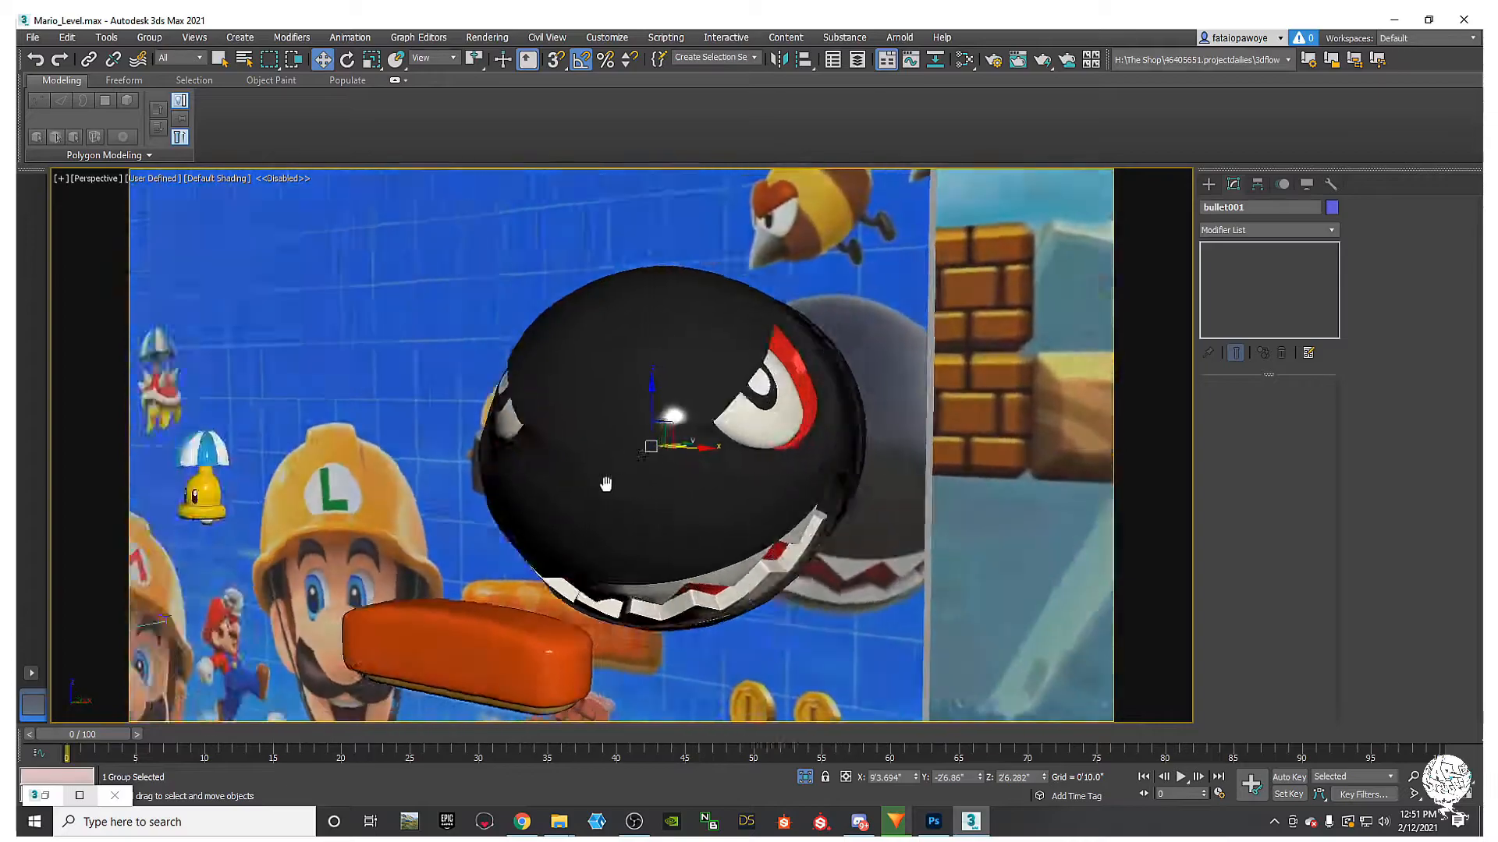
Step: Examine the bullet model from several angles against the cannon and bullet in the background reference image
scroll(595, 401, up, 5)
middle_drag(595, 401, 462, 310)
alt+middle_drag(461, 310, 606, 290)
scroll(605, 291, down, 3)
alt+middle_drag(578, 411, 695, 414)
scroll(676, 507, down, 5)
scroll(621, 437, up, 6)
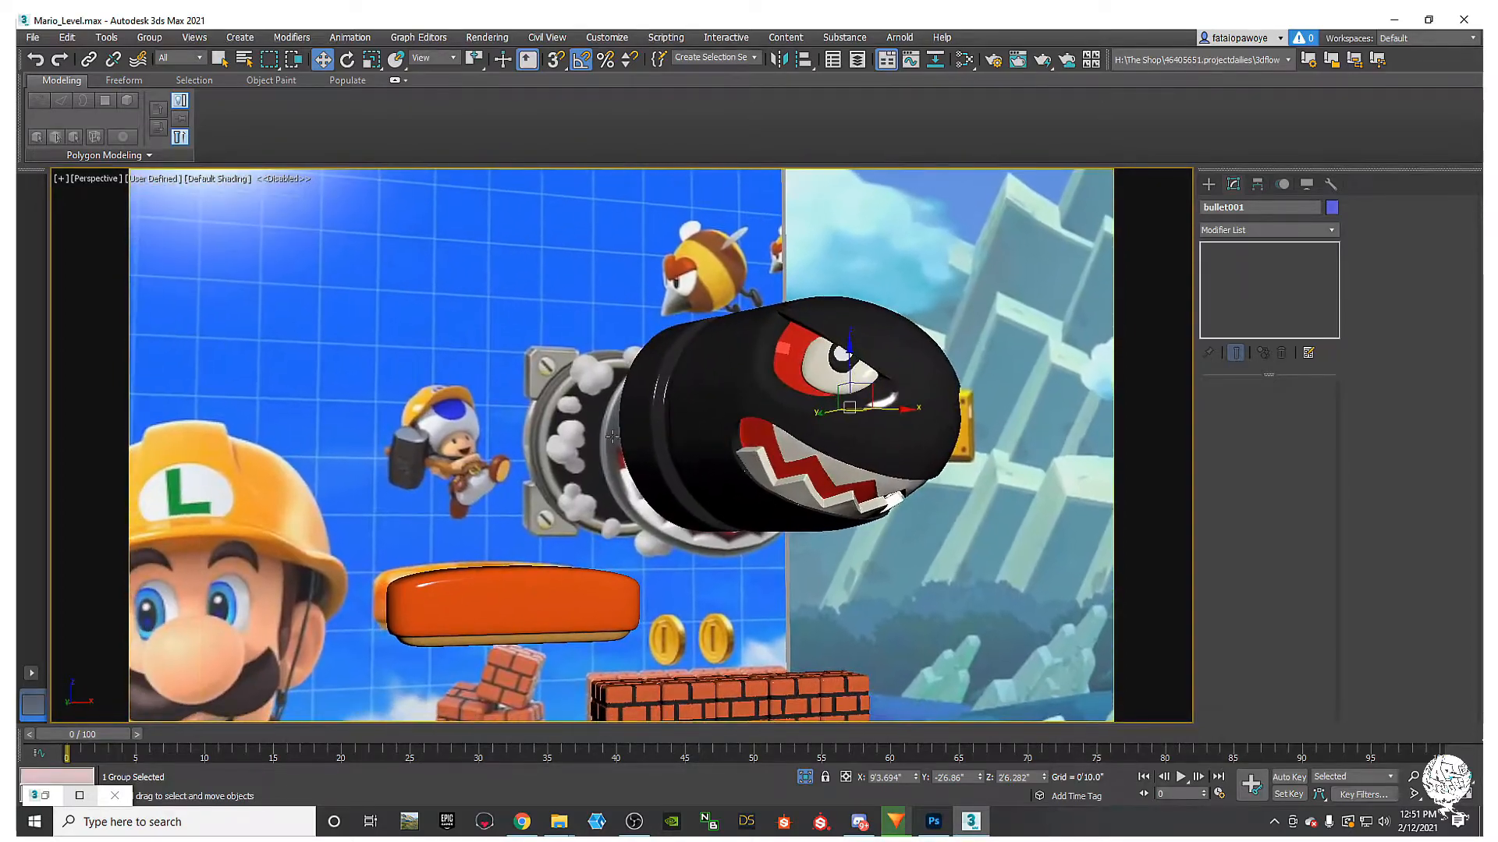
mouse_move(548, 422)
middle_down()
mouse_move(529, 421)
mouse_move(572, 404)
mouse_move(569, 433)
middle_up()
scroll(529, 421, down, 4)
click(555, 375)
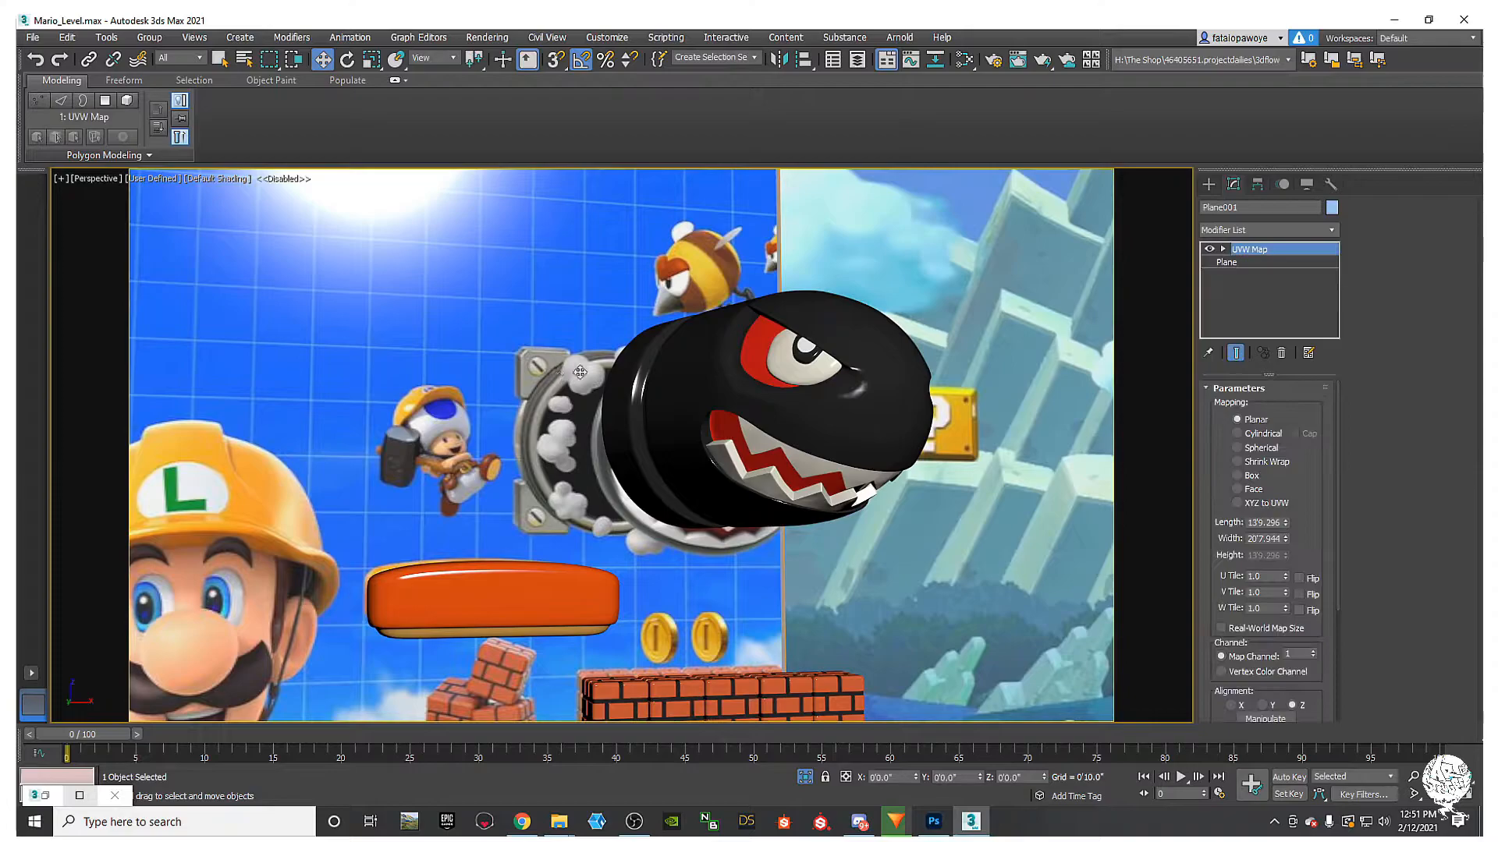
mouse_move(583, 489)
alt+middle_down()
mouse_move(546, 478)
mouse_move(579, 473)
alt+middle_up()
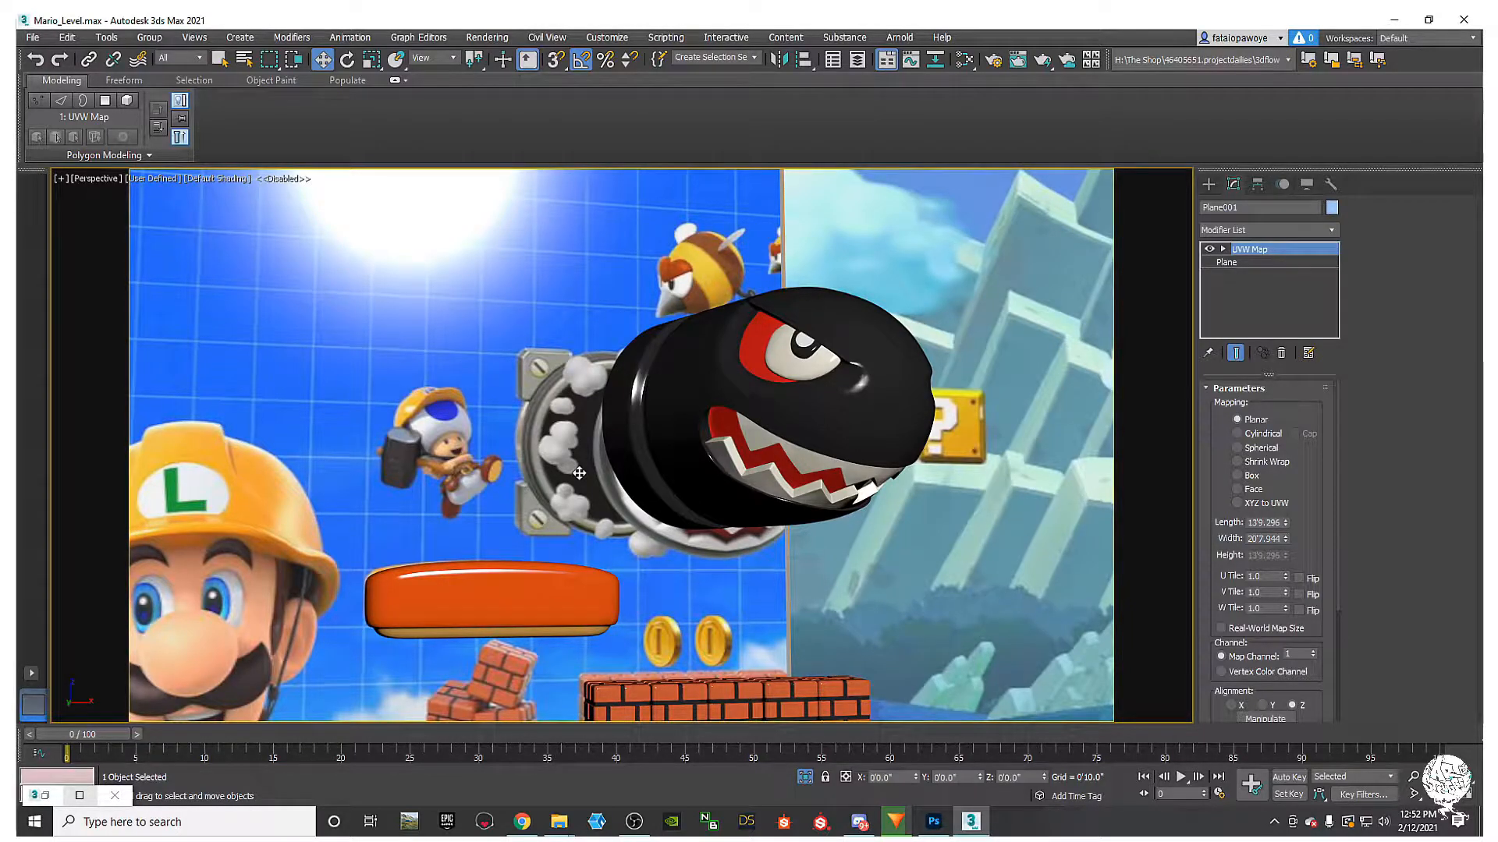
alt+middle_drag(619, 493, 741, 536)
scroll(558, 537, down, 5)
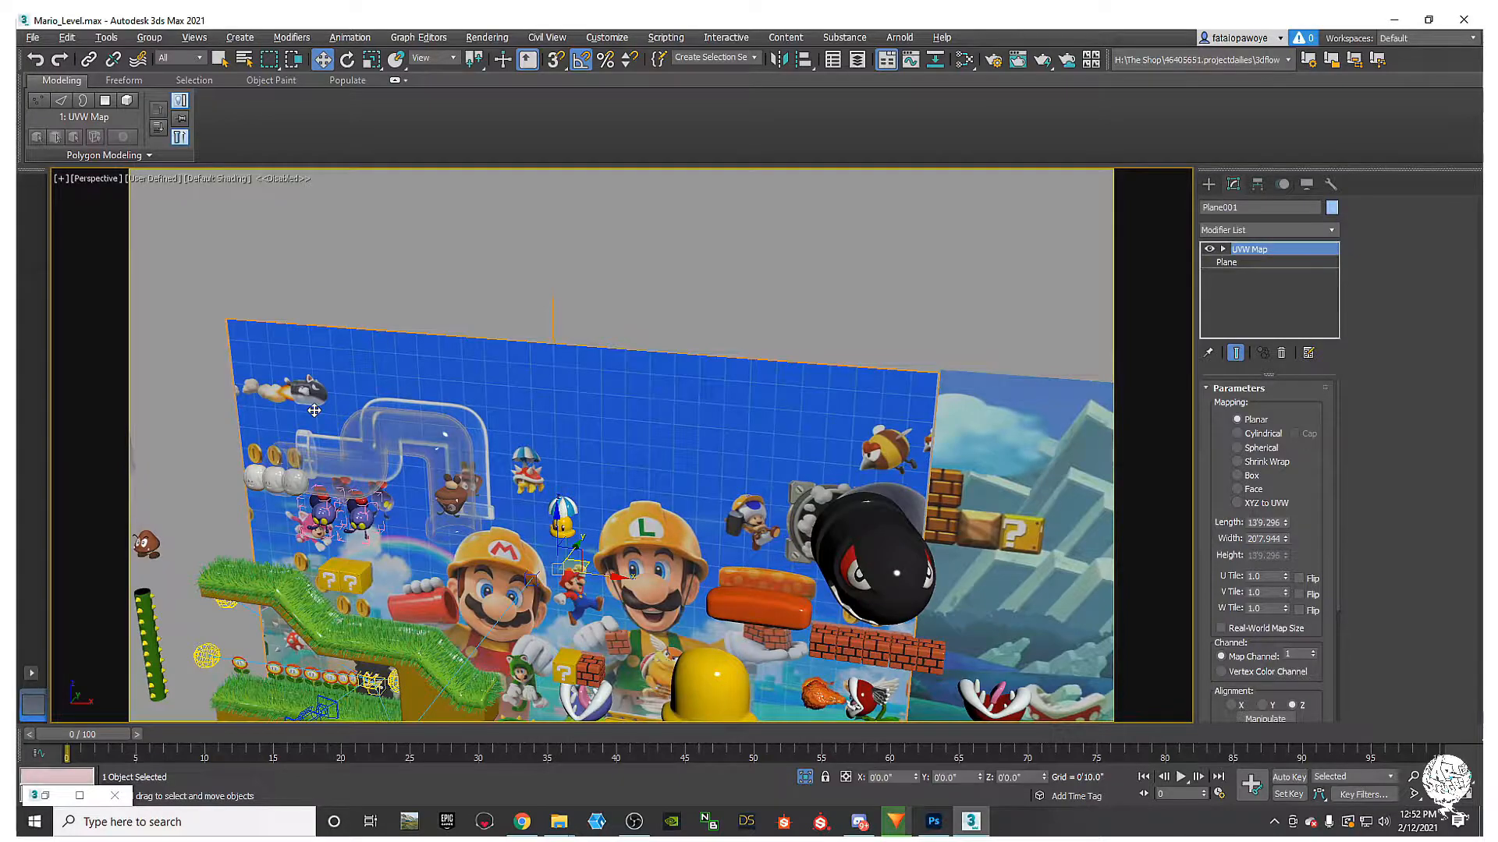
alt+middle_drag(315, 410, 539, 438)
scroll(783, 501, up, 4)
middle_drag(841, 502, 476, 499)
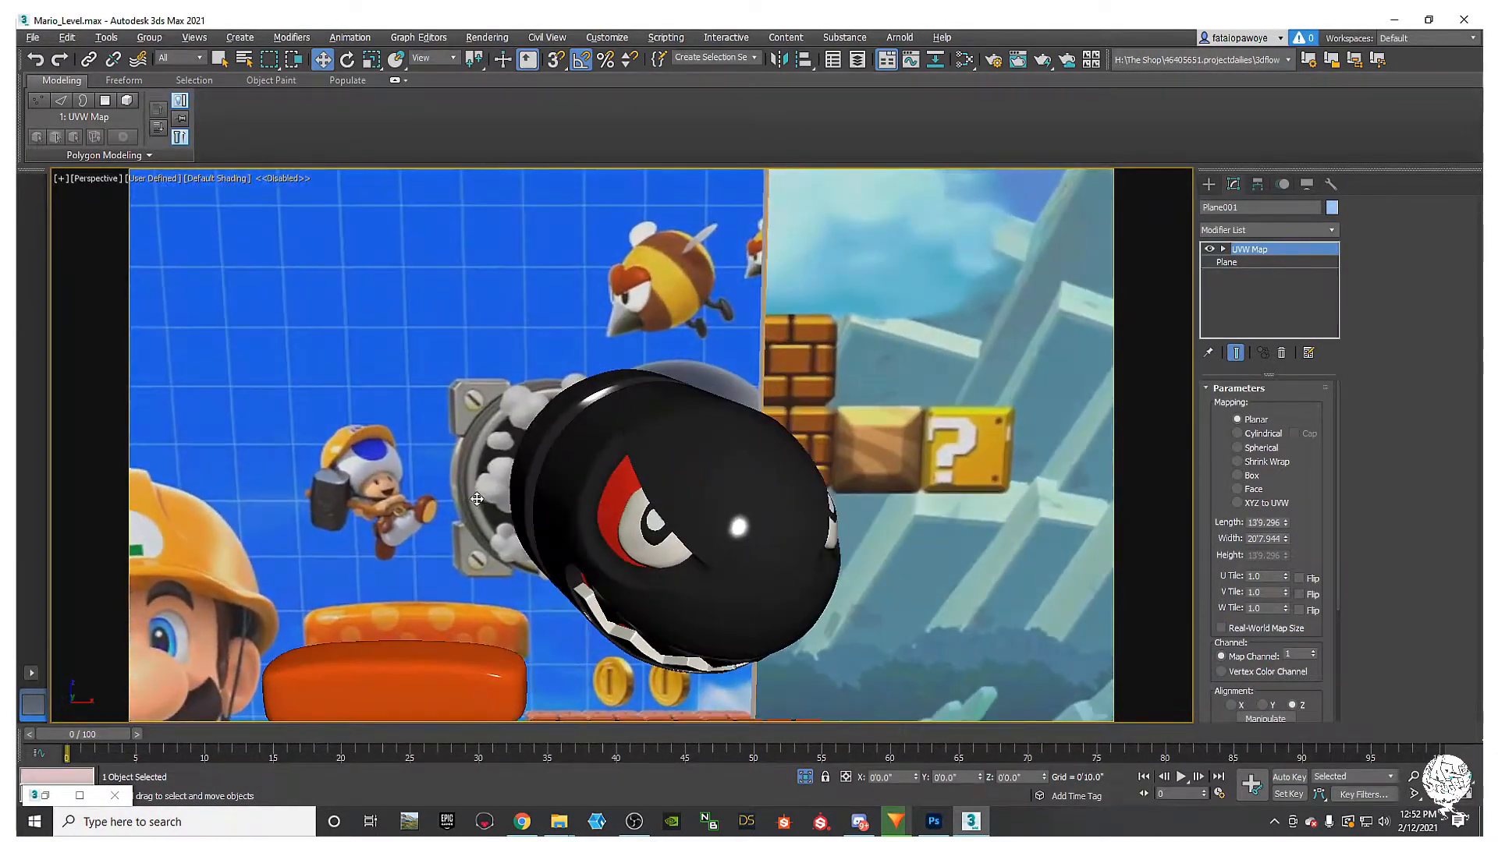
Step: Select the black bullet group in front of the cannon and hide it to expose the reference image
click(626, 488)
alt+middle_drag(626, 489, 719, 536)
scroll(721, 535, down, 8)
middle_drag(1108, 675, 1092, 563)
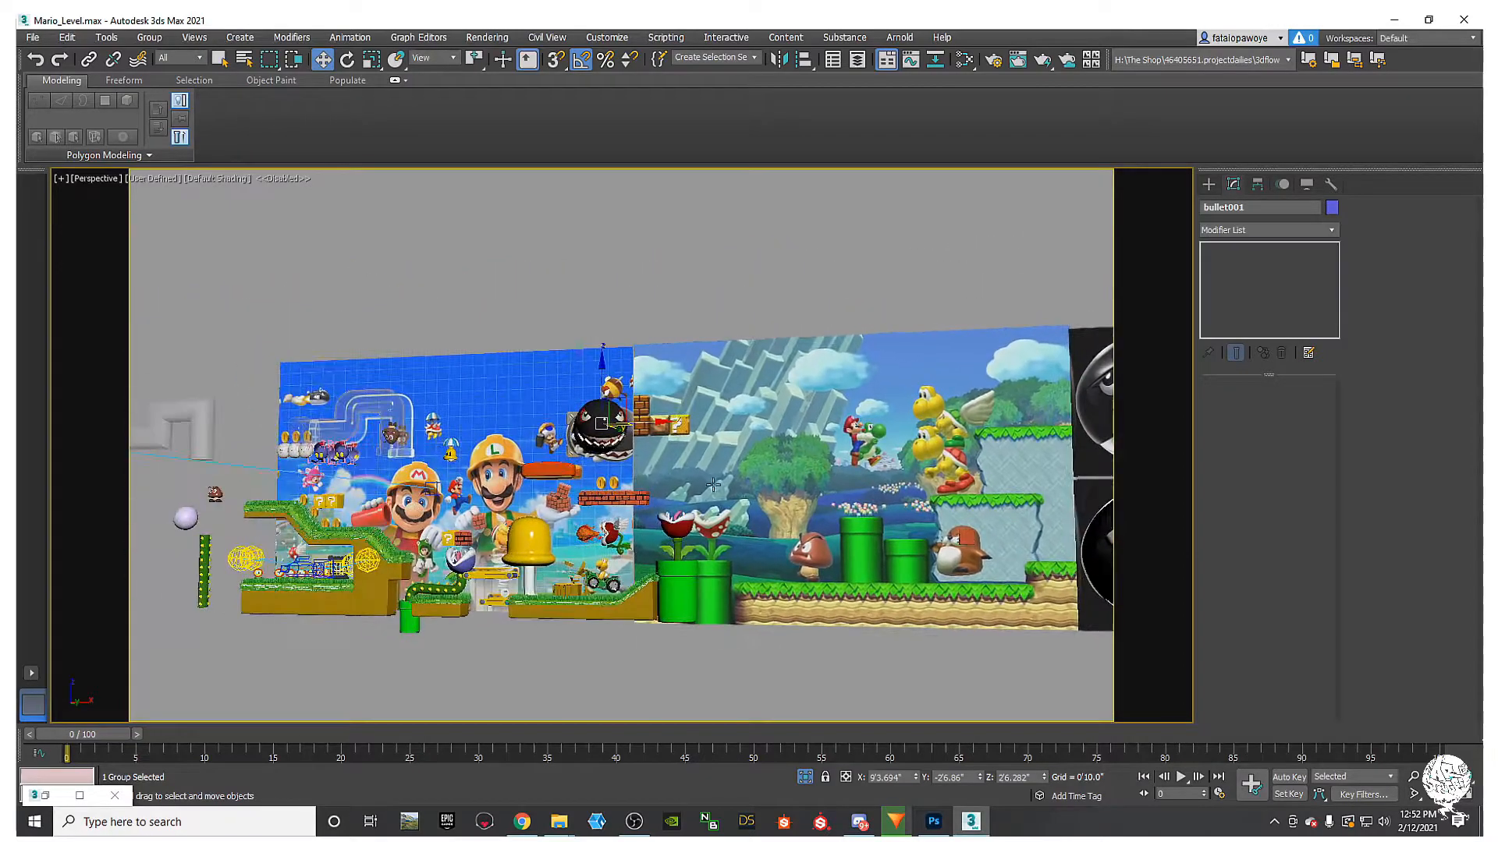
scroll(576, 424, up, 8)
middle_drag(575, 424, 866, 563)
right_click(586, 401)
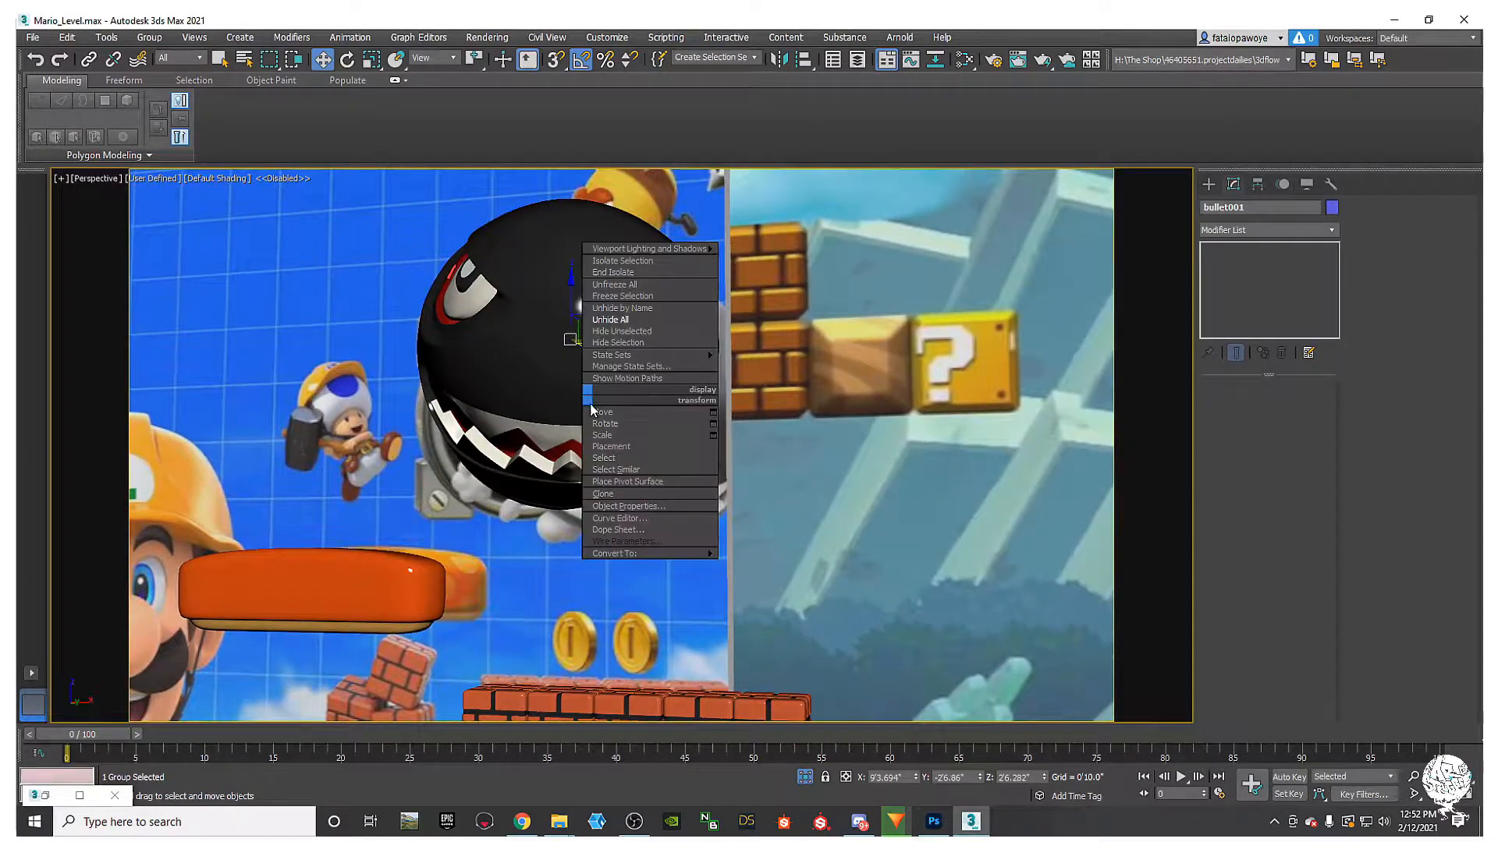
click(657, 342)
key(Delete)
scroll(409, 453, up, 2)
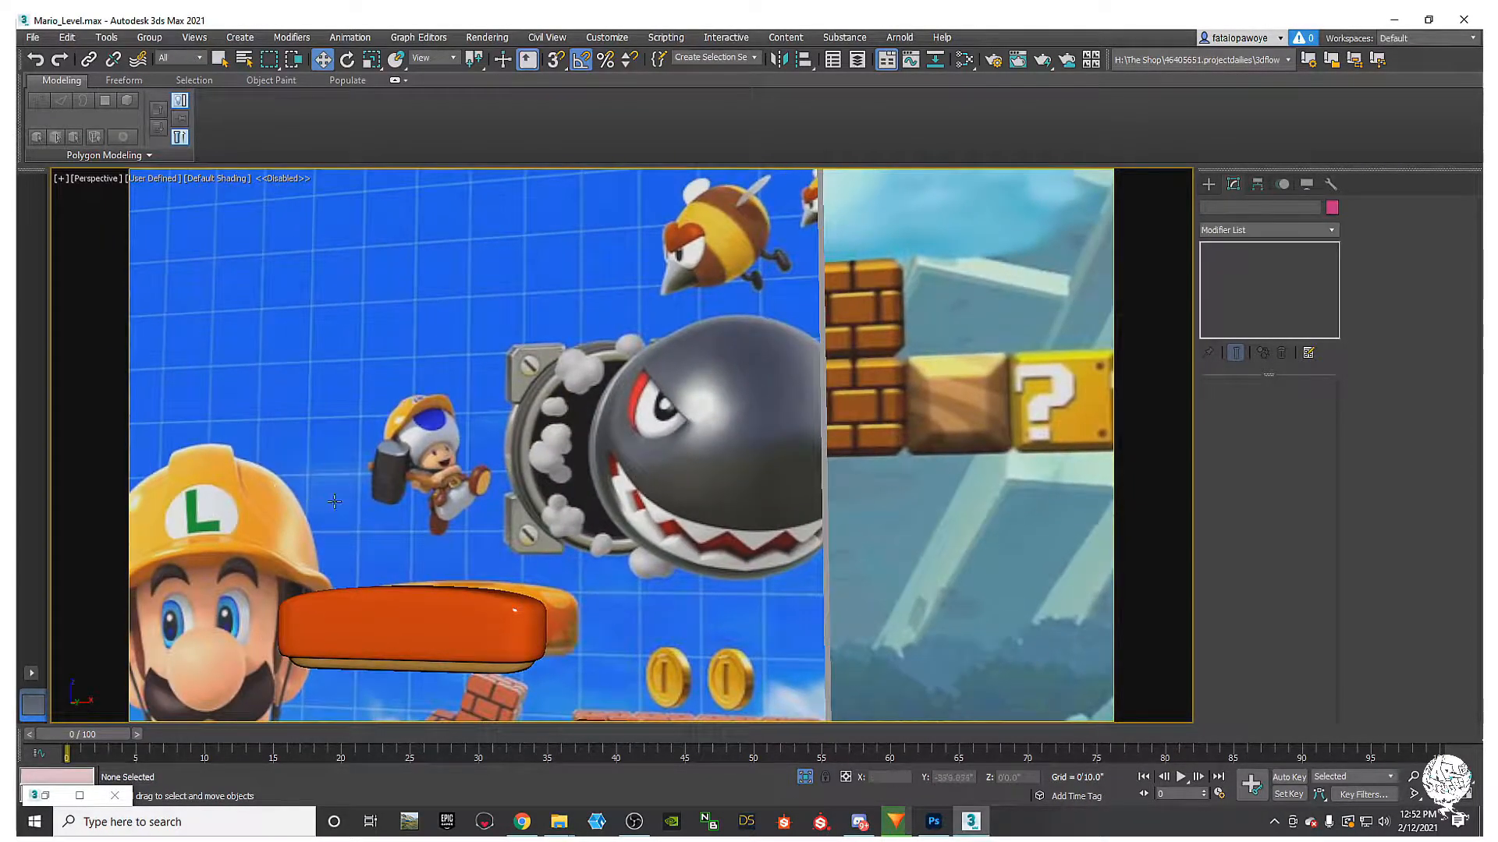
scroll(594, 529, up, 6)
scroll(594, 529, down, 4)
key(f)
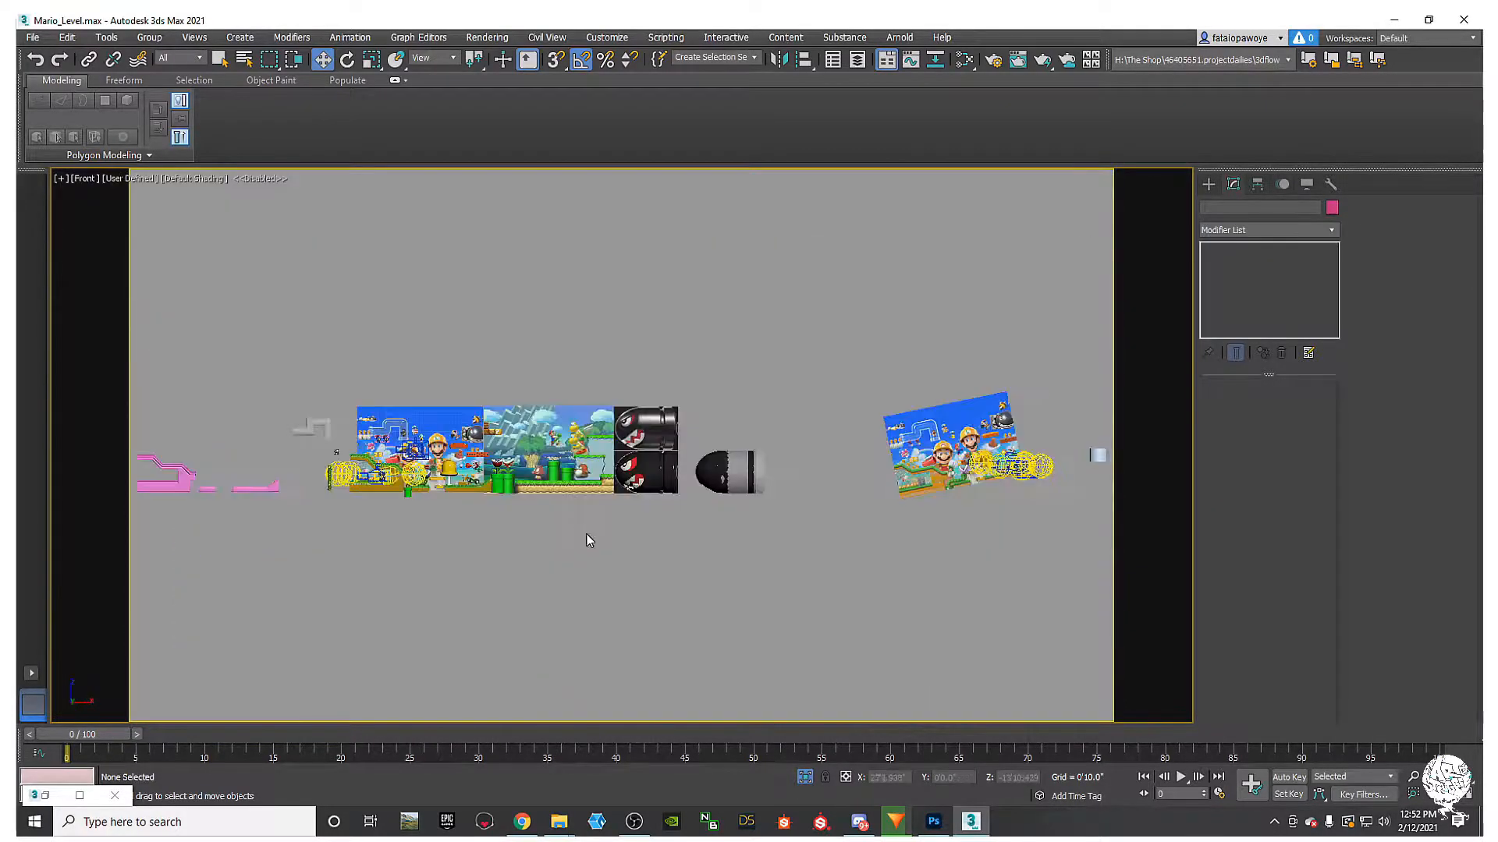
scroll(544, 472, up, 10)
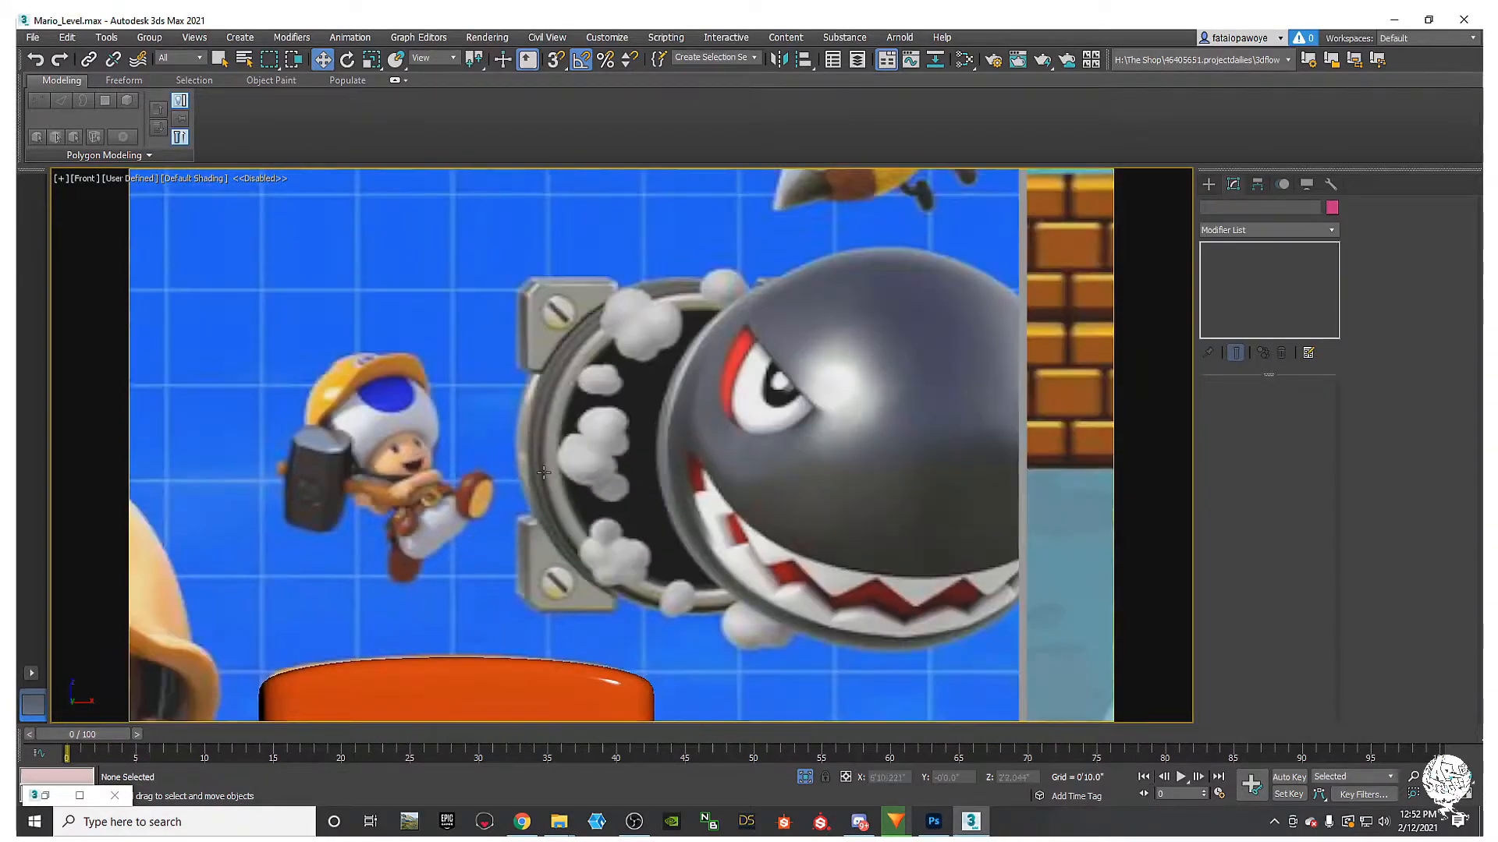
middle_drag(544, 472, 523, 484)
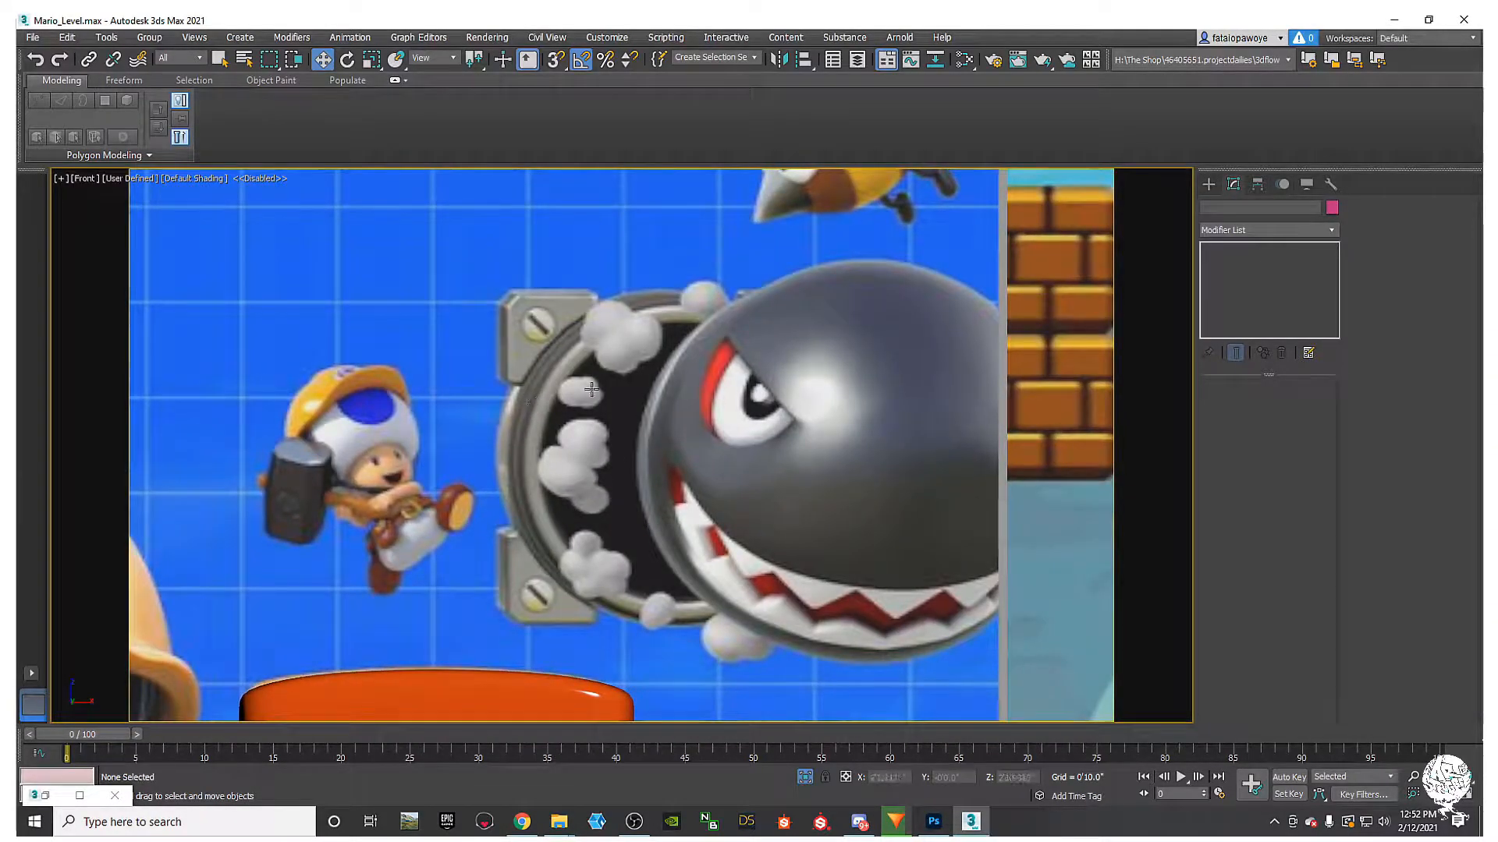
click(1208, 183)
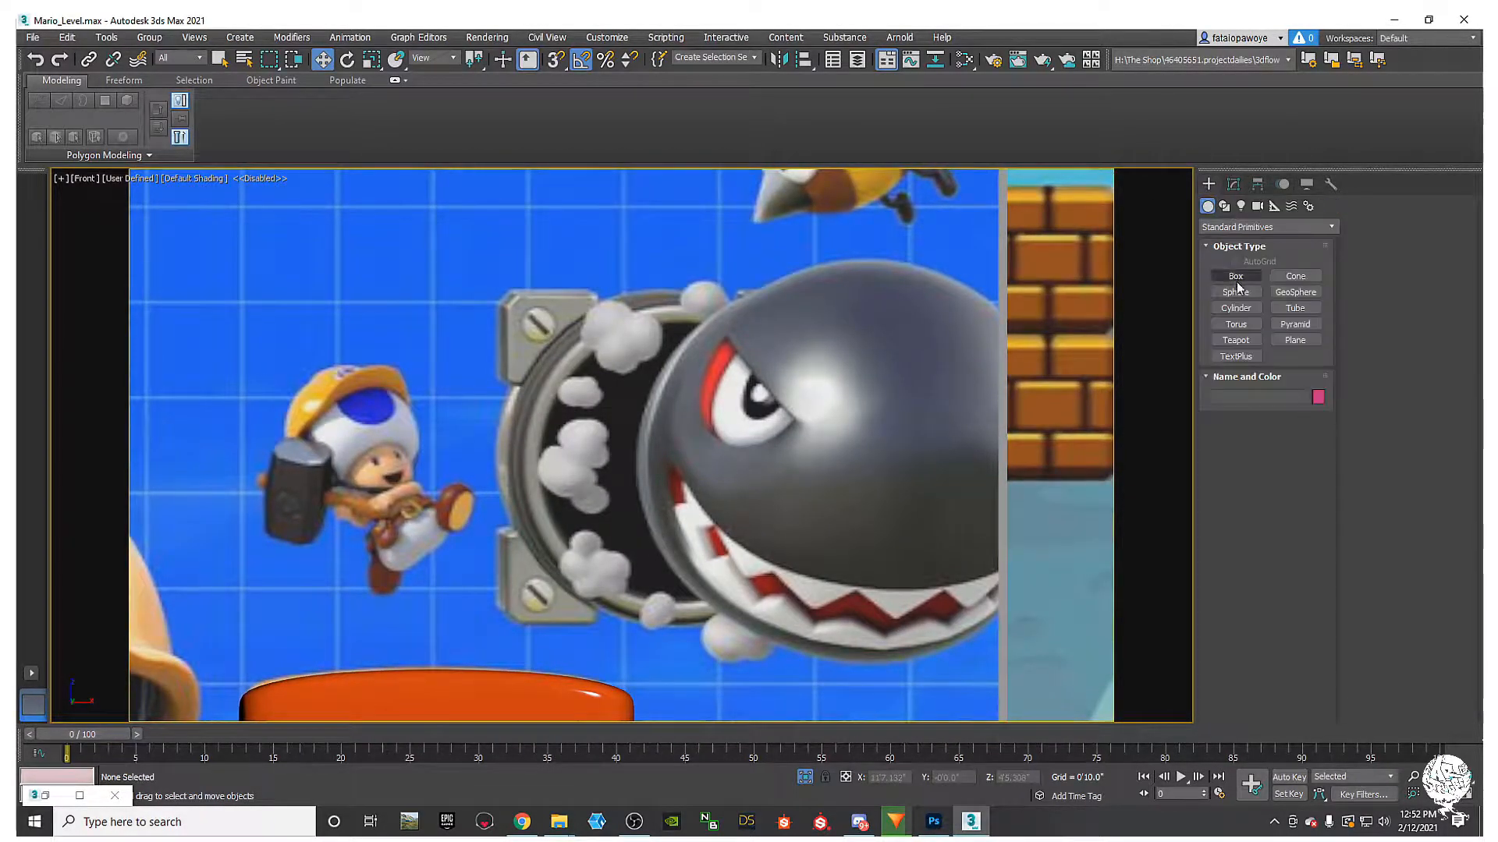
click(1236, 308)
middle_drag(604, 528, 406, 461)
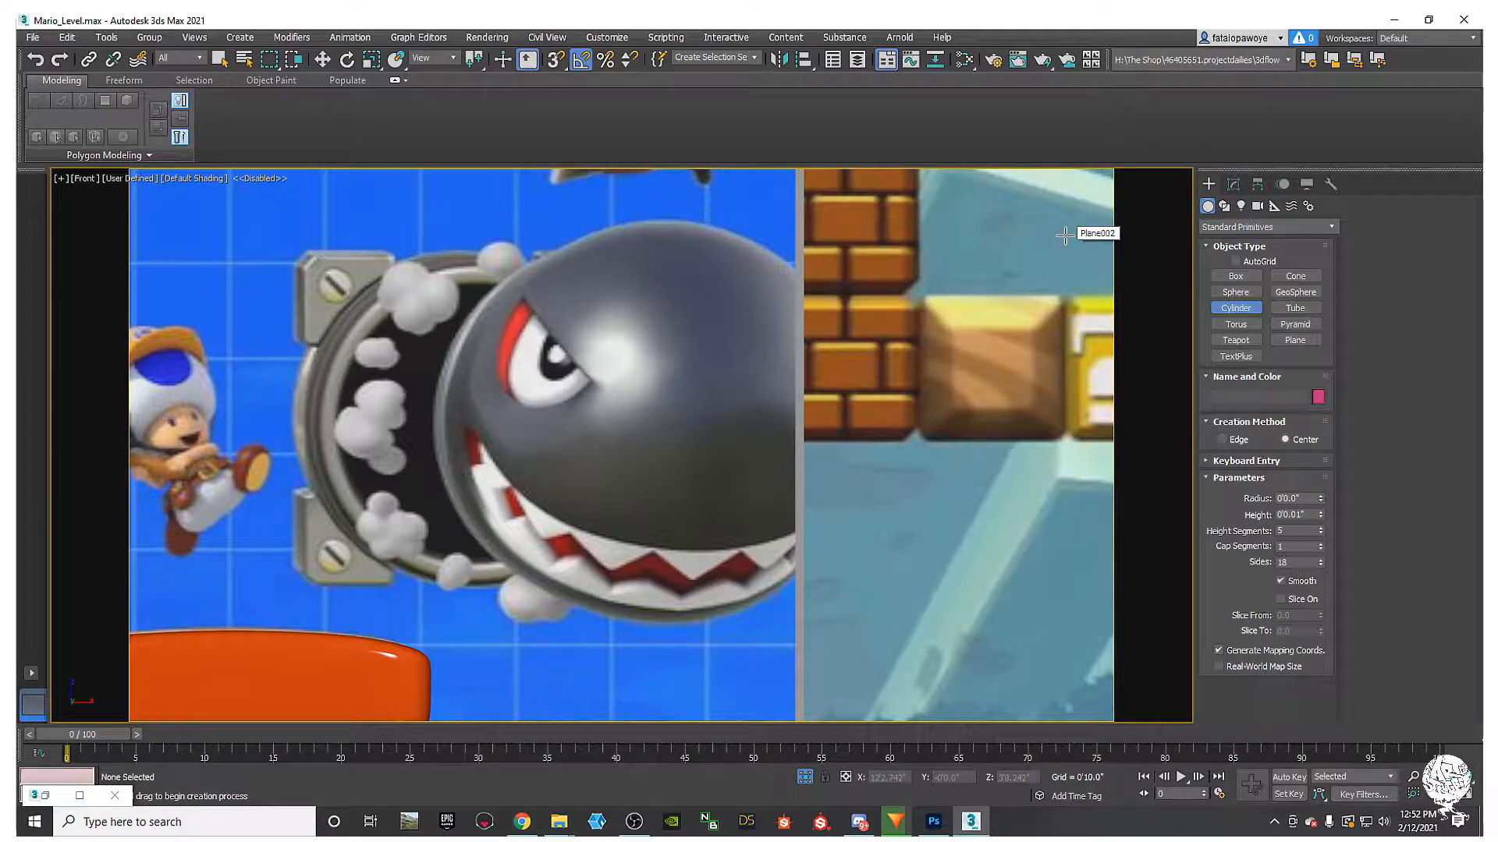
click(1235, 276)
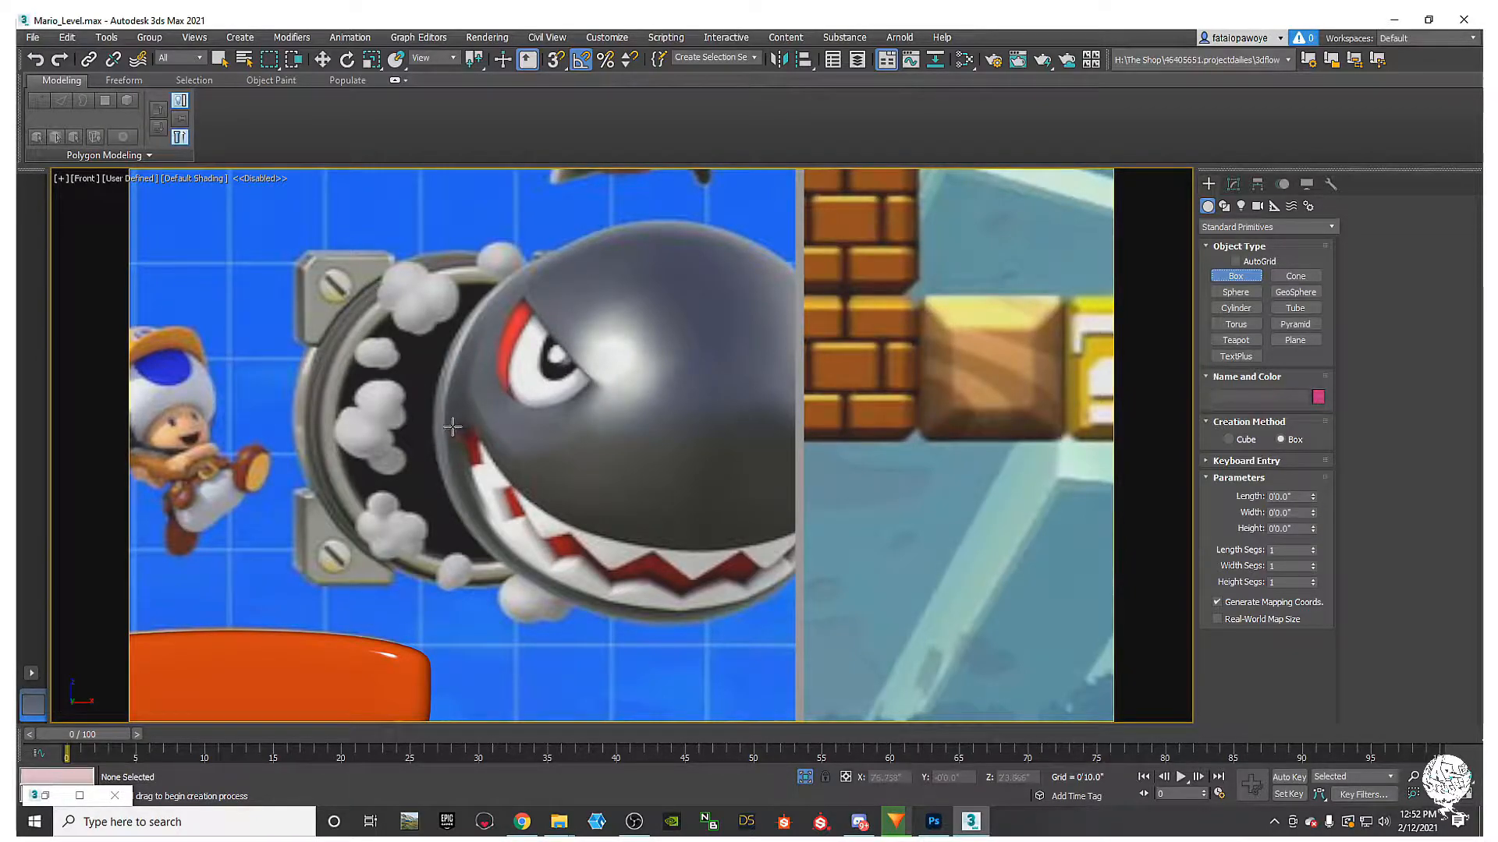
drag(426, 404, 487, 473)
alt+middle_drag(546, 517, 594, 520)
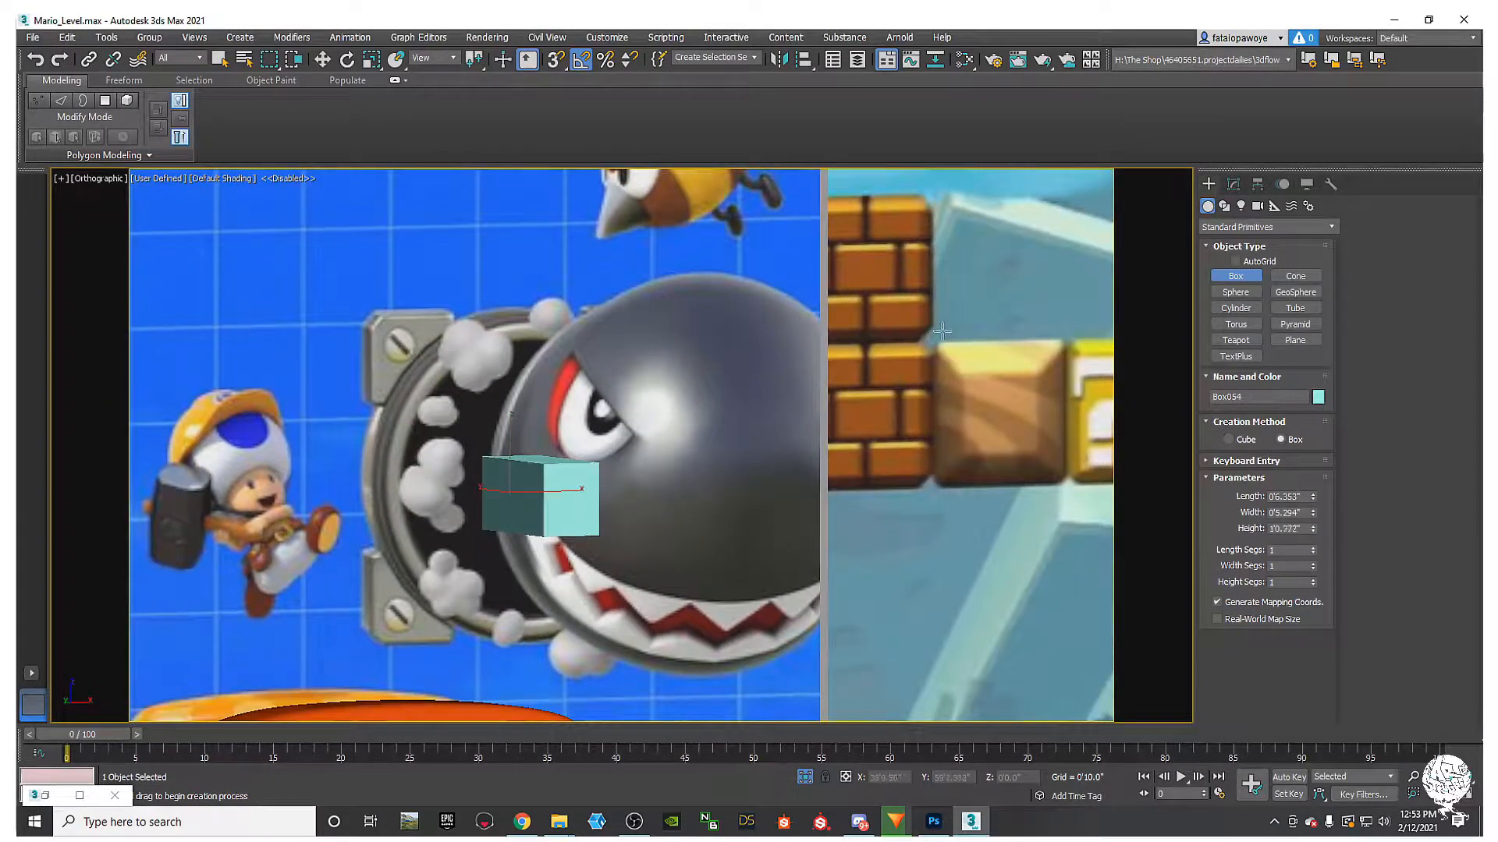
right_click(729, 377)
middle_drag(728, 378, 709, 401)
Step: In the front view, create a plane about 2'8.6" long and 2'11.6" wide over the cannon in the reference image
click(1295, 341)
middle_drag(552, 452, 662, 387)
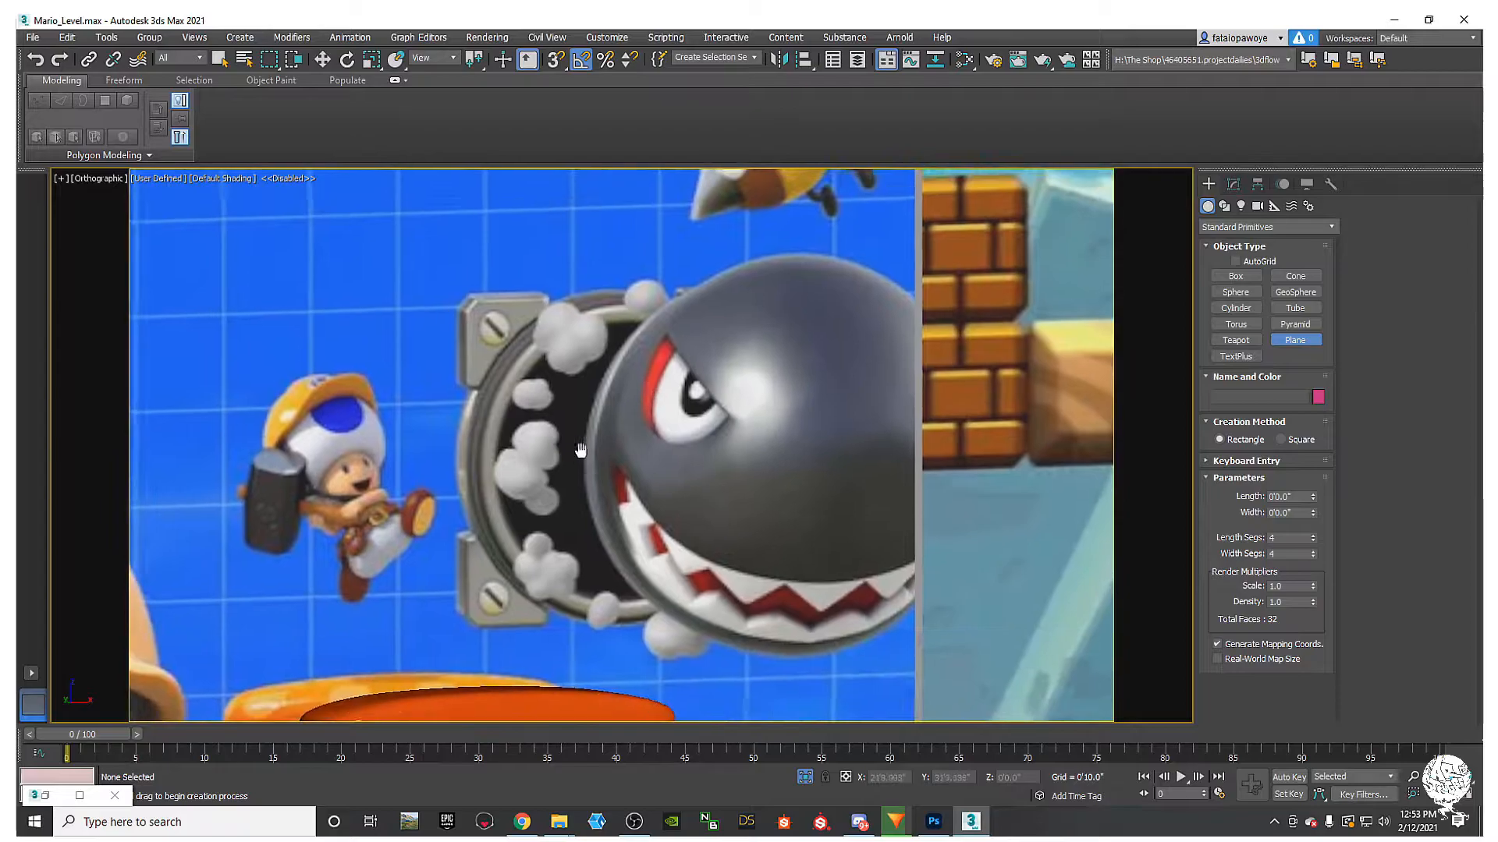
key(f)
scroll(551, 447, up, 5)
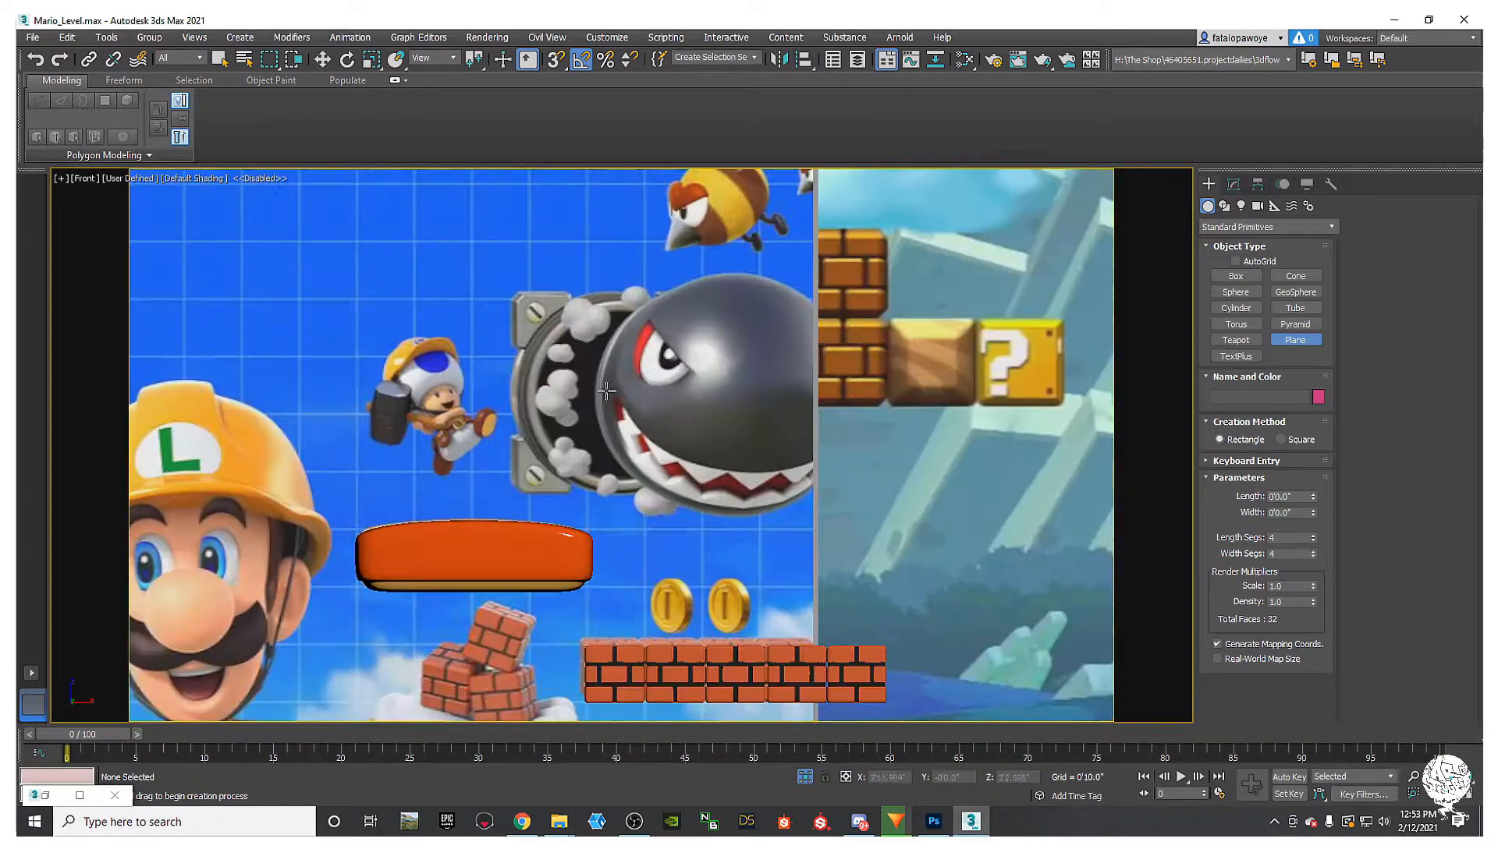
drag(512, 290, 759, 517)
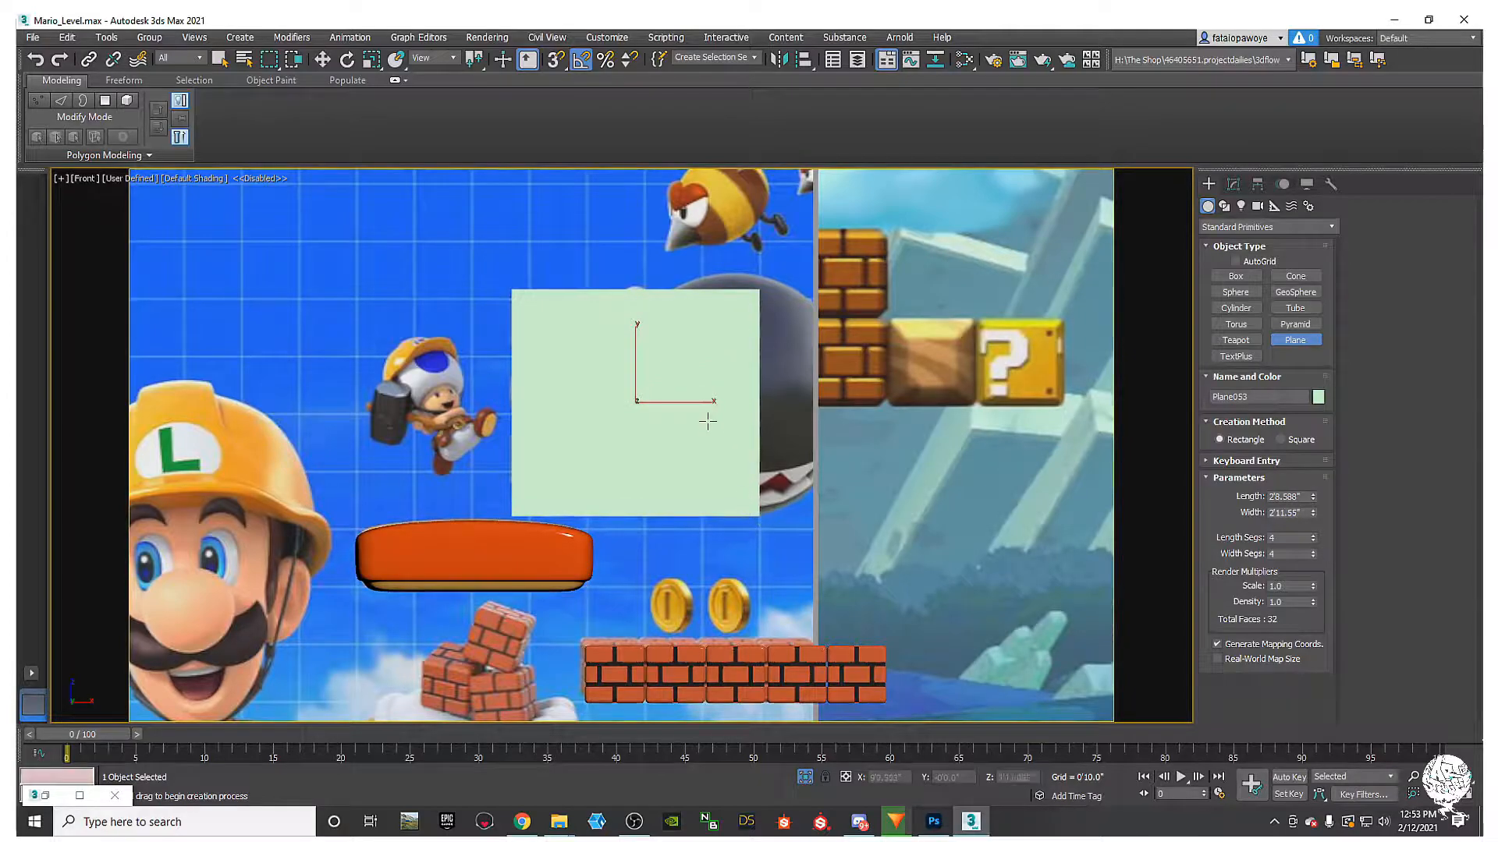
key(w)
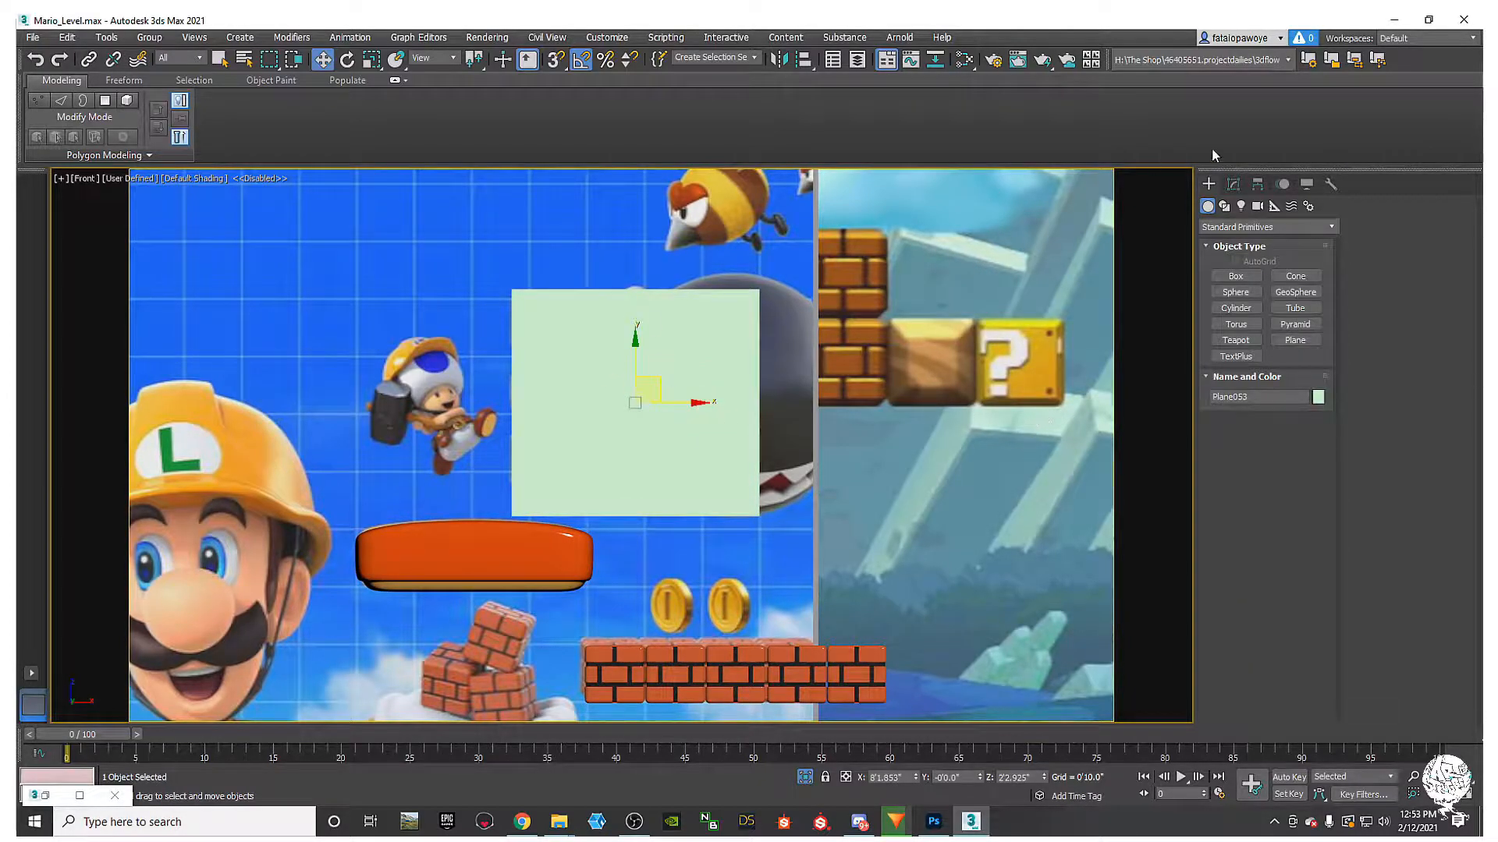
Step: Set the new plane's length and width to 3'0.0" each
click(1233, 184)
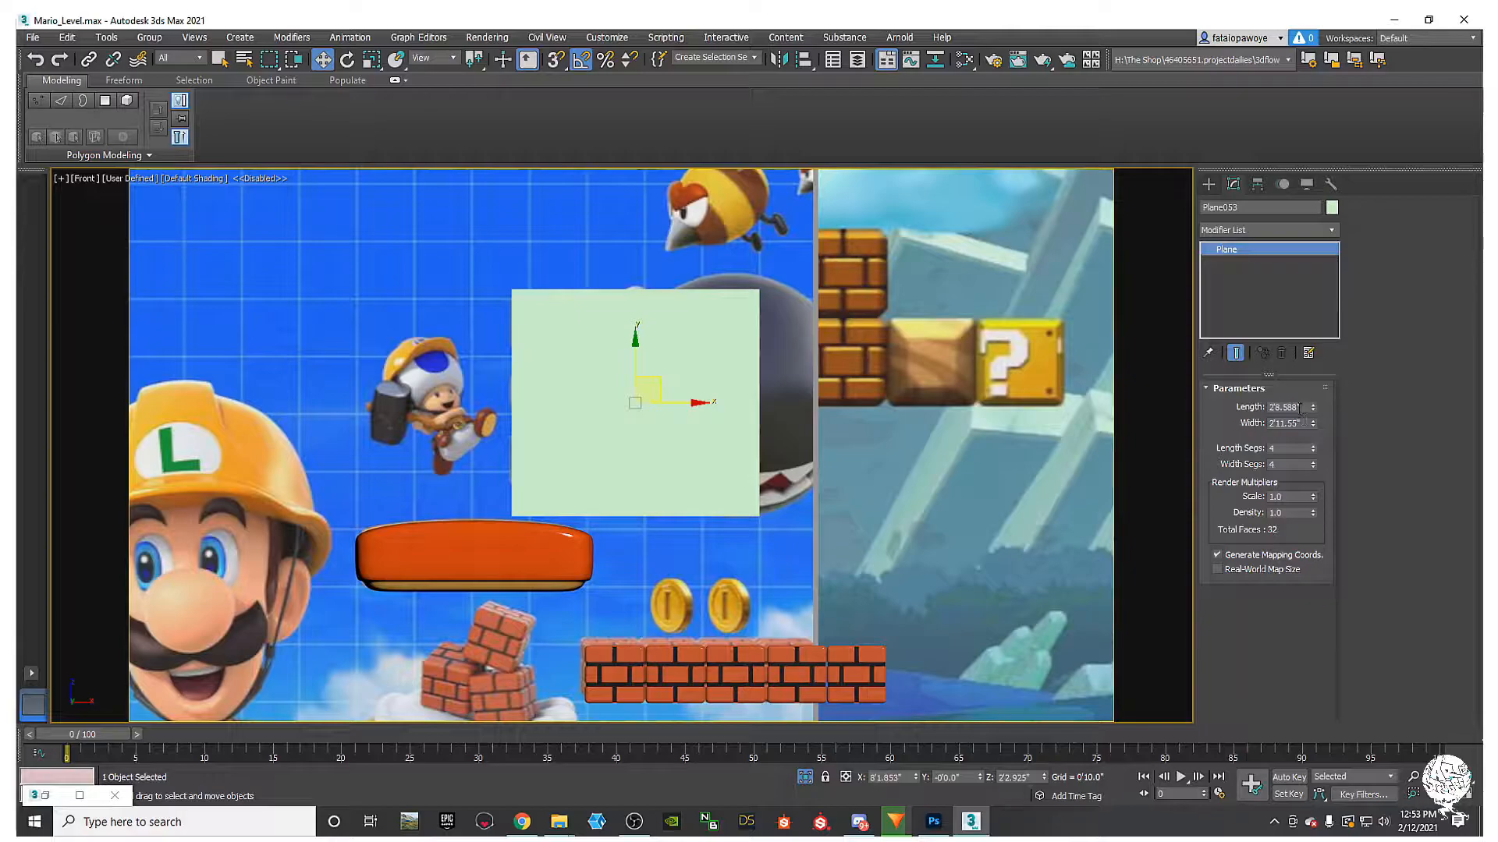
drag(1300, 406, 1245, 411)
text(3)
key(Tab)
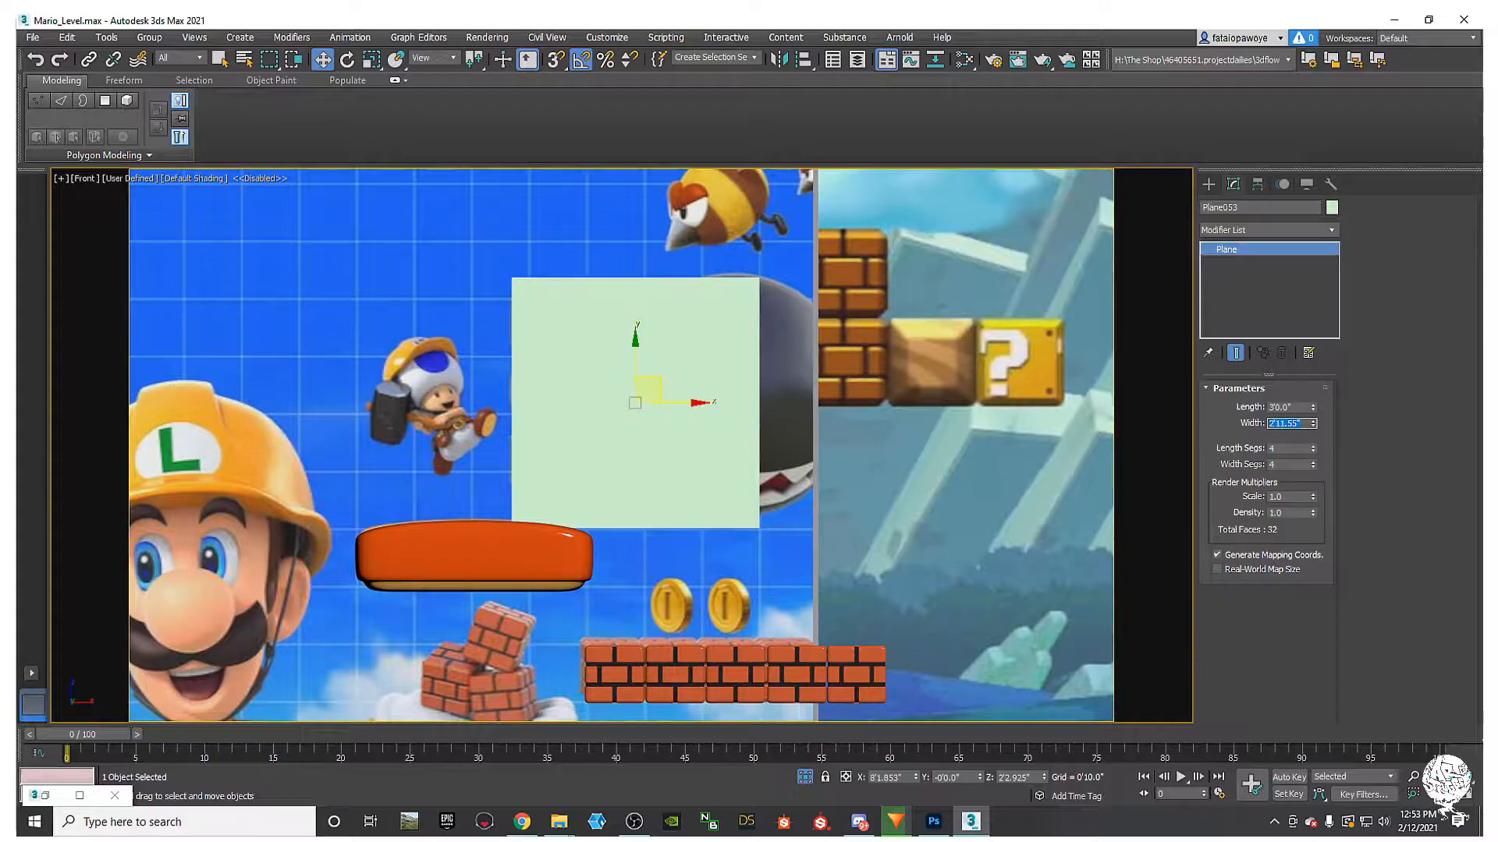
text(3)
key(Return)
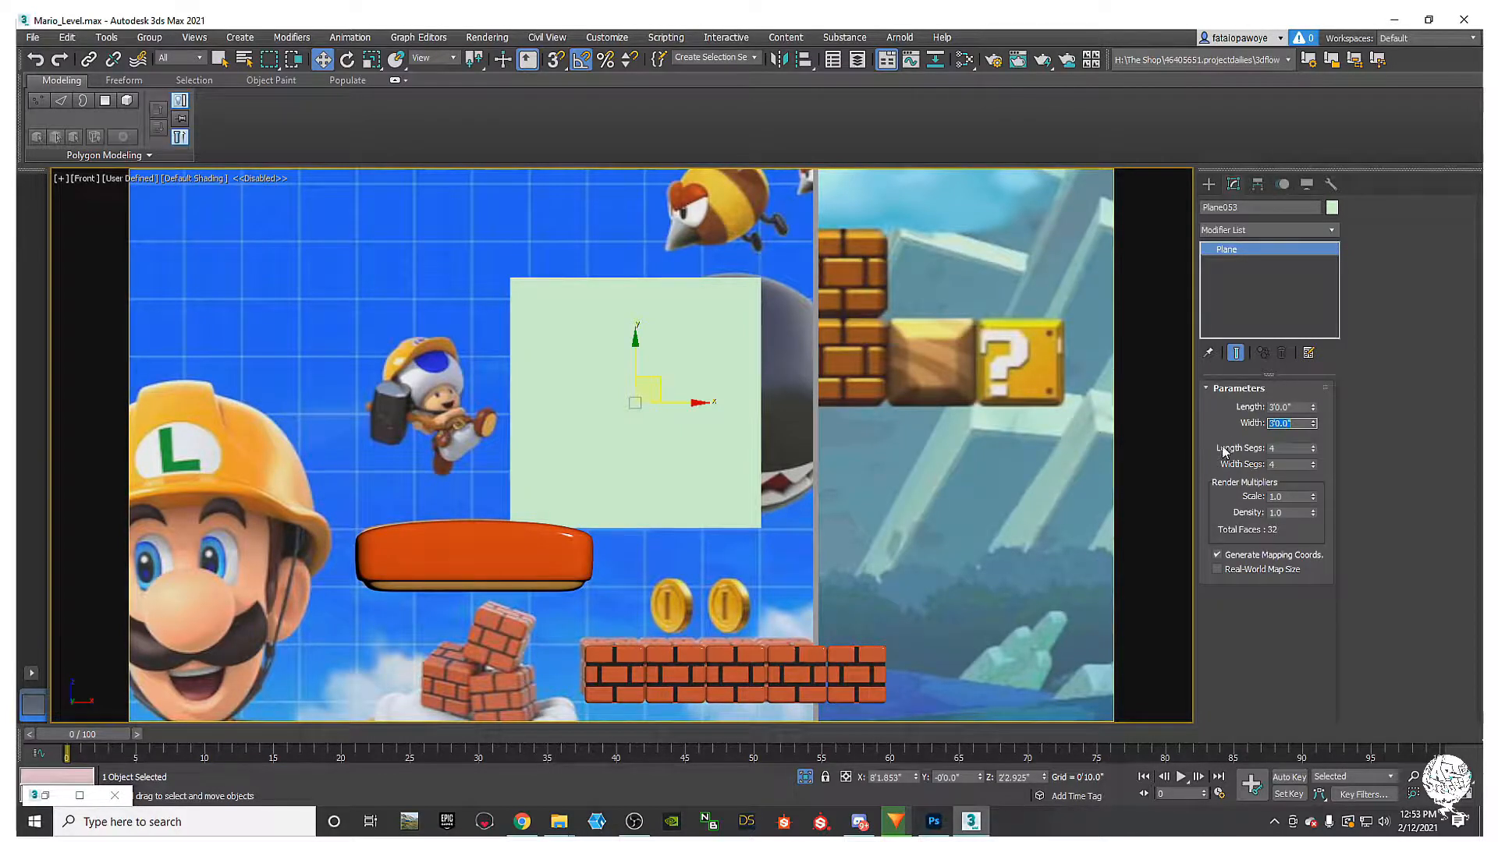
Step: Show edged faces in the viewport and set the plane's length and width segments to 10 each
middle_drag(821, 432, 823, 473)
key(F4)
scroll(663, 414, up, 5)
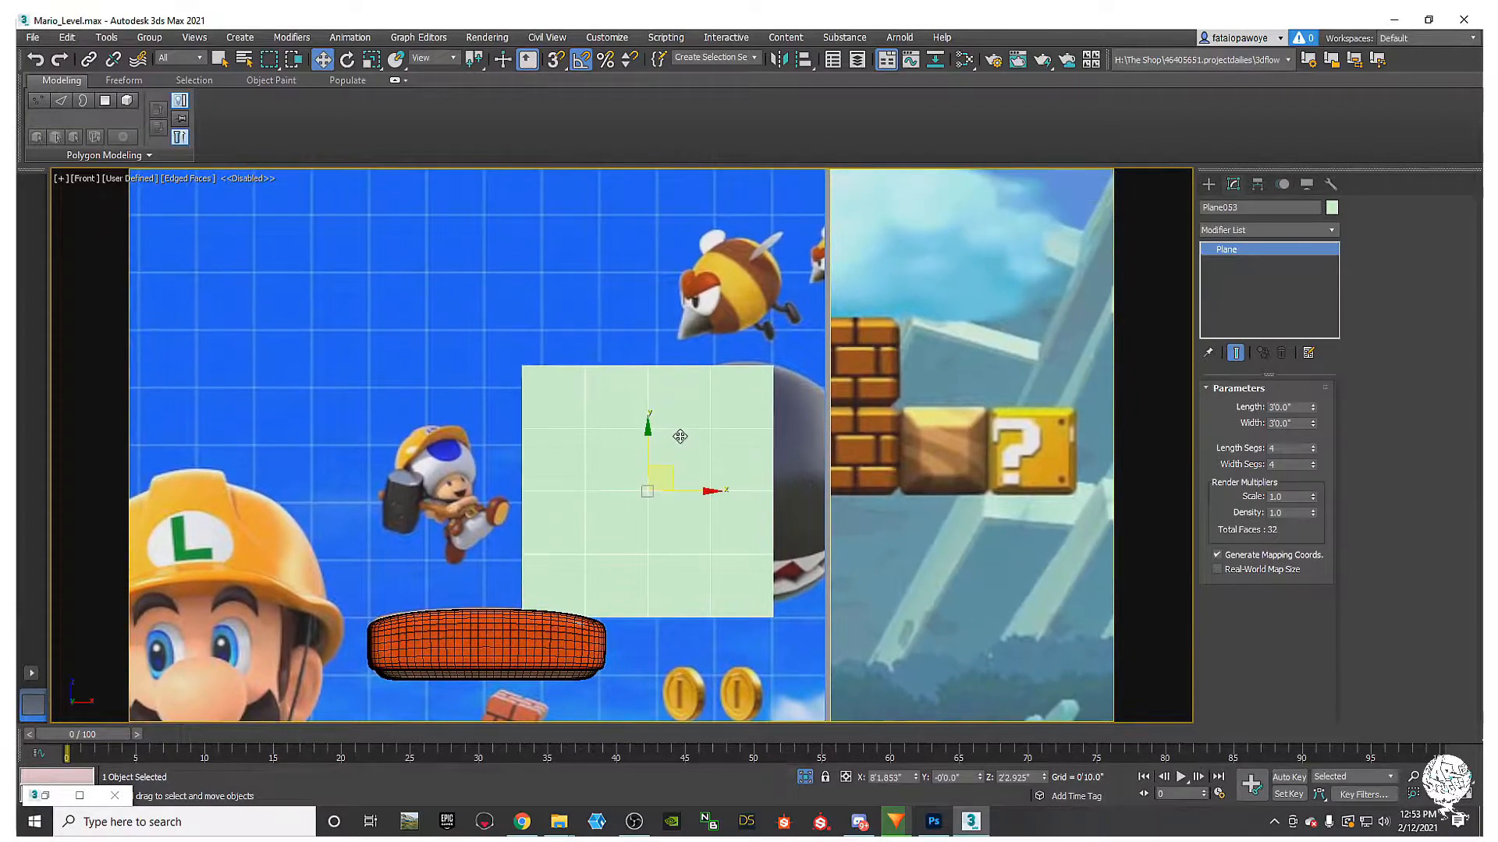
scroll(698, 343, down, 3)
middle_drag(677, 360, 582, 424)
scroll(668, 468, down, 3)
scroll(656, 444, up, 6)
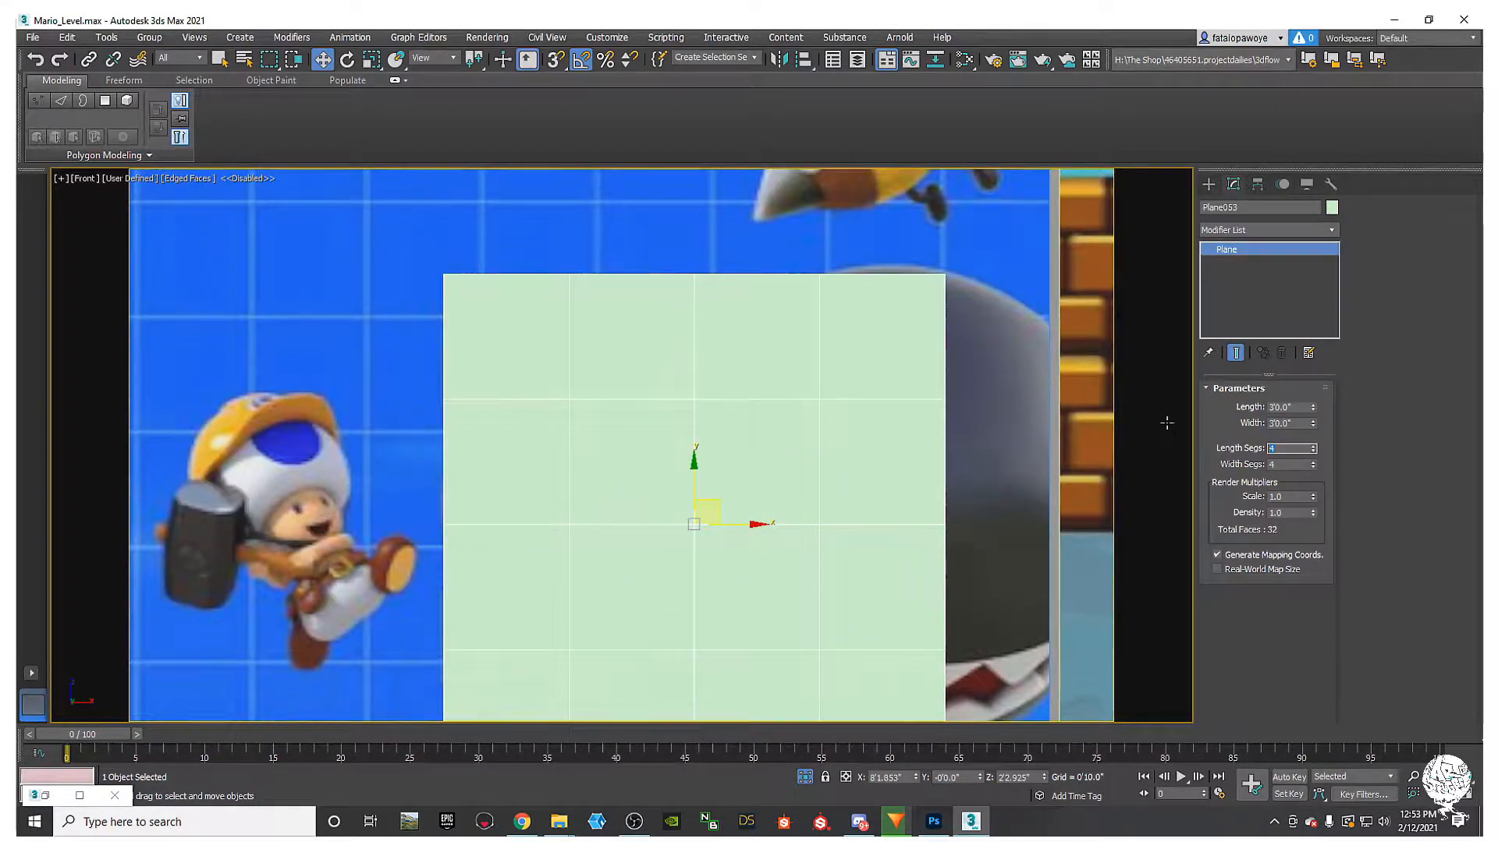
text(5)
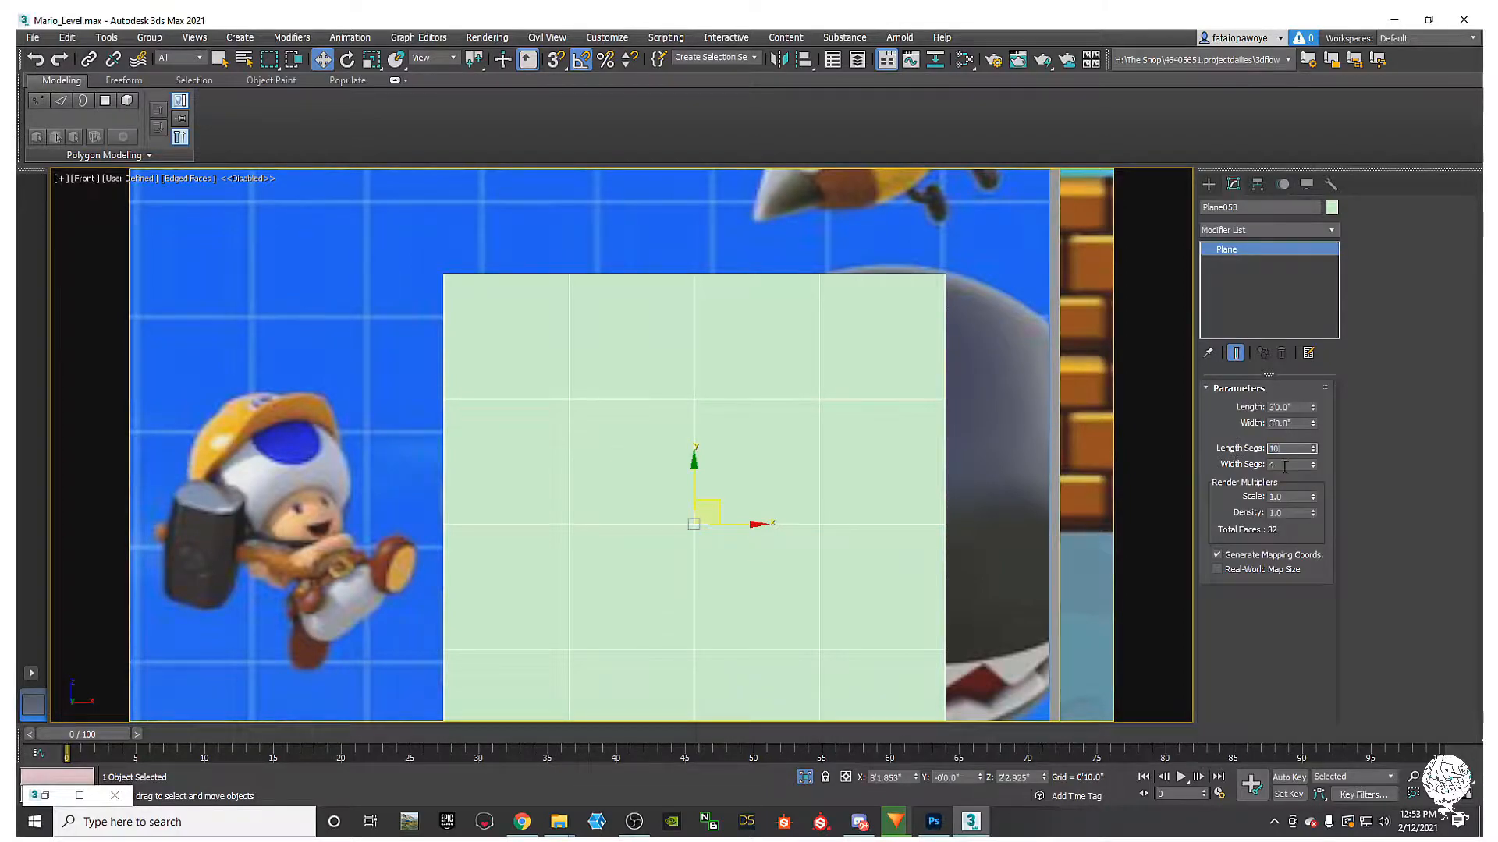
key(Tab)
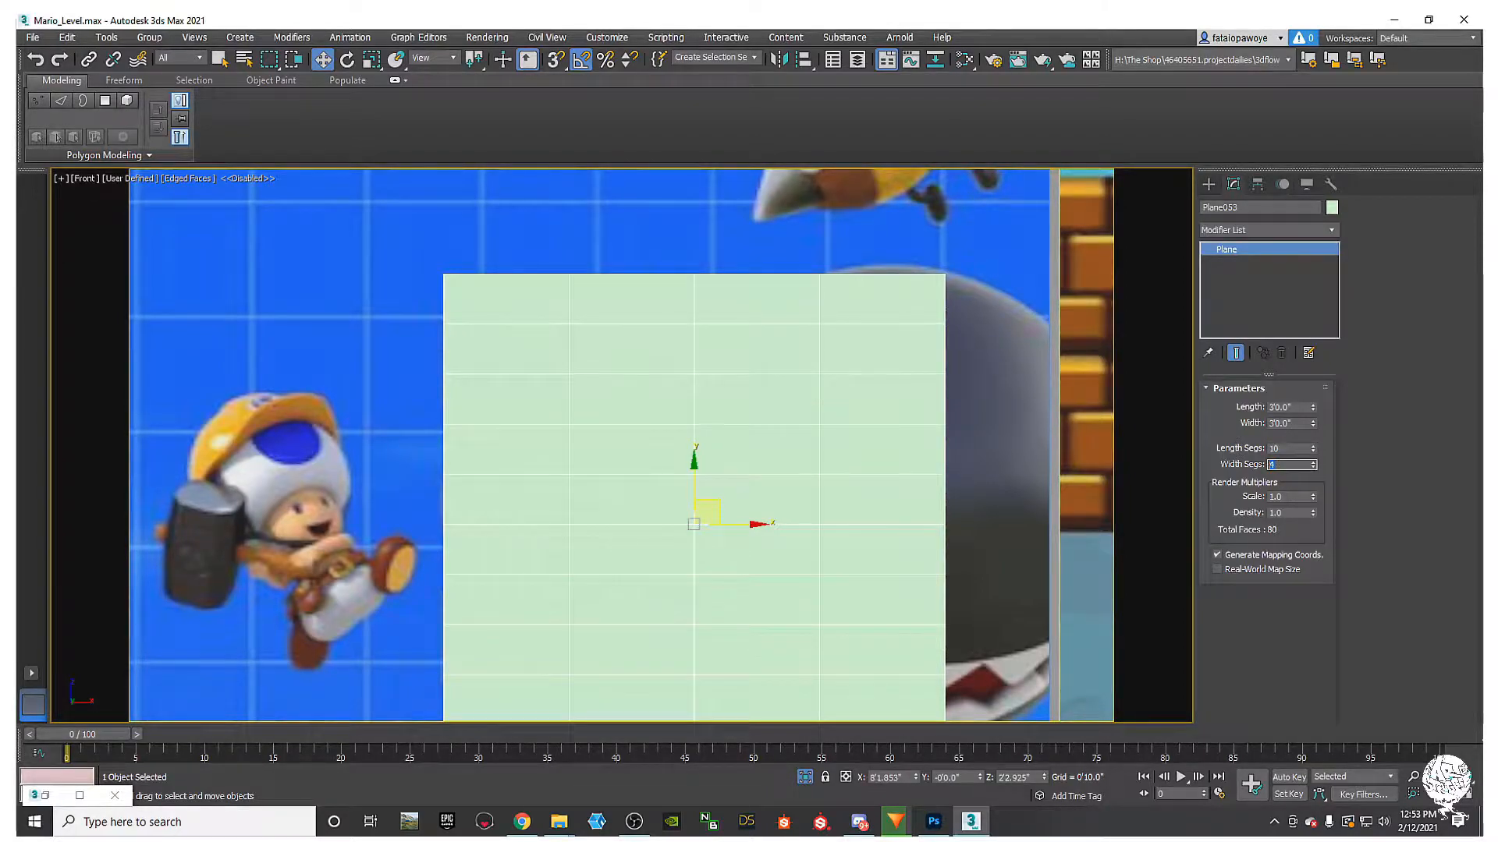
text(10)
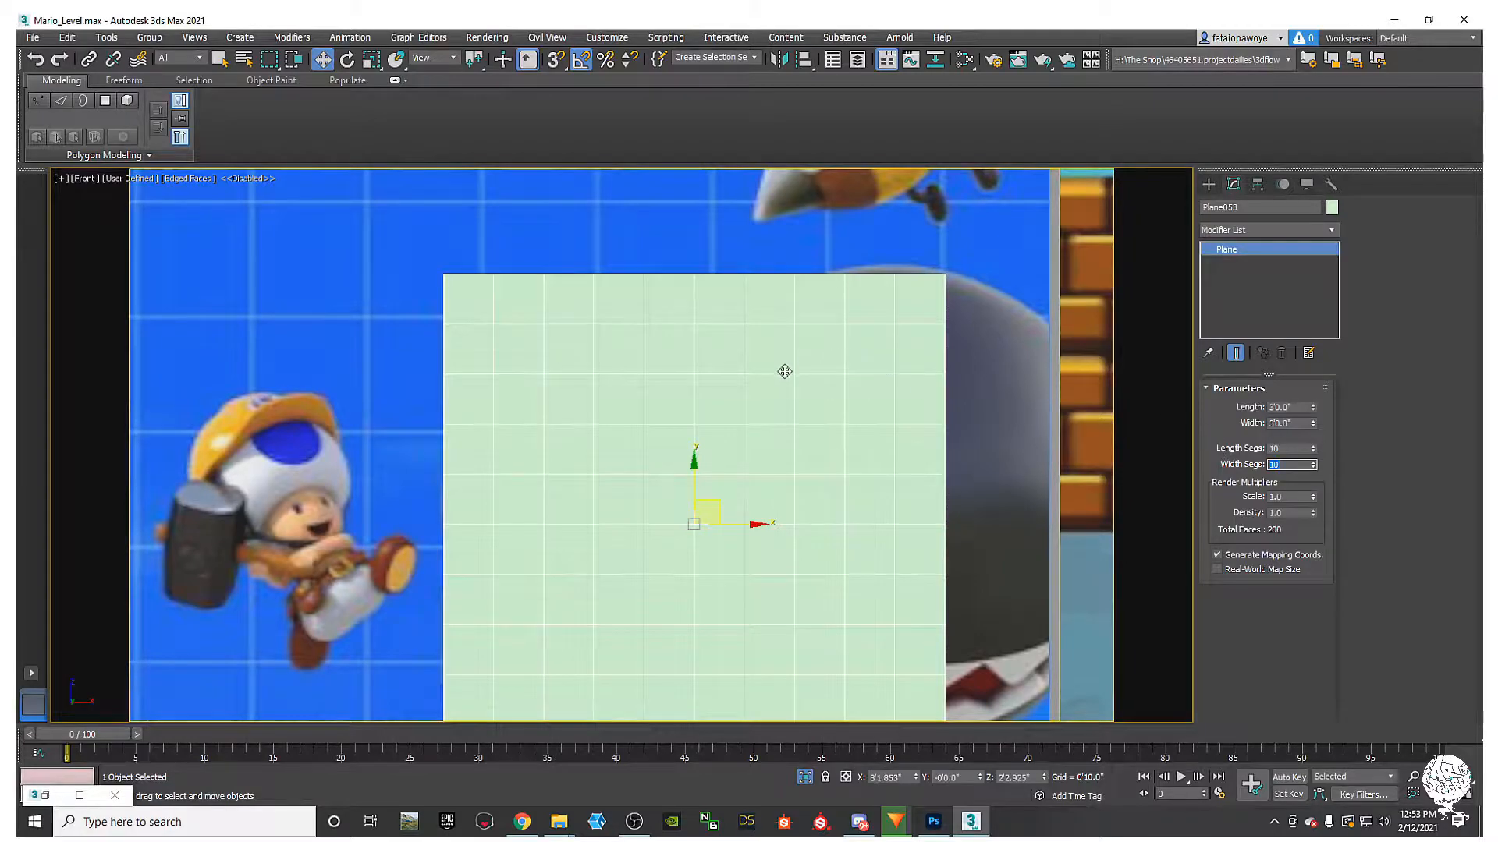
Step: Make the plane see-through, shorten it to about 2'5.2", and move it vertically to match the cannon's mounting brackets
scroll(786, 372, down, 3)
scroll(786, 386, up, 5)
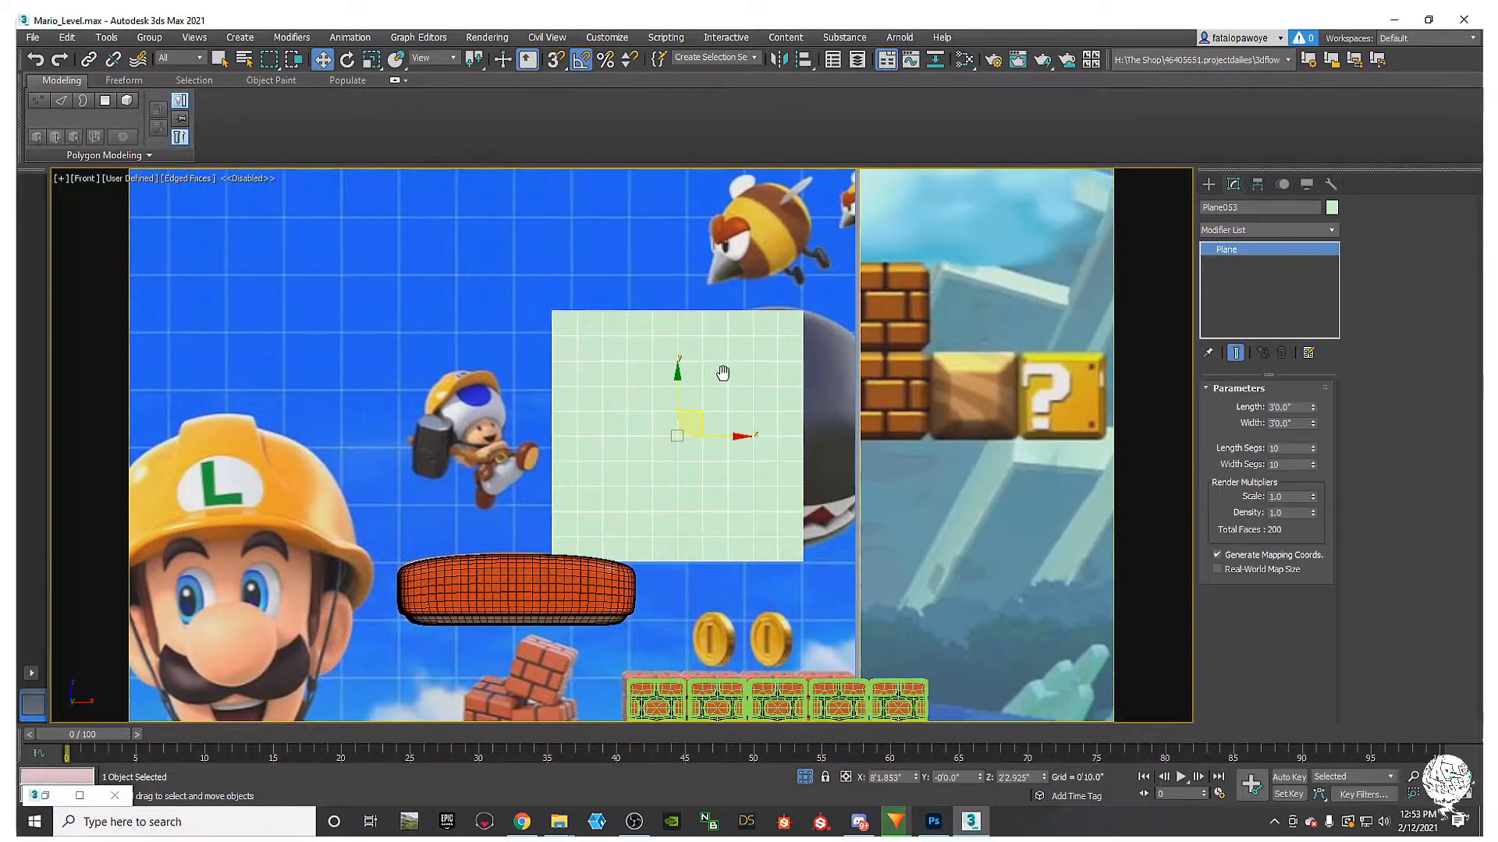
key(alt+x)
scroll(730, 378, down, 3)
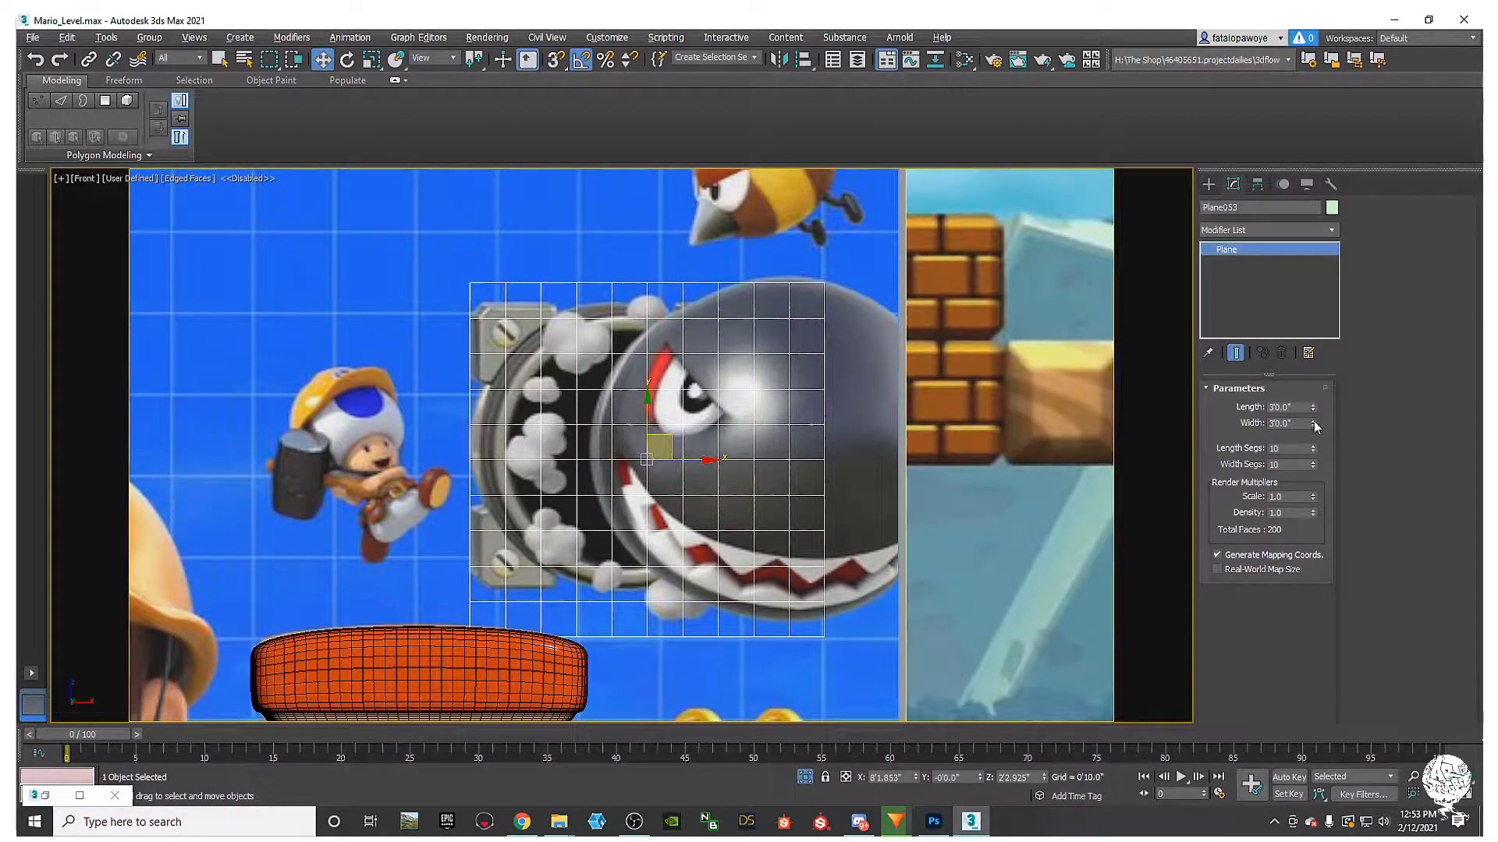
drag(1312, 407, 1314, 422)
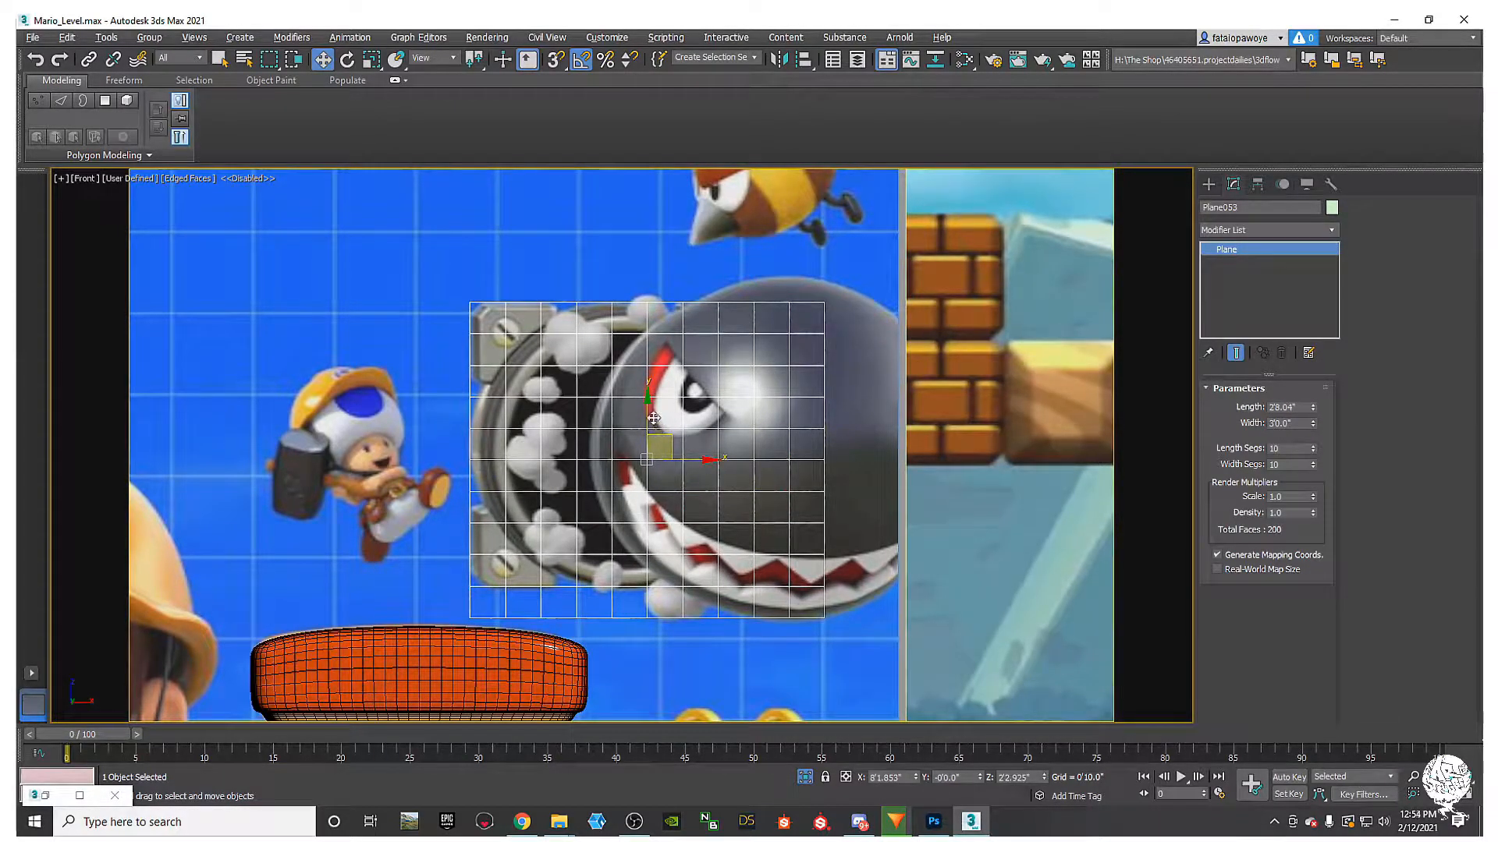
drag(654, 419, 648, 397)
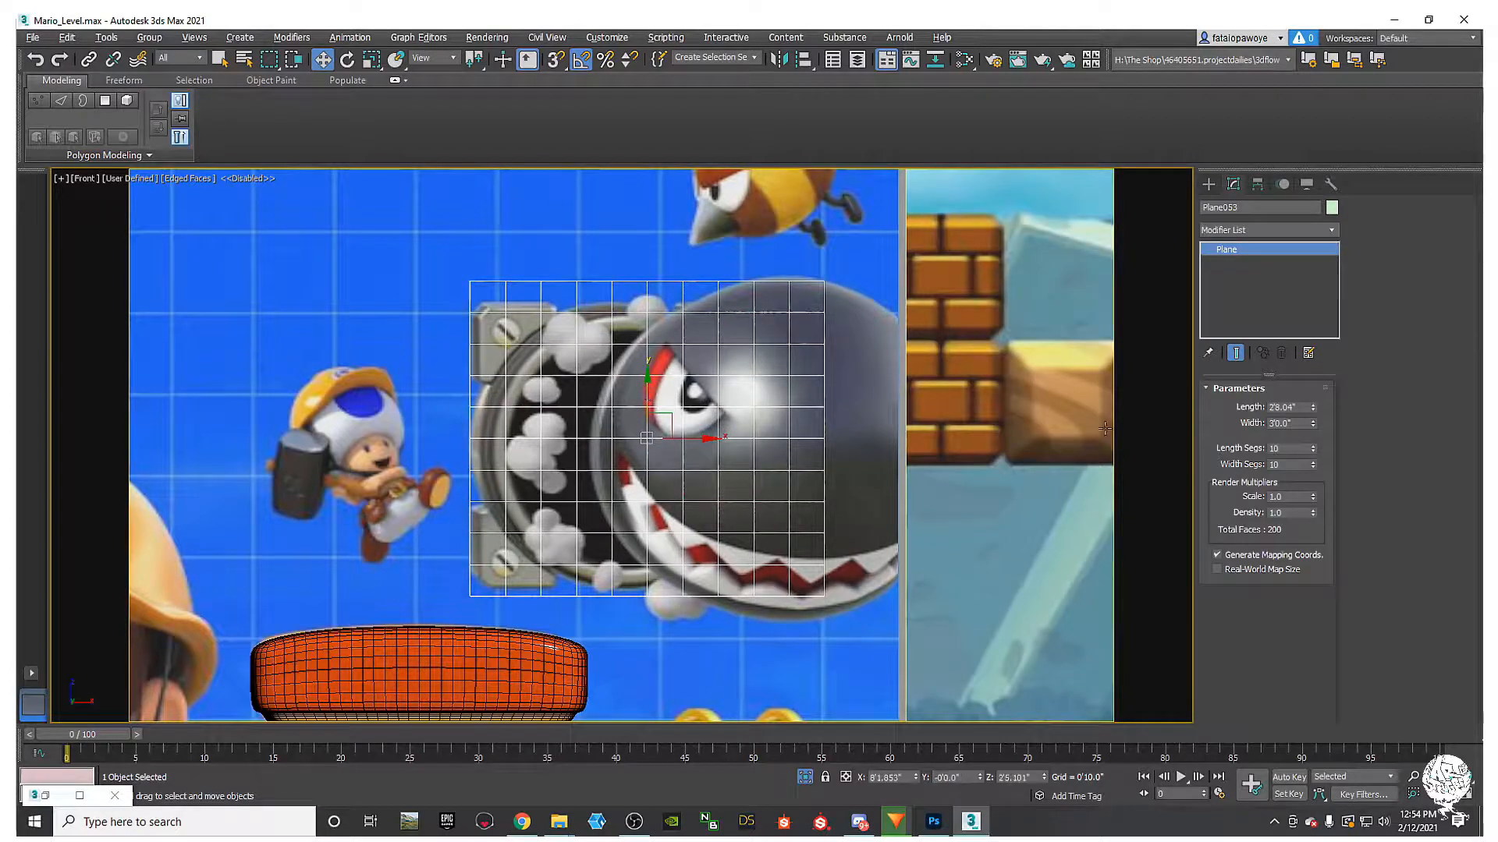
drag(1313, 409, 1315, 414)
drag(647, 392, 652, 394)
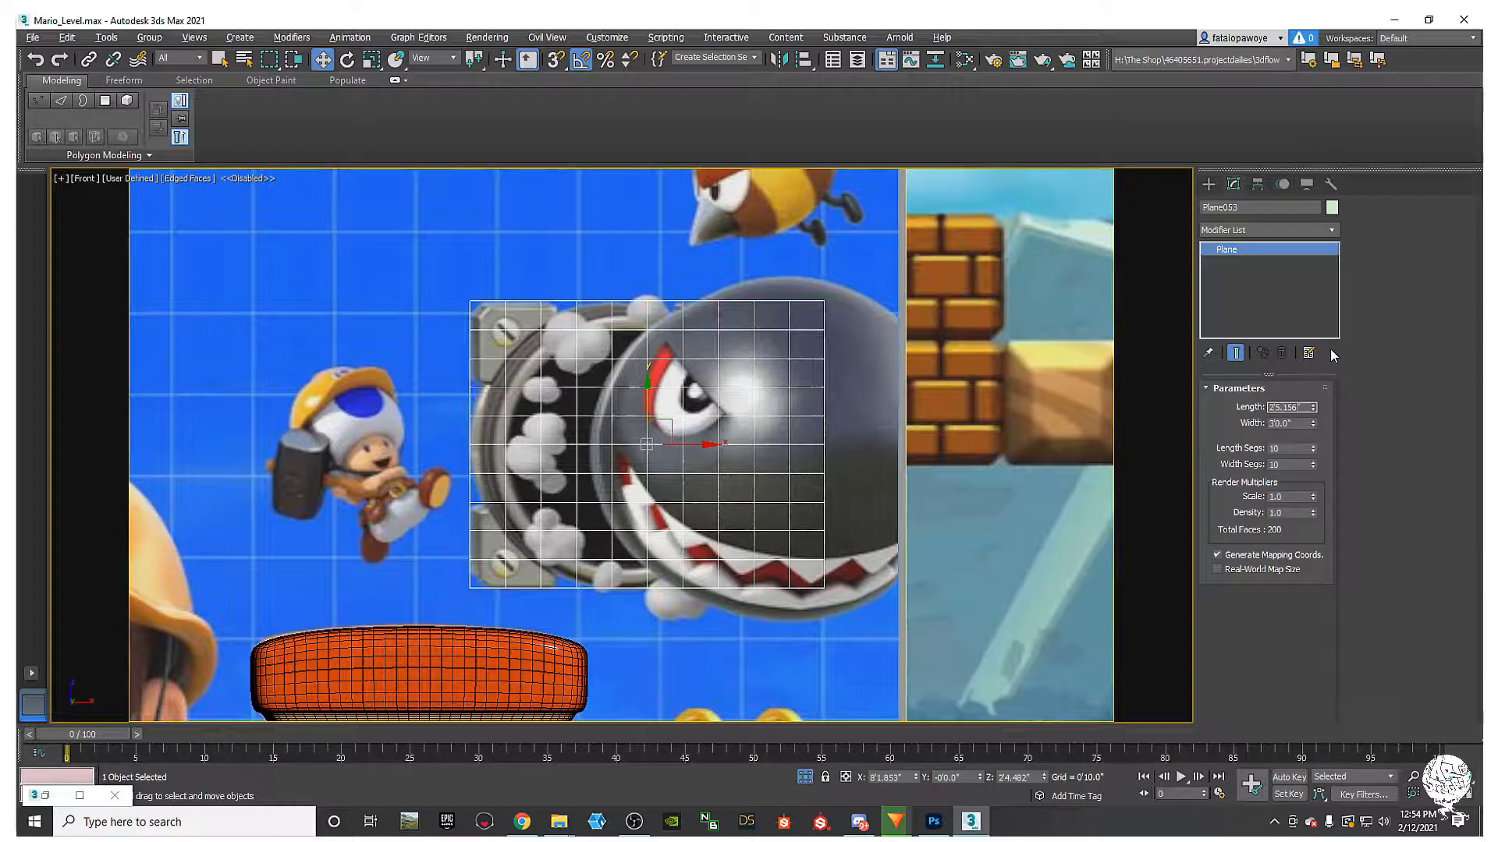
Step: Set the plane's length and width to 2'5.0" each
key(BackSpace)
text(0)
key(Return)
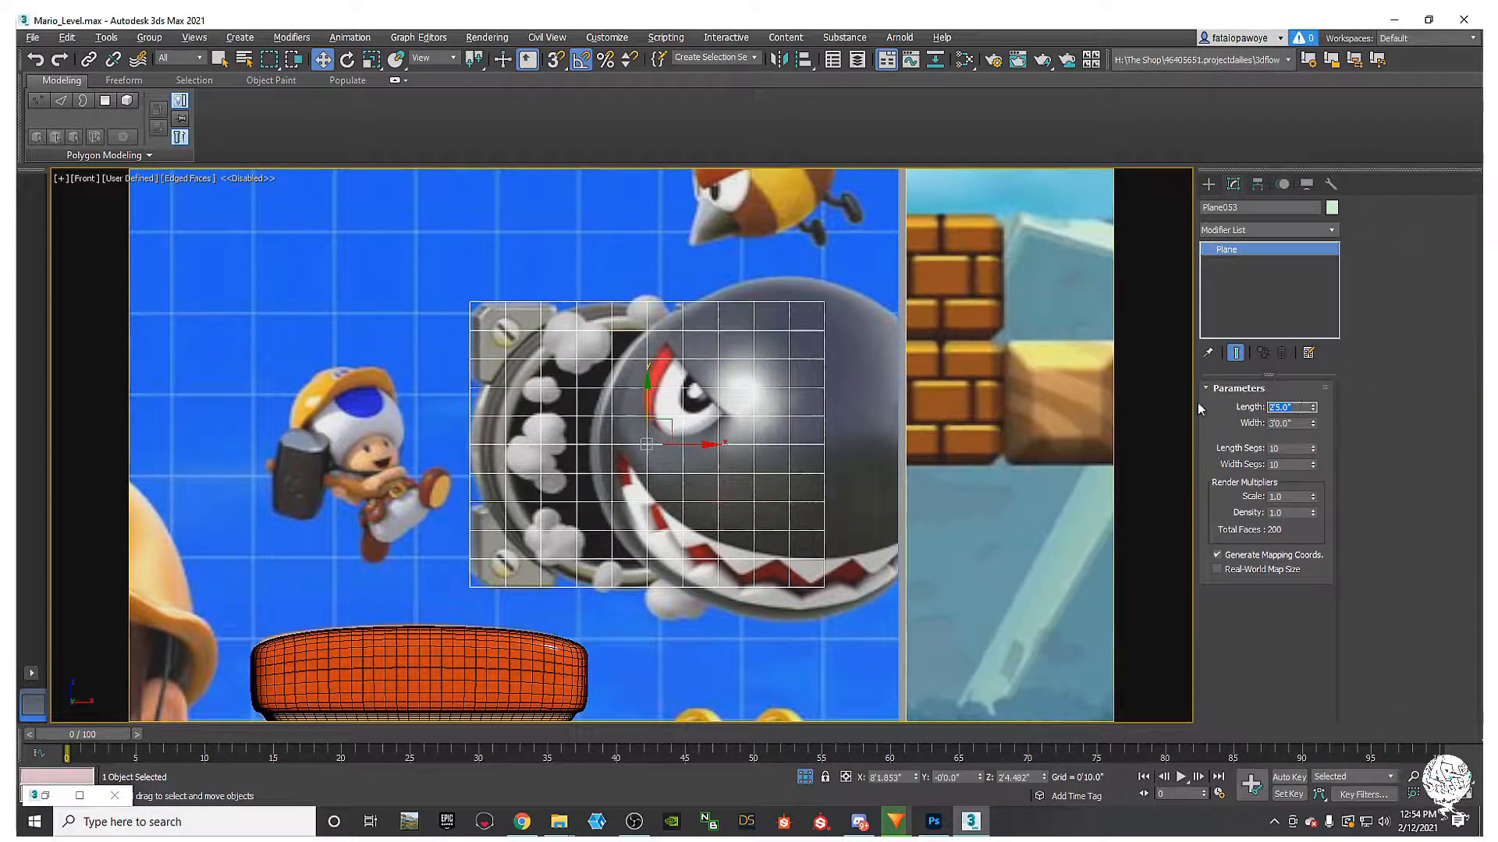
key(Tab)
text(2'5.0")
key(Return)
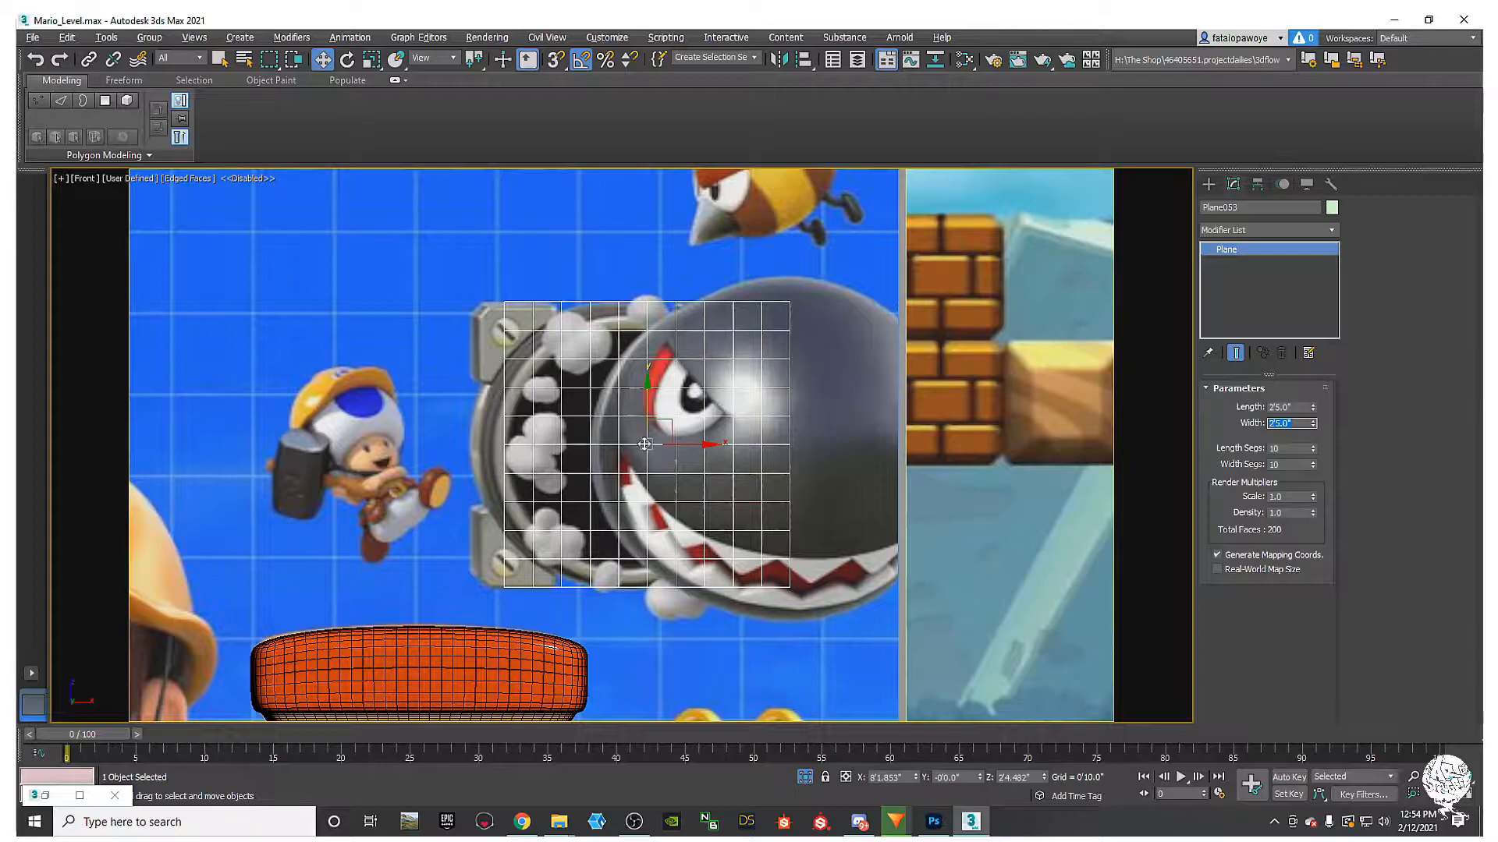
Step: Move the plane horizontally so that its left edge lines up with the outer edge of the cannon's mounting brackets
drag(697, 456, 665, 461)
alt+middle_drag(667, 451, 640, 425)
scroll(640, 434, up, 6)
scroll(640, 434, down, 8)
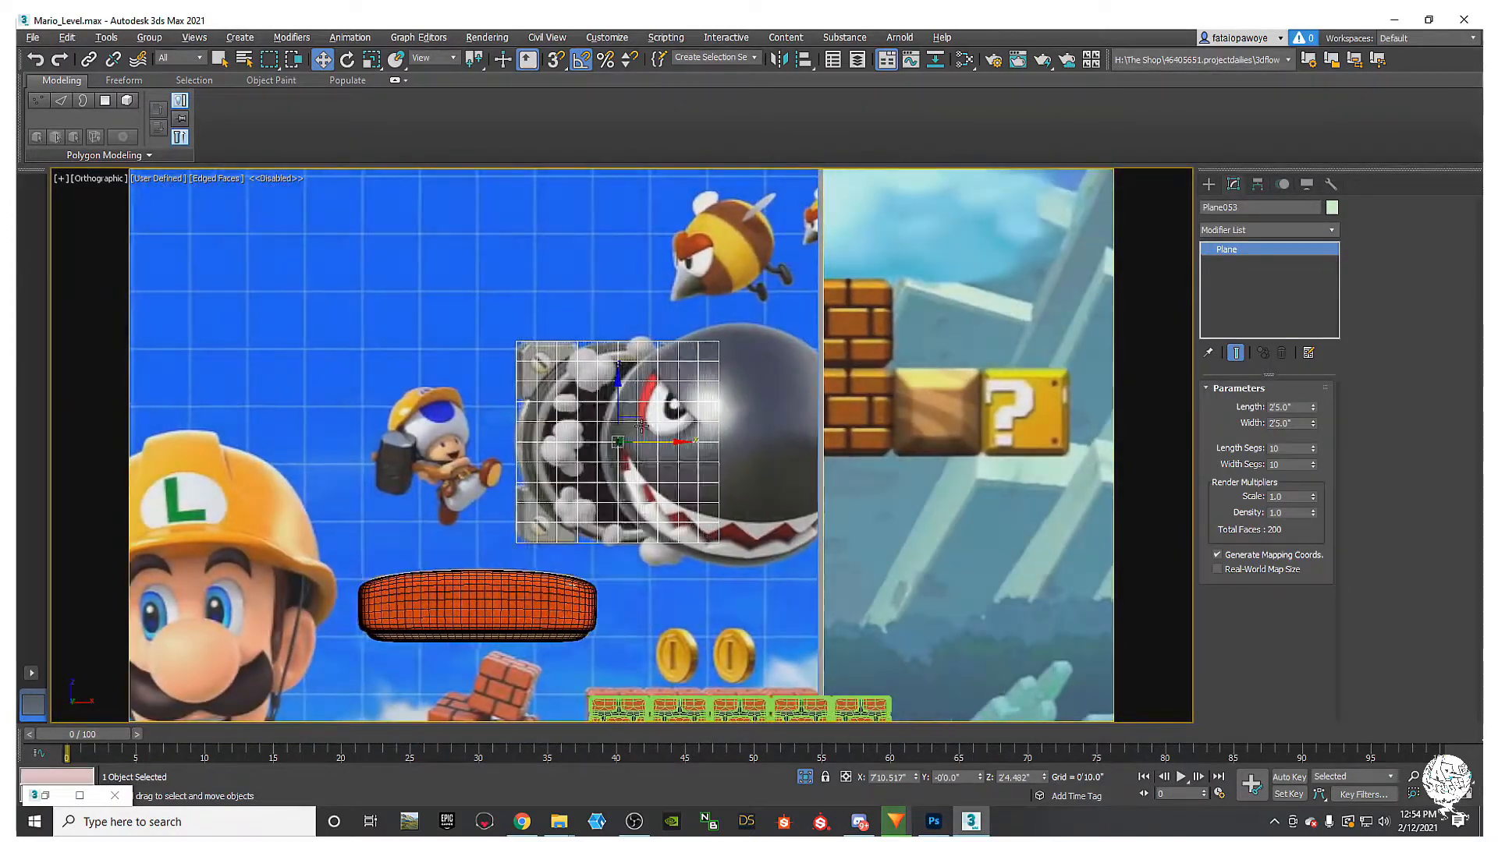
Step: Set the plane's length and width segments to 5 each
scroll(641, 426, up, 2)
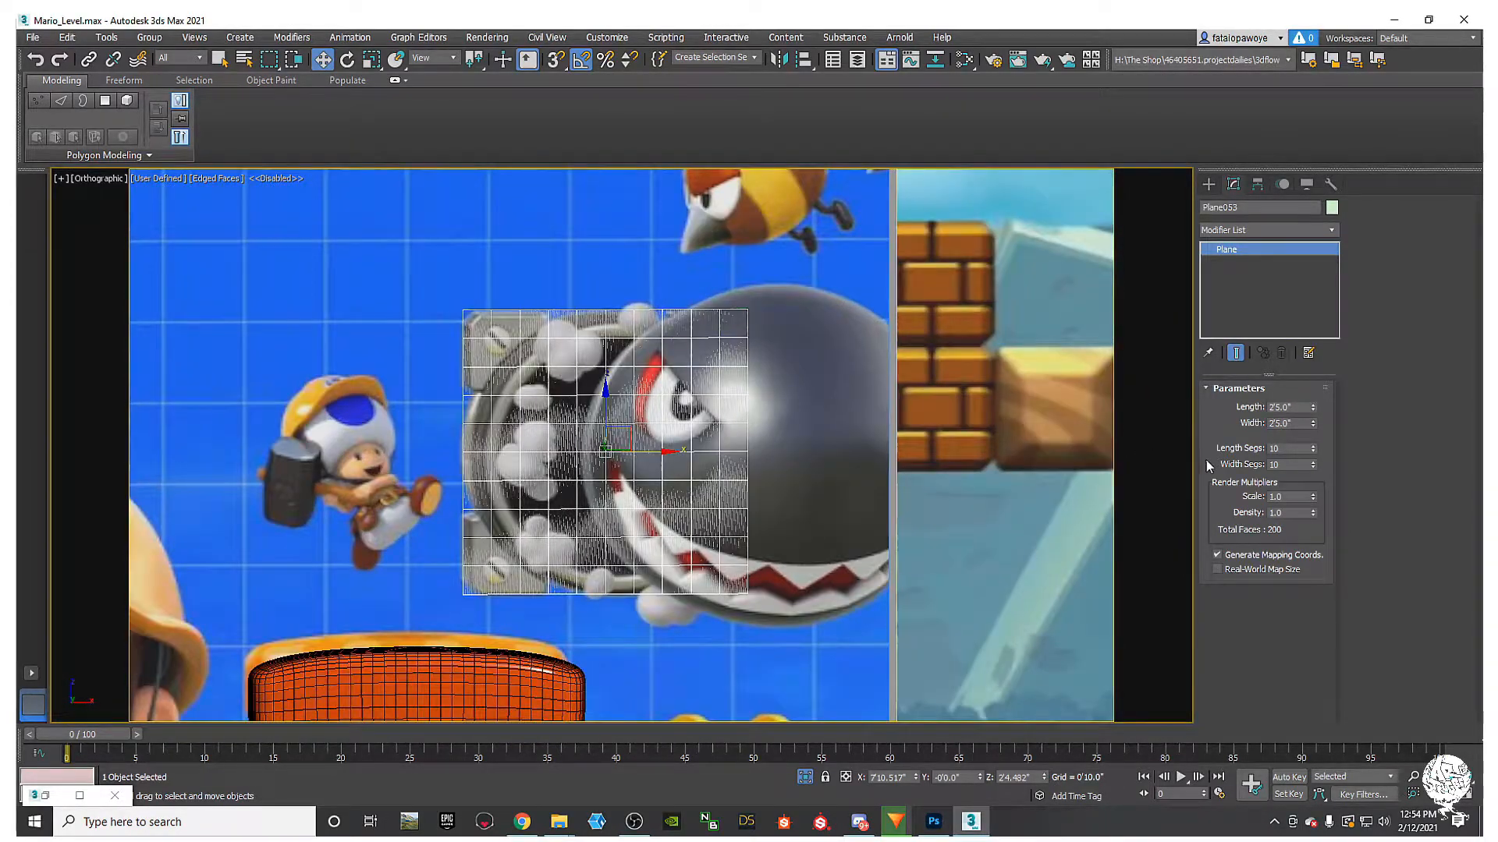
click(1285, 449)
text(5)
click(1297, 465)
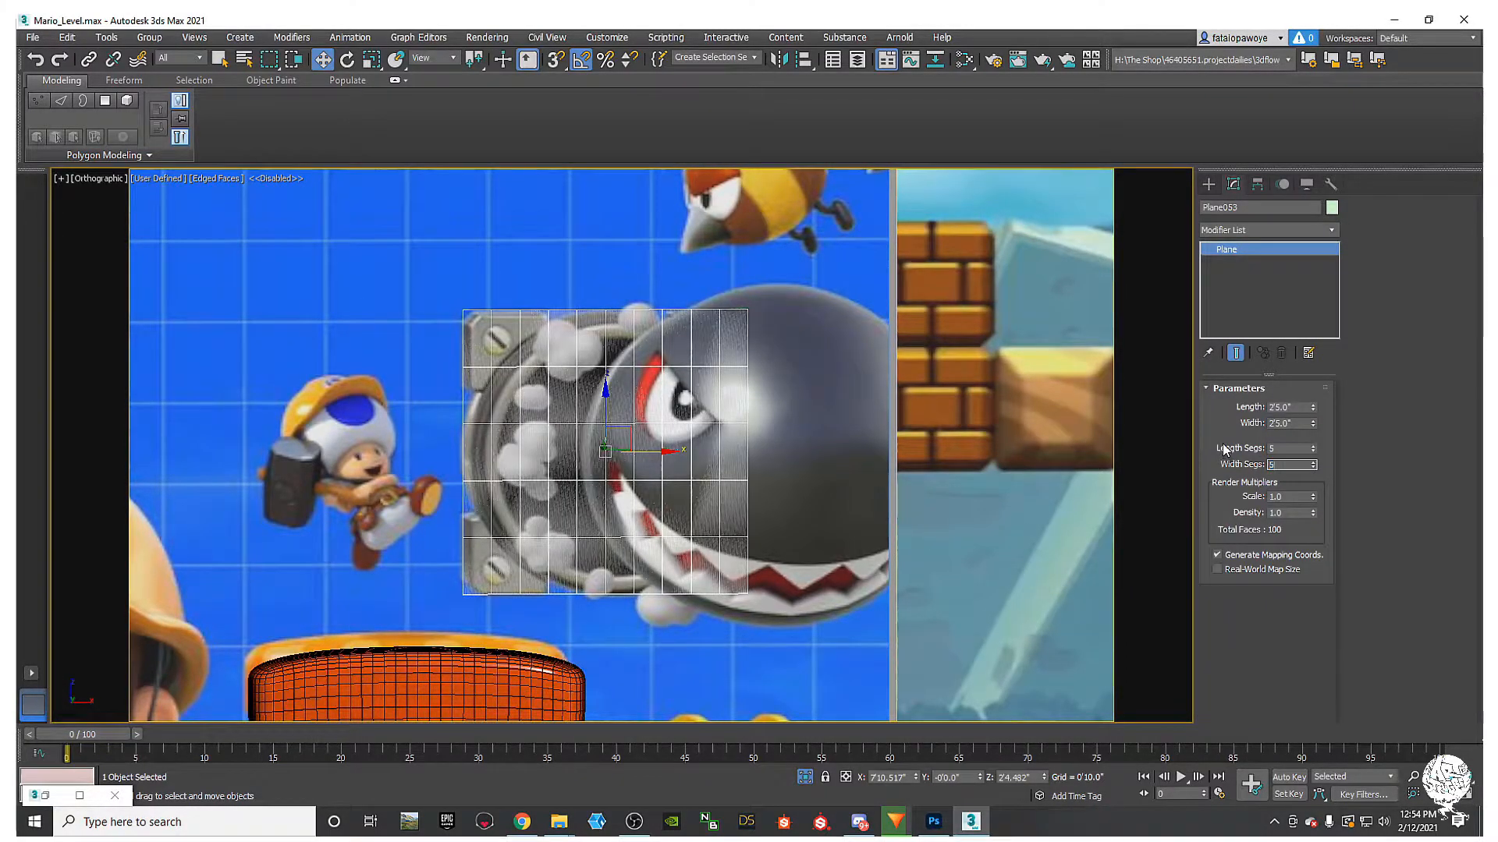
key(Return)
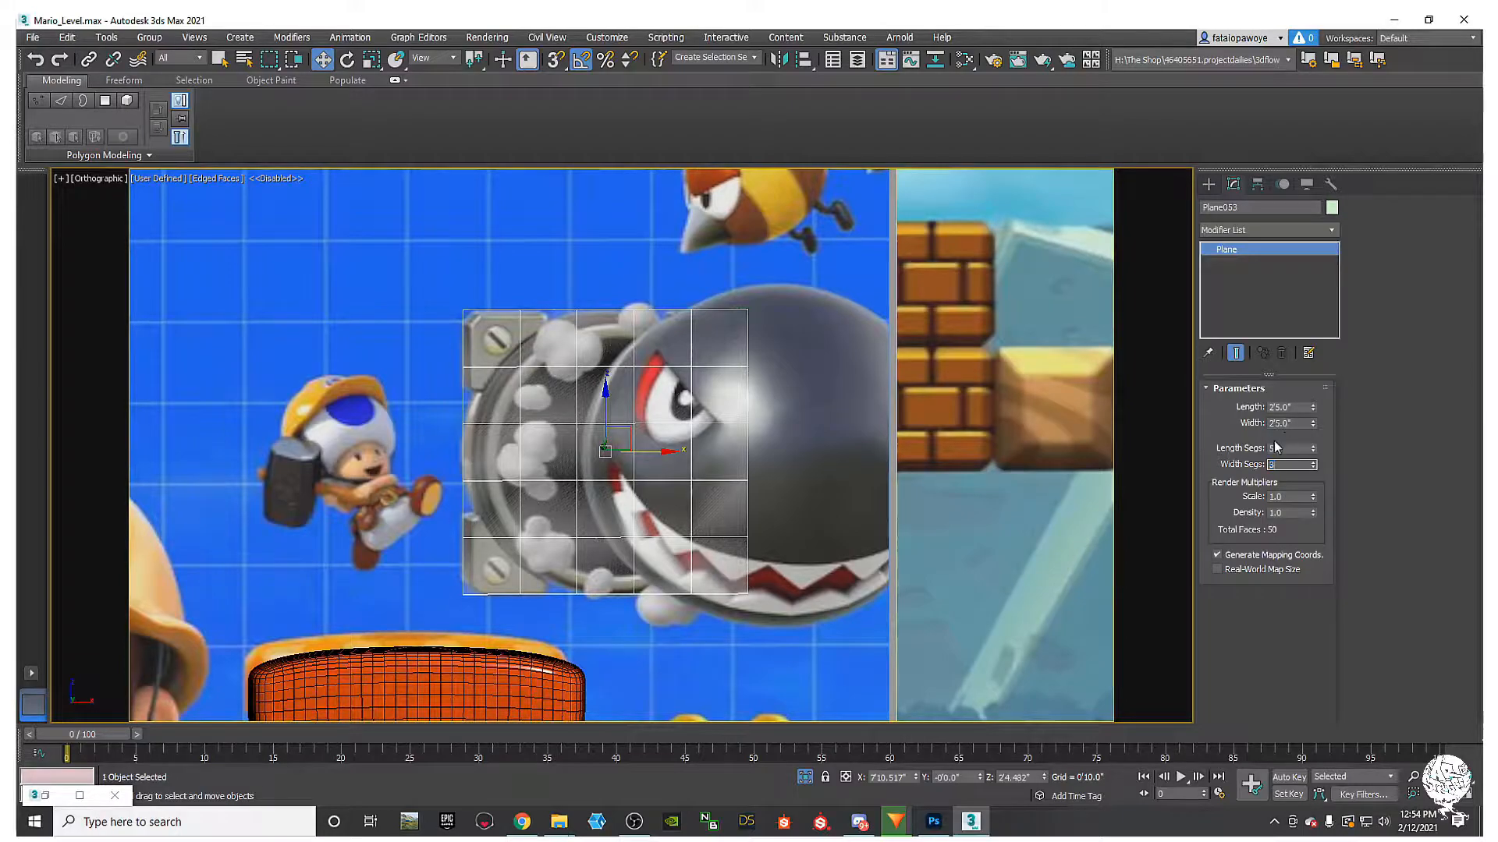
Step: Reduce the plane's length and width segments to 3 each
click(1279, 448)
text(3)
key(Return)
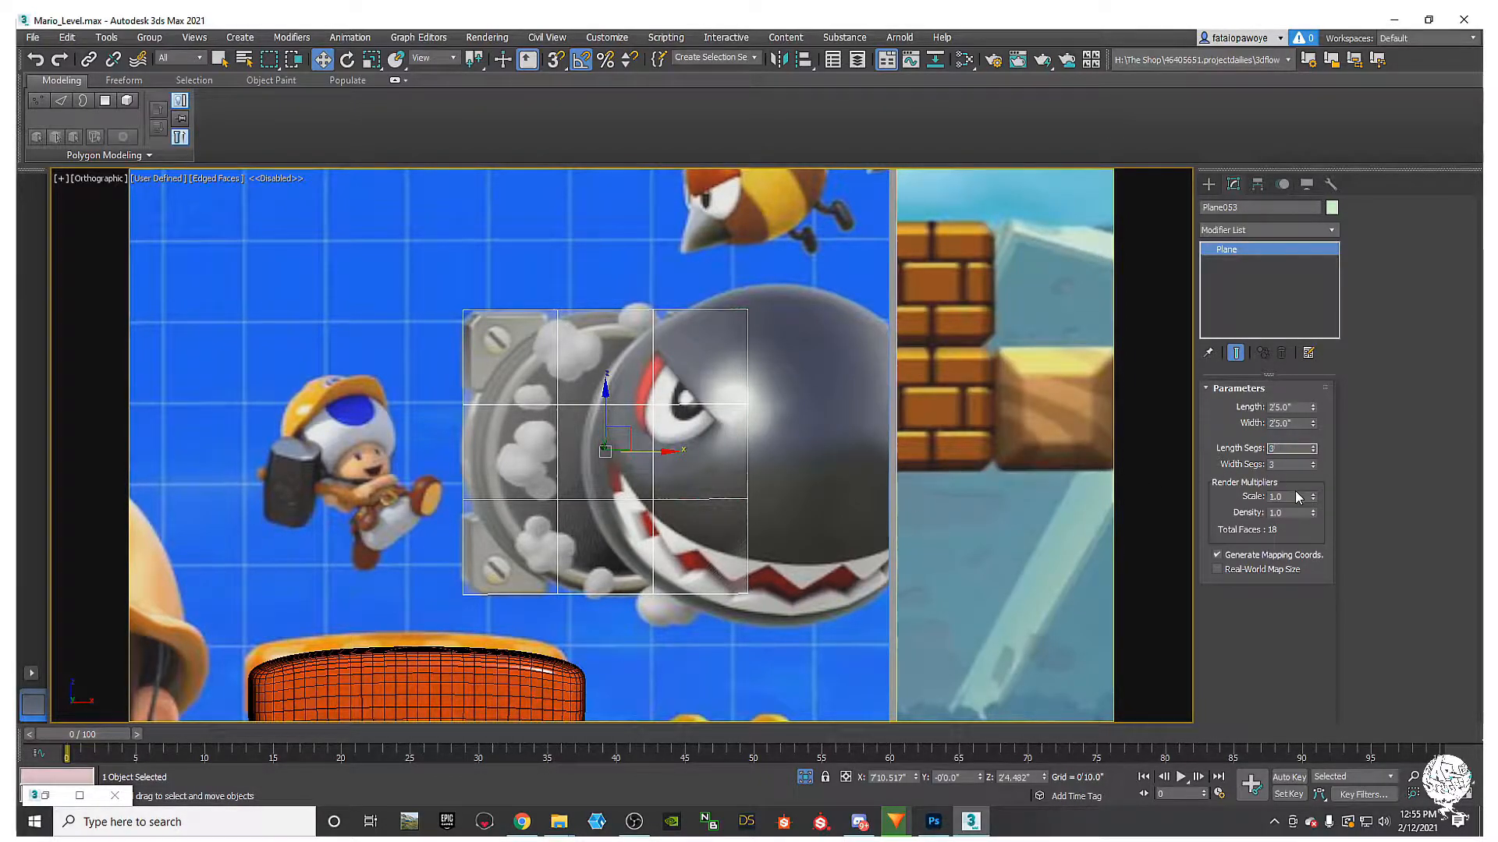
click(1265, 229)
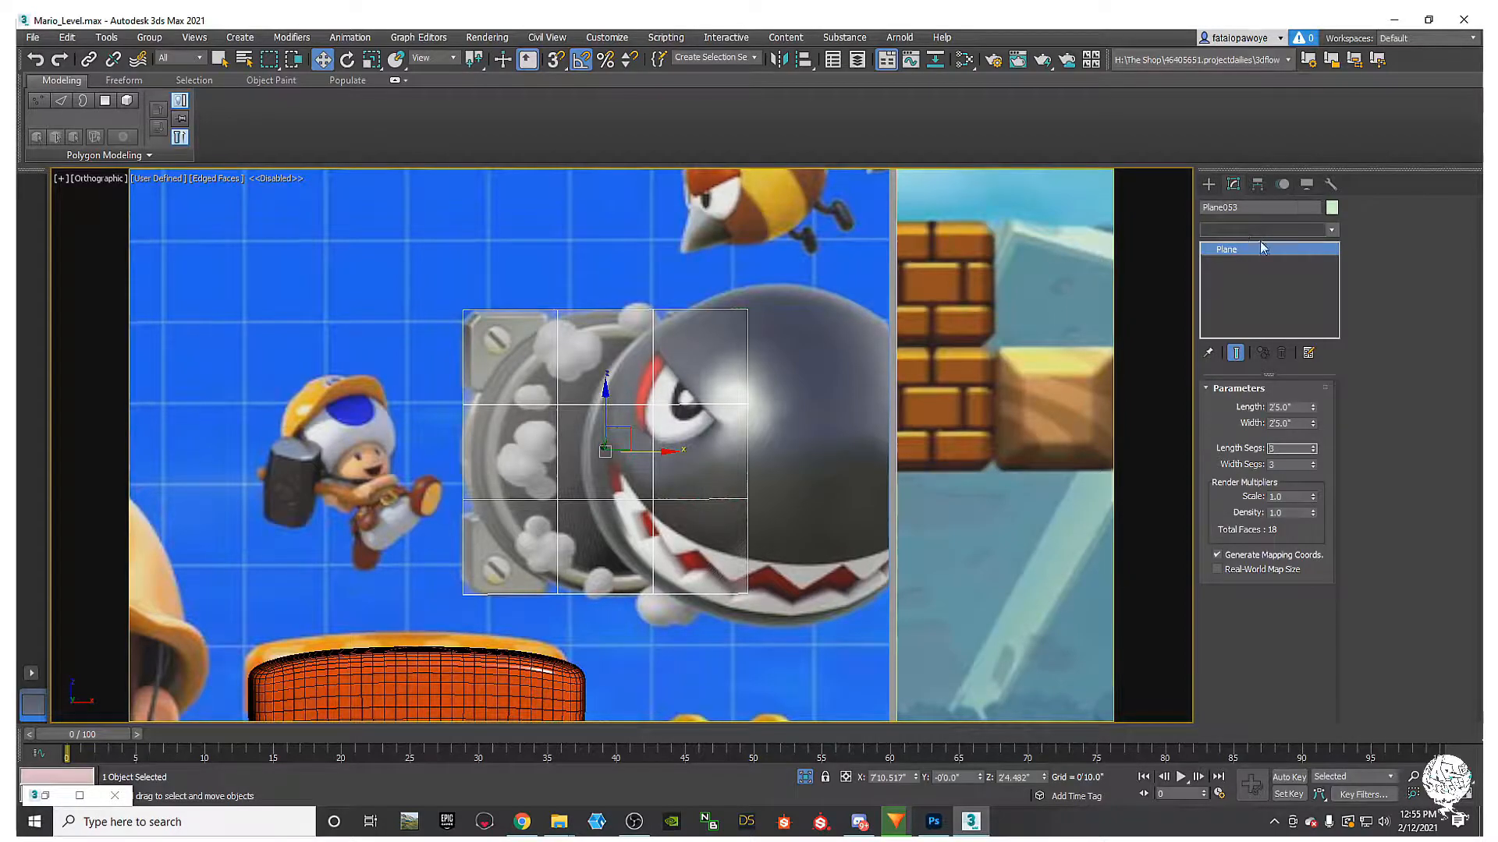
key(e)
key(e)
key(e)
key(Return)
click(1261, 232)
key(e)
key(e)
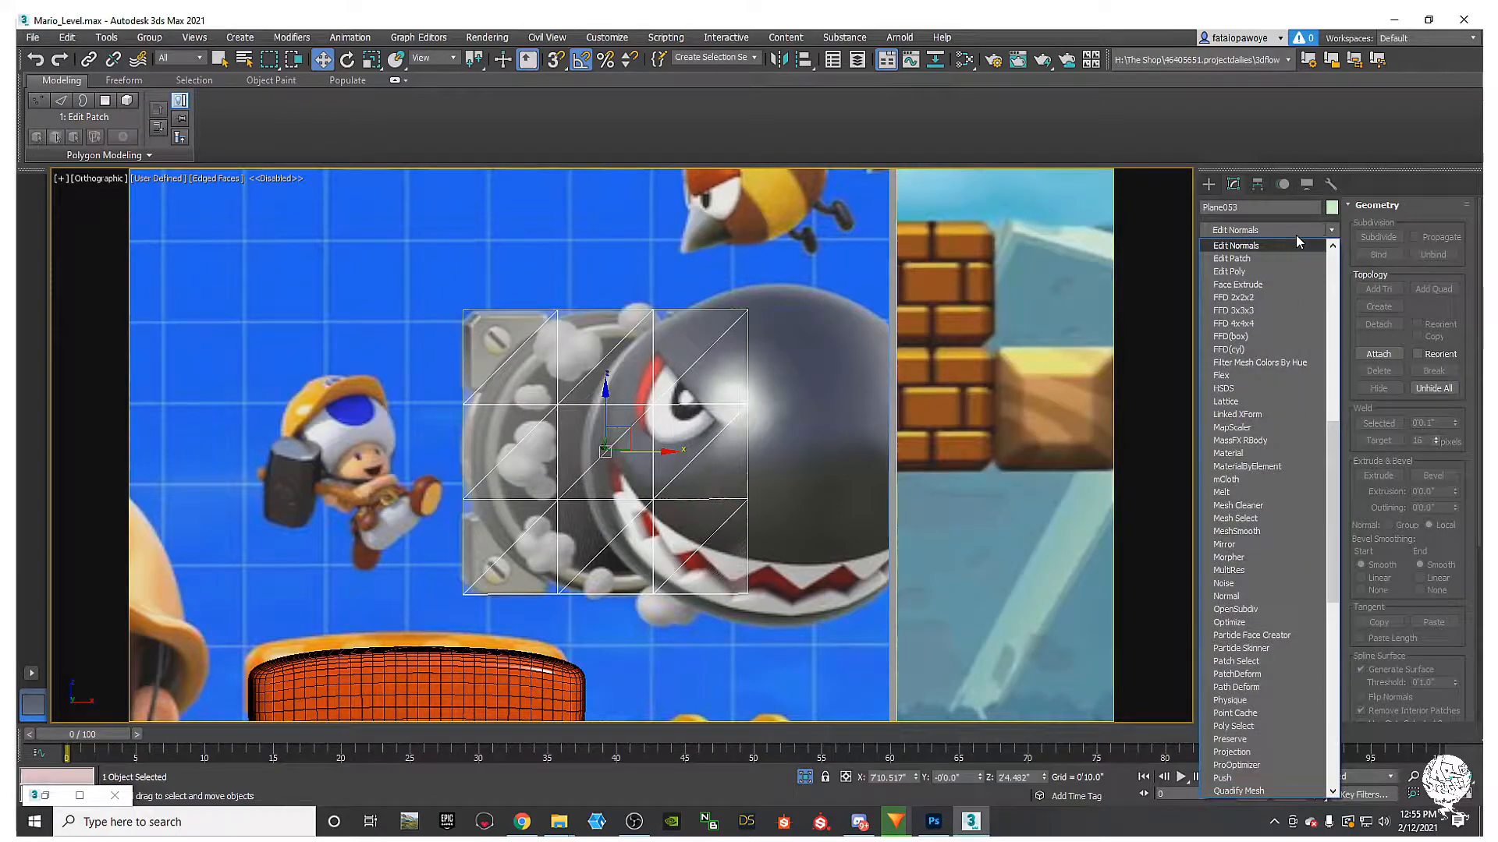
click(1330, 175)
click(1281, 248)
key(Delete)
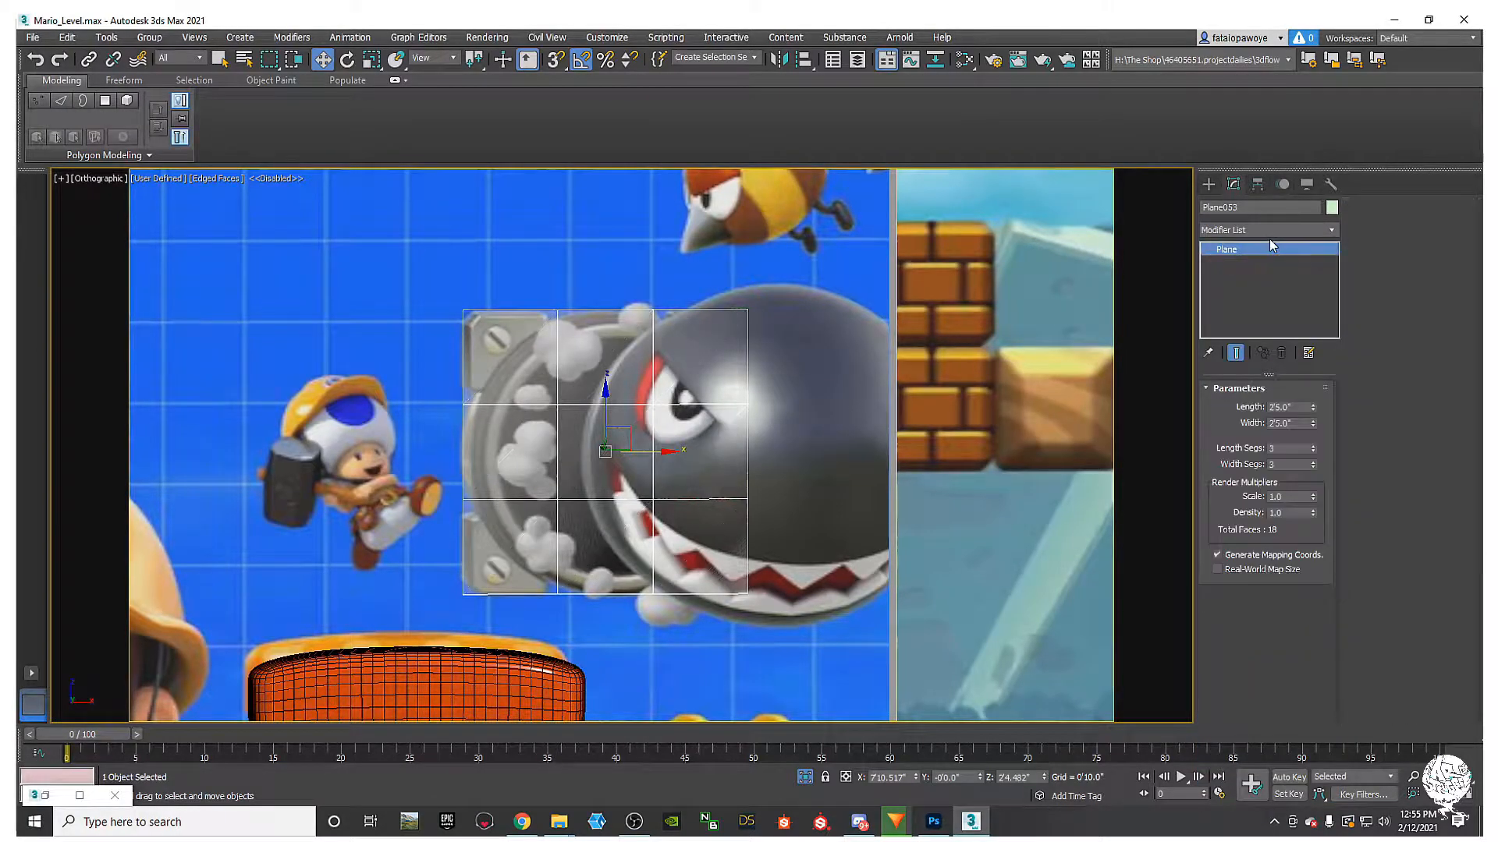
Step: Apply an Edit Poly modifier to the plane and switch the viewport to the perspective view
click(1271, 231)
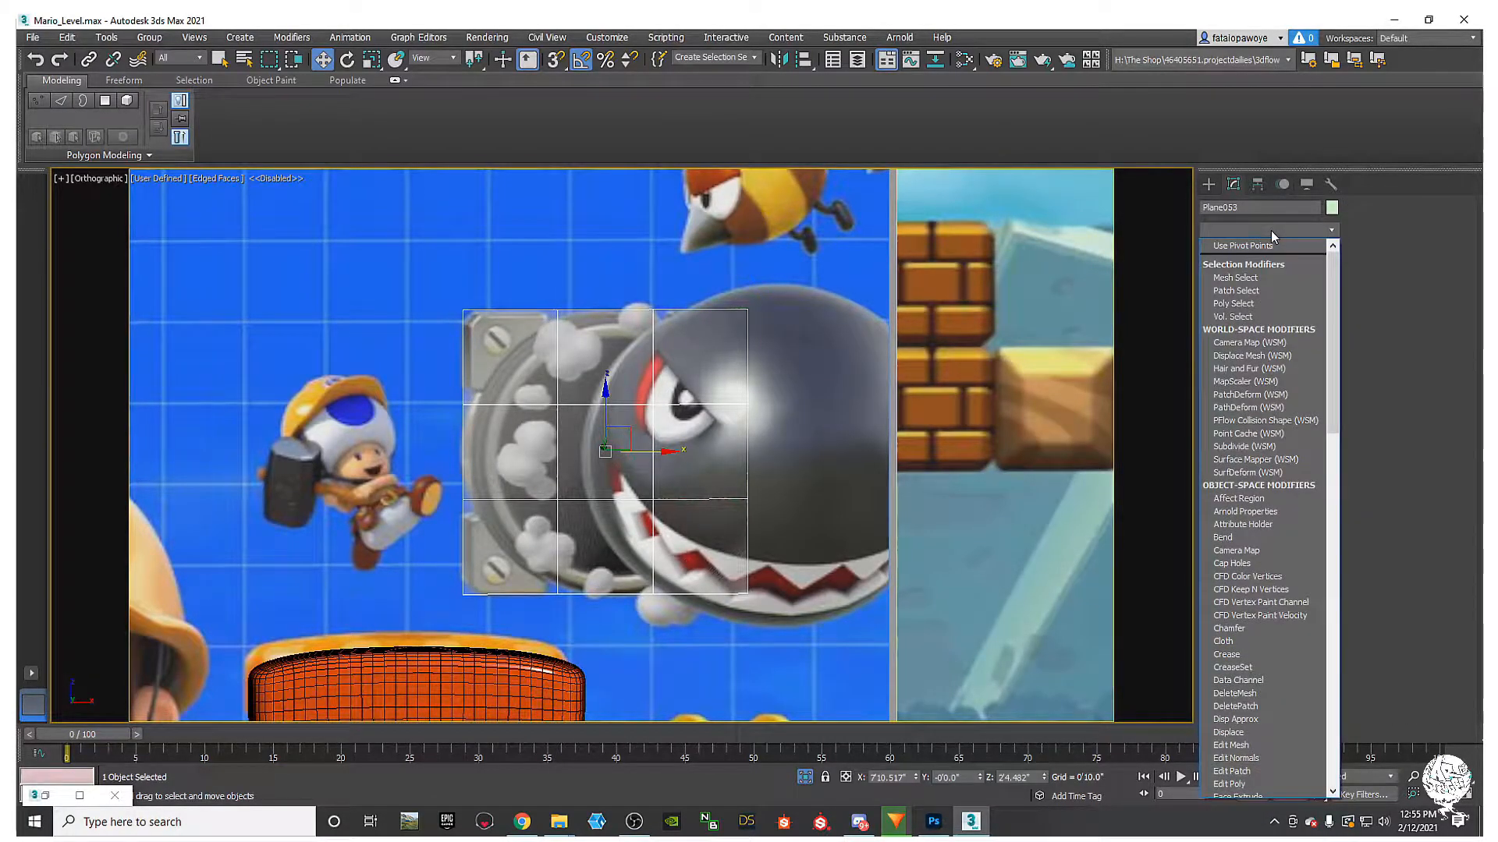
key(e)
key(e)
key(e)
key(e)
key(Return)
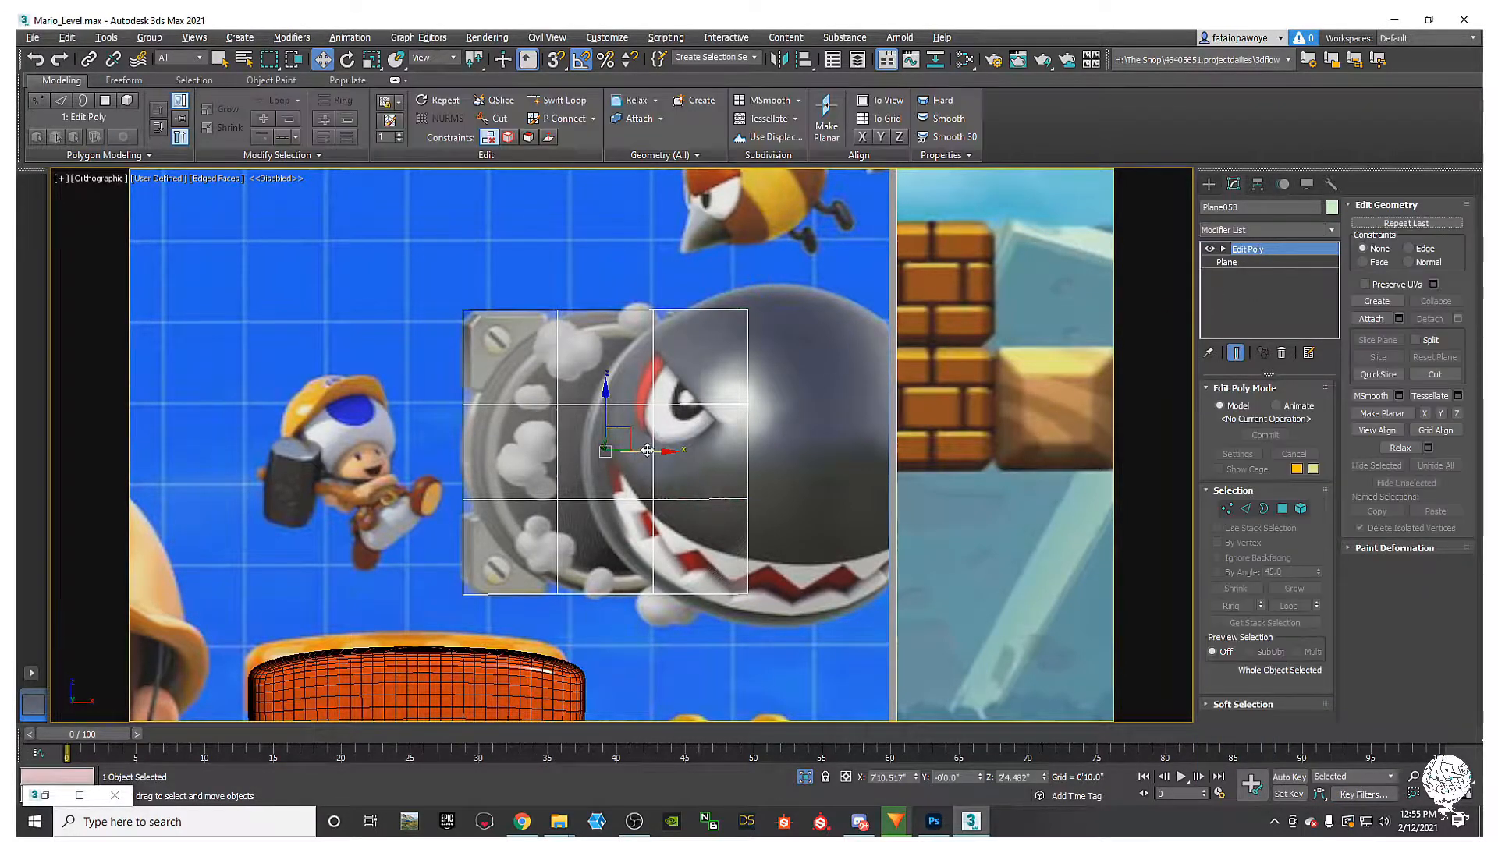
key(p)
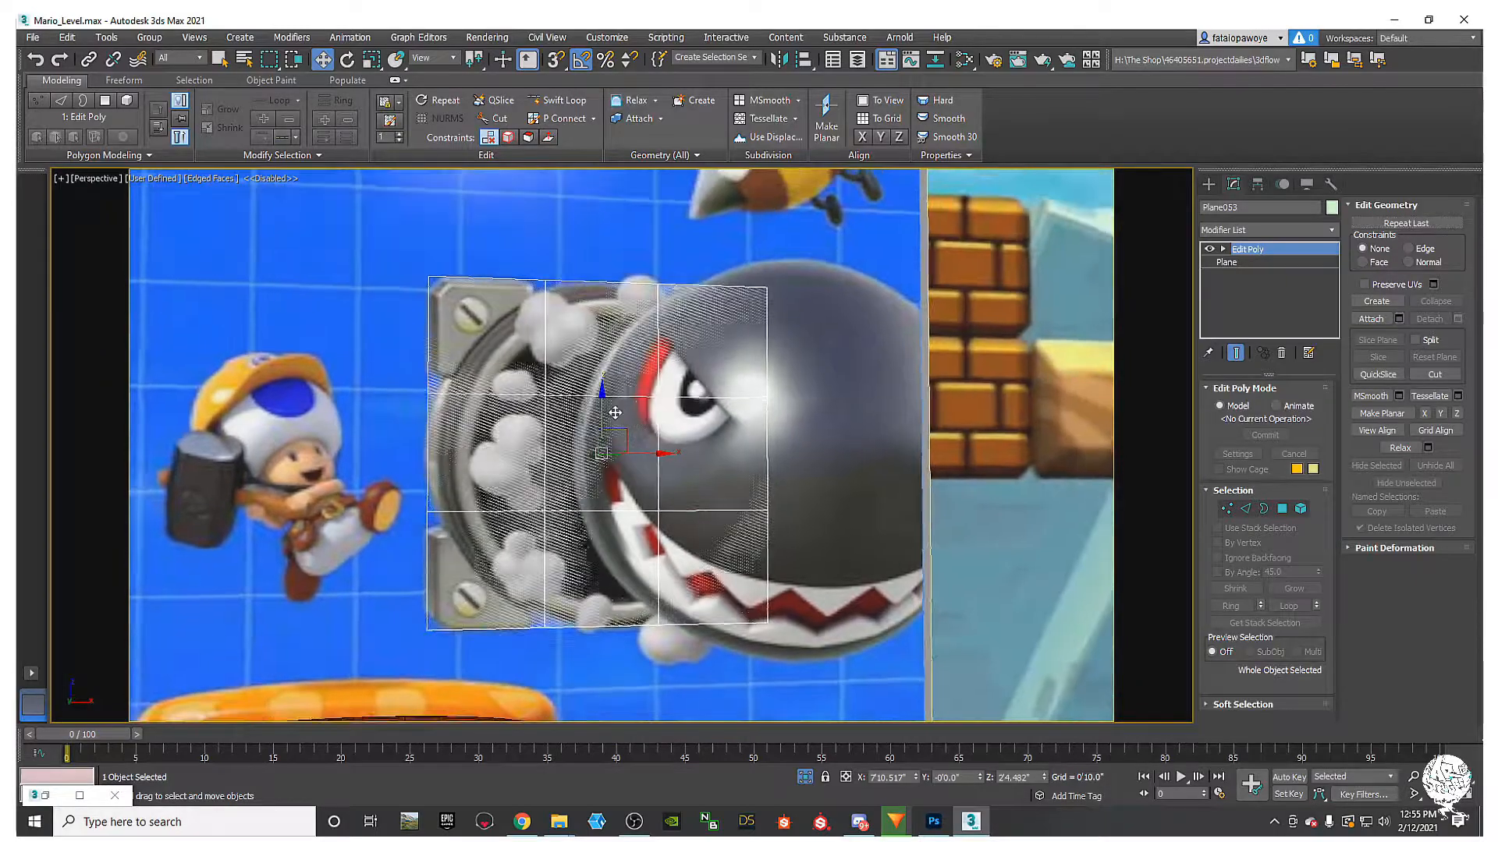
Step: Select the plane's four corner vertices and chamfer them by about 0'1.782"
click(1223, 510)
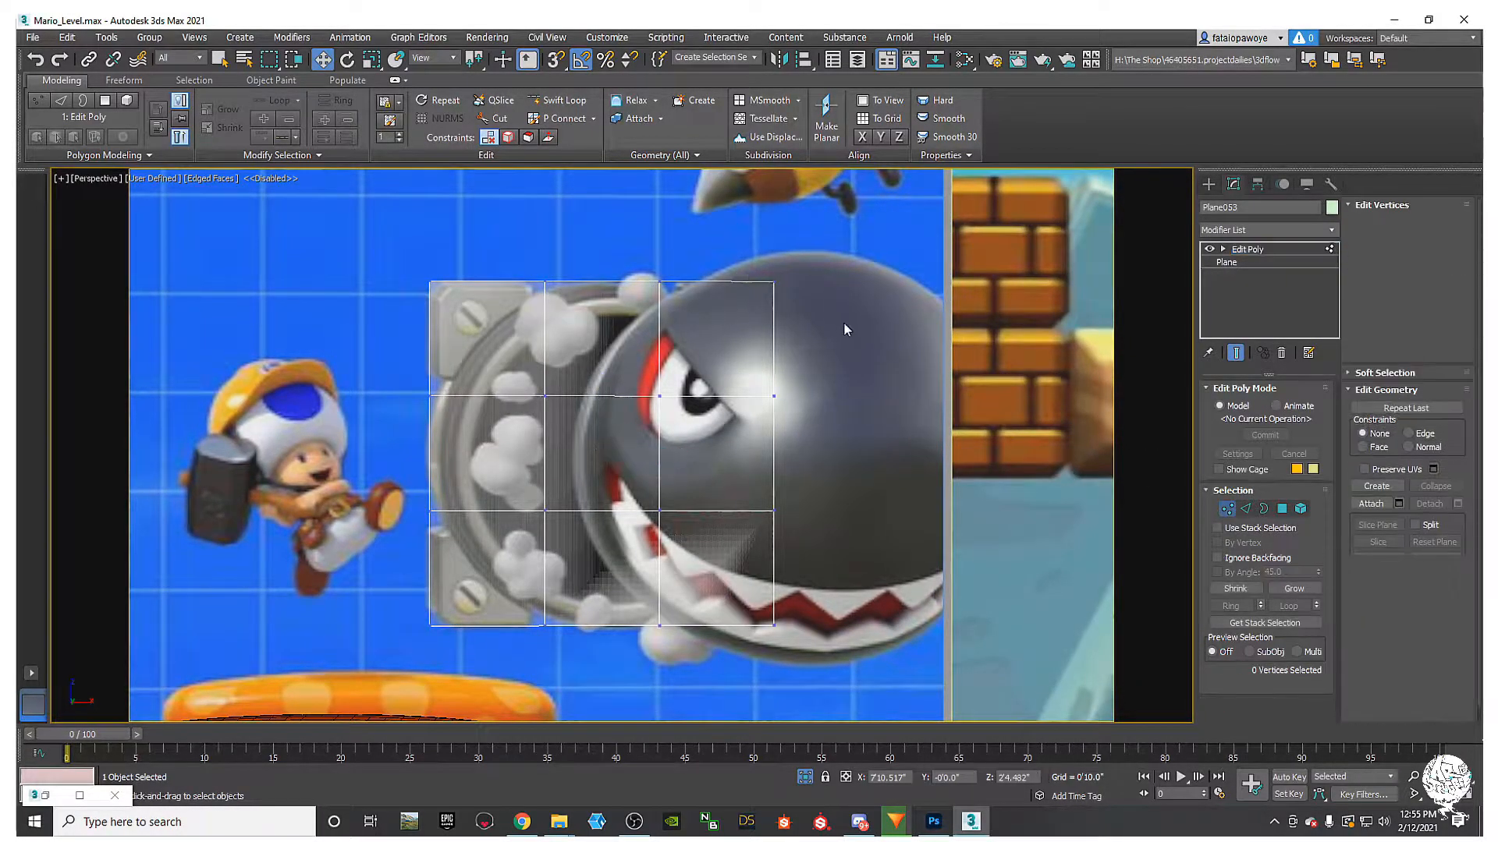
click(721, 293)
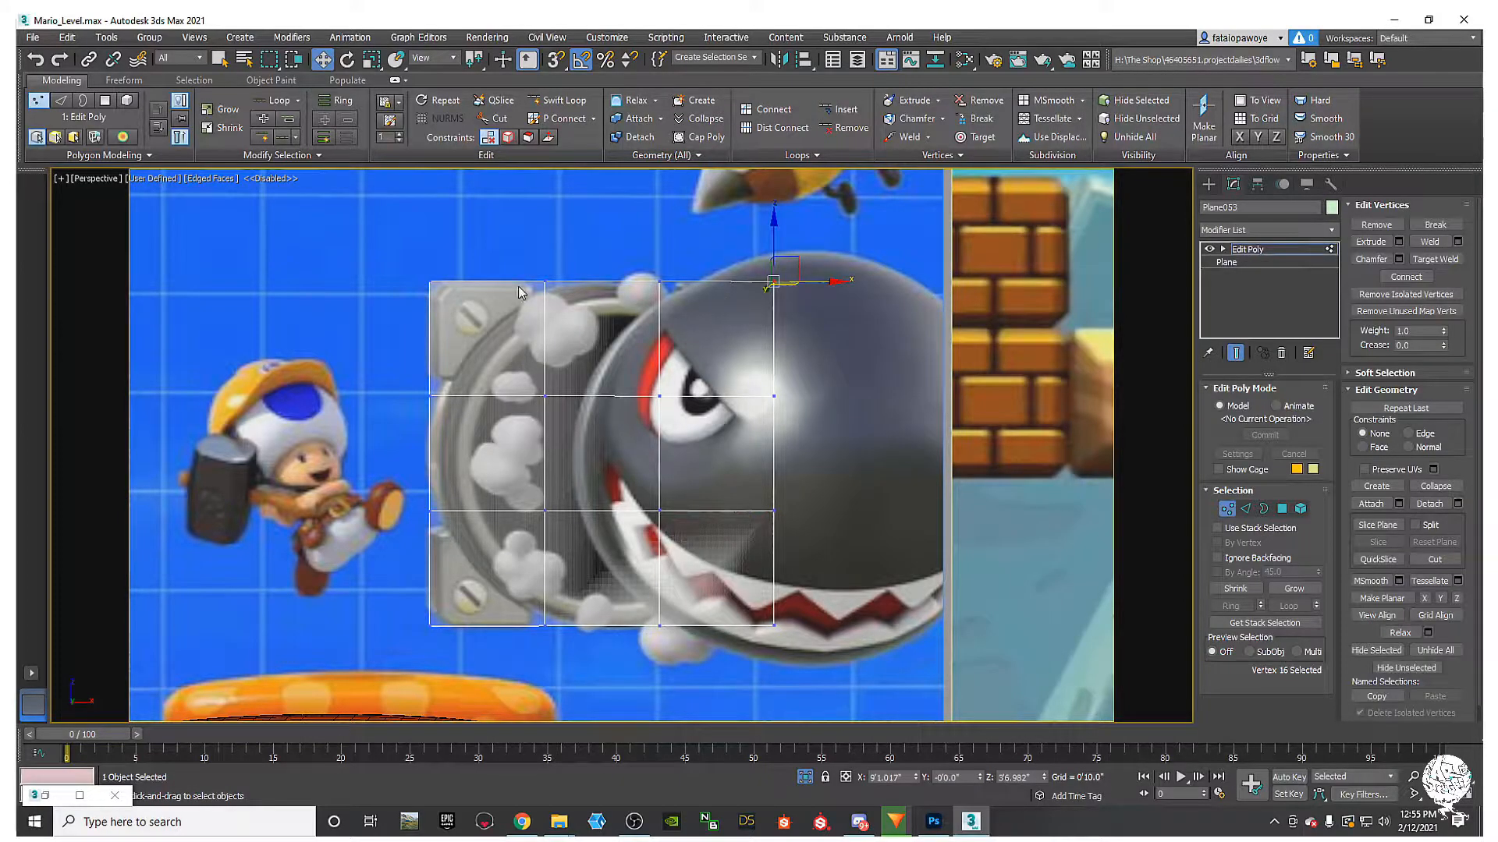
ctrl+drag(478, 317, 476, 319)
ctrl+drag(377, 604, 375, 601)
ctrl+drag(726, 580, 831, 652)
right_click(802, 556)
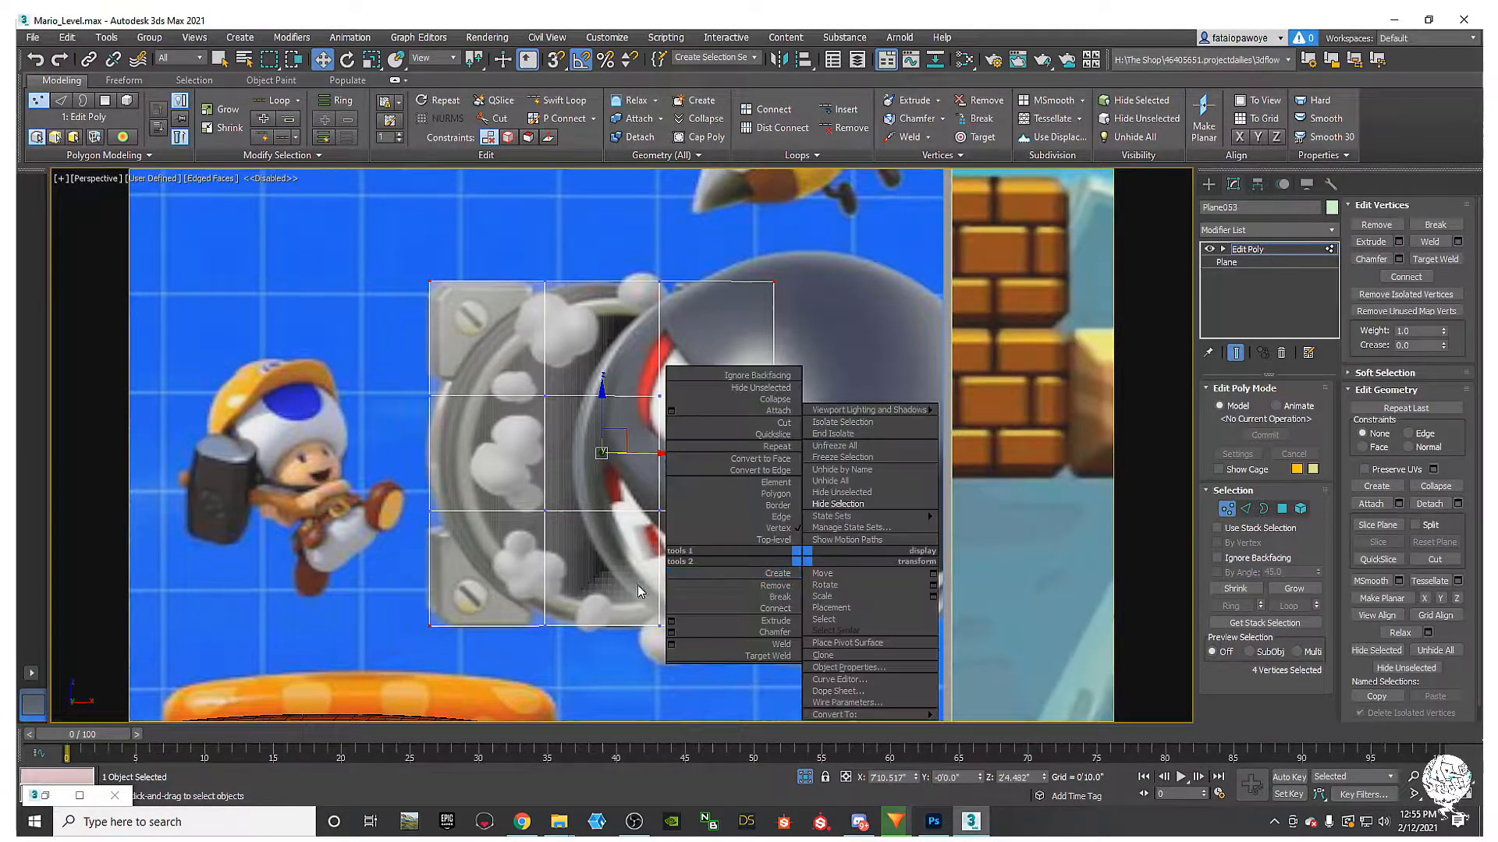
click(672, 632)
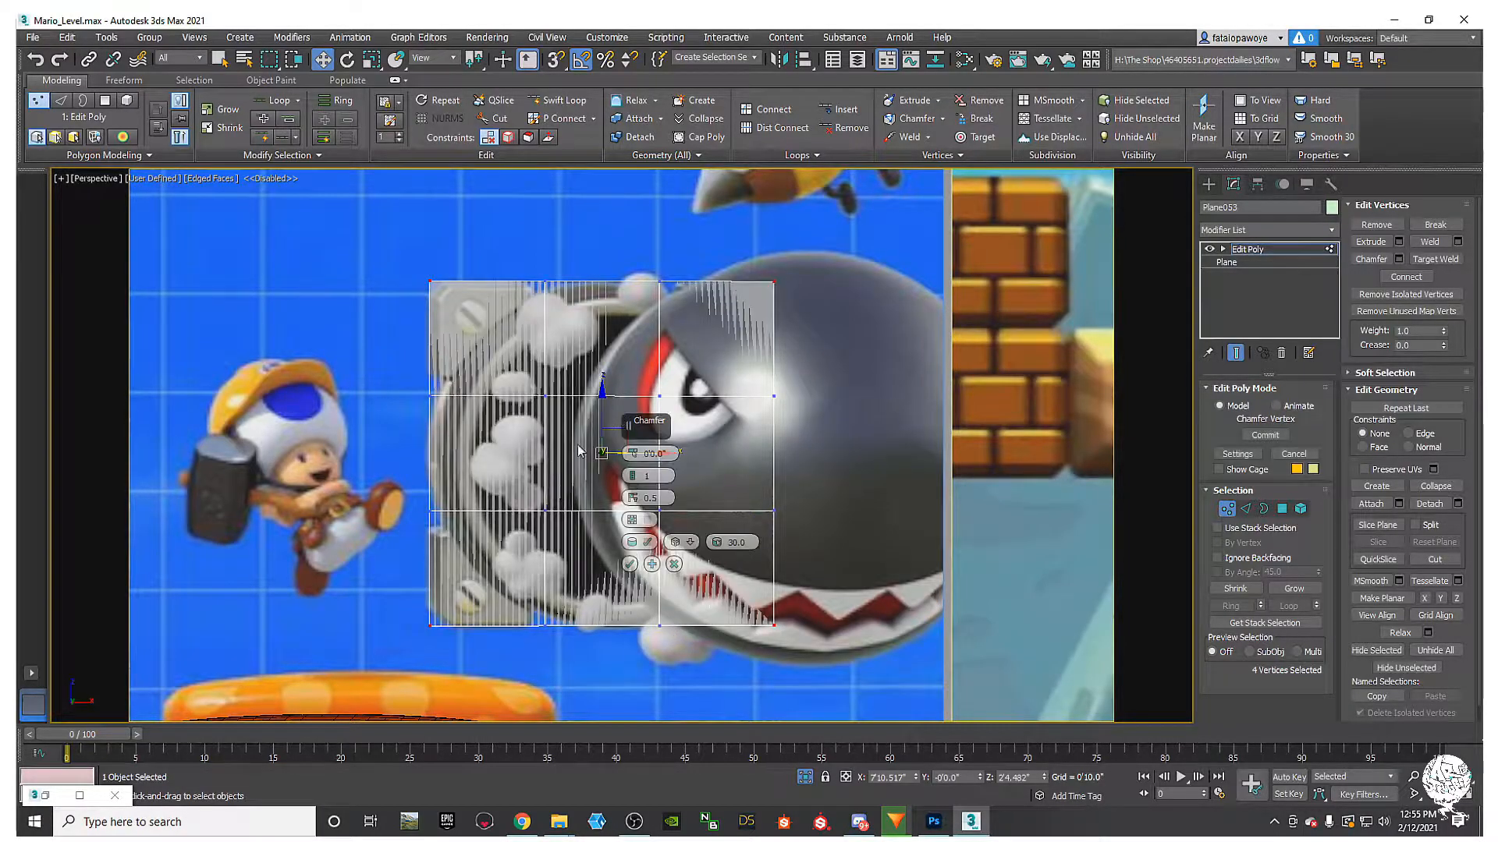
drag(633, 454, 633, 445)
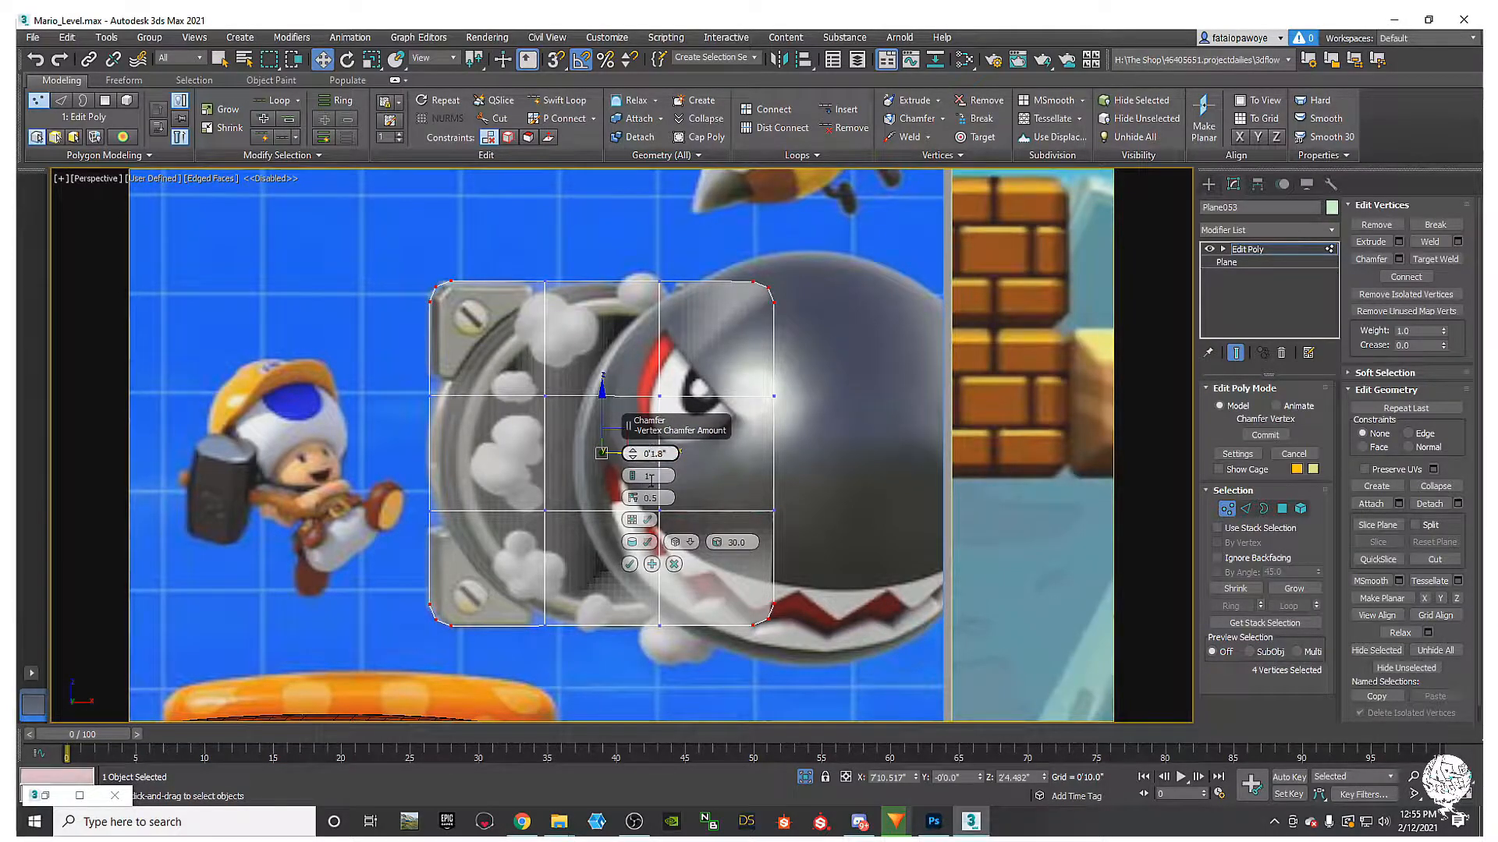
click(633, 457)
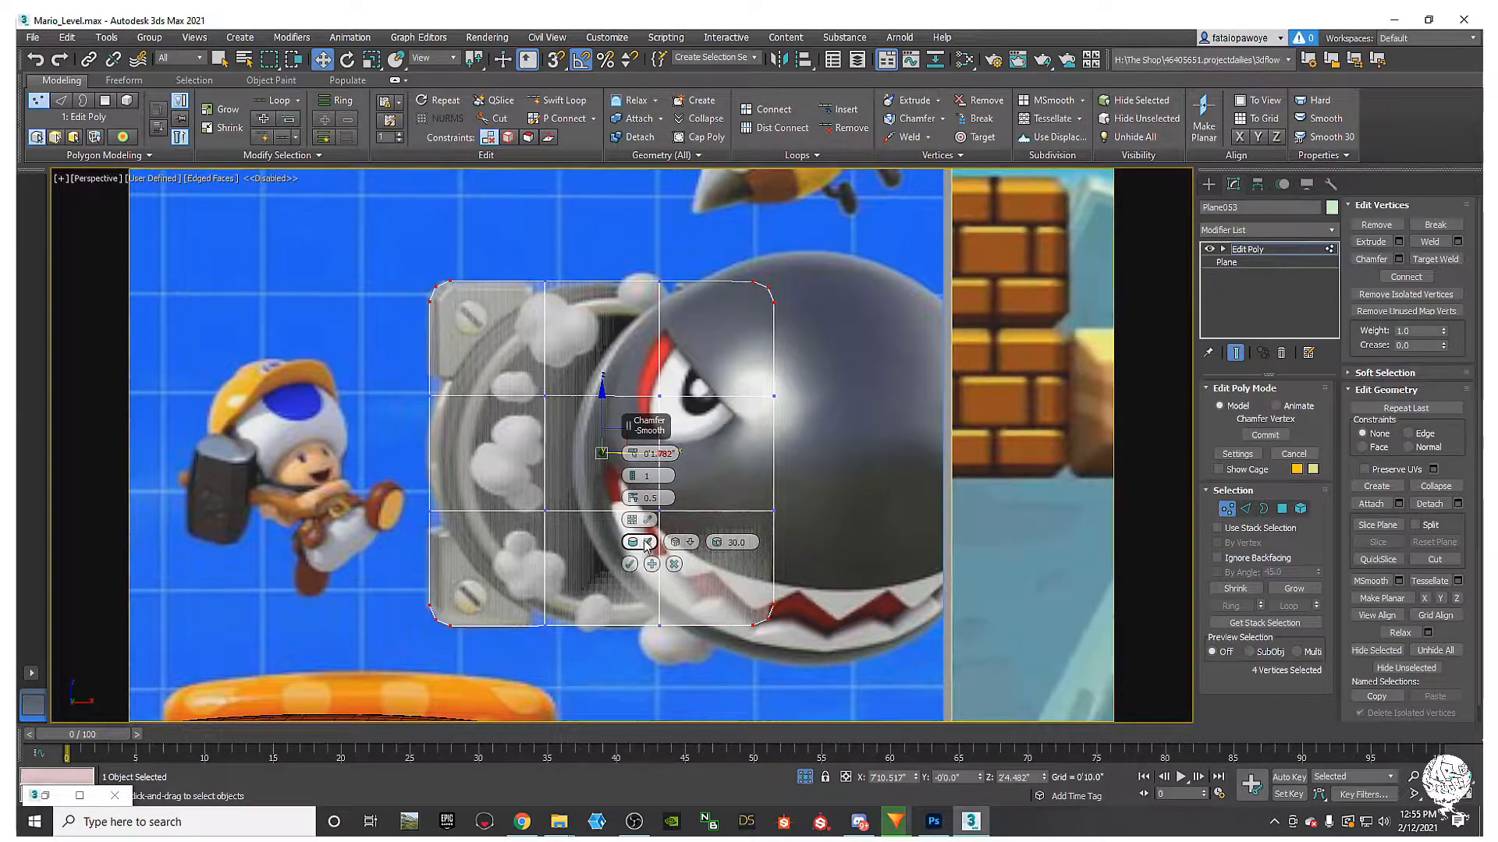
Step: Set the corner chamfer's vertex depth to 0.0 and apply the chamfer
mouse_move(639, 503)
mouse_down()
mouse_move(661, 592)
mouse_move(634, 504)
mouse_up()
right_click(634, 503)
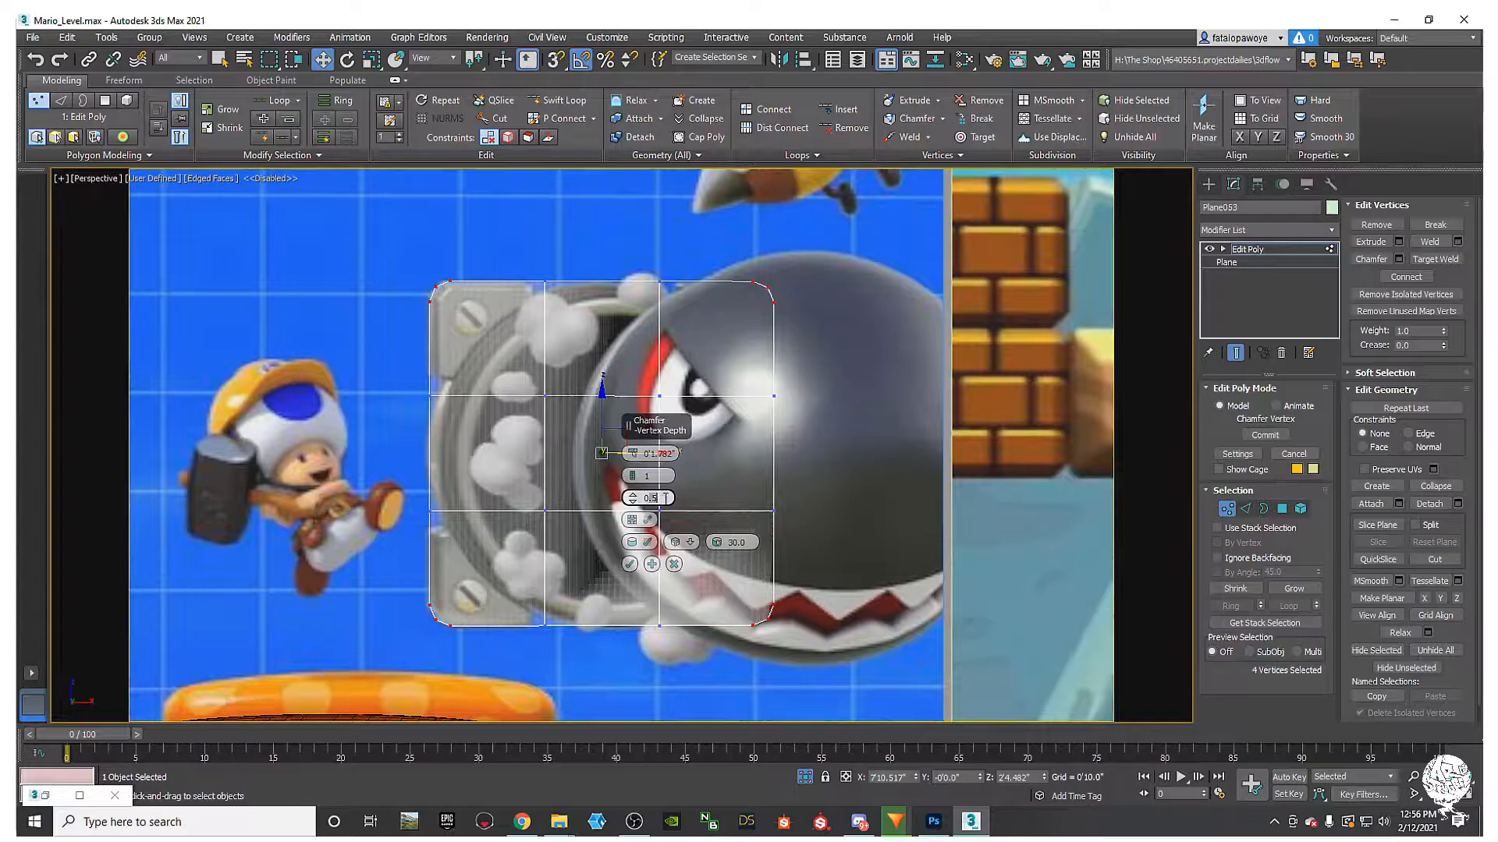
key(Return)
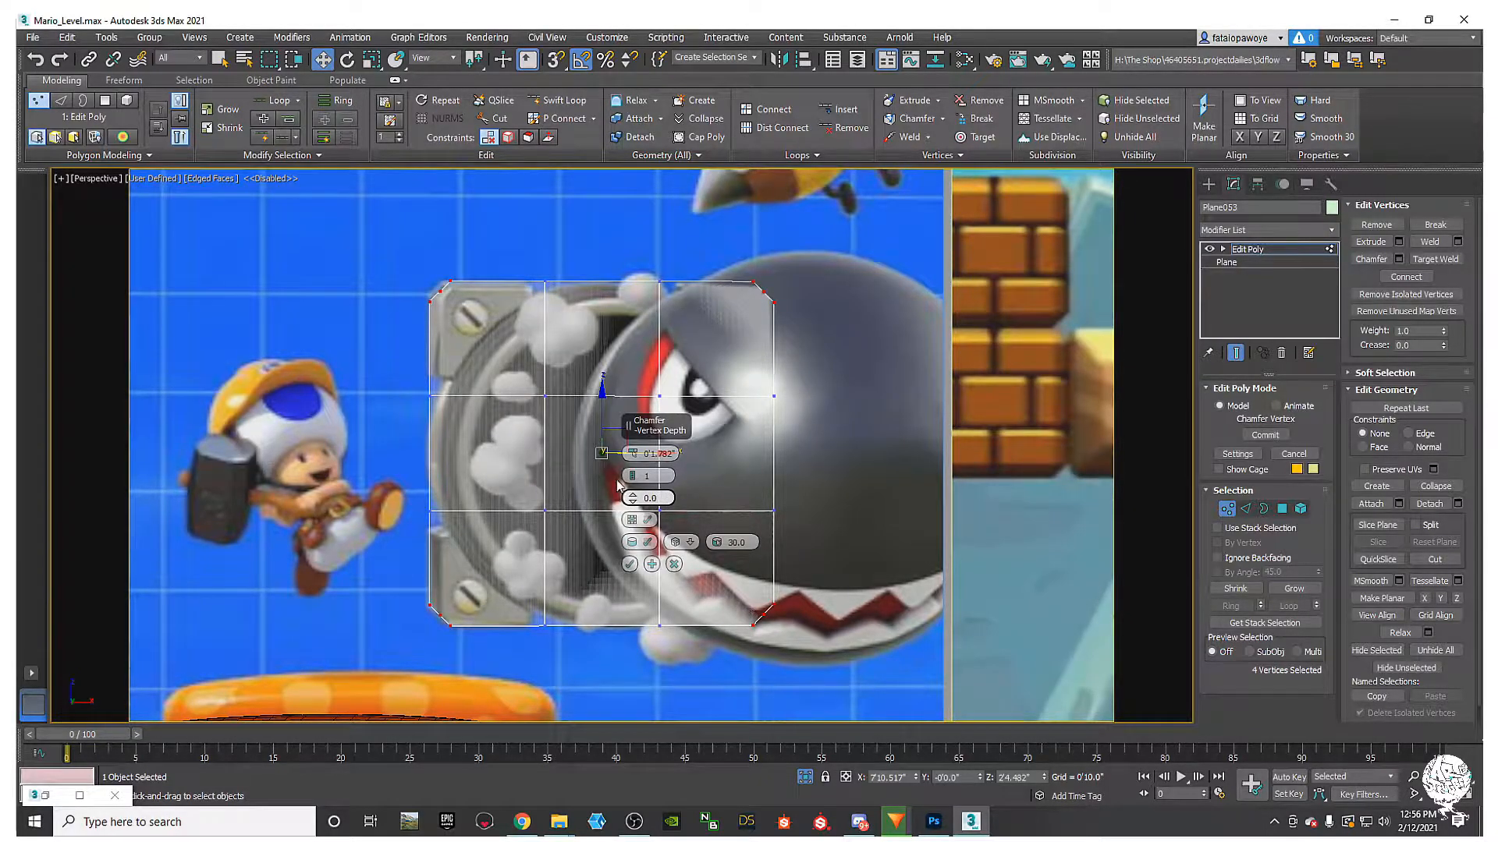
click(630, 564)
Step: Connect the middle vertex of the plane's lower-left chamfered corner diagonally to the nearest interior grid vertex
middle_drag(494, 543, 452, 555)
scroll(445, 573, up, 2)
scroll(439, 582, down, 5)
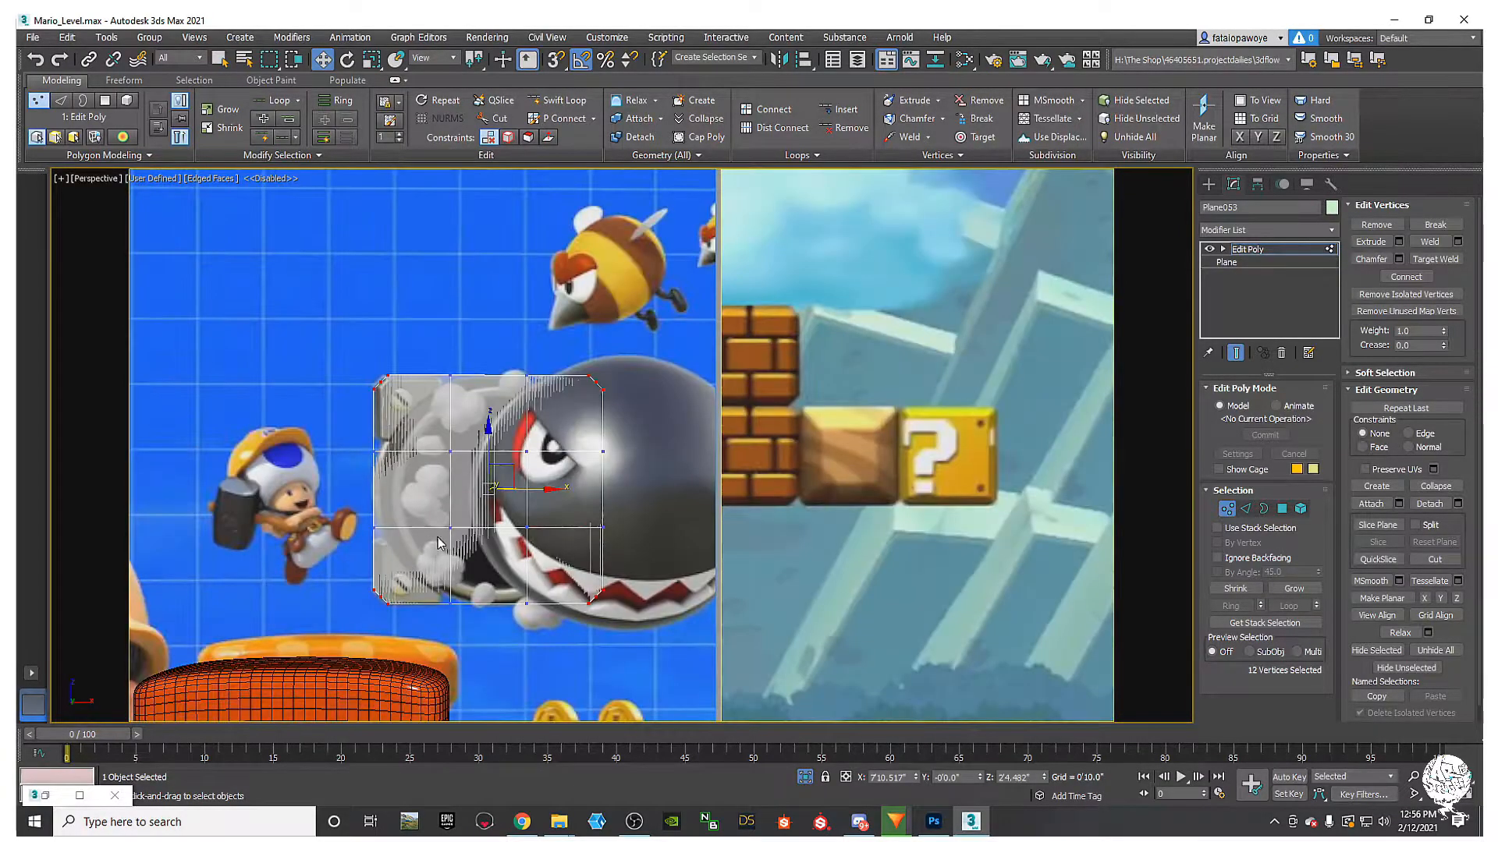
scroll(439, 529, up, 5)
click(315, 686)
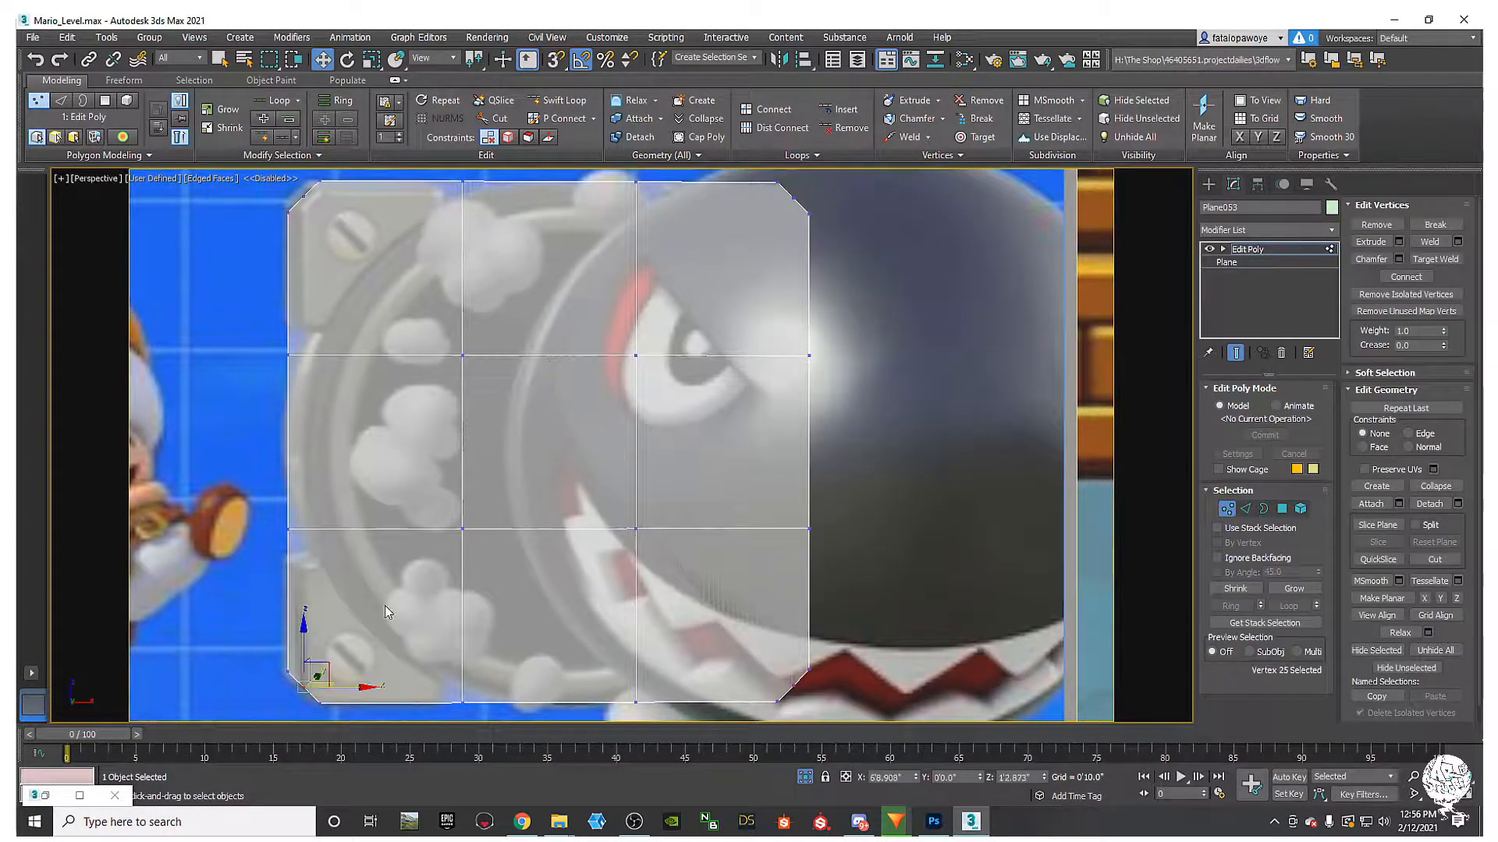
scroll(441, 528, down, 3)
right_click(431, 517)
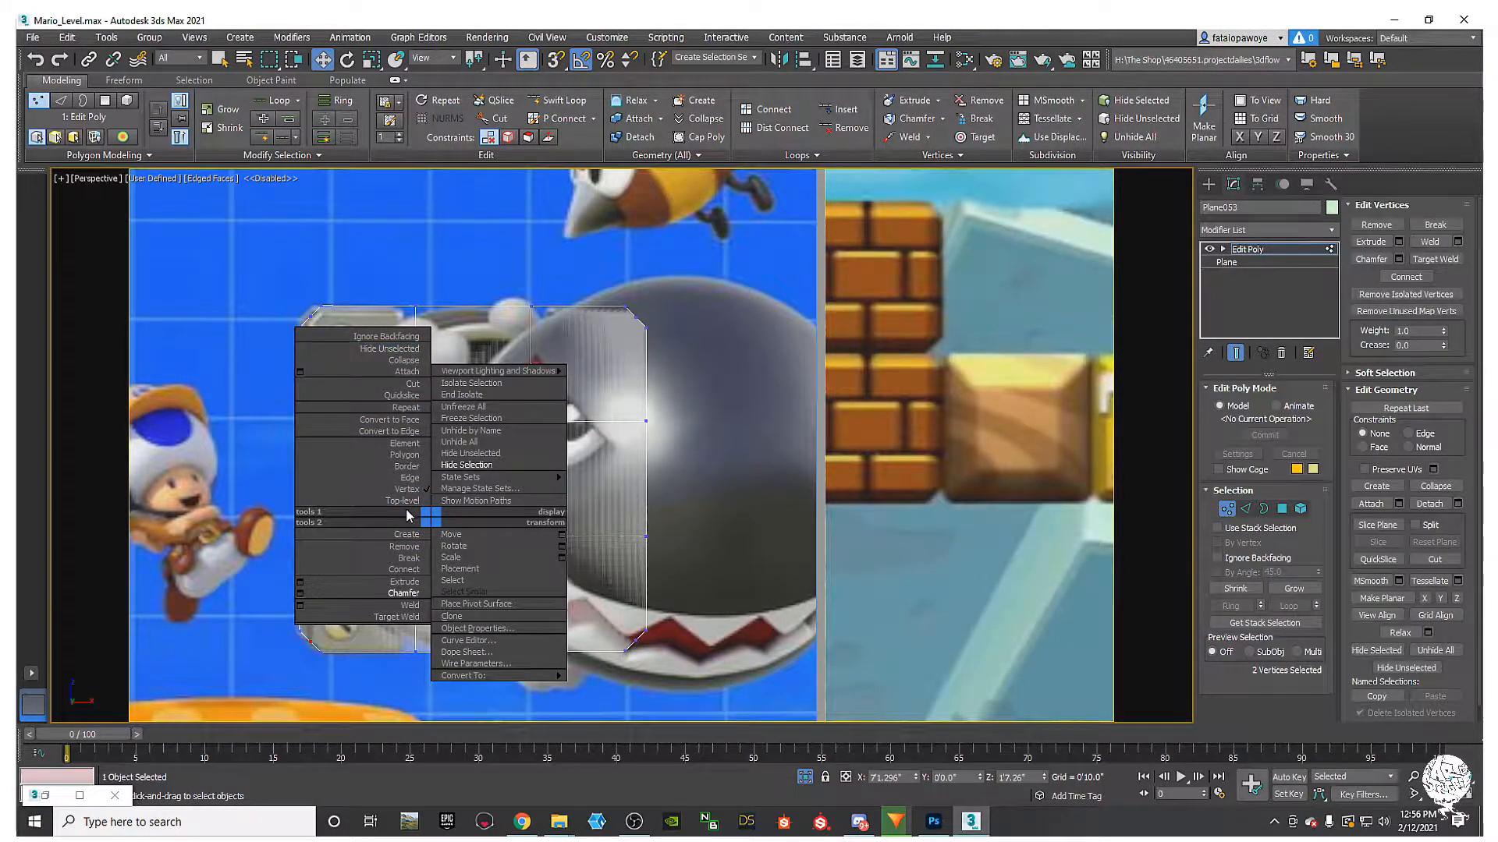
click(407, 571)
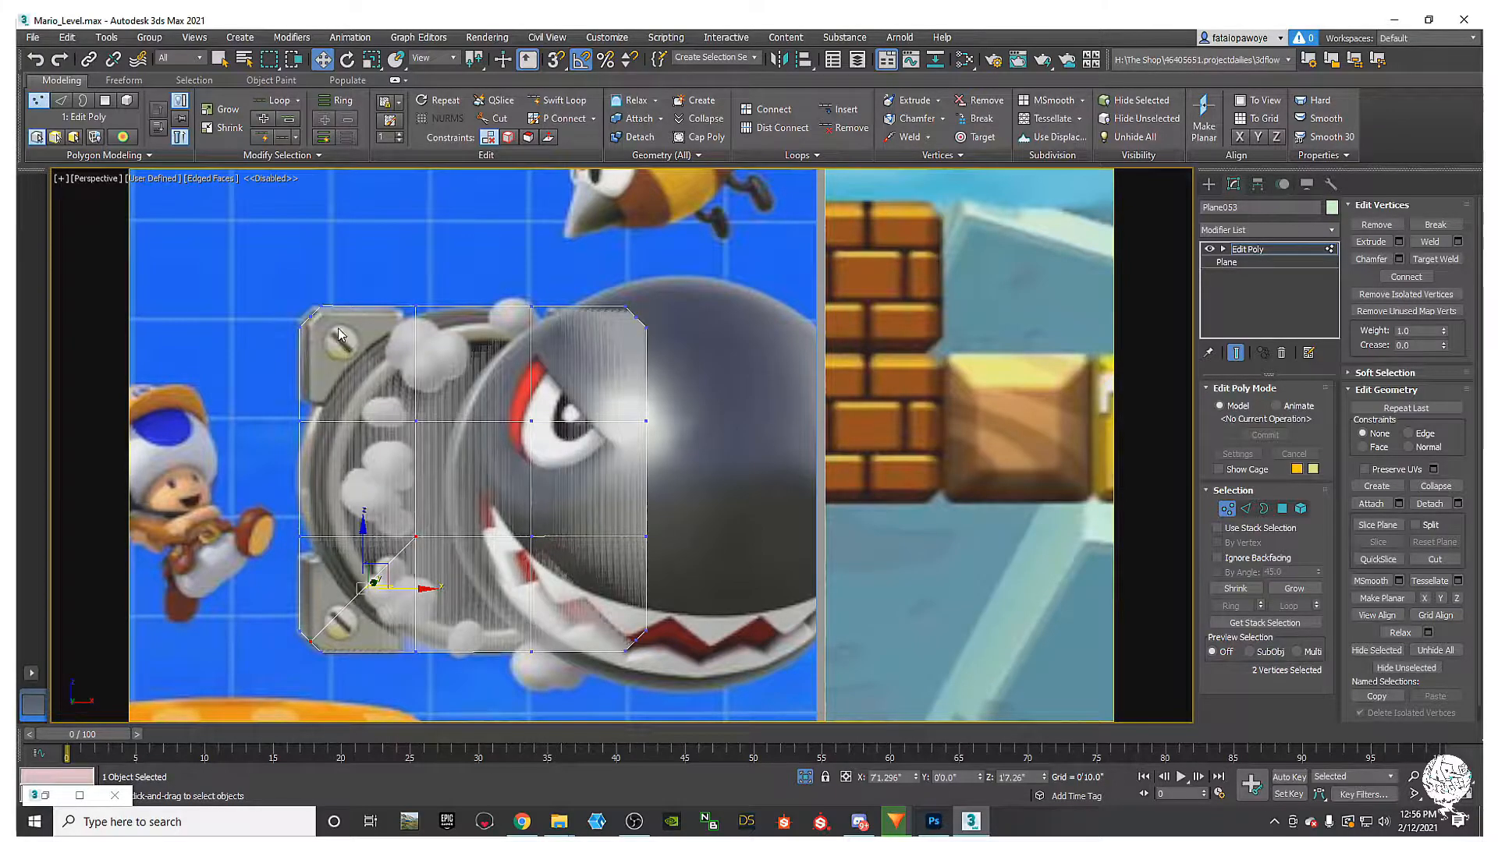
Step: Connect the middle vertex of the plane's upper-left chamfered corner diagonally to the nearest interior grid vertex
click(313, 319)
ctrl+click(415, 421)
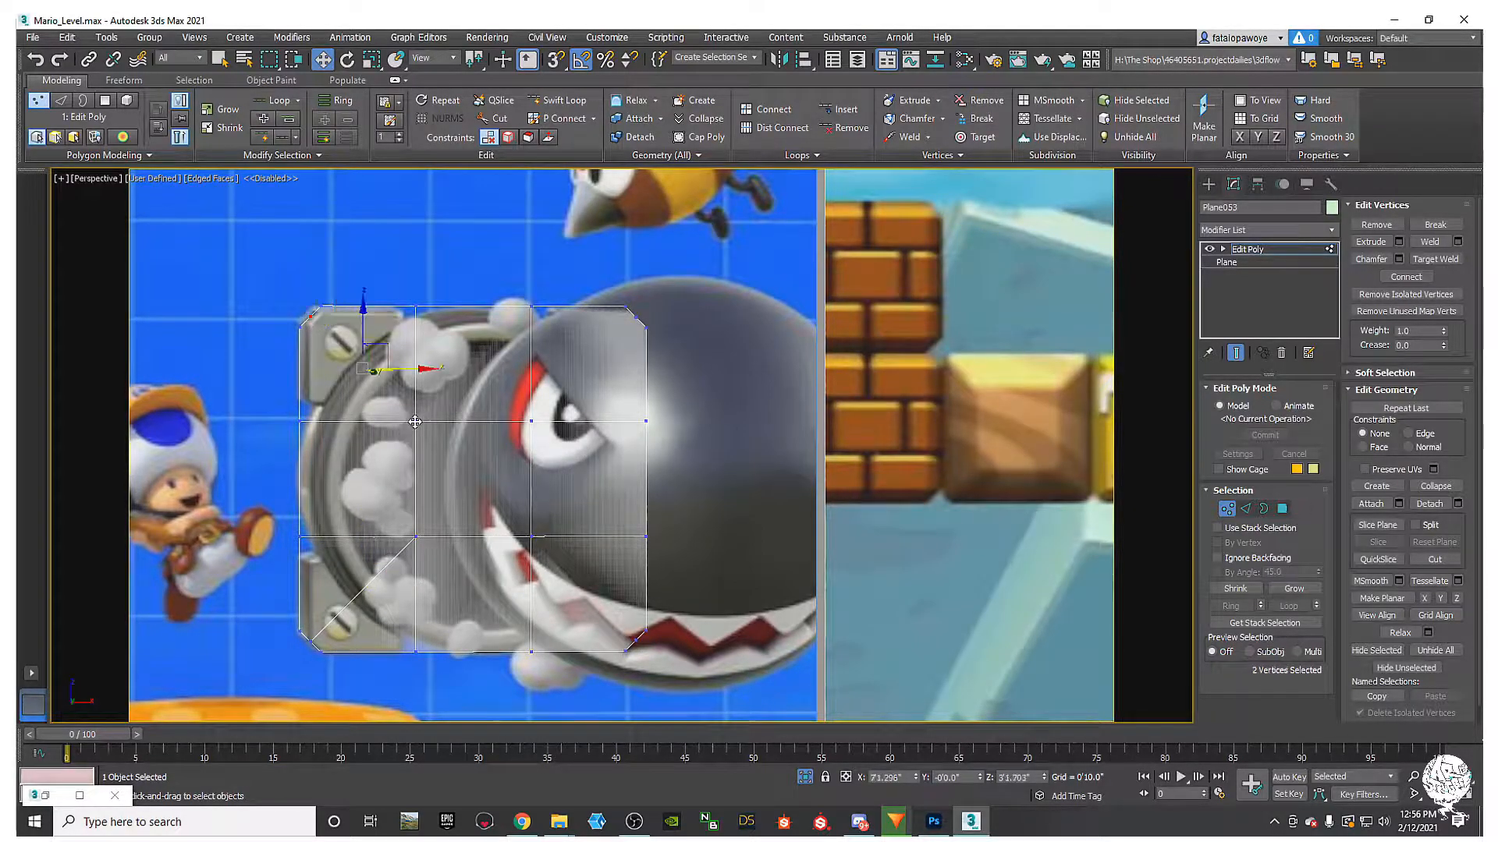
right_click(412, 421)
click(390, 469)
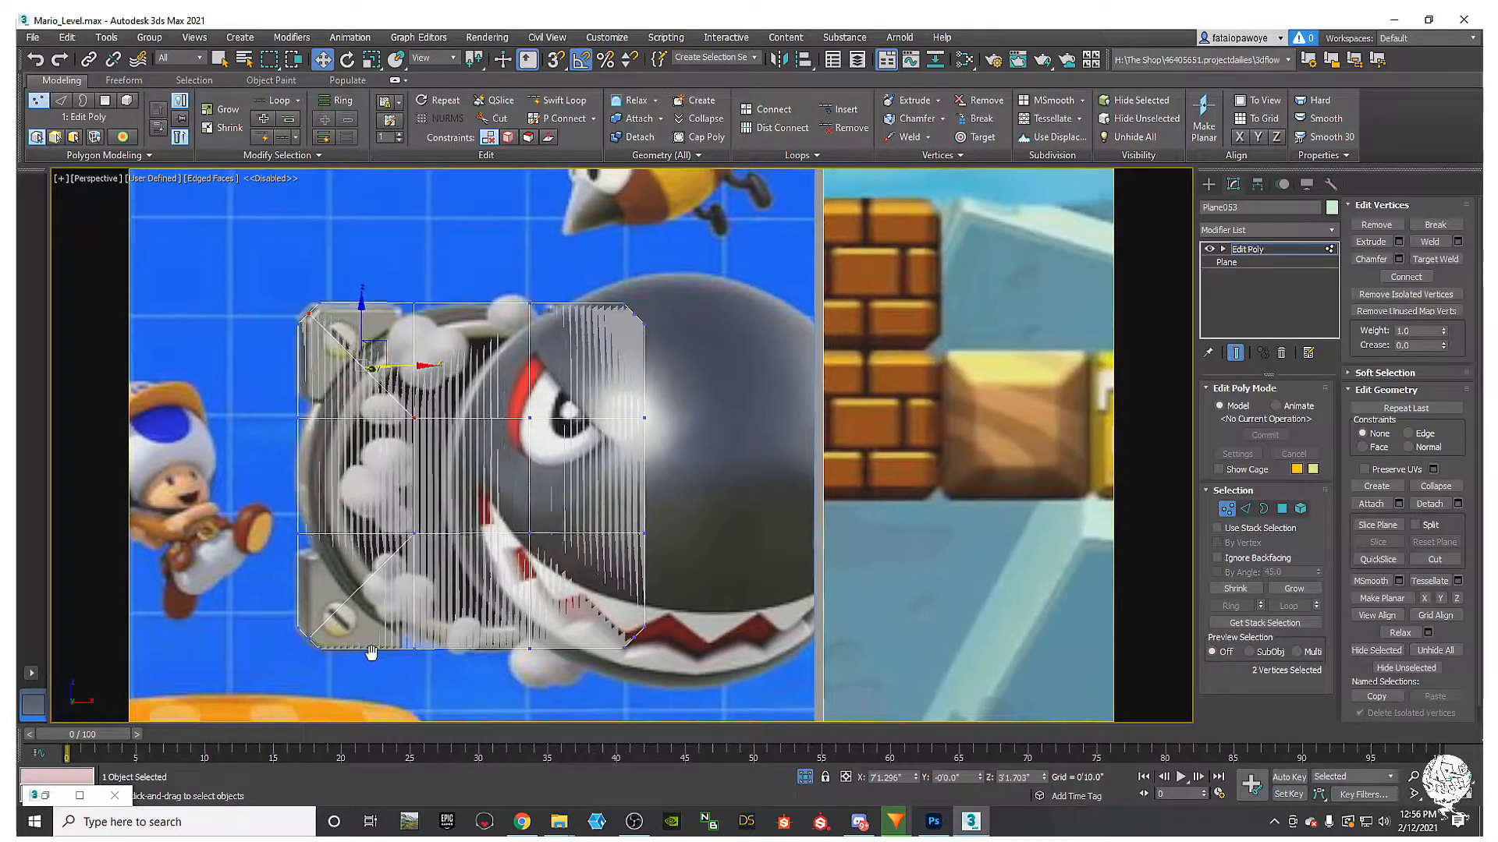
Step: Connect the middle vertex of the plane's upper-right chamfered corner diagonally to the nearest interior grid vertex
scroll(332, 594, up, 6)
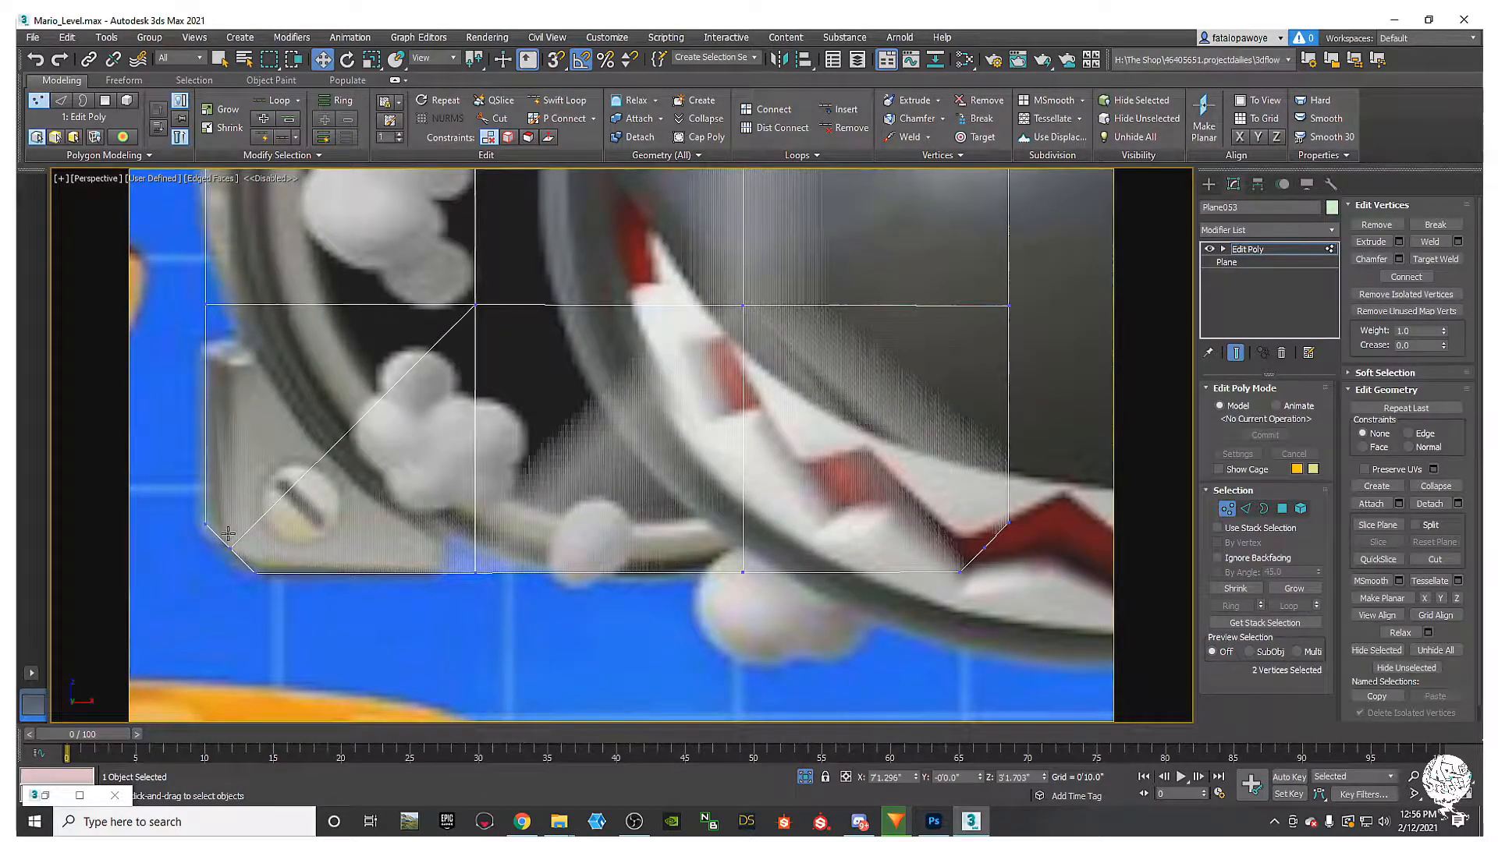
middle_drag(427, 415, 387, 575)
scroll(390, 507, down, 6)
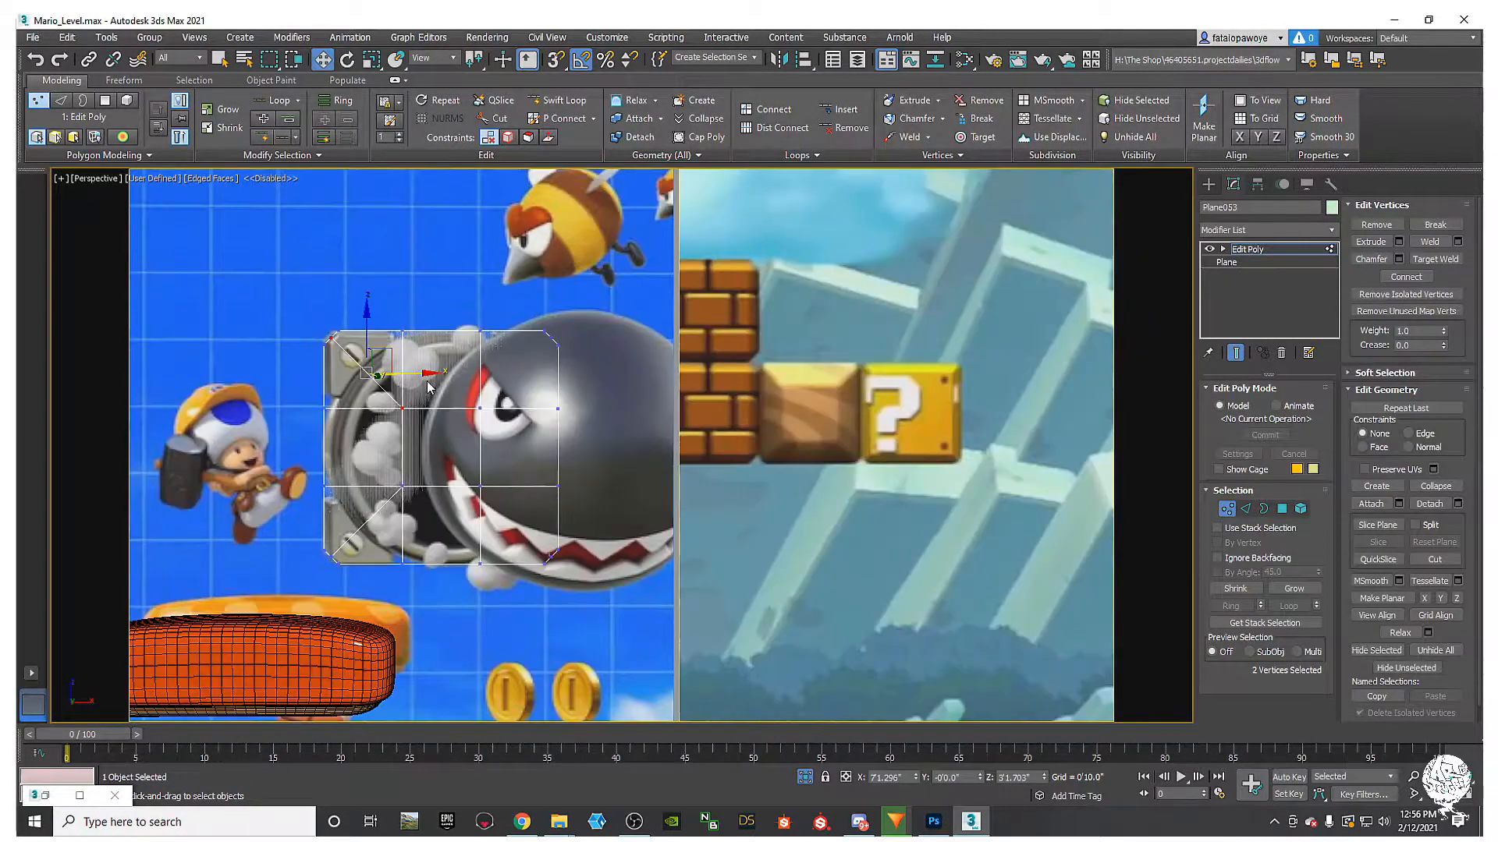
scroll(461, 379, up, 2)
click(486, 417)
ctrl+click(598, 306)
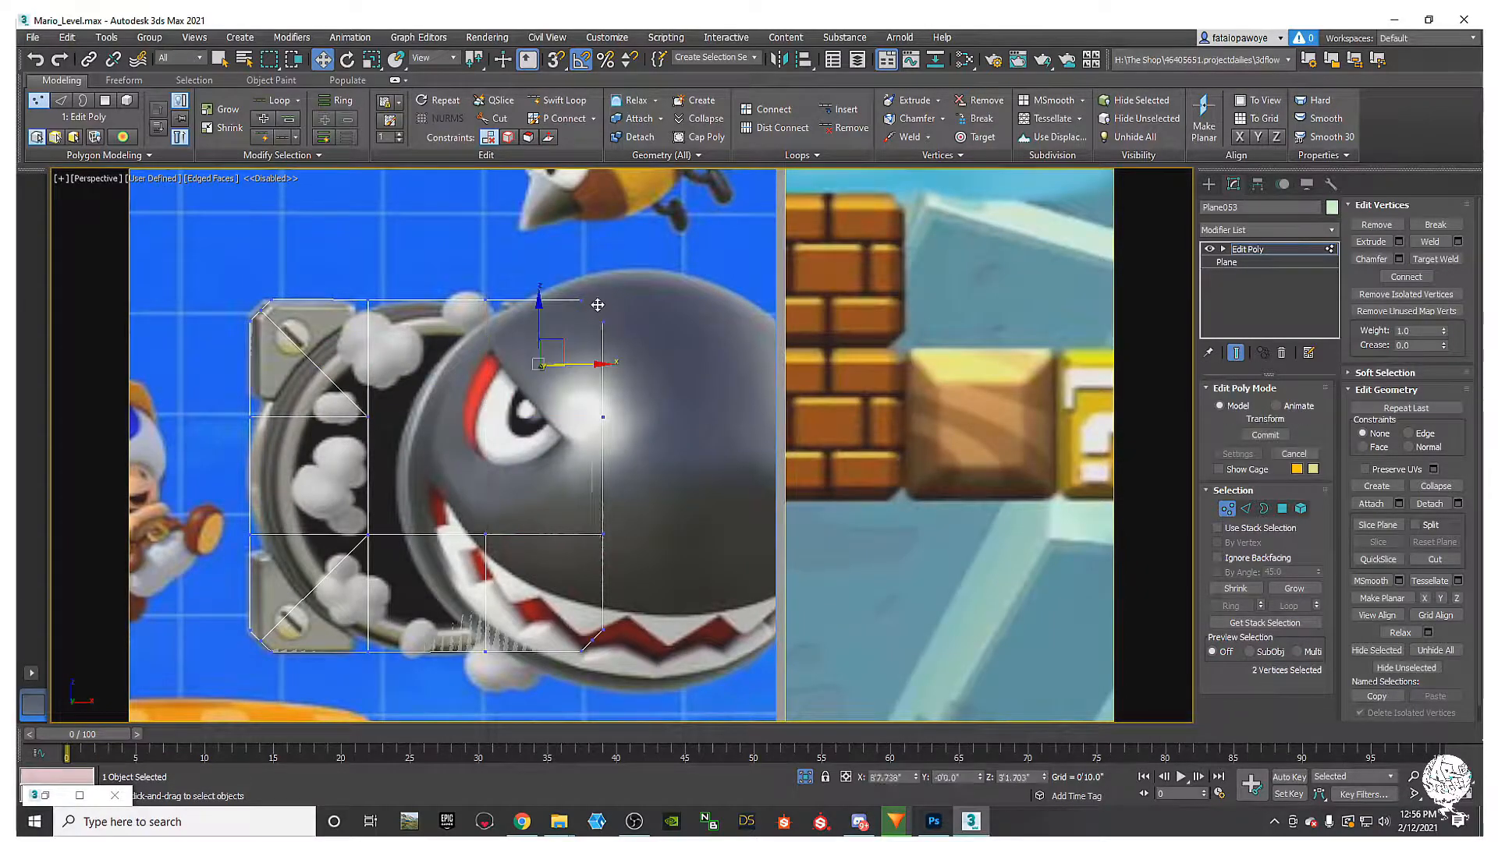
right_click(478, 478)
click(450, 531)
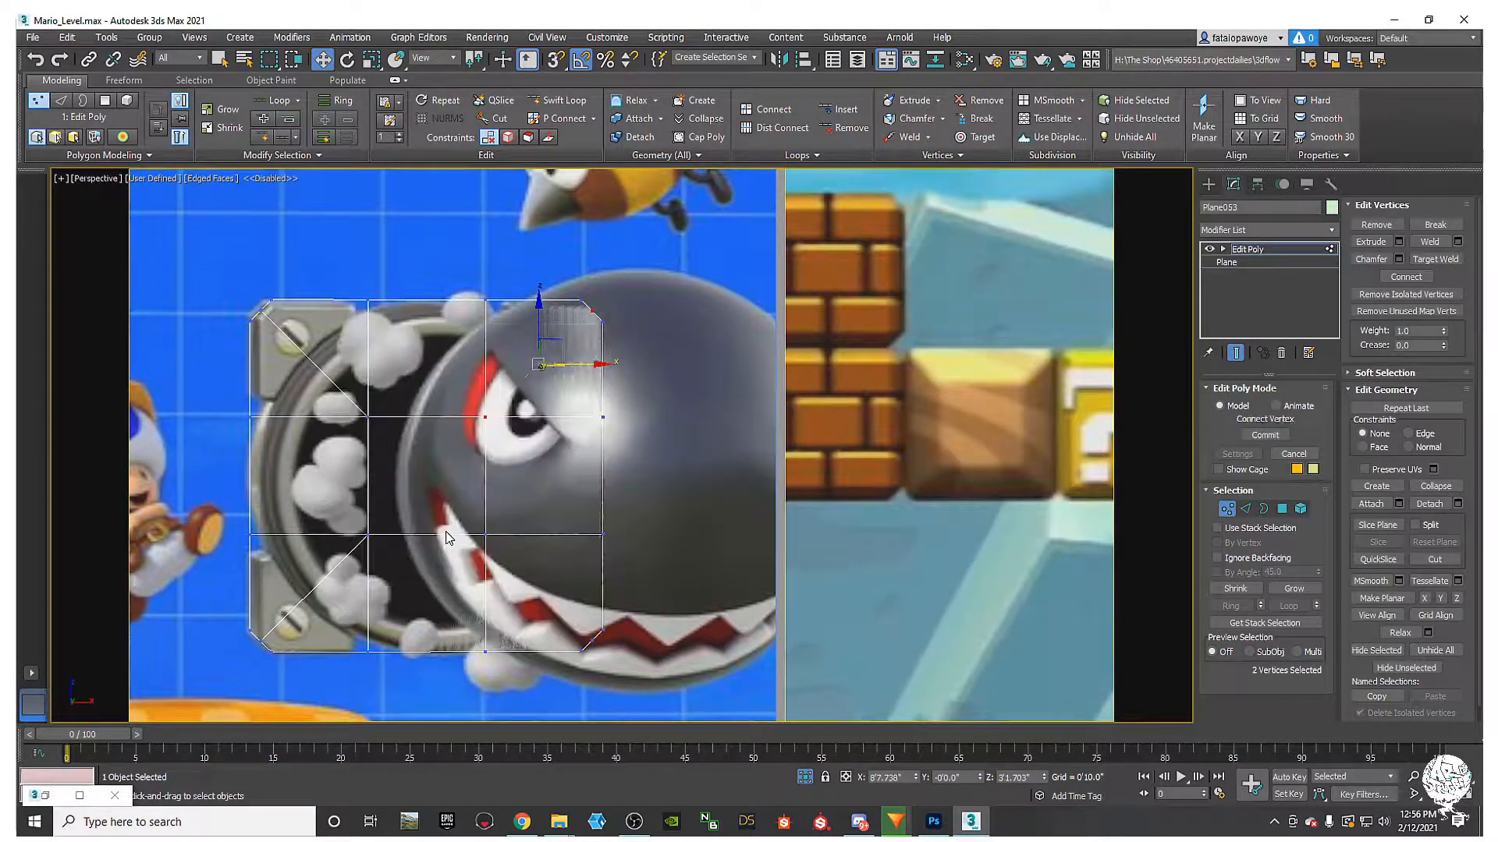
Step: Connect the middle vertex of the plane's lower-right chamfered corner diagonally to the nearest interior grid vertex
scroll(515, 600, up, 5)
click(508, 602)
key(ctrl+z)
click(535, 611)
ctrl+click(378, 452)
right_click(377, 451)
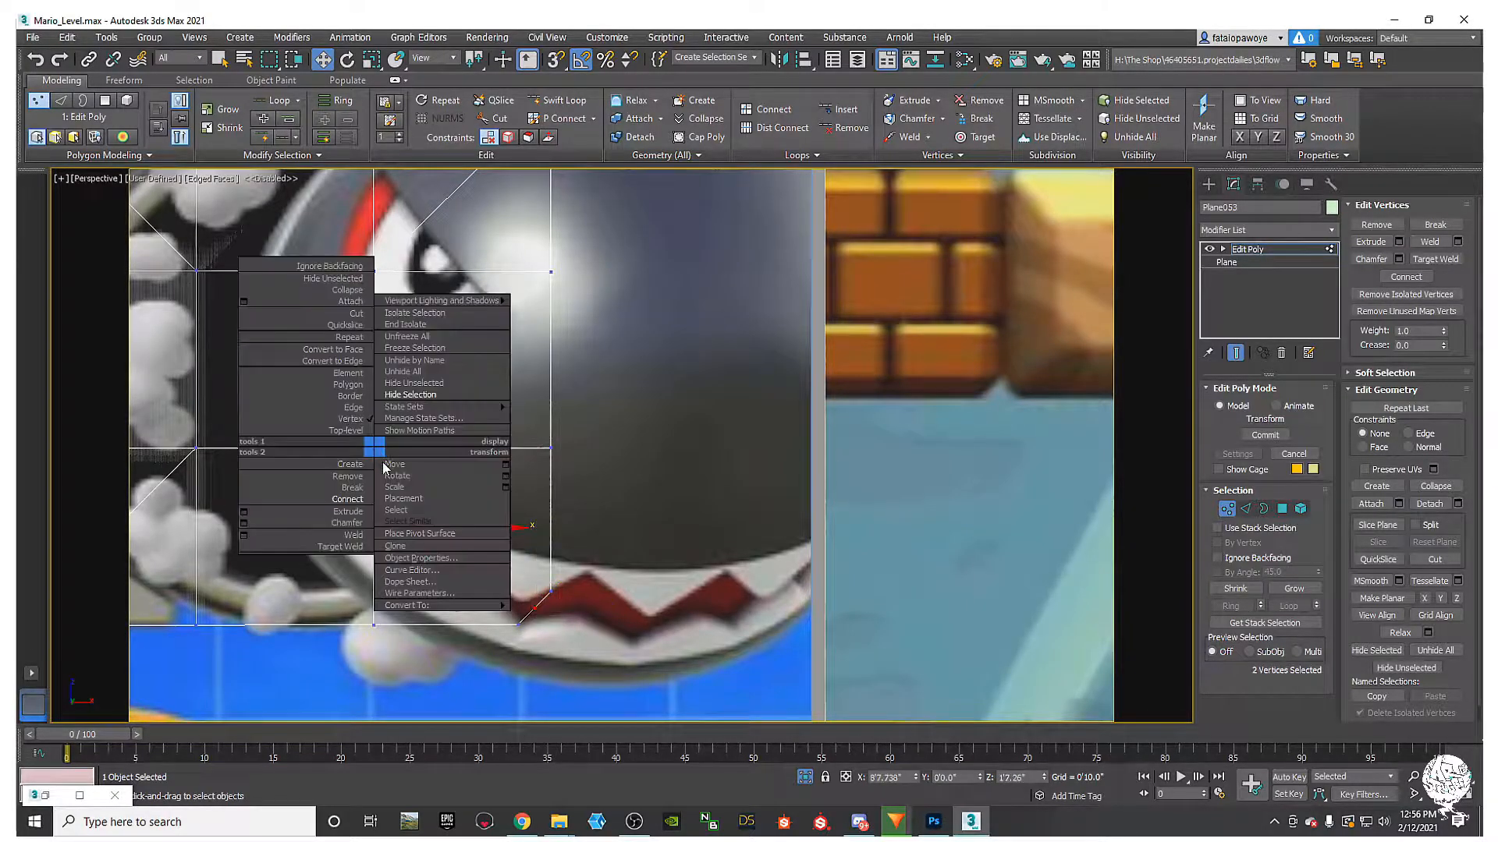
click(353, 501)
scroll(354, 502, down, 6)
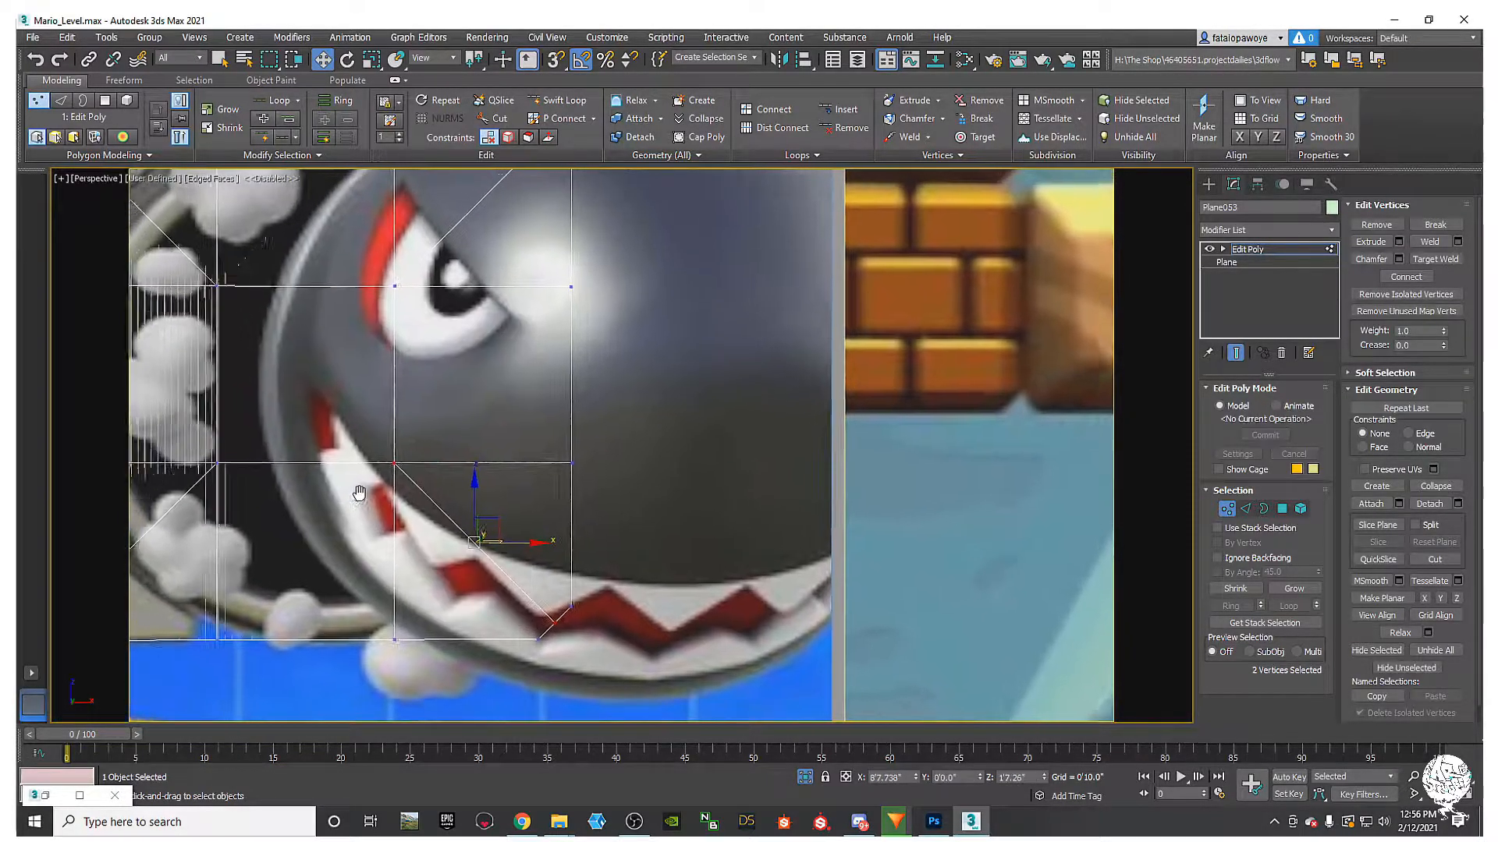
Step: Connect the ring of vertical edges in the plane's middle row with 1 segment to add a horizontal centre line
scroll(438, 427, up, 4)
middle_drag(440, 428, 442, 436)
click(1245, 508)
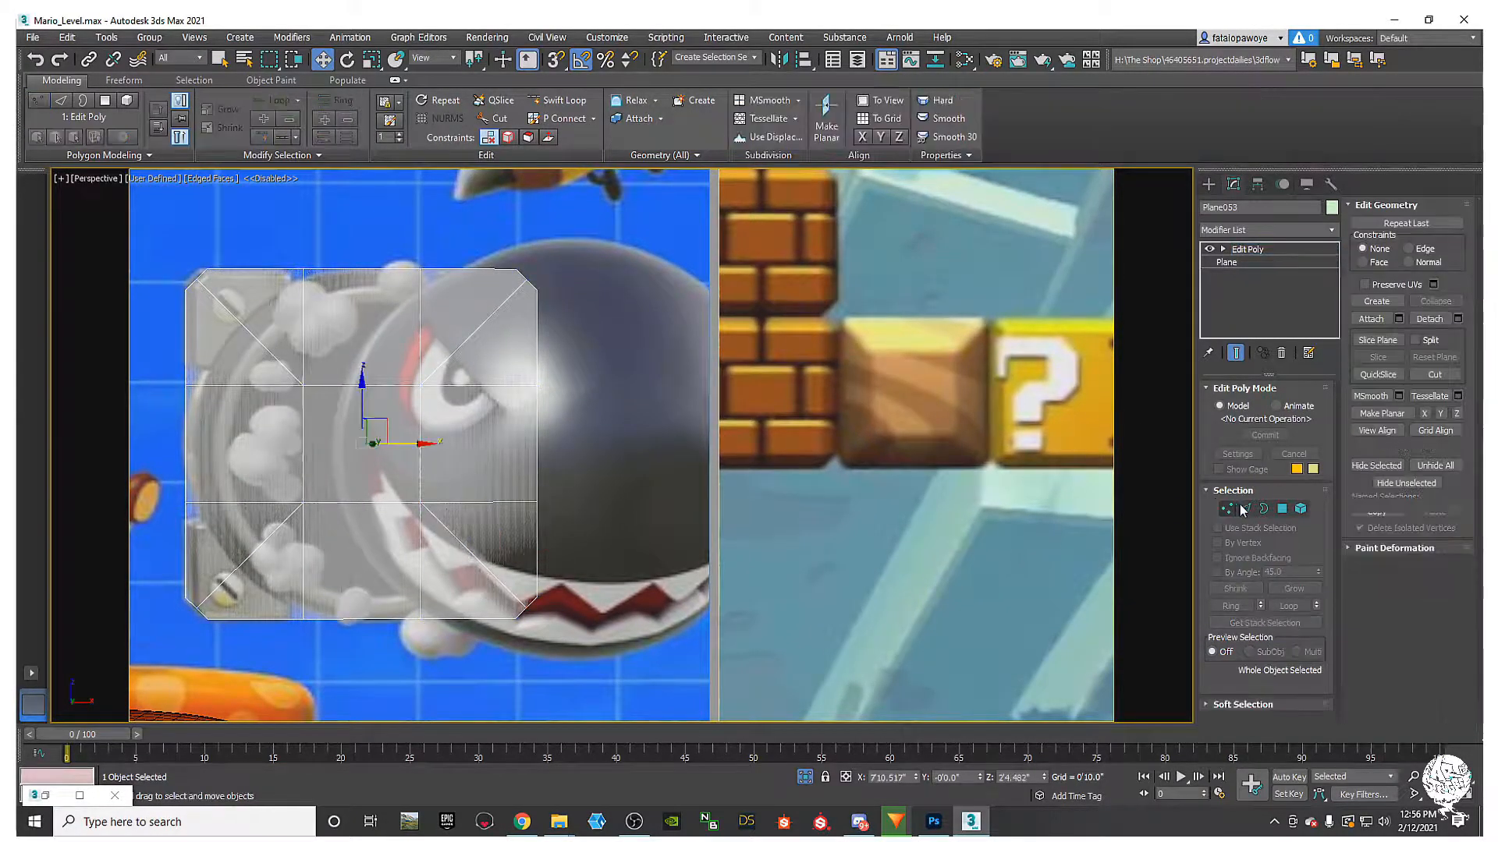
click(536, 450)
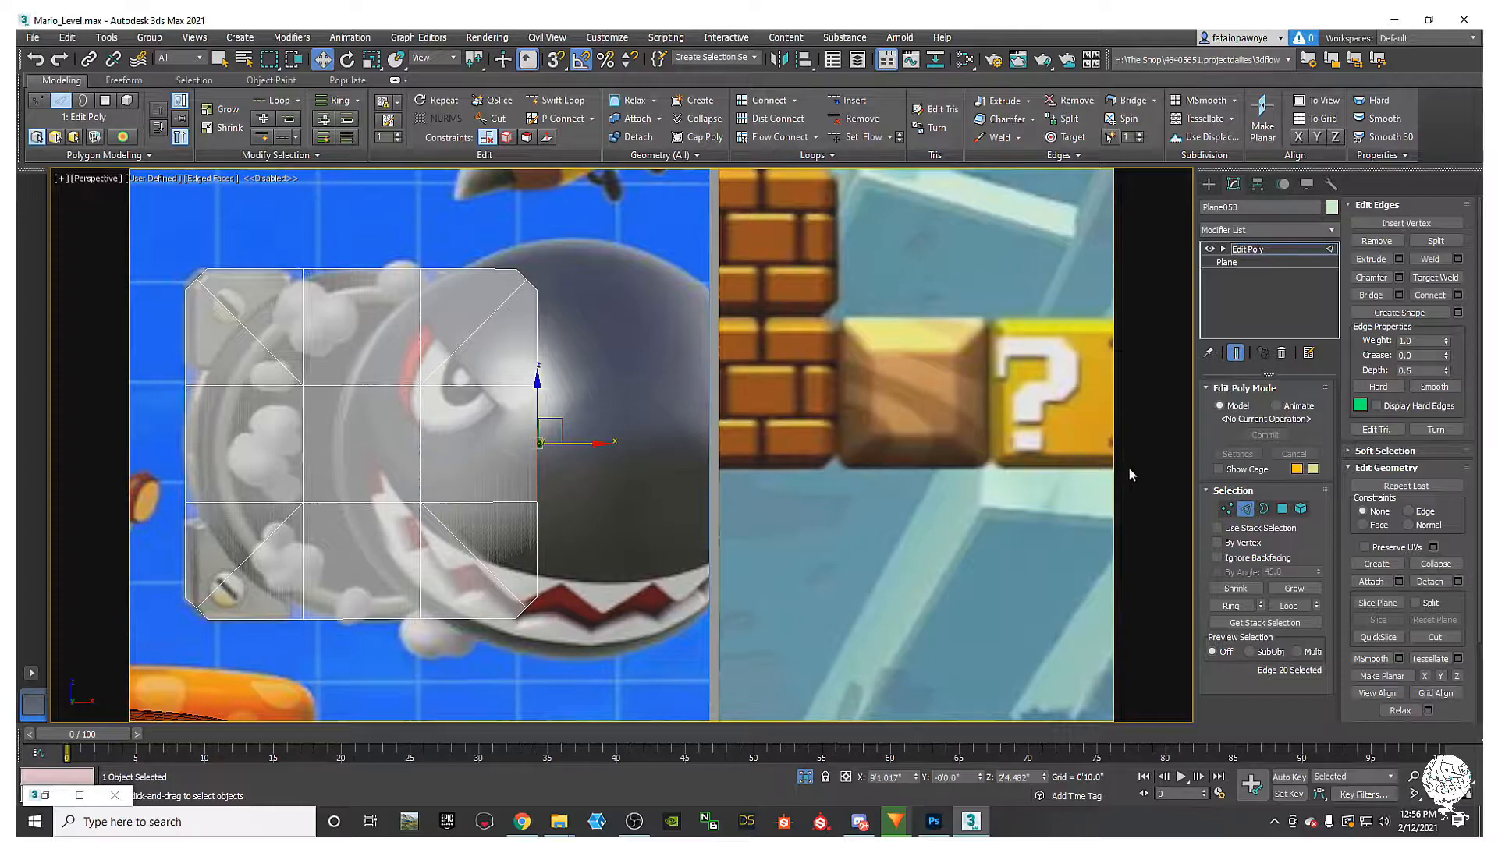
click(1248, 605)
right_click(681, 446)
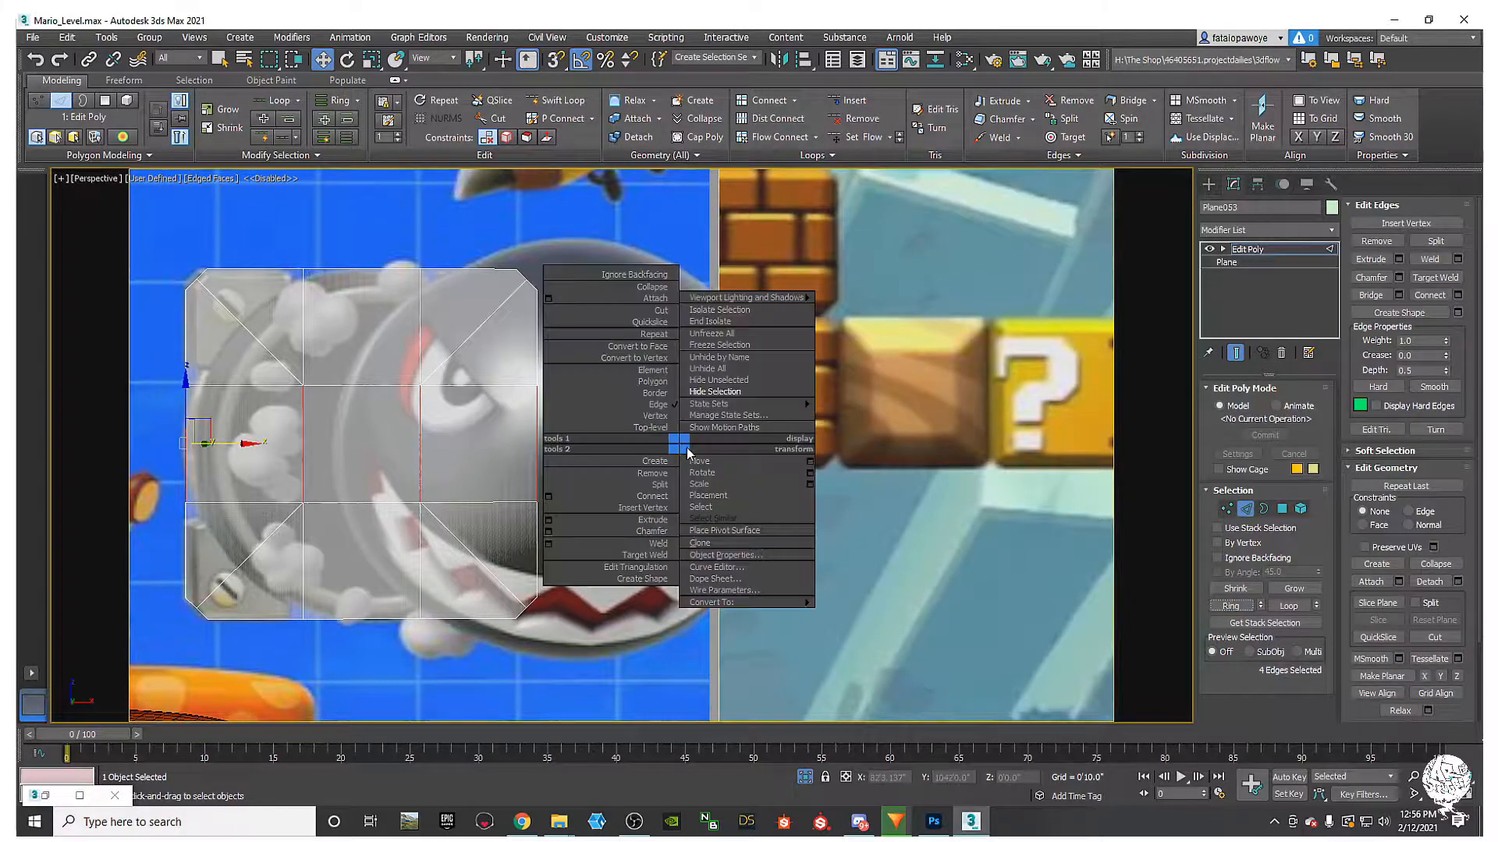
click(548, 496)
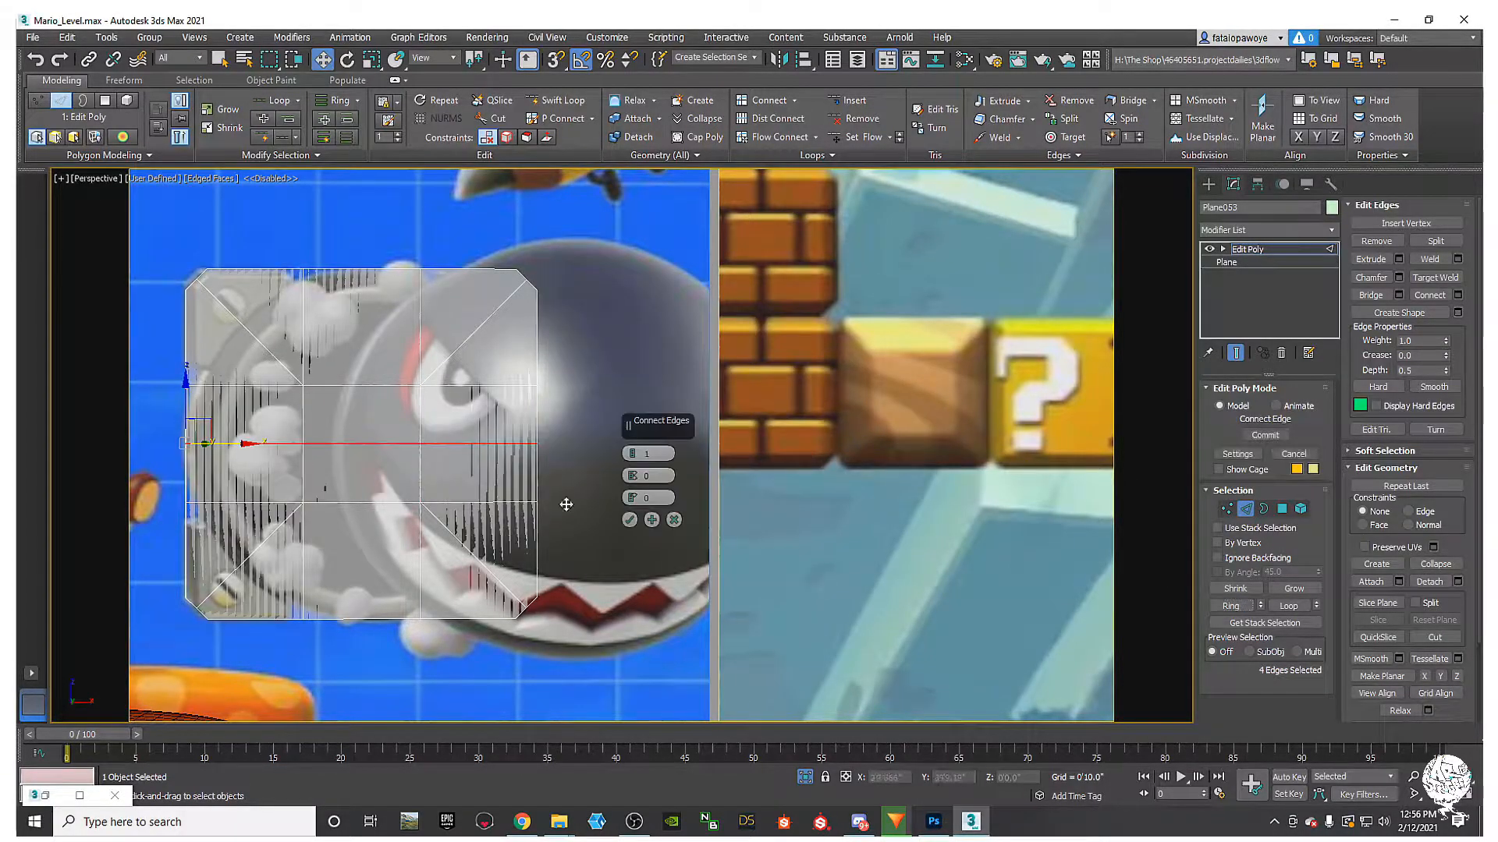
click(628, 520)
Step: Connect the ring of horizontal edges in the plane's middle column with 1 segment to add a vertical centre line
click(370, 273)
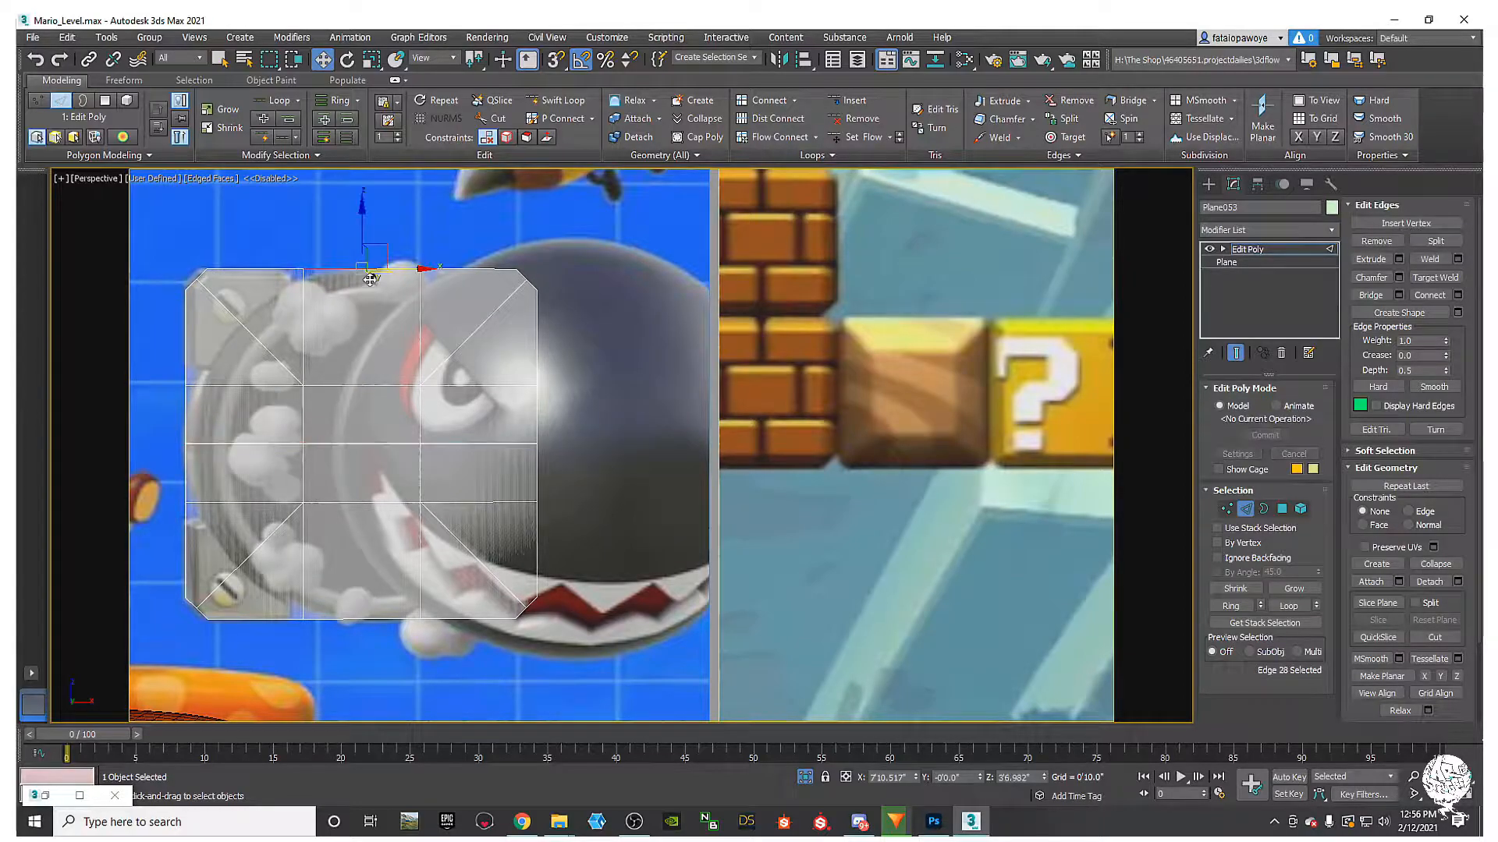
click(1230, 608)
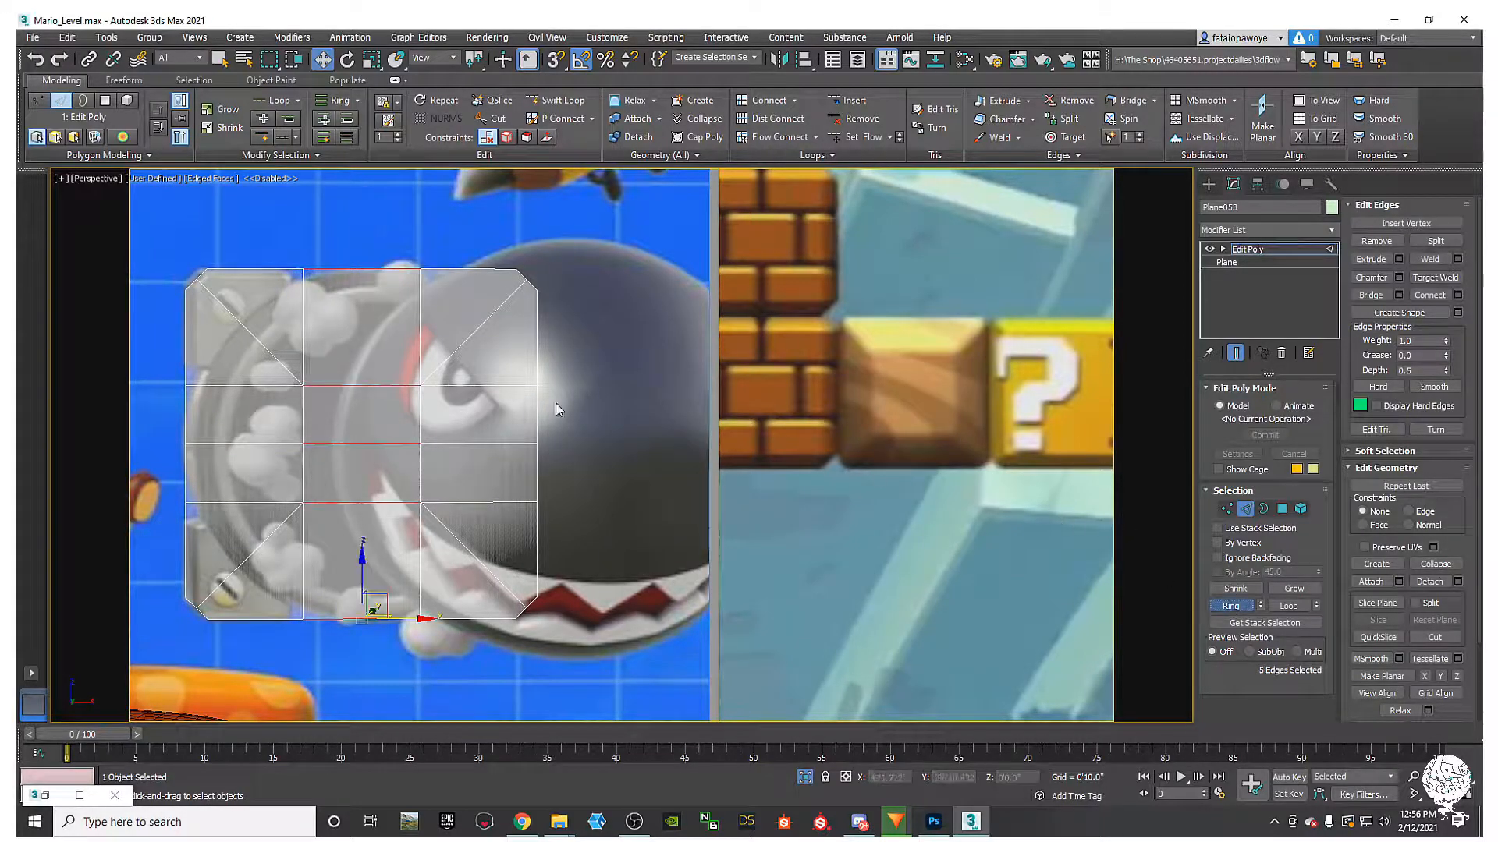
right_click(517, 394)
click(385, 445)
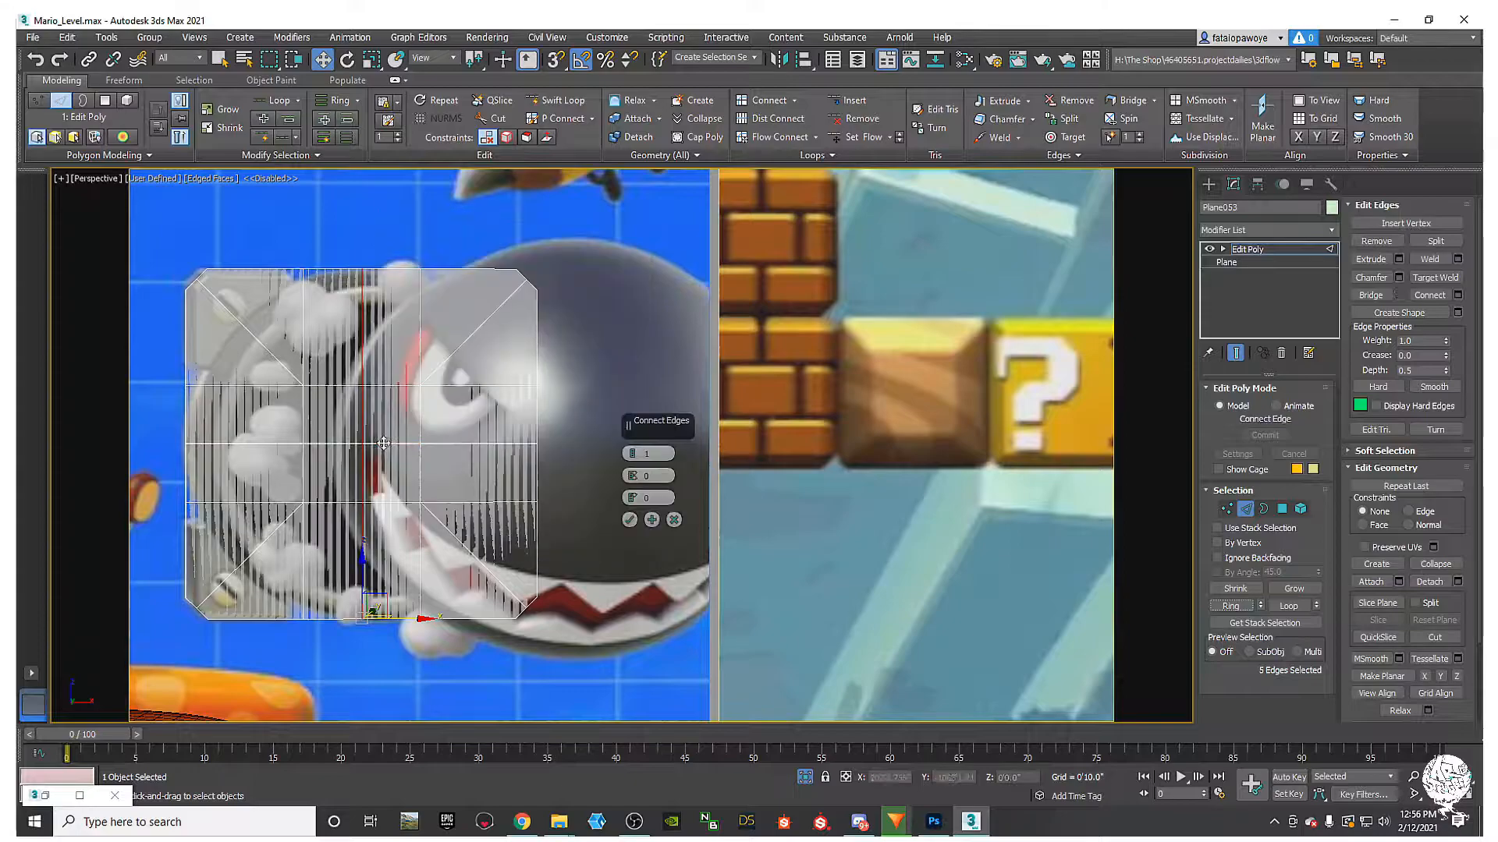
click(629, 520)
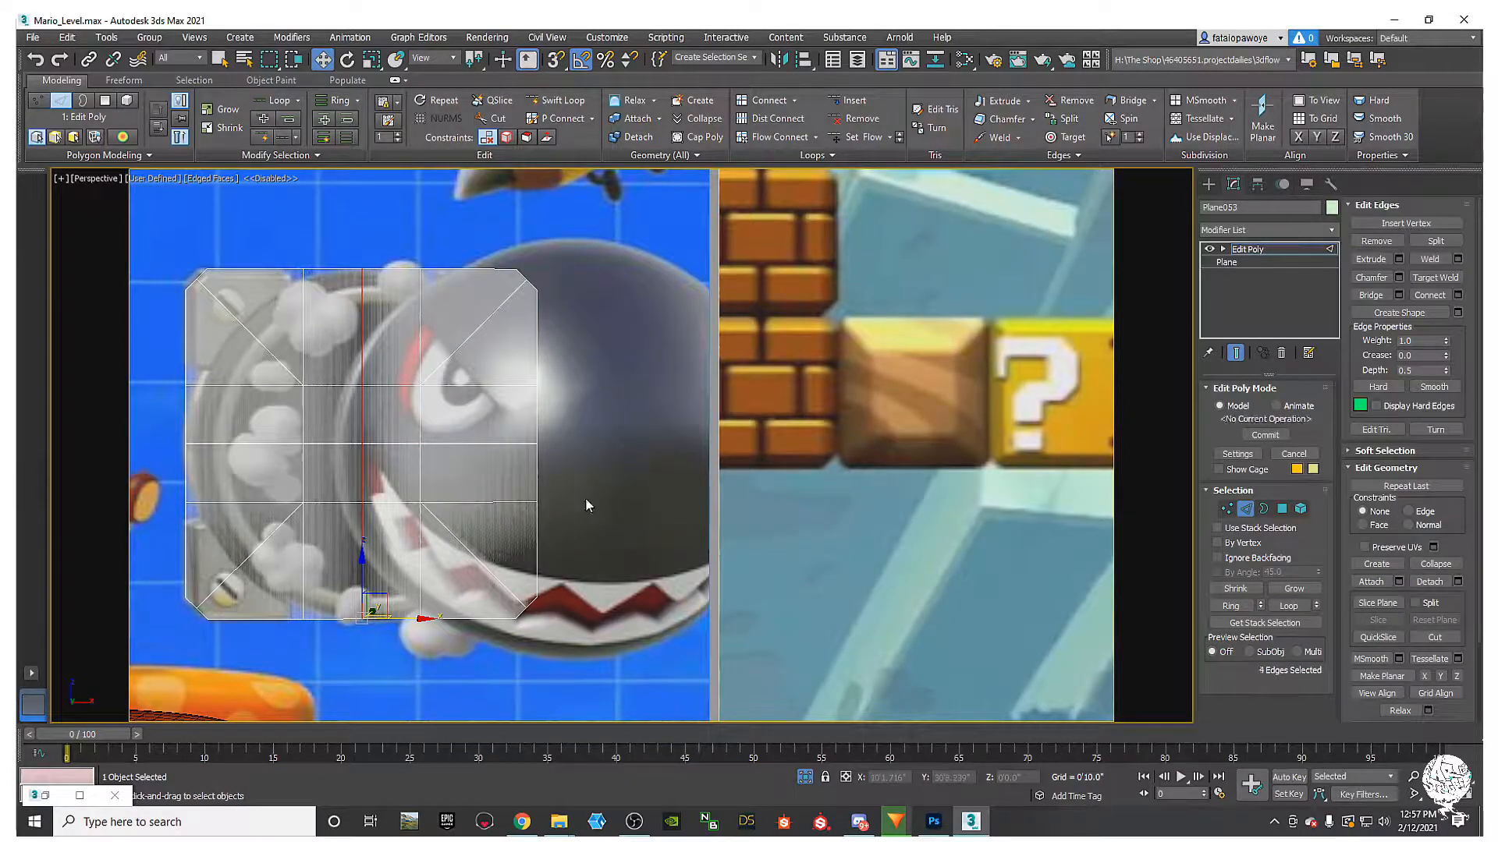
Step: Select the four polygons around the plane's centre vertex and delete them to open a square hole
click(365, 444)
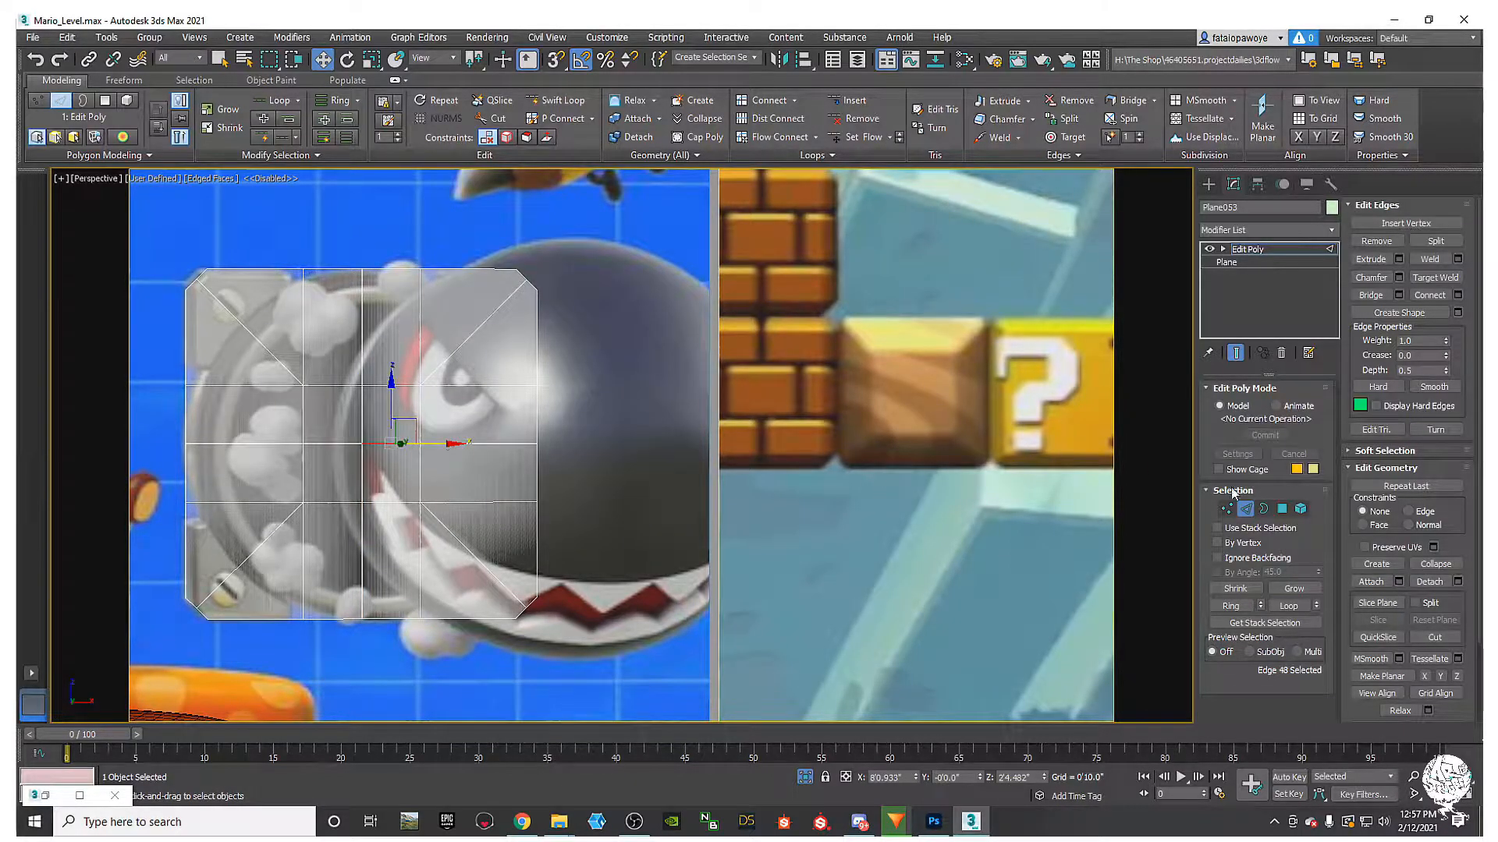
click(1224, 511)
click(362, 444)
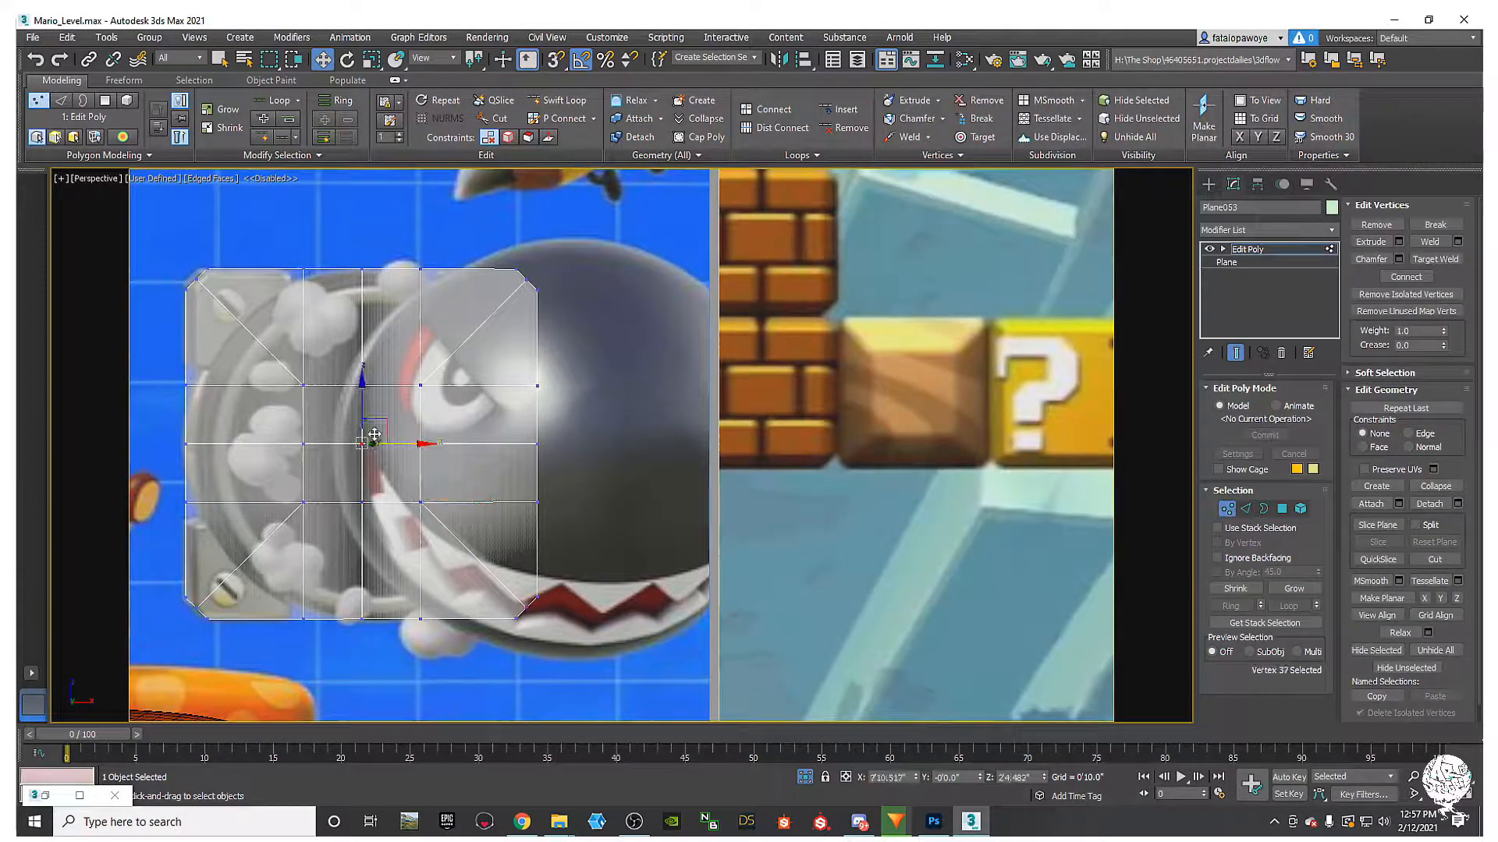
click(1281, 509)
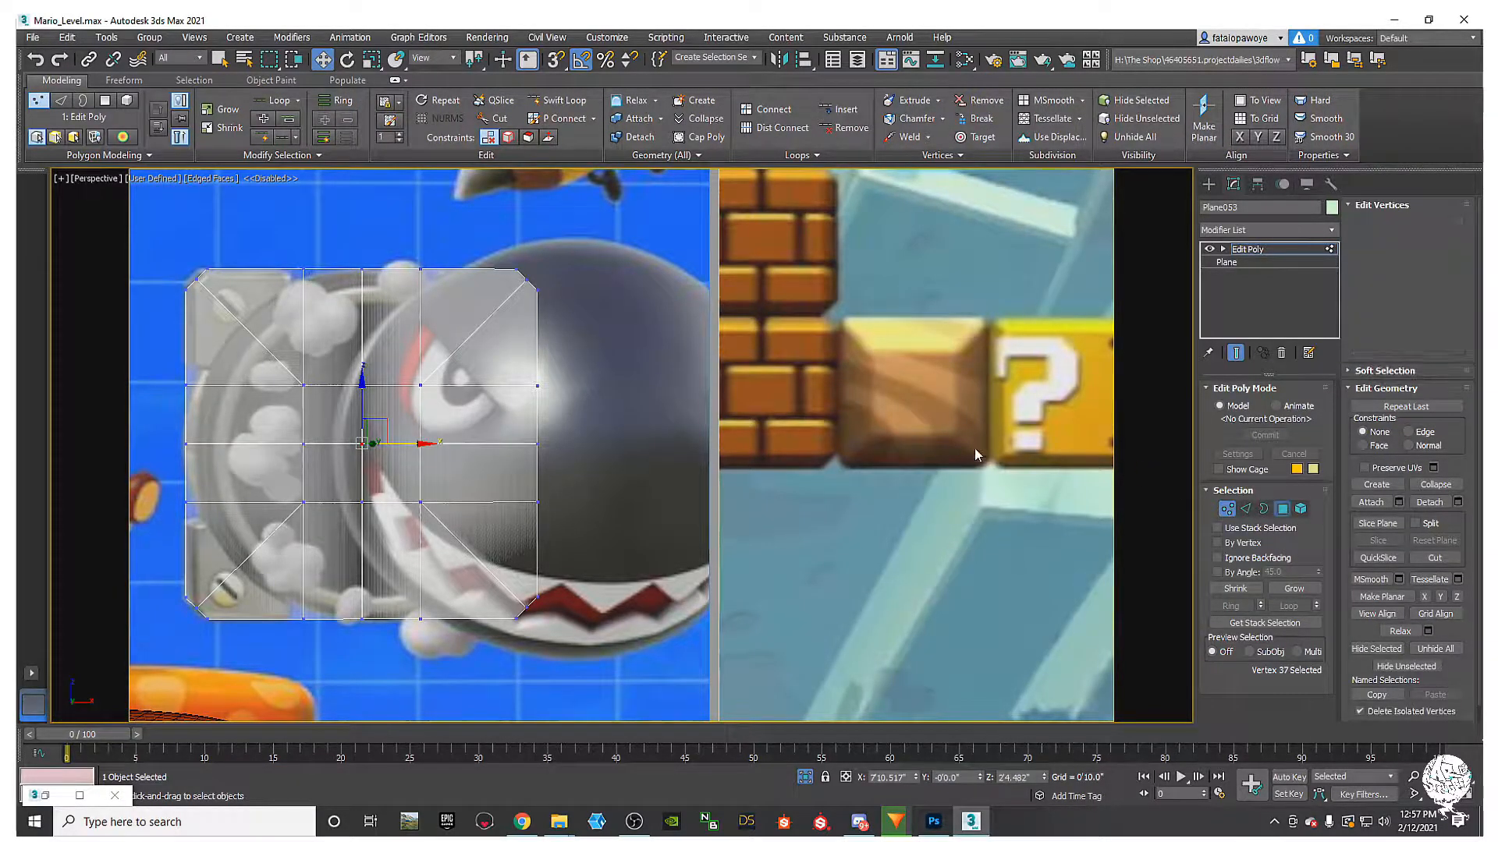
click(1227, 508)
ctrl+click(1282, 509)
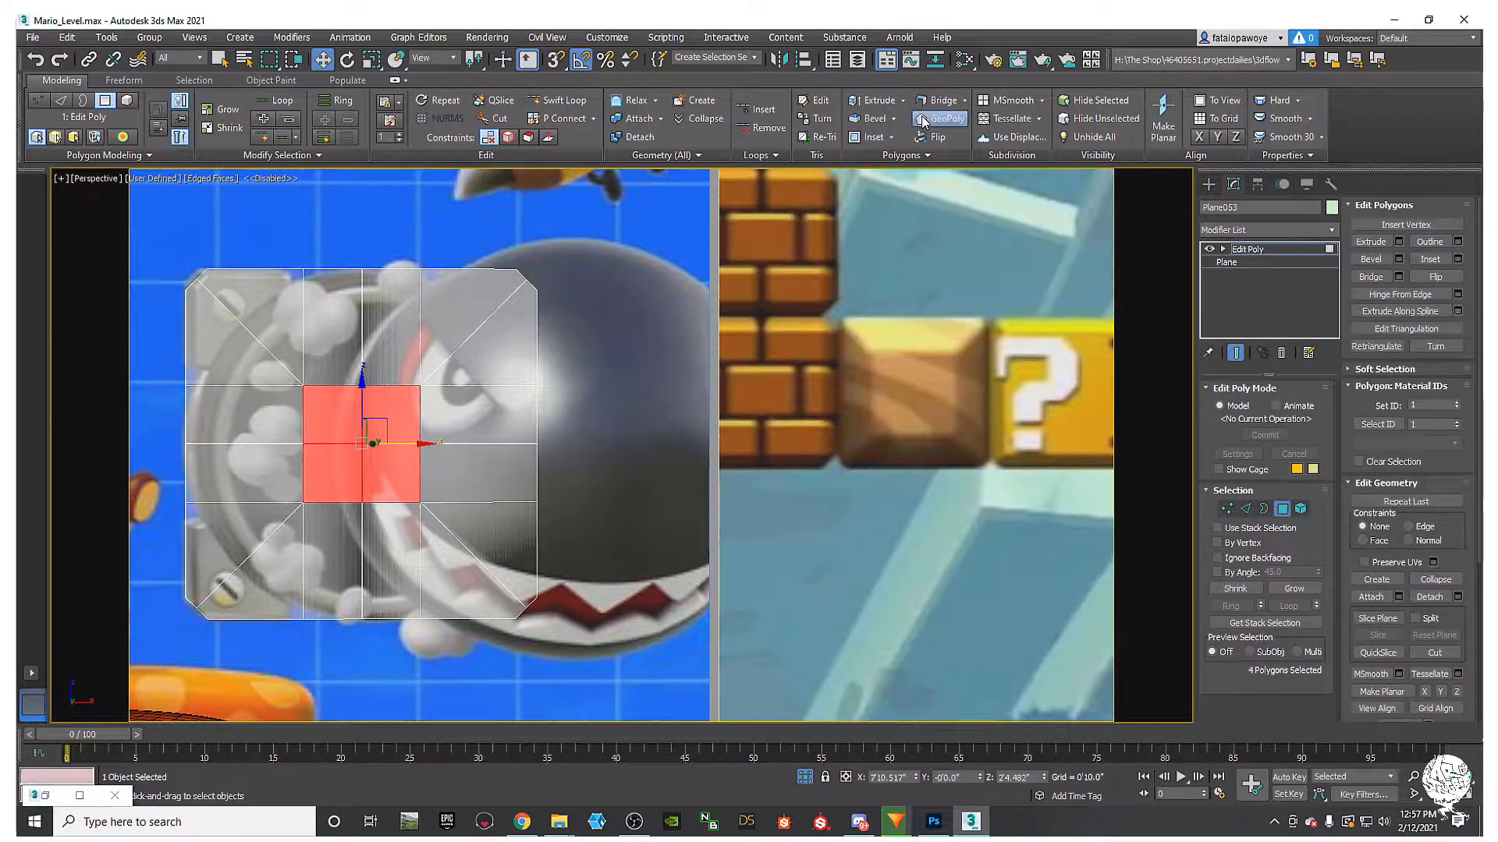
click(432, 404)
click(360, 426)
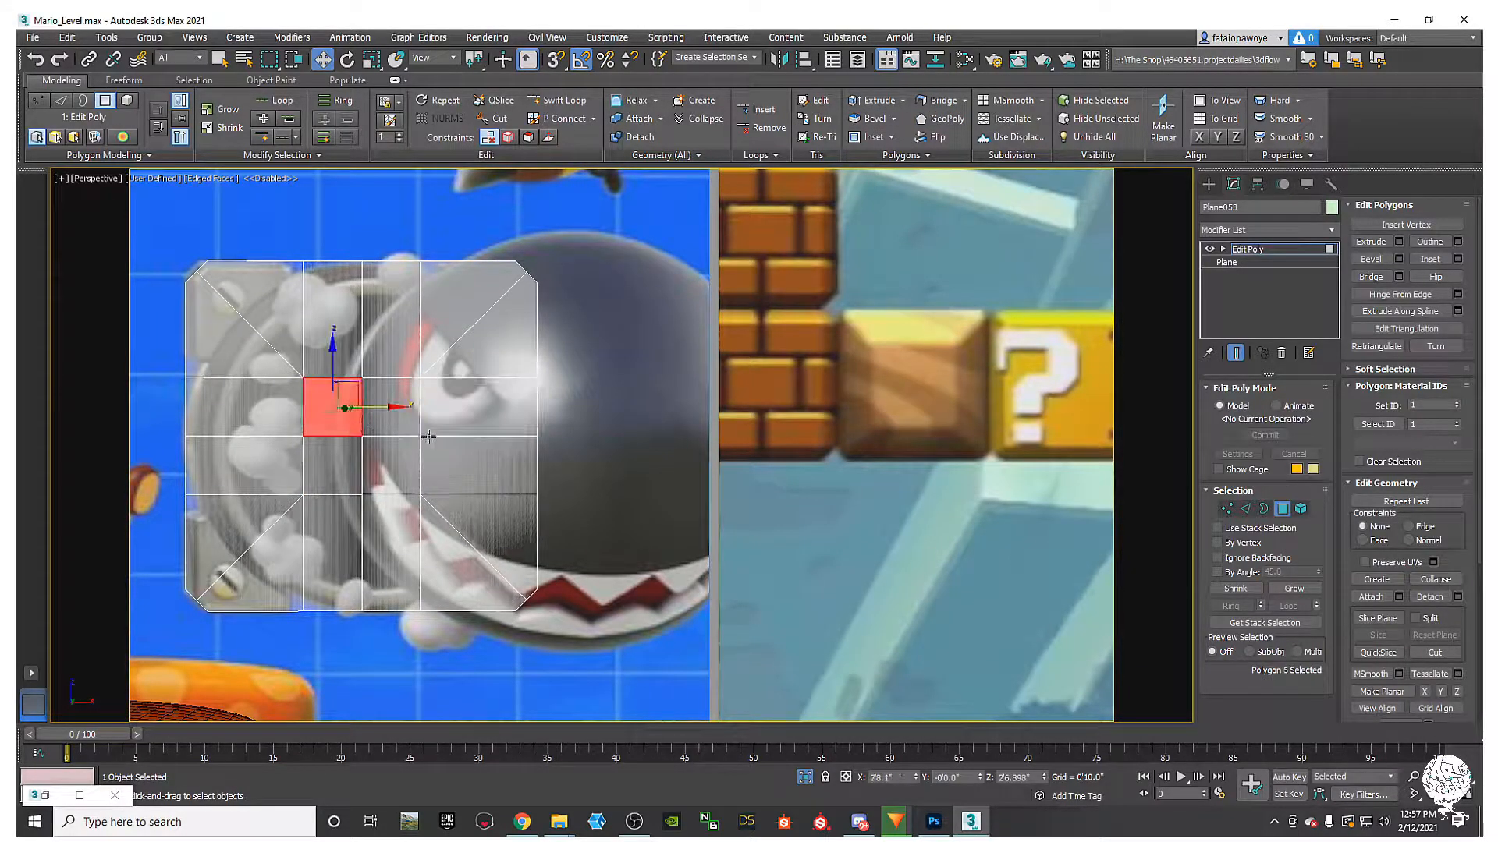
key(ctrl+z)
key(ctrl+z)
key(Delete)
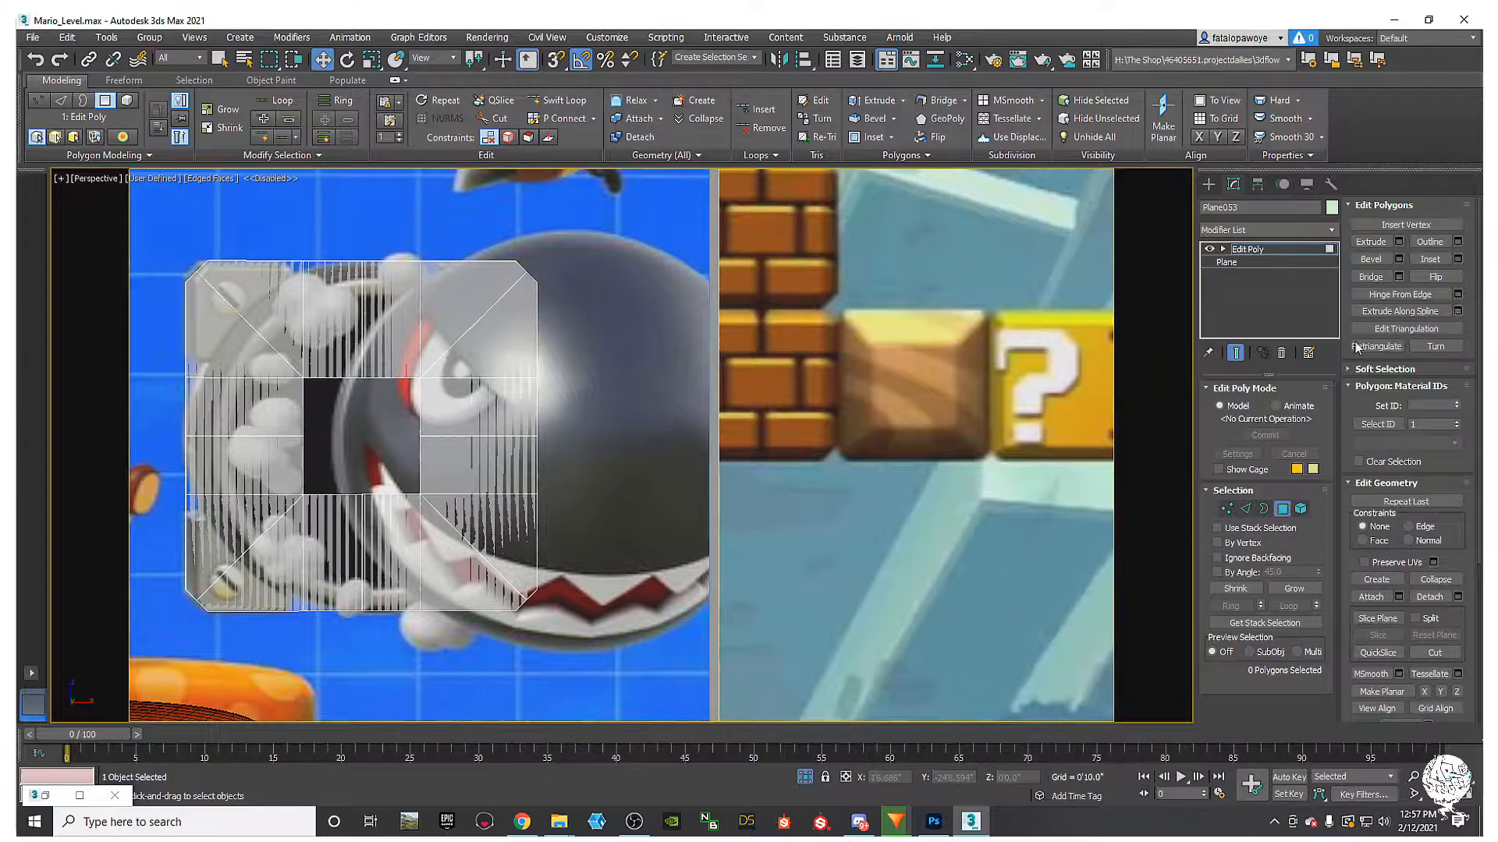
Step: Cap the square hole's border and reshape the cap polygon into a regular octagon with GeoPoly
key(3)
click(419, 405)
right_click(419, 406)
click(390, 459)
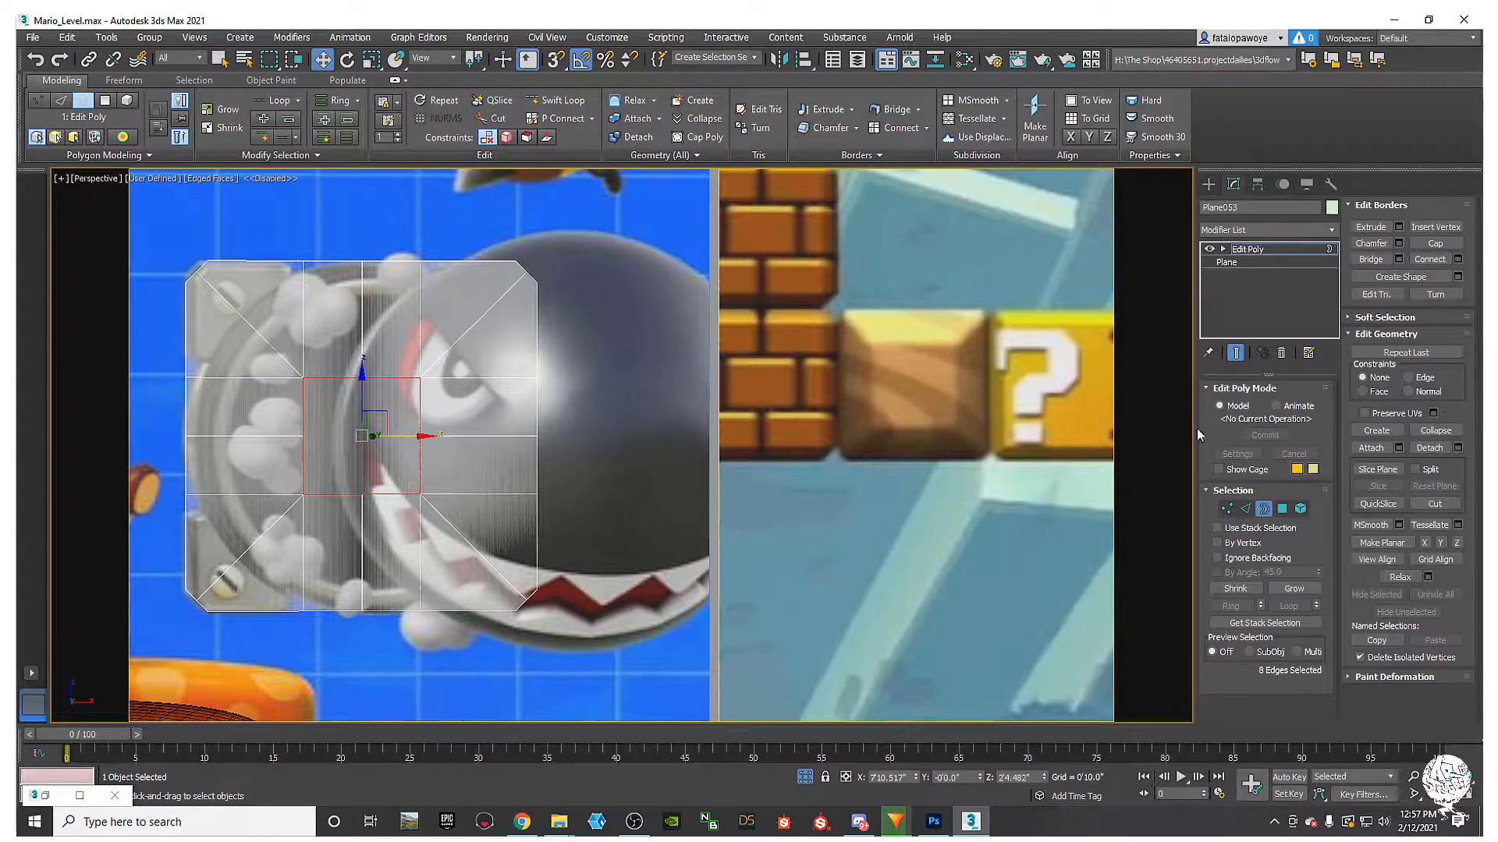
click(1282, 508)
click(365, 428)
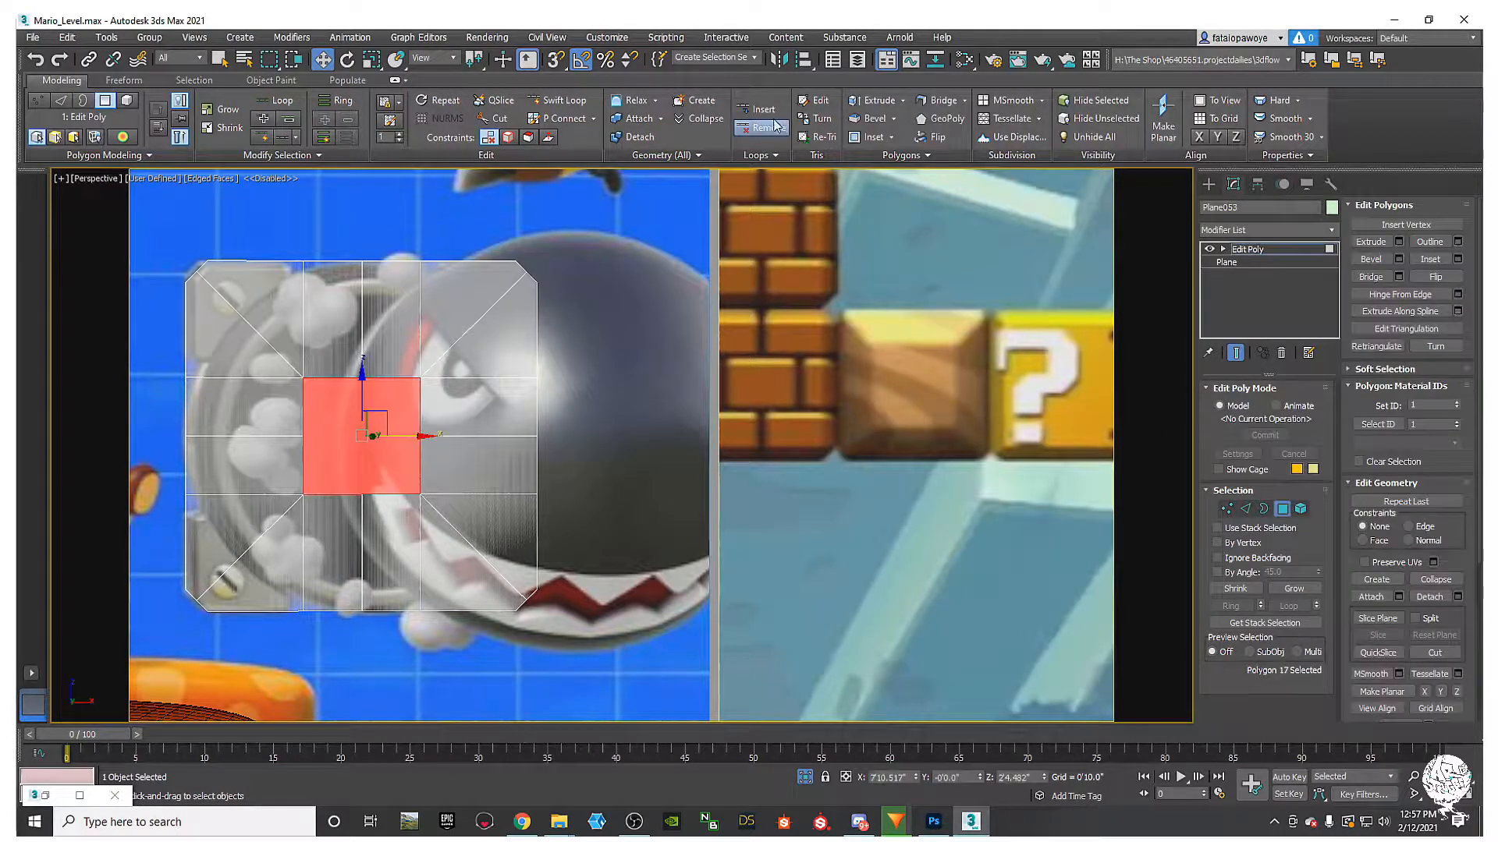
click(942, 118)
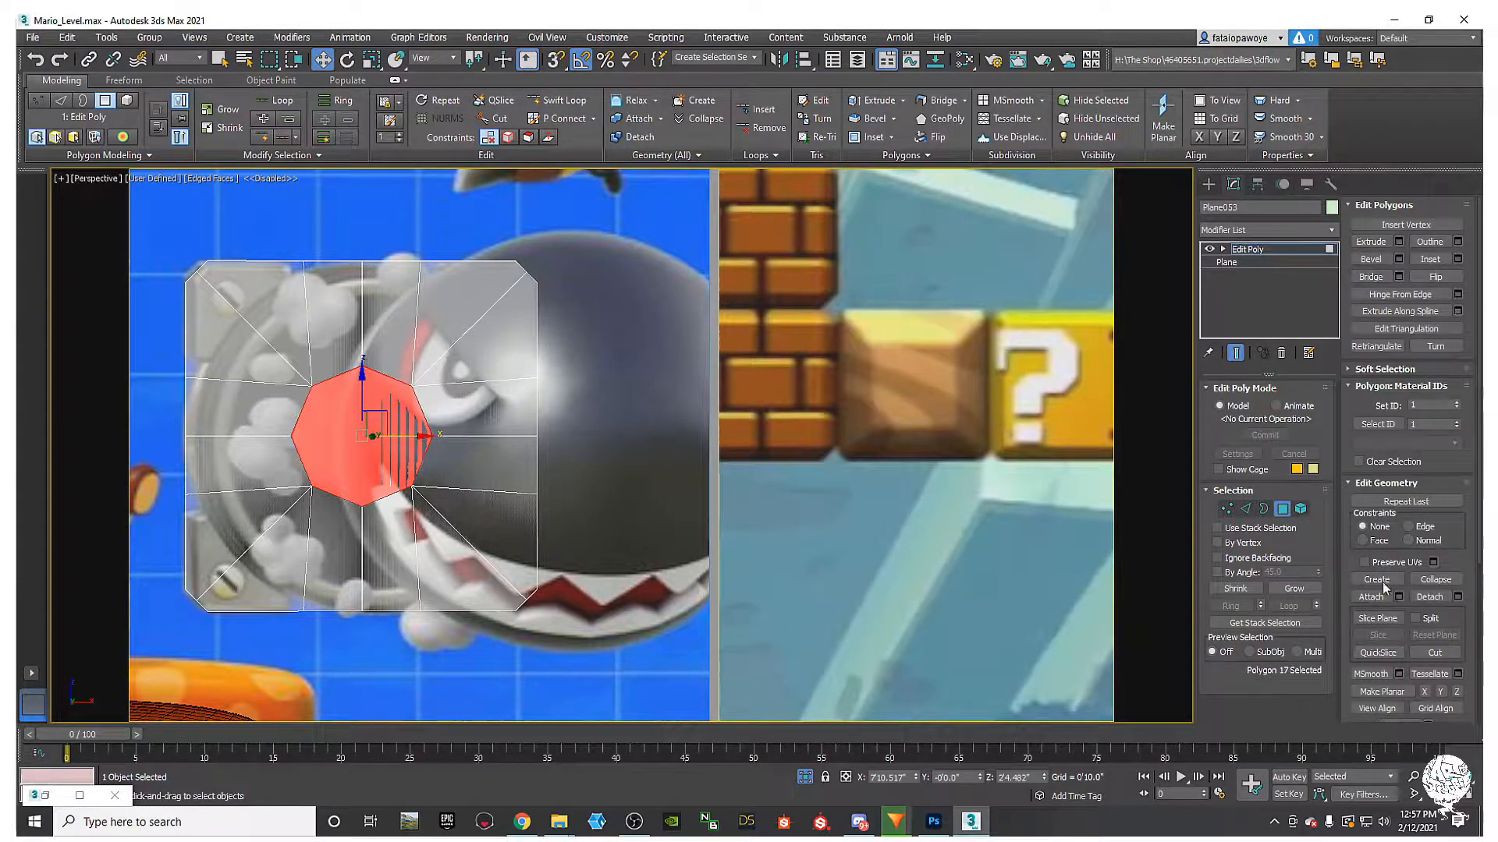
Step: Scale the octagonal polygon up uniformly in the front view until it nearly fills the square plane
middle_drag(390, 488, 413, 513)
key(r)
drag(375, 452, 370, 457)
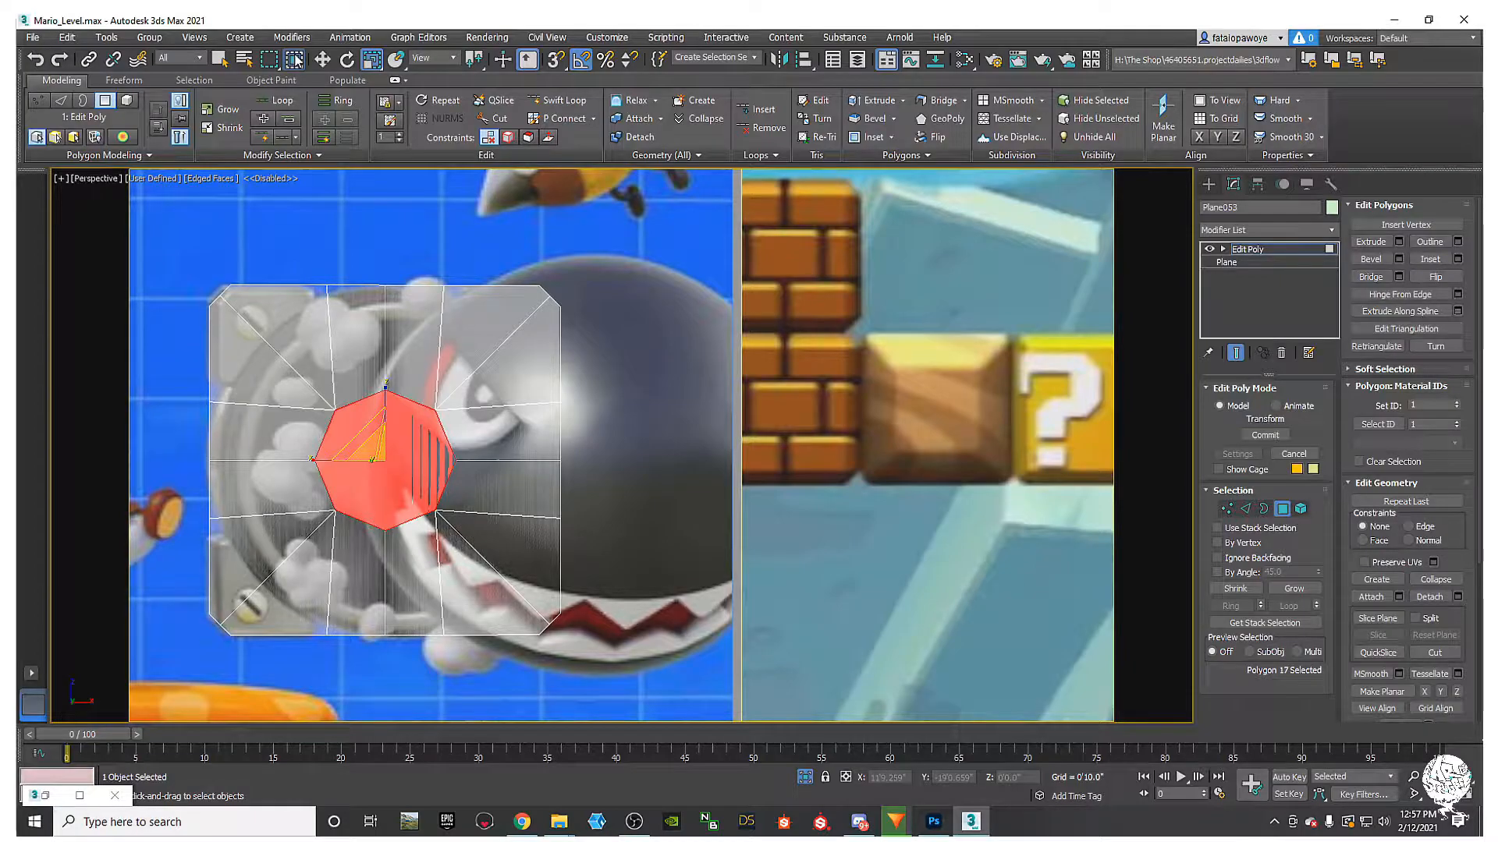
click(375, 59)
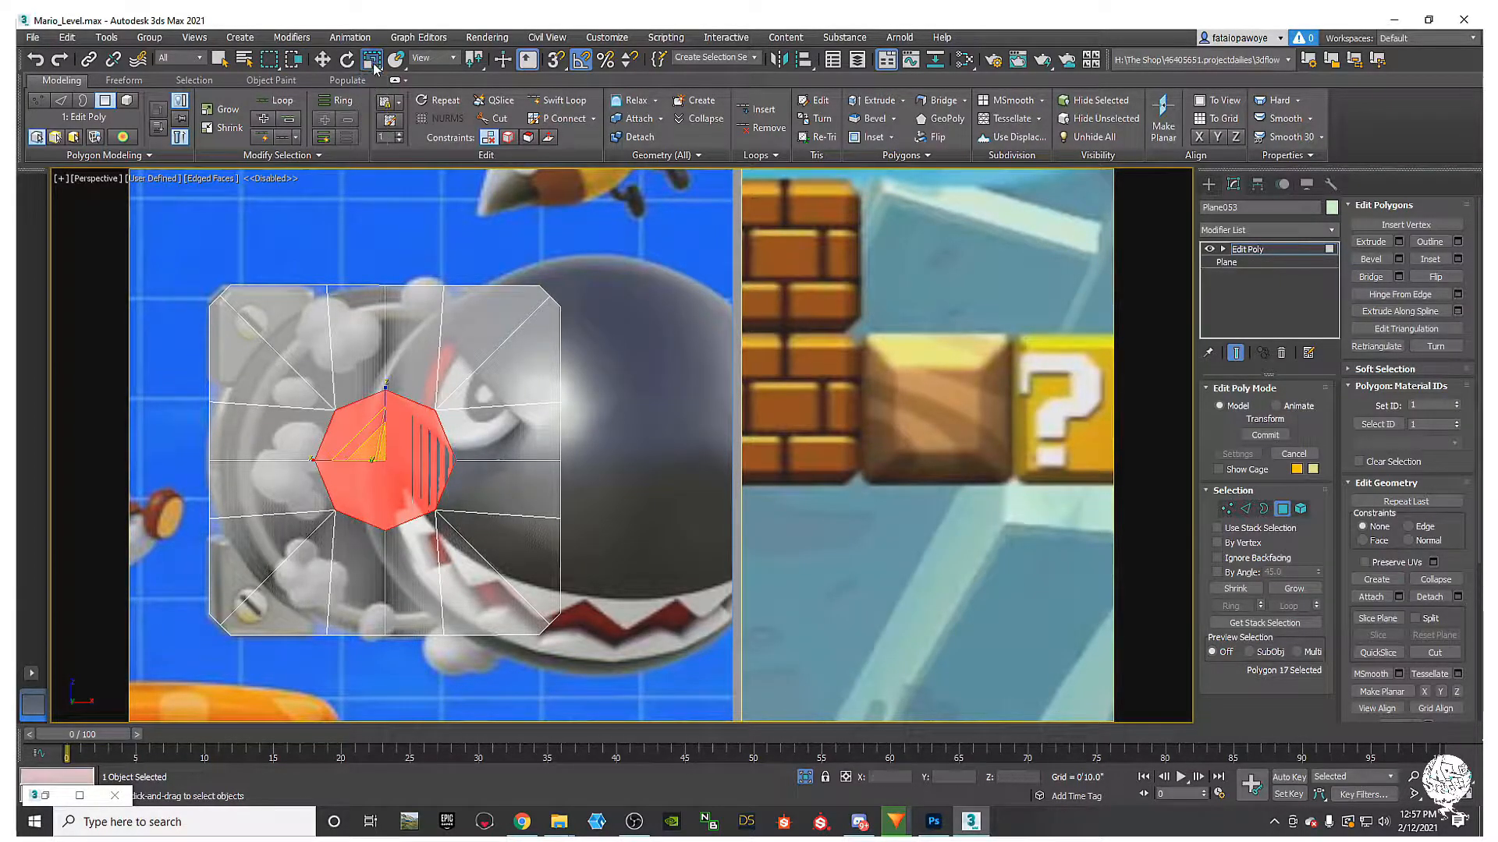
middle_drag(426, 368, 377, 386)
key(f)
key(z)
middle_drag(522, 444, 398, 358)
scroll(413, 364, down, 5)
drag(456, 361, 469, 255)
scroll(425, 257, down, 3)
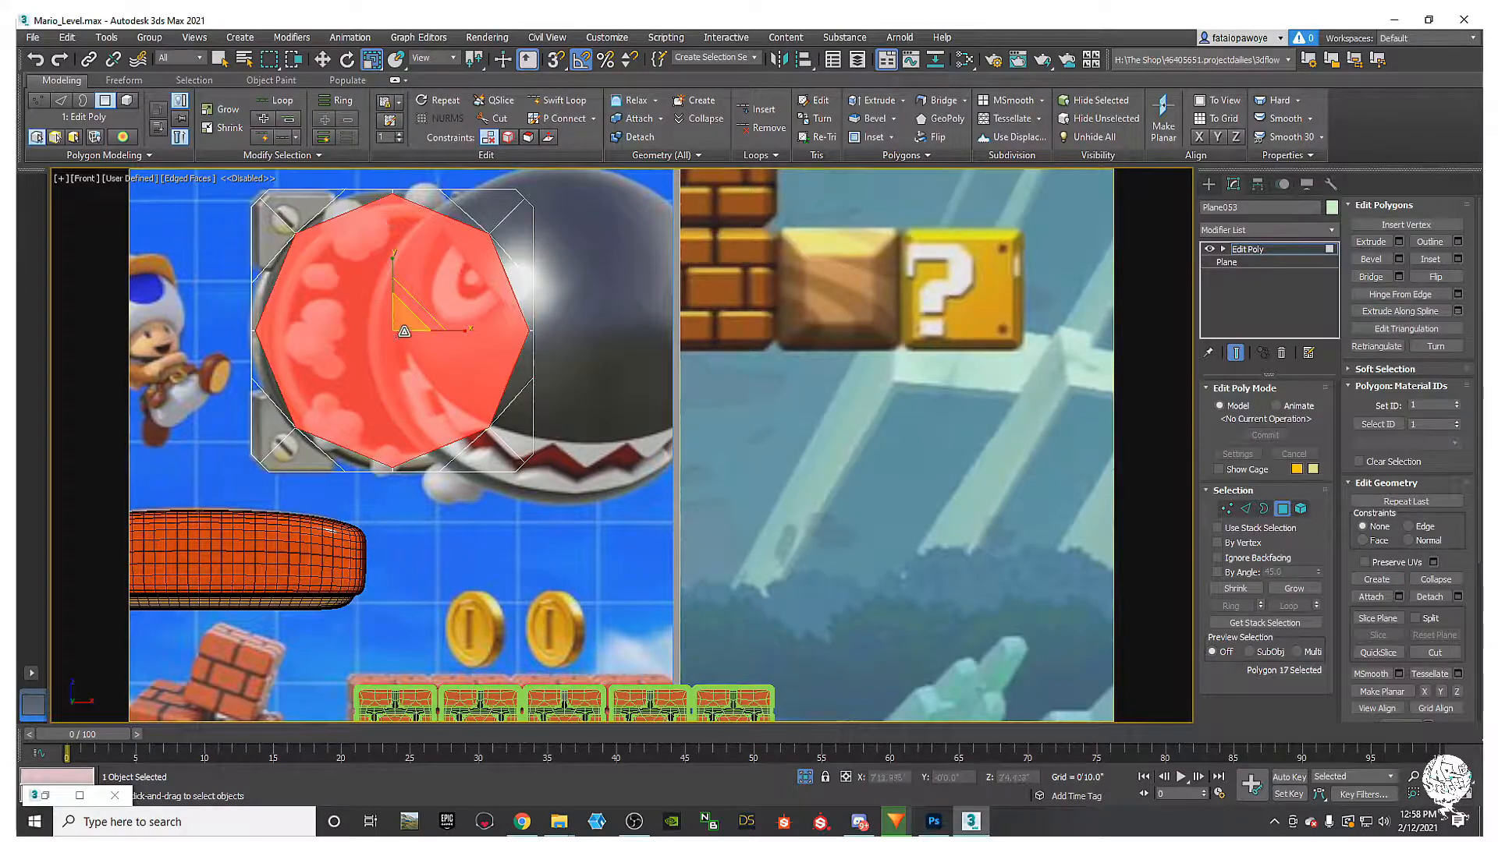
Step: Try scaling the octagon further out to the plane's edges, and undo the extra scaling
drag(406, 324, 407, 319)
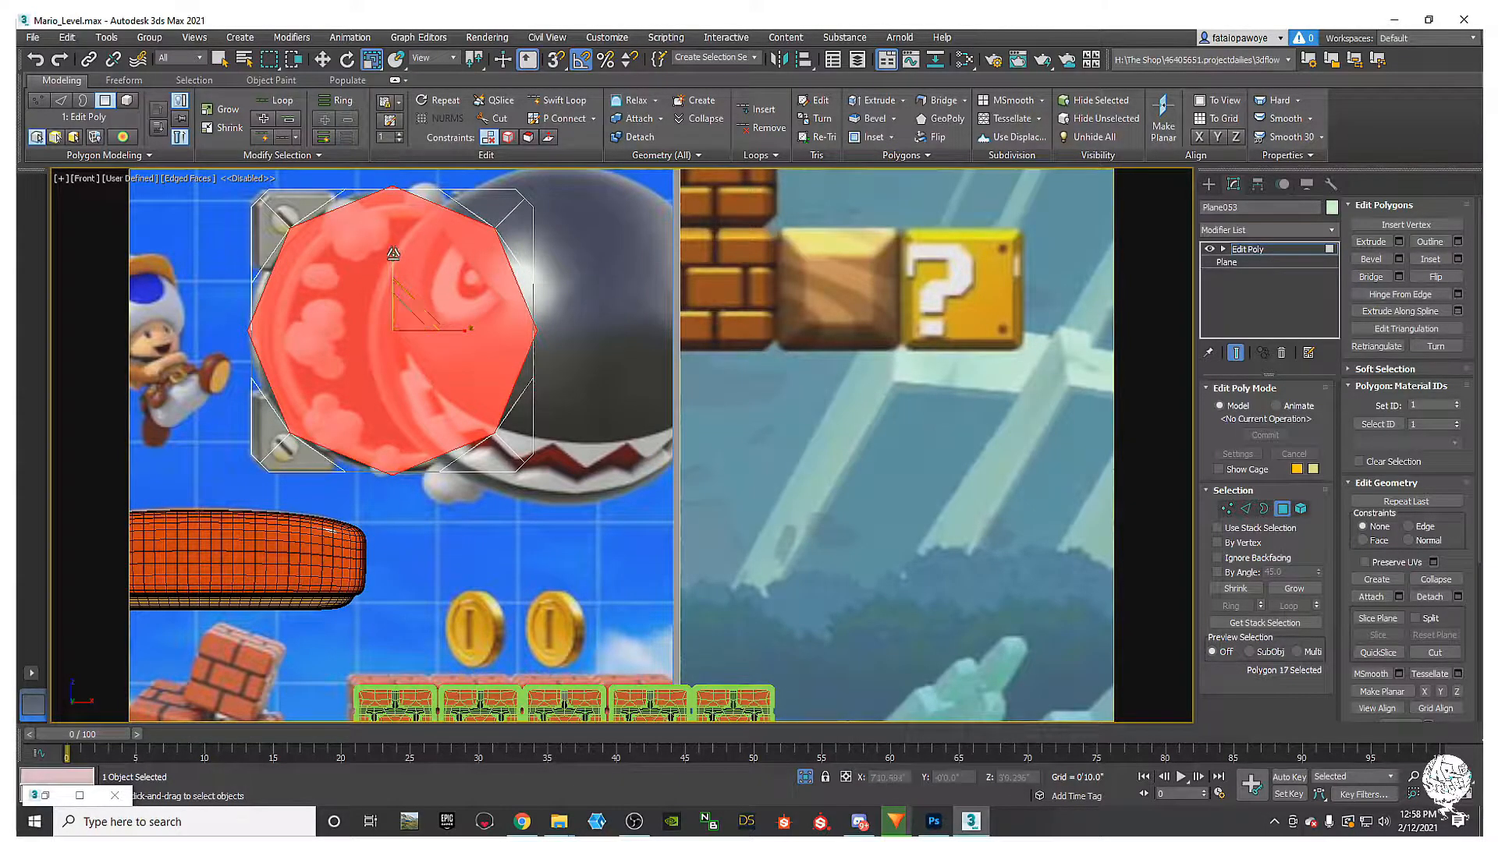
key(ctrl+z)
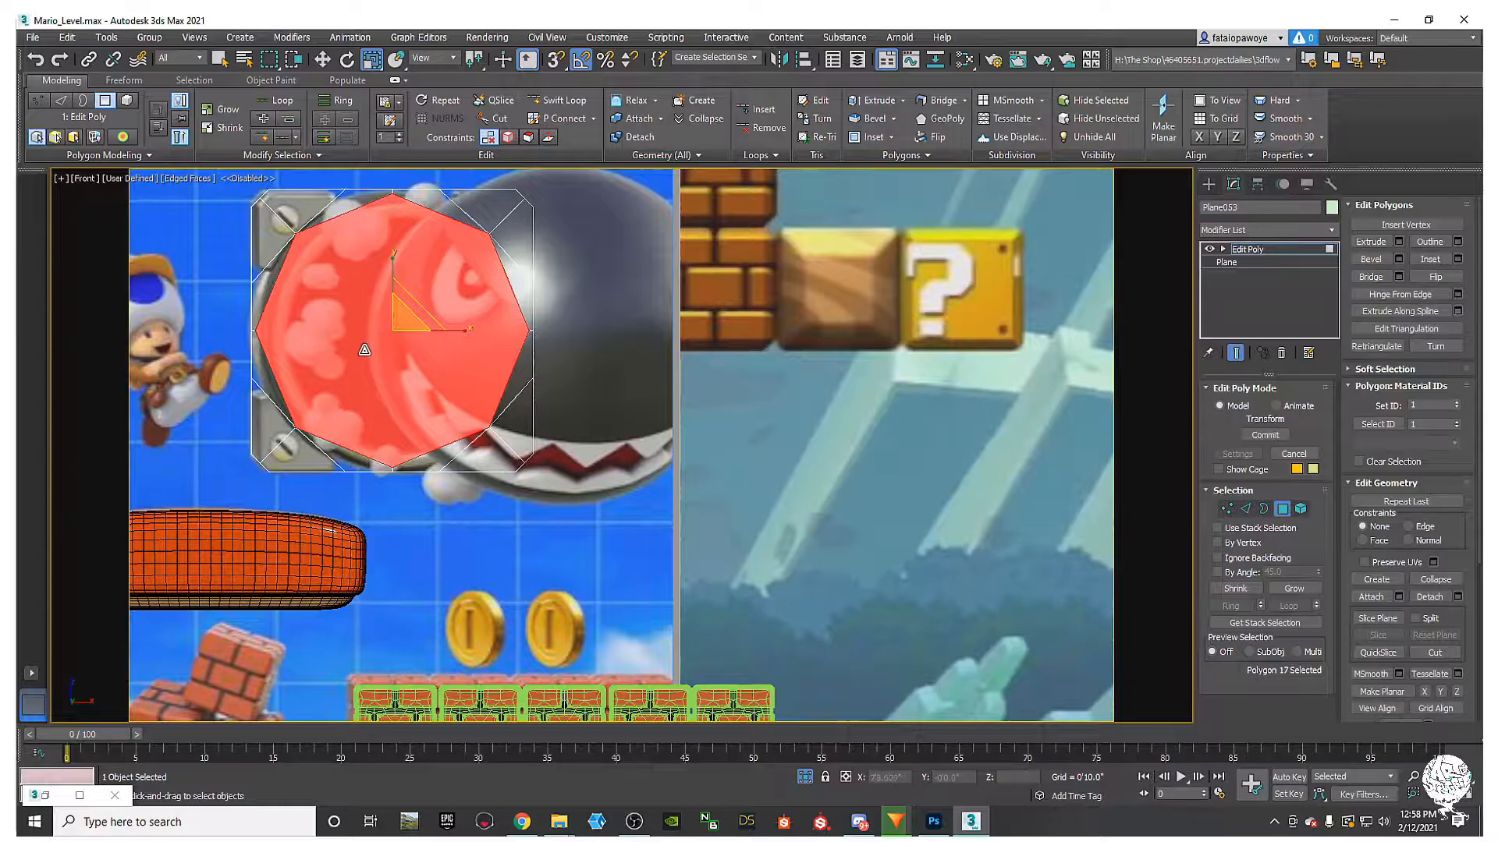
mouse_move(437, 297)
alt+middle_down()
mouse_move(414, 311)
mouse_move(437, 311)
alt+middle_up()
scroll(440, 273, up, 4)
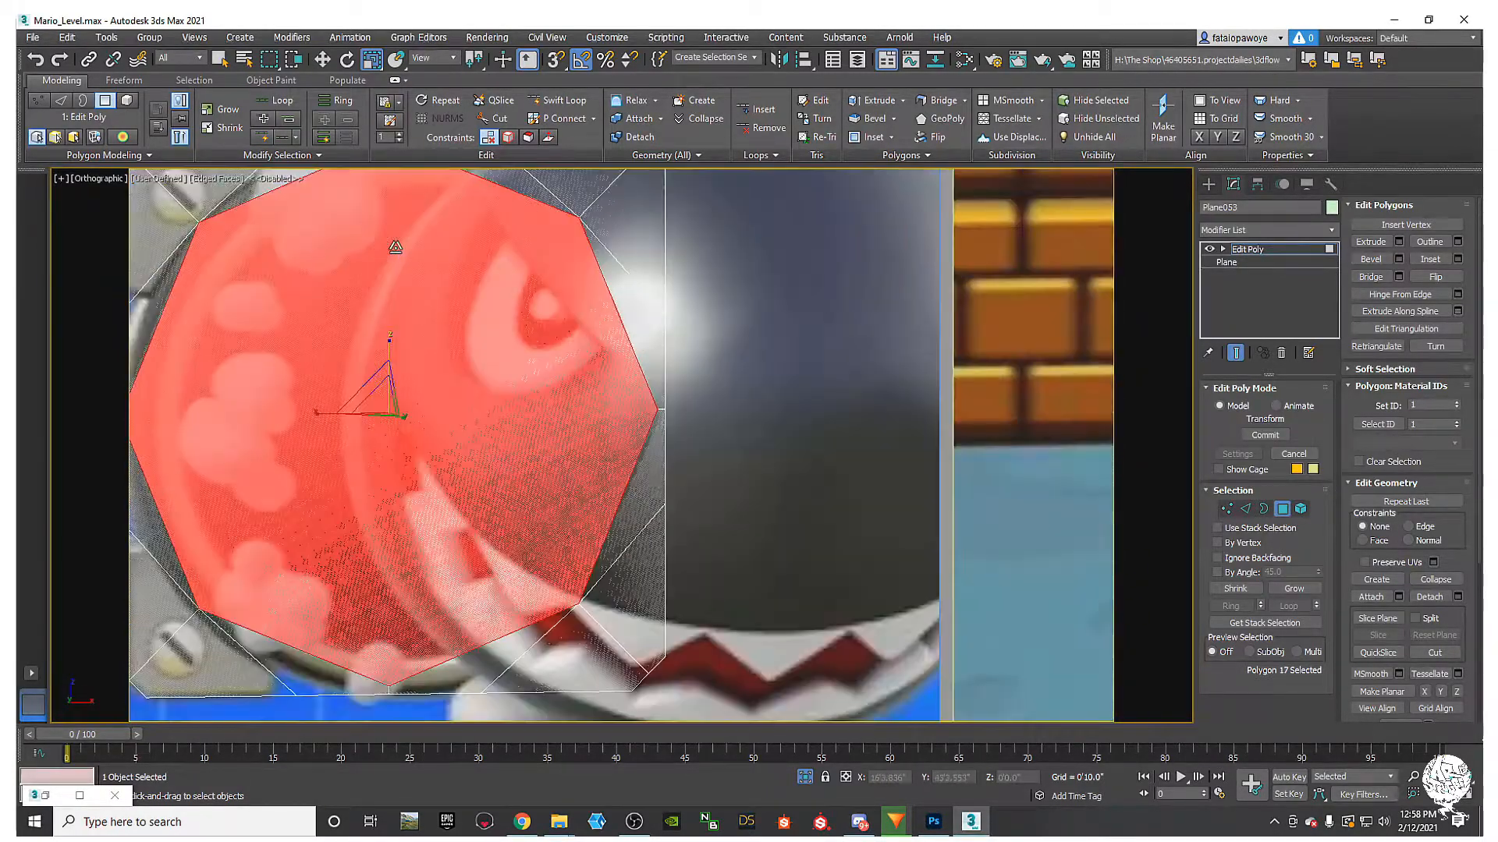
drag(380, 404, 382, 408)
key(ctrl+z)
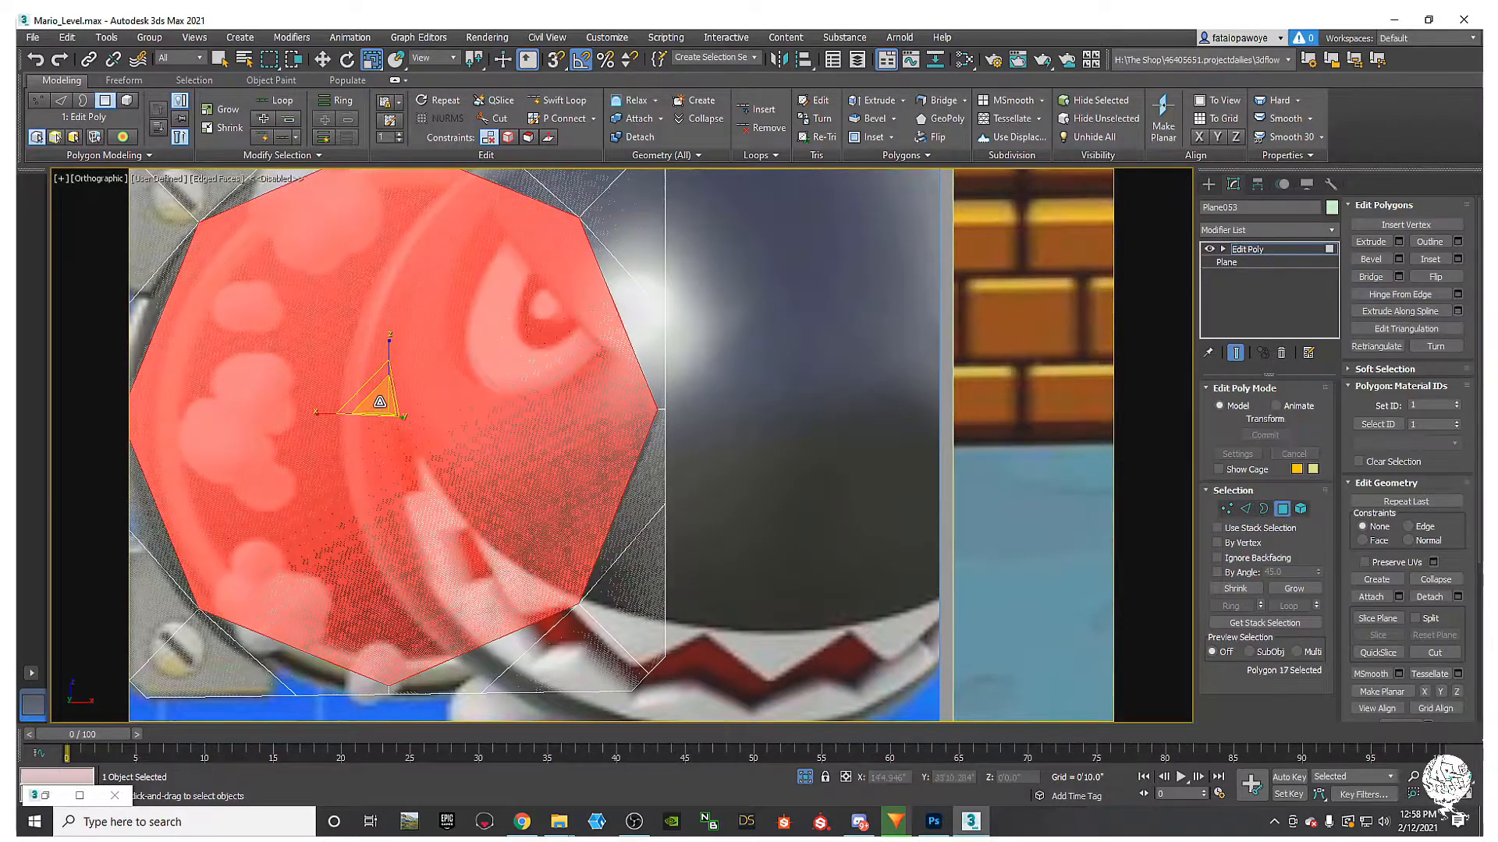
Step: Undo the octagon's scaling, the GeoPoly reshaping and the cap to restore the open square hole
scroll(382, 365, down, 8)
key(f)
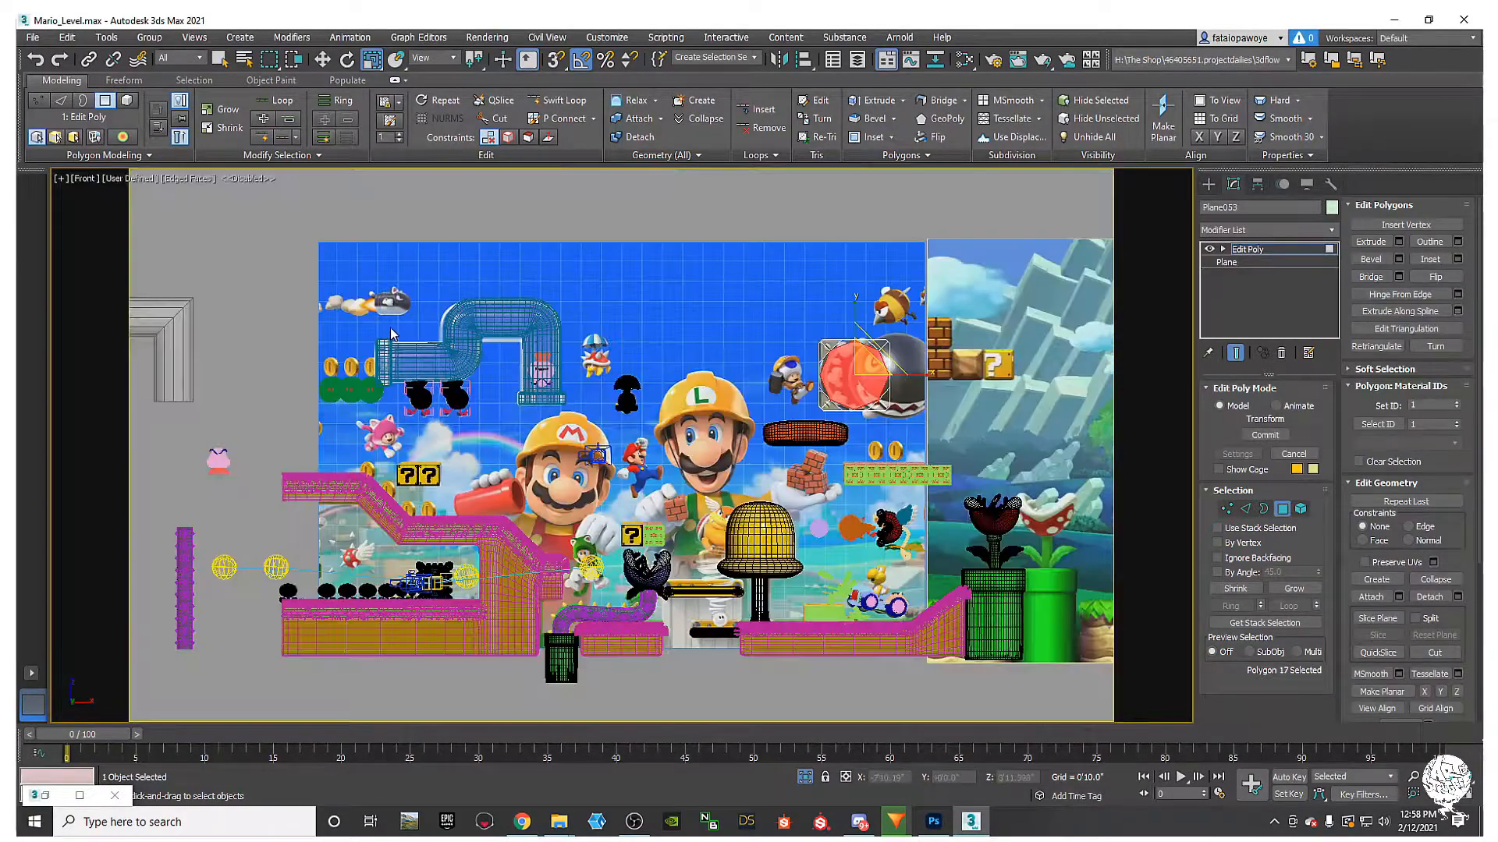
scroll(443, 383, up, 6)
scroll(442, 382, up, 2)
middle_drag(441, 382, 281, 359)
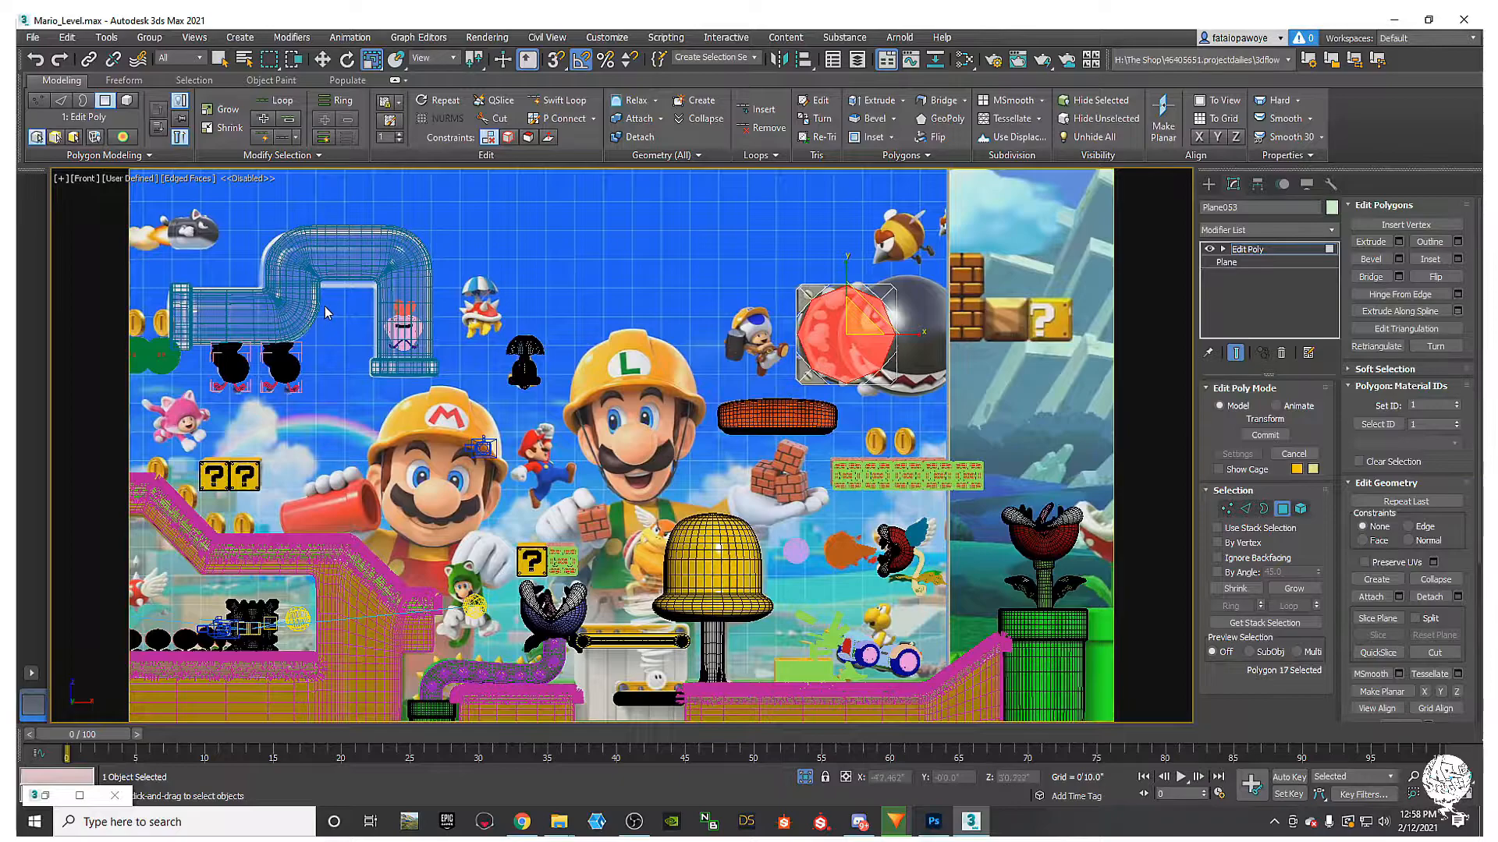
key(z)
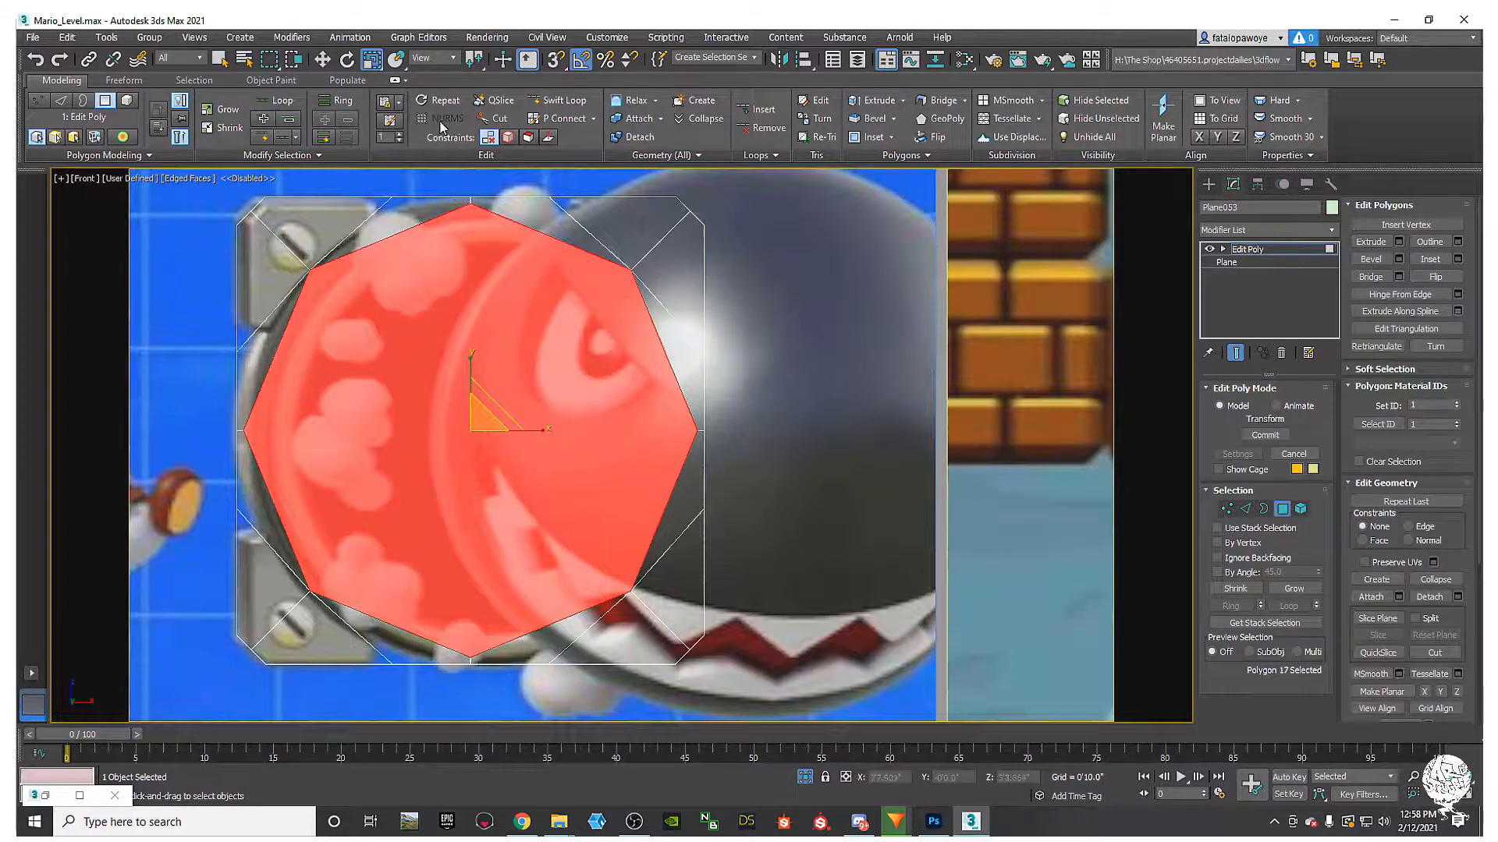
key(ctrl+z)
key(ctrl+z)
key(ctrl+z)
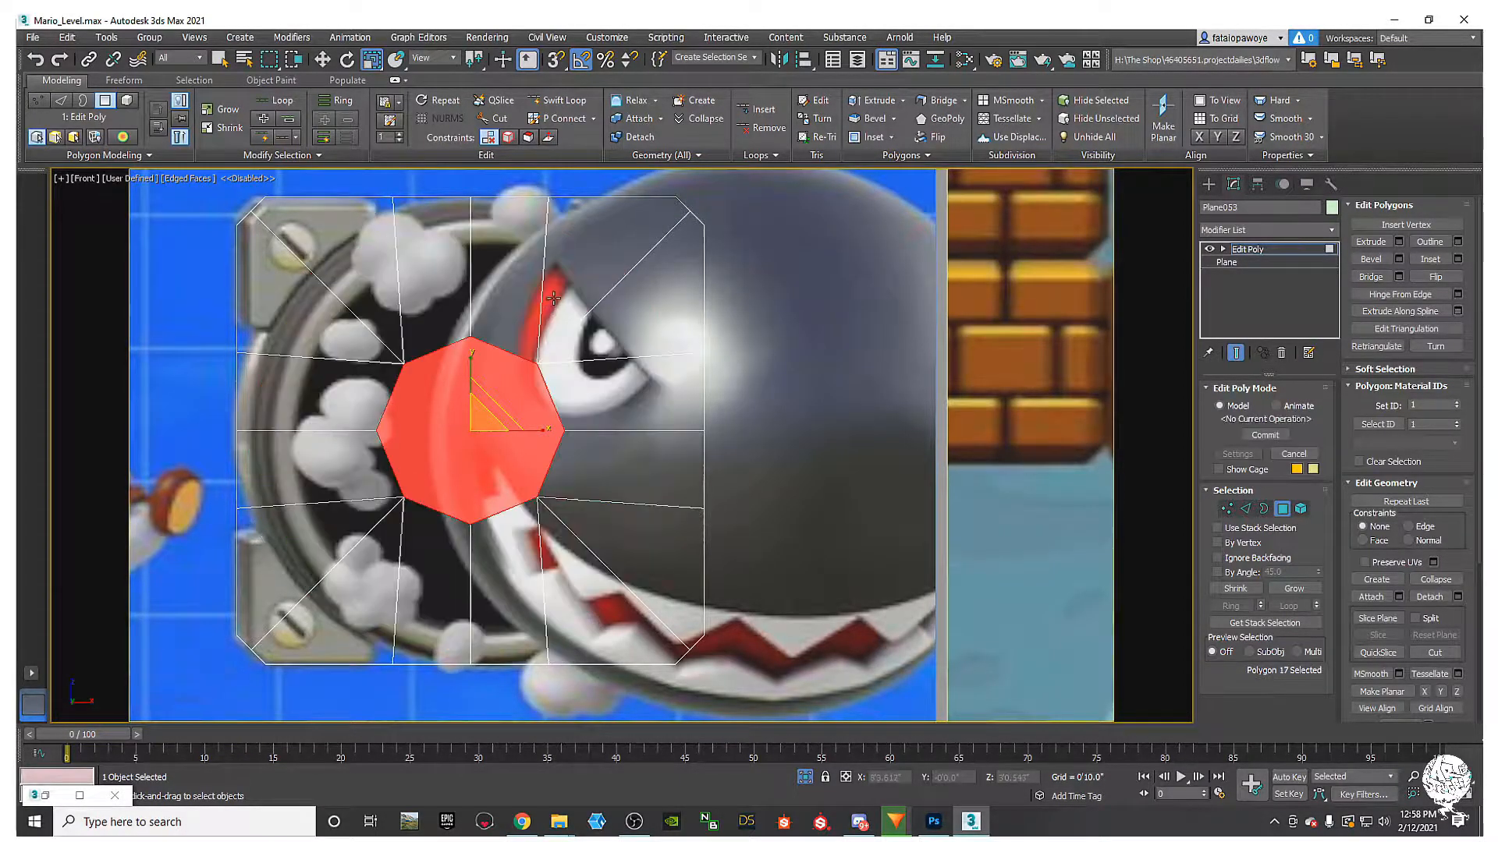
key(ctrl+z)
key(ctrl+z)
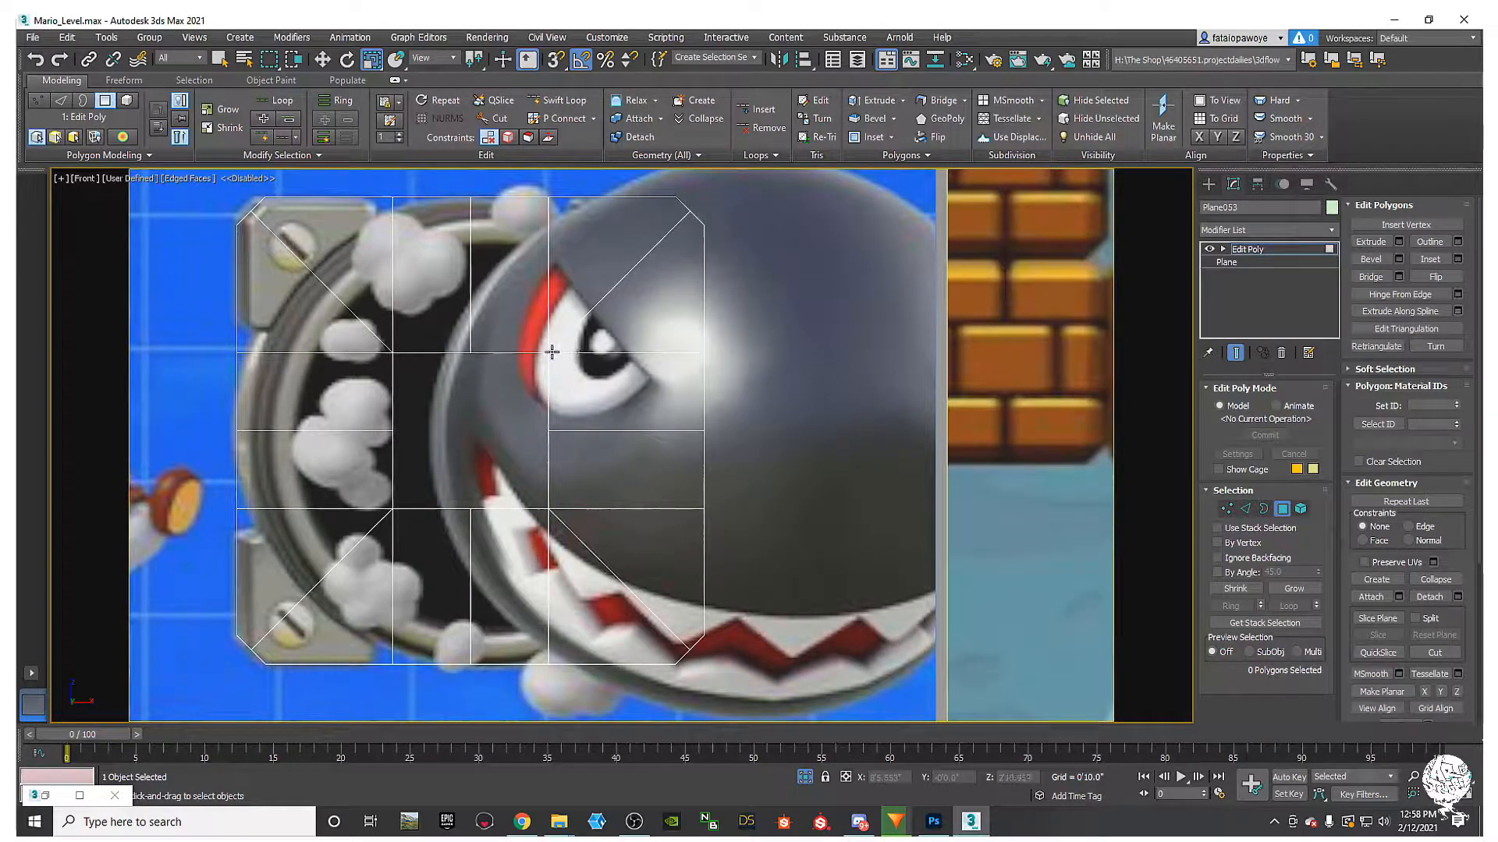
Step: Select the square hole's border and add a TurboSmooth modifier with 2 iterations to the plane
click(1263, 508)
click(546, 371)
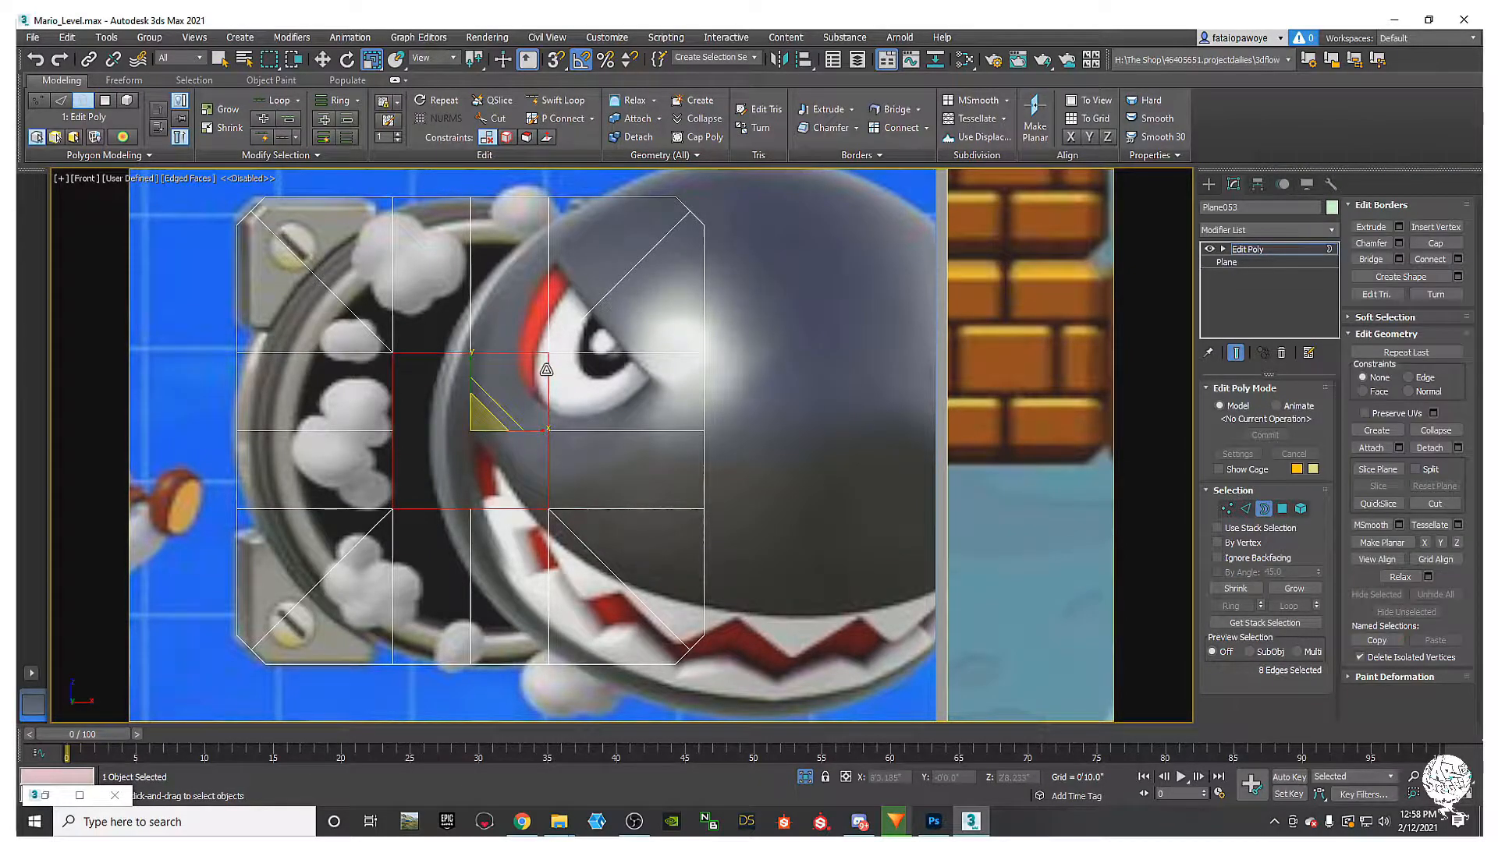
click(1221, 231)
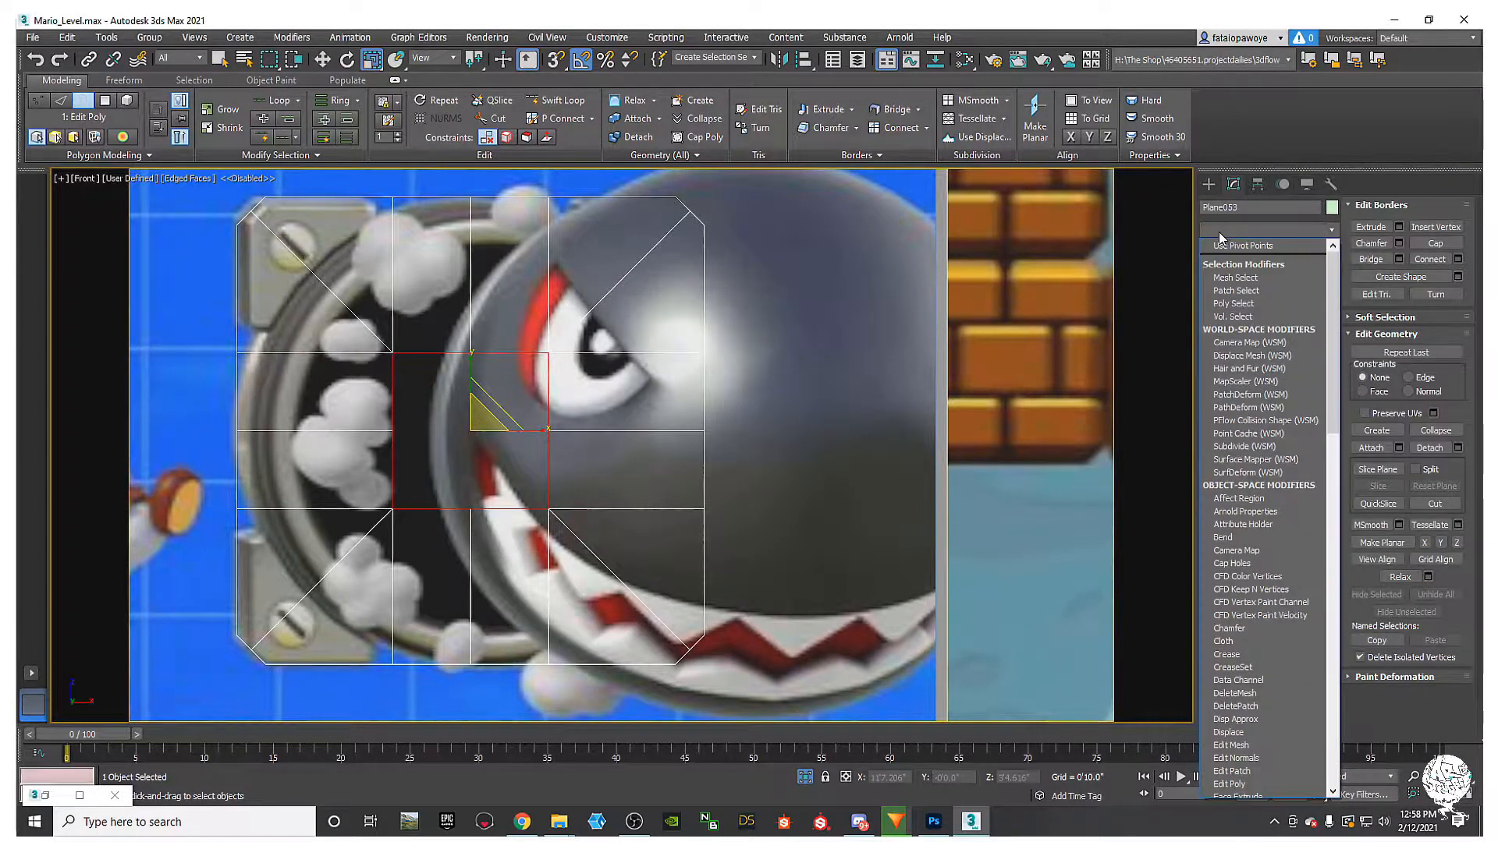
key(t)
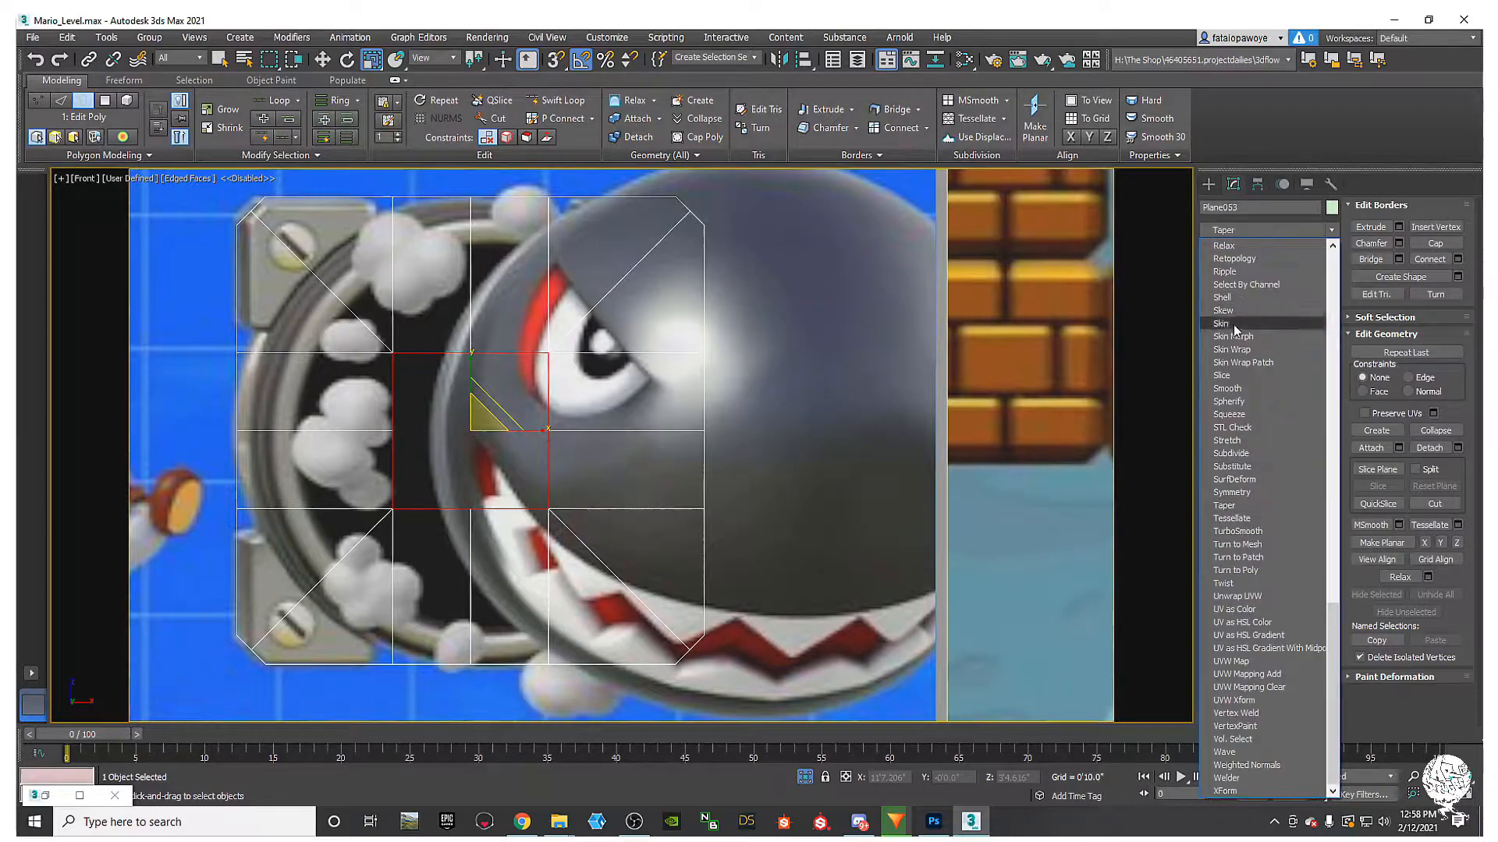
click(1226, 531)
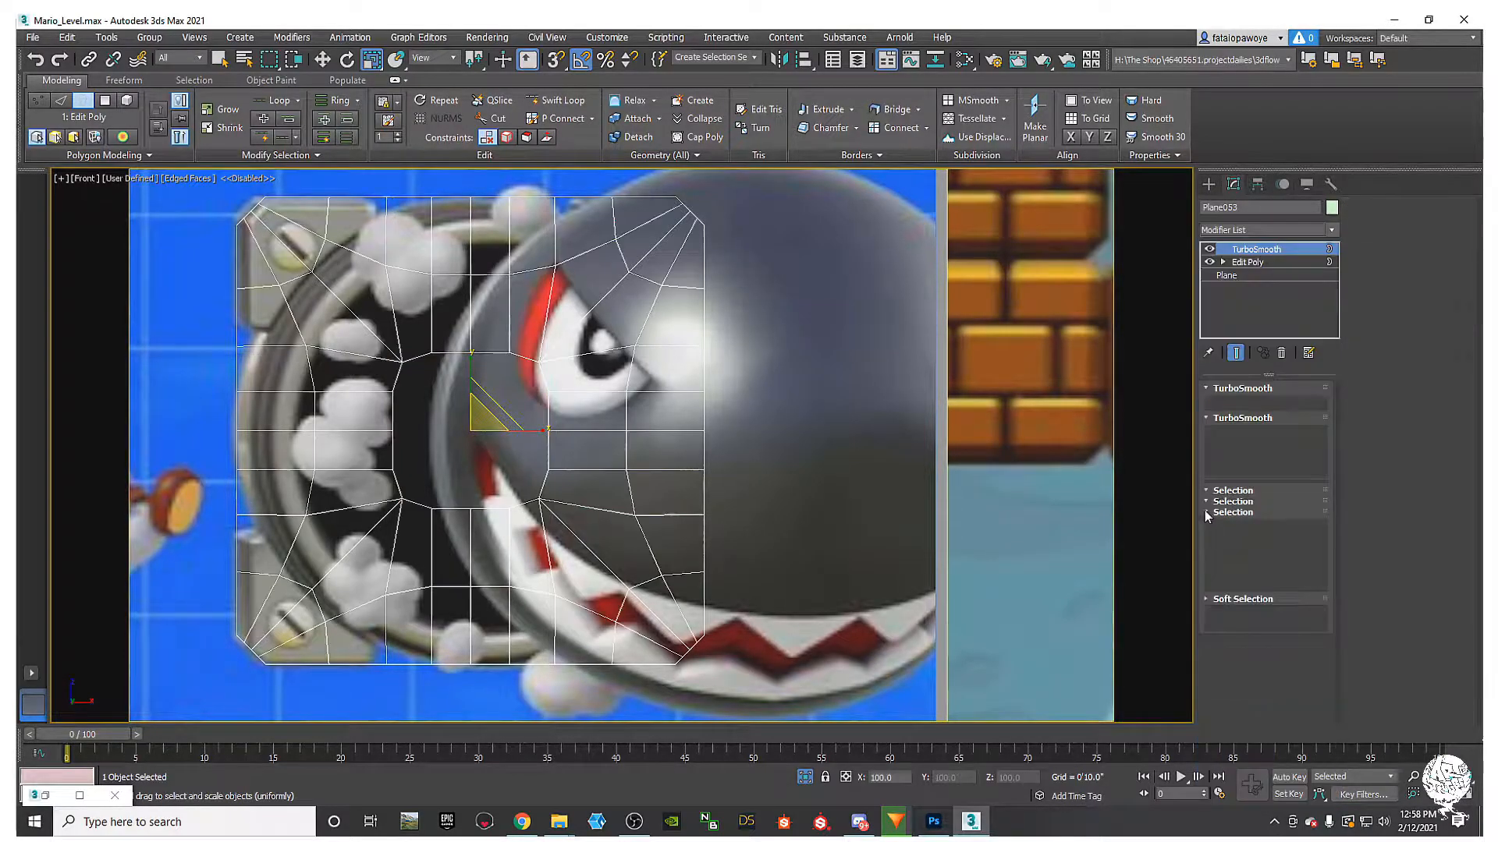
middle_drag(557, 420, 573, 441)
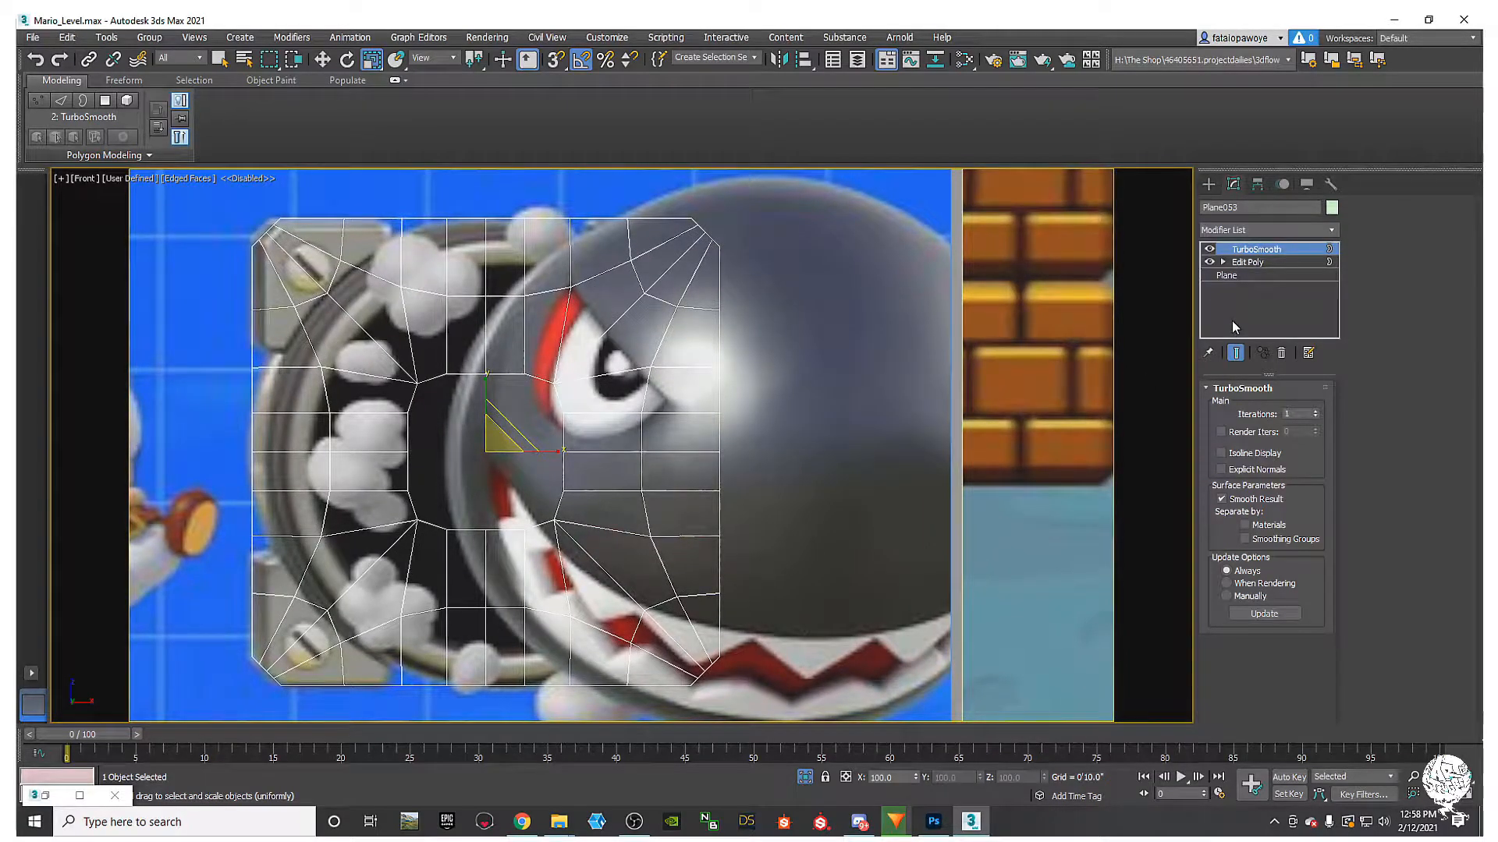
click(1316, 411)
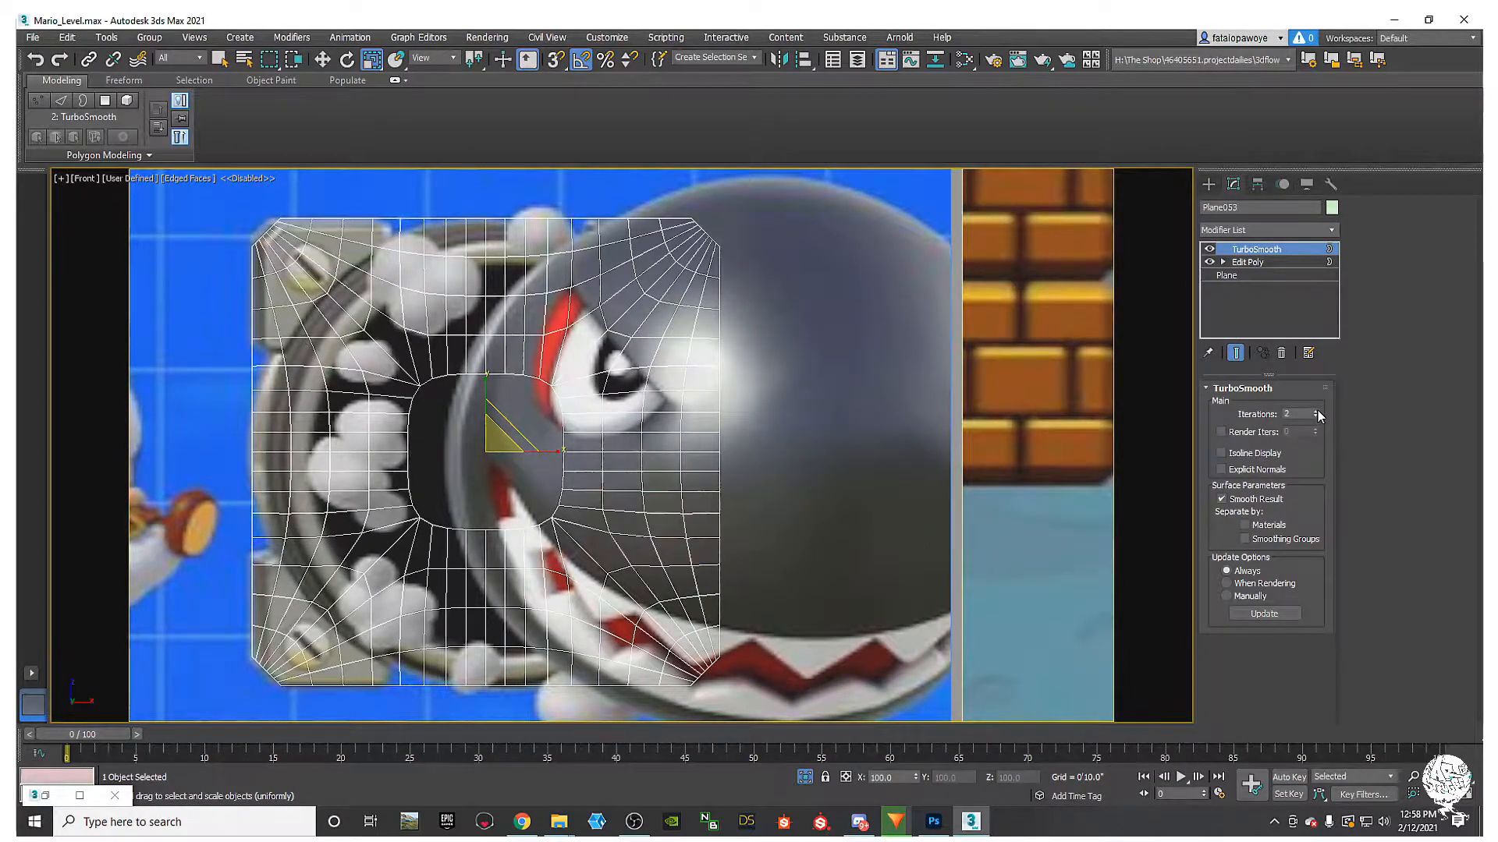
click(1316, 417)
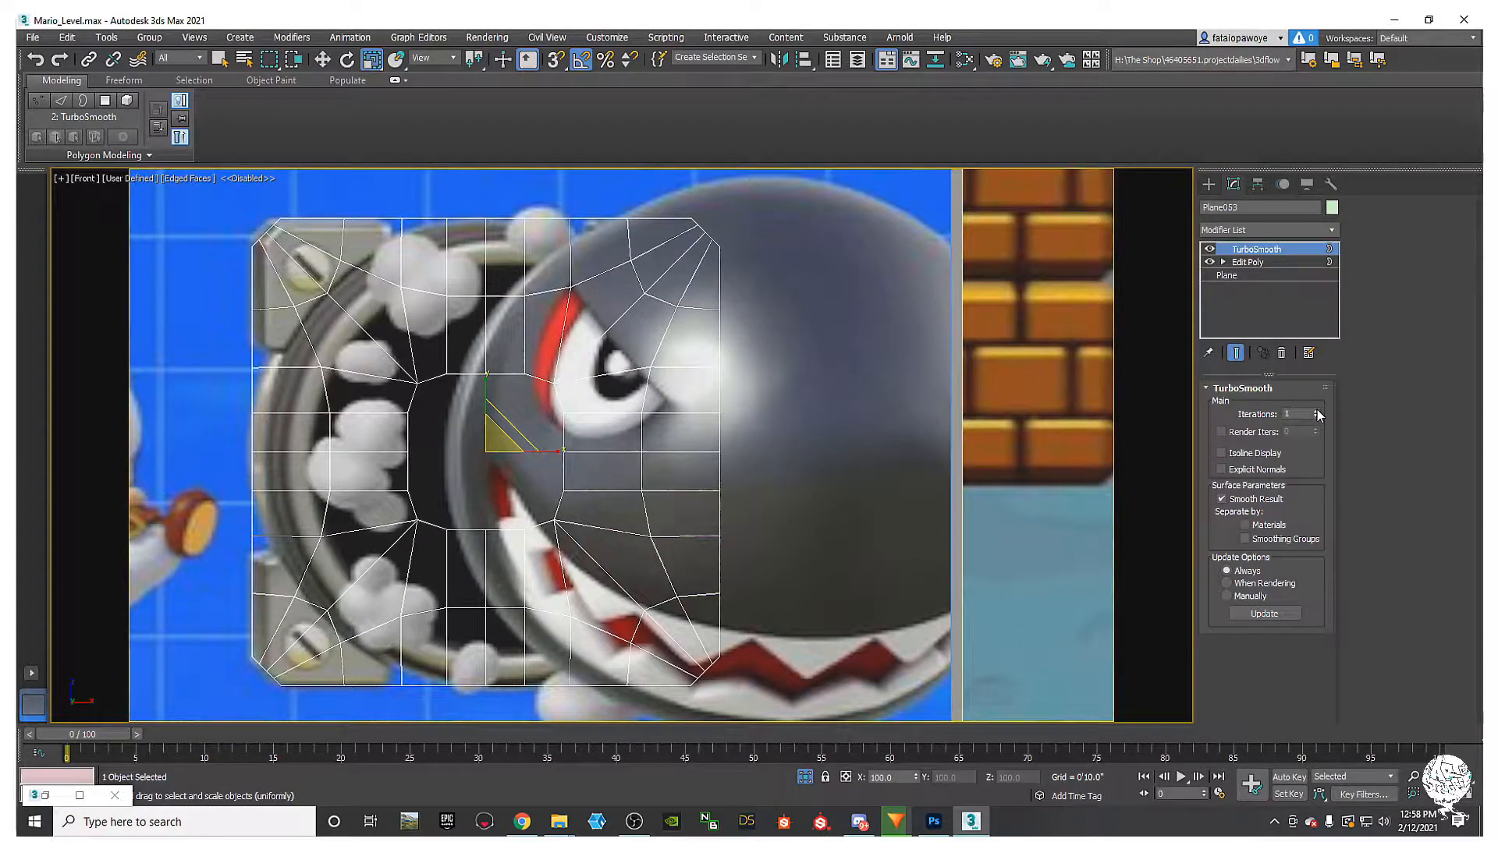
click(1316, 411)
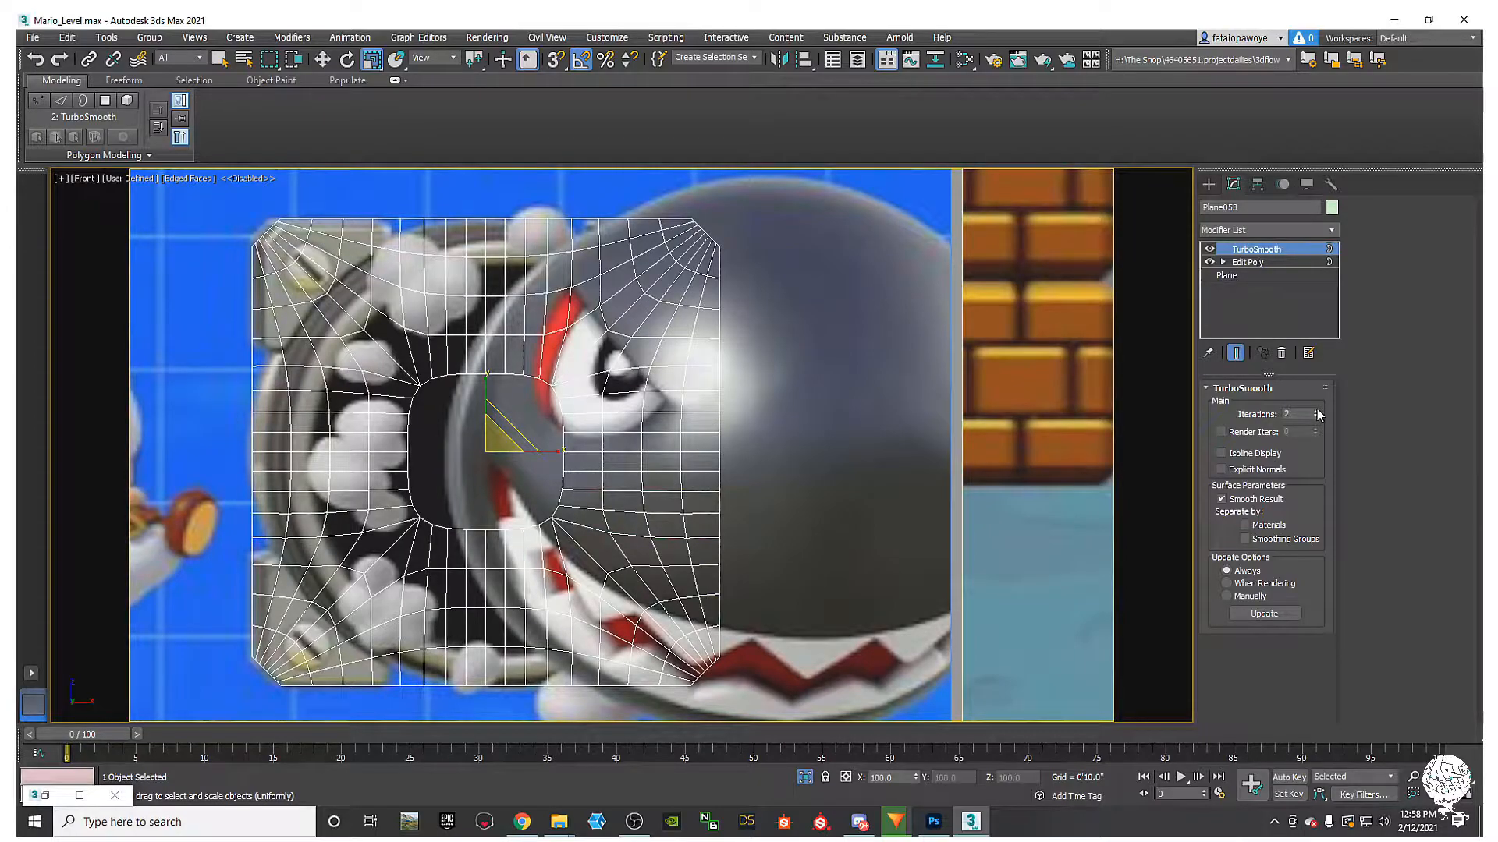
Step: Add a second Edit Poly modifier above TurboSmooth and switch to its Border level
click(1271, 229)
key(e)
click(1251, 285)
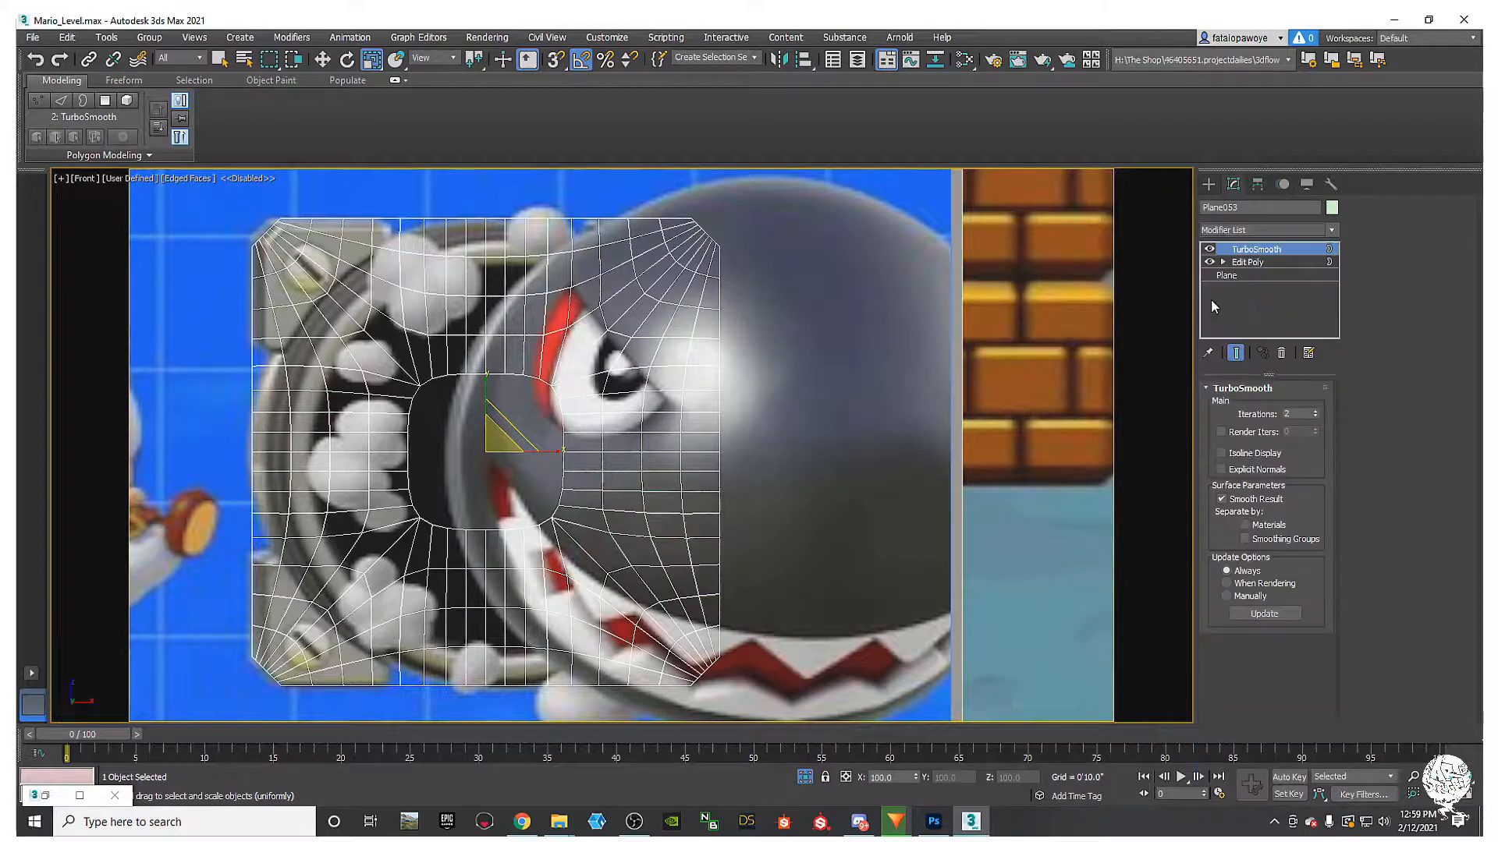
click(1263, 508)
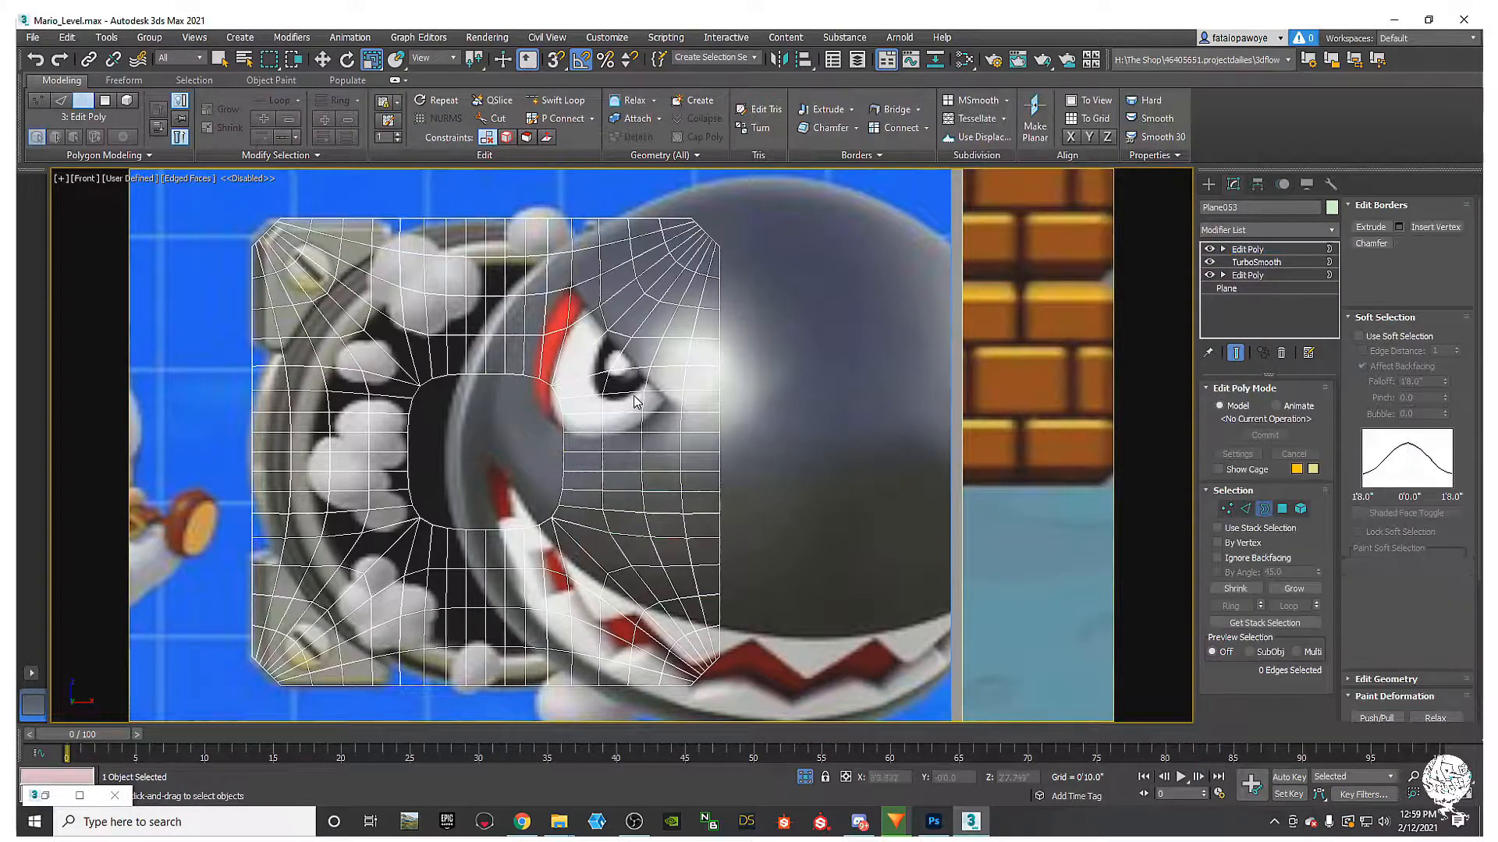
Step: Cap the rounded hole's border on the smoothed plane, make the cap circular with GeoPoly, and try scaling it up
click(545, 393)
right_click(509, 450)
click(489, 481)
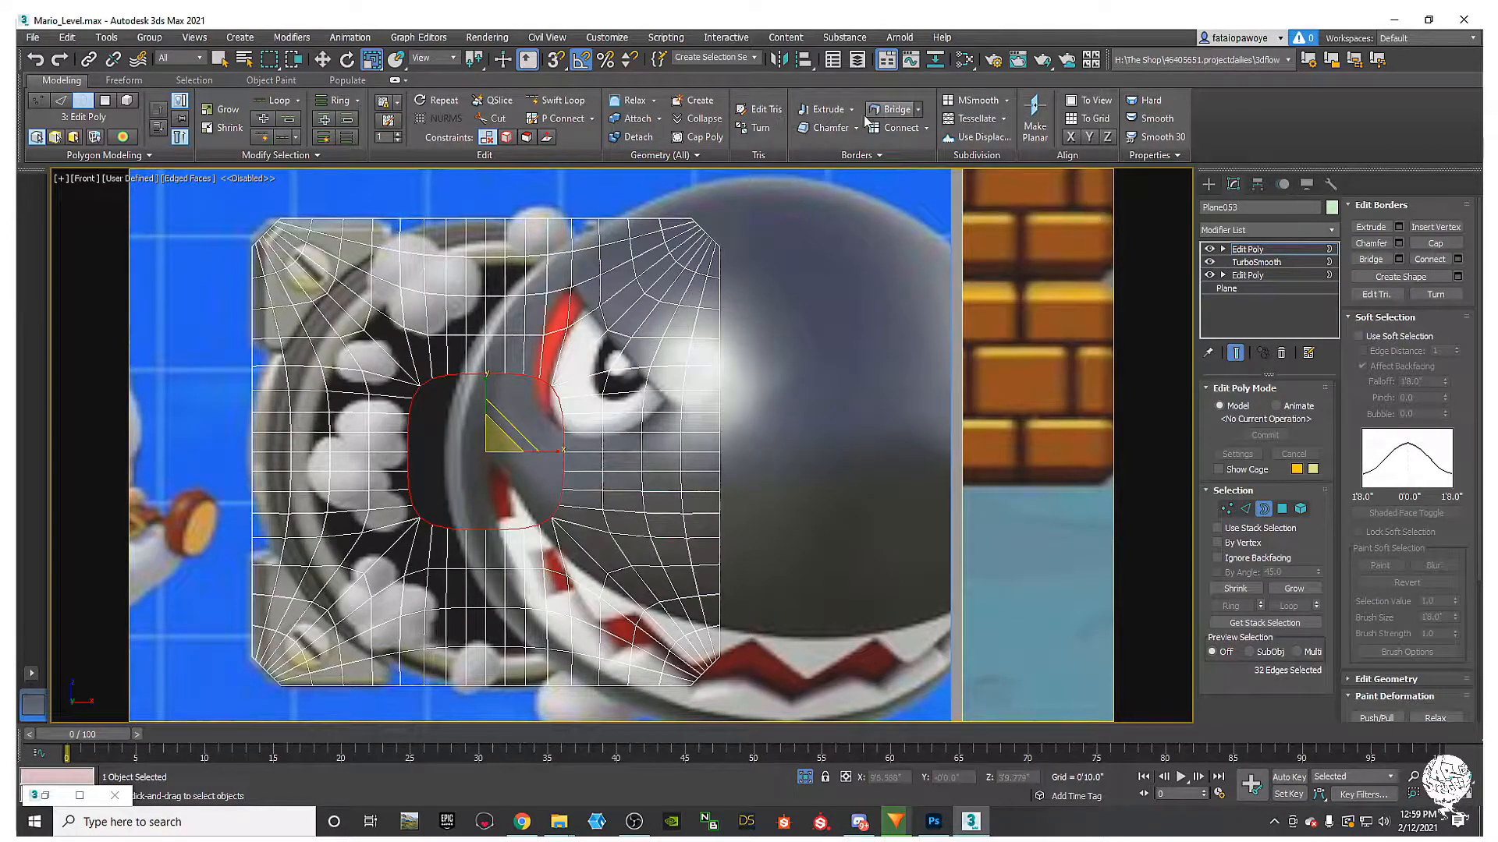
click(665, 138)
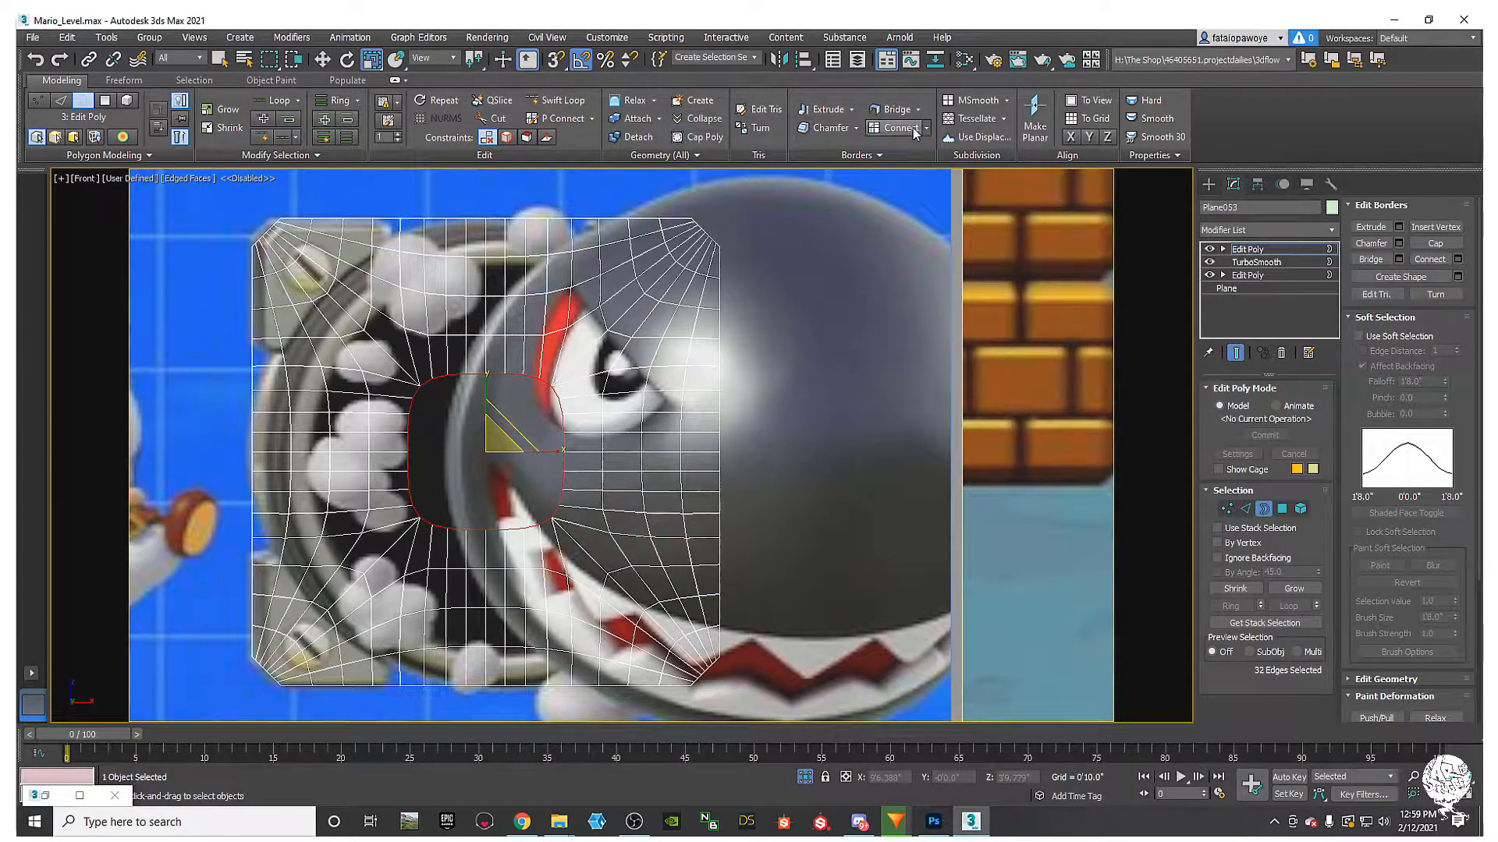
click(1282, 509)
click(499, 449)
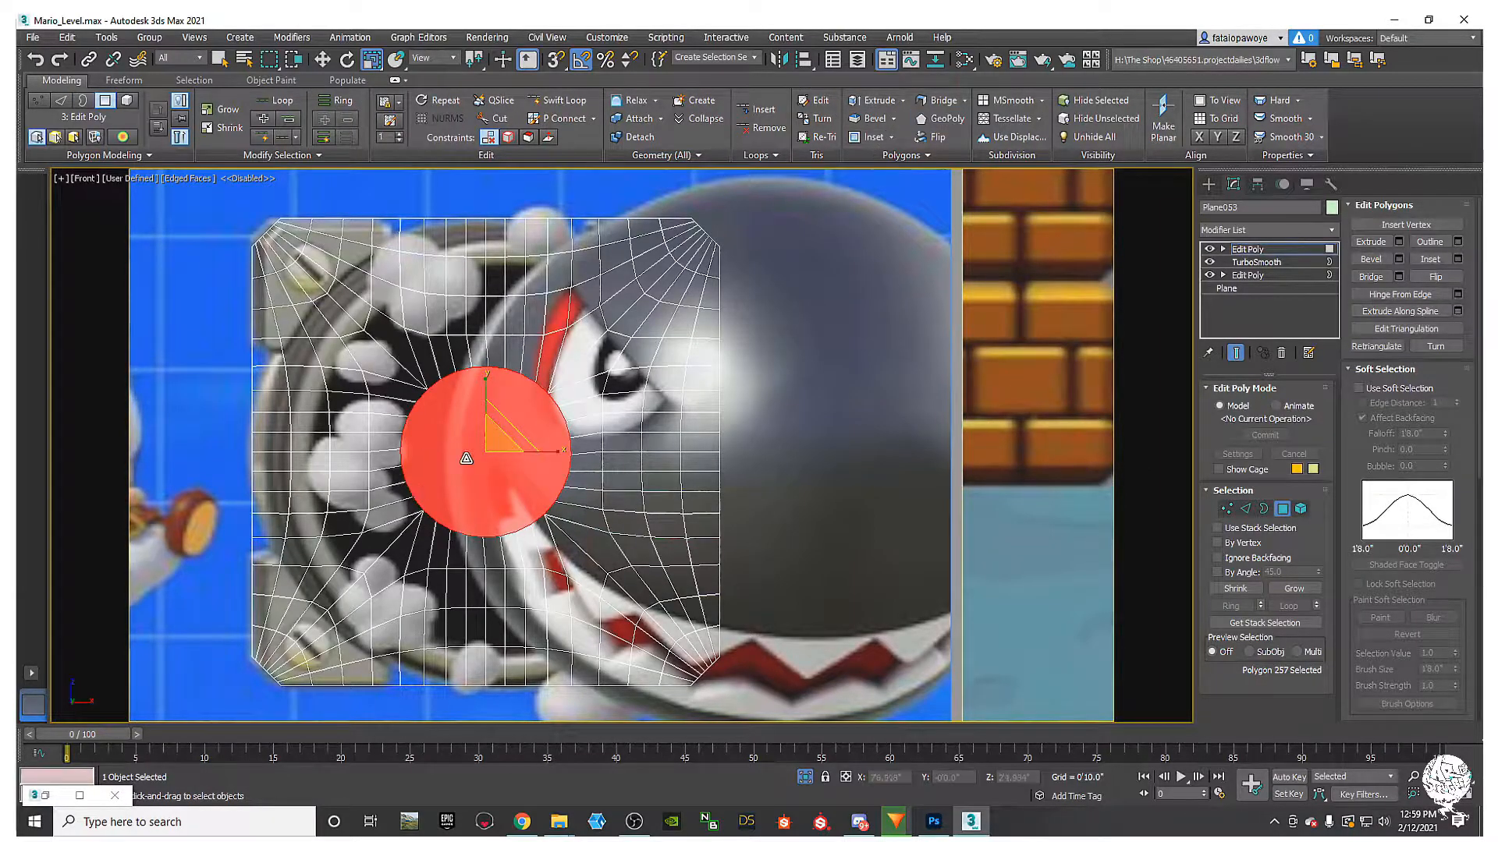
scroll(464, 461, up, 2)
drag(506, 448, 492, 424)
scroll(492, 423, down, 3)
alt+middle_drag(492, 424, 515, 394)
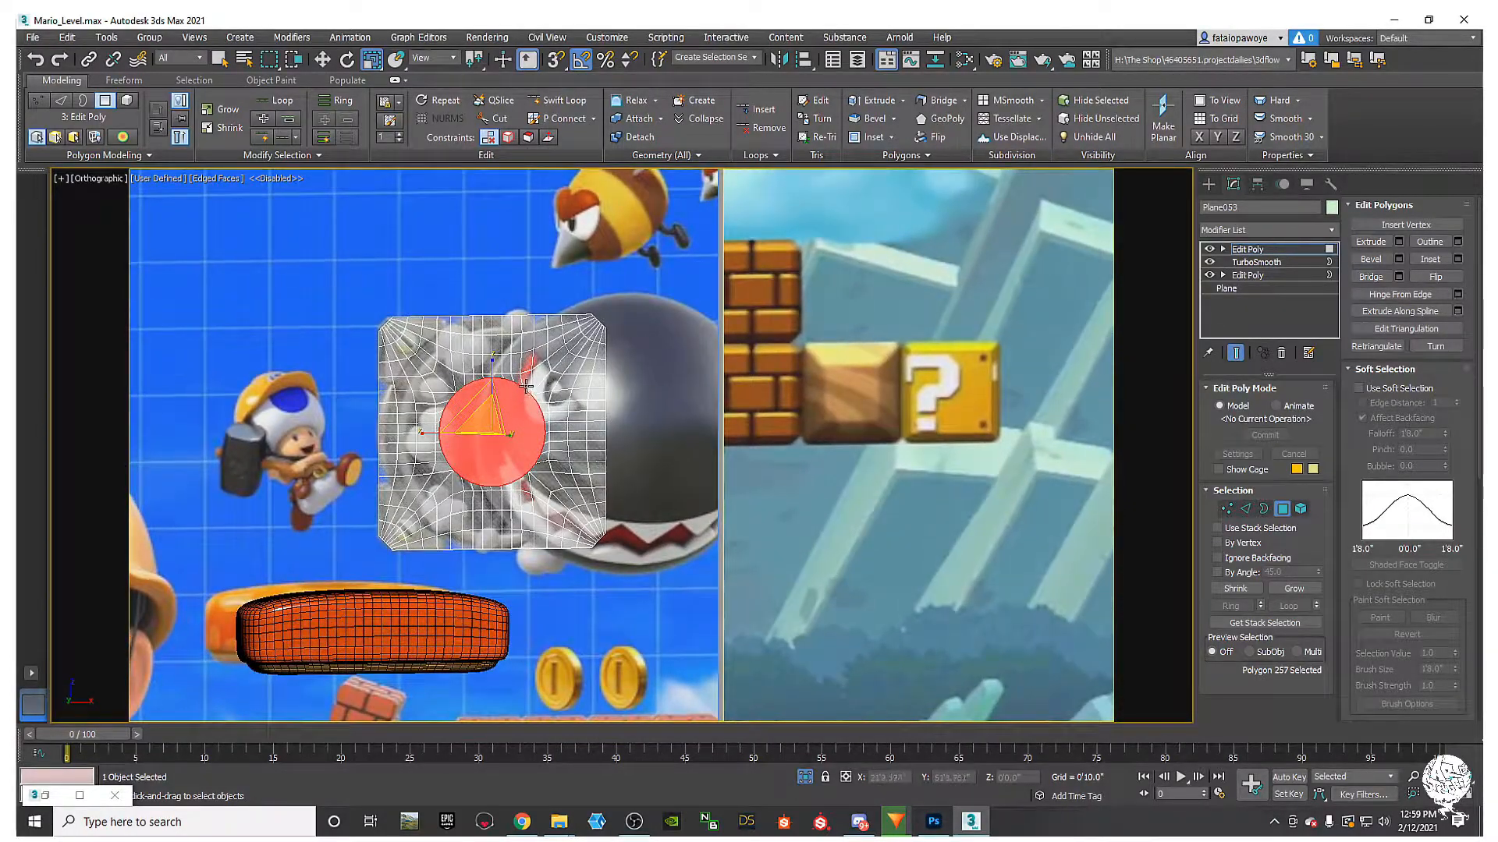
Step: Undo the cap's scaling and GeoPoly reshaping, and remove the Edit Poly modifier above TurboSmooth
key(ctrl+z)
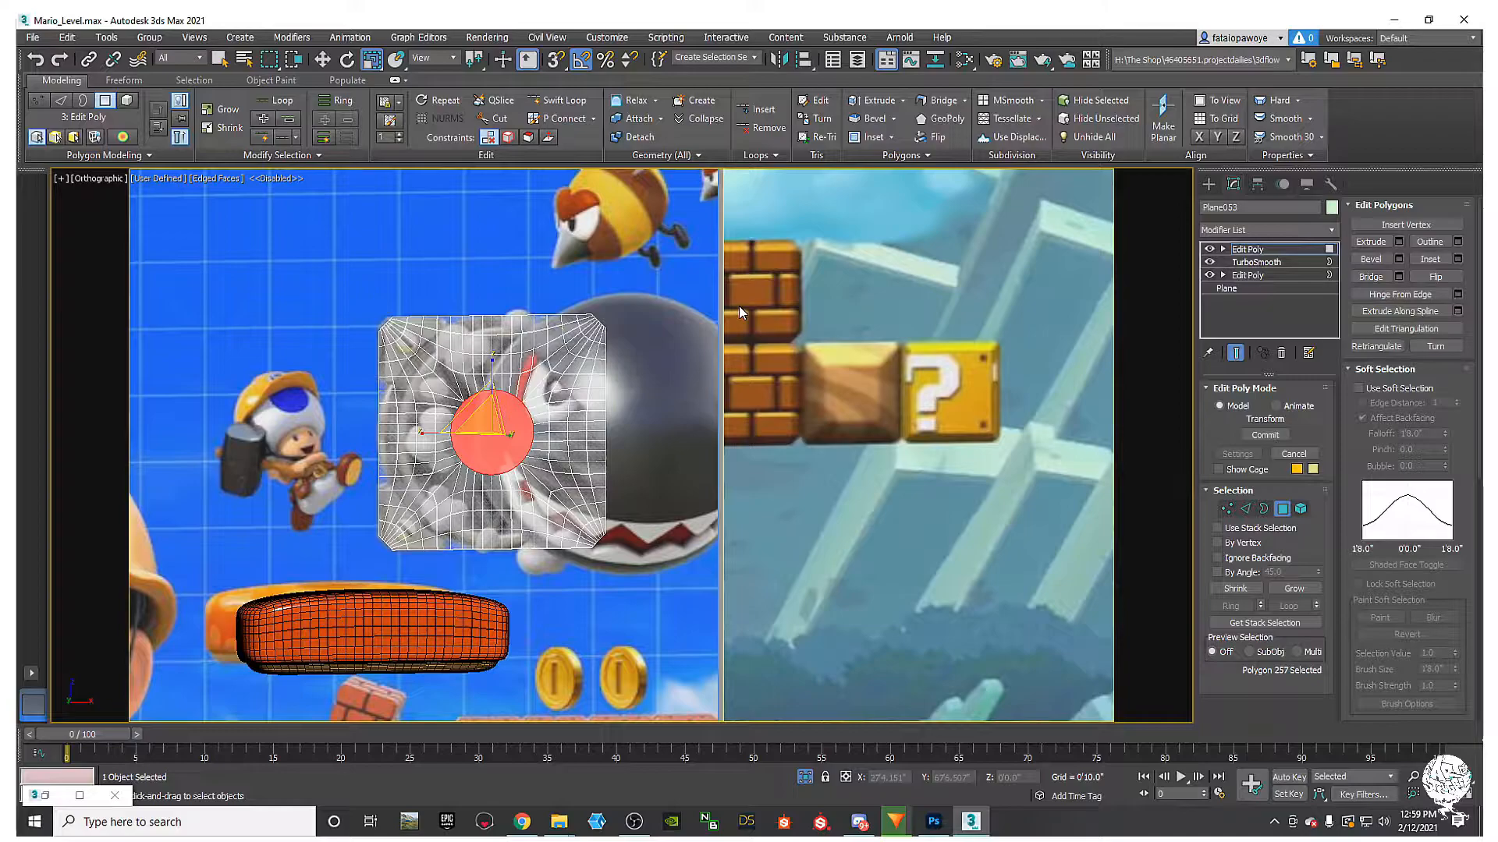
alt+middle_drag(739, 306, 700, 365)
click(1256, 262)
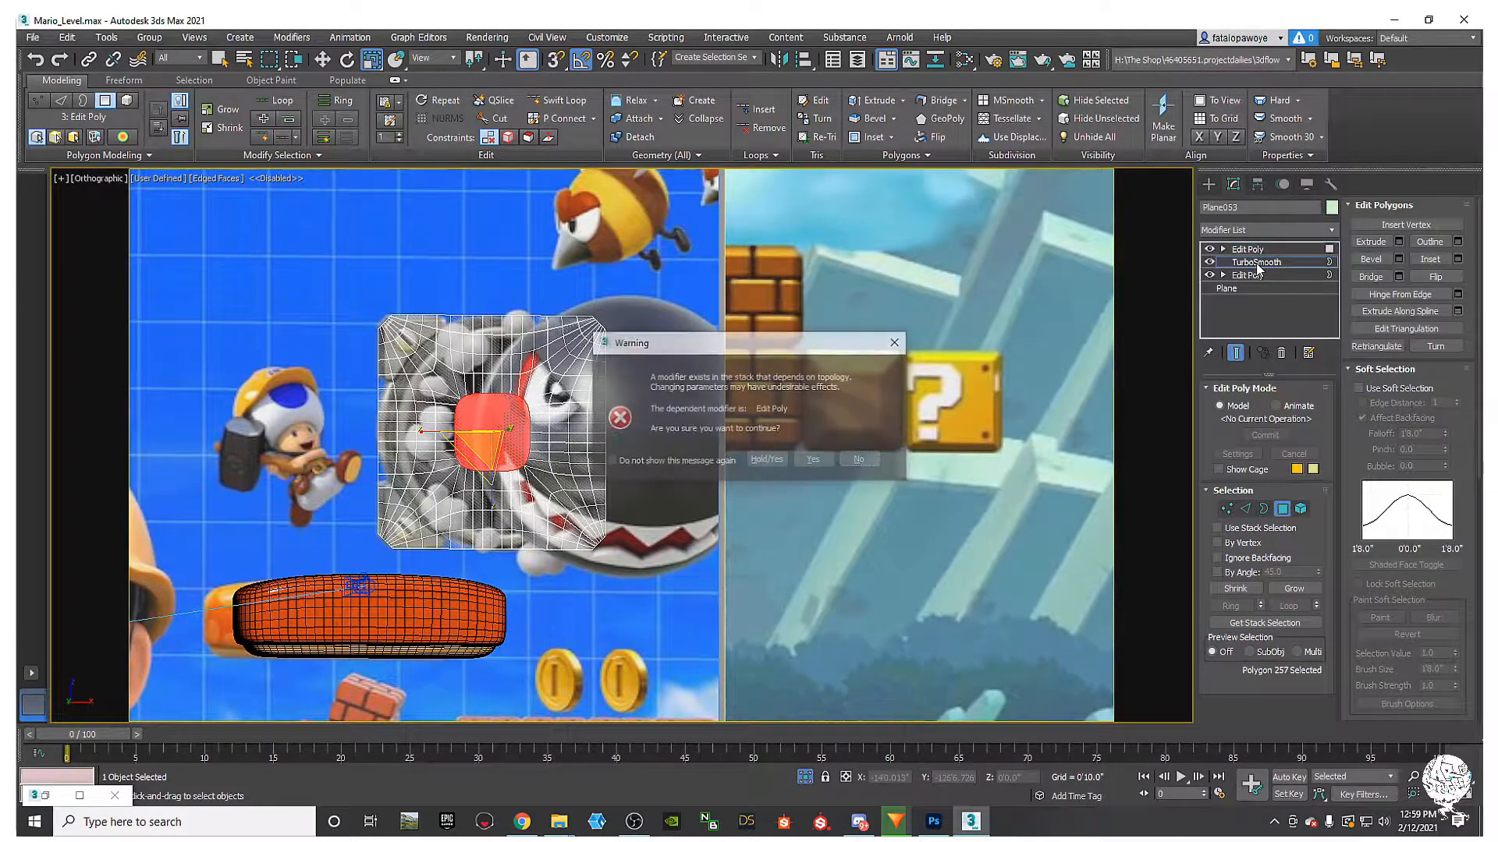
click(896, 342)
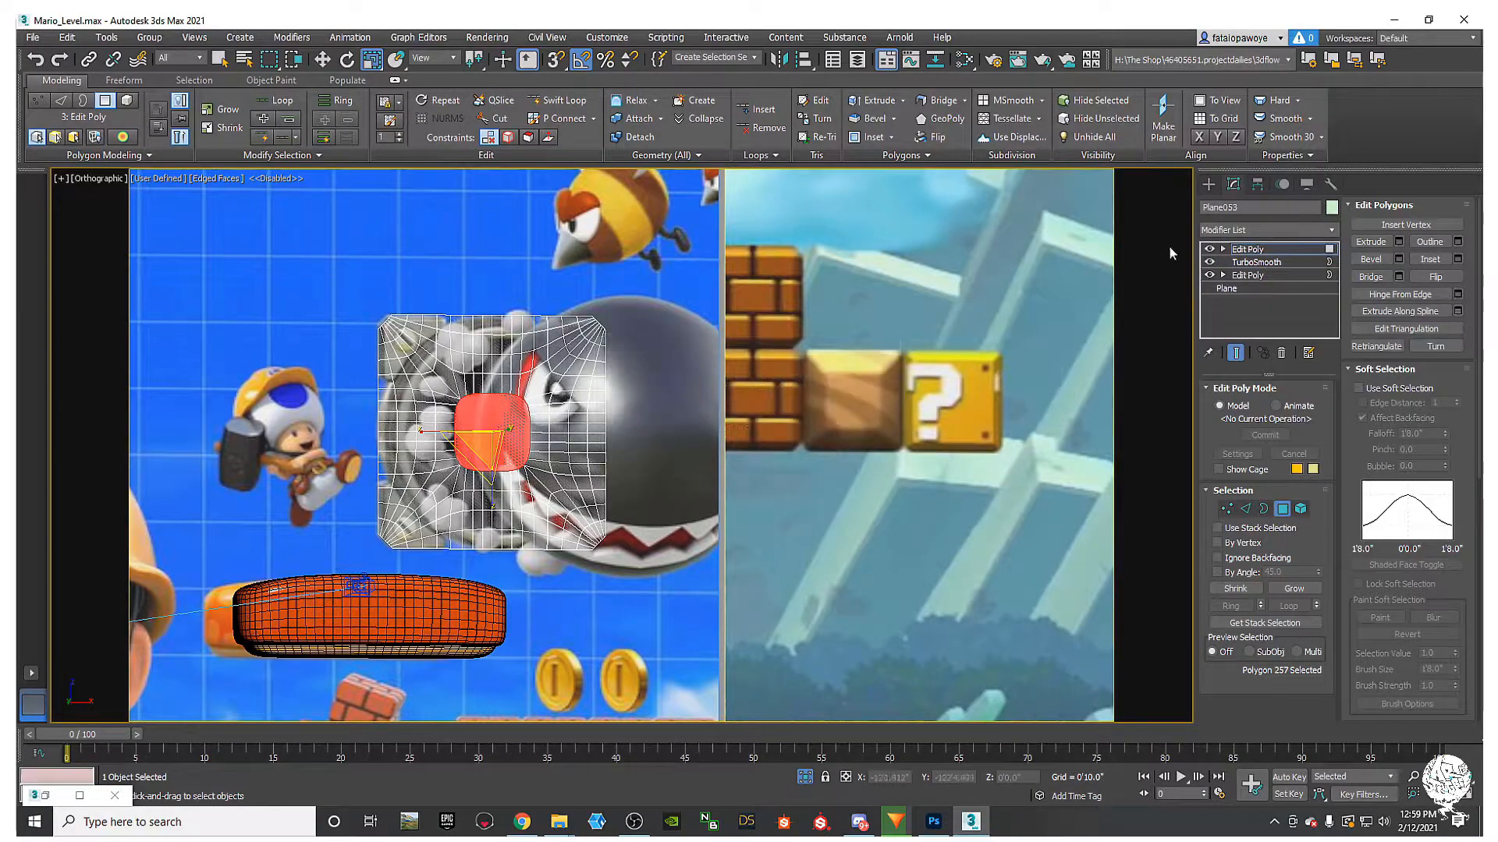
right_click(1266, 248)
click(1283, 295)
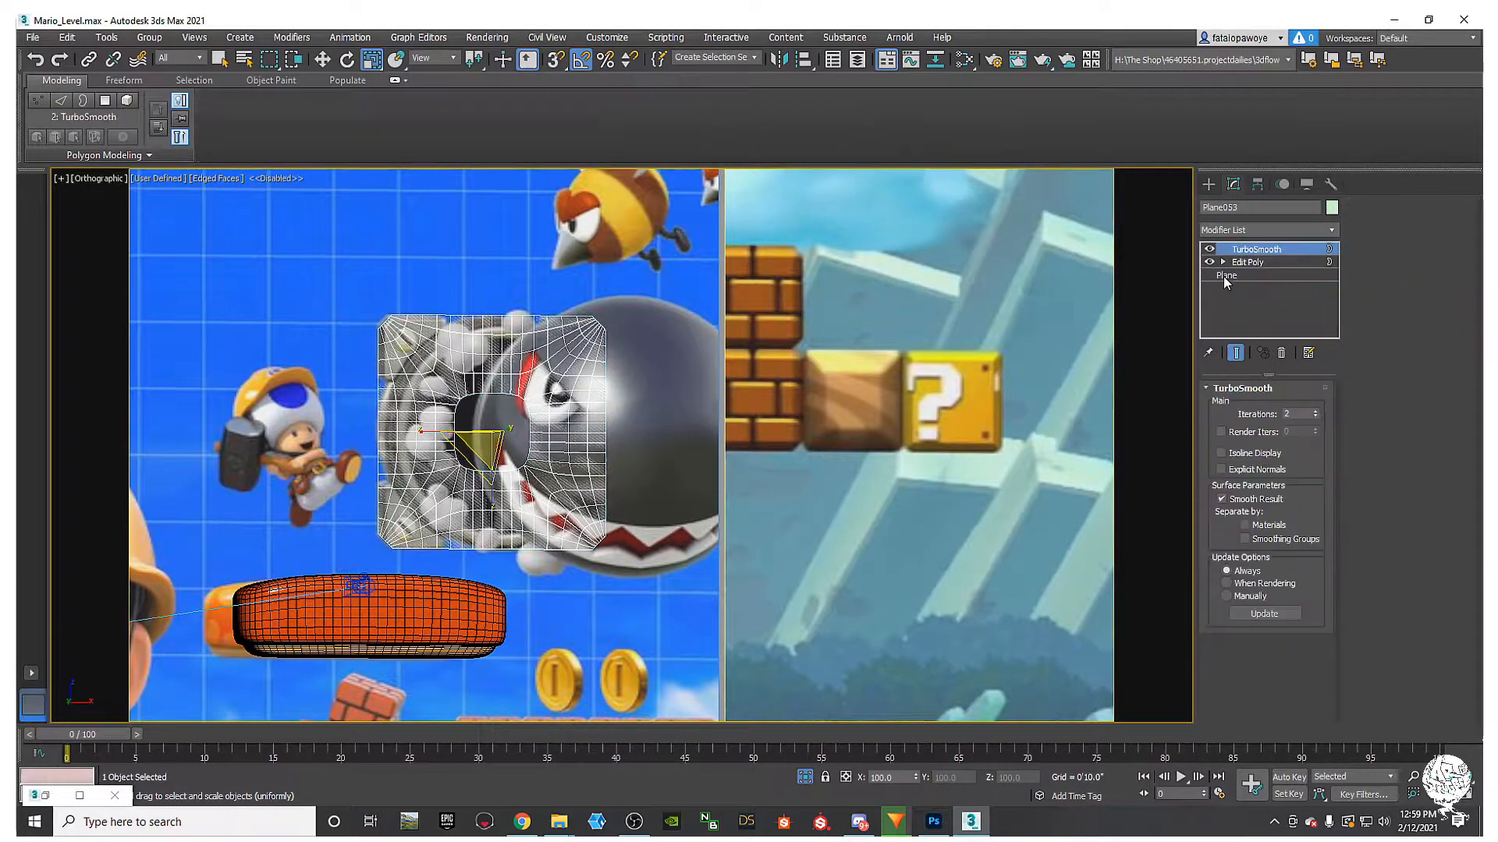
Step: Set TurboSmooth's iterations to 1, then disable that modifier and return to the lower Edit Poly
right_click(1267, 250)
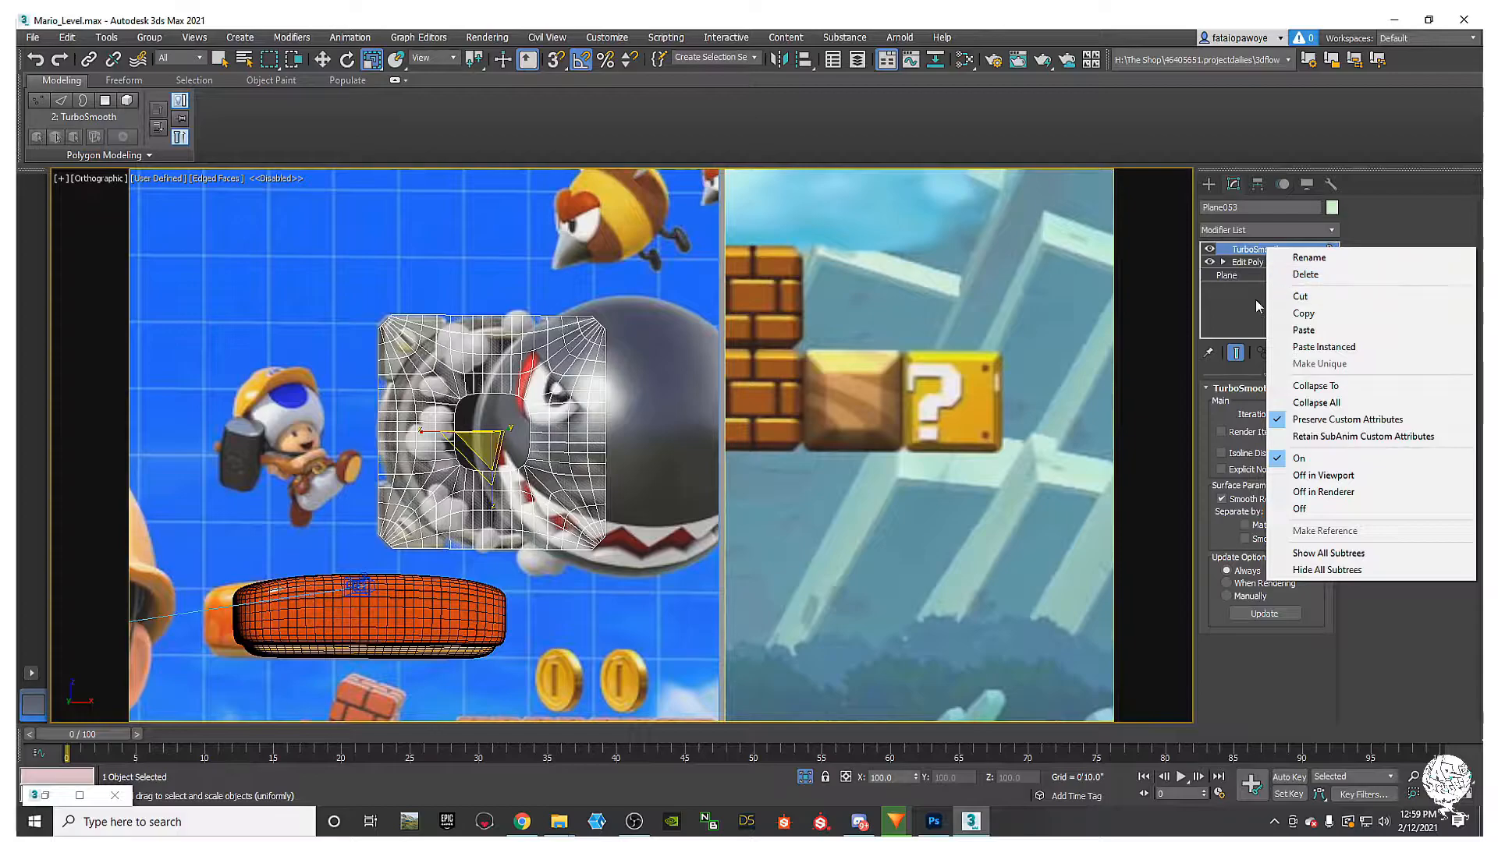
click(1233, 430)
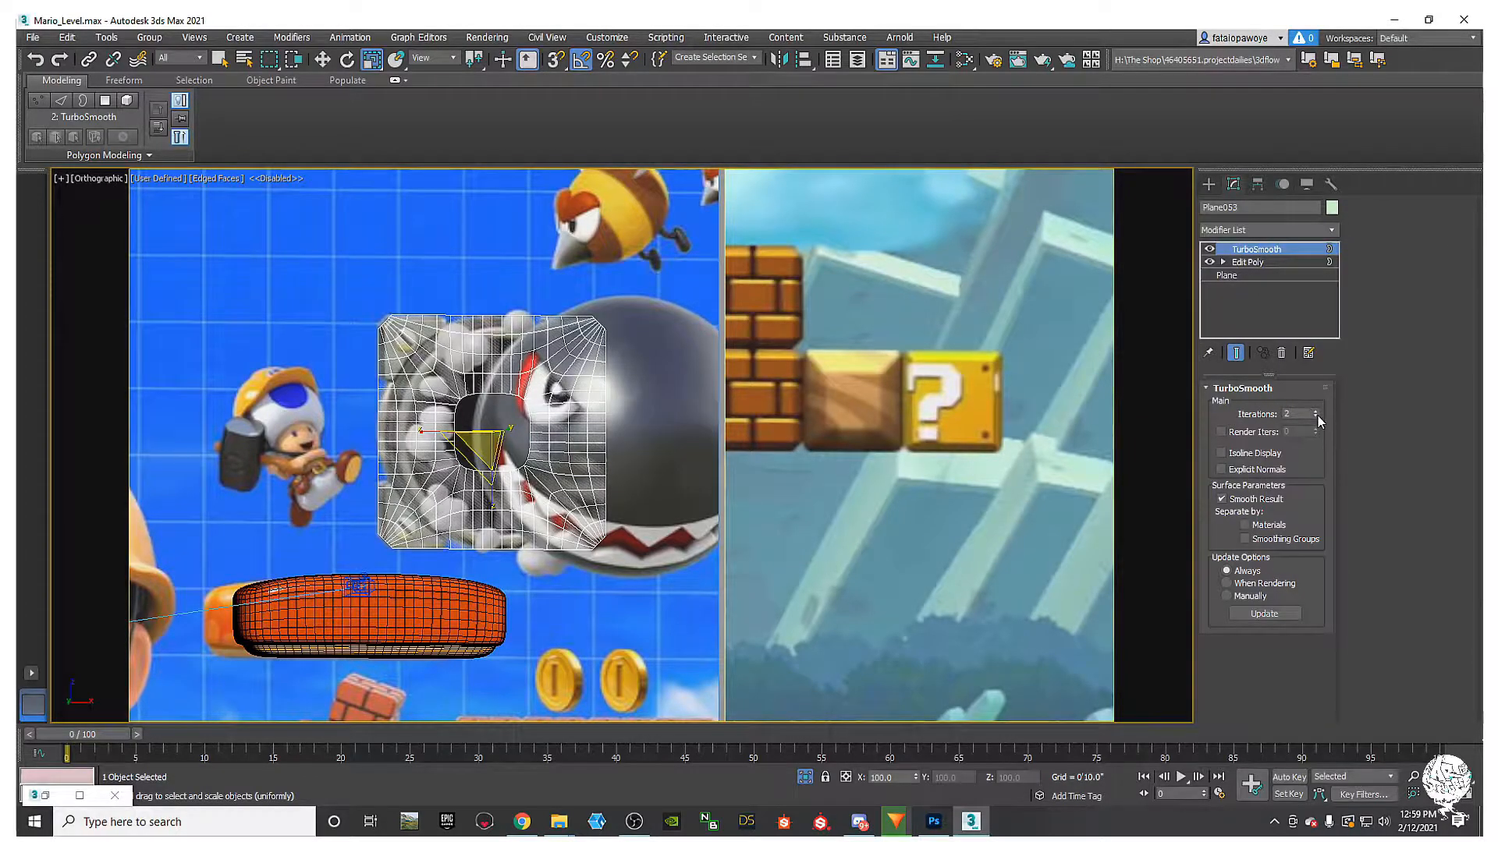
click(1315, 417)
scroll(599, 393, up, 3)
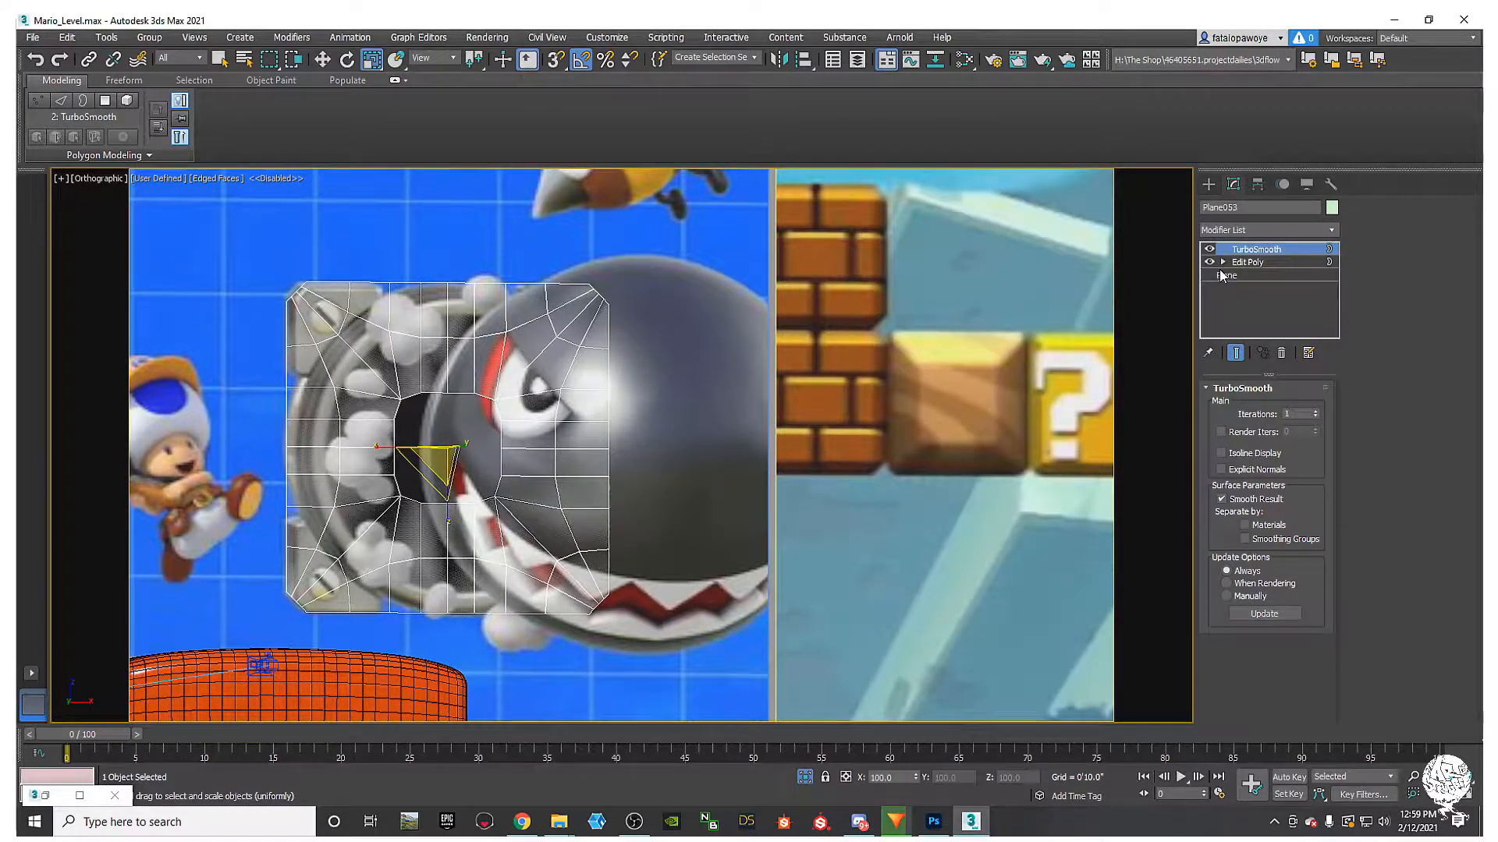
click(1258, 263)
click(1210, 250)
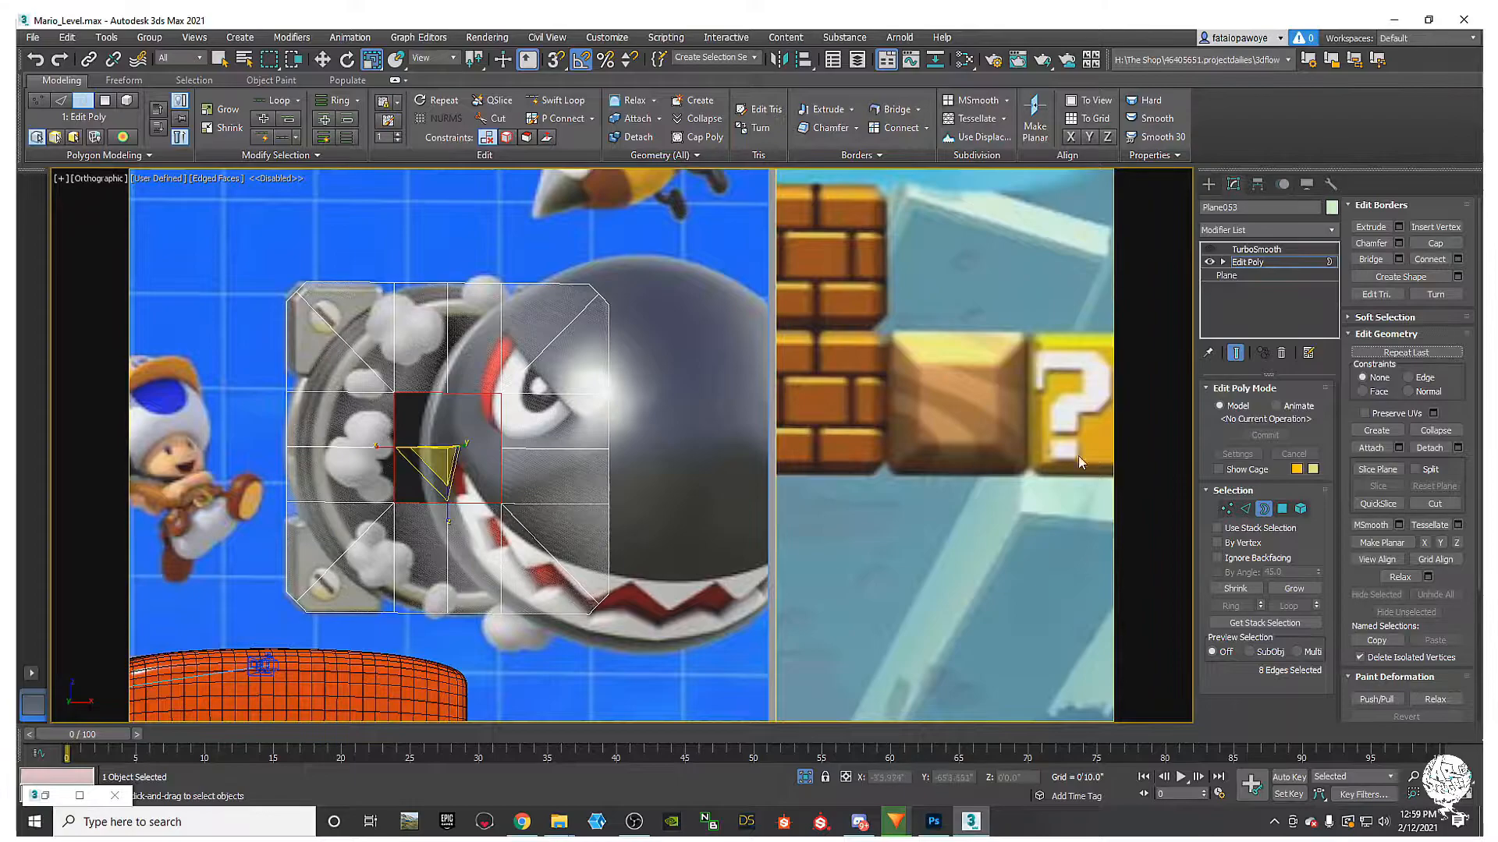
Step: Cap the plane's square central hole and reshape the cap polygon into a regular octagon with GeoPoly
scroll(506, 480, up, 2)
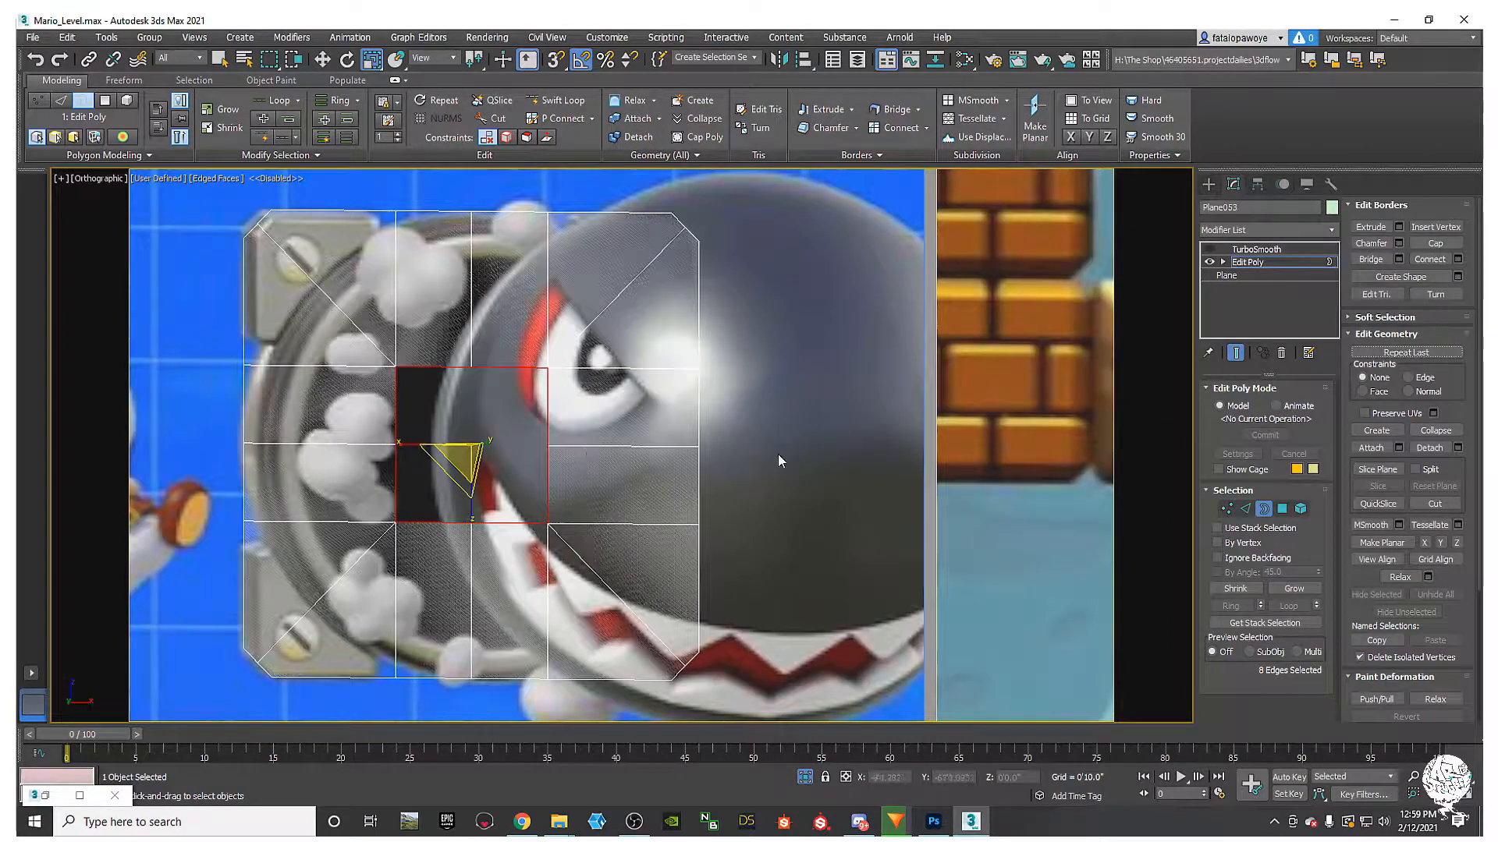
right_click(476, 428)
click(419, 468)
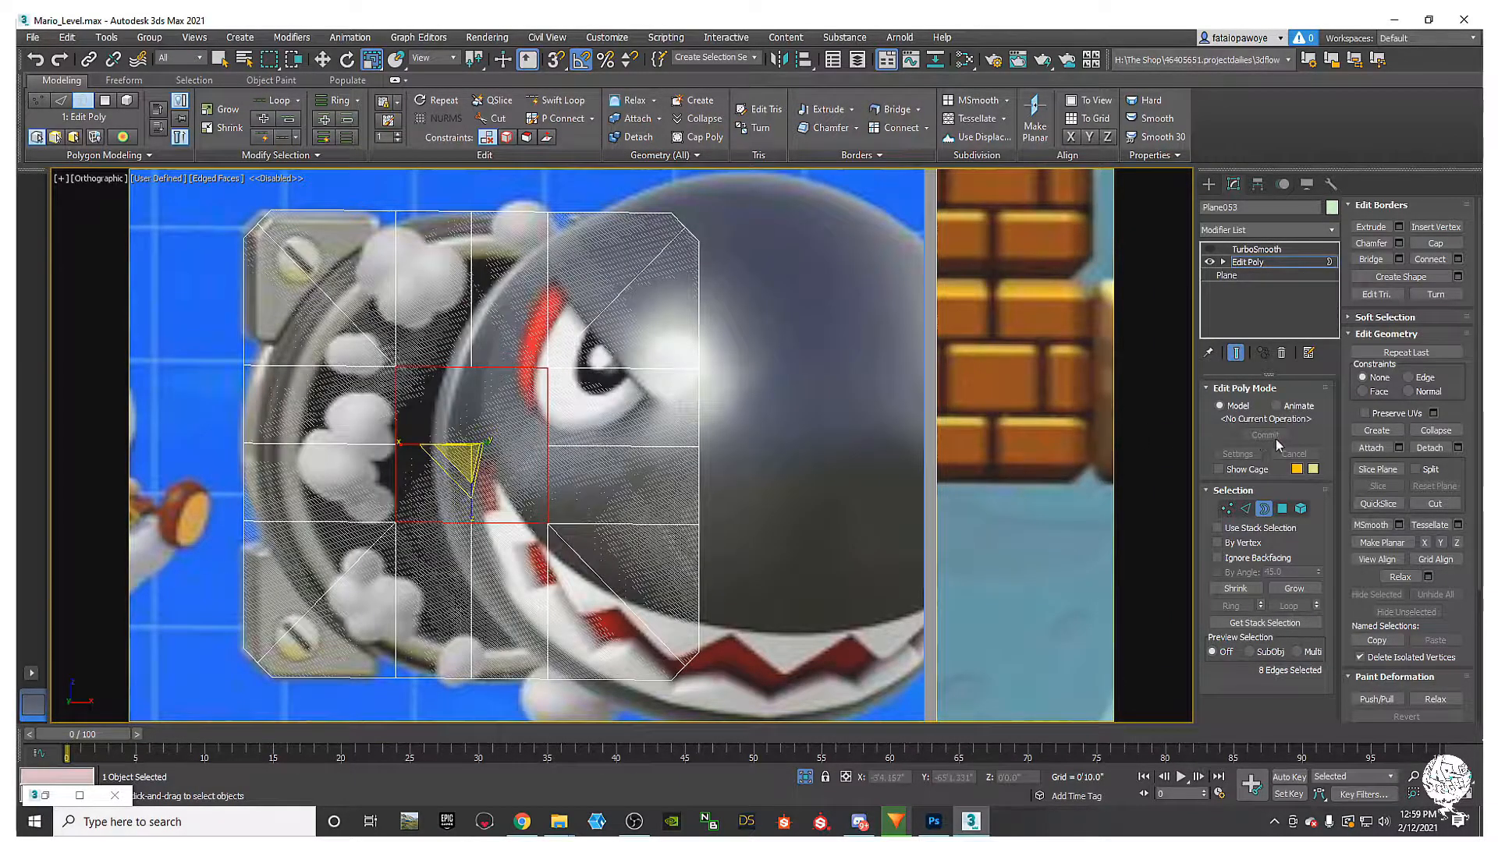
click(1282, 509)
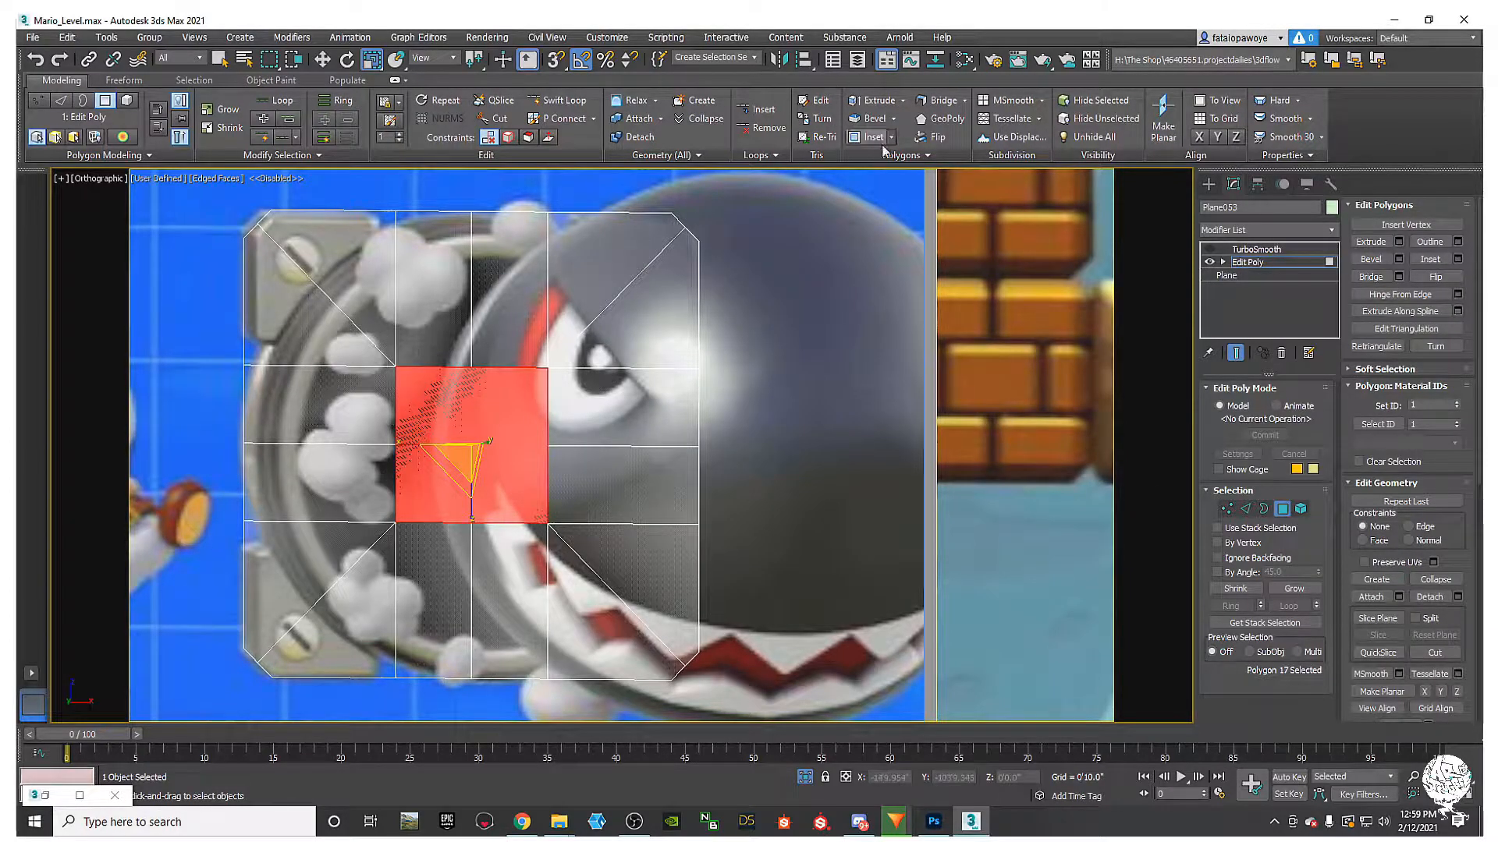
click(941, 118)
Step: Scale the octagonal polygon out until its outermost corners sit just inside the plane's edges
drag(458, 457, 463, 398)
scroll(431, 419, down, 3)
key(f)
key(z)
middle_drag(407, 408, 542, 428)
scroll(541, 428, down, 2)
drag(604, 425, 603, 402)
mouse_move(603, 402)
alt+middle_down()
mouse_move(547, 397)
mouse_move(618, 378)
mouse_move(609, 365)
alt+middle_up()
scroll(609, 365, up, 4)
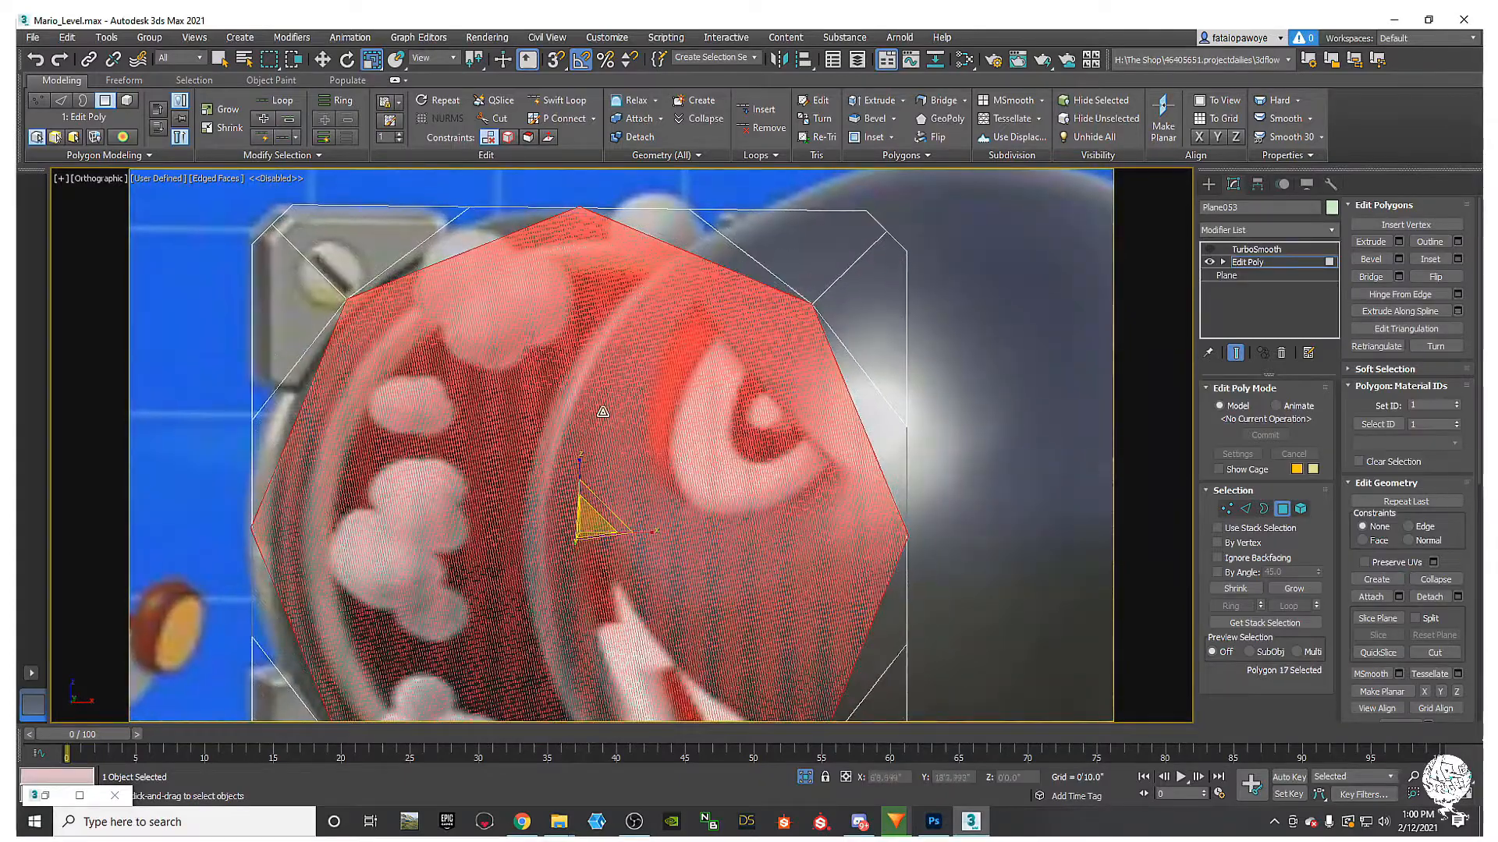
drag(585, 530, 590, 525)
middle_drag(681, 422, 652, 377)
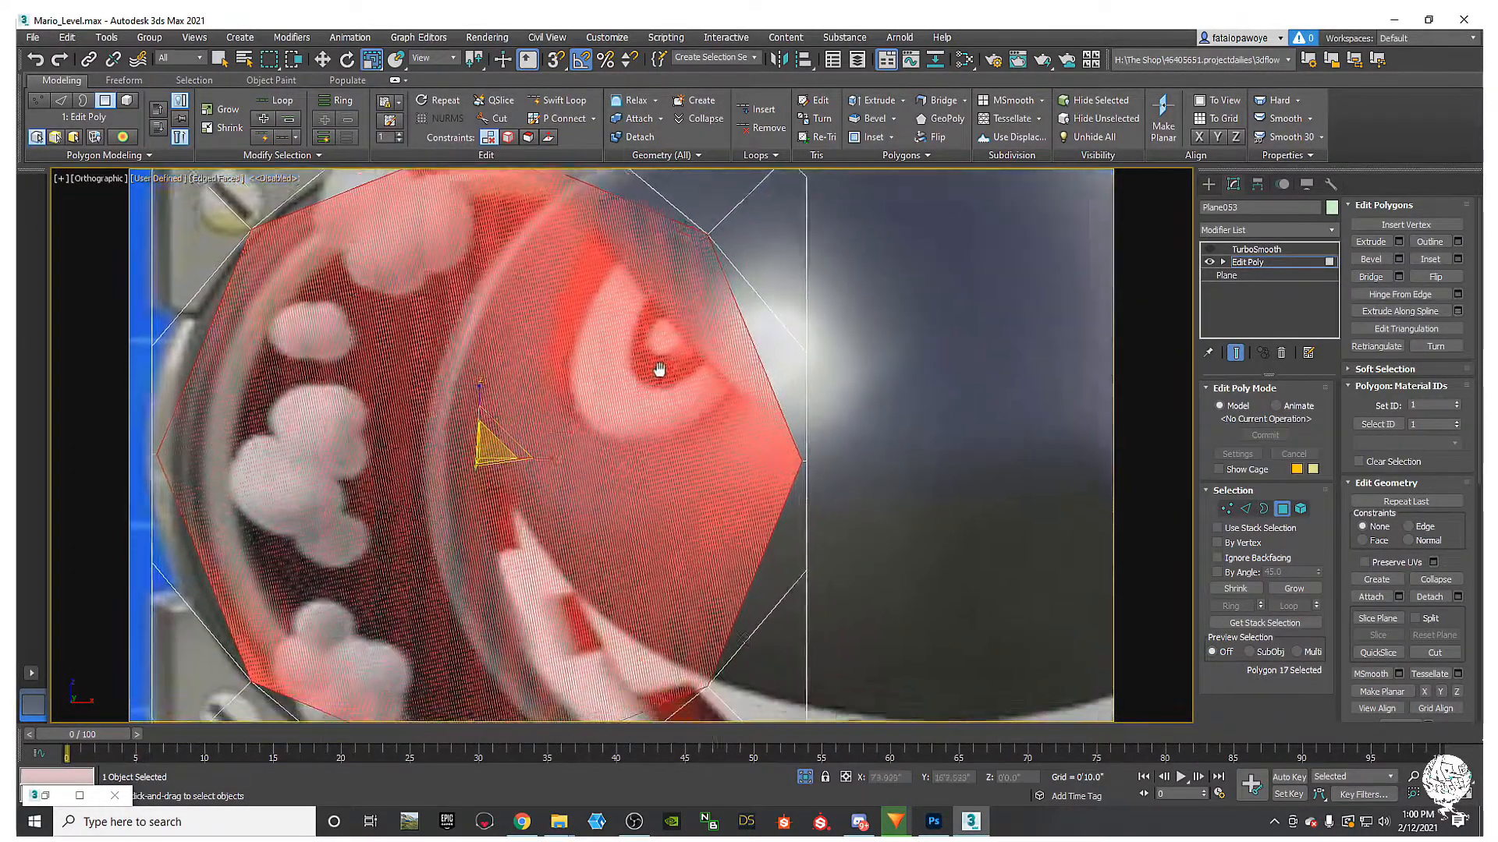
scroll(652, 383, down, 6)
scroll(650, 439, up, 8)
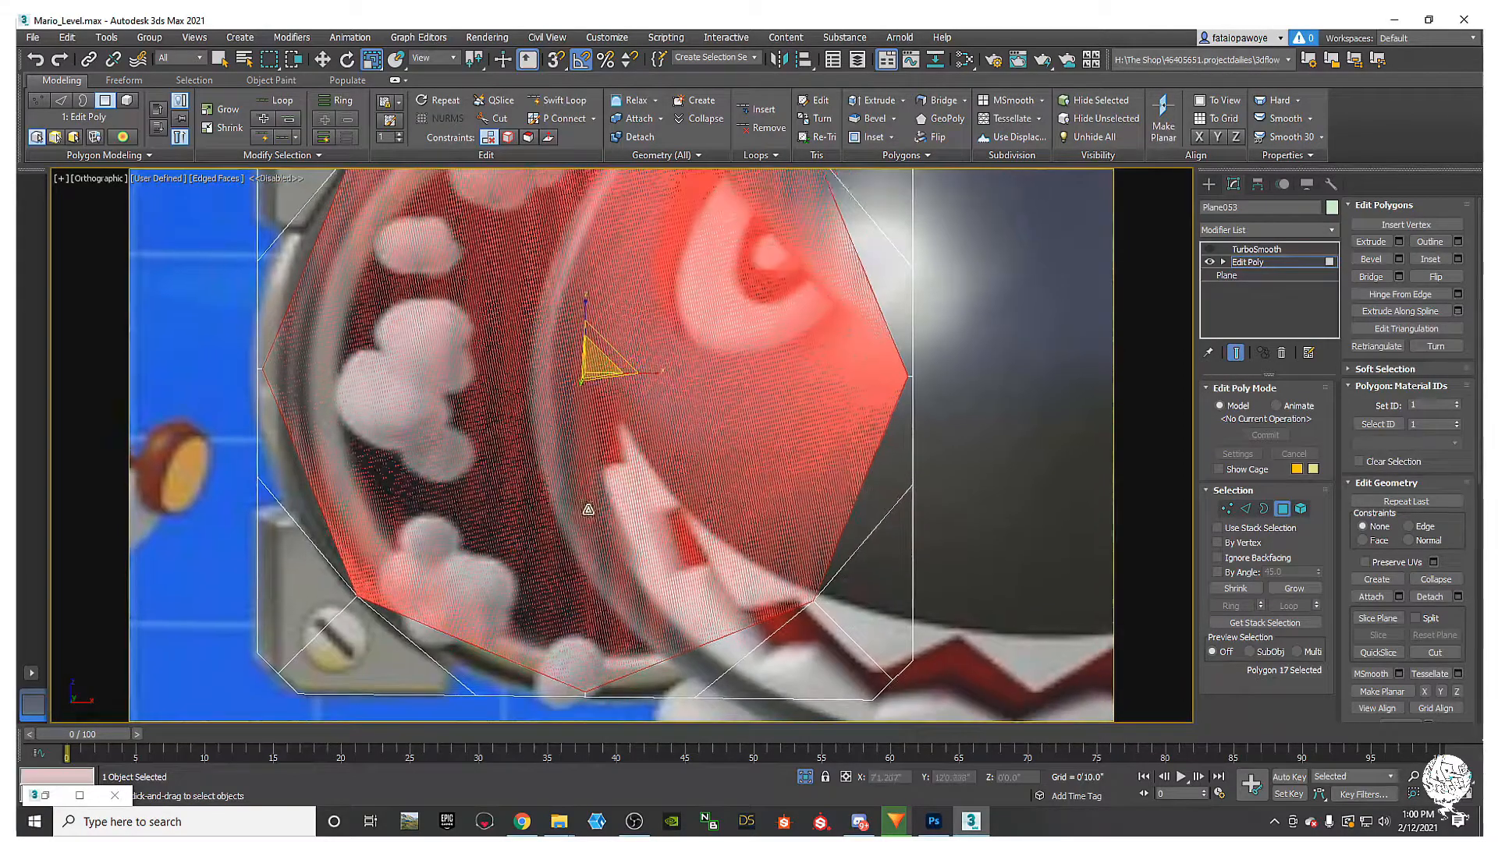
Step: Fine-tune the octagon's scale in the Front view against the plane's edges and the cannon rim in the reference
middle_drag(609, 354, 602, 384)
key(f)
key(z)
middle_drag(519, 435, 498, 336)
scroll(494, 445, up, 3)
scroll(498, 325, down, 2)
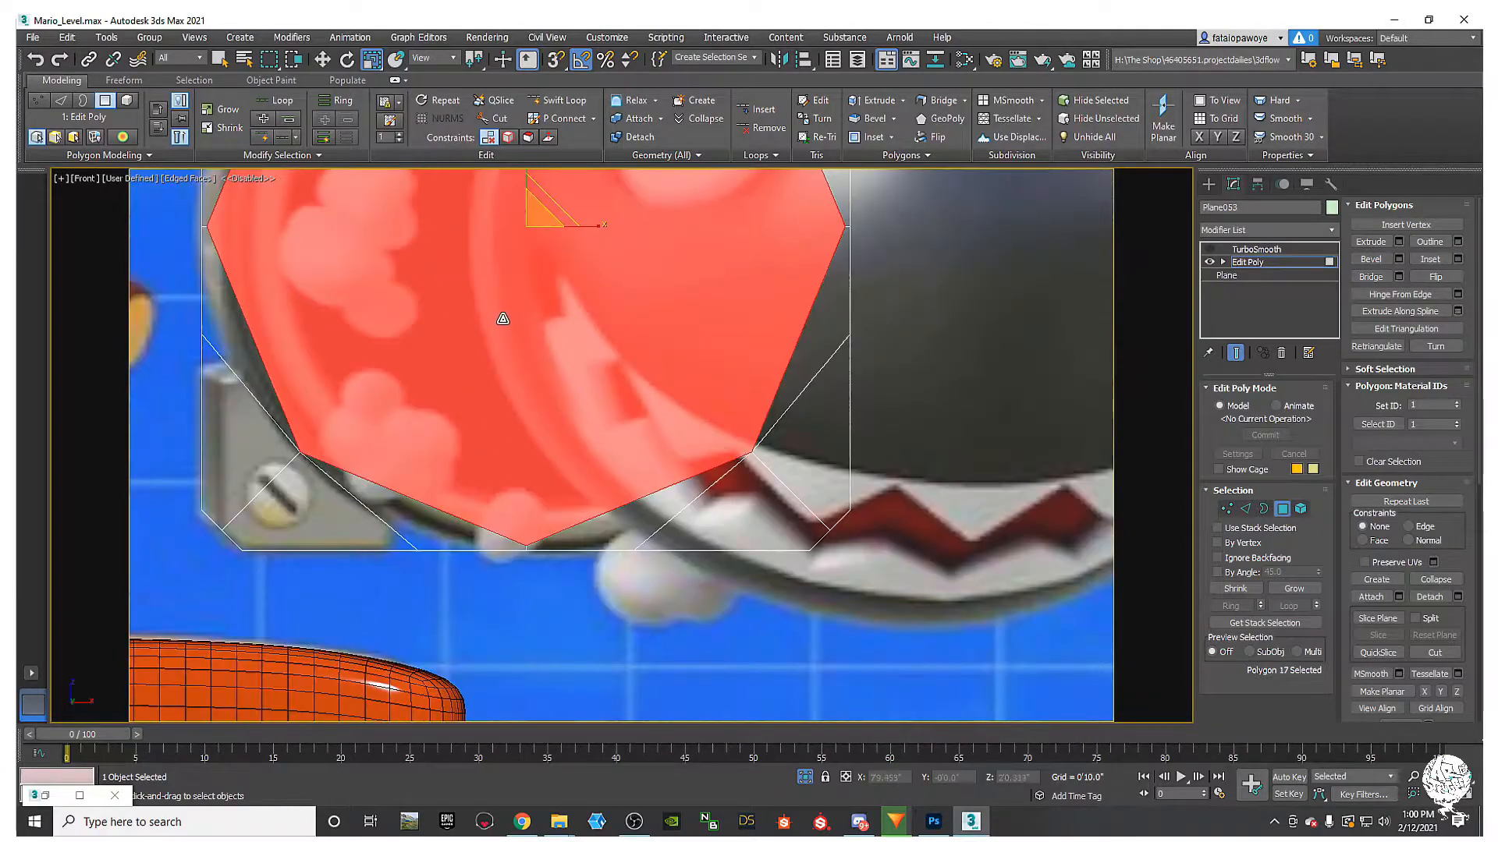
scroll(515, 308, up, 2)
drag(531, 234, 535, 234)
scroll(511, 241, down, 3)
middle_drag(474, 294, 549, 431)
scroll(491, 455, up, 1)
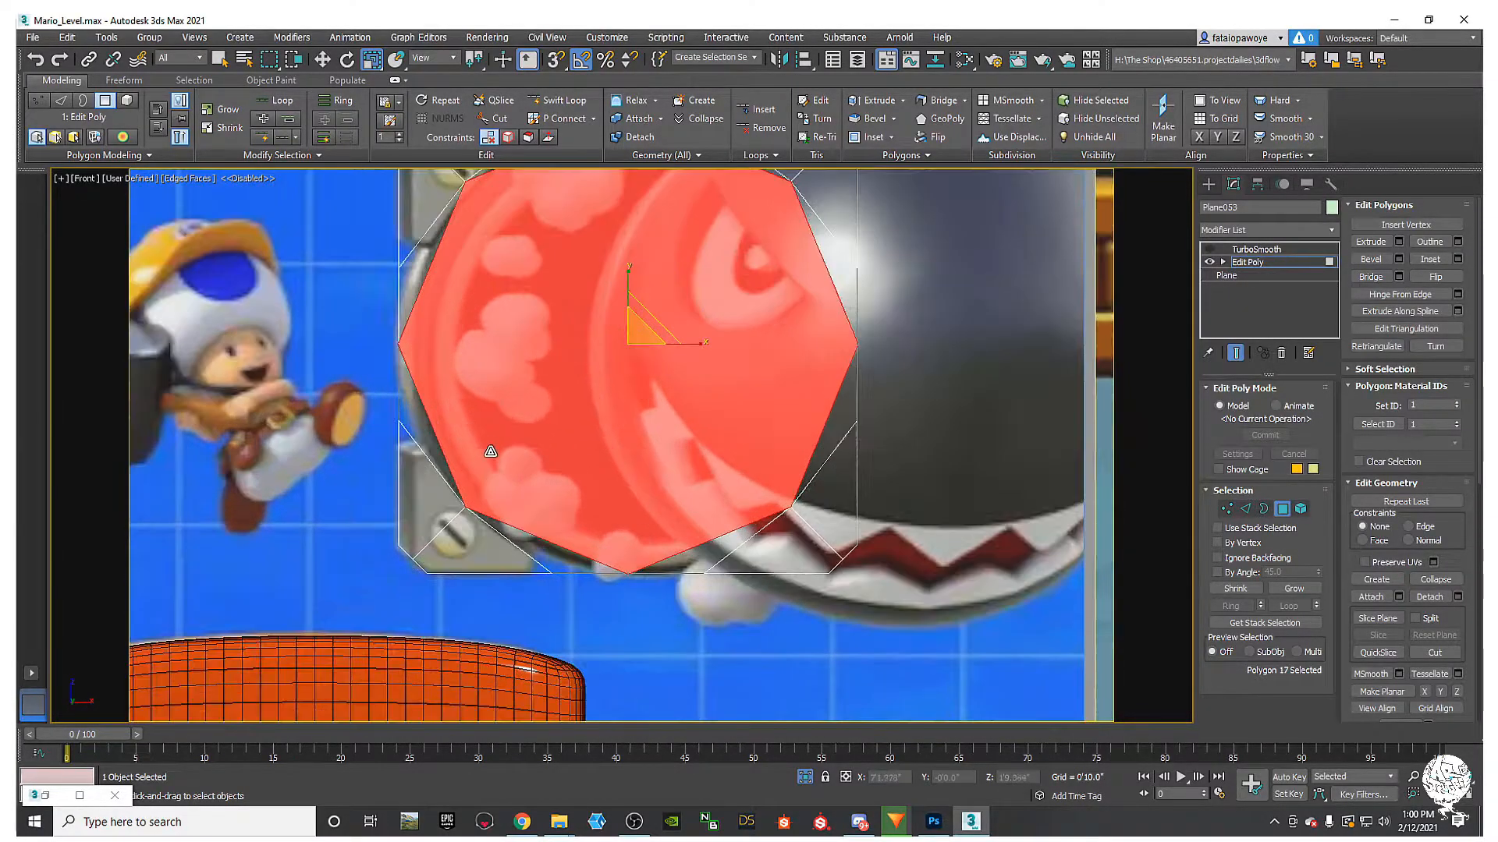
Step: Connect the octagon's topmost and bottommost vertices with a vertical edge that splits it in half
scroll(491, 455, up, 3)
key(1)
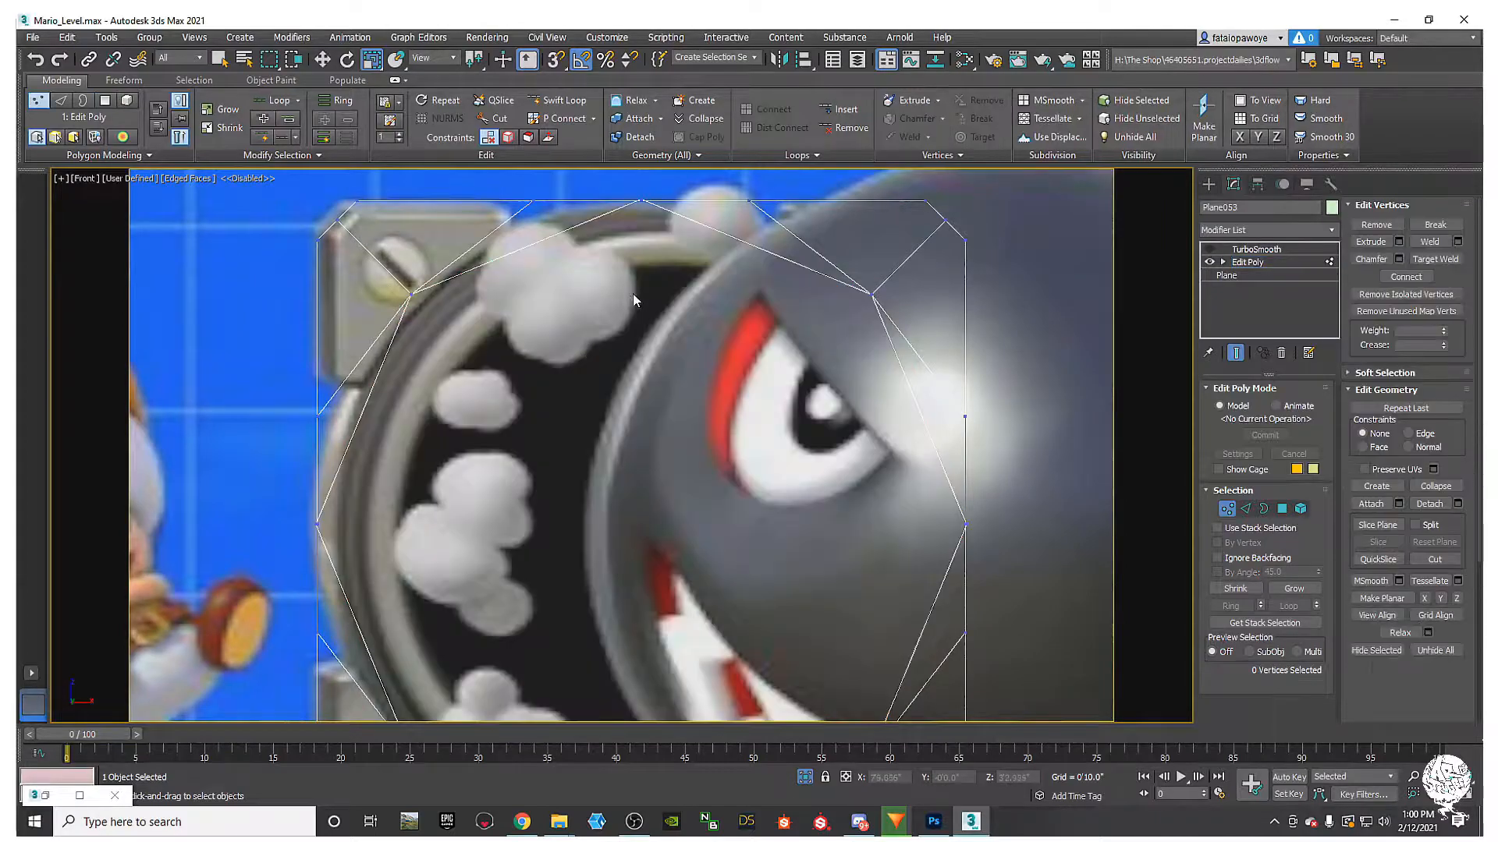
scroll(642, 202, up, 4)
scroll(648, 302, down, 2)
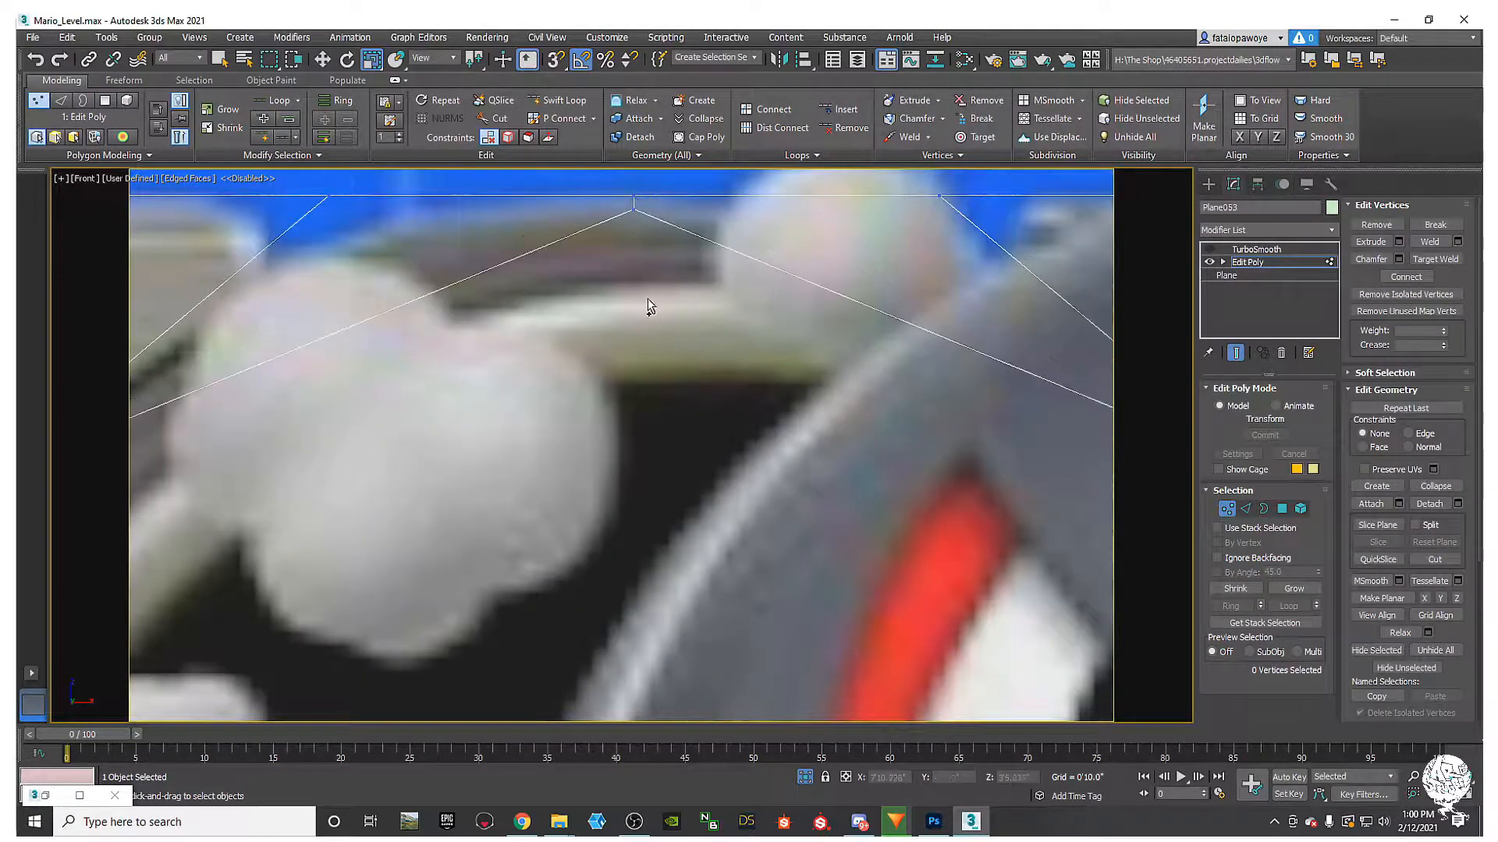
scroll(634, 336, down, 5)
scroll(607, 559, up, 3)
scroll(604, 465, down, 4)
scroll(613, 538, up, 6)
click(616, 558)
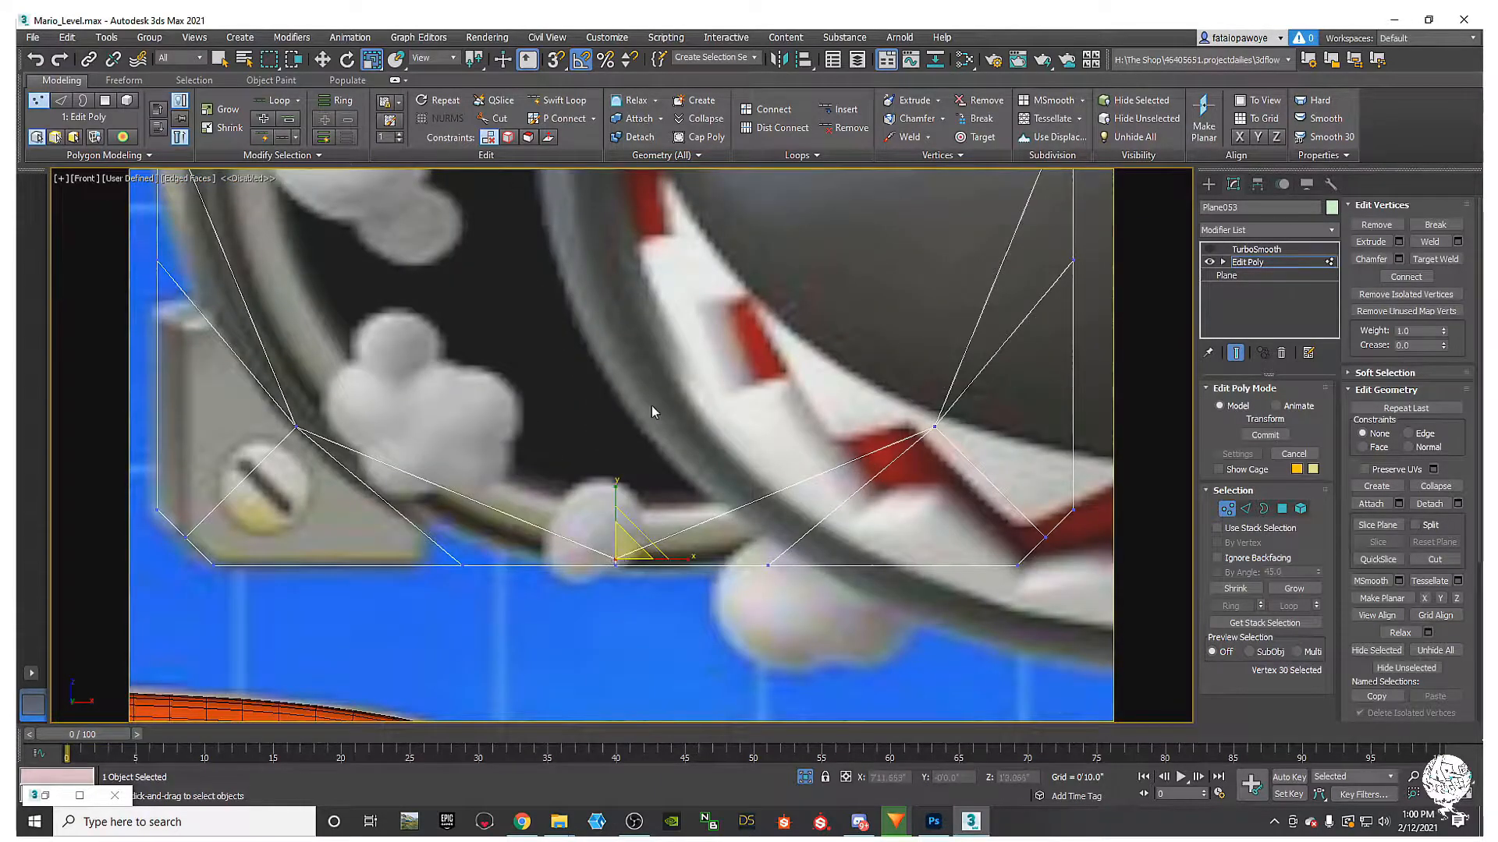
scroll(652, 406, down, 5)
ctrl+click(626, 269)
click(626, 269)
scroll(626, 269, up, 6)
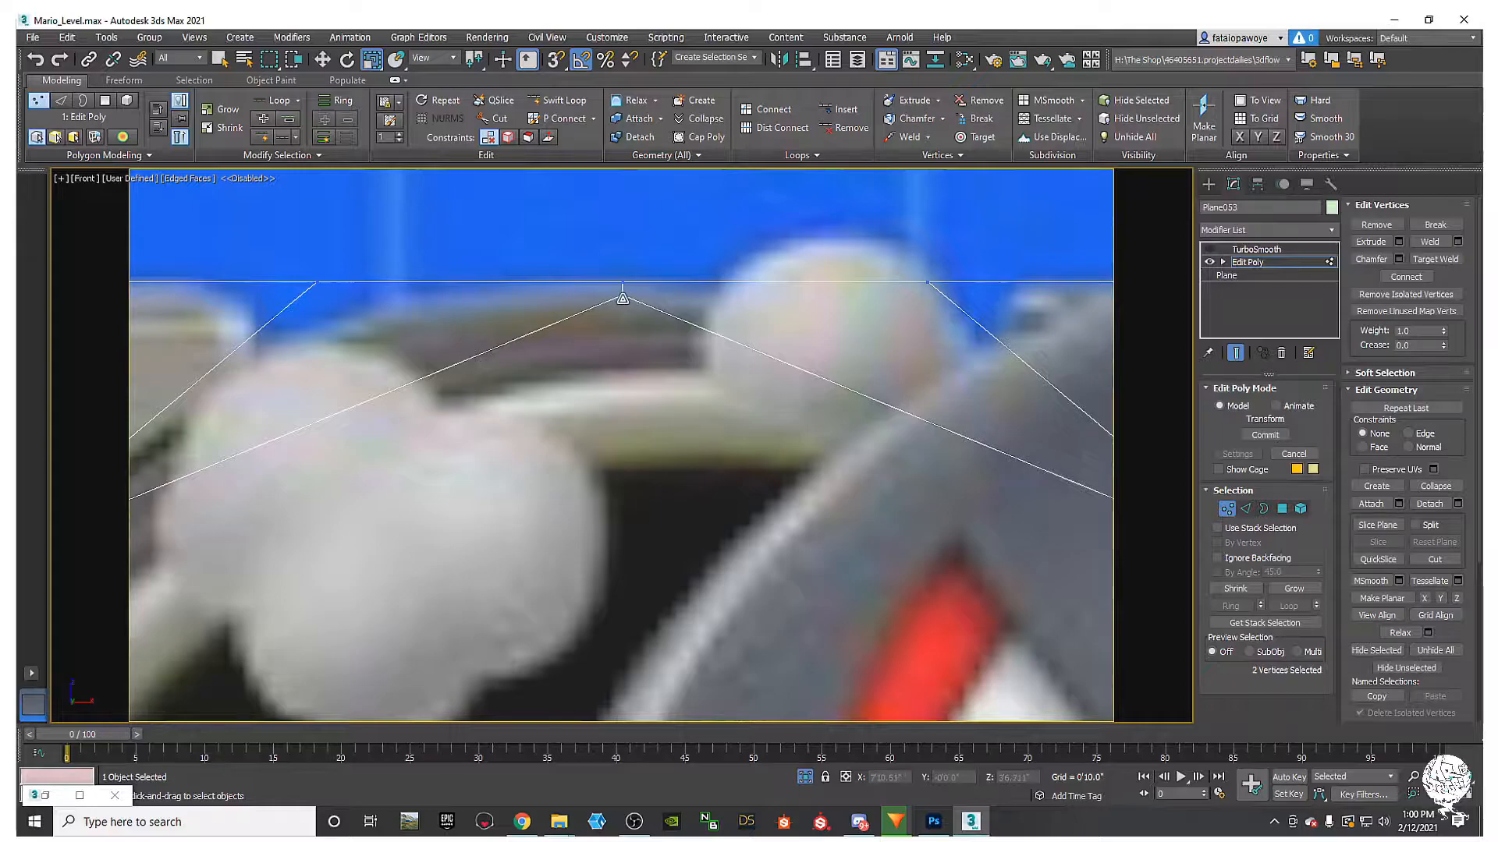
scroll(623, 298, down, 7)
middle_drag(646, 475, 637, 388)
right_click(628, 418)
click(573, 471)
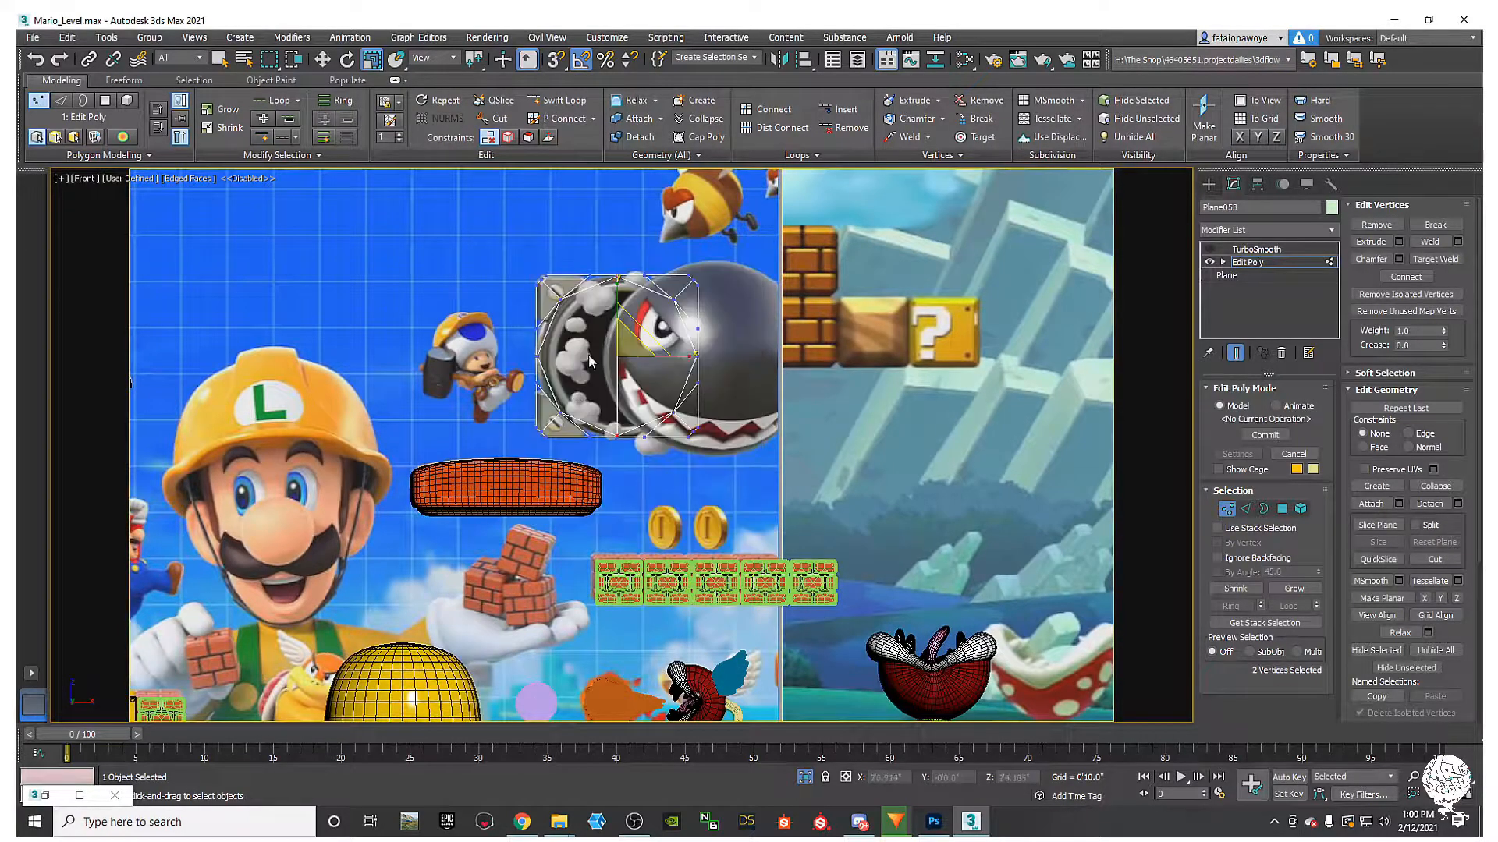
Step: Select all polygons on the right half of the plane and delete them
scroll(586, 371, up, 3)
click(1281, 512)
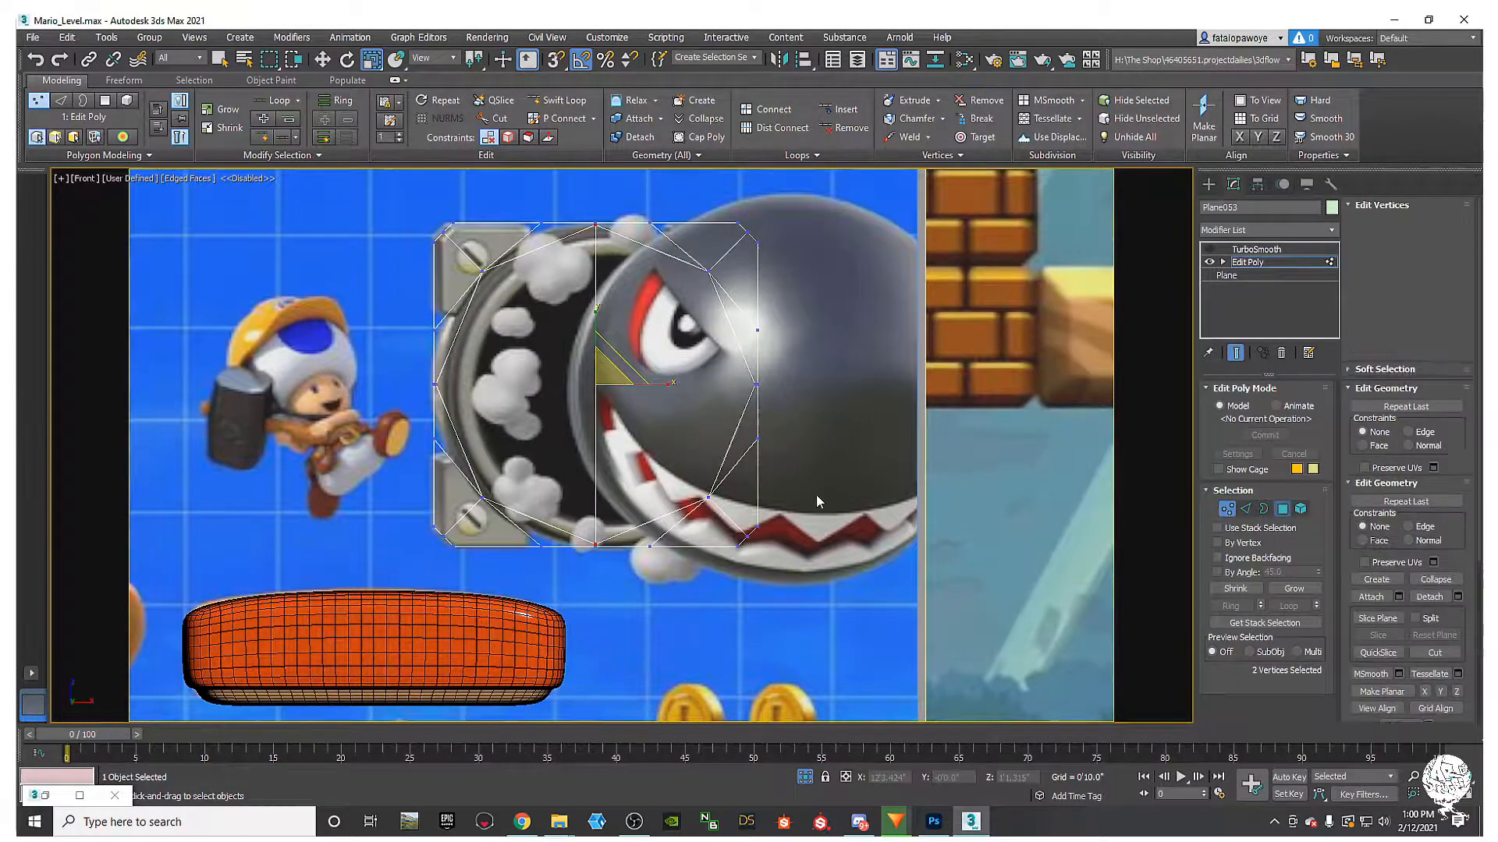
drag(841, 521, 625, 176)
mouse_move(670, 289)
middle_down()
mouse_move(659, 343)
mouse_move(592, 335)
mouse_move(677, 312)
mouse_move(653, 279)
mouse_move(662, 268)
middle_up()
key(Delete)
Step: Examine how the remaining left half's edges line up with the reference cannon's rim and screwed corner plates
scroll(561, 326, up, 3)
middle_drag(551, 422, 508, 407)
mouse_move(570, 489)
middle_down()
mouse_move(535, 404)
mouse_move(558, 430)
mouse_move(552, 415)
middle_up()
middle_drag(493, 567, 519, 543)
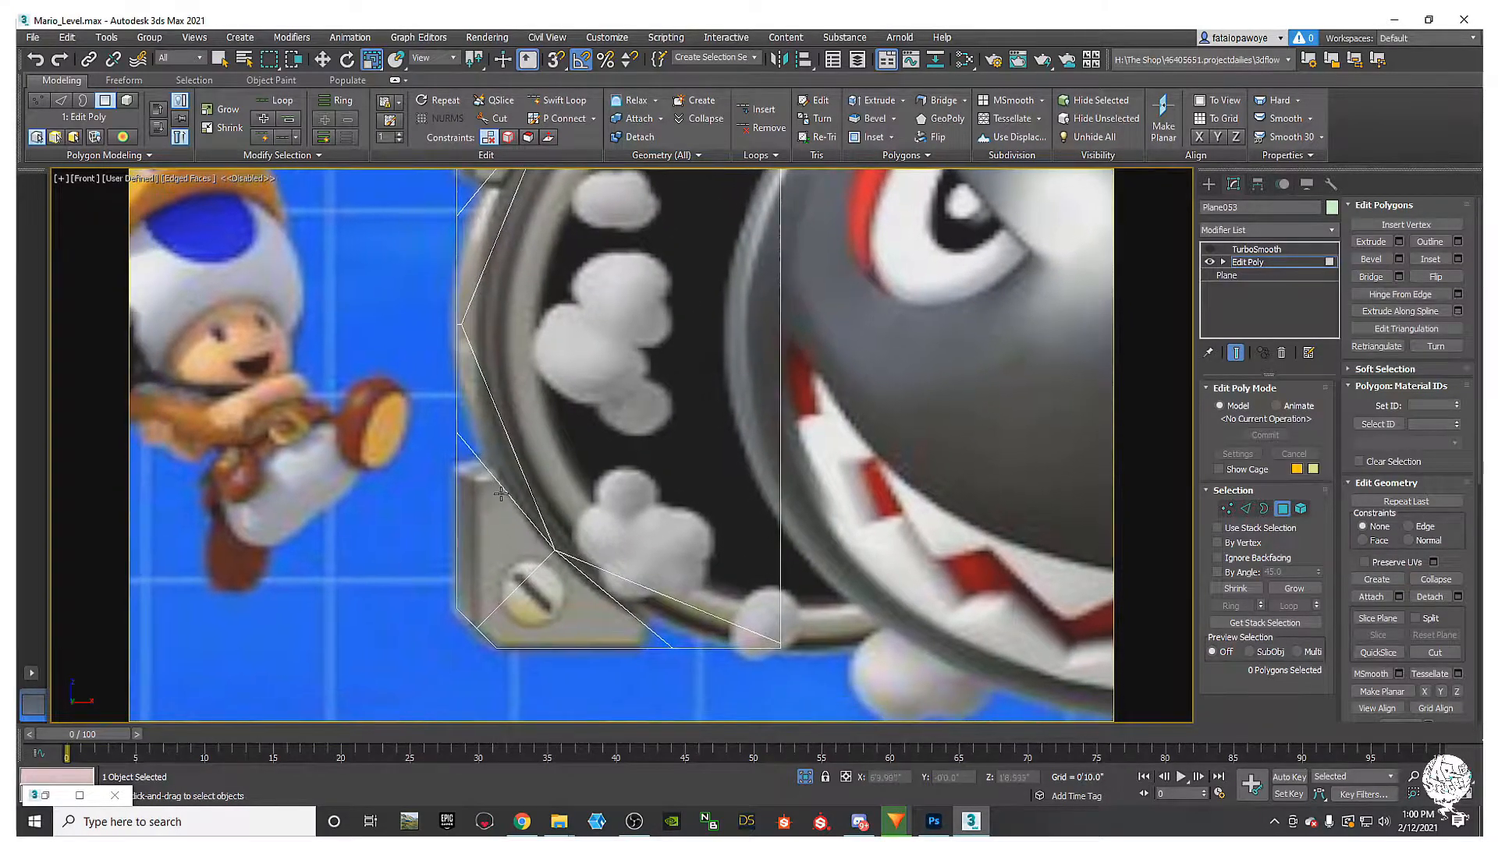
middle_drag(472, 442, 470, 462)
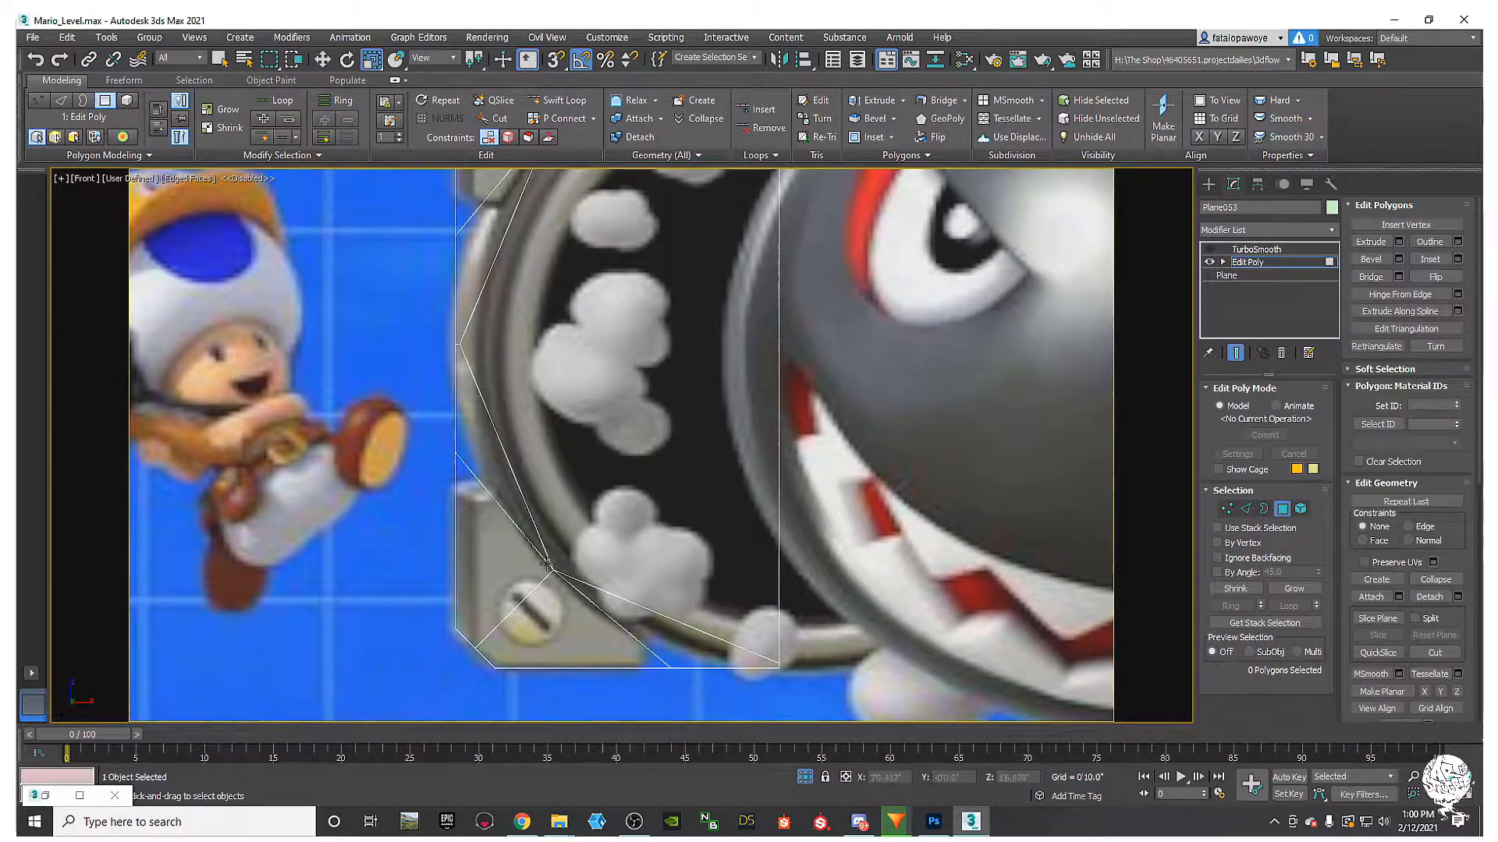
middle_drag(532, 545, 525, 566)
middle_drag(700, 372, 662, 463)
middle_drag(720, 332, 700, 409)
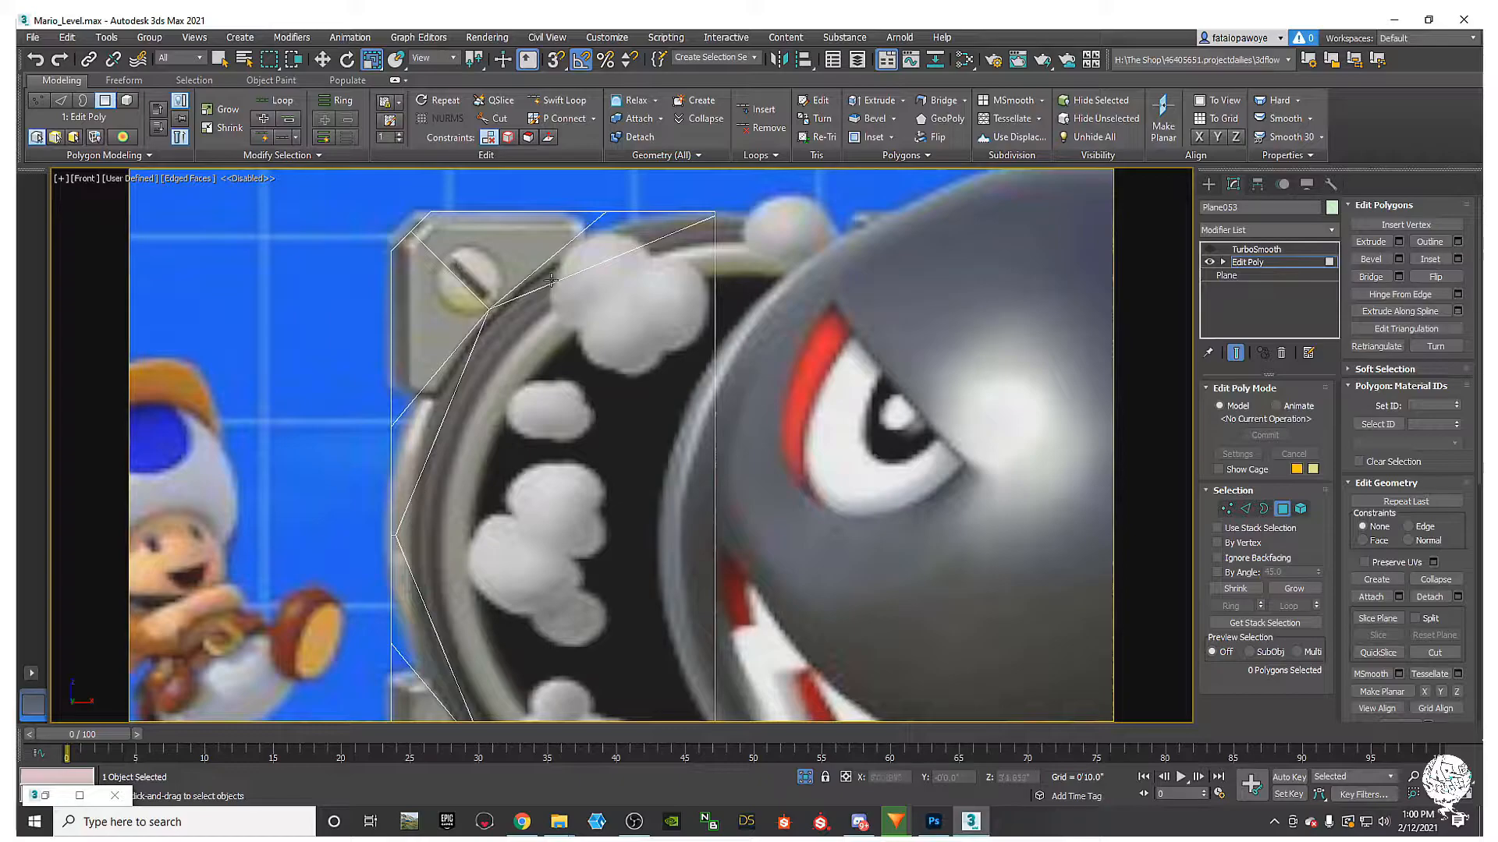
middle_drag(499, 330, 508, 361)
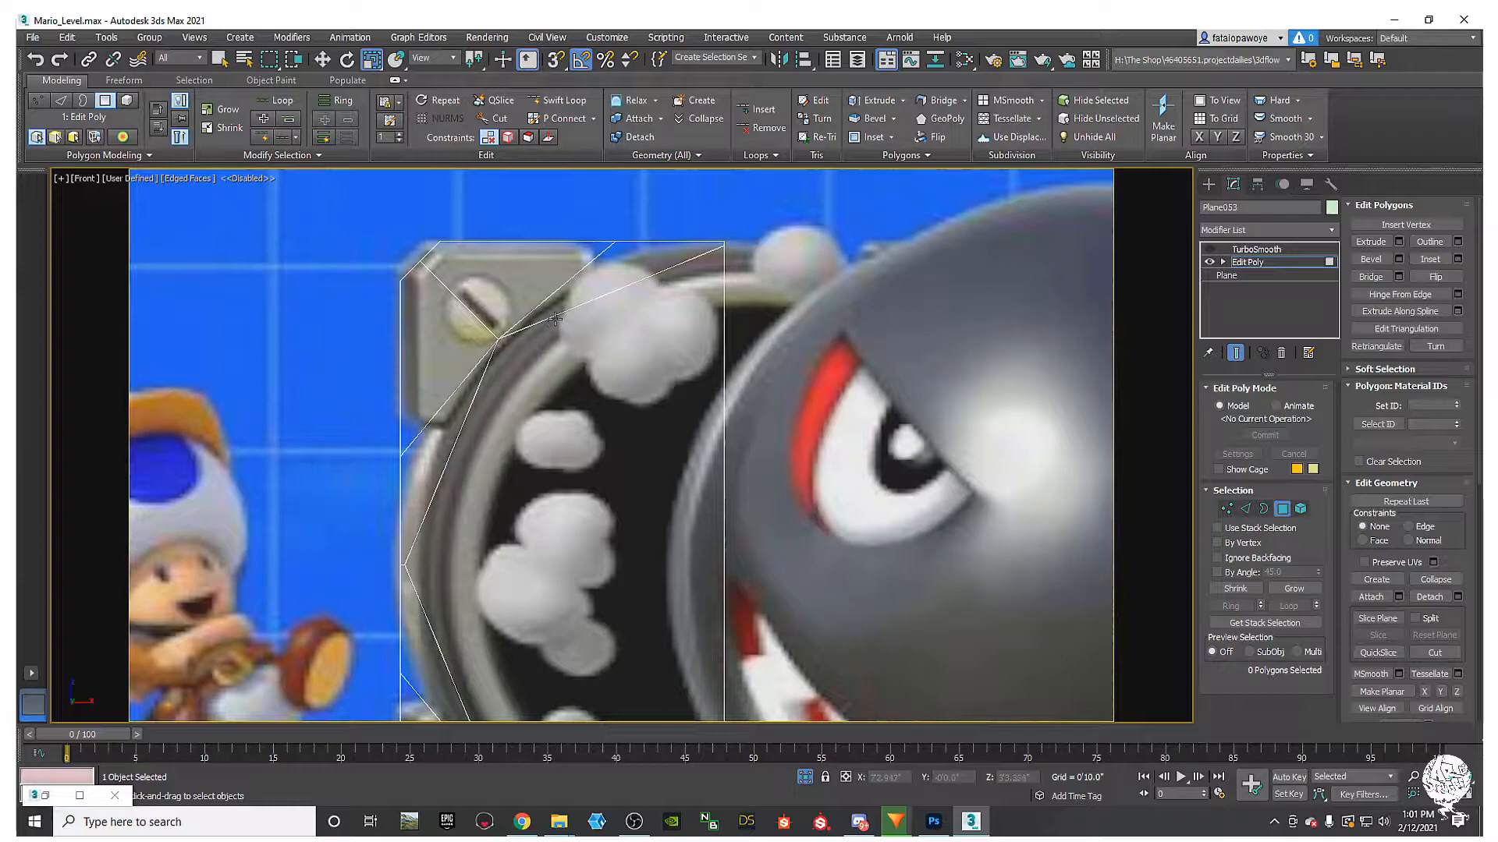
Step: Select the large half-octagon polygon and detach it with Detach To Element and Detach As Clone enabled
click(628, 251)
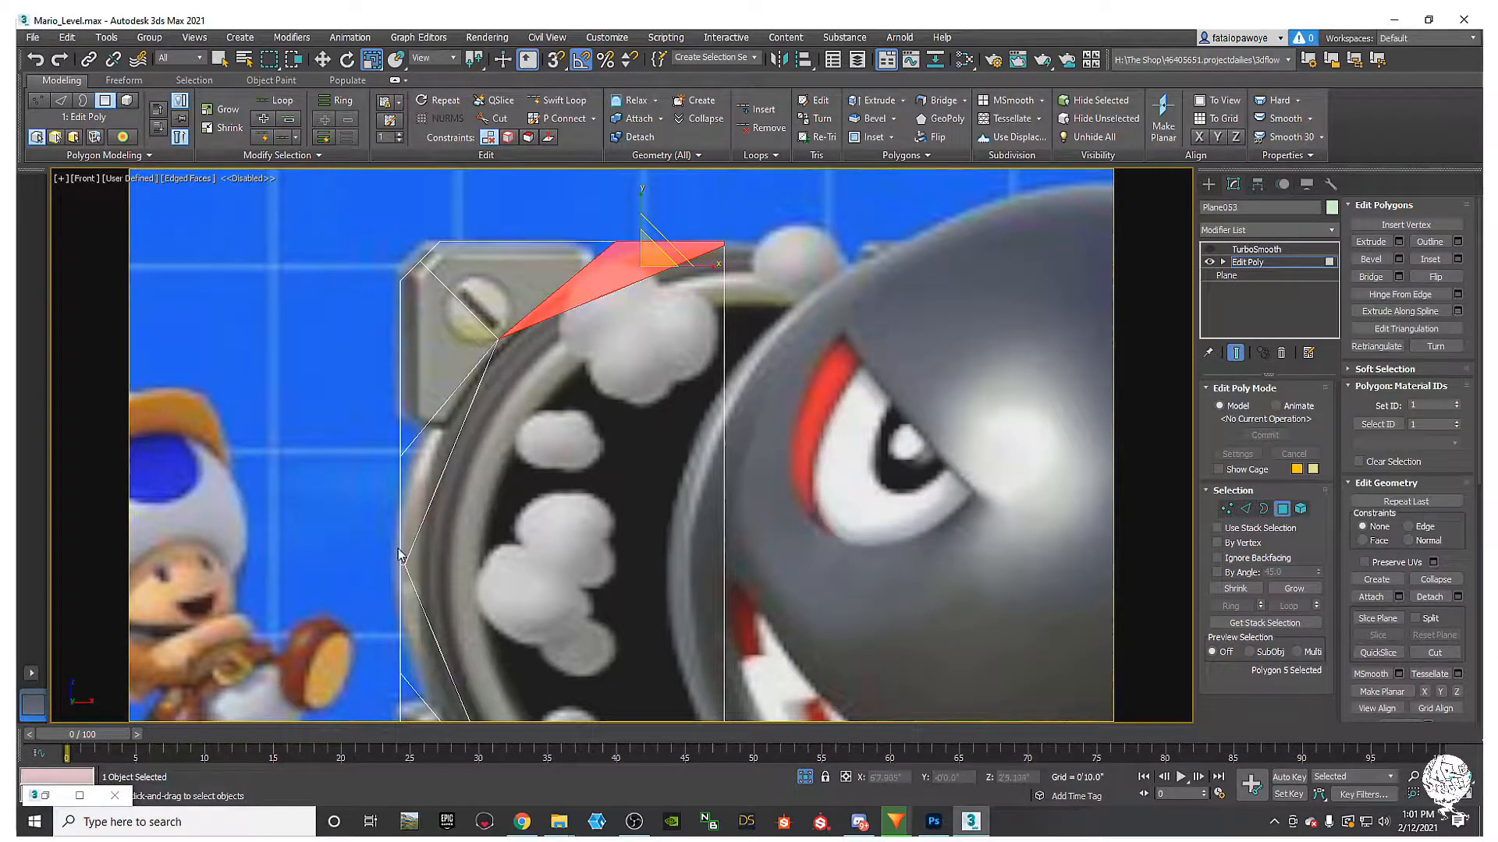
click(529, 429)
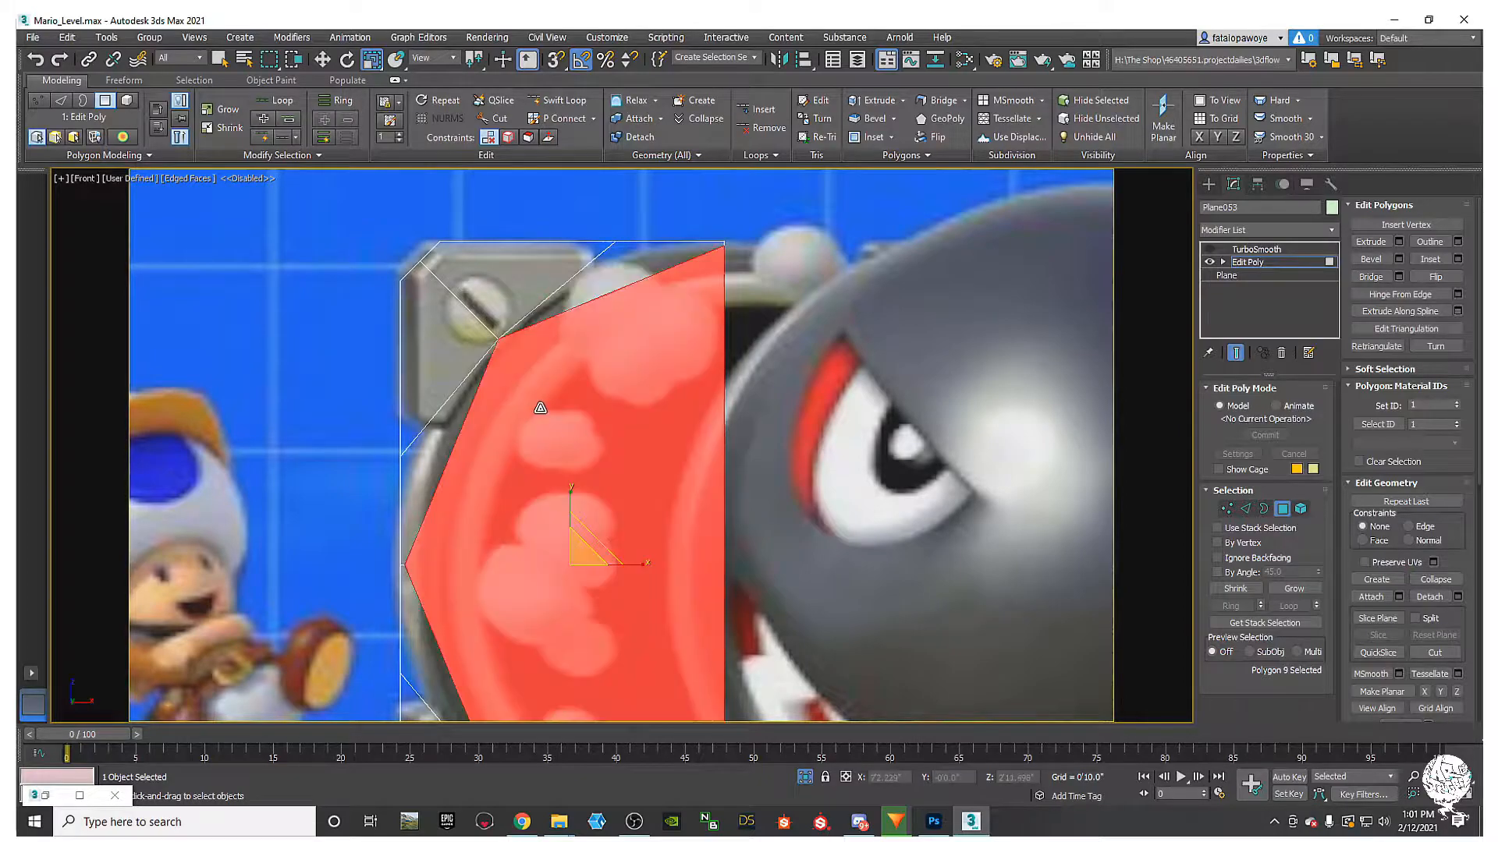
scroll(546, 437, down, 2)
middle_drag(552, 443, 515, 401)
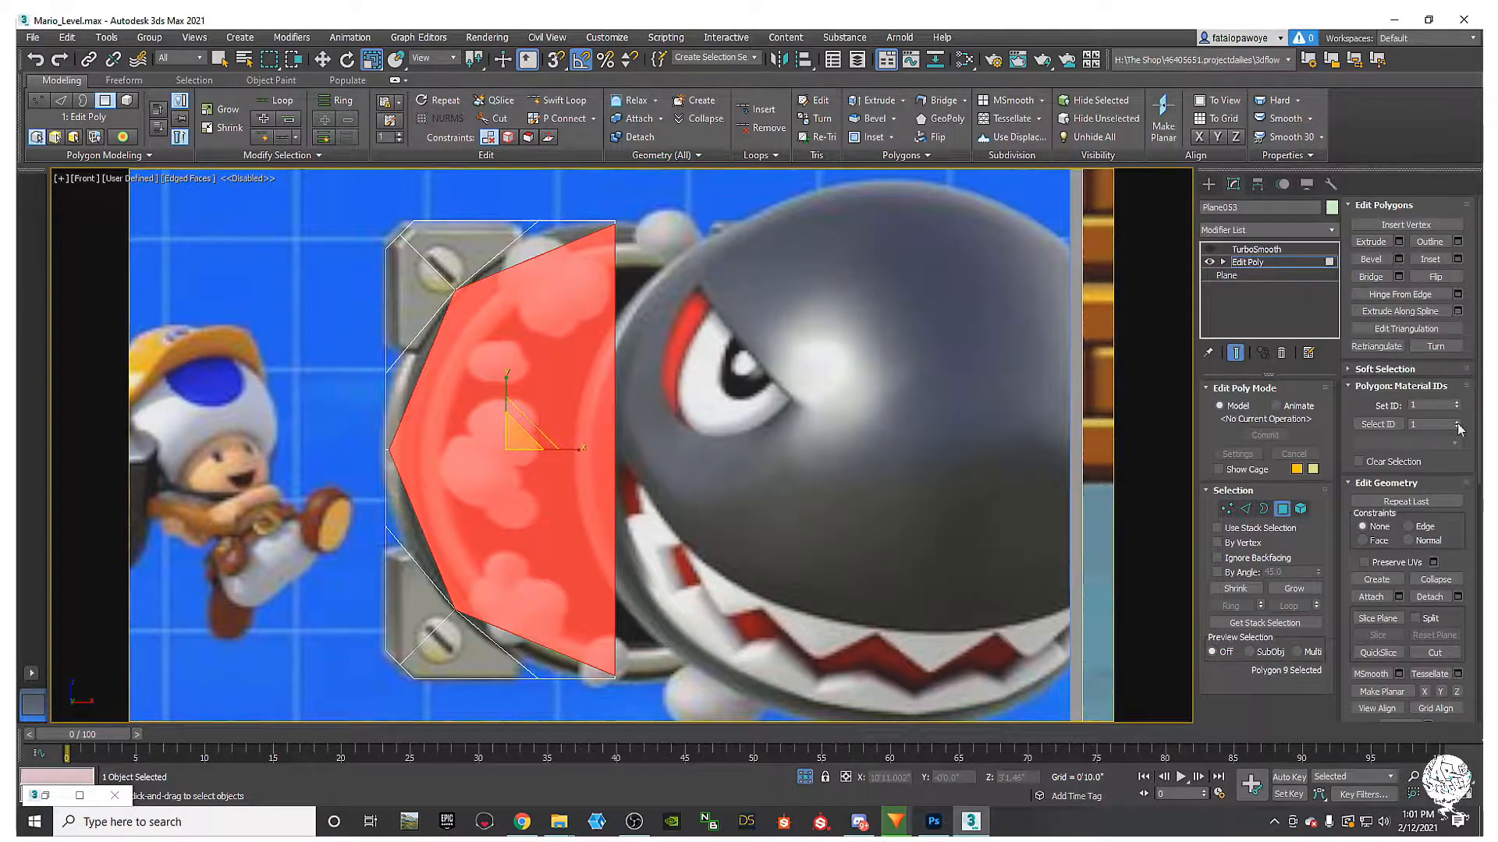
click(1457, 597)
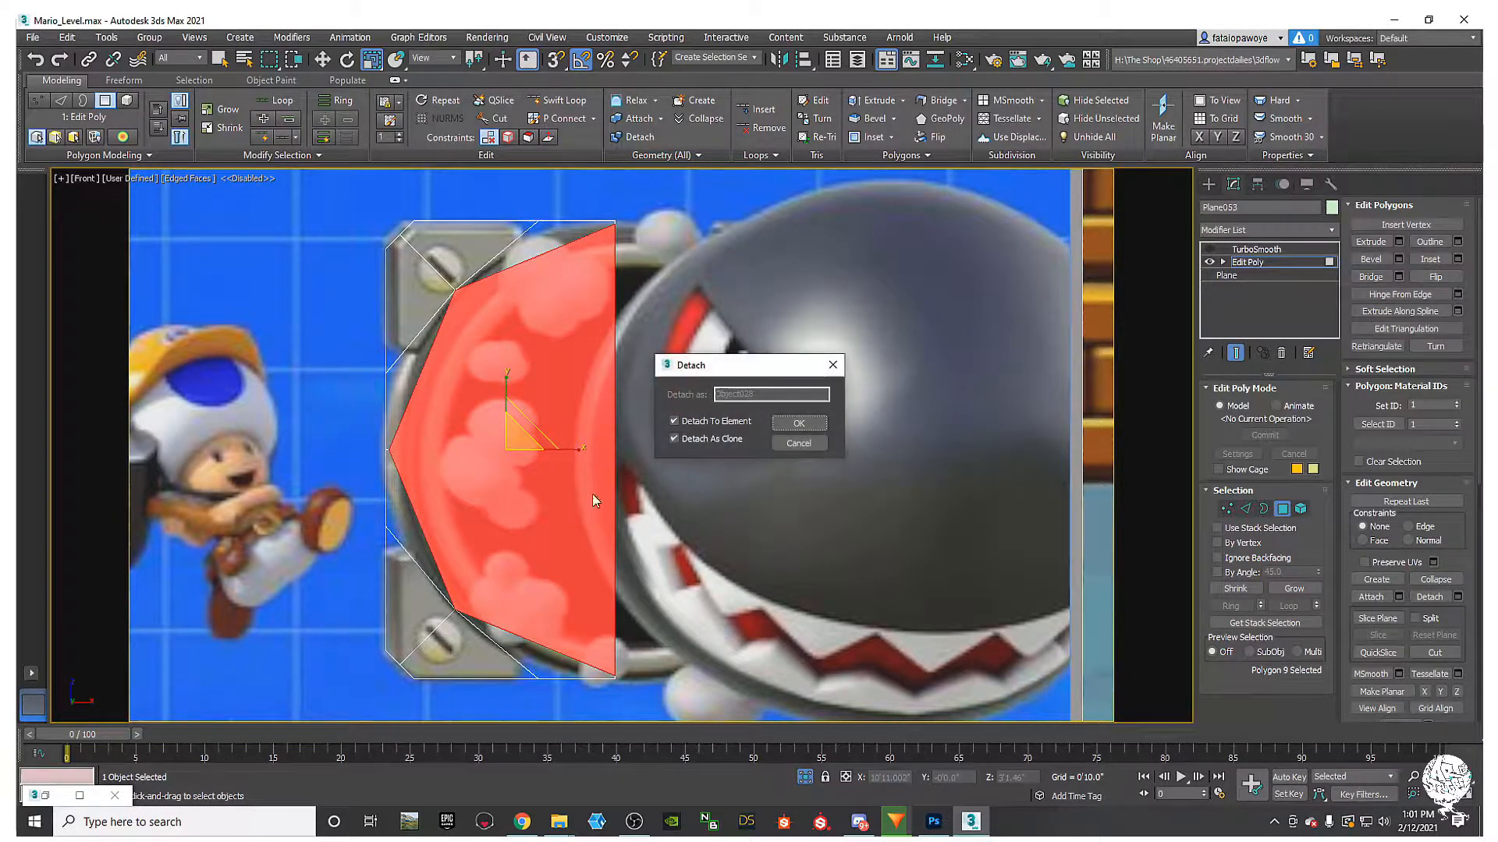
click(806, 428)
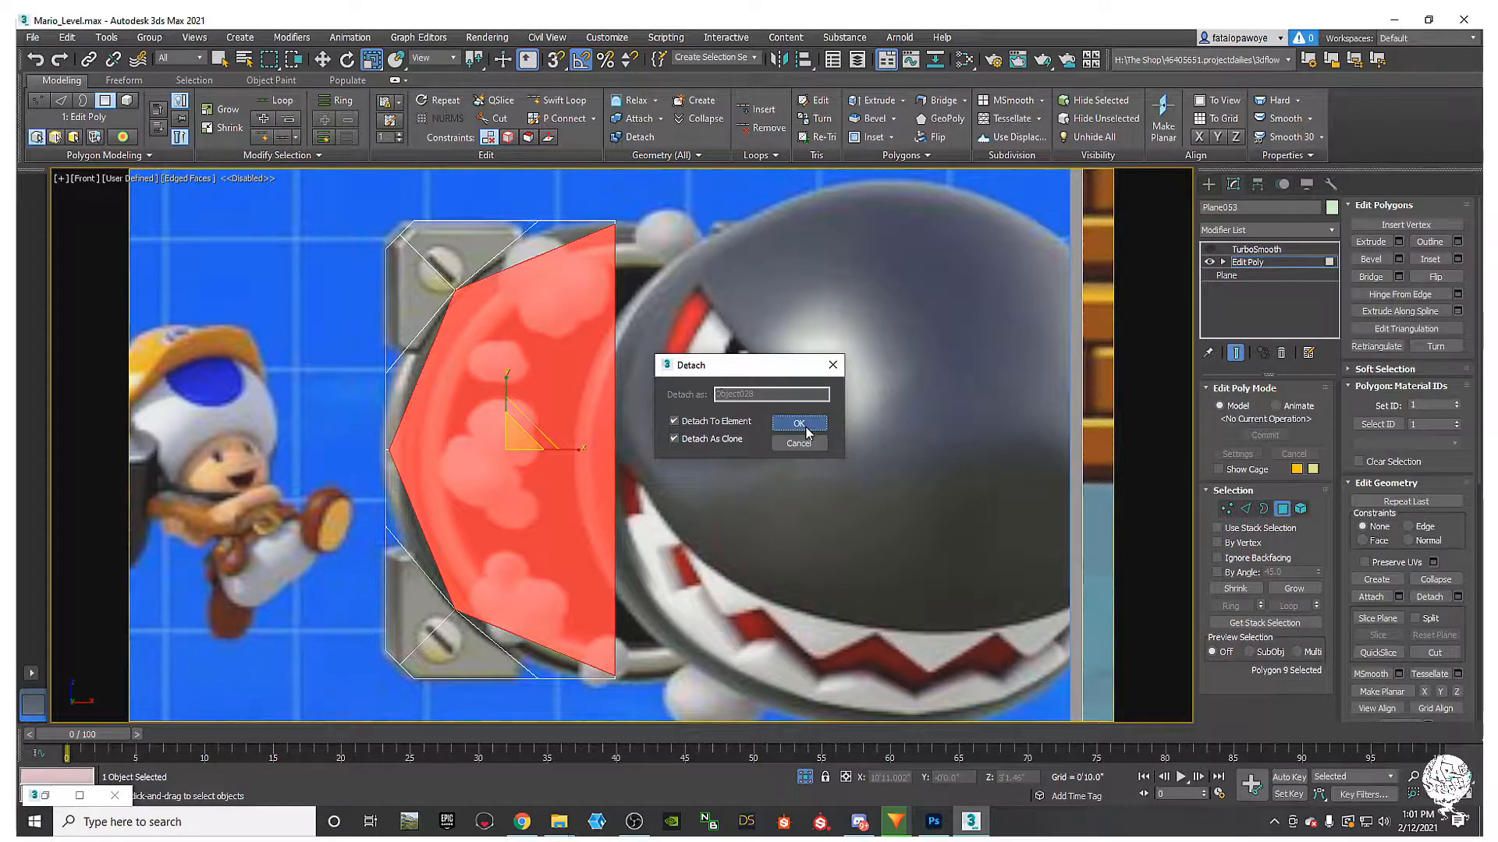
Step: Detach the half-octagon polygon as a separate object with Detach To Element and Detach As Clone turned off
click(717, 421)
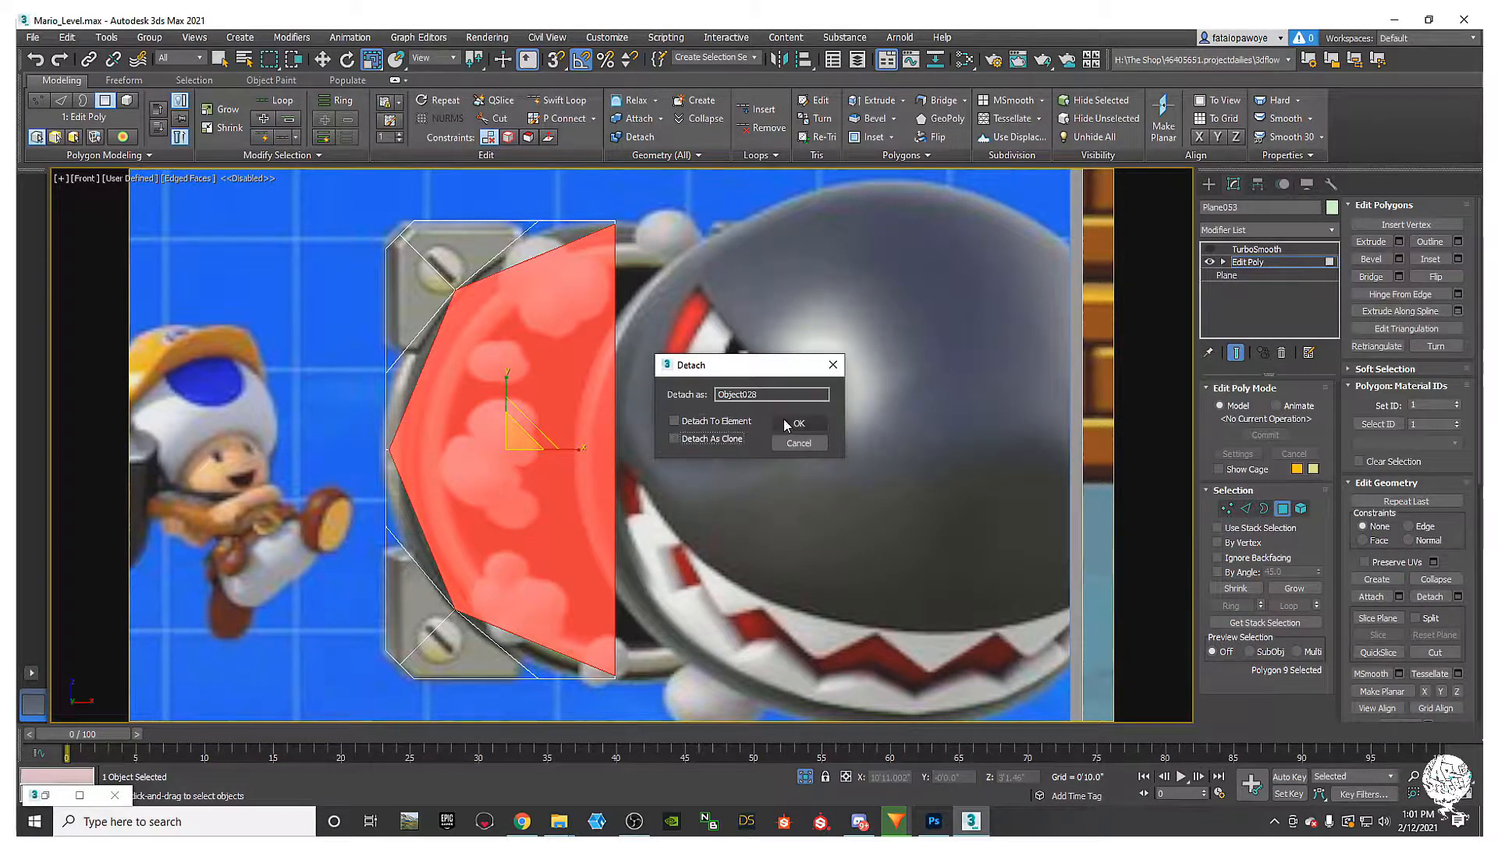
click(790, 422)
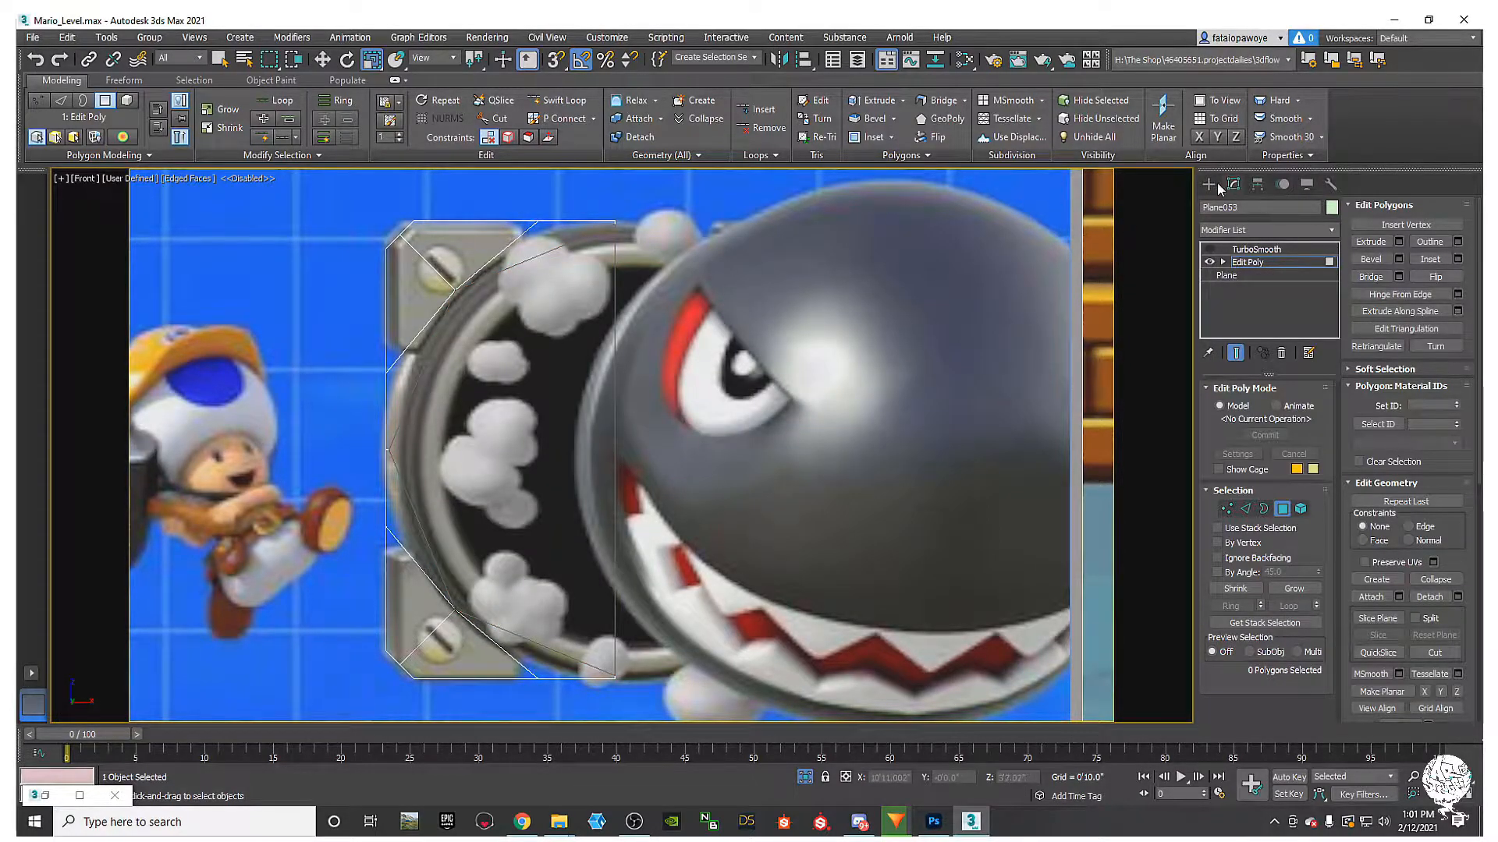
Step: Select the four polygons around the lower screwed corner and delete them, keeping only the upper corner
click(1256, 249)
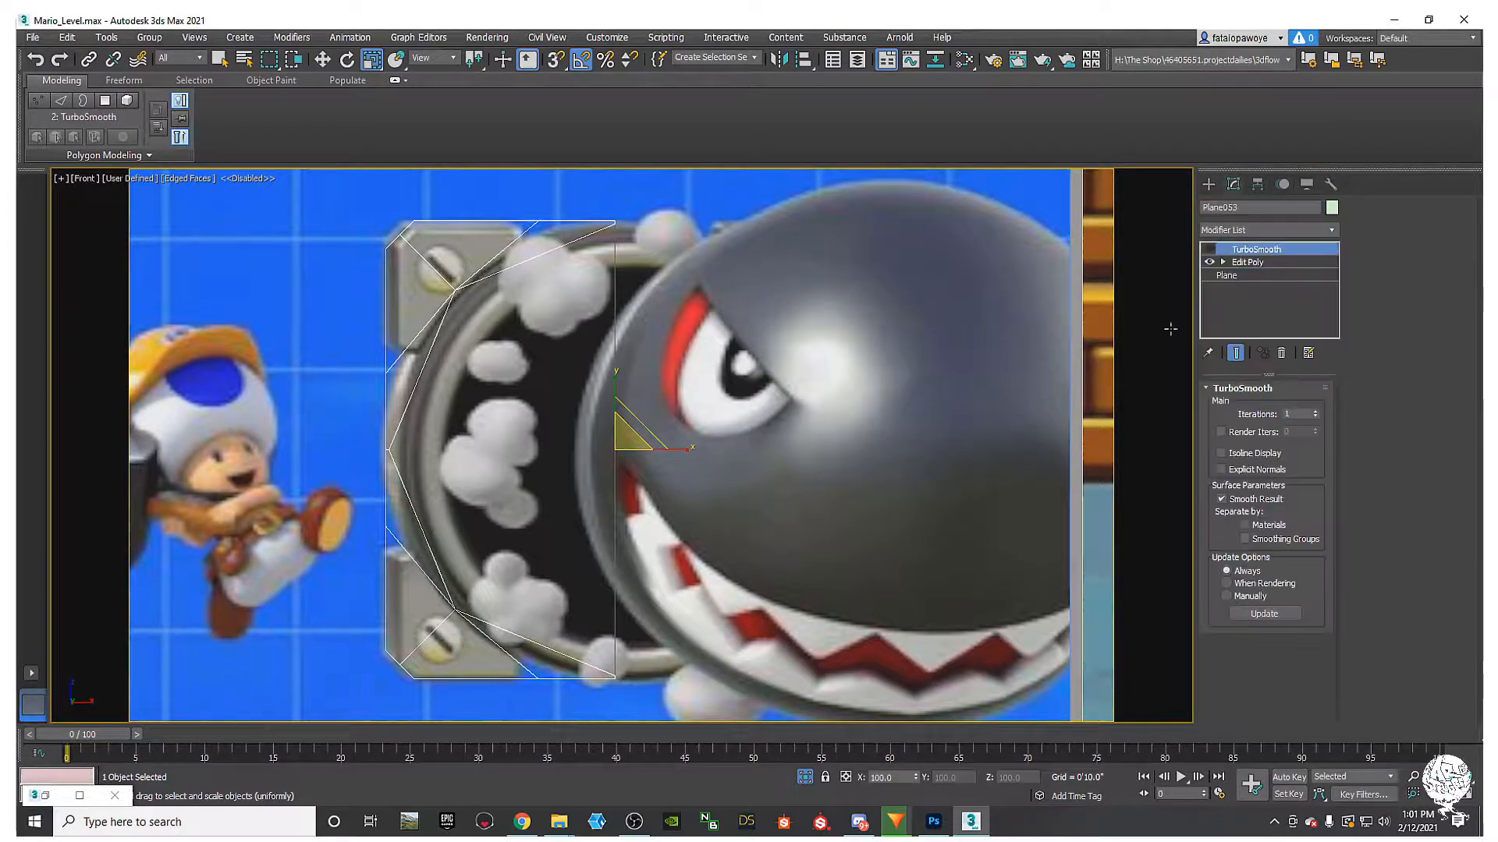
click(1248, 262)
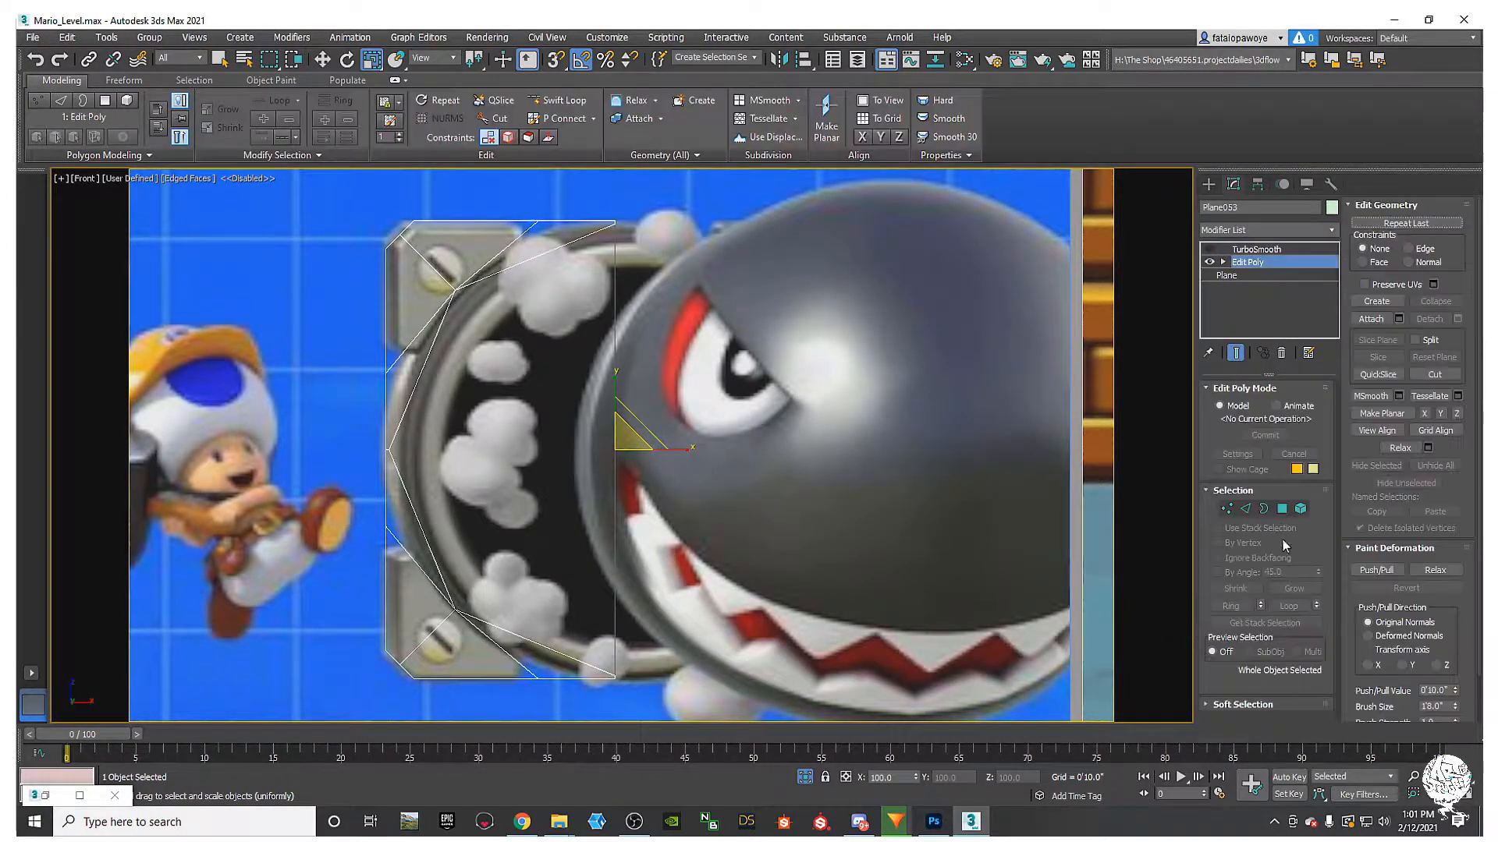
click(1281, 508)
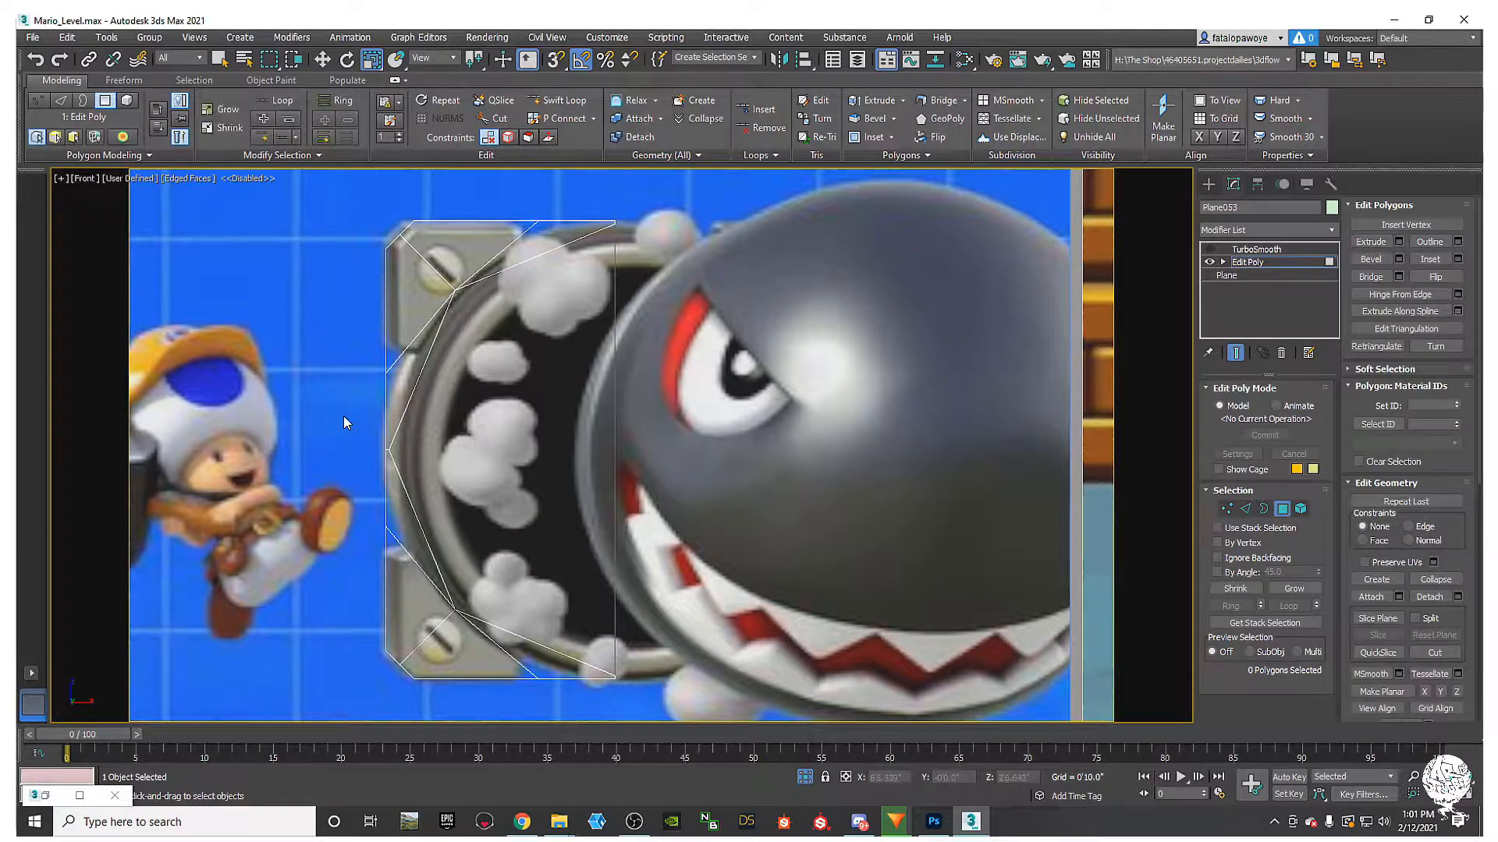
drag(344, 416, 343, 414)
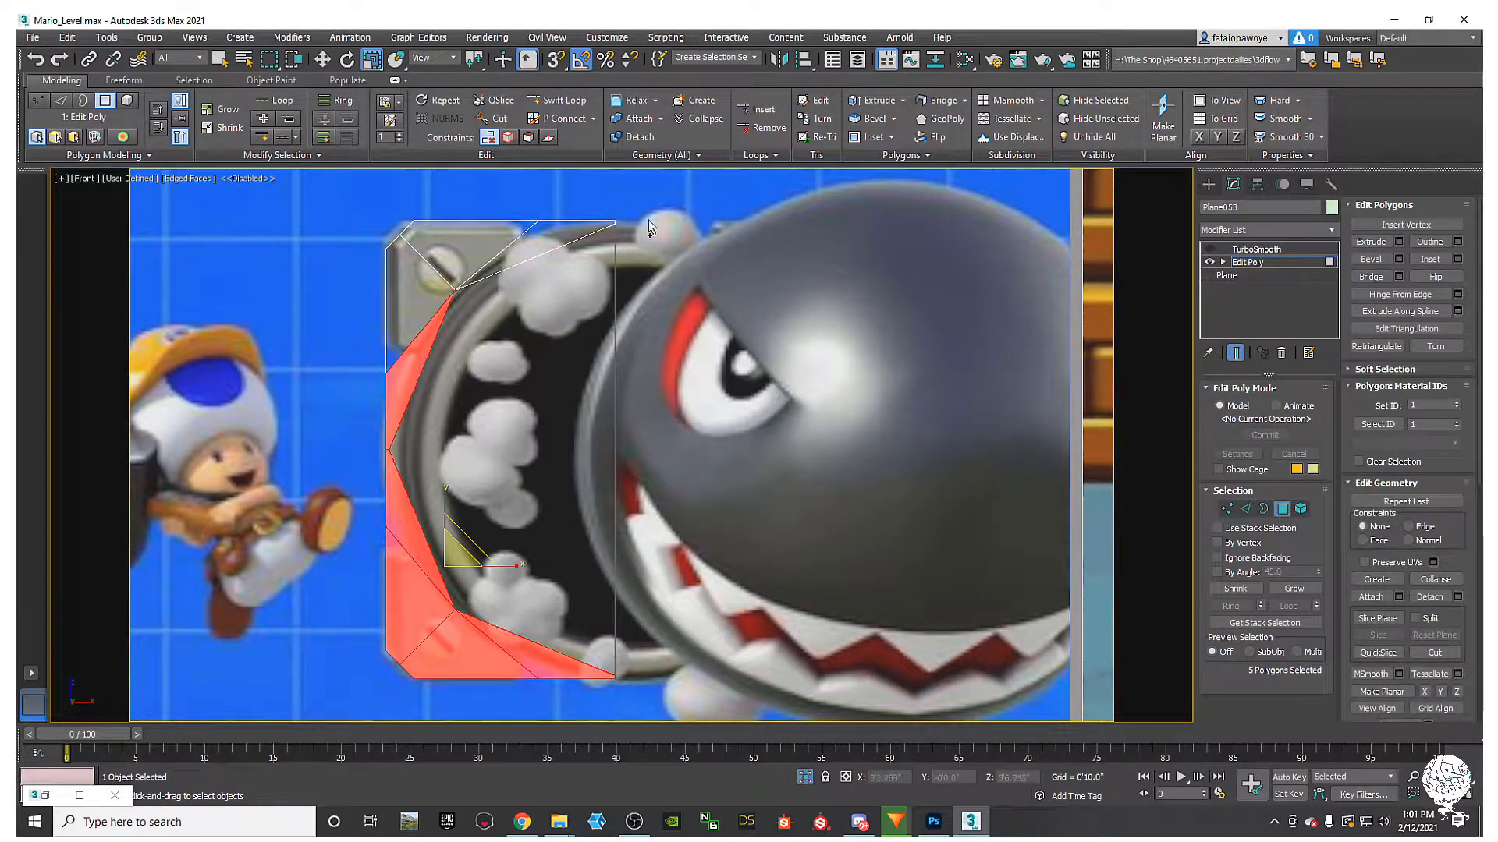
ctrl+drag(667, 224, 543, 193)
alt+drag(711, 323, 358, 352)
middle_drag(480, 408, 474, 437)
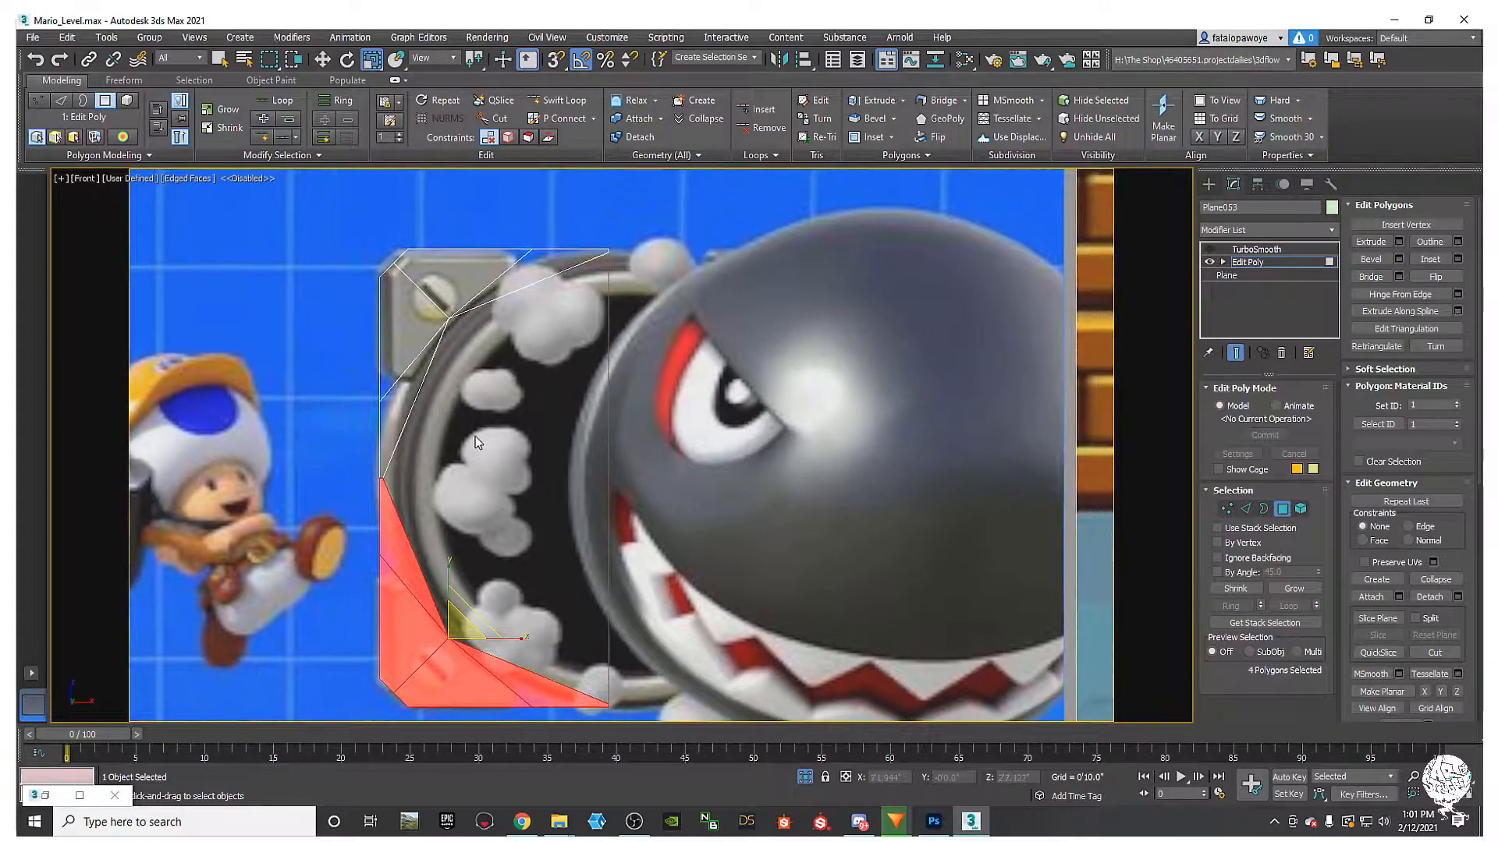
click(485, 460)
scroll(429, 521, up, 2)
key(1)
drag(290, 532, 394, 616)
key(w)
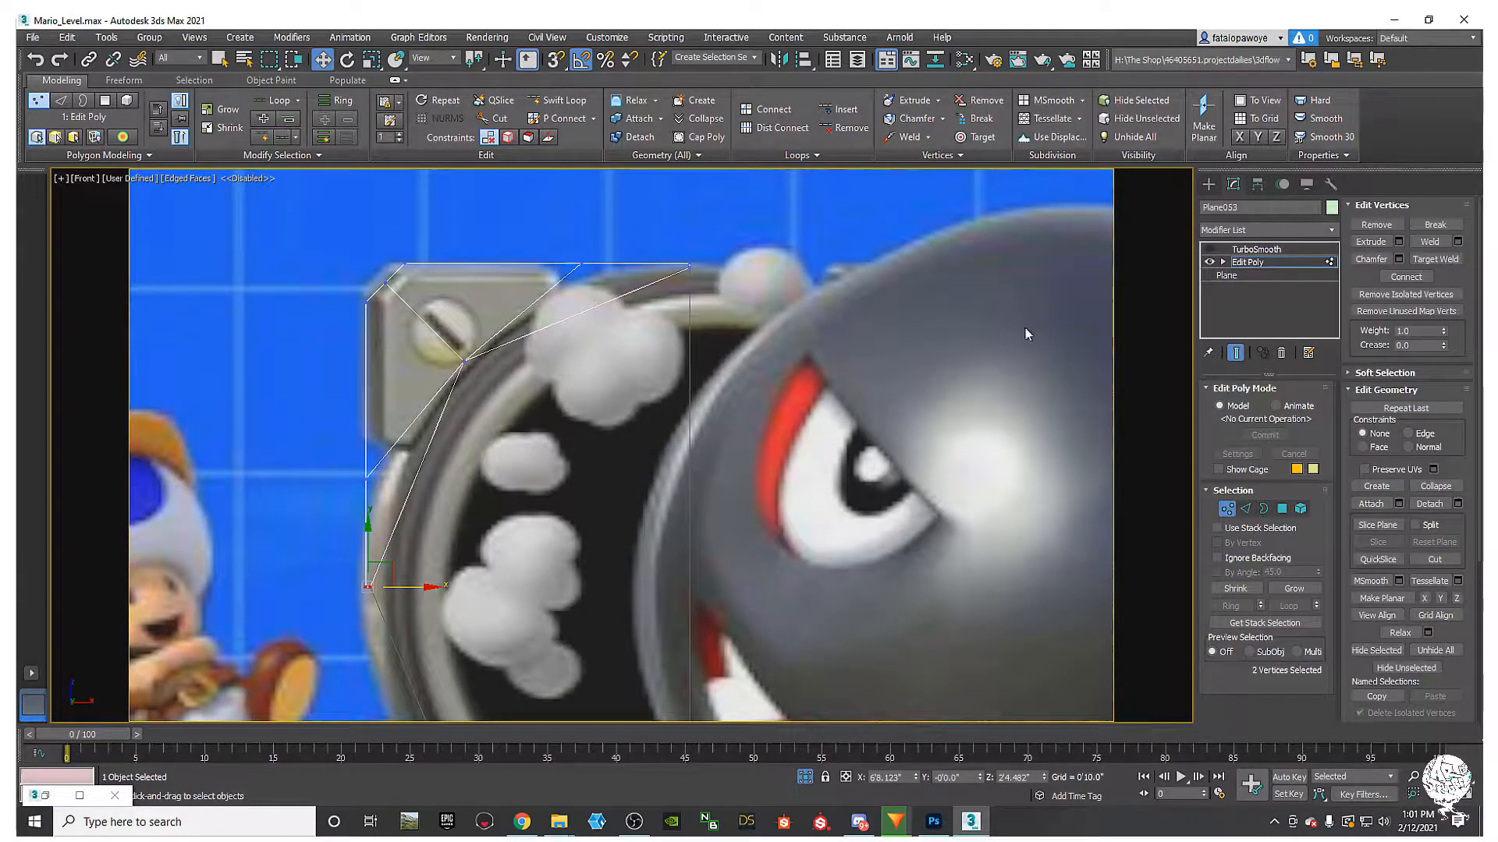
click(1245, 507)
click(515, 318)
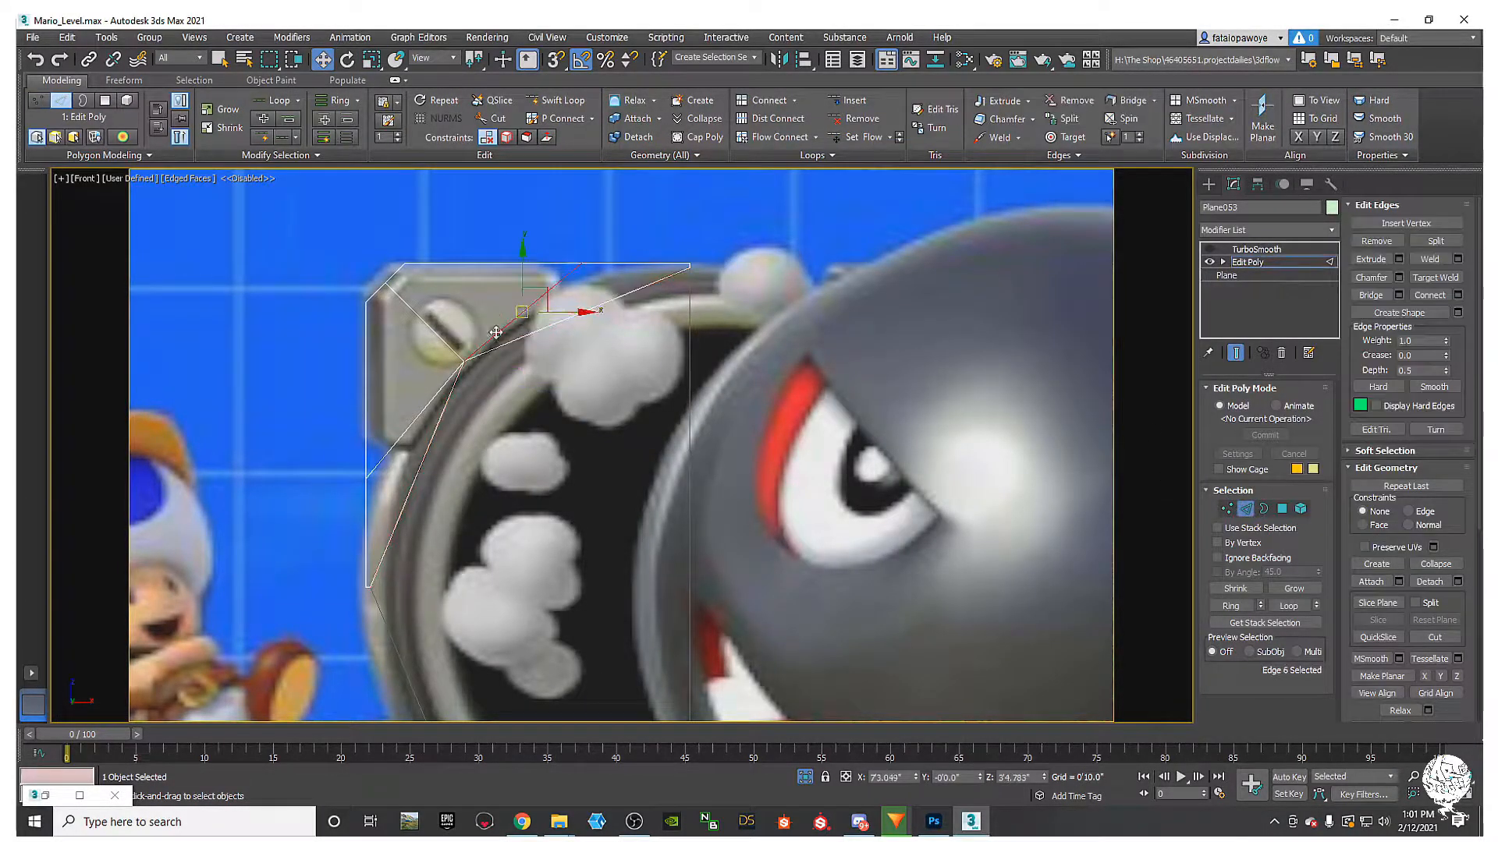
ctrl+click(404, 427)
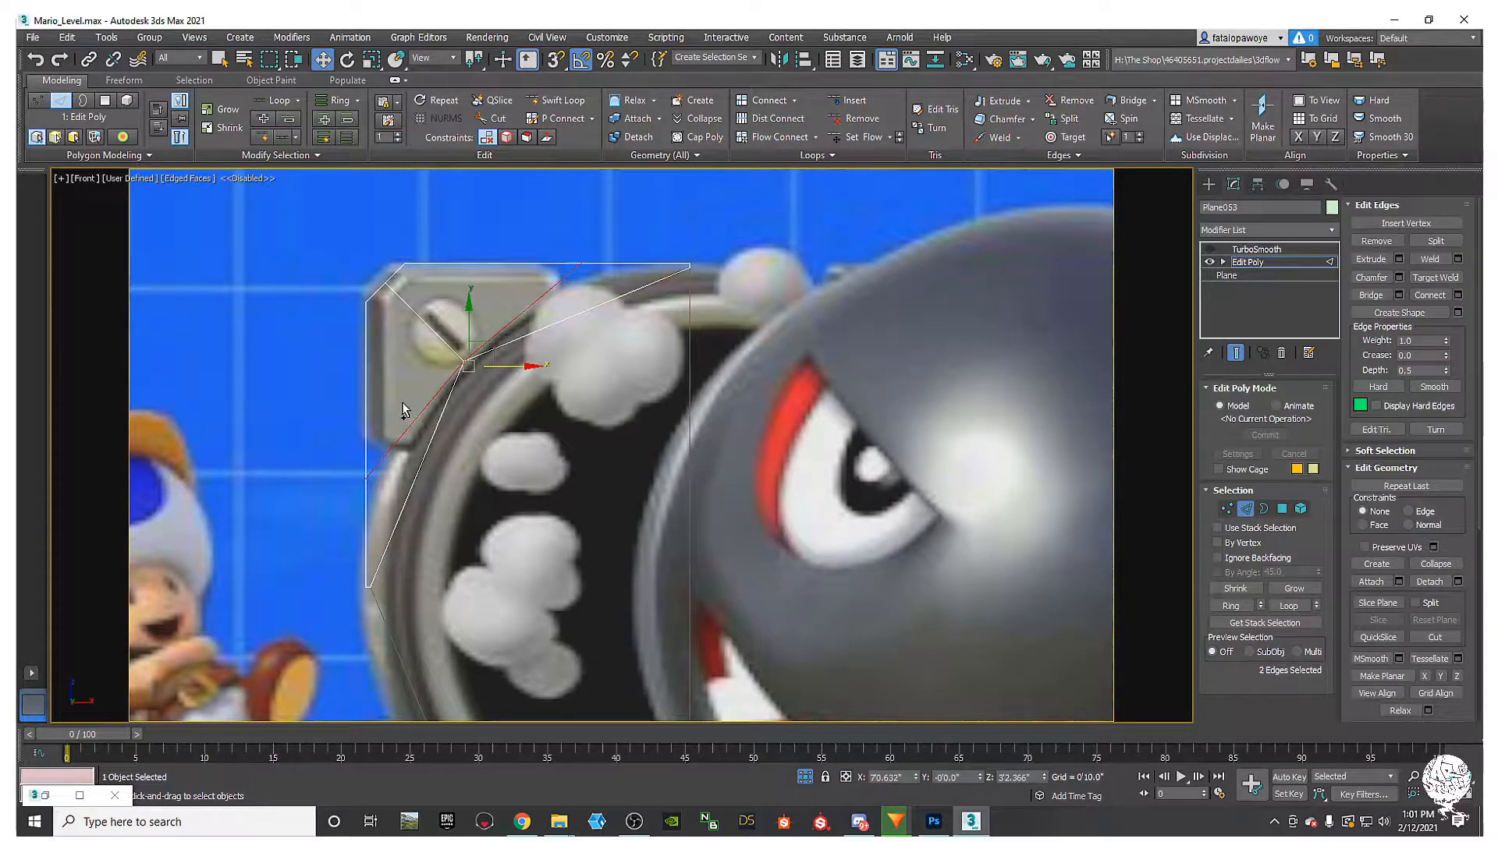
key(1)
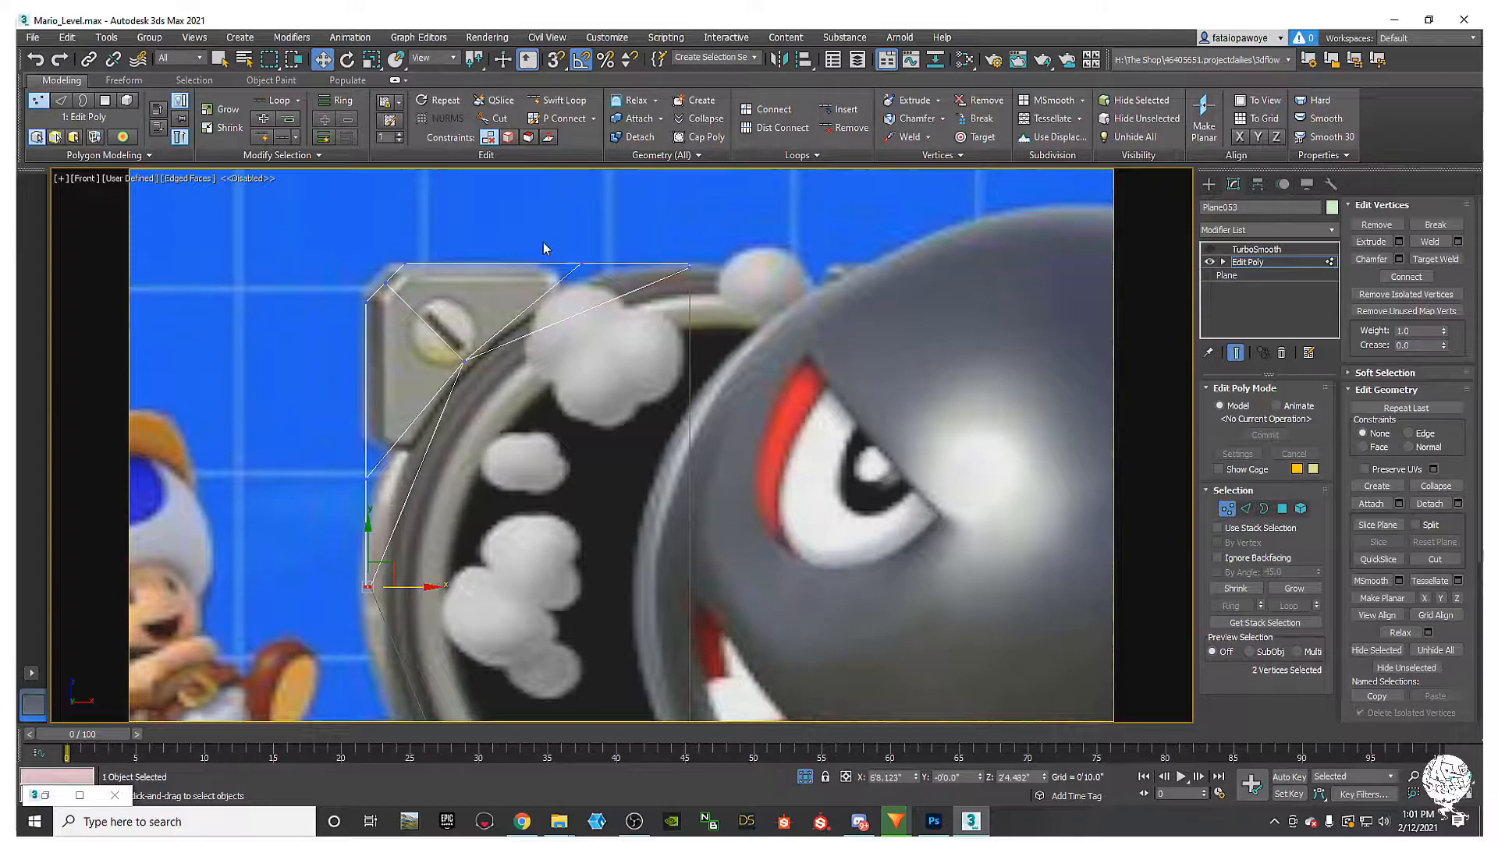
Step: Select the two outer end vertices of the upper corner plate and scale them slightly toward each other
drag(615, 279, 616, 279)
ctrl+click(366, 478)
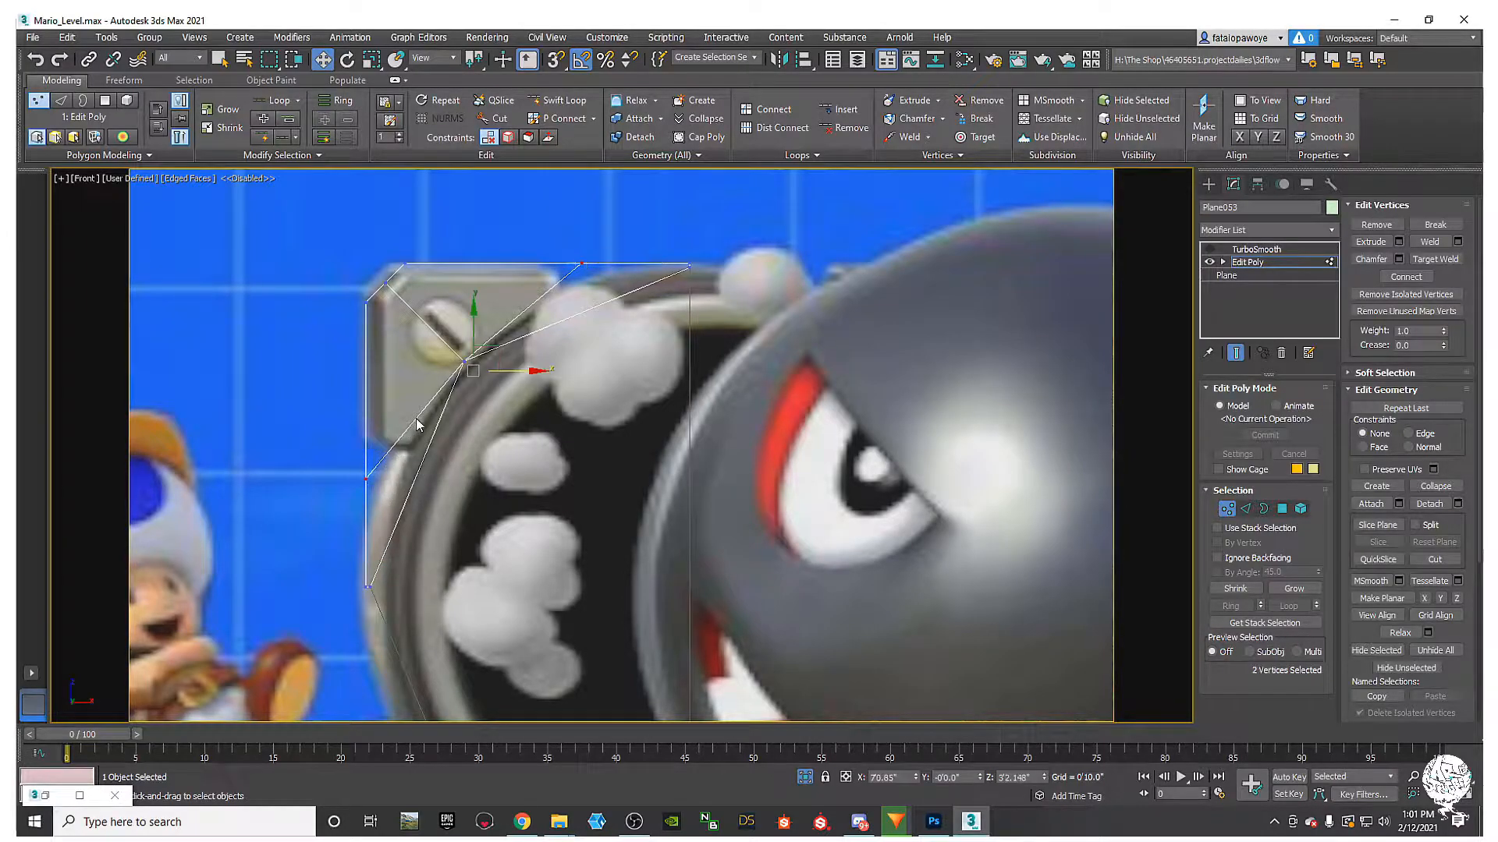
key(r)
drag(479, 370, 478, 405)
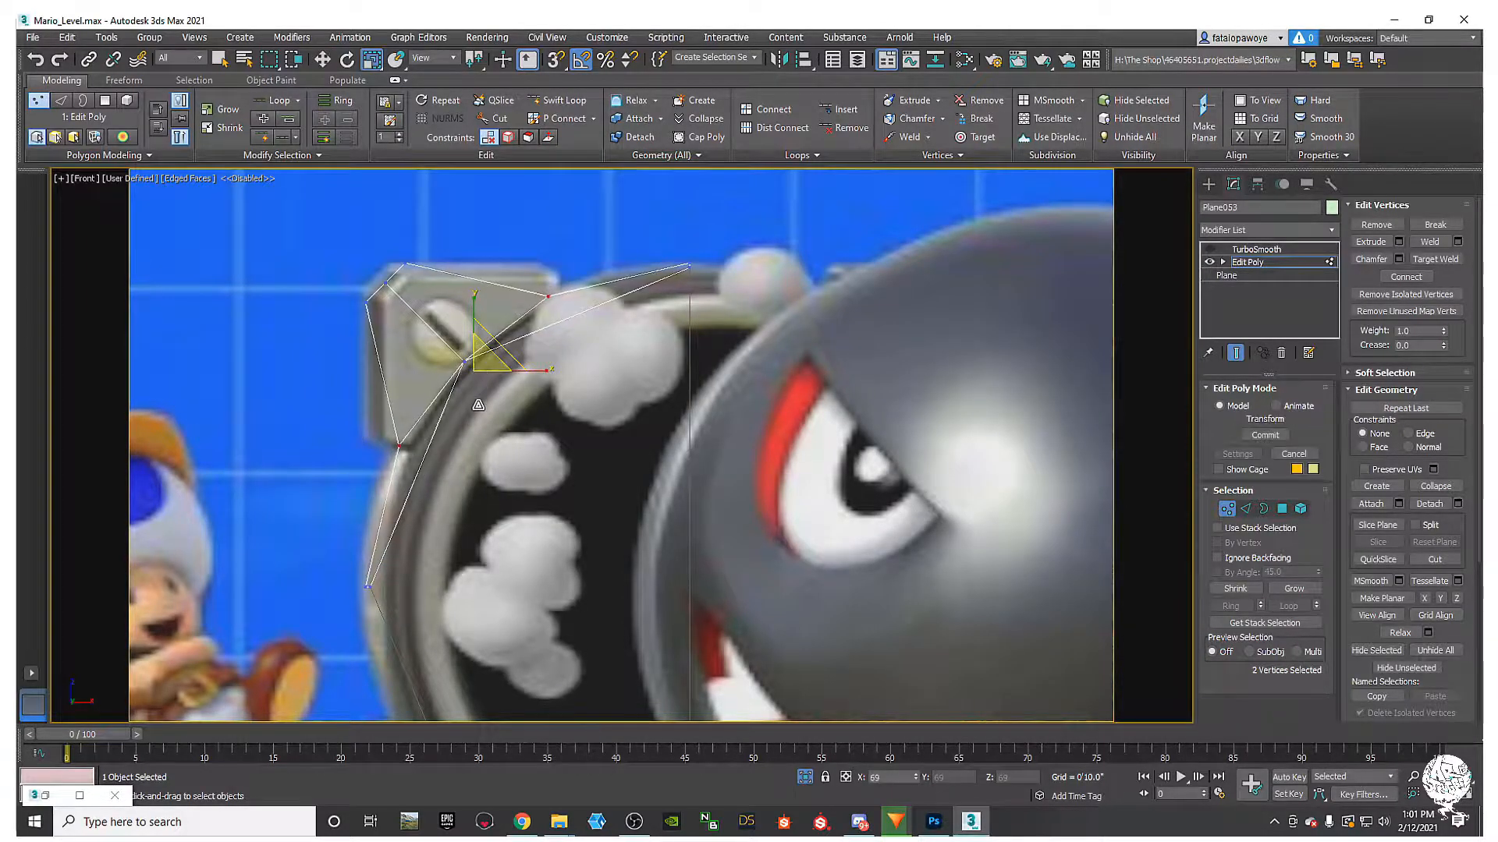
key(e)
key(w)
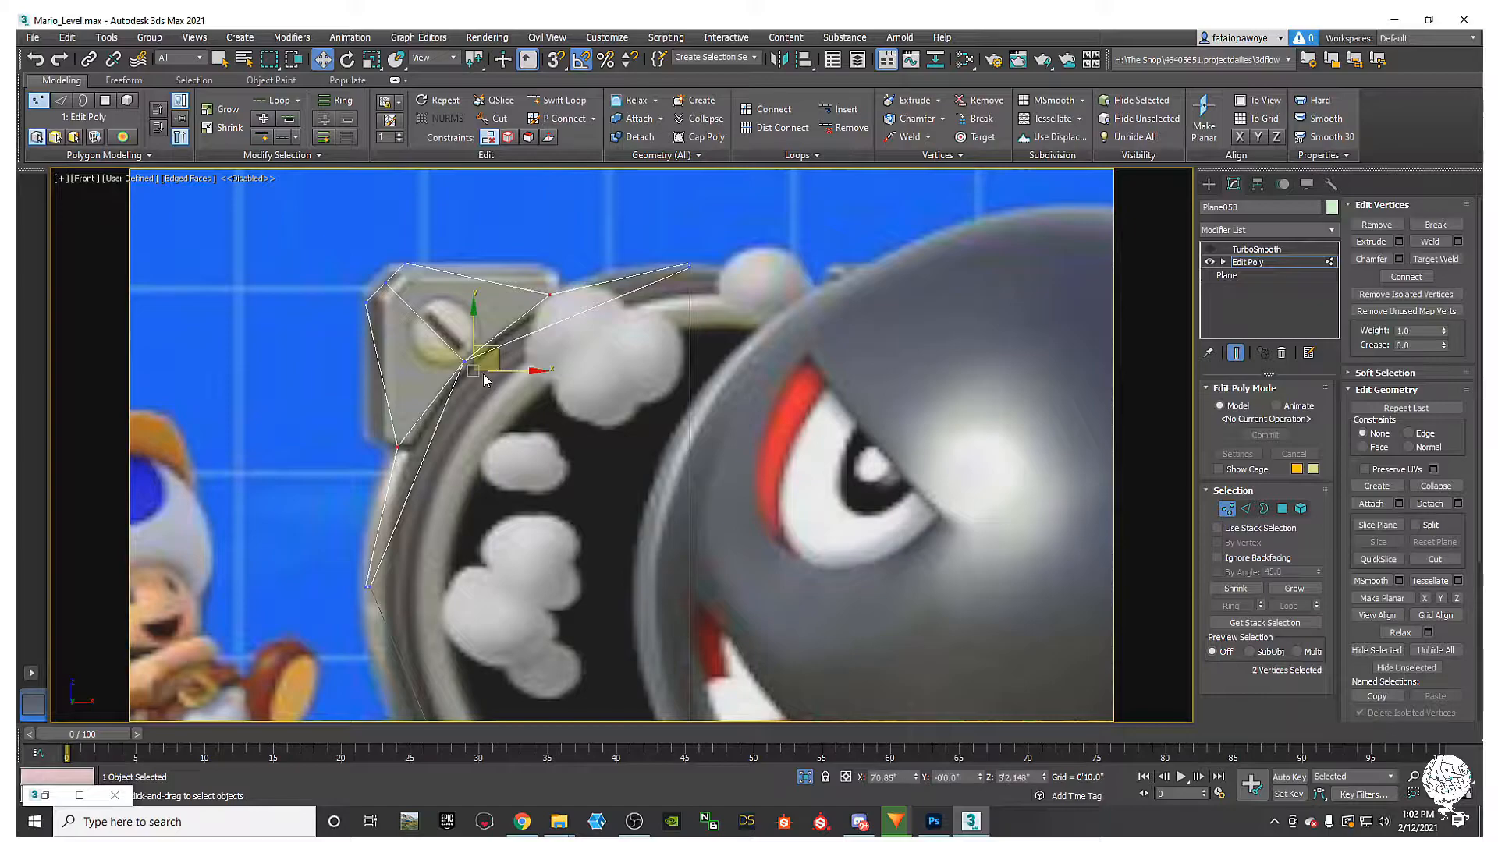
key(r)
drag(484, 367, 496, 335)
Step: Select the corner piece's outermost tips on the octagon's top and side and scale them inward together
middle_drag(729, 289, 705, 277)
drag(647, 233, 647, 234)
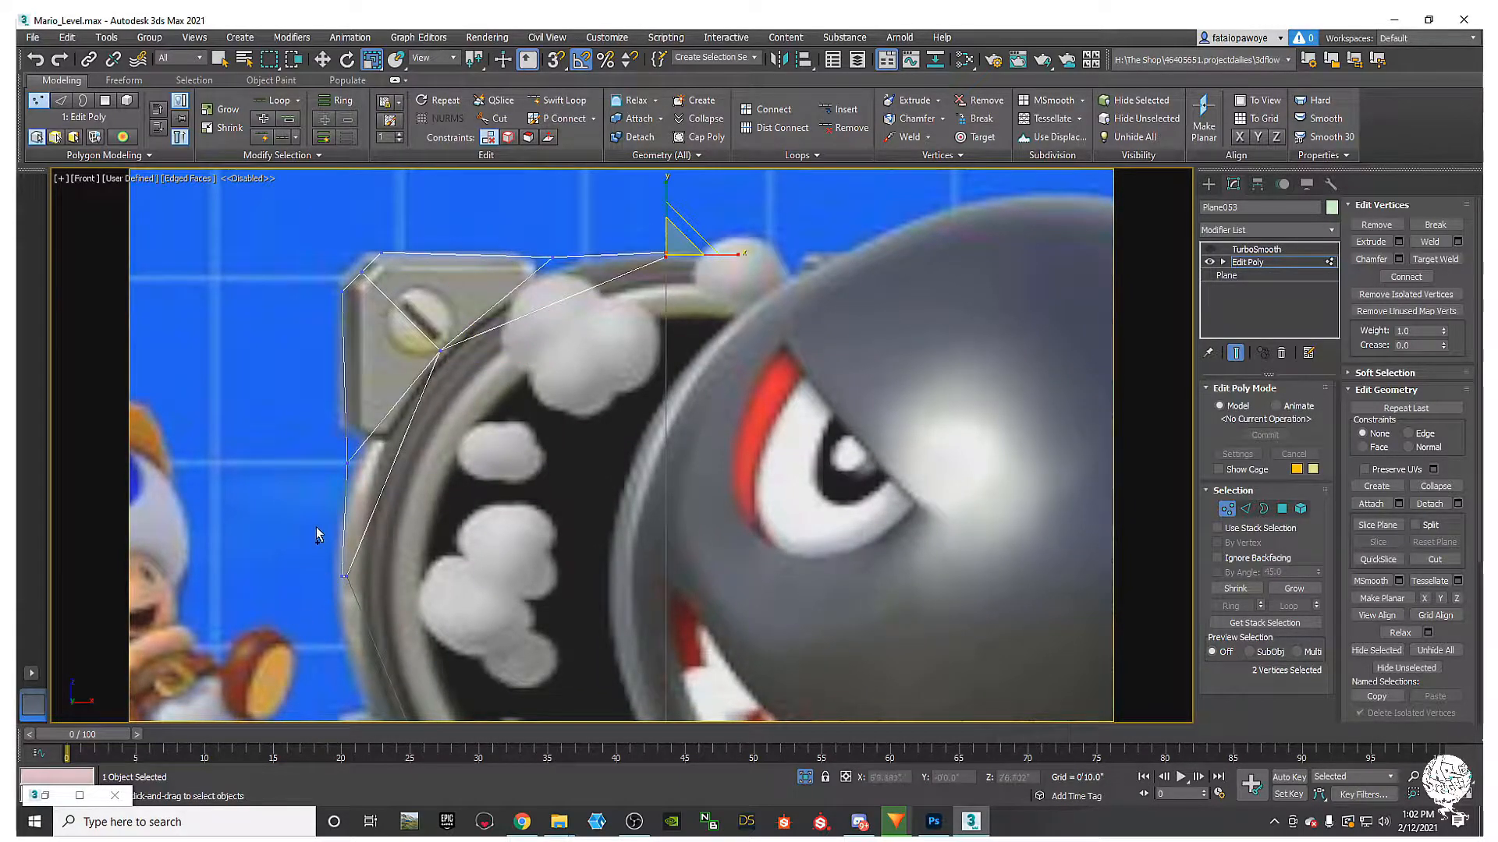
ctrl+drag(317, 530, 371, 599)
drag(514, 396, 529, 504)
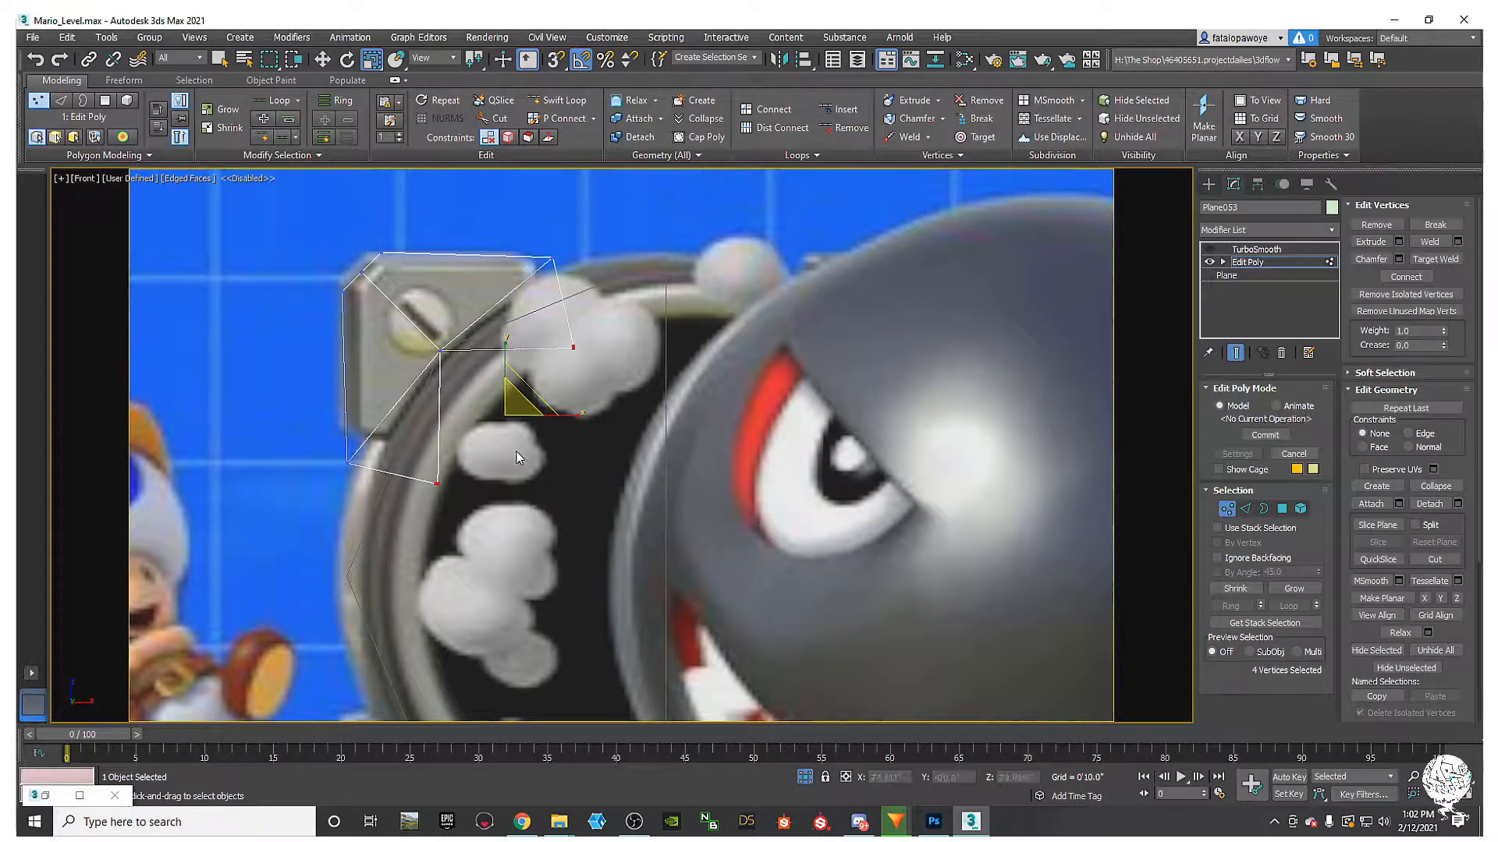
key(w)
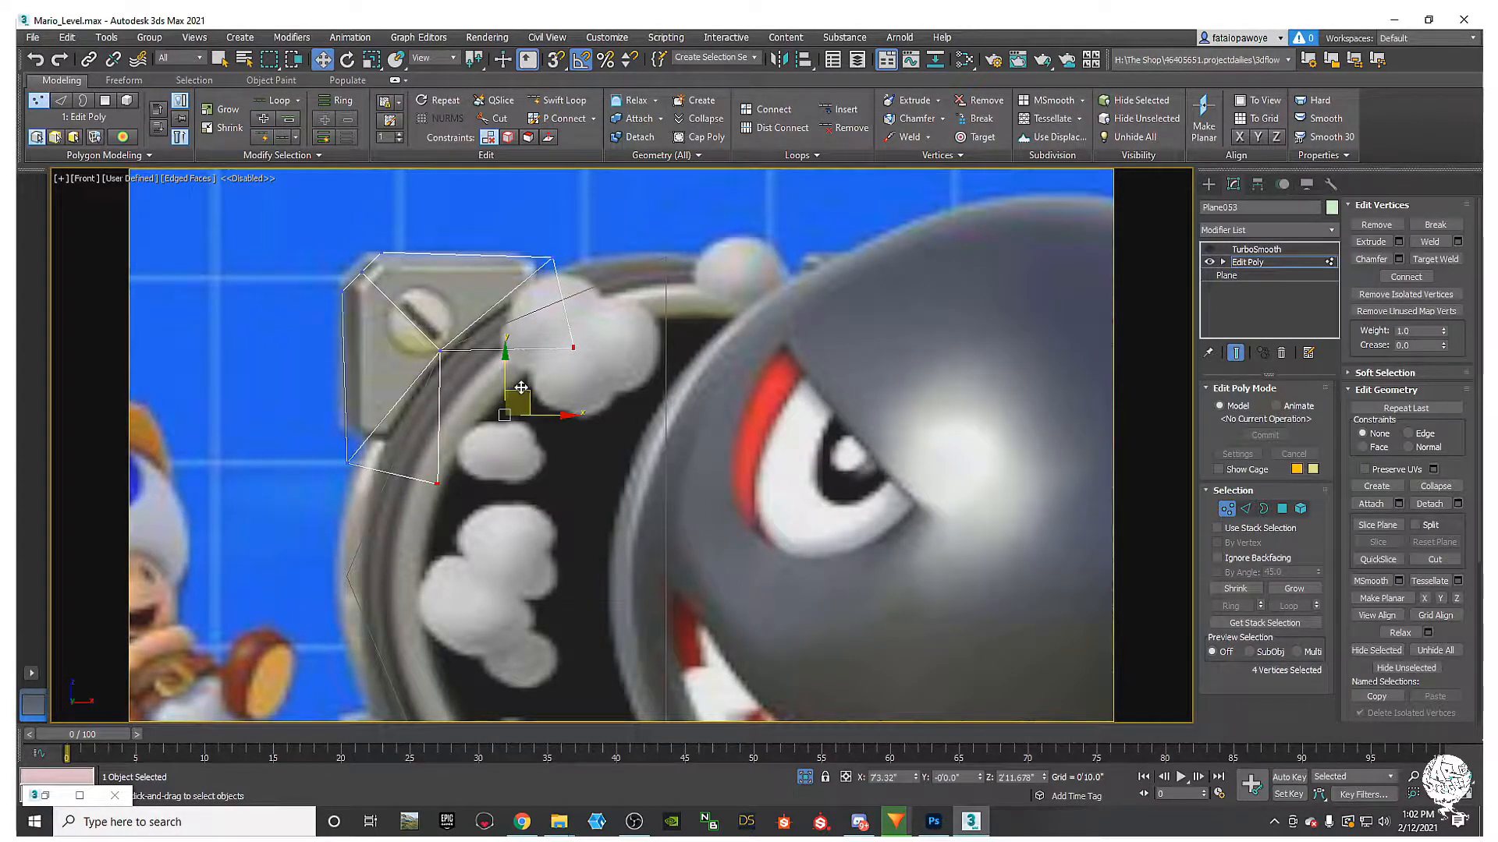
Step: Select the outer tip vertices of the two rim triangles and delete them, leaving only the corner plate polygons
click(499, 280)
middle_drag(489, 269, 496, 294)
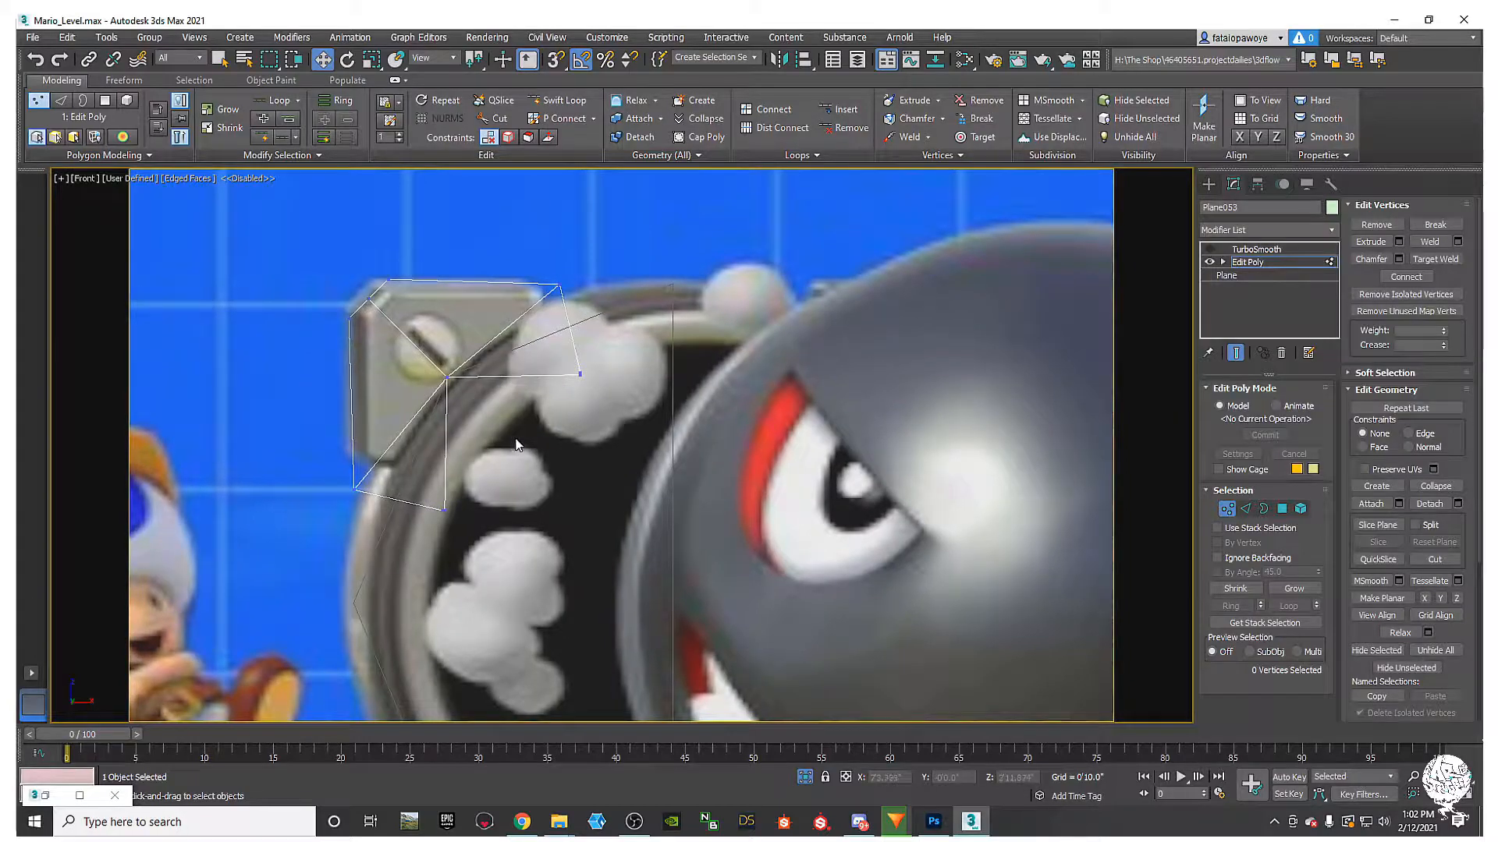
click(446, 377)
drag(517, 520, 431, 500)
ctrl+drag(669, 358, 541, 398)
click(543, 391)
Step: Move the corner plate's inner vertex slightly diagonally outward onto the reference cannon's rim
scroll(485, 432, up, 5)
click(288, 581)
scroll(325, 569, down, 4)
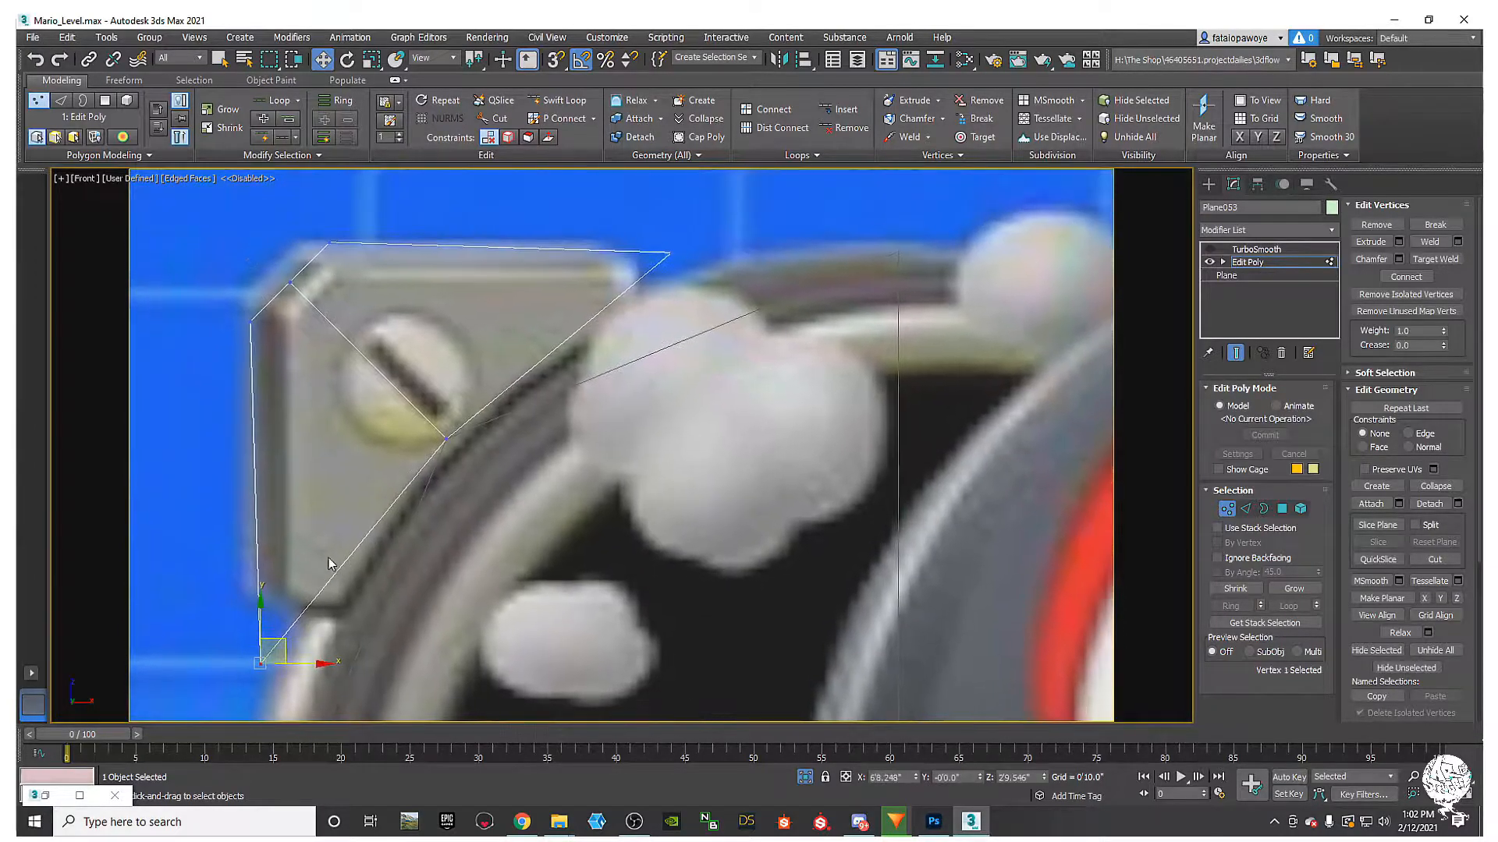
scroll(391, 502, up, 4)
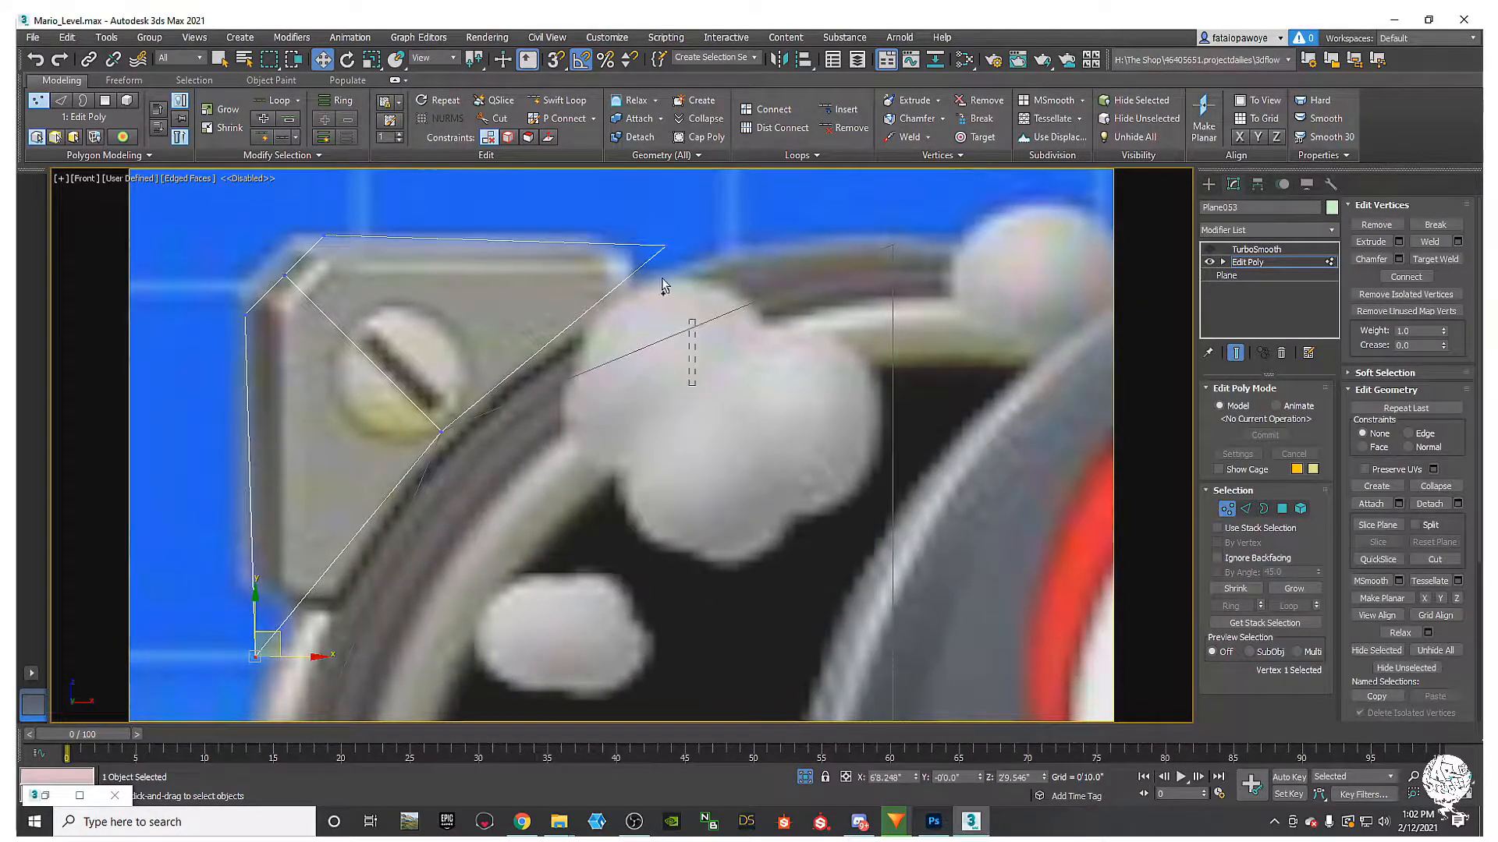
ctrl+click(665, 247)
click(441, 429)
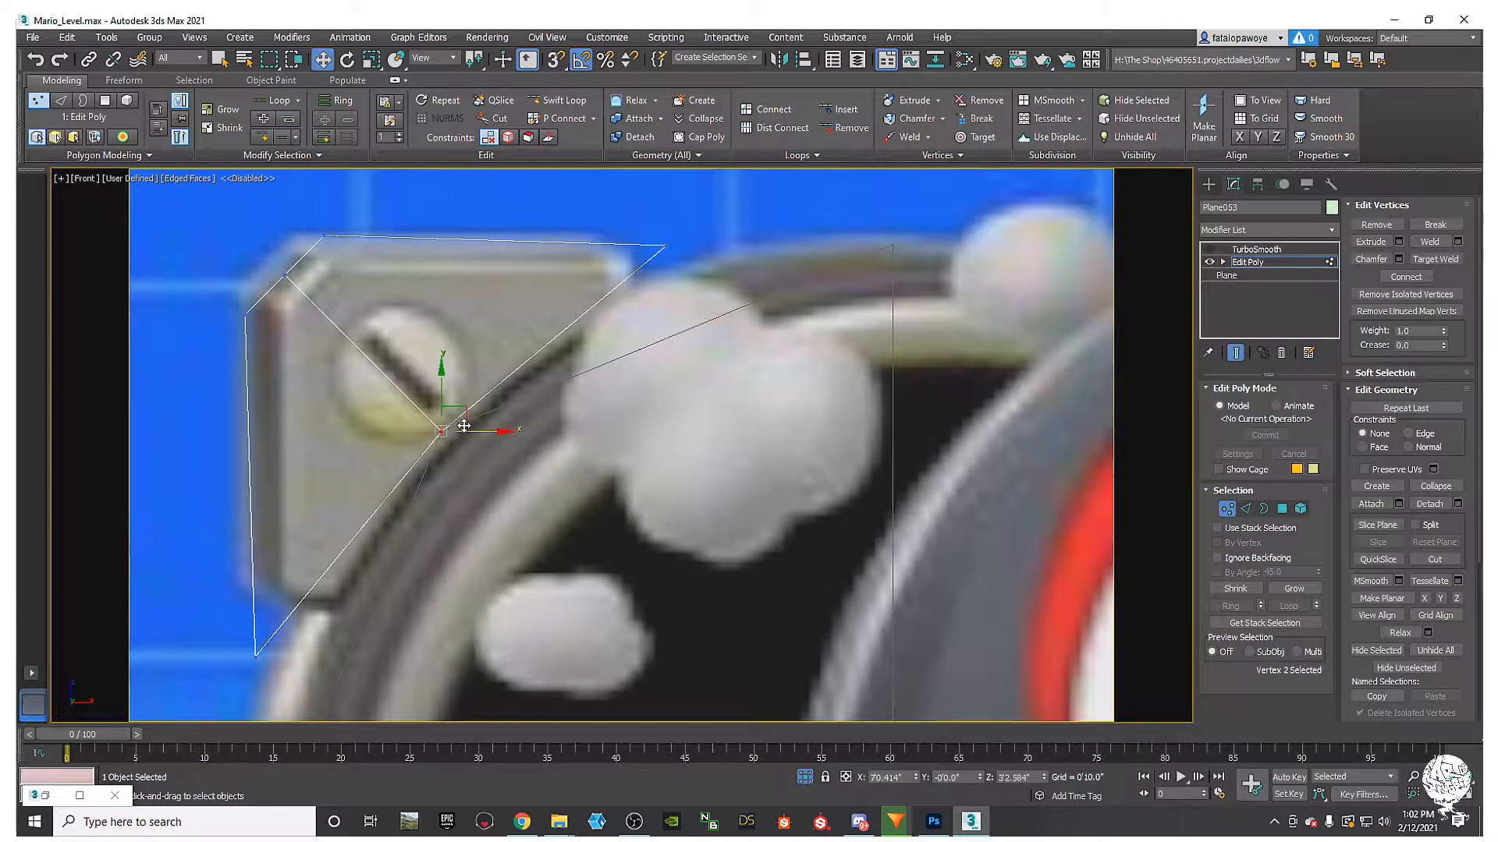
drag(463, 406, 478, 414)
Step: Chamfer the corner plate's two pointed end vertices with 1 segment to match the reference plate's blunt ends
drag(751, 312, 607, 186)
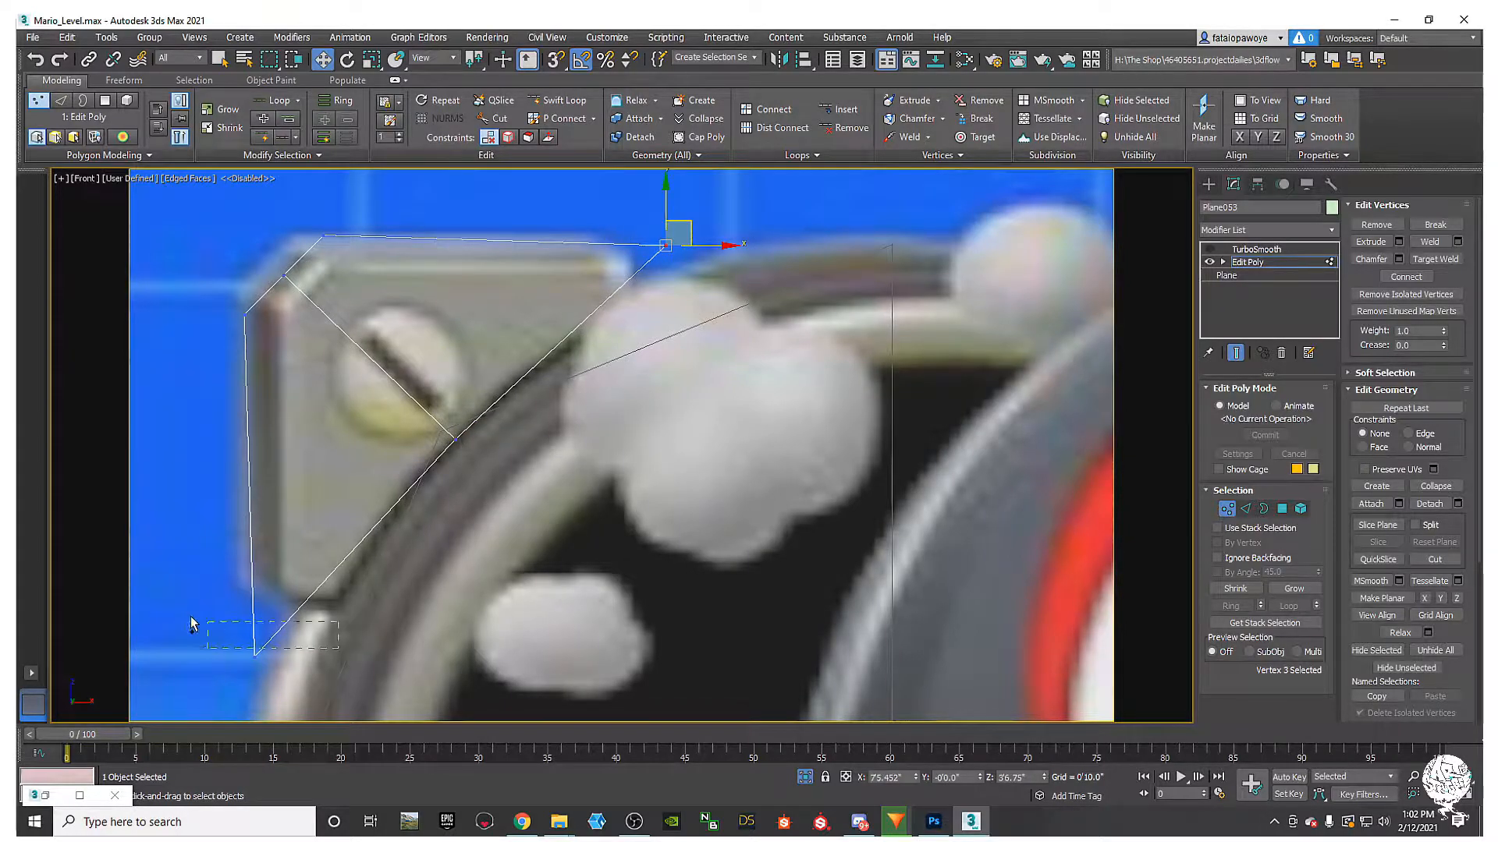
ctrl+click(255, 654)
right_click(494, 494)
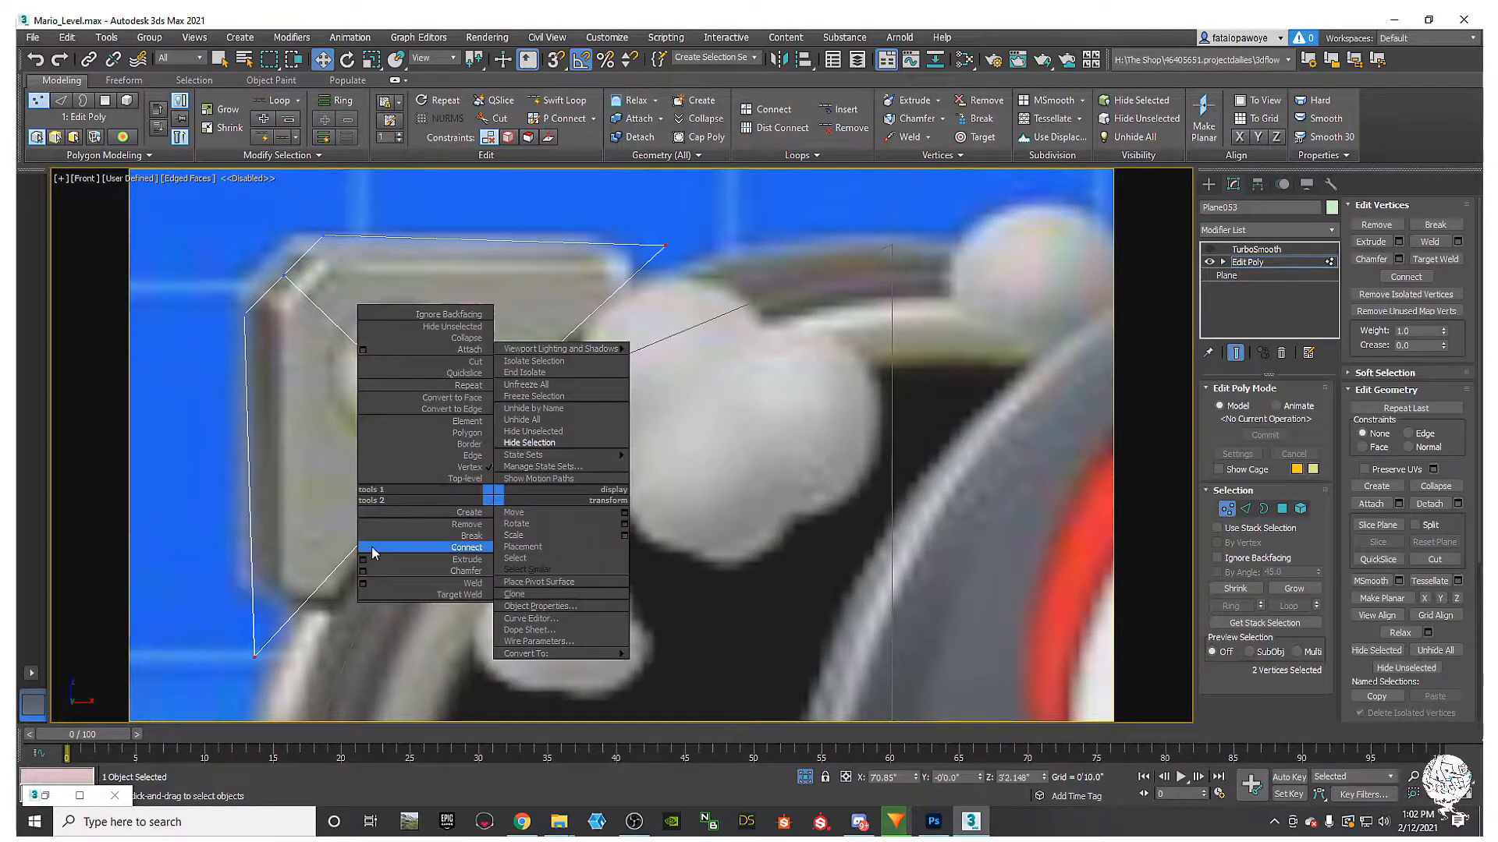
click(363, 572)
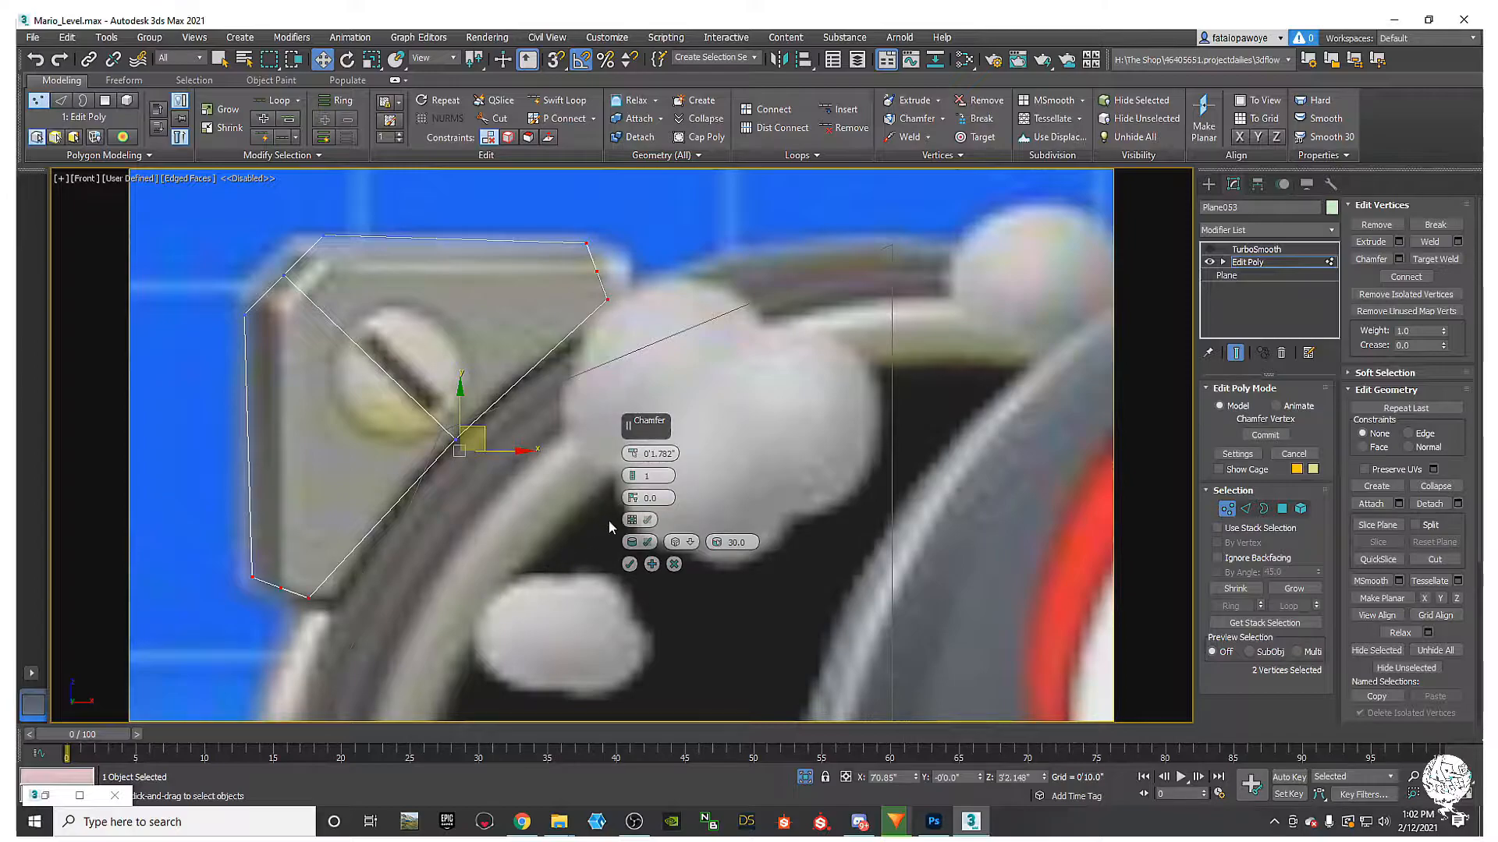
drag(633, 452, 635, 458)
click(635, 568)
Step: Move and rotate the three vertices at the plate's lower end to line up with the reference plate's bottom edge
middle_drag(485, 500, 615, 432)
scroll(615, 431, up, 2)
drag(409, 622, 209, 515)
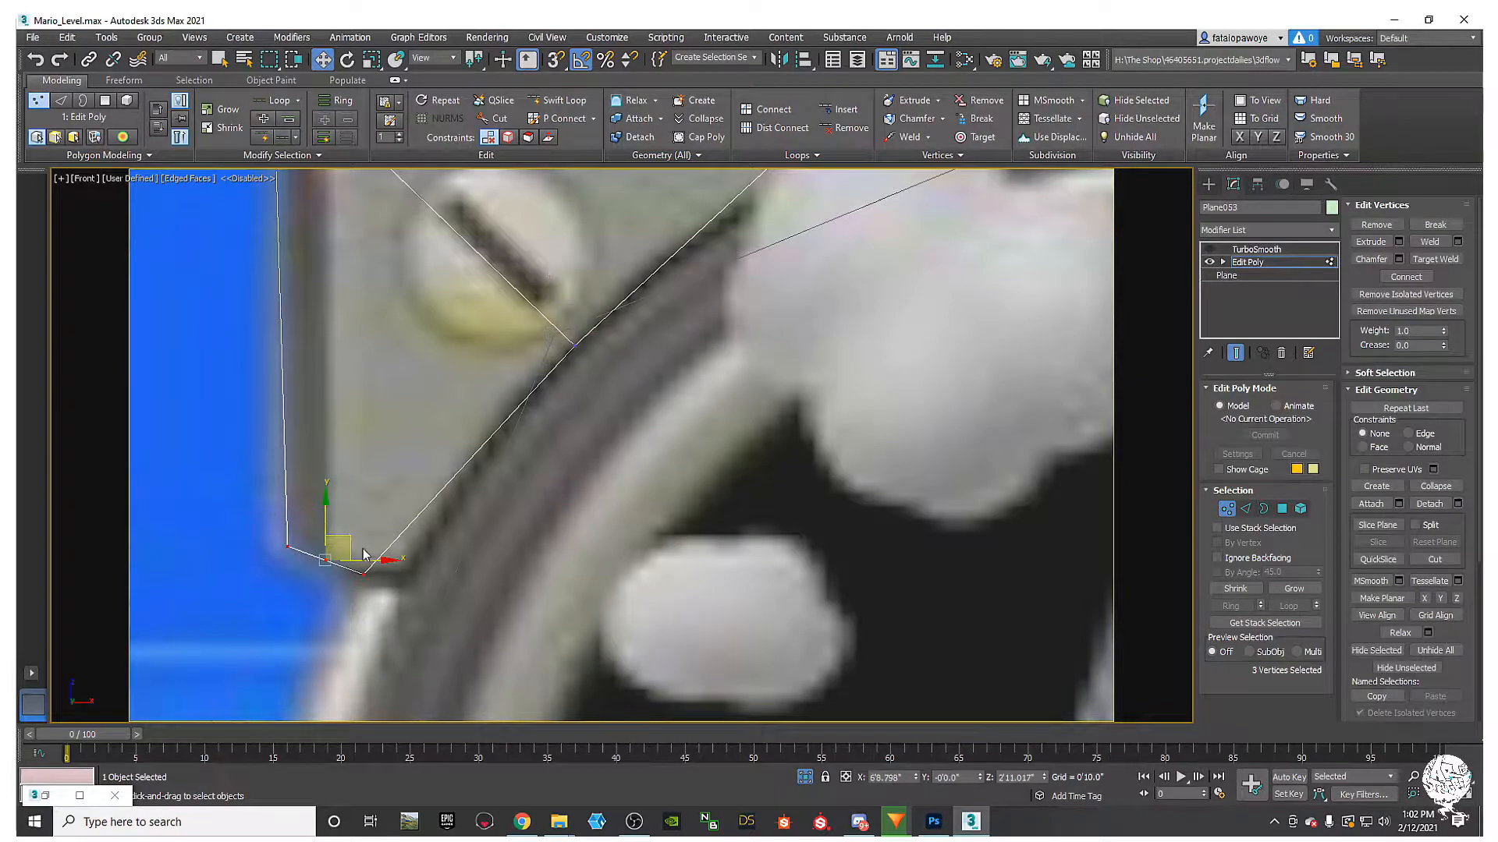
drag(353, 540, 411, 518)
key(e)
key(w)
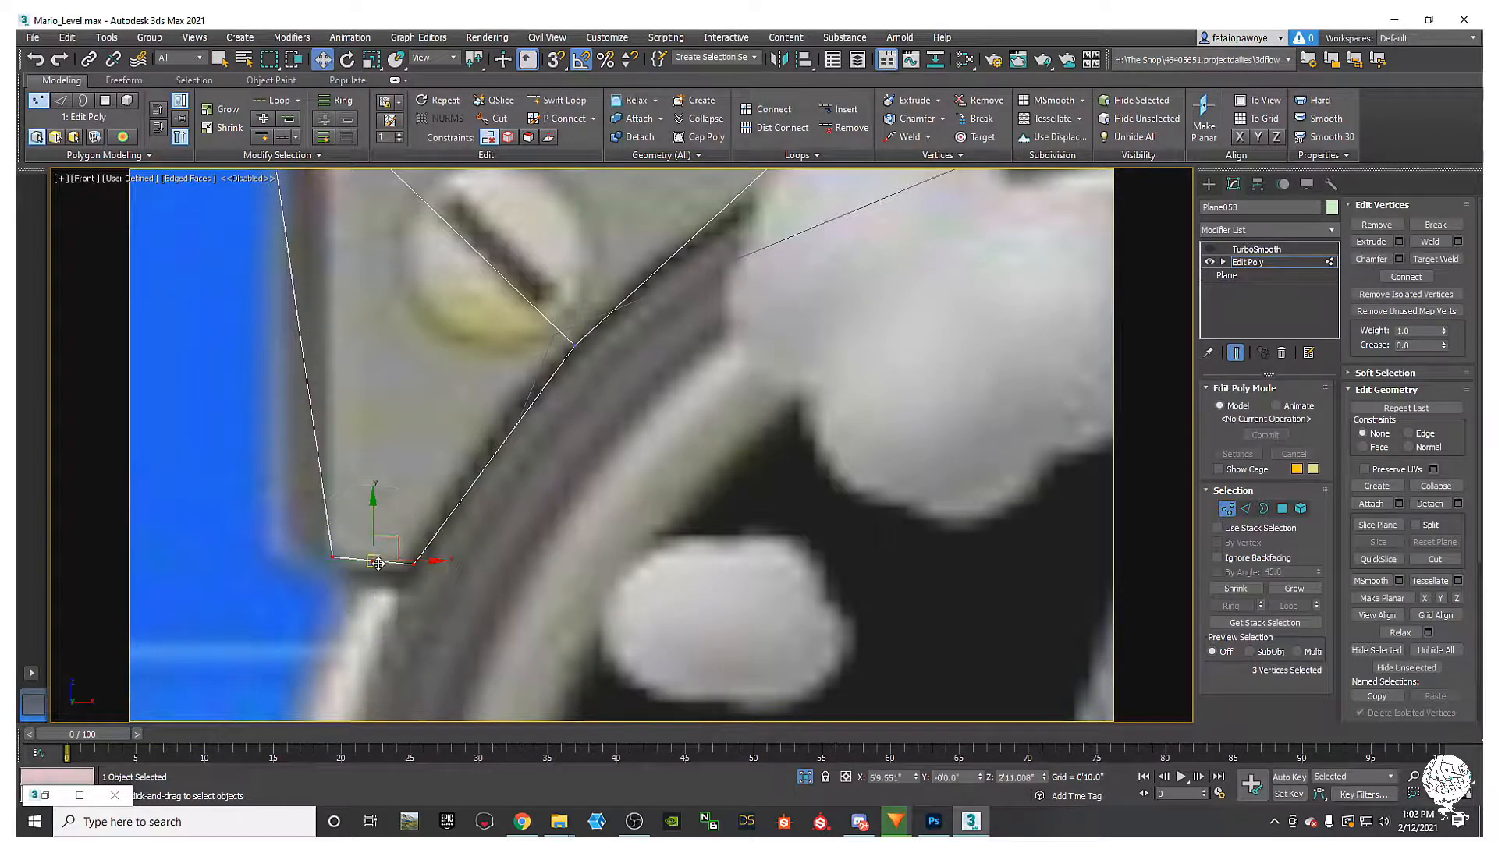
Step: Try moving the lower vertex of the plate's beveled outer corner inward
scroll(379, 564, down, 5)
scroll(419, 563, up, 3)
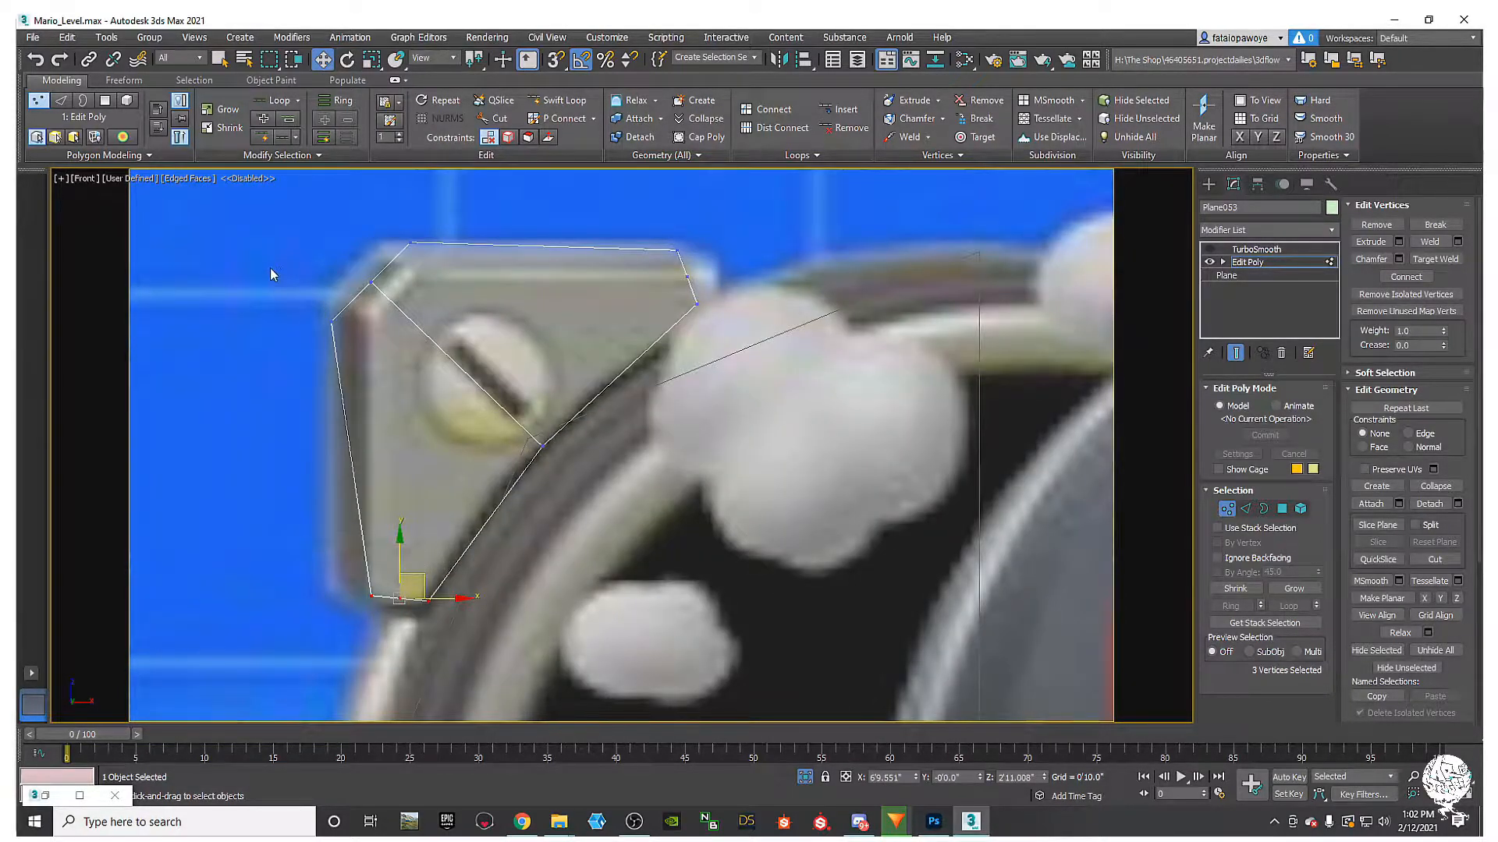
drag(353, 349, 353, 349)
middle_drag(352, 350, 343, 368)
drag(338, 330, 375, 322)
key(ctrl+z)
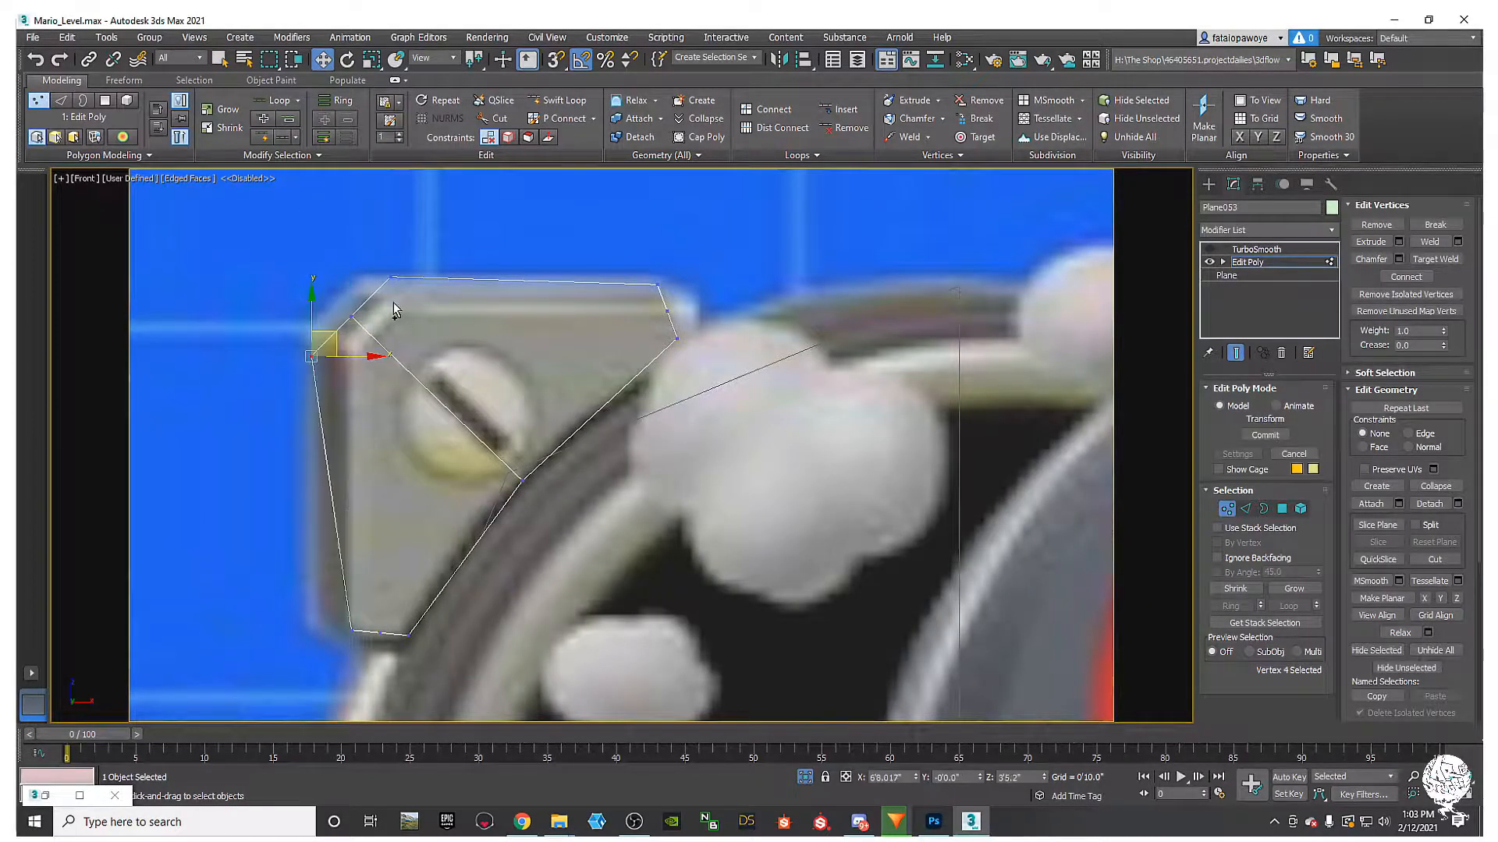
Step: Scale and move the three vertices of the plate's outer corner inward onto the reference plate's inner bevel
drag(267, 242, 437, 378)
middle_drag(399, 359, 404, 367)
key(r)
drag(367, 324, 491, 491)
key(w)
drag(377, 311, 391, 309)
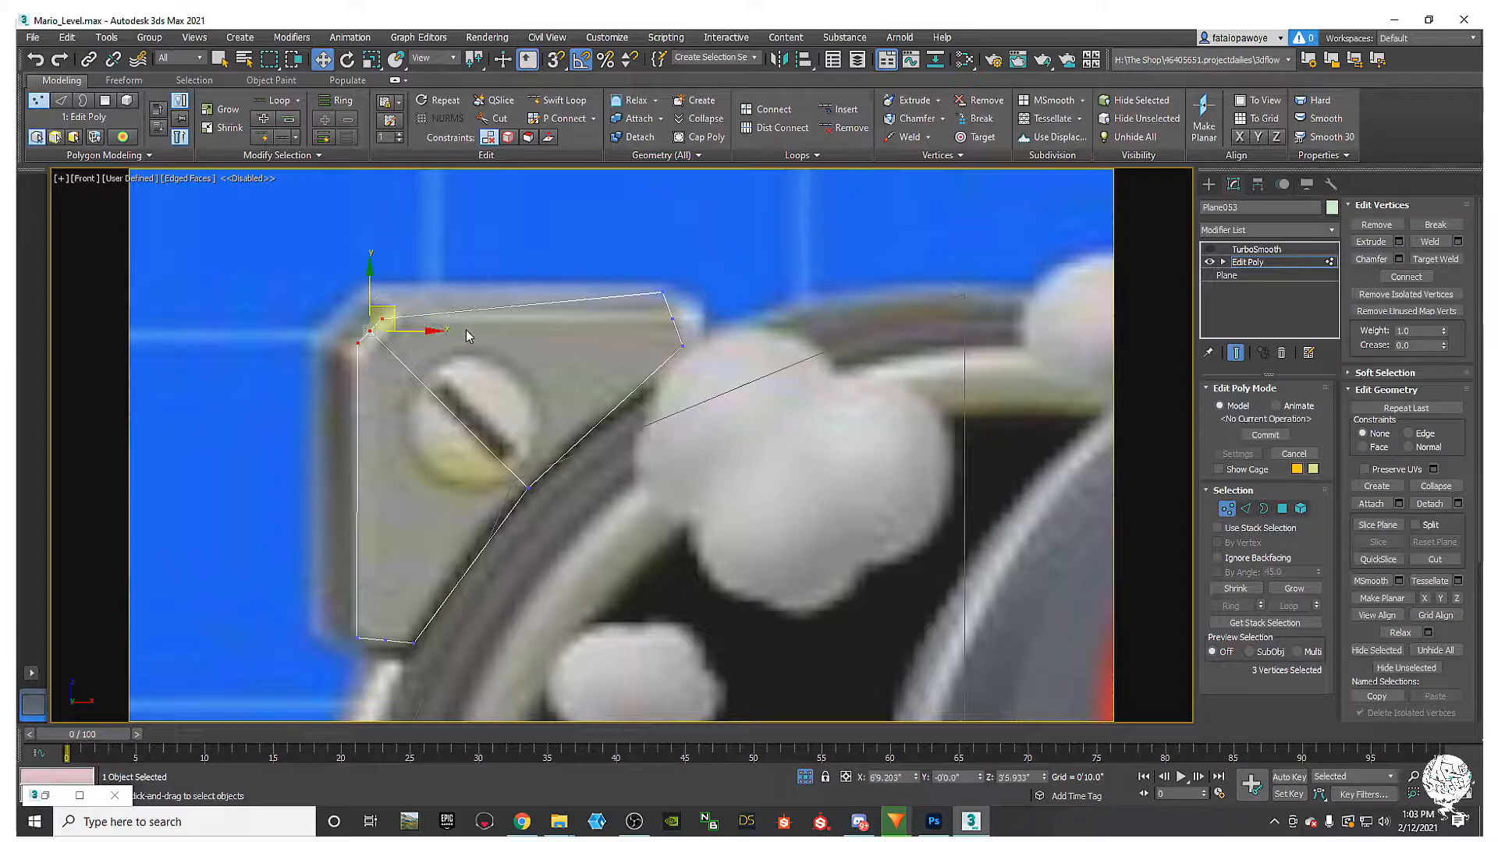
Step: Select the vertices of the plate's half above the diagonal edge and delete them
middle_drag(465, 330, 414, 331)
drag(565, 376, 648, 285)
ctrl+click(330, 317)
key(Delete)
middle_drag(518, 456, 538, 332)
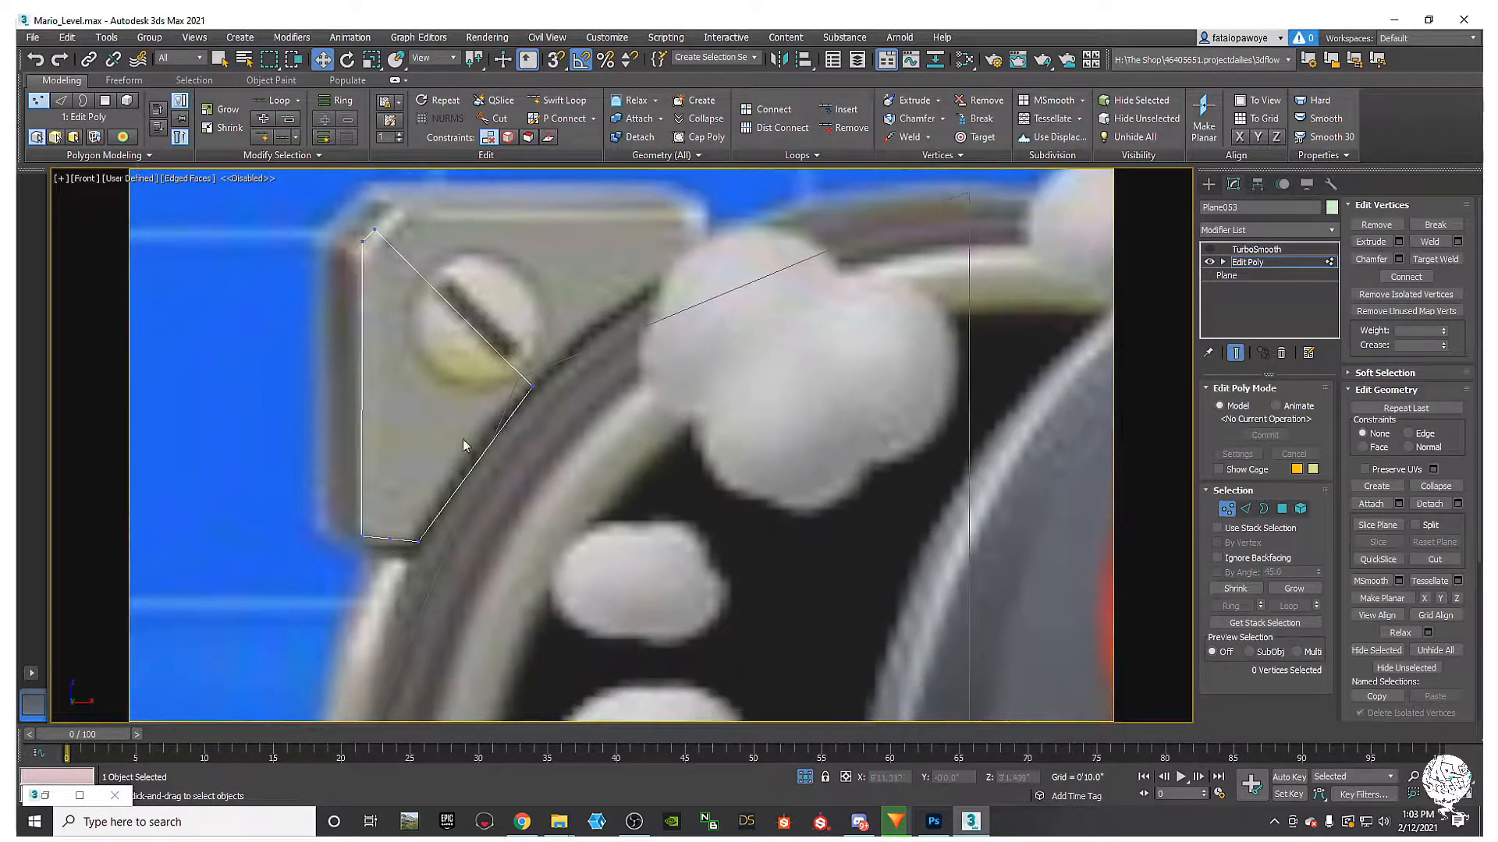
right_click(396, 526)
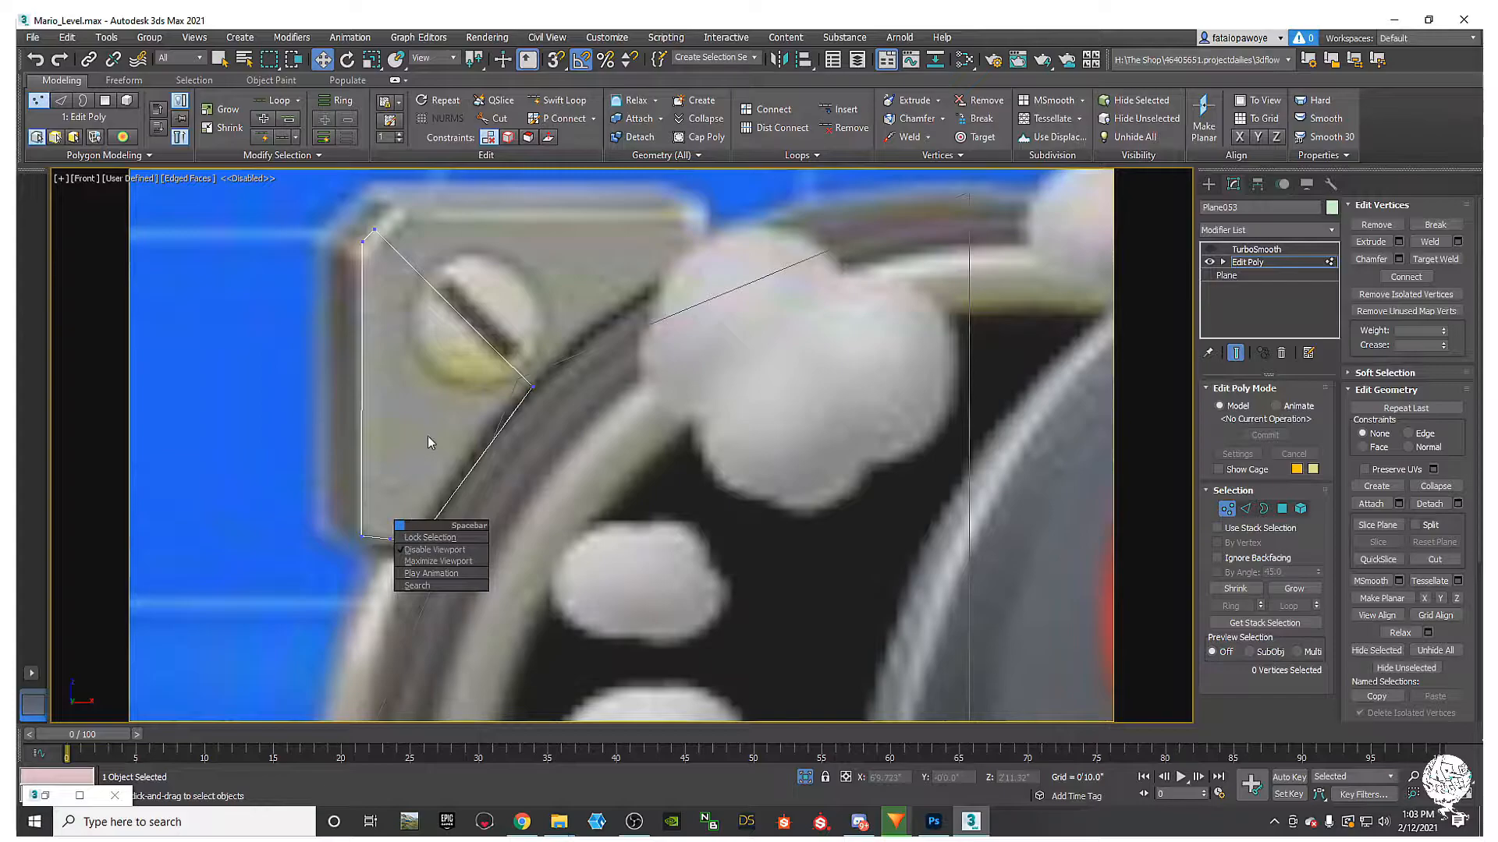
middle_drag(427, 439, 438, 462)
key(alt+c)
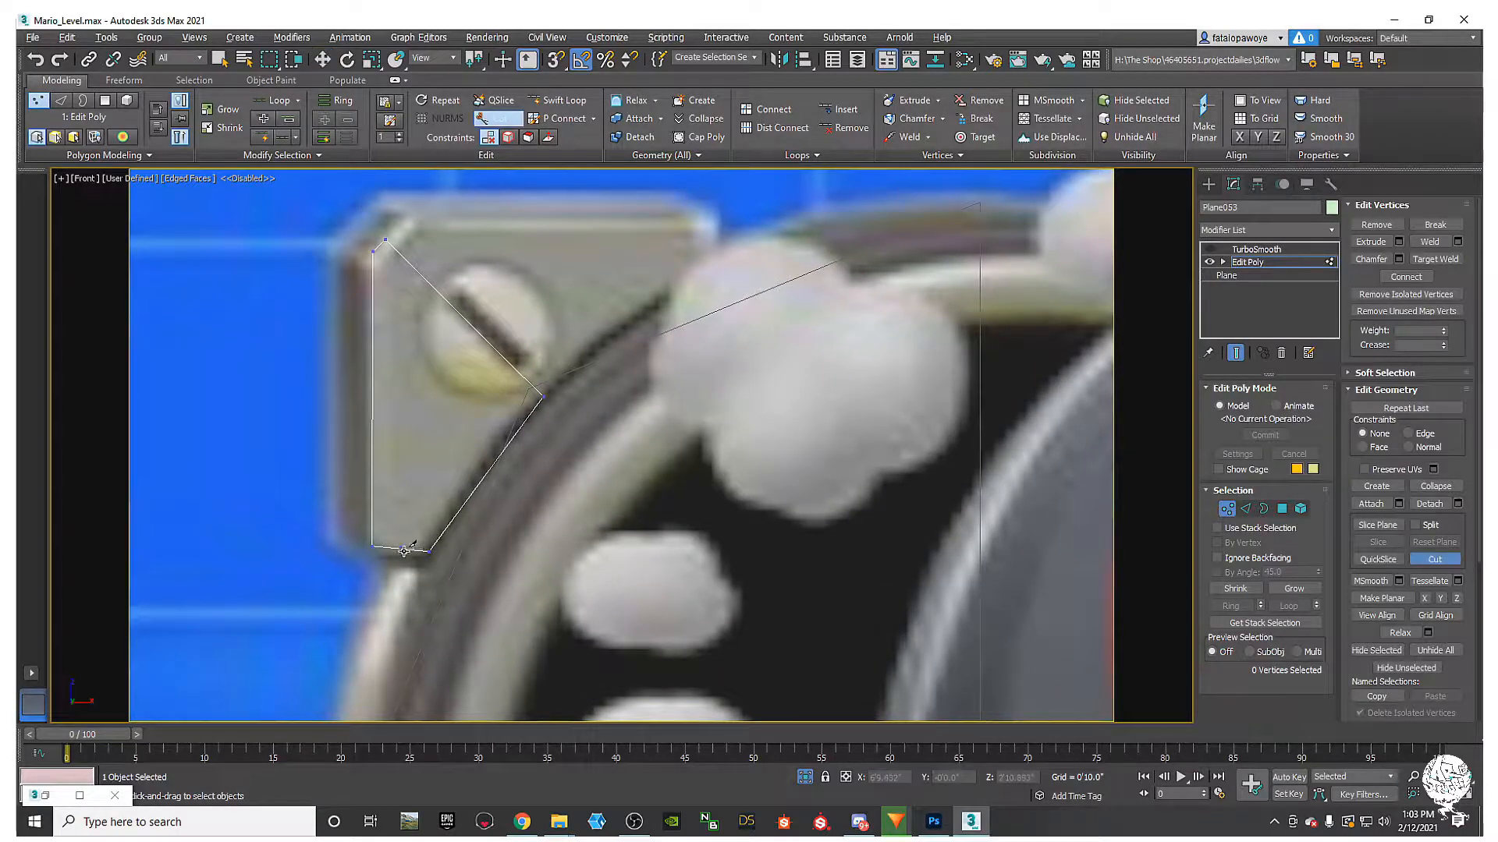
click(402, 548)
click(429, 552)
middle_drag(430, 550, 432, 552)
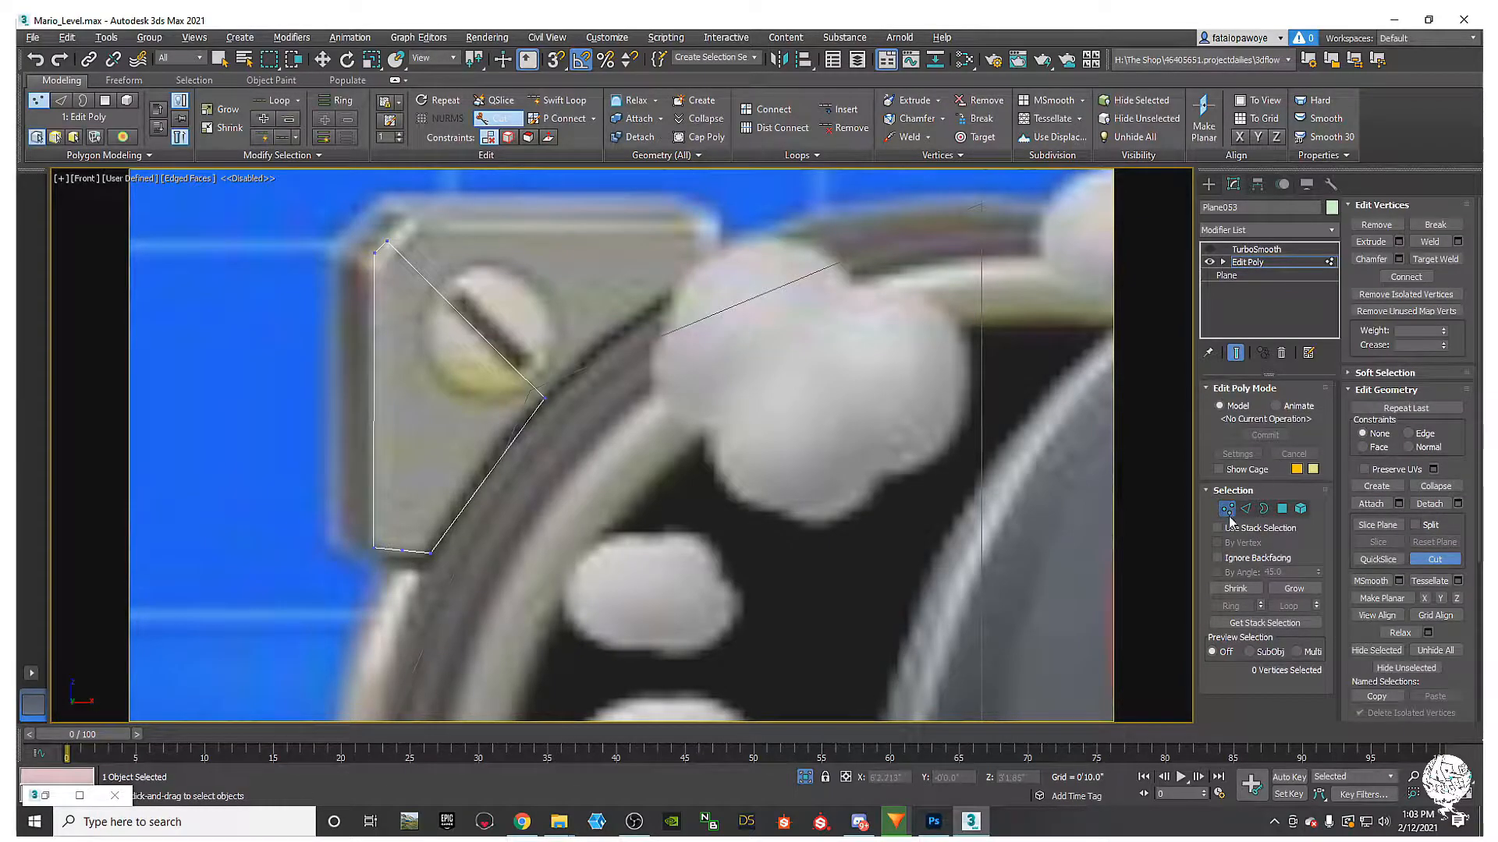
Step: Remove the extra middle vertex from the half plate's short lower edge
key(w)
click(405, 550)
key(BackSpace)
Step: Select the half plate's diagonal edge and add a Symmetry modifier above Edit Poly
middle_drag(337, 381, 317, 461)
key(2)
click(439, 392)
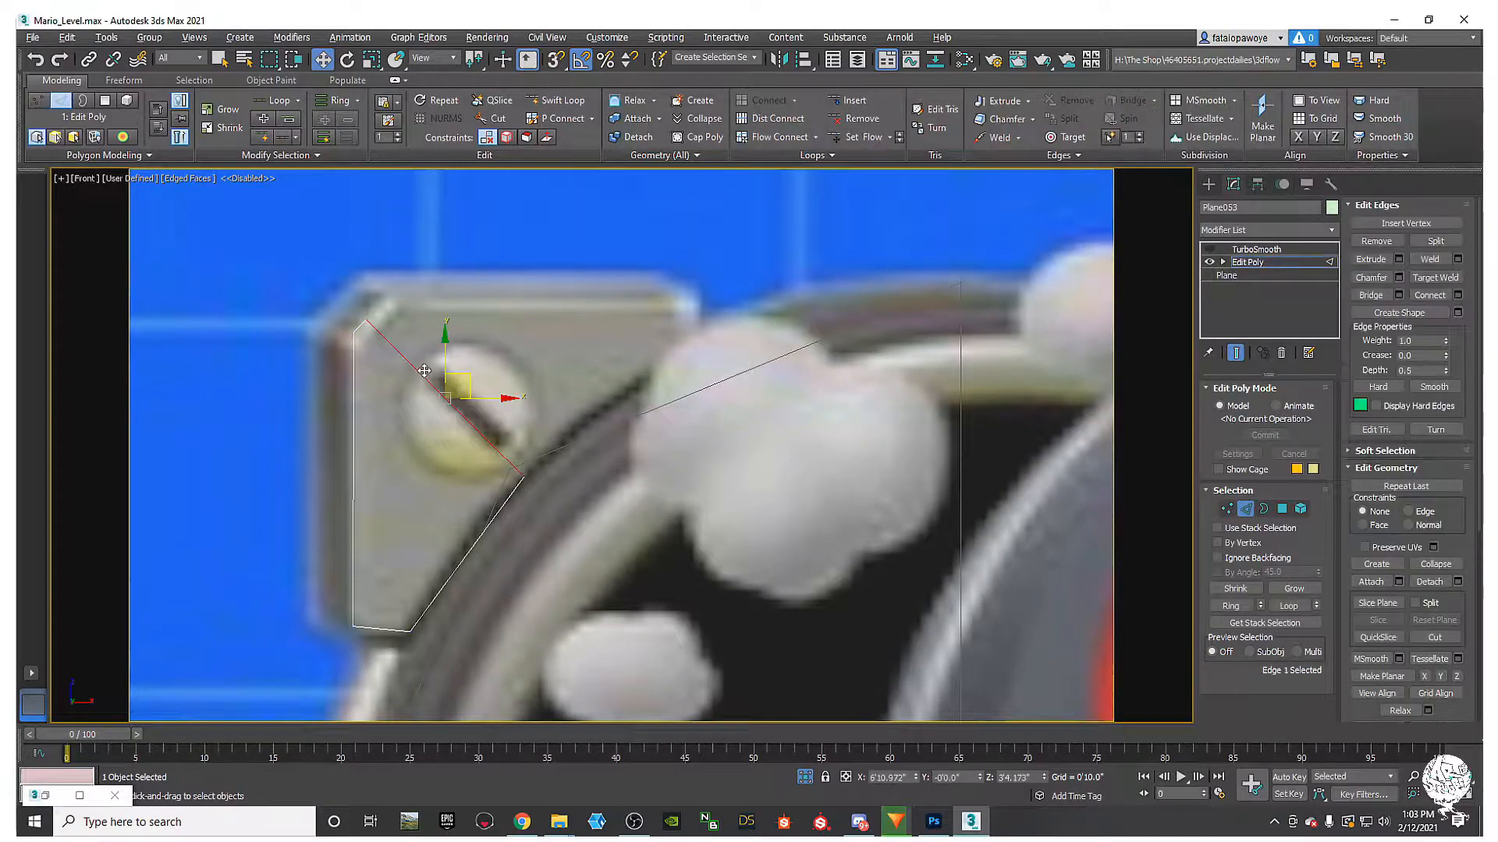
click(1246, 231)
scroll(1247, 390, down, 10)
click(1246, 493)
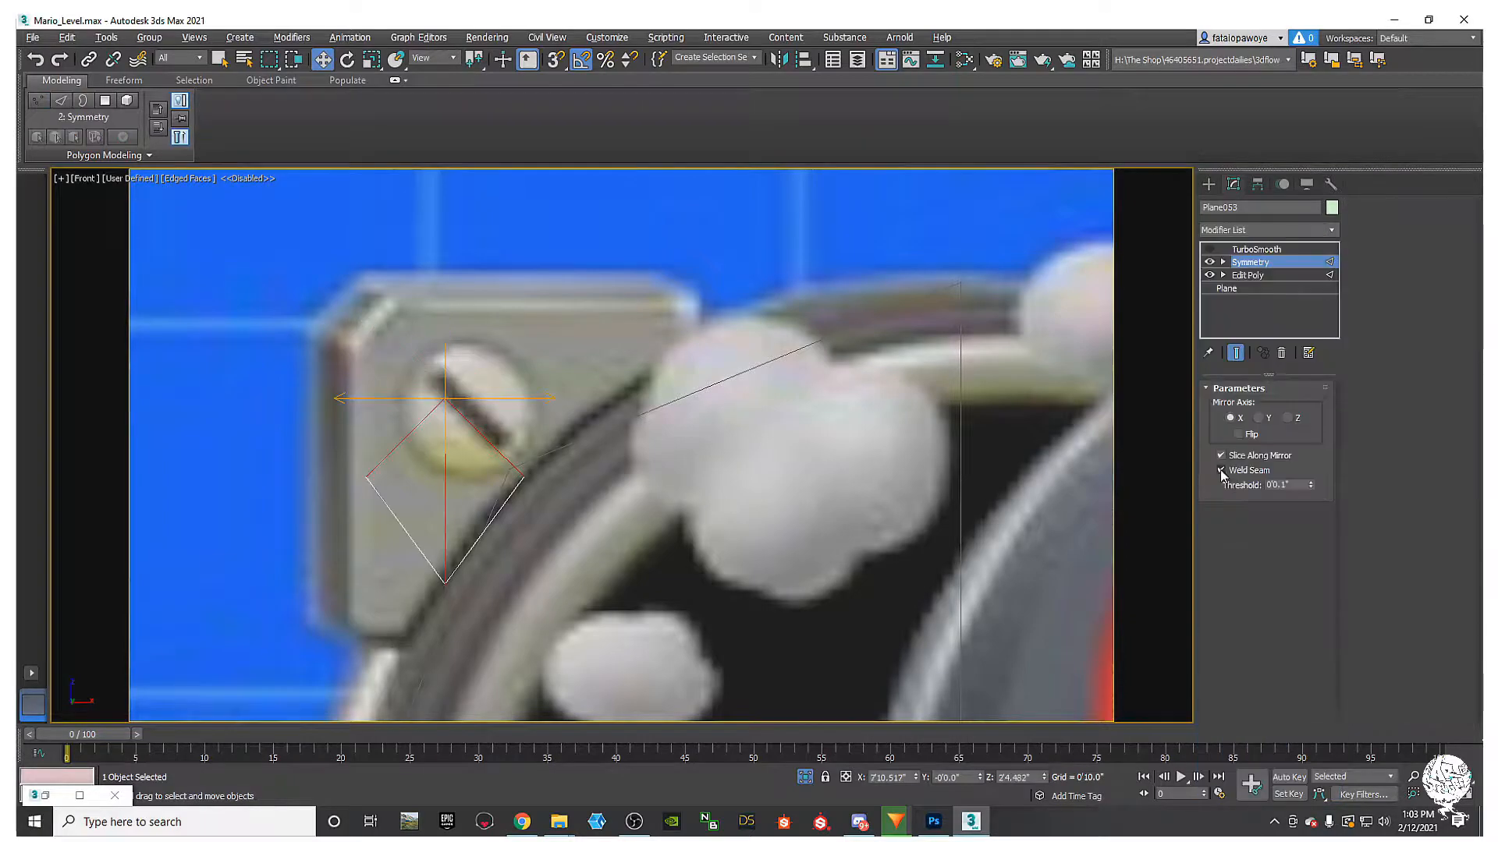
Step: Set the Symmetry modifier's mirror axis to Y with Flip enabled
click(1260, 419)
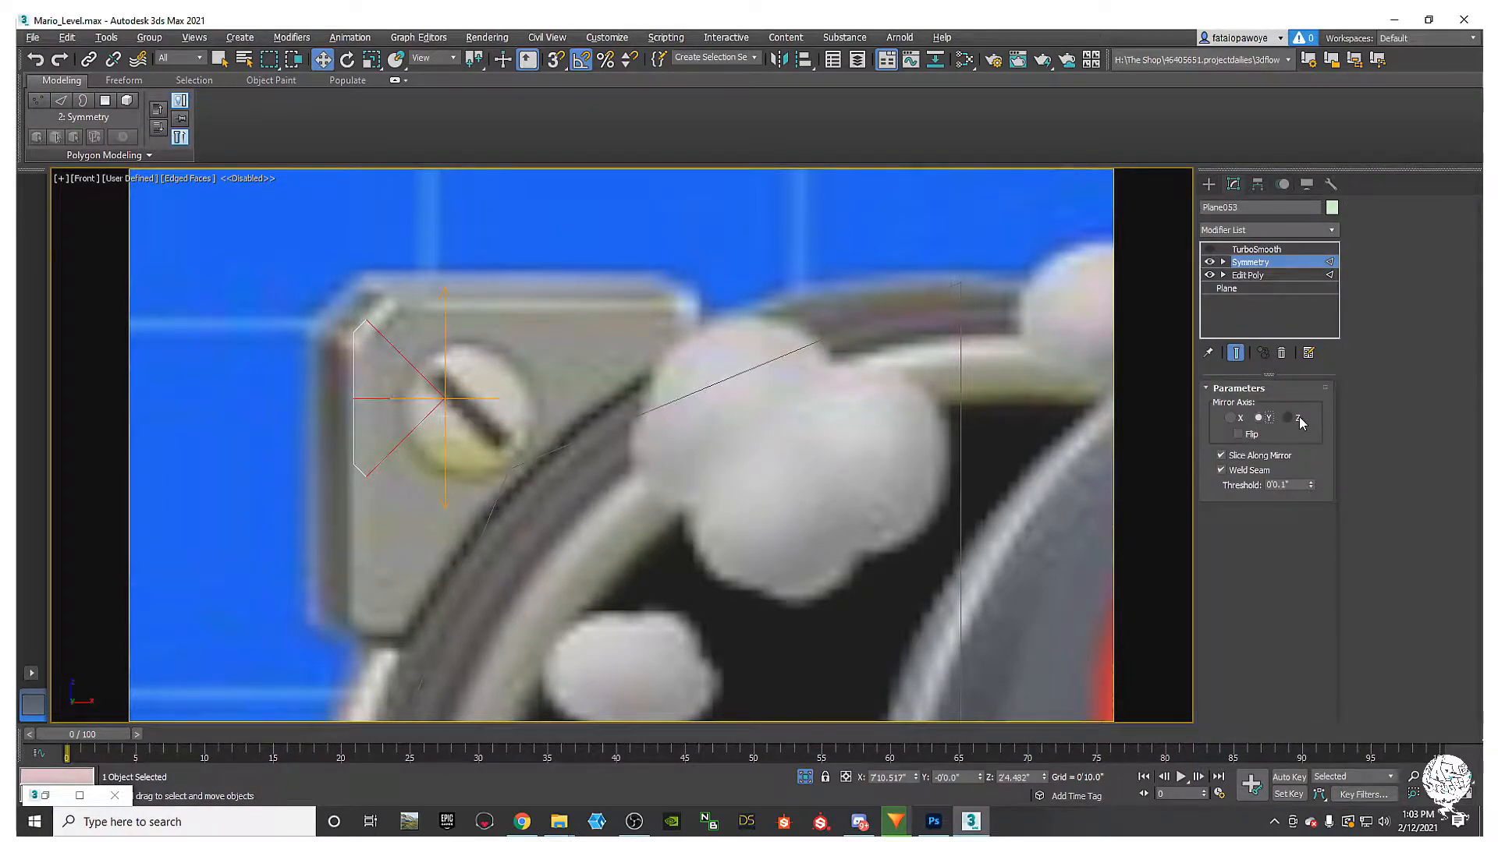
click(1239, 434)
click(1233, 418)
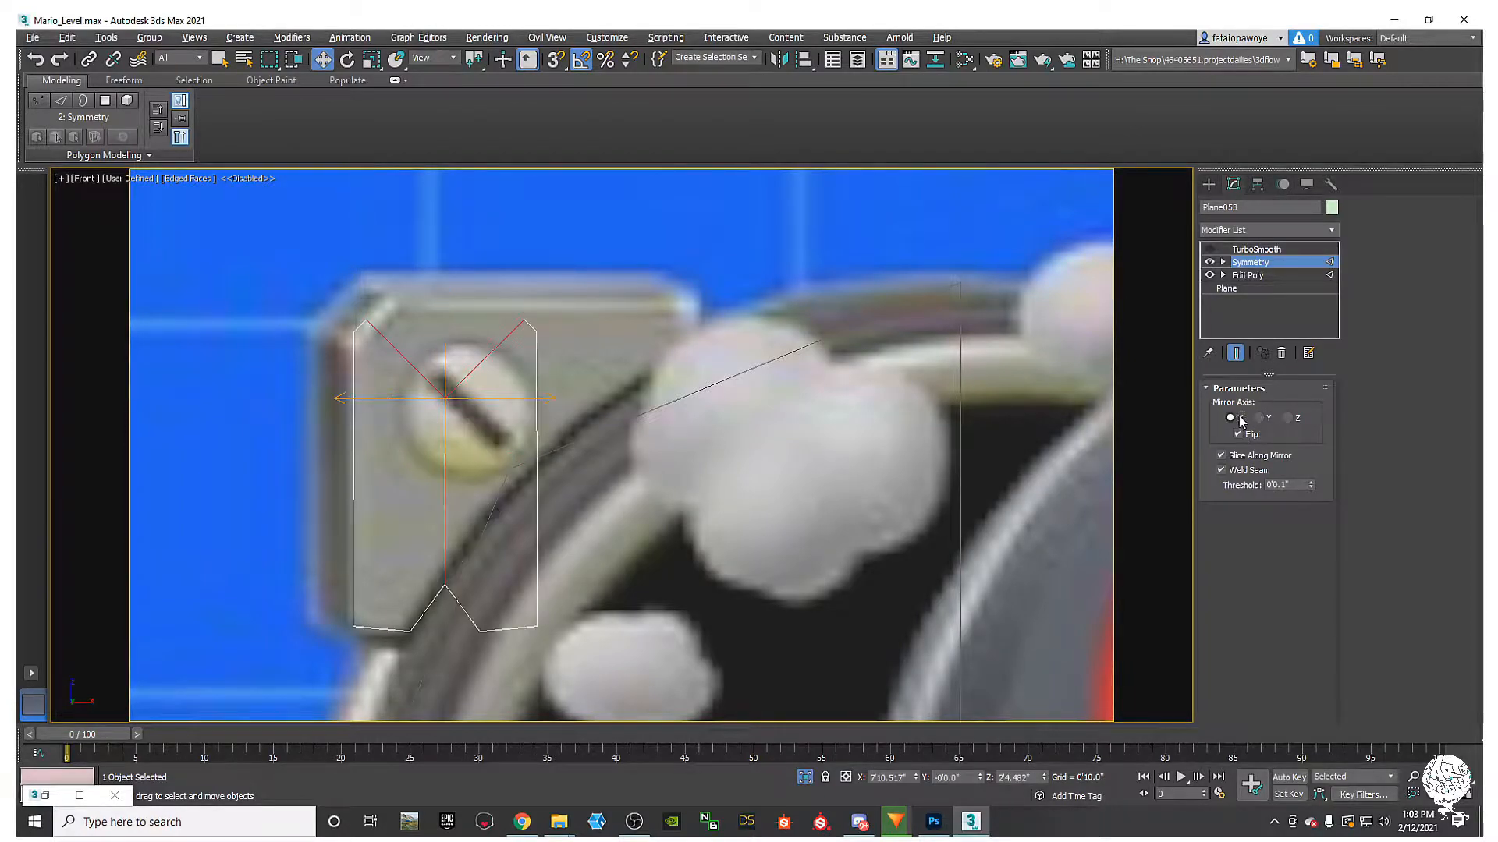
click(1258, 419)
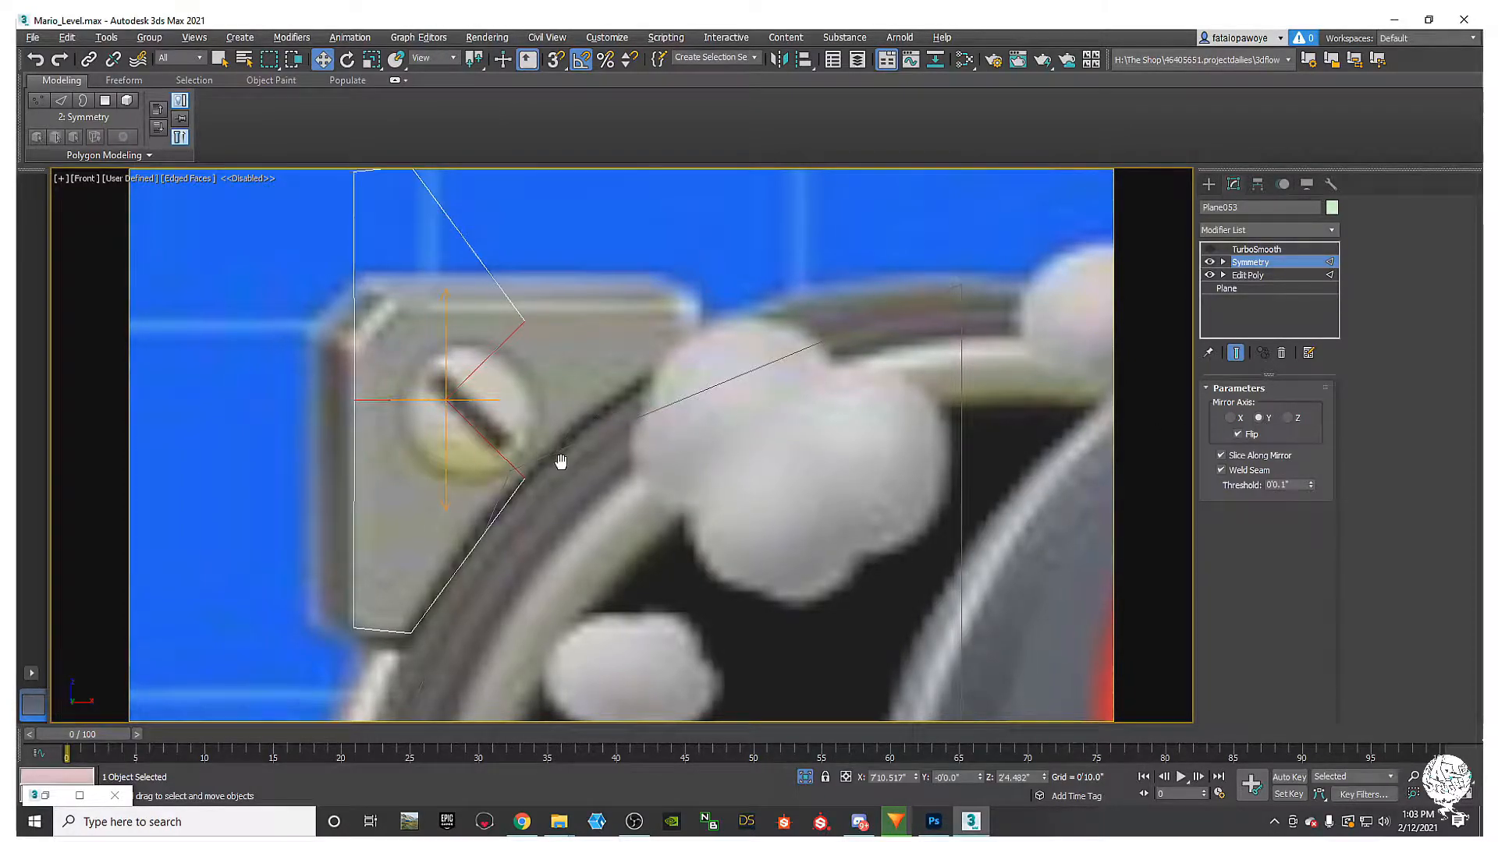
Step: Rotate the Symmetry mirror plane by -45 degrees so the half plate mirrors across its diagonal
middle_drag(560, 460, 567, 476)
key(1)
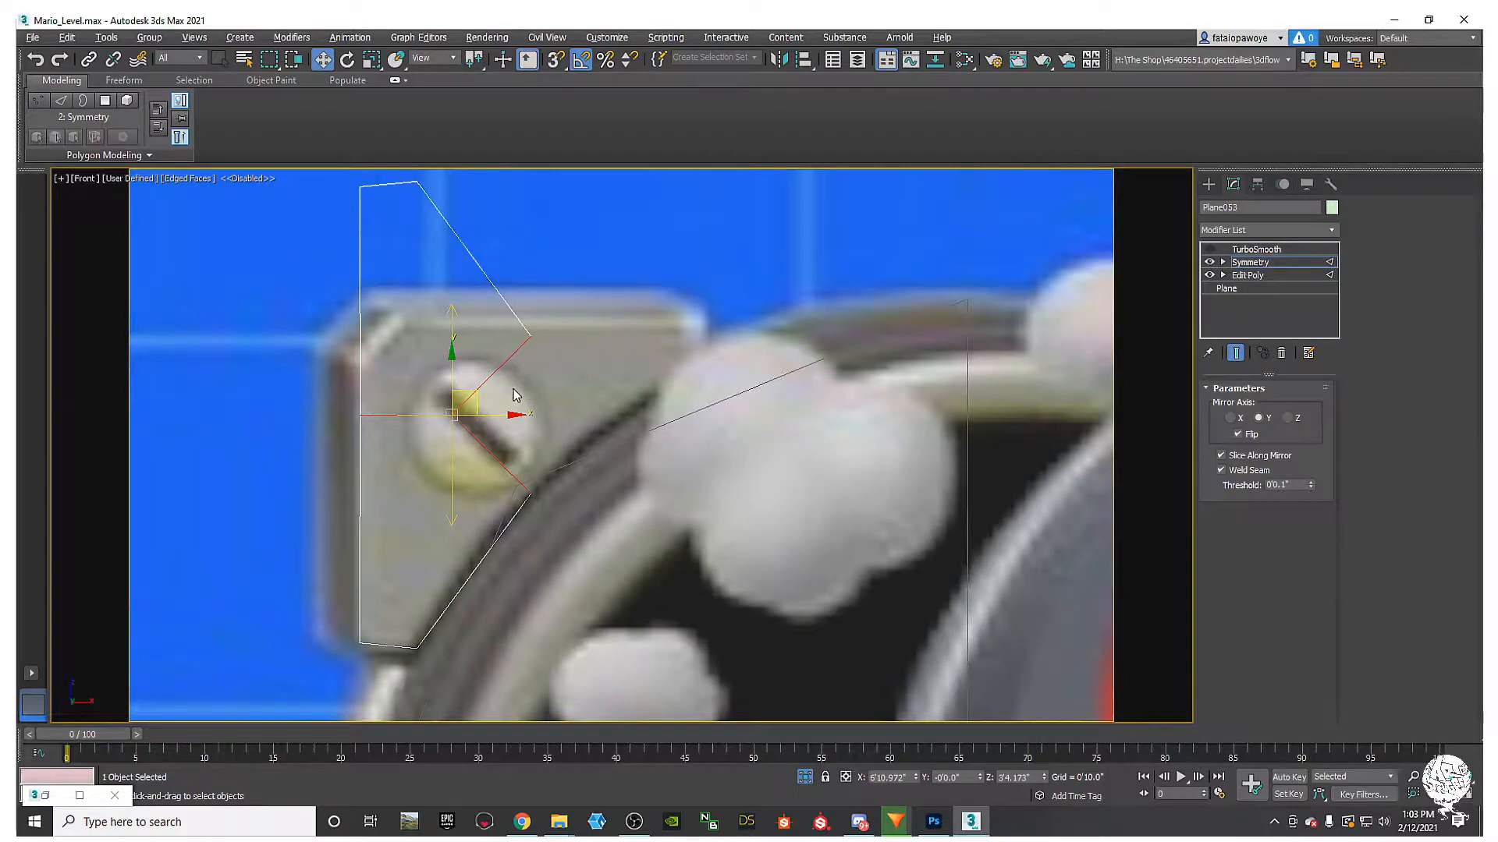
key(e)
drag(492, 376, 521, 394)
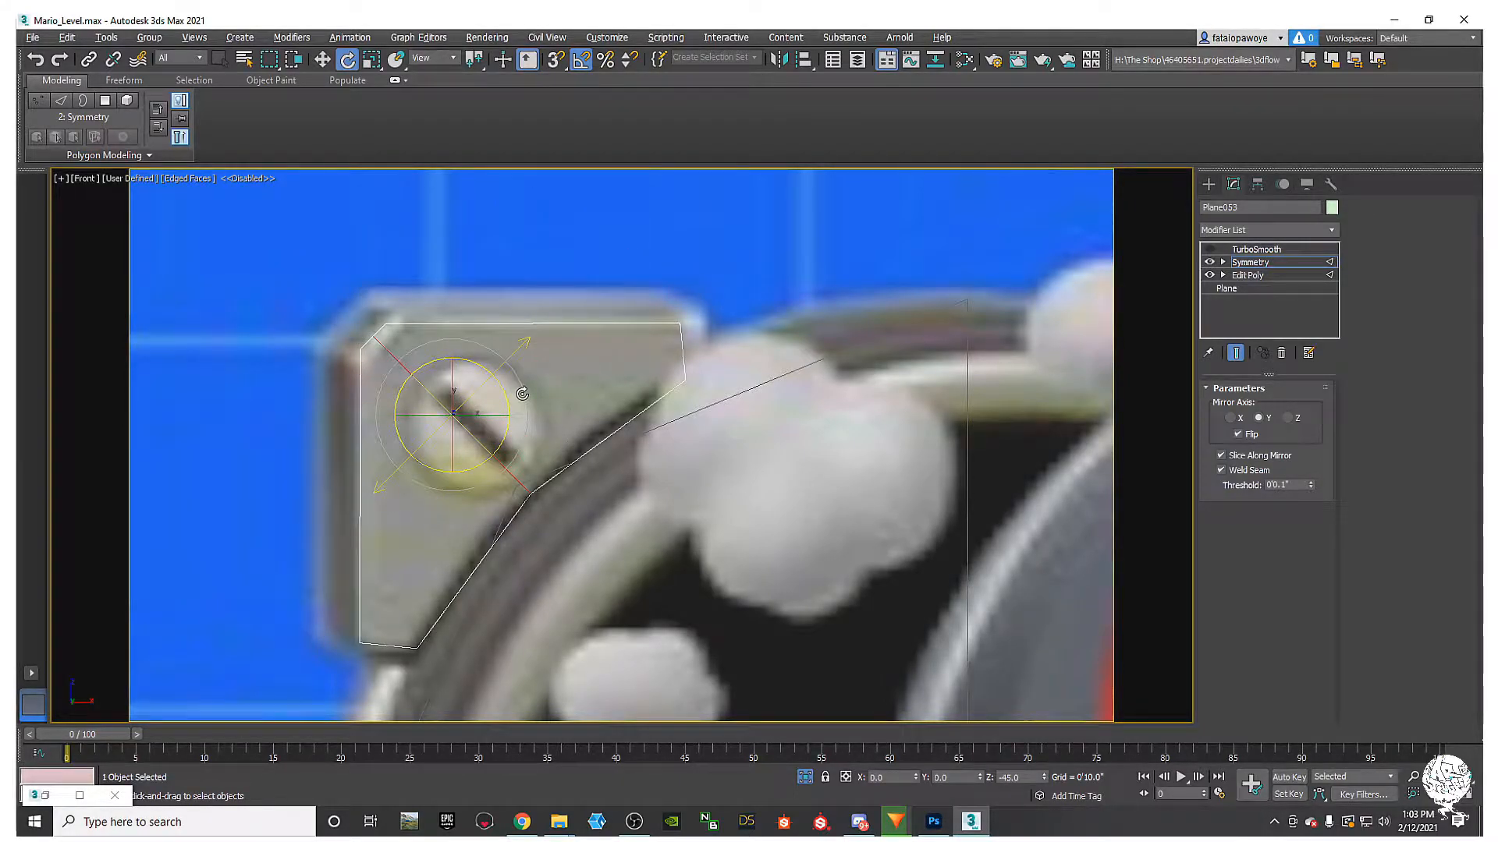
middle_drag(511, 405, 608, 386)
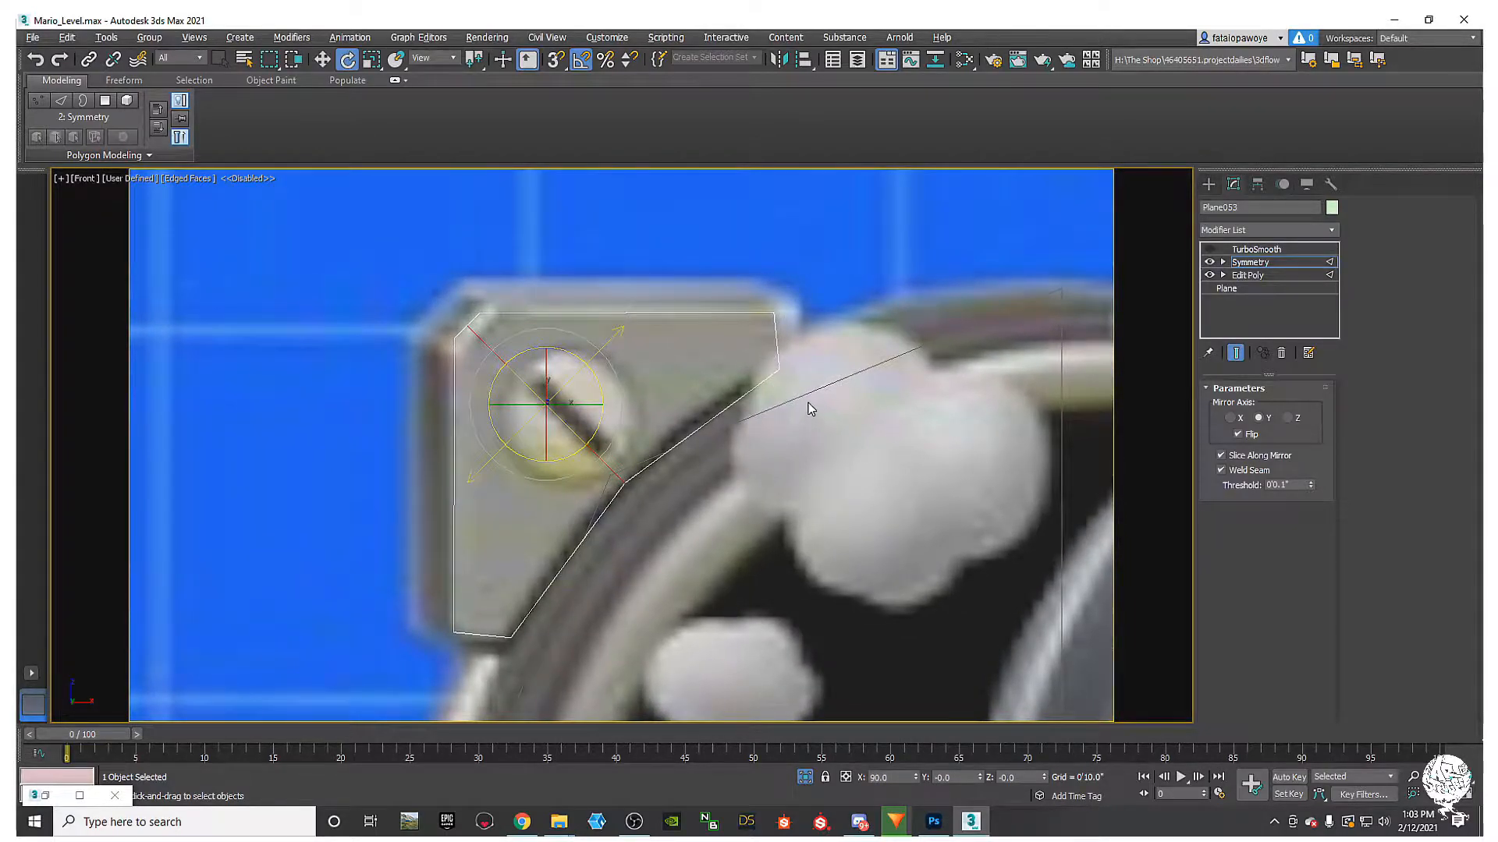
key(1)
middle_drag(851, 307, 806, 293)
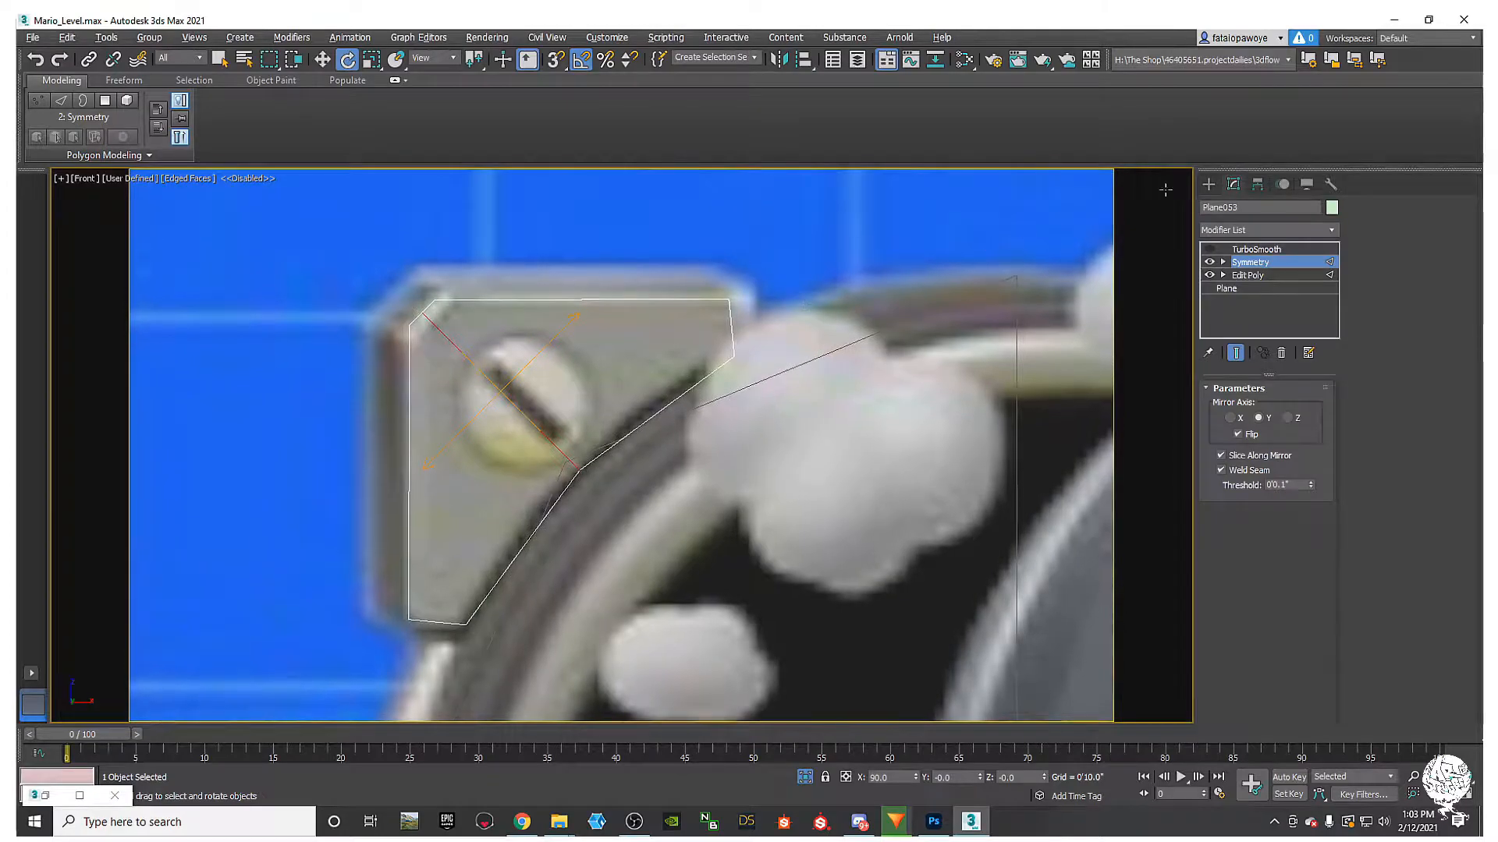
Step: Select the old half-circle outline object over the cannon's mouth and delete it
scroll(702, 312, down, 5)
scroll(635, 358, up, 5)
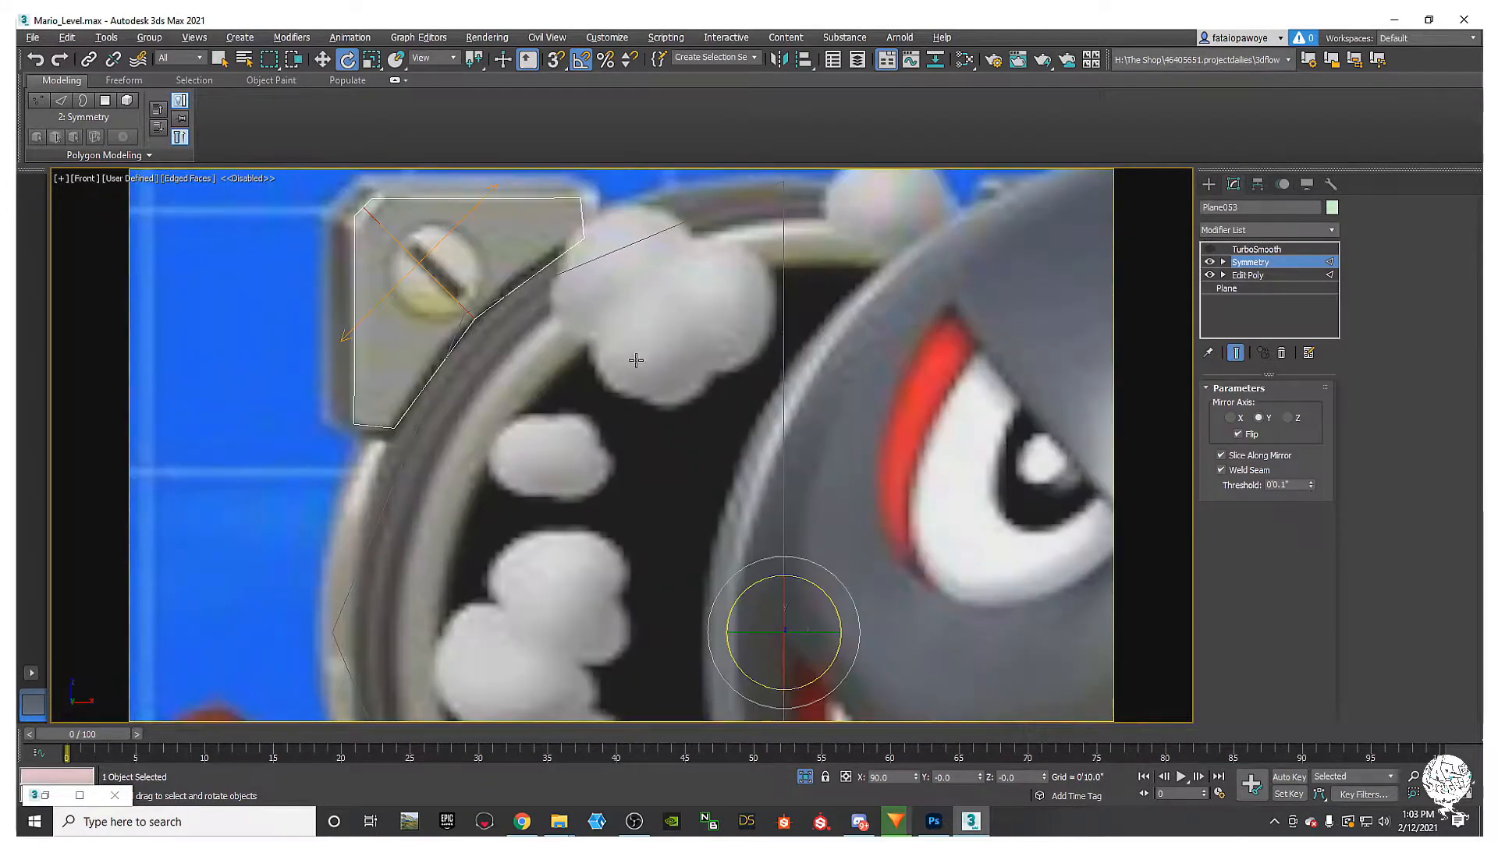
scroll(614, 329, down, 5)
click(1209, 187)
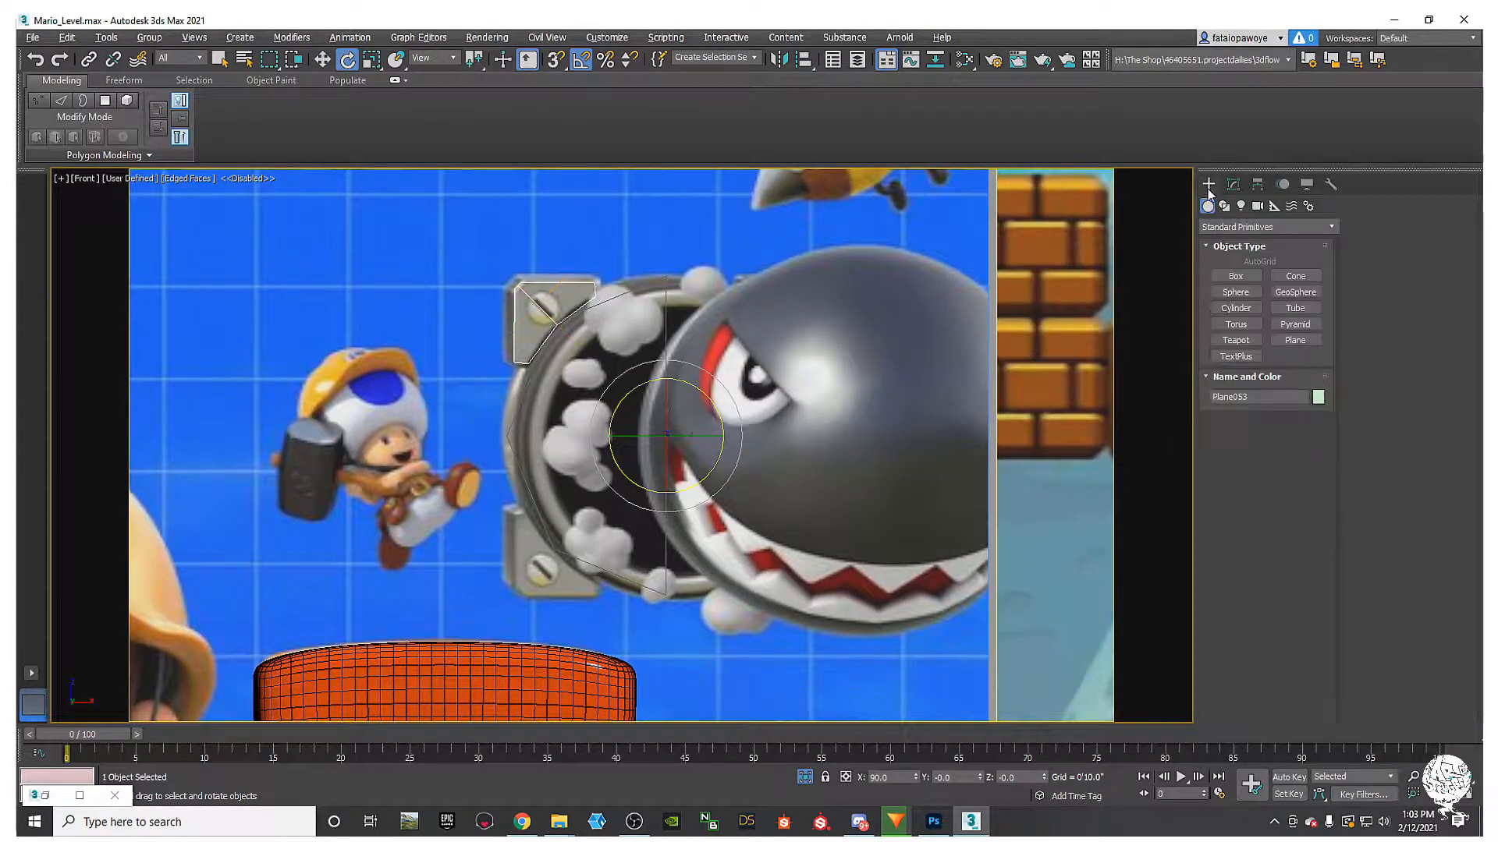
click(669, 334)
key(w)
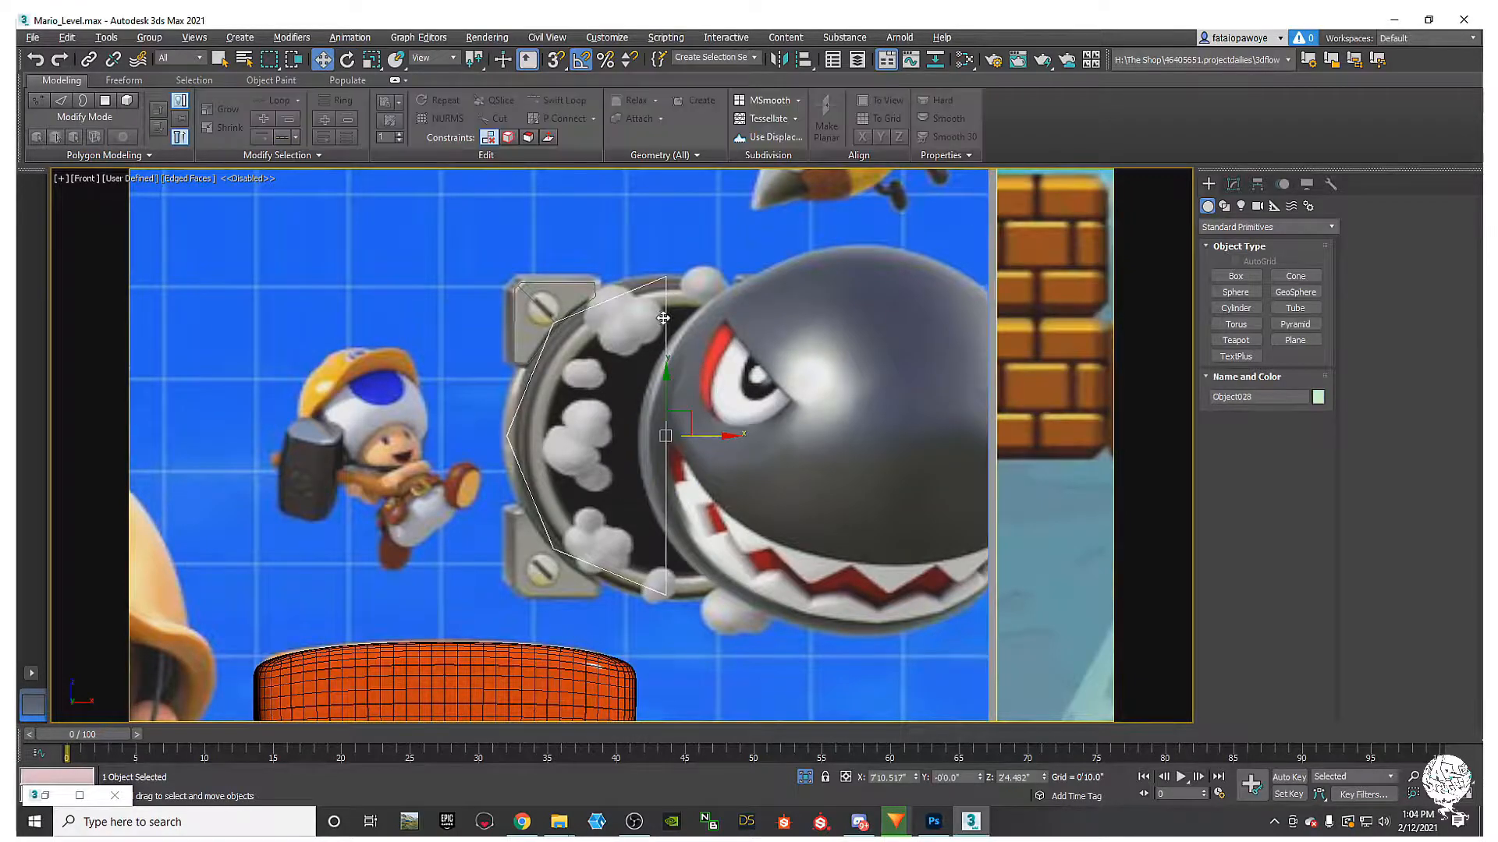
scroll(646, 367, down, 3)
Step: Create a cylinder over the cannon's mouth with a radius of about 1'1.354" and a height of about 0'2.321"
click(1237, 309)
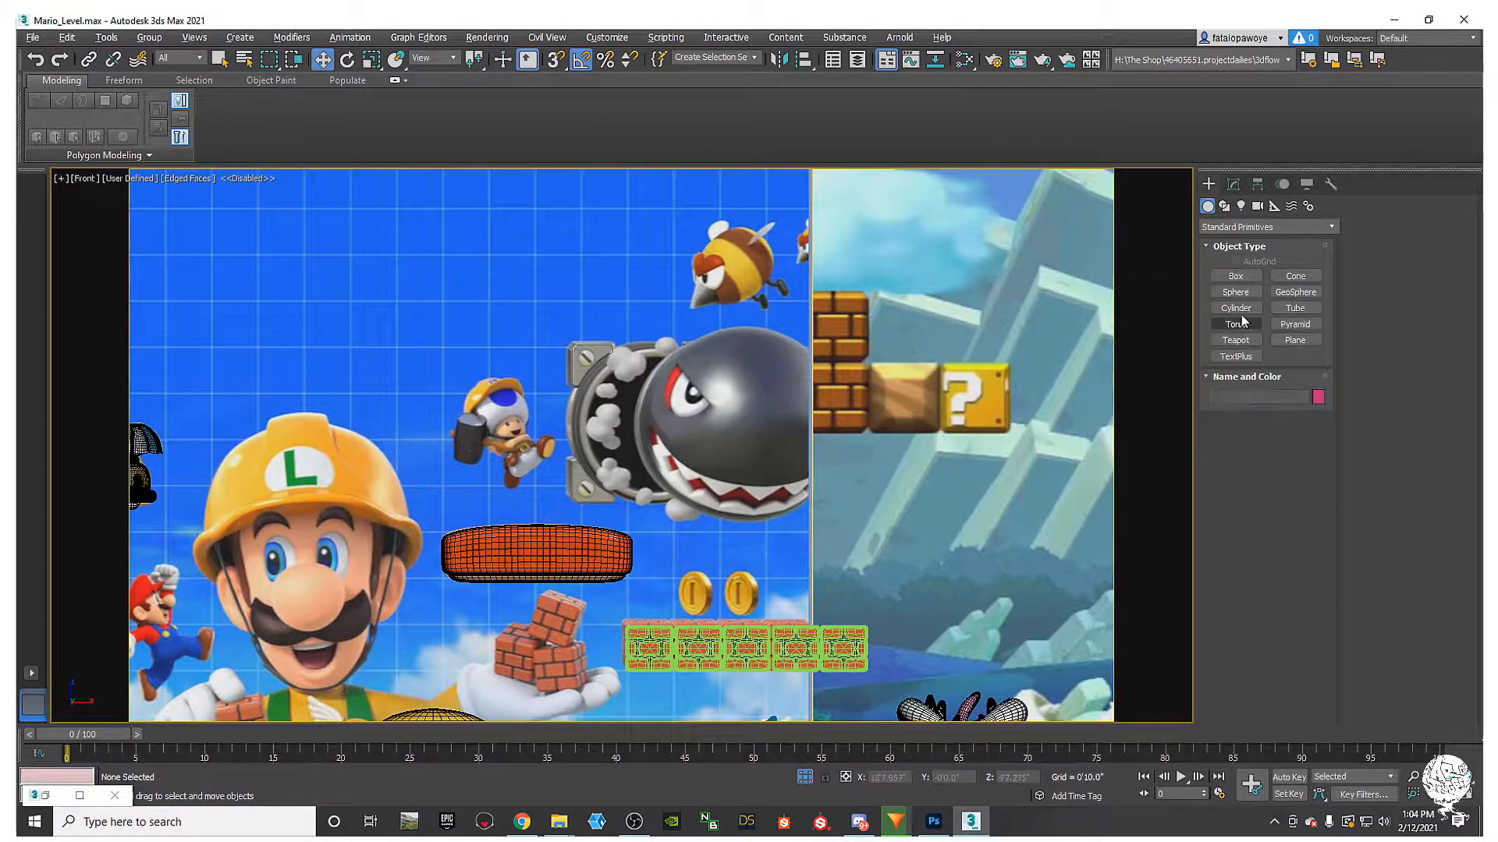
scroll(662, 411, up, 2)
drag(652, 412, 729, 484)
click(727, 464)
mouse_move(680, 446)
middle_down()
mouse_move(682, 478)
mouse_move(720, 460)
mouse_move(699, 466)
middle_up()
scroll(671, 471, up, 3)
scroll(659, 465, down, 3)
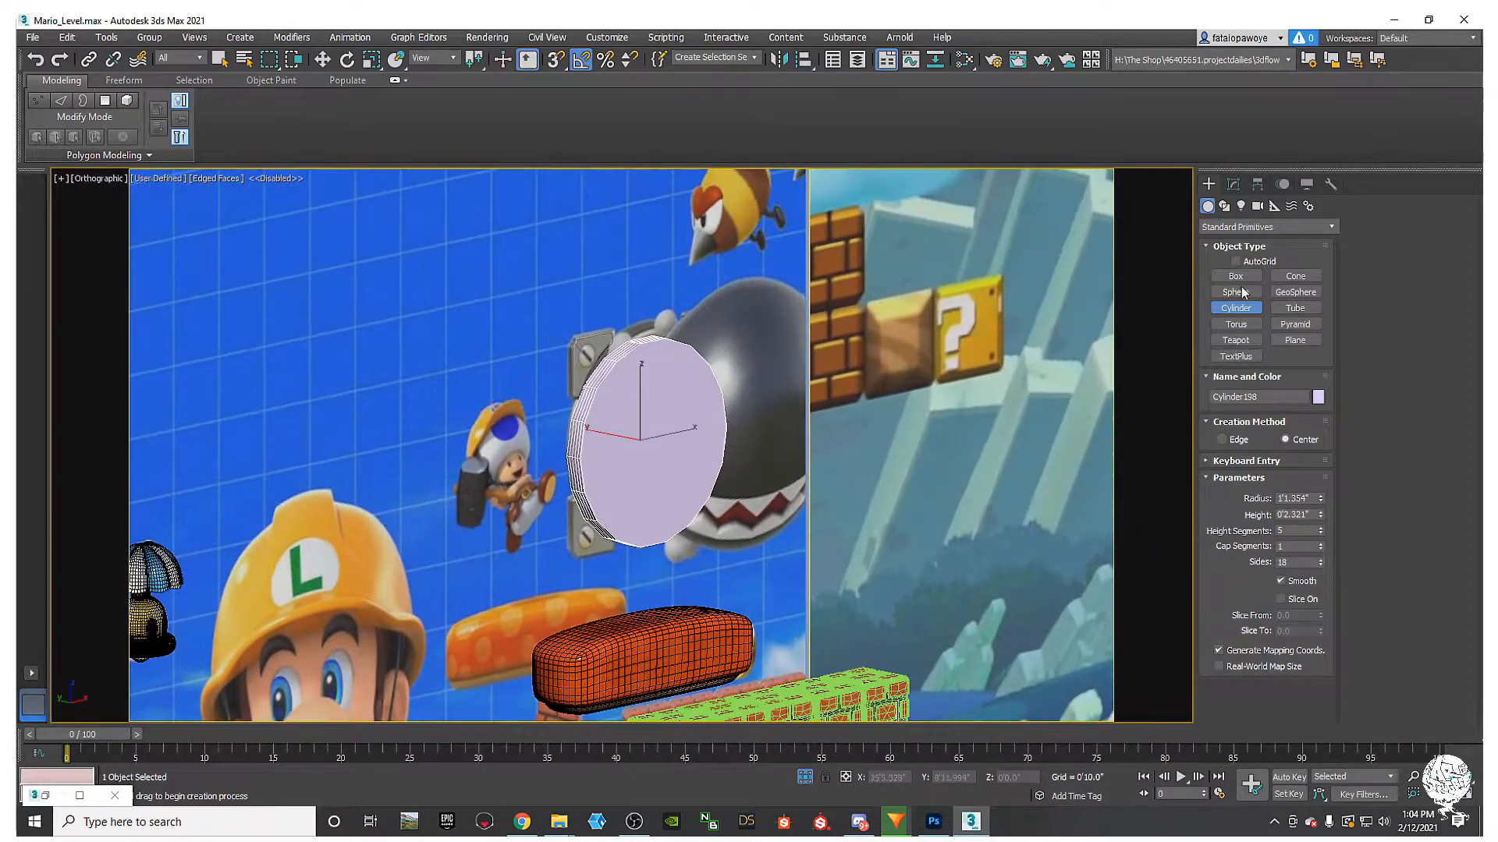
Step: Set the cylinder's sides to 20 and add an Edit Poly modifier
click(1233, 185)
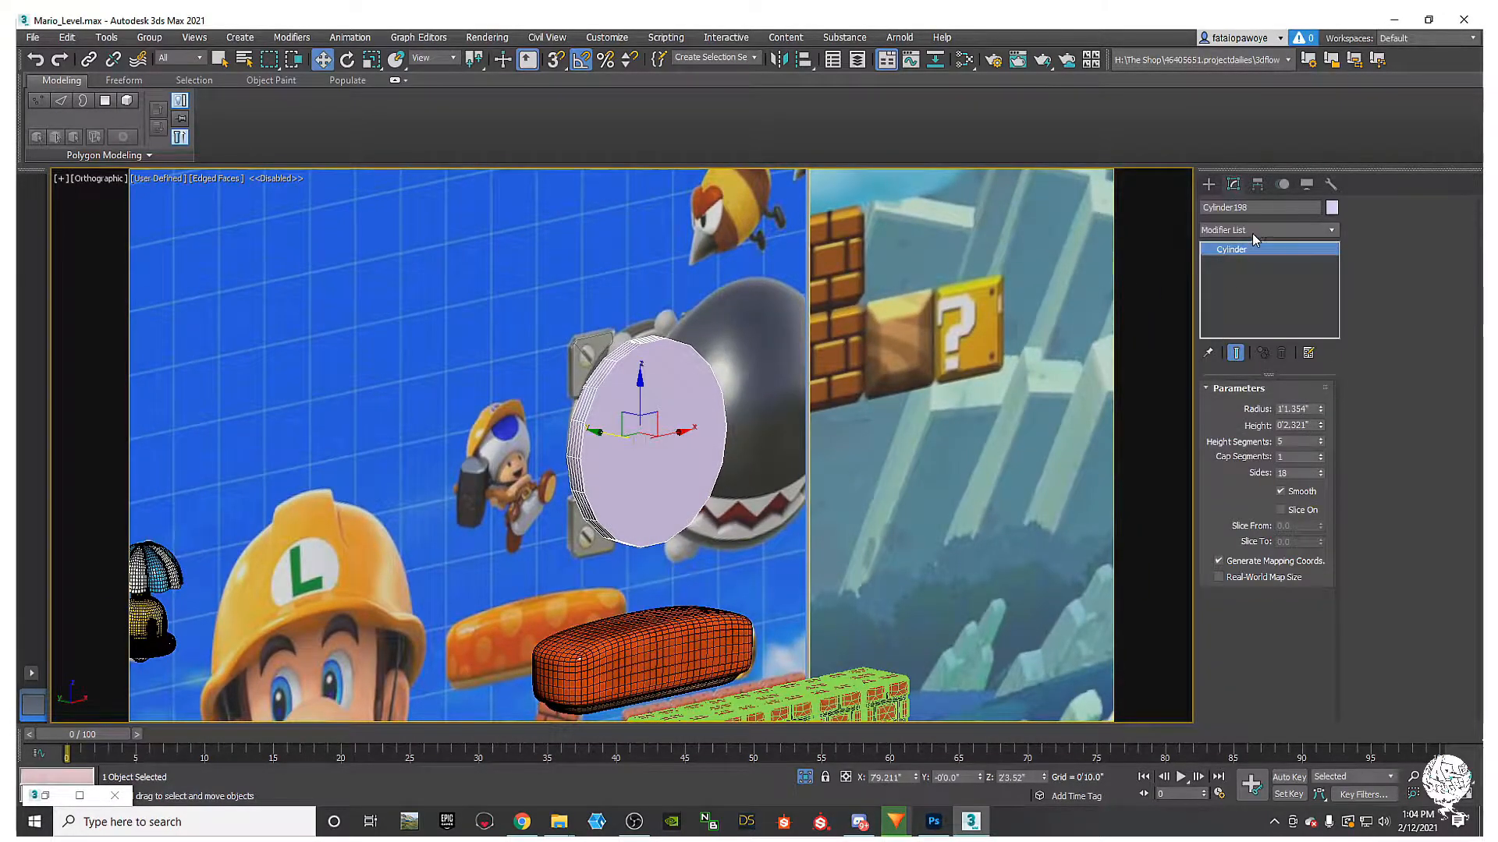
click(1252, 232)
key(e)
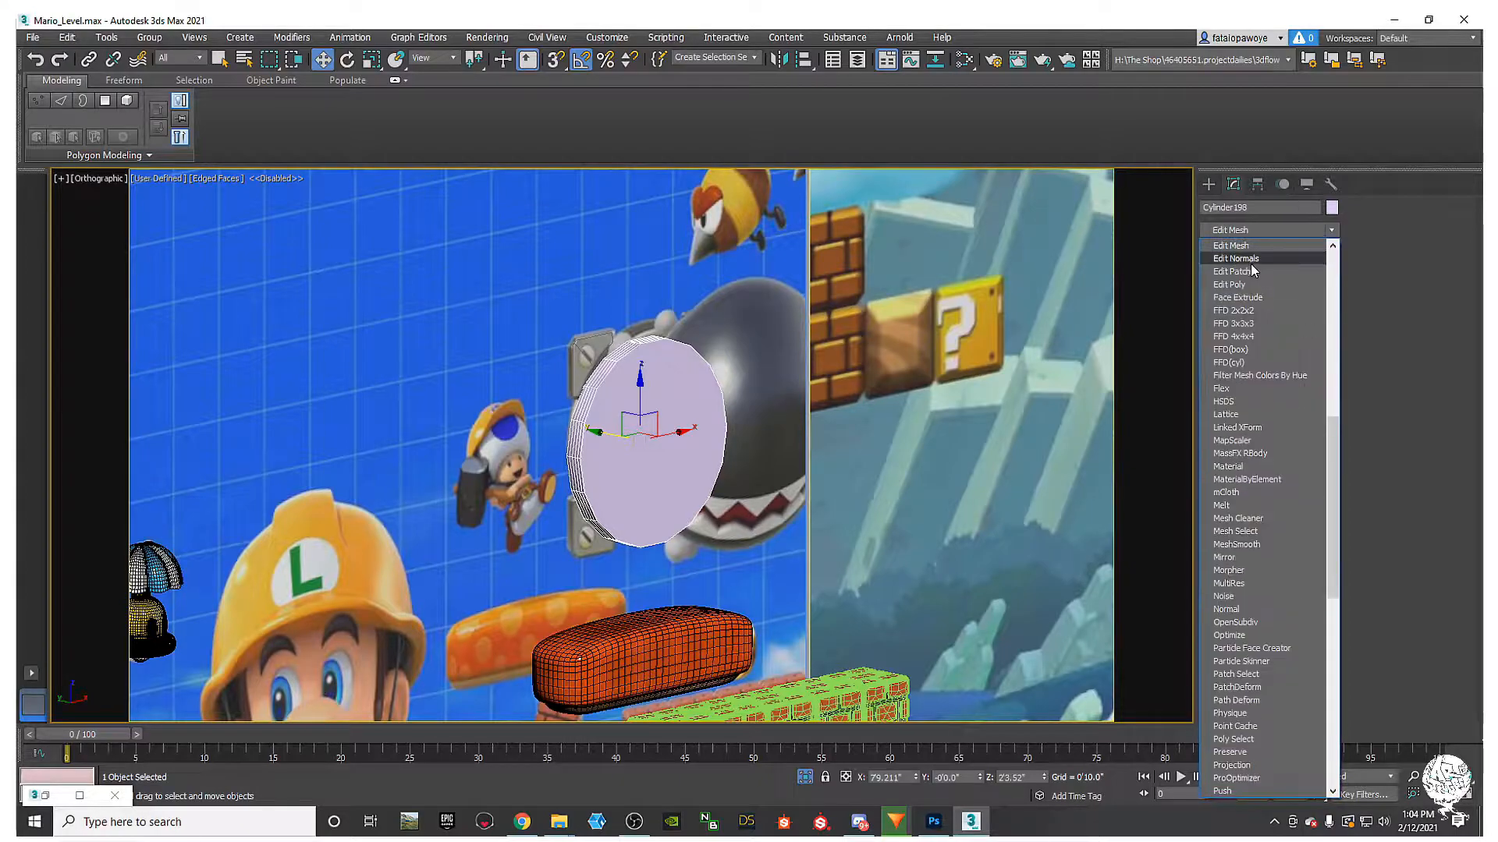
click(1392, 286)
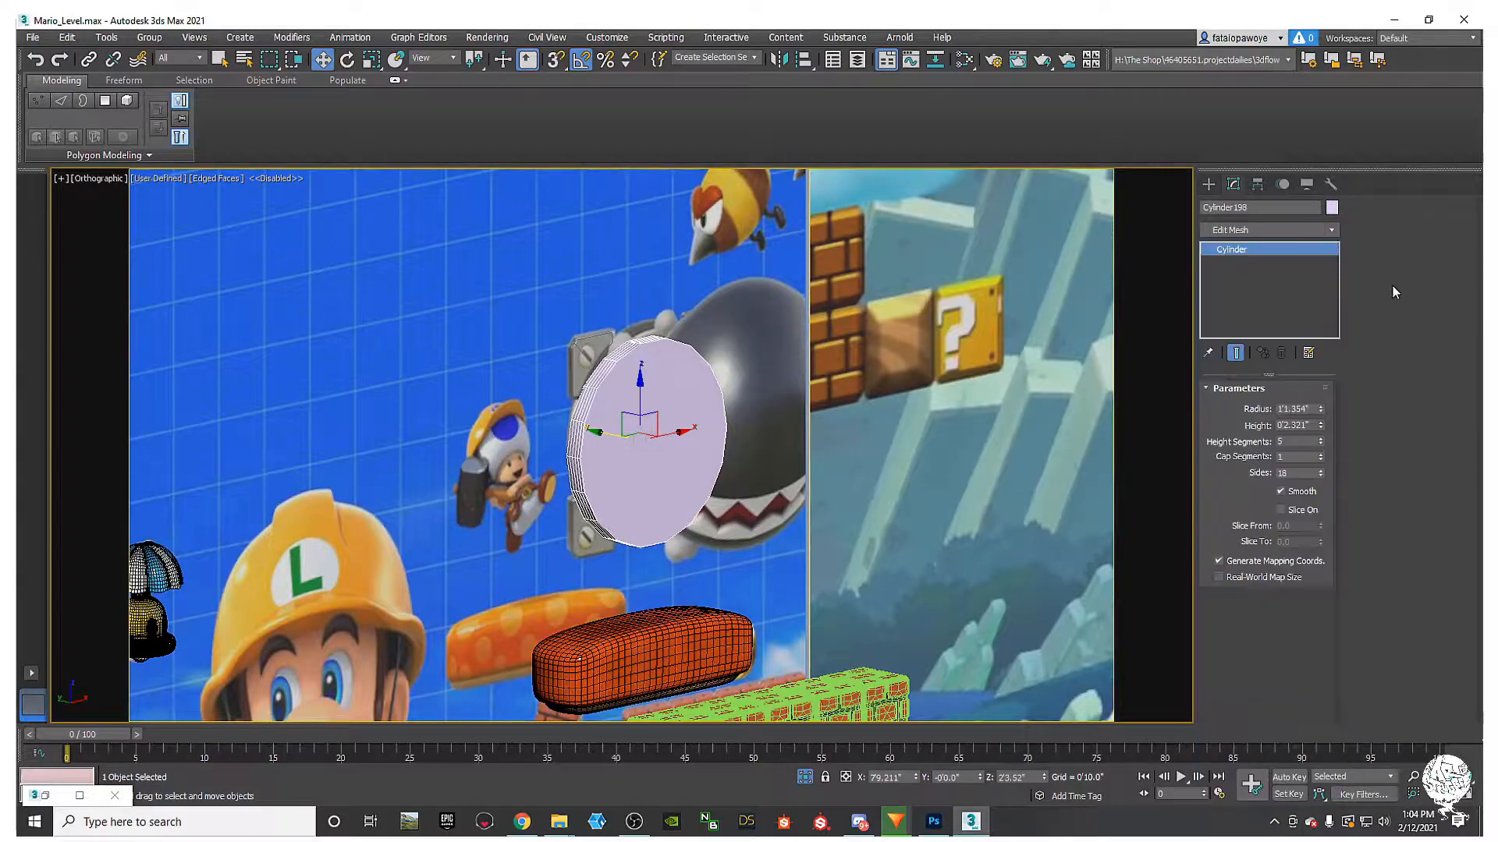
click(1321, 470)
click(1320, 470)
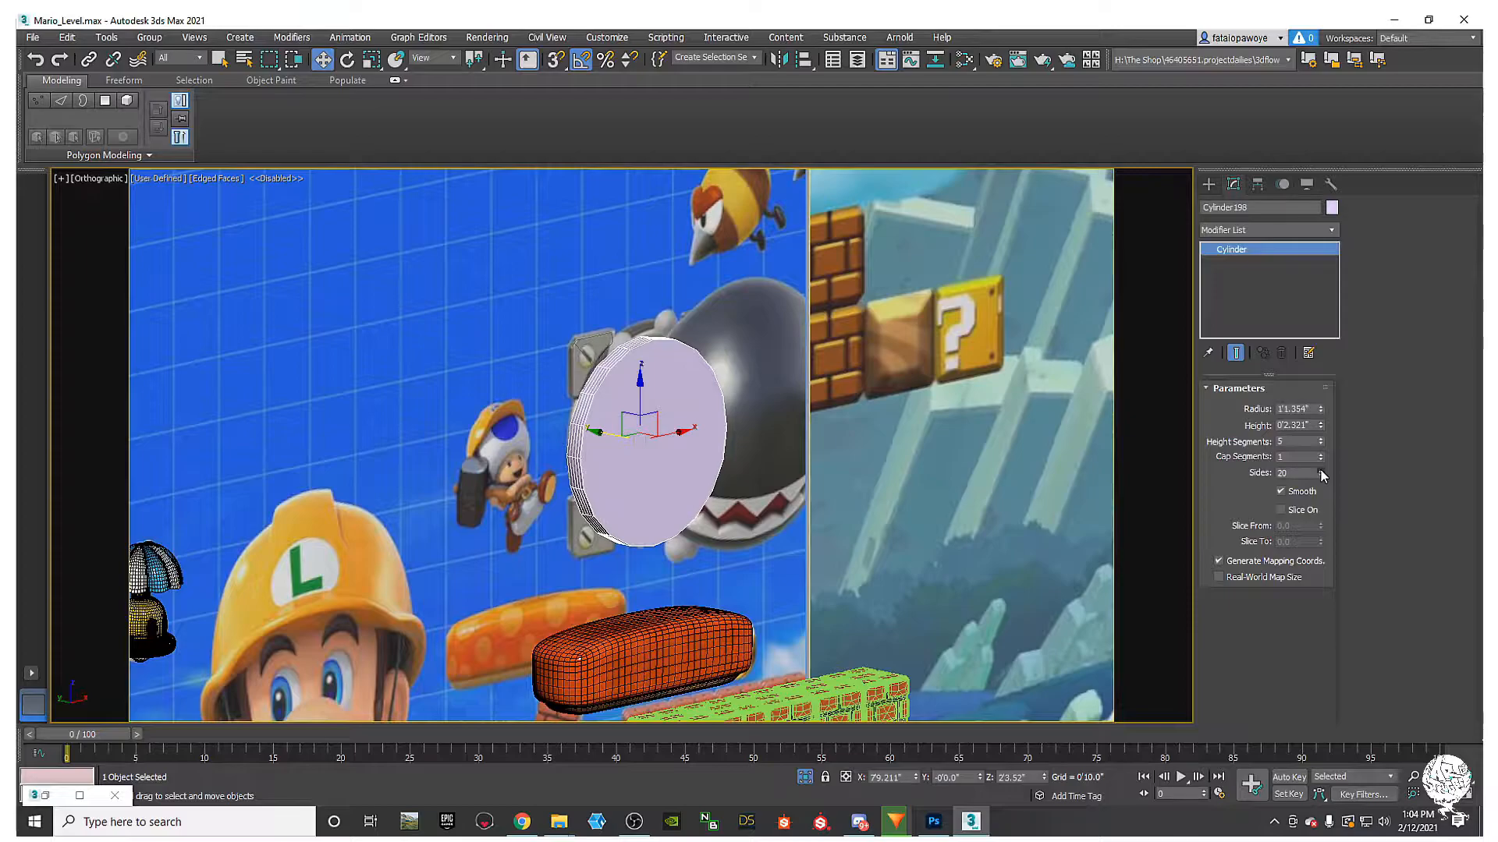
click(1245, 229)
key(e)
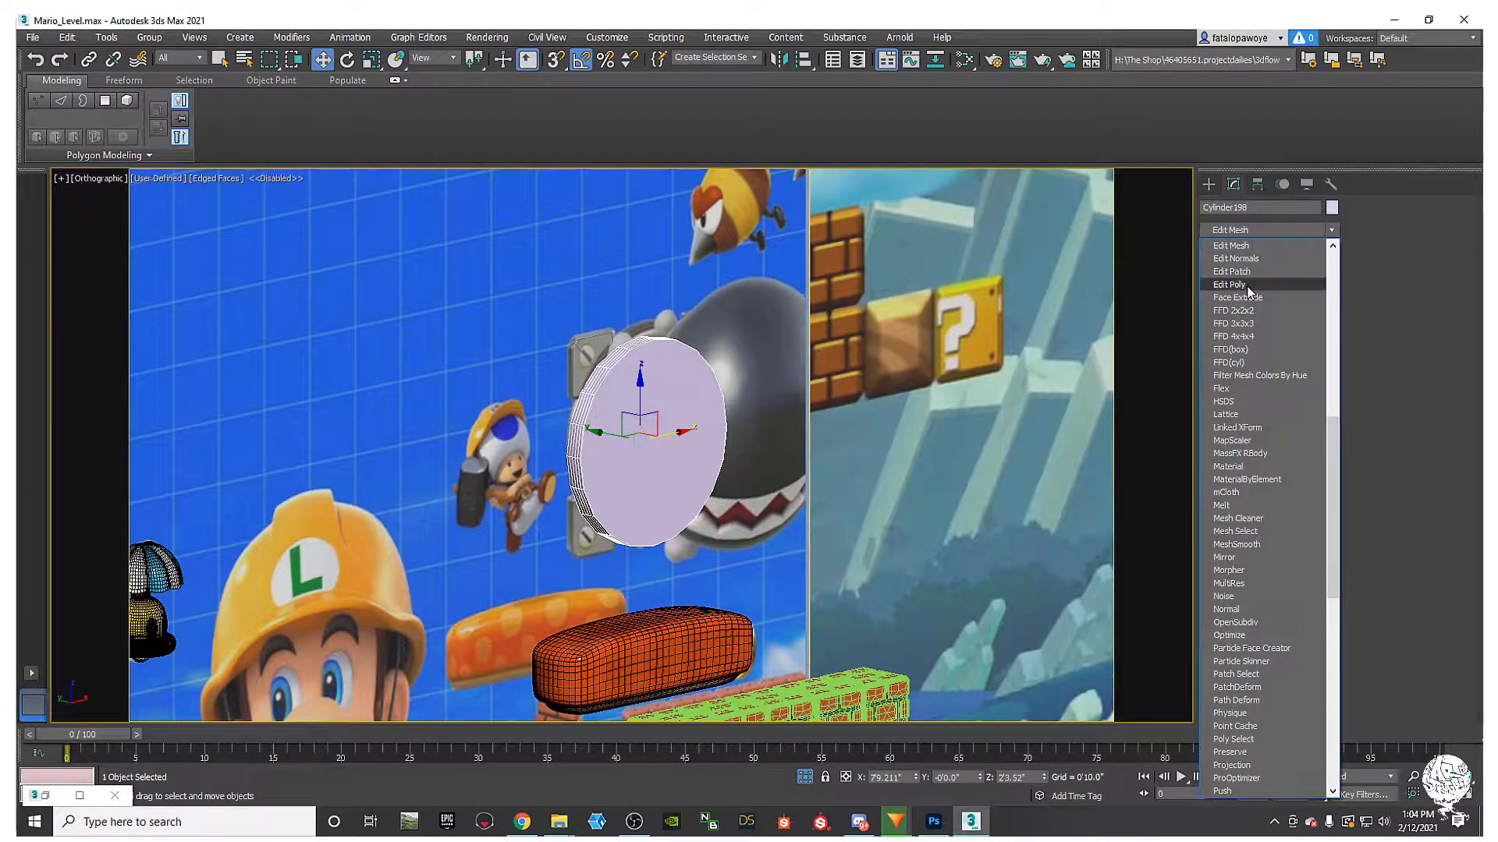
click(1246, 286)
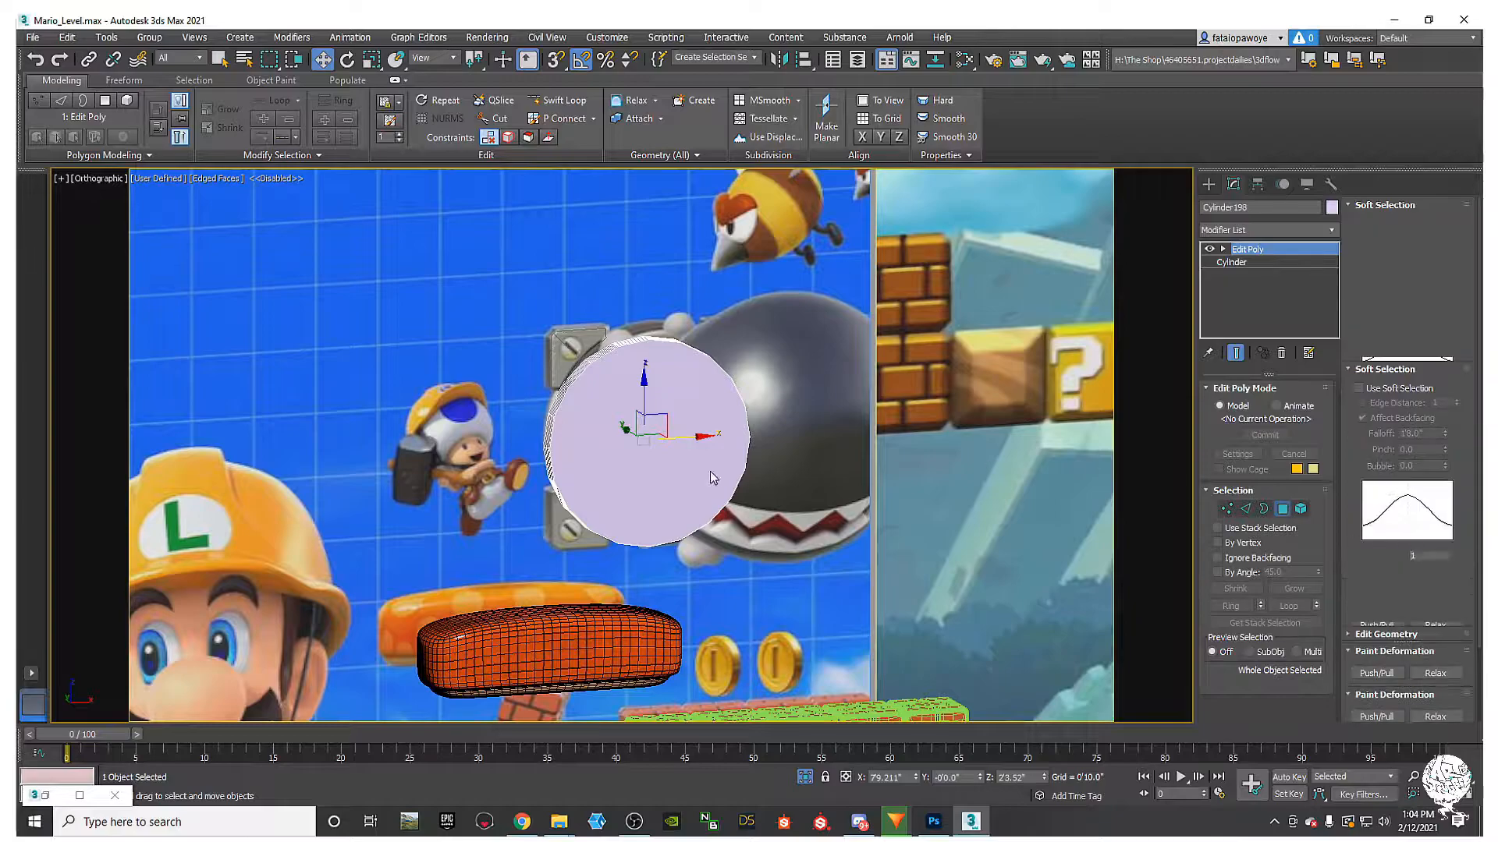
Step: Delete every polygon of the cylinder except its front cap
key(4)
click(719, 478)
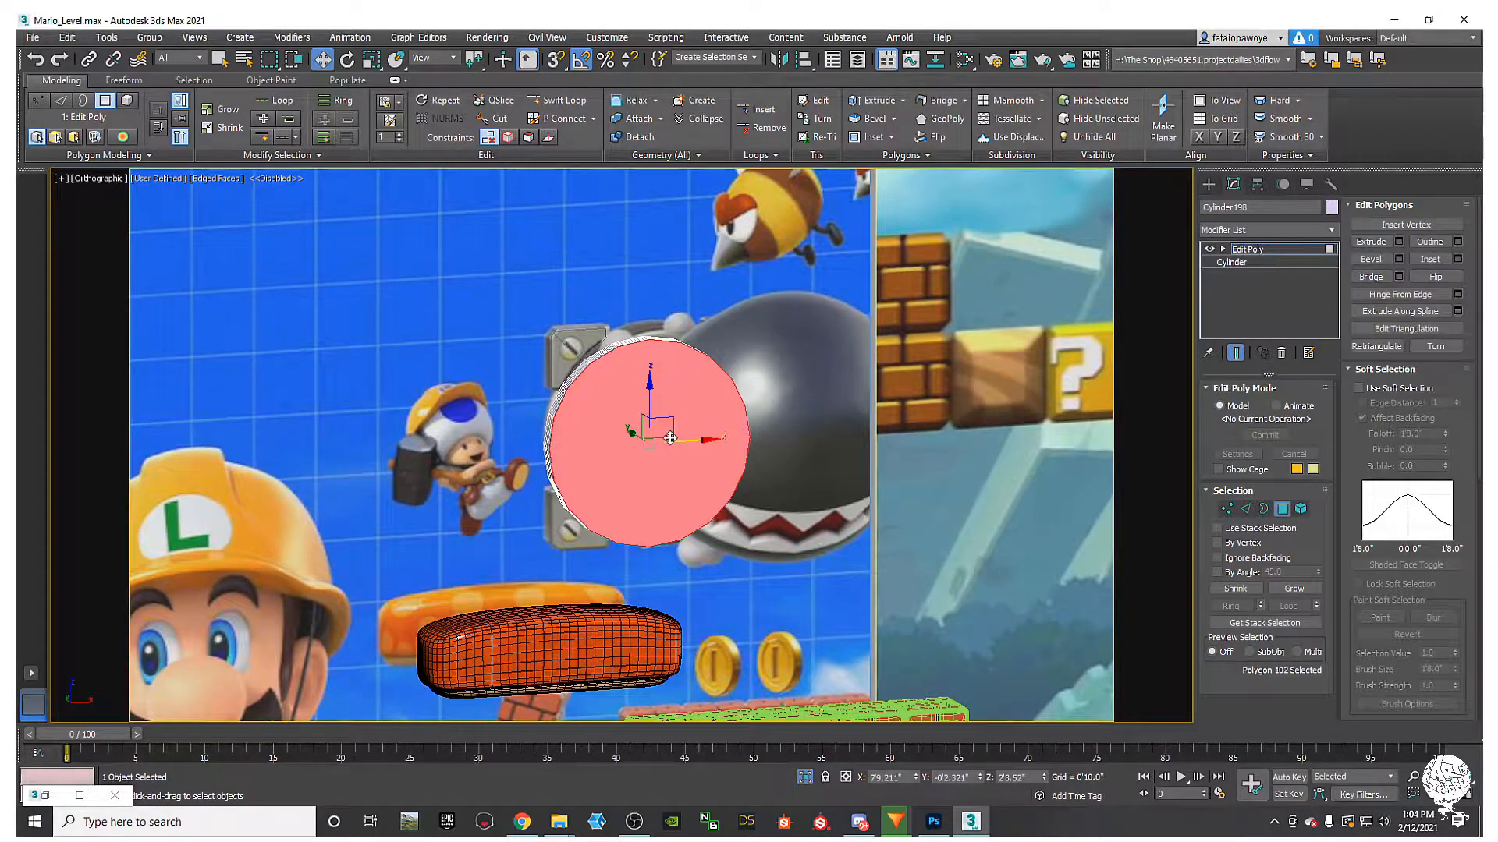
key(ctrl+i)
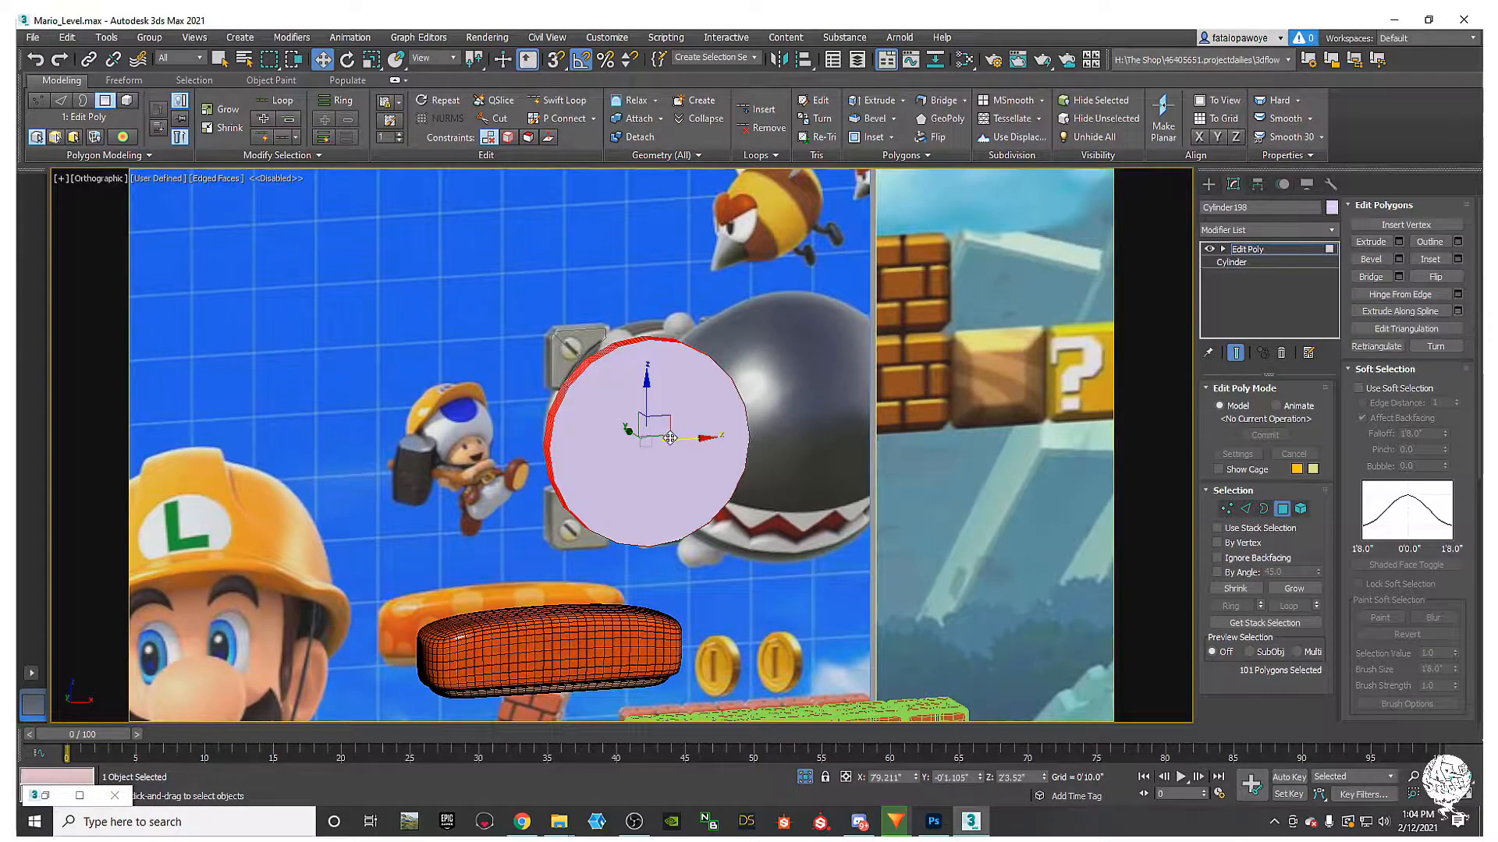
key(Delete)
Step: Make the remaining disc see-through over the reference in the front view
middle_drag(661, 460, 531, 447)
key(alt+x)
key(f)
key(z)
scroll(484, 425, up, 2)
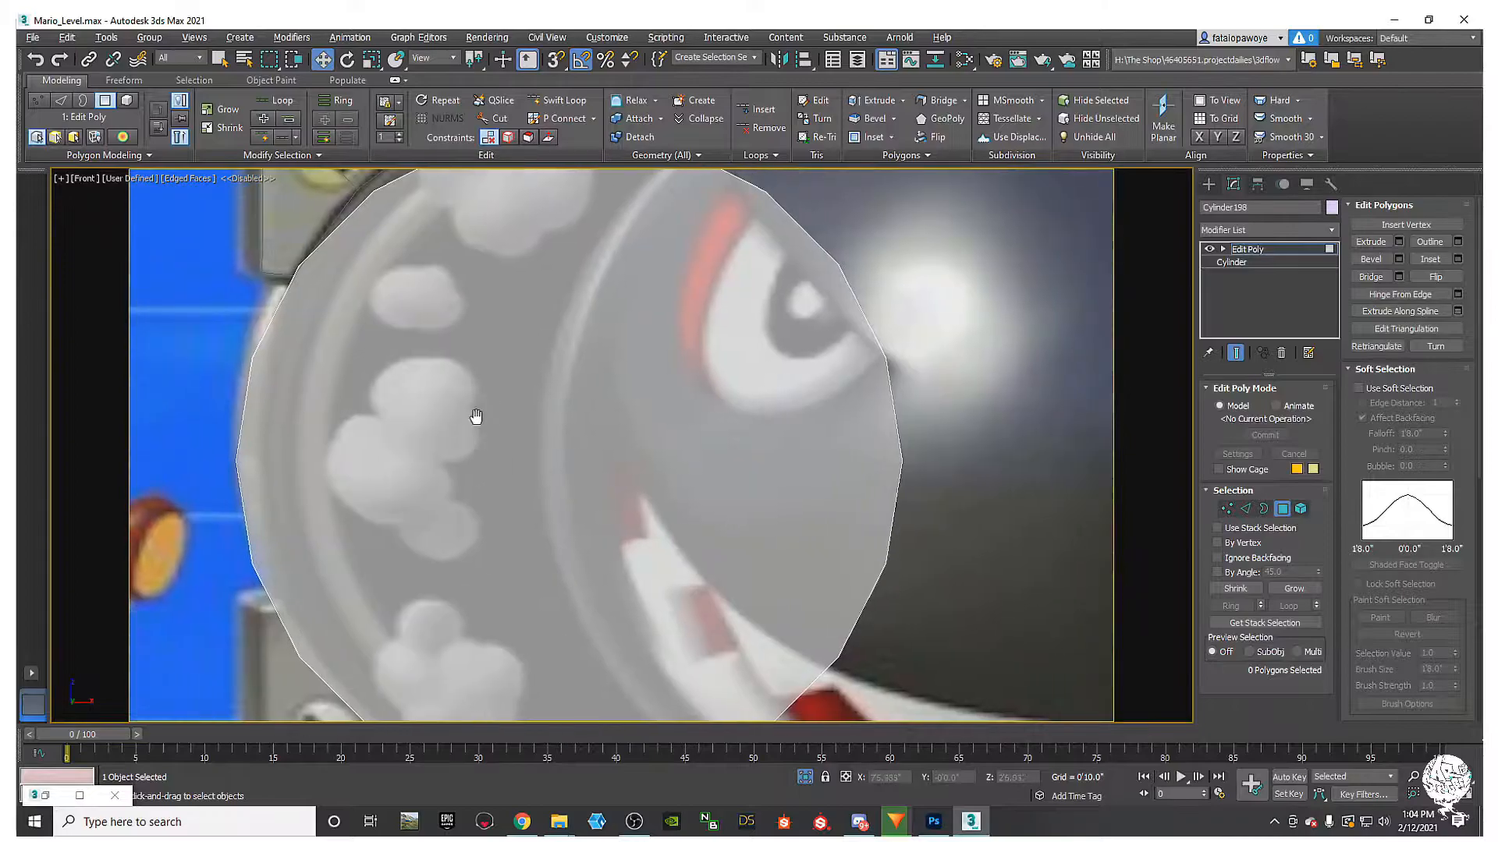
scroll(484, 410, down, 5)
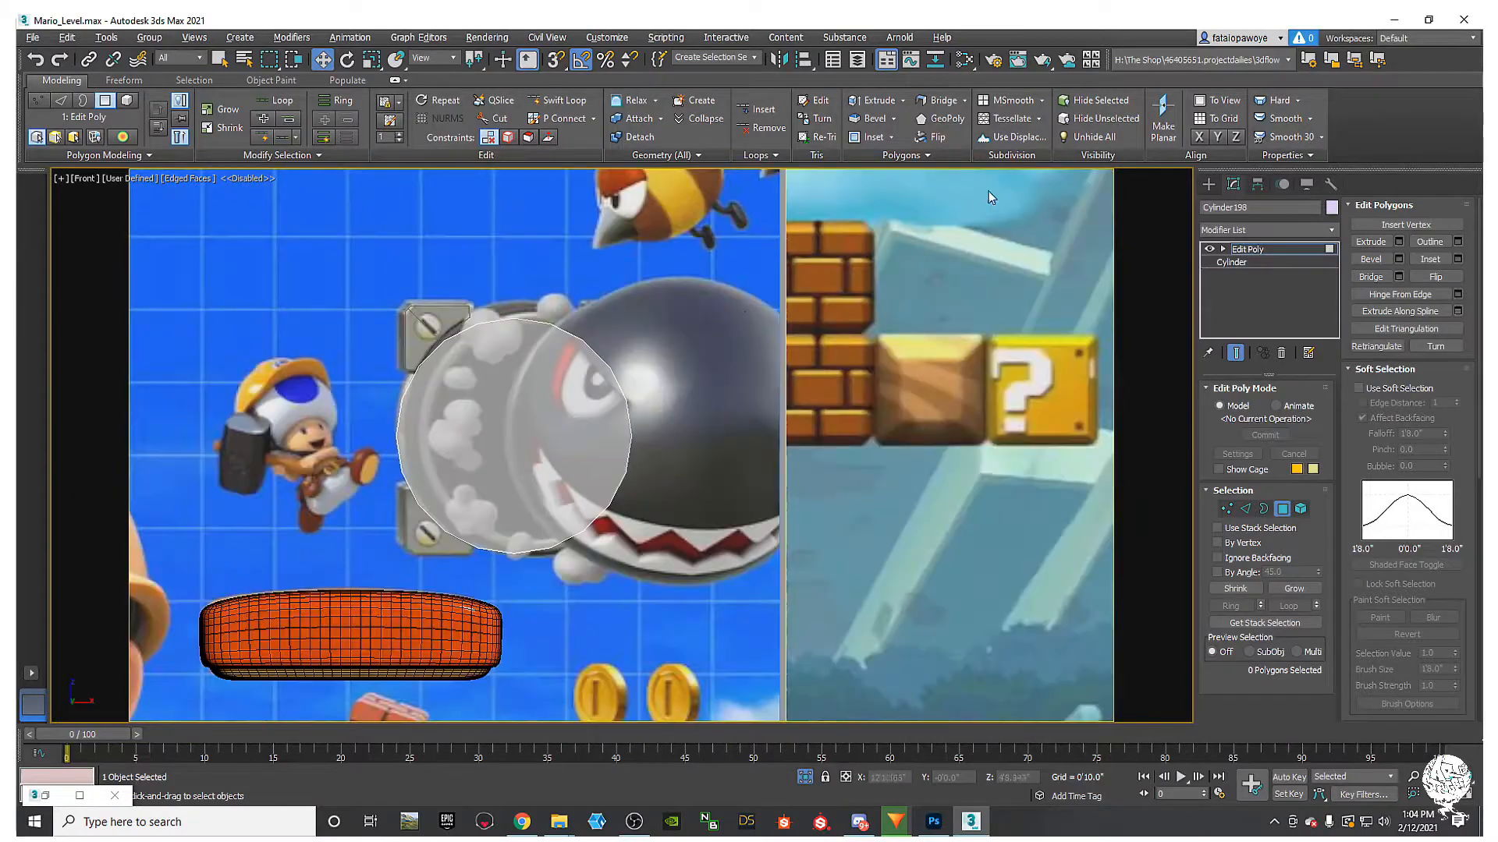
Step: Move the disc over the inner opening of the reference cannon's mouth
click(1208, 185)
drag(569, 438, 580, 437)
scroll(538, 415, up, 3)
middle_drag(539, 414, 494, 454)
scroll(493, 455, down, 2)
mouse_move(485, 430)
mouse_down()
mouse_move(485, 410)
mouse_move(485, 425)
mouse_up()
drag(535, 482, 557, 482)
middle_drag(544, 461, 550, 471)
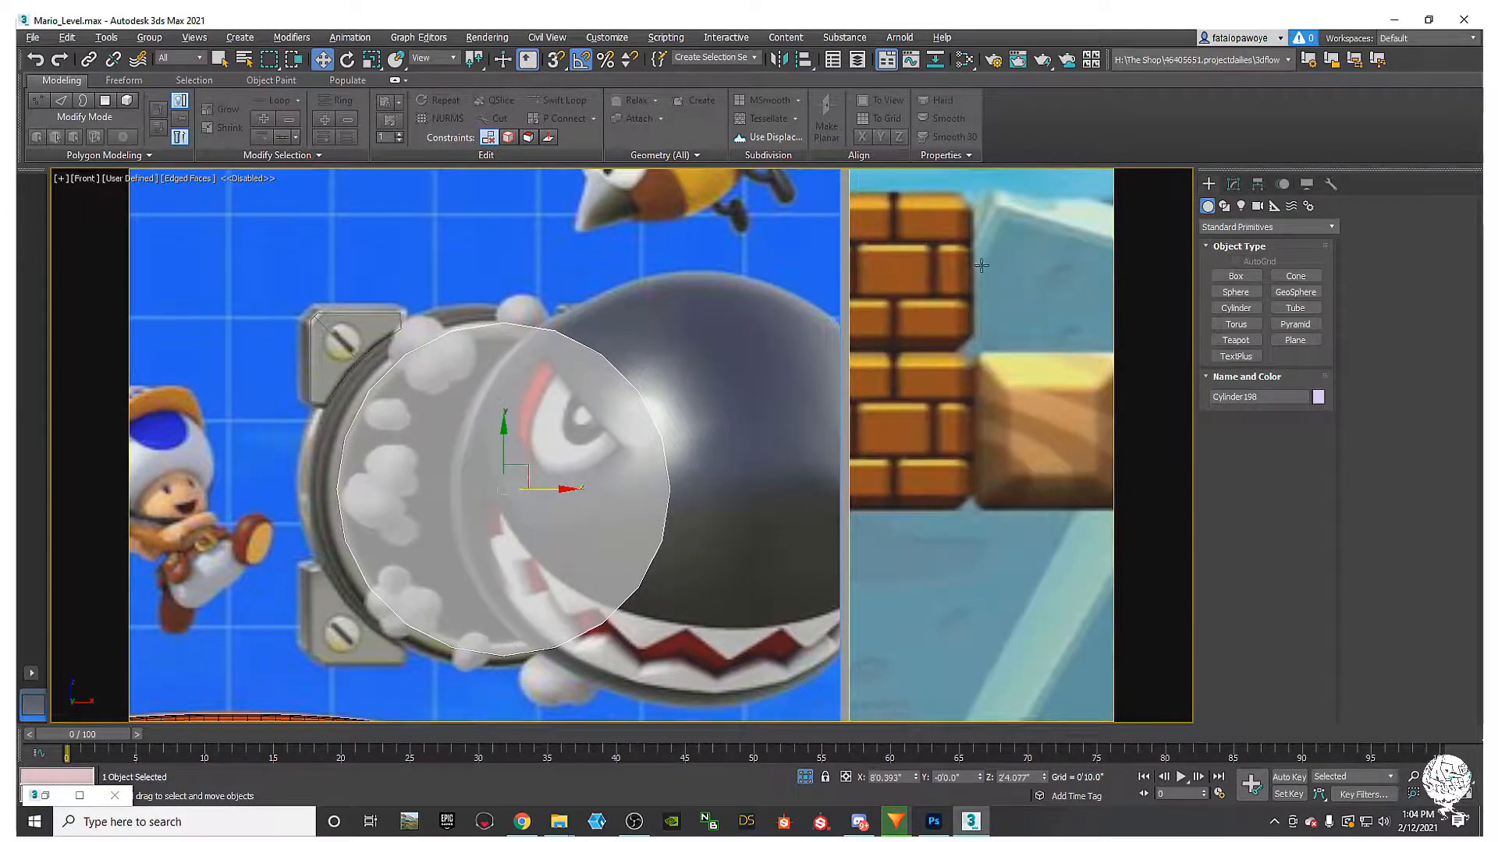
Step: Select the disc's polygon and scale it down to about 97 percent to fit the cannon's opening
click(1233, 185)
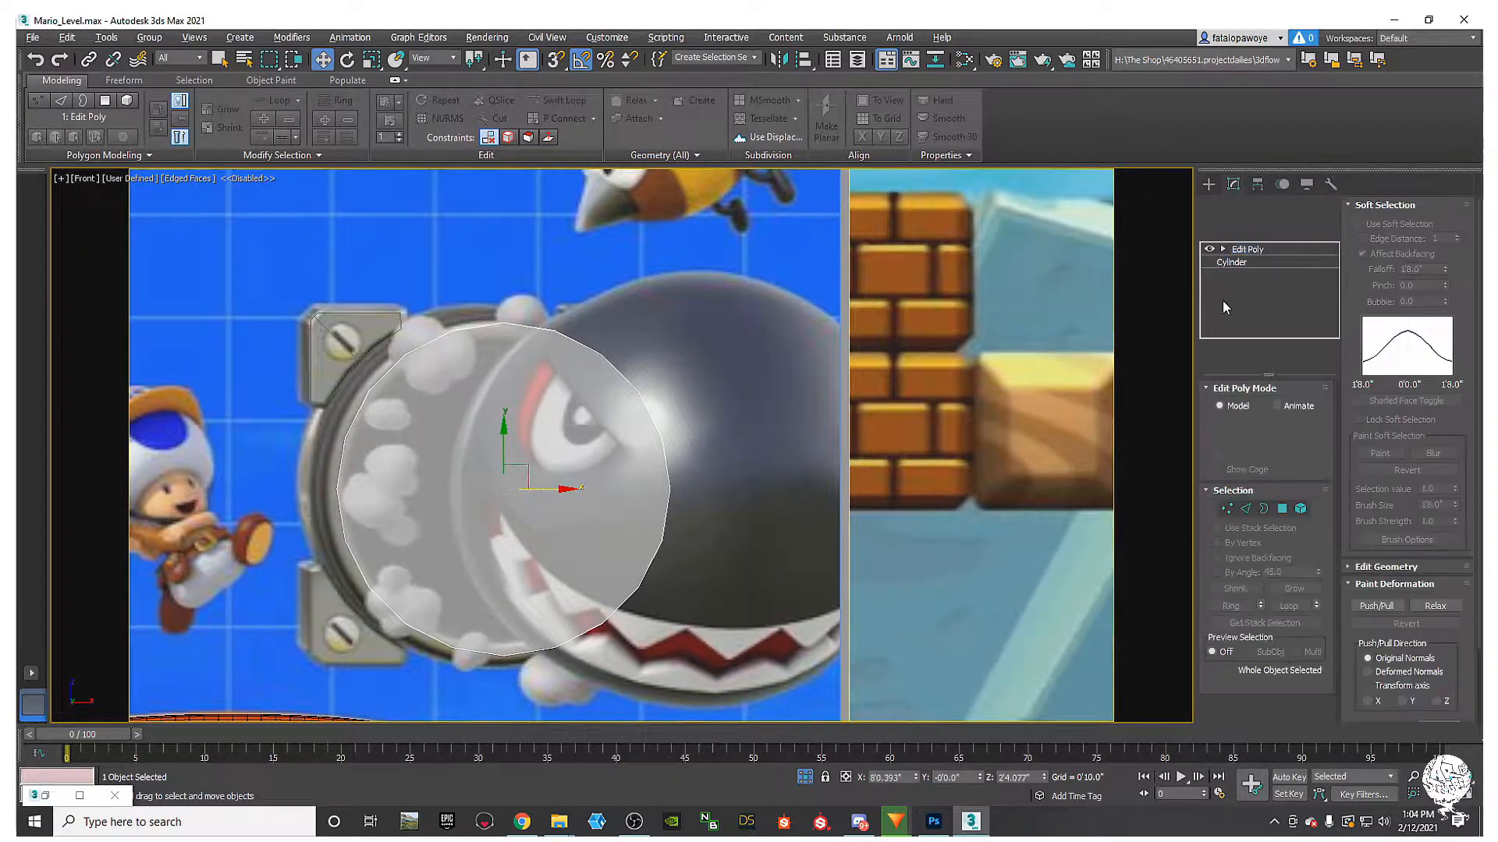
click(1281, 509)
click(635, 500)
key(r)
drag(510, 482, 513, 487)
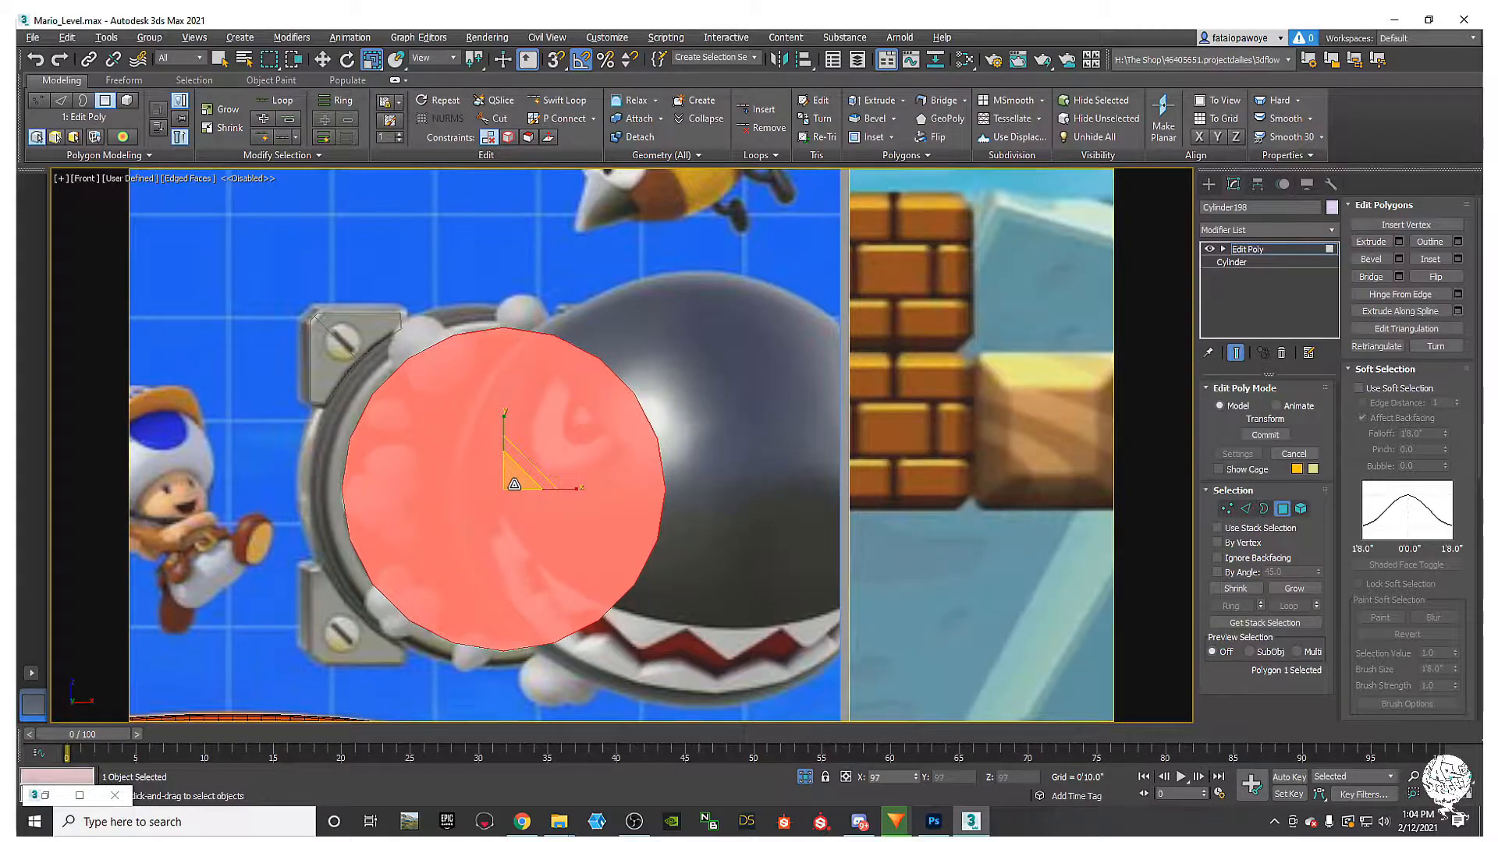
Step: Extend the disc's border outward into a narrow ring and extrude it about 1" back in depth
click(1263, 509)
shift+drag(513, 479, 489, 491)
mouse_move(489, 491)
alt+middle_down()
mouse_move(591, 528)
mouse_move(504, 482)
mouse_move(462, 482)
alt+middle_up()
key(w)
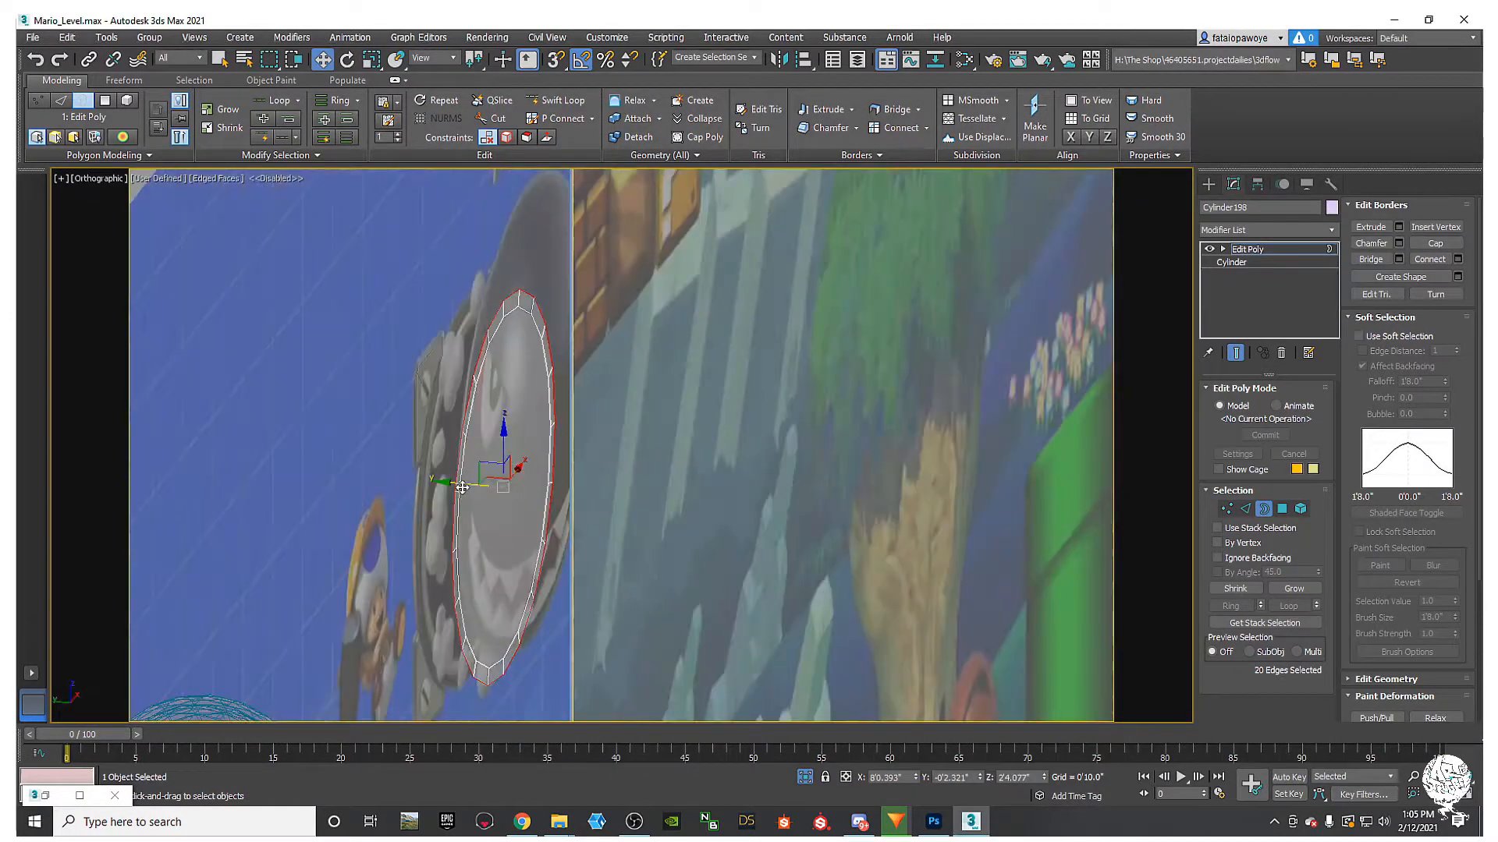
shift+drag(463, 480, 451, 482)
mouse_move(450, 484)
alt+middle_down()
mouse_move(458, 448)
mouse_move(457, 475)
alt+middle_up()
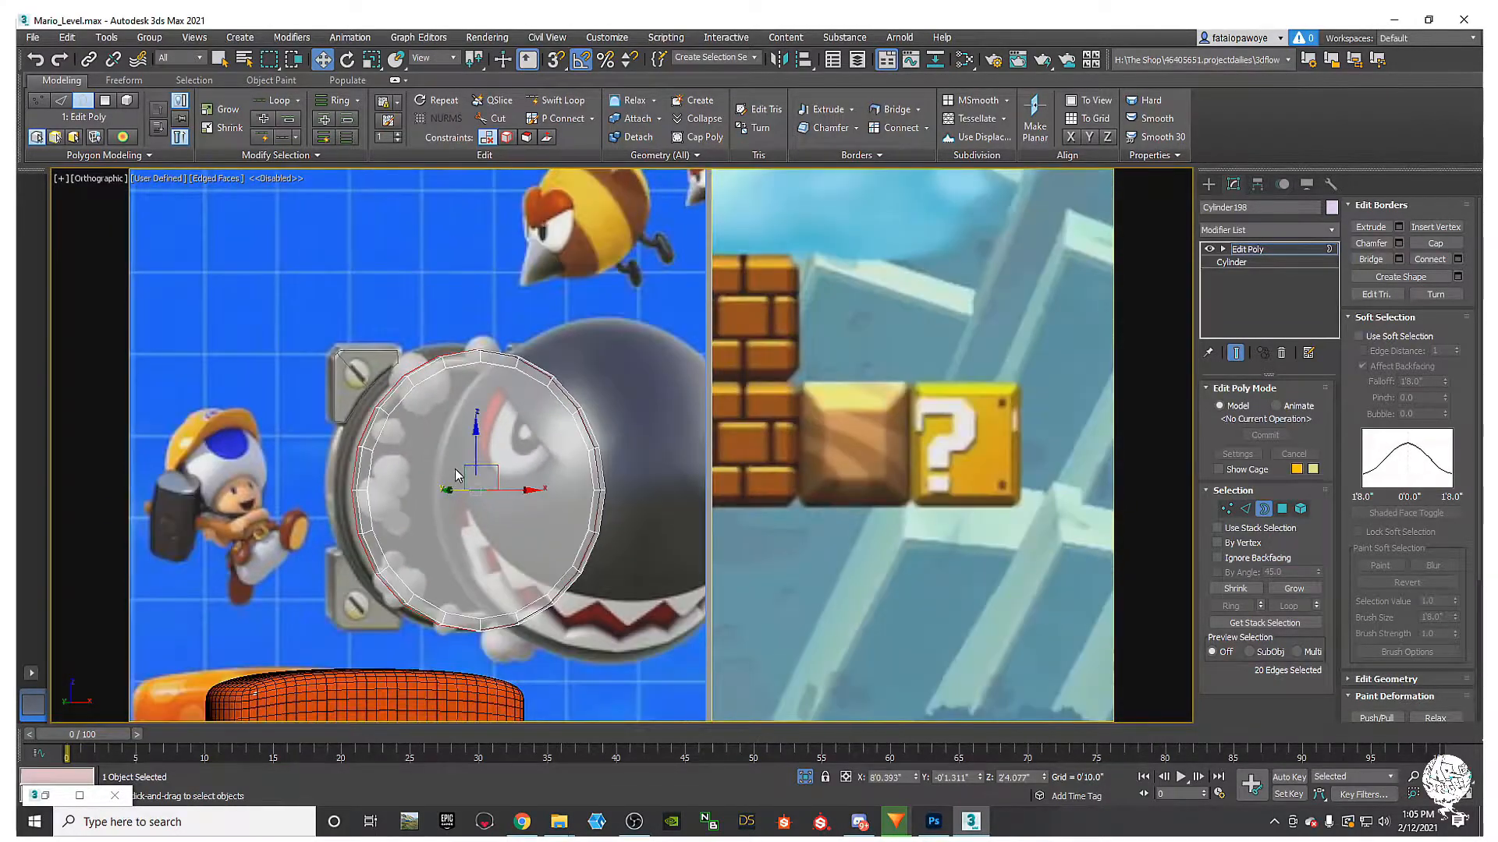
key(f)
key(z)
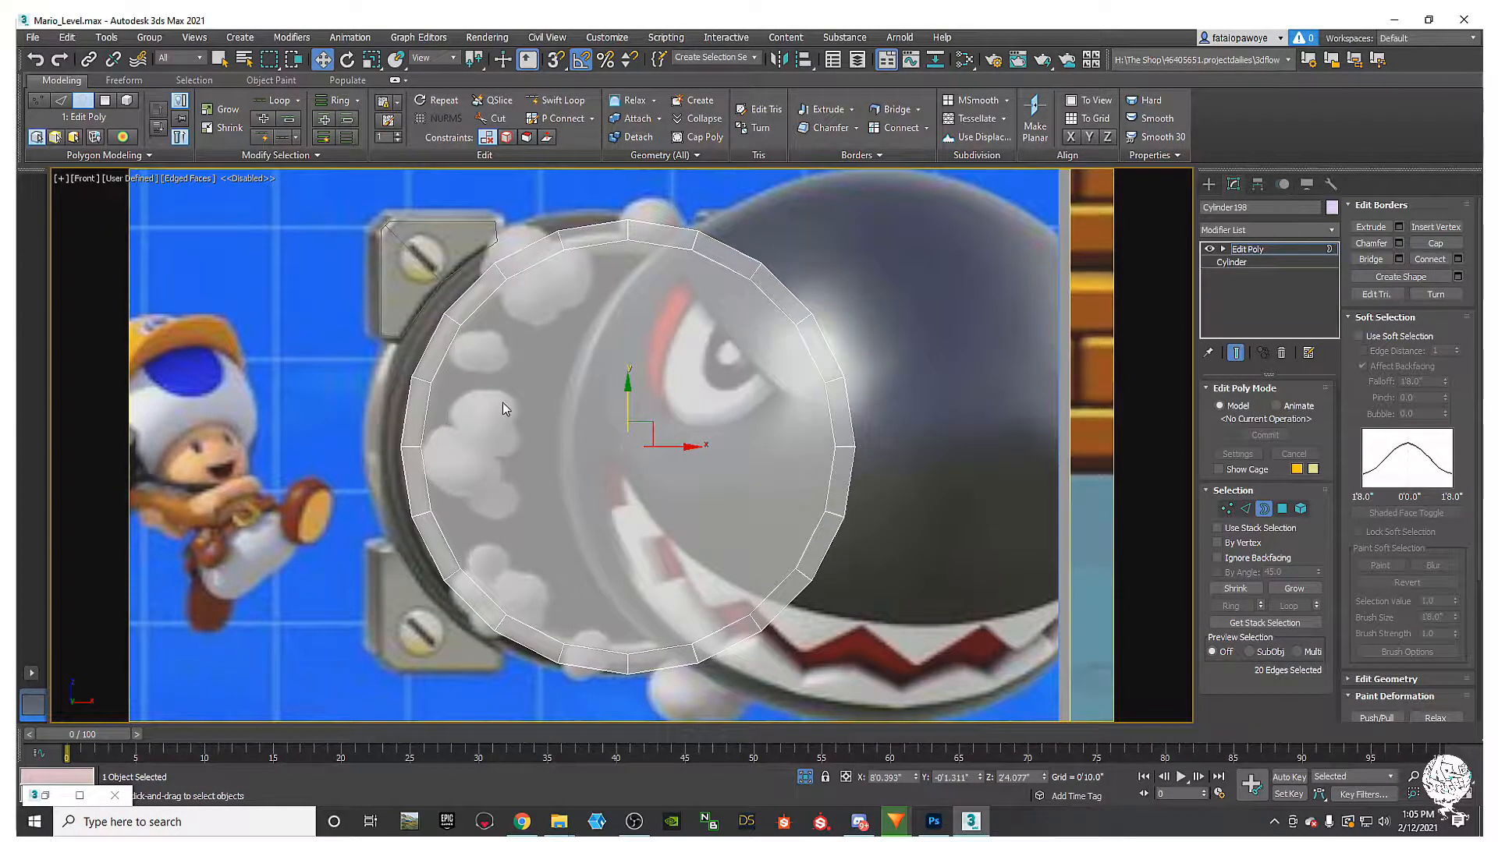
Step: Scale the rim's open border outward for the next step and move it back in depth
key(r)
drag(636, 435, 637, 433)
alt+middle_drag(627, 435, 671, 470)
key(w)
alt+middle_drag(618, 428, 604, 442)
drag(594, 440, 568, 449)
alt+middle_drag(568, 448, 498, 432)
Step: Scale the outermost border to about 96 percent to match the edge of the reference cannon's rim
key(f)
scroll(437, 441, up, 3)
key(r)
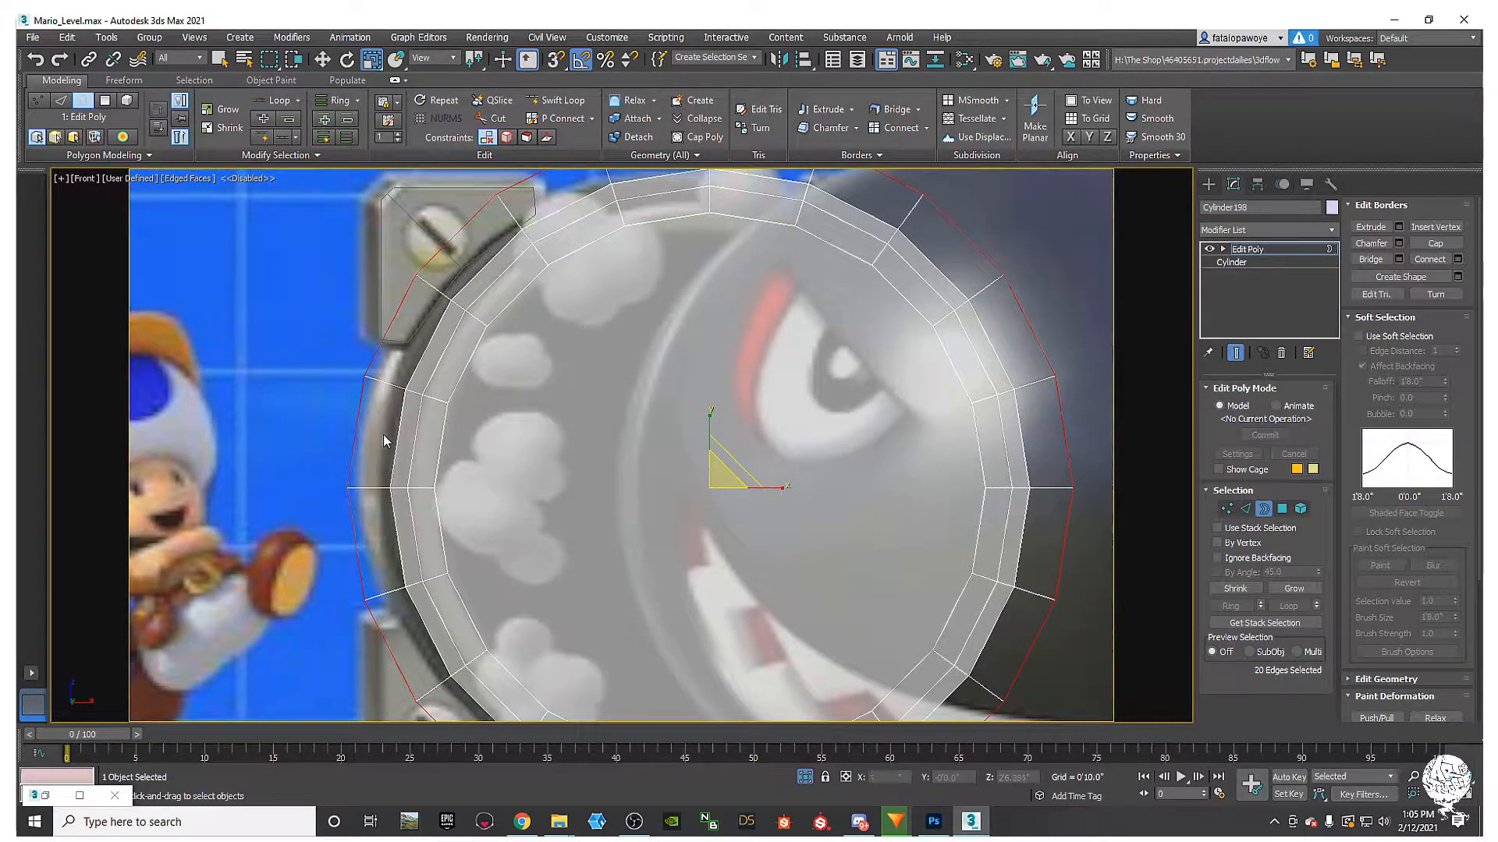
drag(722, 479, 721, 481)
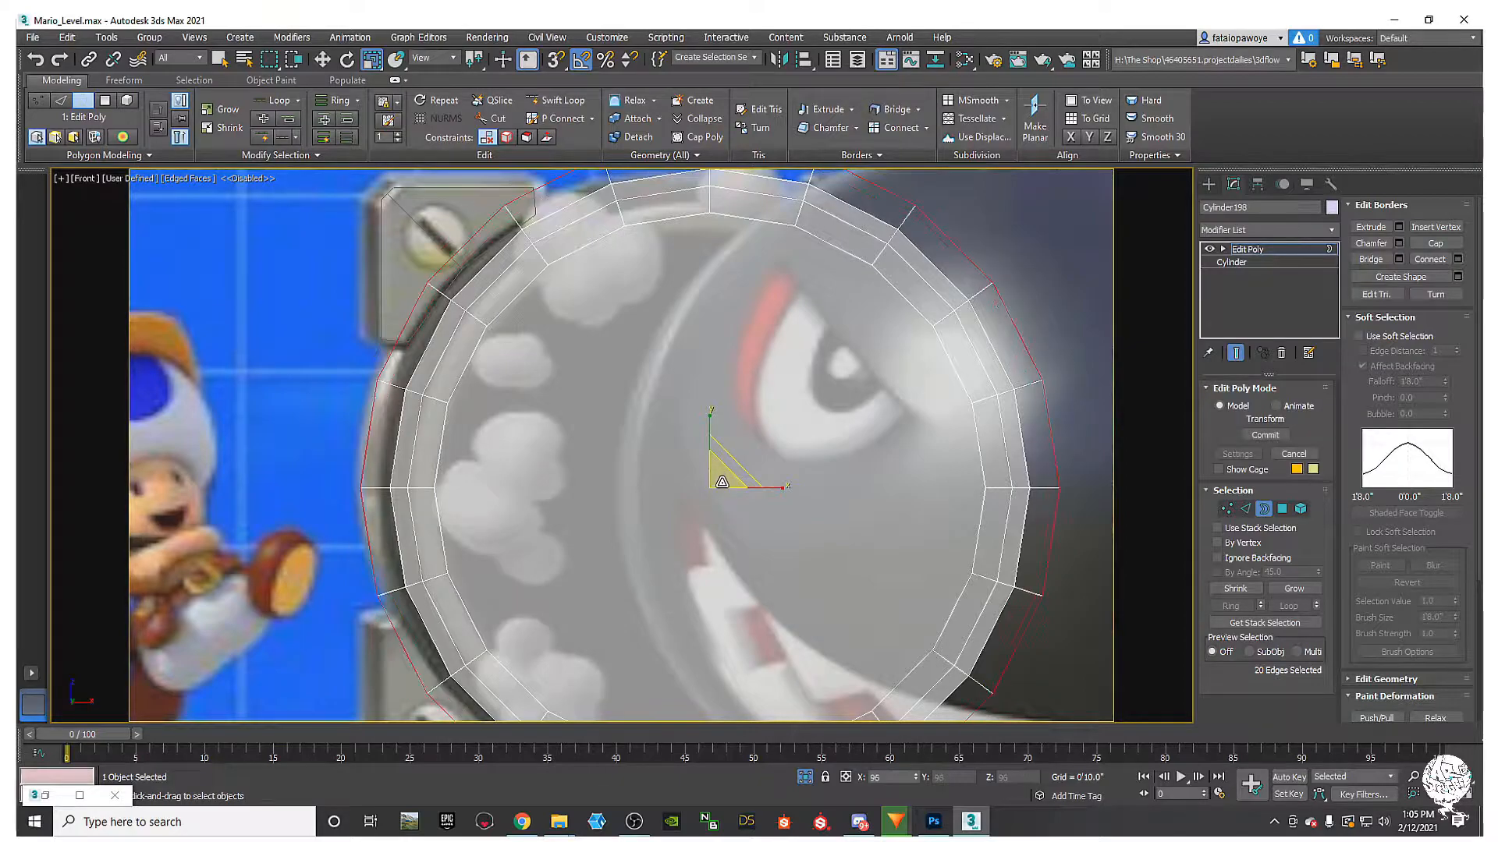
alt+middle_drag(661, 475, 662, 528)
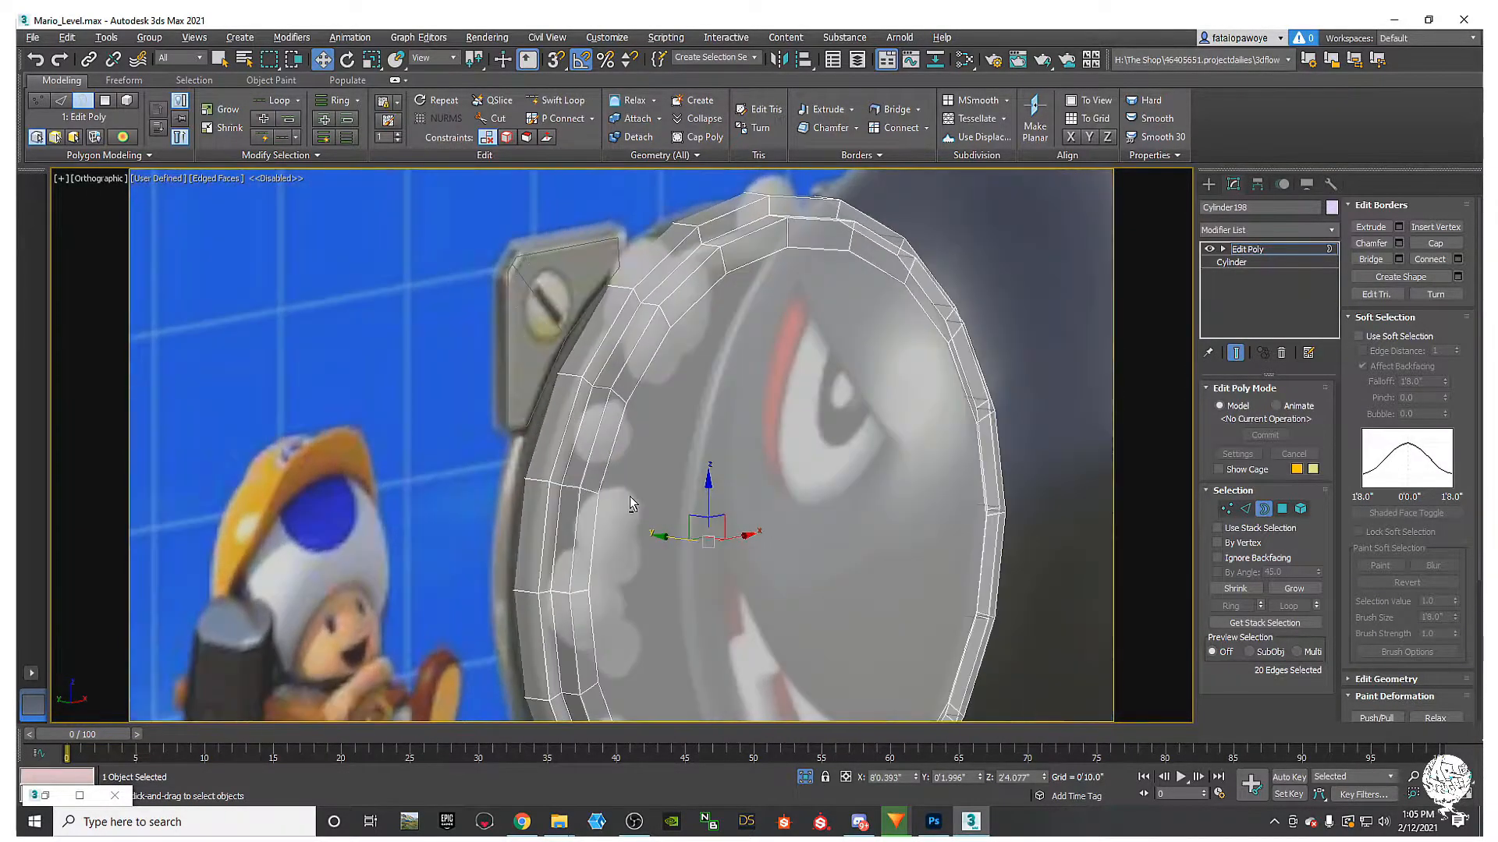
Step: Move the whole stepped mouth piece forward in depth to about Y -0'1.669"
click(1207, 185)
drag(702, 545, 742, 578)
scroll(741, 578, down, 3)
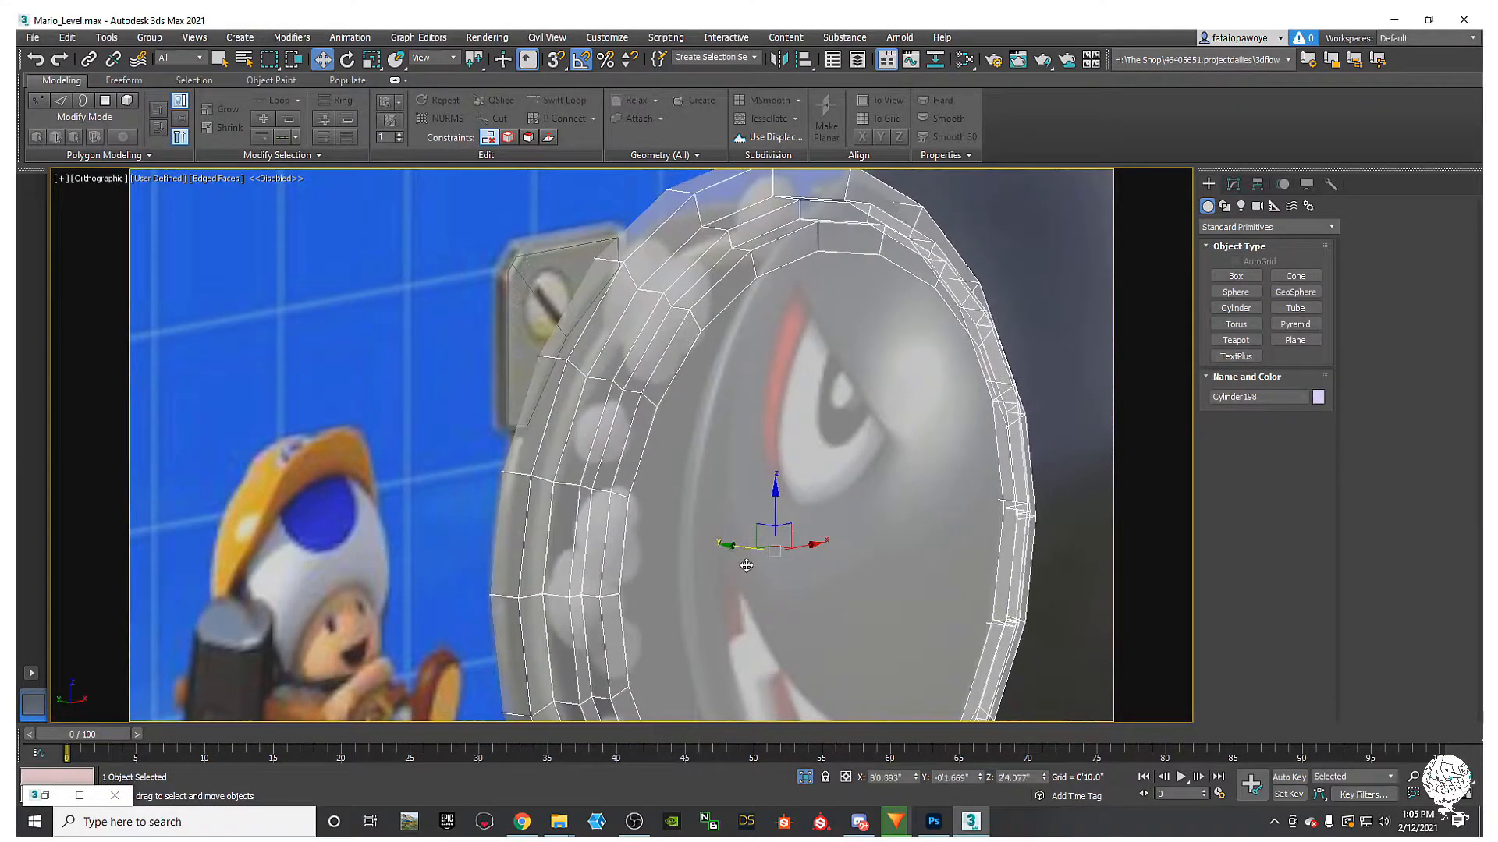
scroll(702, 546, down, 5)
scroll(675, 517, up, 10)
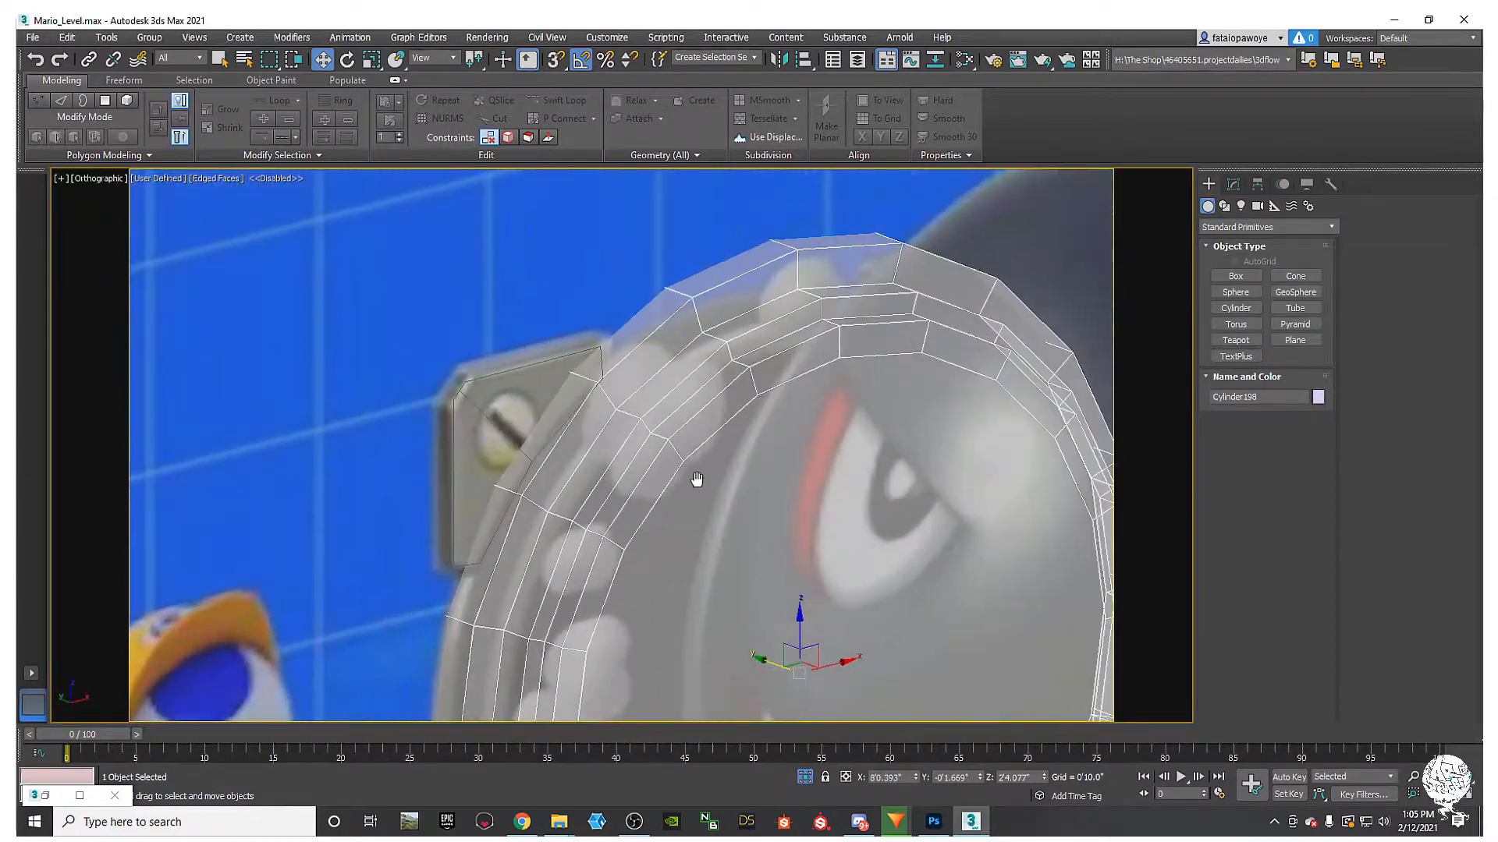
Step: Turn off the mouth piece's see-through display and connect the edge ring around its middle step with three segments
key(F4)
key(F4)
middle_drag(689, 484, 678, 398)
key(alt+x)
click(1234, 184)
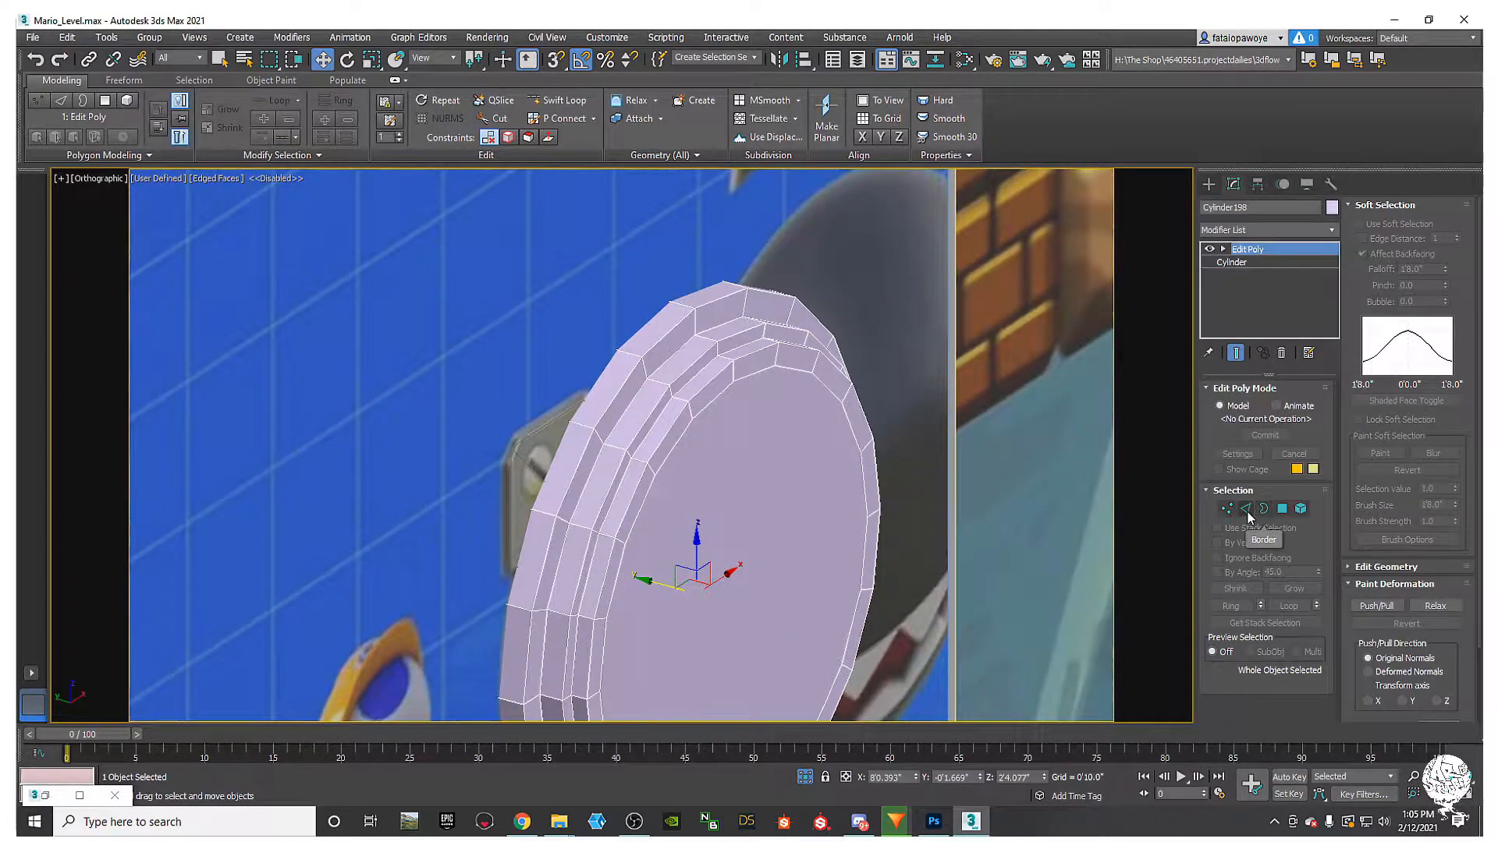
click(1245, 509)
scroll(688, 386, up, 3)
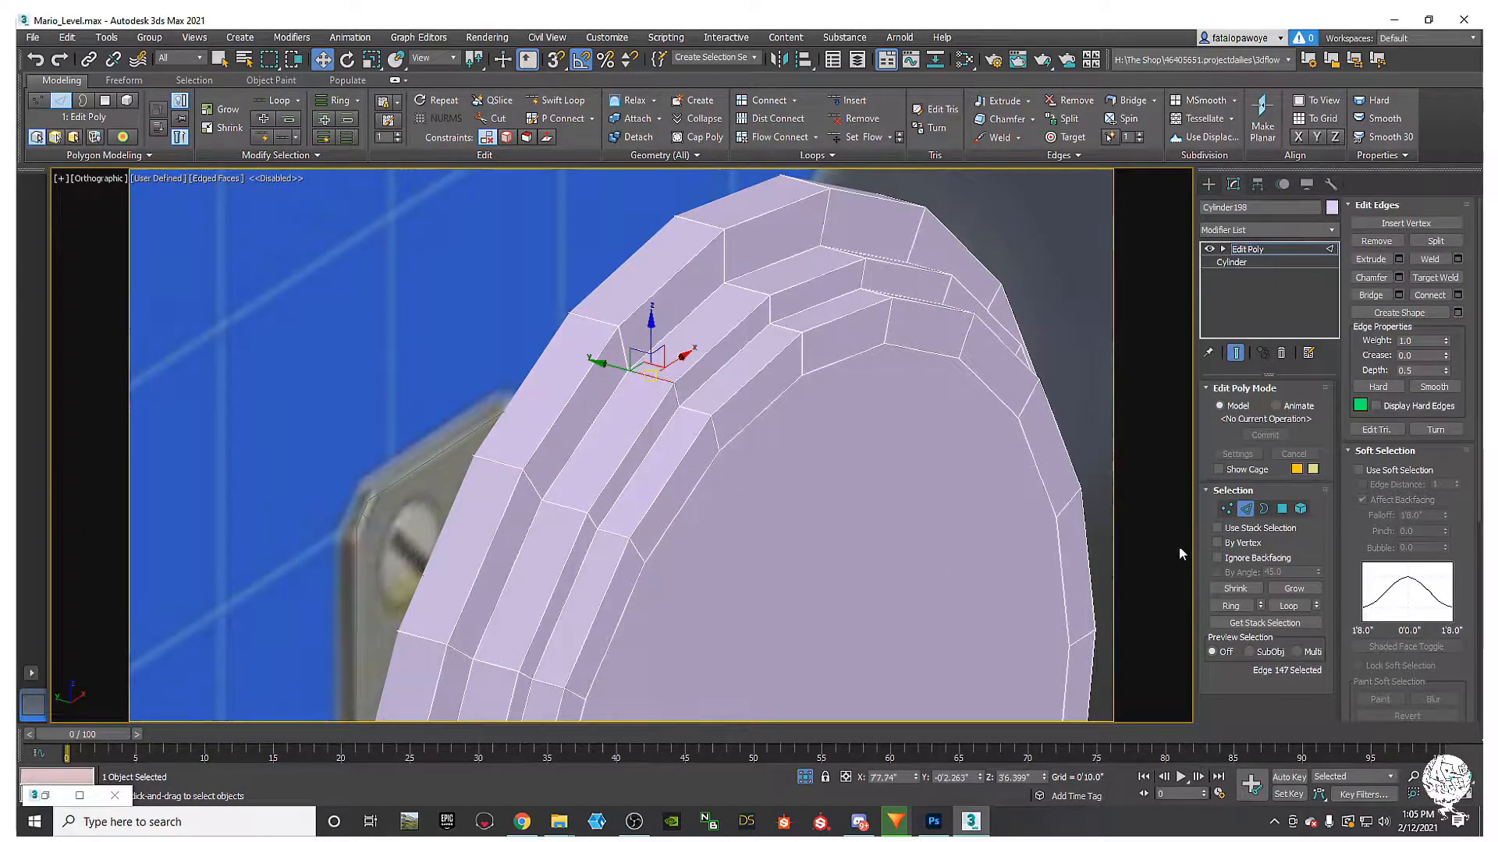
click(1222, 605)
right_click(771, 407)
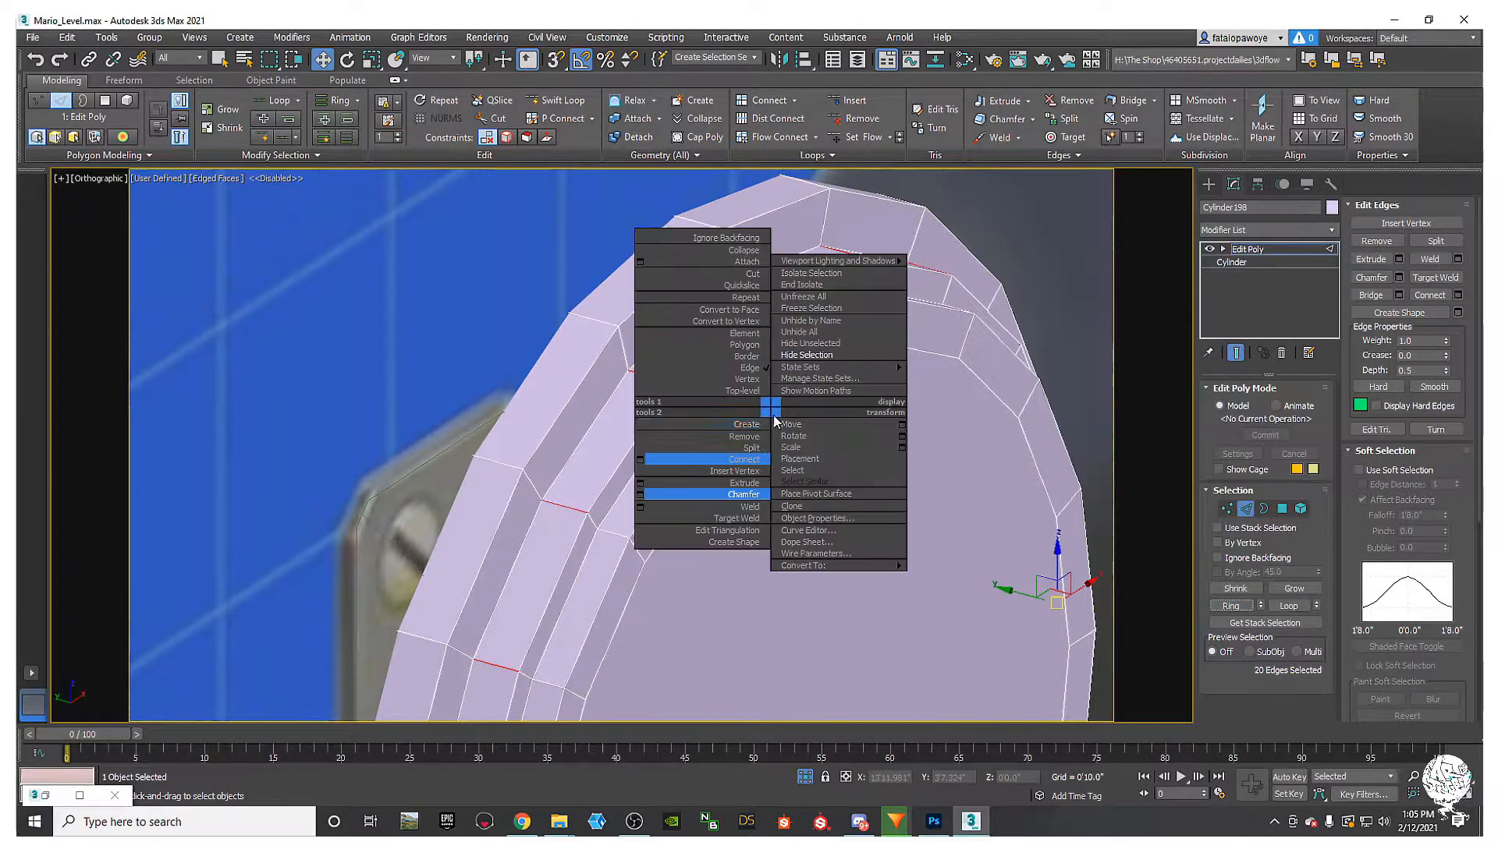
click(641, 460)
click(633, 455)
click(633, 455)
click(630, 520)
Step: Extrude the three new edge loops slightly inward with a narrow width to cut thin grooves around the middle step
alt+middle_drag(606, 463, 695, 384)
right_click(693, 380)
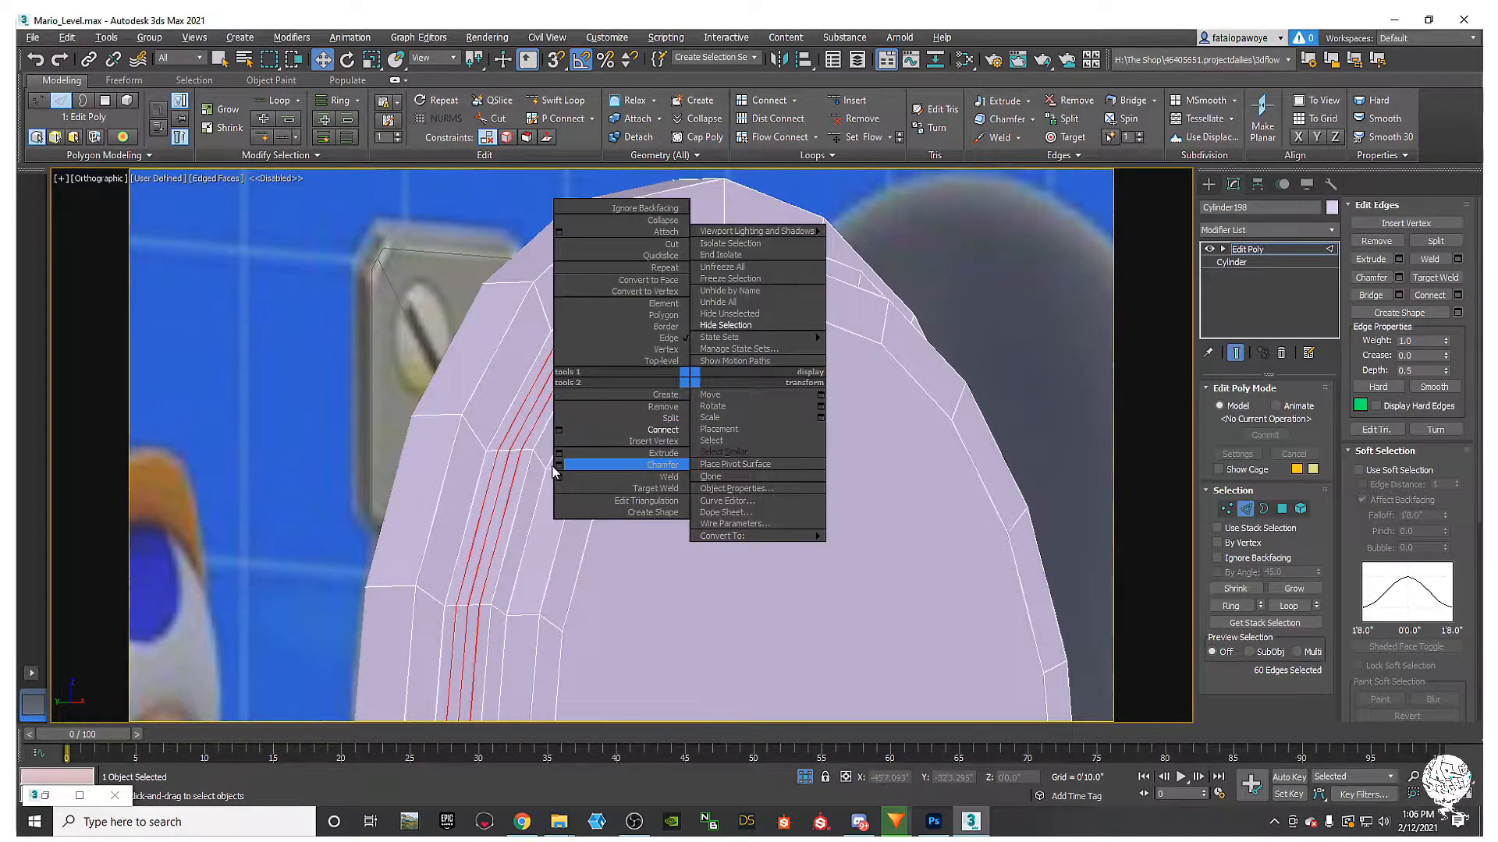
click(558, 453)
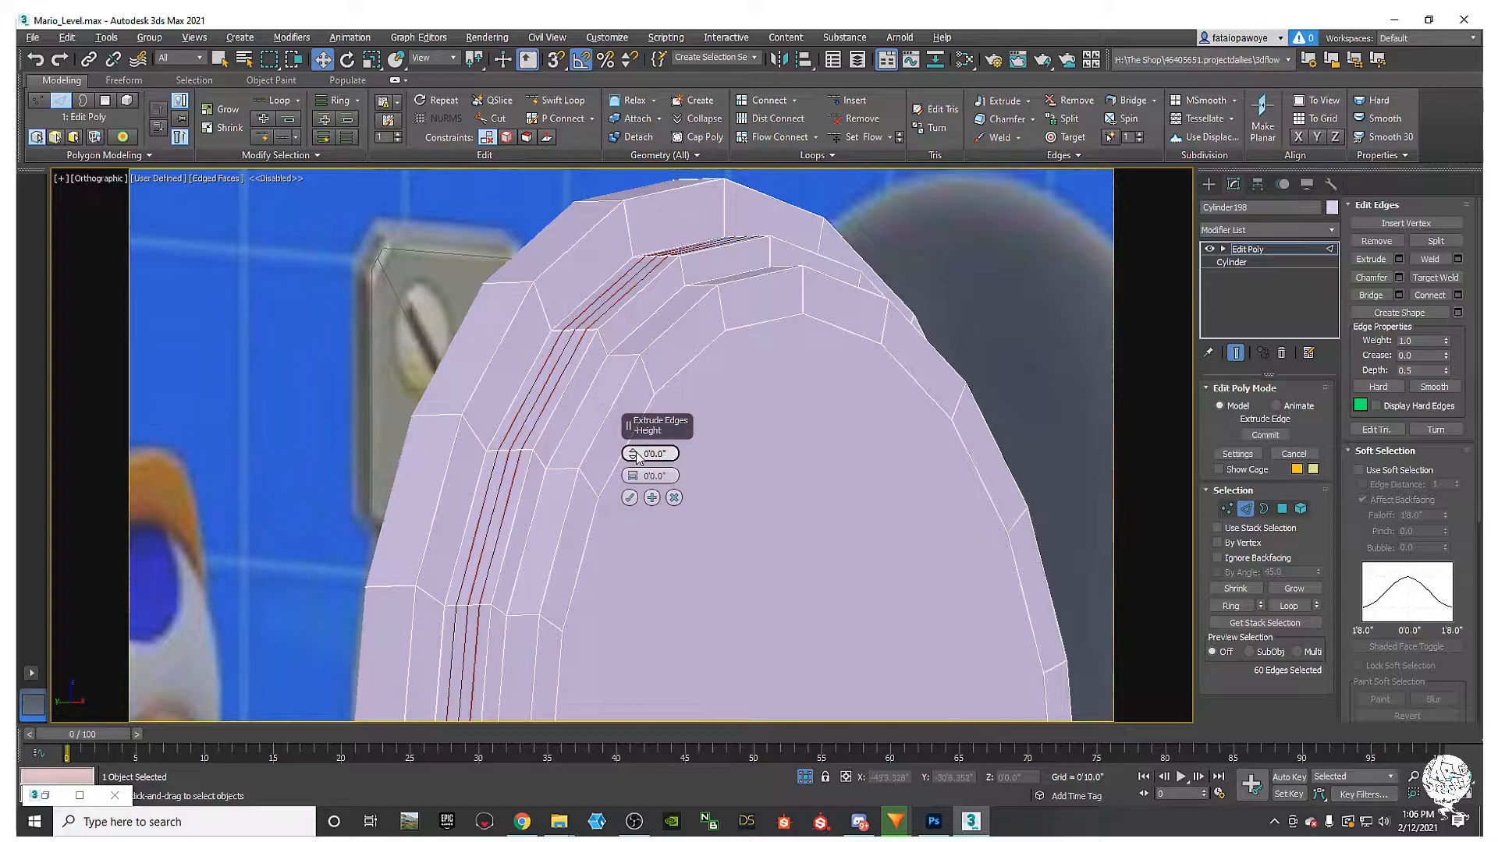
mouse_move(634, 453)
mouse_down()
mouse_move(633, 471)
mouse_move(631, 457)
mouse_up()
alt+middle_drag(631, 458, 499, 438)
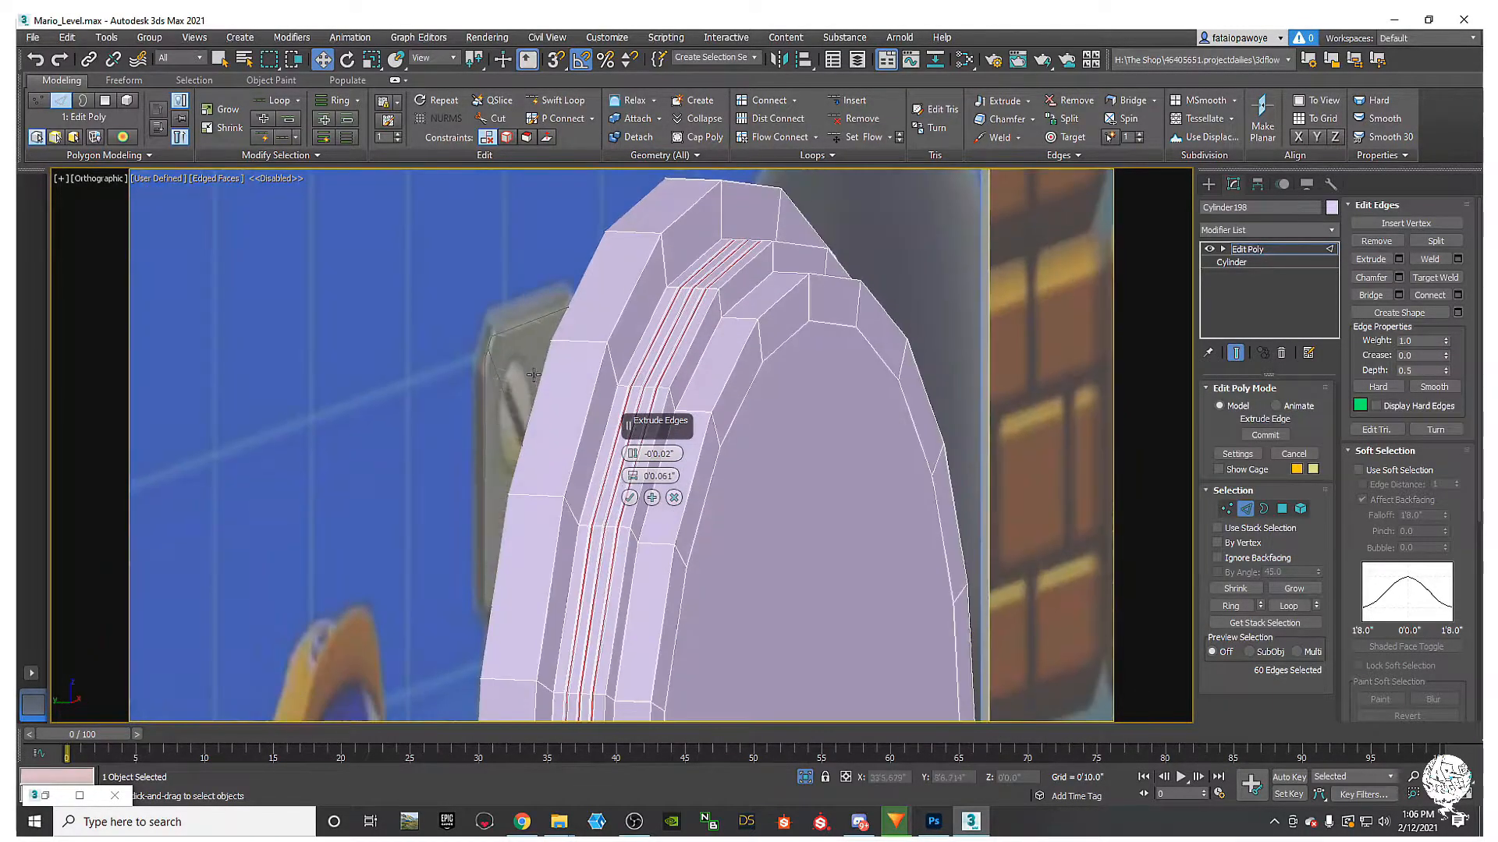
scroll(394, 387, up, 5)
middle_drag(491, 378, 515, 410)
scroll(518, 405, down, 4)
scroll(507, 378, up, 4)
drag(633, 454, 634, 454)
mouse_move(633, 460)
alt+middle_down()
mouse_move(468, 450)
mouse_move(418, 401)
mouse_move(628, 465)
alt+middle_up()
drag(638, 480, 634, 476)
alt+middle_drag(634, 476, 652, 441)
alt+middle_drag(540, 484, 615, 411)
scroll(553, 465, down, 4)
click(631, 499)
Step: Chamfer the edge loop around the mouth's front step by 0'0.599" with 3 segments
double_click(467, 381)
scroll(467, 382, down, 4)
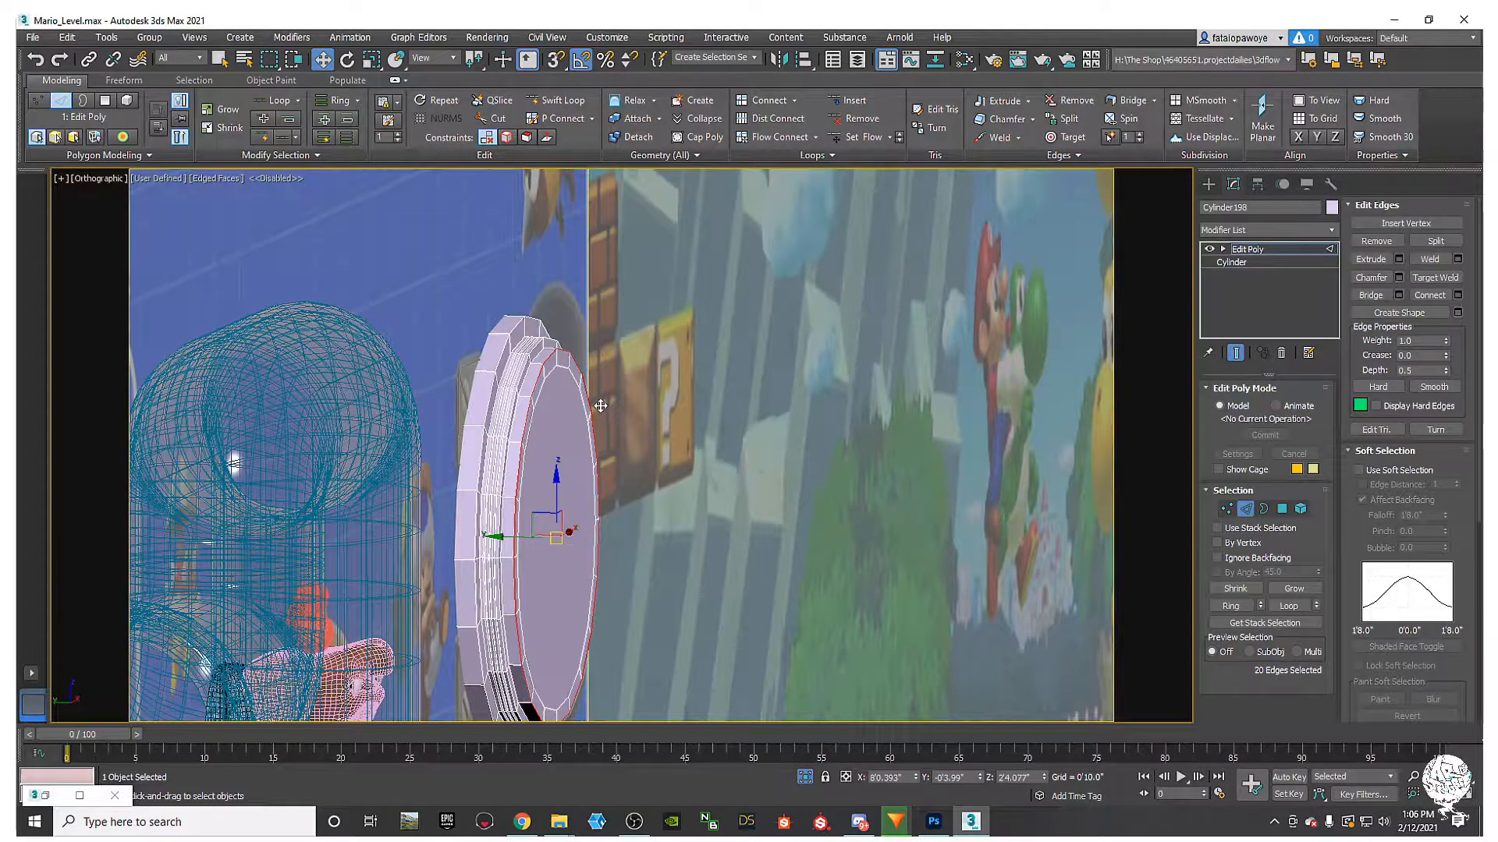
alt+middle_drag(576, 435, 601, 433)
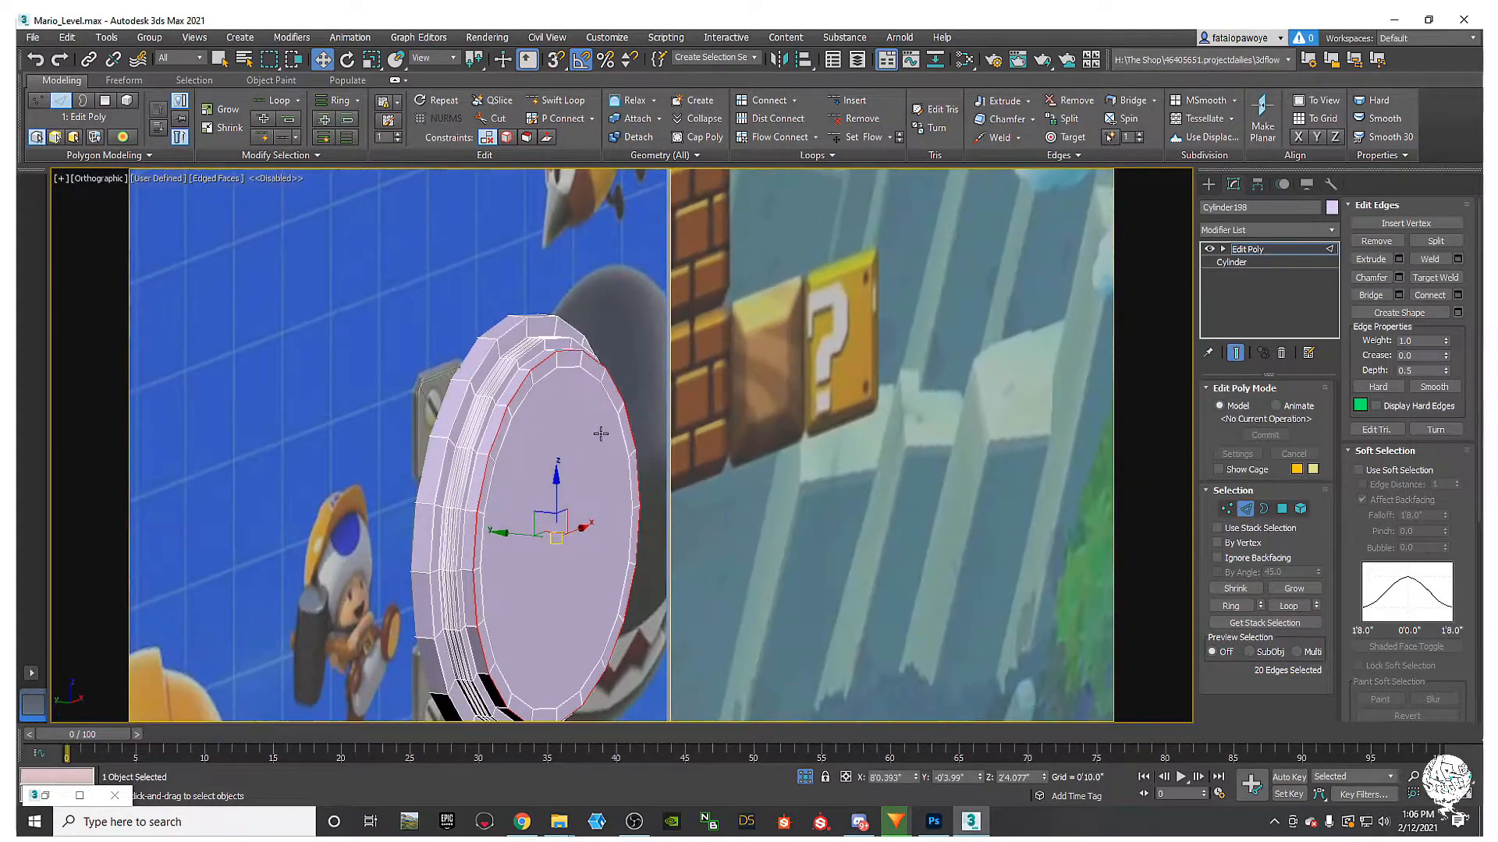
scroll(564, 429, up, 6)
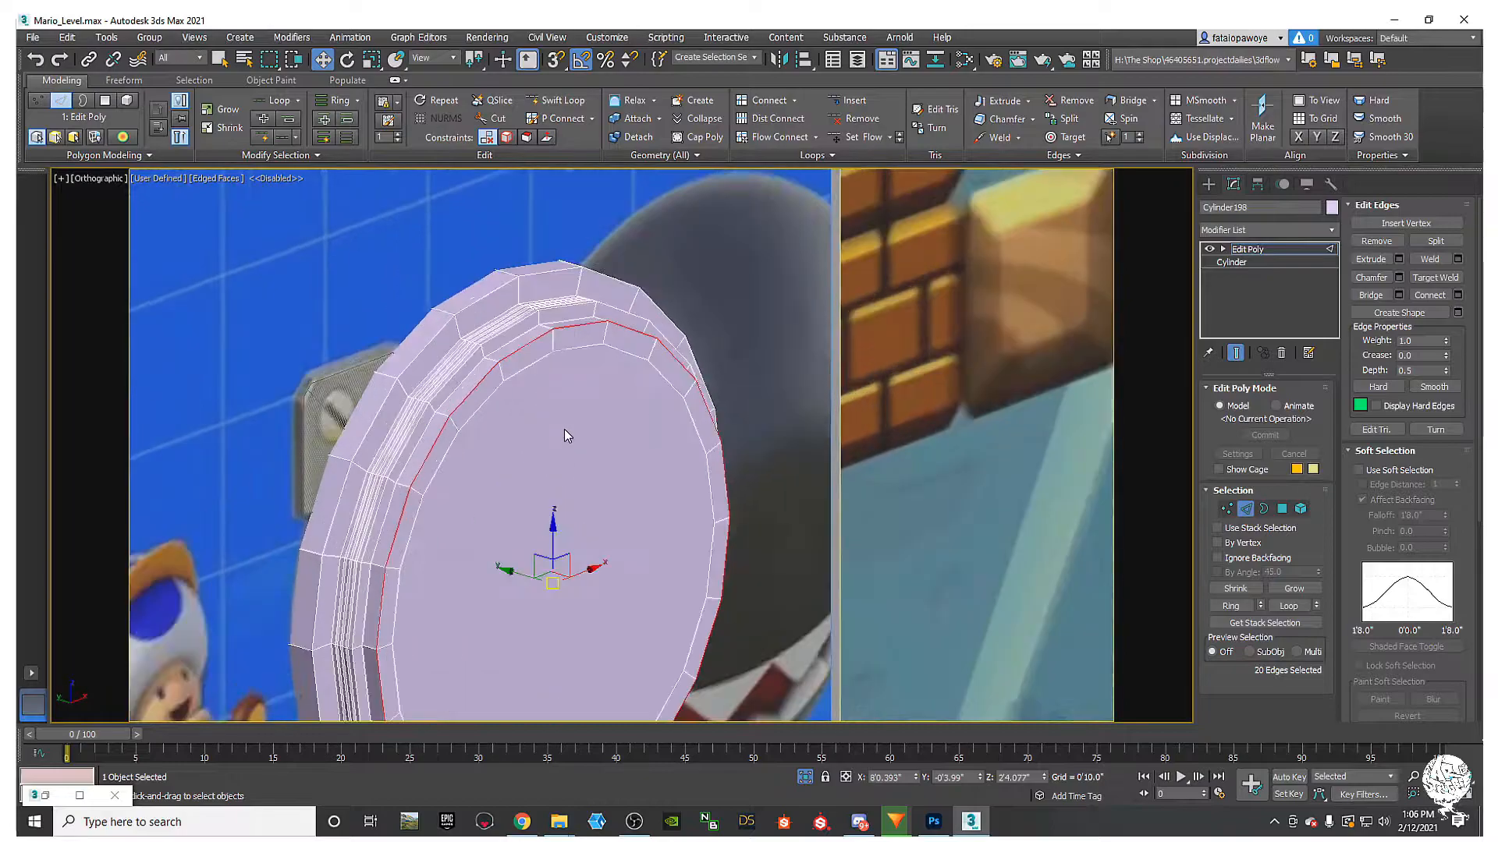
right_click(563, 403)
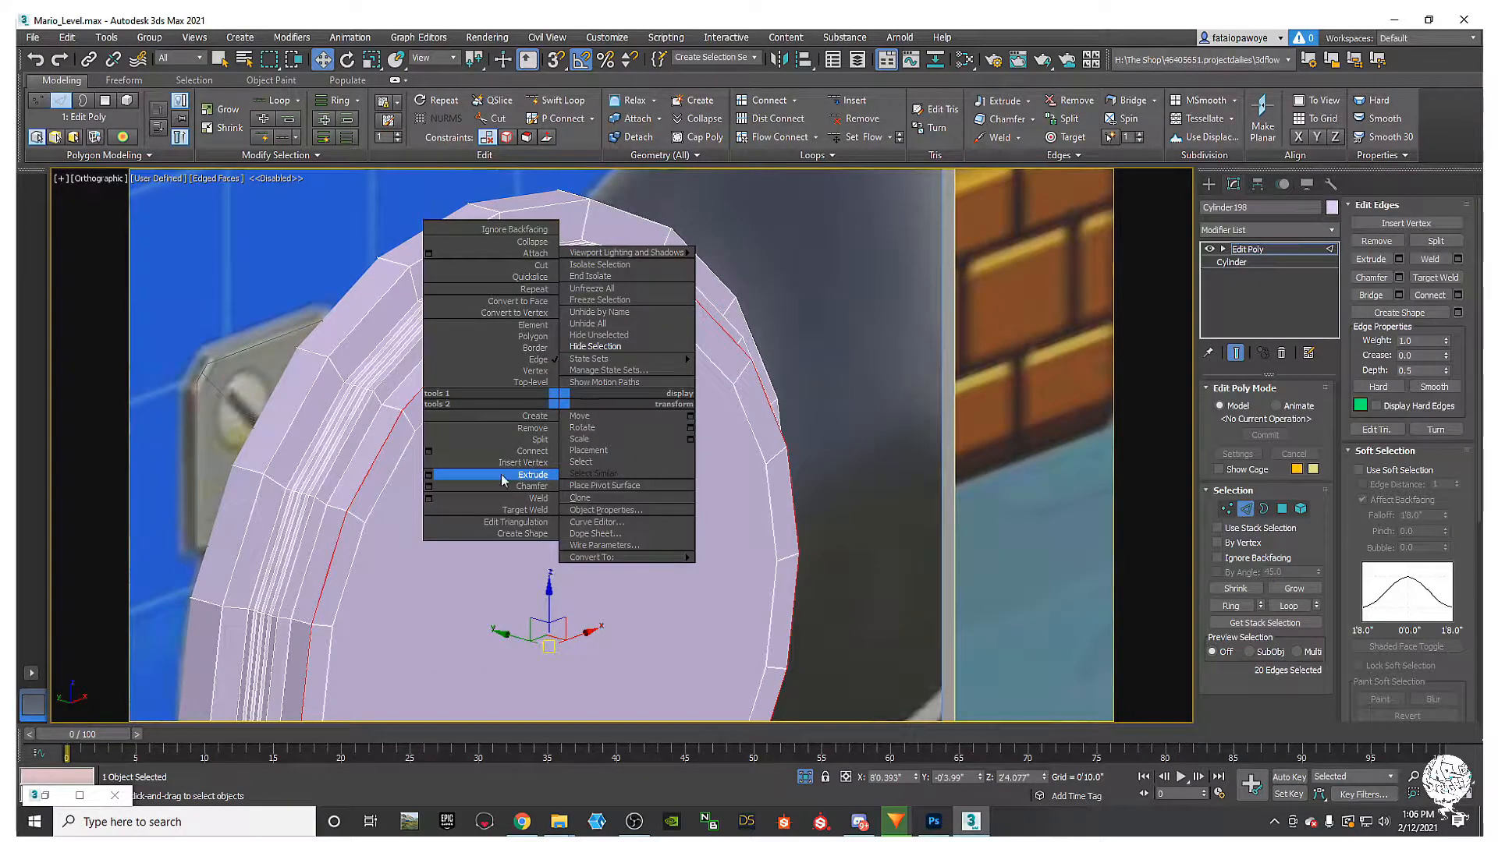
click(429, 487)
alt+middle_drag(463, 442, 485, 419)
middle_drag(486, 419, 523, 483)
drag(631, 475, 643, 455)
mouse_move(436, 441)
alt+middle_down()
mouse_move(488, 438)
mouse_move(418, 425)
alt+middle_up()
scroll(445, 428, down, 4)
middle_drag(418, 425, 359, 422)
scroll(359, 422, up, 5)
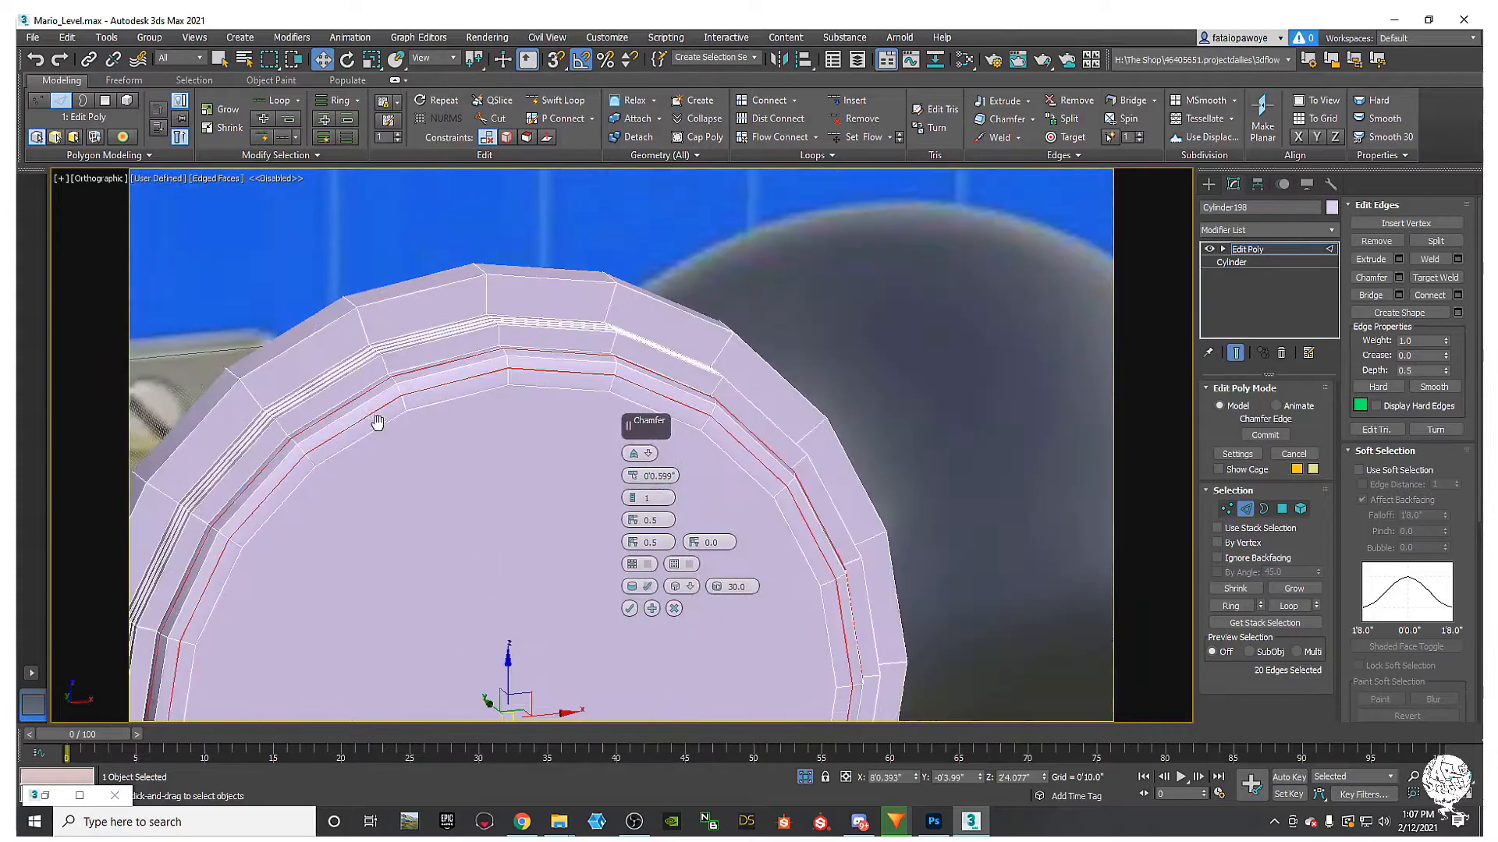
drag(632, 499, 632, 490)
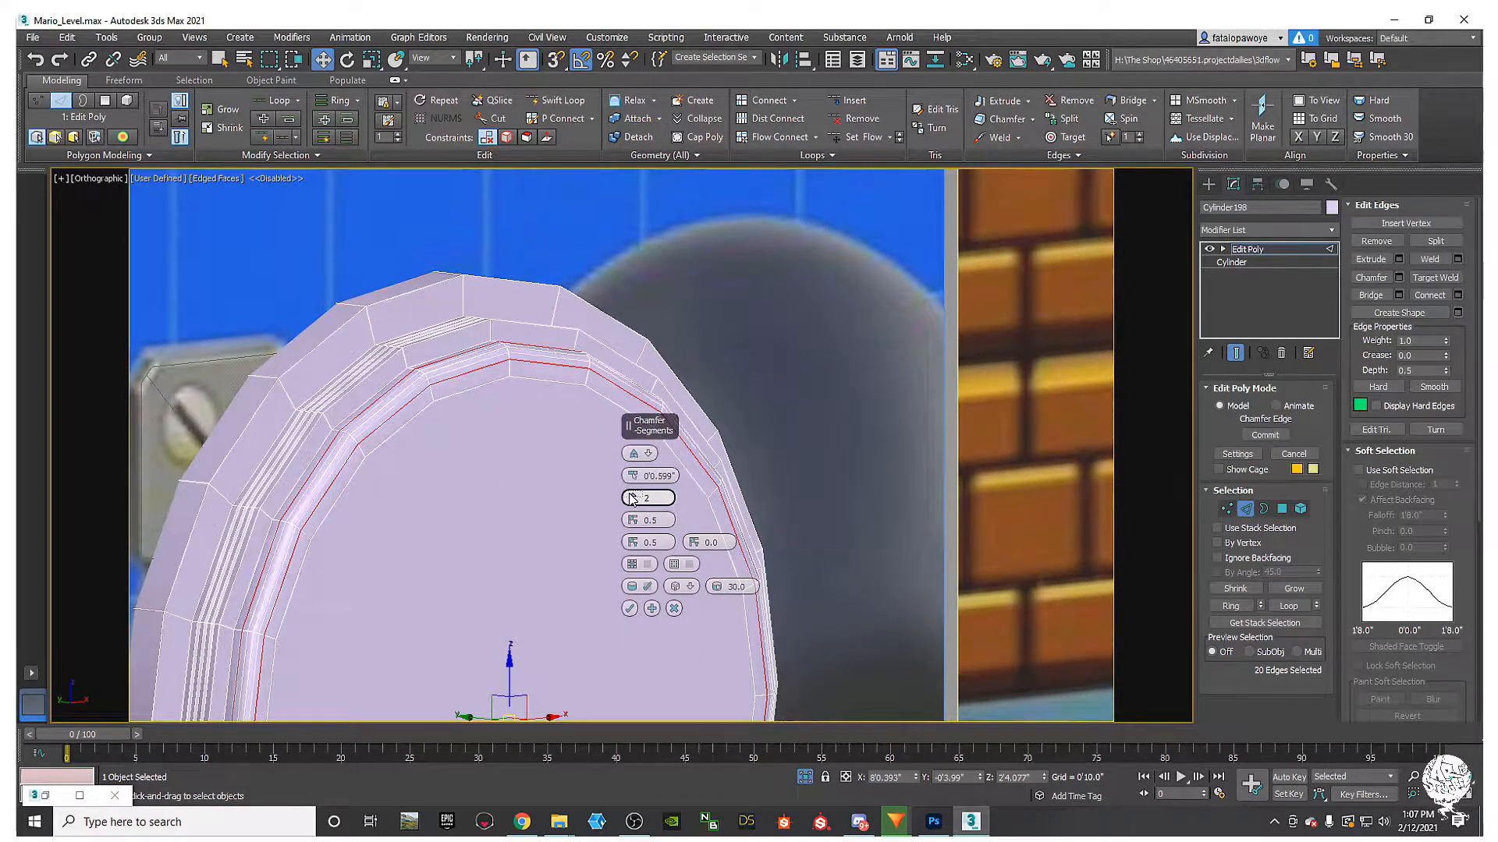
scroll(410, 410, up, 6)
scroll(406, 427, down, 6)
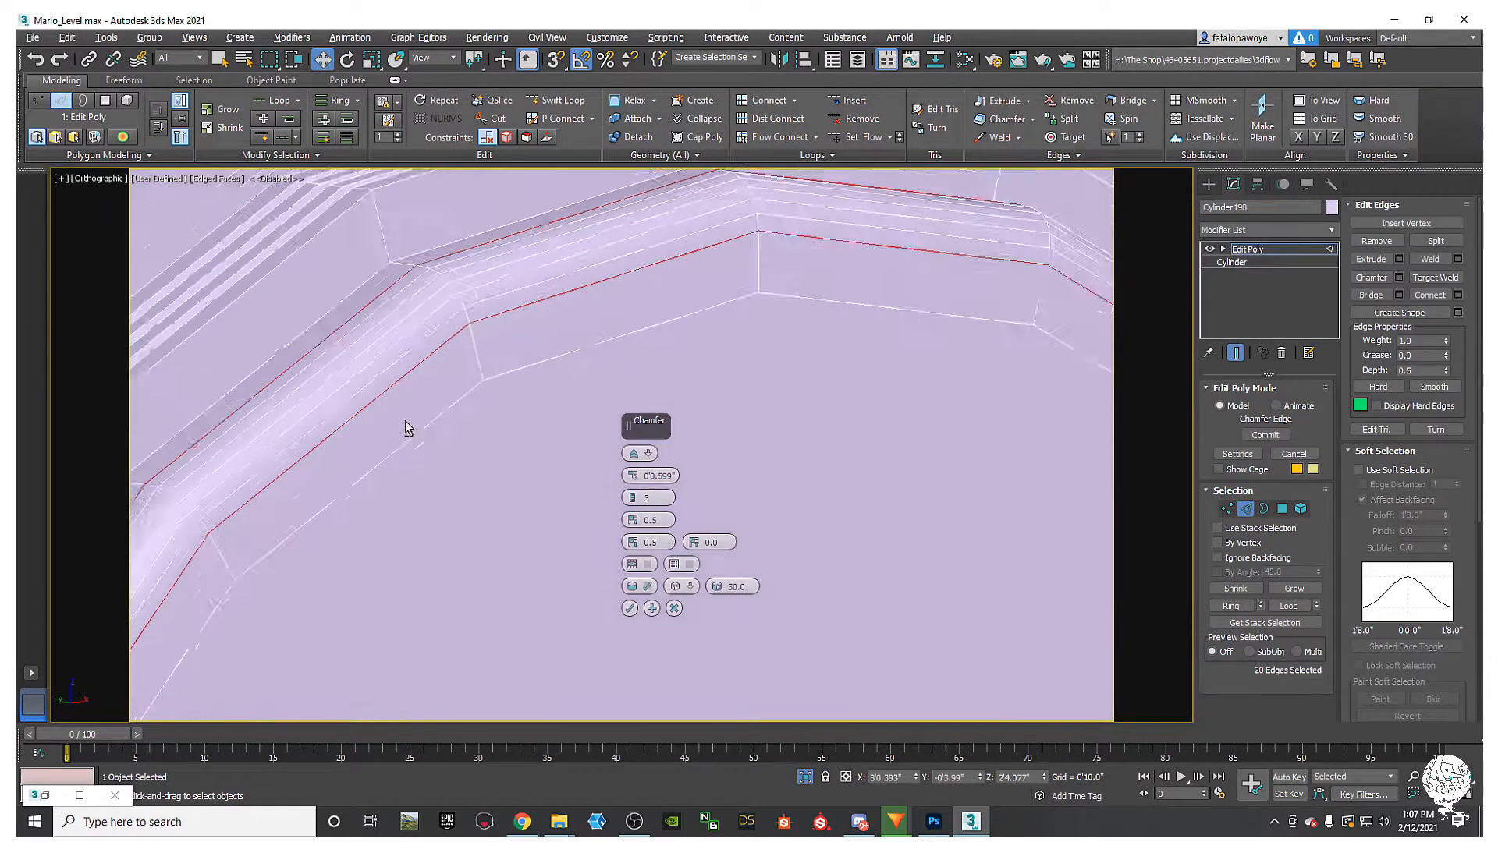
click(629, 608)
scroll(518, 491, down, 5)
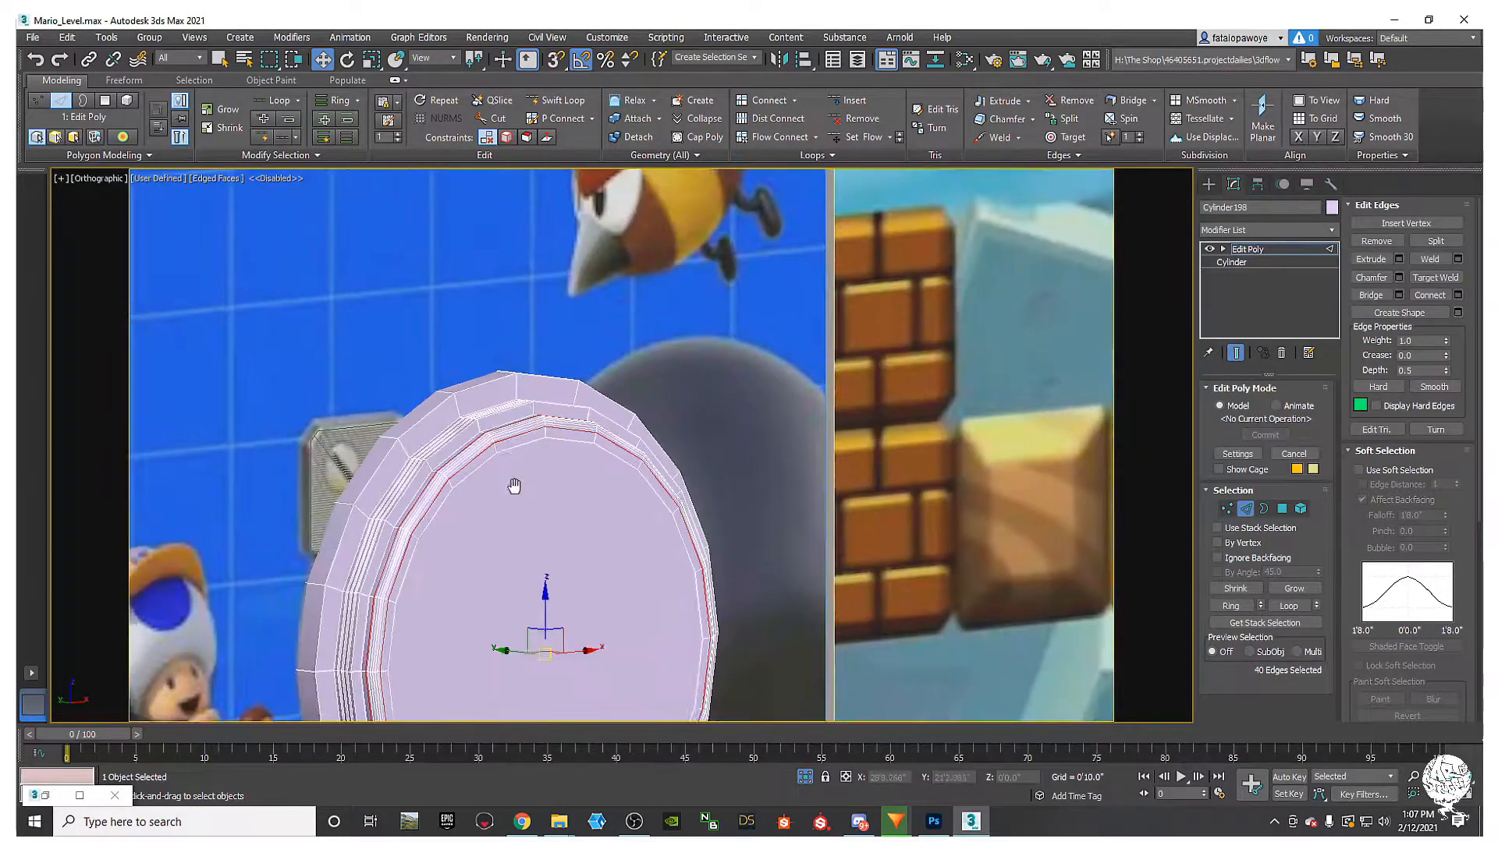
Step: Chamfer the edge loop around the mouth's outermost rim by 0'0.599" with 3 segments
alt+middle_drag(489, 489, 491, 434)
scroll(492, 431, up, 5)
double_click(449, 399)
scroll(461, 428, down, 4)
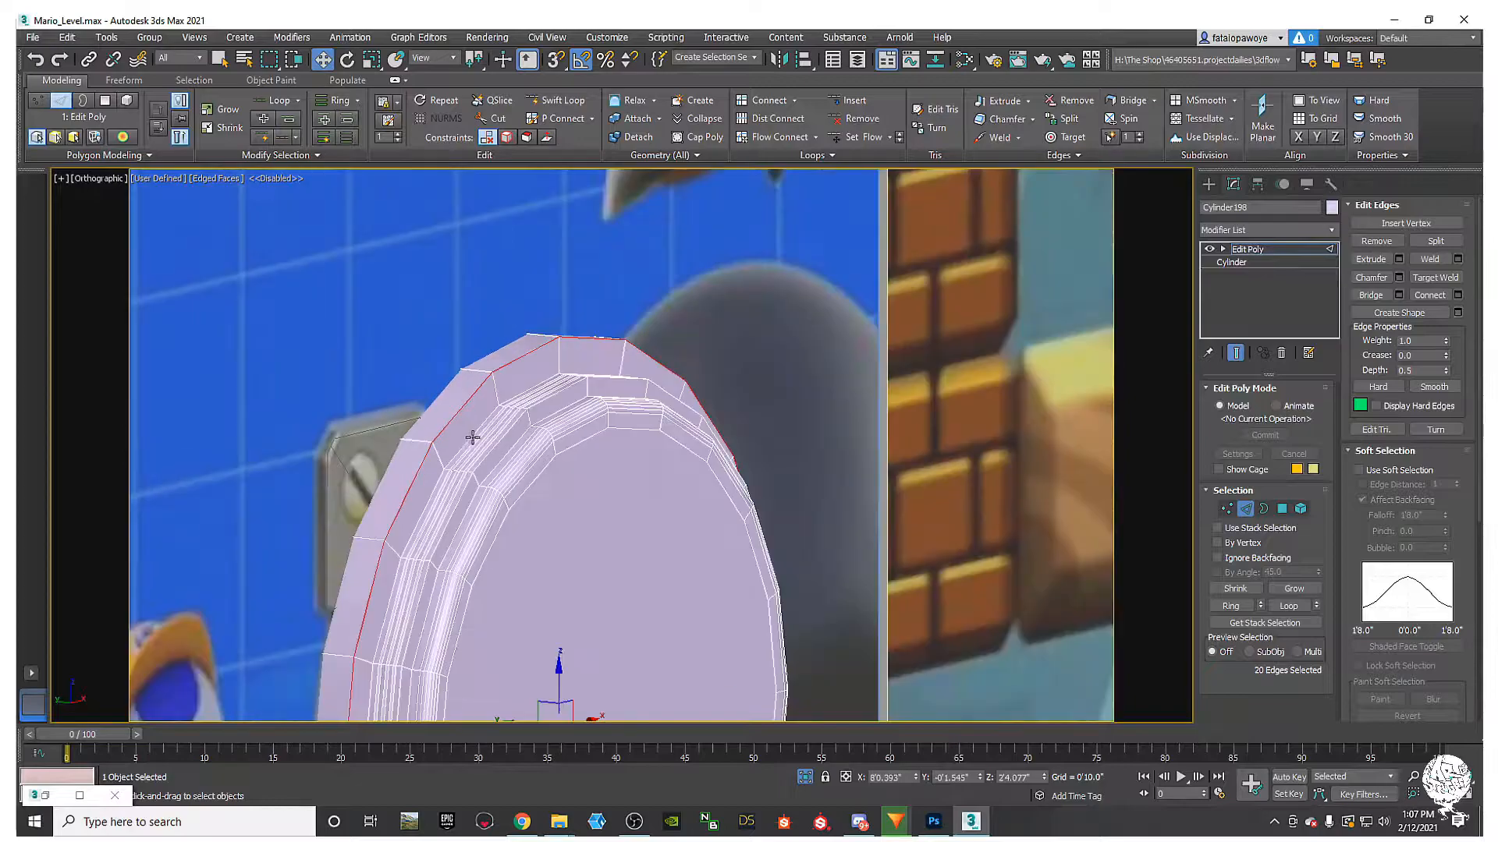
scroll(445, 429, up, 5)
right_click(449, 428)
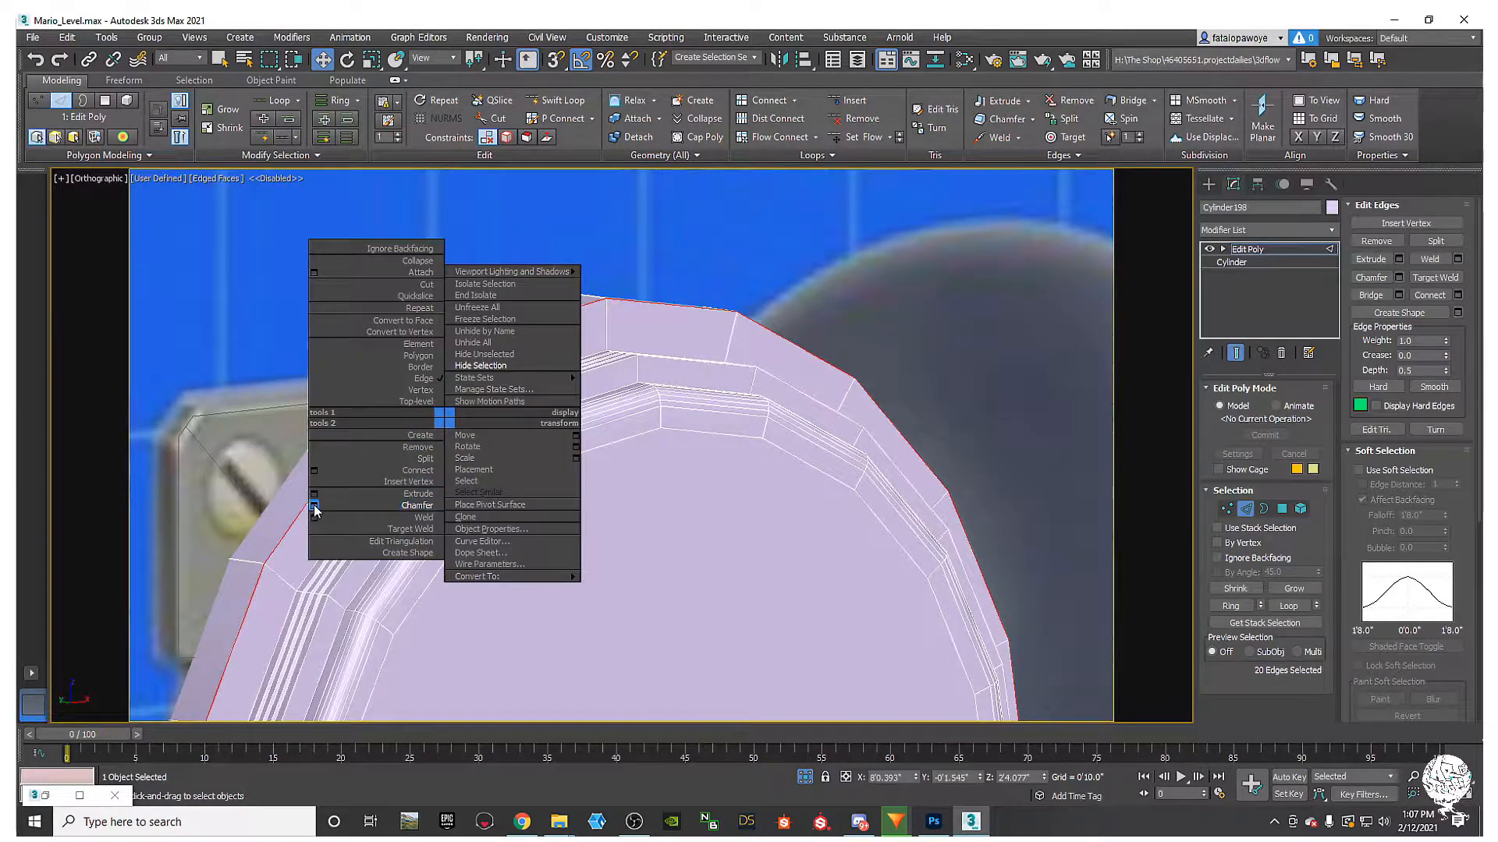
click(569, 373)
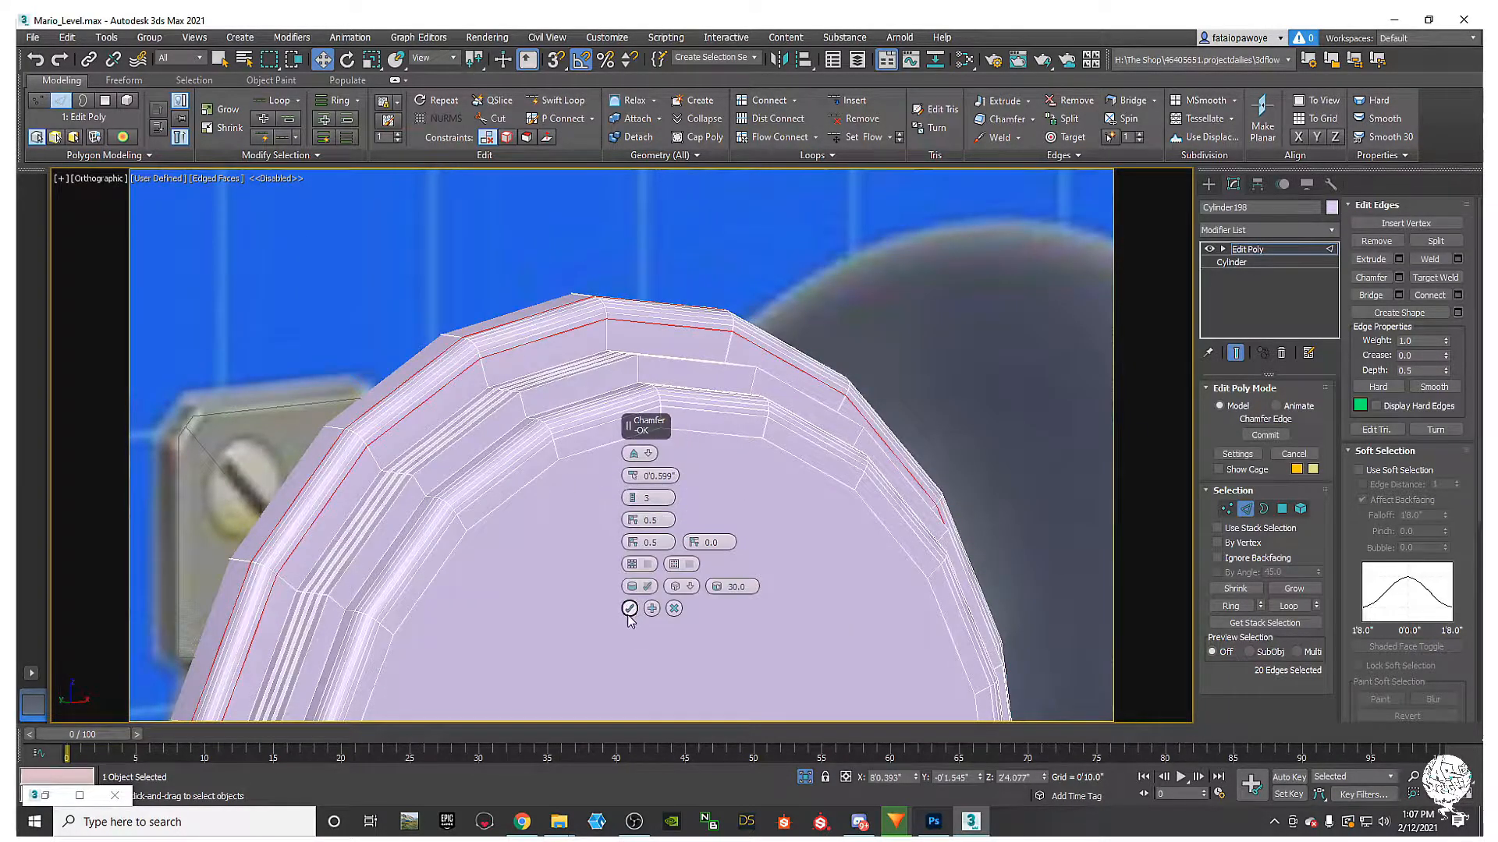
click(629, 609)
scroll(464, 422, down, 4)
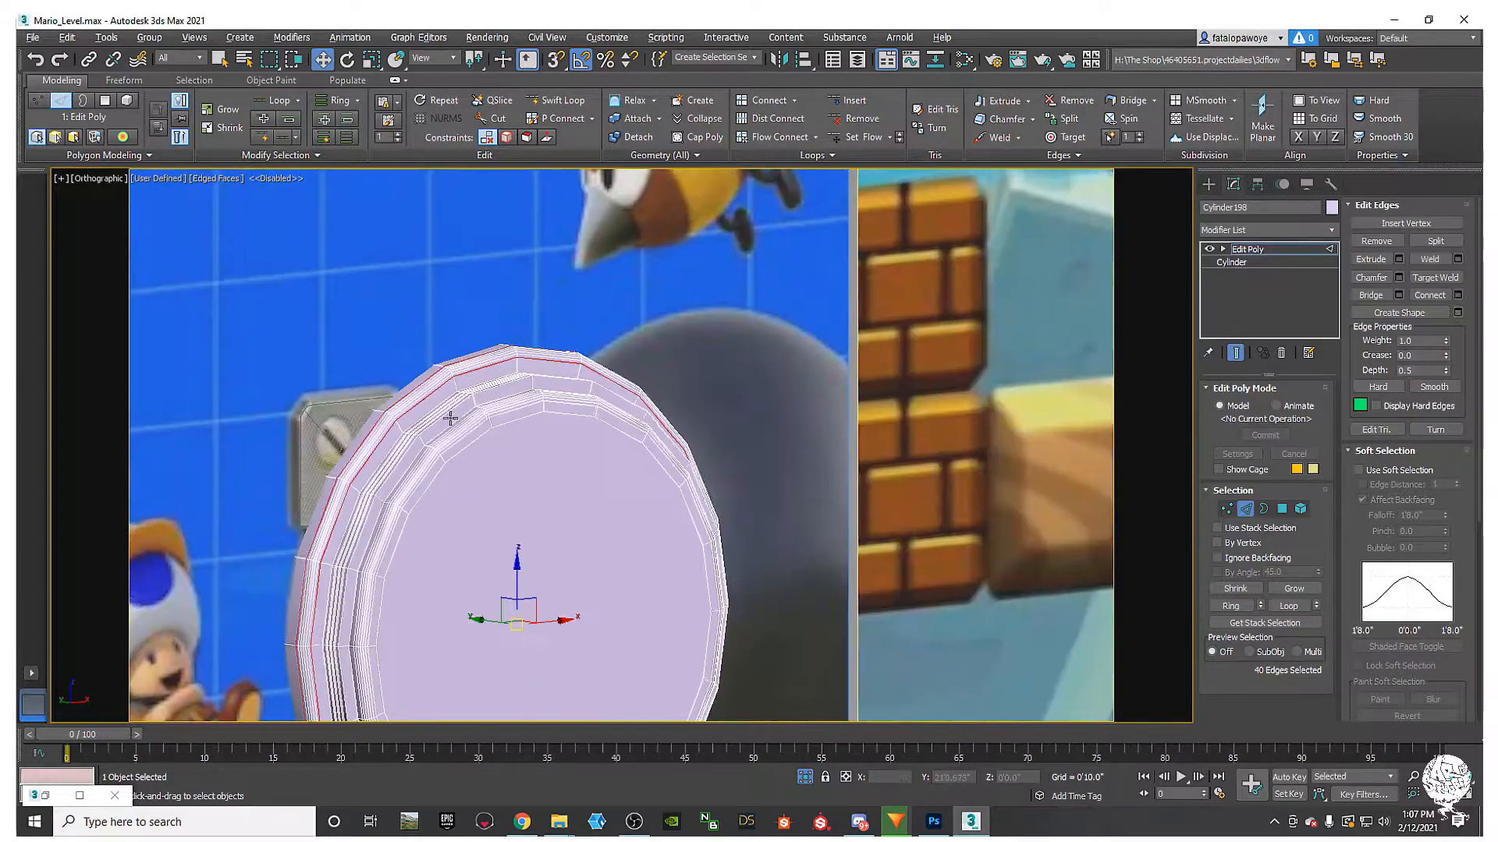
Step: Select the mouth's large front polygon and try pushing it back about 5.7" in depth
scroll(437, 468, up, 2)
alt+middle_drag(441, 401, 528, 392)
click(1282, 510)
click(575, 558)
alt+middle_drag(575, 559, 608, 546)
right_click(607, 546)
alt+middle_drag(465, 583, 420, 580)
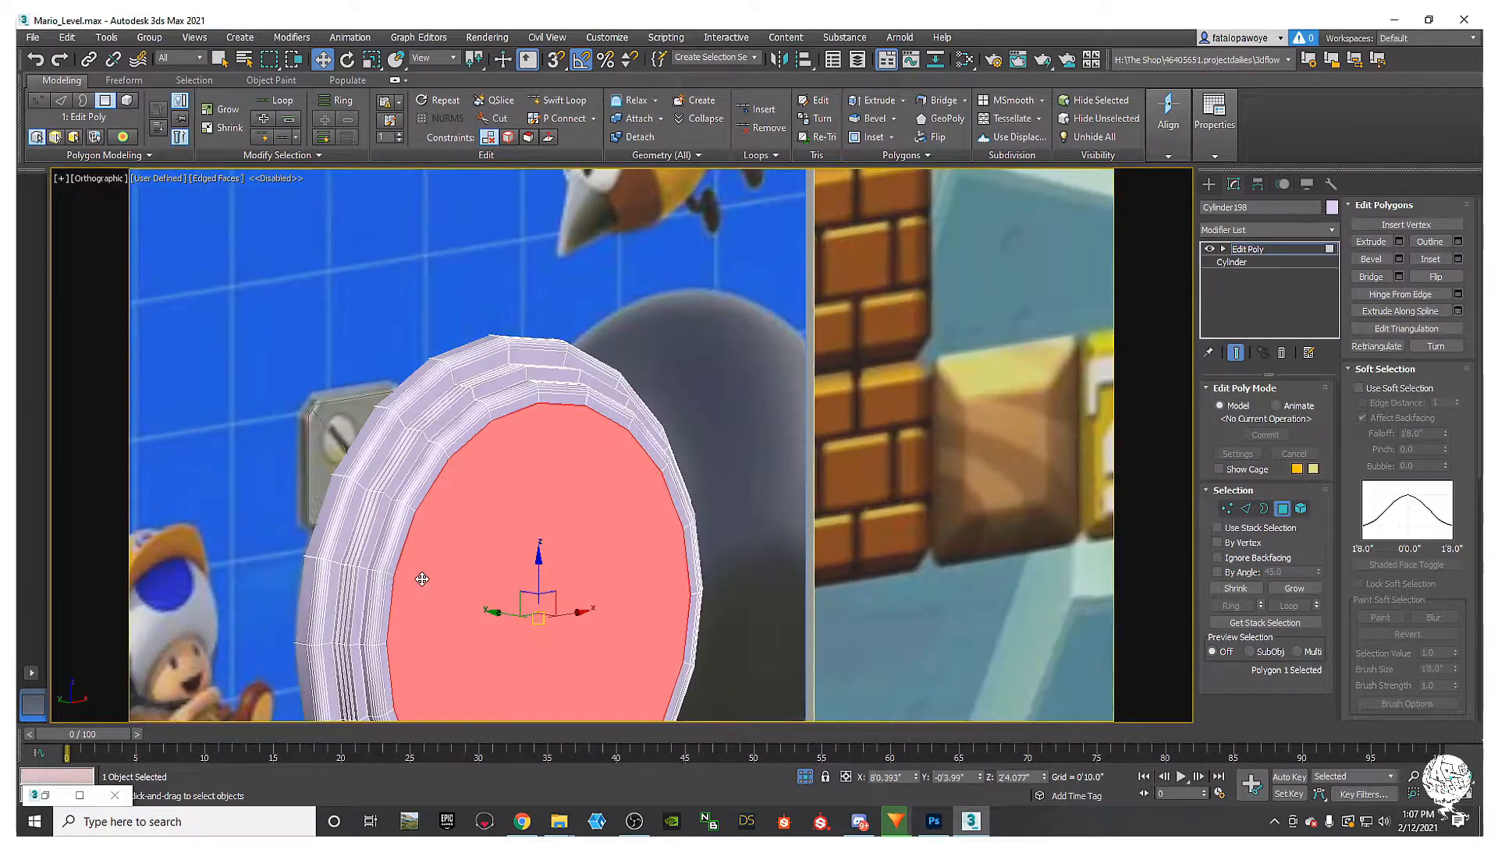
drag(508, 617, 439, 612)
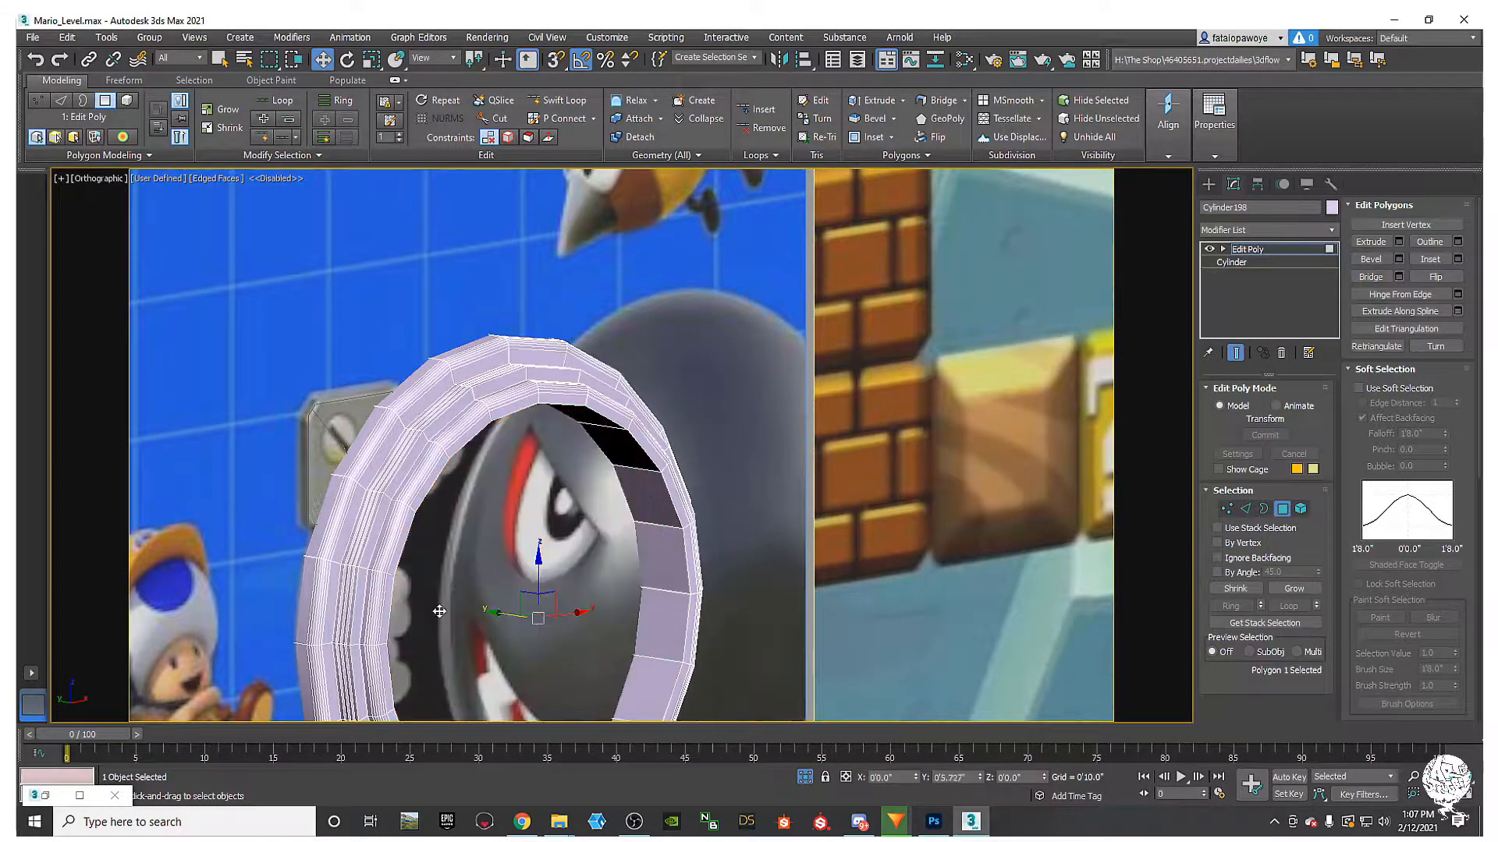
alt+middle_drag(457, 606, 514, 535)
Step: Scale the front polygon down slightly and push it back about 4.16" in depth to hollow out the opening
key(r)
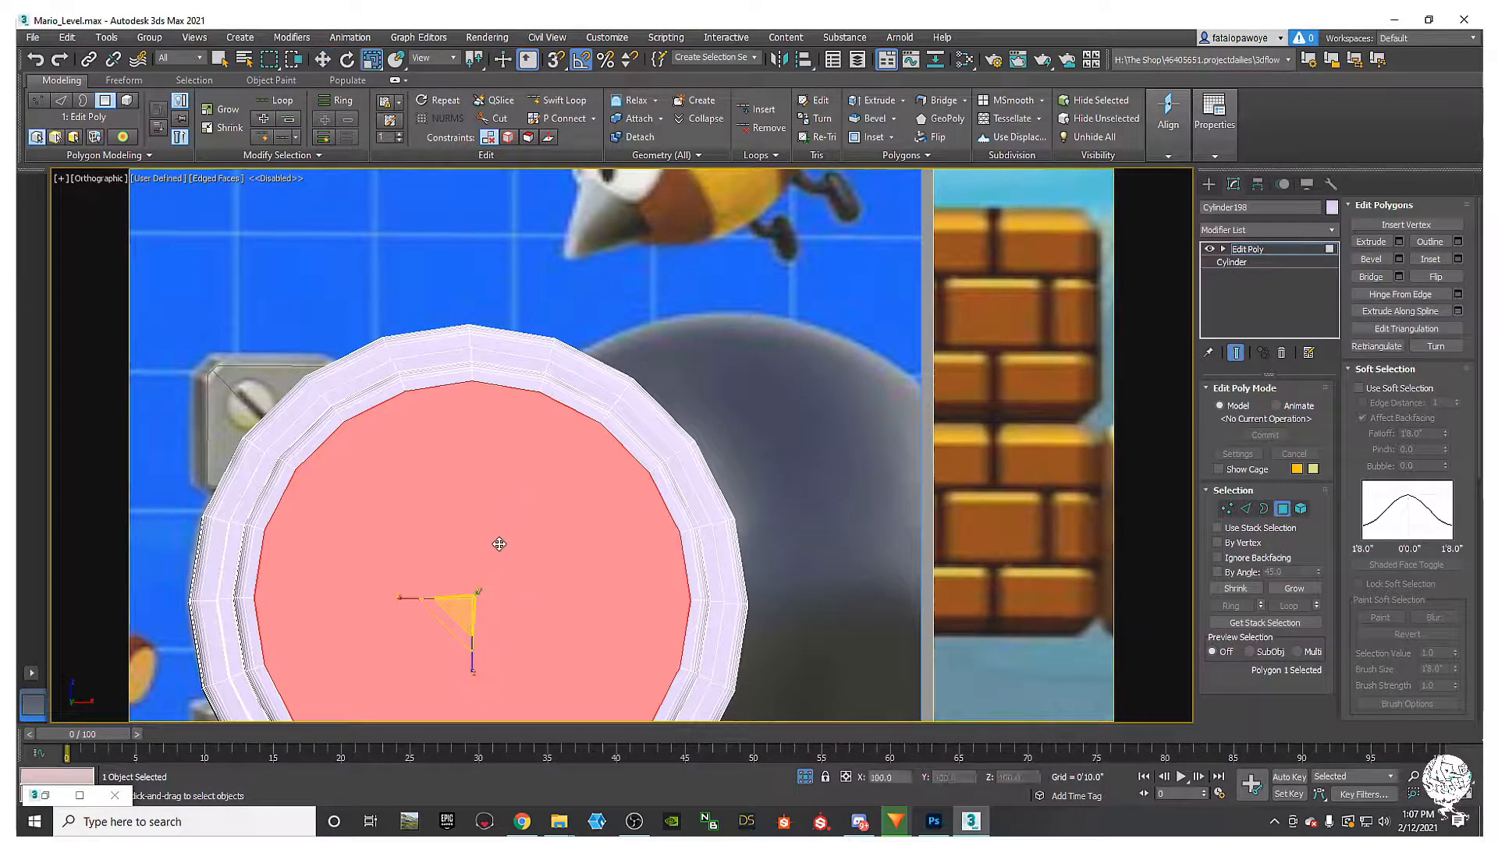
drag(466, 612, 466, 611)
alt+middle_drag(466, 608, 535, 620)
drag(437, 594, 375, 600)
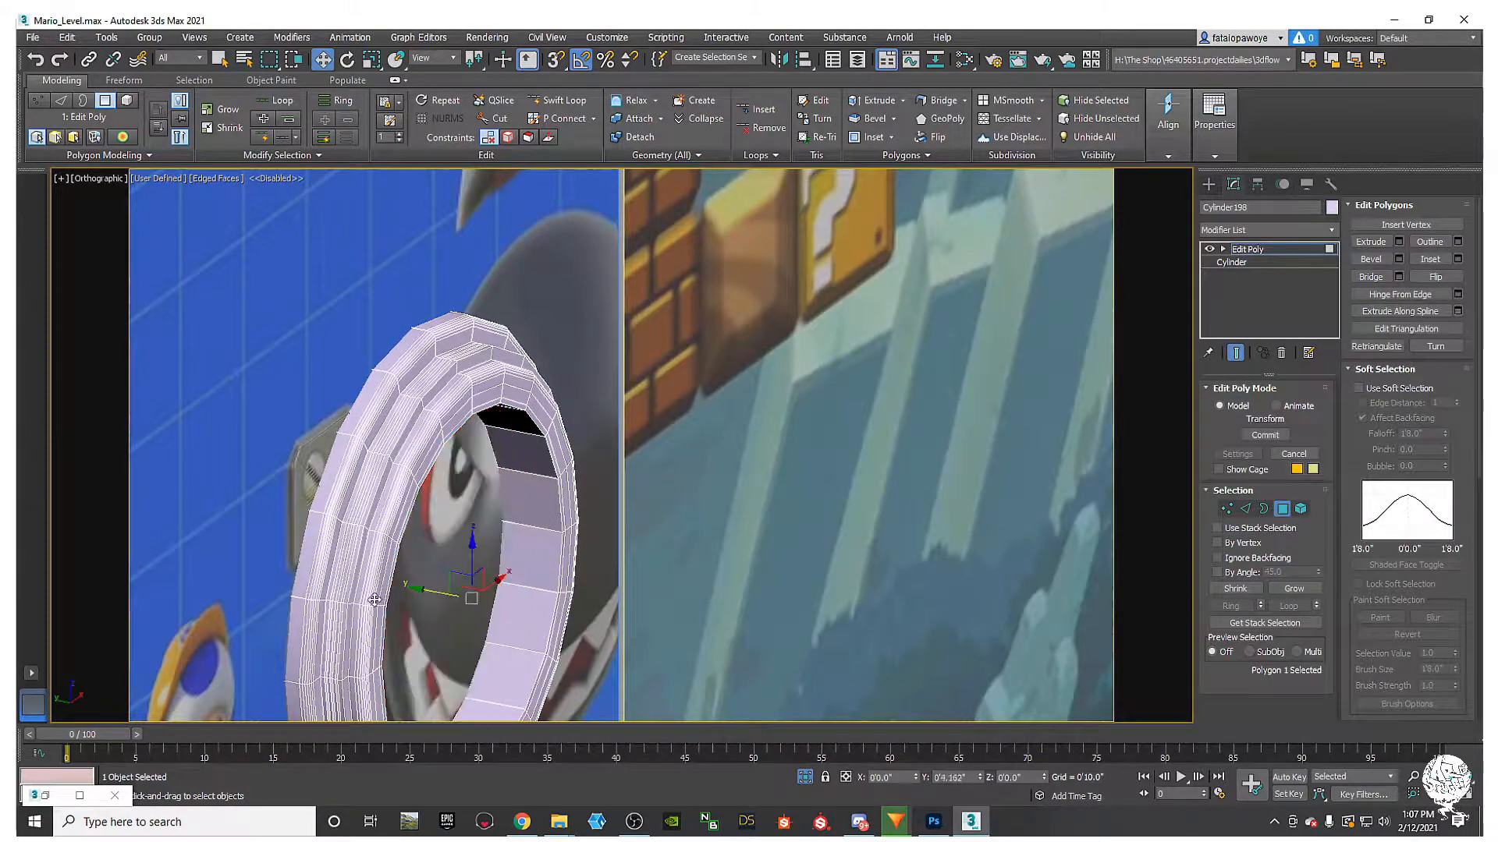
alt+middle_drag(449, 576, 427, 558)
scroll(427, 557, down, 3)
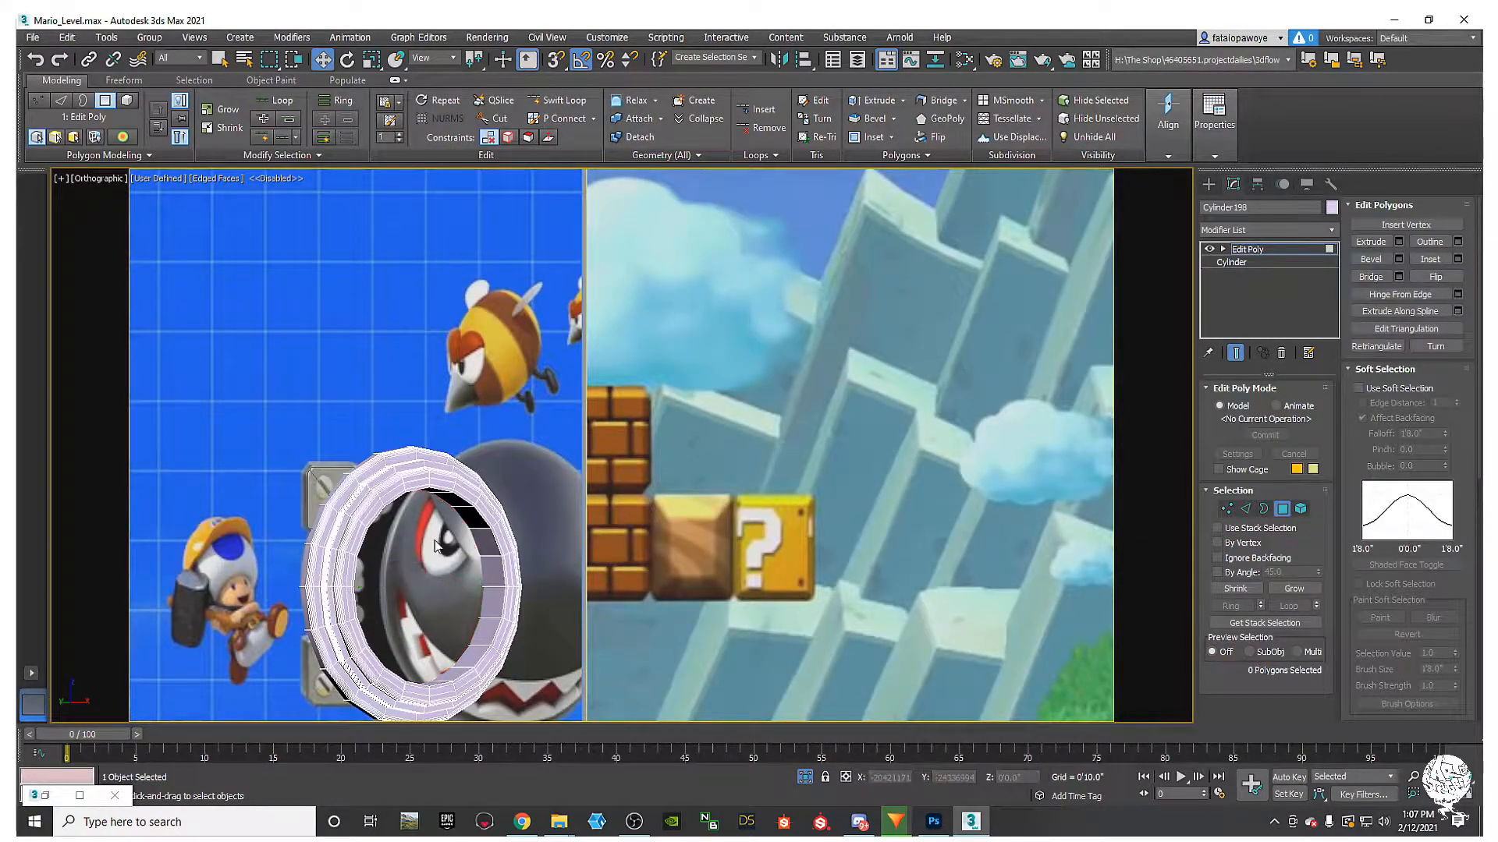
Step: Chamfer the front edge loop around the opening by 0'0.191" with 2 segments
middle_drag(450, 500, 479, 470)
alt+middle_drag(479, 469, 375, 452)
scroll(343, 453, up, 4)
scroll(351, 447, down, 4)
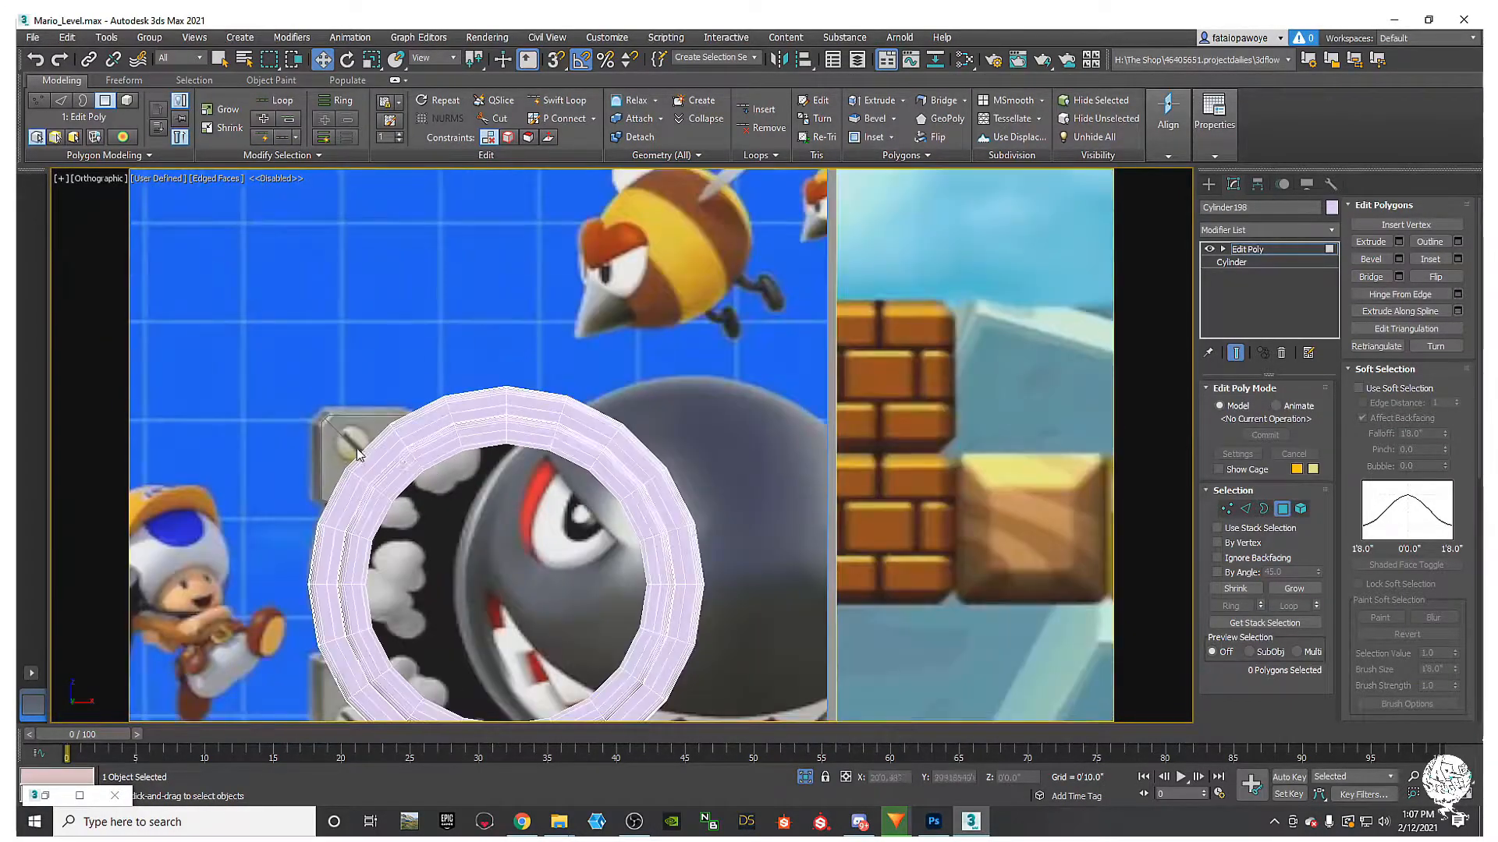
scroll(553, 454, up, 3)
scroll(552, 454, up, 3)
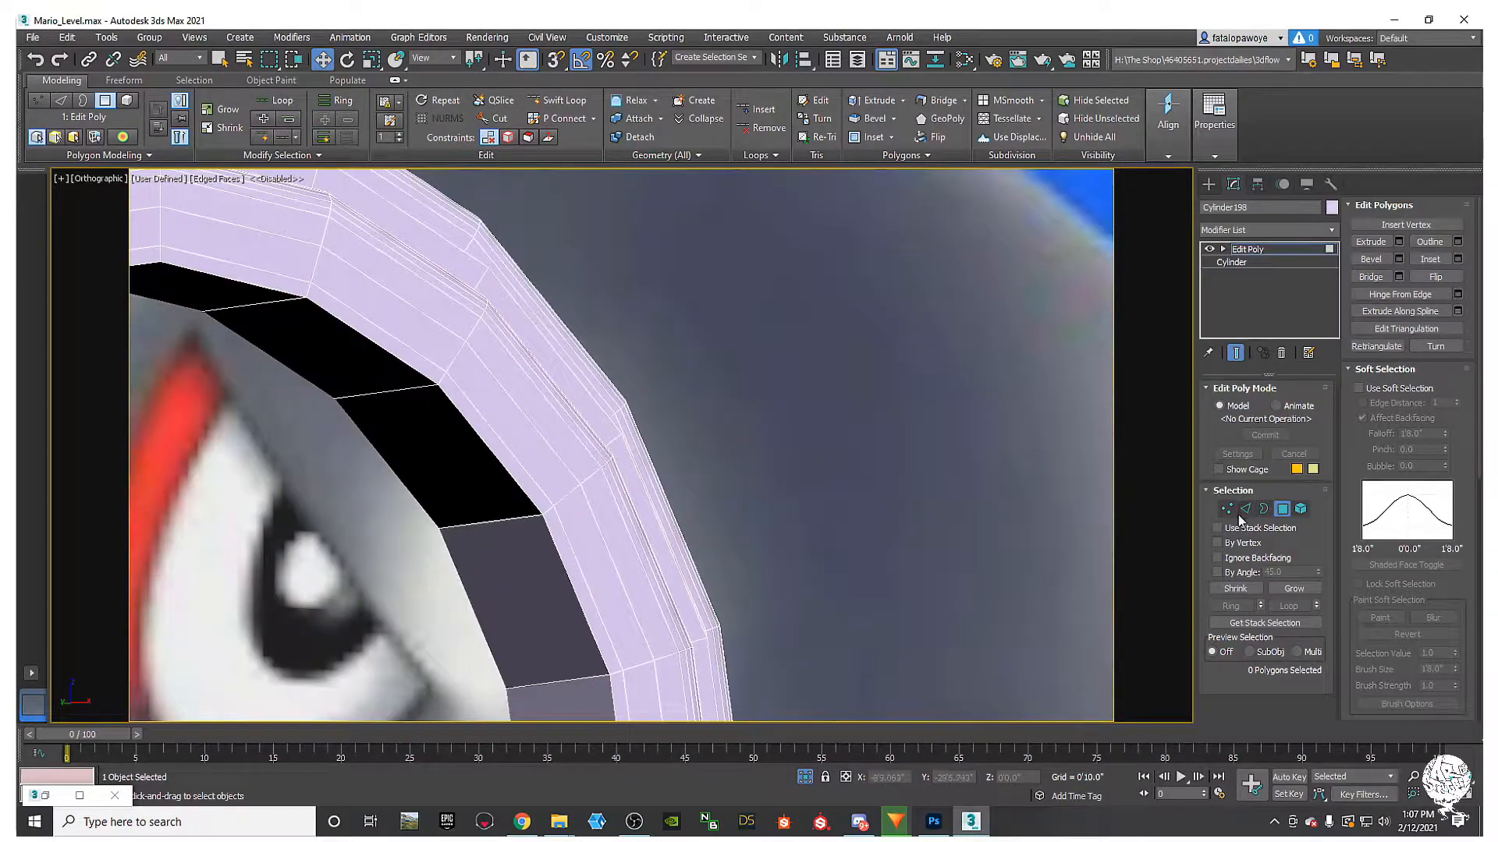
key(2)
double_click(525, 495)
scroll(525, 495, down, 5)
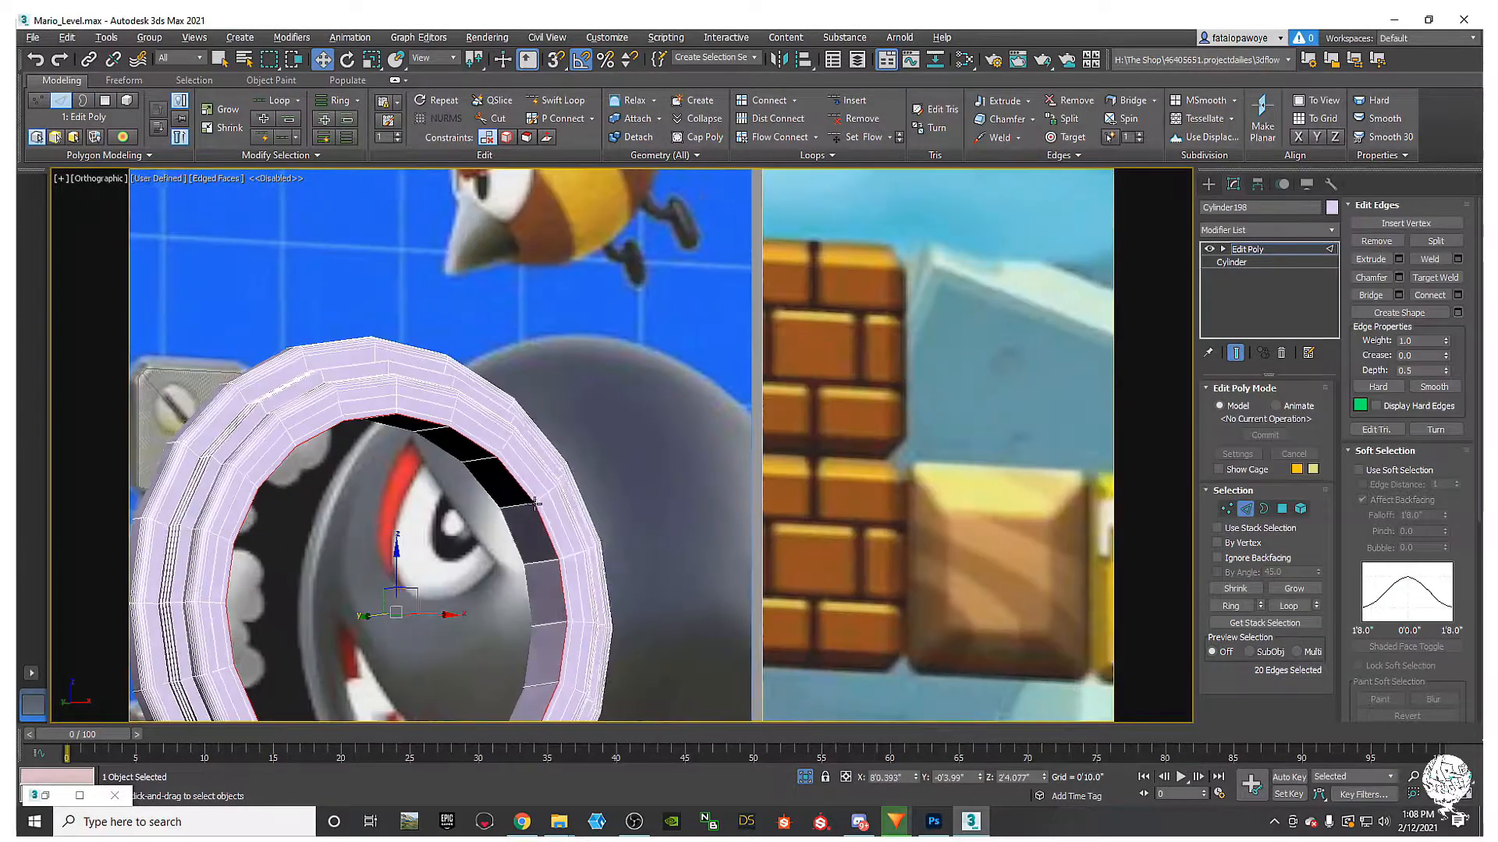
right_click(567, 496)
click(434, 573)
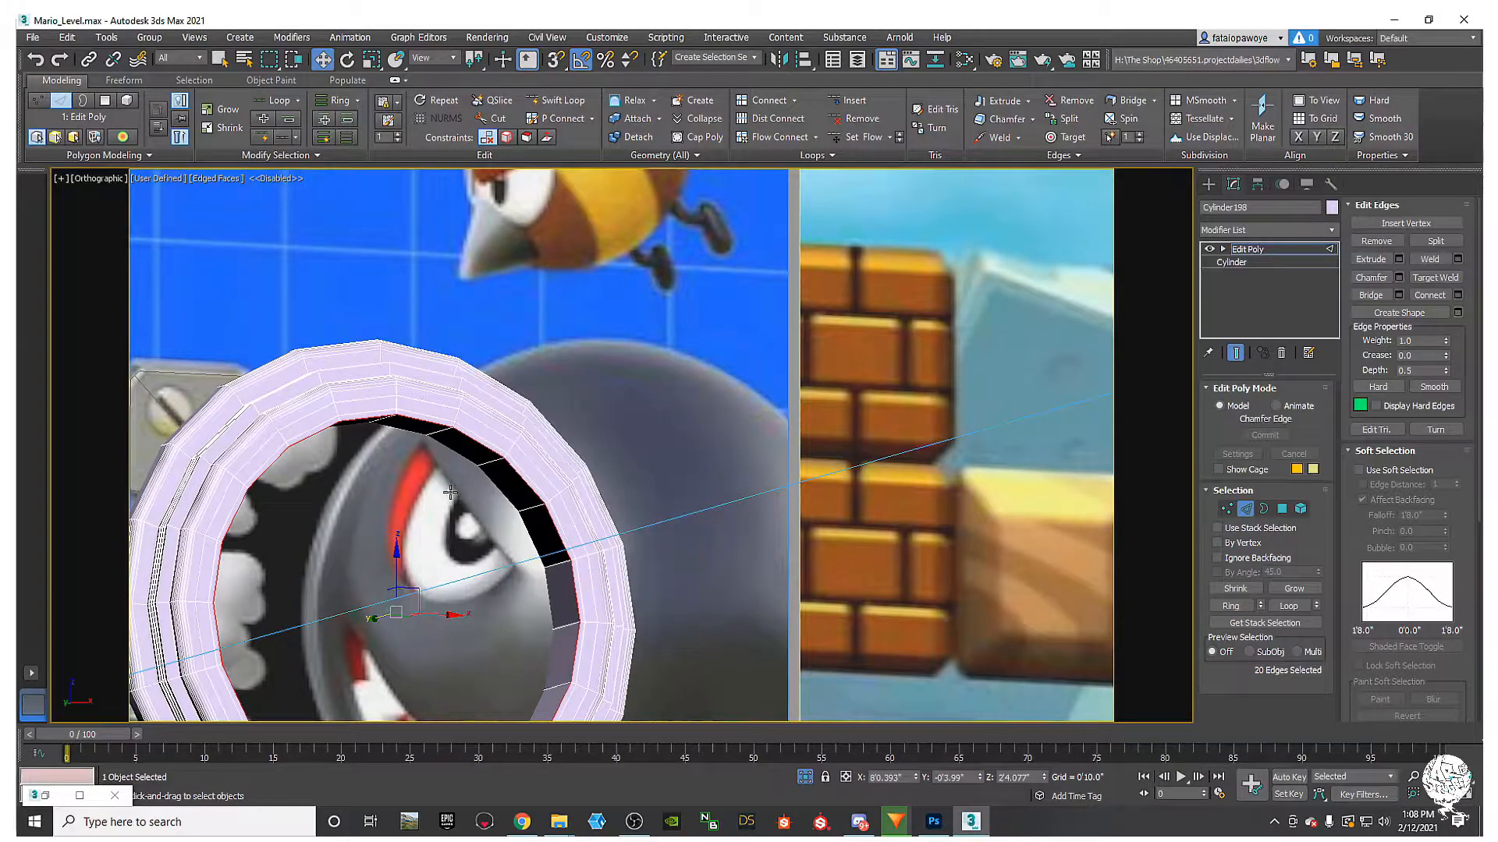
scroll(450, 494, up, 4)
drag(635, 485, 633, 476)
click(633, 503)
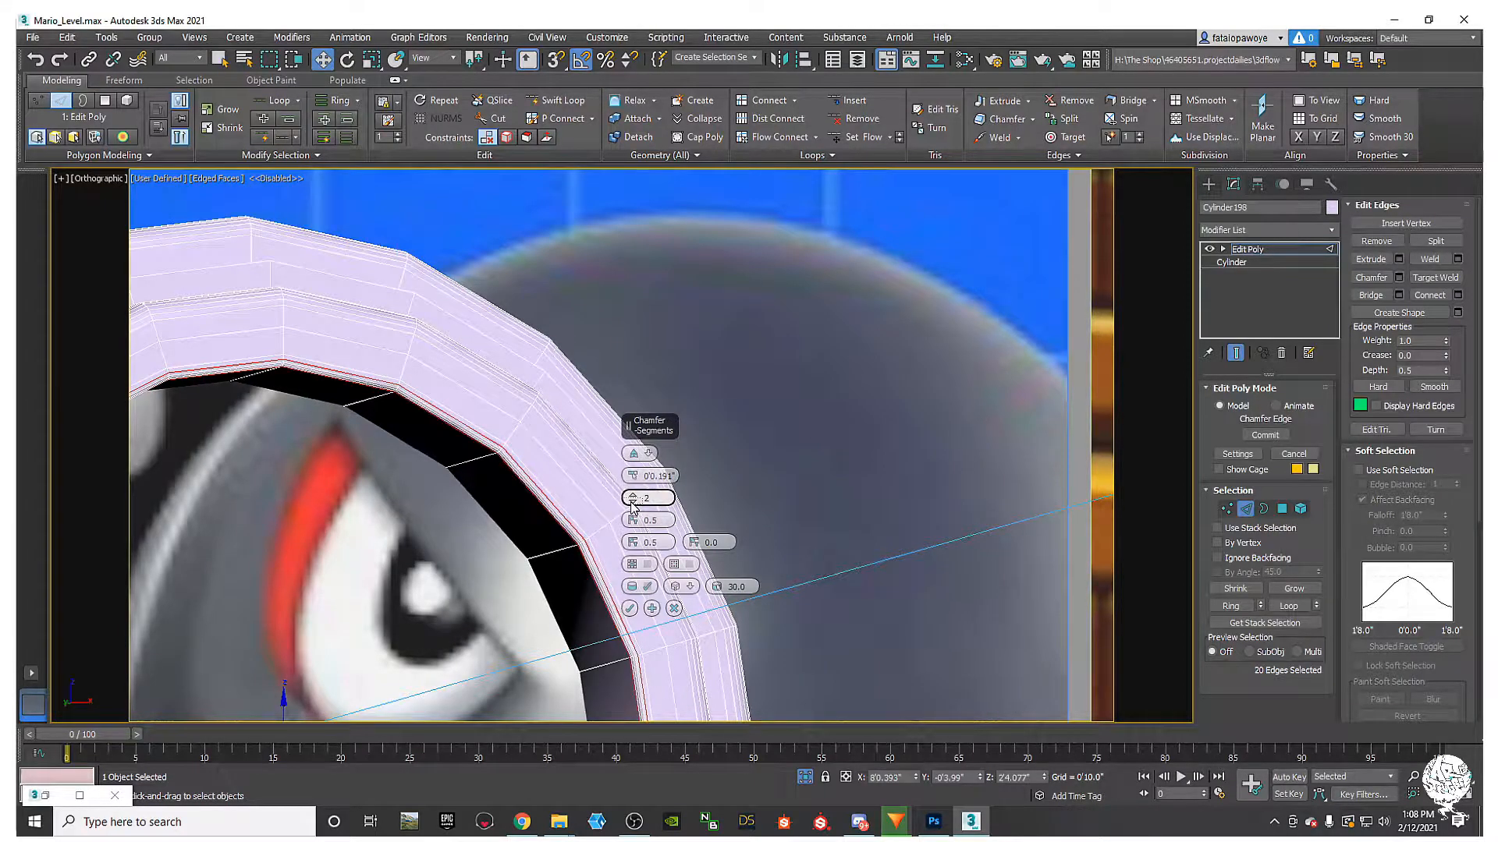
alt+middle_drag(406, 452, 593, 495)
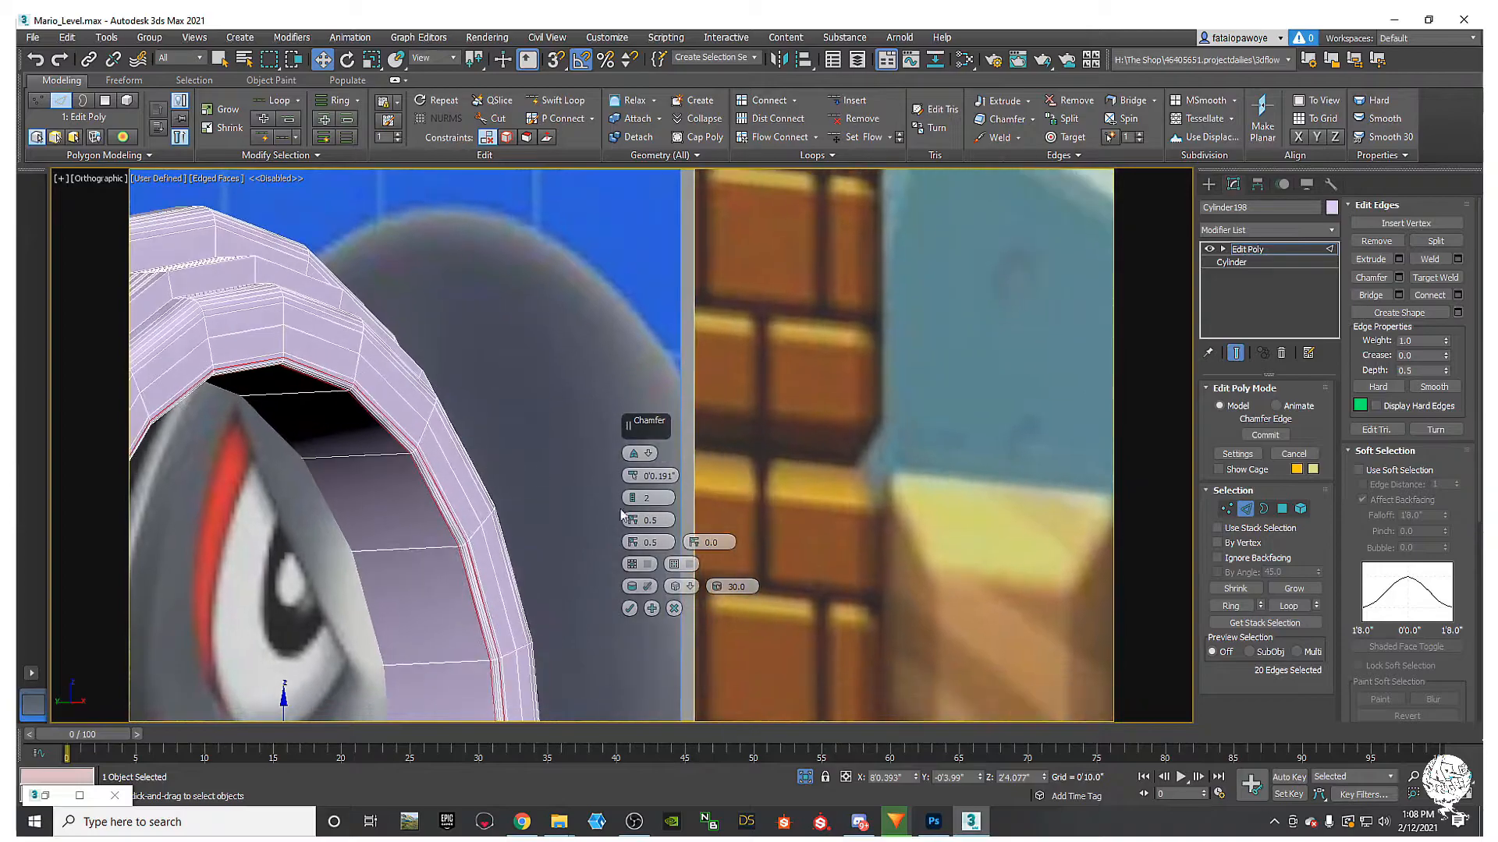
click(629, 609)
scroll(452, 503, down, 4)
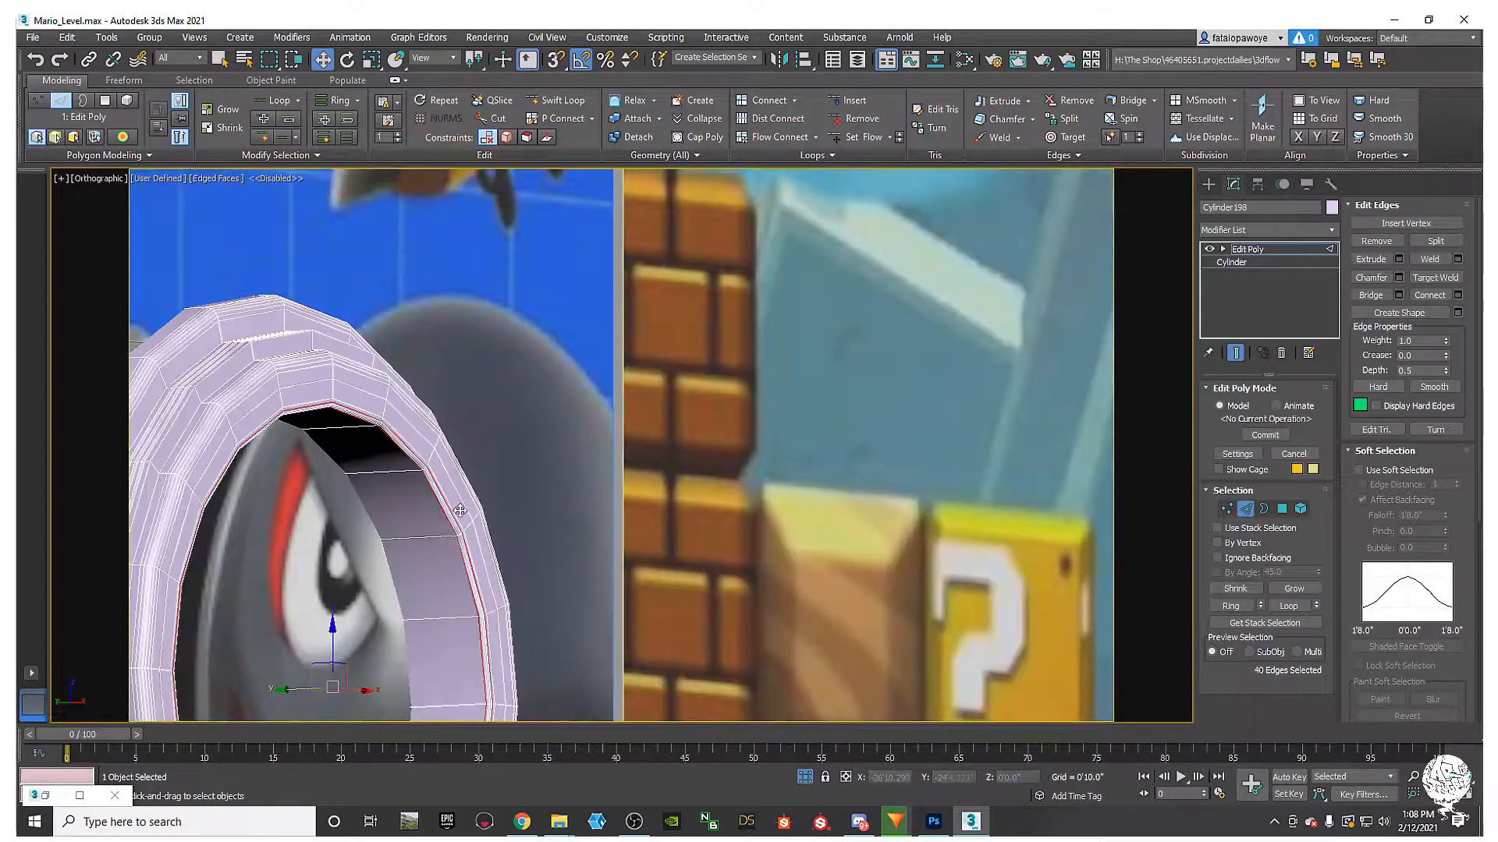
Step: Examine the chamfered mouth ring from several angles in shaded display without edged faces
scroll(445, 488, up, 4)
scroll(436, 485, down, 5)
alt+middle_drag(388, 465, 407, 482)
middle_drag(408, 482, 408, 533)
key(F4)
scroll(351, 477, up, 5)
scroll(418, 480, down, 3)
alt+middle_drag(418, 480, 392, 497)
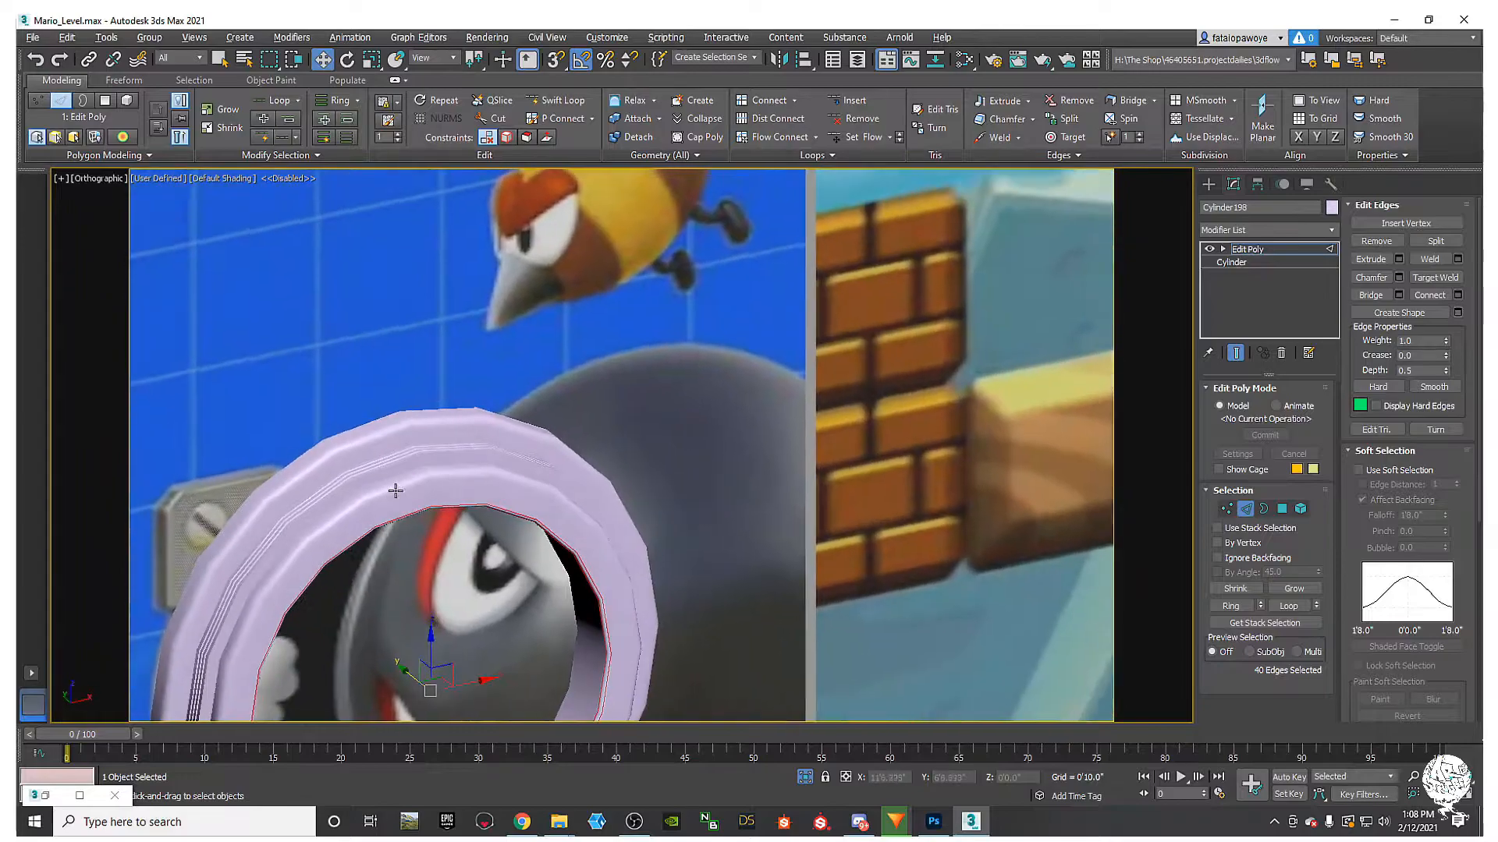
middle_drag(547, 500, 547, 501)
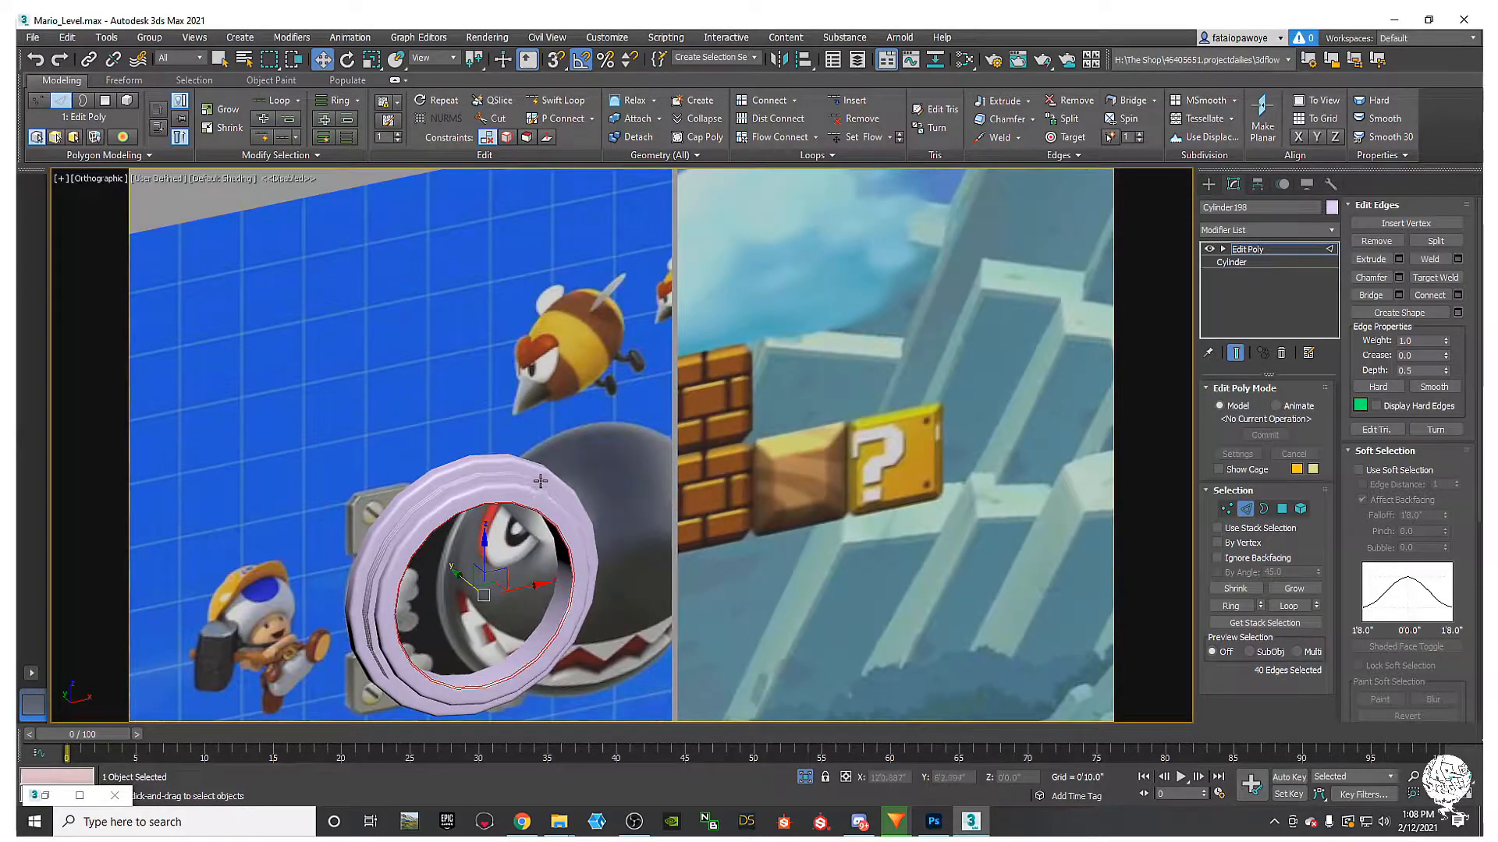
alt+middle_drag(531, 504, 522, 476)
middle_drag(522, 476, 589, 460)
Step: Apply a TurboSmooth modifier to the mouth ring and show edged faces to check its smoothed grooves
click(1207, 188)
click(1233, 185)
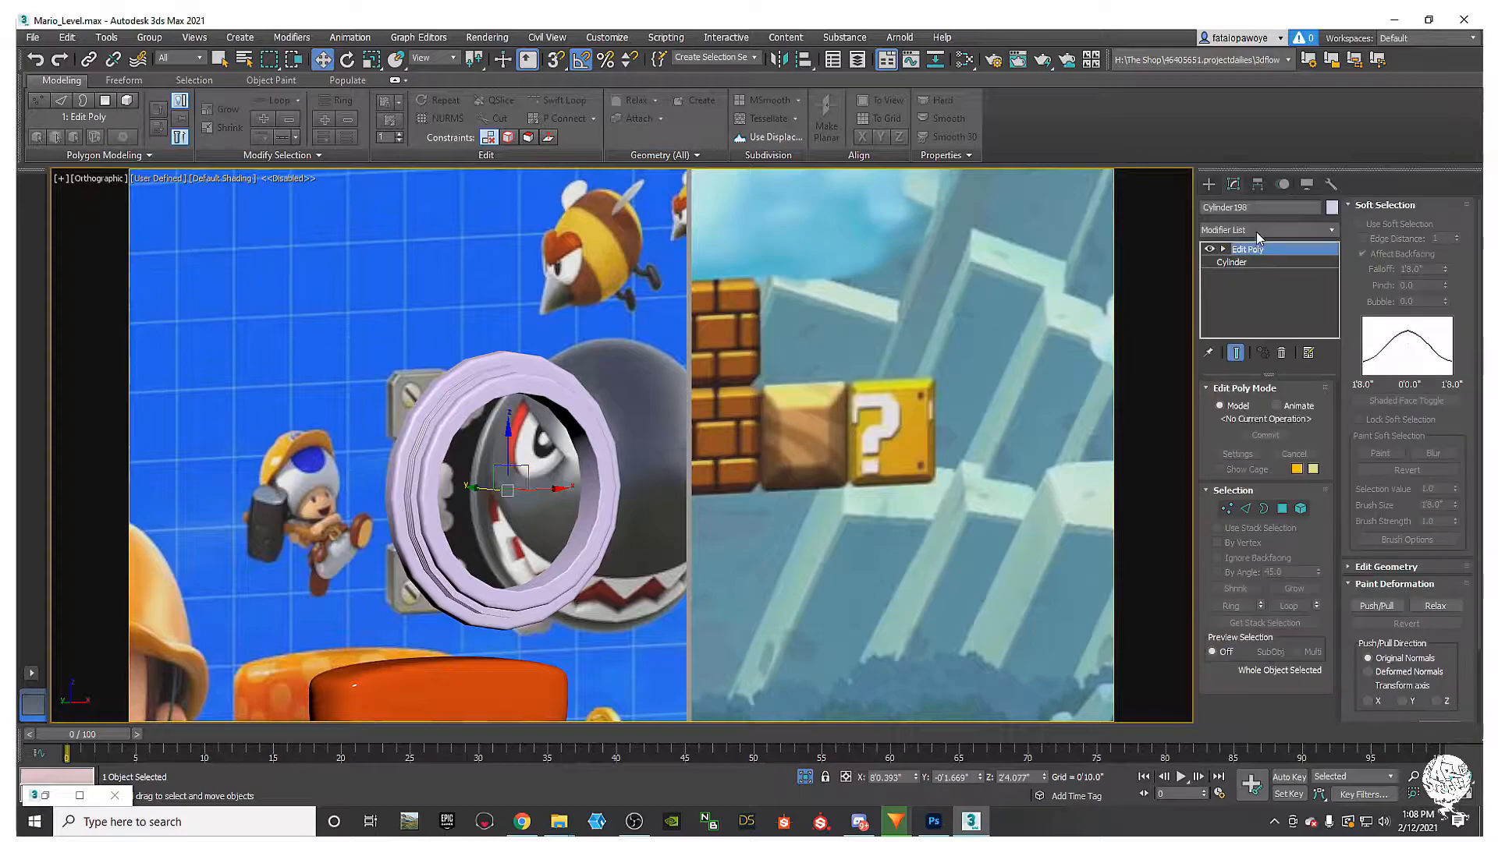
click(1257, 231)
key(t)
click(1249, 533)
alt+middle_drag(508, 467, 529, 489)
scroll(444, 433, up, 10)
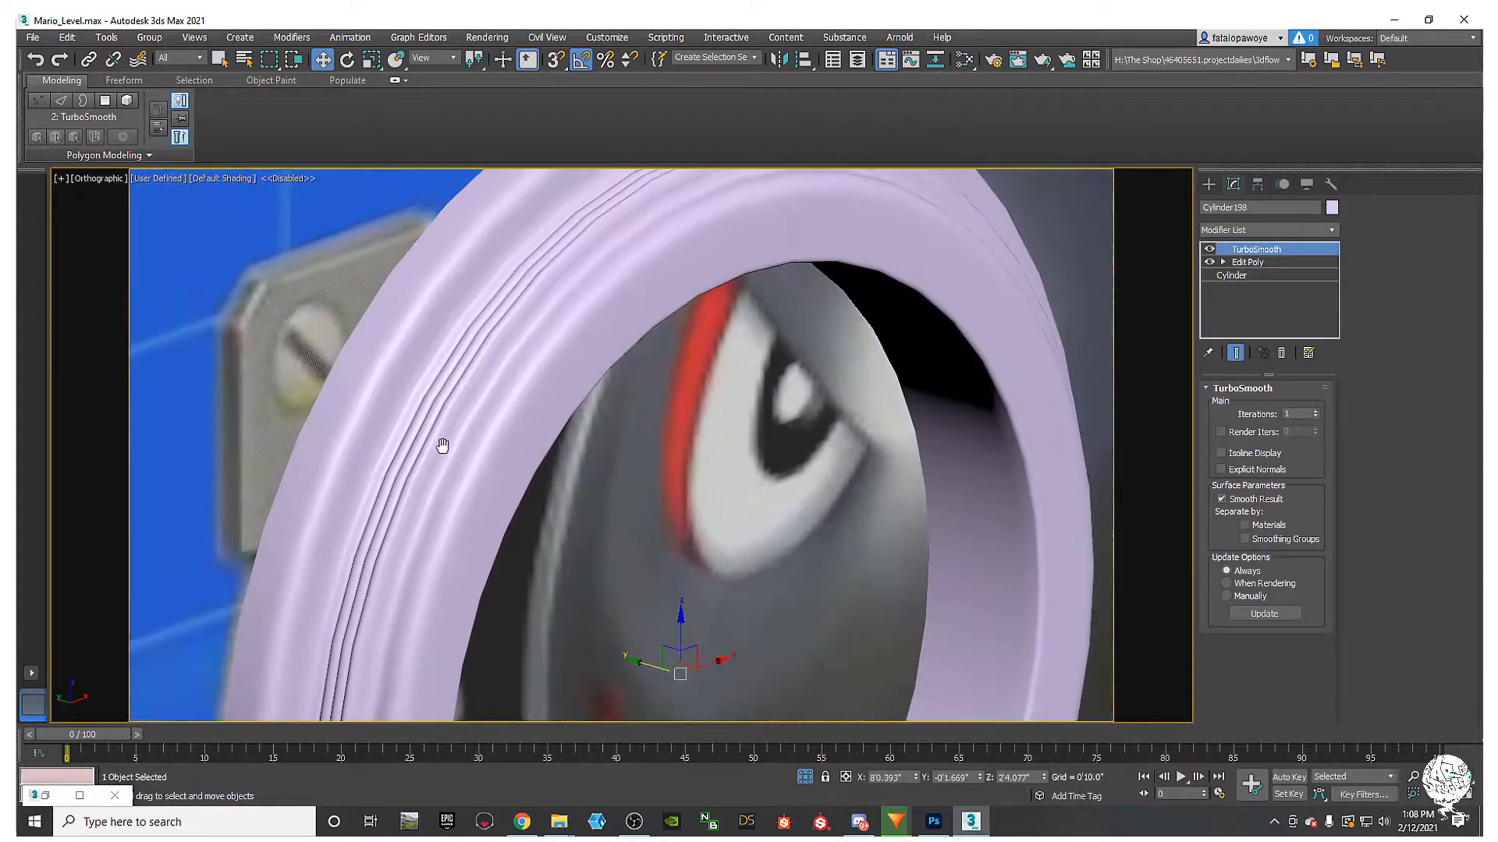
key(F4)
scroll(443, 446, up, 5)
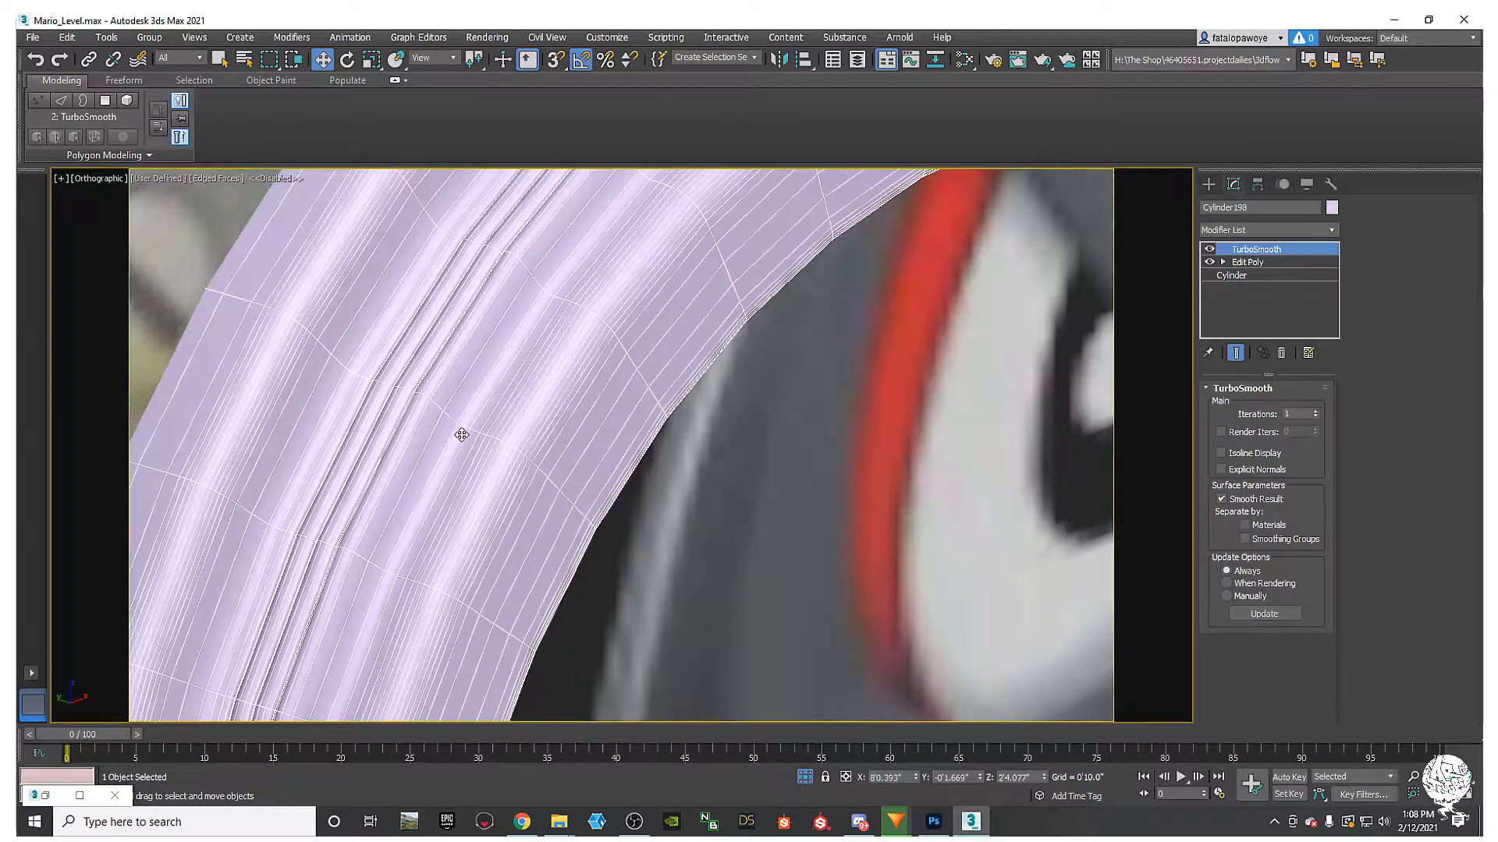
Step: Compare the mouth ring's smoothed surface with its unsmoothed base mesh, with and without edged faces
key(F4)
scroll(508, 404, down, 5)
alt+middle_drag(485, 401, 496, 340)
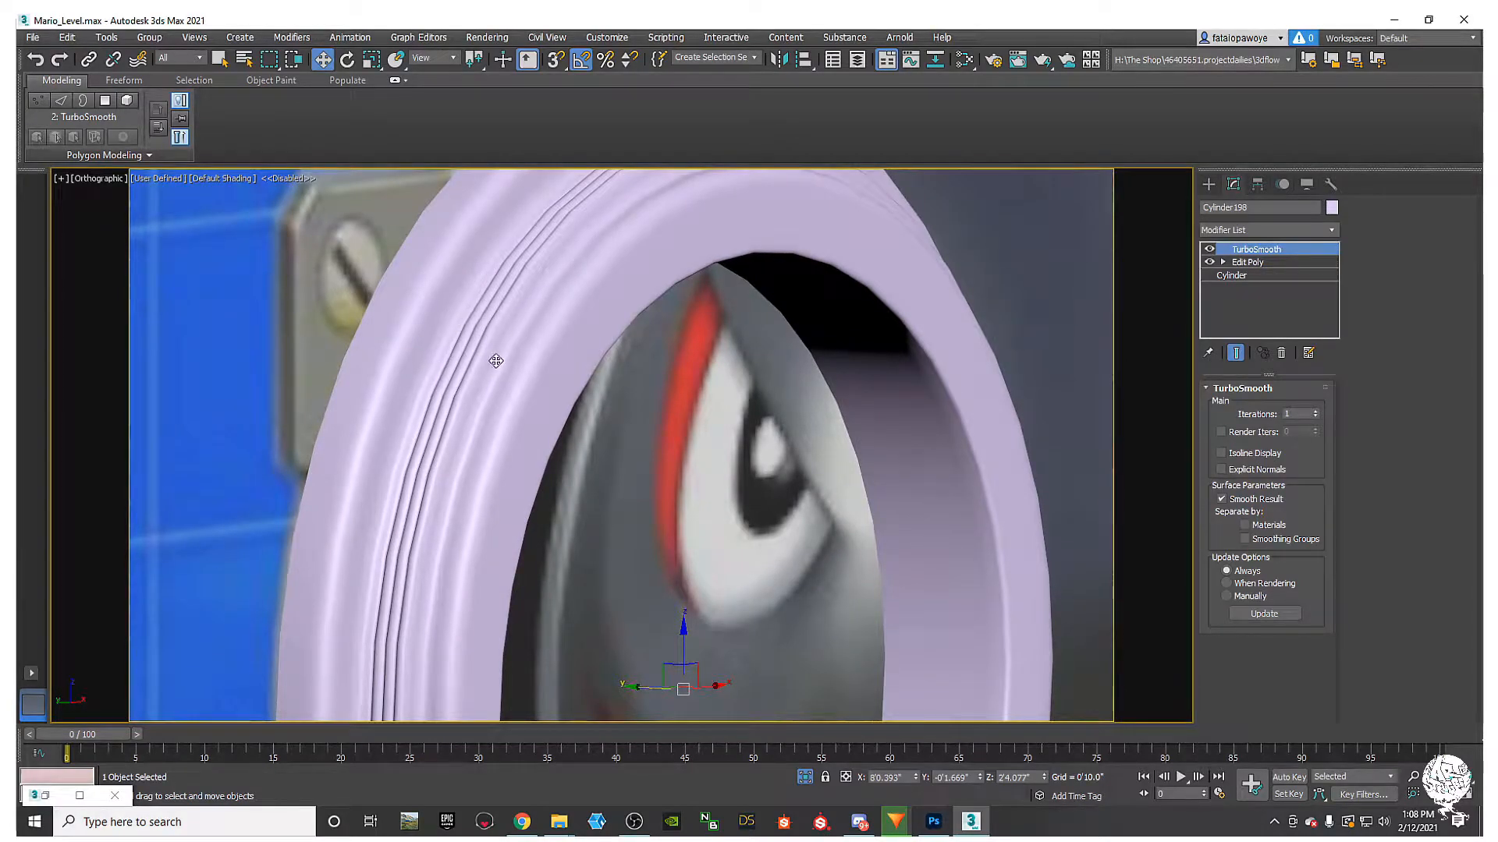
alt+middle_drag(415, 375, 494, 400)
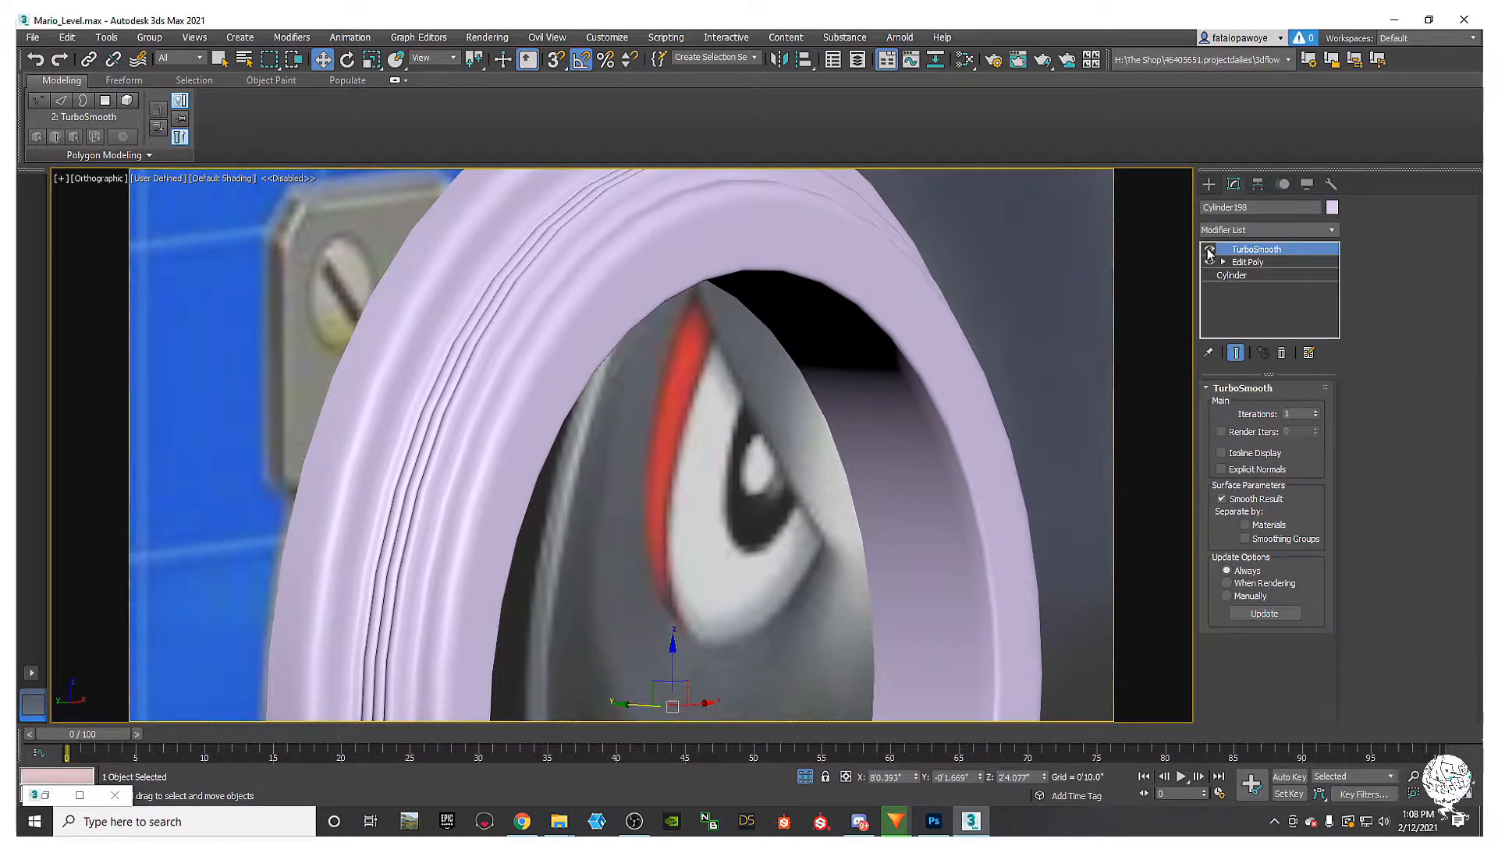
click(1209, 251)
mouse_move(579, 345)
middle_down()
mouse_move(575, 402)
mouse_move(524, 395)
middle_up()
key(F4)
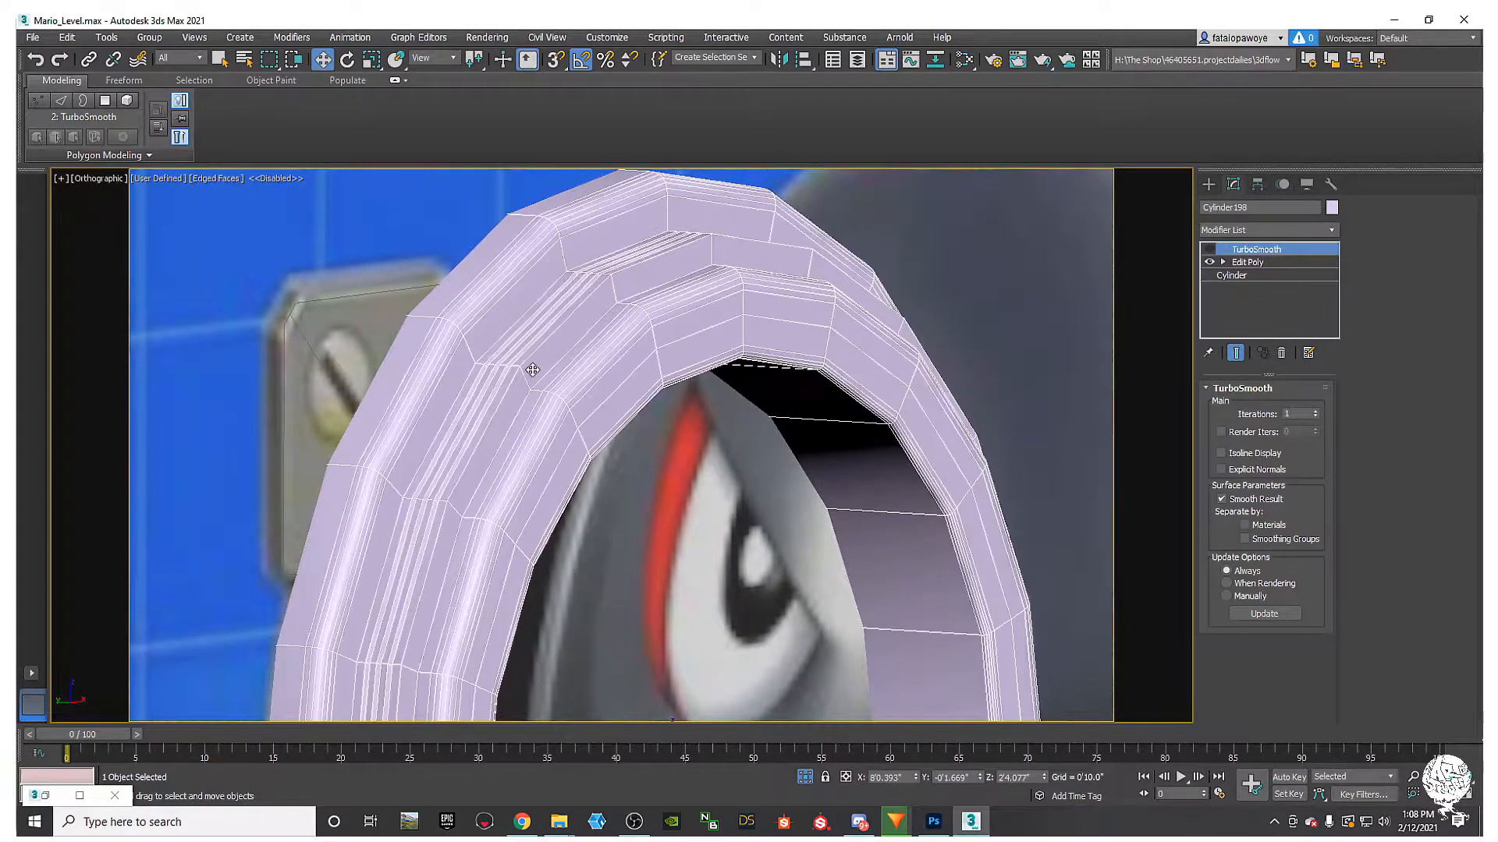
scroll(531, 380, up, 5)
scroll(527, 414, down, 8)
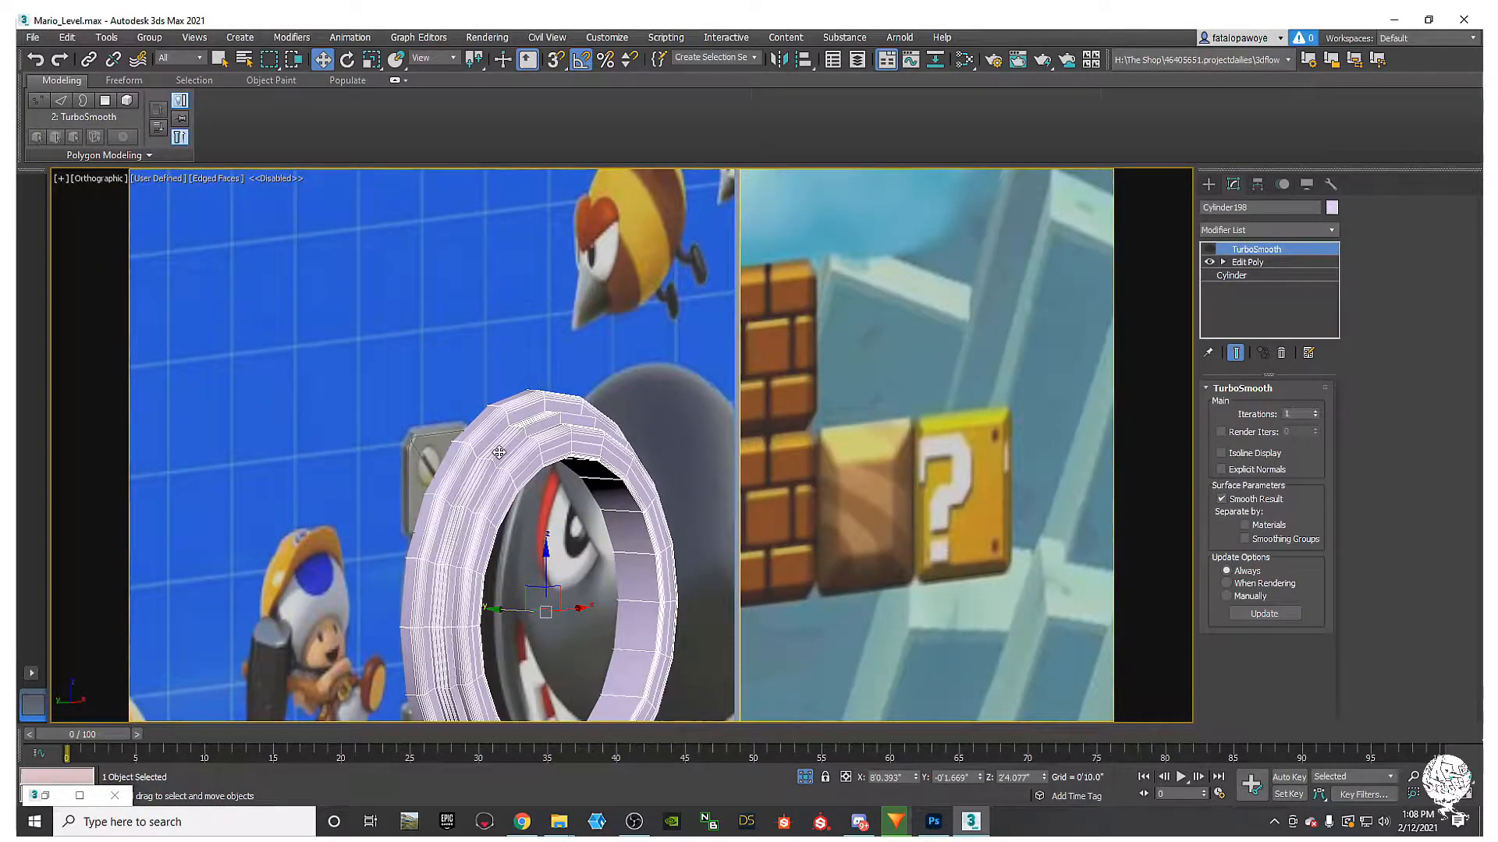
Step: Assign the grey Physical material to the mouth ring and show it shaded without edged faces
key(m)
scroll(343, 466, up, 5)
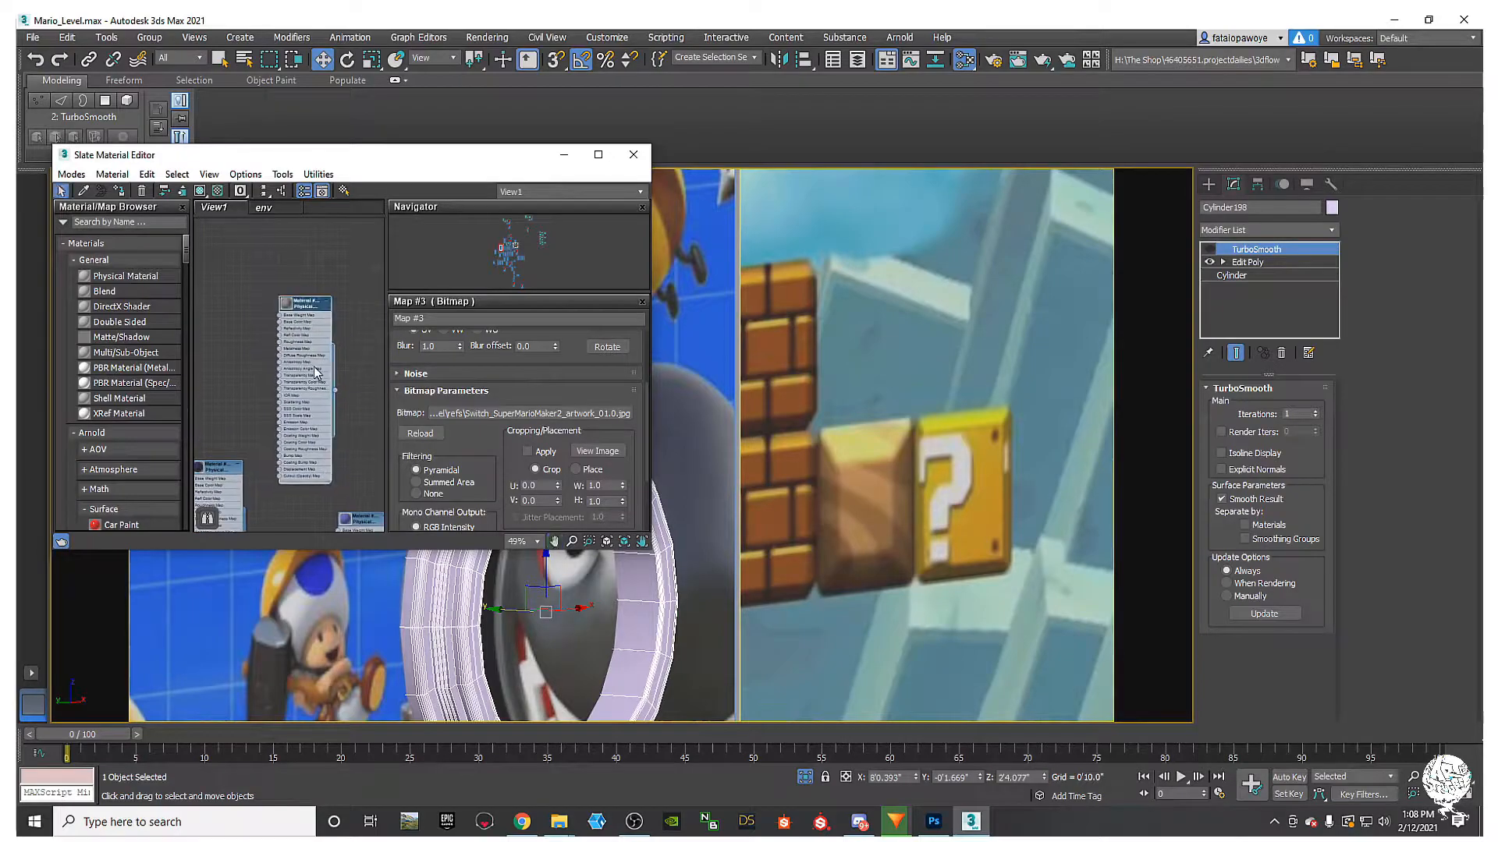
click(118, 192)
click(561, 162)
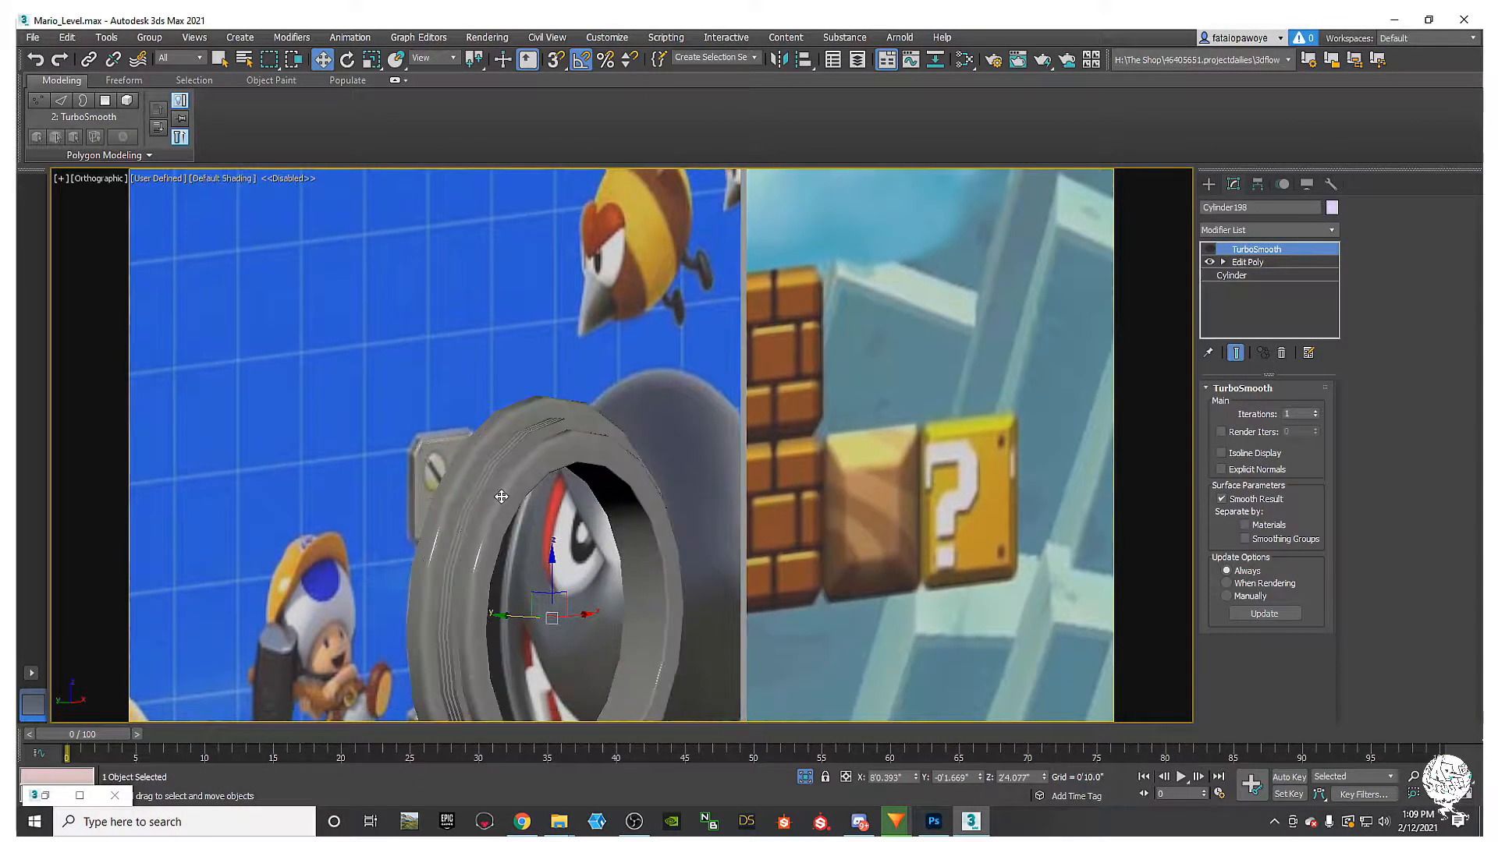
key(alt+w)
scroll(505, 452, up, 3)
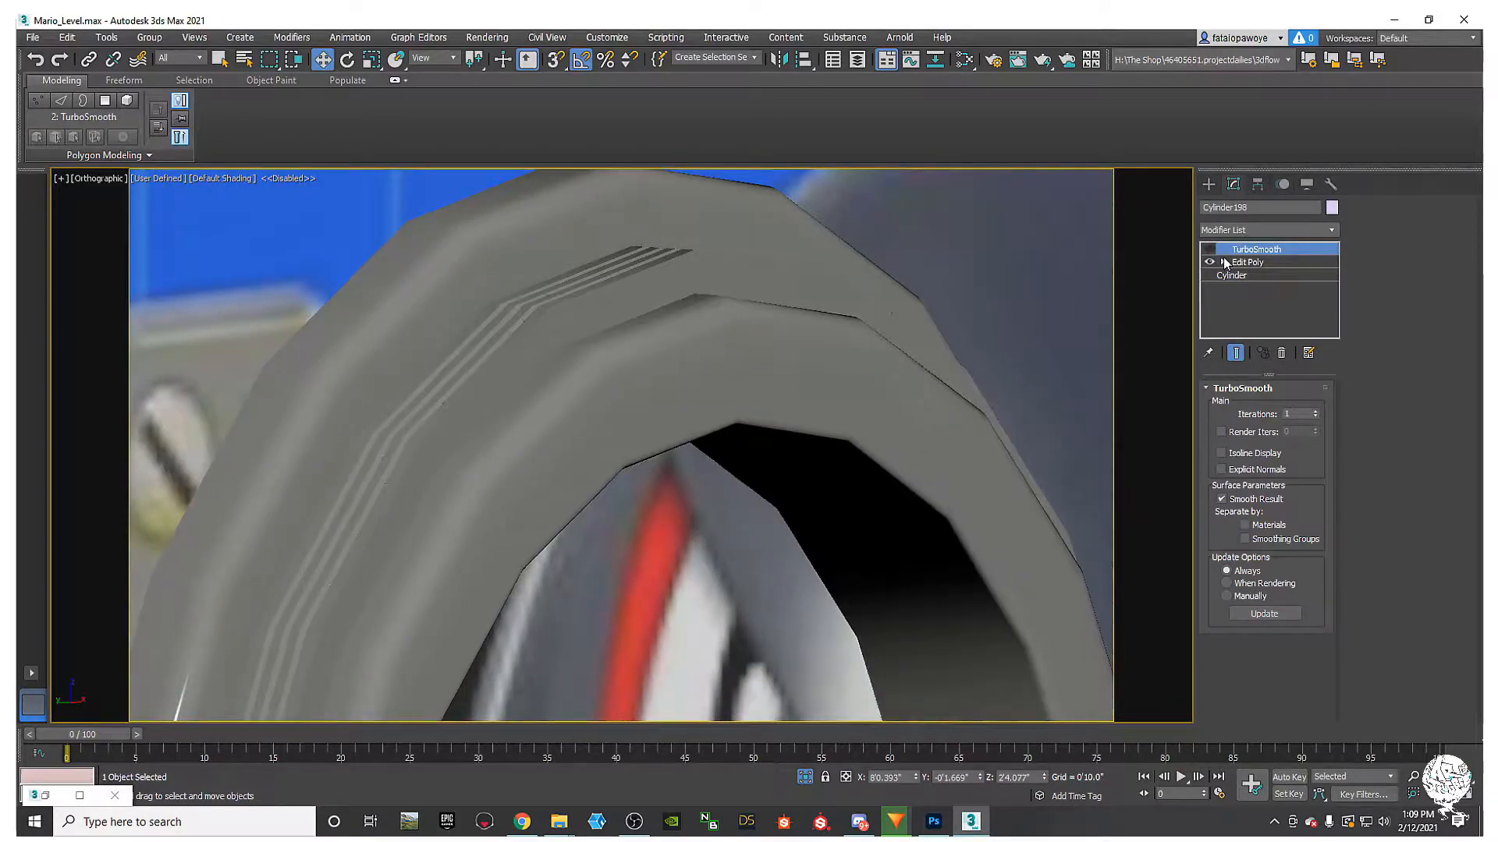
Step: Turn the ring's TurboSmooth display back on and raise its iterations to 2
click(1210, 249)
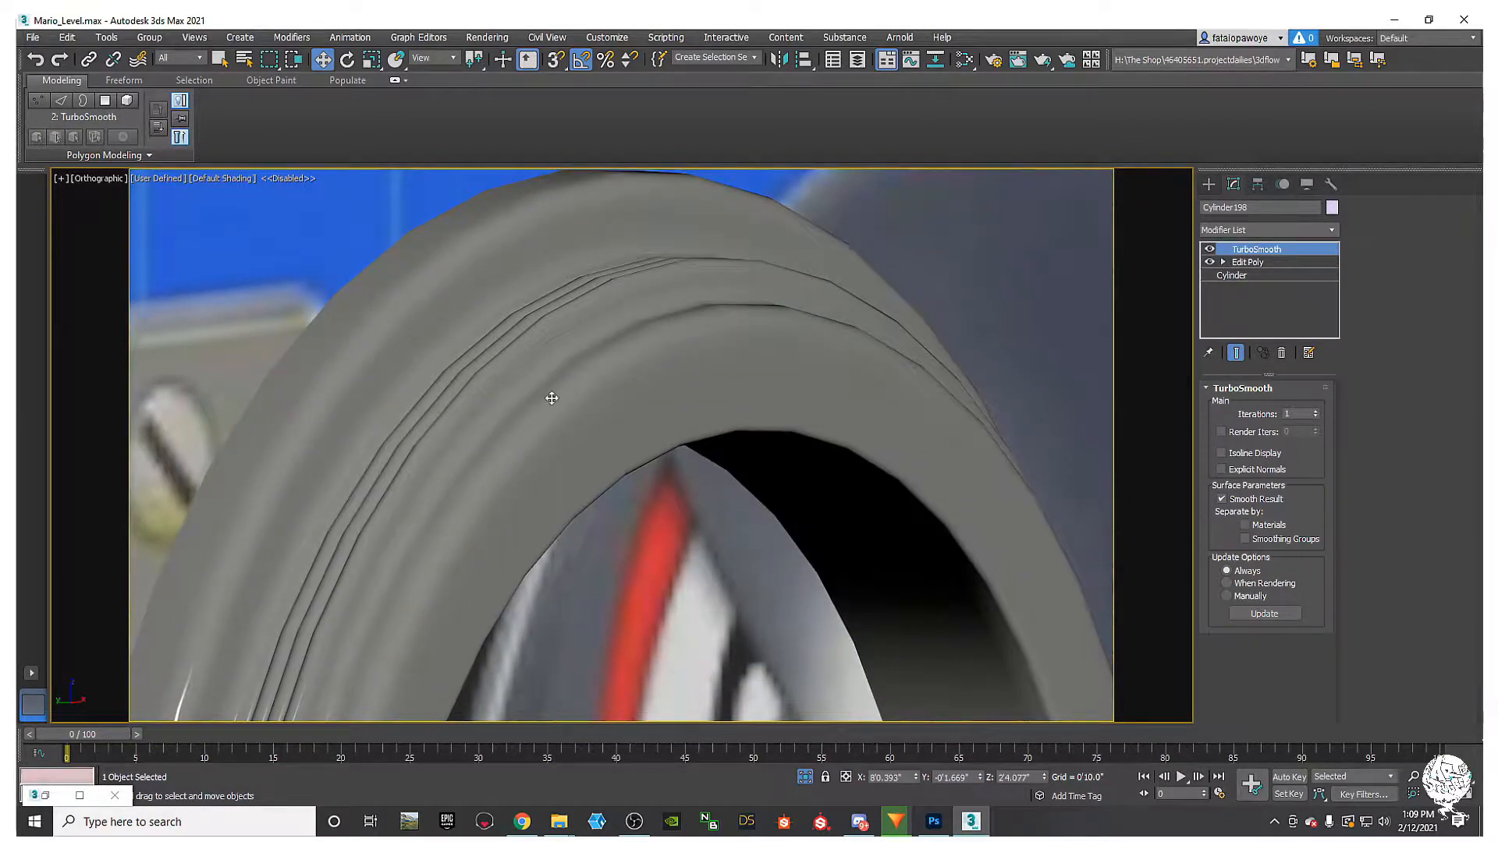
alt+middle_drag(495, 385, 558, 345)
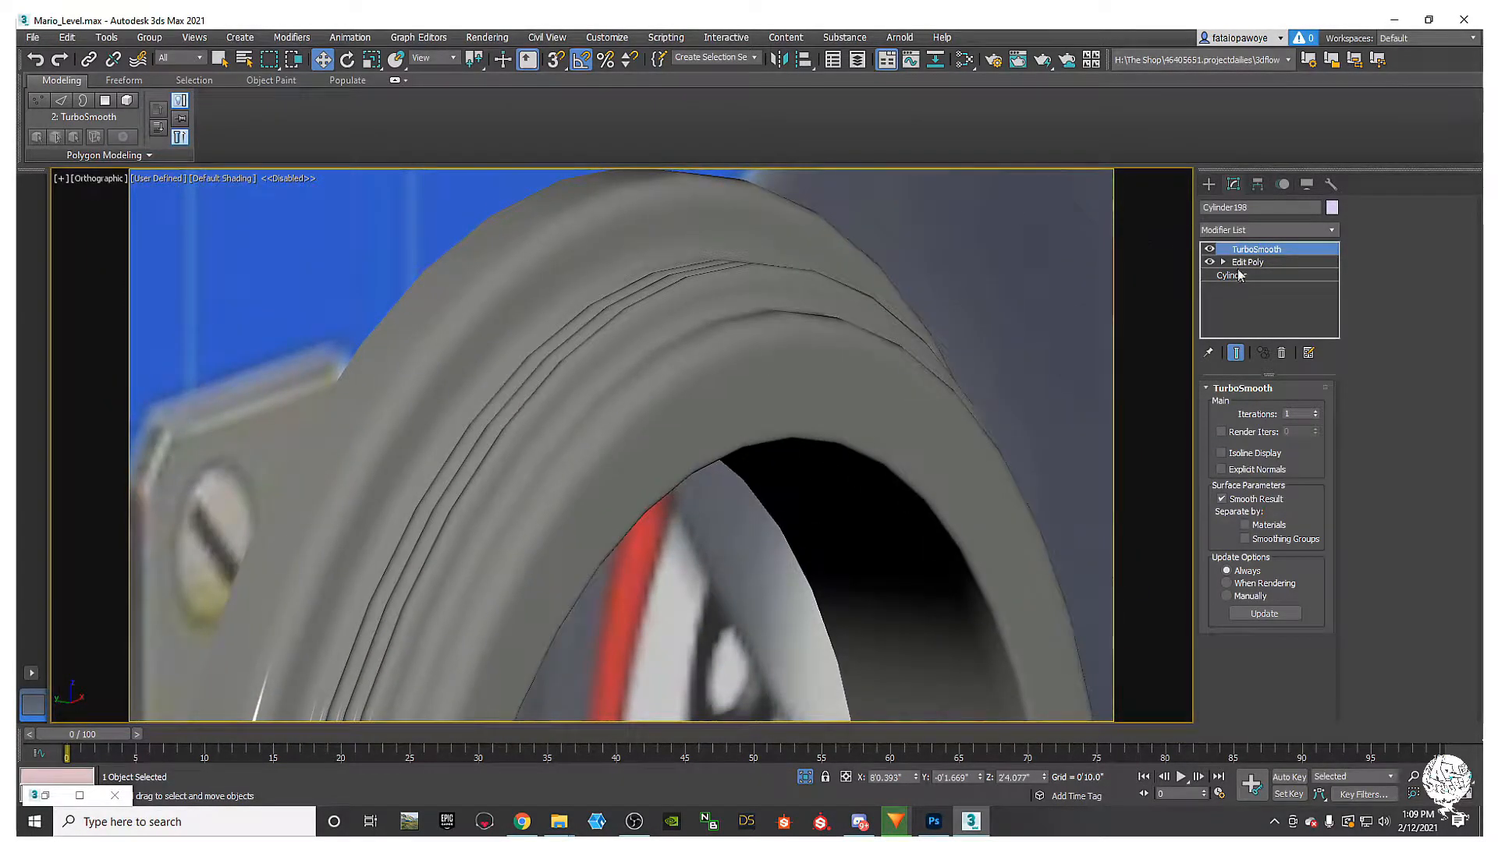
click(1315, 413)
alt+middle_drag(677, 291, 1083, 242)
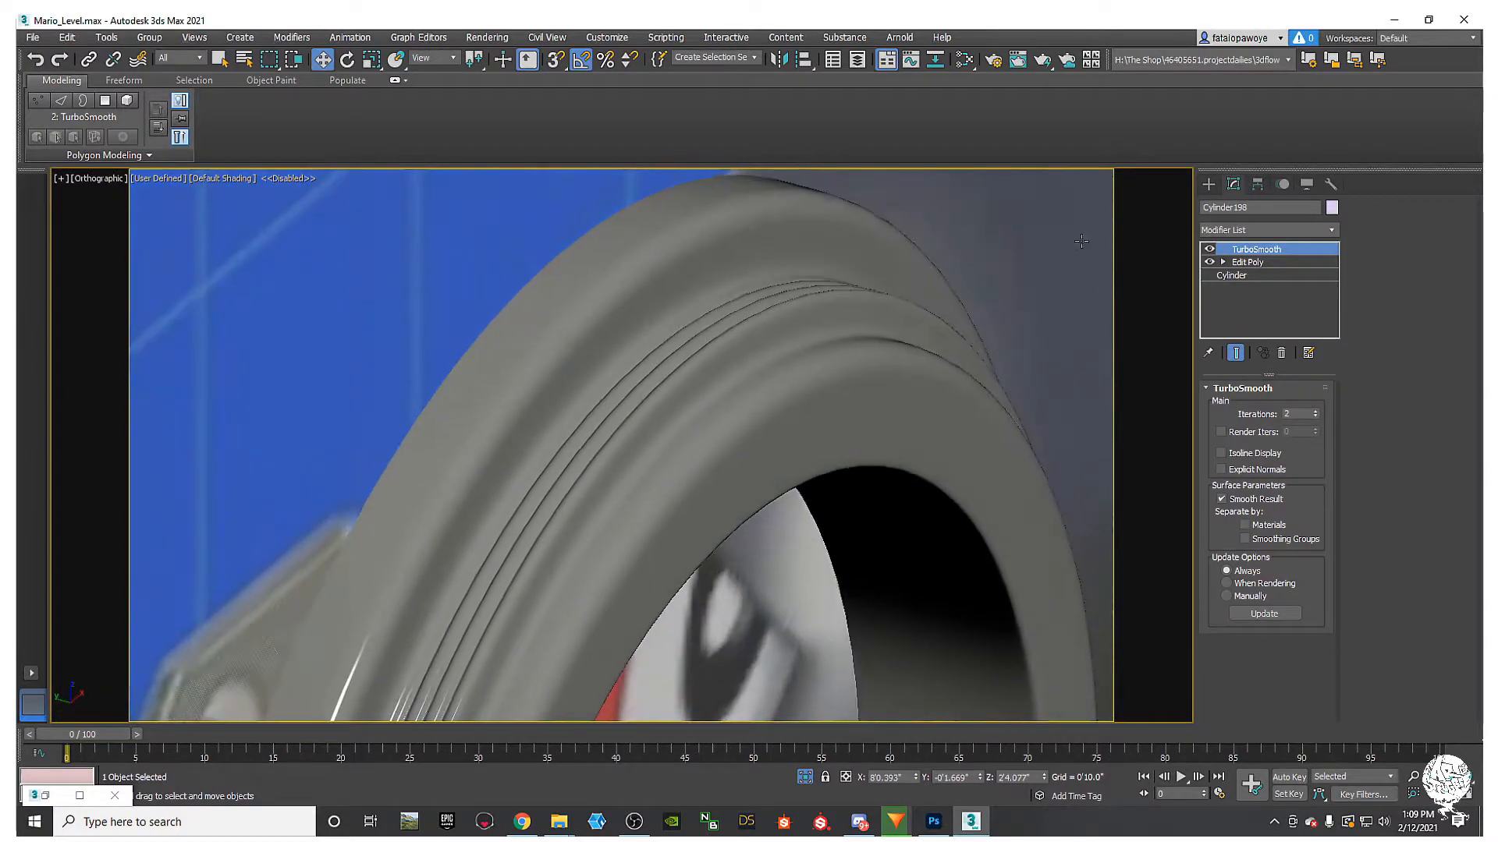
Step: With smoothing hidden, chamfer the edge loop at the base of the ring's inner step with 1 segment
click(1248, 262)
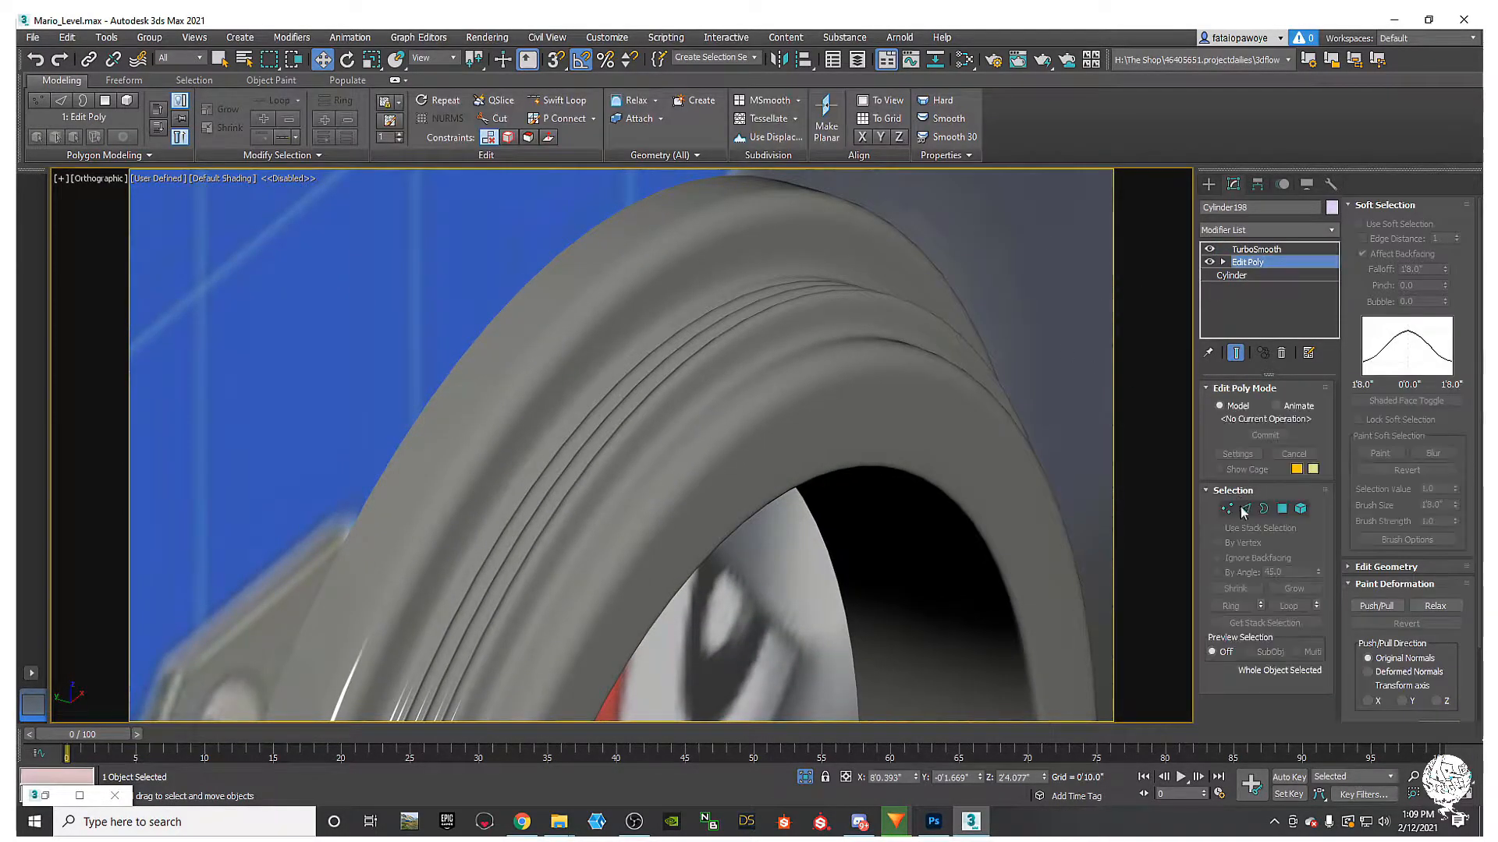
click(1244, 510)
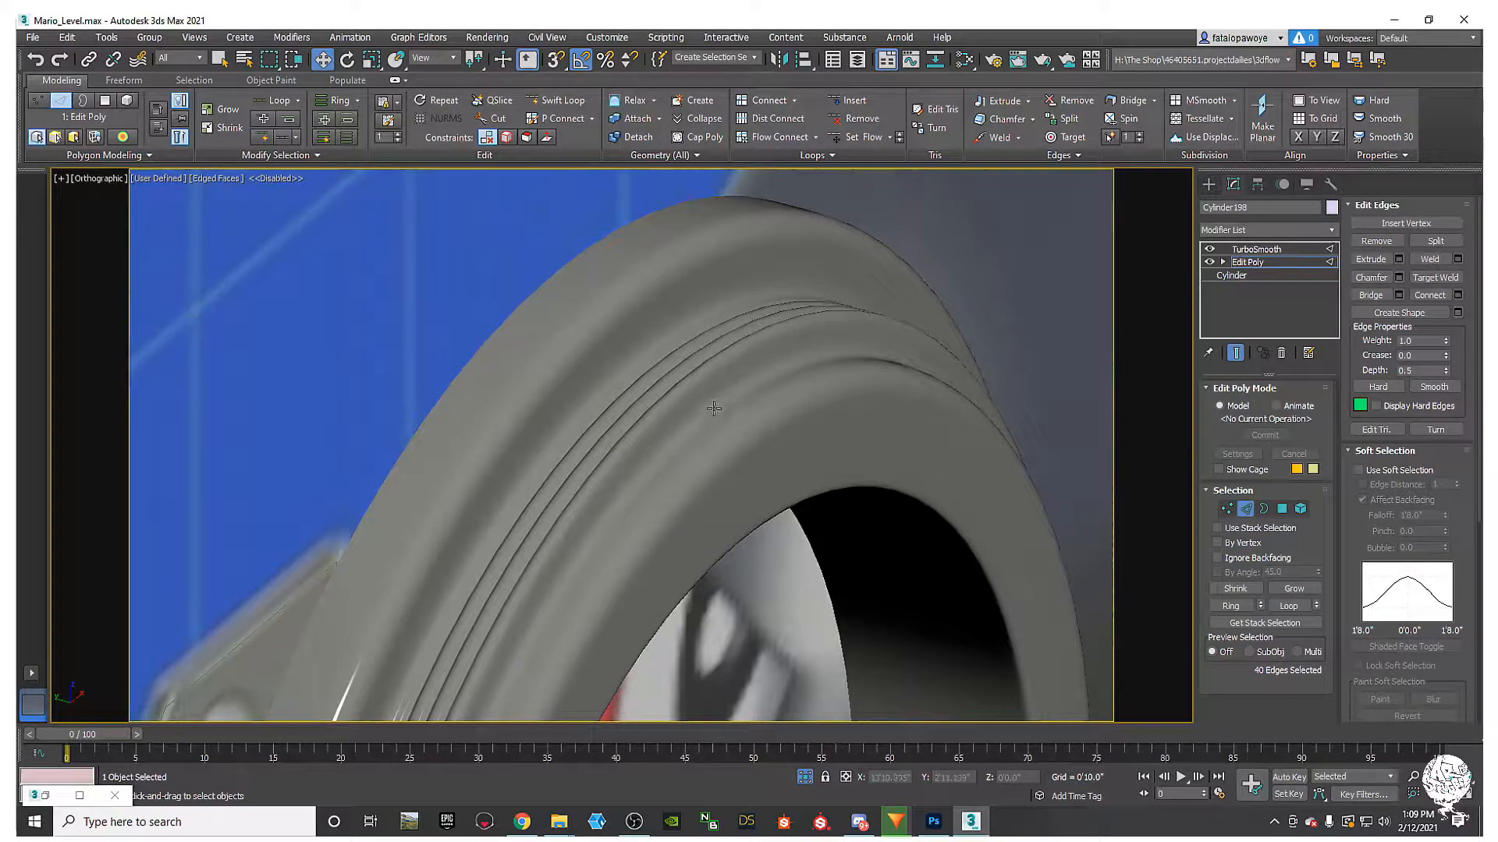
key(F3)
key(F3)
click(1210, 249)
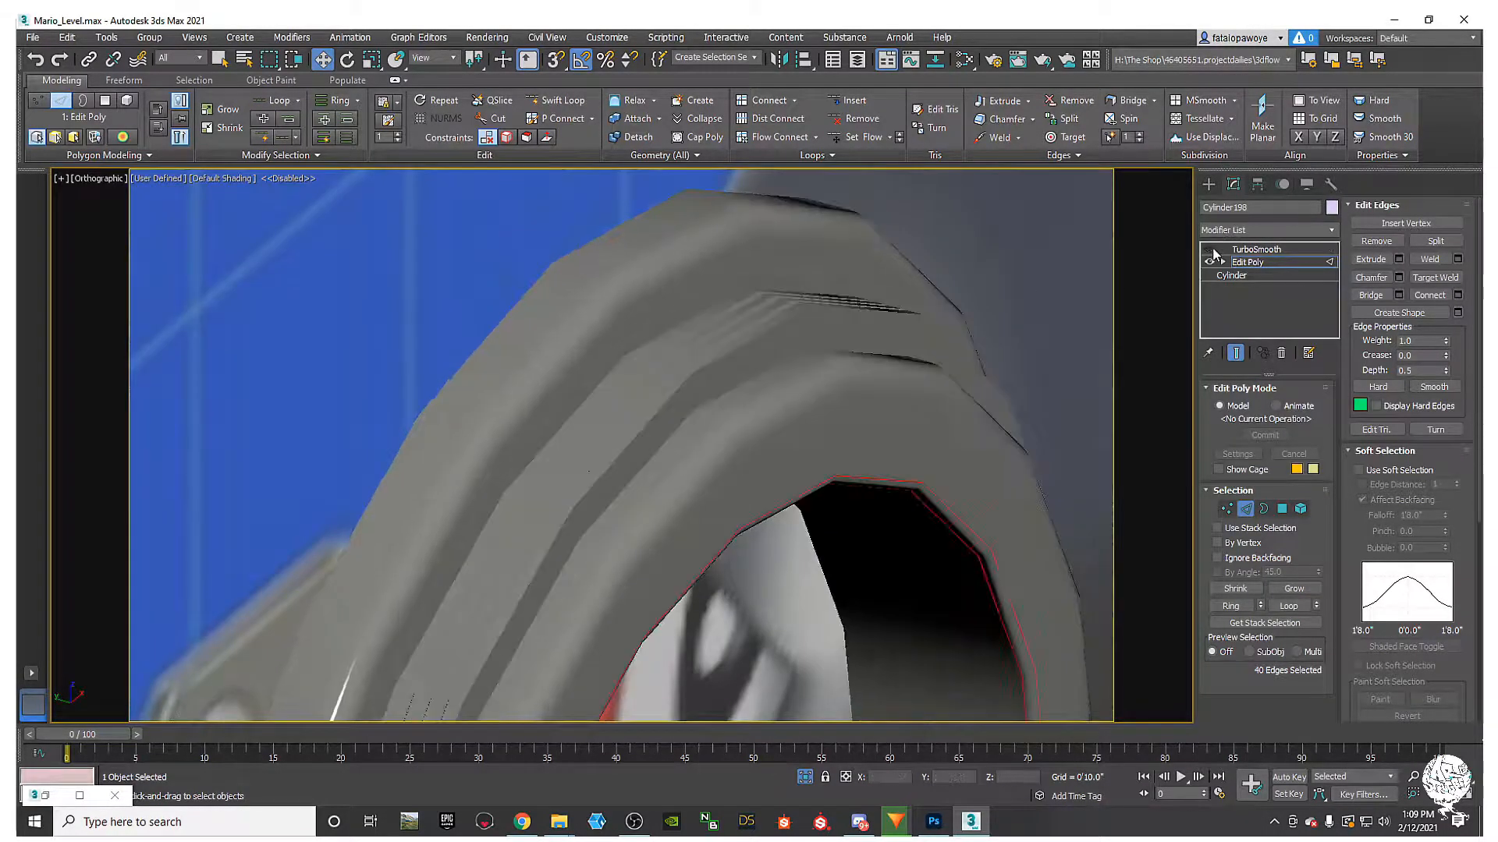
double_click(702, 404)
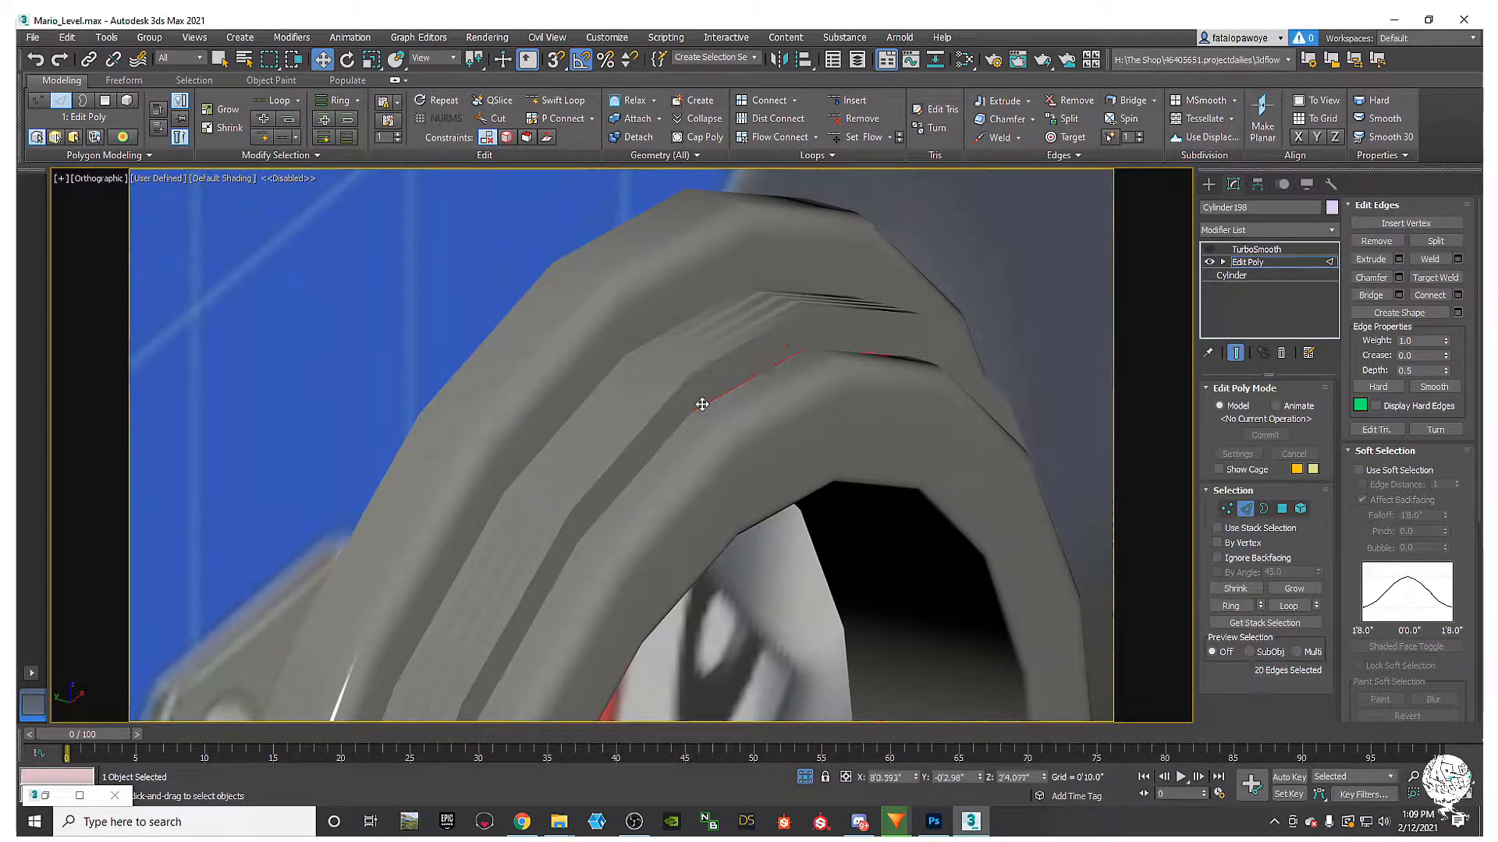
key(F3)
right_click(706, 403)
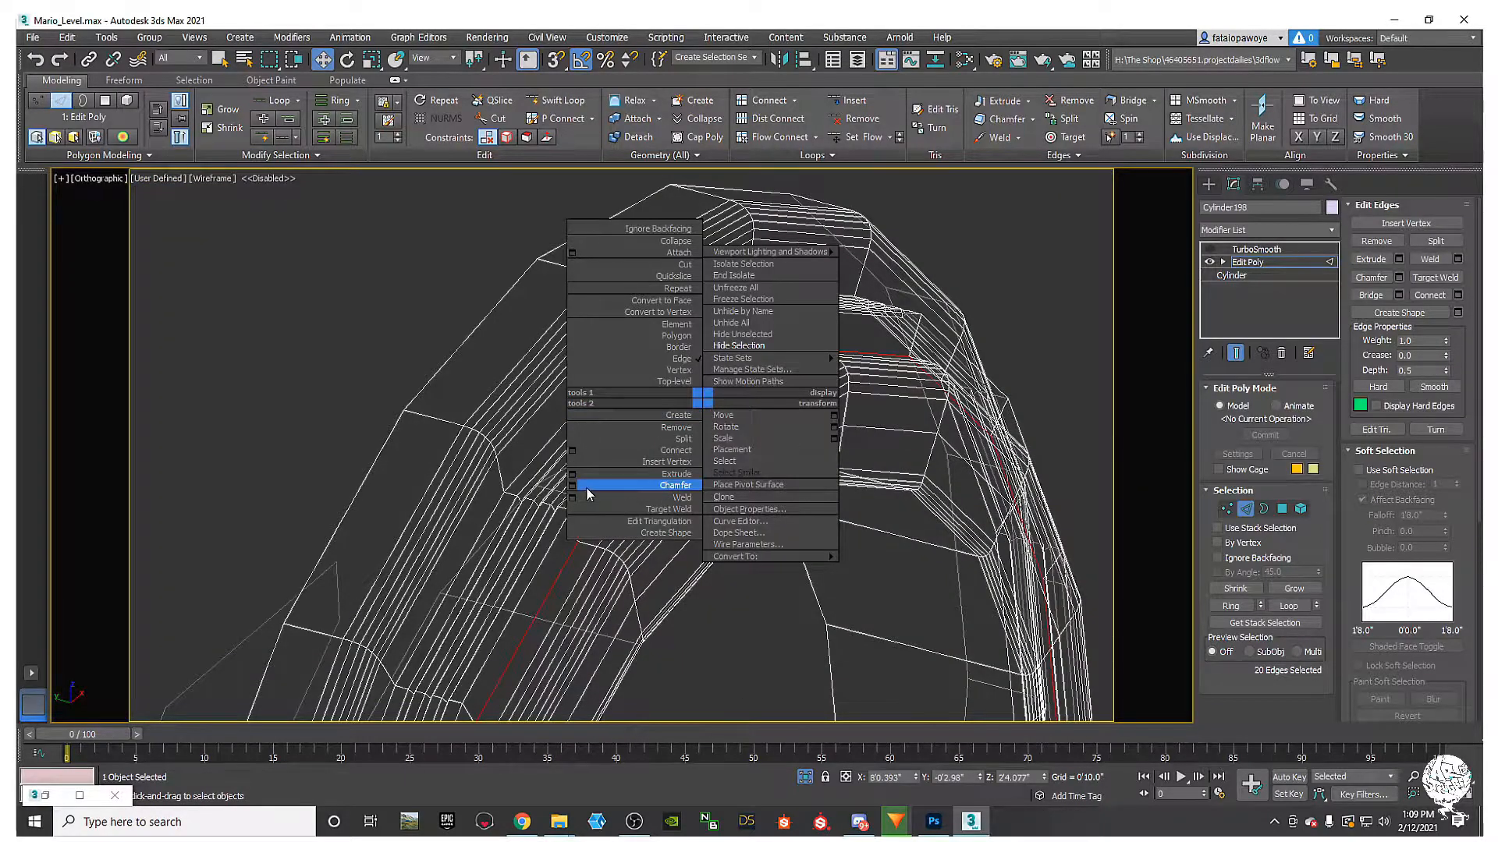
click(572, 487)
middle_drag(730, 409, 649, 434)
drag(632, 496, 639, 479)
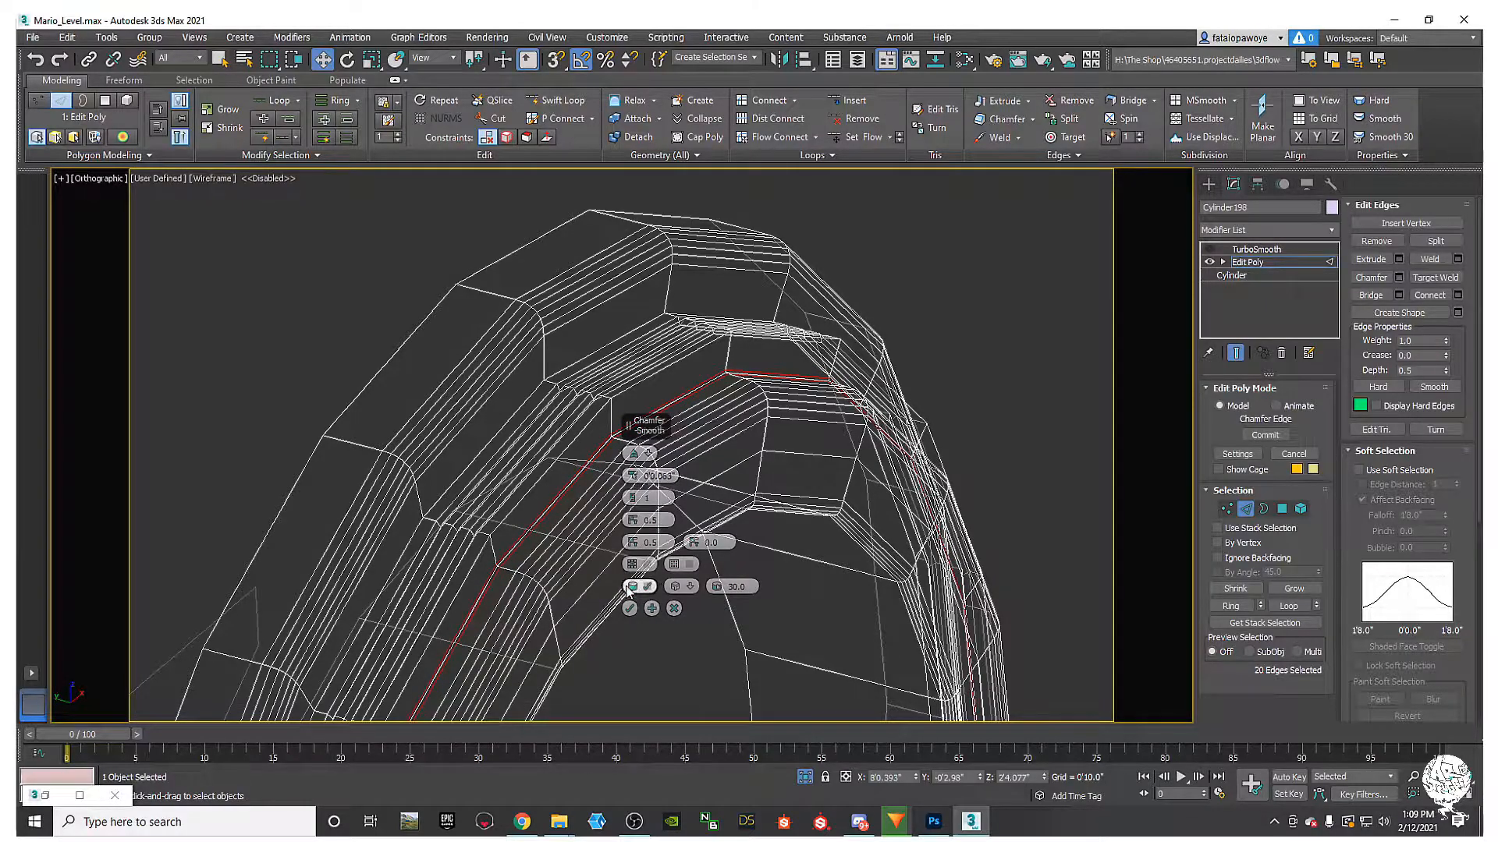
click(630, 608)
Step: Return the chamfered ring to its TurboSmooth result in shaded display without edged faces
middle_drag(746, 392, 681, 448)
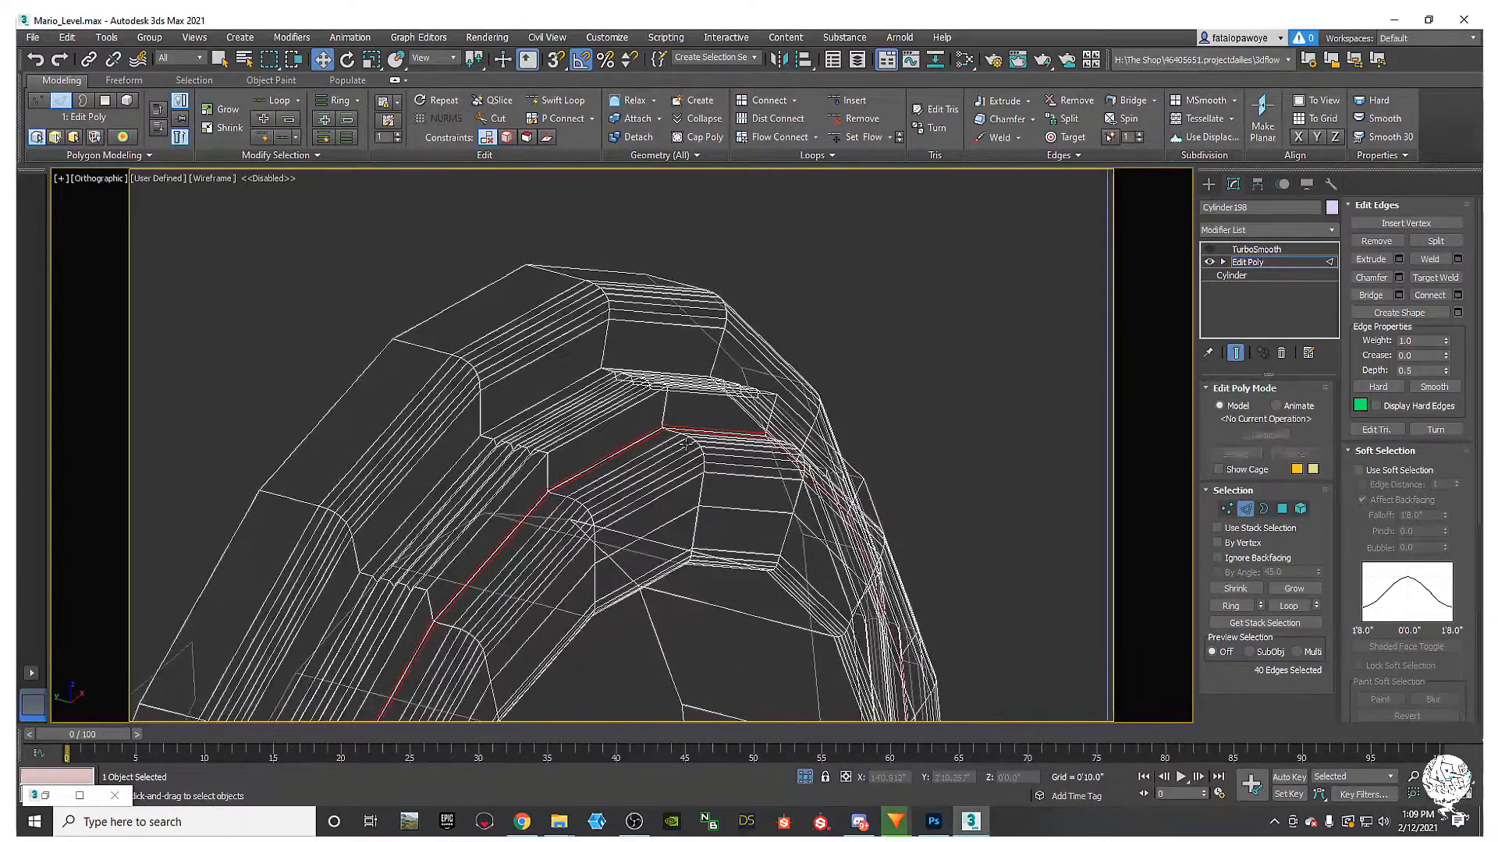
key(F3)
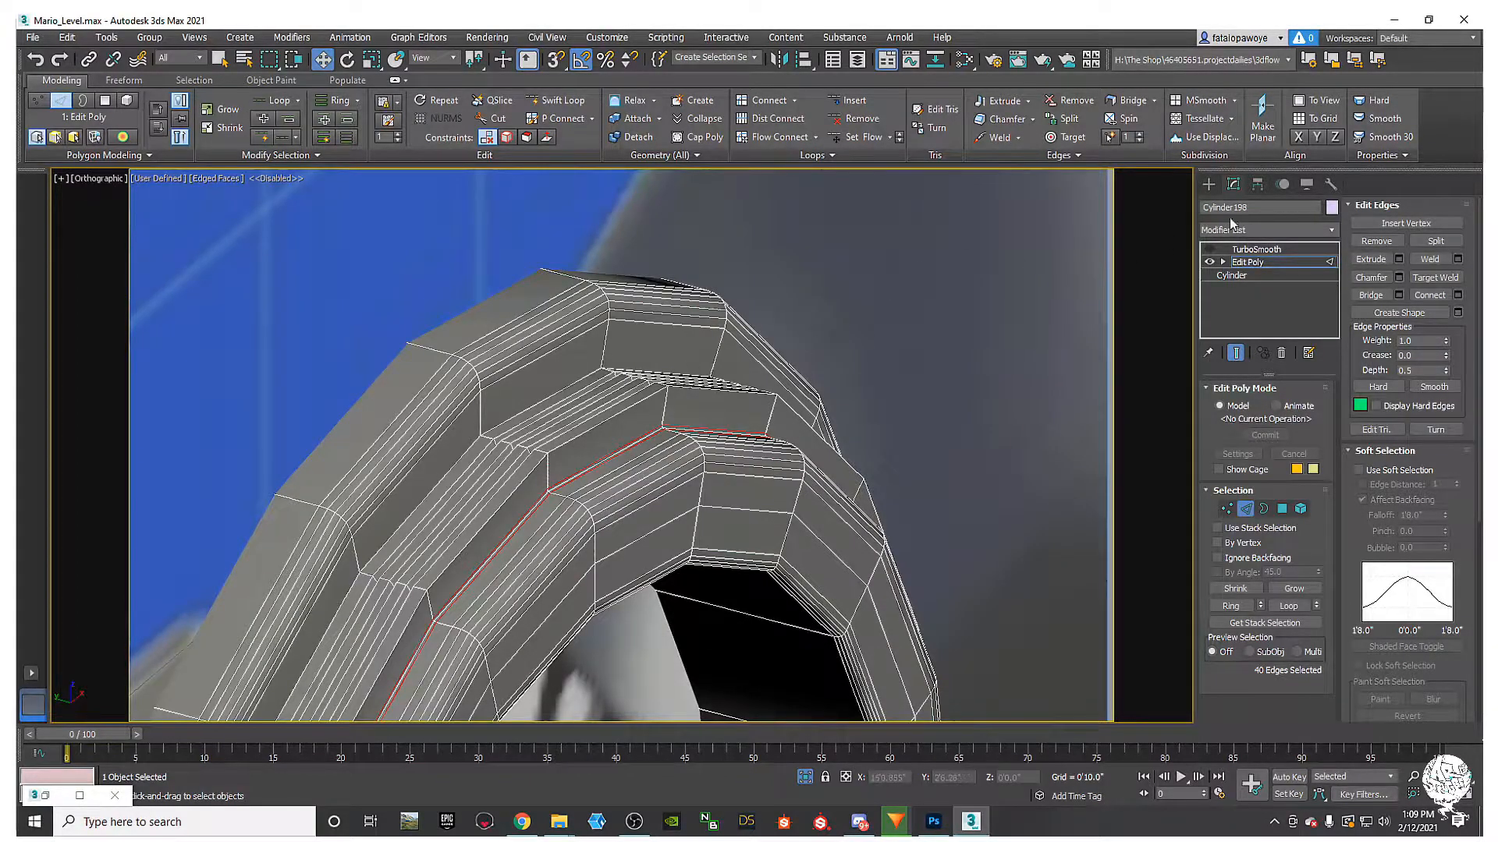
click(1252, 249)
click(1209, 249)
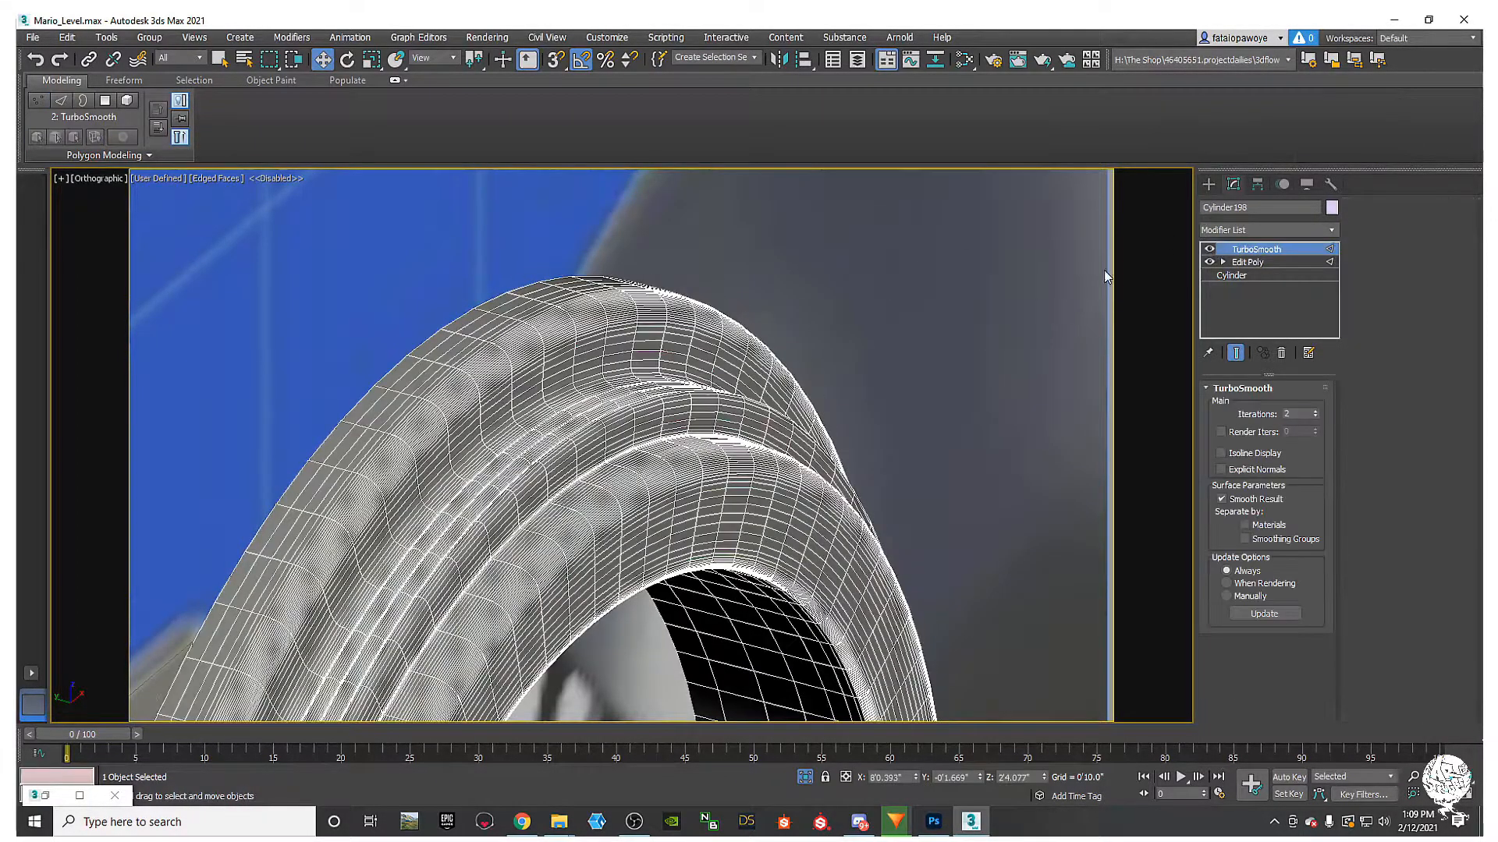
key(F3)
key(F3)
key(F4)
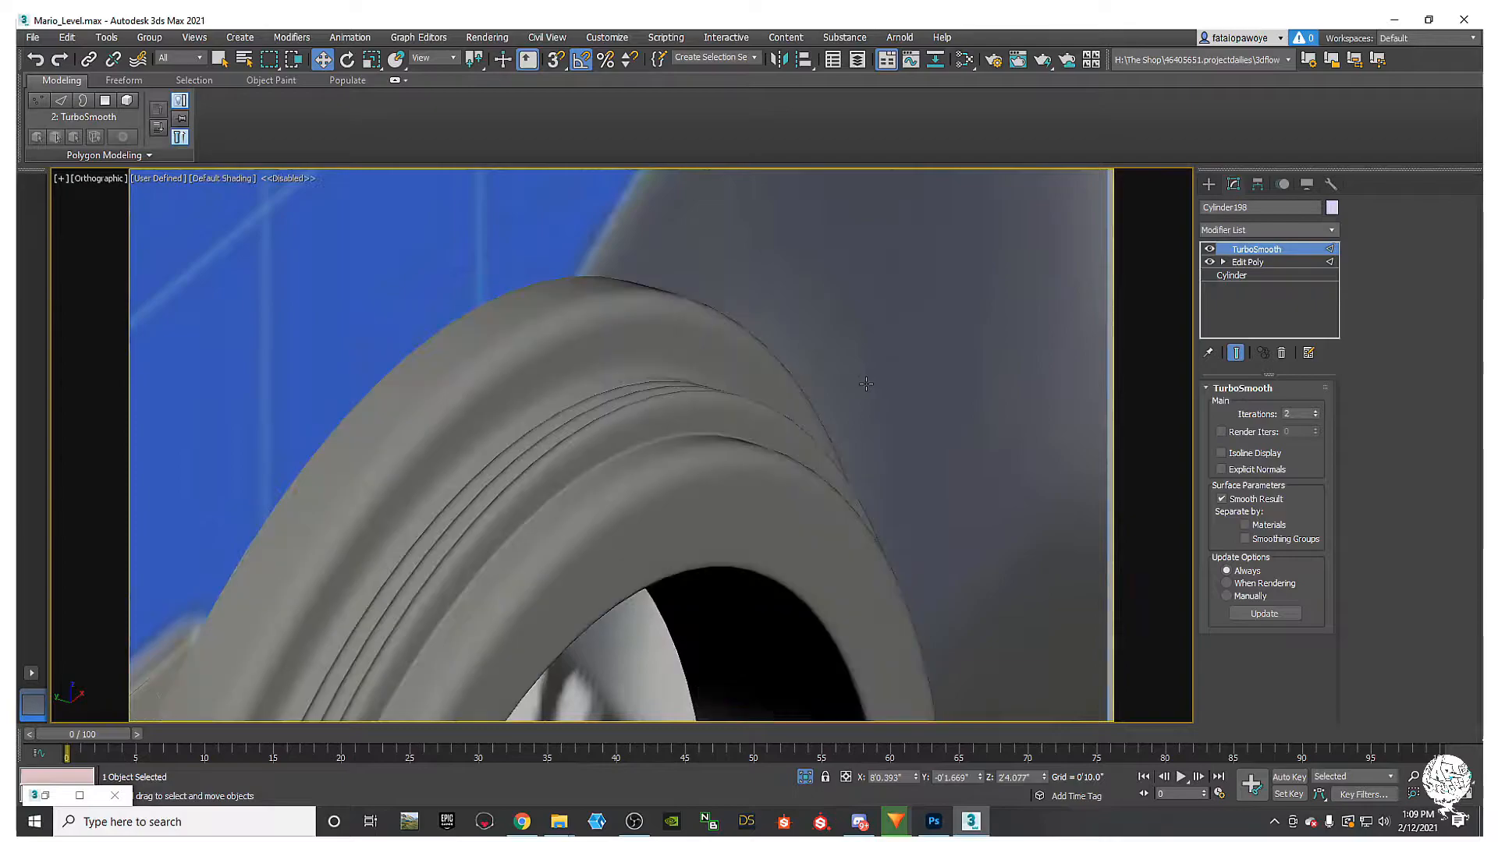
Step: Examine the smoothed steps and grooves of the mouth ring up close from several angles
scroll(822, 335, up, 3)
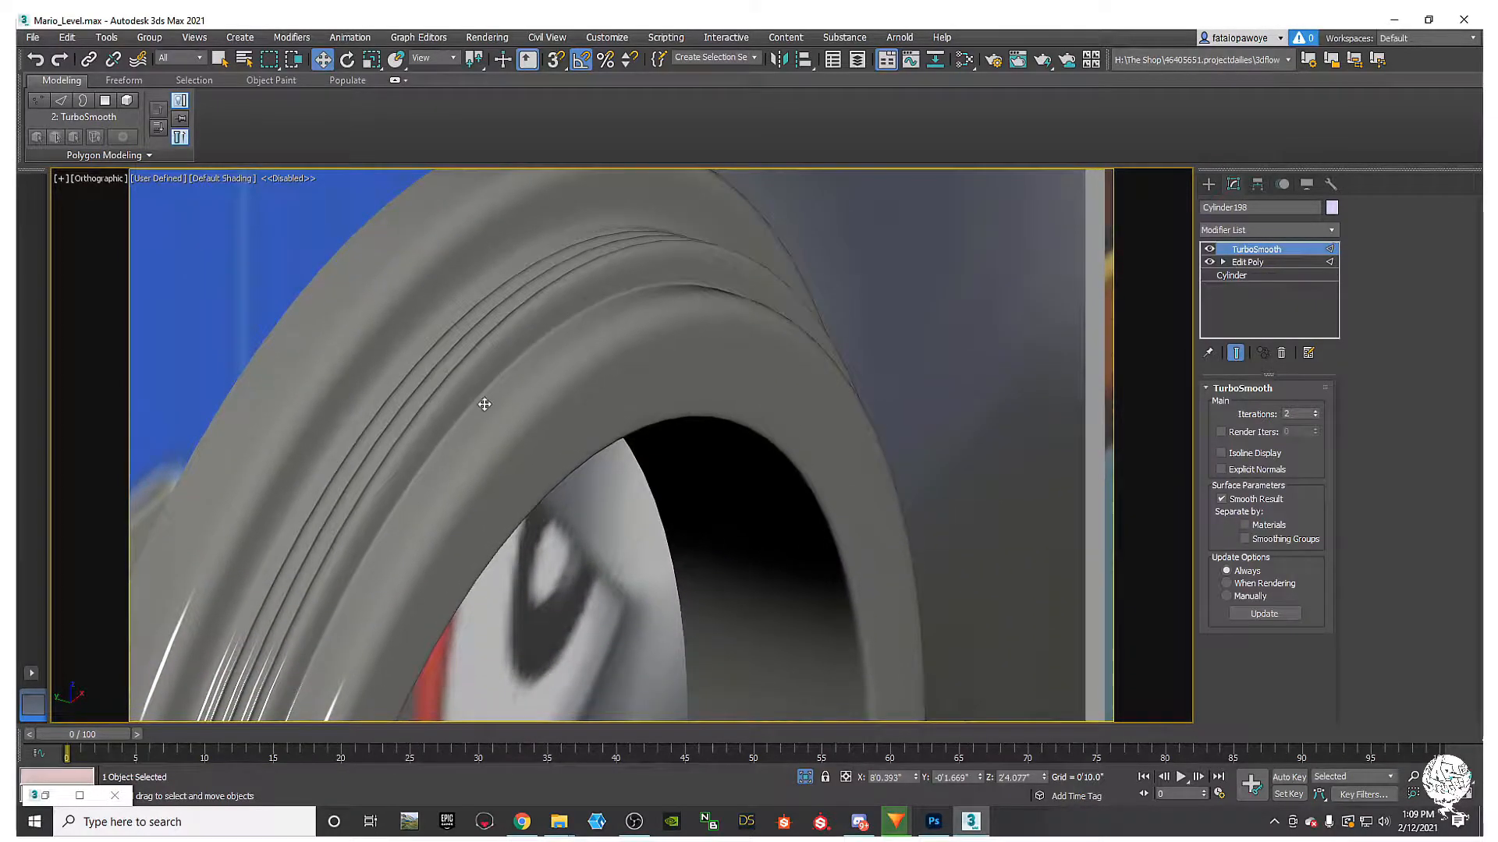
scroll(487, 402, down, 3)
alt+middle_drag(515, 396, 475, 358)
scroll(454, 366, up, 3)
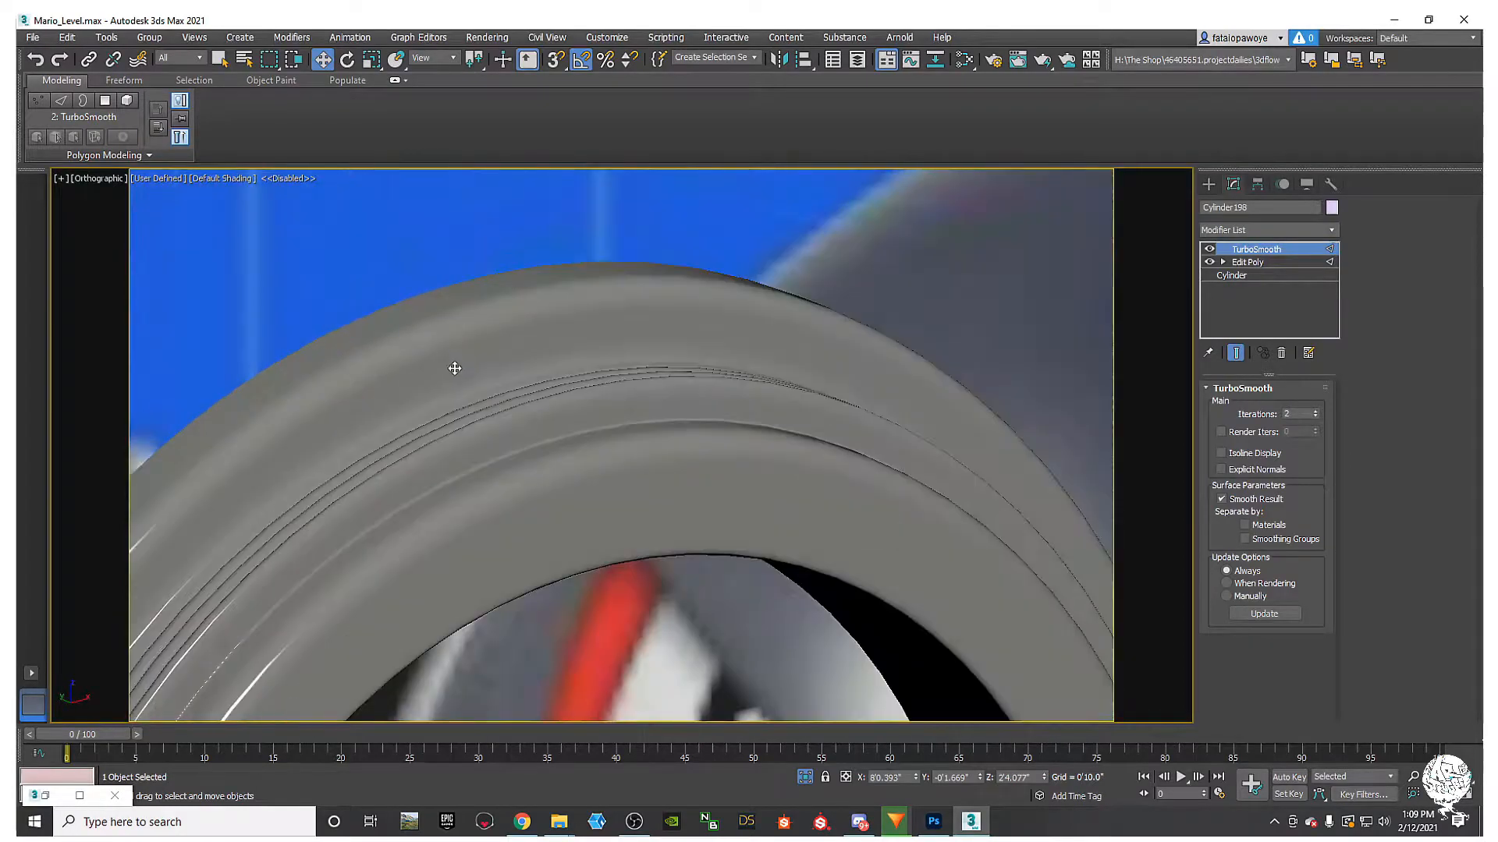
scroll(452, 383, up, 3)
key(F4)
key(F4)
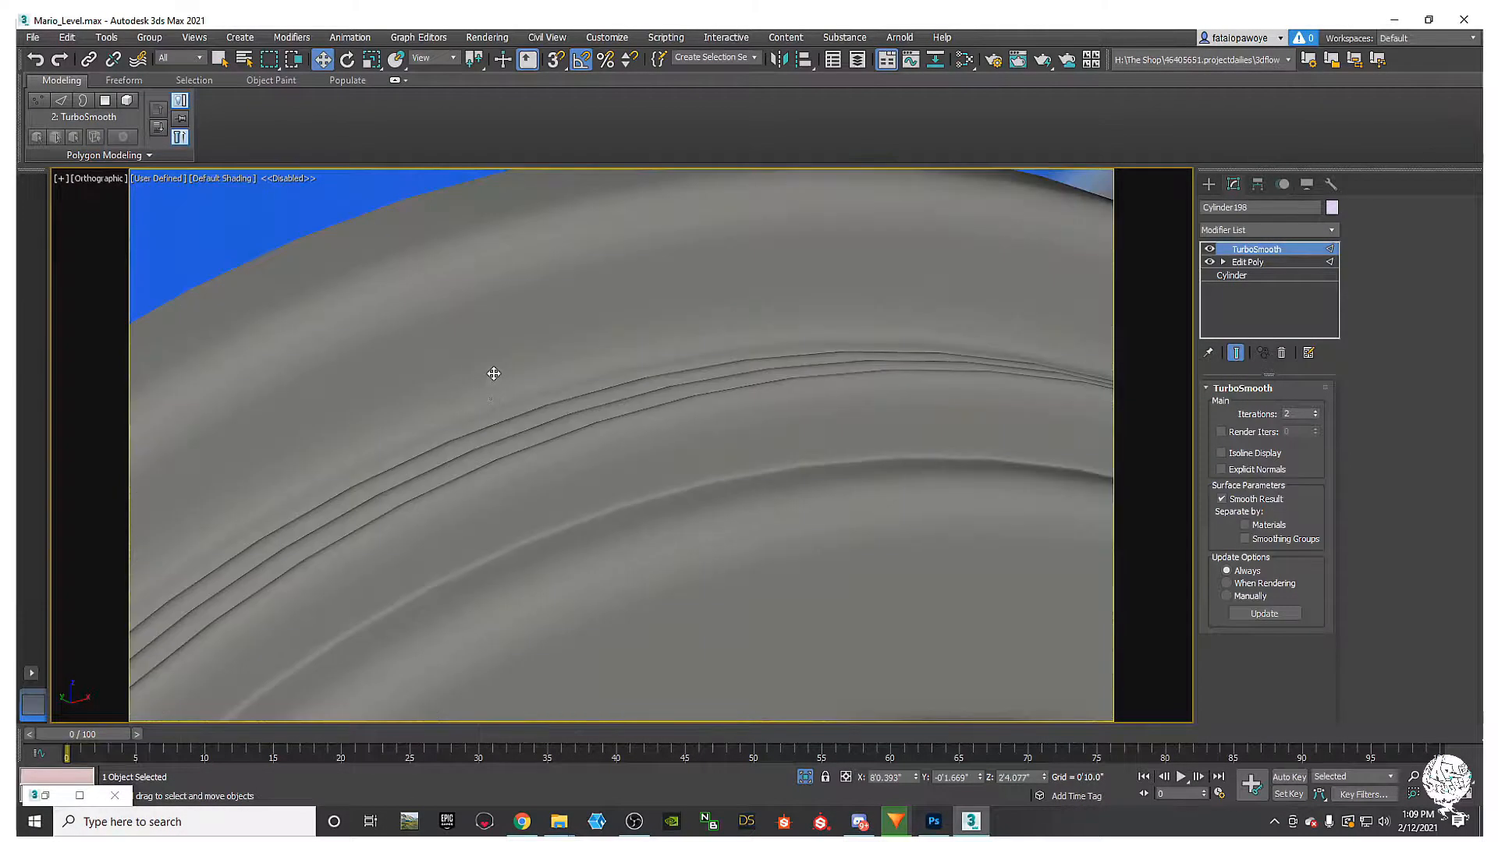
Step: With smoothing hidden, add a Swift Loop support edge just outside the outermost groove of the ring
click(1209, 250)
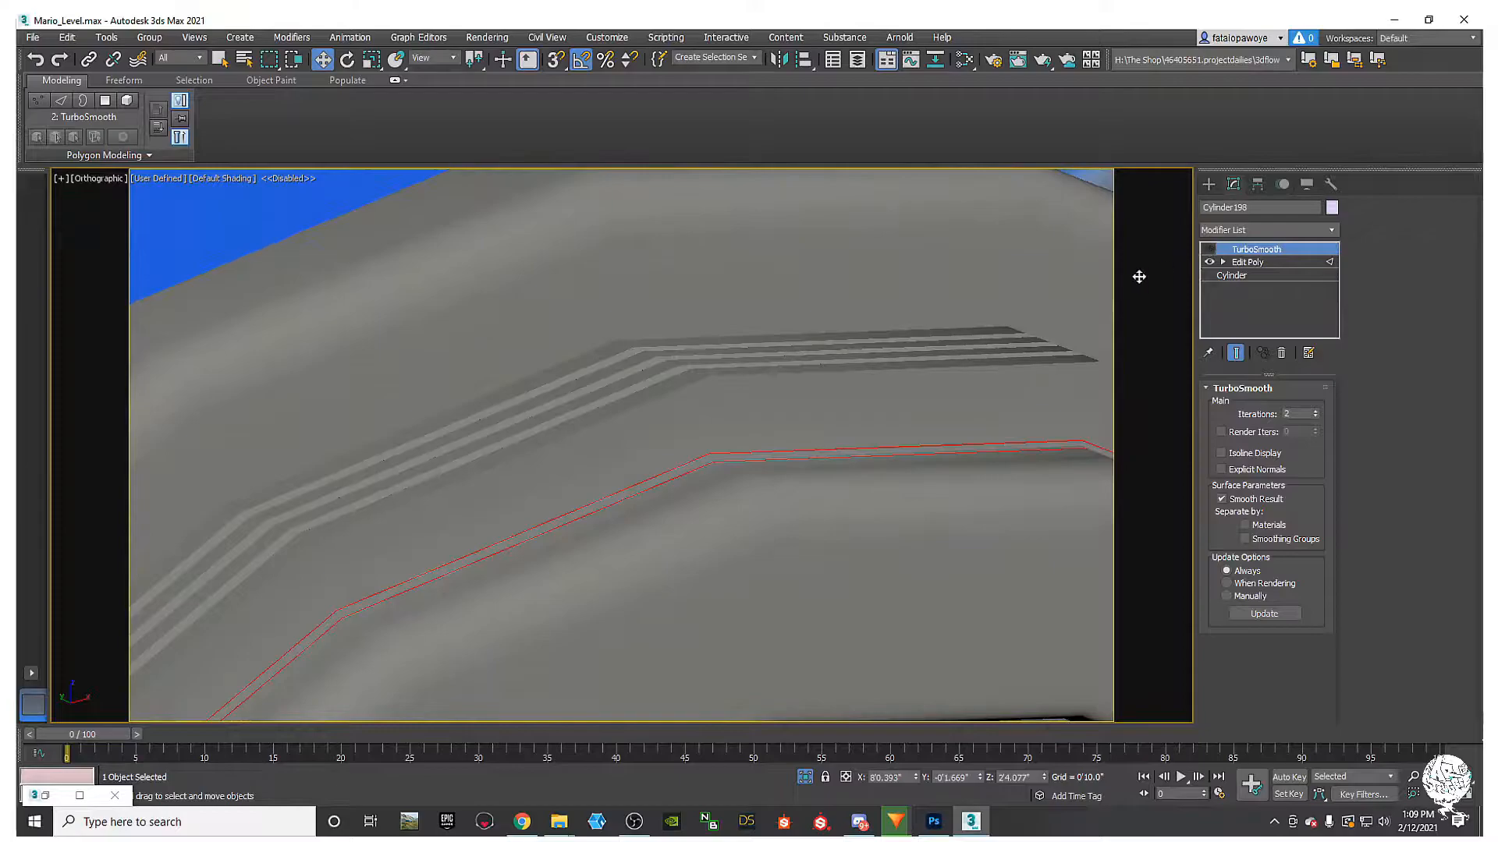
key(F3)
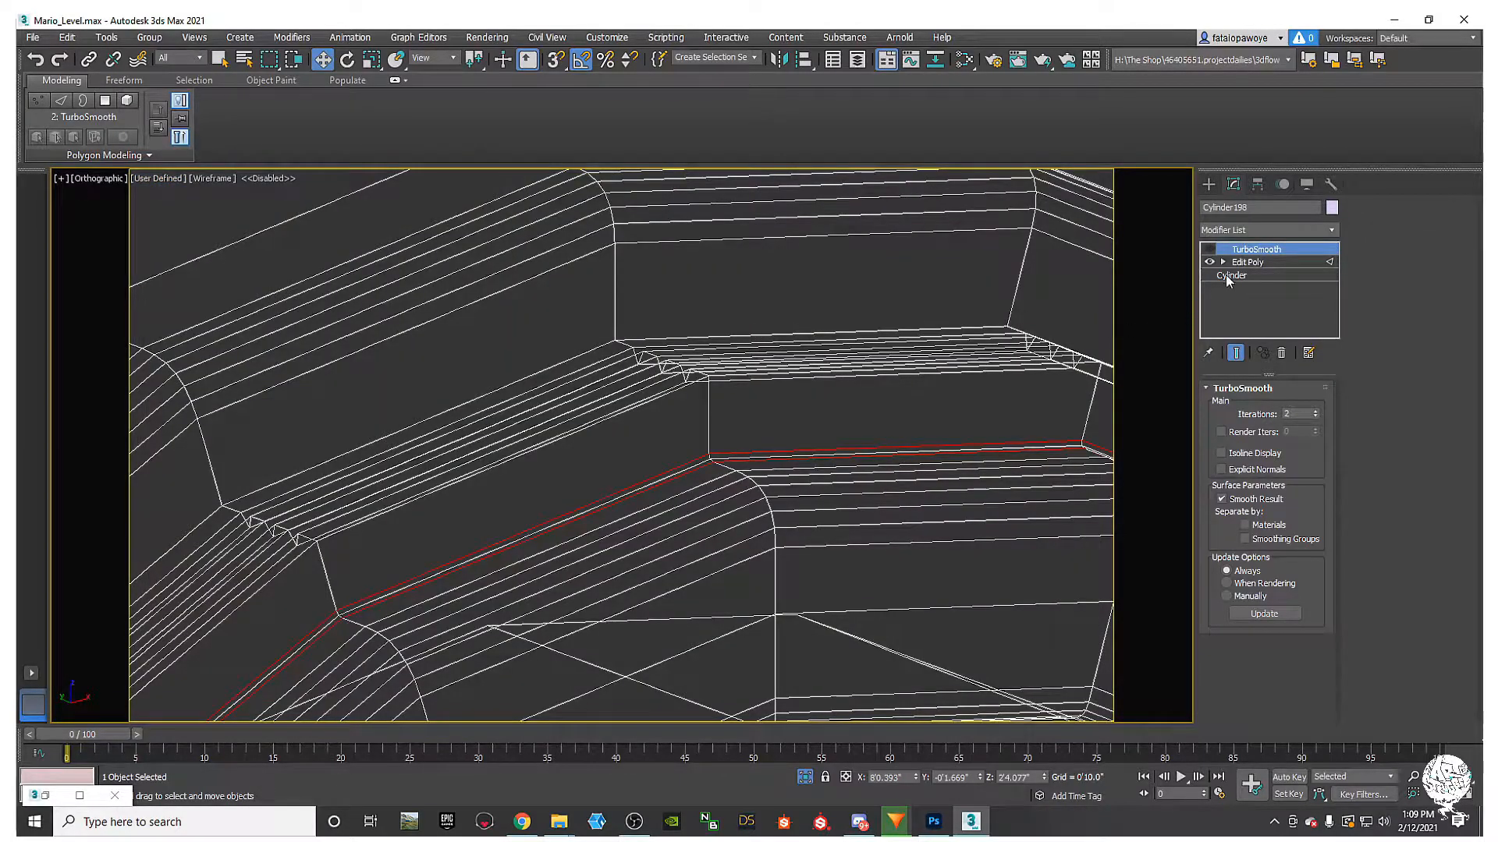
click(1244, 265)
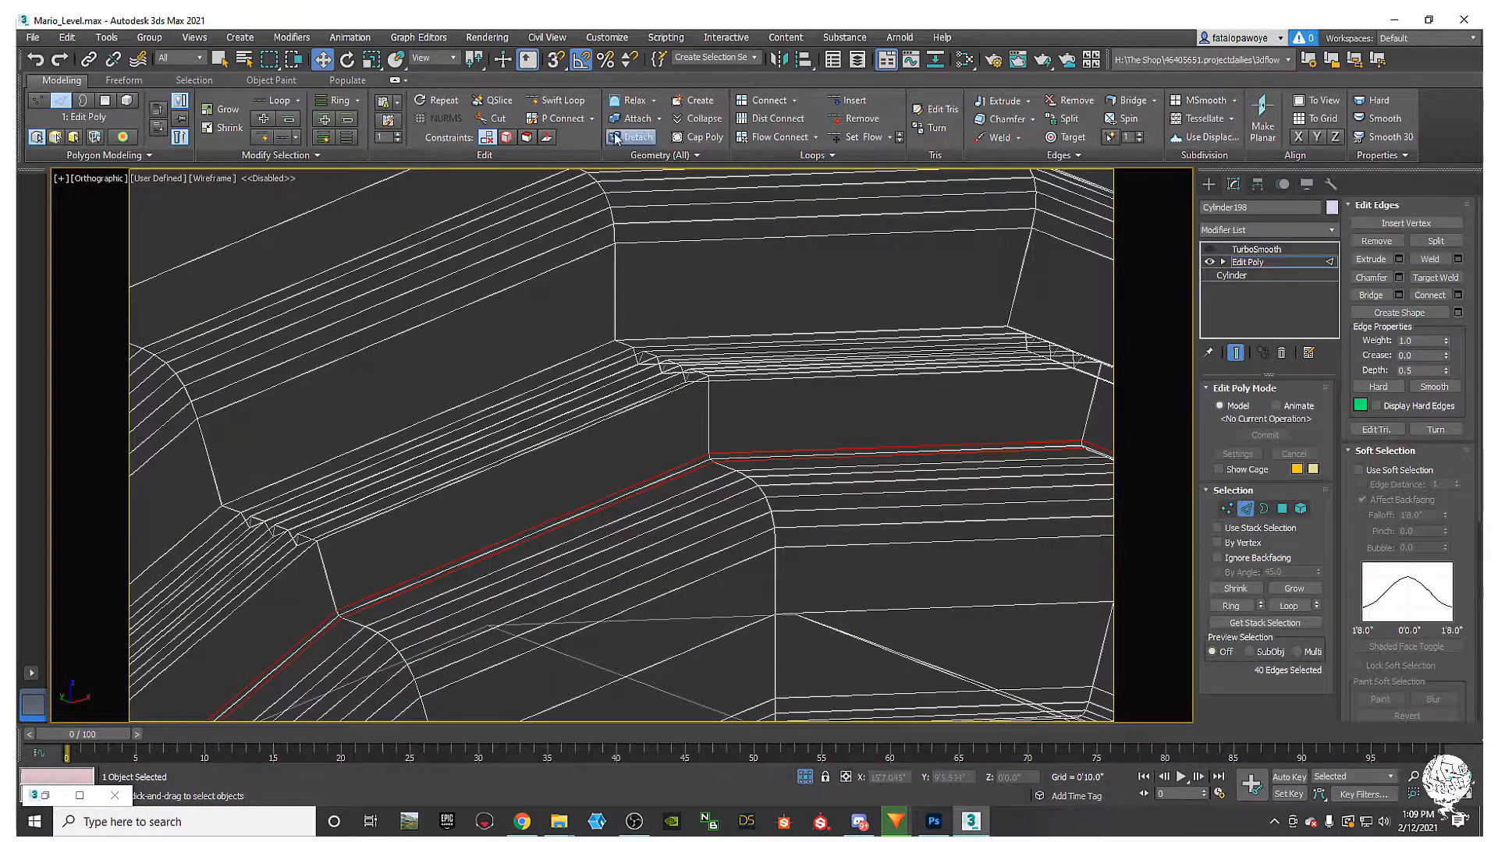
click(555, 100)
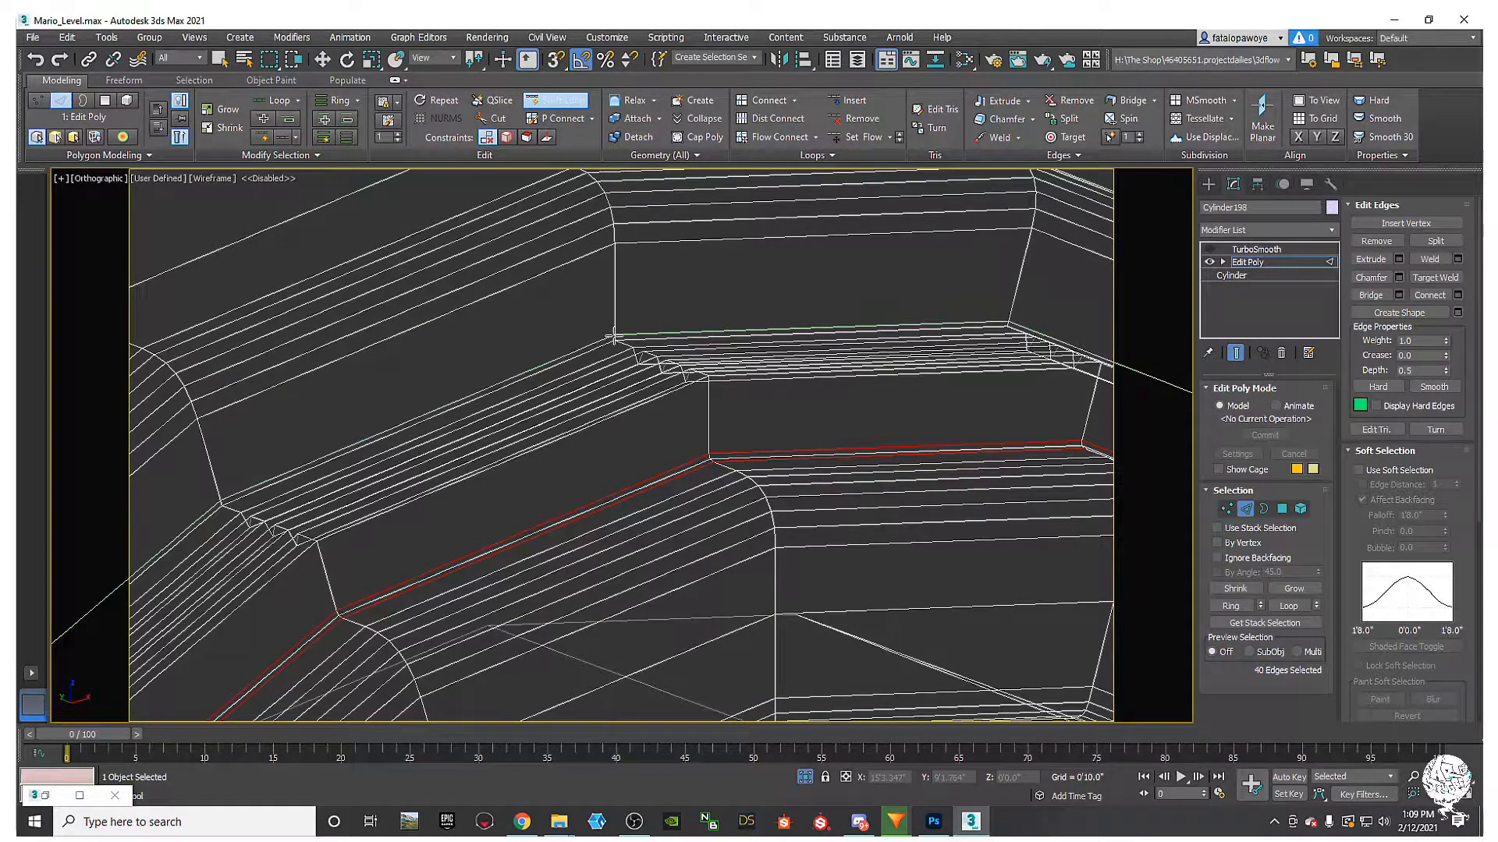
click(613, 337)
key(w)
Step: Turn TurboSmooth back on and check the tightened step beside the grooves in shaded display
click(1235, 249)
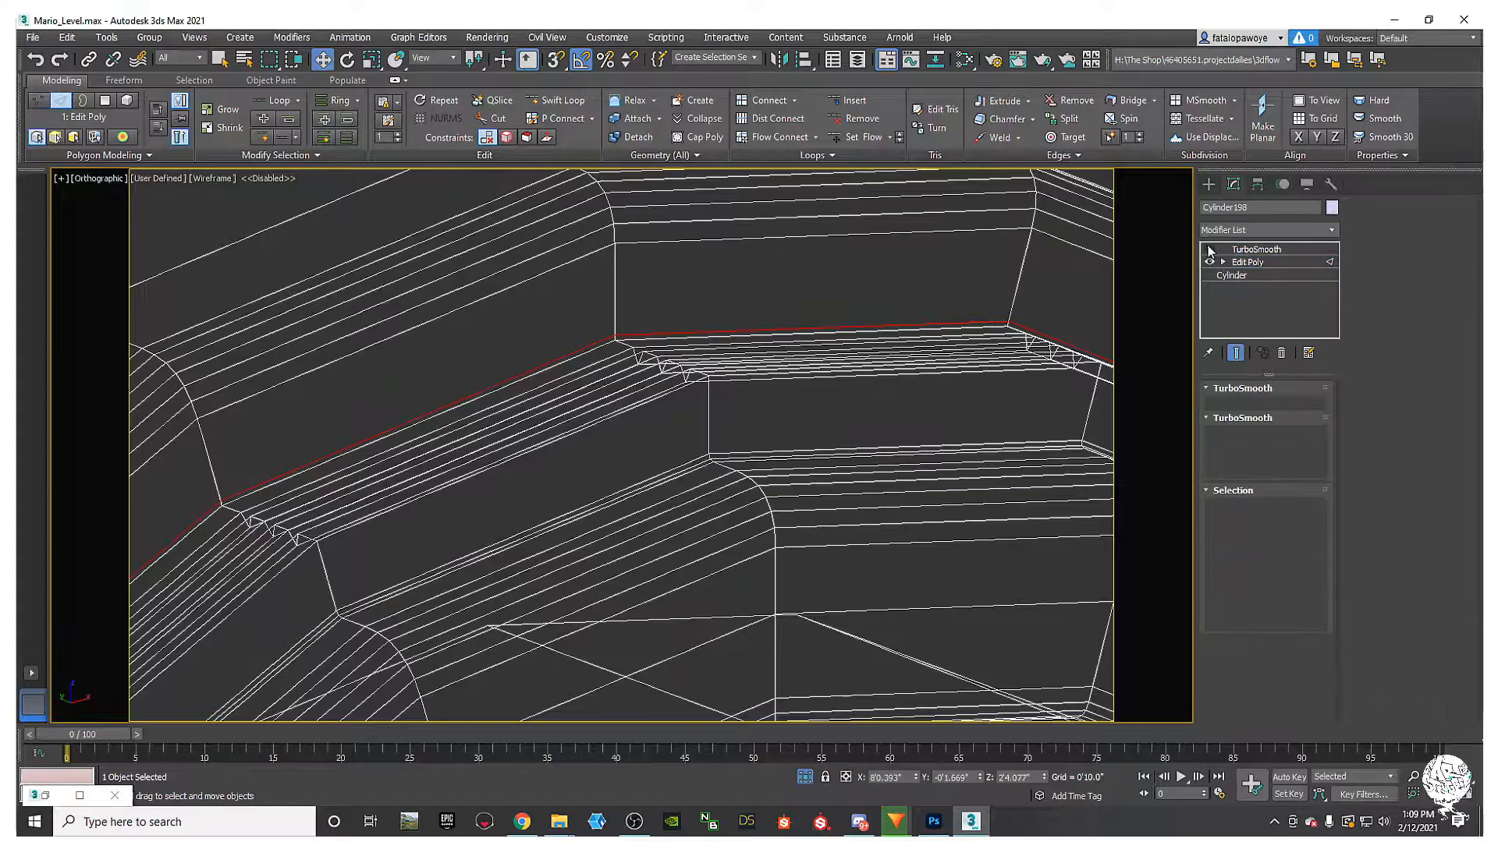
middle_drag(550, 402, 541, 415)
key(F3)
key(F3)
key(F3)
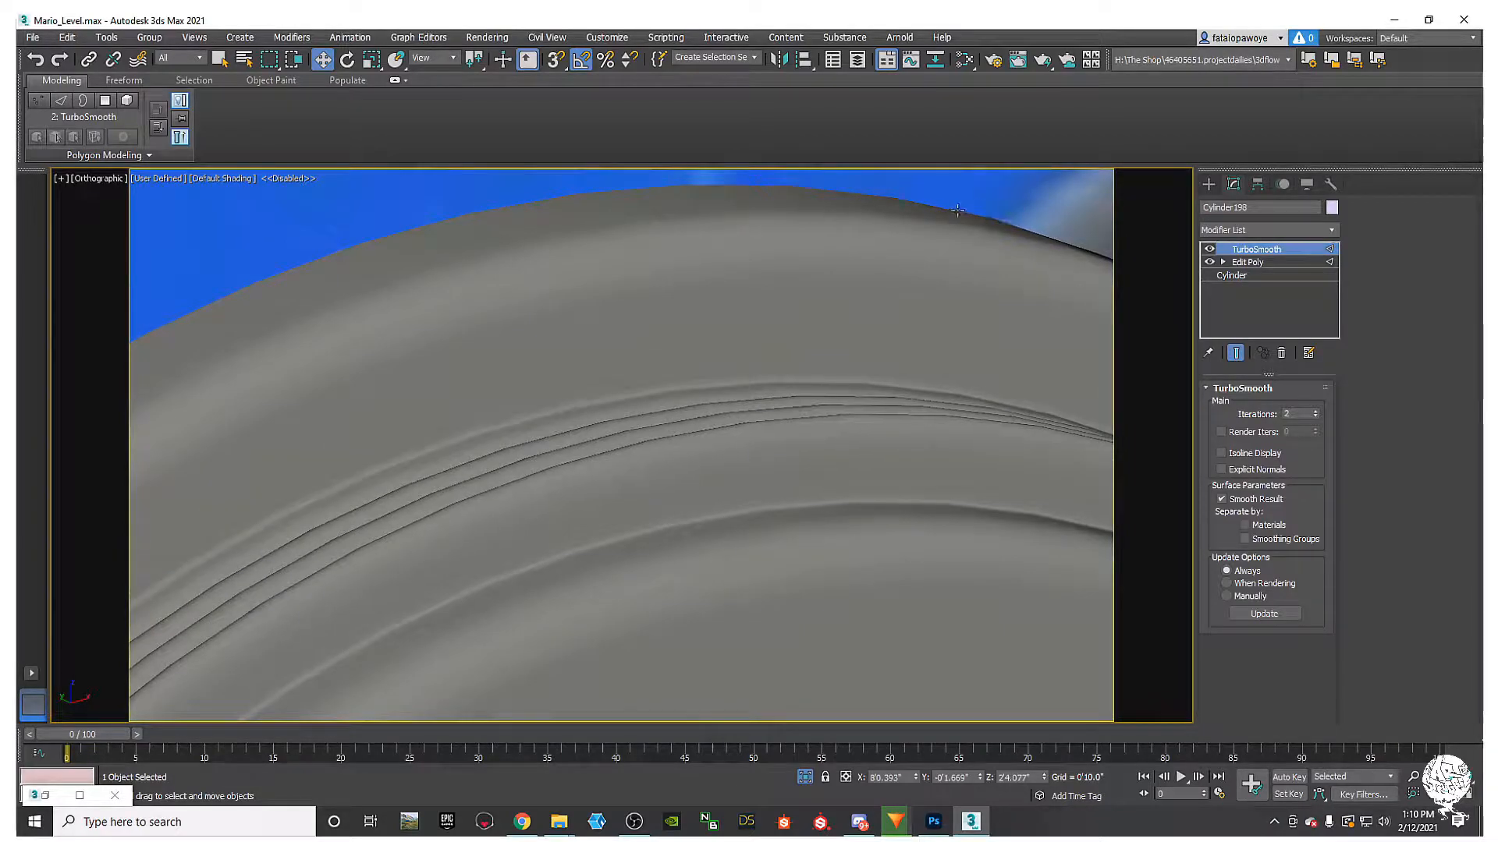
Step: Reselect only the mouth ring and examine the whole smoothed ring against the reference image
key(ctrl+a)
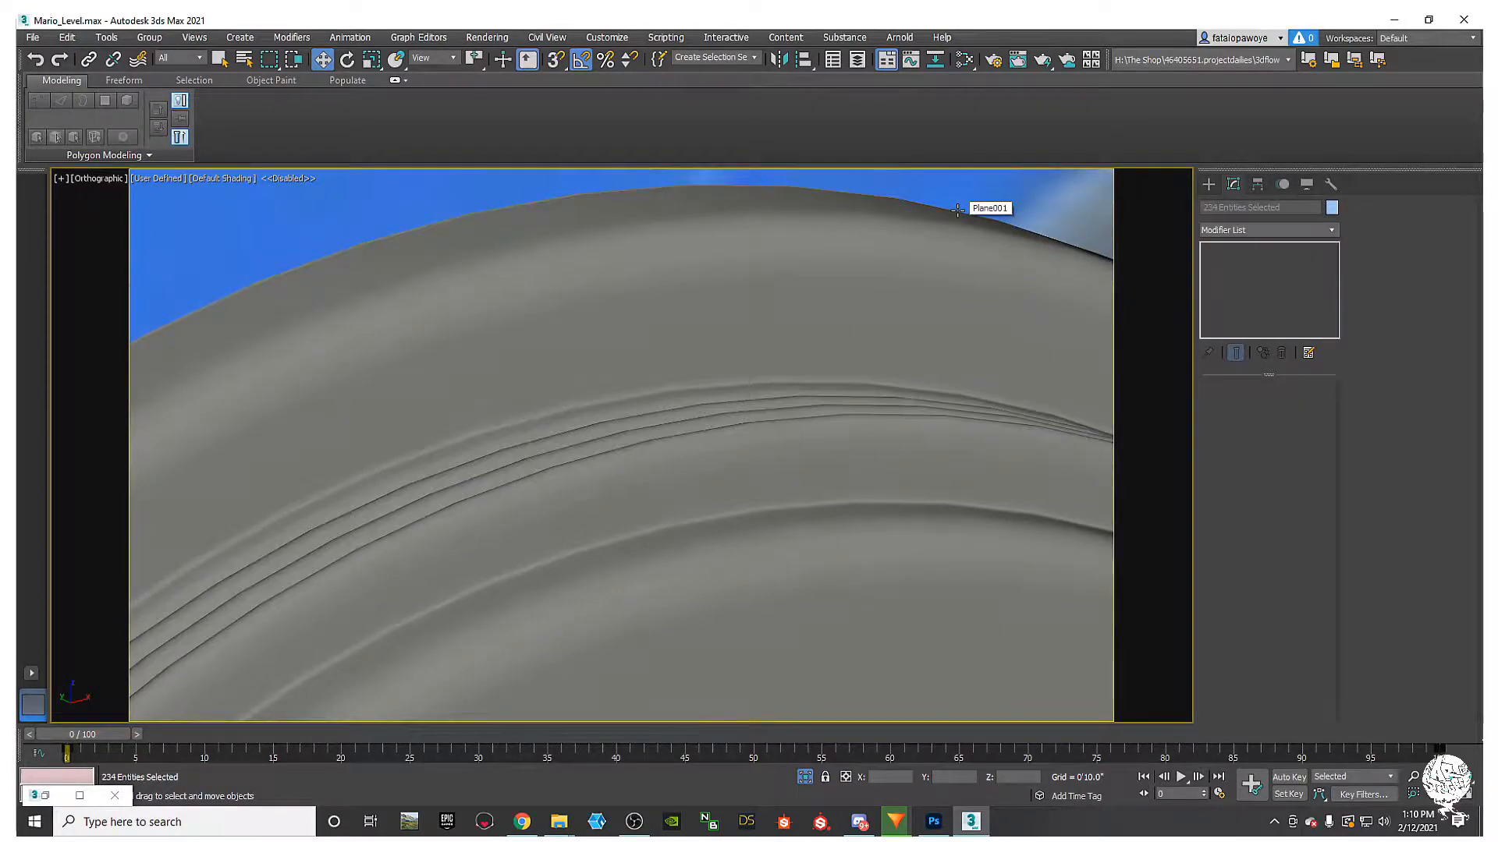
click(847, 333)
scroll(852, 321, down, 7)
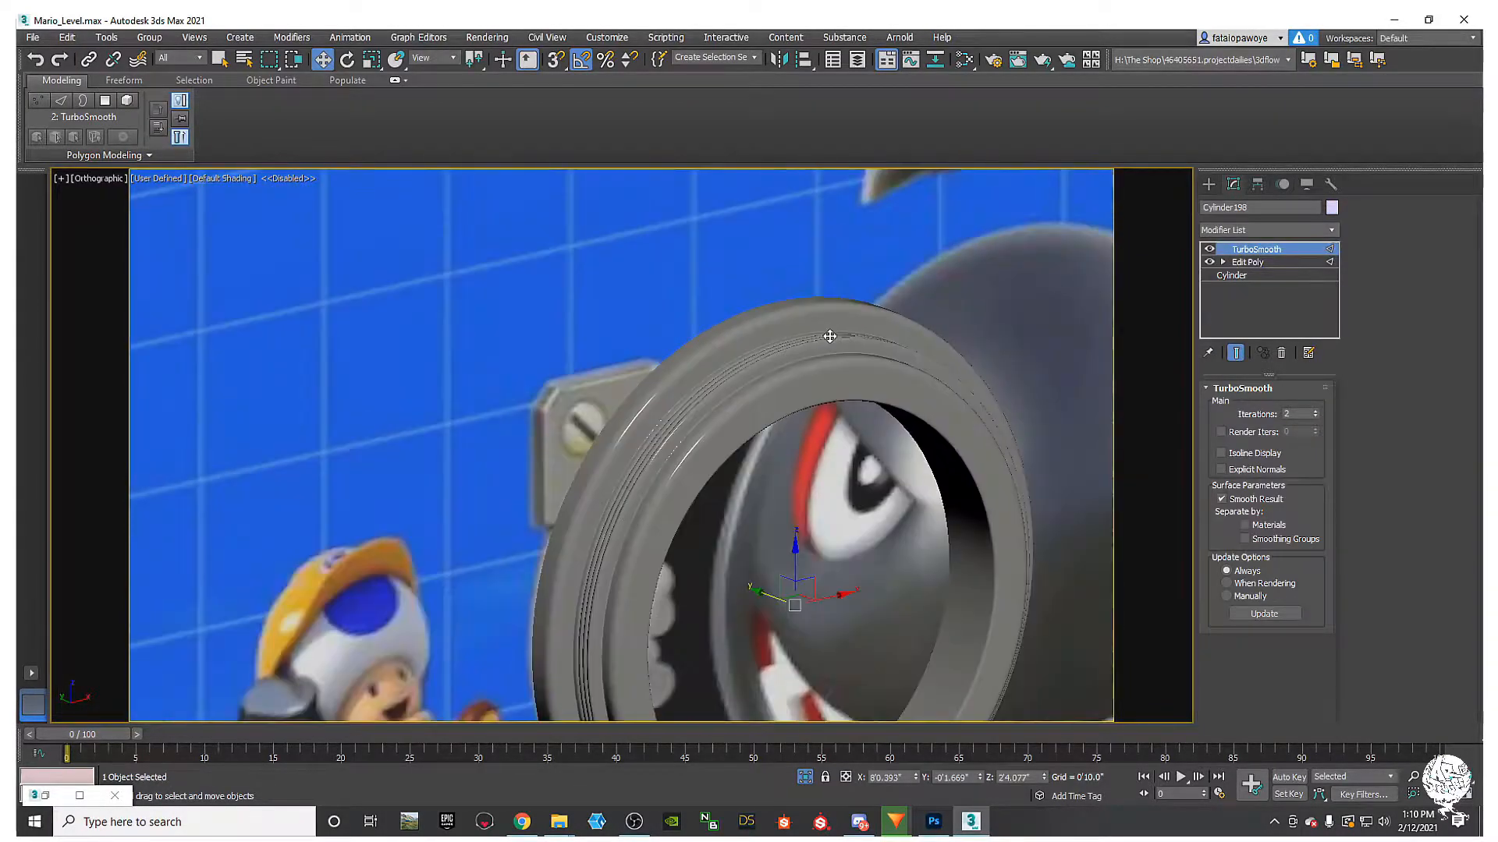
middle_drag(829, 330, 725, 279)
alt+middle_drag(783, 324, 548, 317)
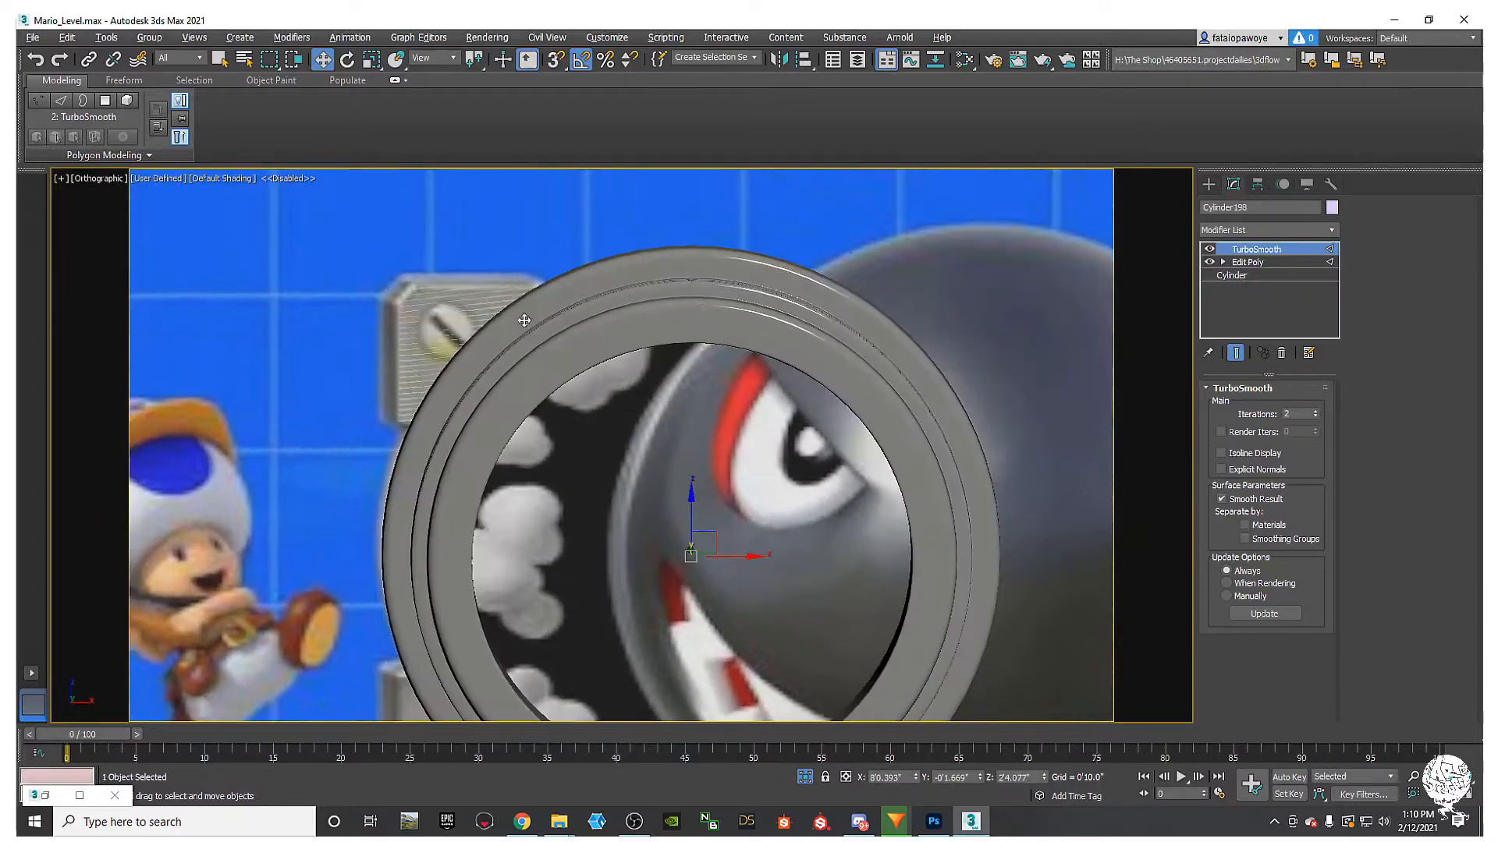
Step: Bring the reference's upper-left corner plate and its screw into the front view
click(442, 297)
alt+middle_drag(442, 305, 431, 355)
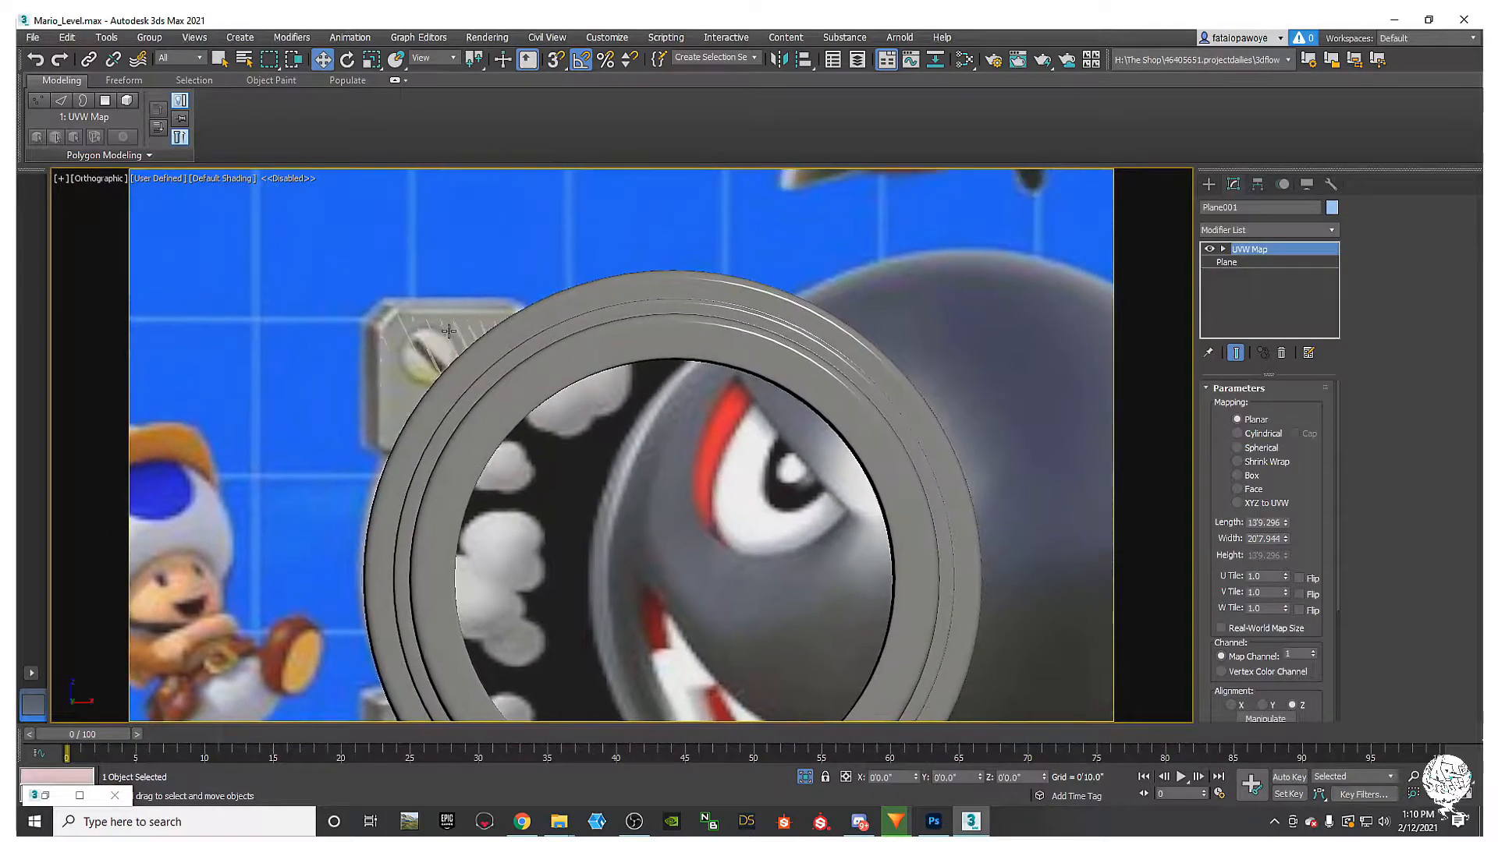
key(f)
scroll(355, 341, up, 10)
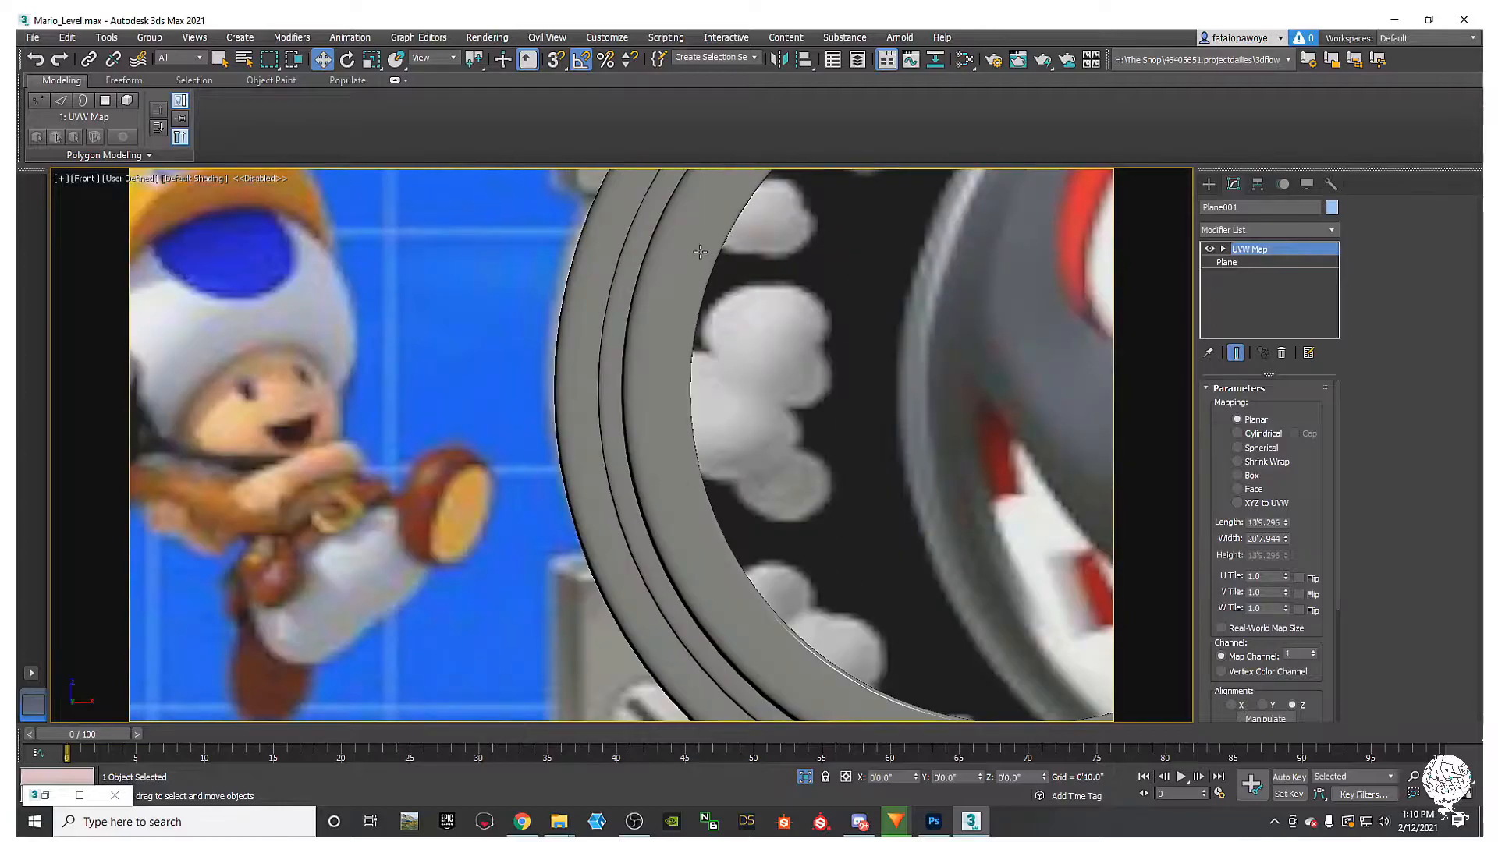
middle_drag(621, 179, 565, 385)
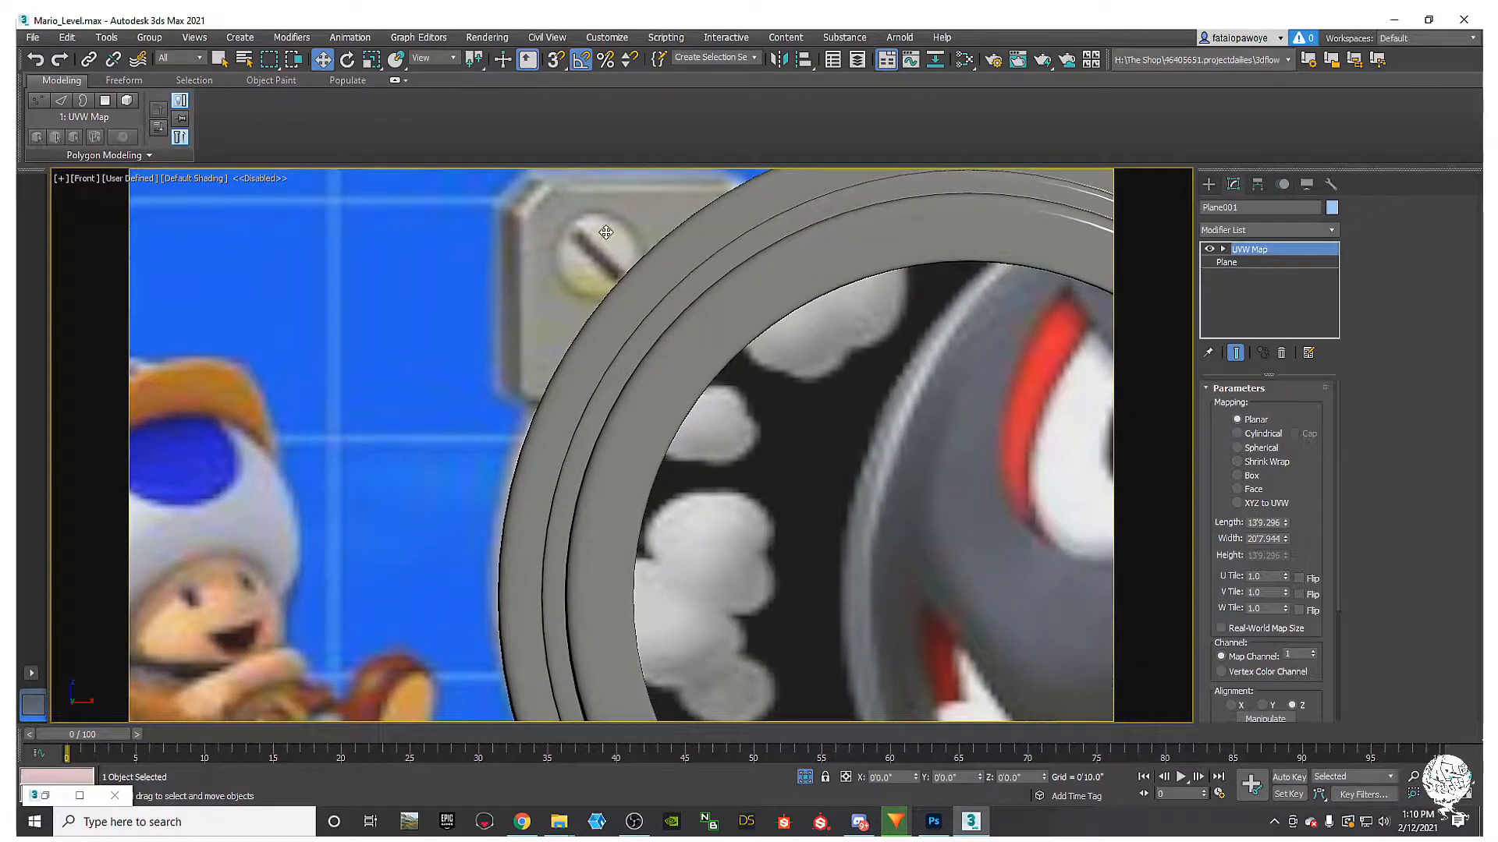
middle_drag(606, 236, 566, 308)
click(1209, 184)
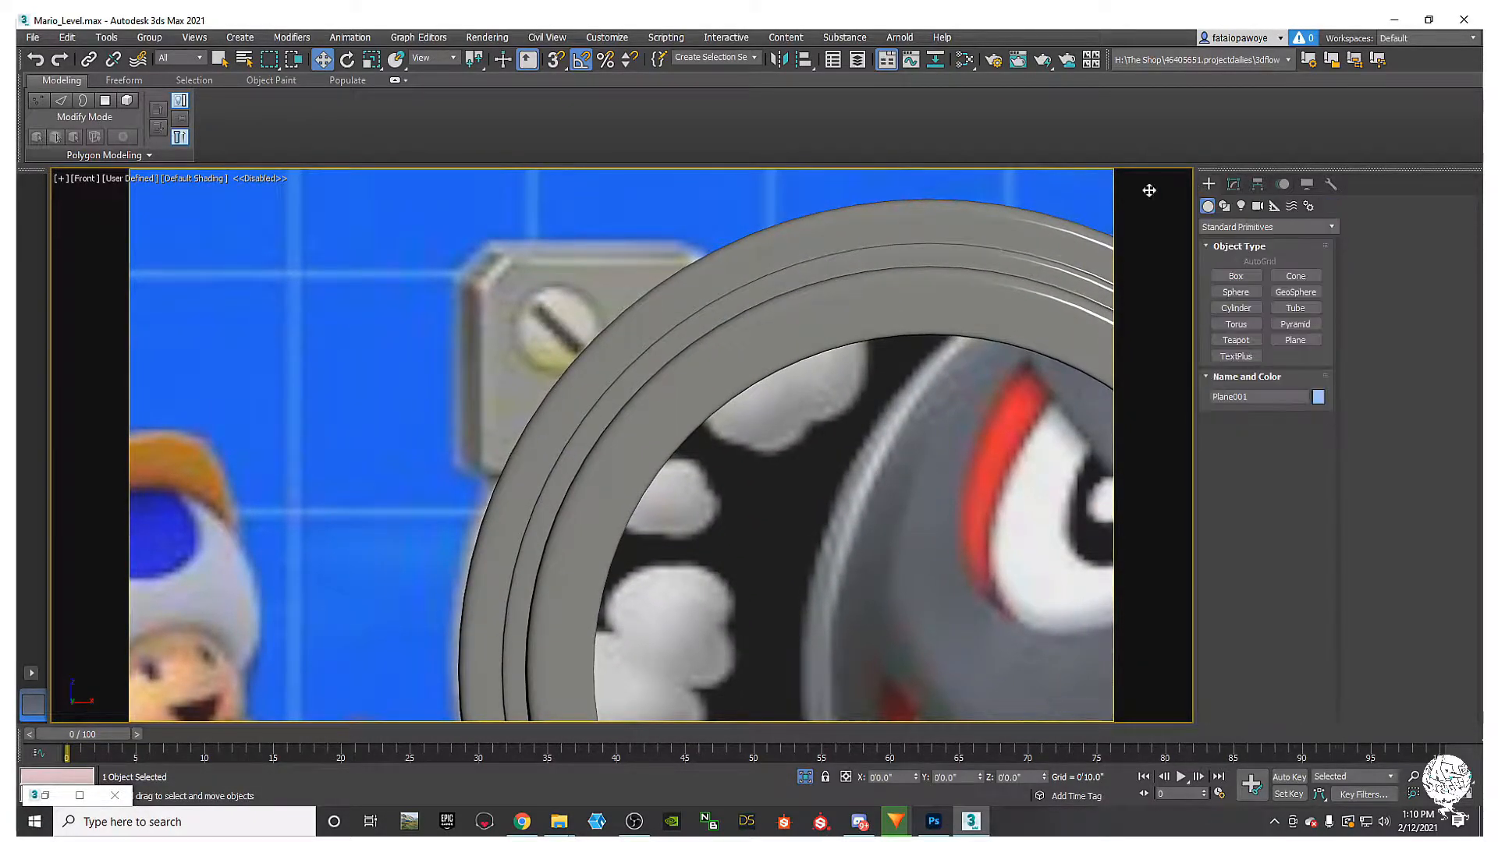
click(1248, 309)
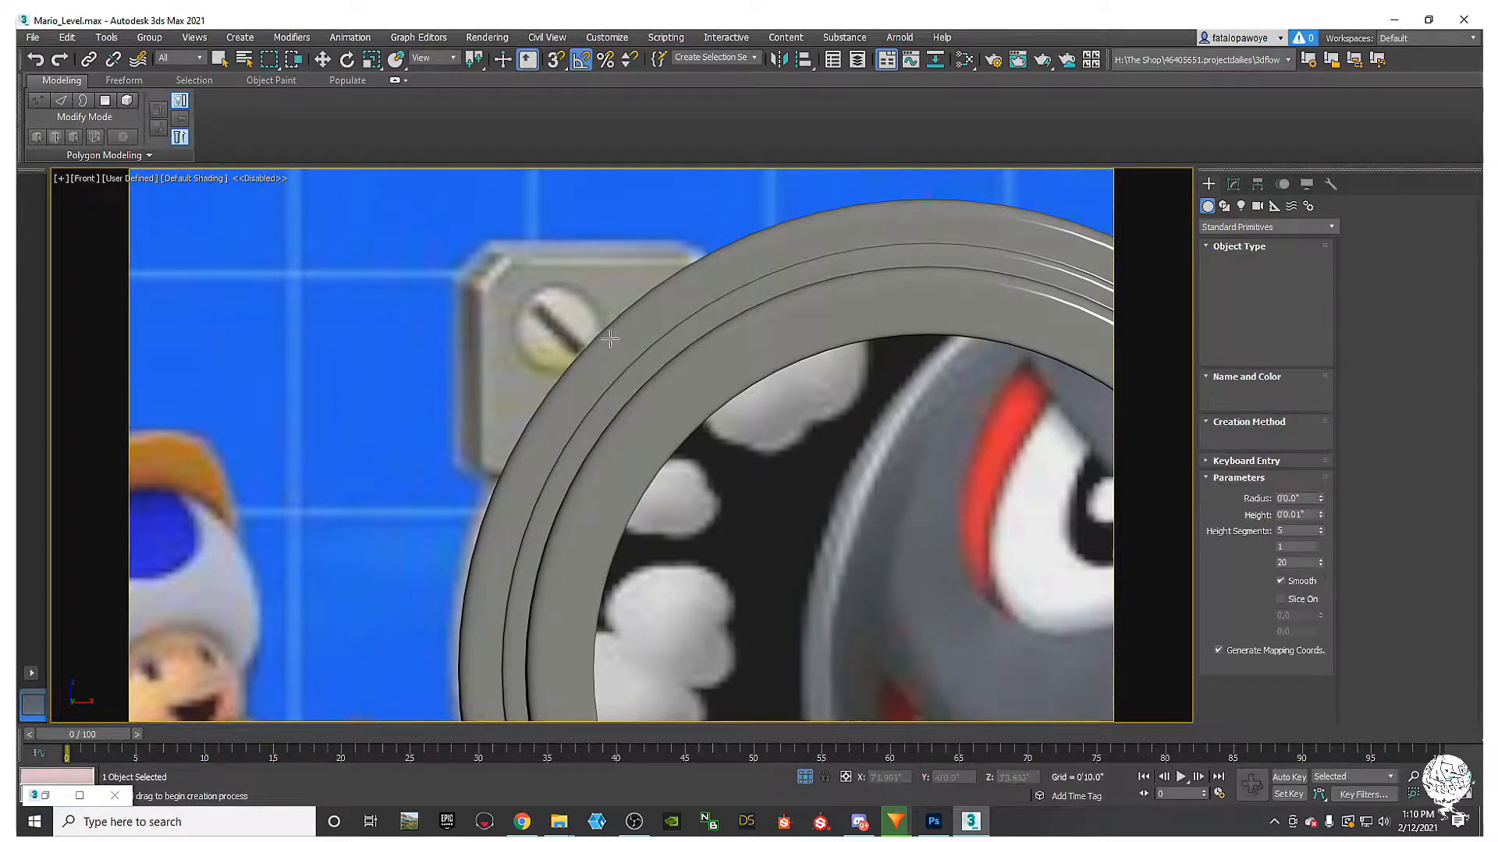
drag(559, 327, 584, 362)
right_click(564, 325)
Step: Select all scene objects and compare their outlines with the reference corner plate in wireframe and shaded display
scroll(558, 343, down, 5)
scroll(555, 356, up, 4)
scroll(550, 363, down, 4)
key(F3)
click(545, 362)
key(ctrl+a)
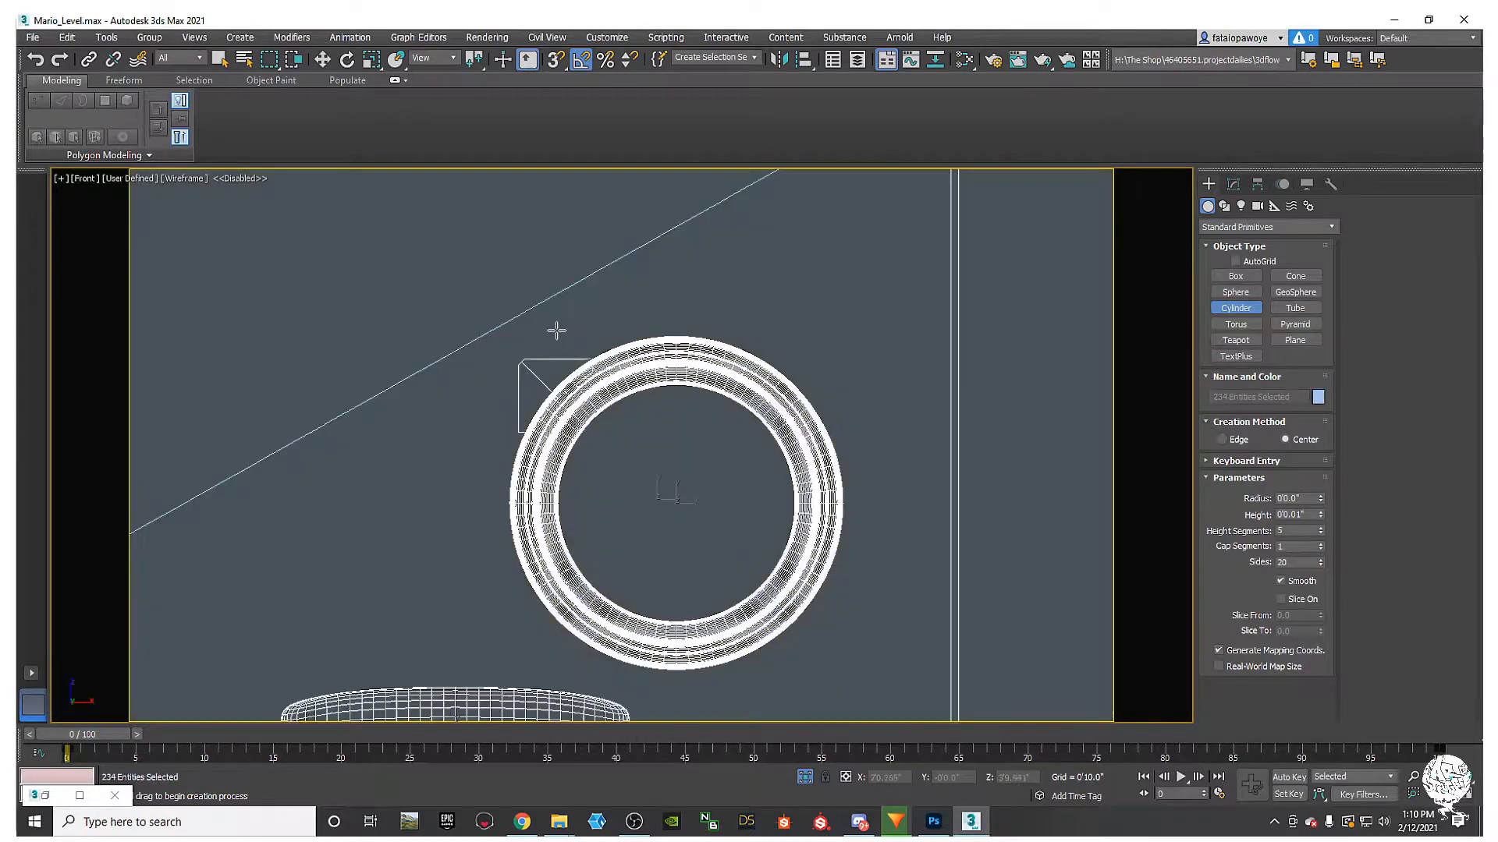
scroll(556, 328, down, 5)
key(F3)
scroll(548, 382, up, 8)
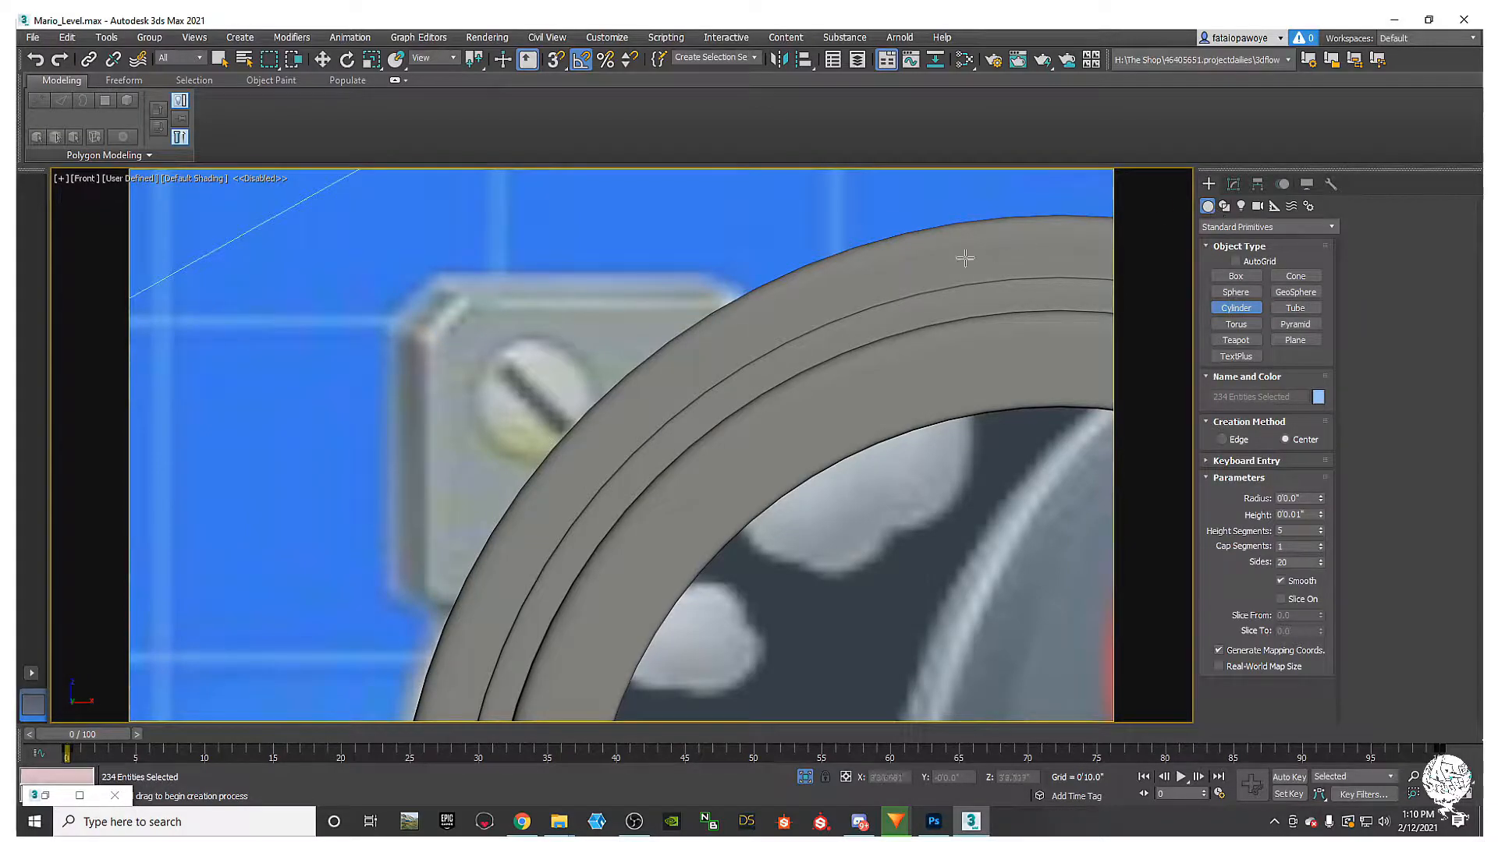
scroll(557, 314, down, 3)
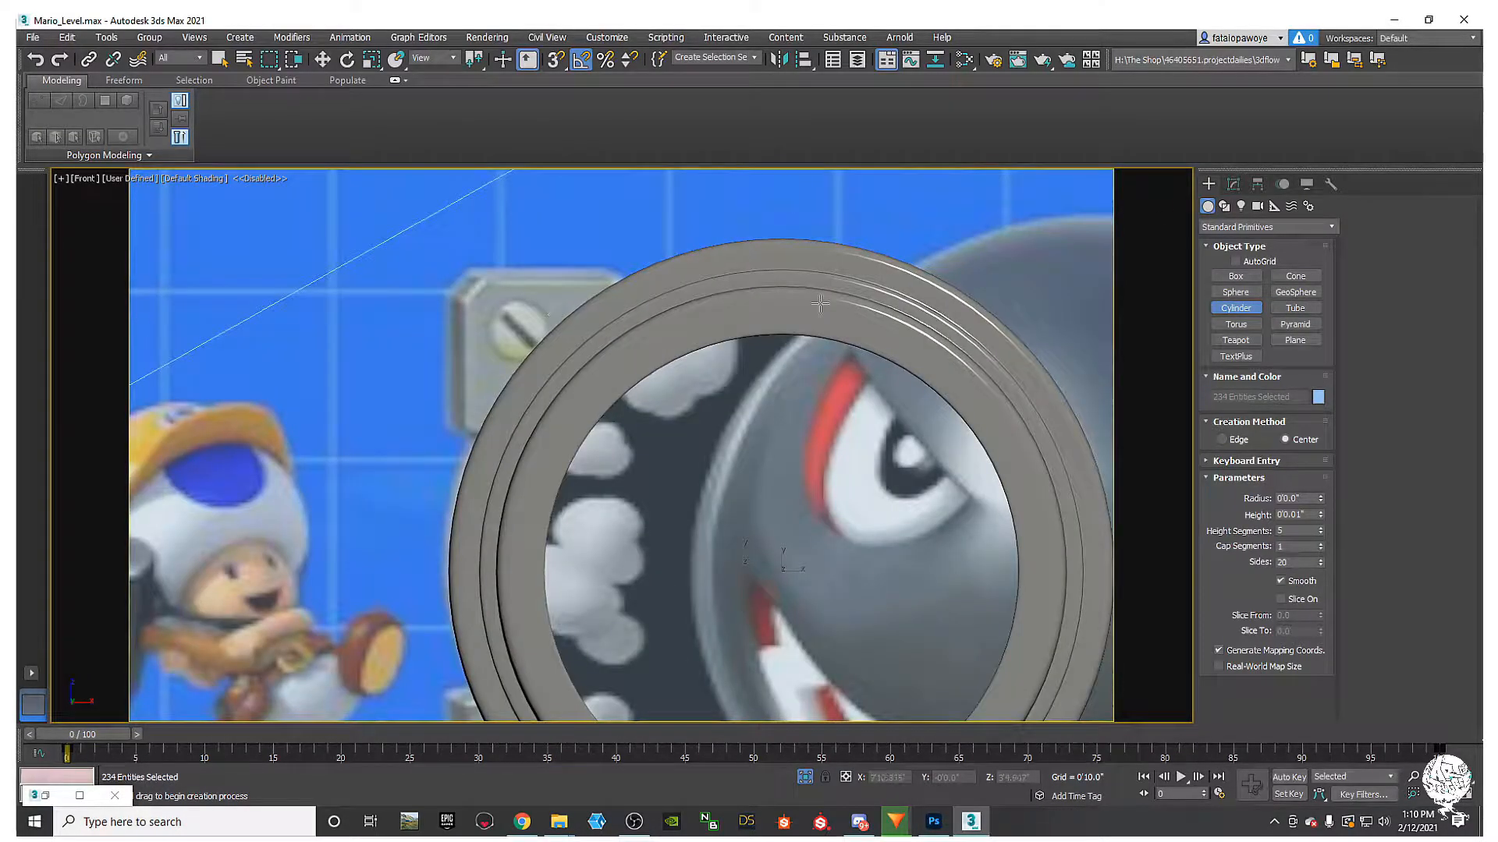
scroll(510, 330, up, 4)
drag(512, 322, 547, 369)
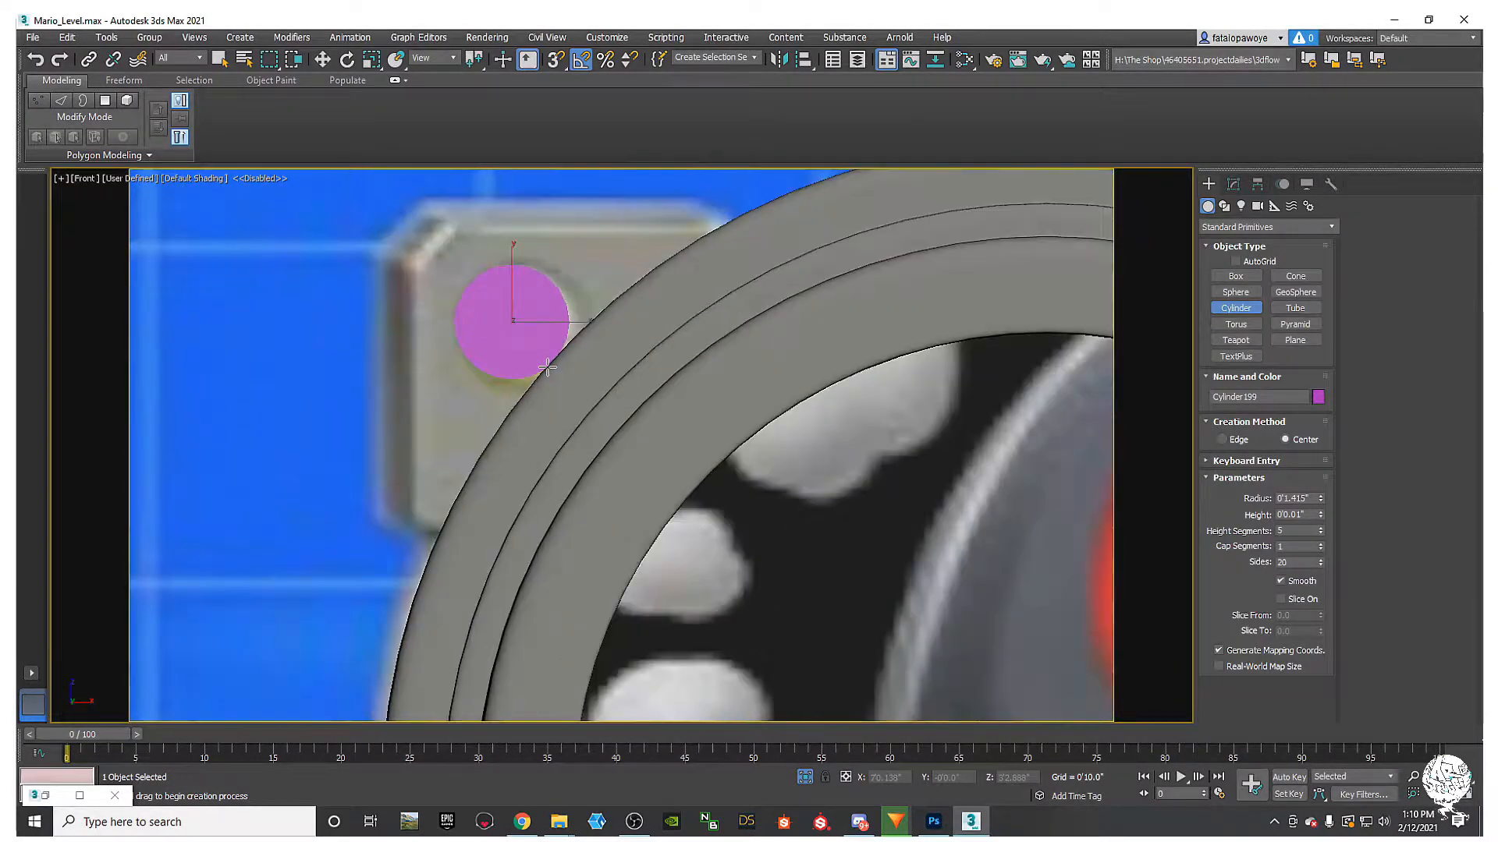
mouse_move(541, 354)
middle_down()
mouse_move(522, 400)
mouse_move(466, 369)
middle_up()
Step: Display edged faces and create a cylinder over the plate's screw head, about 1.55" in radius and 1.58" high
key(F3)
key(F4)
click(498, 374)
key(w)
key(ctrl+a)
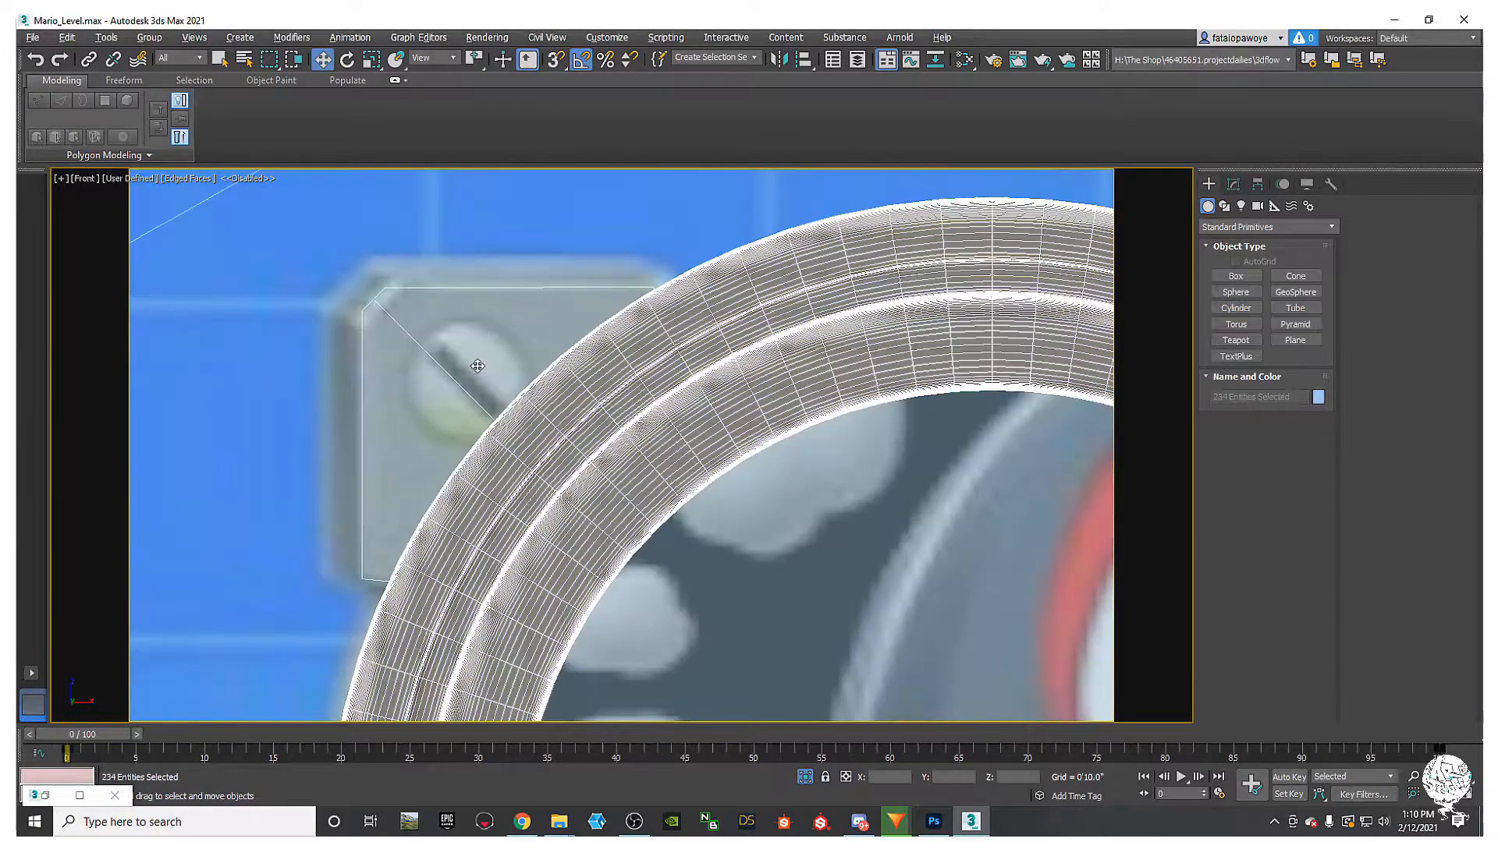
scroll(504, 364, down, 3)
click(1236, 308)
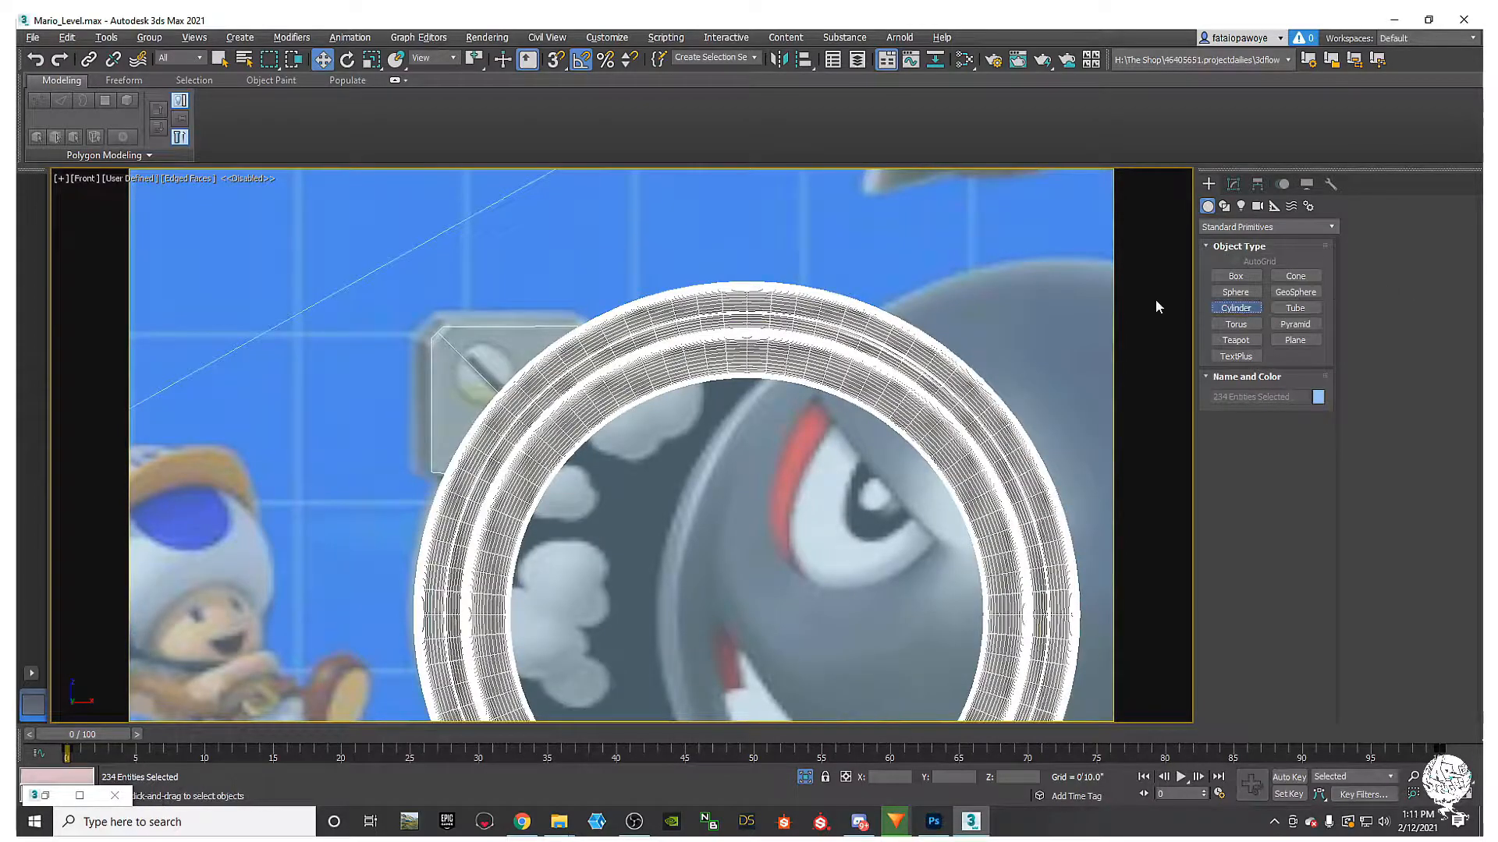
drag(481, 368, 496, 397)
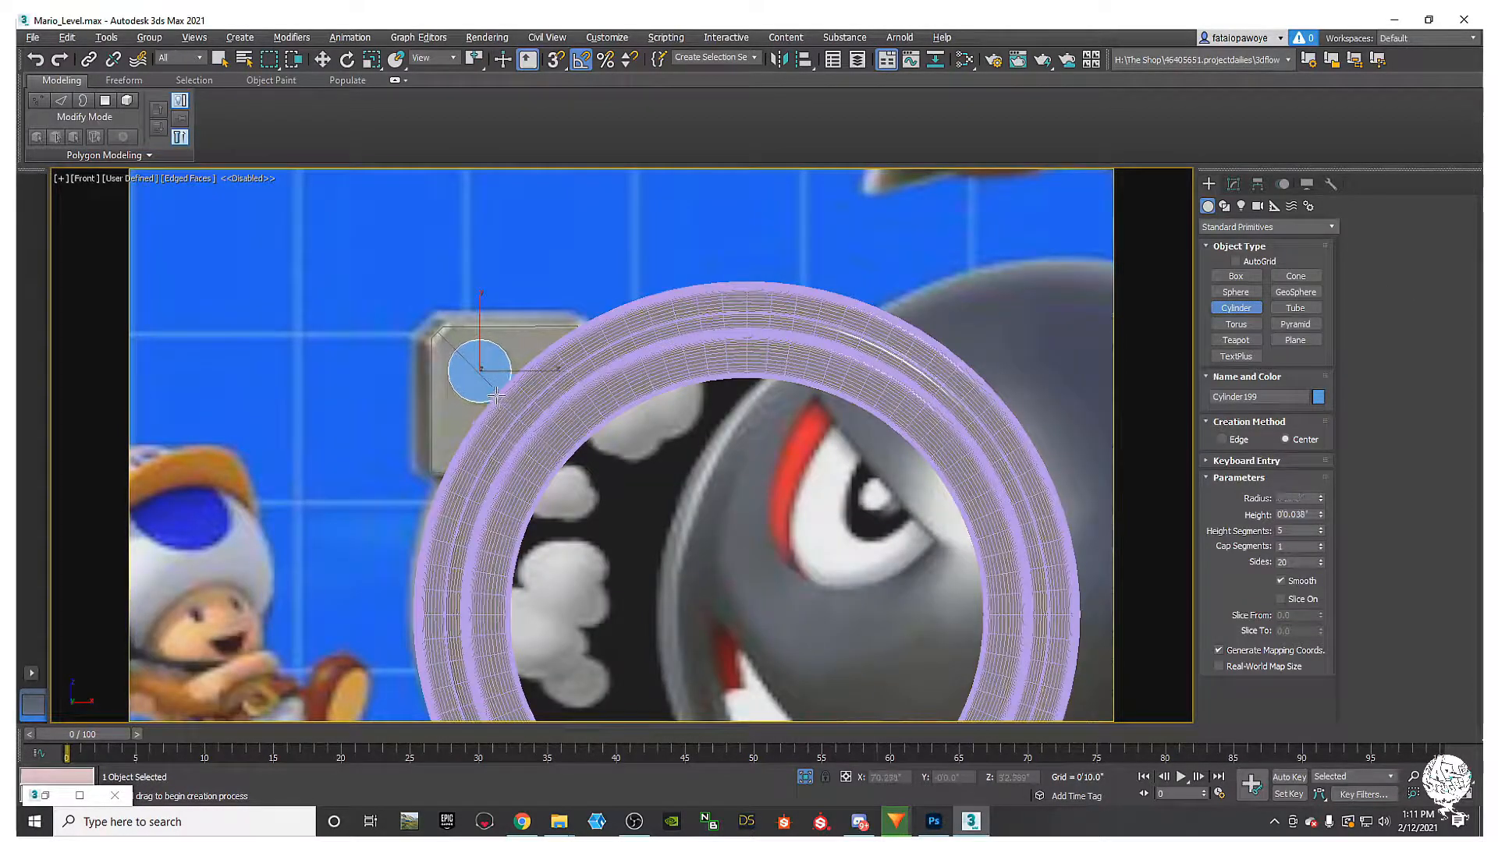
click(491, 366)
Step: Reduce the screw cylinder's height segments to 1 and add an Edit Poly modifier to it
alt+middle_drag(509, 393, 557, 398)
key(w)
scroll(518, 344, up, 5)
mouse_move(596, 343)
alt+middle_down()
mouse_move(552, 338)
mouse_move(616, 337)
alt+middle_up()
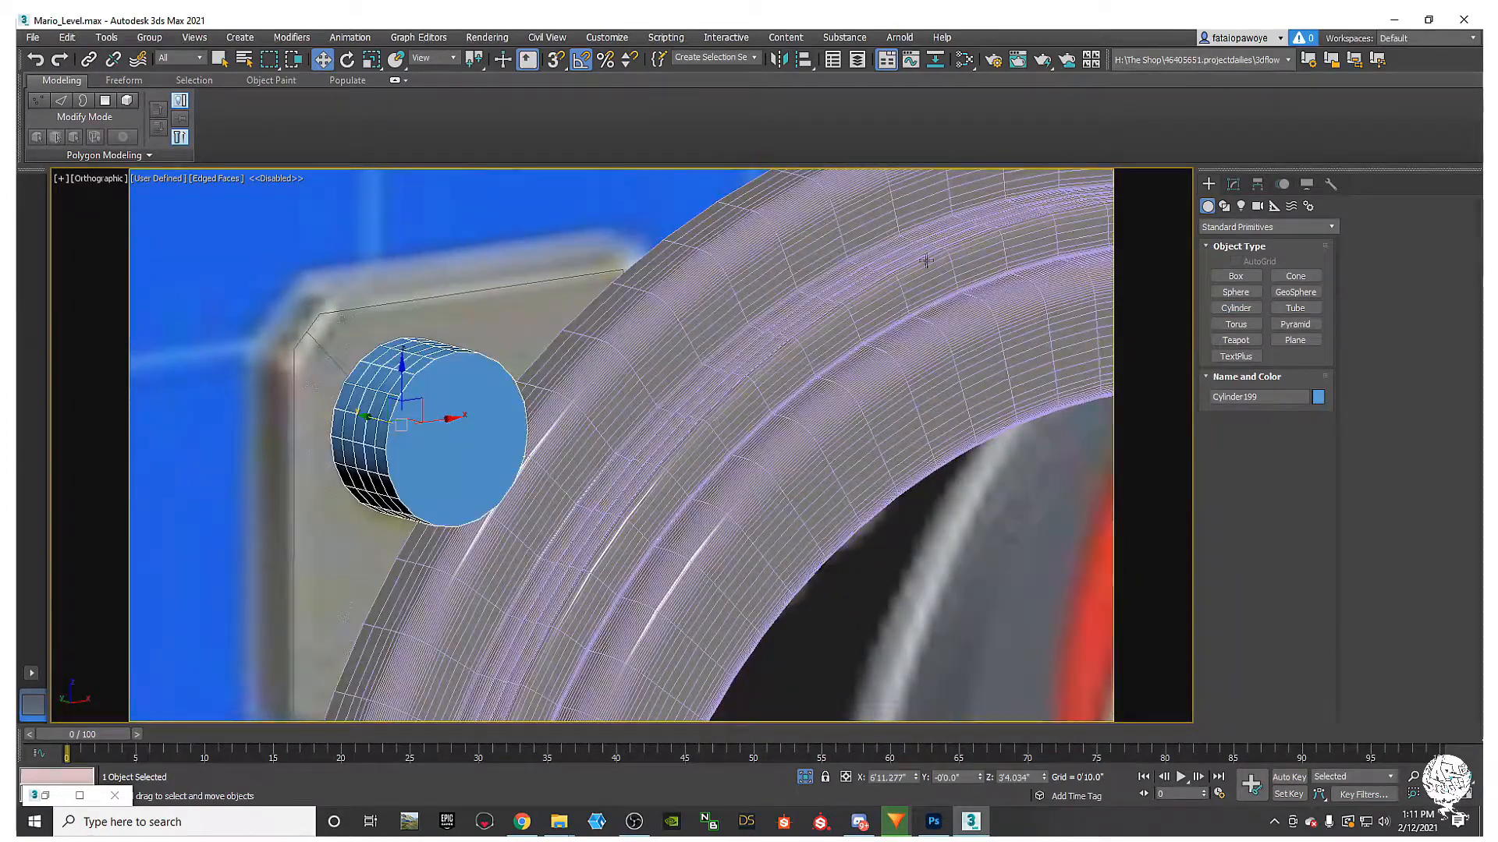
click(1232, 185)
right_click(1321, 442)
alt+middle_drag(886, 328, 1207, 370)
click(1264, 228)
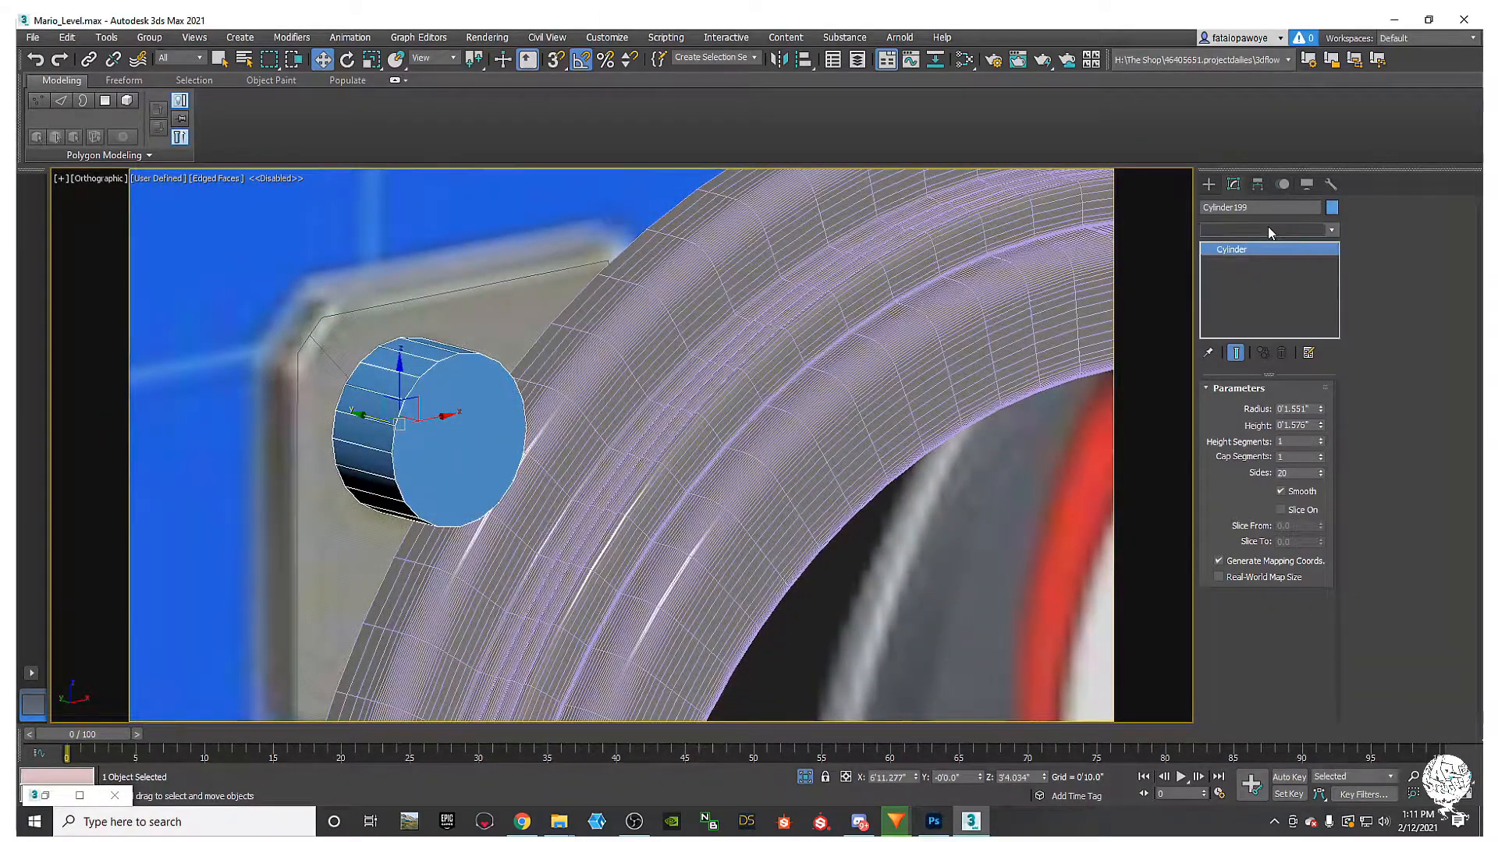
key(e)
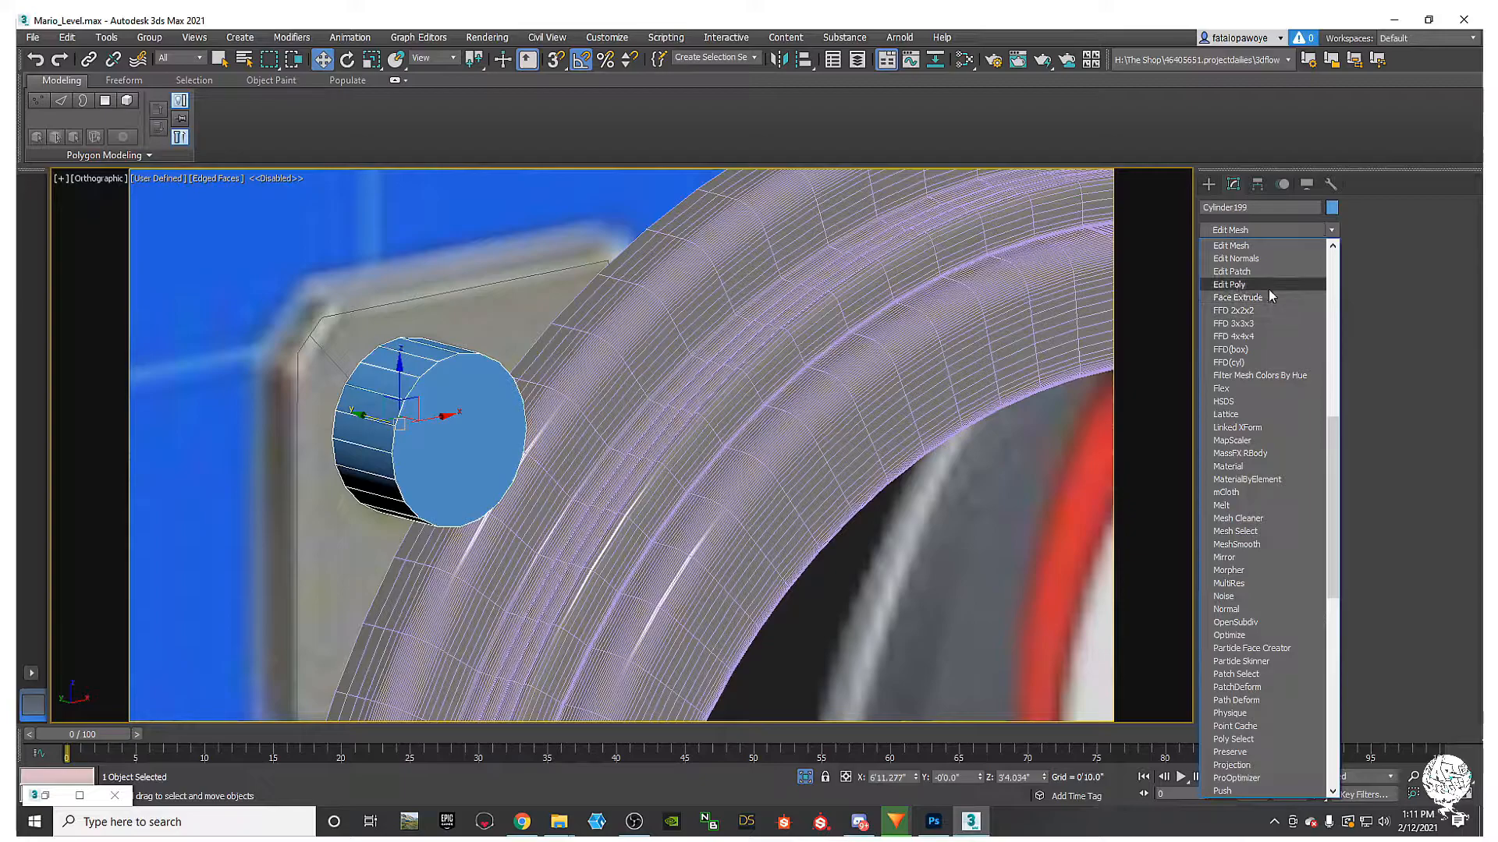
click(1270, 287)
Step: Delete all polygons of the screw cylinder except its front cap
click(1281, 509)
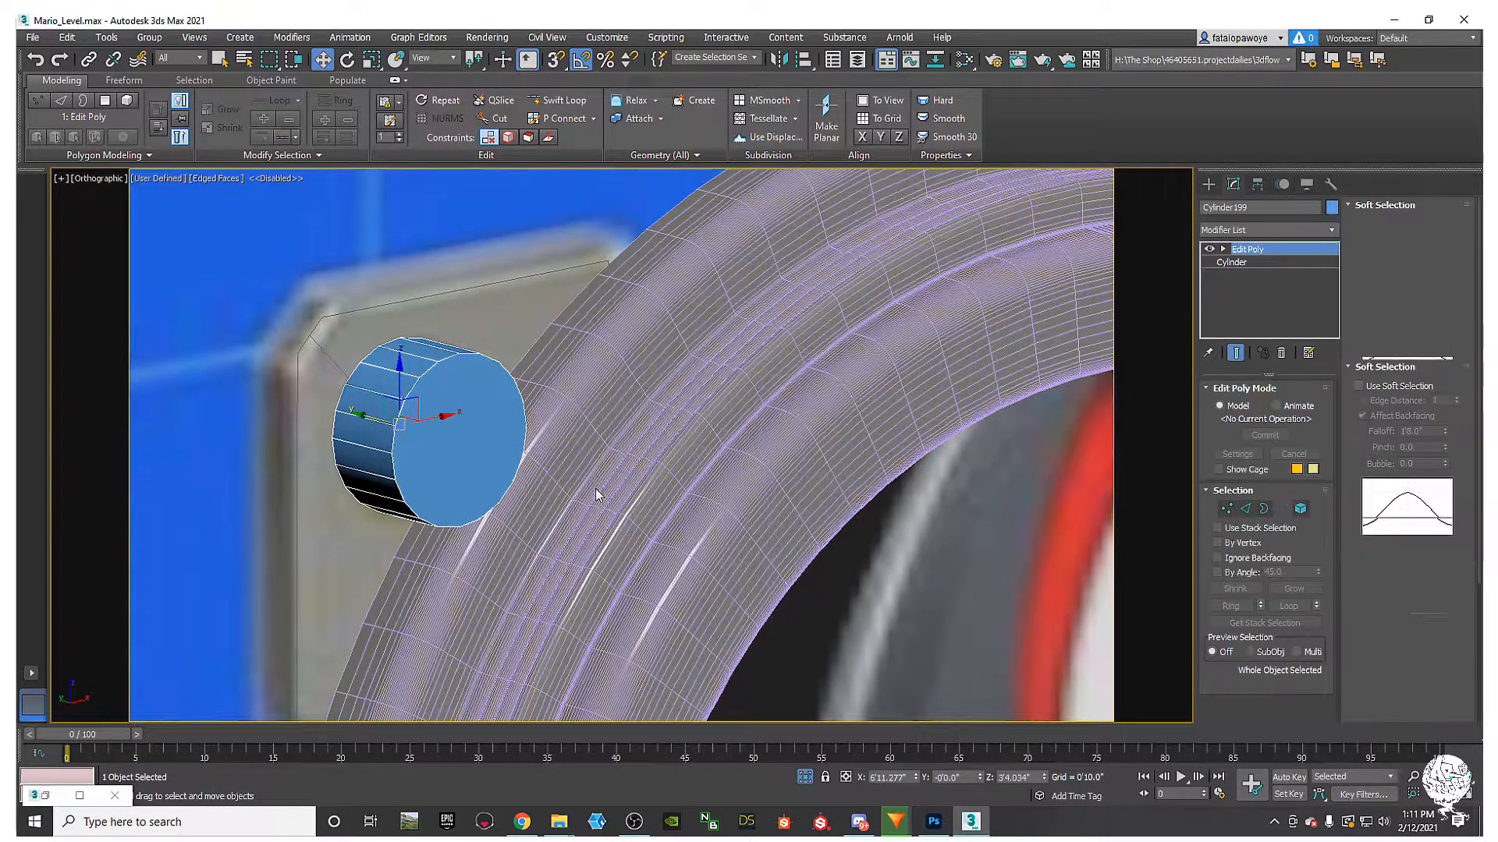
click(467, 430)
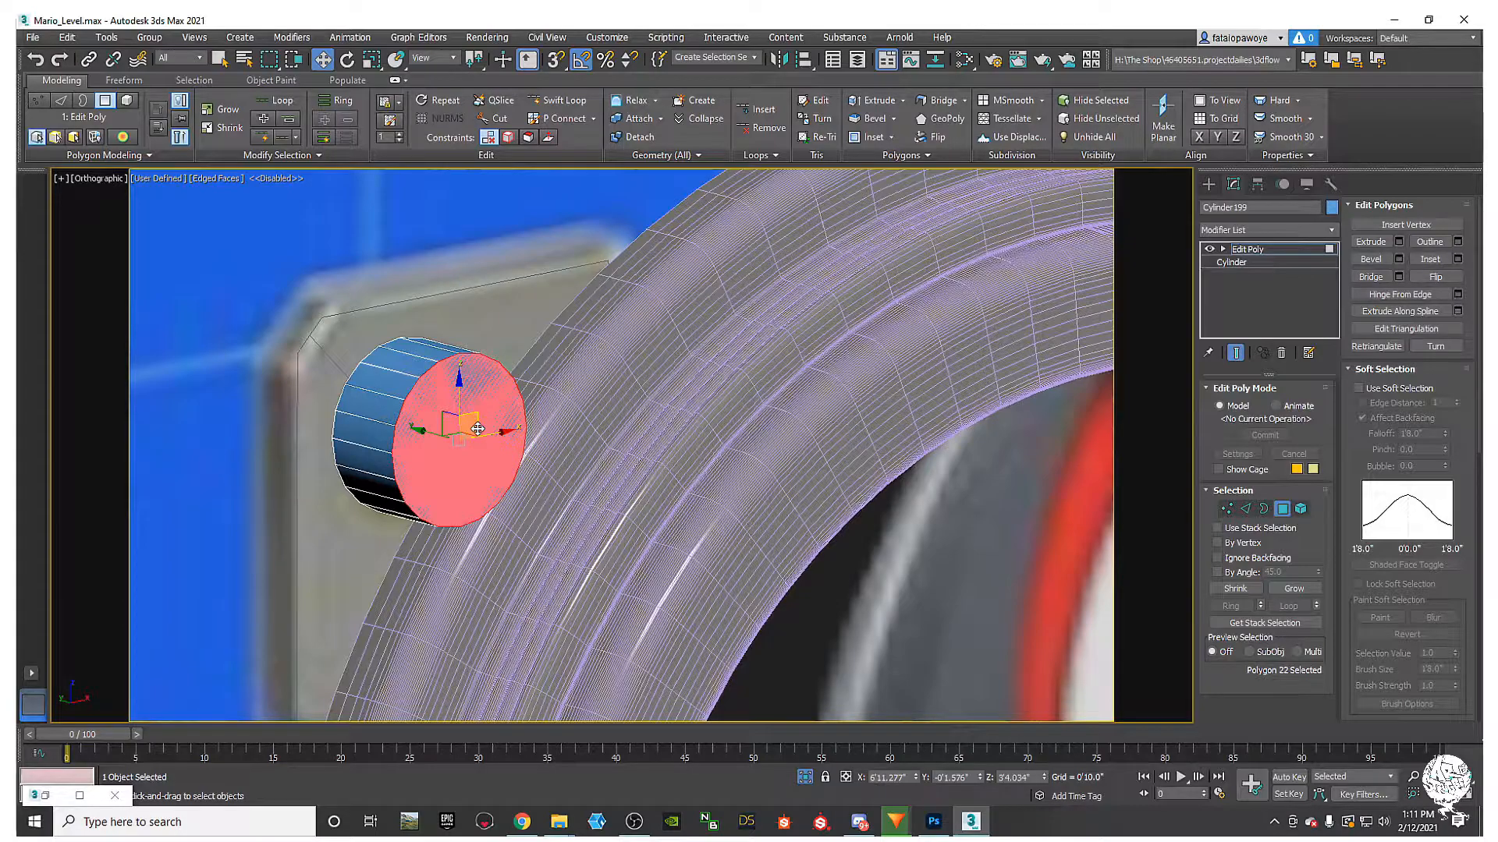
key(ctrl+i)
key(Delete)
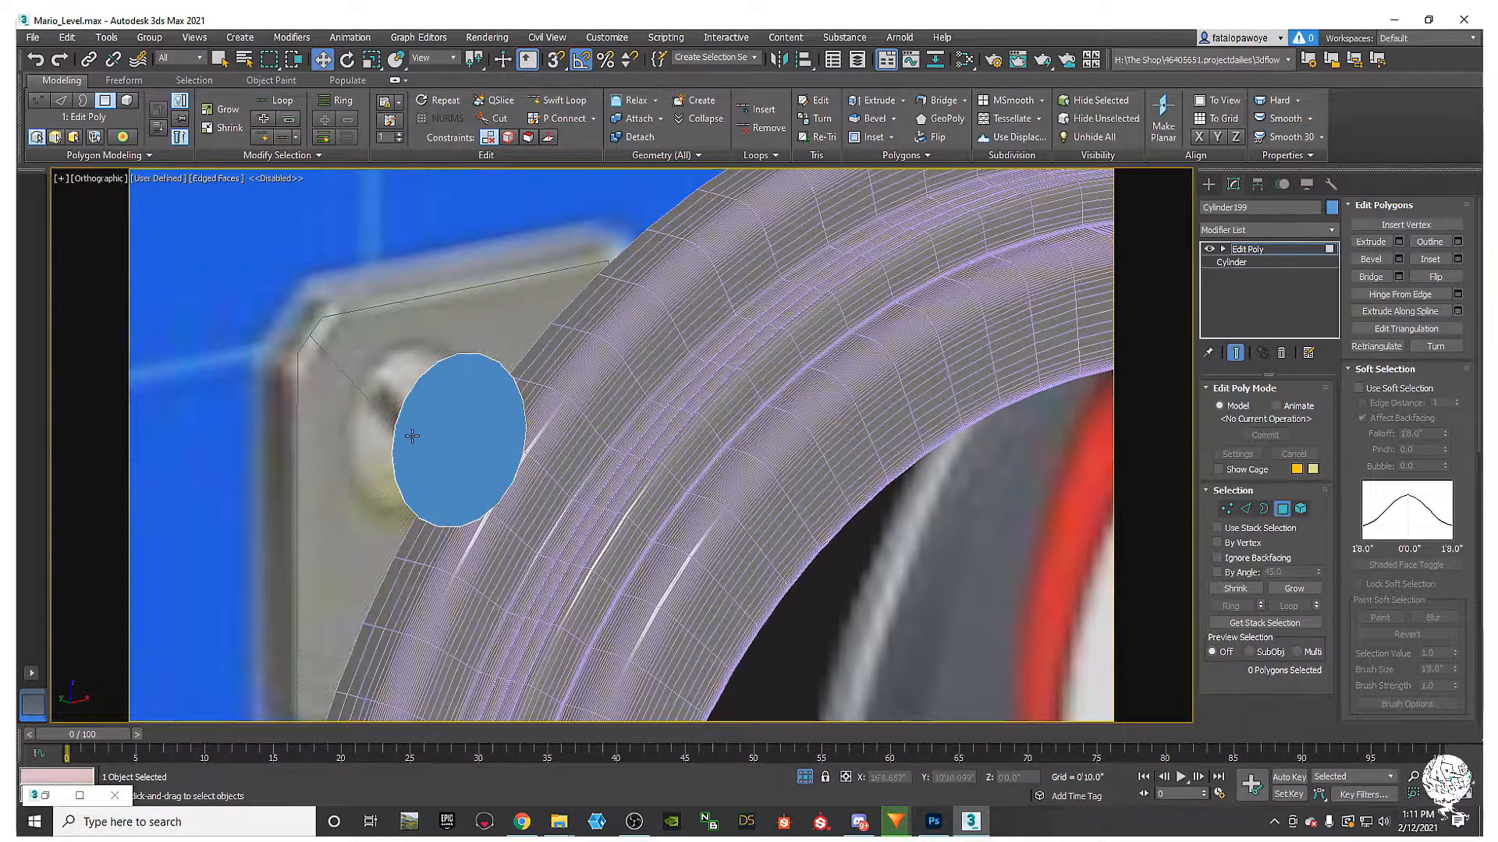
Step: Make the remaining screw disc see-through in the front view so the reference slot can be traced
middle_drag(544, 465, 417, 430)
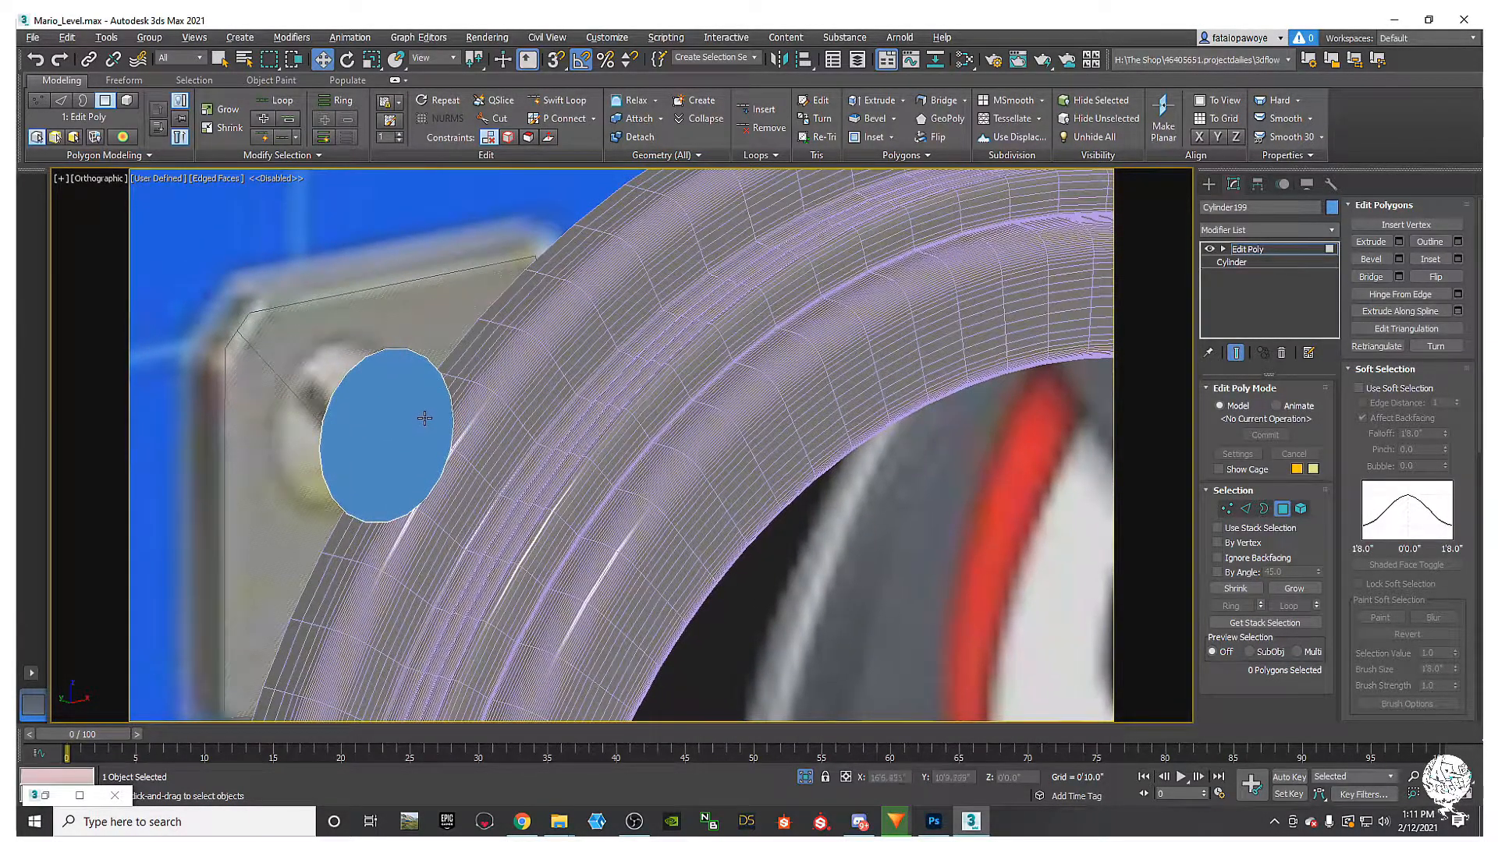
key(f)
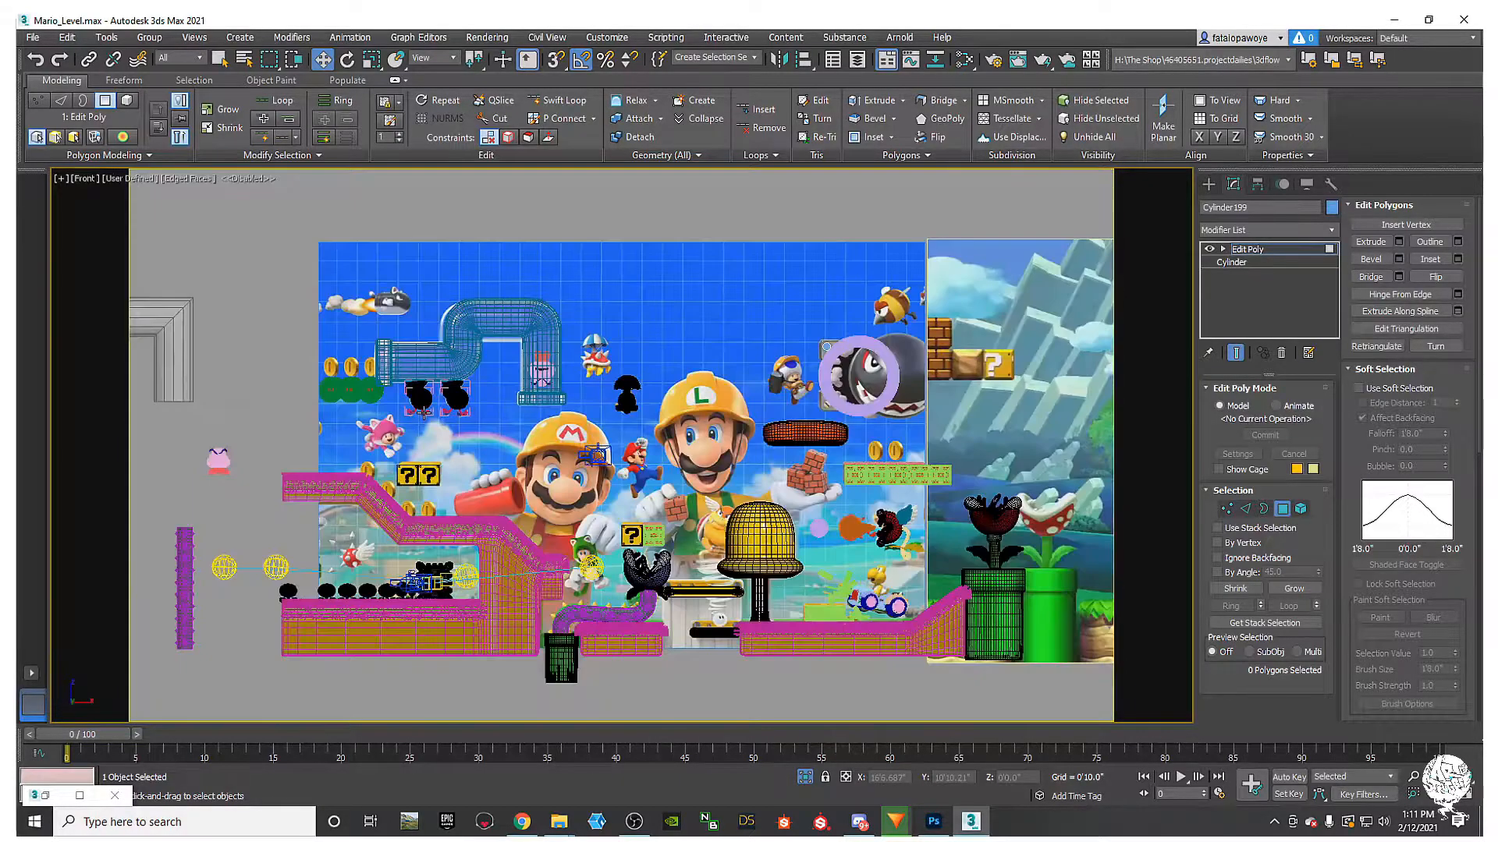
key(z)
scroll(428, 412, down, 5)
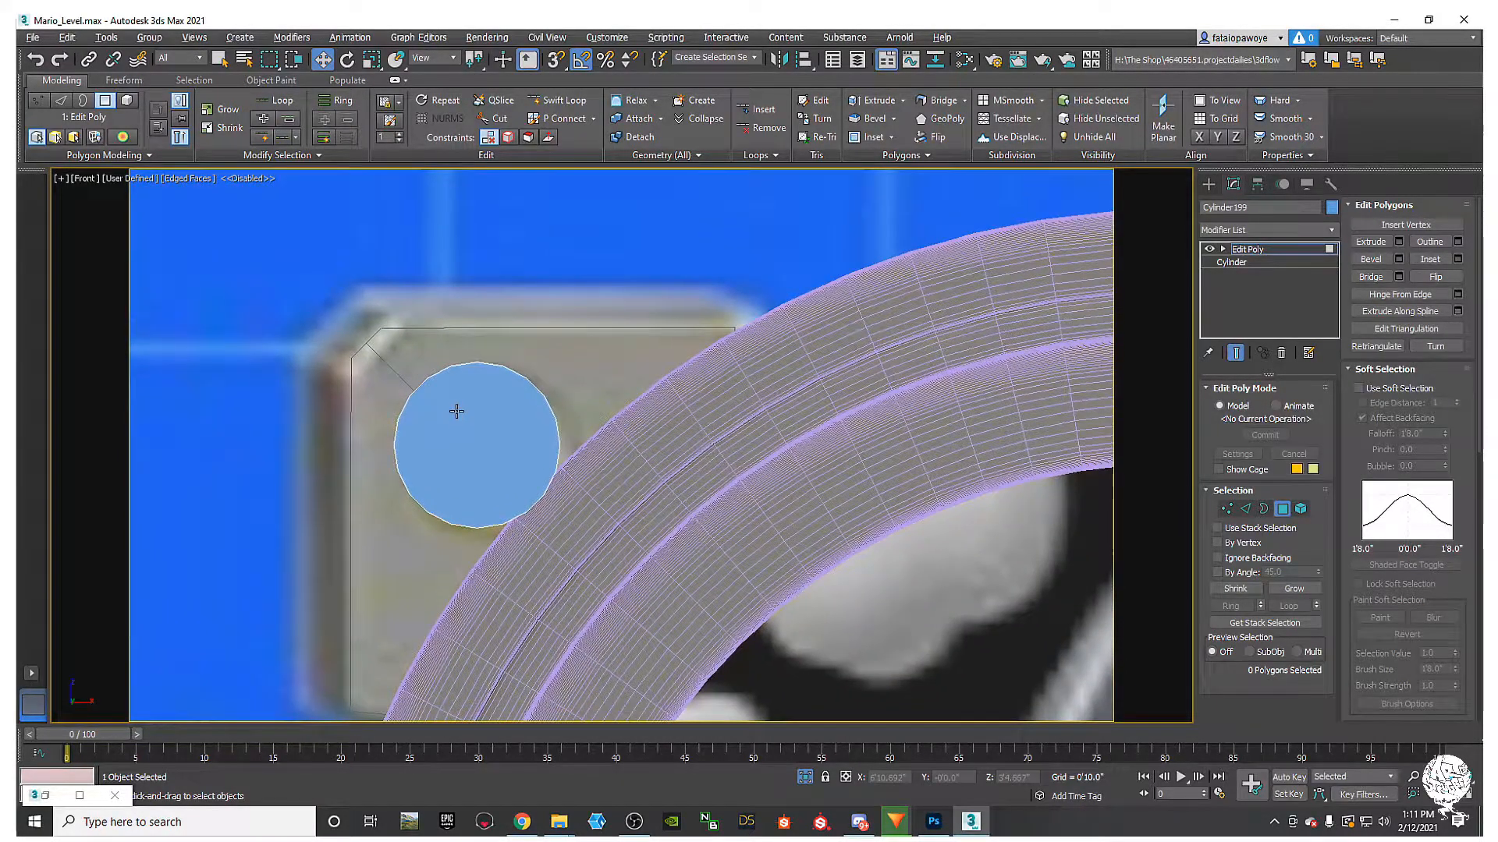
key(alt+x)
scroll(456, 411, up, 4)
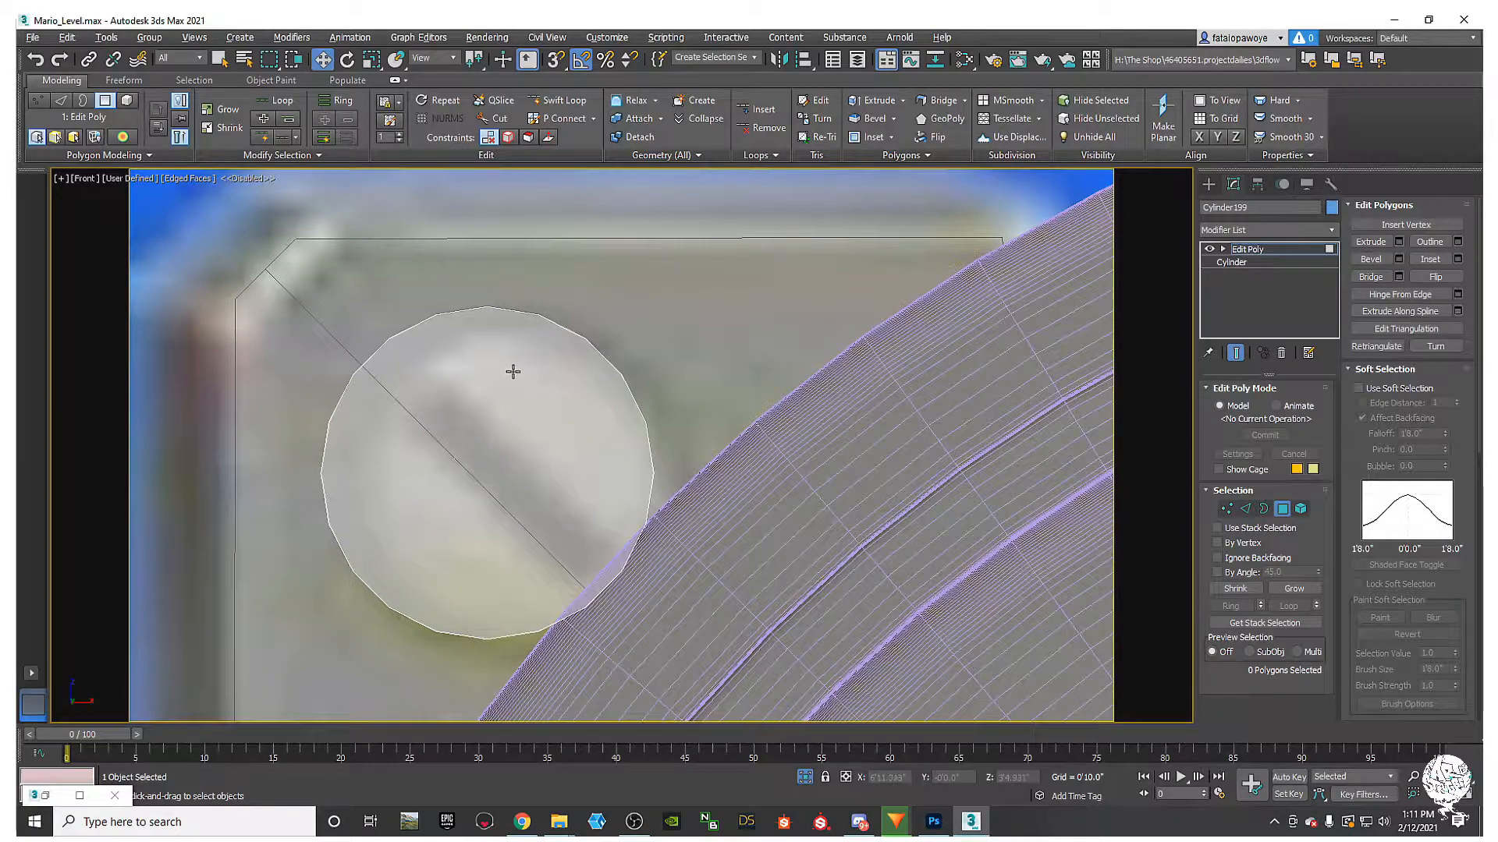
Step: Inset the screw disc's polygon by about 0.256"
key(1)
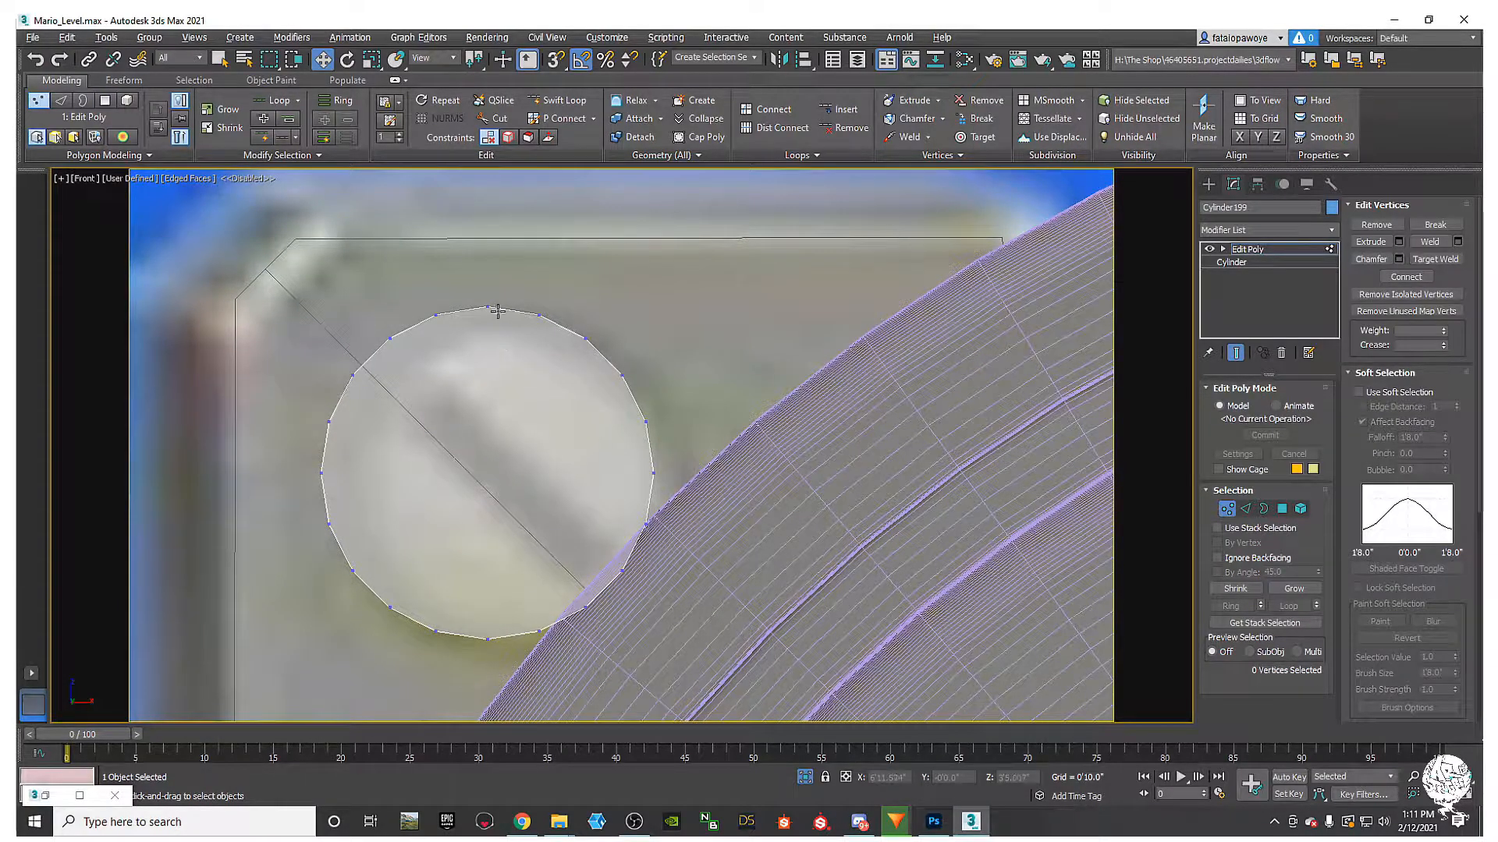
click(1247, 508)
click(1281, 508)
click(506, 407)
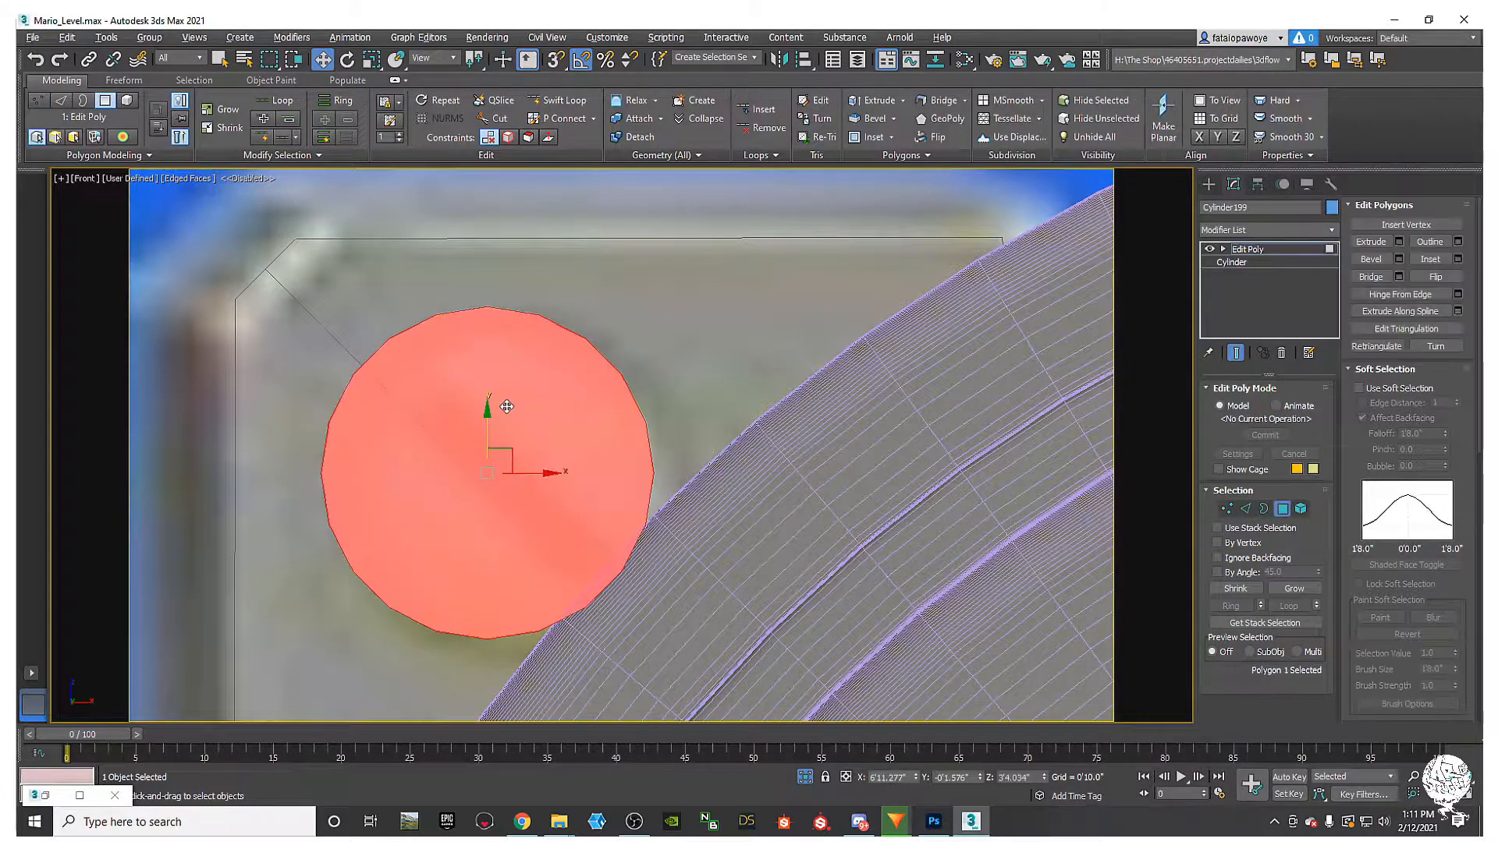
right_click(507, 406)
click(377, 471)
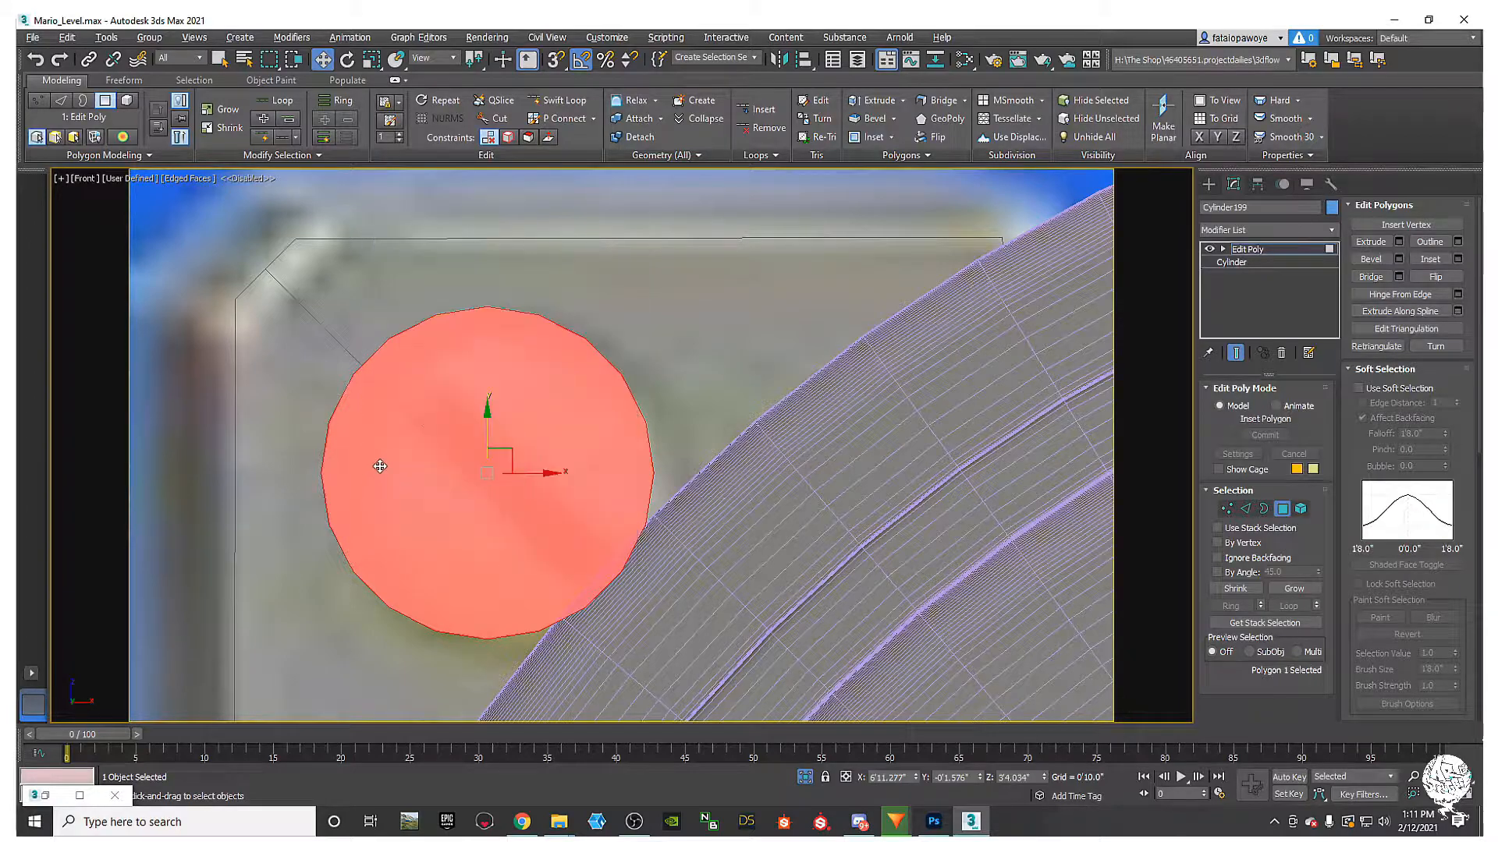
drag(639, 479, 644, 451)
drag(644, 451, 643, 449)
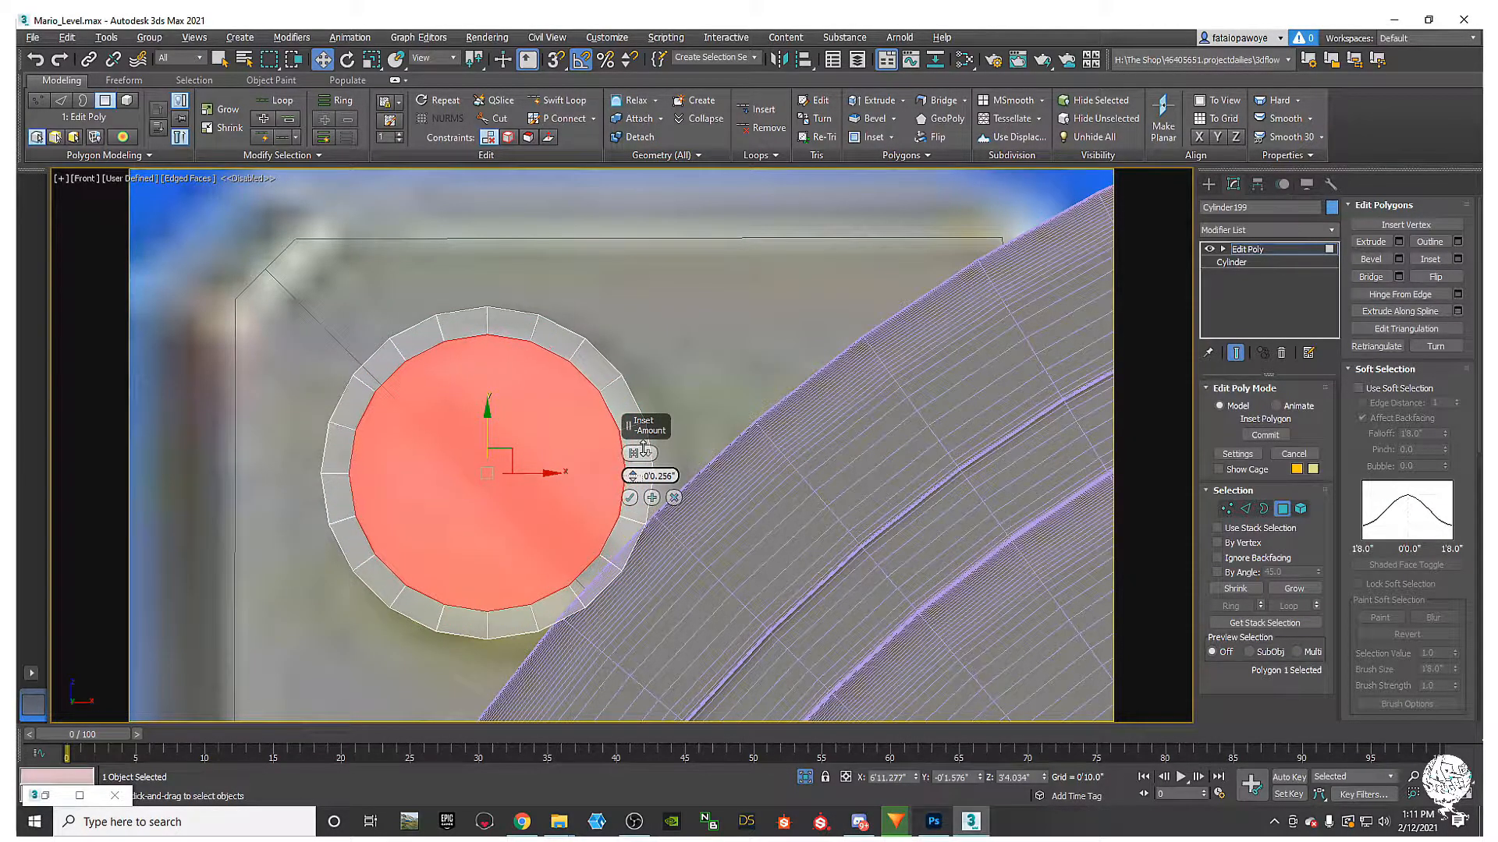
click(629, 498)
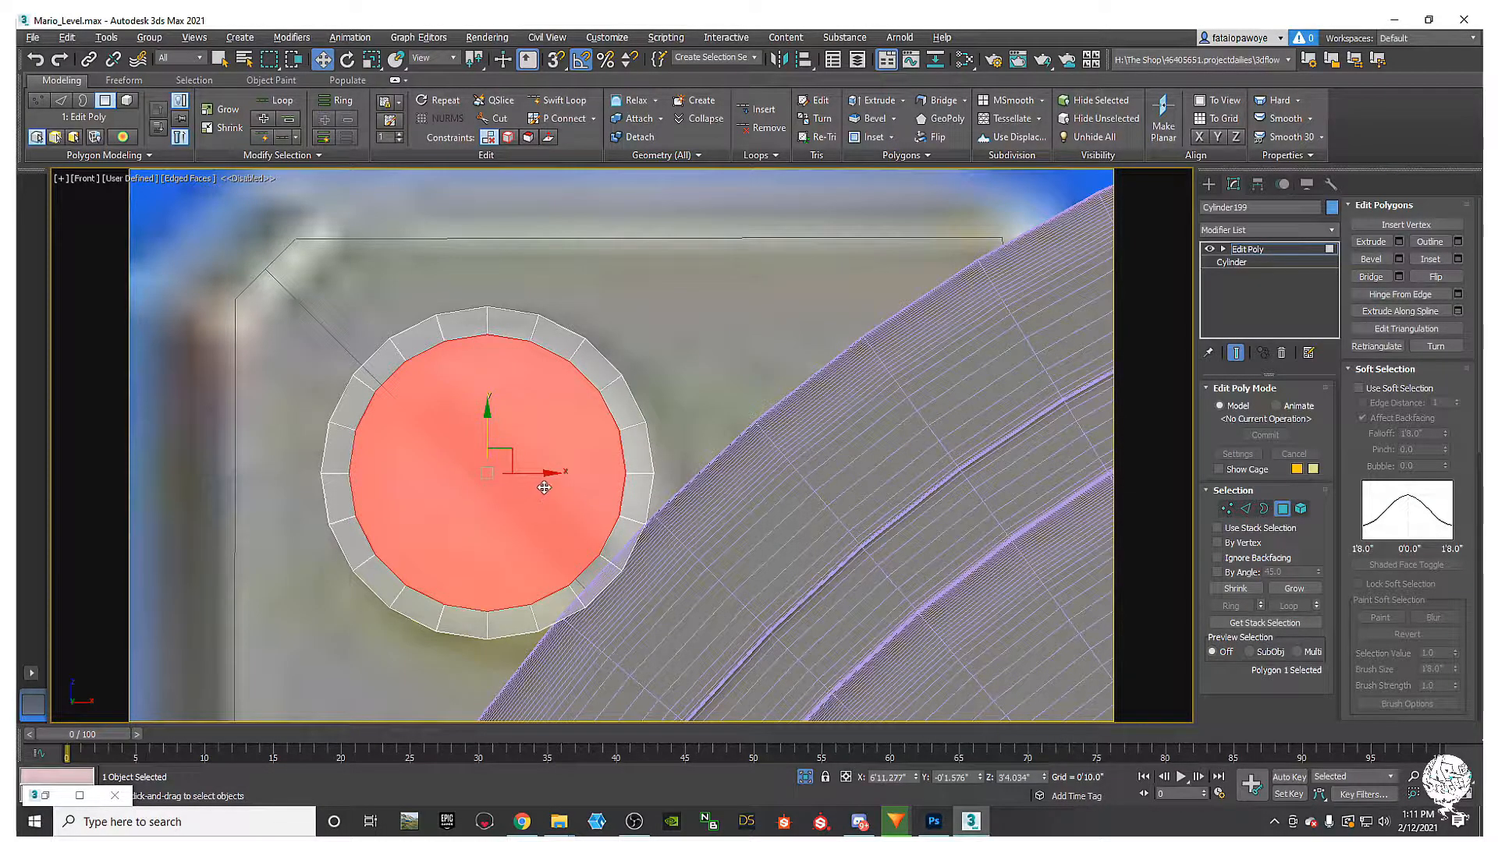
Step: Connect two pairs of opposite inner-ring vertices diagonally to outline both sides of the screw's slot
click(1227, 509)
click(600, 550)
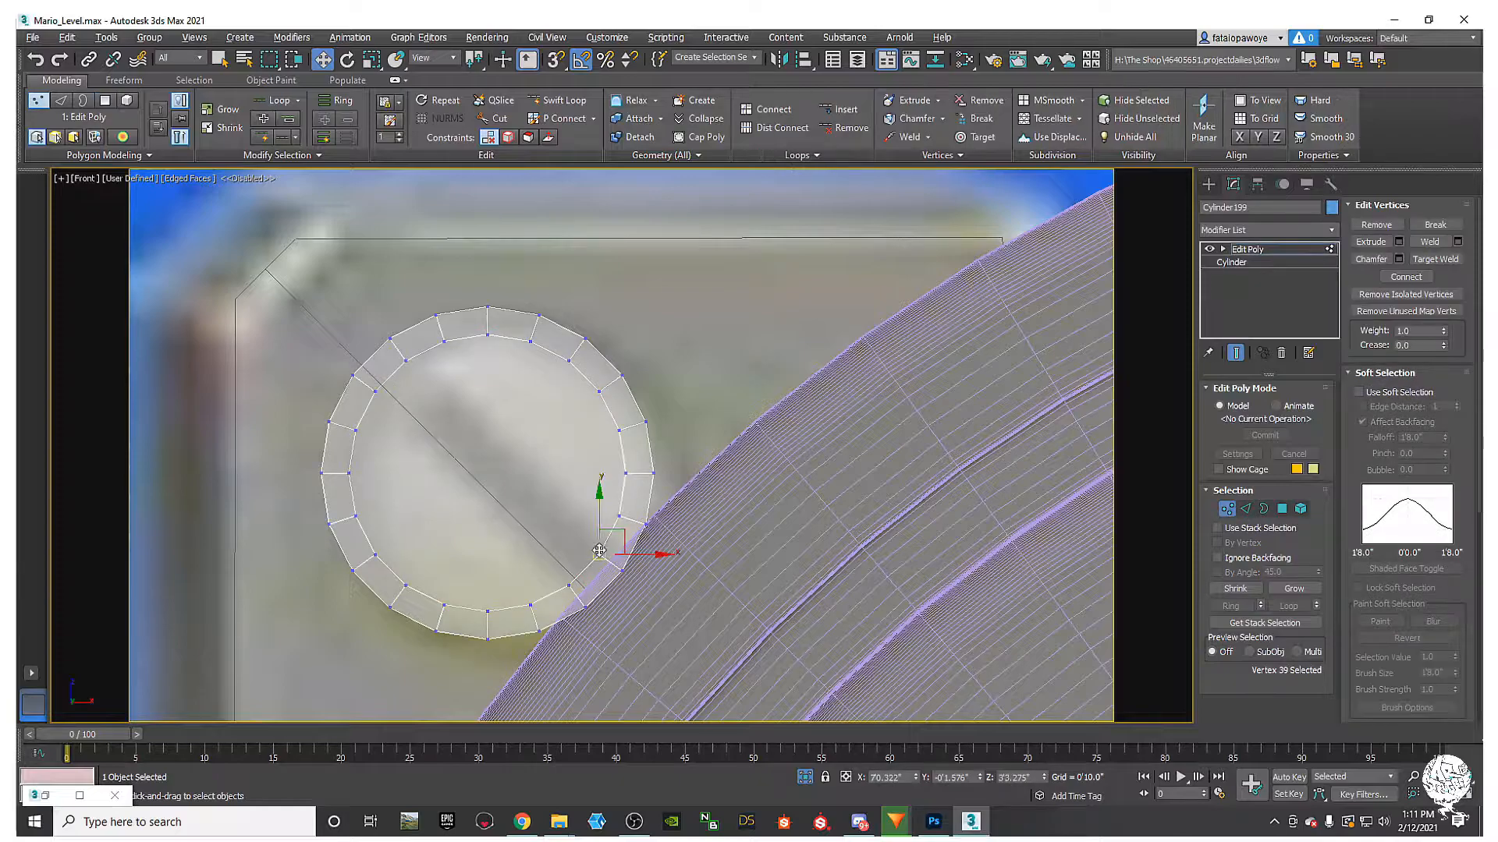
ctrl+click(405, 361)
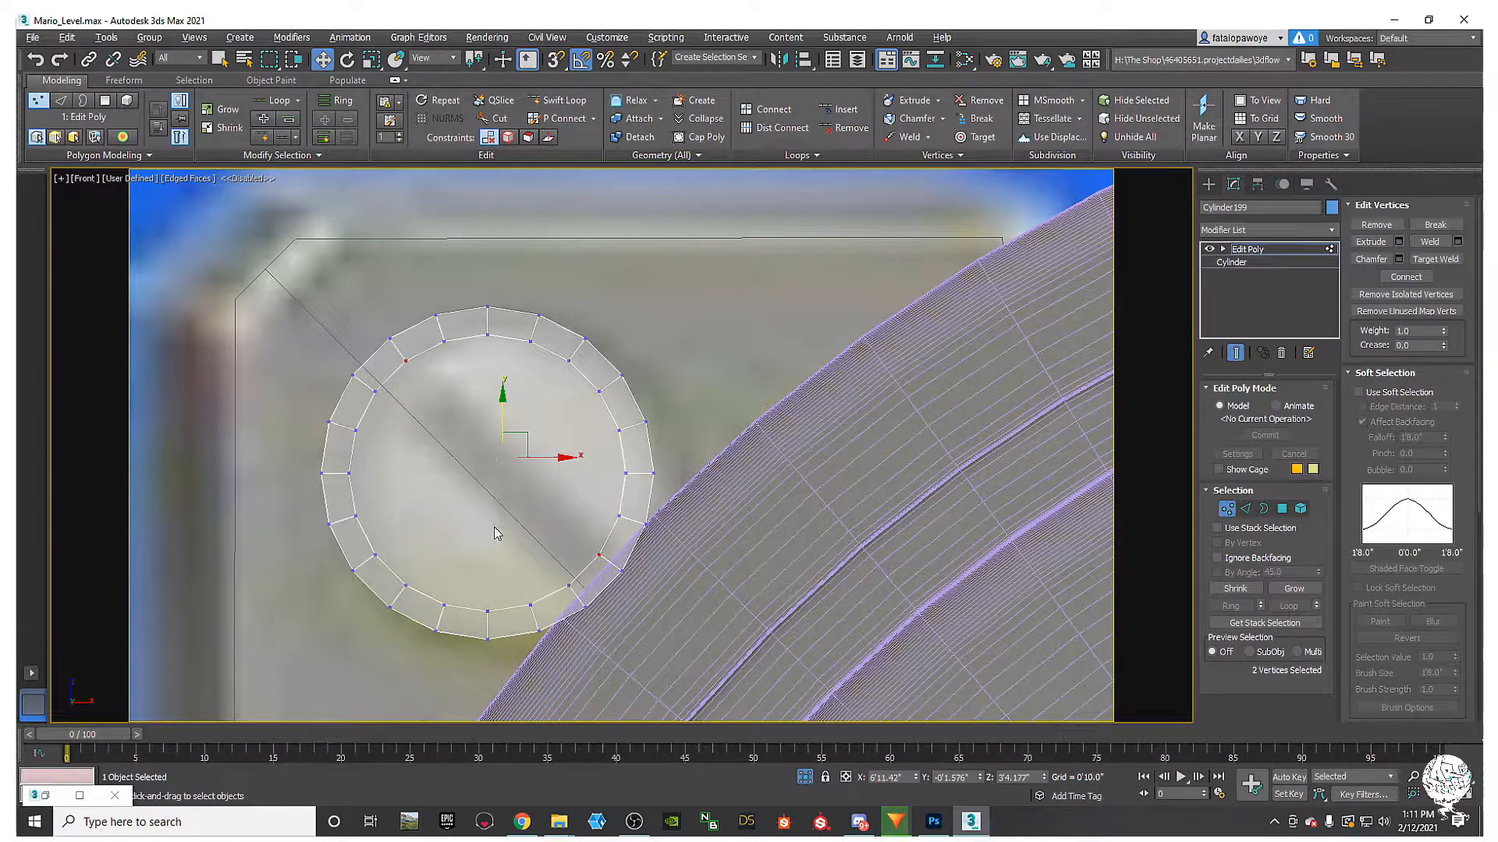
right_click(599, 550)
click(521, 595)
click(569, 585)
ctrl+click(377, 392)
right_click(485, 490)
click(458, 530)
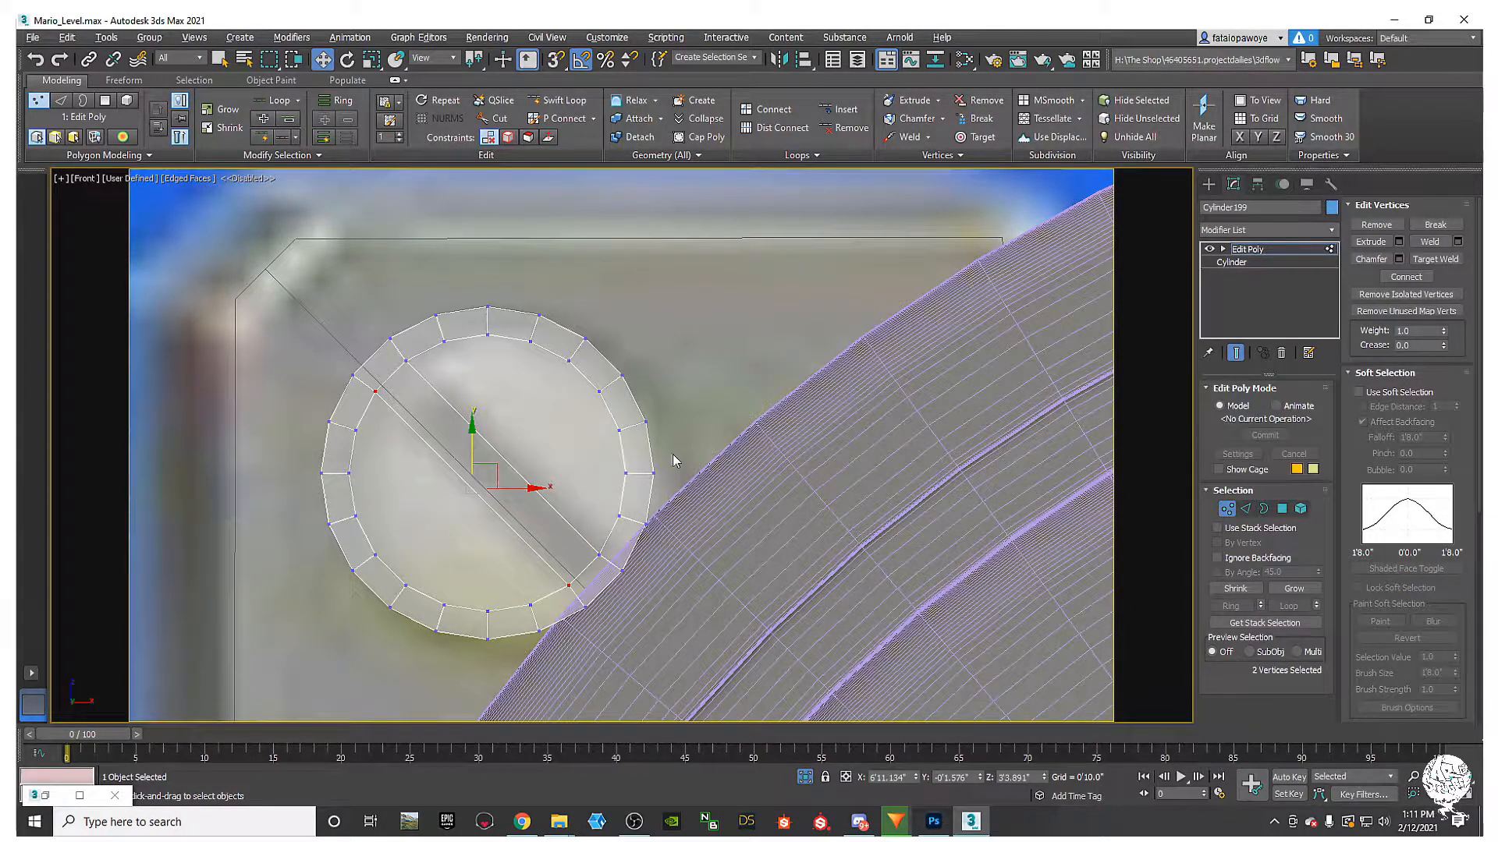
Step: Try to connect the top and left vertices of the inner ring across the slot
click(484, 333)
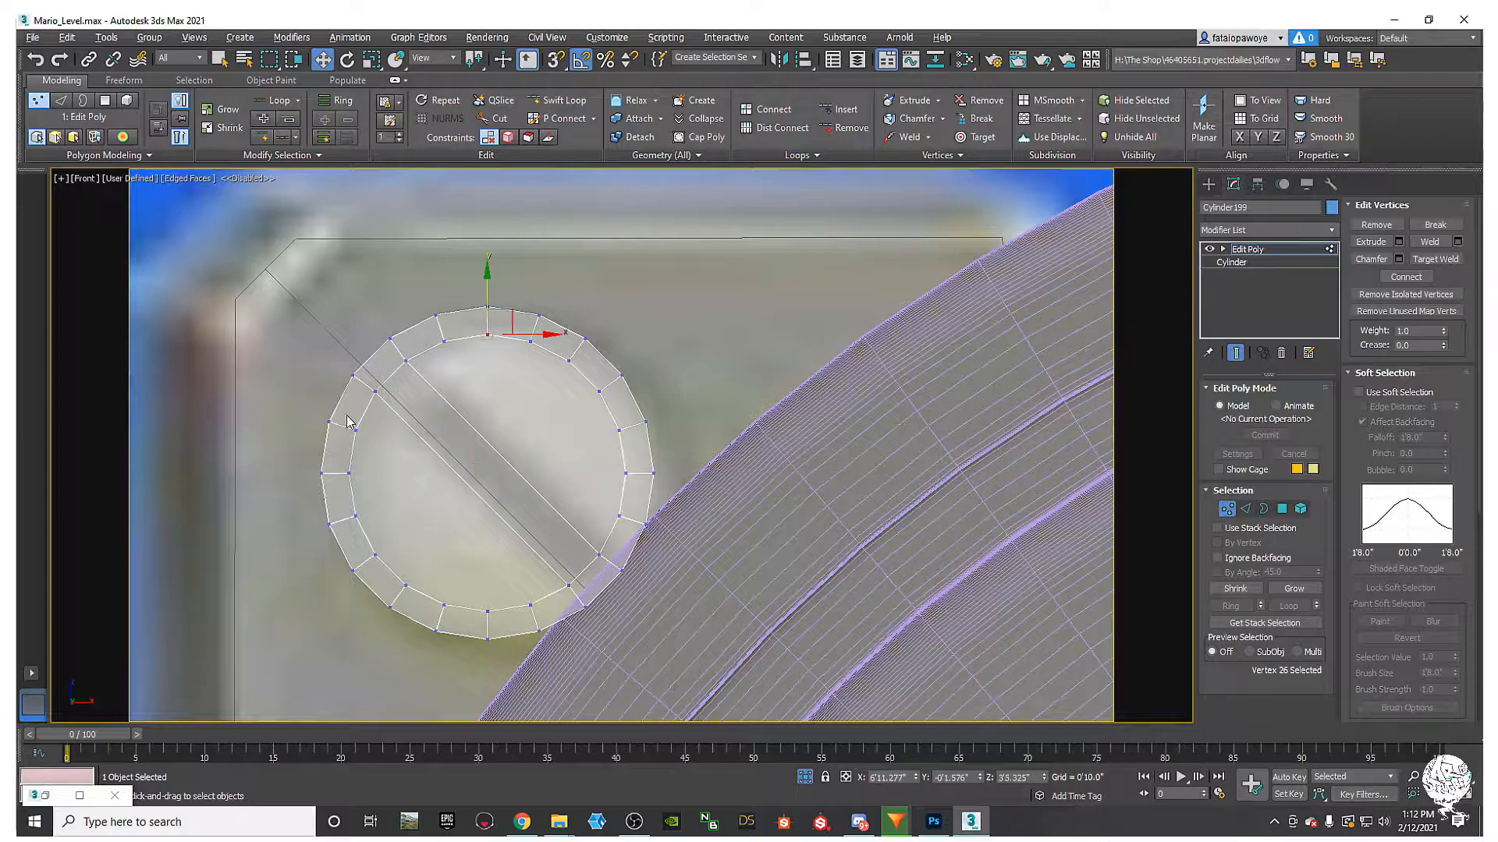
ctrl+click(350, 478)
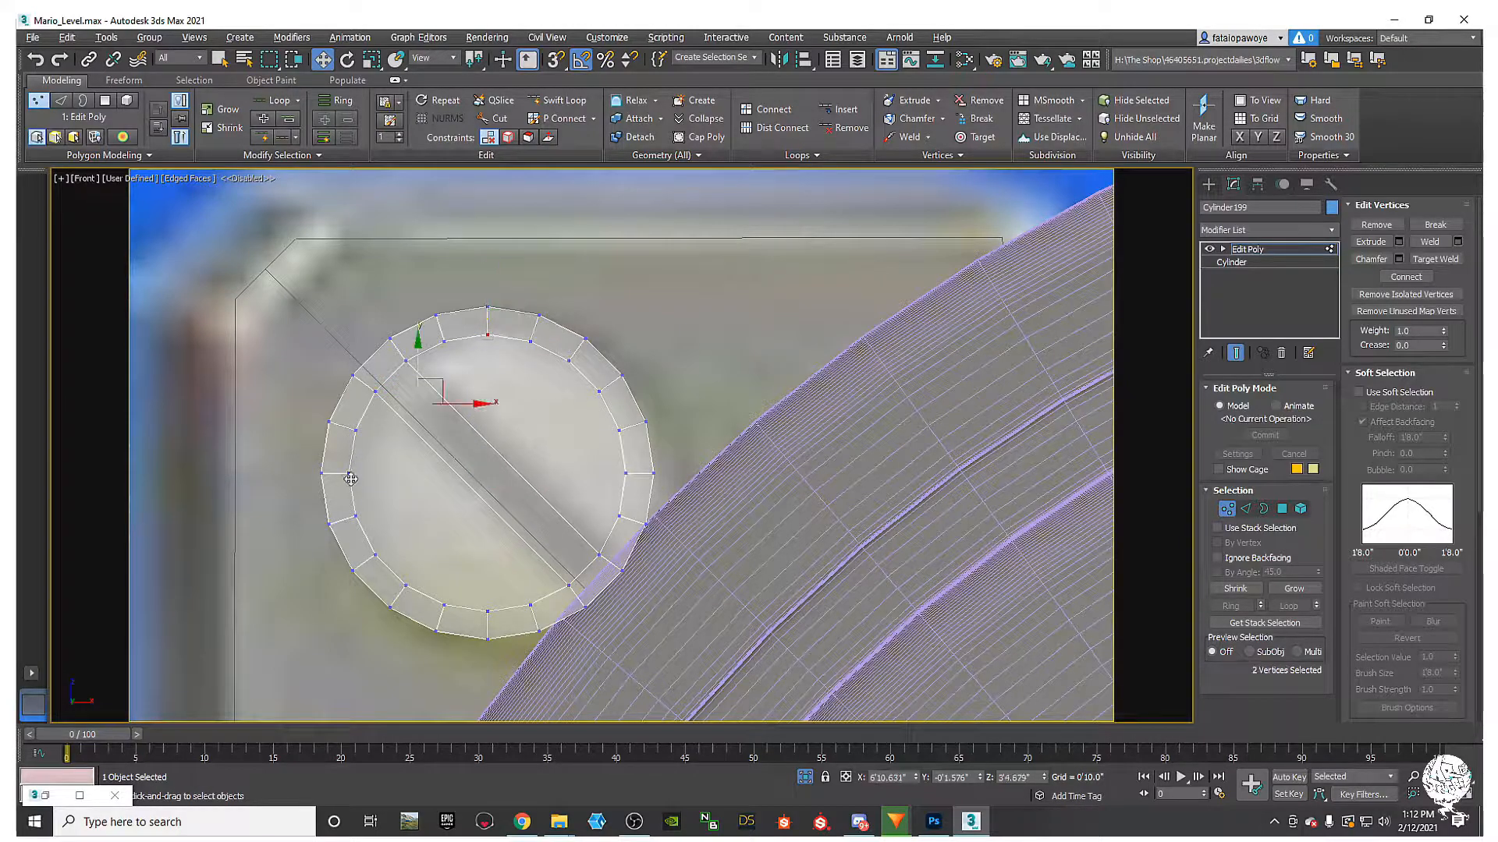
right_click(496, 443)
click(445, 515)
Step: Cut edges across the slot near both of its ends, running between vertices of the inner ring
key(alt+c)
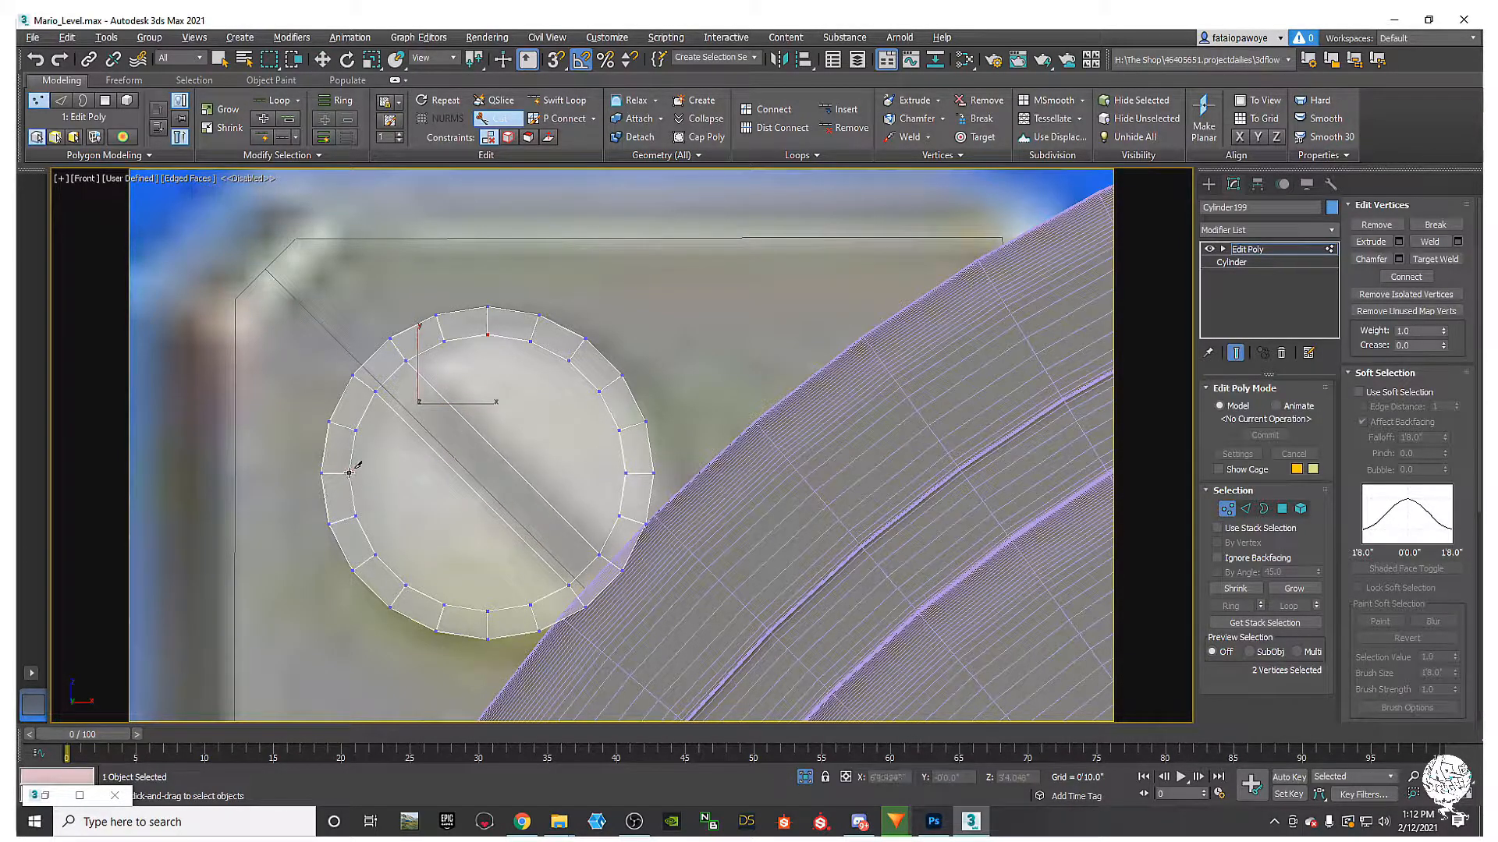
click(488, 335)
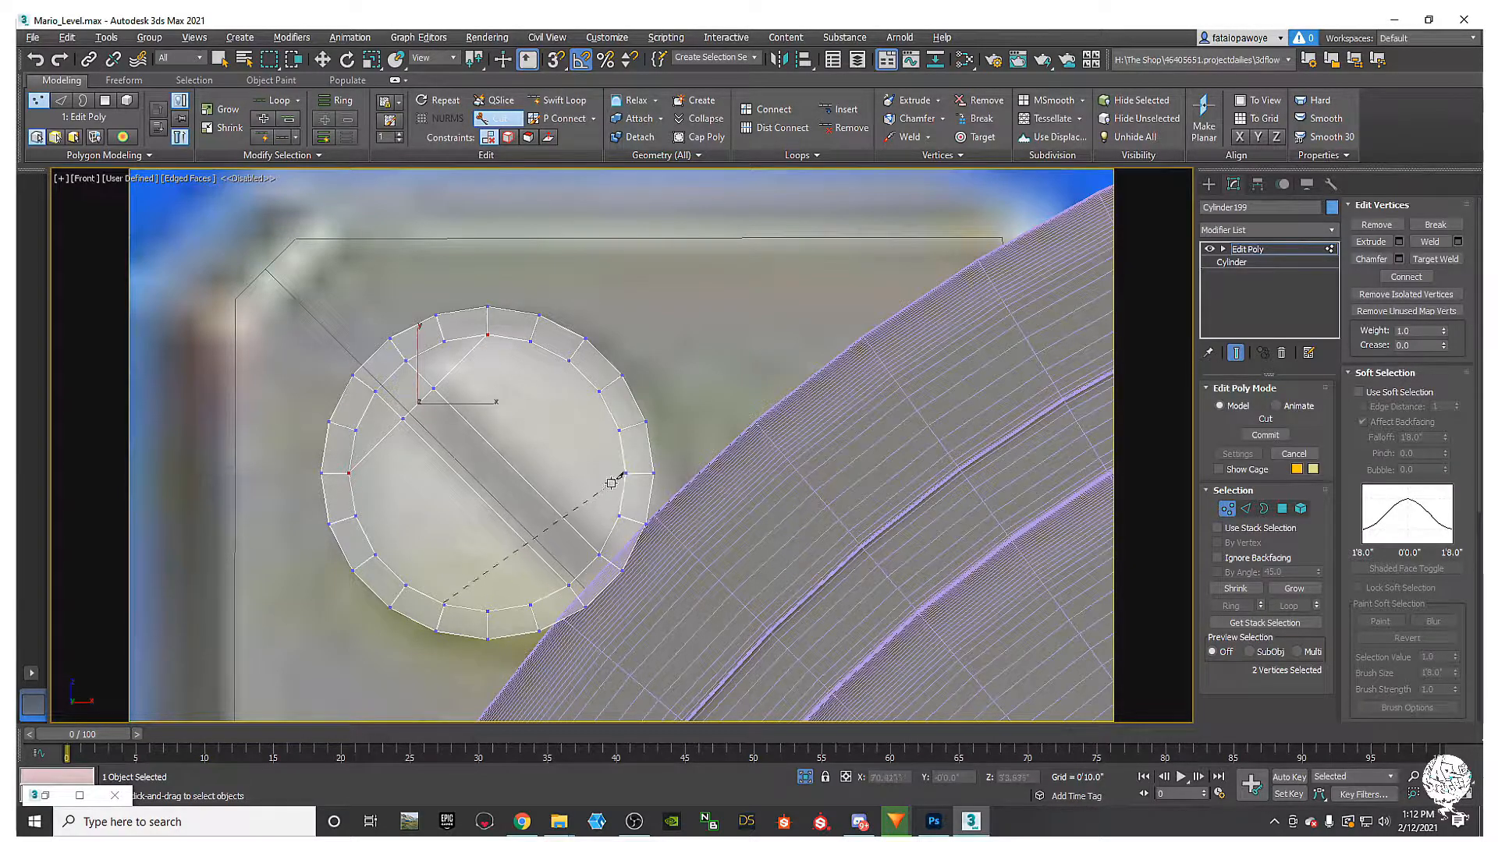
click(620, 514)
click(487, 614)
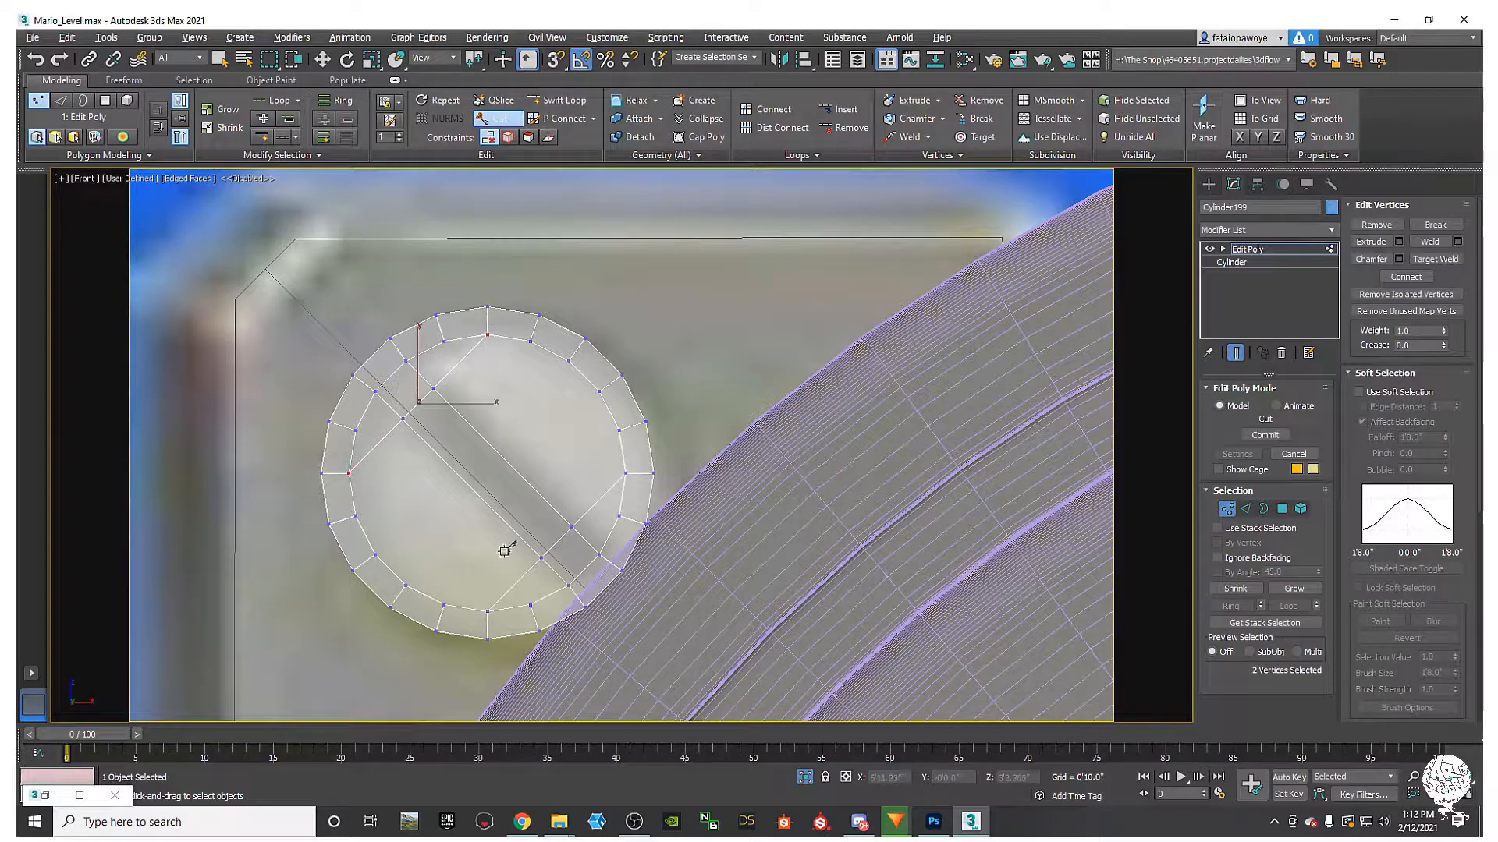
Step: Switch to polygon editing and select the slot's polygon on the screw head
click(1281, 509)
key(w)
click(483, 476)
Step: Try to offset the slot polygon from the screw's face by moving it along the disc's depth
mouse_move(488, 473)
alt+middle_down()
mouse_move(479, 438)
mouse_move(559, 494)
mouse_move(445, 492)
mouse_move(468, 499)
mouse_move(501, 478)
mouse_move(429, 480)
mouse_move(495, 468)
mouse_move(572, 502)
mouse_move(475, 484)
alt+middle_up()
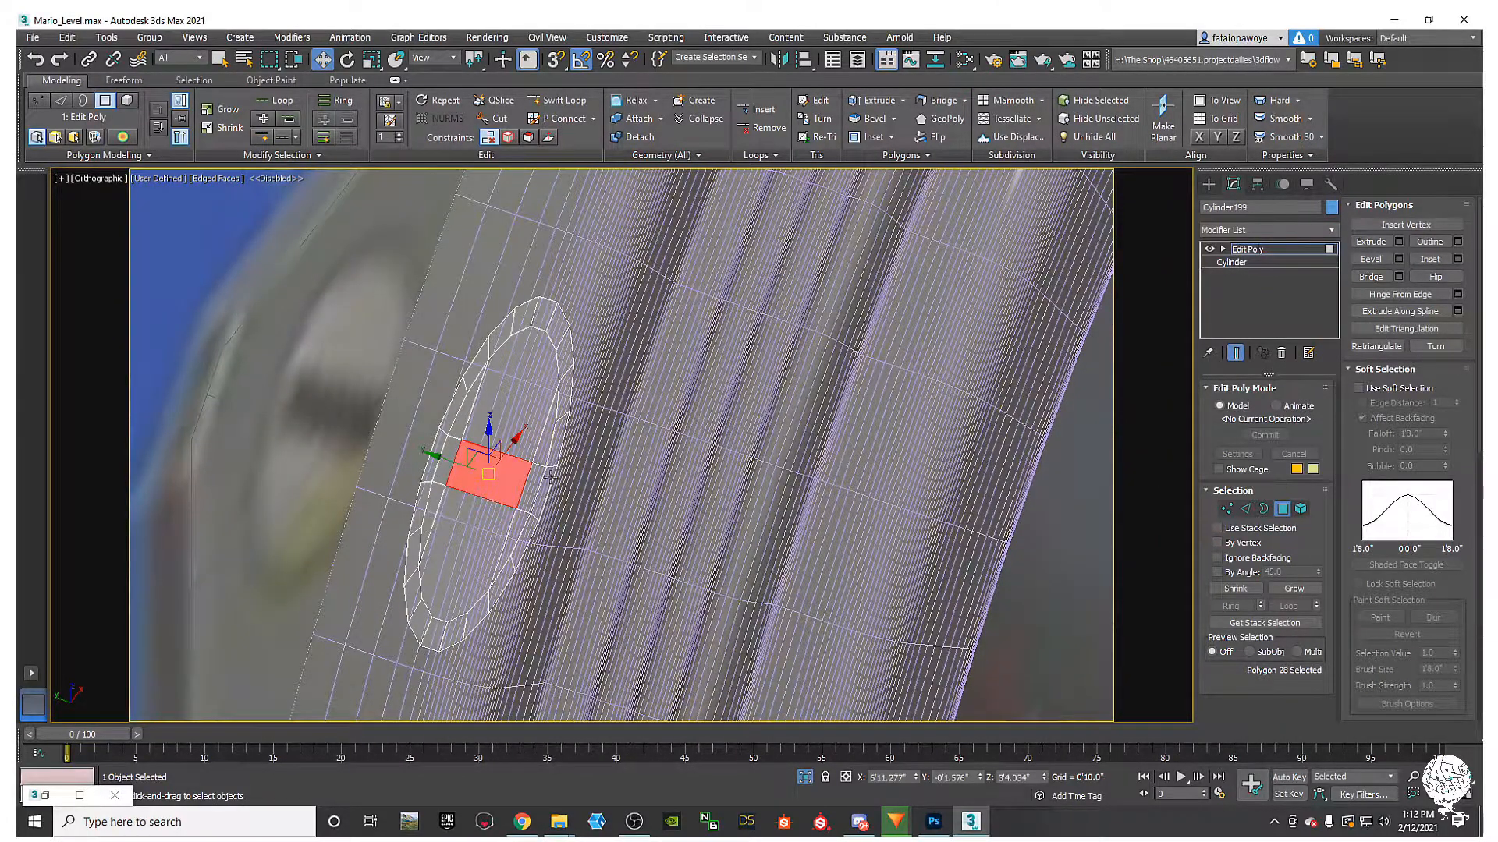
drag(435, 457, 401, 447)
alt+middle_drag(457, 459, 539, 452)
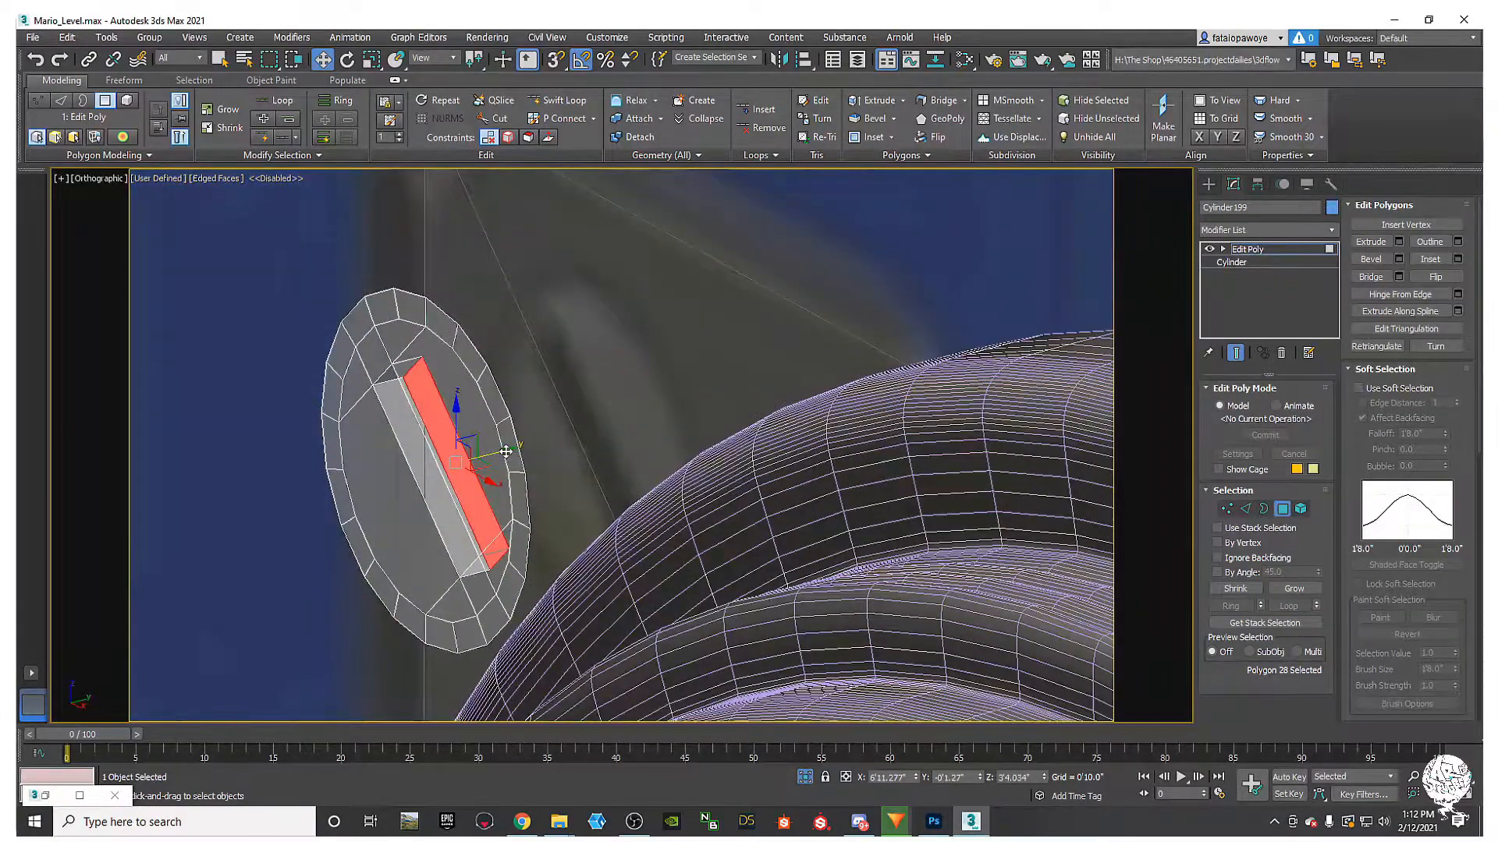
drag(506, 452, 491, 460)
alt+middle_drag(488, 462, 538, 437)
key(ctrl+z)
alt+middle_drag(427, 478, 421, 472)
Step: Try to scale the slot polygon down to about 92 percent in the front view
key(r)
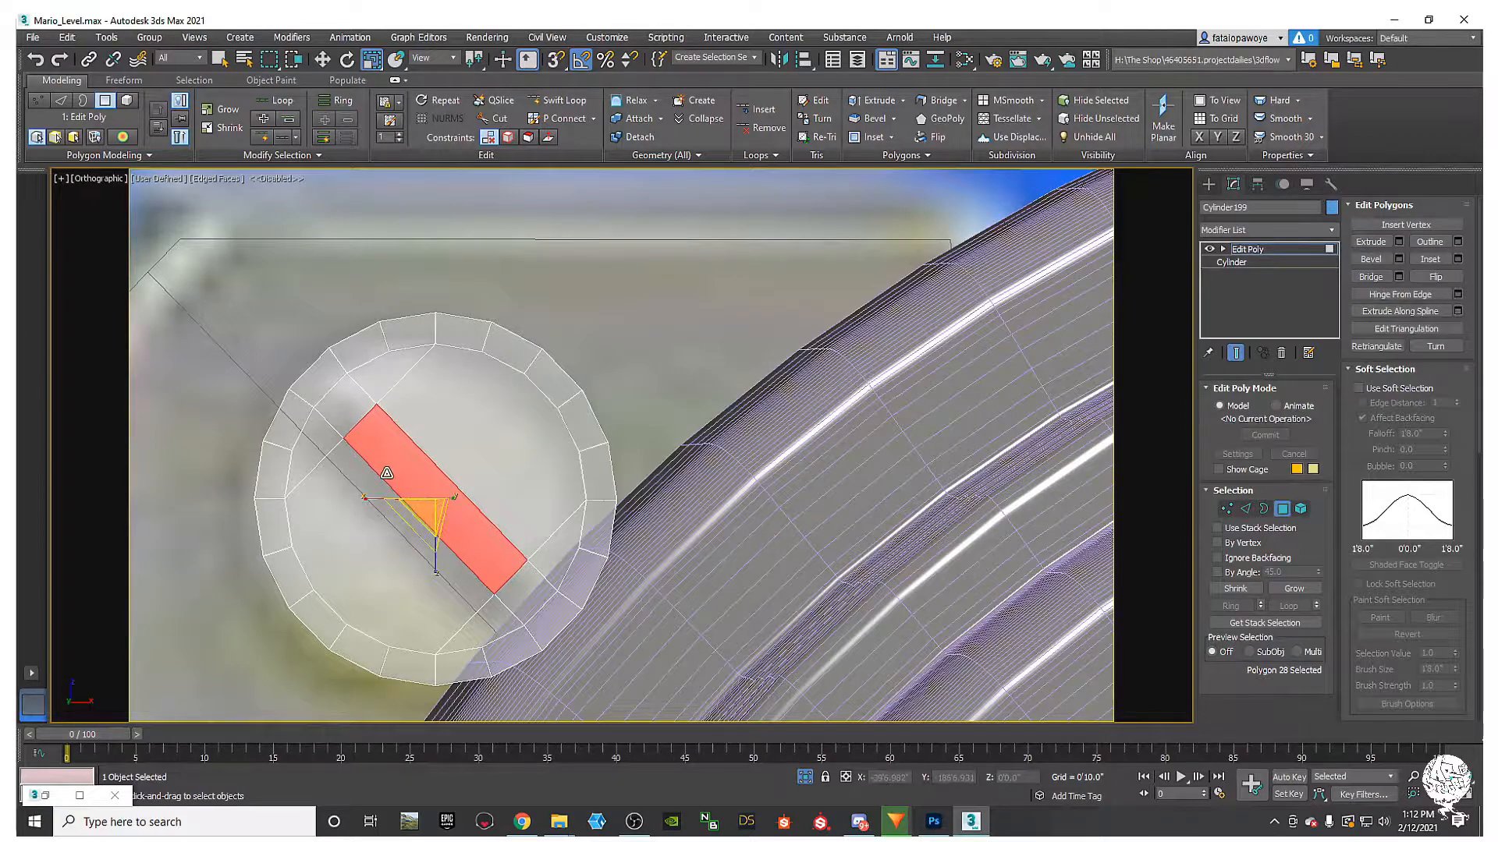
key(f)
key(z)
drag(661, 488, 664, 514)
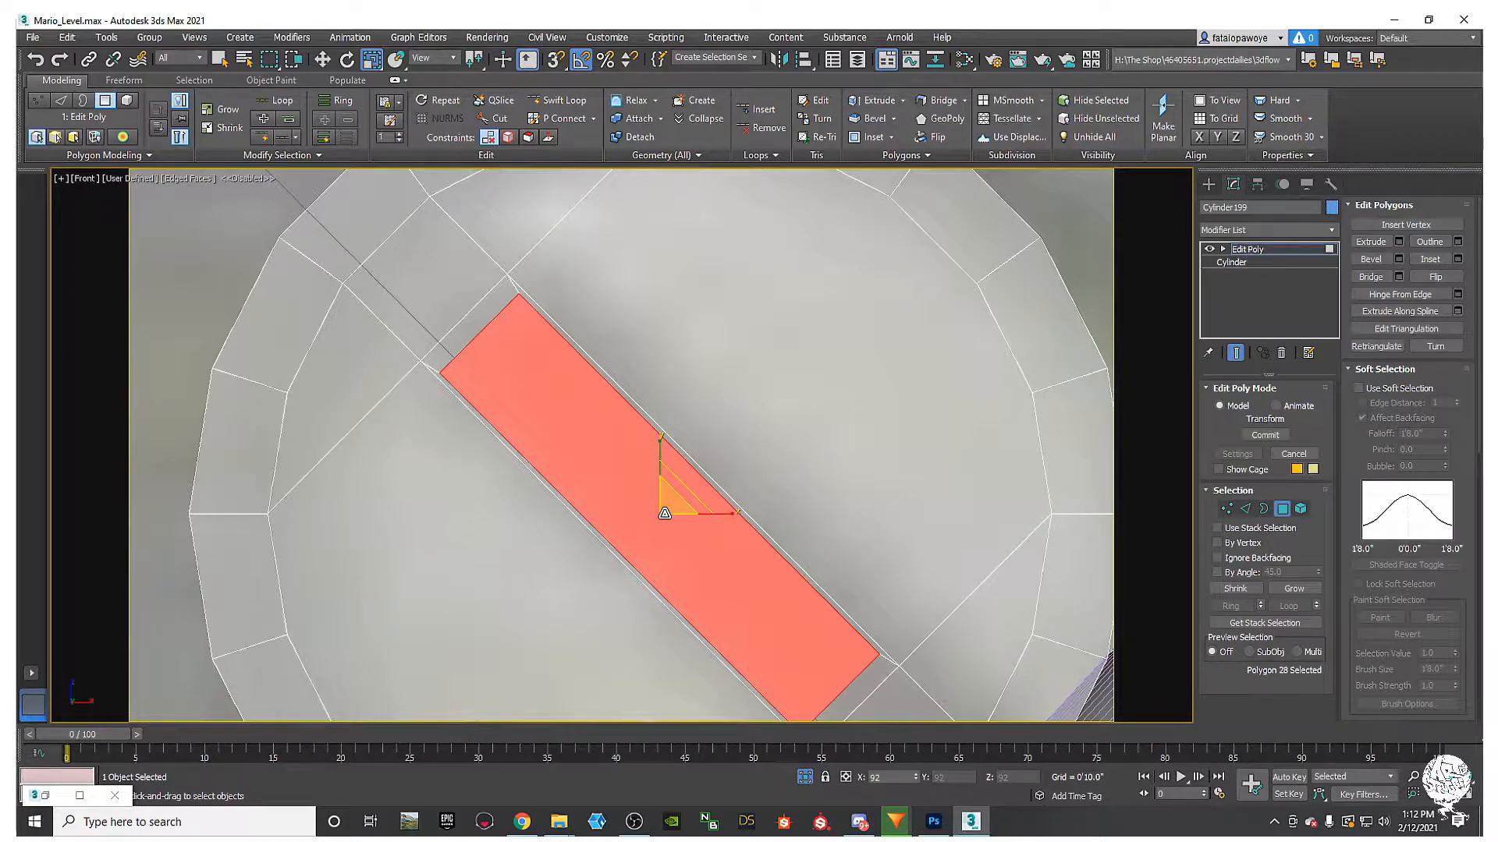
drag(664, 514, 655, 470)
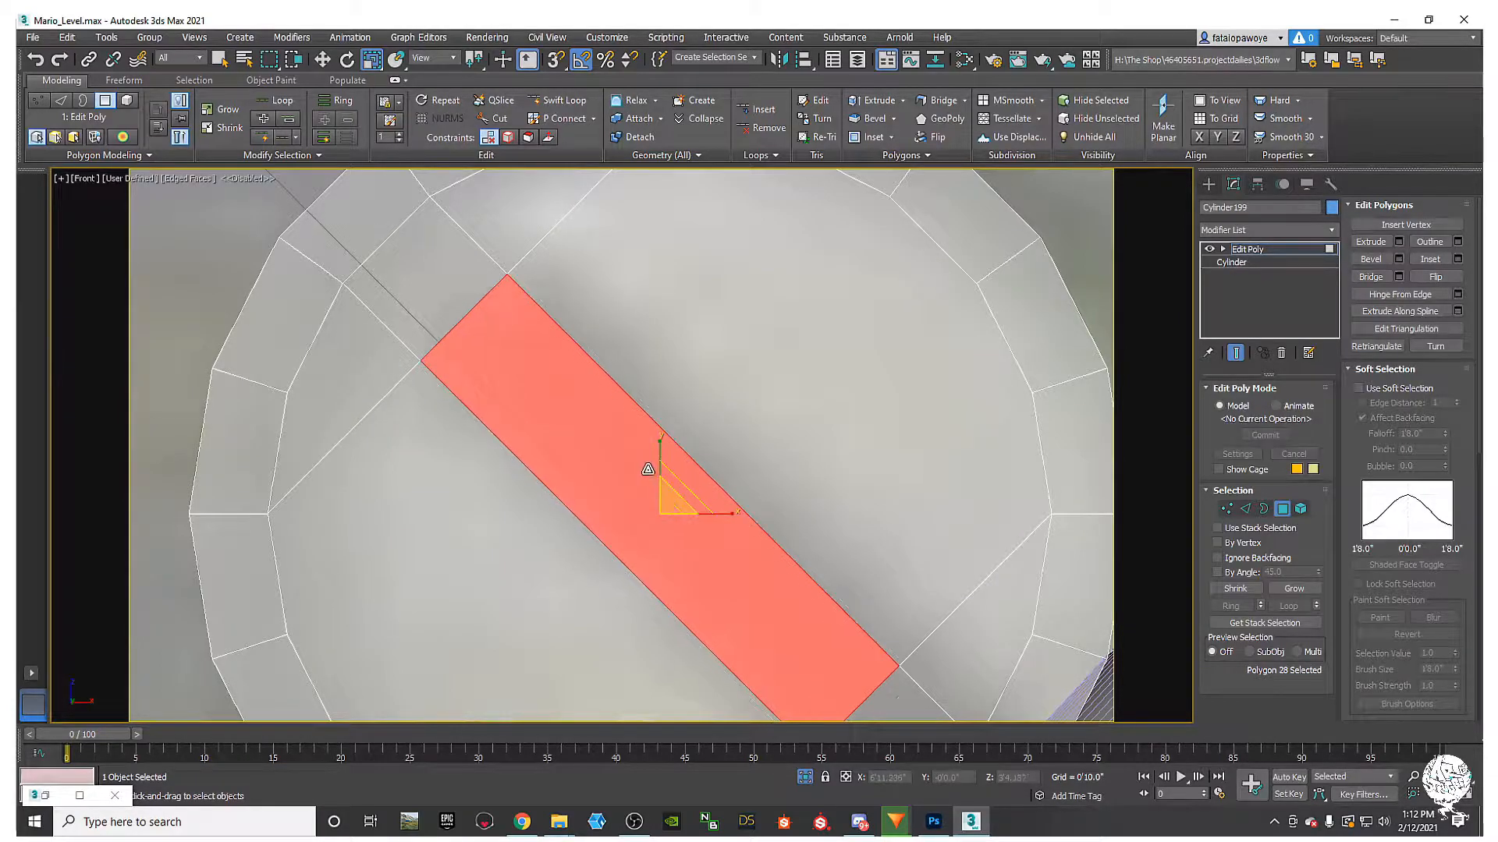
Step: Inset the slot polygon by 0.028"
right_click(645, 467)
click(513, 544)
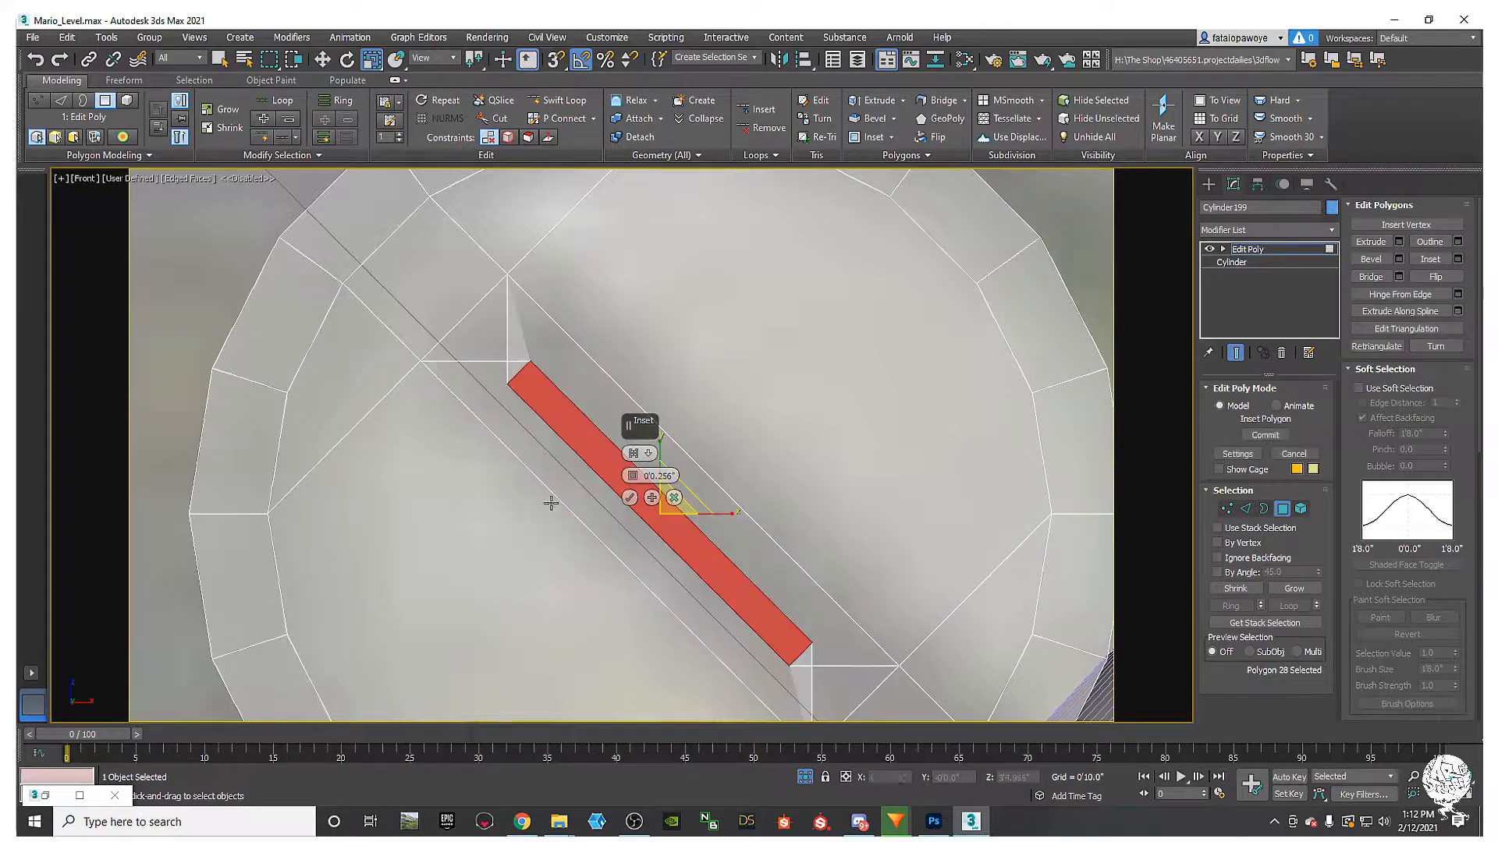
right_click(632, 477)
drag(631, 477, 634, 468)
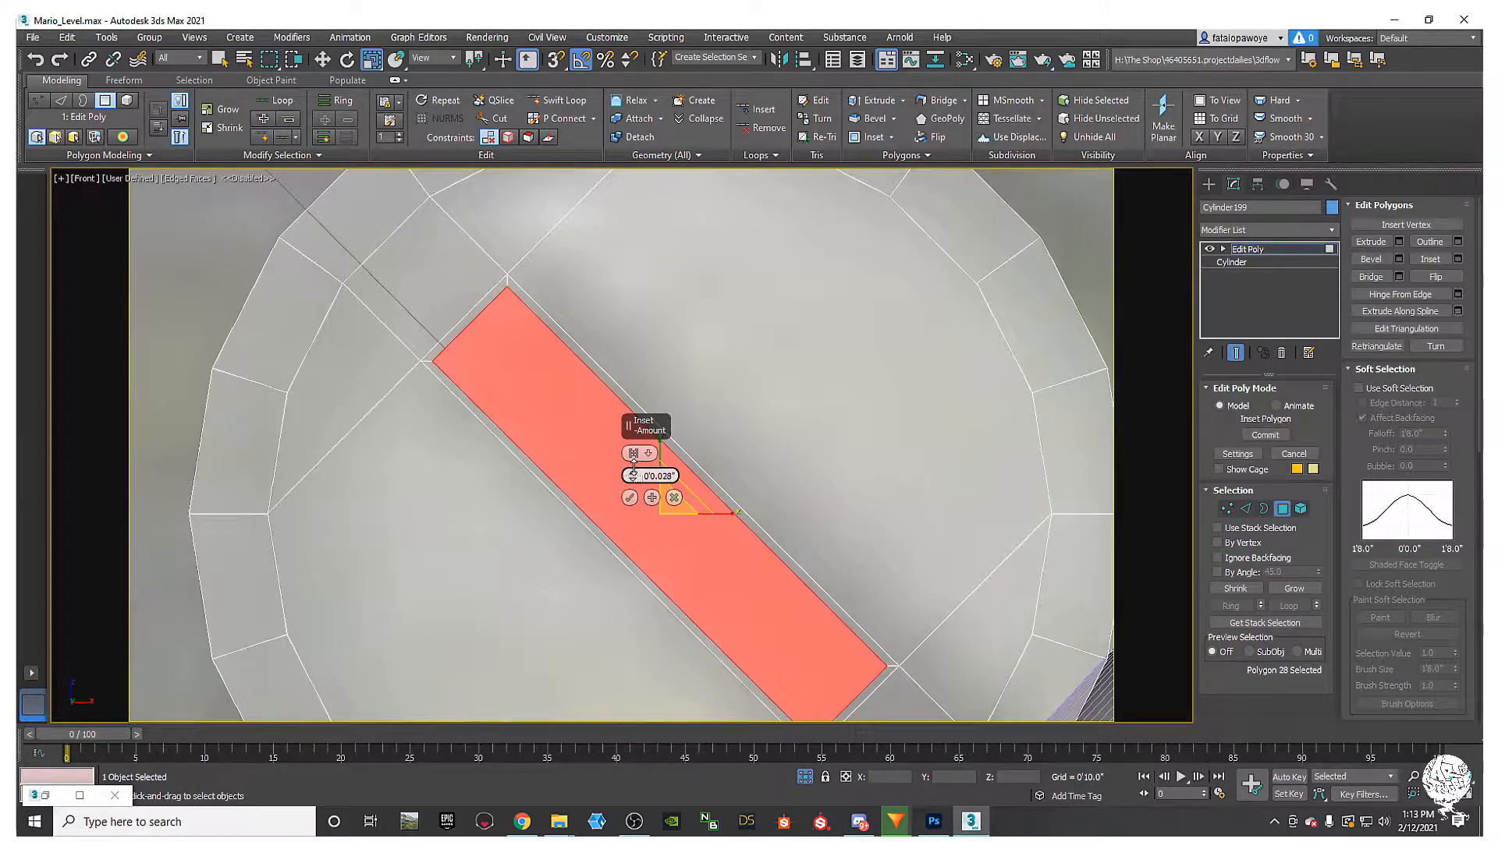
click(629, 497)
Step: Extrude the inset slot polygon by -0.214" to recess it into the screw head
scroll(606, 493, down, 5)
alt+middle_drag(602, 482, 648, 474)
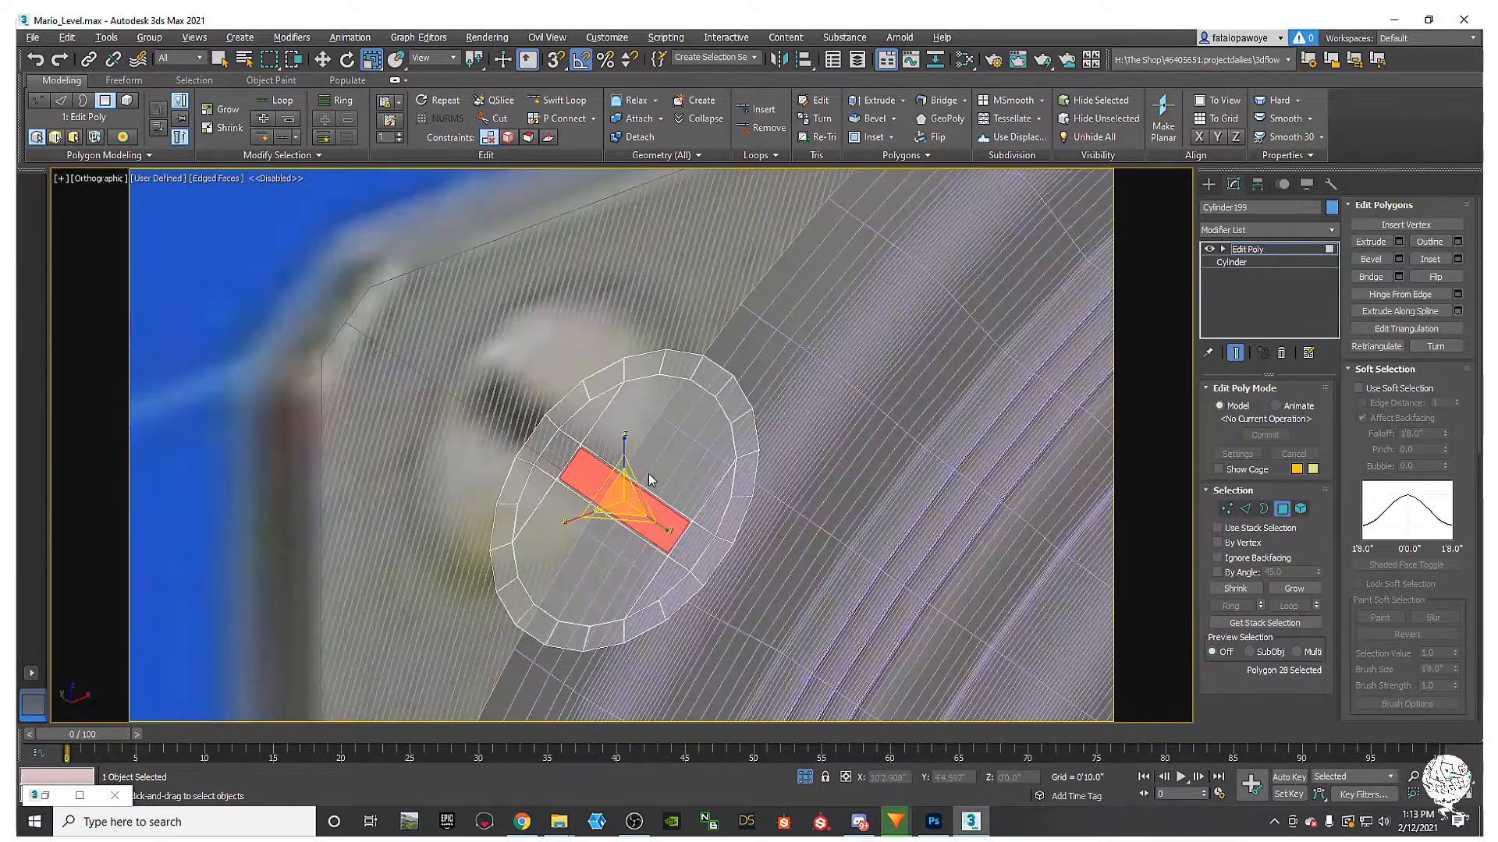
right_click(646, 470)
click(512, 510)
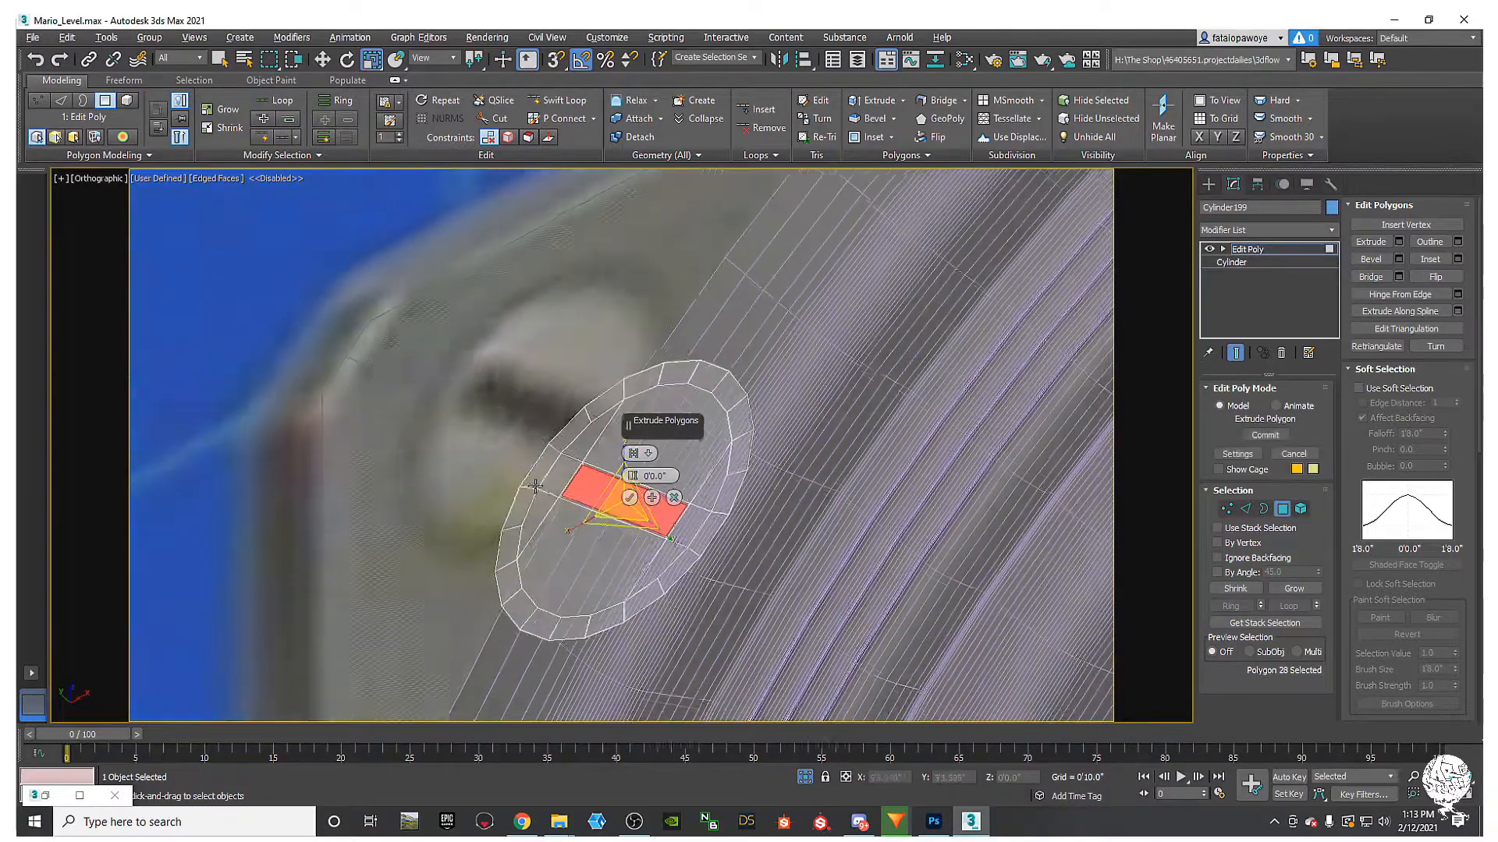
drag(634, 479, 635, 472)
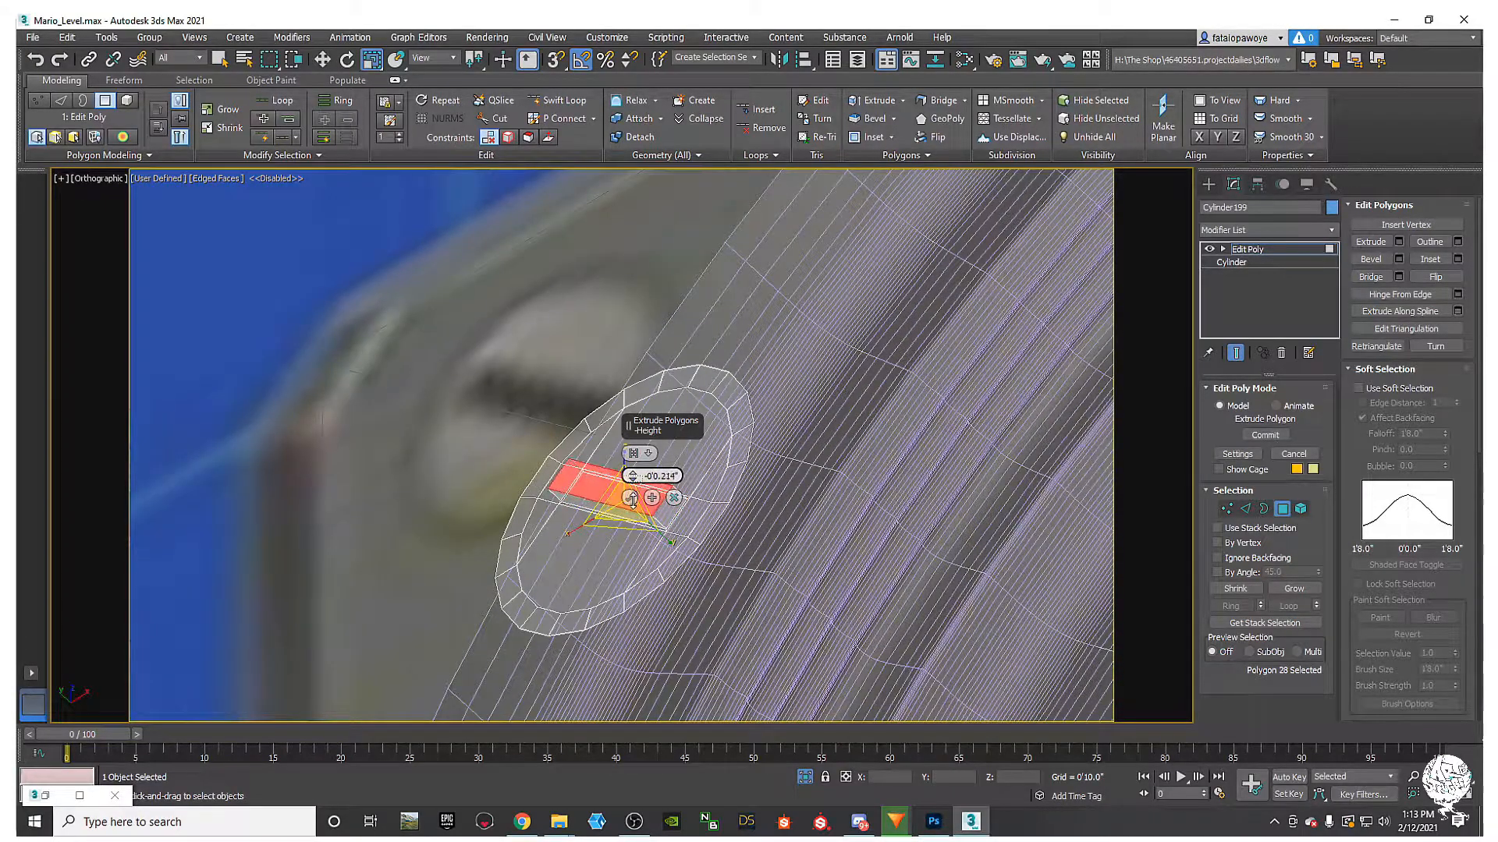
click(630, 496)
Step: Select the screw disc's open border and extend it along the depth to give the head thickness
alt+middle_drag(642, 505, 816, 427)
click(1264, 508)
click(695, 371)
alt+middle_drag(695, 371, 708, 454)
key(w)
shift+drag(582, 496, 530, 499)
alt+middle_drag(529, 498, 622, 359)
Step: Chamfer the edges around the screw head's front rim by 0.164"
click(1244, 509)
right_click(621, 359)
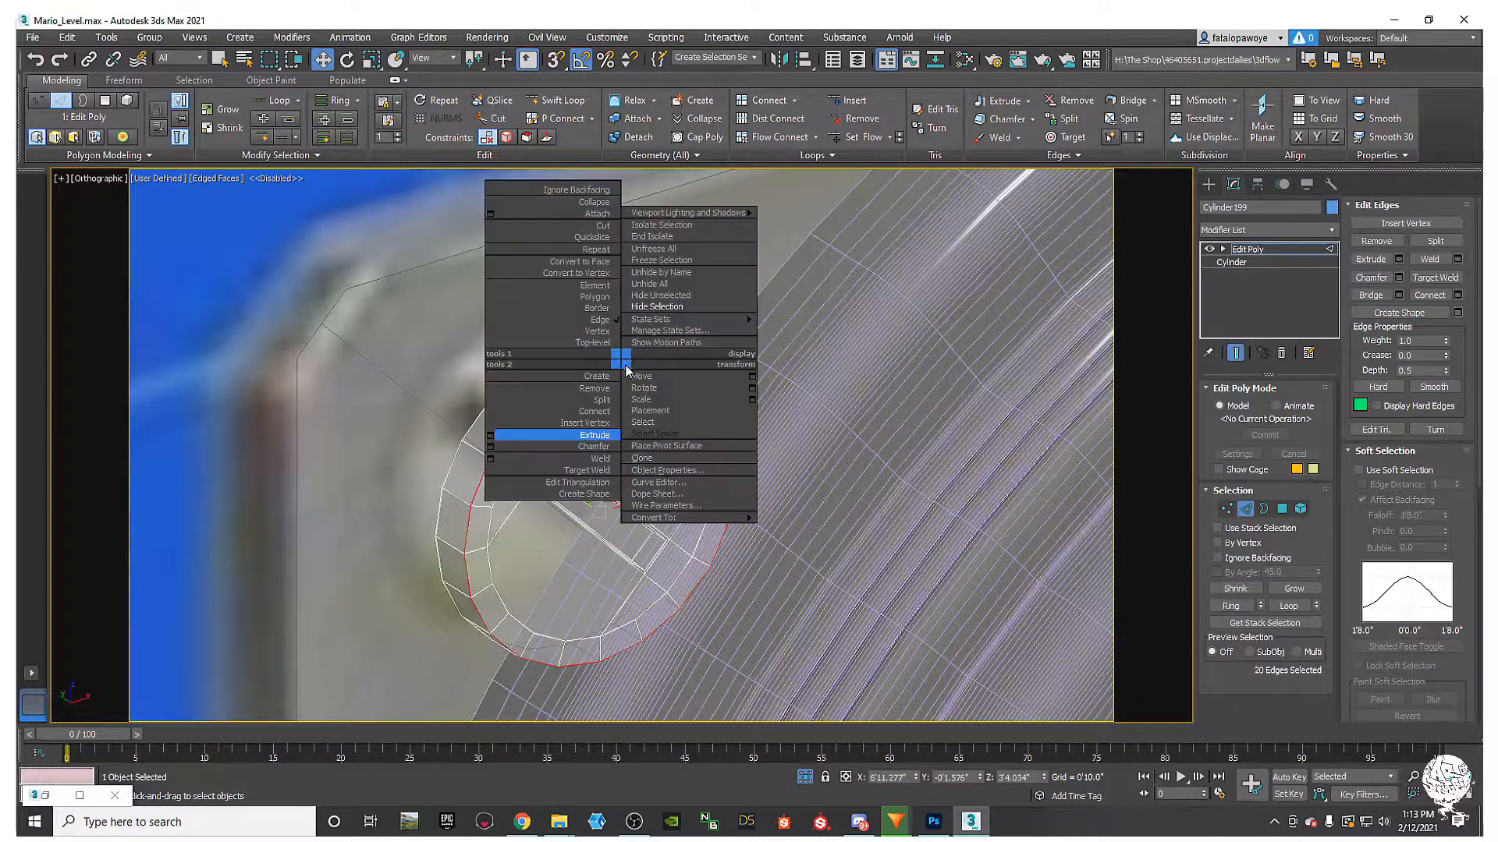
click(491, 447)
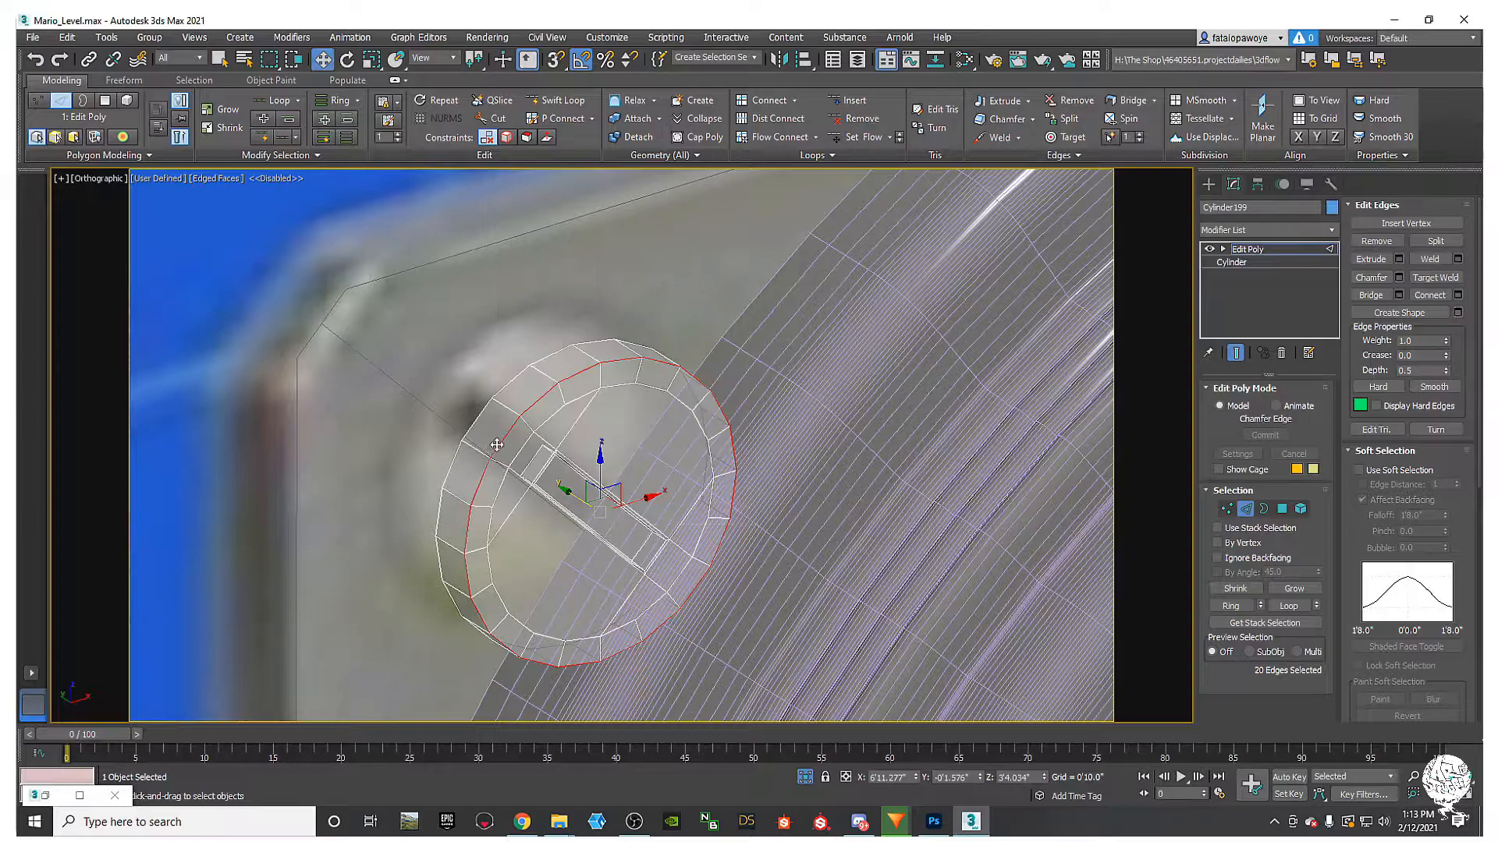
drag(632, 479, 645, 456)
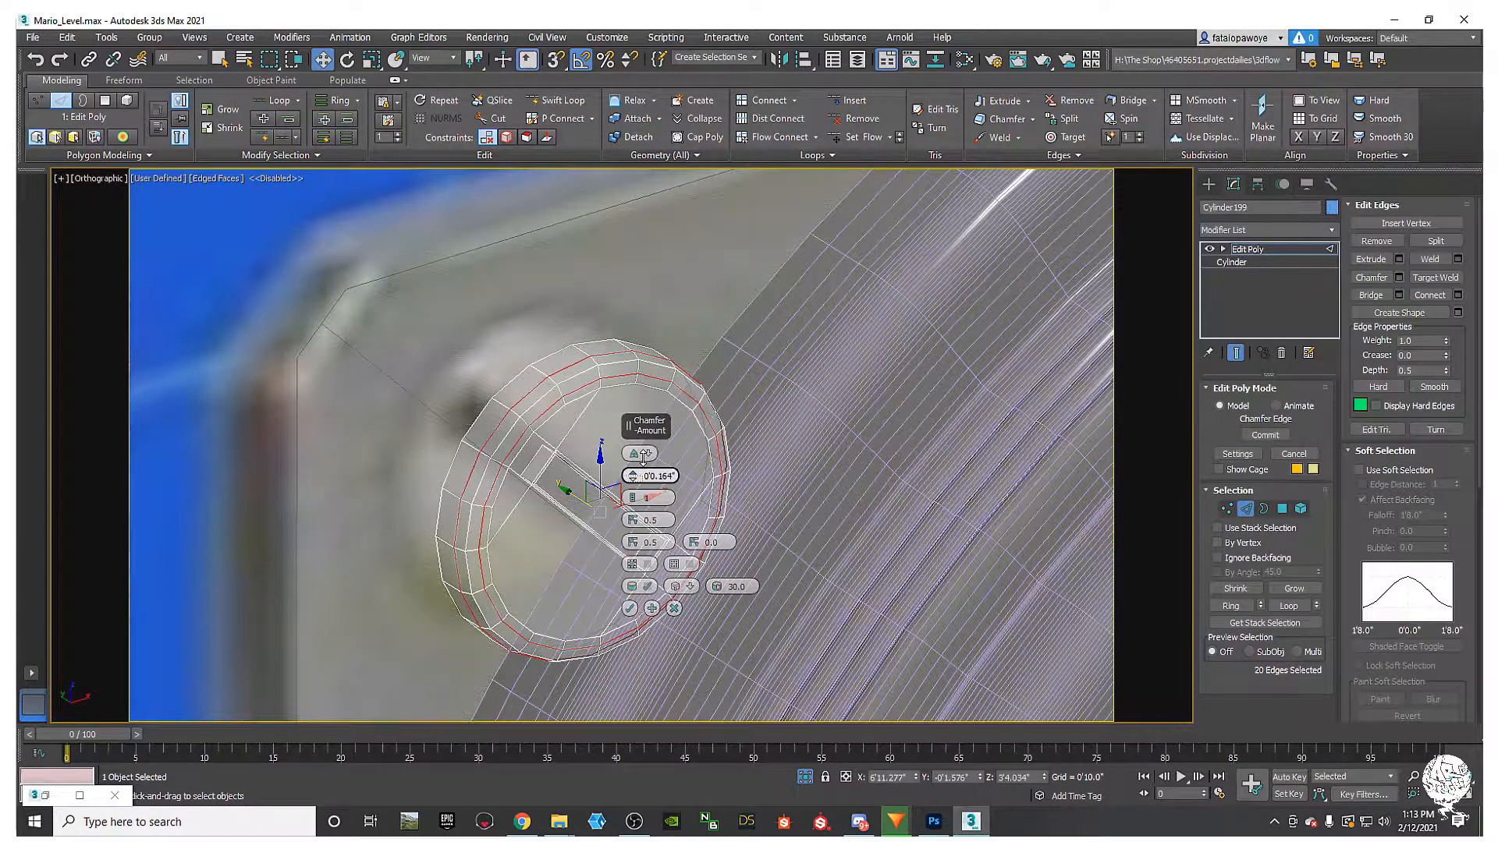
click(630, 609)
alt+middle_drag(630, 609, 518, 425)
Step: Add a TurboSmooth modifier to the screw head and display it shaded without edges
click(1269, 231)
click(739, 548)
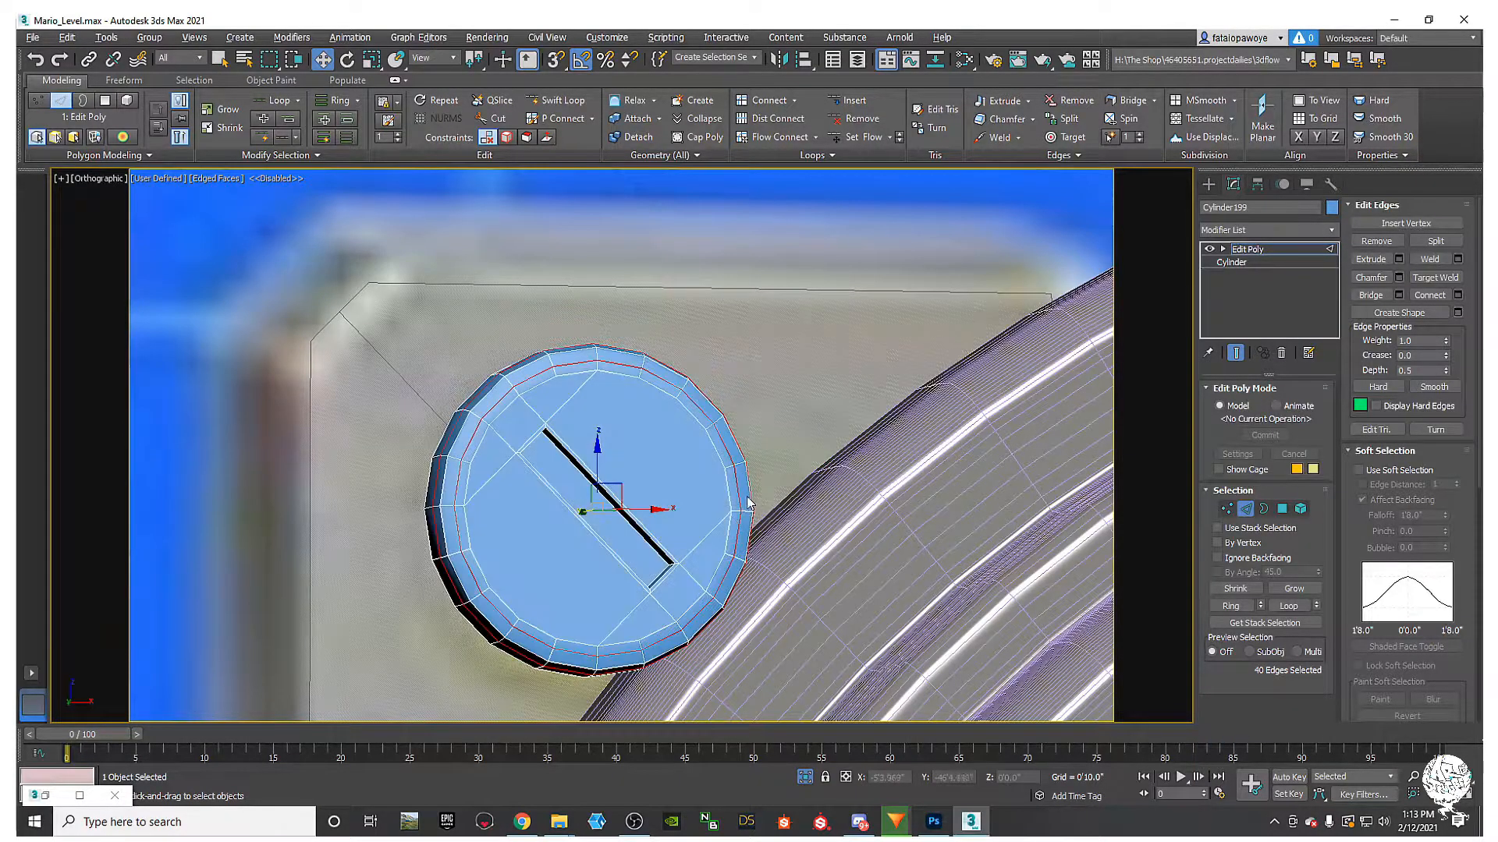
alt+middle_drag(749, 503, 796, 430)
click(1265, 229)
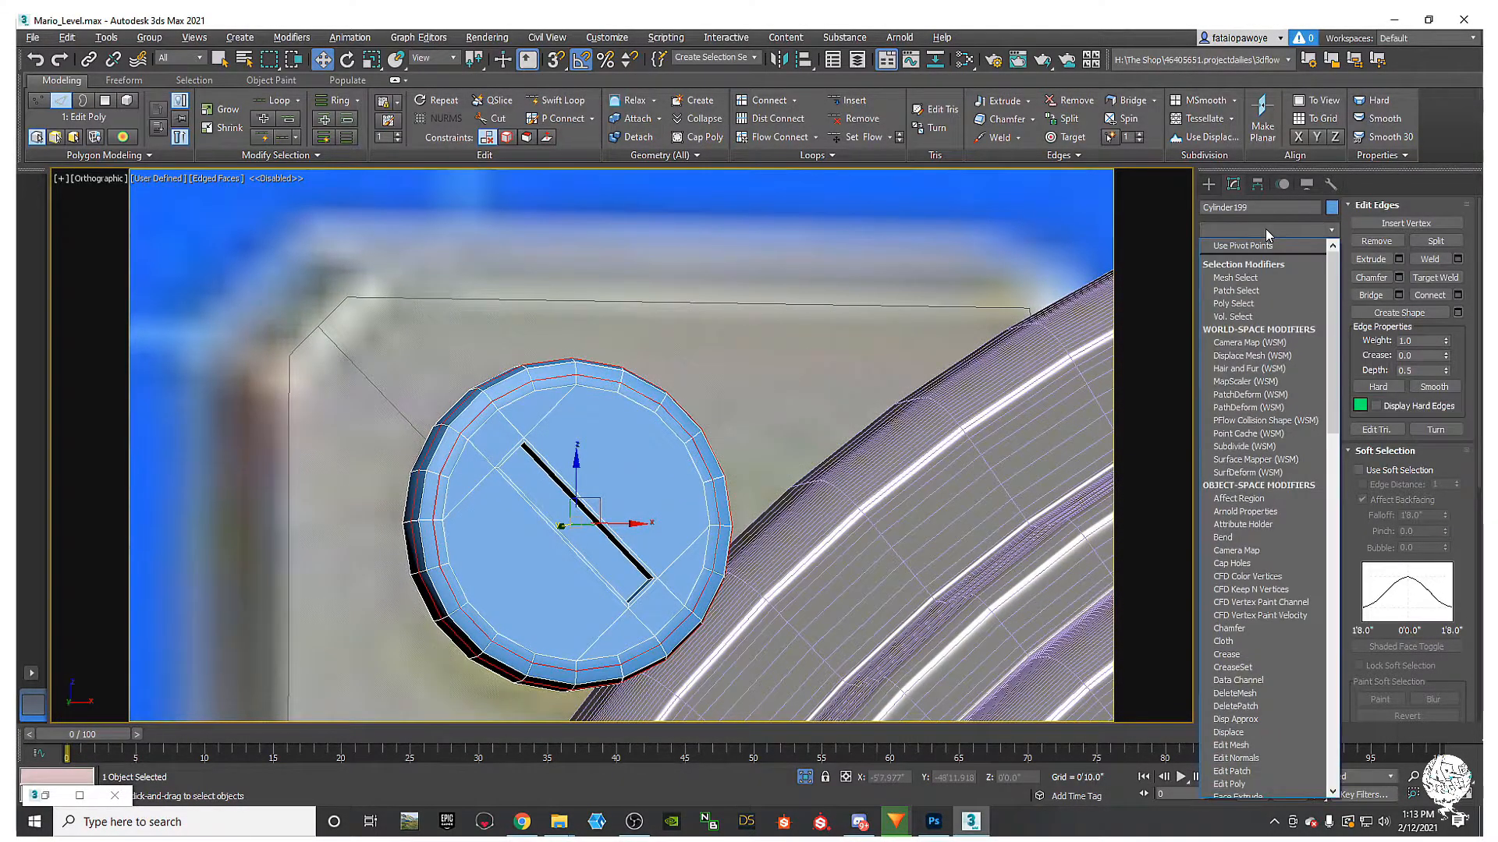
key(t)
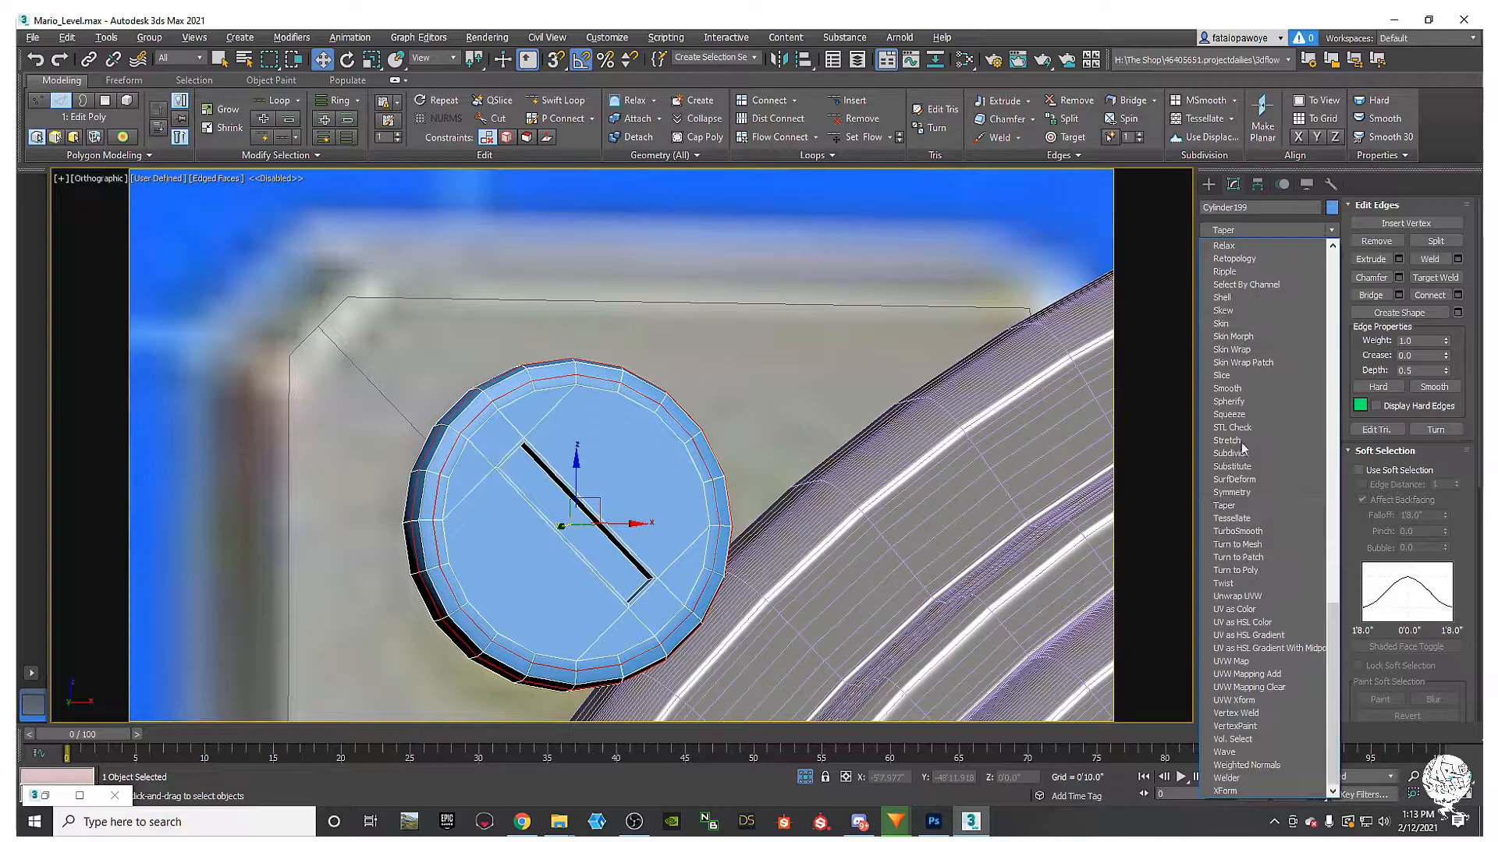
click(1238, 532)
alt+middle_drag(577, 530, 630, 527)
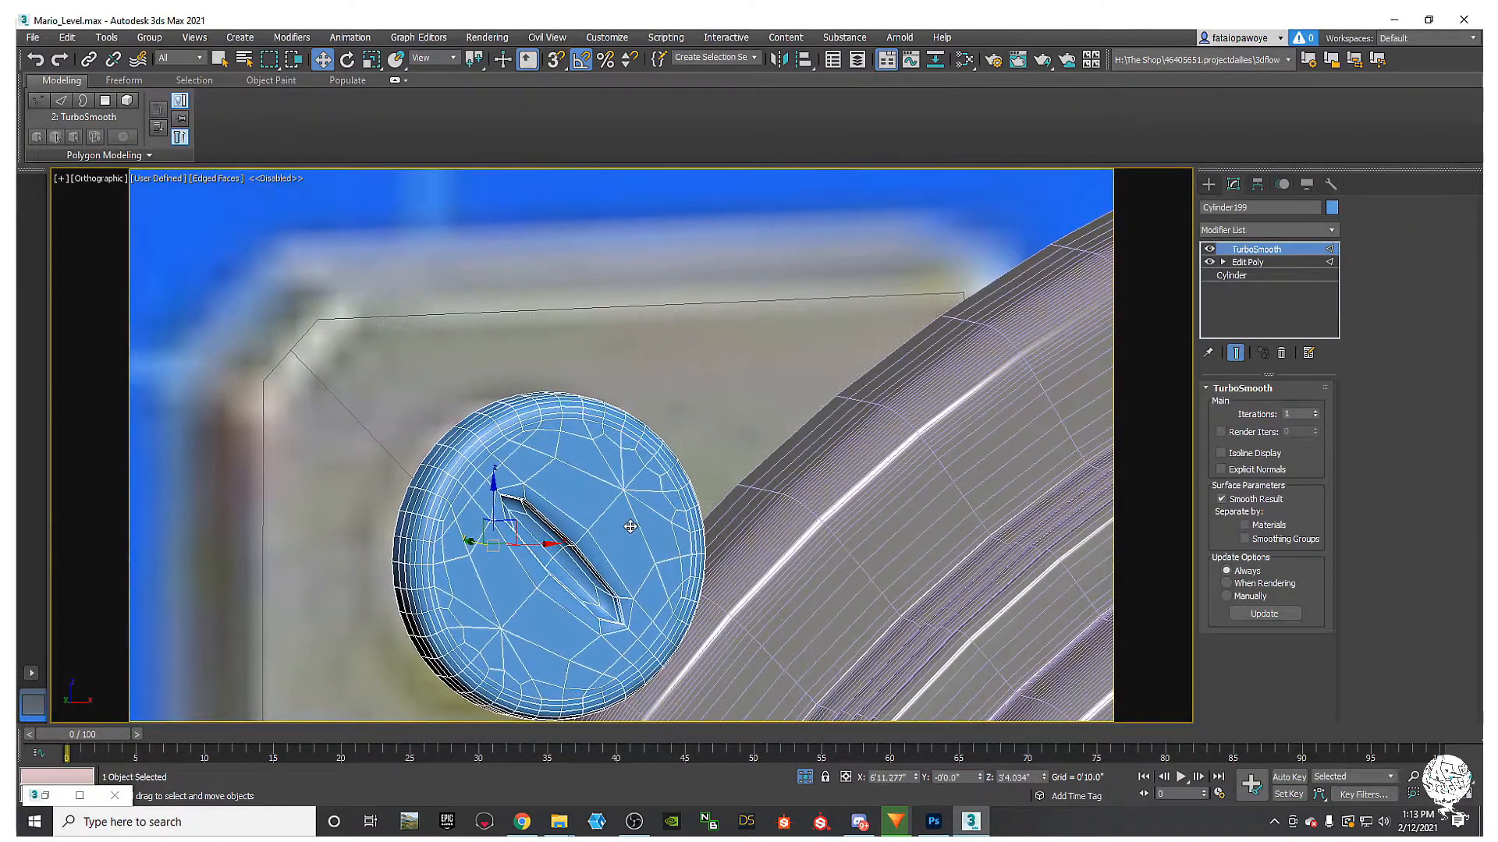
key(F4)
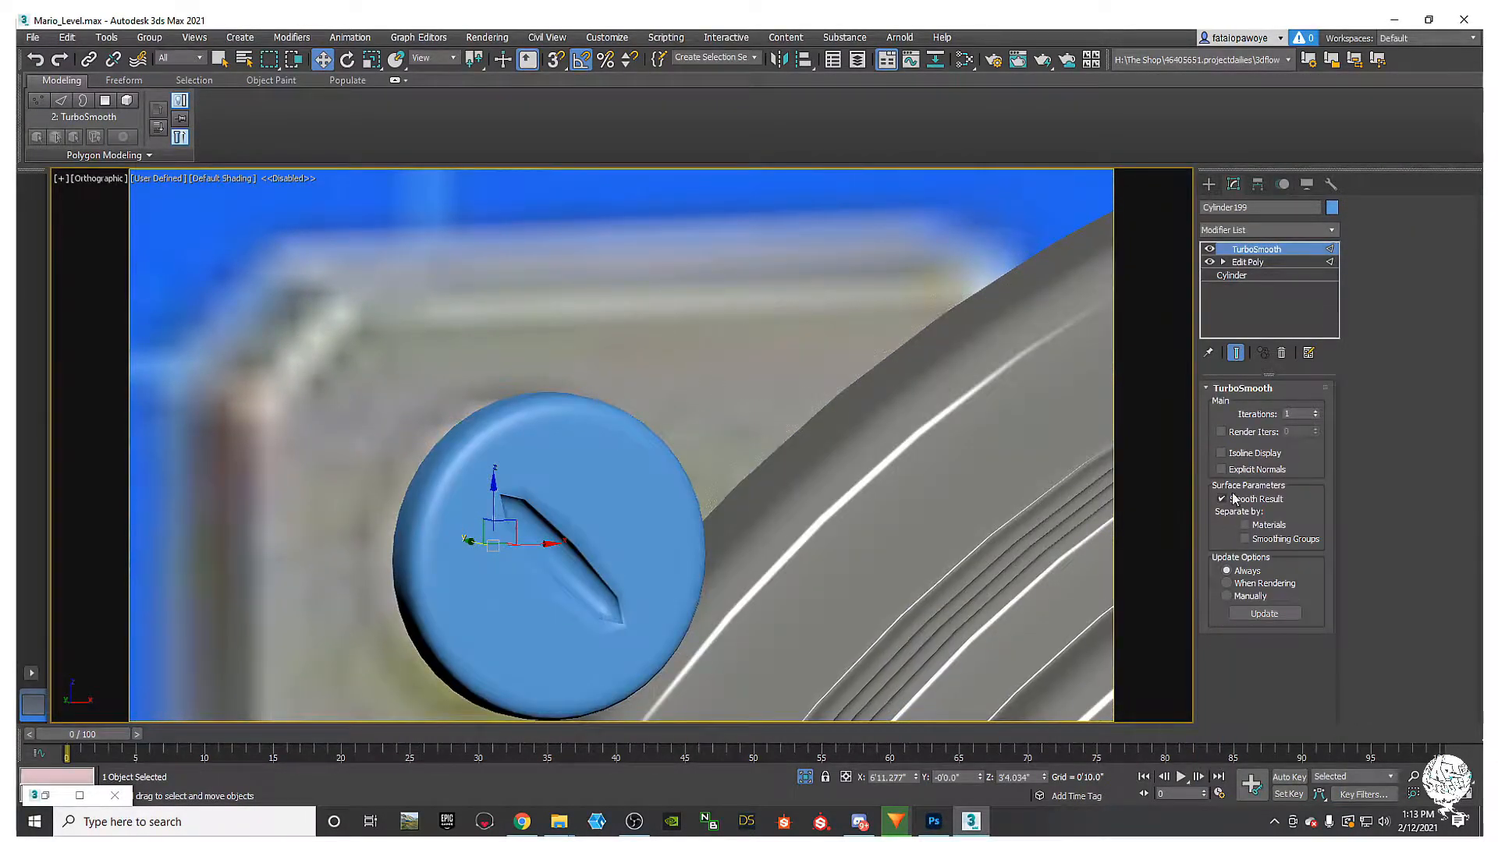
Step: Try separating the TurboSmooth result by smoothing groups and compare the slot with and without edge display
click(1245, 539)
click(1245, 539)
key(F4)
alt+middle_drag(624, 552, 619, 555)
key(F4)
key(F4)
key(F4)
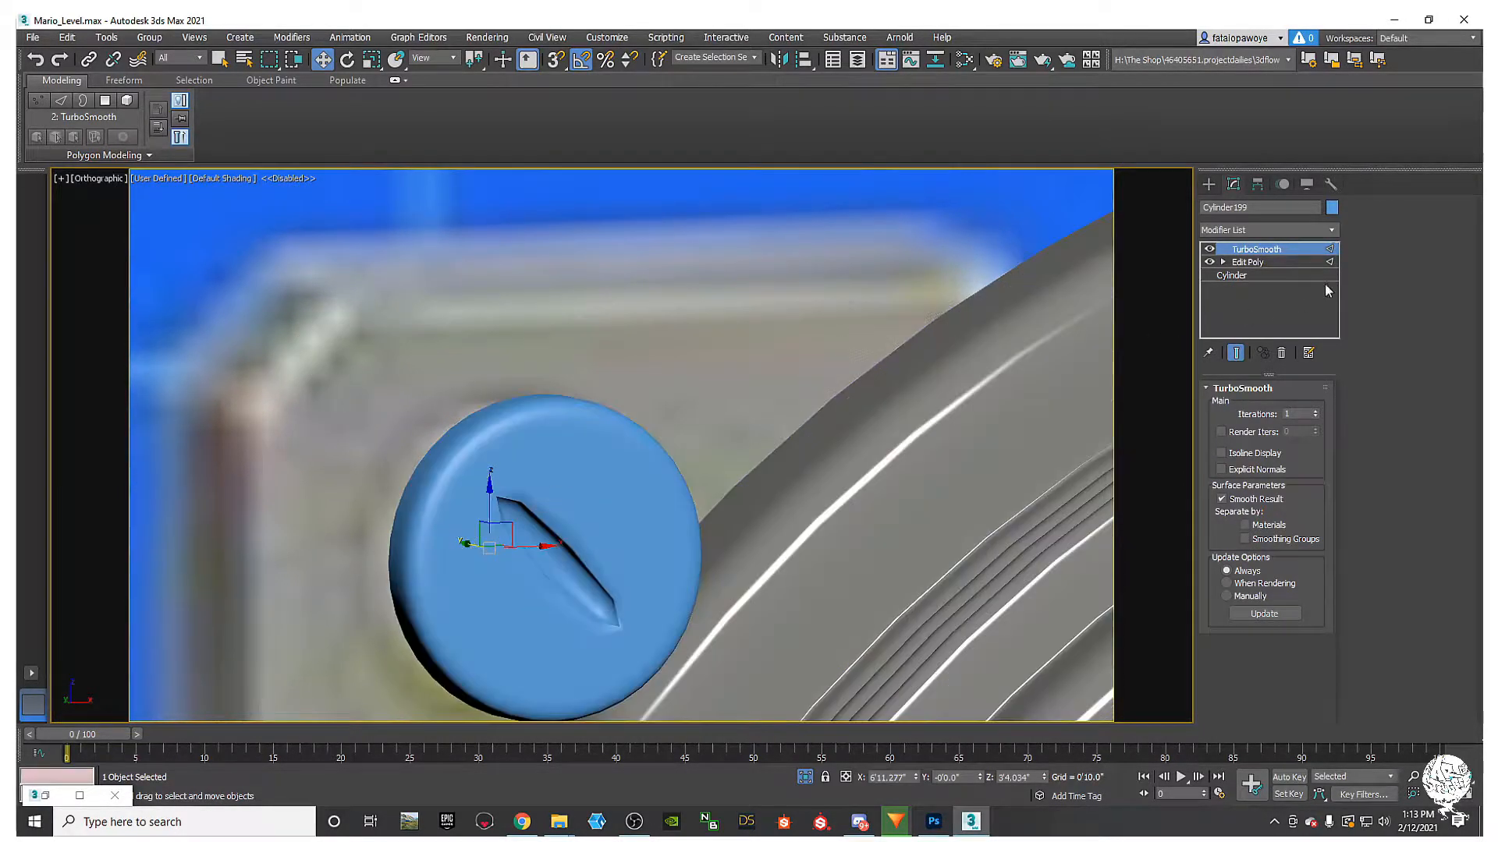
key(F4)
Step: Turn off the TurboSmooth result and return to edge editing in Edit Poly, with the slot's end in close view
click(1209, 248)
key(F4)
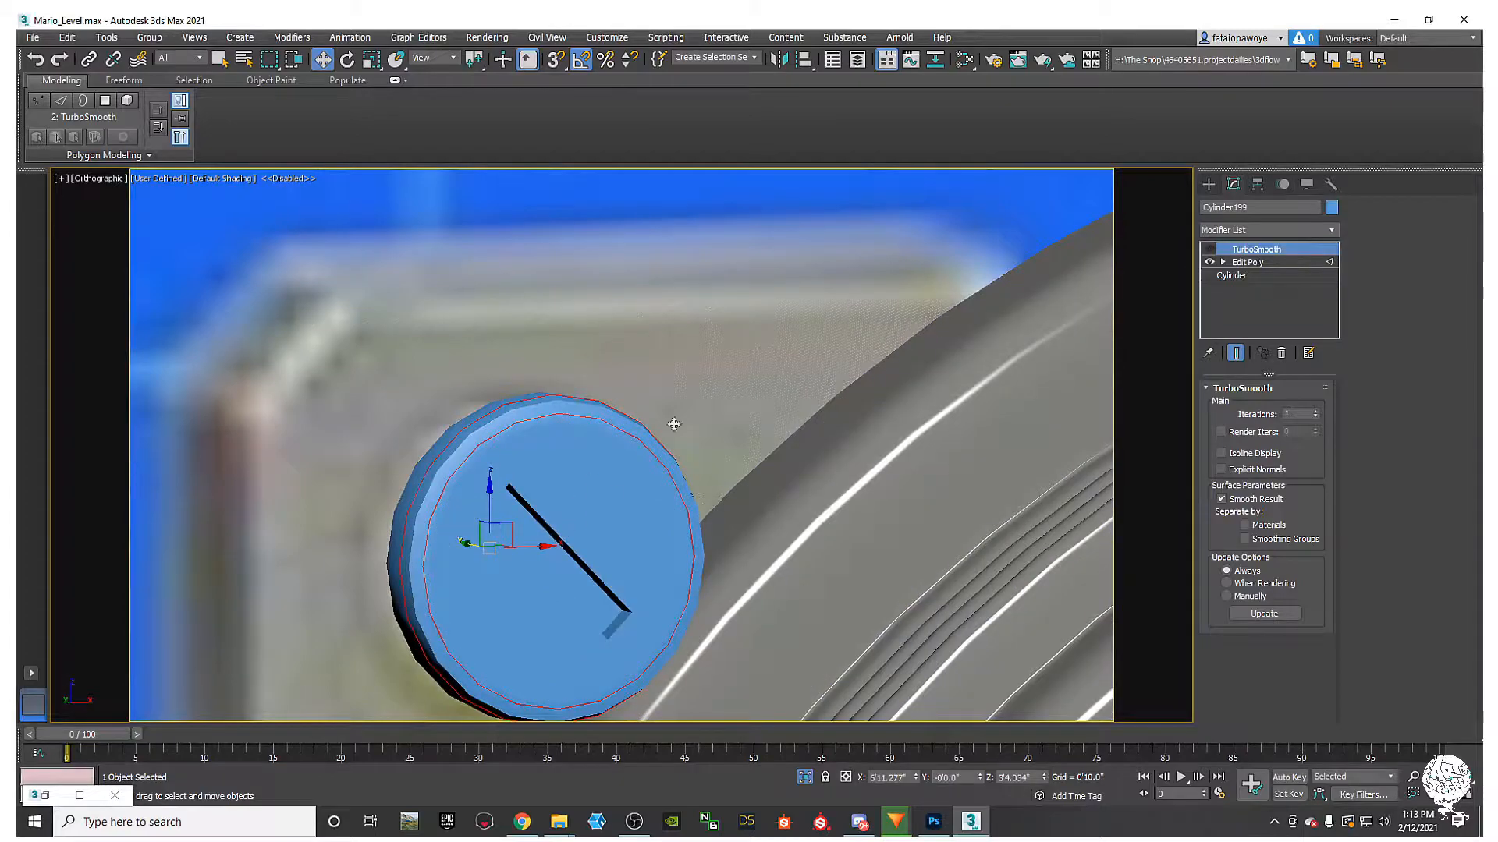
key(F4)
click(1246, 262)
key(2)
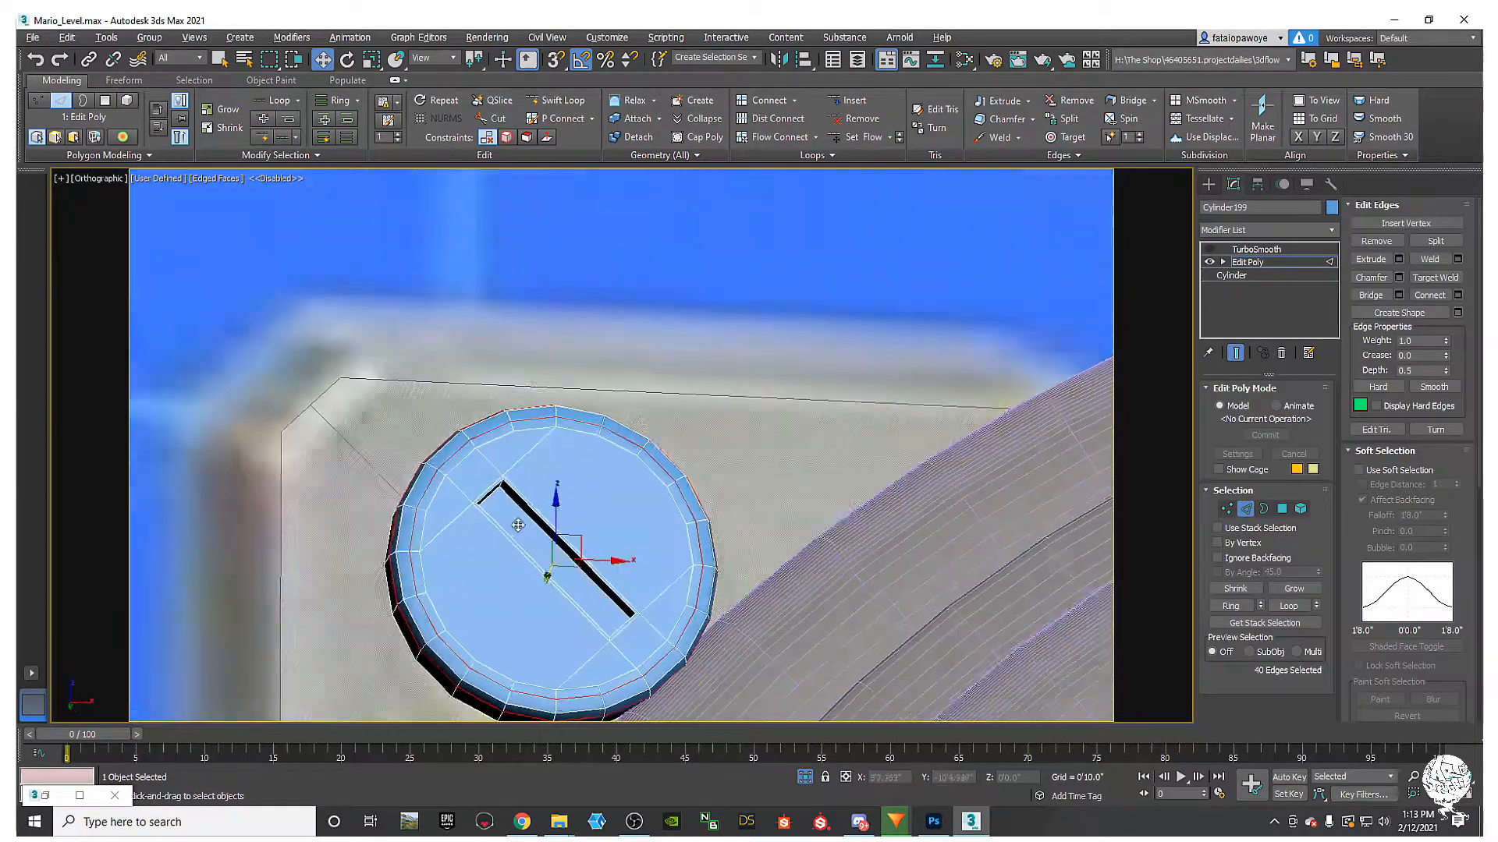
scroll(530, 514, up, 5)
alt+middle_drag(550, 525, 1175, 454)
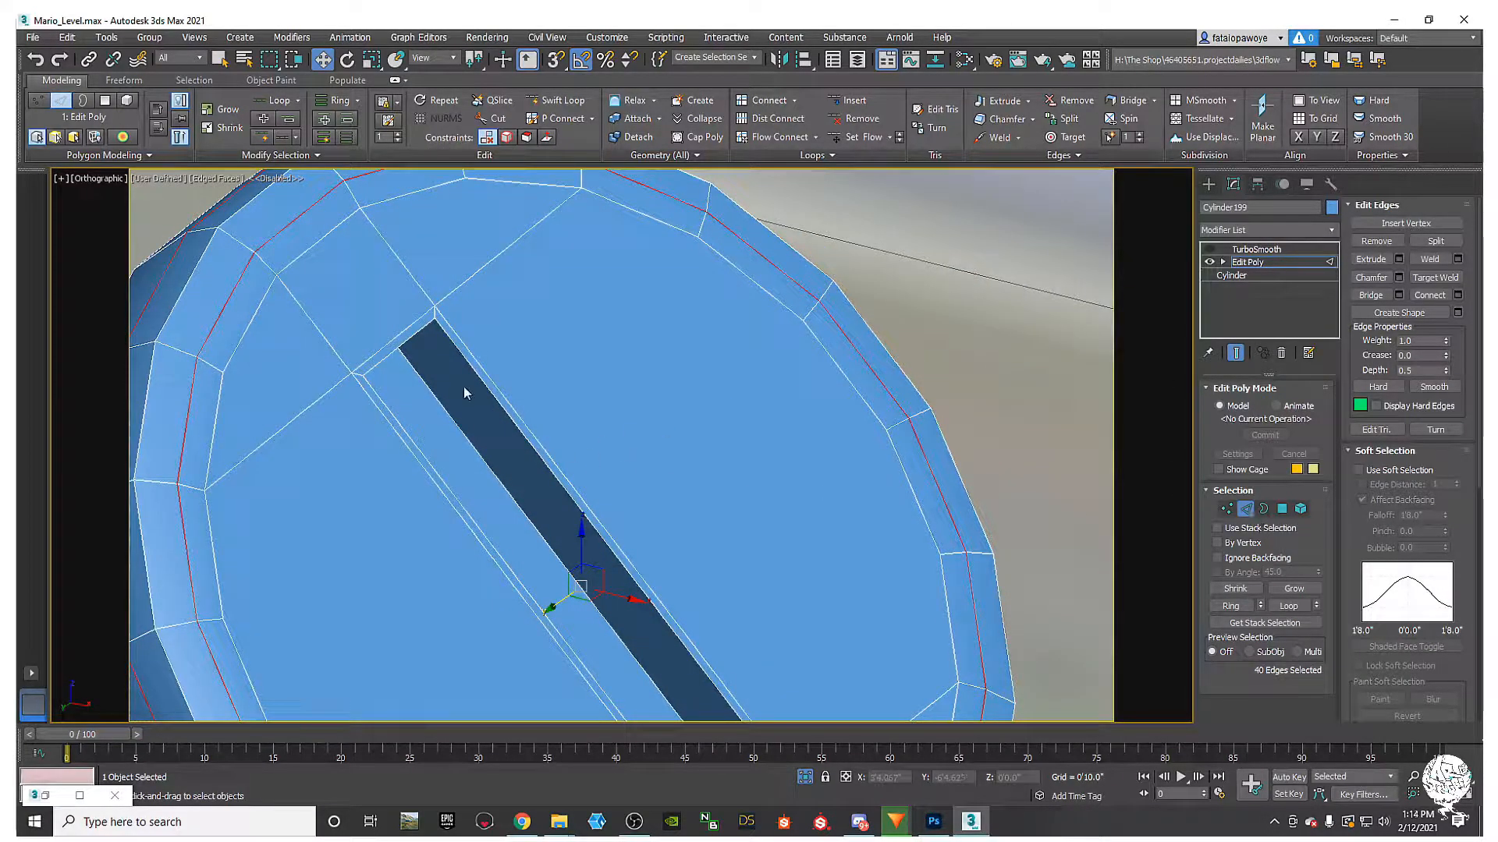
alt+middle_drag(449, 344, 465, 479)
Step: Select the ring of edges at the slot's corners and chamfer them by 0.006"
click(395, 401)
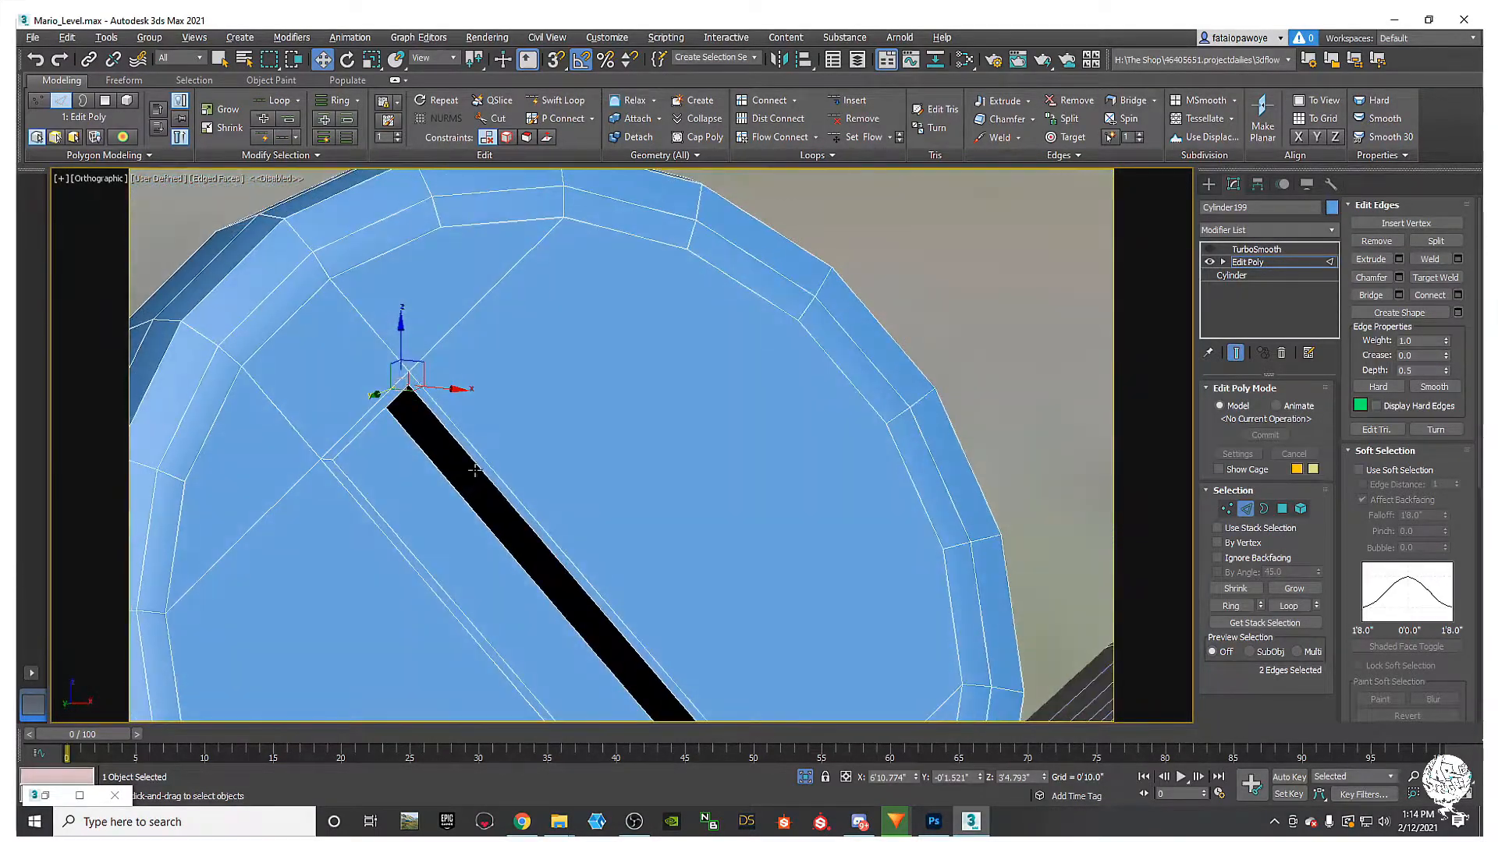
click(1230, 606)
alt+middle_drag(737, 504, 510, 445)
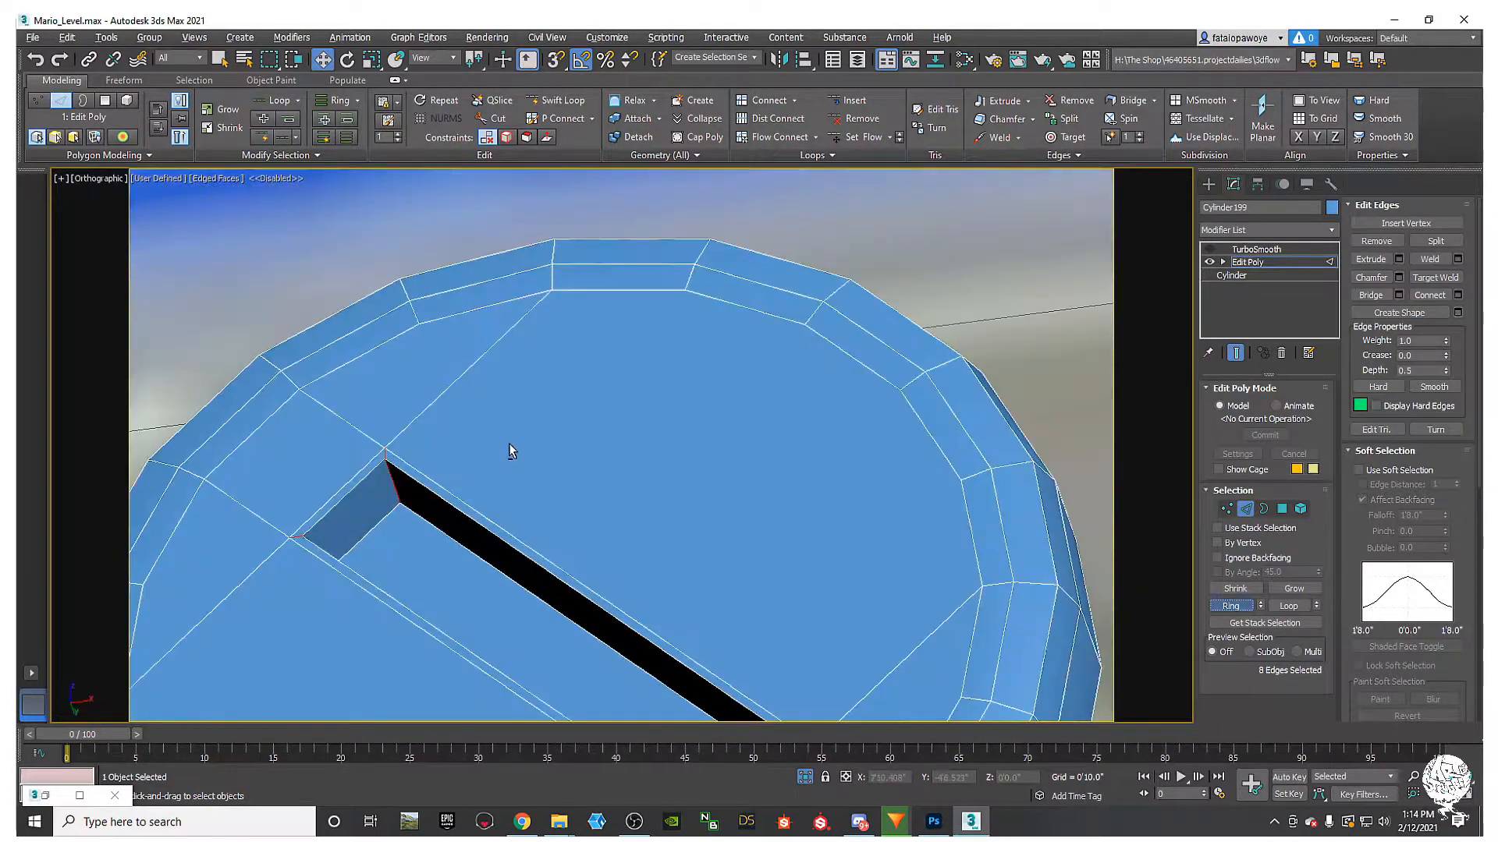
right_click(499, 449)
click(366, 537)
alt+middle_drag(367, 537, 441, 448)
middle_drag(359, 422, 437, 443)
scroll(437, 444, up, 5)
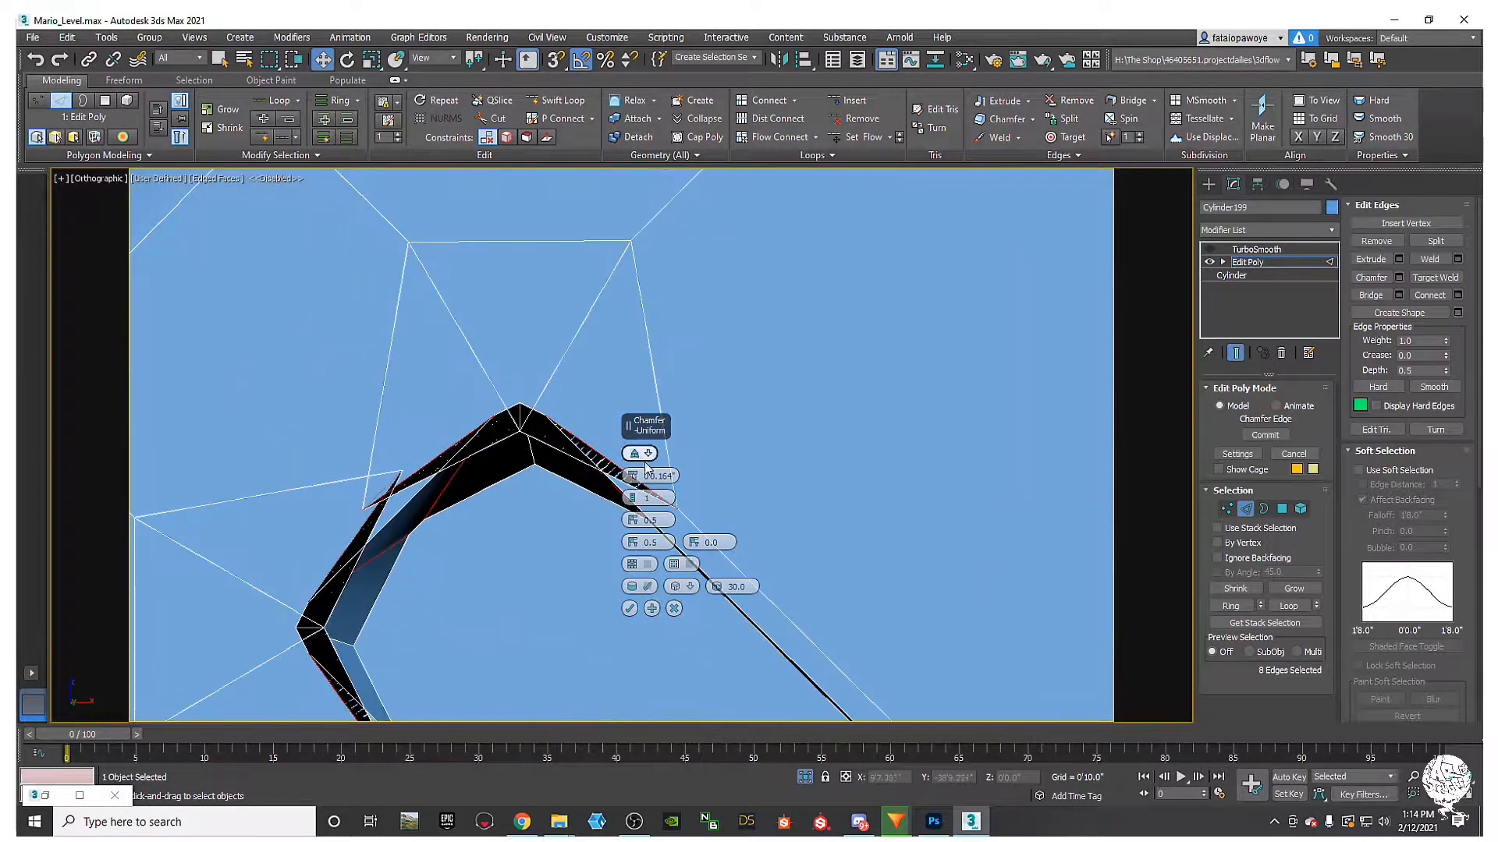
right_click(633, 479)
drag(635, 476, 641, 466)
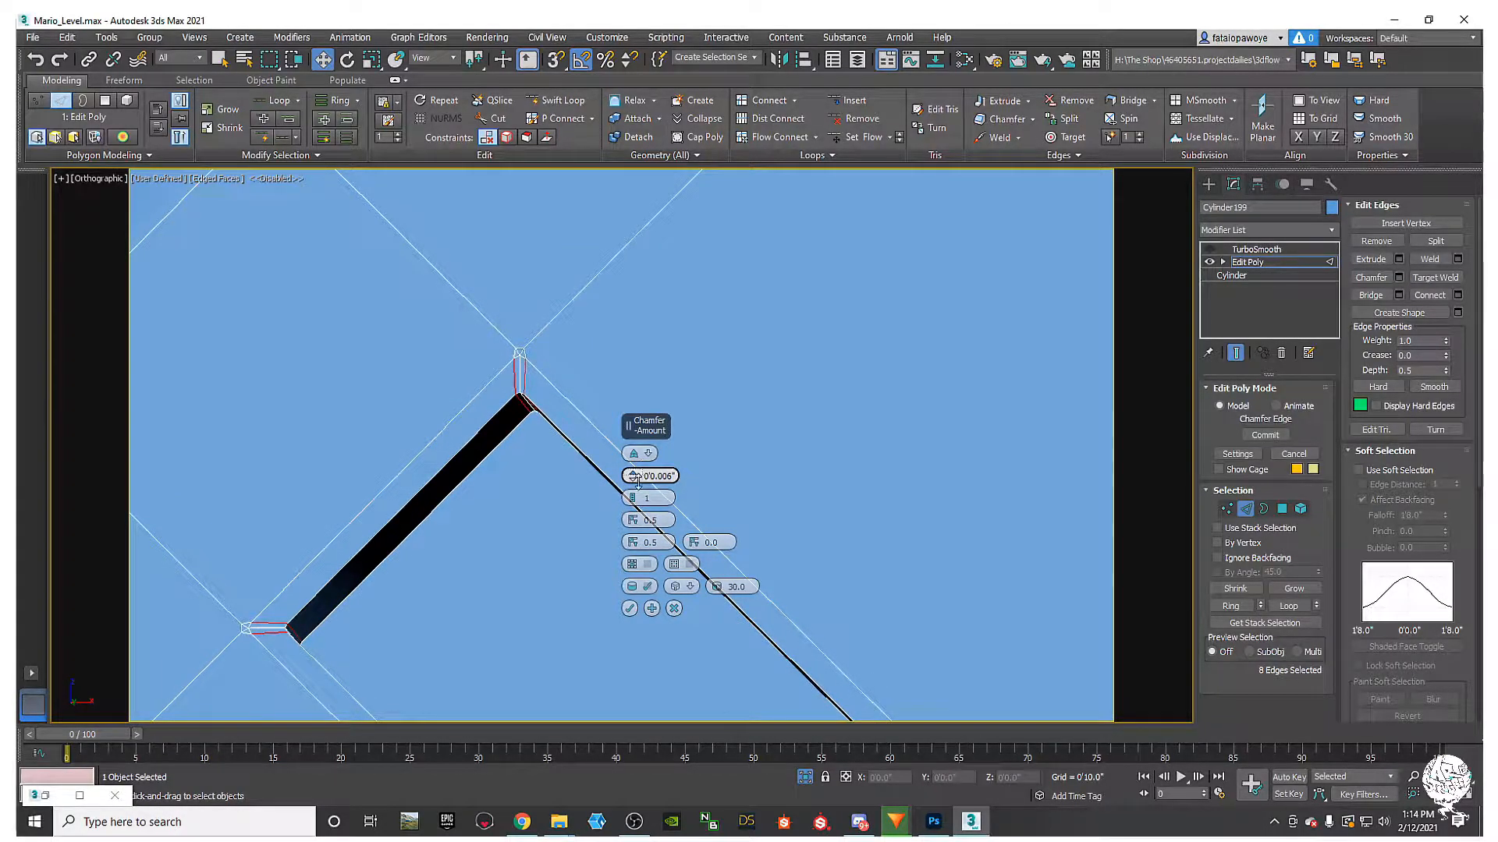
click(630, 608)
Step: Connect the ring of depth edges around the slot's walls with 2 segments and a pinch of 91
alt+middle_drag(626, 602, 541, 442)
click(551, 447)
middle_drag(536, 533, 499, 491)
click(480, 475)
scroll(494, 479, down, 5)
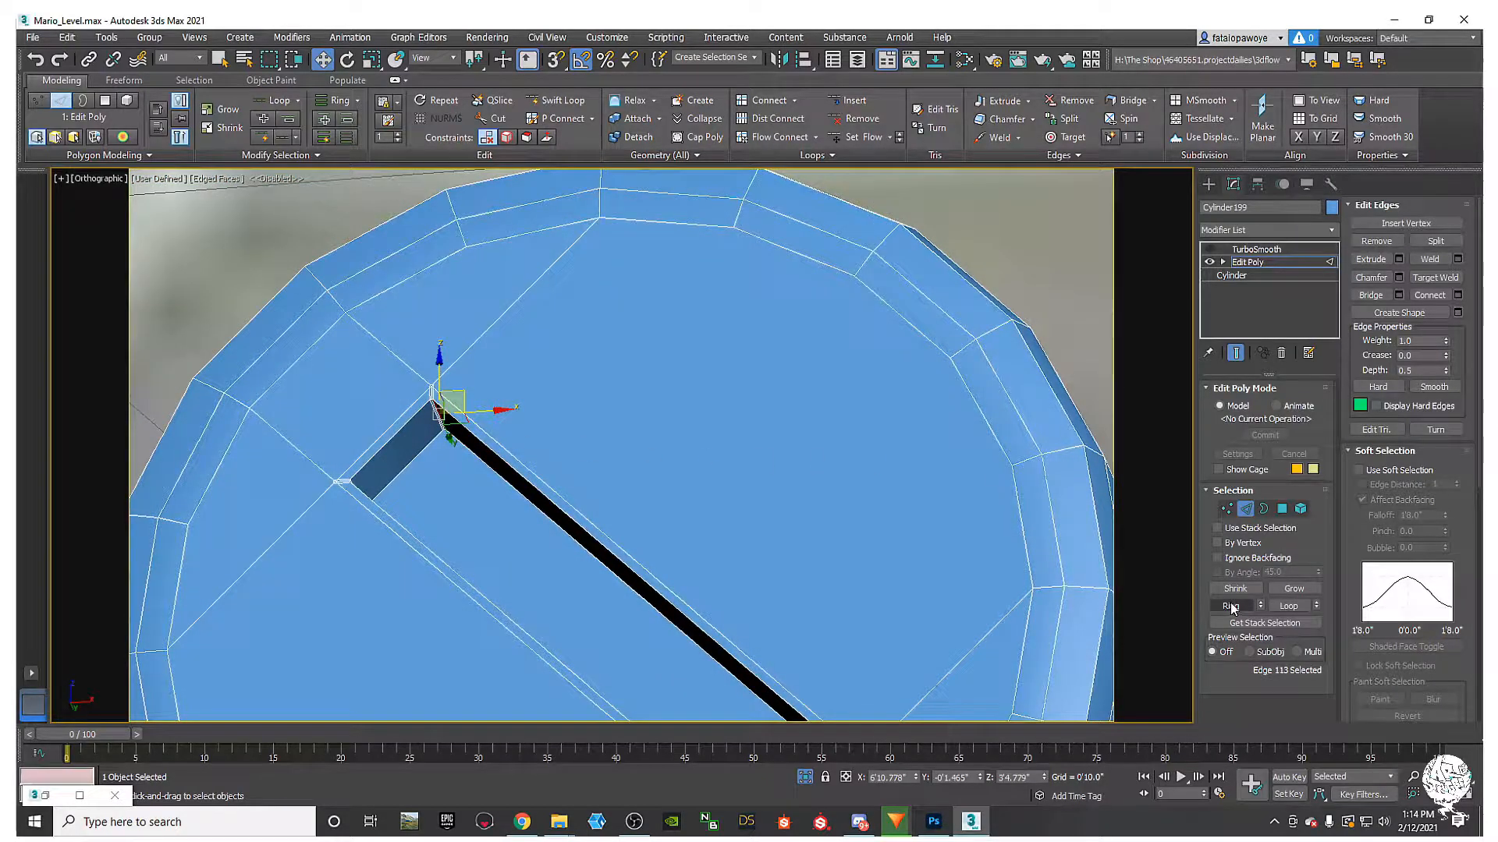
click(1231, 608)
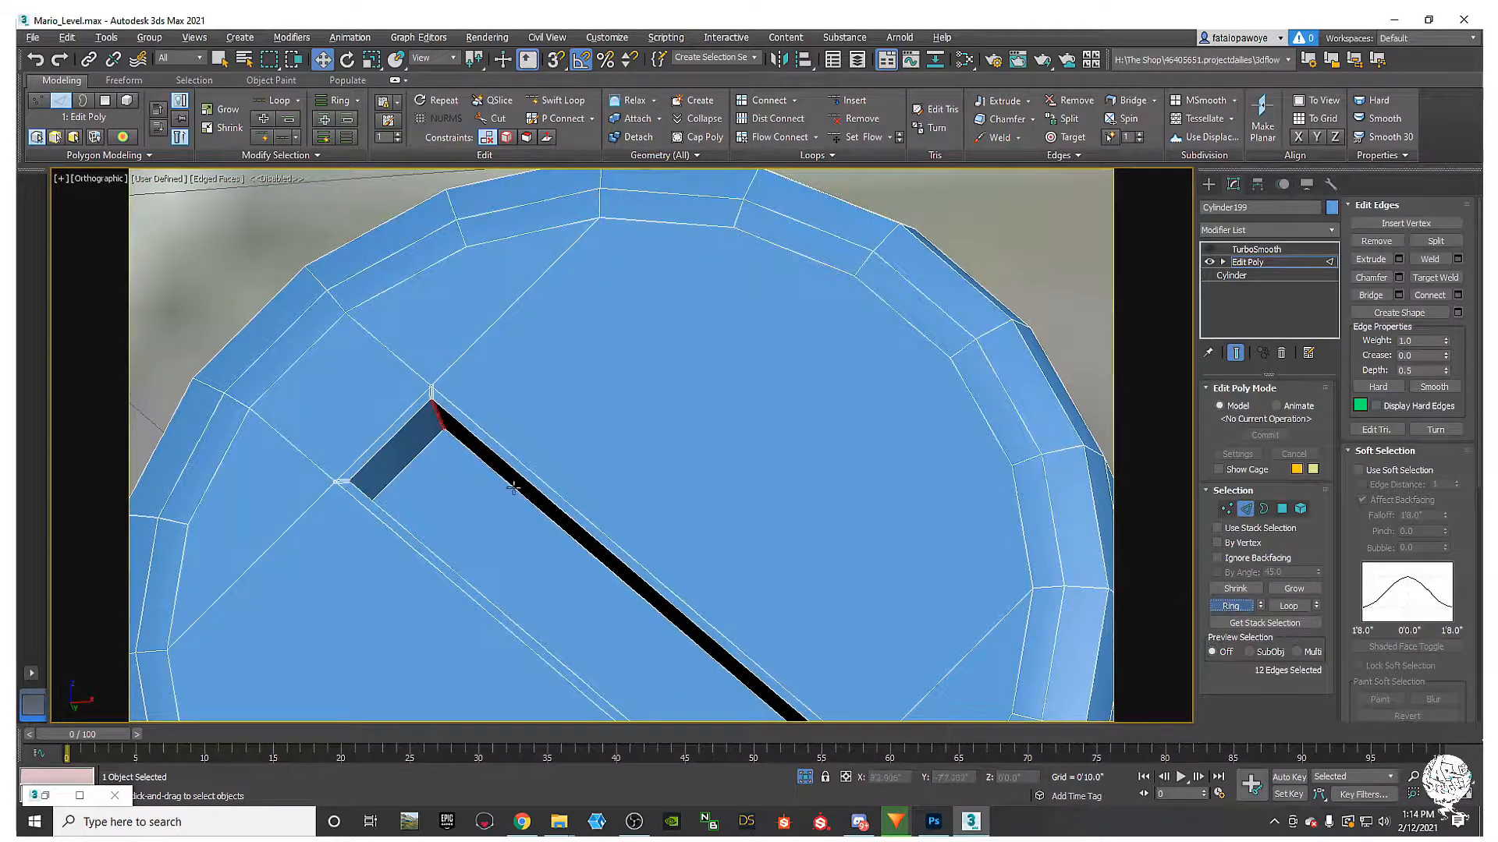
alt+middle_drag(476, 413, 519, 440)
right_click(516, 436)
click(385, 488)
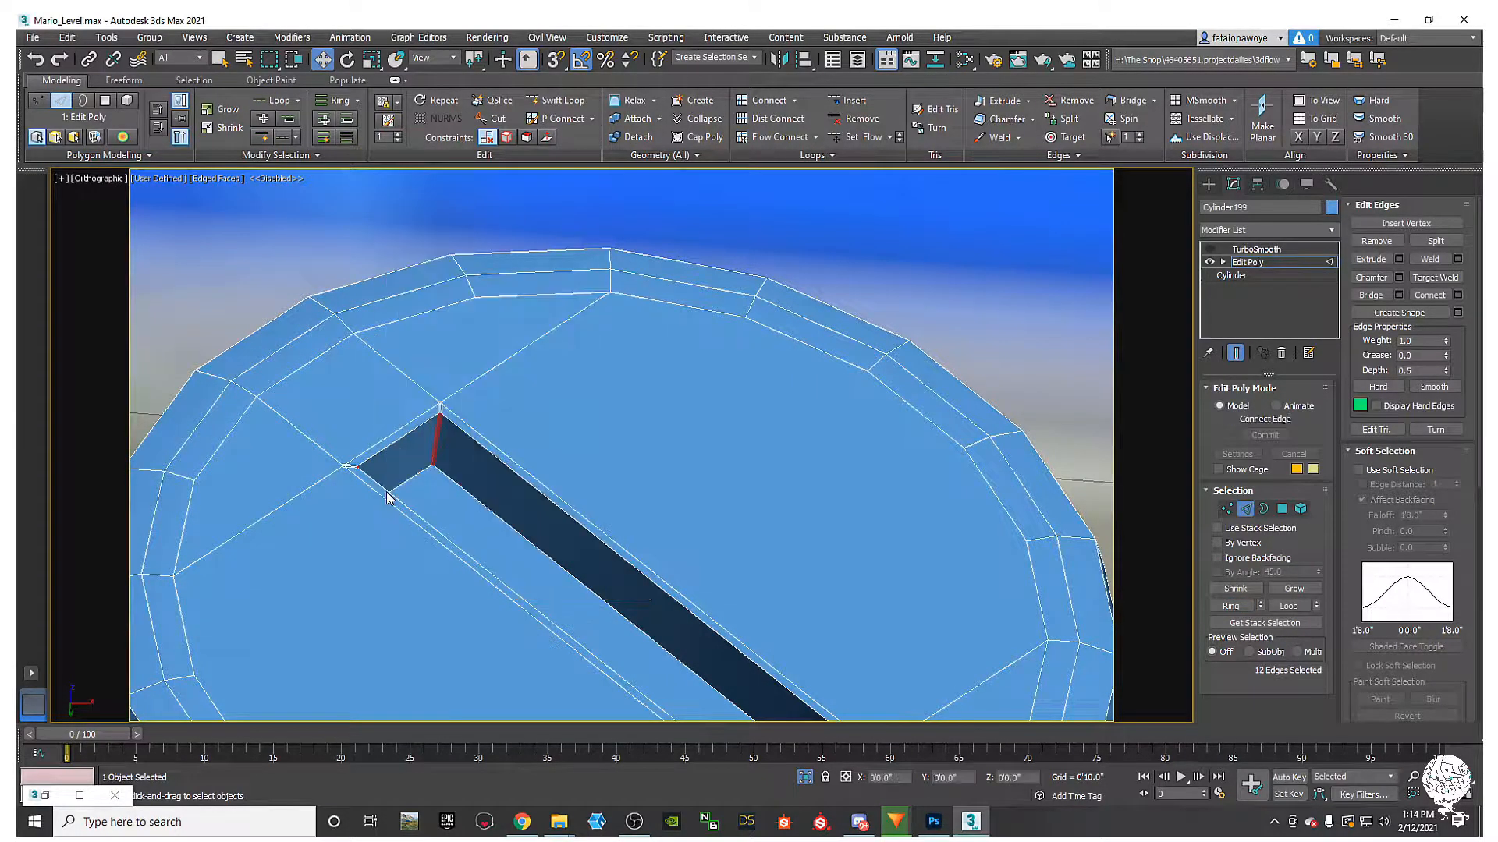
scroll(635, 456, up, 6)
click(633, 451)
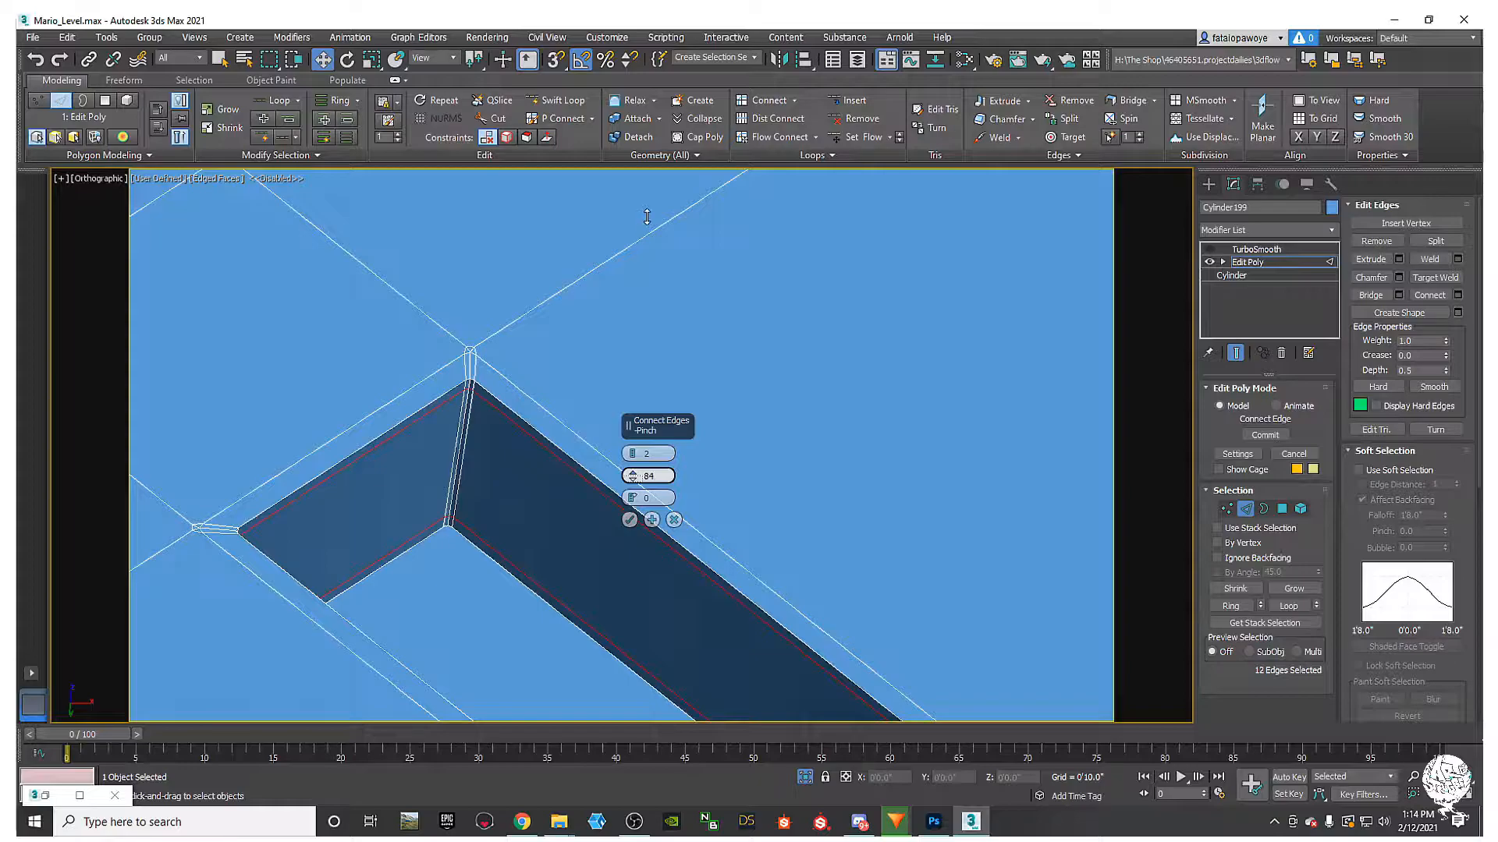
drag(656, 194, 658, 200)
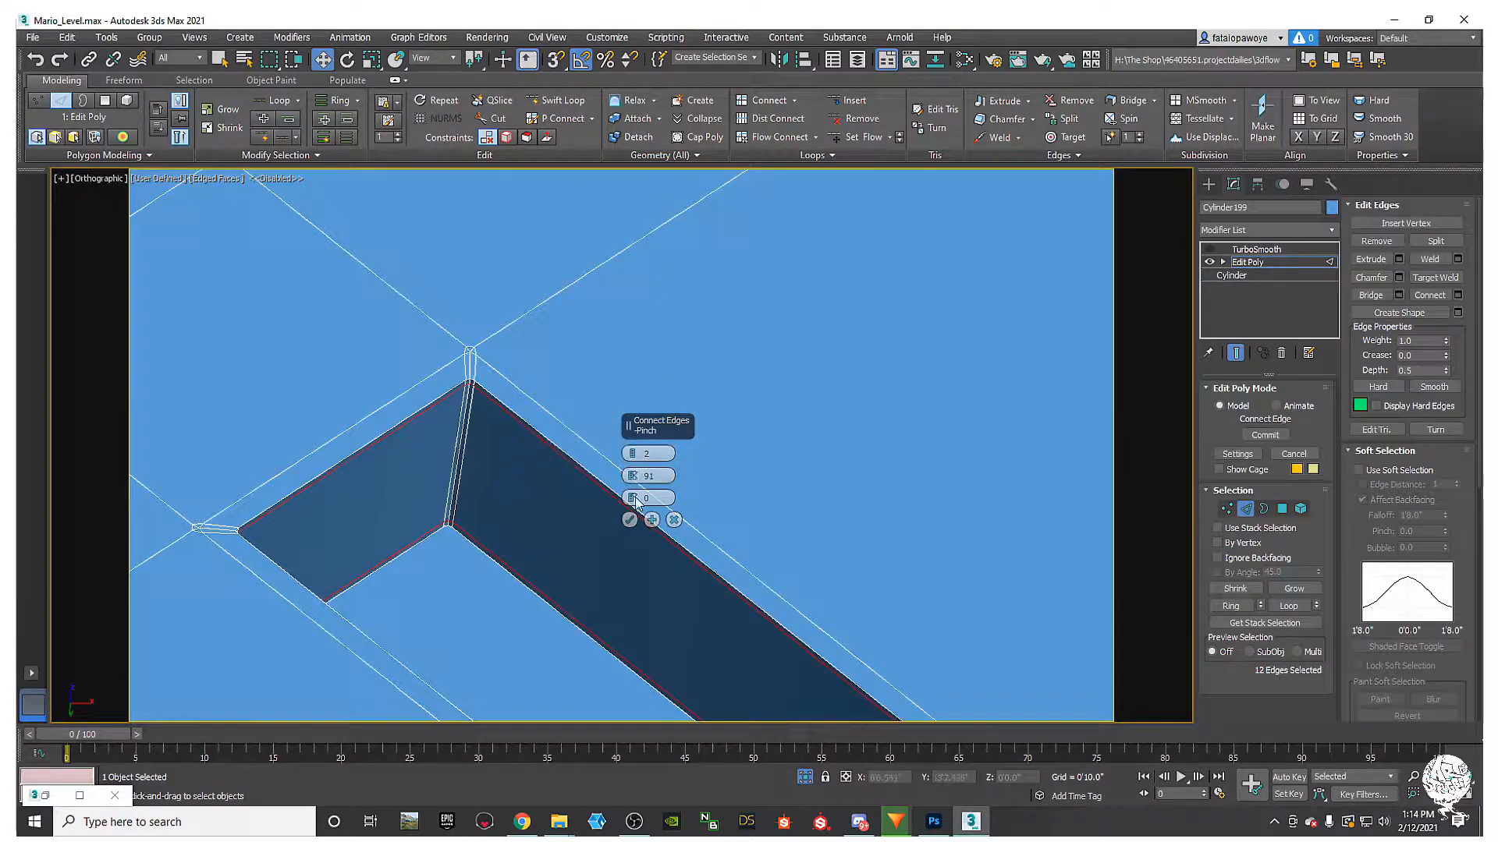
click(629, 521)
Step: Turn TurboSmooth back on and examine the smoothed slot shaded without edges
alt+middle_drag(615, 535, 848, 406)
scroll(599, 560, down, 4)
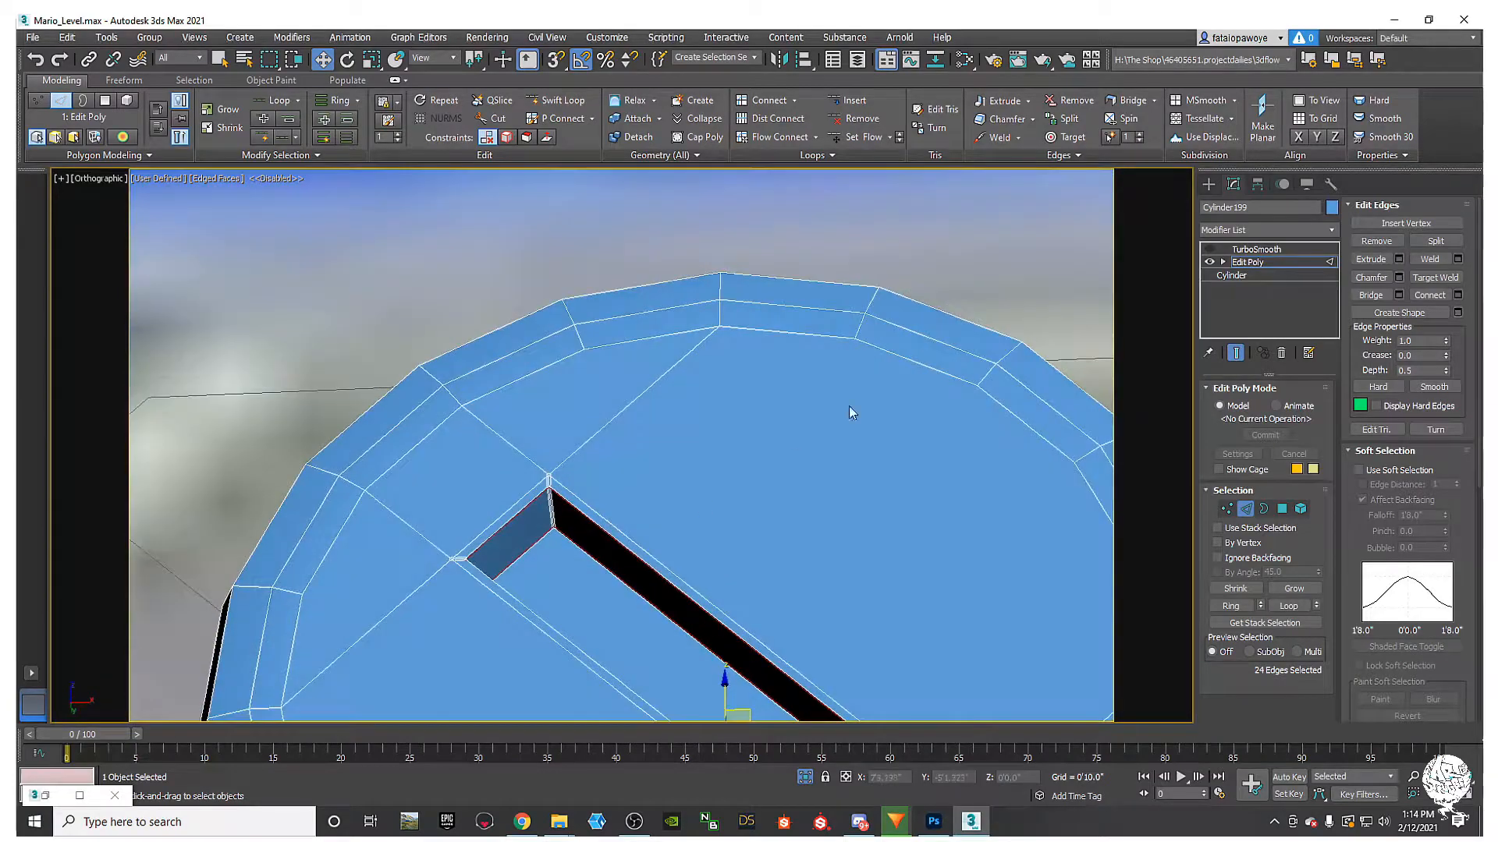
click(1242, 250)
click(1209, 250)
scroll(595, 462, down, 7)
mouse_move(628, 515)
middle_down()
mouse_move(623, 552)
mouse_move(713, 588)
mouse_move(669, 562)
mouse_move(602, 575)
mouse_move(665, 584)
middle_up()
key(F4)
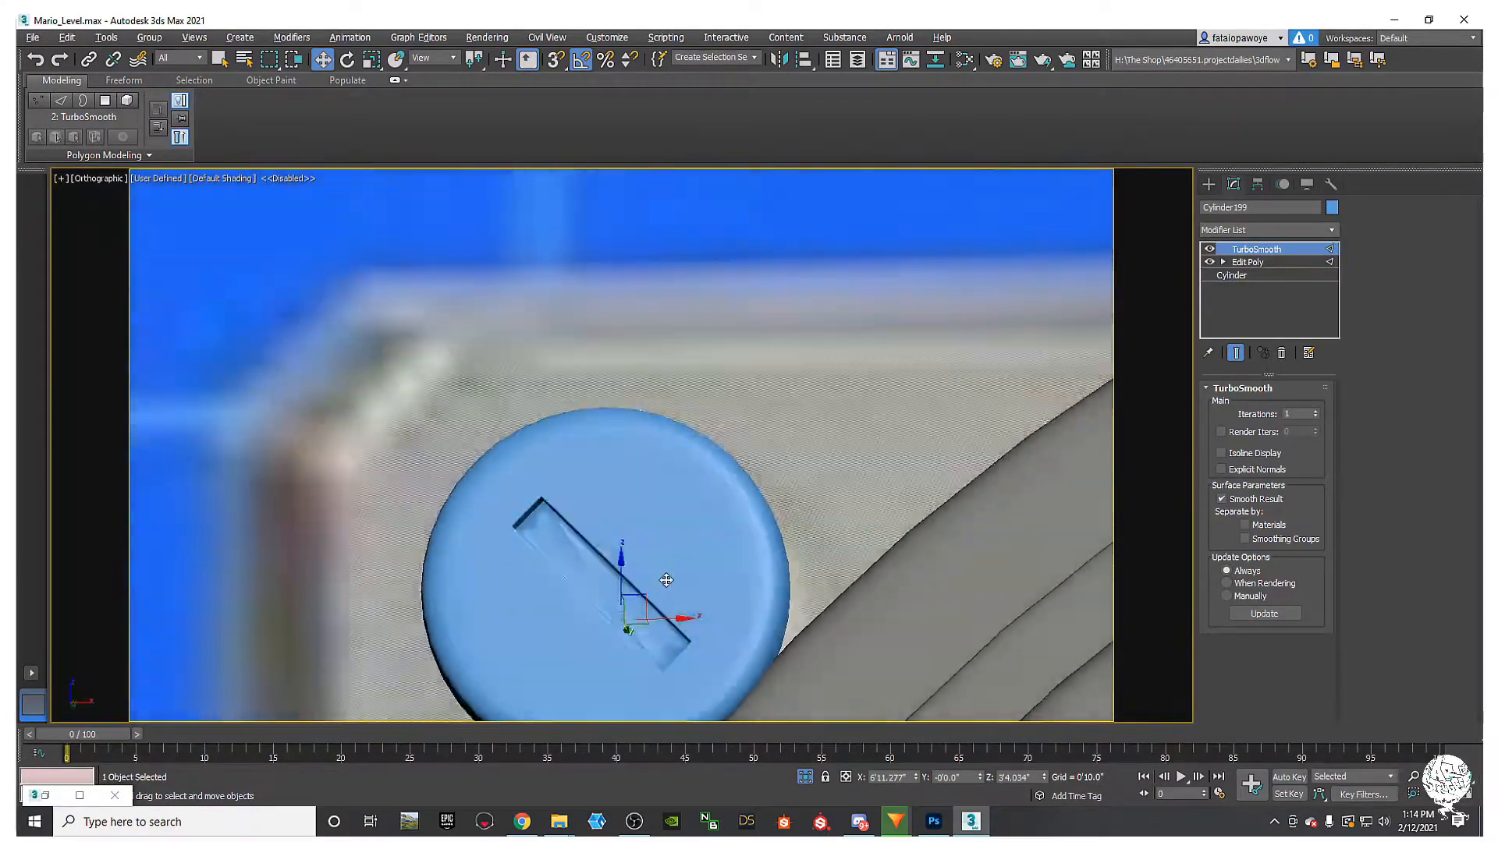
scroll(604, 583, up, 5)
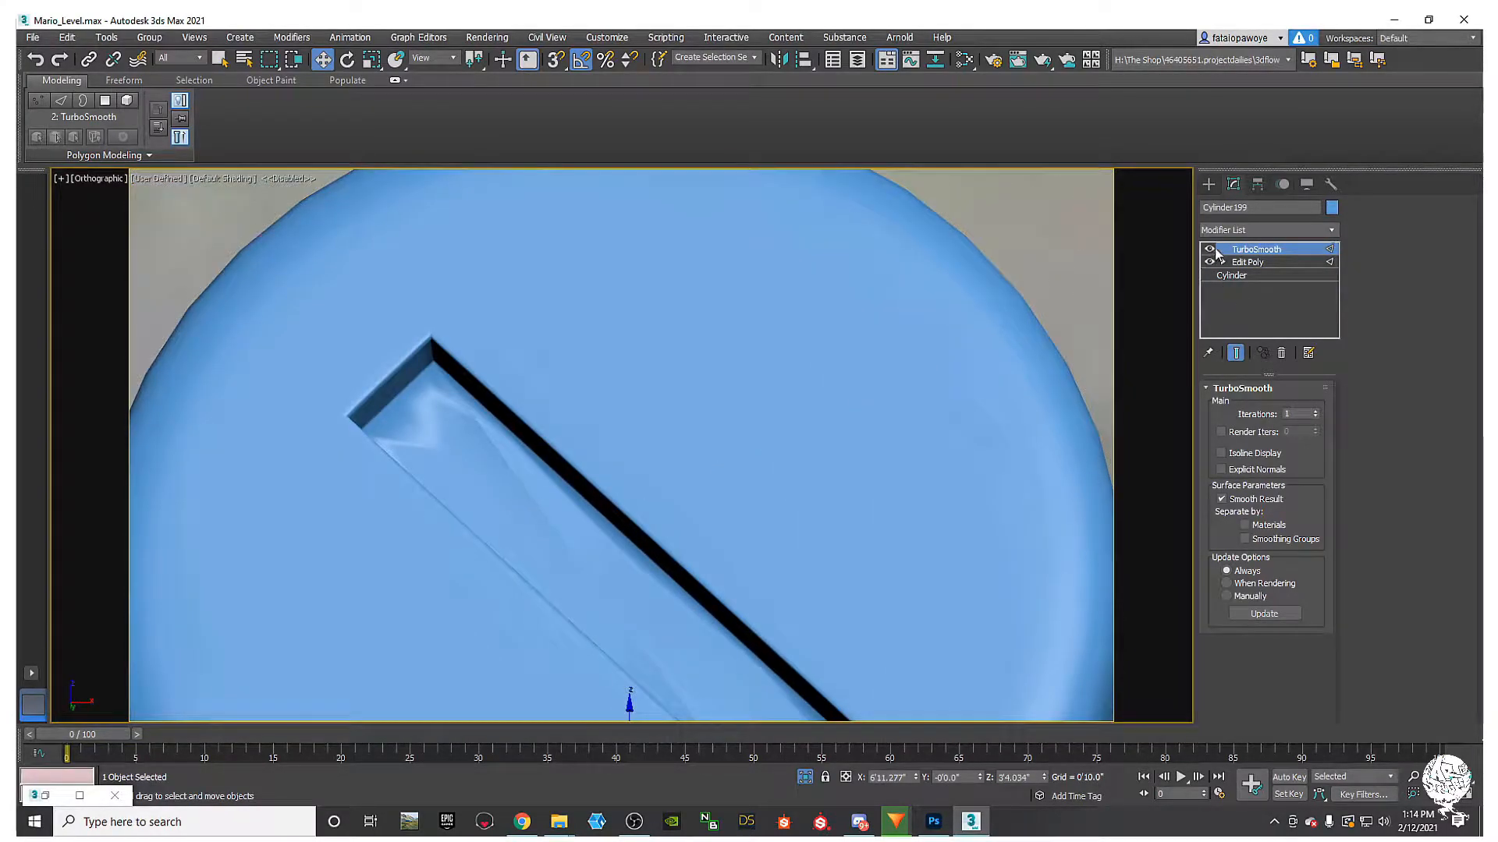
Step: Turn TurboSmooth off again and return to the Edit Poly edges with edged faces shown at the slot's corner
click(1210, 250)
click(1245, 262)
alt+middle_drag(690, 593, 663, 606)
key(F4)
scroll(469, 430, up, 5)
scroll(467, 424, down, 3)
scroll(445, 299, up, 3)
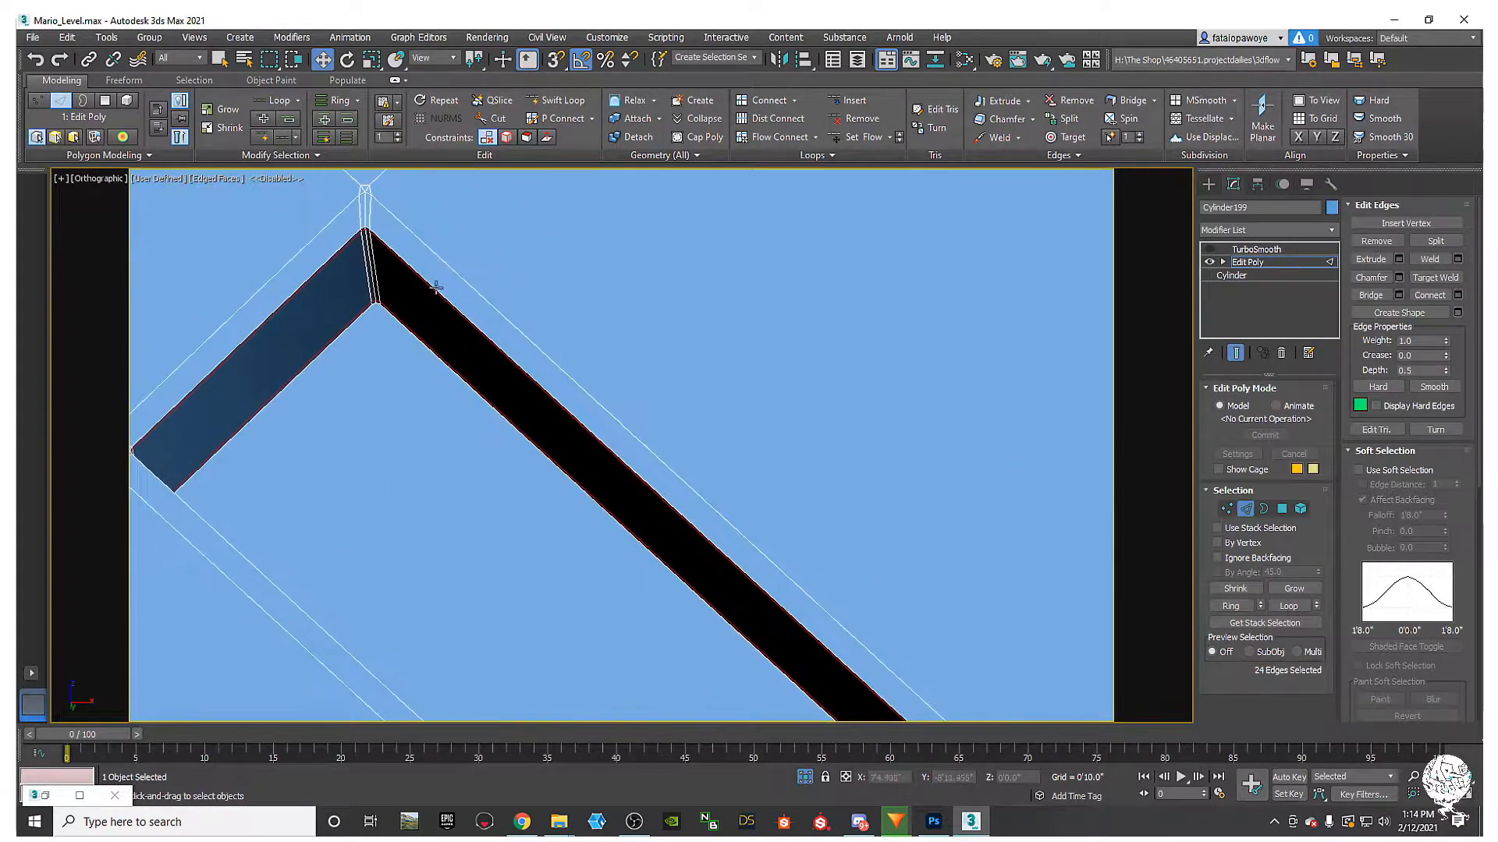
Step: Connect the two outer corner vertices across the short upper end of the slot with an edge
scroll(409, 357, up, 4)
middle_drag(358, 311, 427, 585)
key(1)
click(389, 316)
alt+middle_drag(327, 577, 338, 499)
scroll(264, 559, up, 4)
scroll(306, 510, up, 4)
ctrl+click(347, 505)
right_click(470, 500)
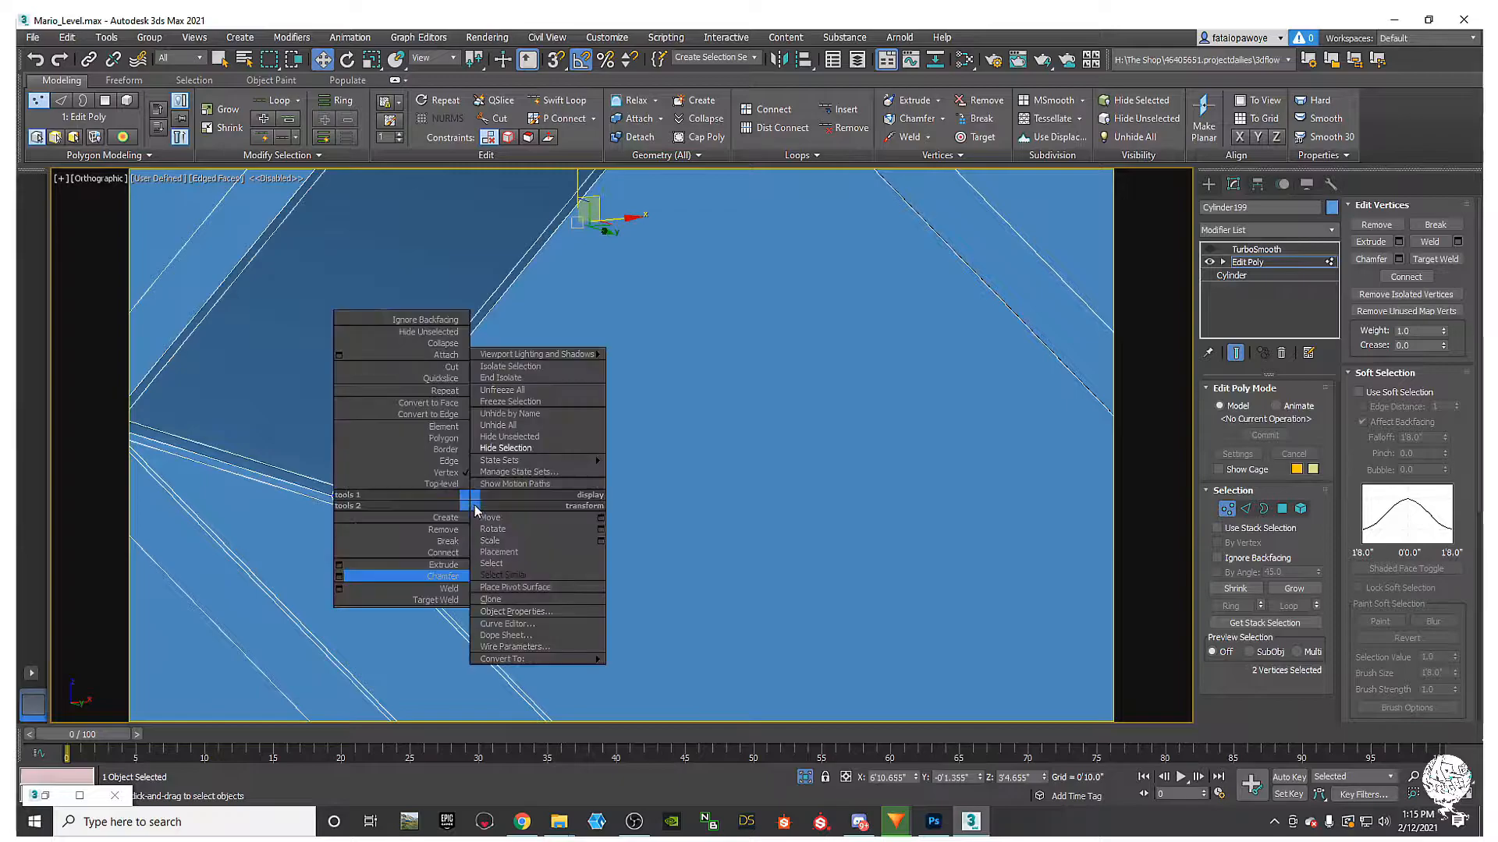
click(448, 555)
Step: Connect the two outer corner vertices across the slot's short lower end with an edge
scroll(447, 558, down, 4)
alt+middle_drag(448, 558, 390, 386)
middle_drag(671, 702, 529, 538)
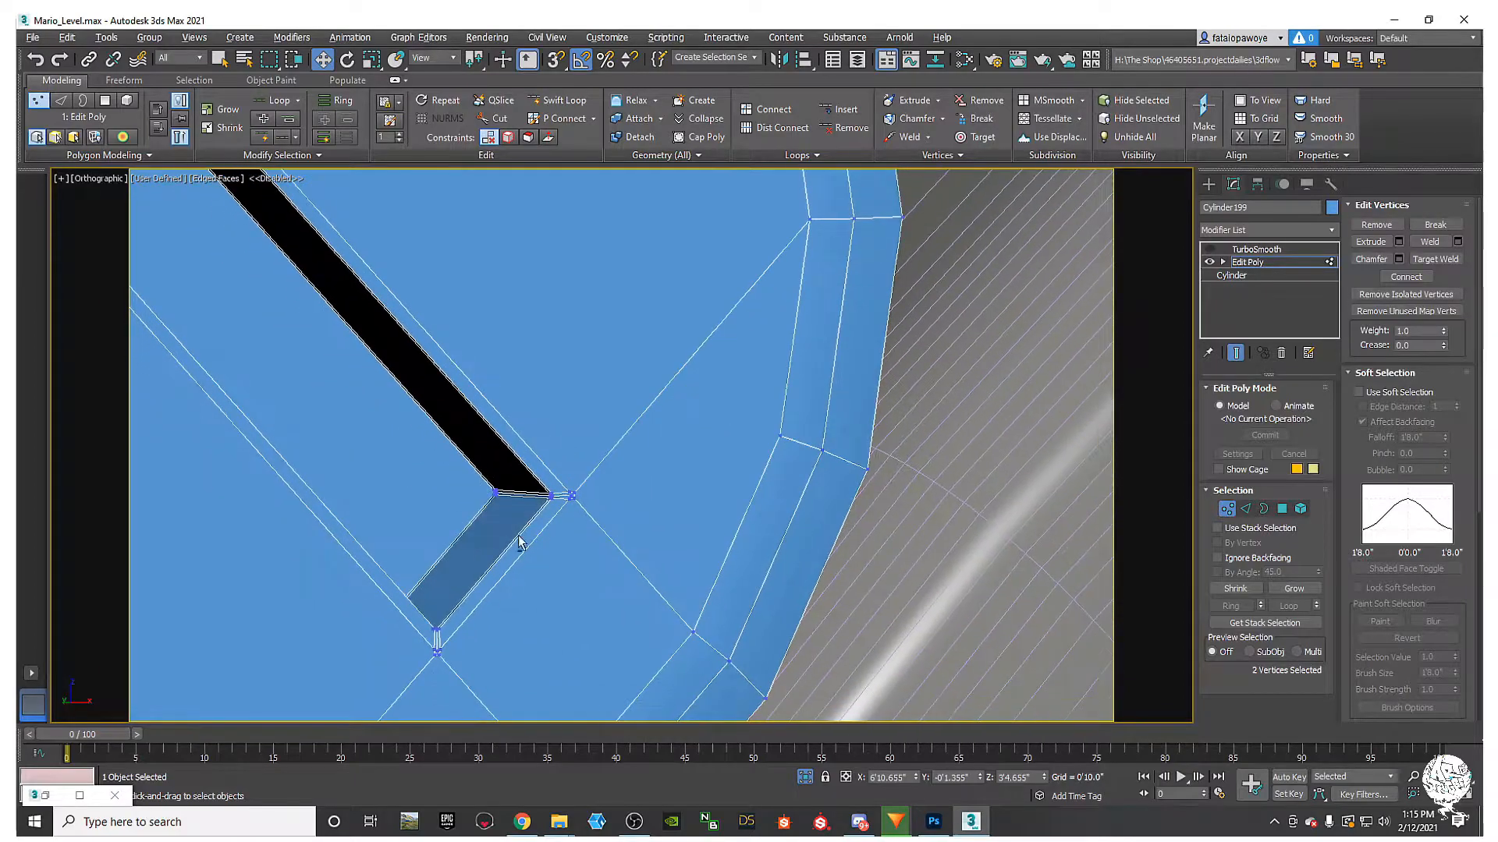
scroll(529, 538, up, 6)
click(637, 430)
scroll(578, 495, down, 3)
middle_drag(518, 508, 832, 459)
alt+middle_drag(640, 571, 669, 571)
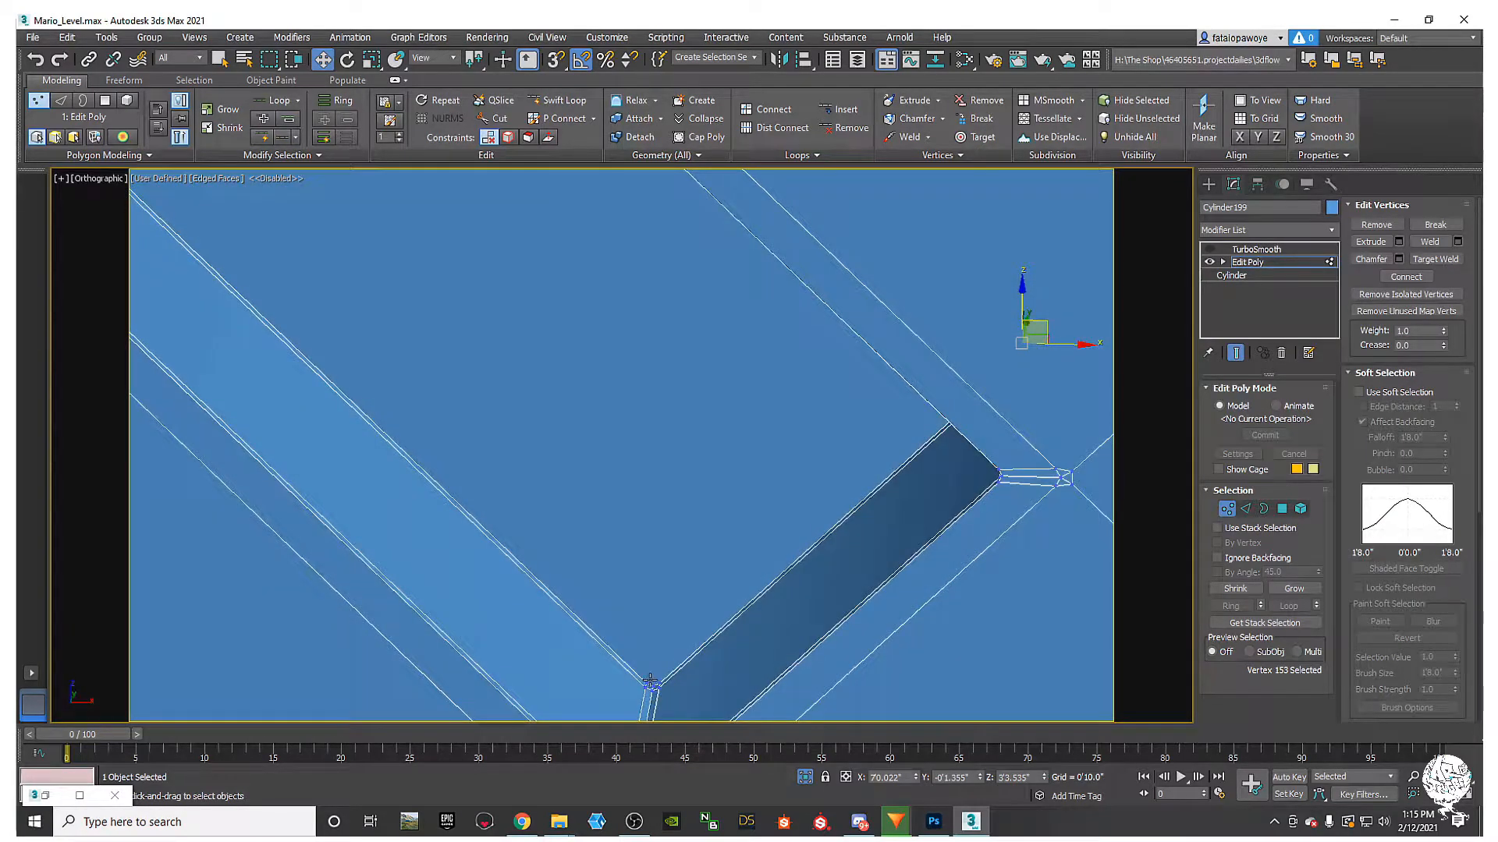
click(650, 681)
right_click(672, 635)
click(616, 675)
Step: Turn TurboSmooth on and examine the smoothed screw head with and without edged faces
scroll(616, 675, down, 5)
alt+middle_drag(616, 676, 573, 641)
scroll(573, 641, down, 3)
alt+middle_drag(572, 641, 570, 500)
middle_drag(570, 500, 482, 560)
click(1209, 249)
key(F4)
key(F4)
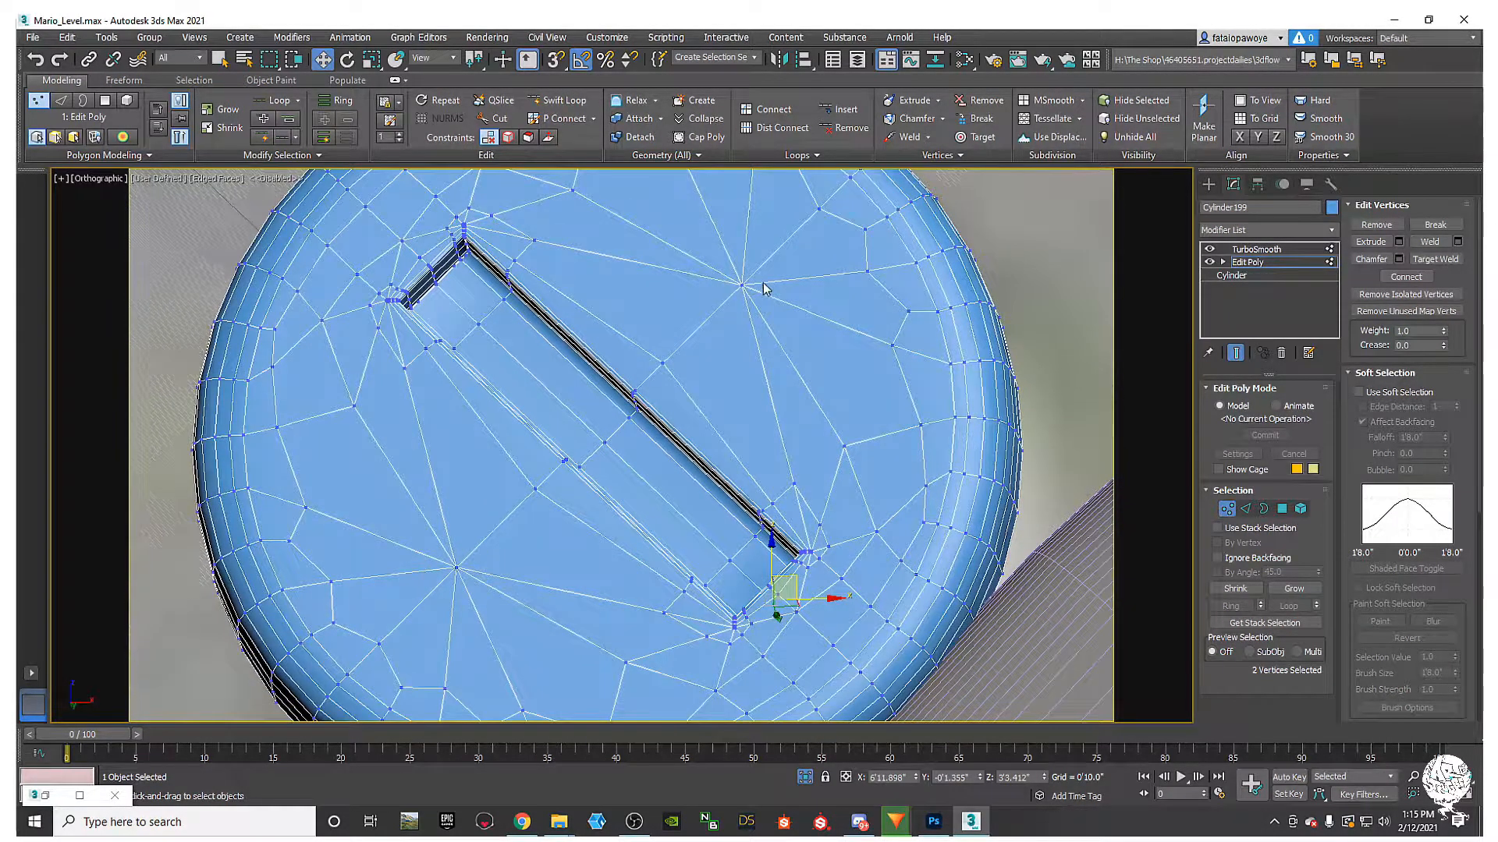
key(F4)
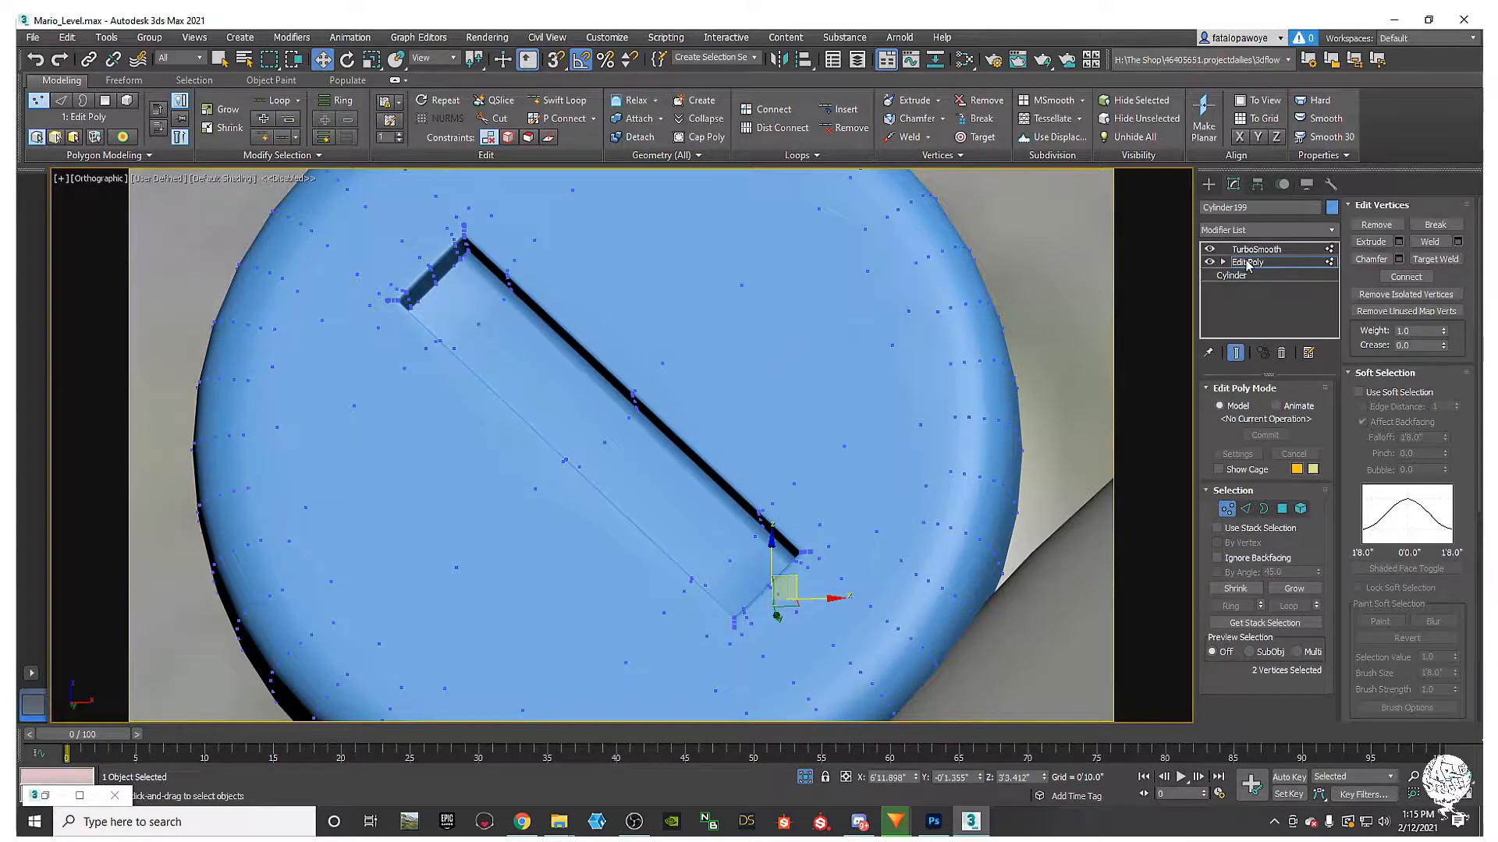
Step: Turn TurboSmooth off and show the screw head in wireframe
click(1209, 249)
key(F3)
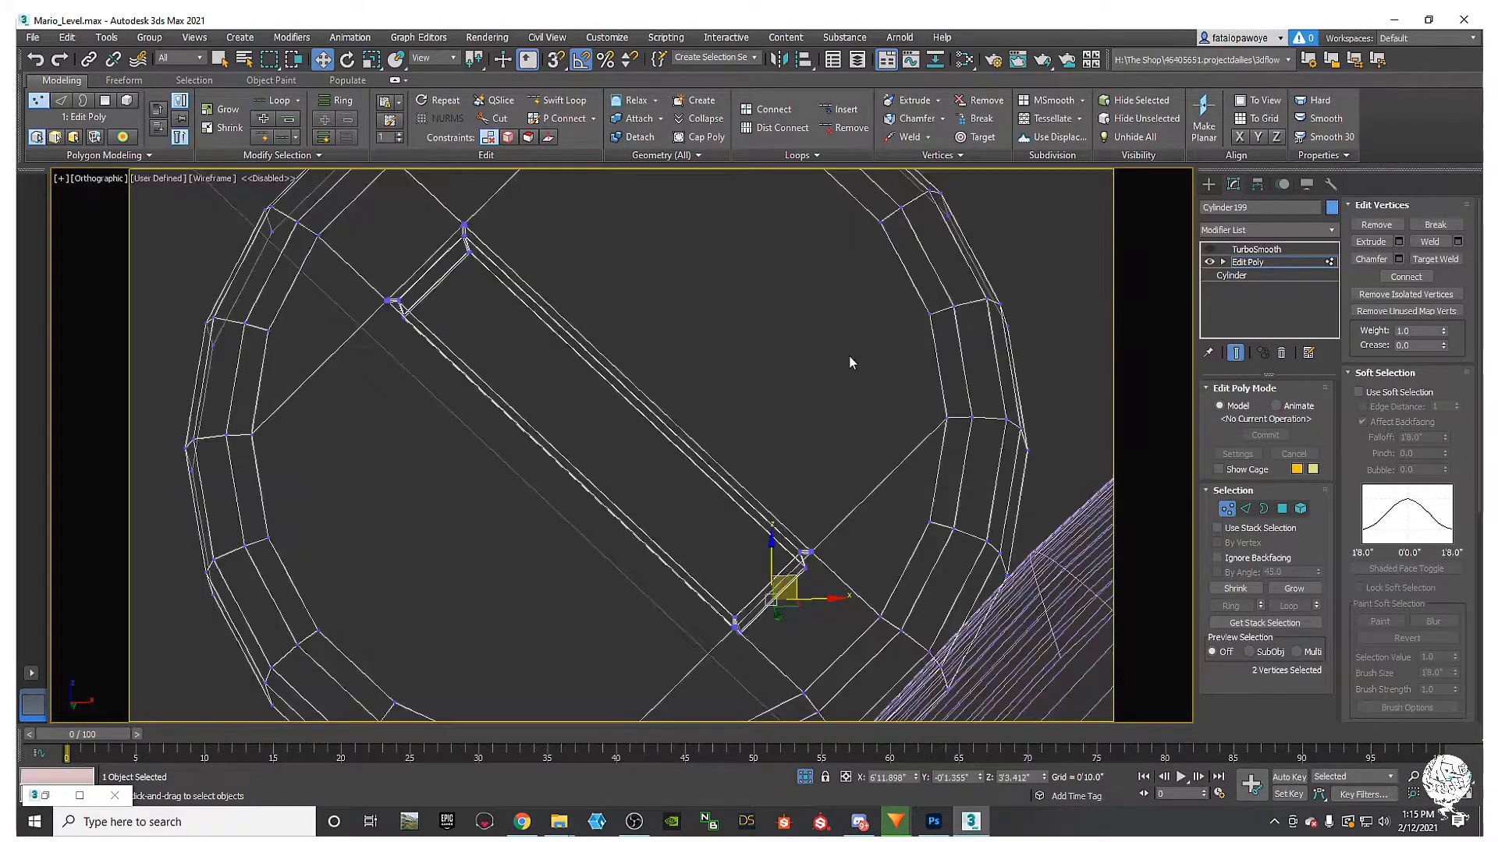
alt+middle_drag(863, 354, 807, 452)
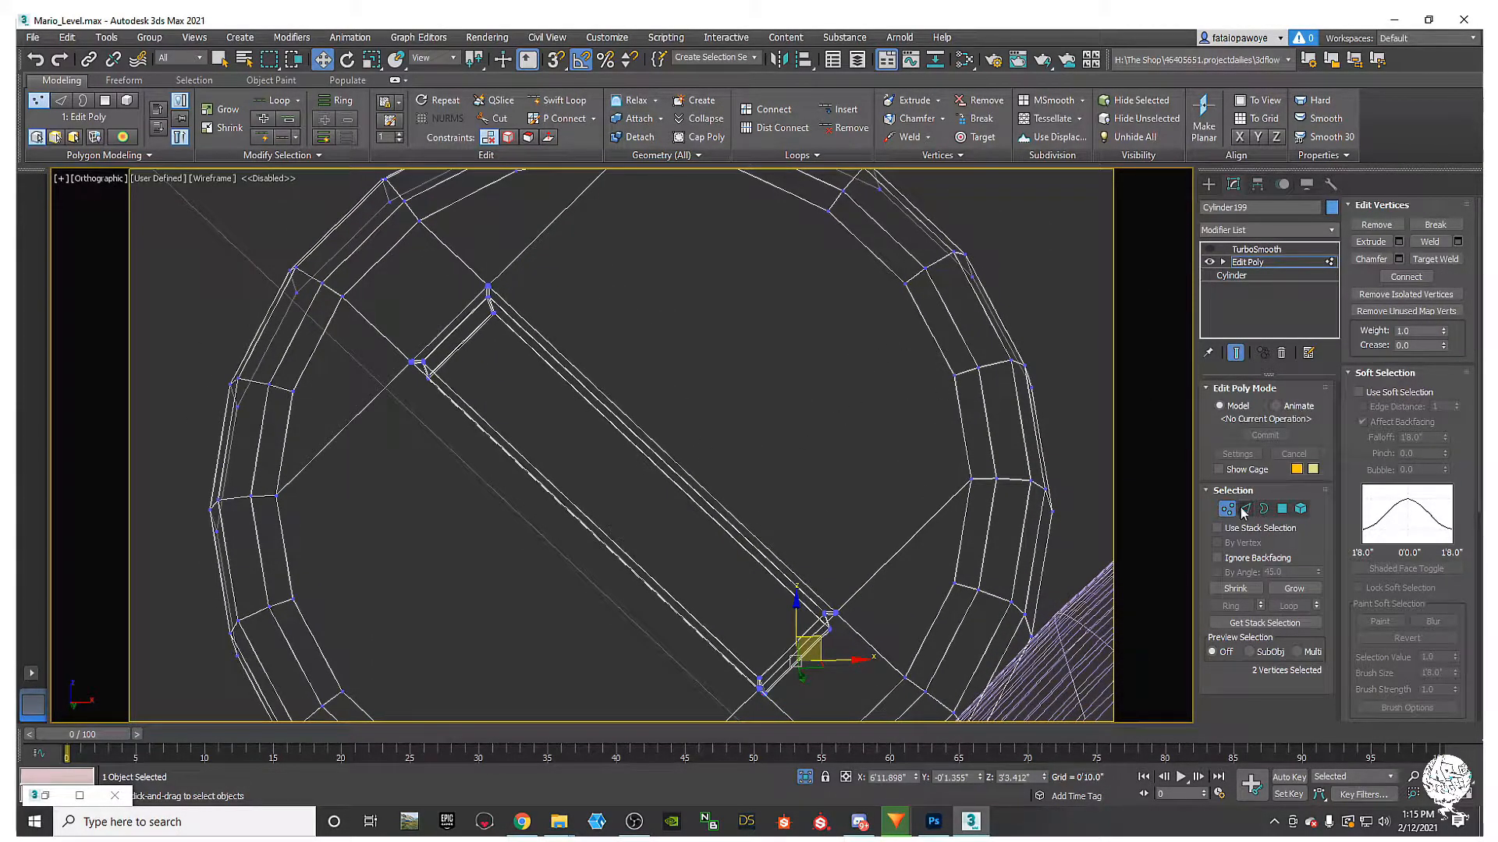
click(1245, 509)
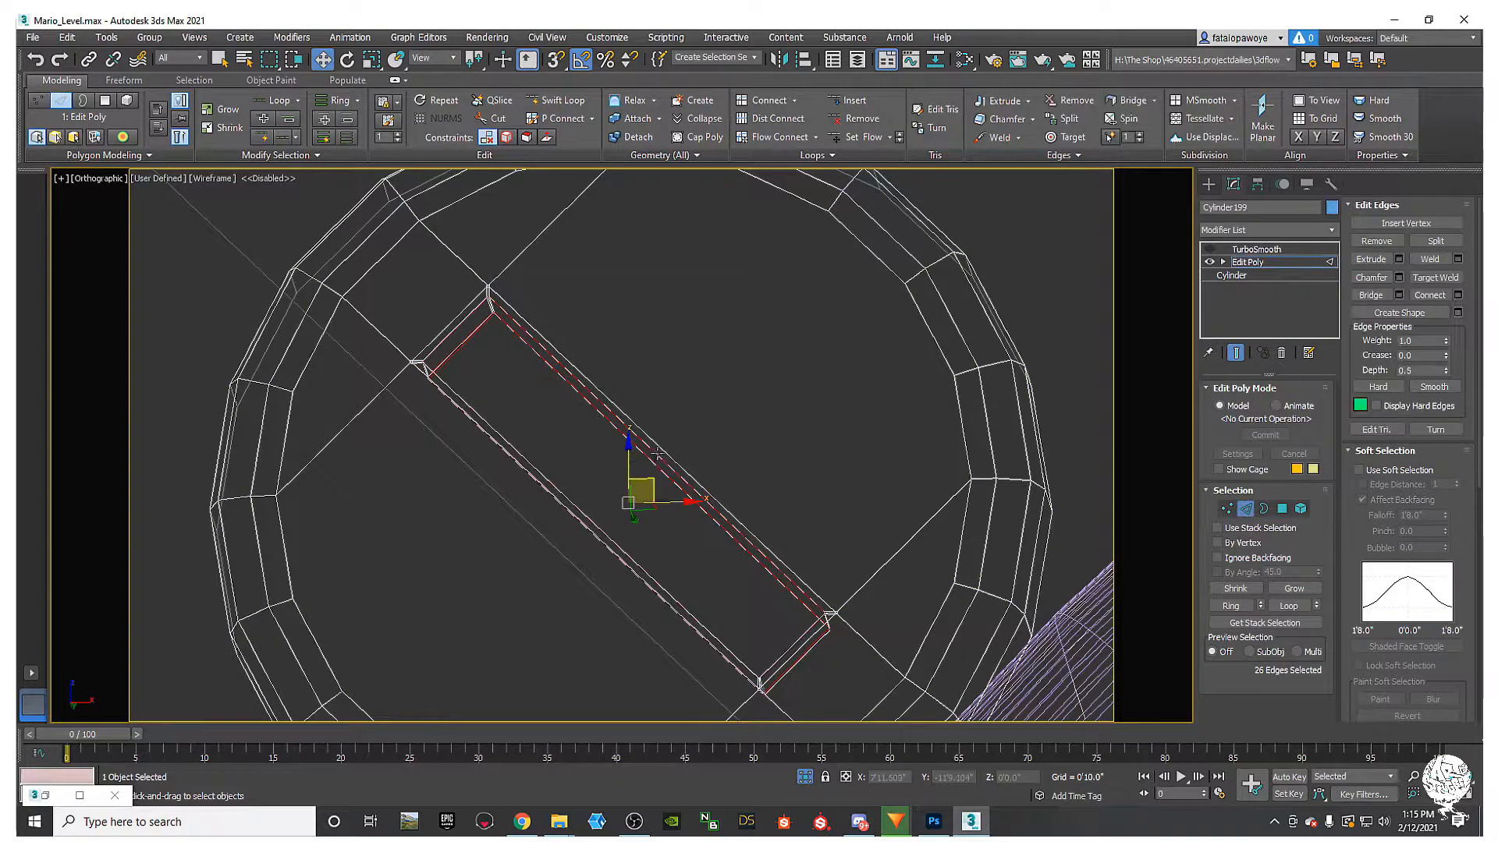
click(1230, 606)
scroll(660, 398, down, 2)
right_click(663, 406)
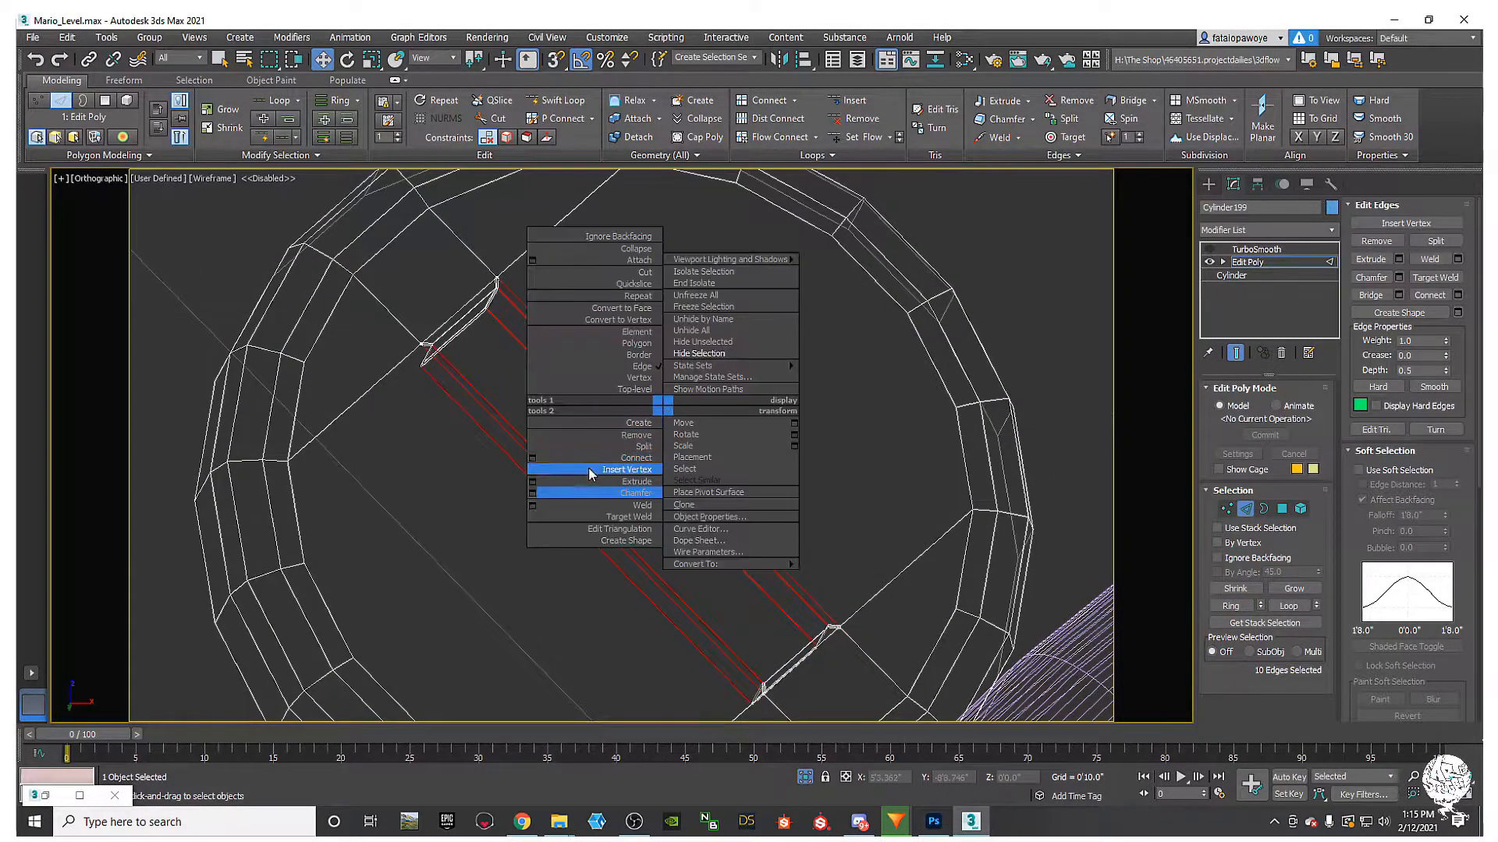
click(534, 451)
mouse_move(630, 458)
alt+middle_down()
mouse_move(599, 471)
mouse_move(628, 473)
alt+middle_up()
right_click(628, 473)
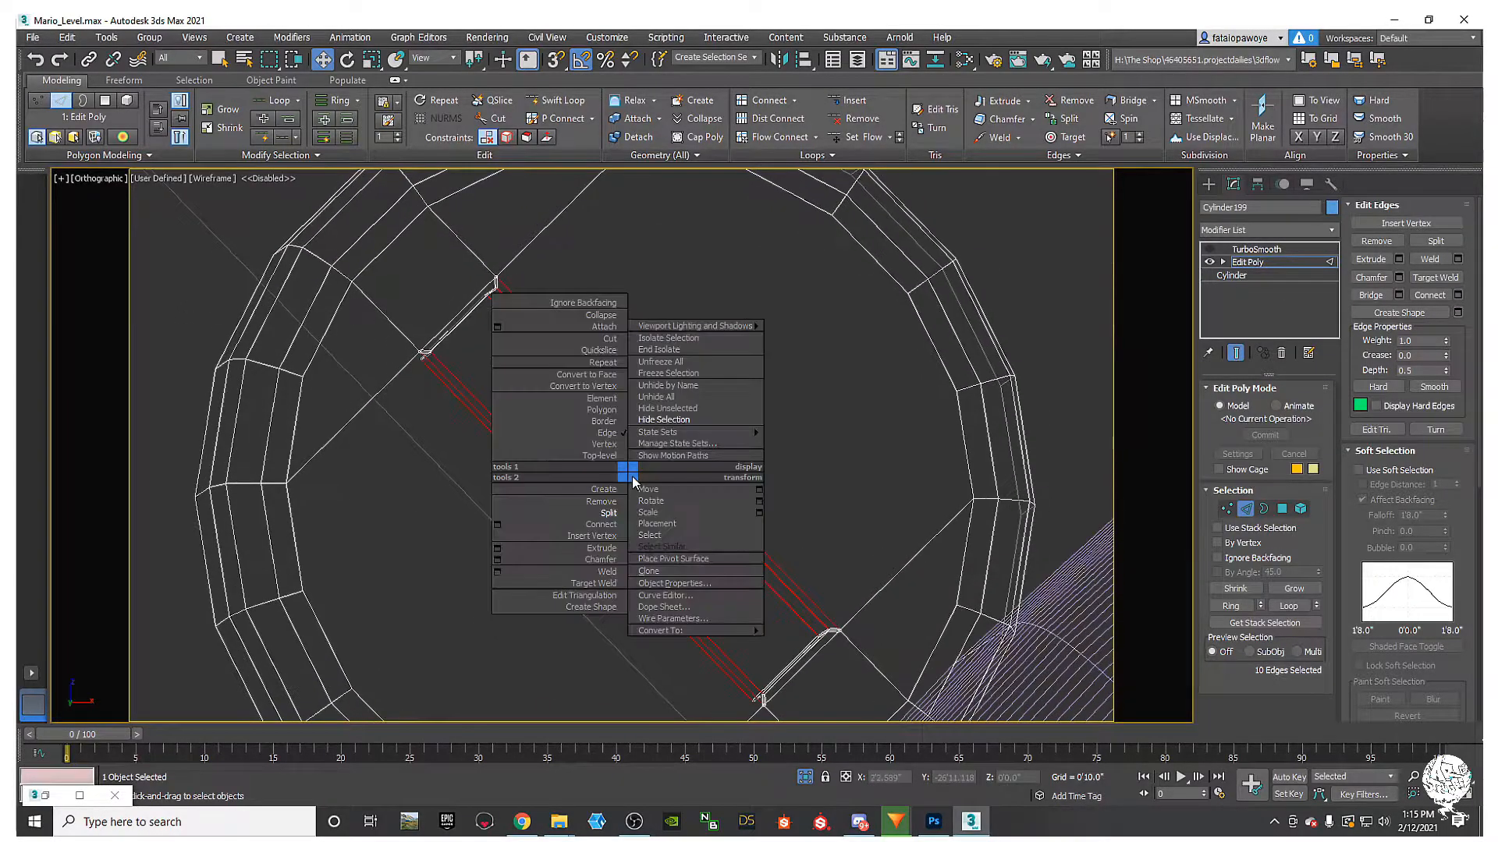
click(497, 525)
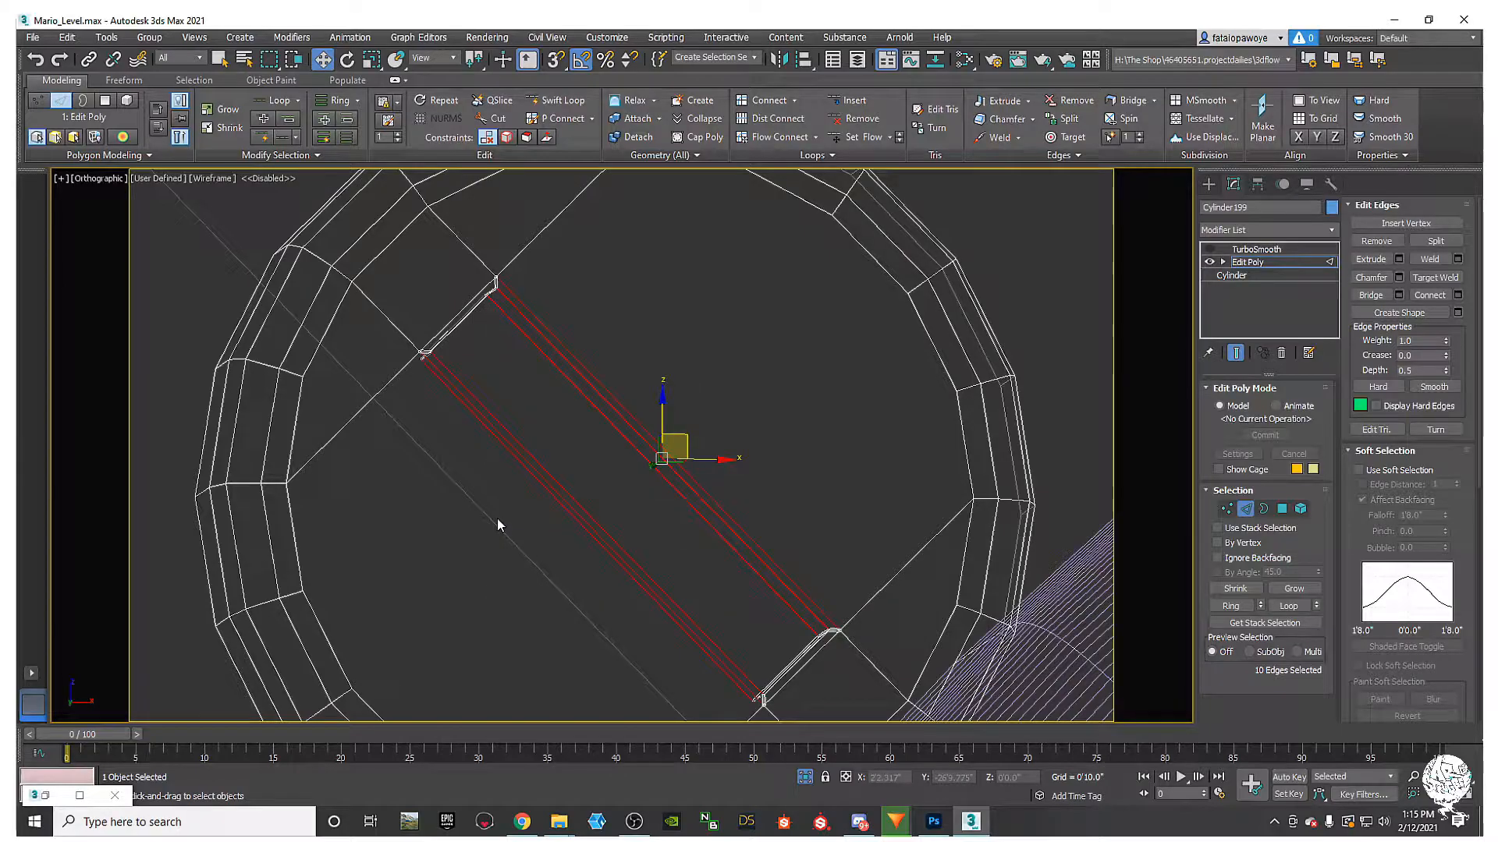
double_click(564, 489)
ctrl+double_click(576, 486)
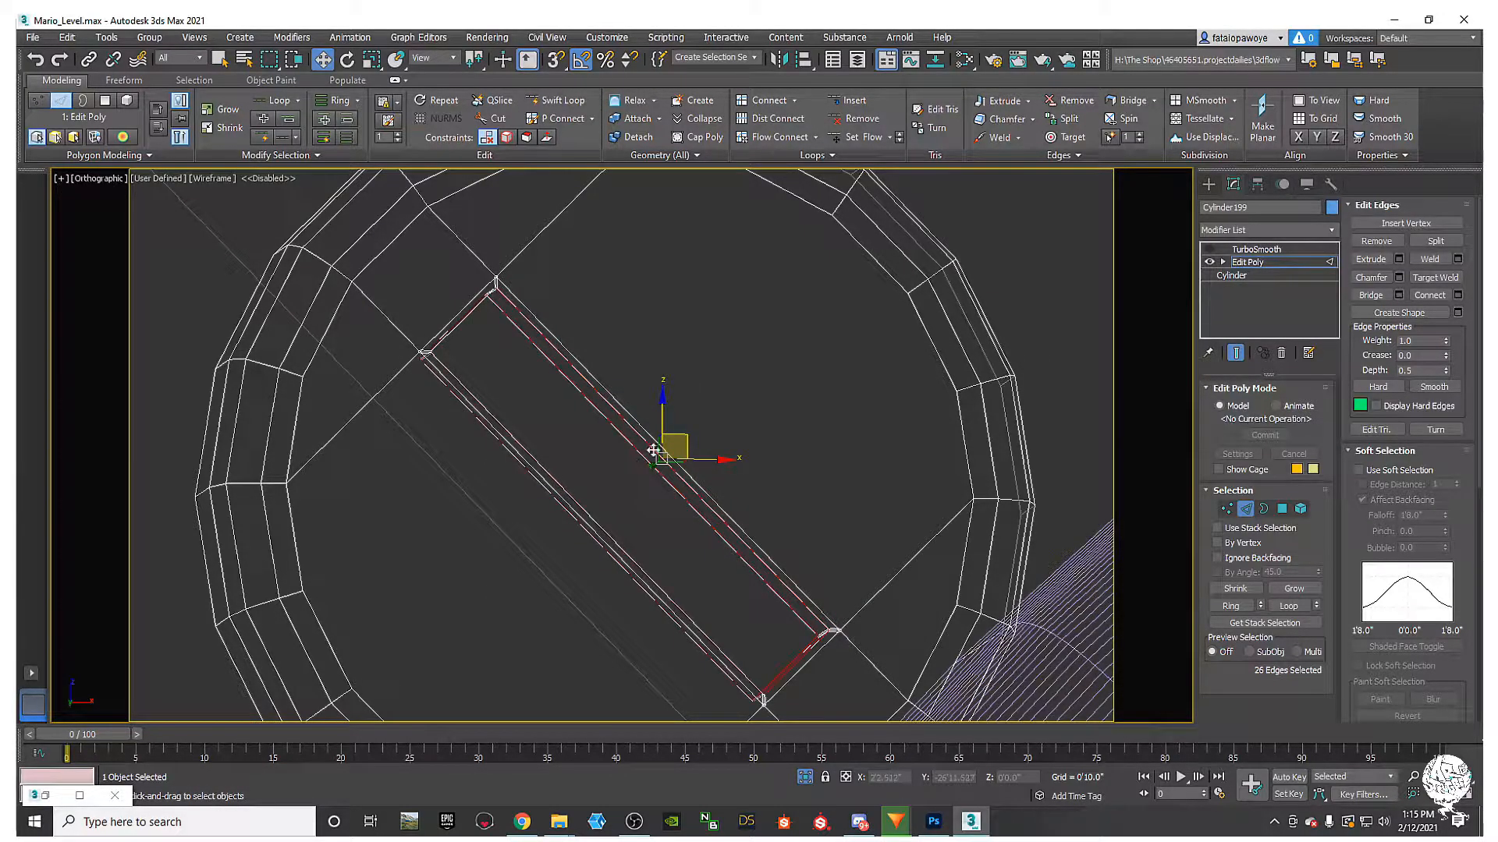
Step: Select the ring of the slot's lengthwise edges and connect it with 4 segments and a pinch of 0, returning to shaded view
click(886, 484)
click(755, 543)
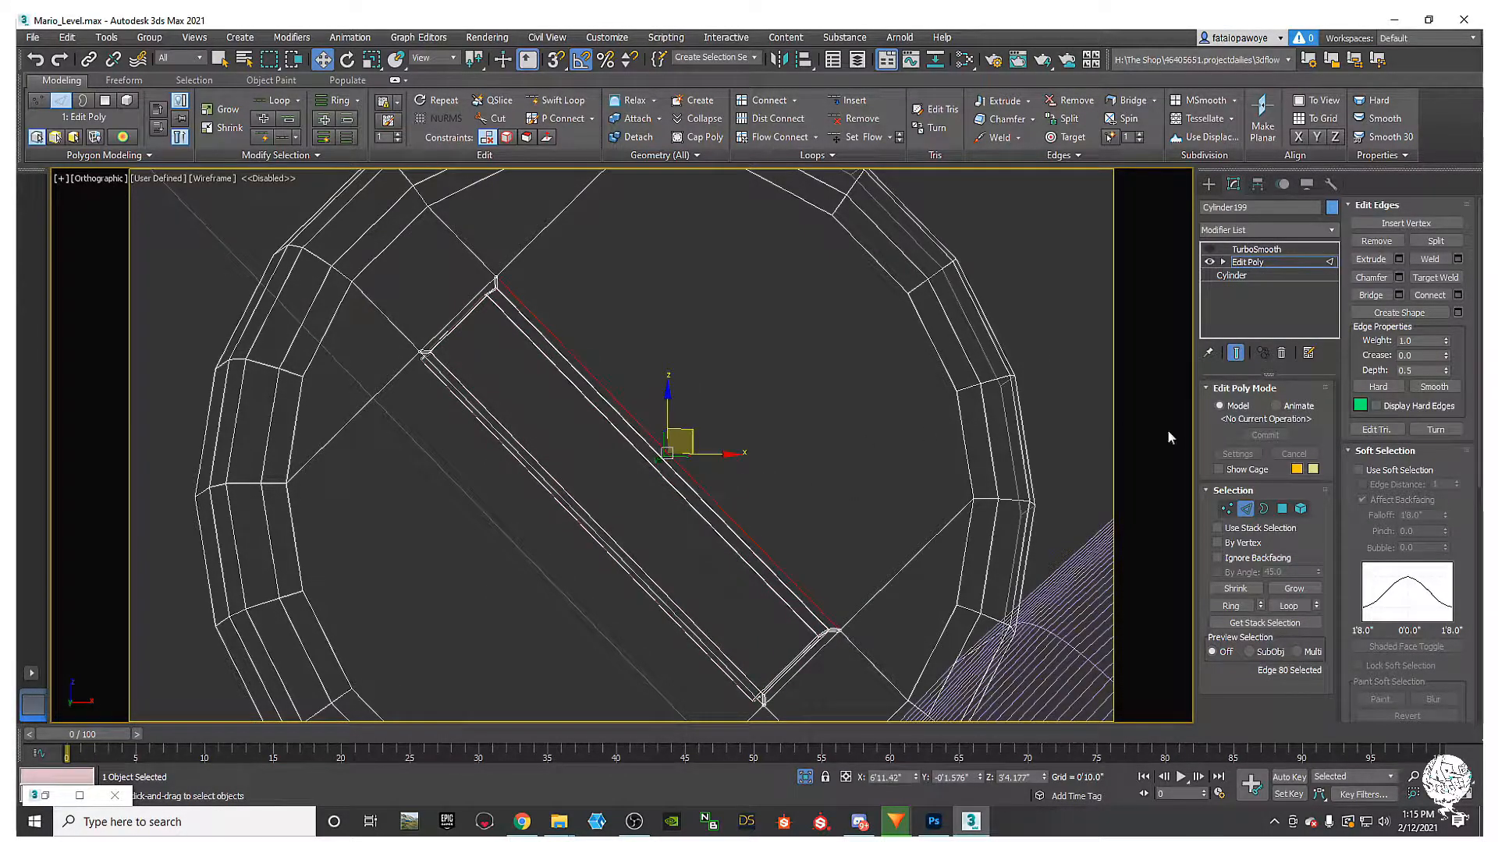
click(1230, 607)
right_click(708, 423)
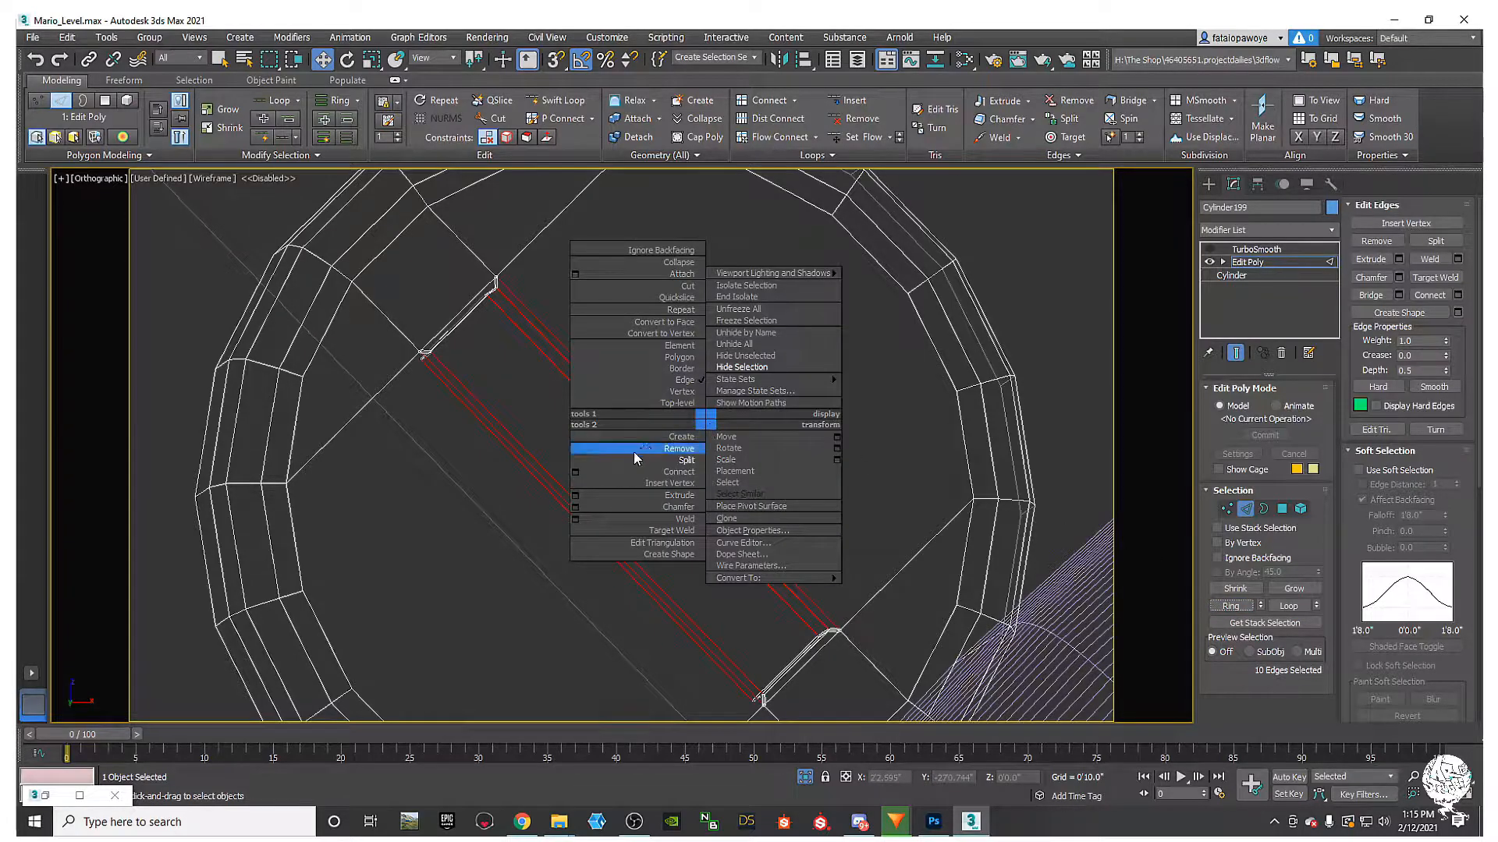
click(575, 472)
mouse_move(524, 508)
alt+middle_down()
mouse_move(450, 474)
mouse_move(513, 447)
mouse_move(499, 548)
alt+middle_up()
key(F3)
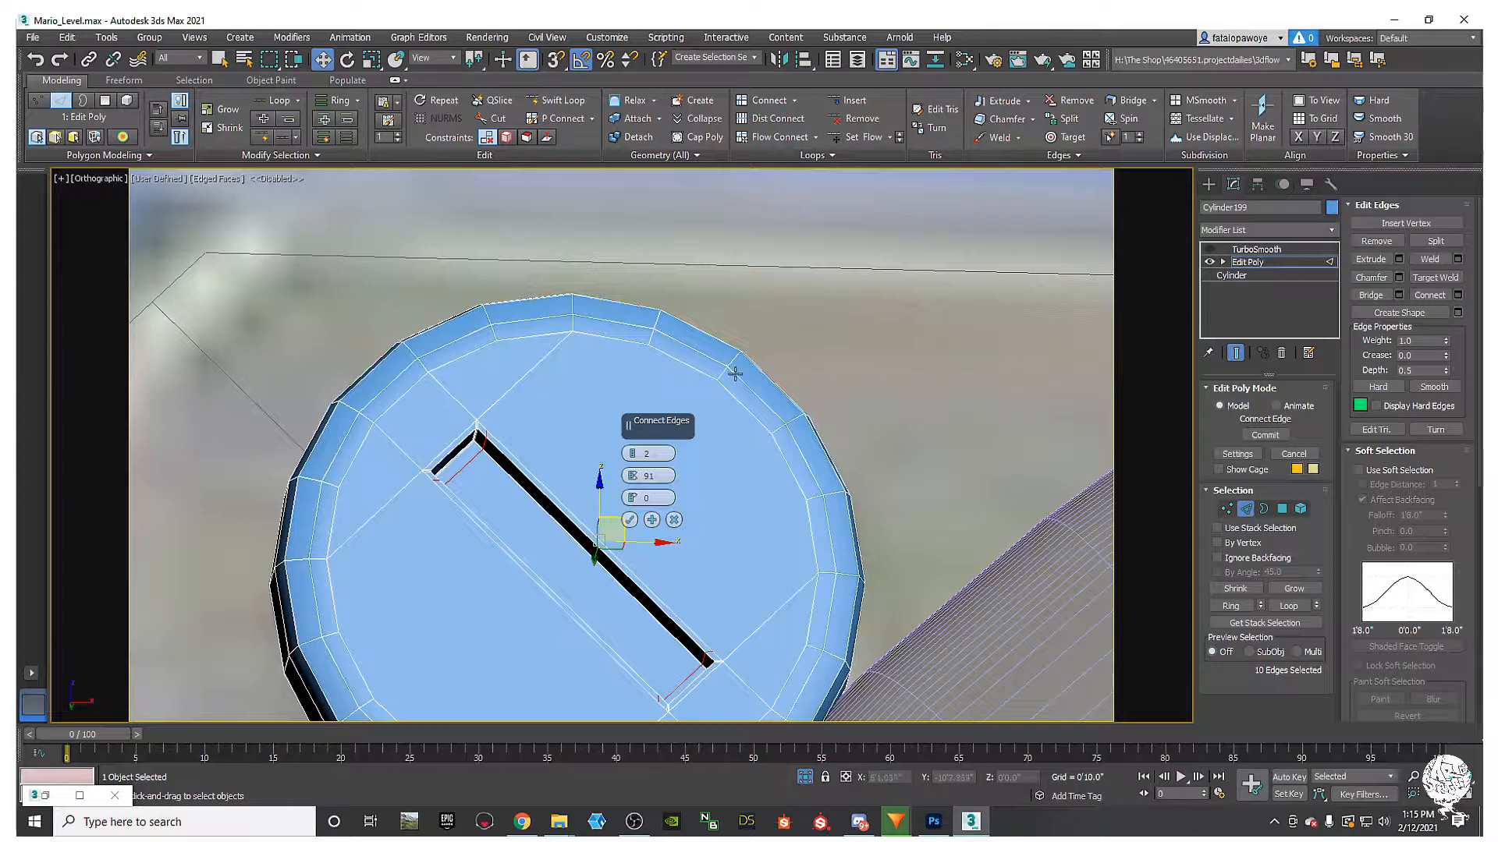
click(633, 451)
click(632, 451)
right_click(633, 476)
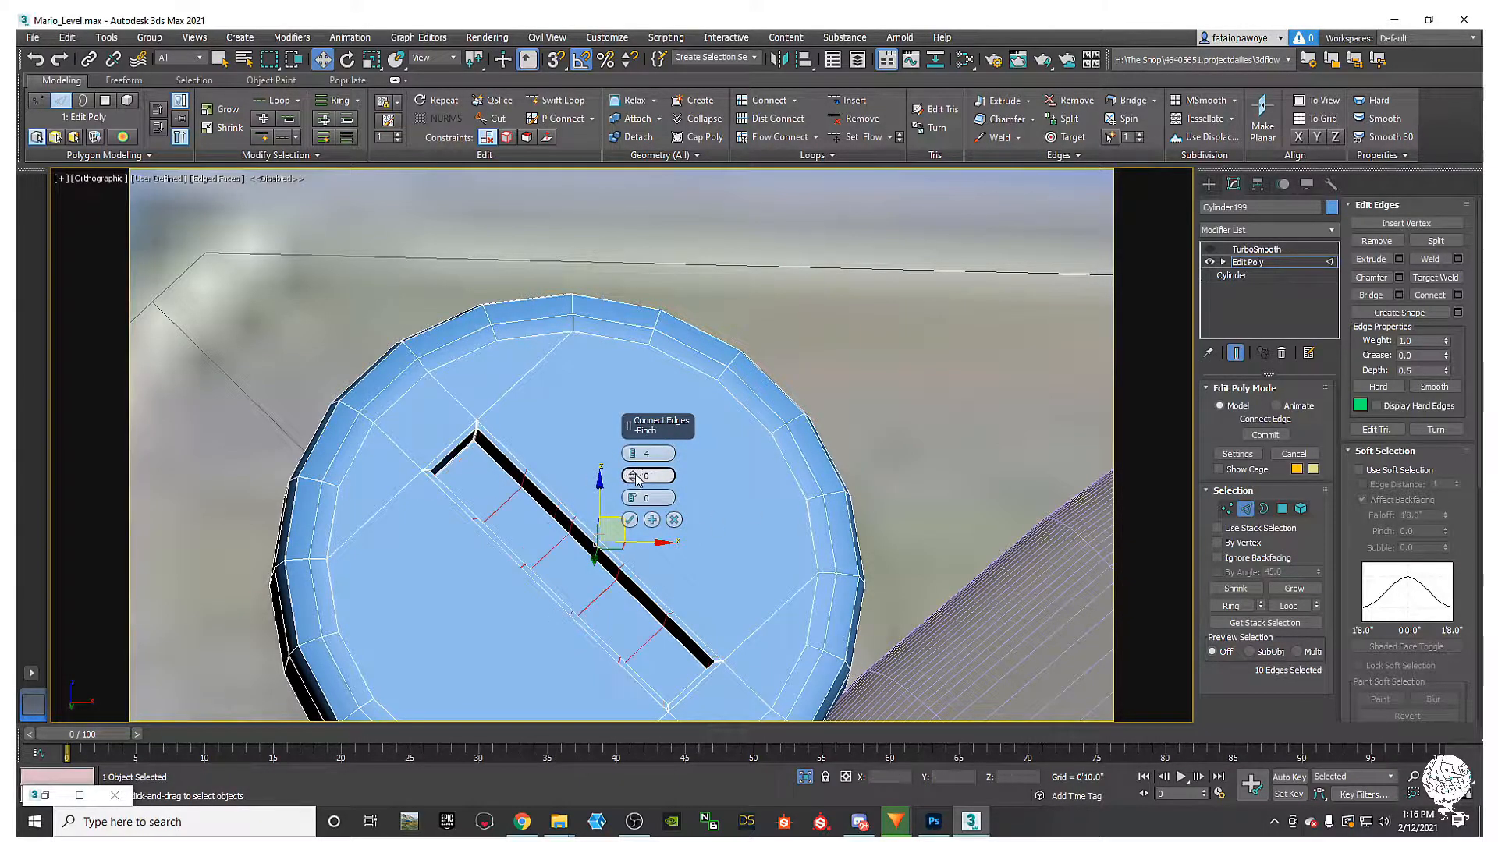
click(630, 520)
Step: Connect the first new vertex on the slot's upper long side to the facing vertex on the head's inner rim loop
key(1)
scroll(550, 462, up, 5)
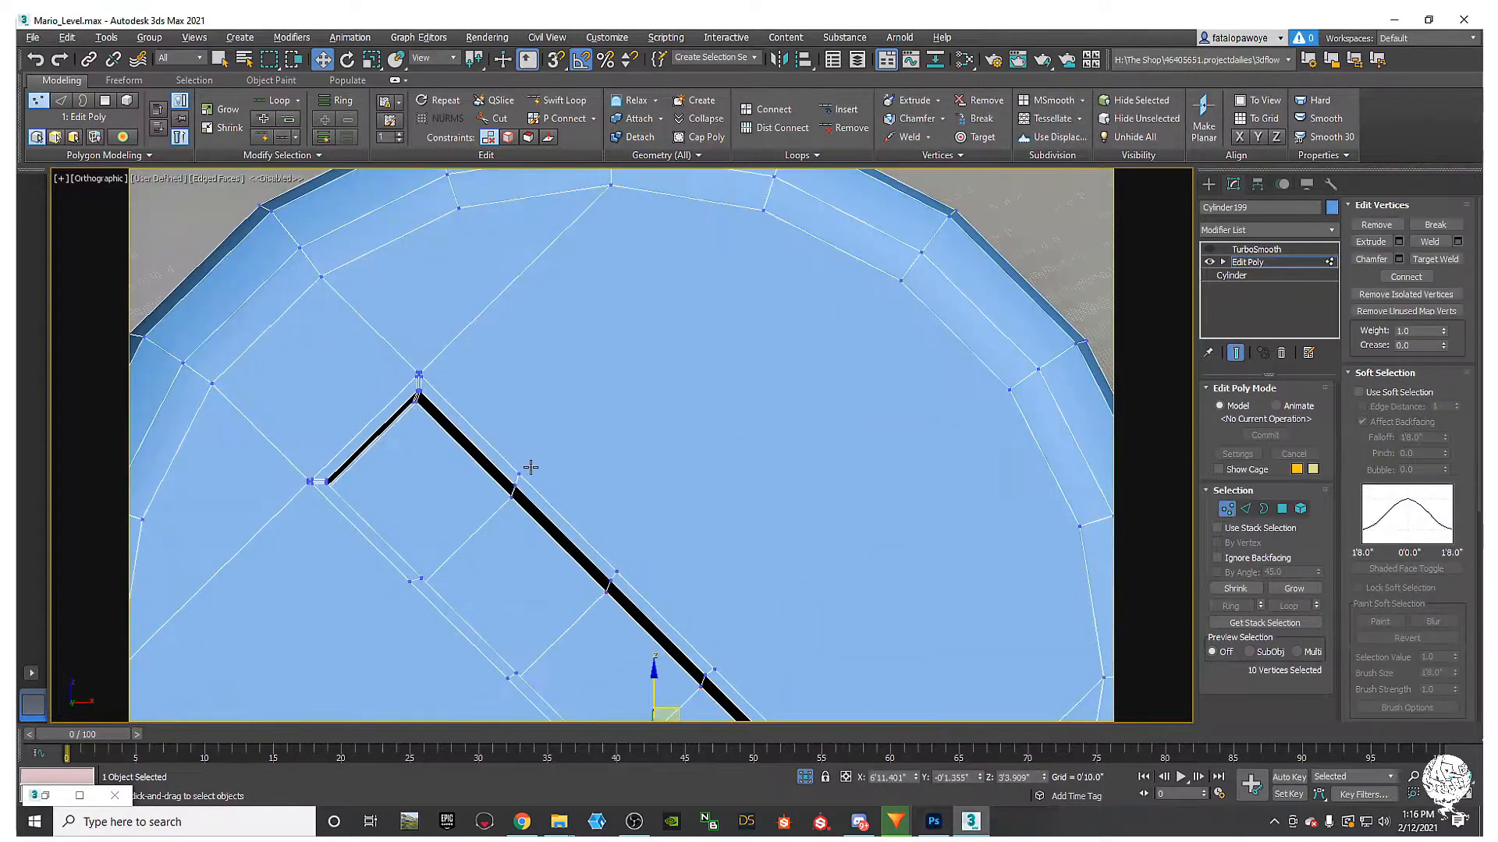
click(519, 474)
ctrl+click(759, 216)
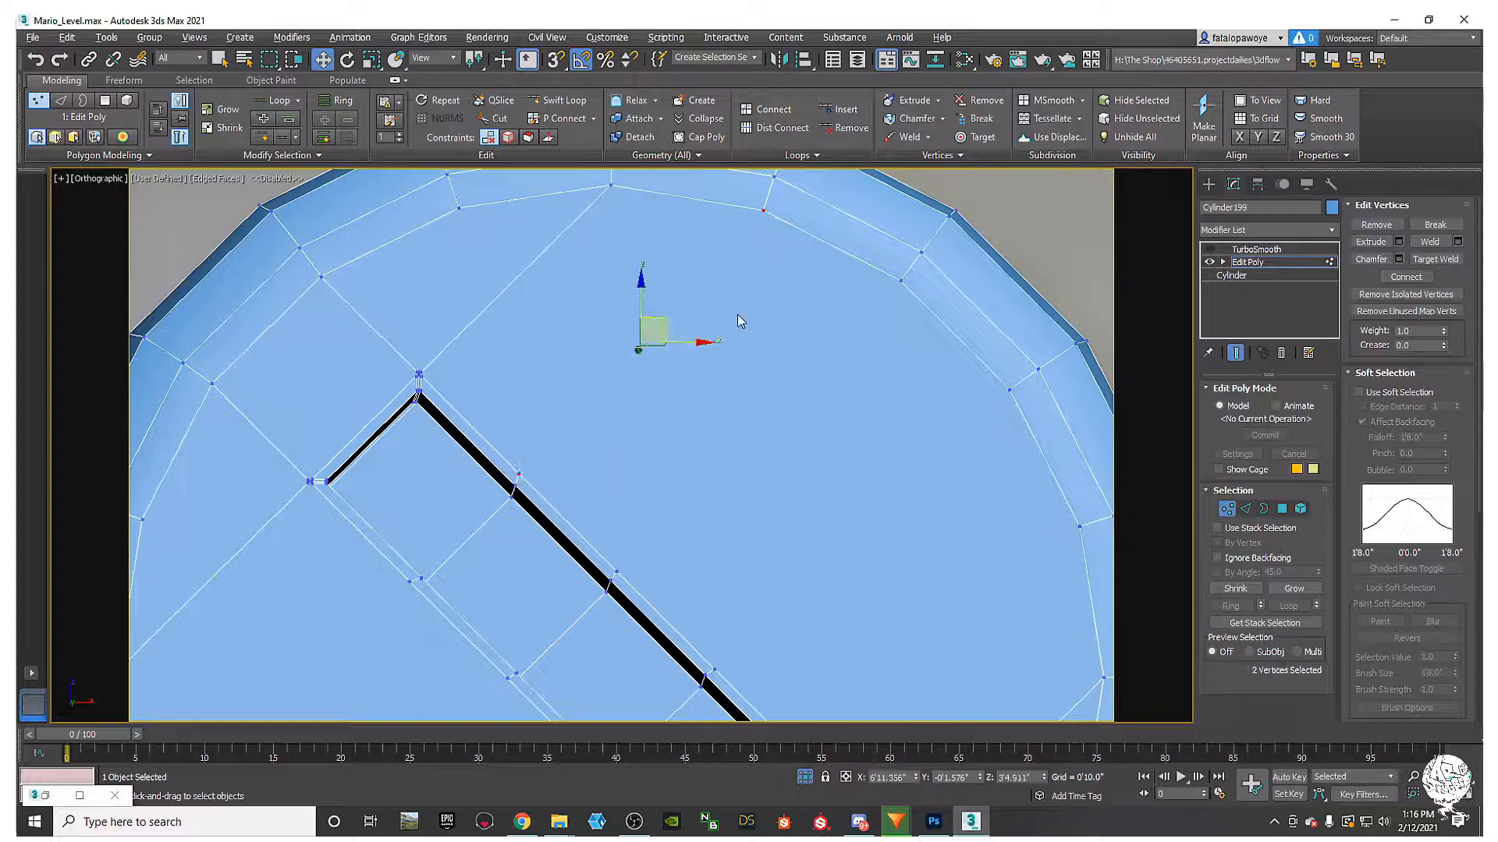
alt+middle_drag(747, 303, 591, 368)
right_click(589, 366)
click(549, 418)
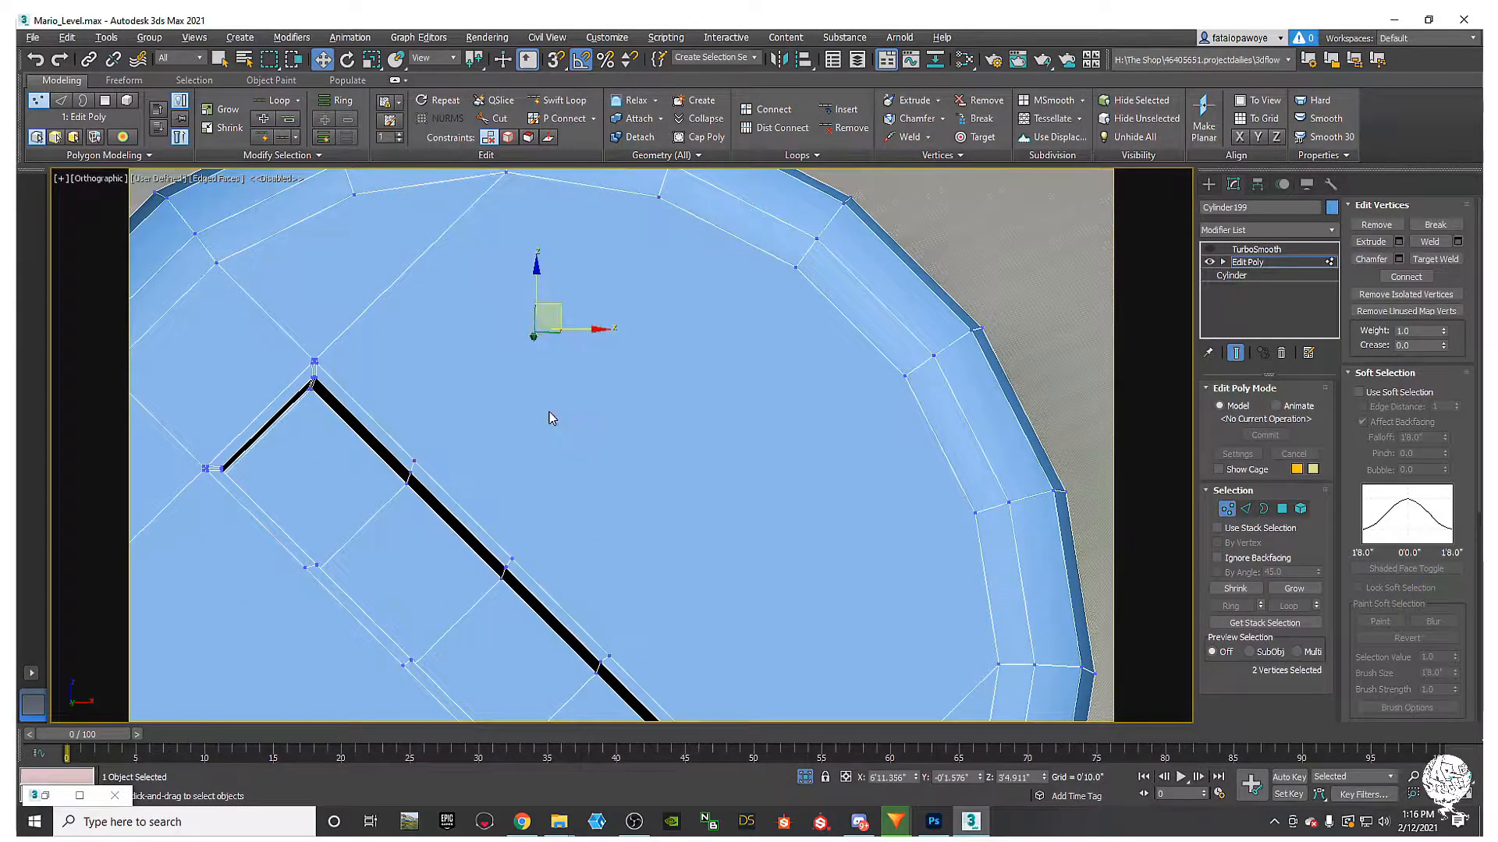
right_click(544, 403)
click(533, 390)
right_click(657, 327)
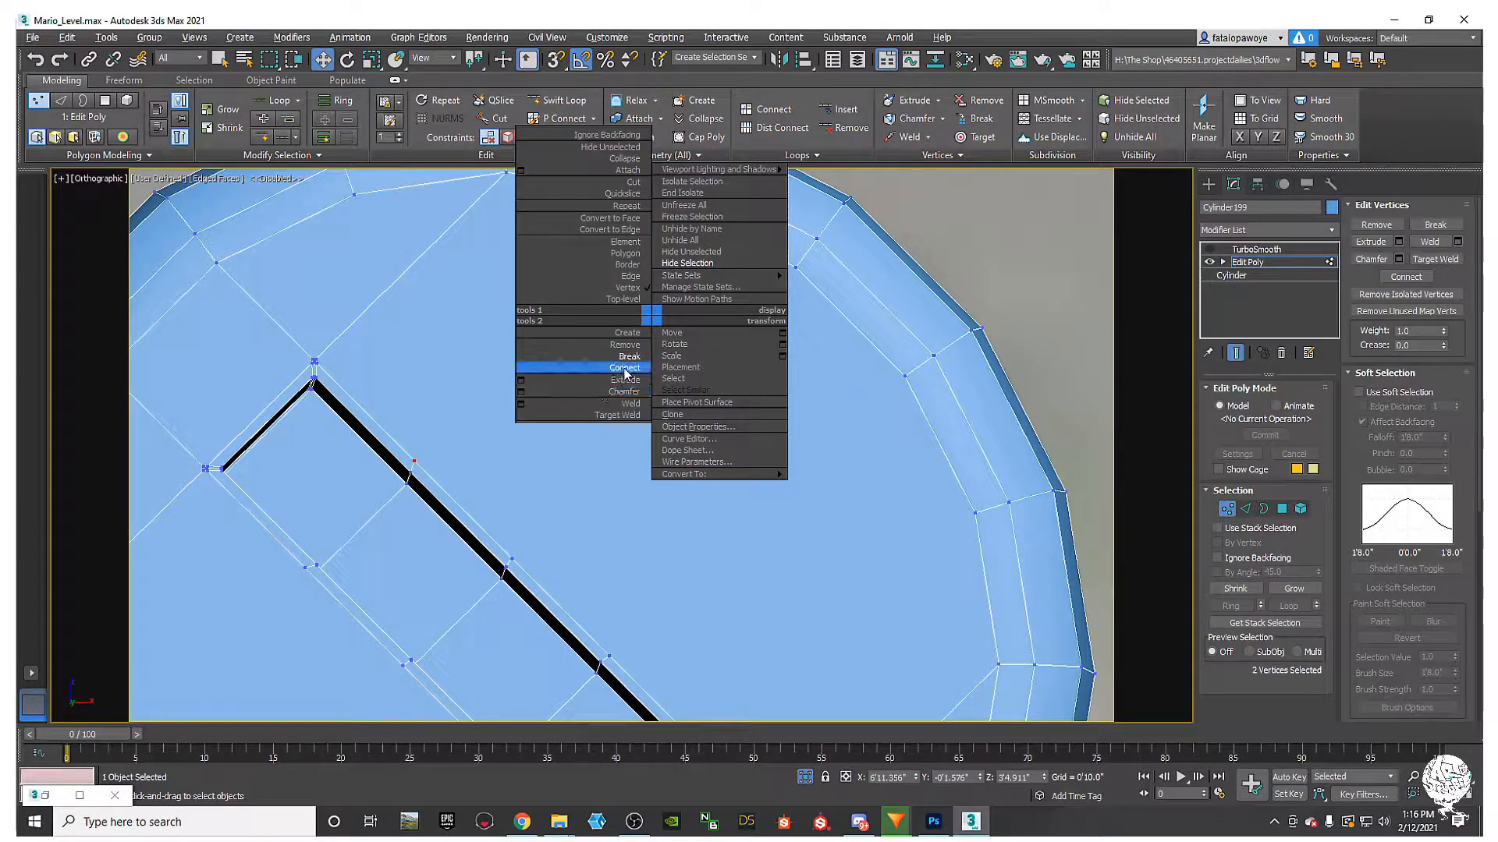
click(626, 368)
Step: Connect the second and third new vertices on the slot's upper long side to their facing inner rim vertices
click(510, 557)
ctrl+click(795, 269)
right_click(642, 437)
click(613, 483)
middle_drag(678, 508, 568, 447)
click(498, 596)
ctrl+click(791, 315)
right_click(641, 500)
click(607, 521)
Step: Connect the fourth new vertex on the slot's upper long side to its facing inner rim vertex
middle_drag(609, 522, 593, 468)
click(534, 597)
ctrl+click(797, 356)
right_click(612, 445)
click(577, 465)
Step: Turn TurboSmooth back on and compare the smoothed mesh on both sides of the slot
scroll(549, 486, down, 5)
alt+middle_drag(549, 485, 522, 399)
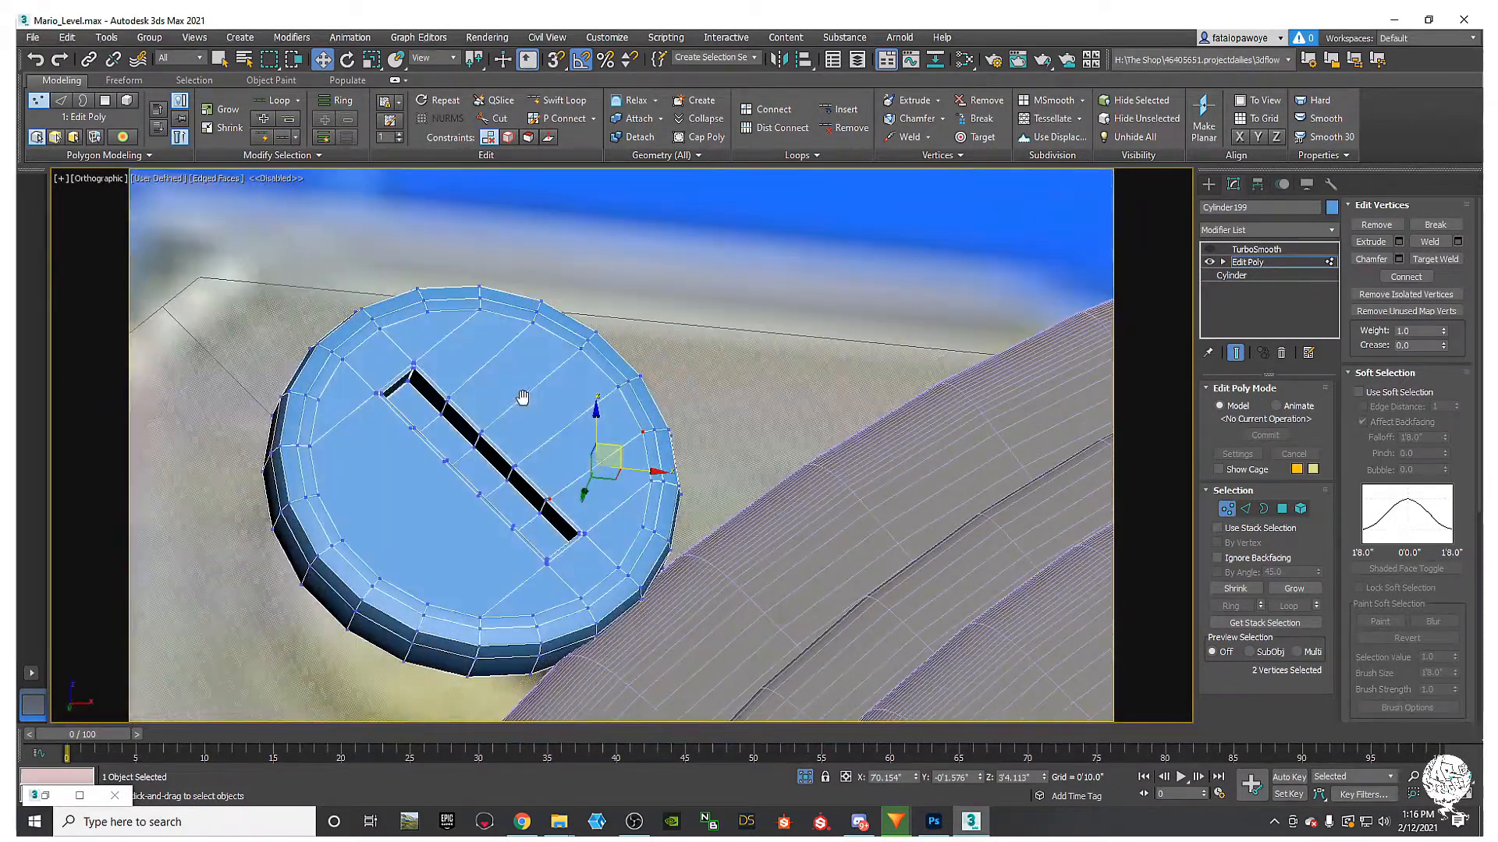
scroll(398, 519, up, 5)
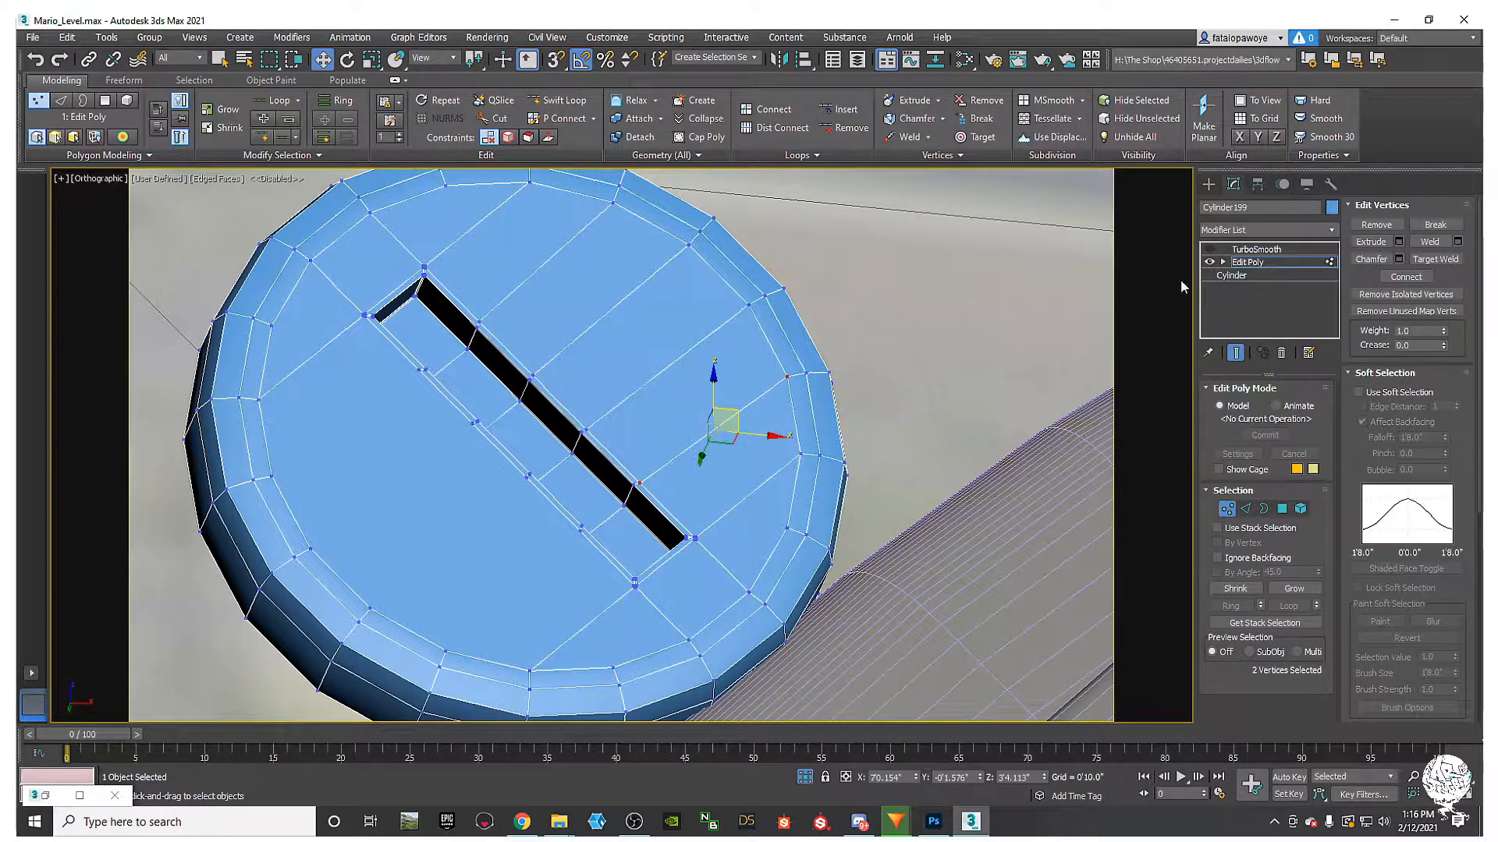
click(1210, 249)
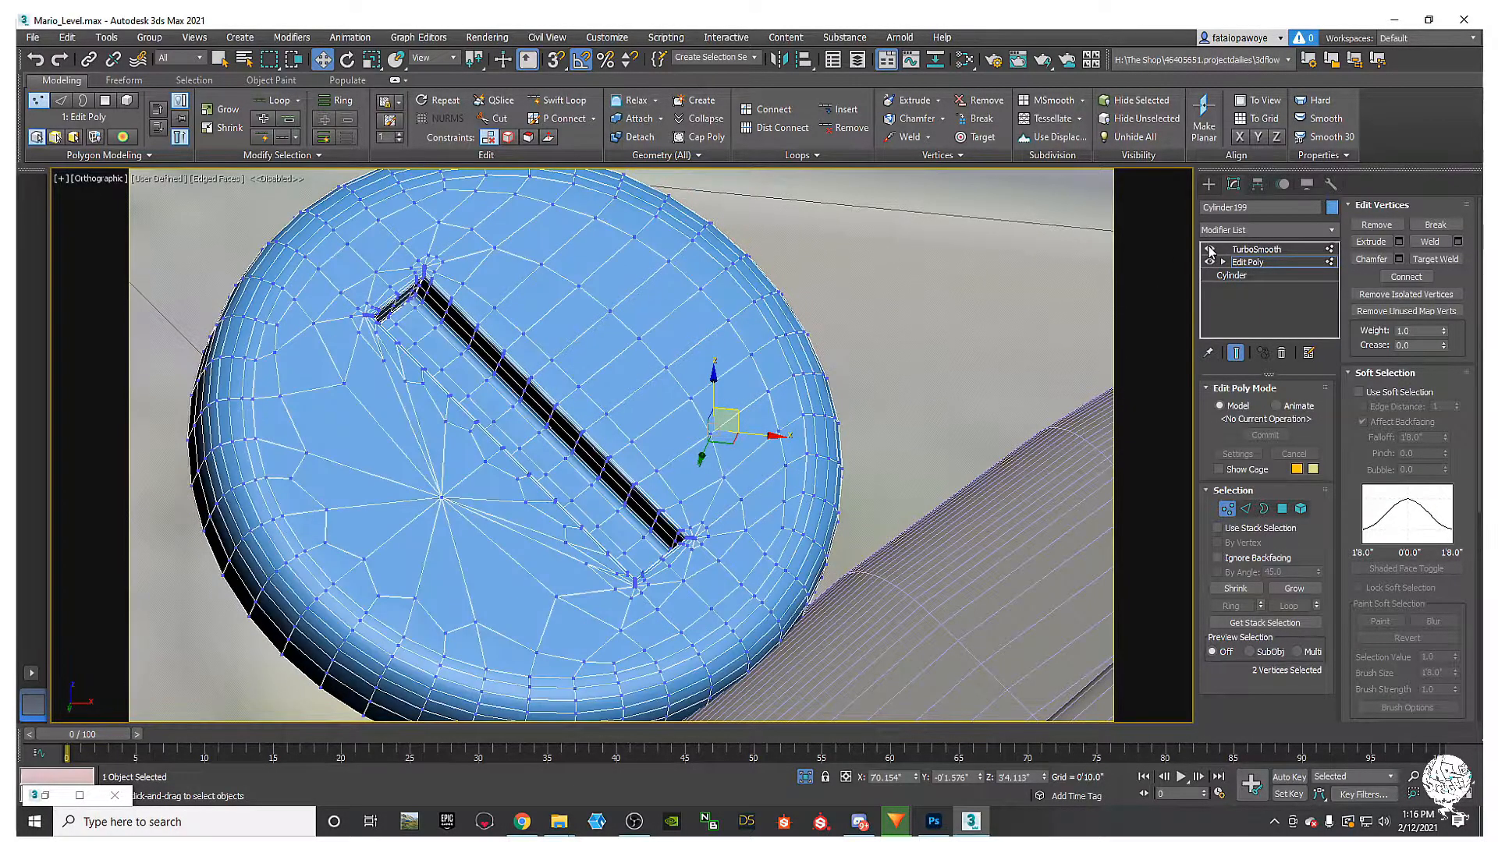
click(829, 491)
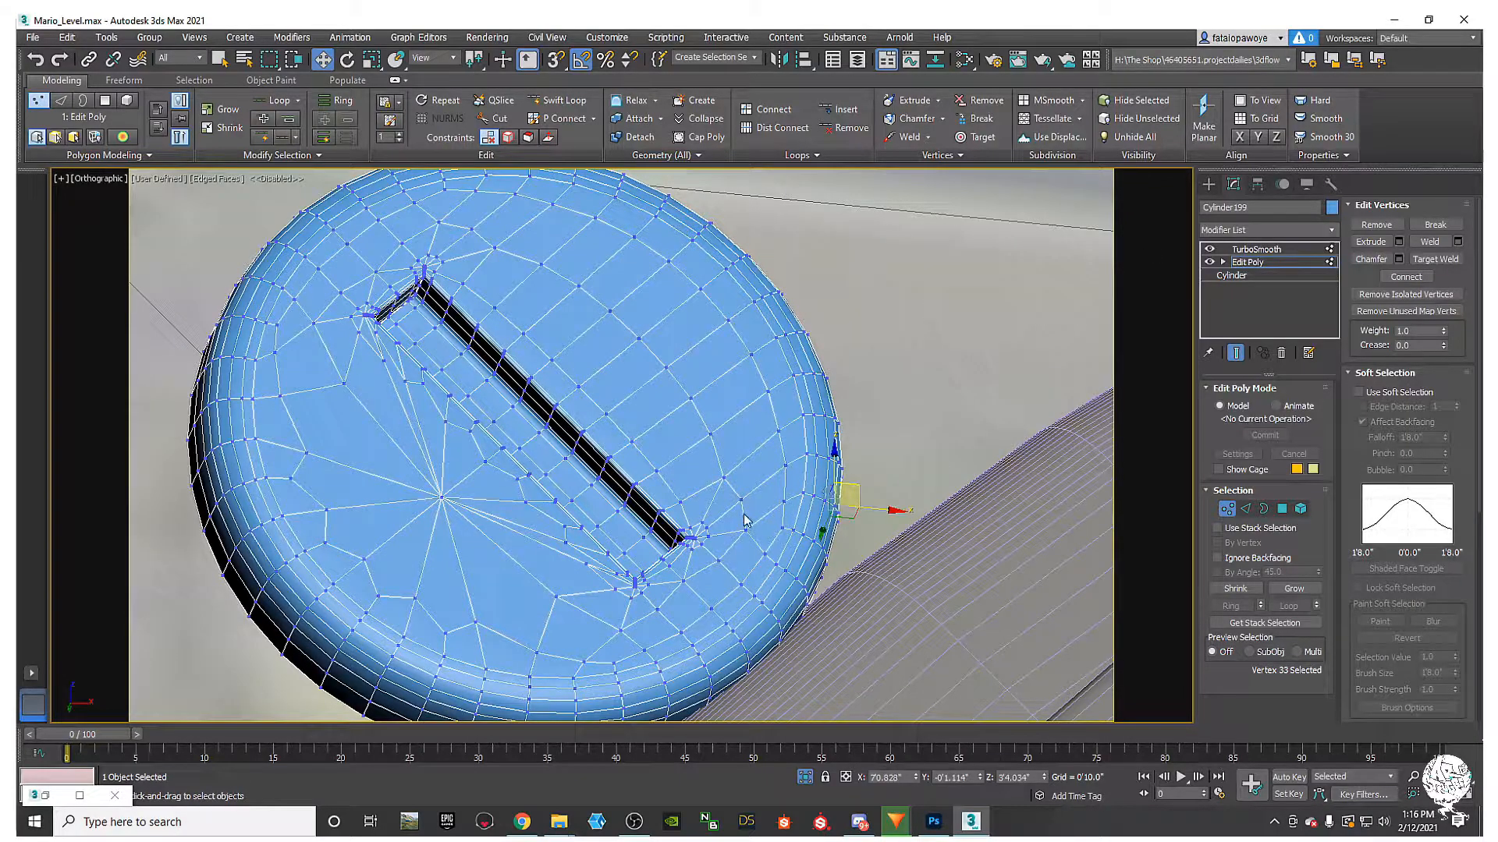
middle_drag(745, 515, 743, 518)
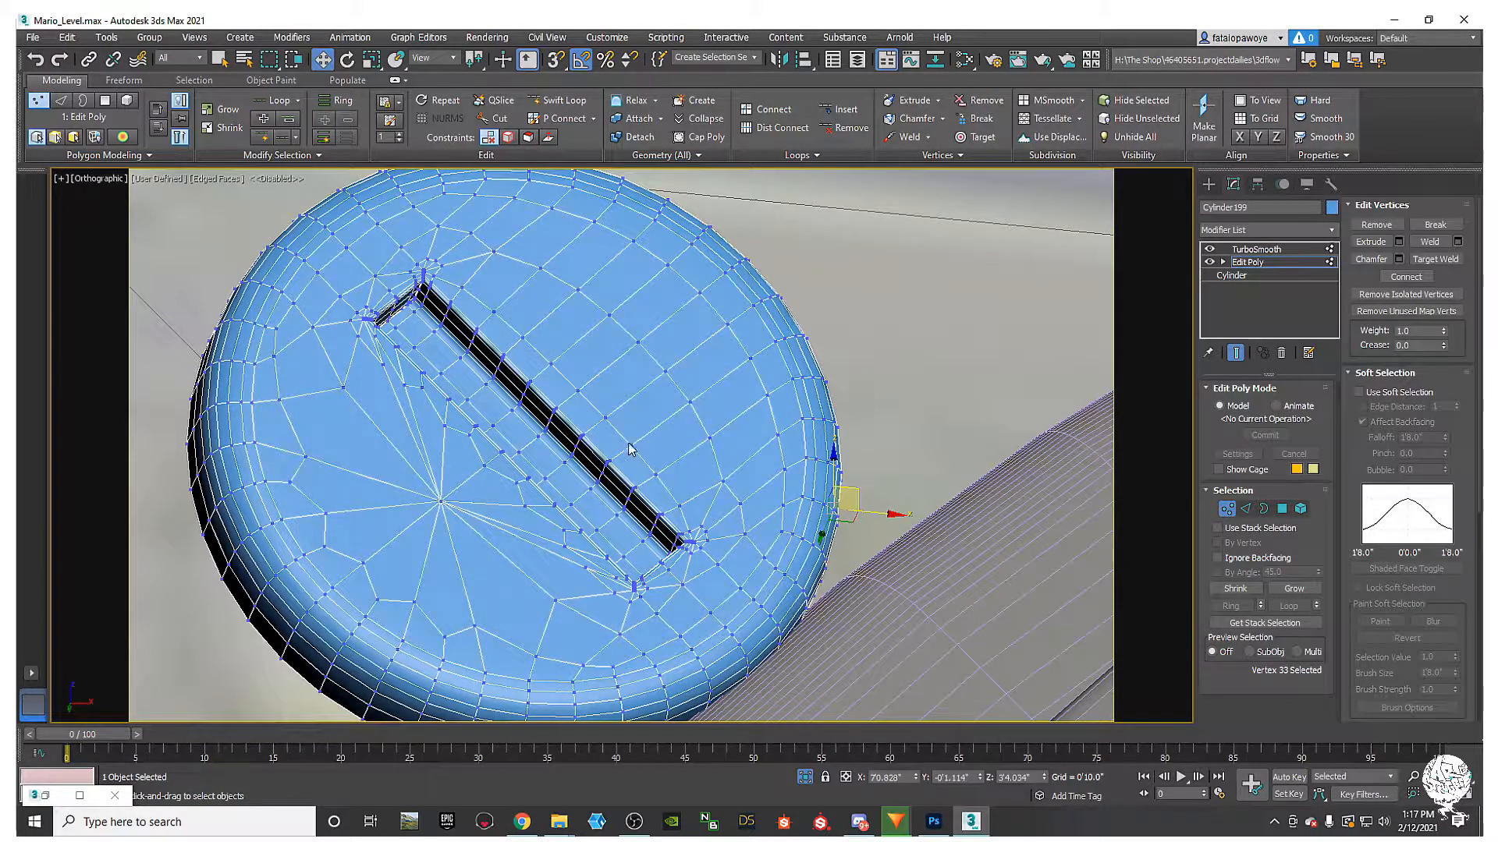
Step: Turn off the cap's TurboSmooth display and select the ring of edges running across the slot floor
alt+middle_drag(605, 534, 1092, 380)
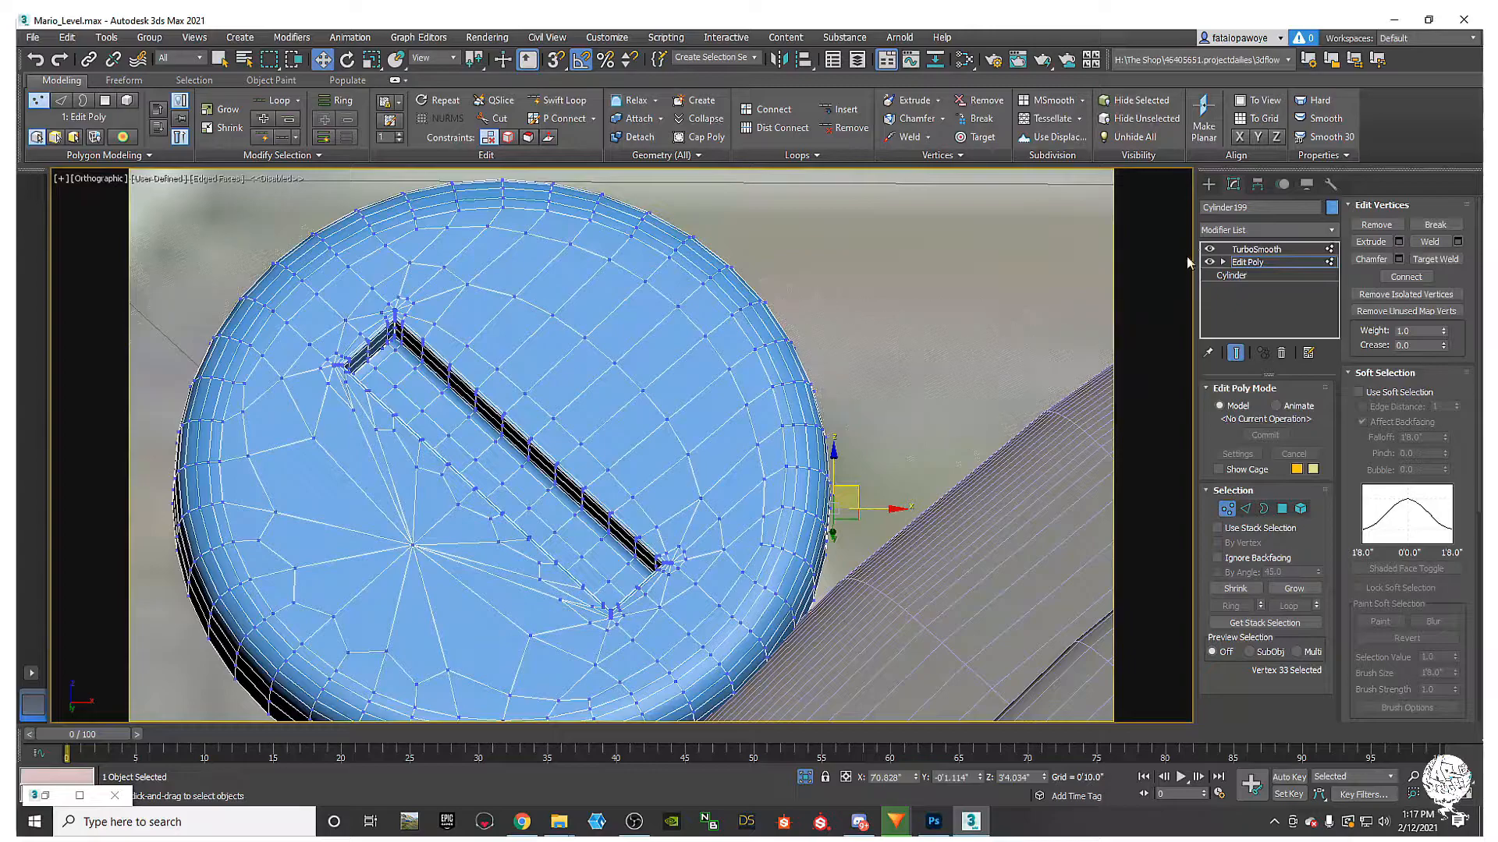
click(1210, 249)
alt+middle_drag(511, 408, 540, 429)
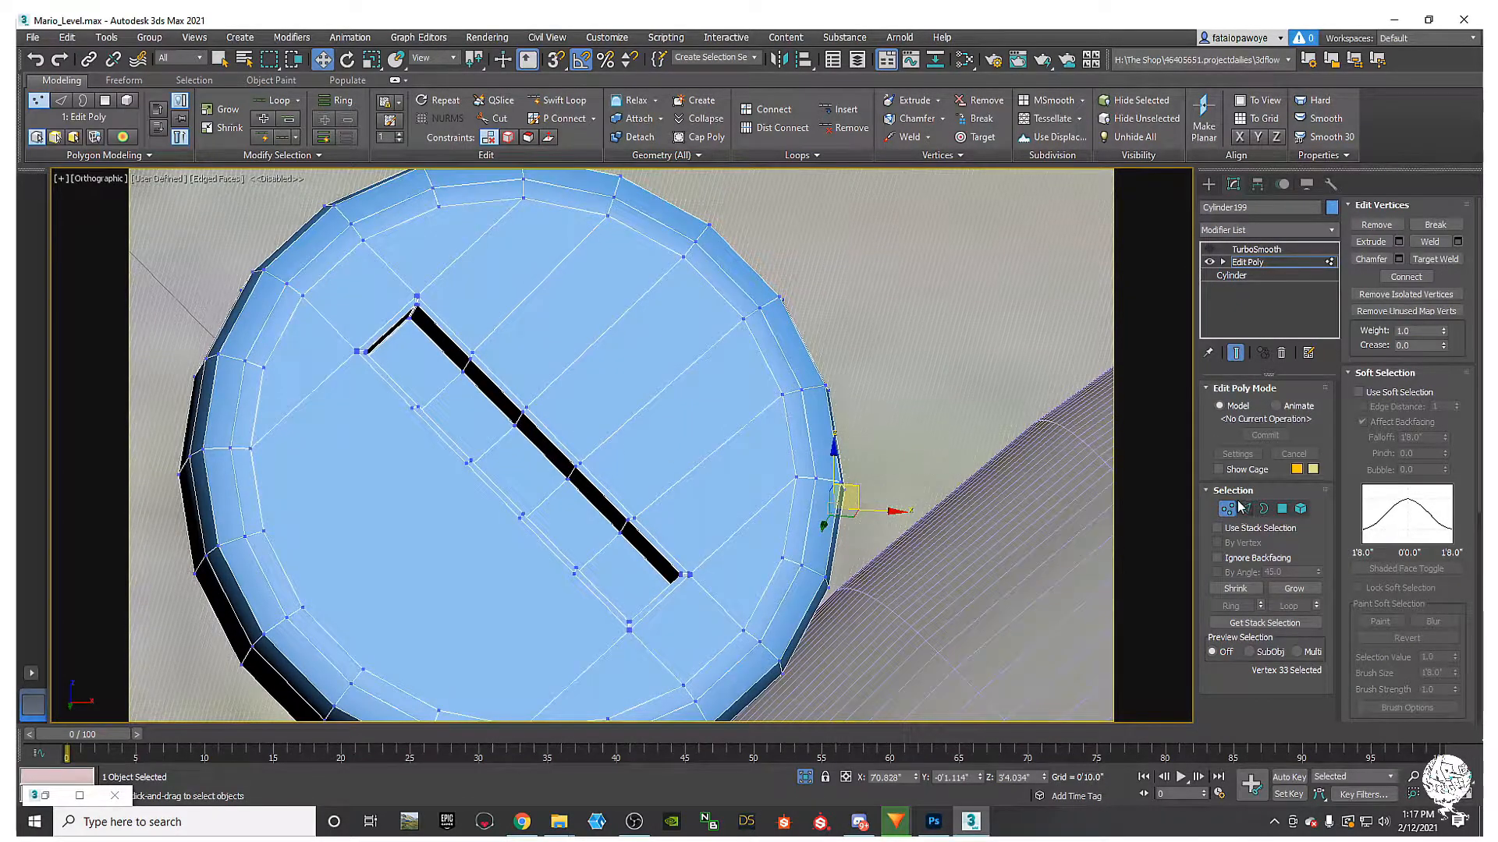
click(1245, 508)
click(436, 383)
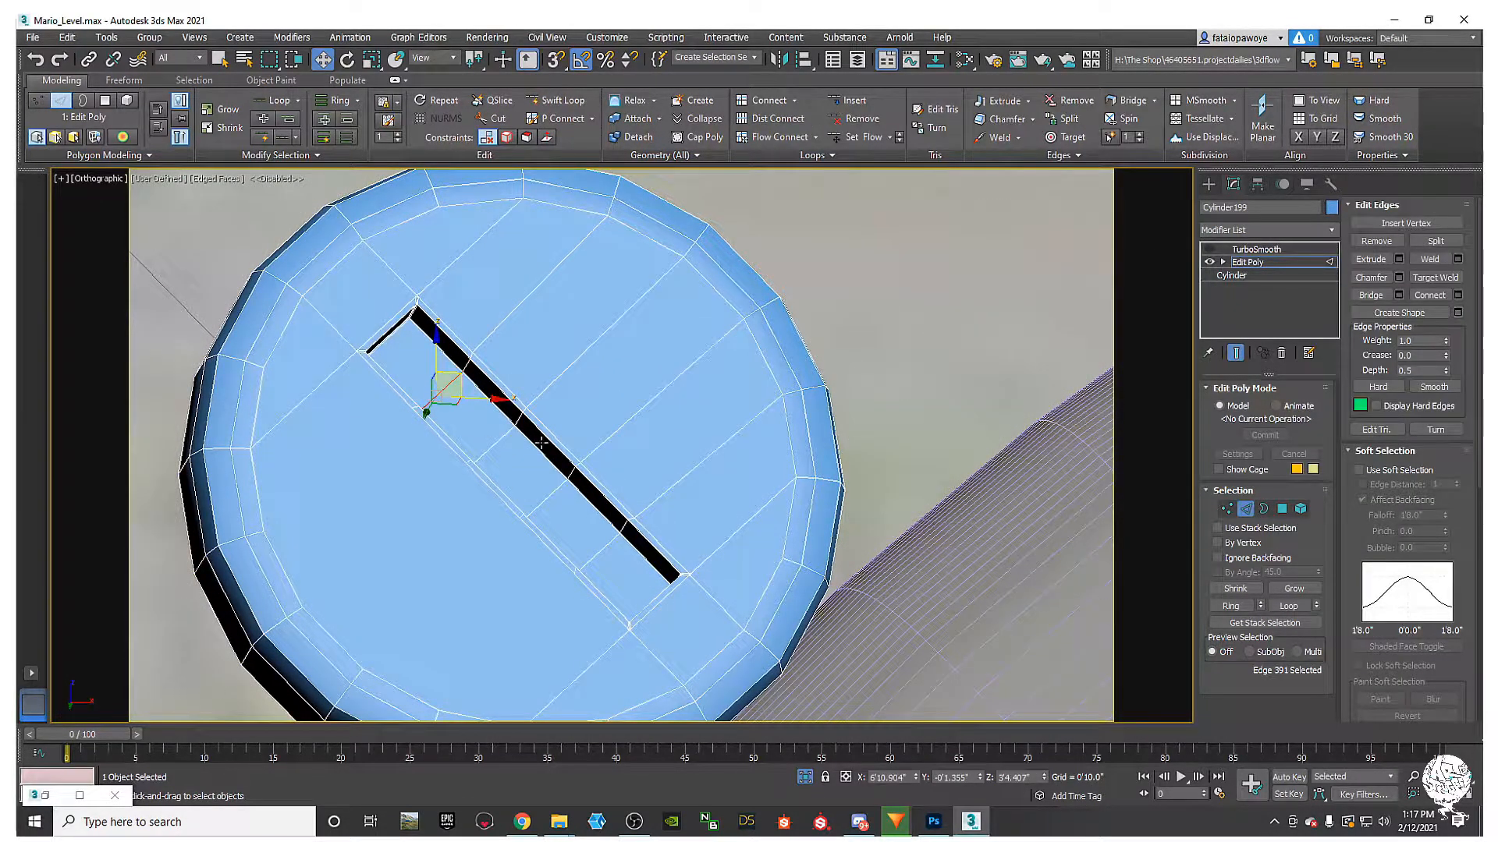
click(1230, 605)
right_click(528, 412)
click(283, 380)
Step: Connect the selected ring of edges with 1 segment running lengthwise through the slot
alt+middle_drag(283, 380, 213, 350)
right_click(338, 335)
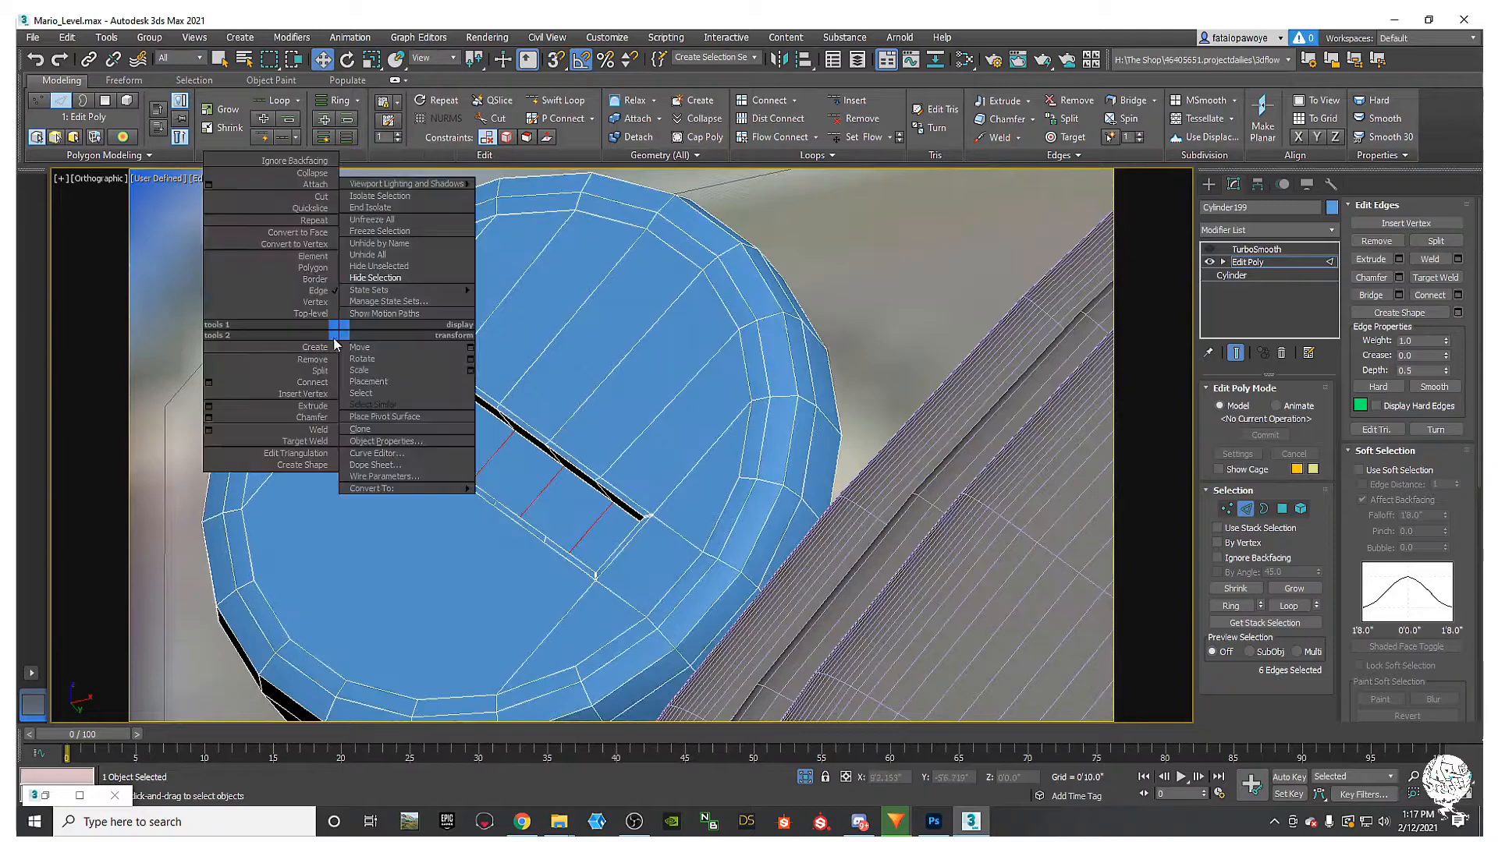
click(209, 382)
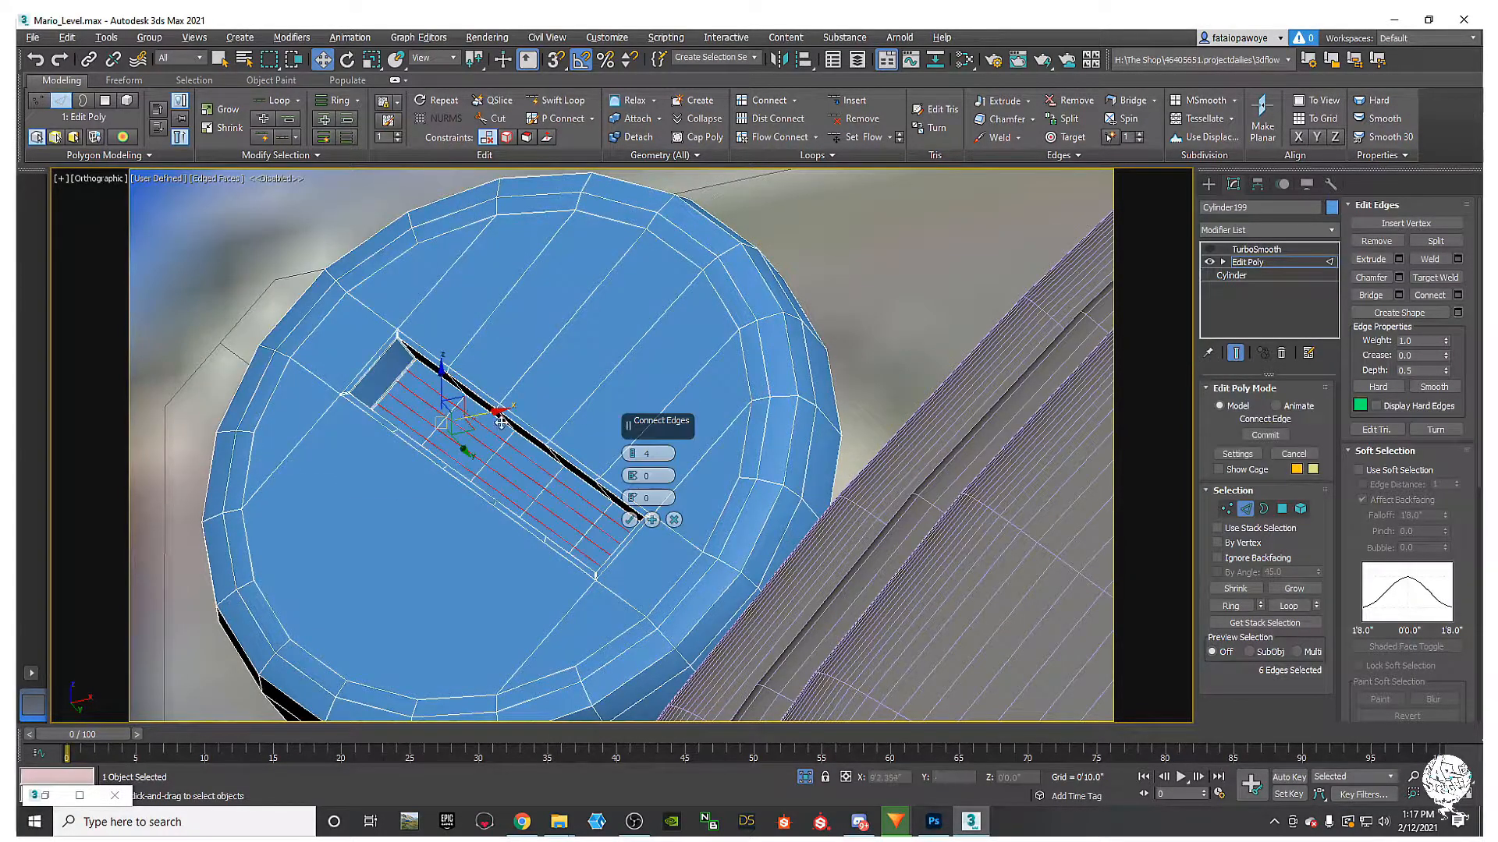
alt+middle_drag(490, 421, 528, 427)
right_click(632, 454)
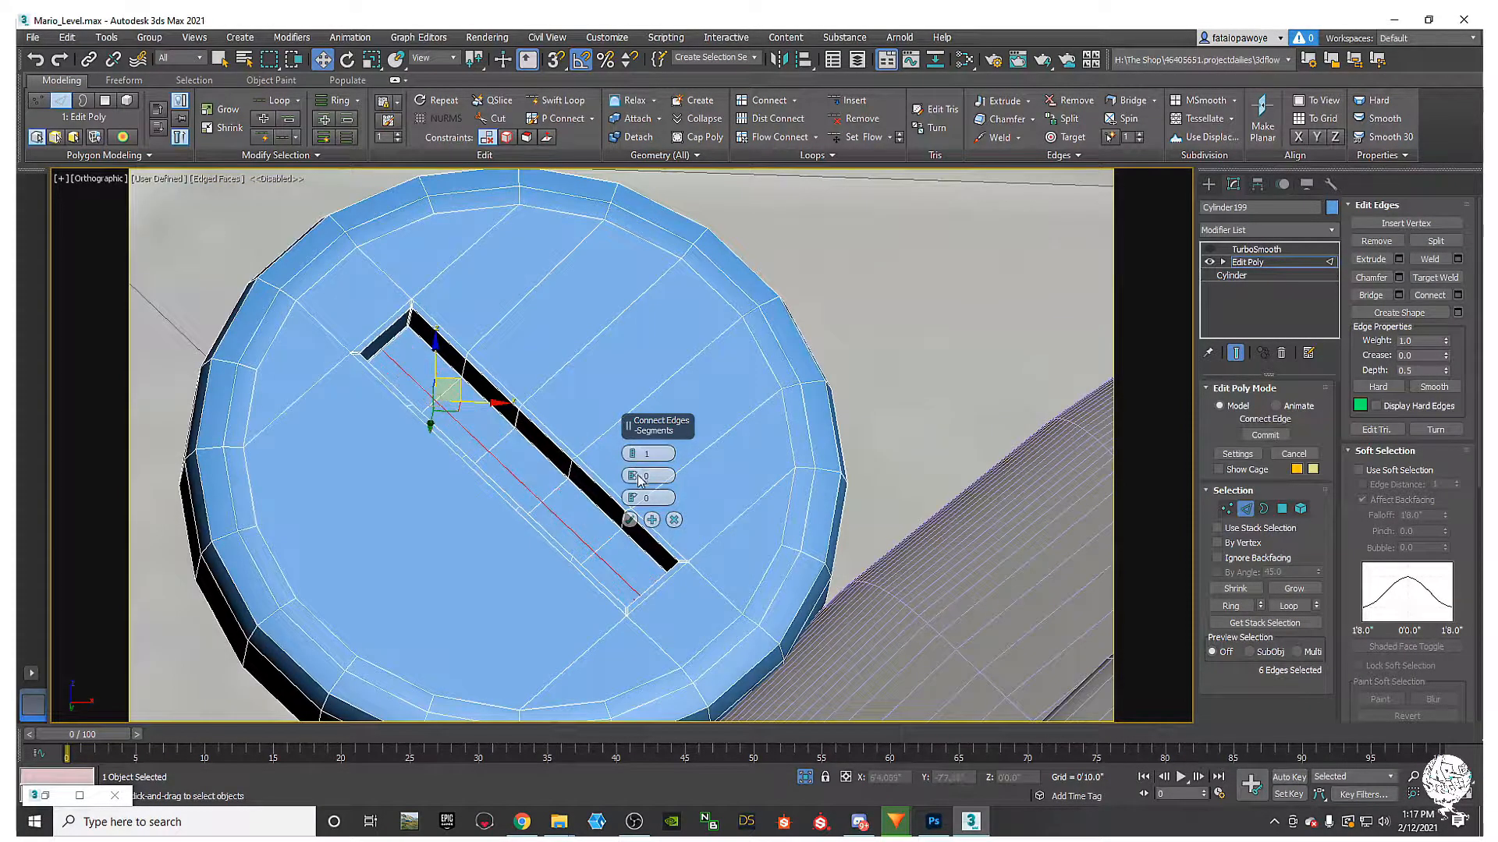
click(631, 521)
Step: Add a Symmetry modifier above the Edit Poly, using the X mirror axis with Flip enabled
click(1267, 228)
key(x)
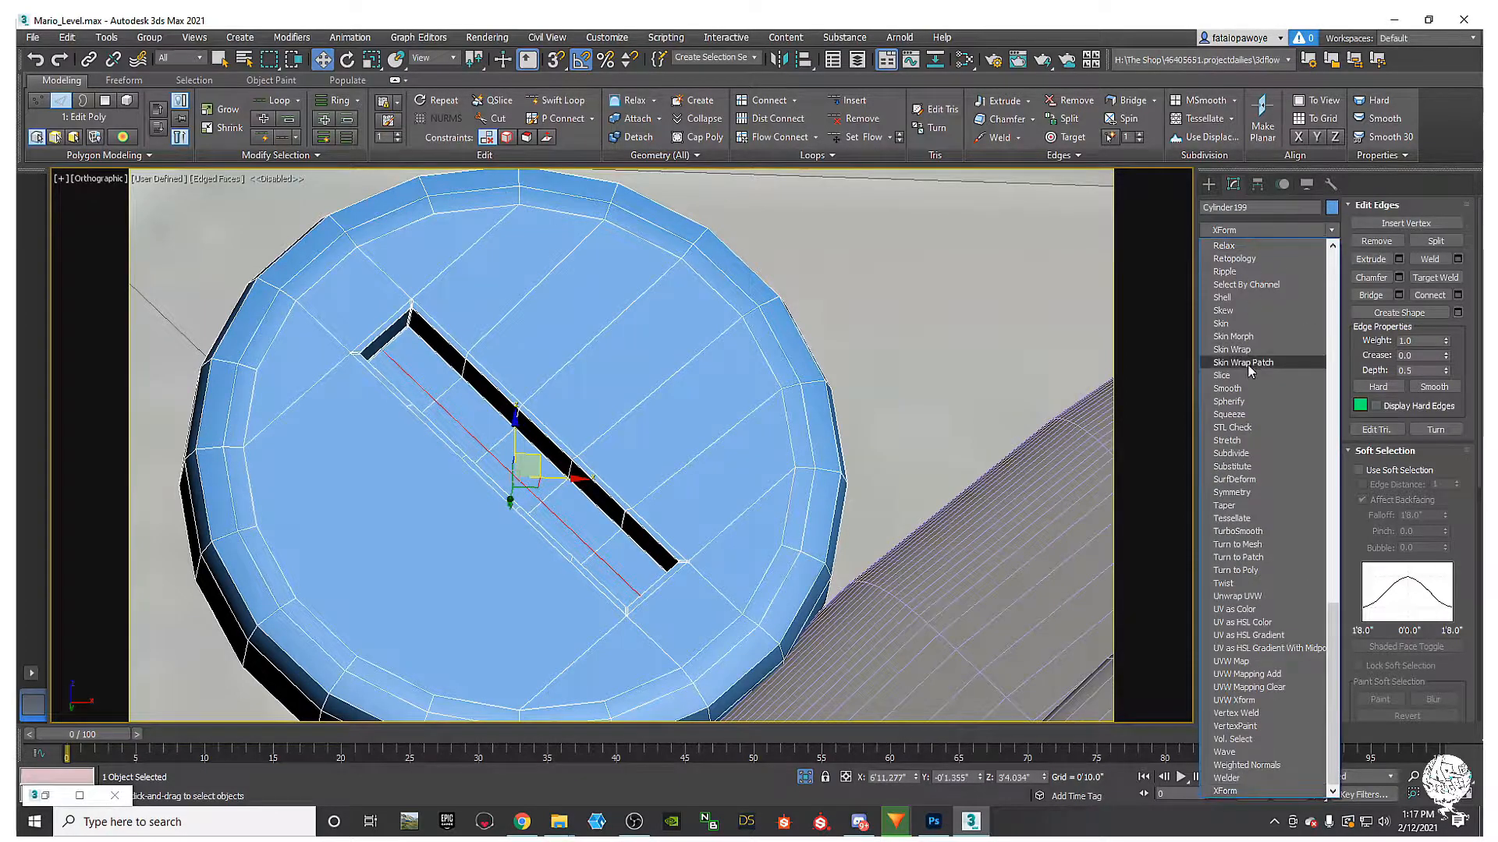
click(1233, 493)
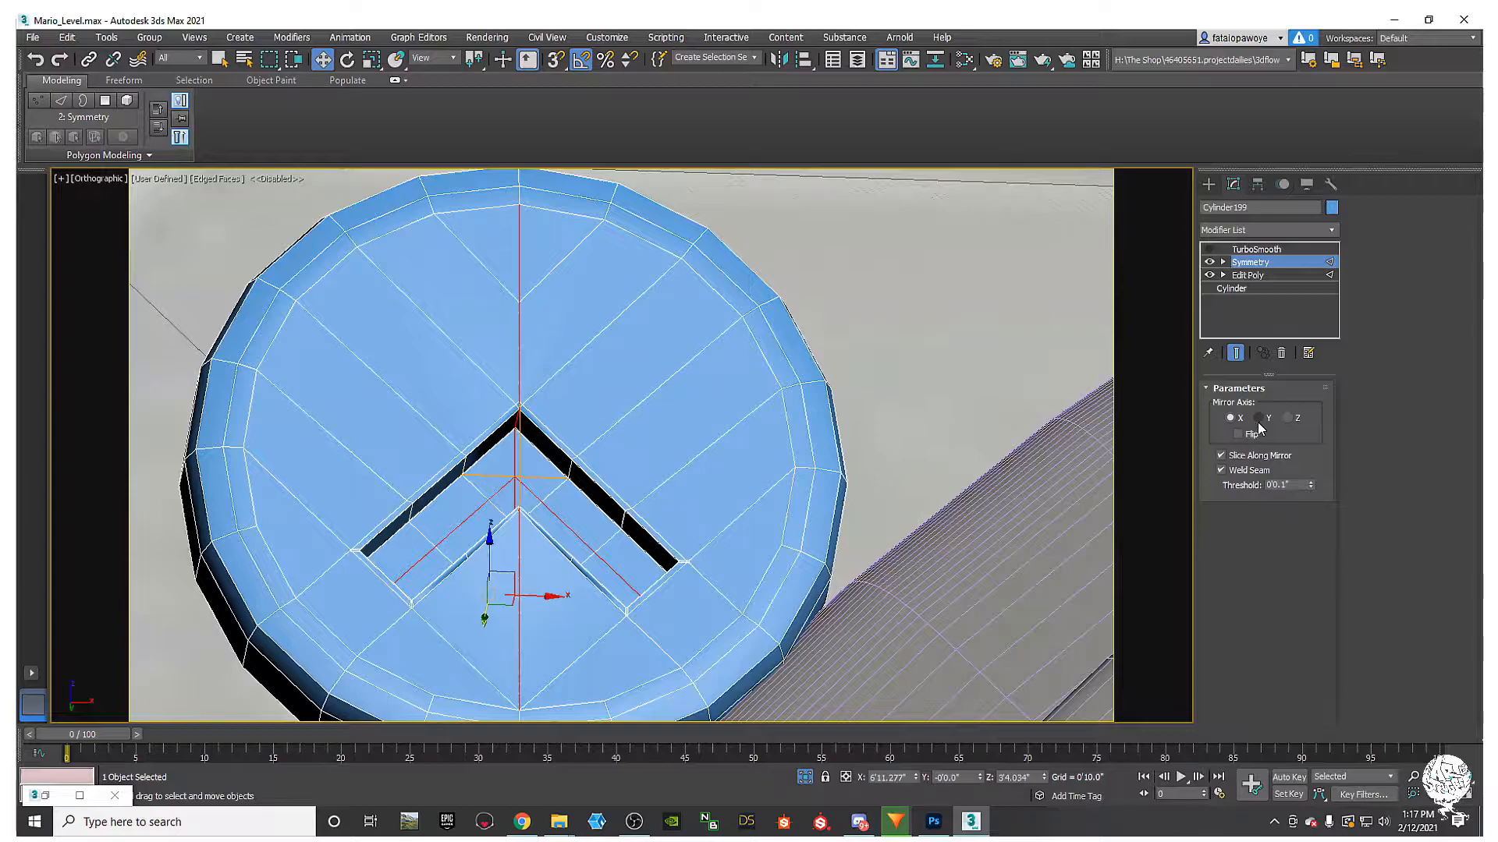
click(1258, 418)
click(1239, 435)
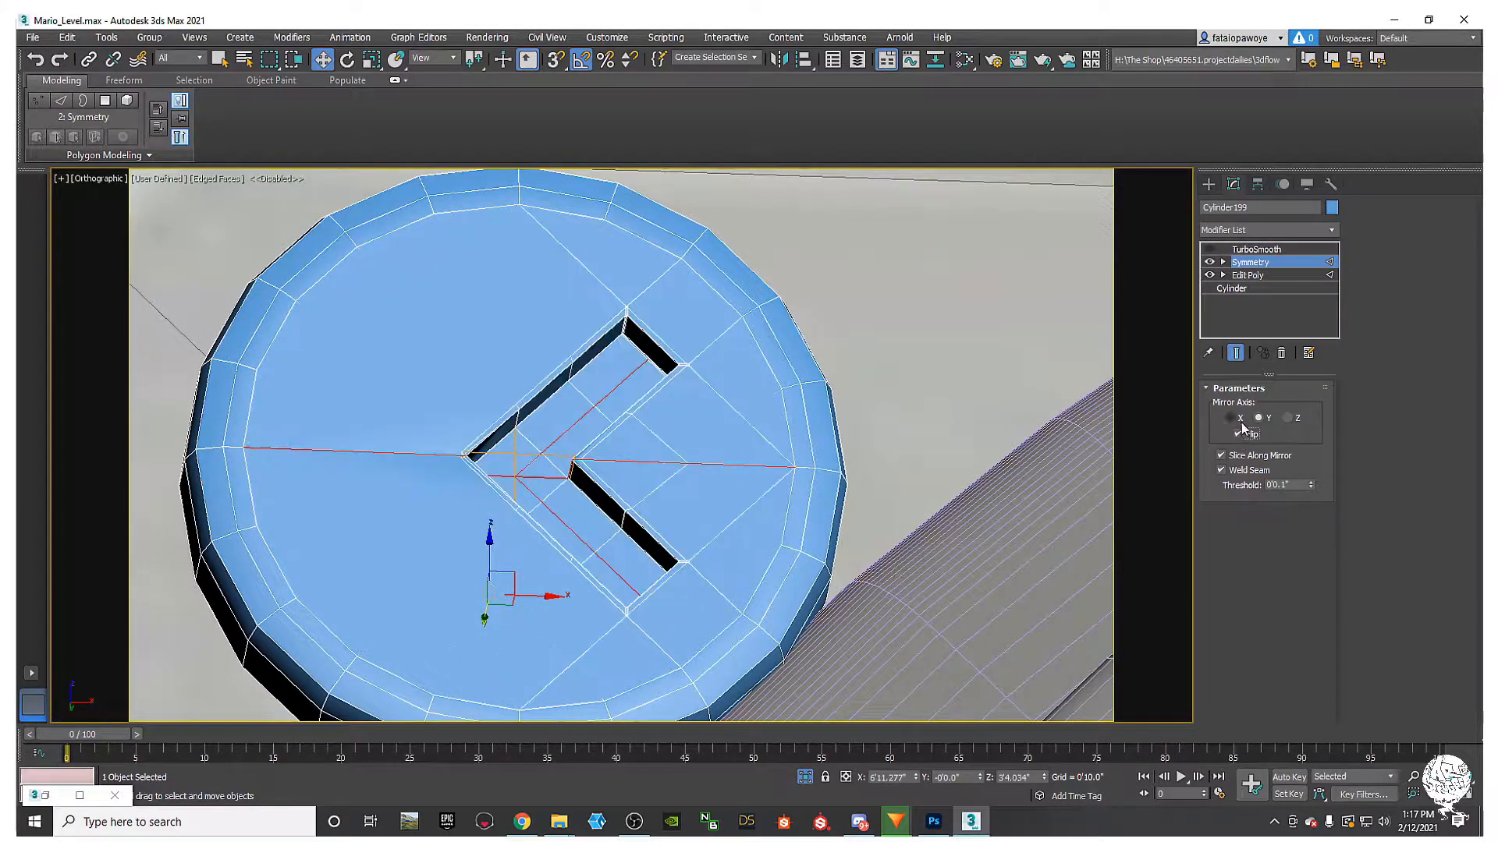
click(1239, 420)
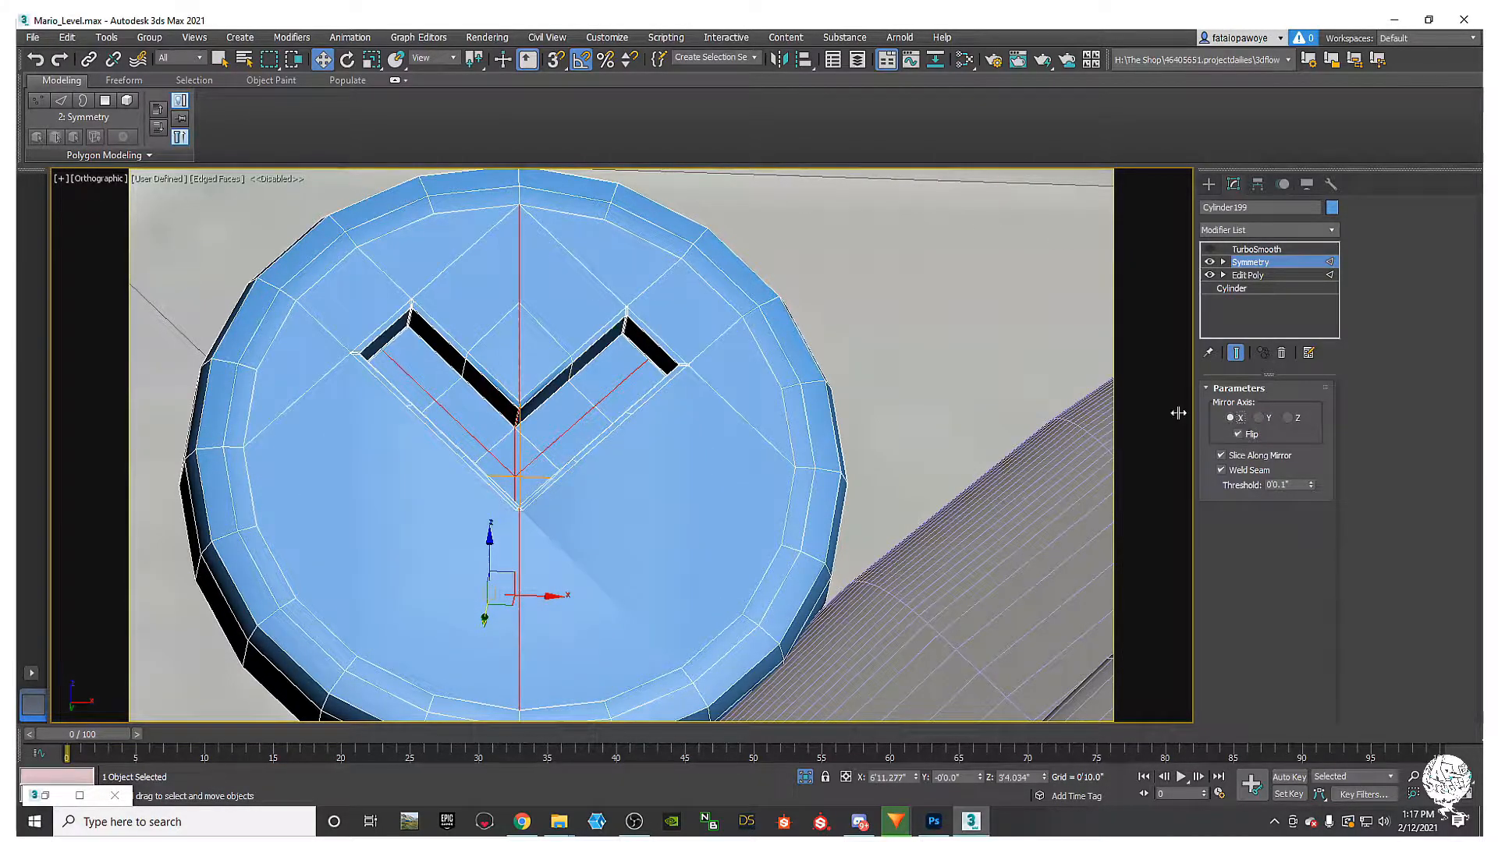
Step: Set the Symmetry mirror axis to Y and rotate its mirror plane -135 degrees about Y to follow the slot
key(e)
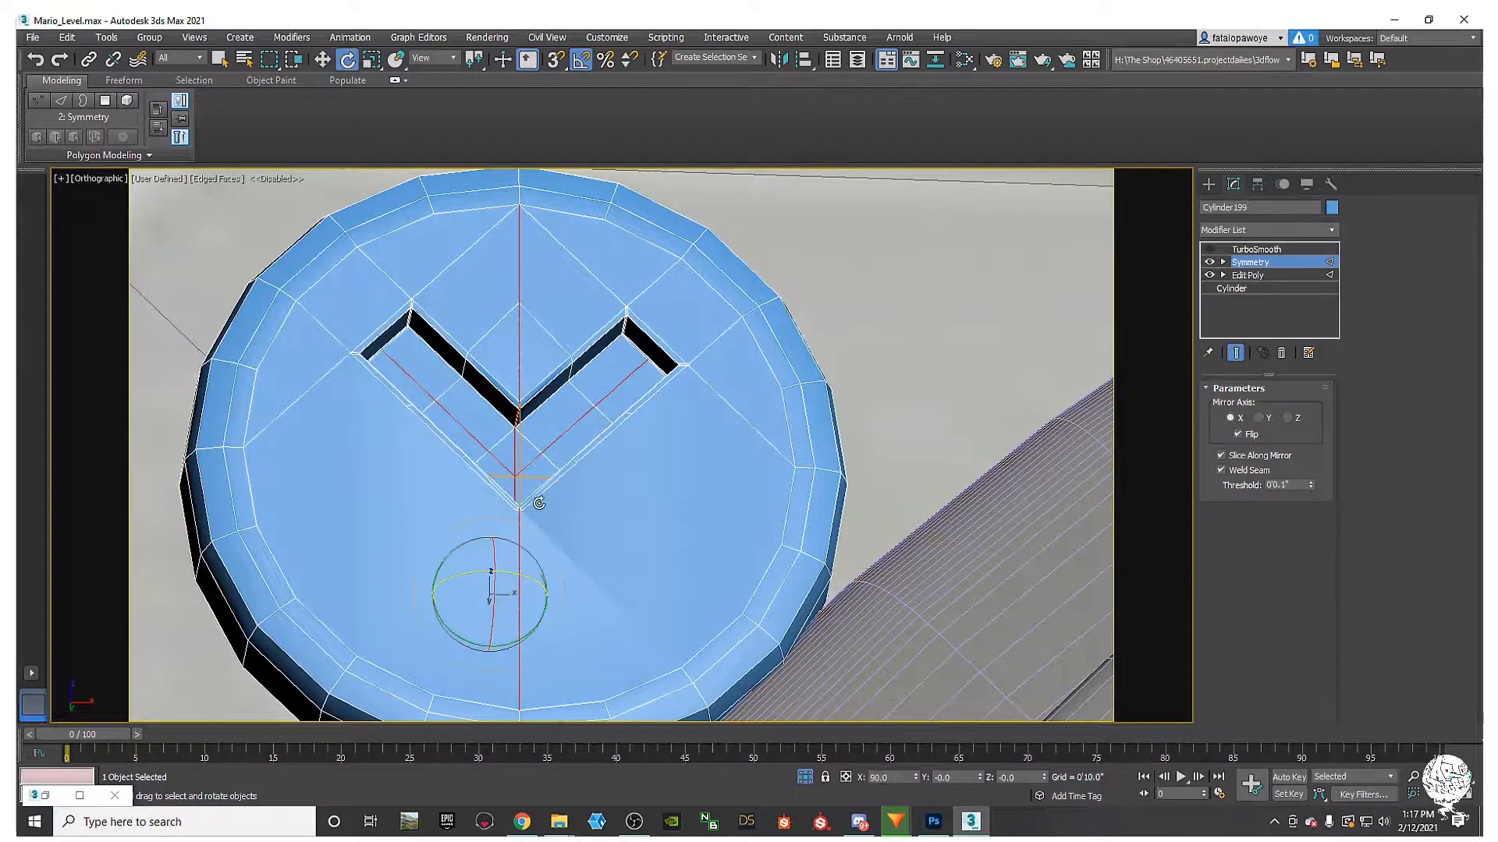
key(1)
drag(562, 513, 547, 555)
key(ctrl+z)
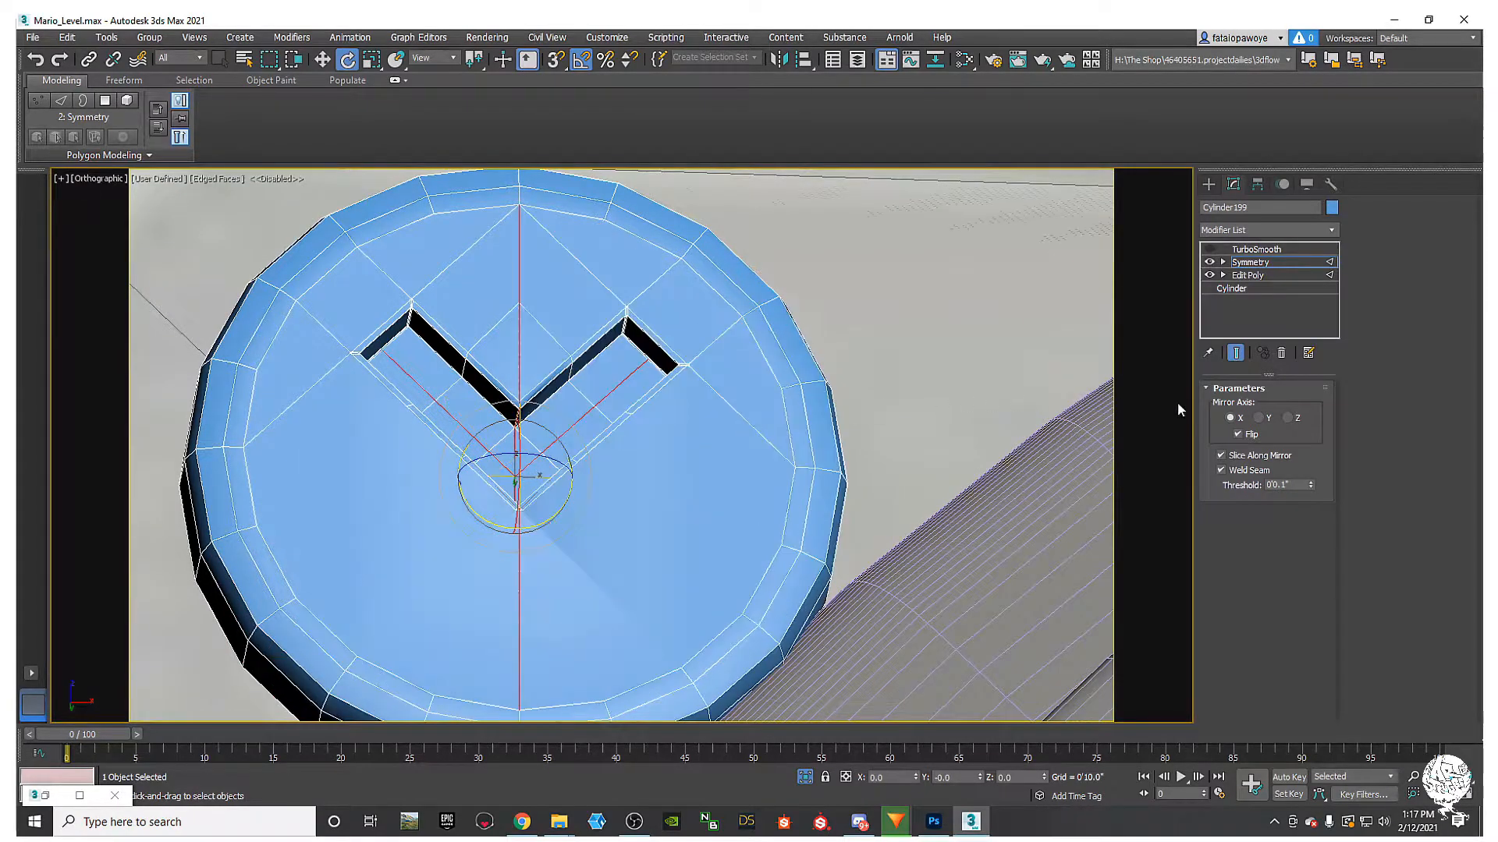
click(1267, 420)
drag(564, 498, 532, 356)
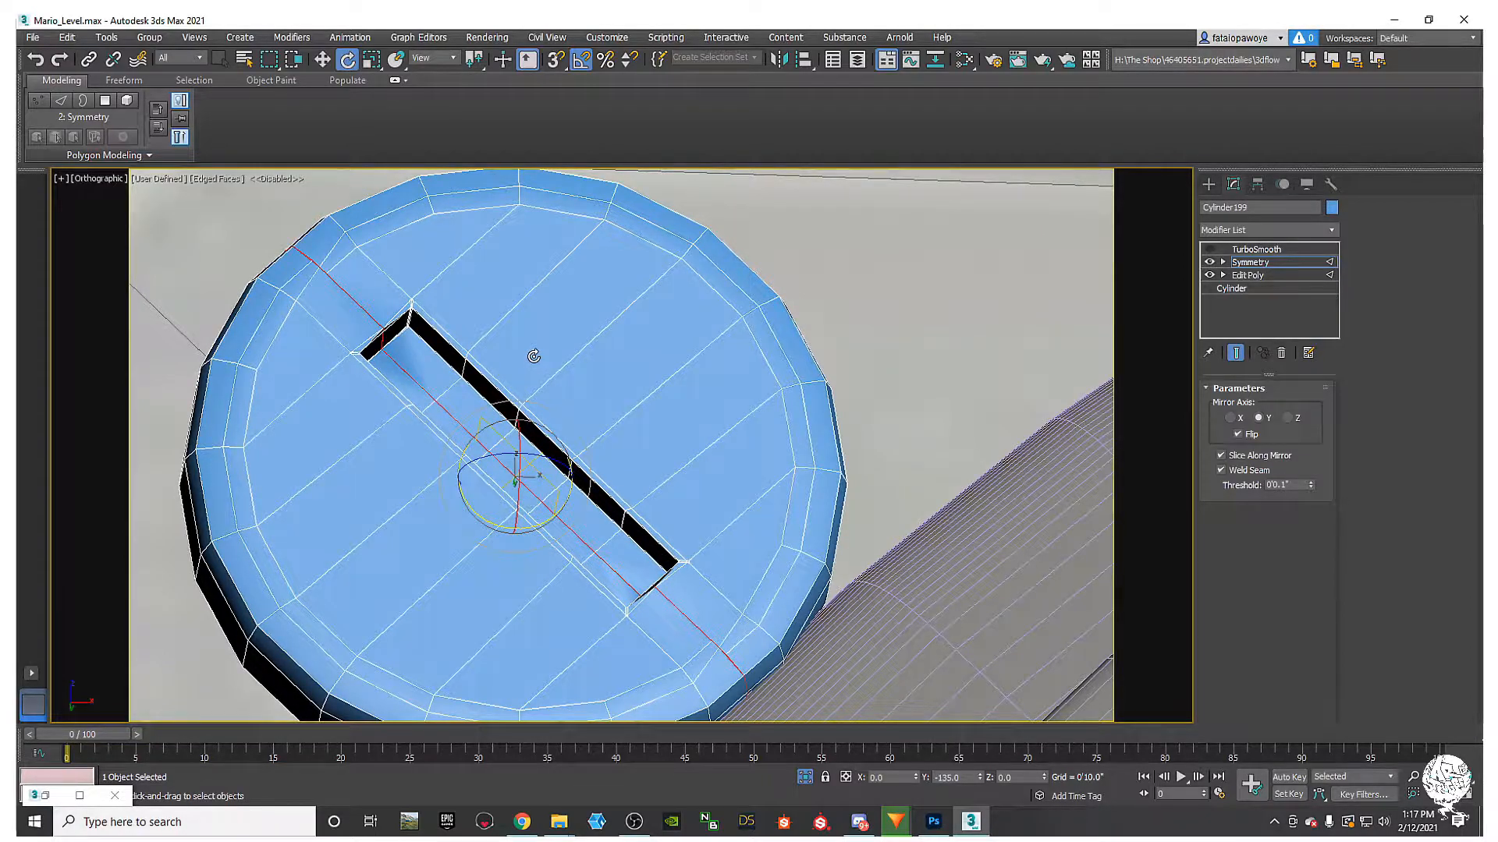
Step: Disable Weld Seam on the Symmetry modifier and inspect both ends of the slot
click(1221, 469)
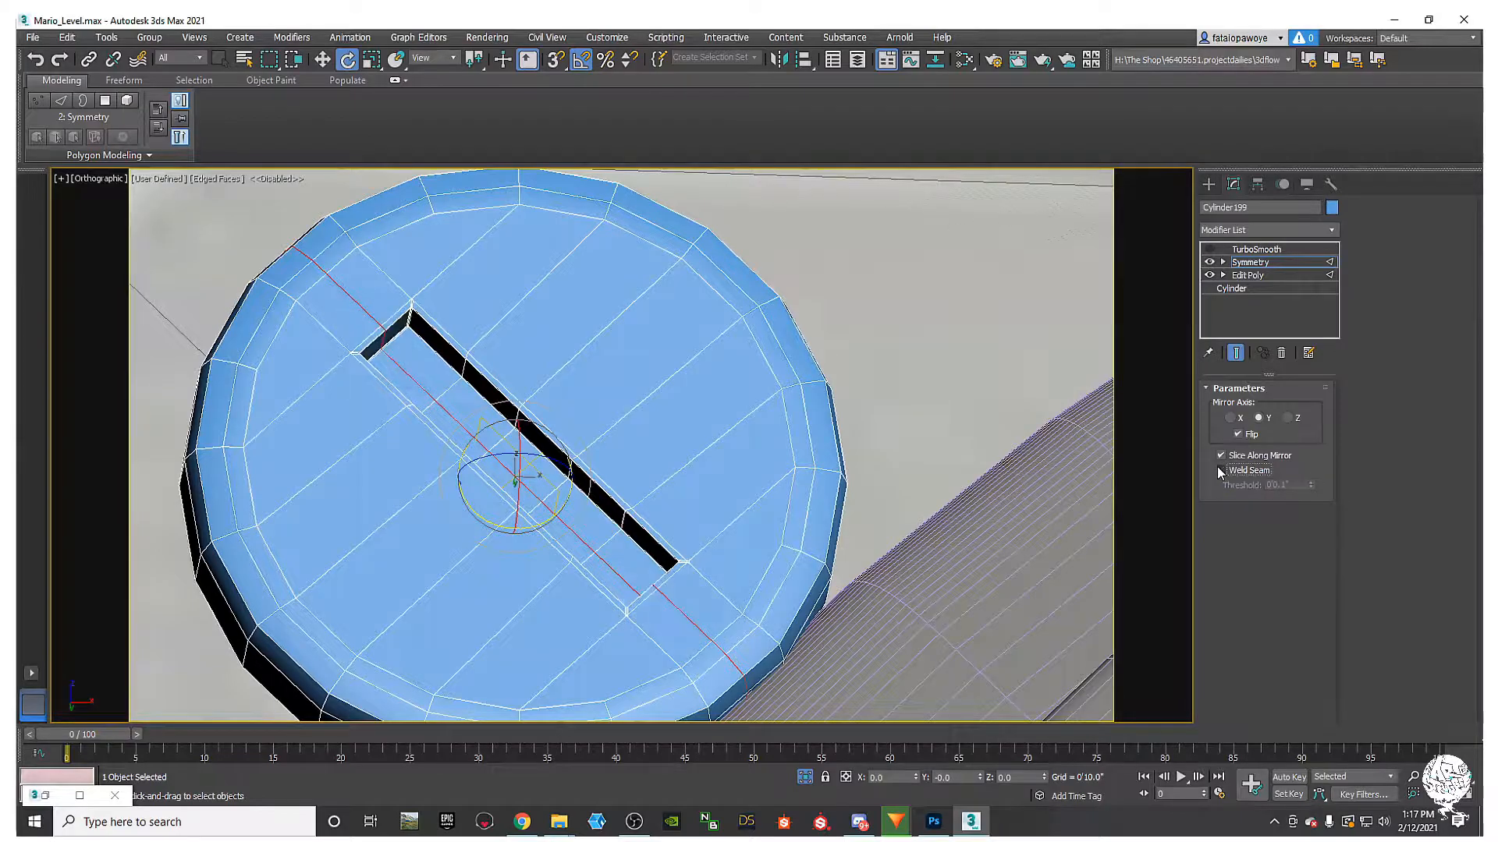
alt+middle_drag(587, 527, 483, 461)
scroll(312, 320, up, 8)
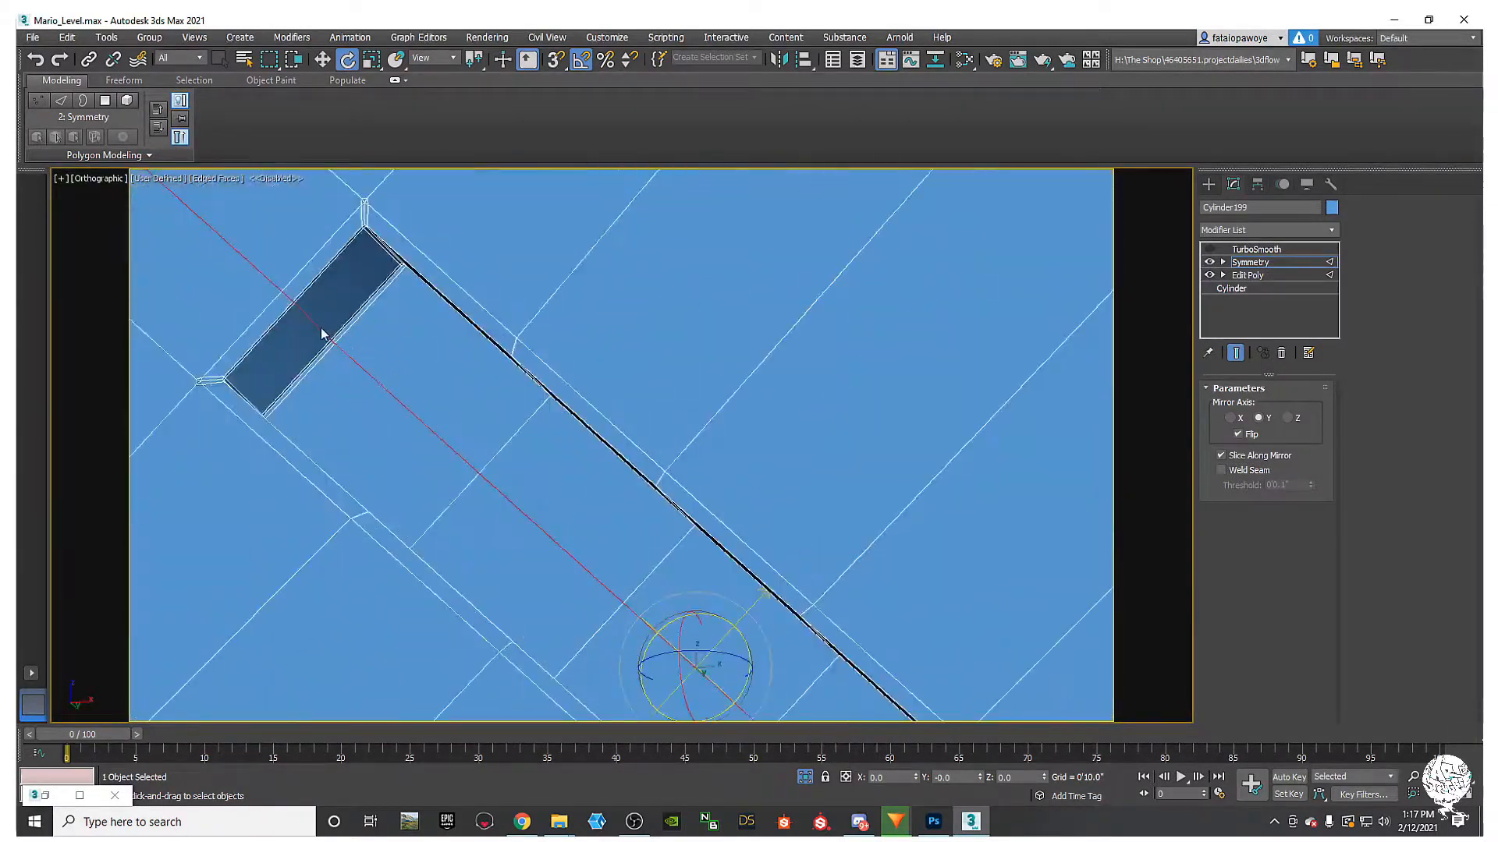
scroll(329, 346, down, 8)
alt+middle_drag(376, 387, 466, 384)
scroll(395, 371, down, 4)
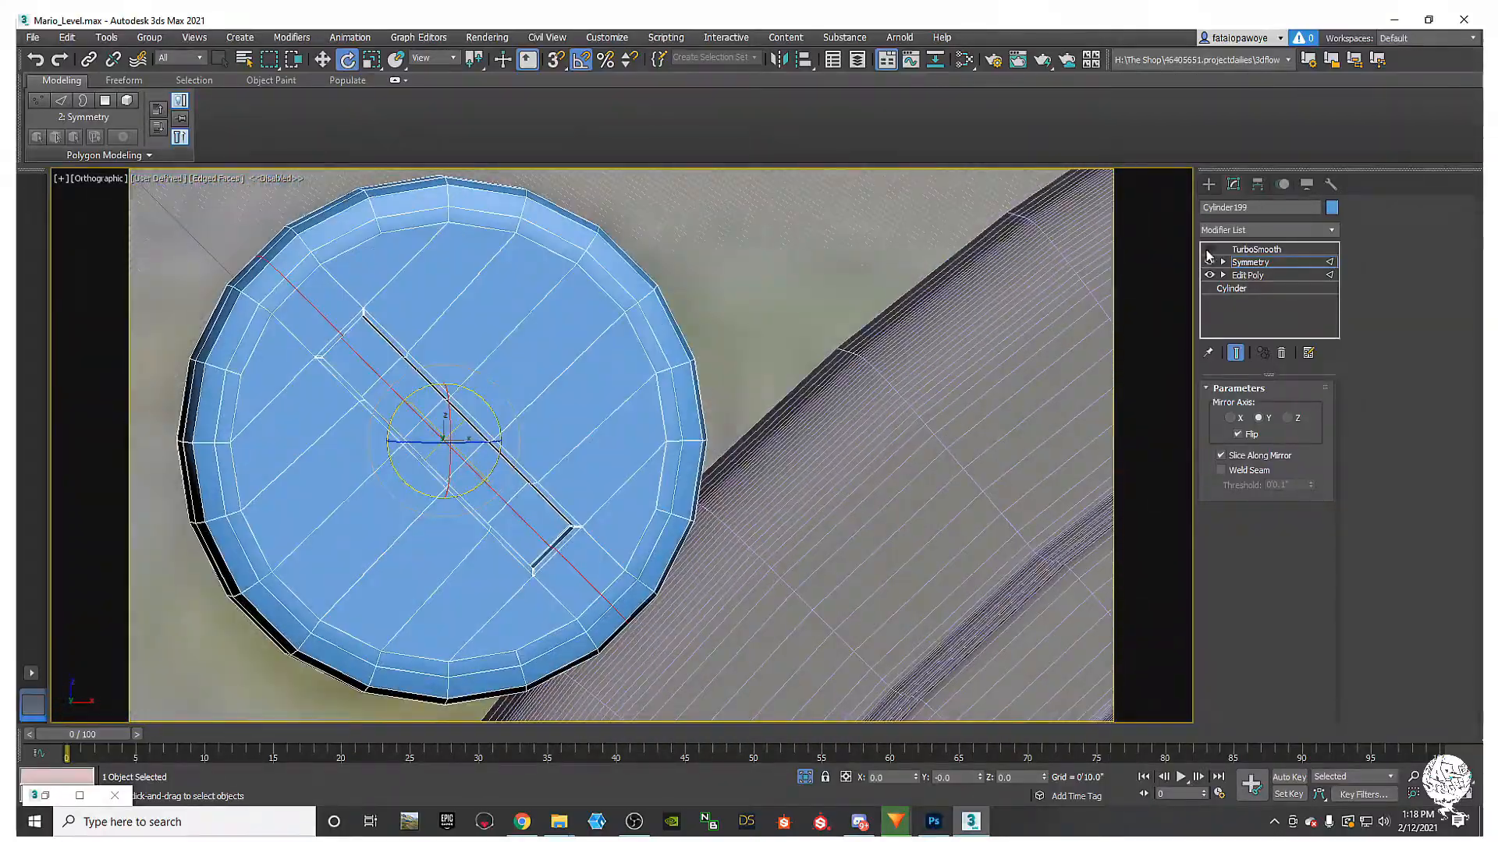
Step: Add an Edit Poly modifier above Symmetry in the cap's stack
click(1258, 228)
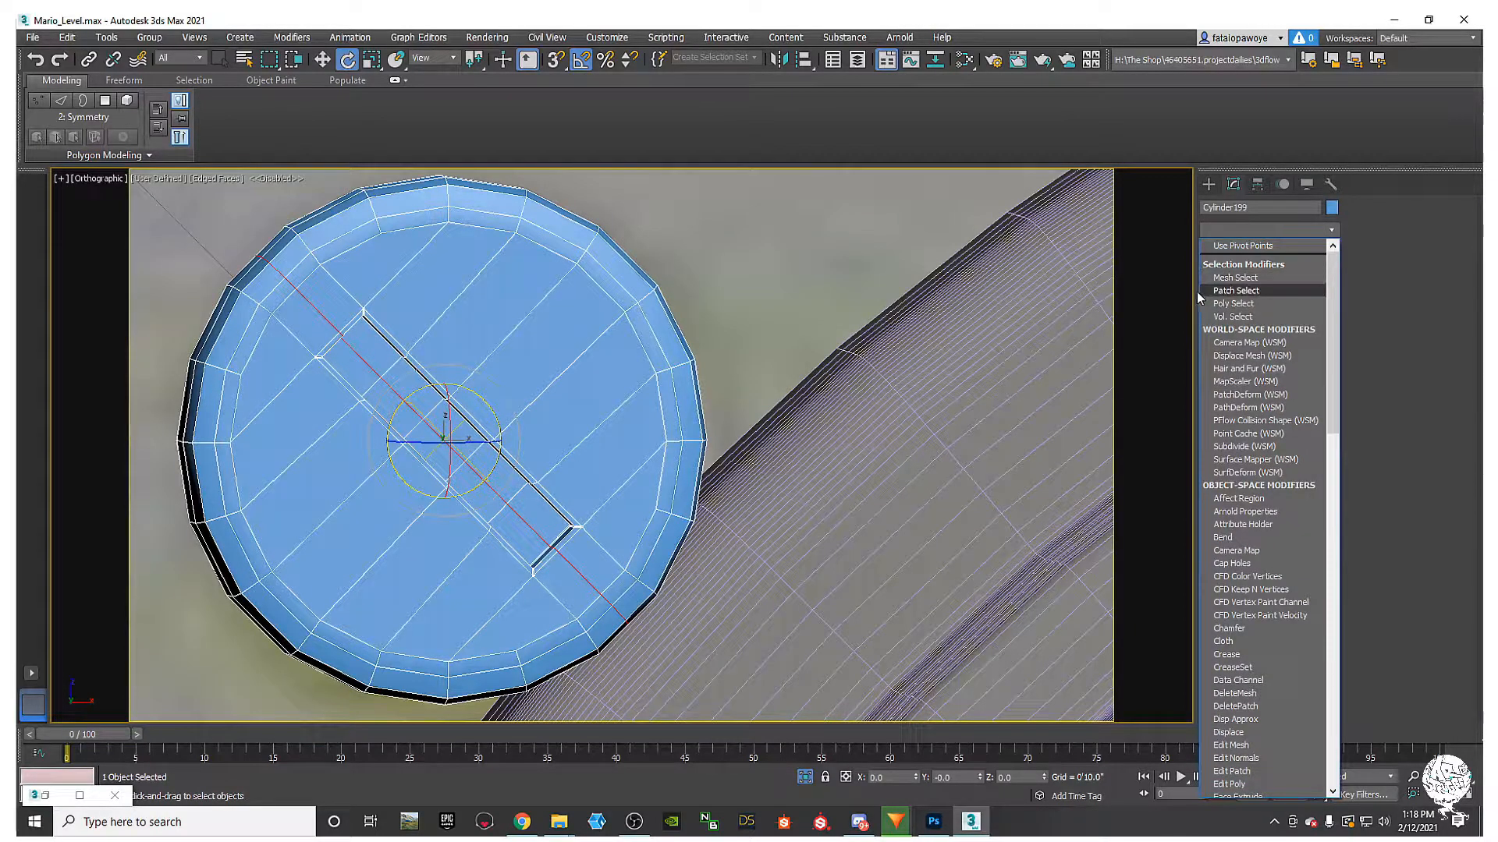
text(e)
click(1258, 286)
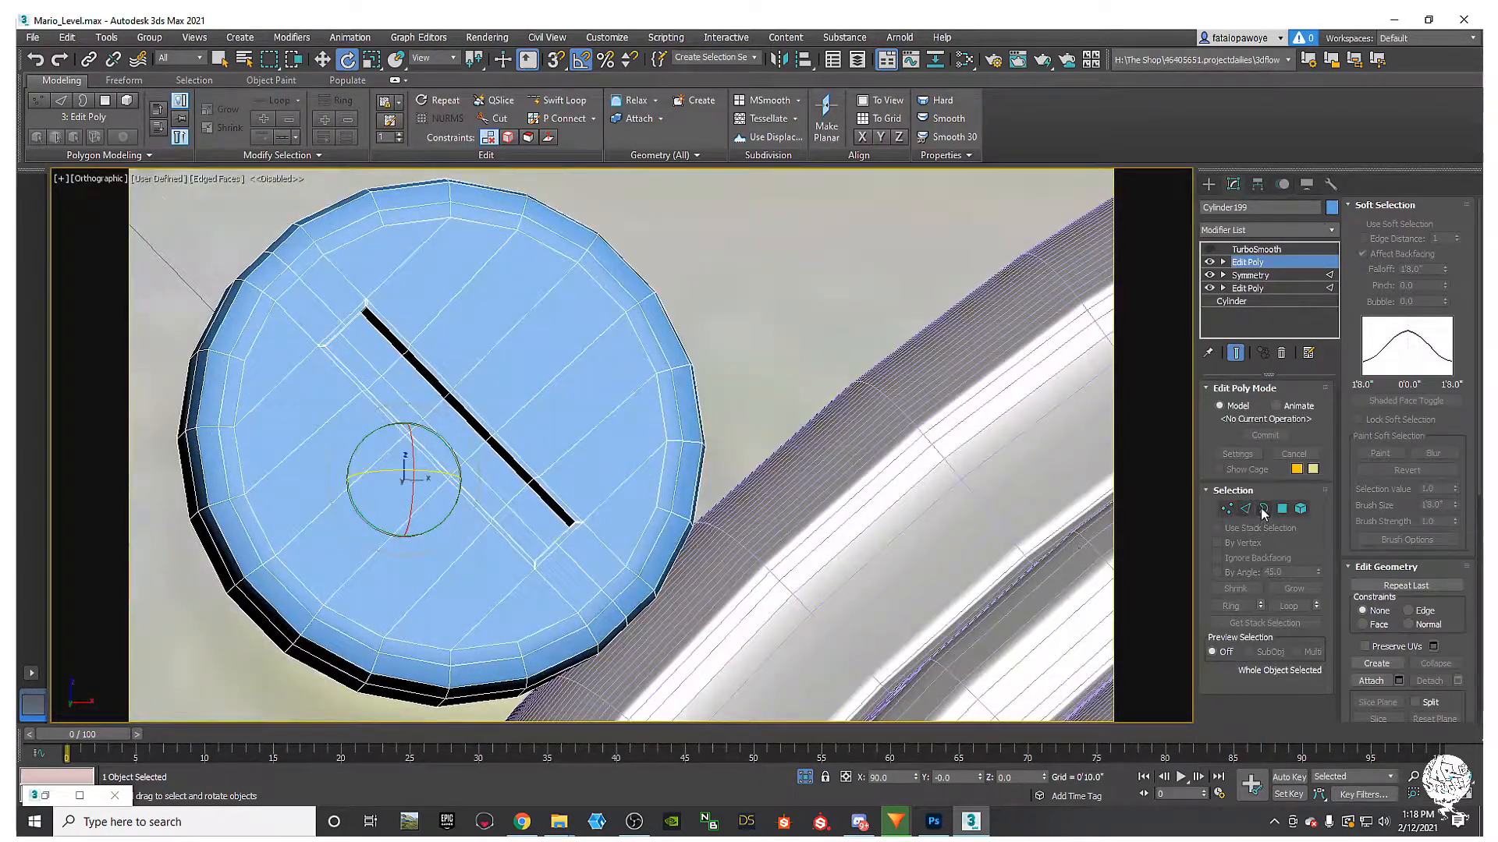
Step: Select all open borders along the mirror seam and convert the selection to vertices
click(1262, 512)
key(ctrl+a)
mouse_move(551, 421)
alt+middle_down()
mouse_move(538, 449)
mouse_move(538, 427)
alt+middle_up()
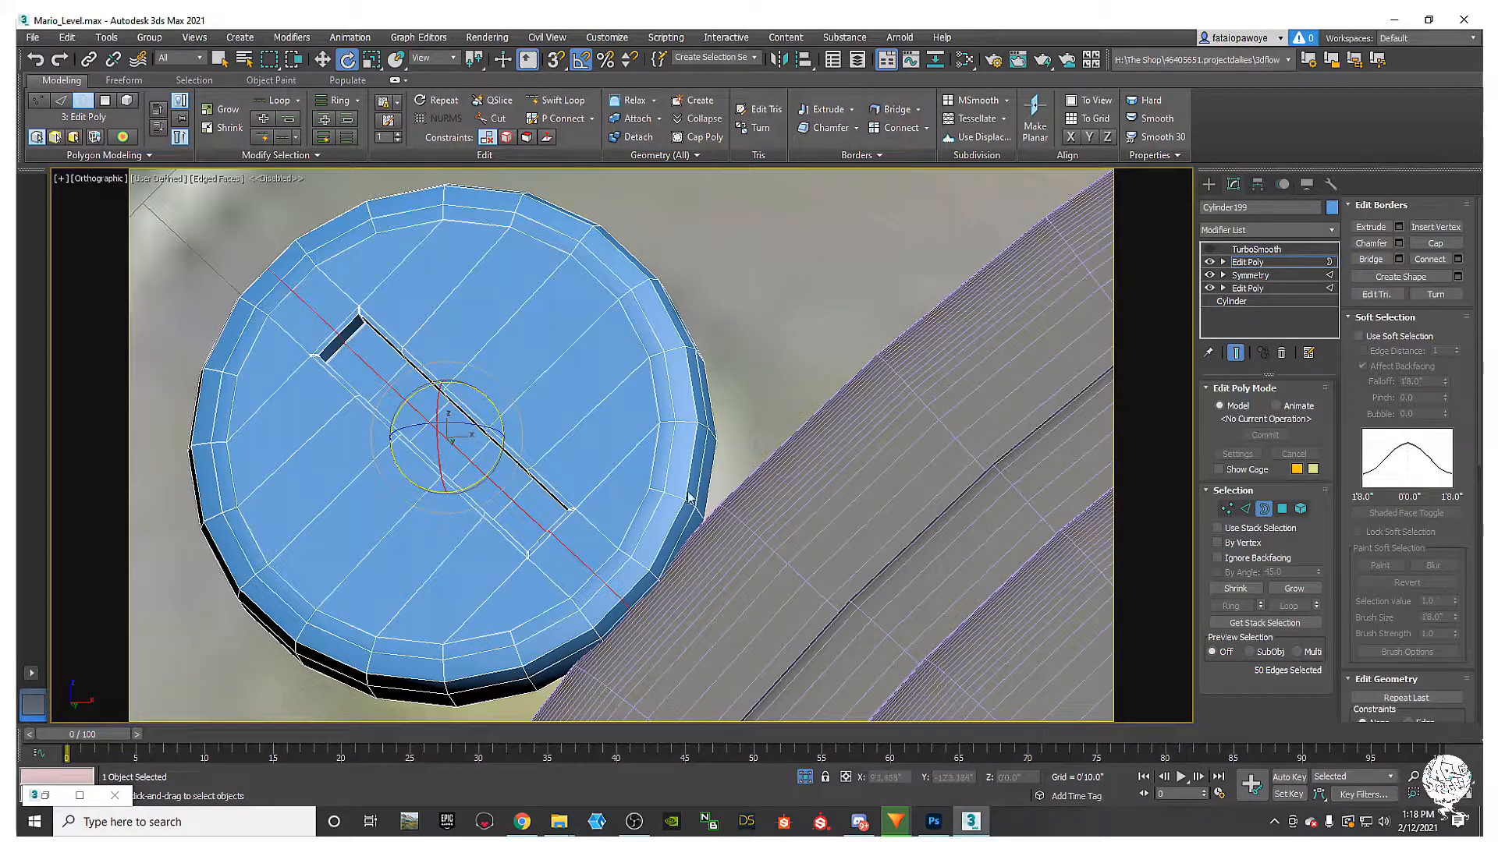
ctrl+click(1228, 509)
alt+middle_drag(746, 433, 773, 478)
Step: Weld the selected seam vertices with a weld threshold of 0'0.001"
right_click(386, 351)
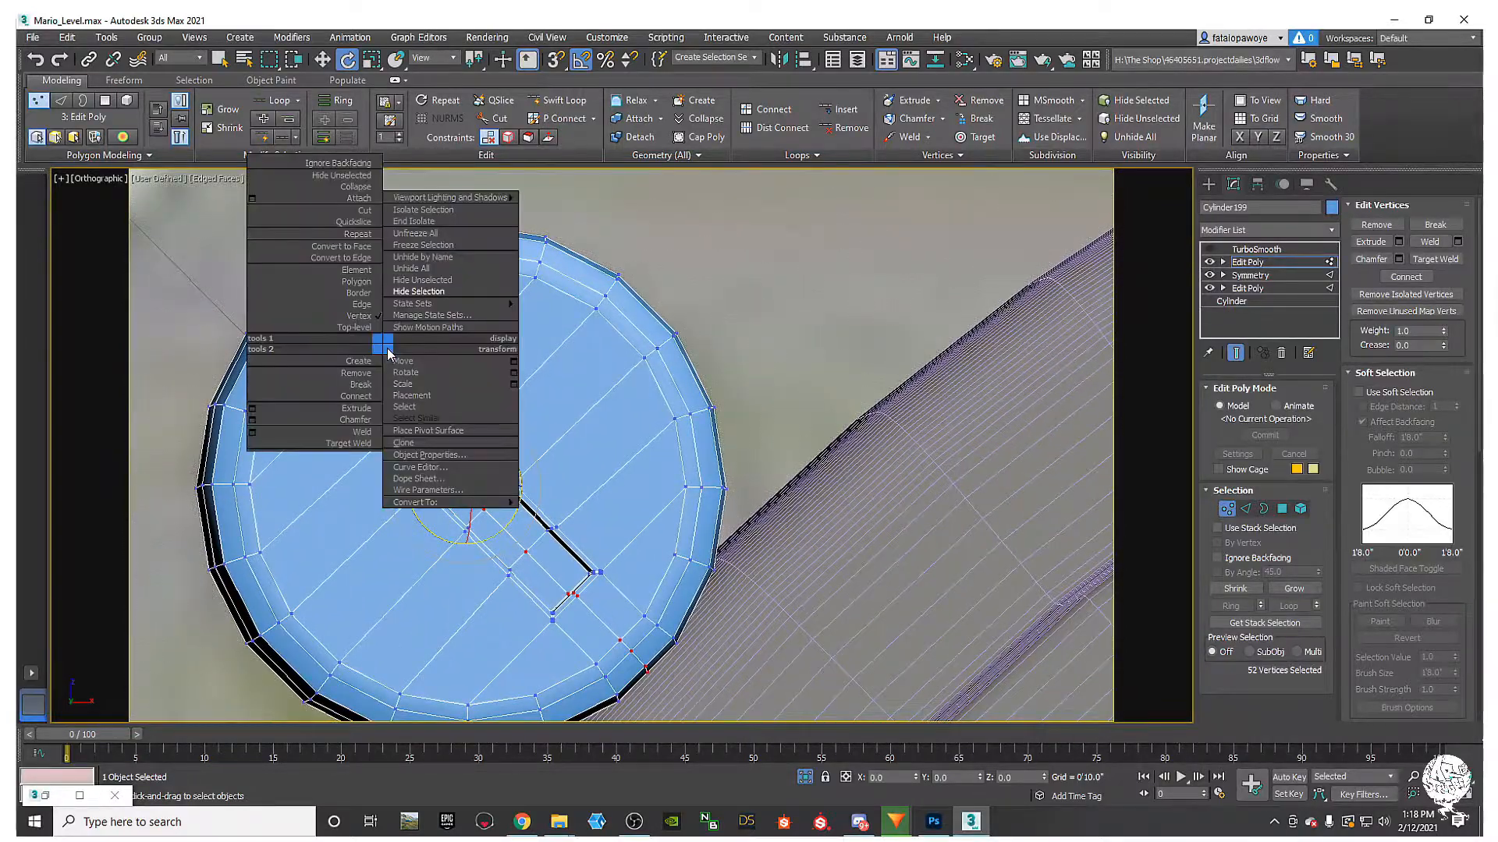
click(257, 432)
middle_drag(539, 374, 511, 446)
alt+middle_drag(385, 428, 466, 383)
scroll(373, 362, down, 3)
click(635, 457)
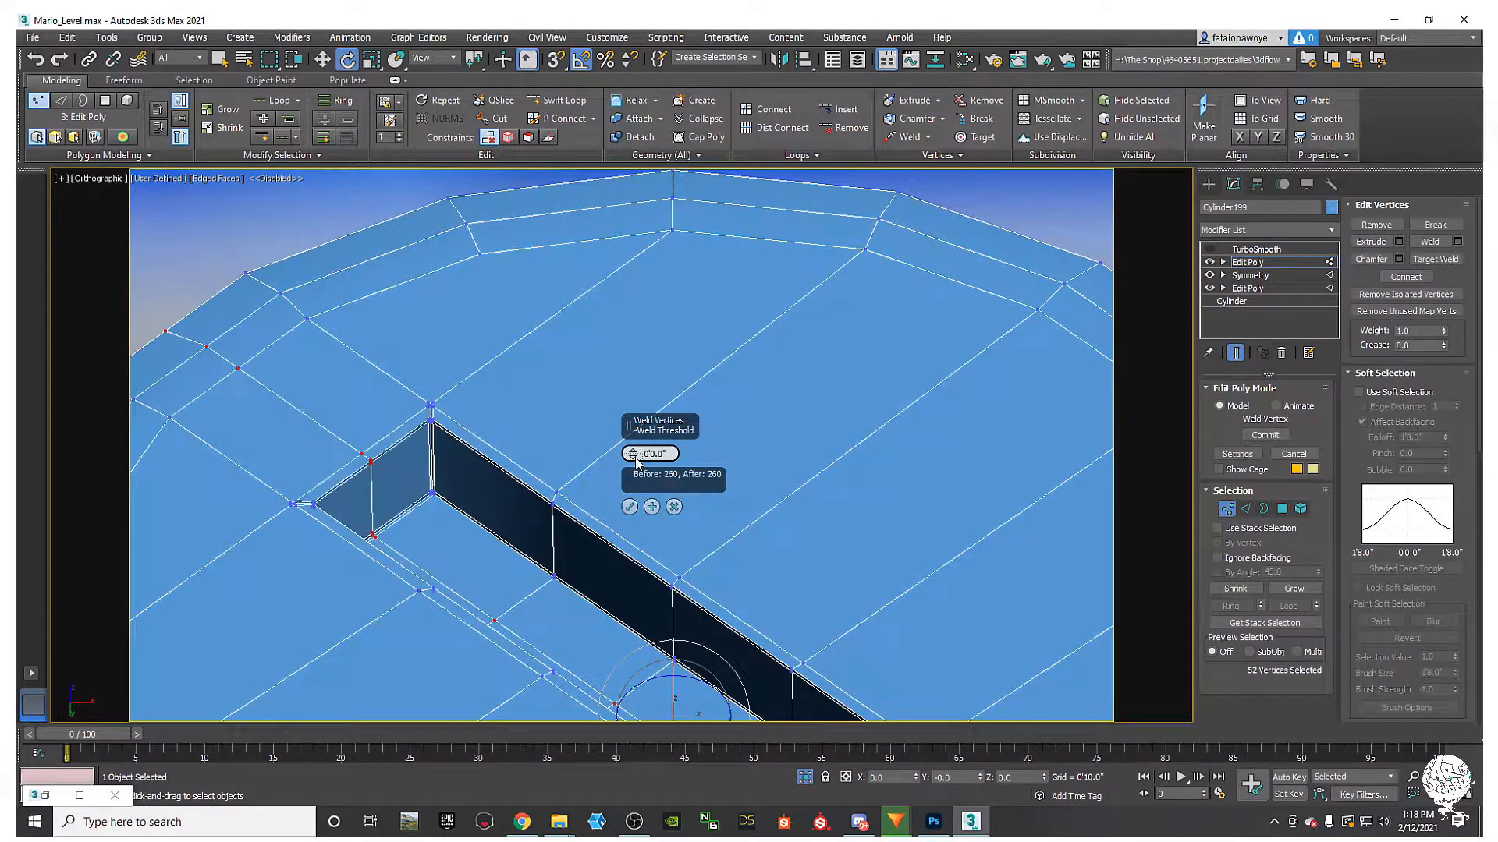
click(631, 451)
alt+middle_drag(446, 452, 377, 497)
scroll(377, 498, up, 4)
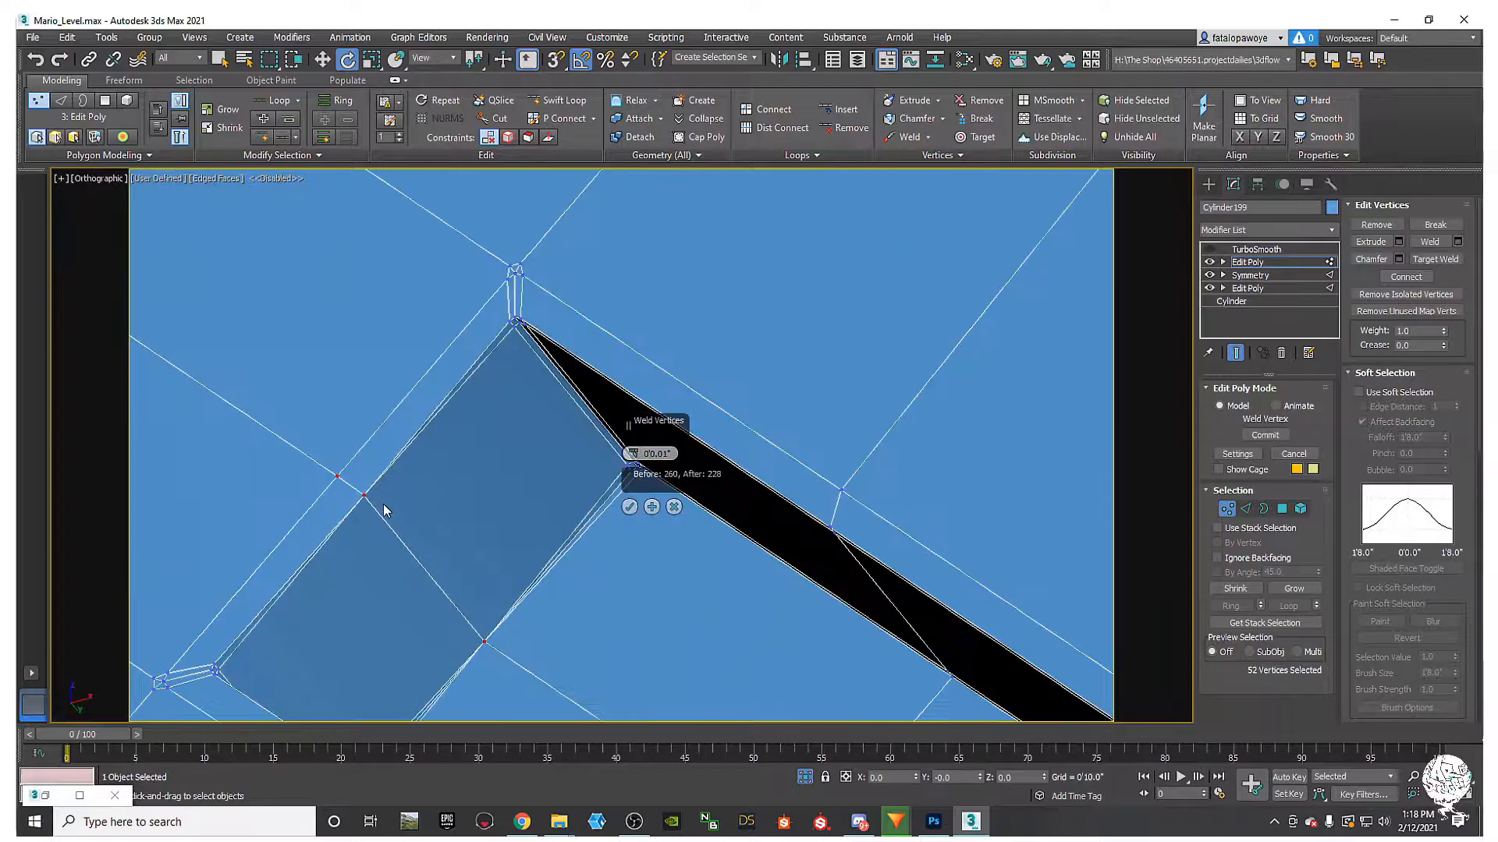
click(632, 458)
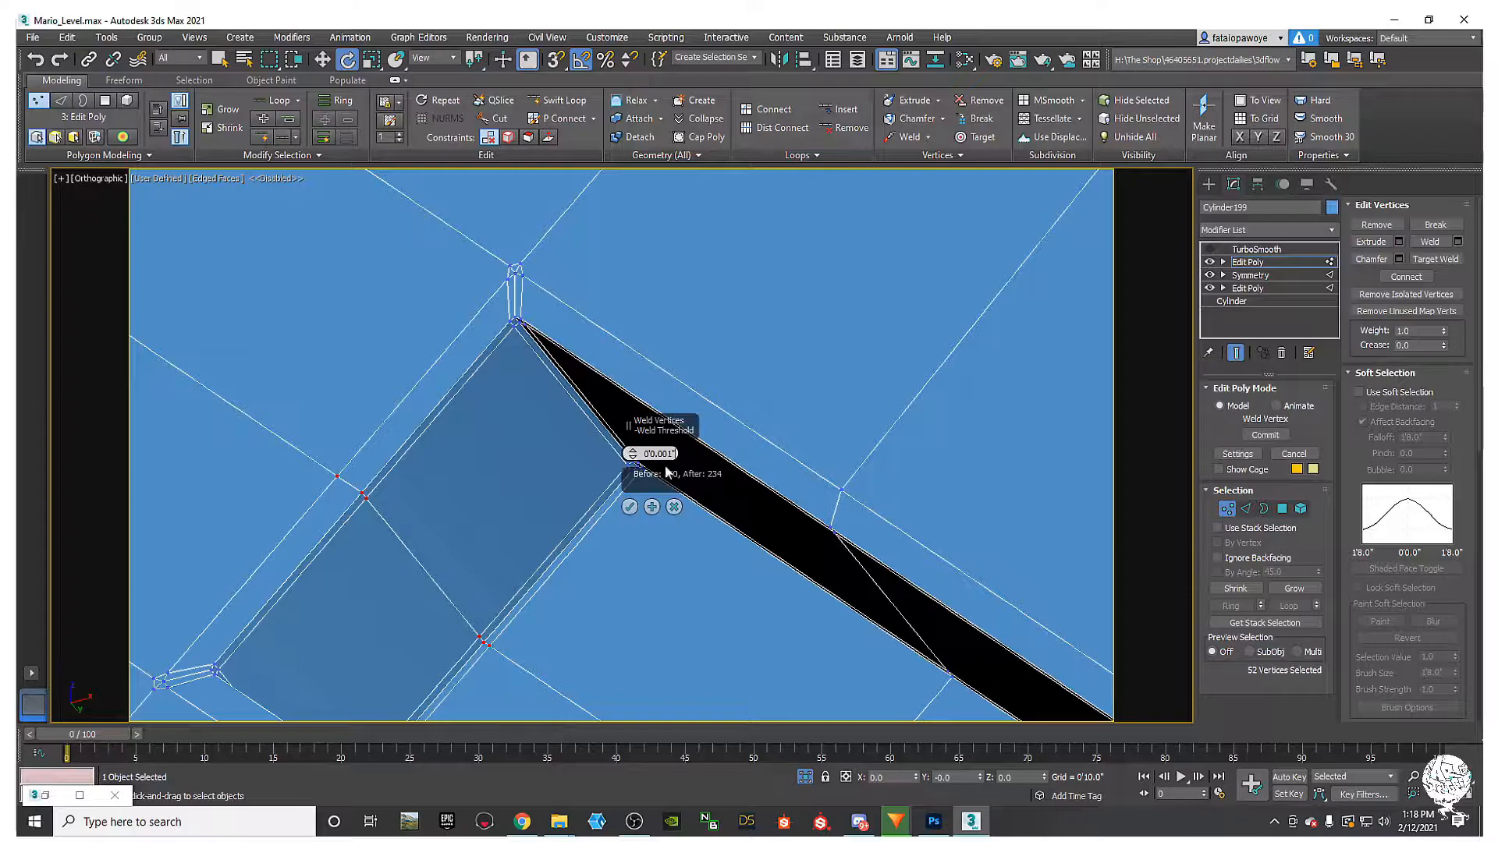
click(629, 508)
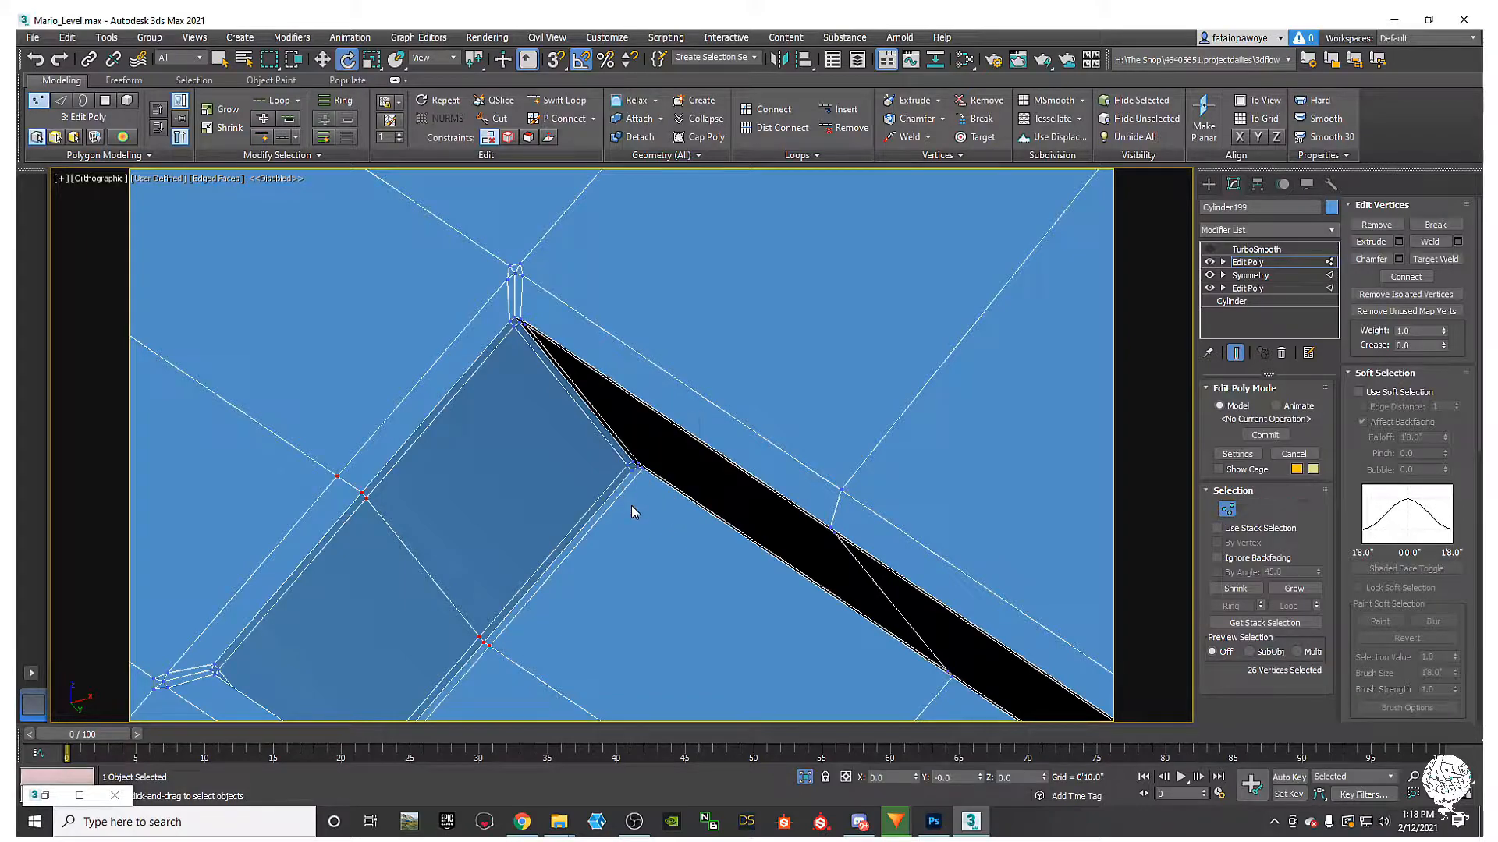
Step: Turn the cap's TurboSmooth back on and check the smoothed slot with and without edged faces
click(1206, 250)
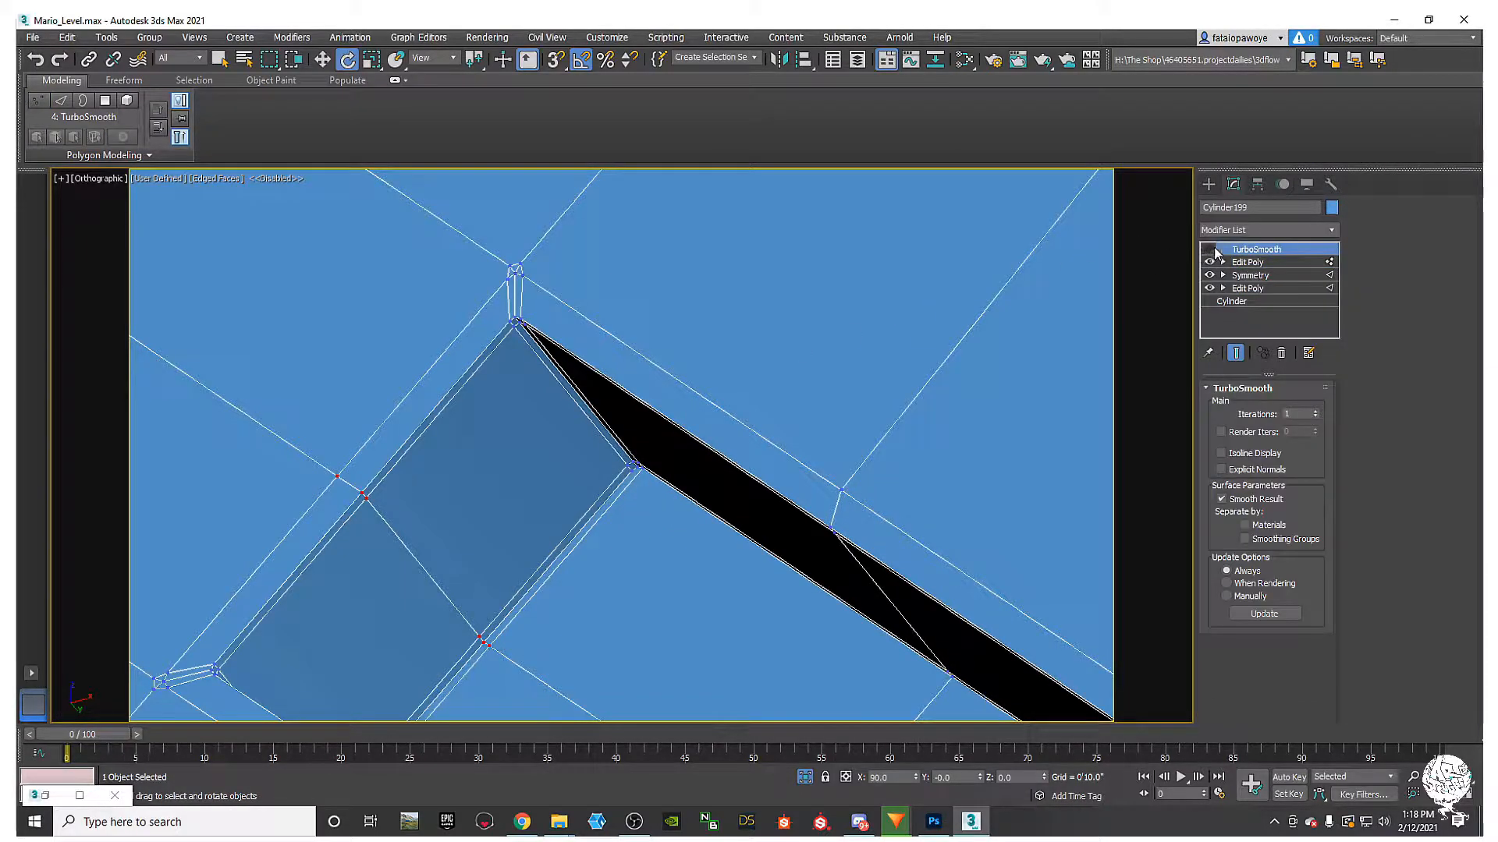
click(1209, 250)
scroll(776, 417, down, 10)
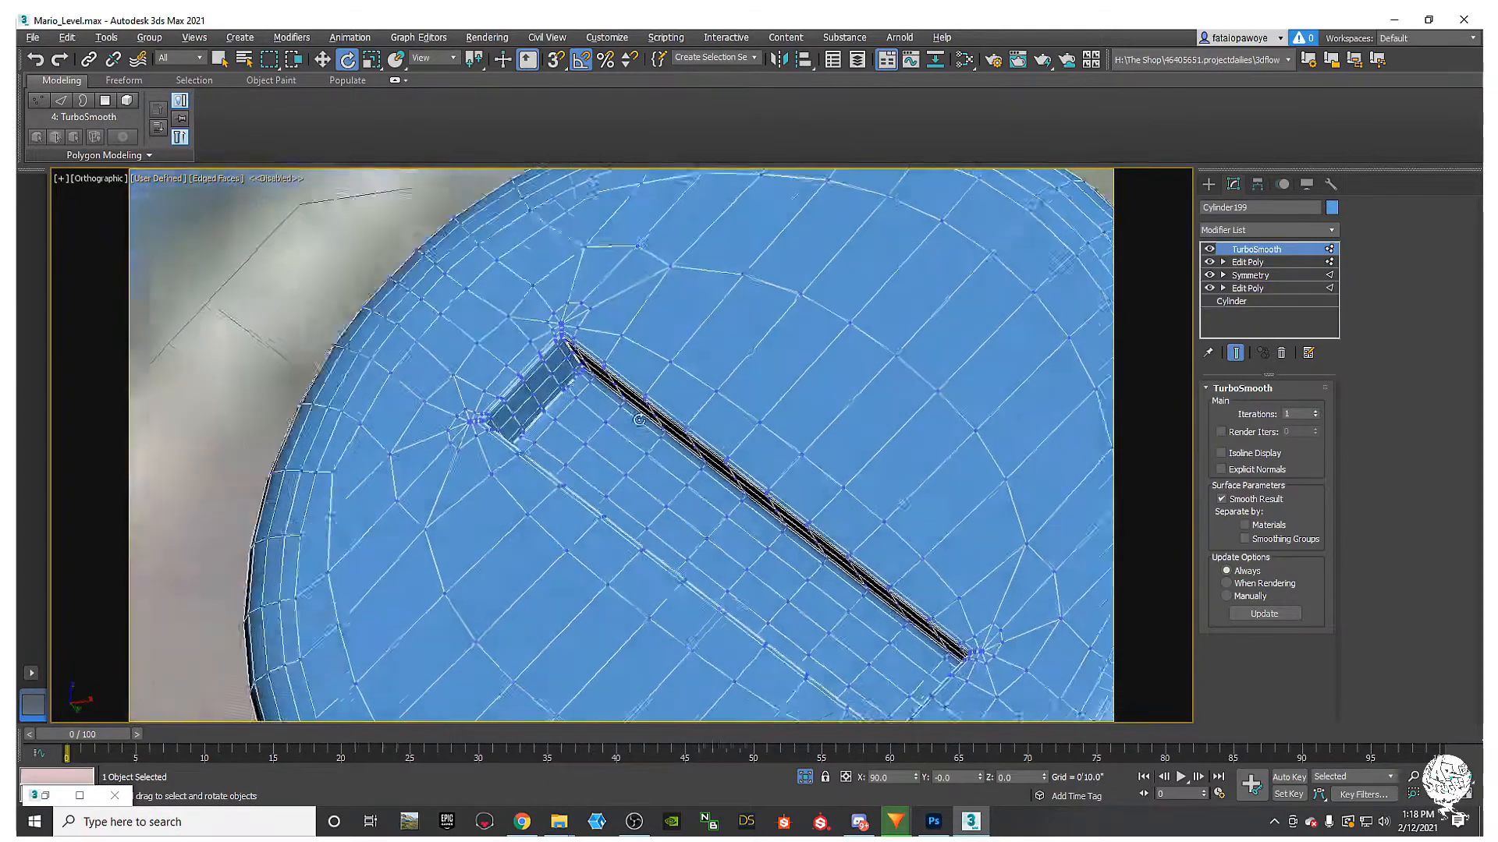
middle_drag(569, 431, 575, 457)
key(F4)
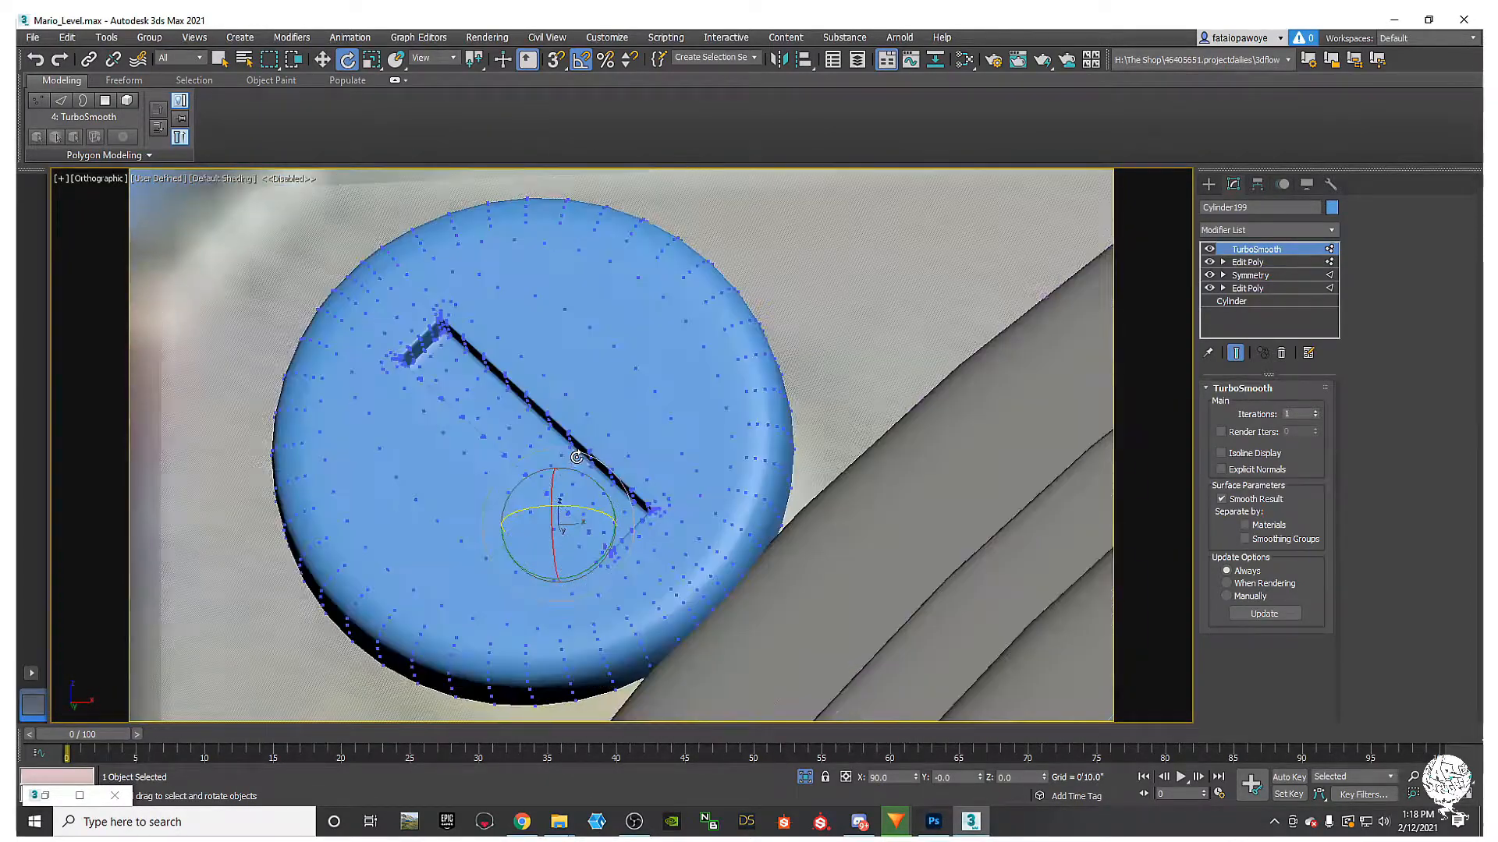
click(699, 561)
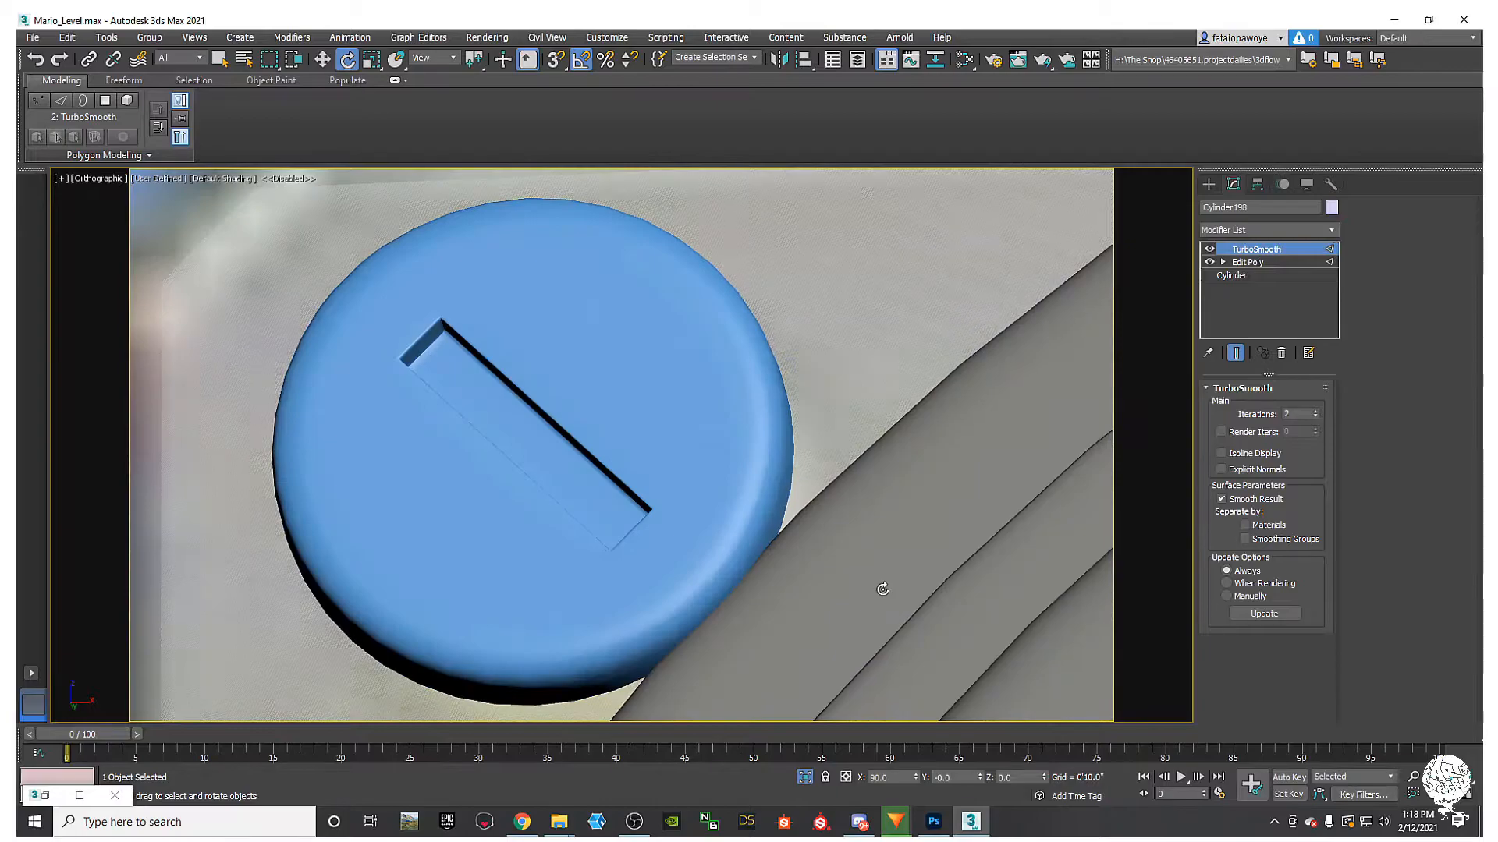
key(F4)
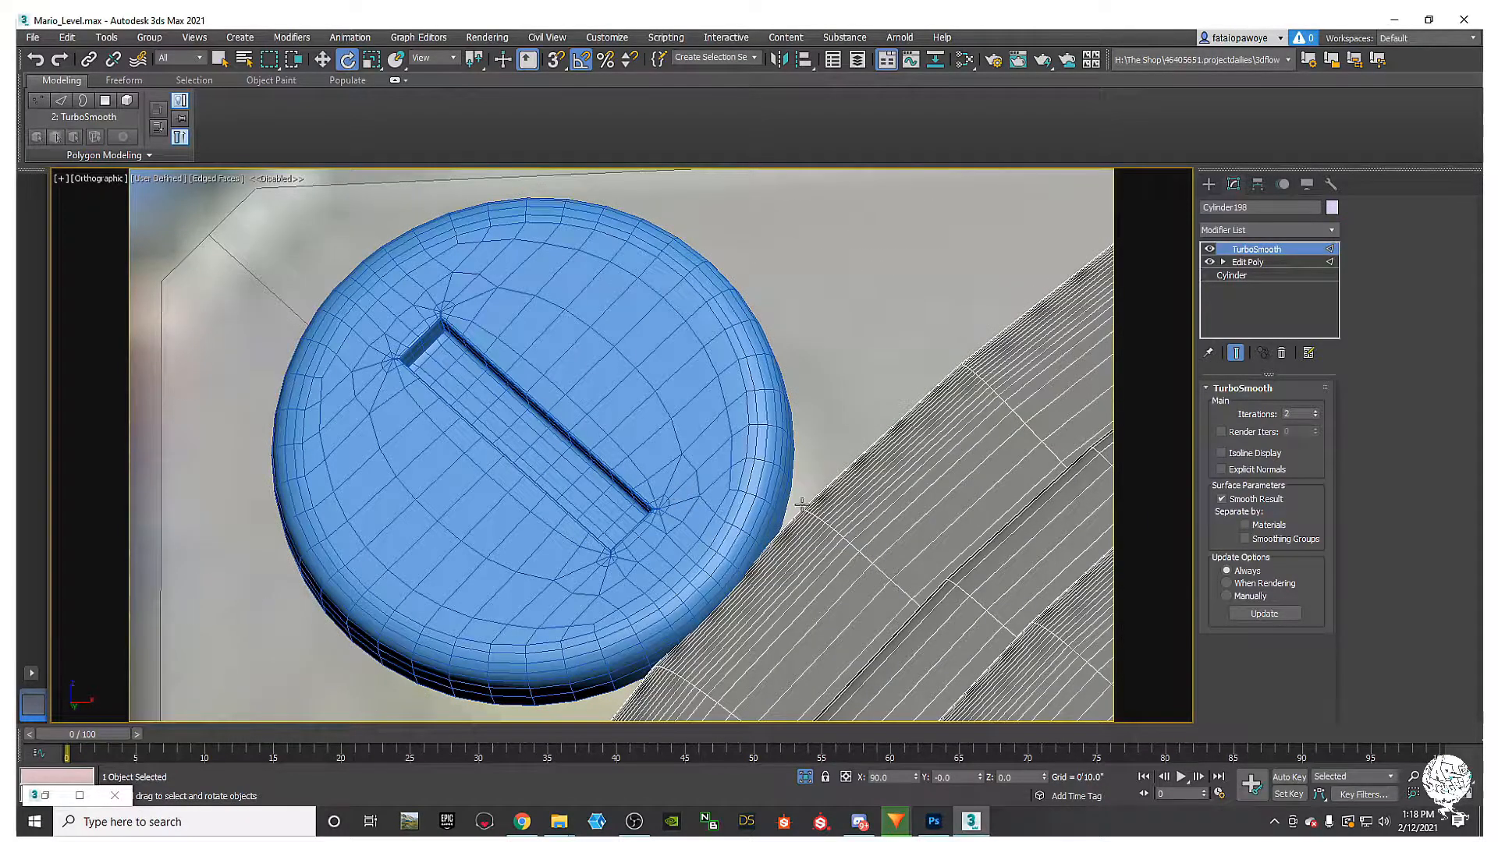
key(F4)
Step: Select the corner bracket plane behind the slotted cap and display the scene with edged faces
scroll(676, 468, down, 4)
click(633, 463)
alt+middle_drag(632, 463, 609, 437)
key(w)
click(593, 390)
scroll(594, 390, down, 5)
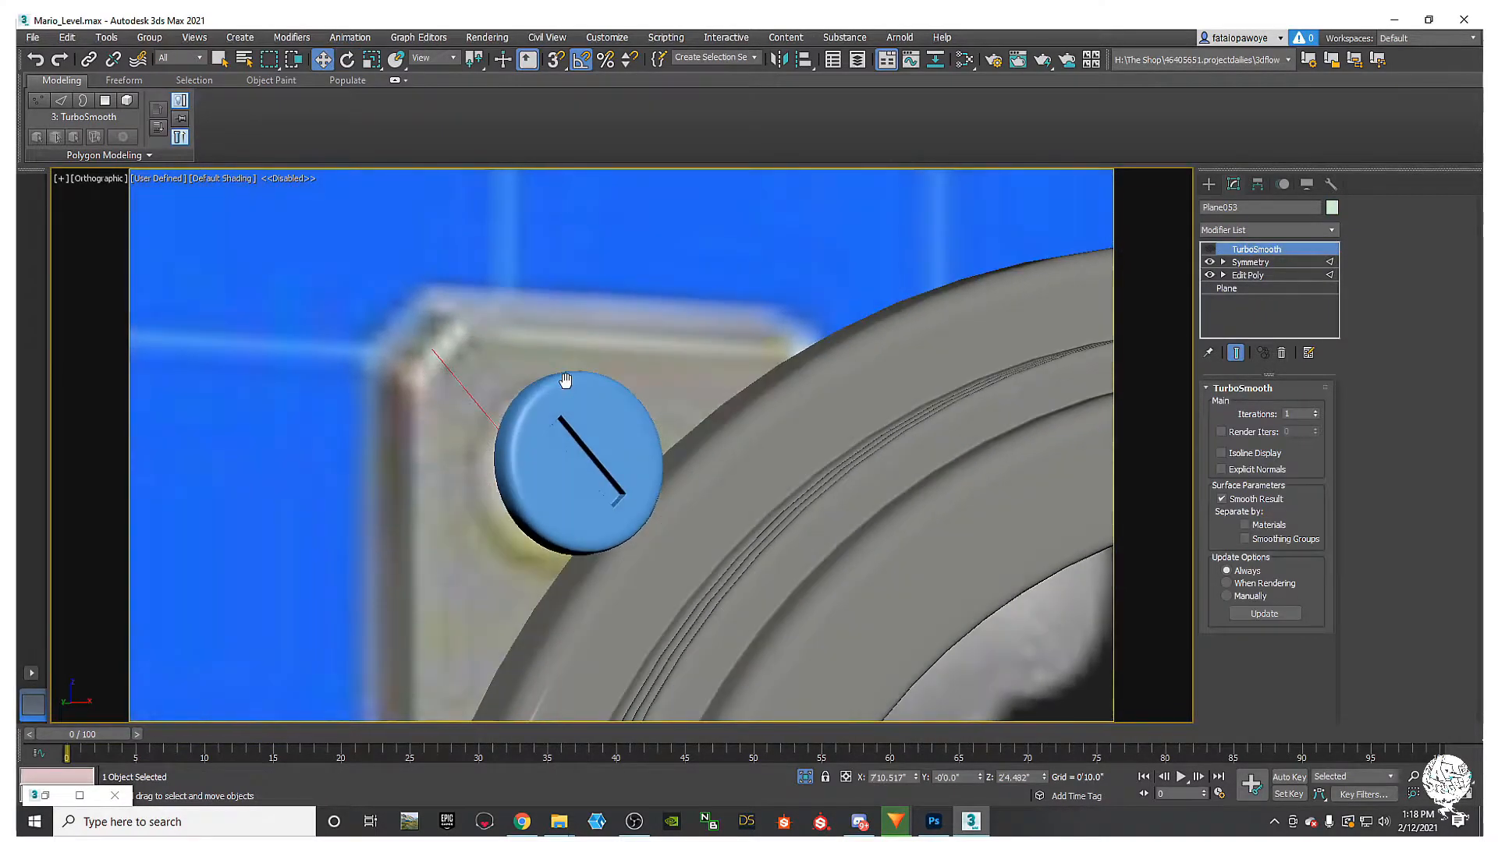
key(F4)
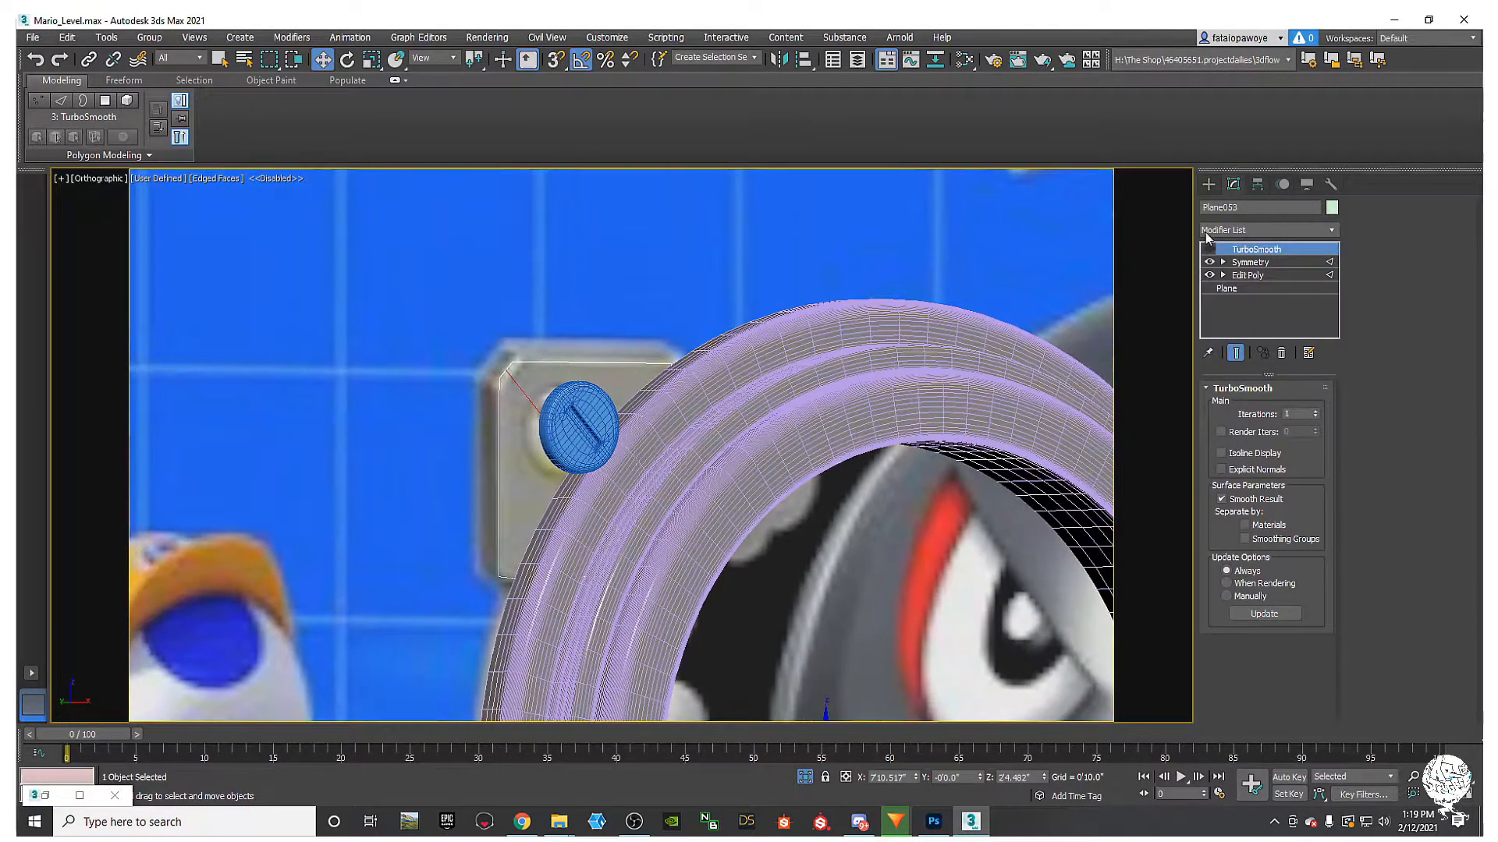
click(1207, 185)
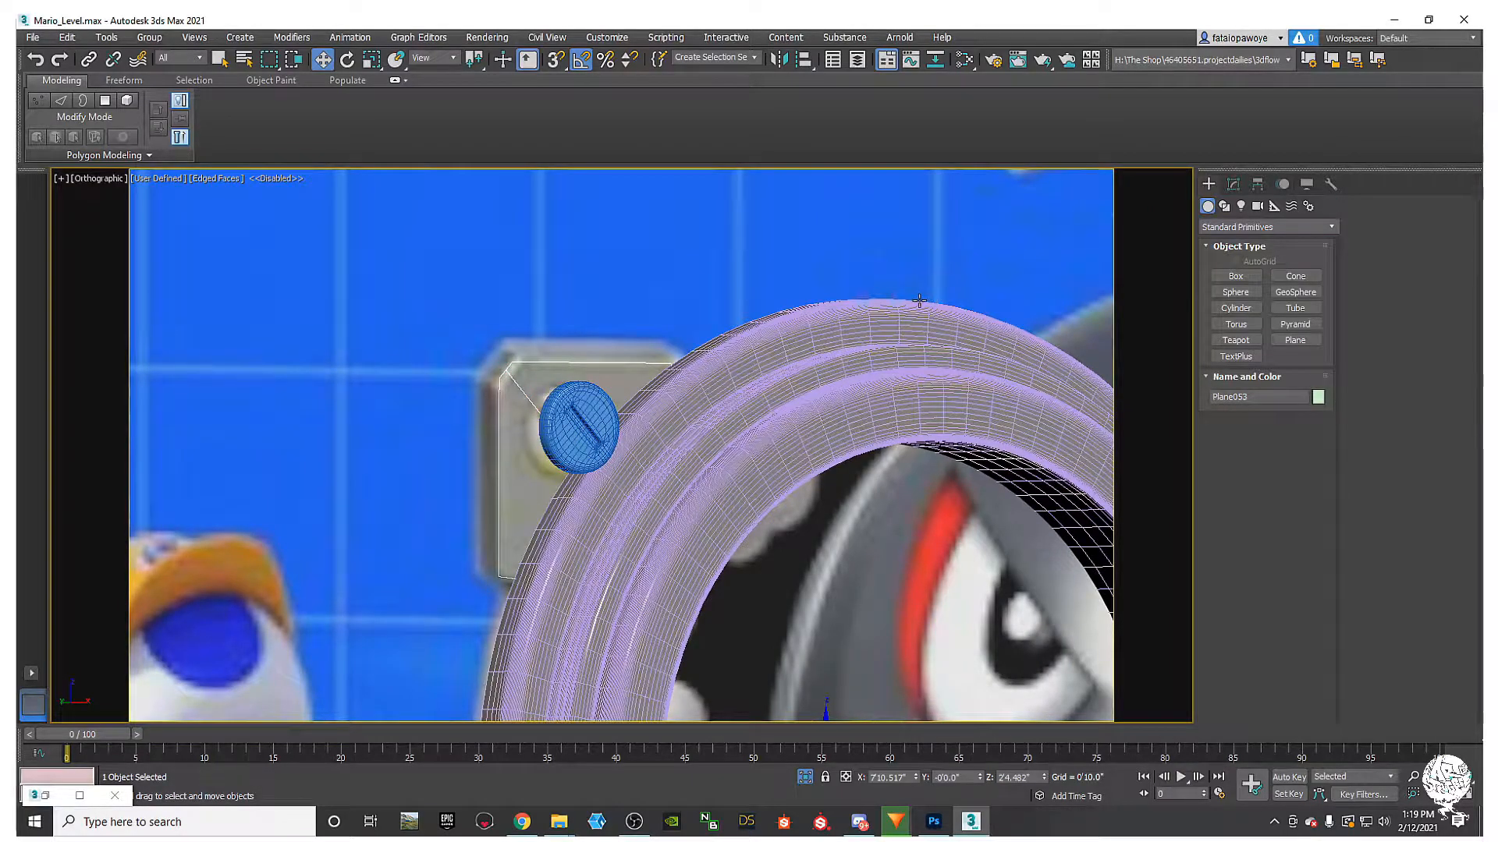
click(1260, 185)
click(1234, 185)
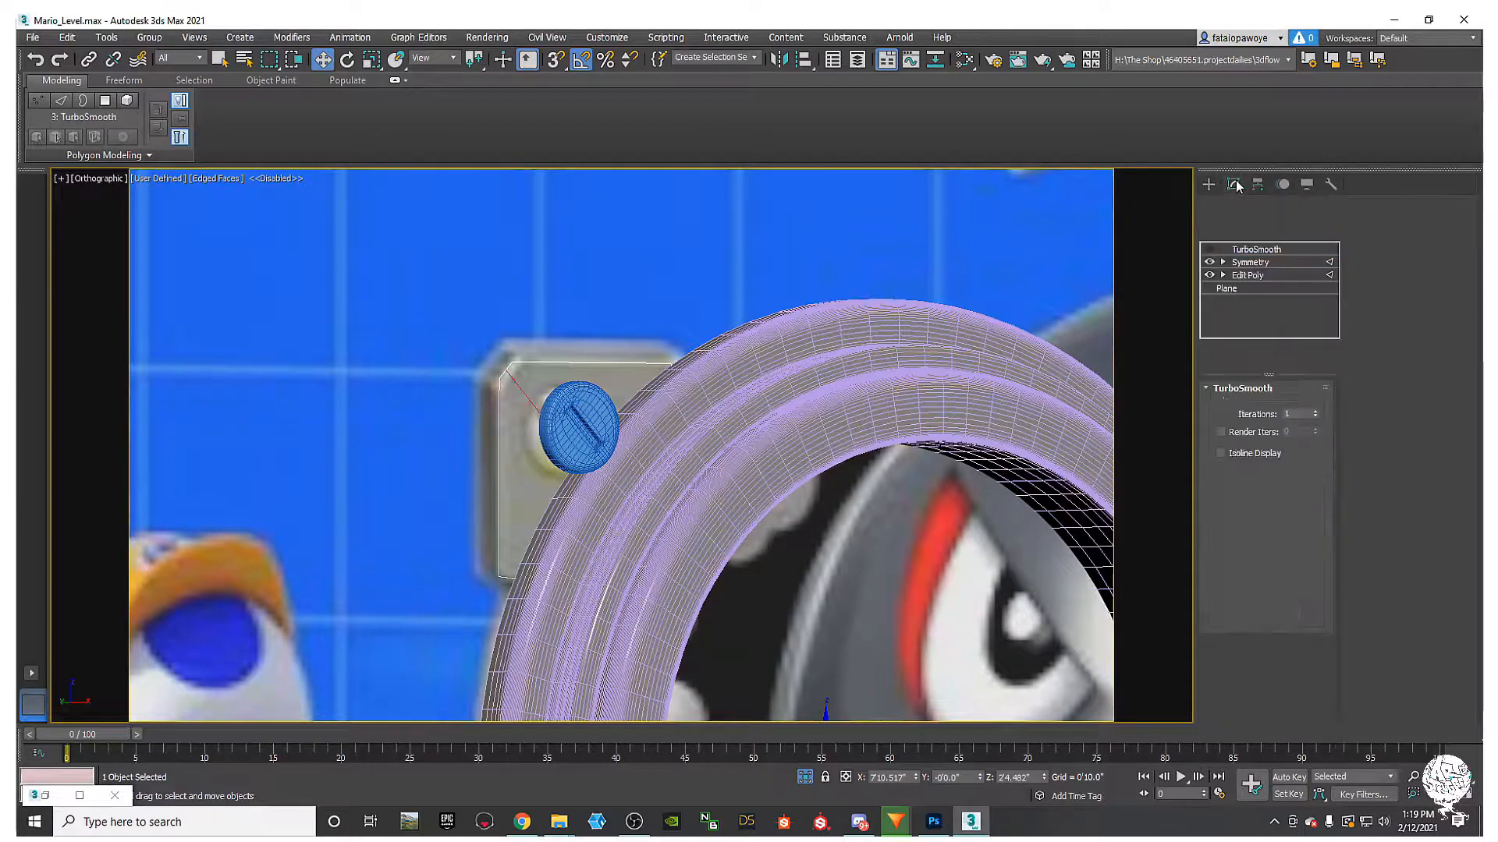
Step: Turn off edged faces, select the slotted cap and open the Slate Material Editor
mouse_move(796, 322)
alt+middle_down()
mouse_move(557, 386)
mouse_move(587, 404)
alt+middle_up()
key(F4)
click(594, 407)
key(m)
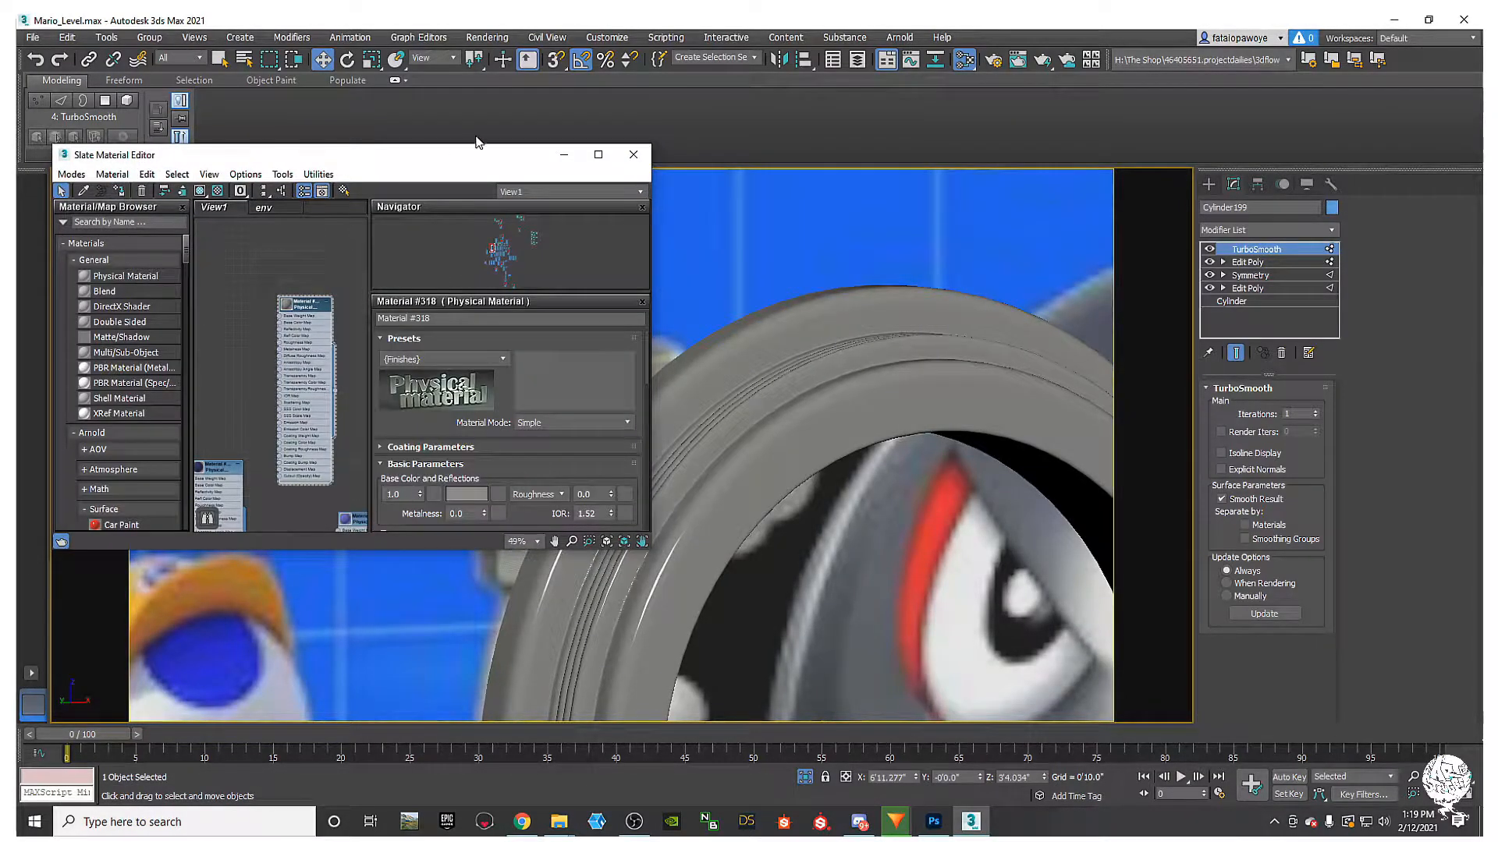
Step: Try to assign Material #318 to the reference backdrop plane, then undo the assignment
middle_drag(664, 348, 763, 356)
click(722, 327)
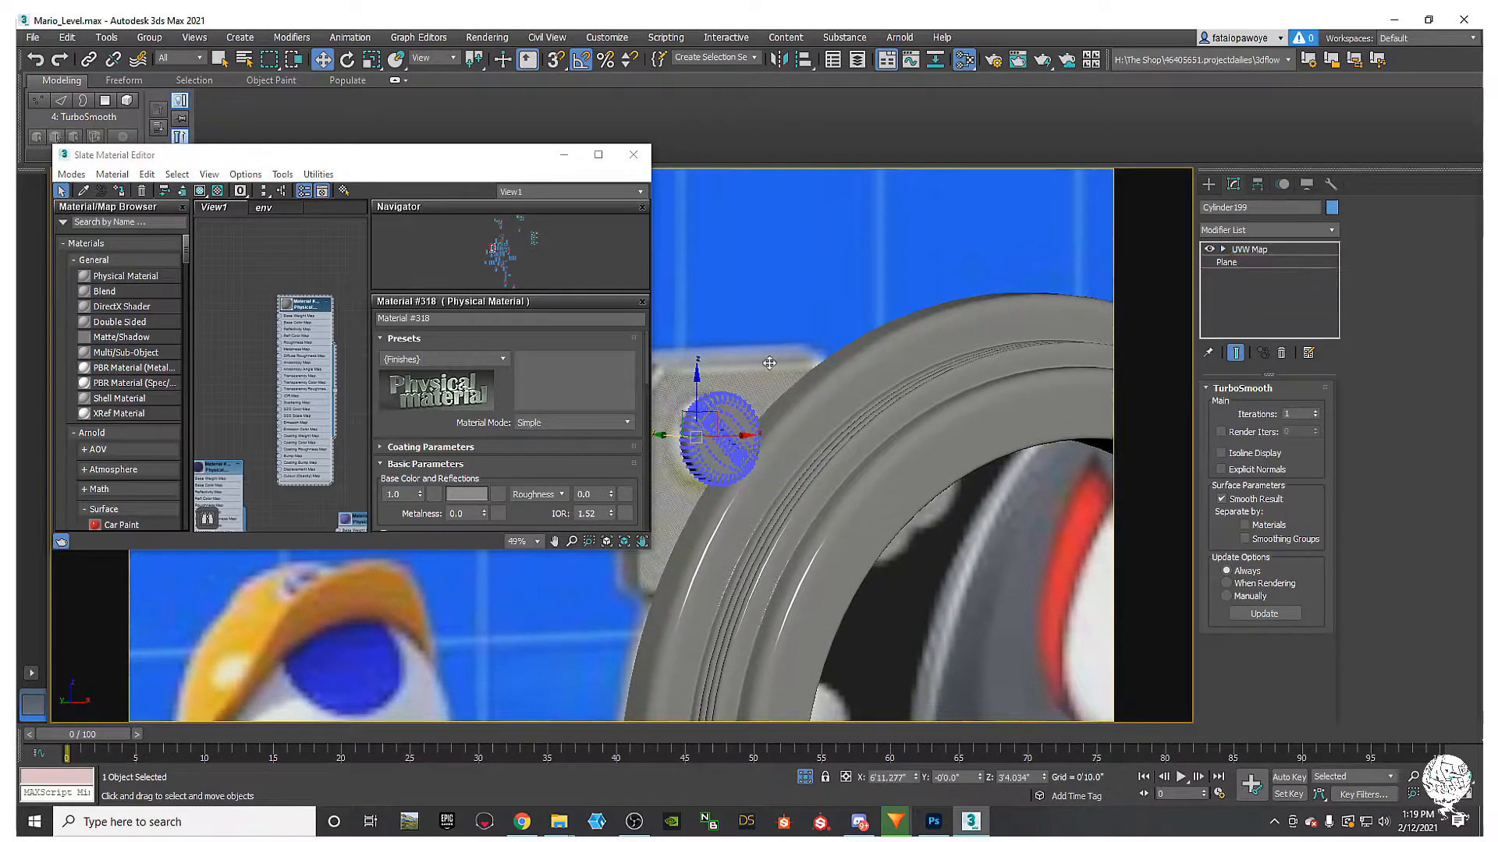
click(120, 193)
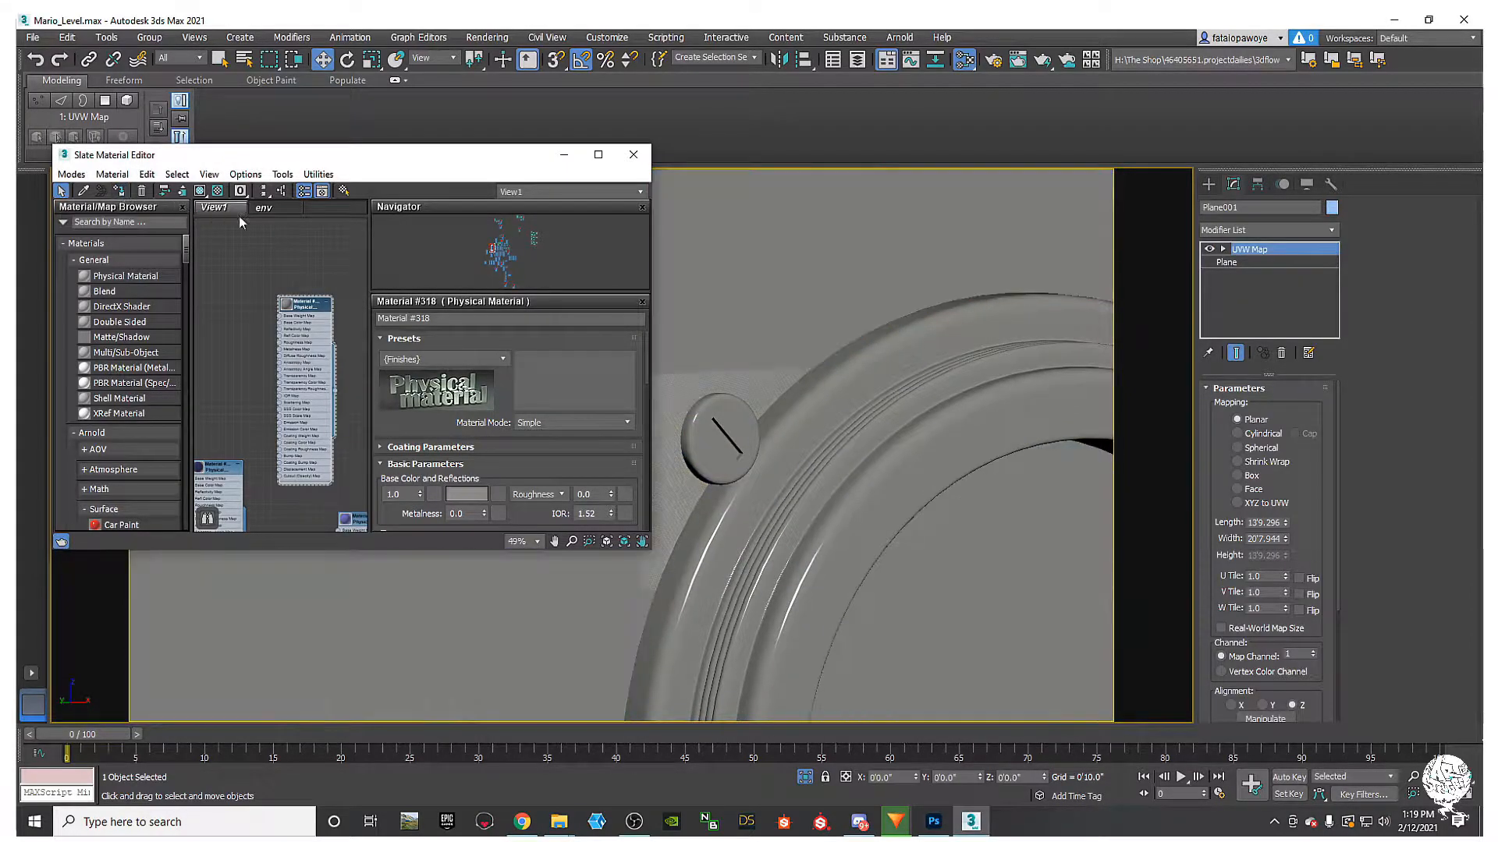
key(ctrl+z)
Step: Assign Material #318 to the corner bracket plane and minimize the material editor
click(694, 376)
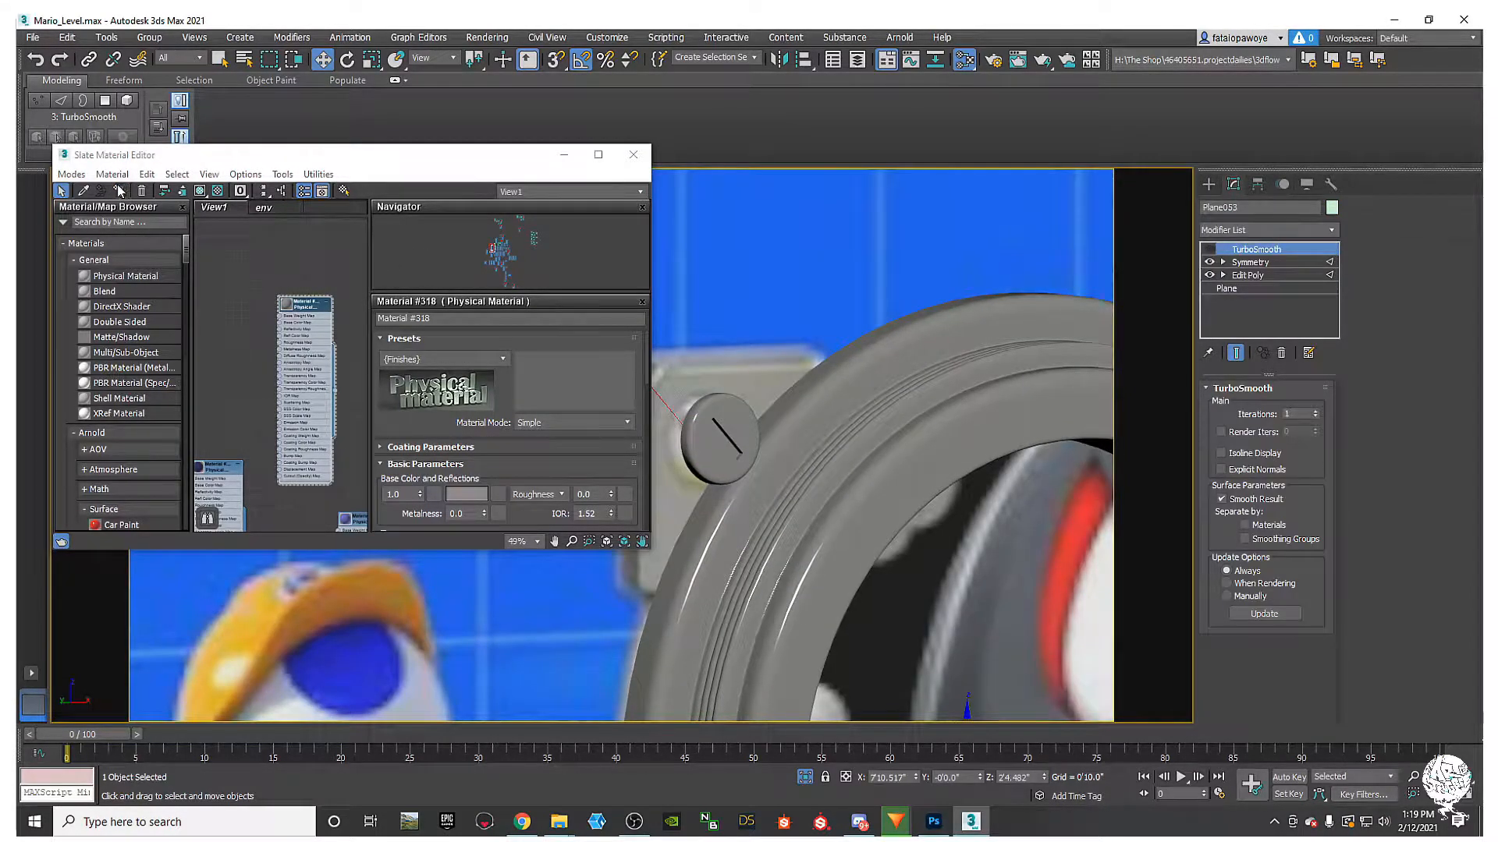
click(563, 154)
click(692, 389)
alt+middle_drag(663, 389, 686, 412)
alt+middle_drag(1000, 254, 624, 358)
alt+middle_drag(890, 397, 883, 368)
Step: Add a Shell modifier to the bracket plane directly above its Symmetry modifier
click(1287, 263)
click(1329, 230)
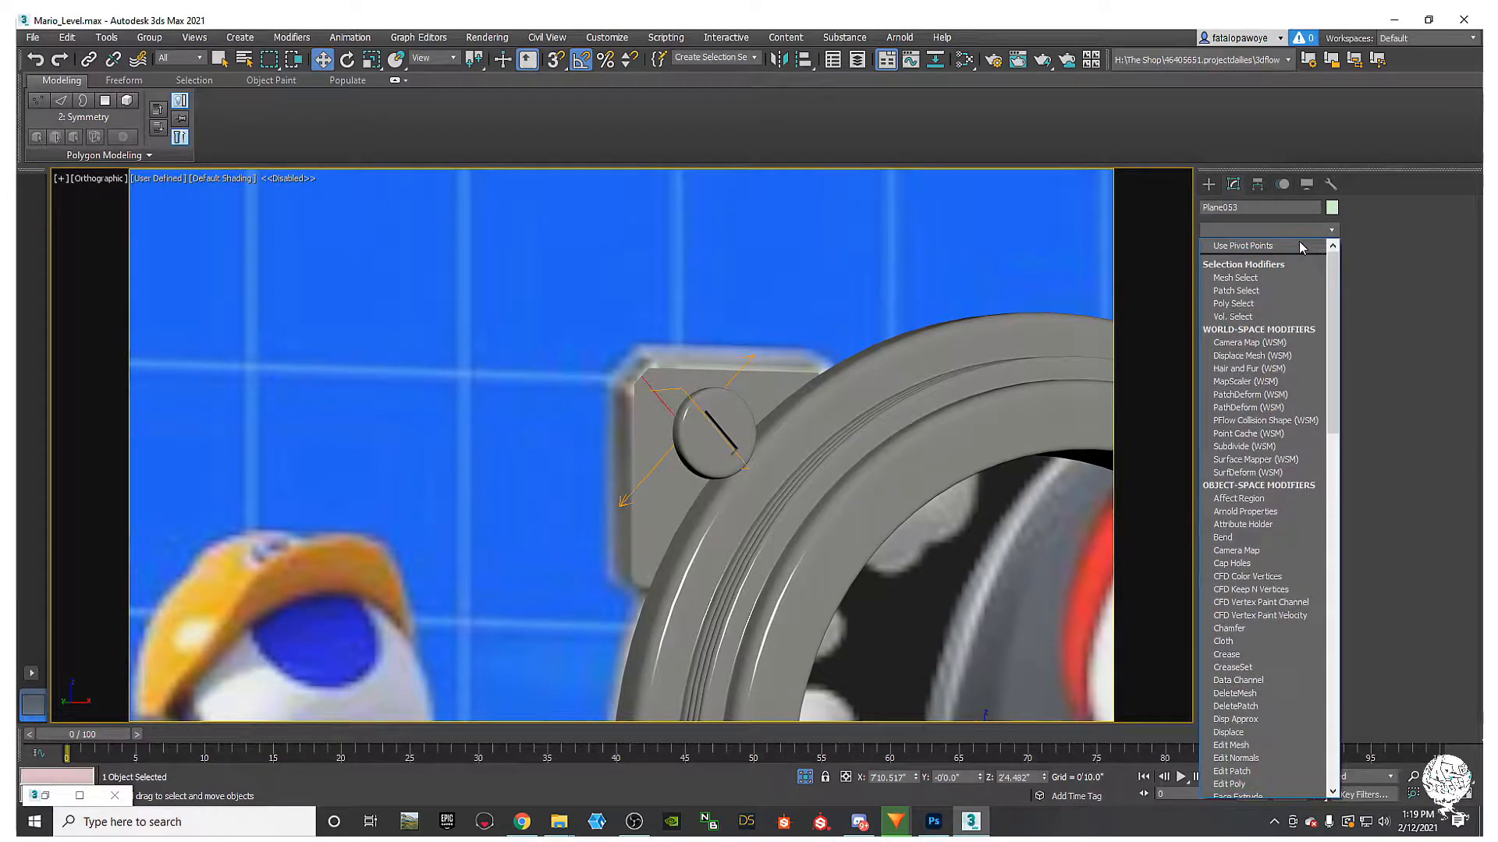
key(s)
key(s)
click(1244, 301)
scroll(853, 377, up, 8)
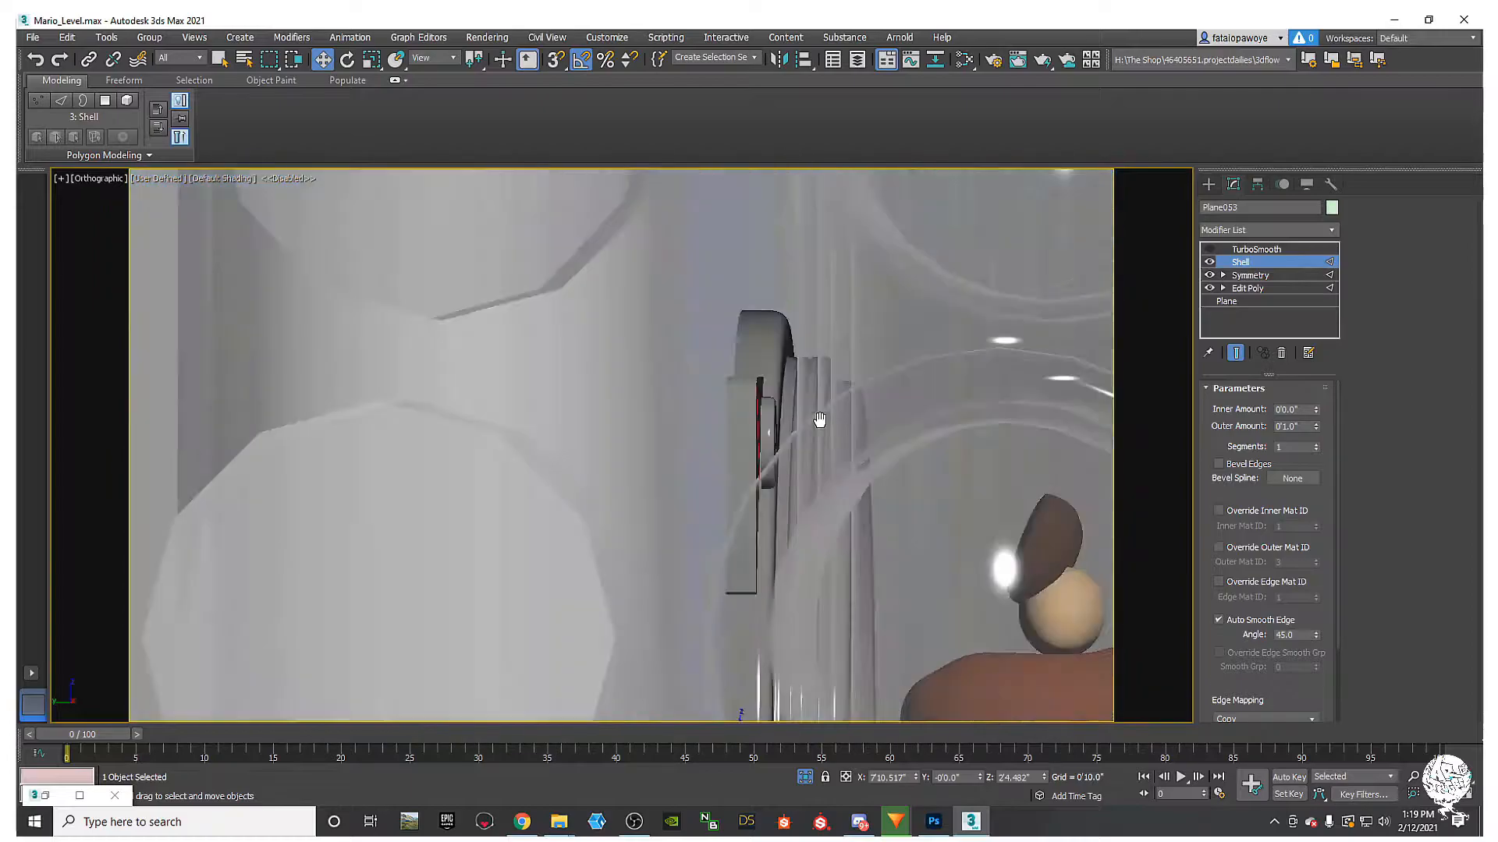
scroll(821, 420, down, 6)
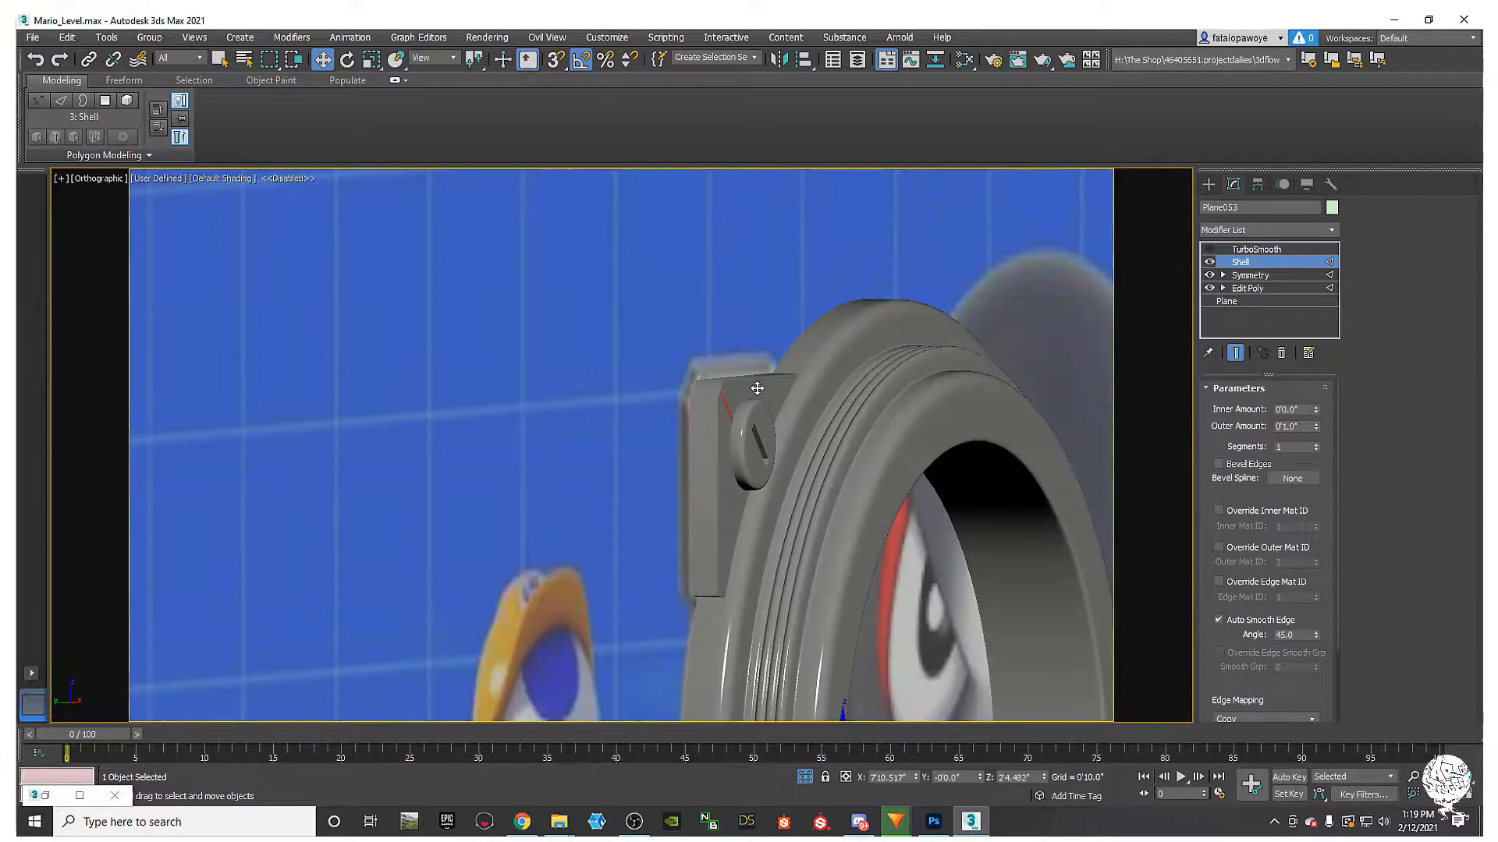
Step: Show edged faces and set the bracket Shell's outer amount to 0'1.47"
scroll(720, 411, up, 5)
scroll(719, 372, down, 3)
alt+middle_drag(719, 372, 677, 363)
middle_drag(820, 356, 758, 416)
key(F4)
key(F3)
key(F3)
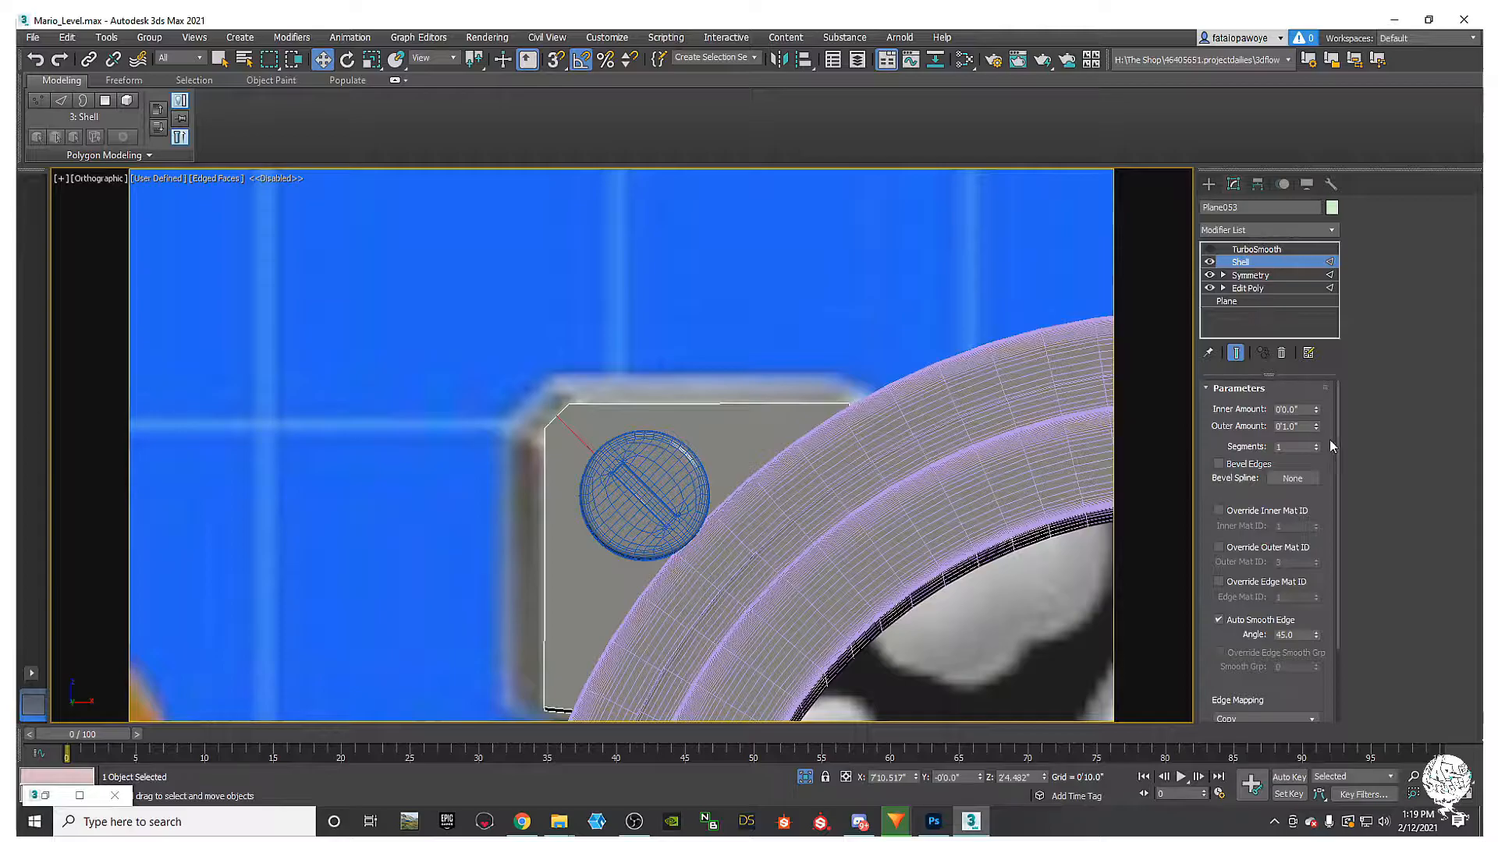
drag(1316, 422, 1313, 388)
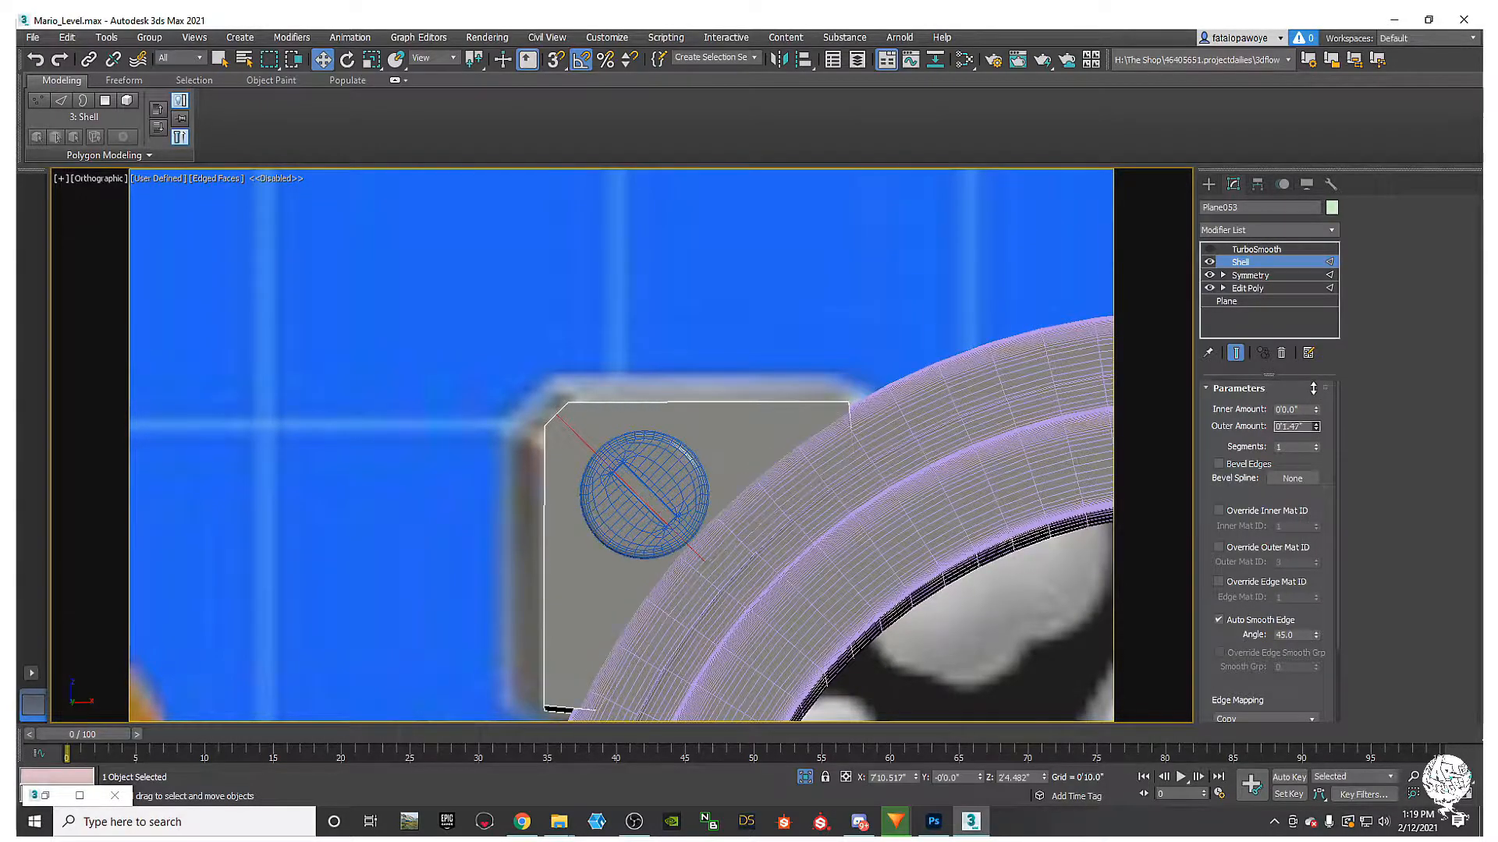
Step: Center the bracket's pivot on the object with only the pivot affected
alt+middle_drag(906, 408, 797, 487)
click(1208, 184)
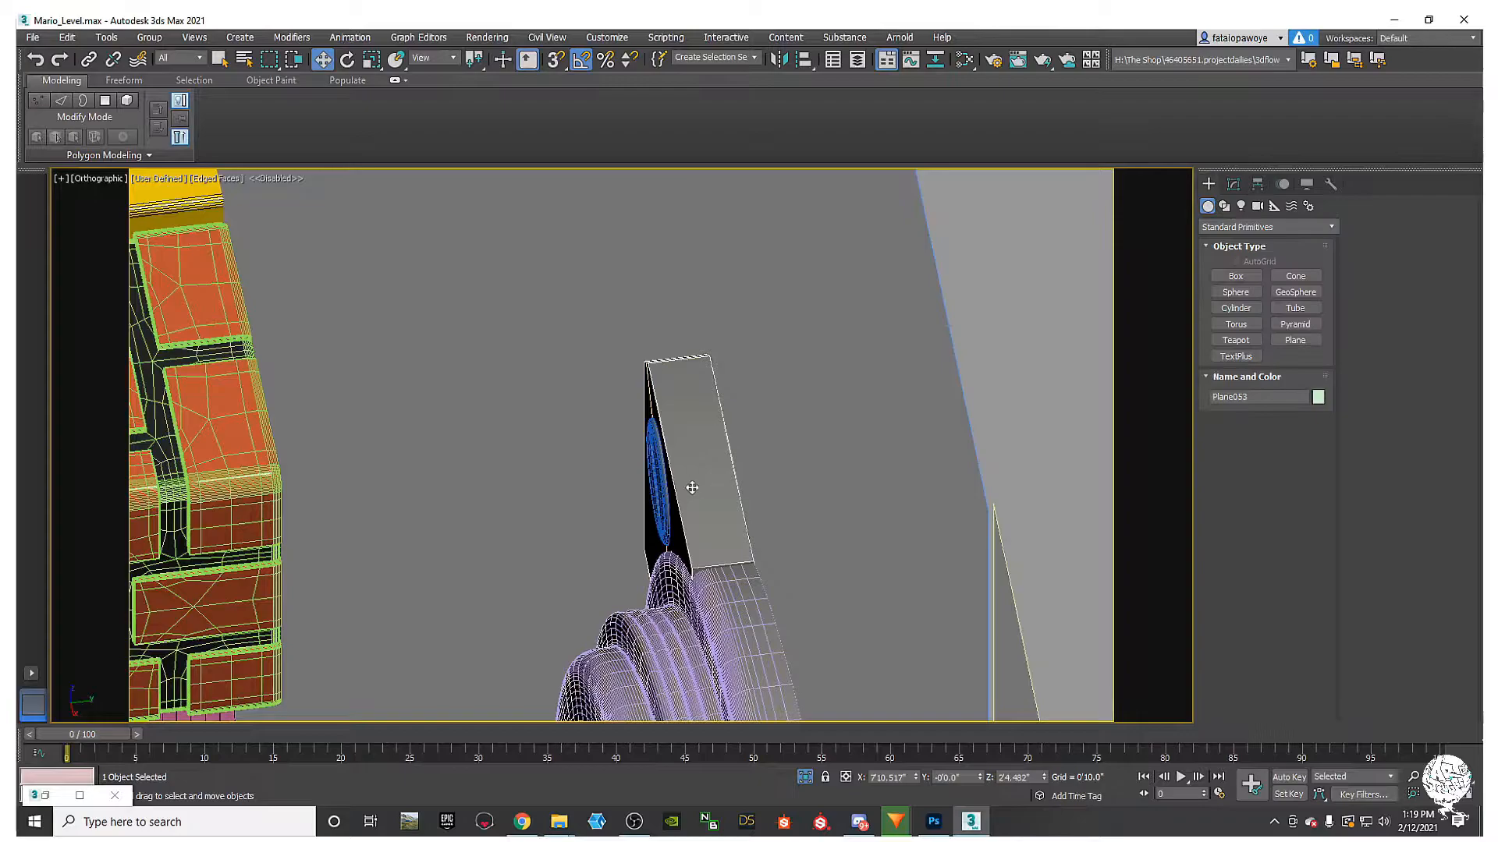
scroll(702, 503, down, 4)
click(1257, 185)
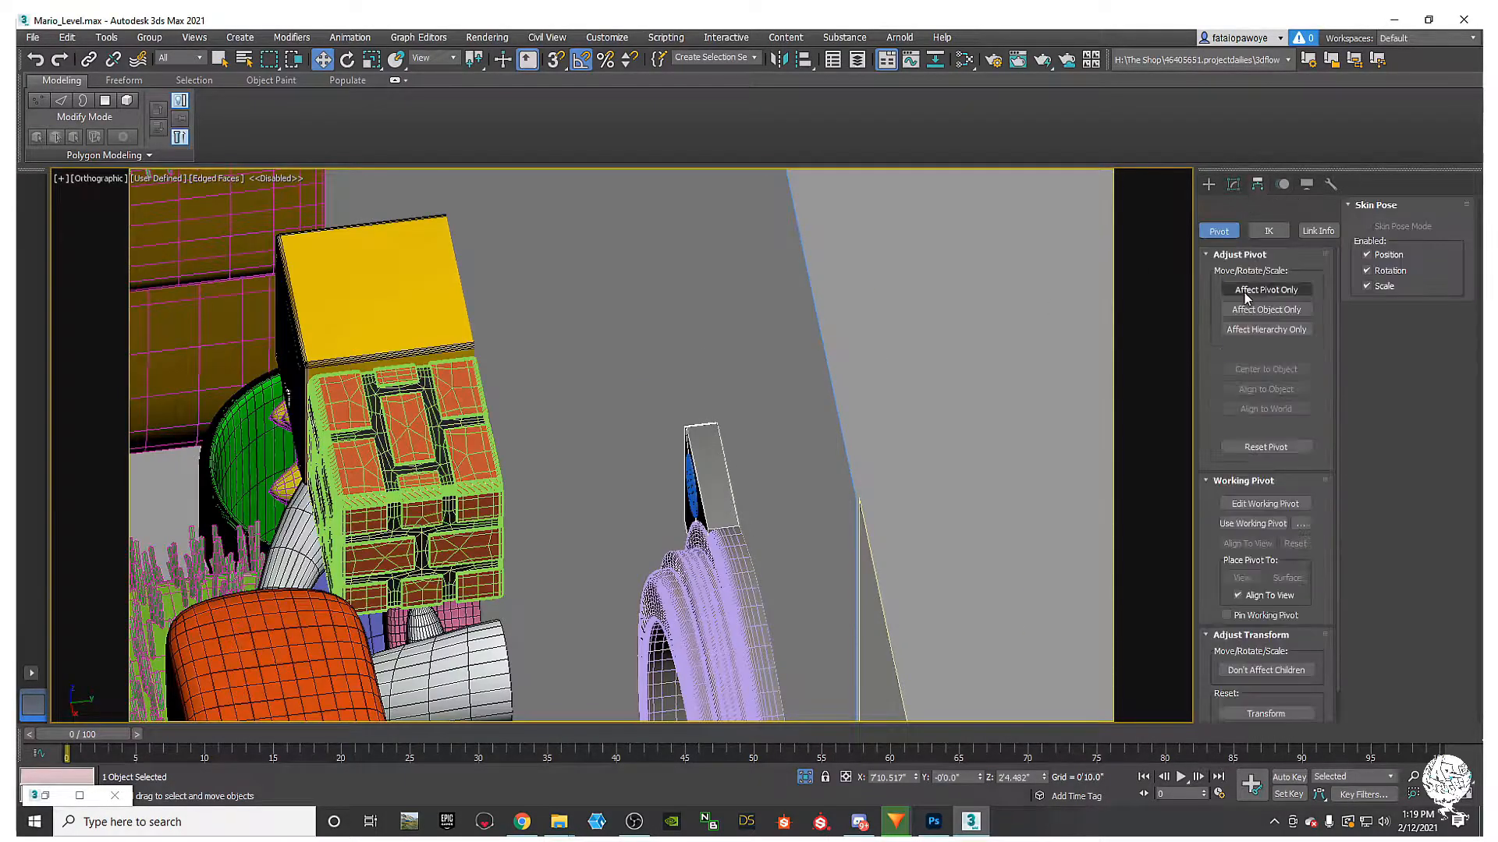
click(1248, 290)
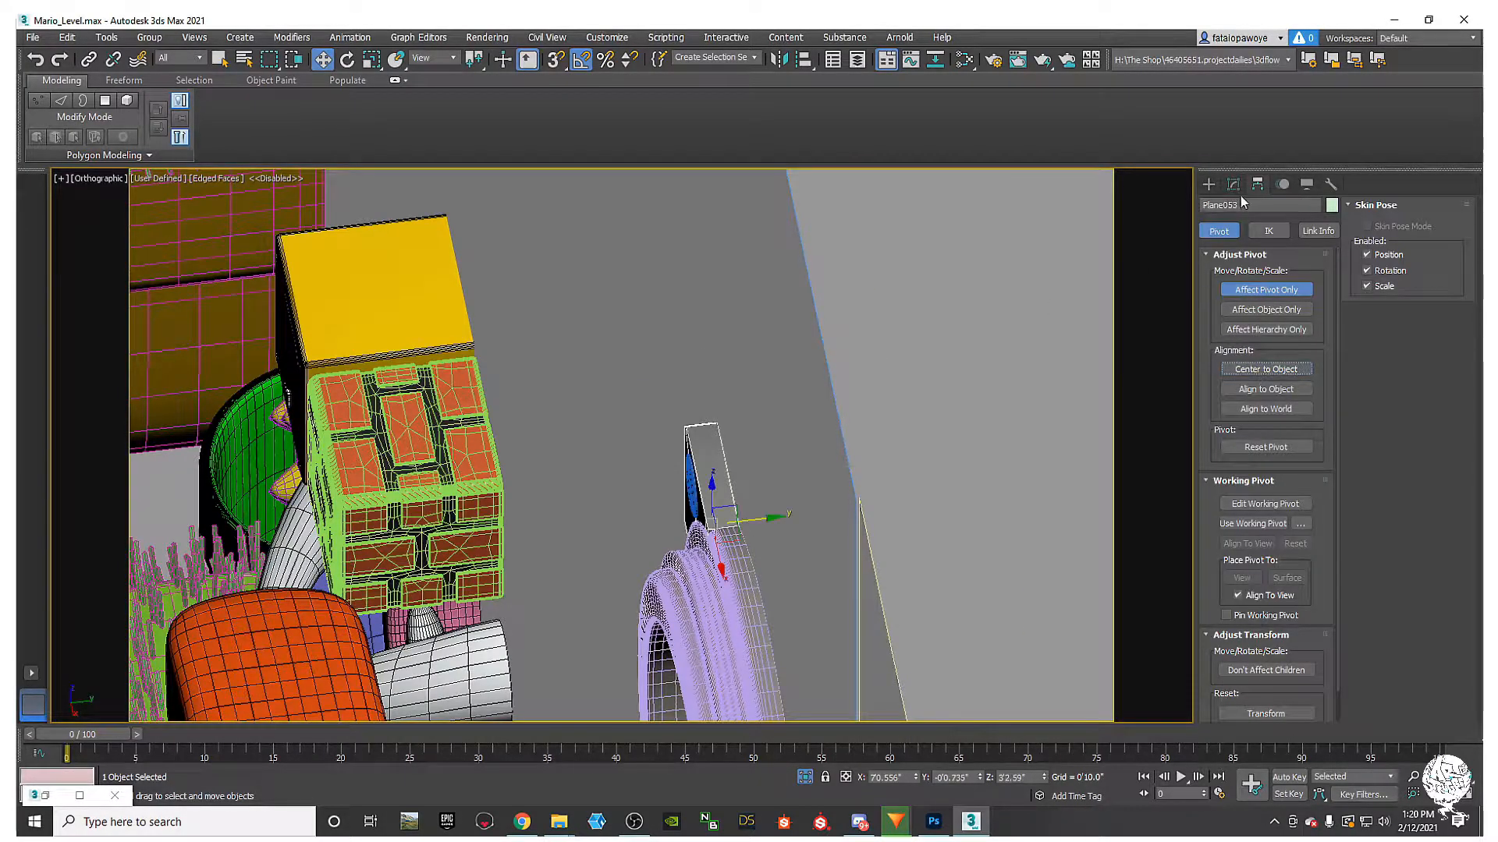
click(1209, 184)
Step: Move the bracket along the Y axis to about -0'0.31", setting it farther behind the cap
scroll(736, 524, up, 3)
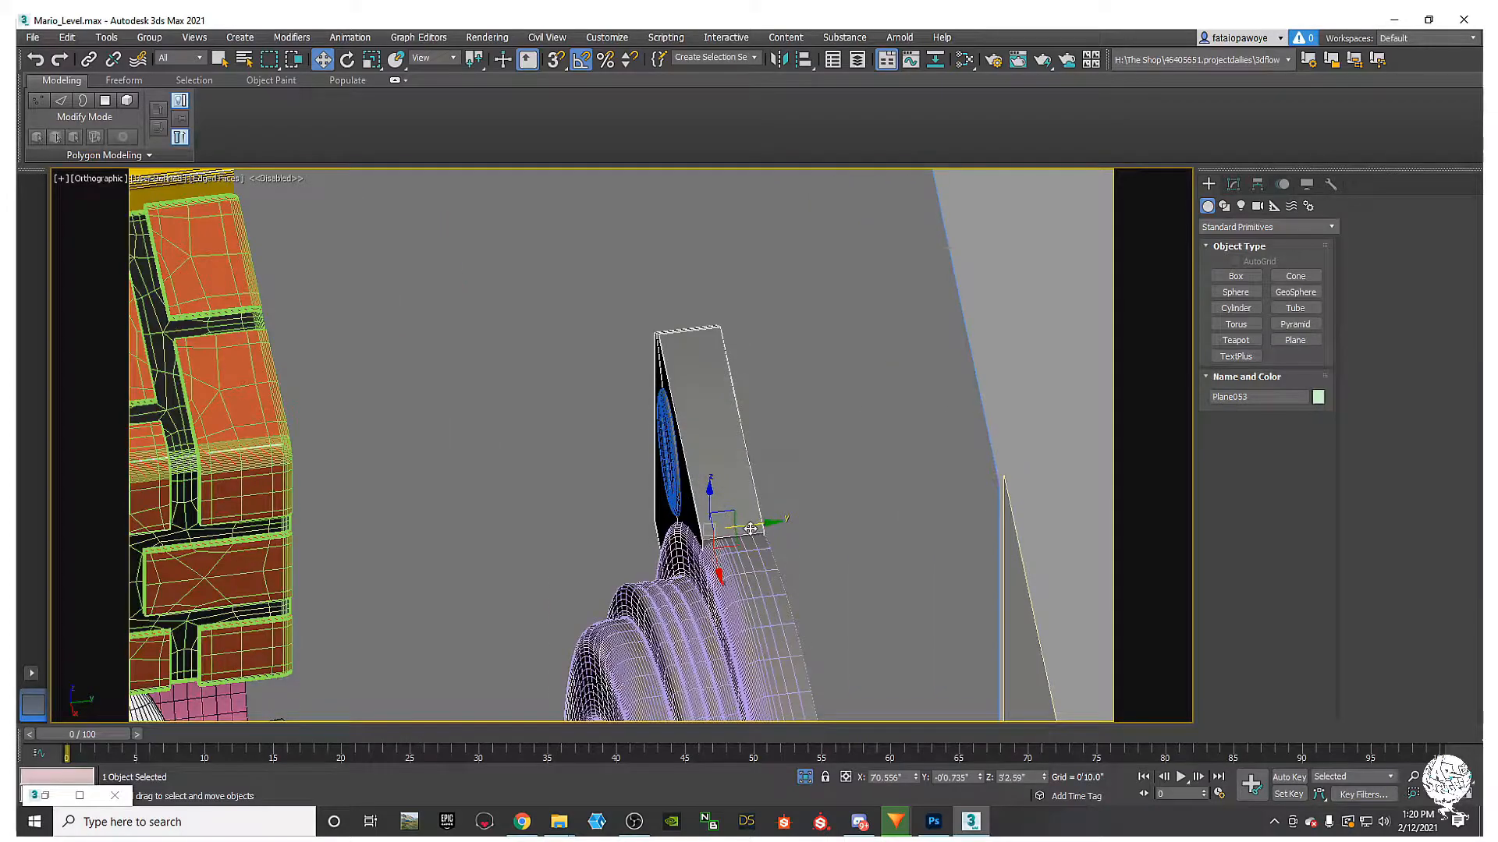
drag(762, 526, 778, 527)
alt+middle_drag(777, 527, 835, 527)
Step: Move the slotted cap against the bracket's front face at about Y 0'0.286" and nudge it toward the bracket's chamfered corner
click(673, 467)
alt+middle_drag(768, 460, 713, 459)
drag(756, 455, 770, 454)
alt+middle_drag(771, 454, 848, 409)
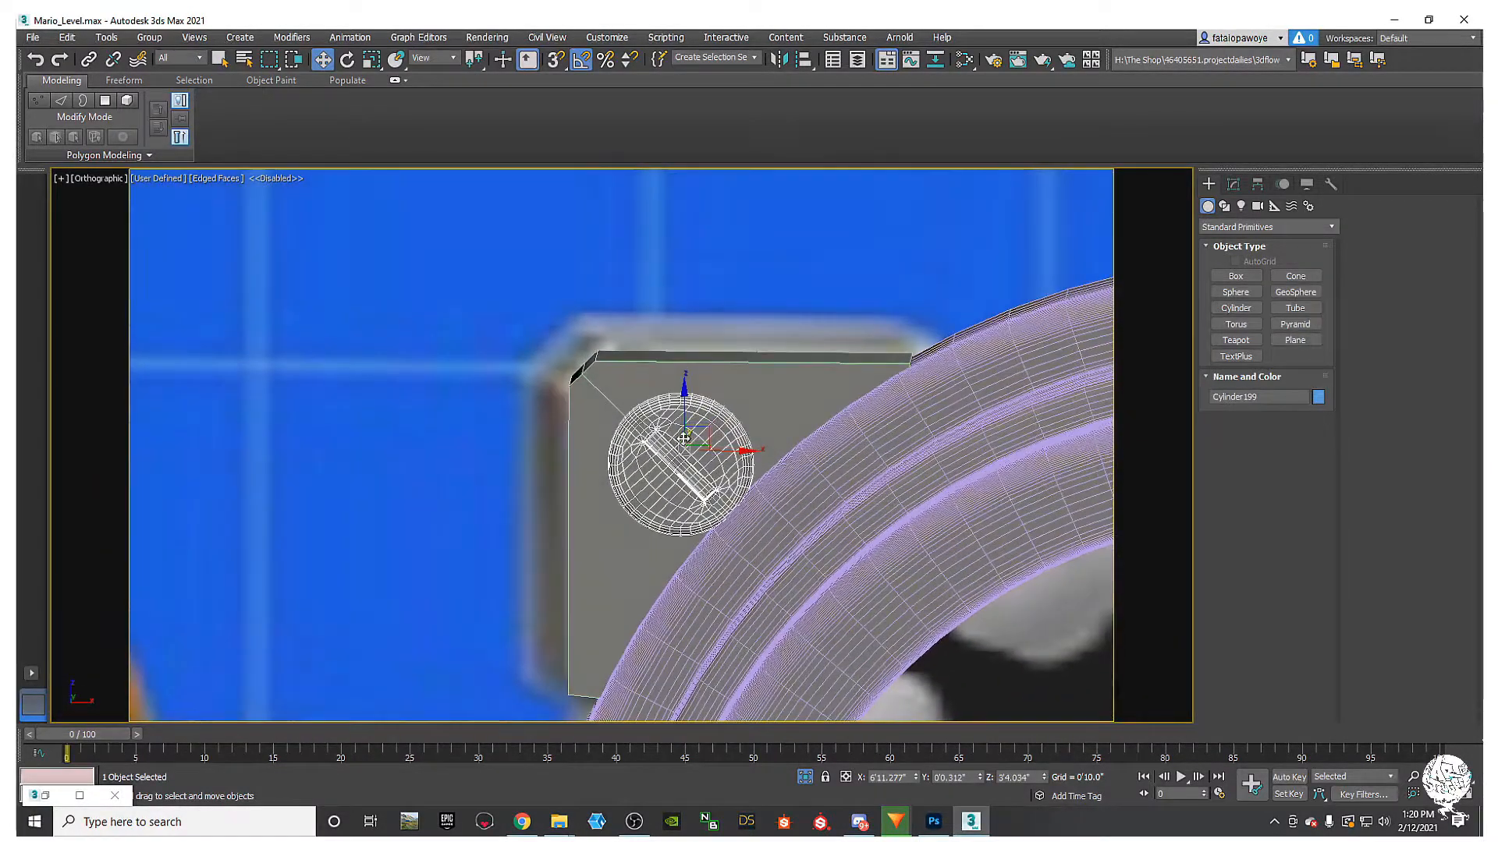
drag(706, 428, 696, 424)
alt+middle_drag(732, 414, 827, 413)
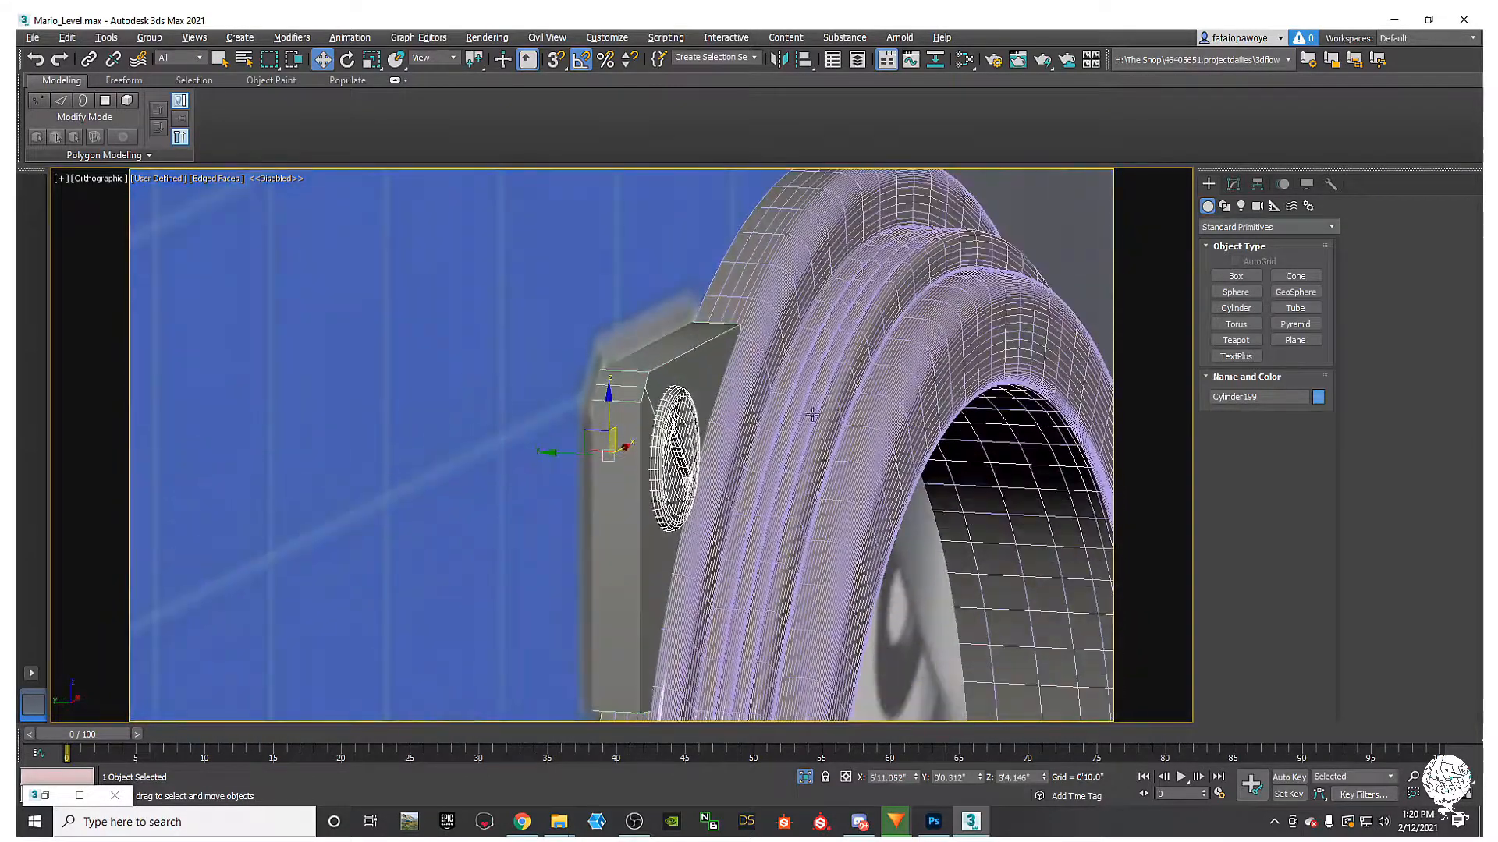
scroll(702, 429, up, 5)
drag(546, 455, 551, 456)
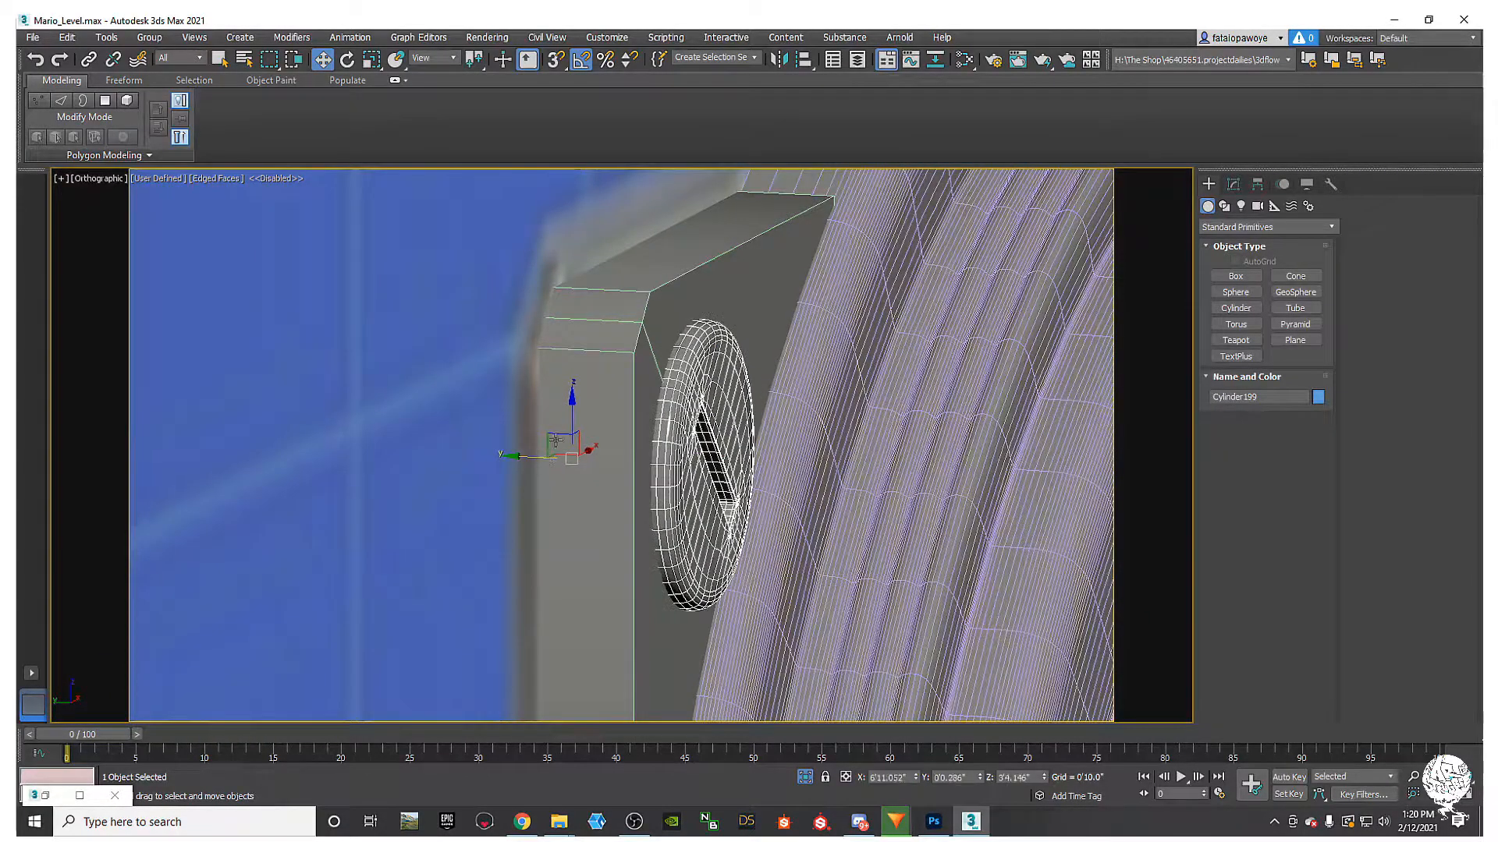
alt+middle_drag(551, 454, 638, 445)
Step: Select the bracket and isolate it from the rest of the scene
click(677, 293)
middle_drag(681, 293, 628, 300)
scroll(676, 306, down, 3)
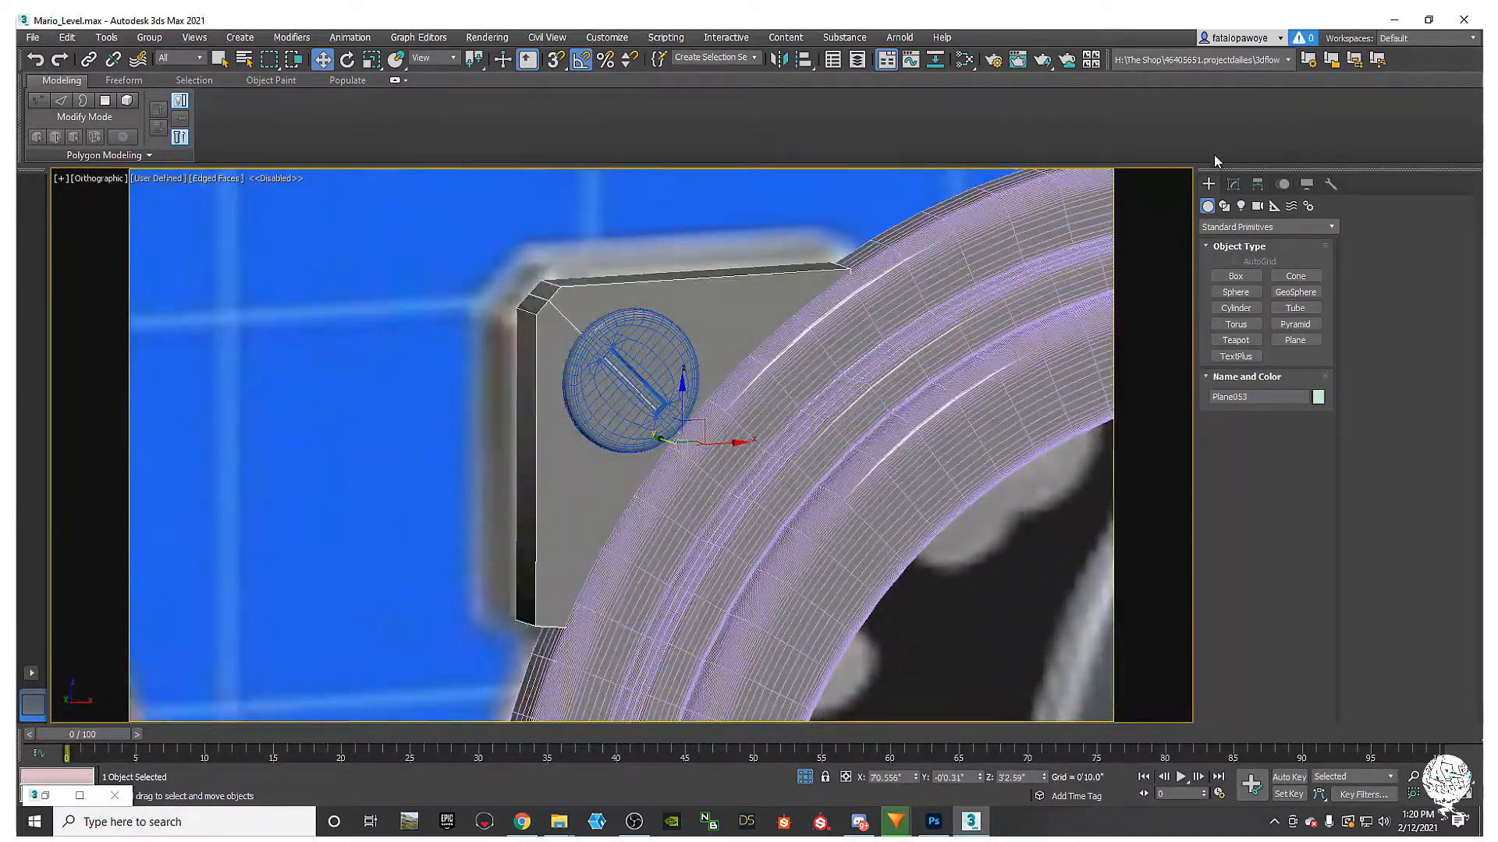
click(1233, 184)
key(alt+q)
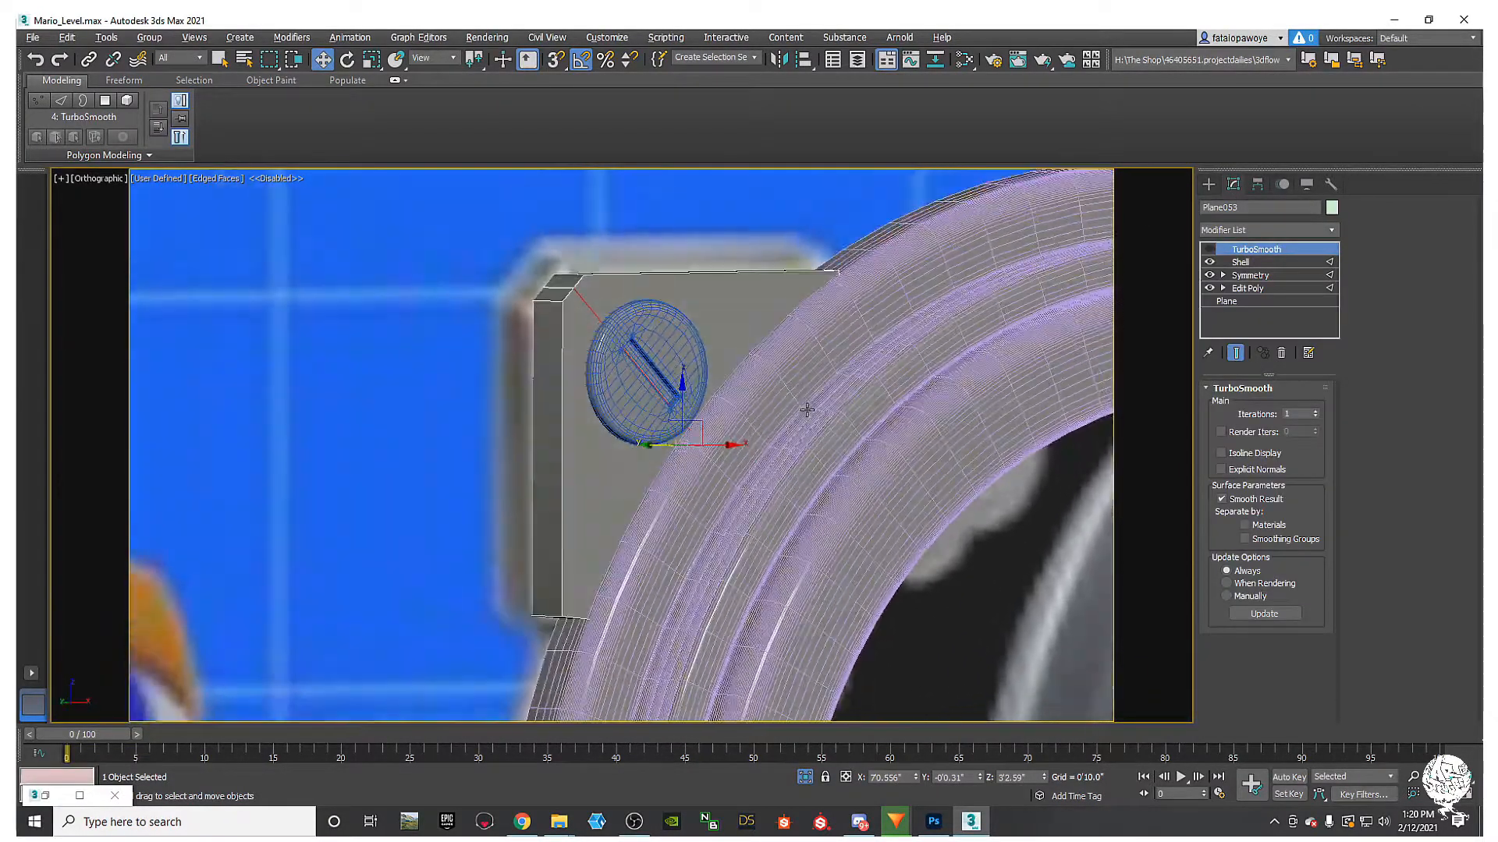
alt+middle_drag(805, 401, 829, 327)
Step: Add an Edit Poly modifier above the bracket's Shell and below its TurboSmooth
click(1282, 262)
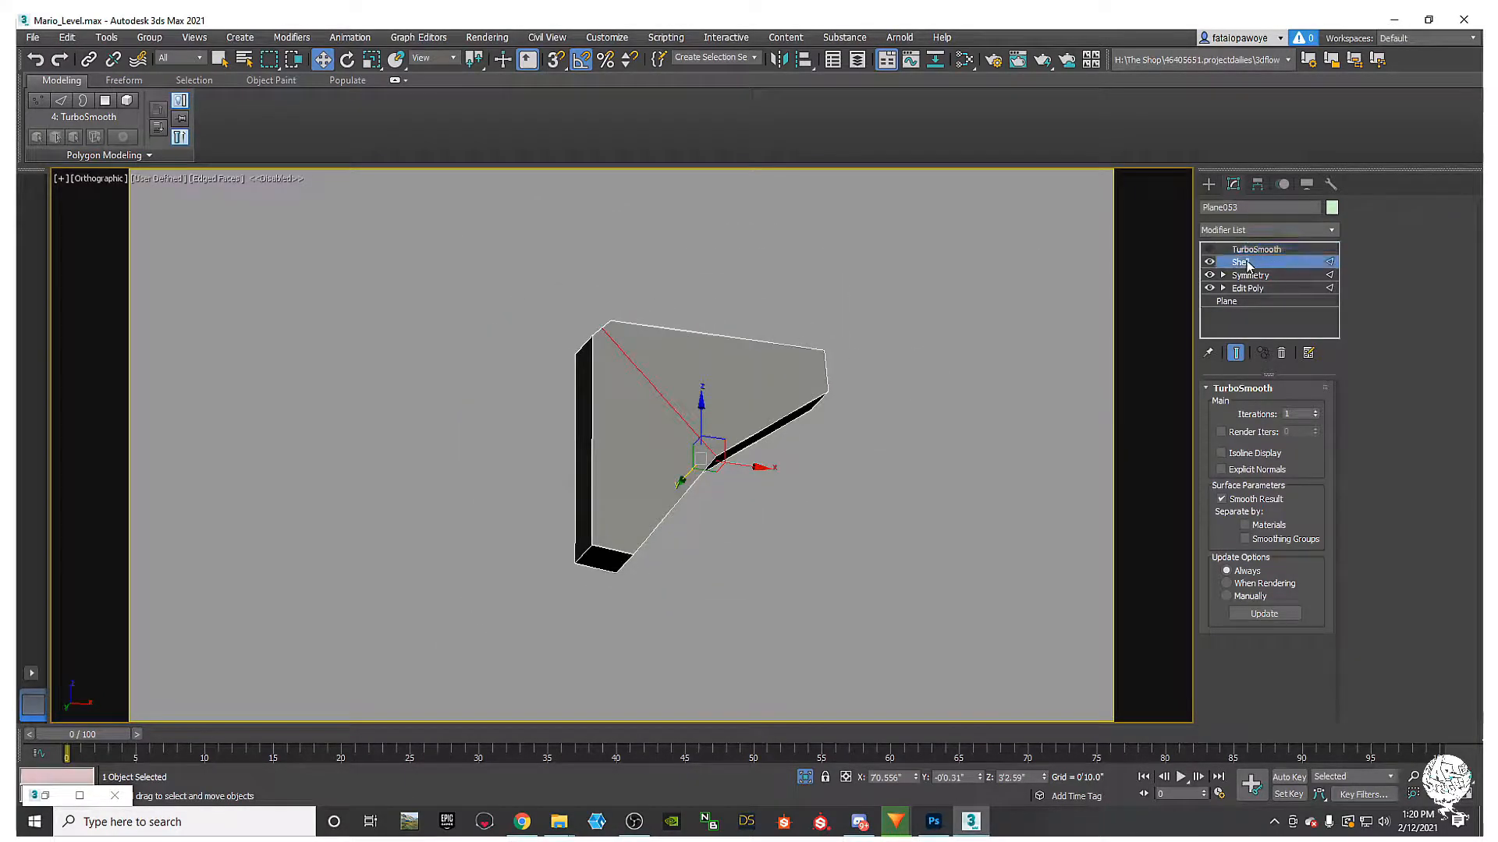
click(1270, 228)
key(e)
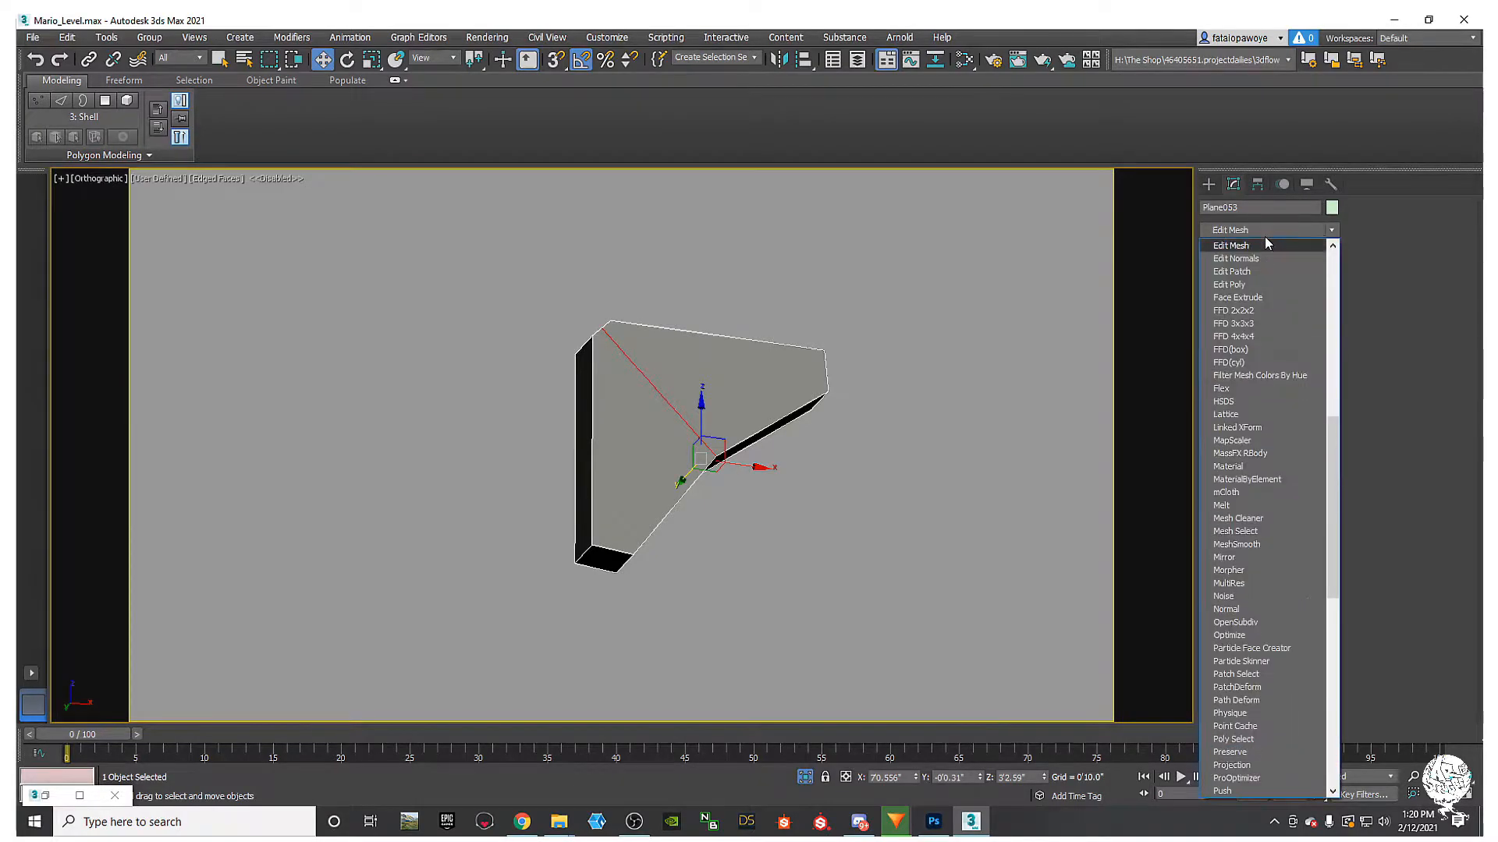
click(1265, 284)
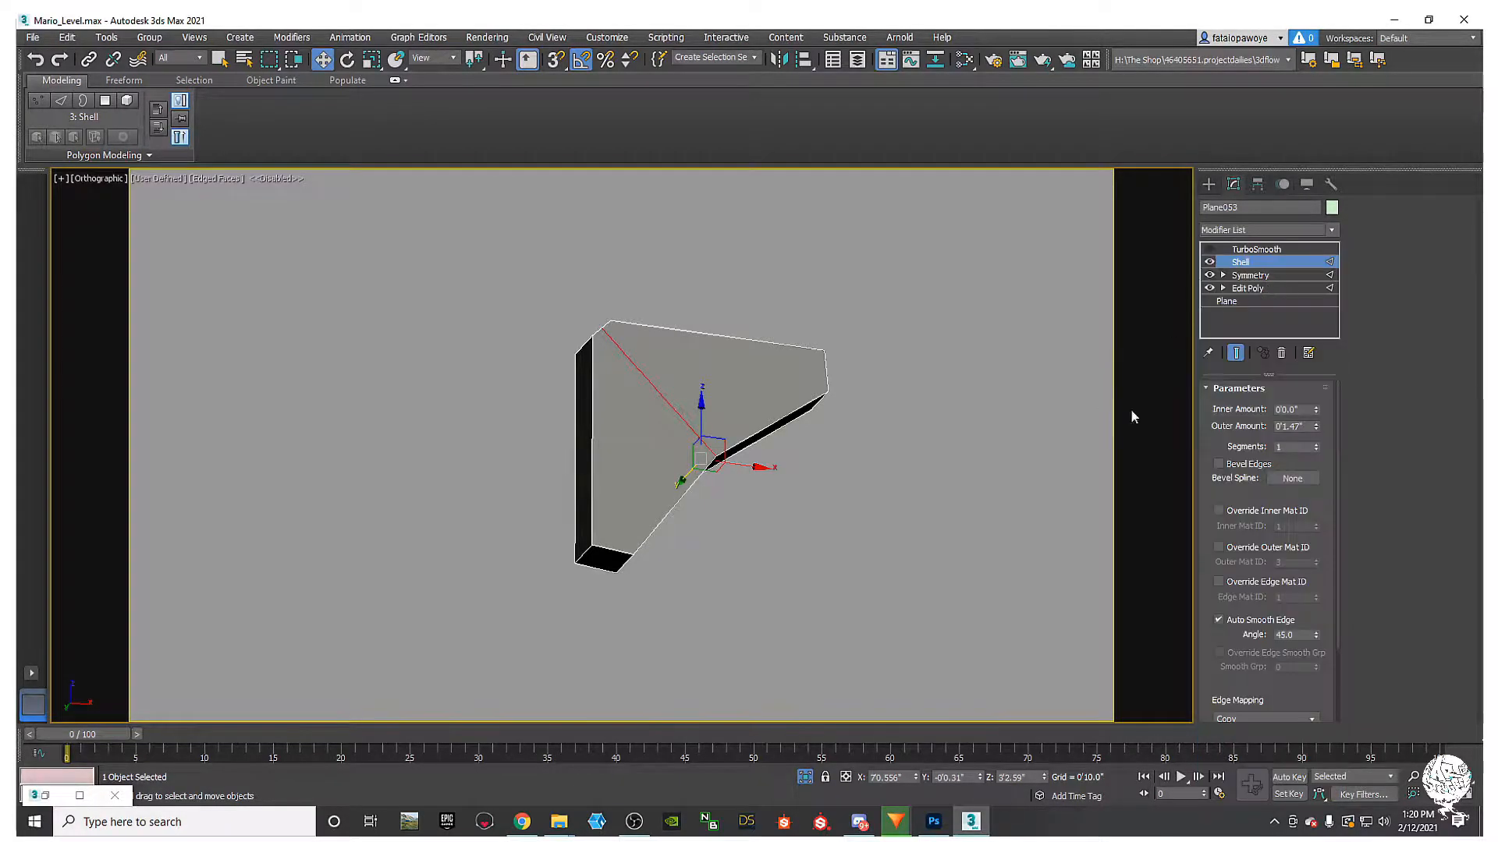
Step: Select the bracket's four large front and back polygons in the new Edit Poly modifier
click(1245, 508)
alt+middle_drag(702, 495, 741, 514)
click(1280, 511)
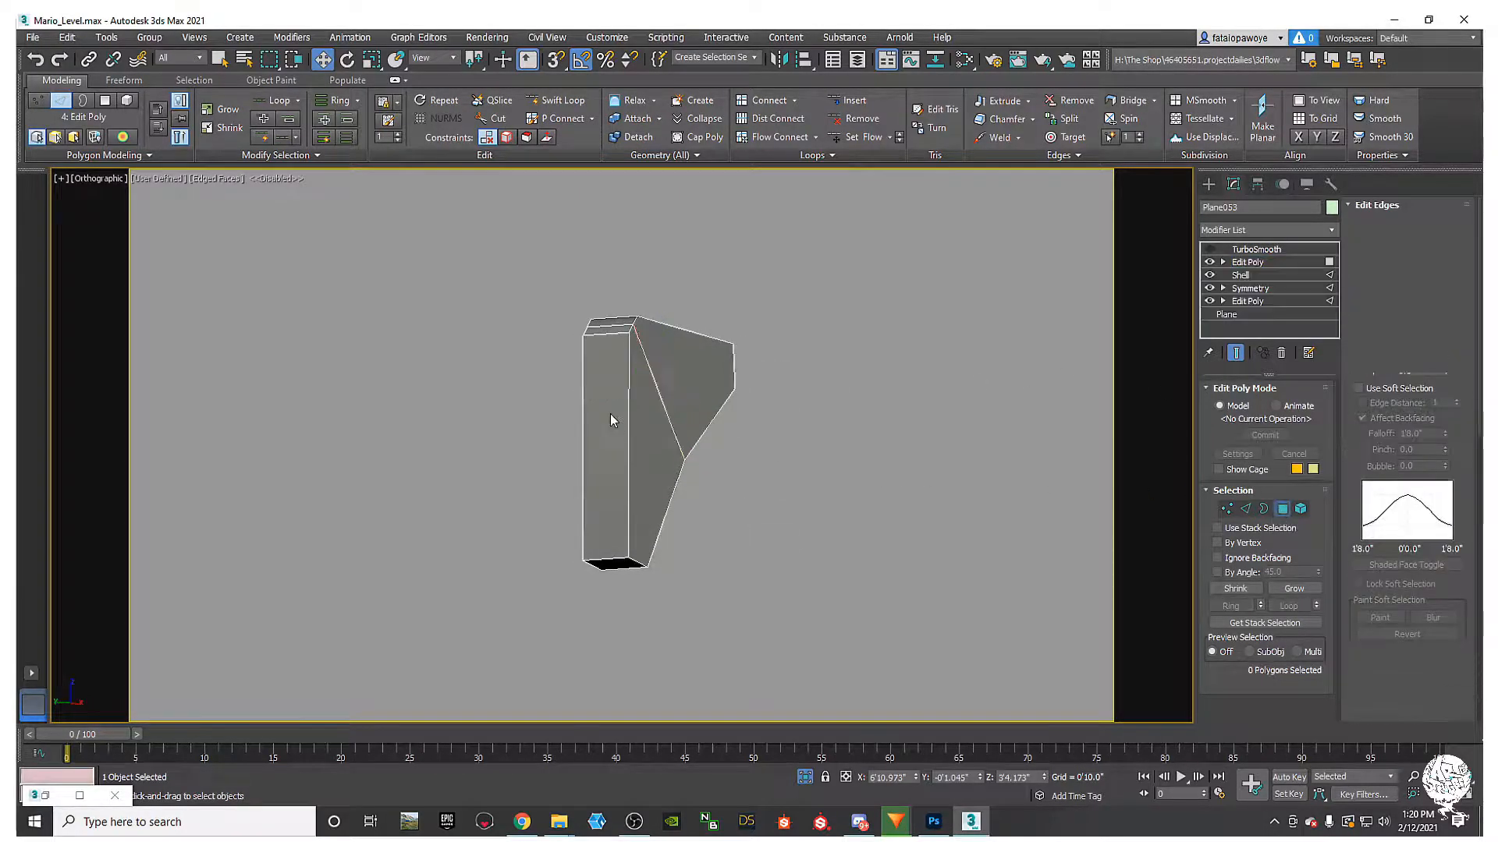
alt+middle_drag(687, 429, 732, 433)
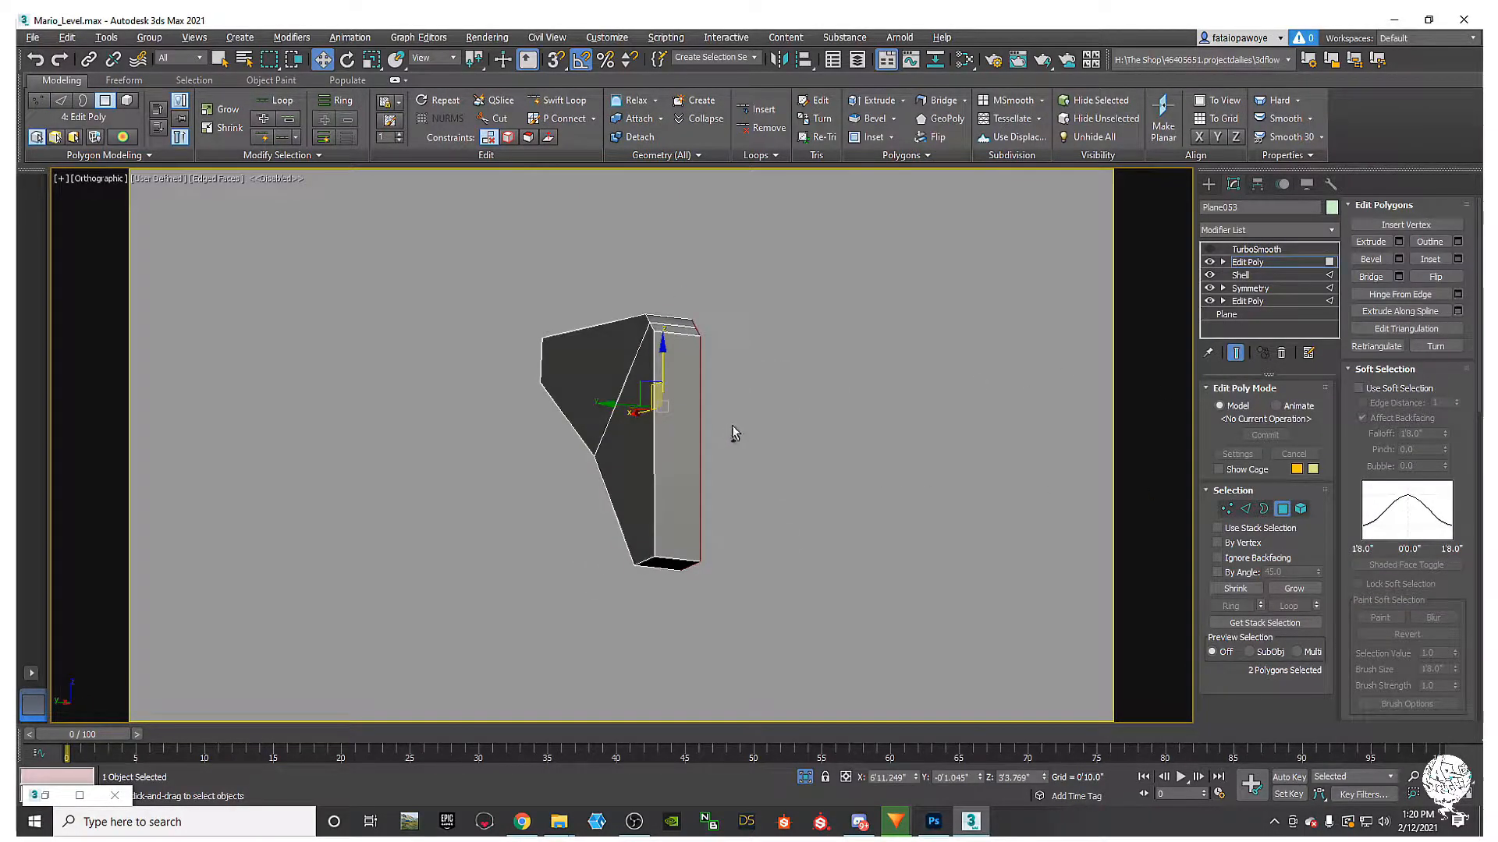
ctrl+click(622, 428)
ctrl+click(599, 386)
alt+middle_drag(647, 390, 756, 374)
Step: Try to bevel the selected front and back polygons of the bracket, then undo the bevel
right_click(756, 374)
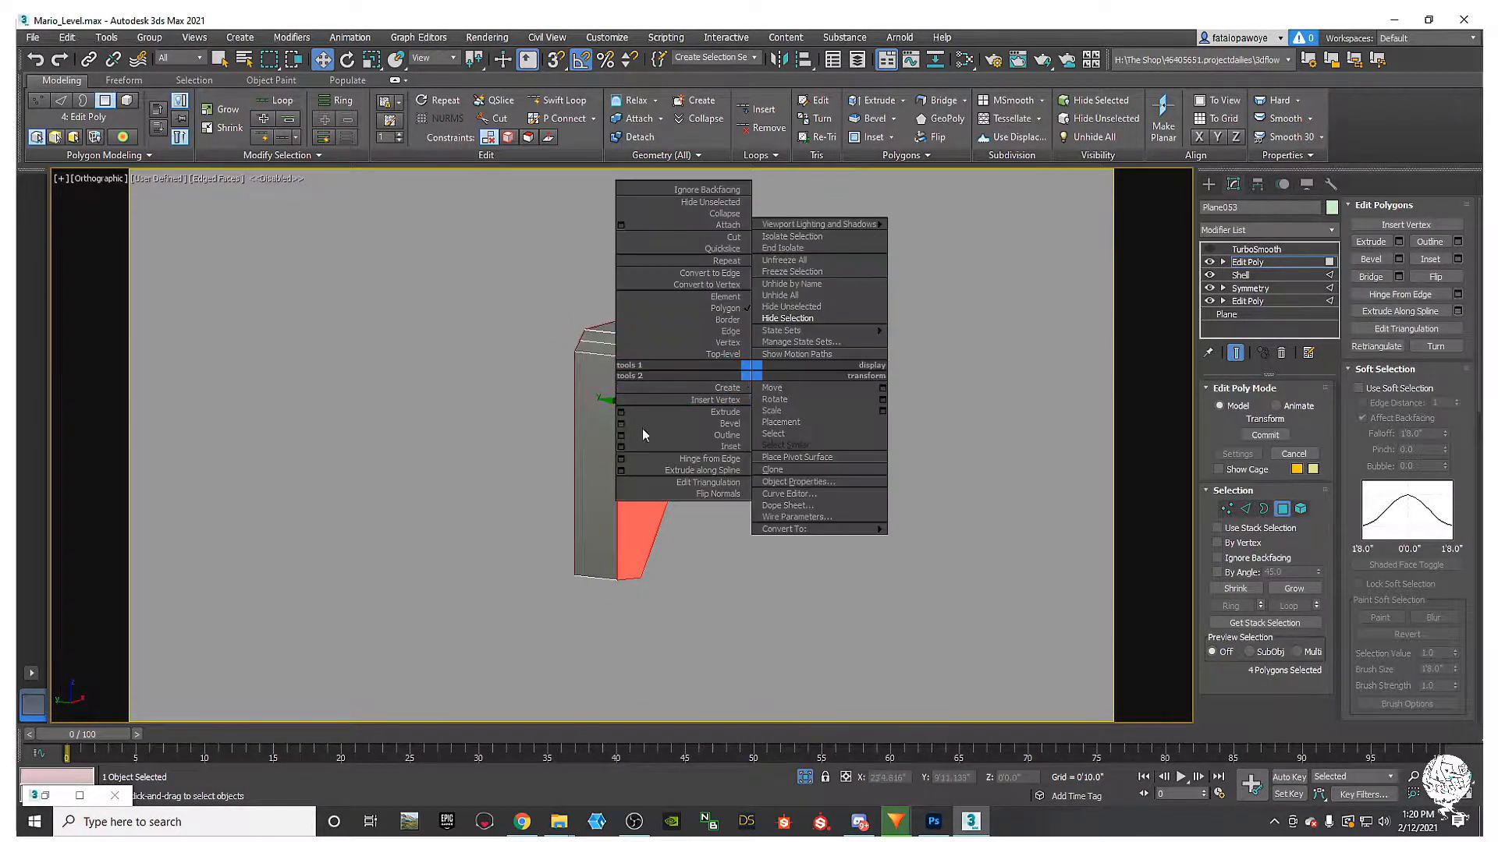
click(621, 423)
mouse_move(633, 476)
mouse_down()
mouse_move(633, 457)
mouse_move(632, 506)
mouse_up()
alt+middle_drag(729, 476, 683, 454)
click(632, 521)
alt+middle_drag(633, 527, 732, 504)
key(ctrl+z)
key(ctrl+z)
key(ctrl+z)
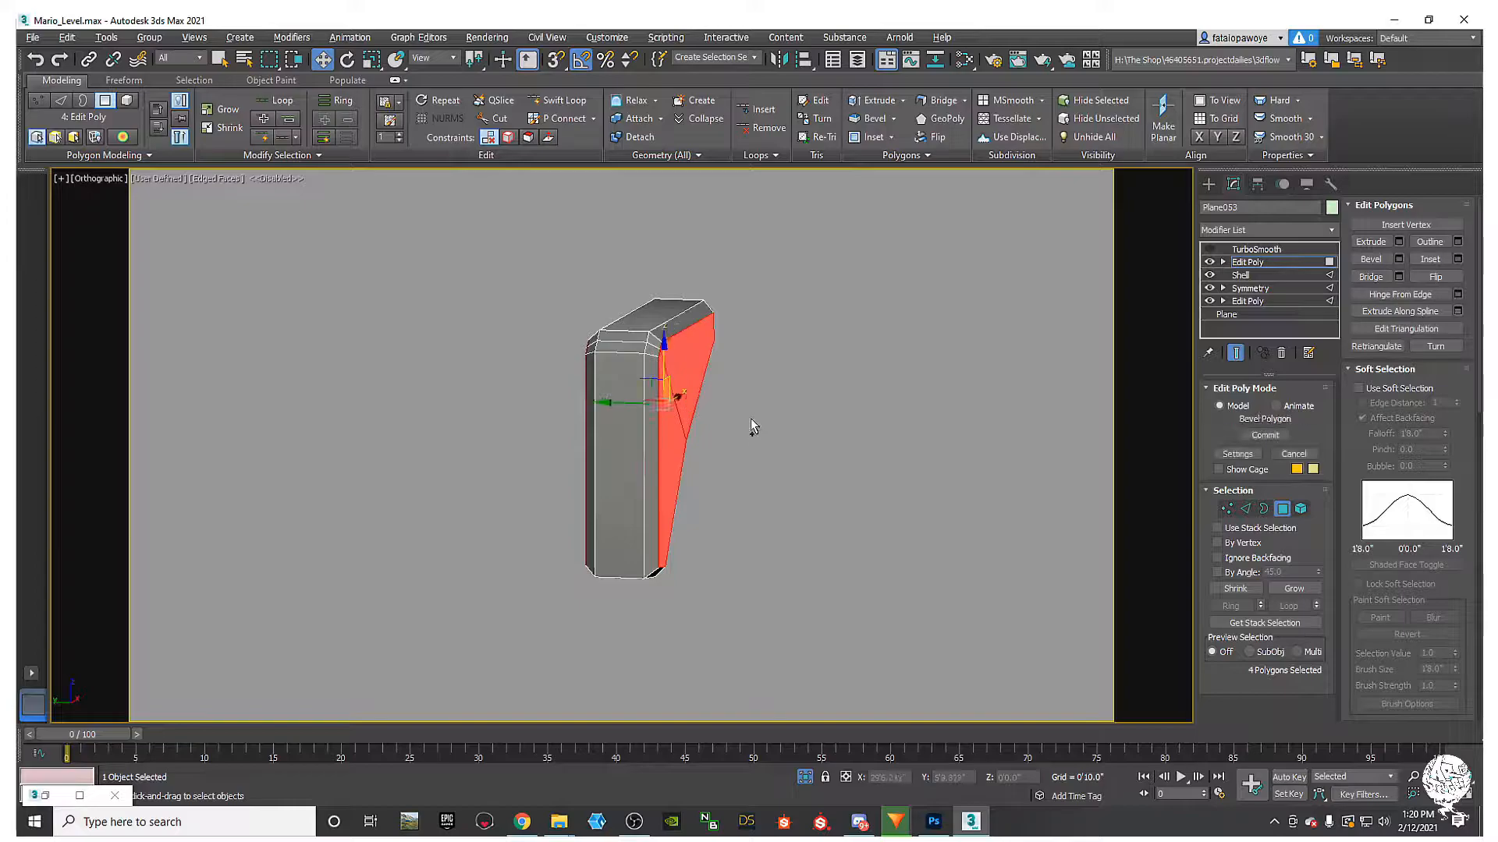
Step: Convert the face selection to edges and deselect the diagonal seam edges, leaving only the outline edges
click(1248, 509)
alt+middle_drag(864, 446, 650, 386)
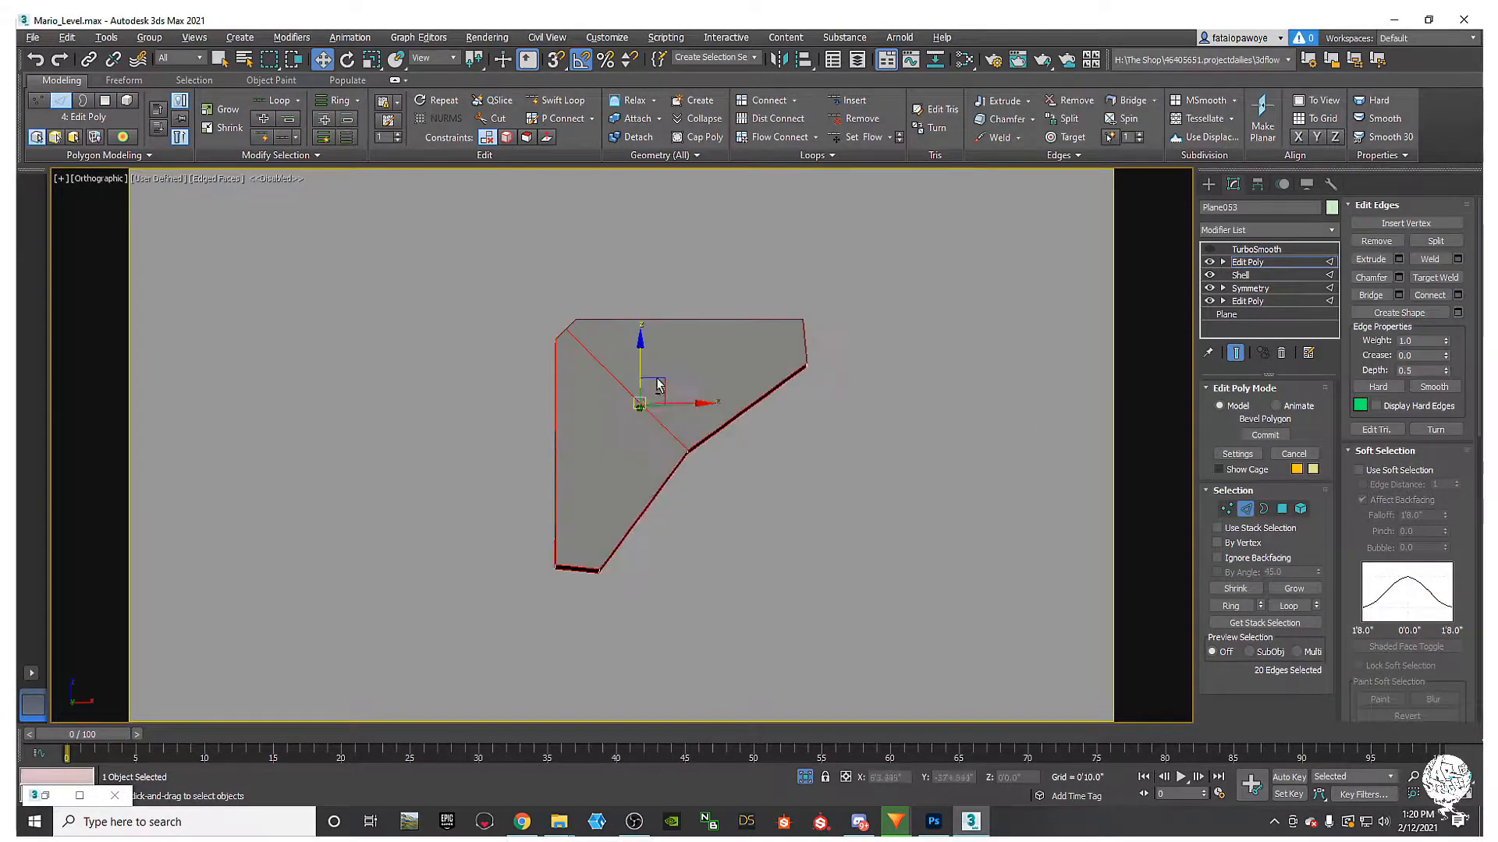
alt+drag(620, 423, 616, 426)
mouse_move(624, 423)
alt+middle_down()
mouse_move(729, 404)
mouse_move(805, 418)
mouse_move(611, 414)
alt+middle_up()
Step: Chamfer the bracket's selected outline edges by 0'0.244"
right_click(866, 433)
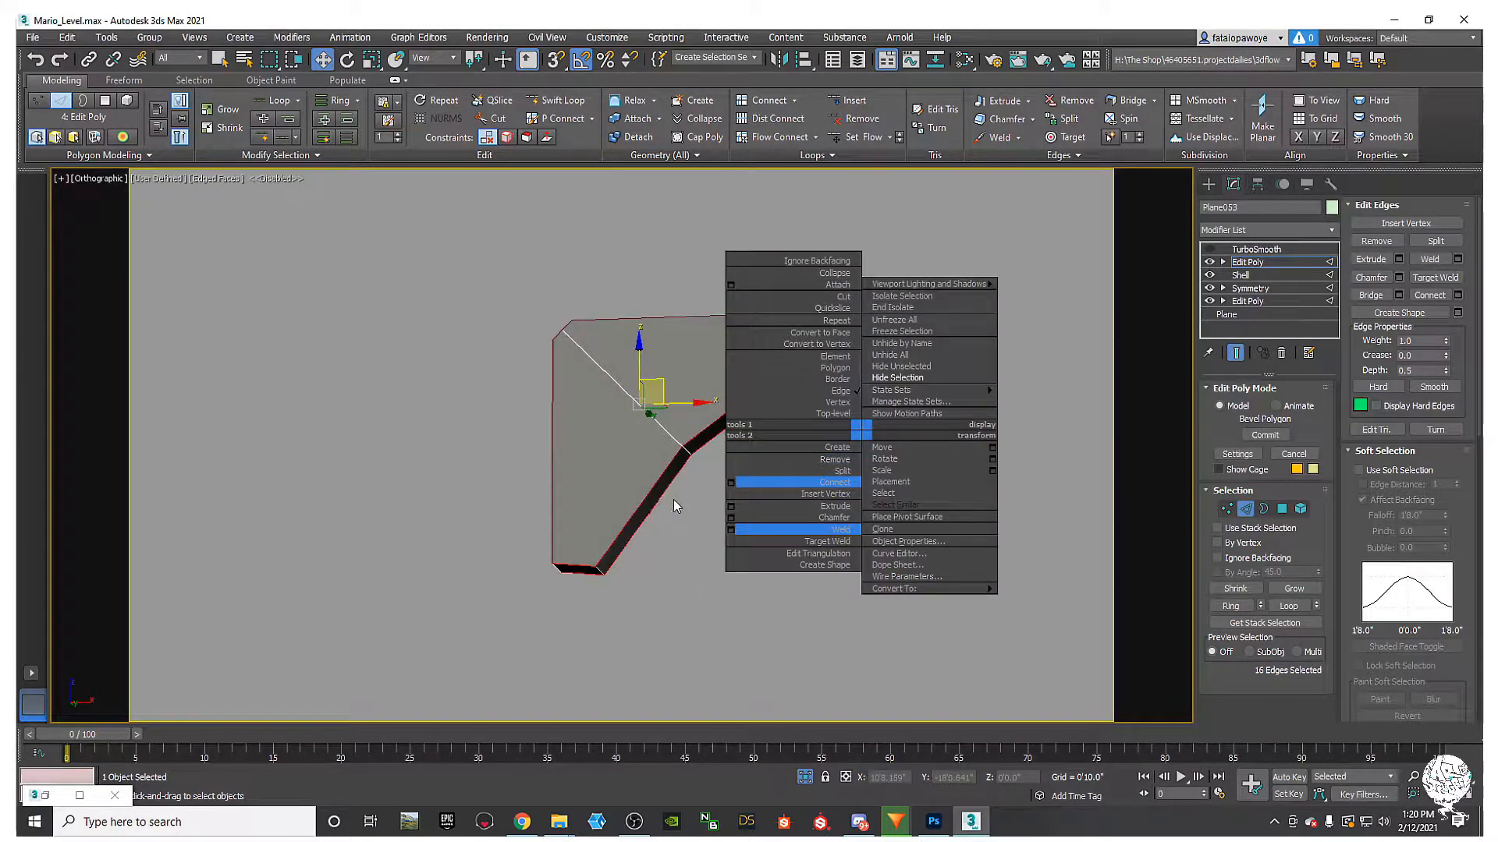
click(732, 518)
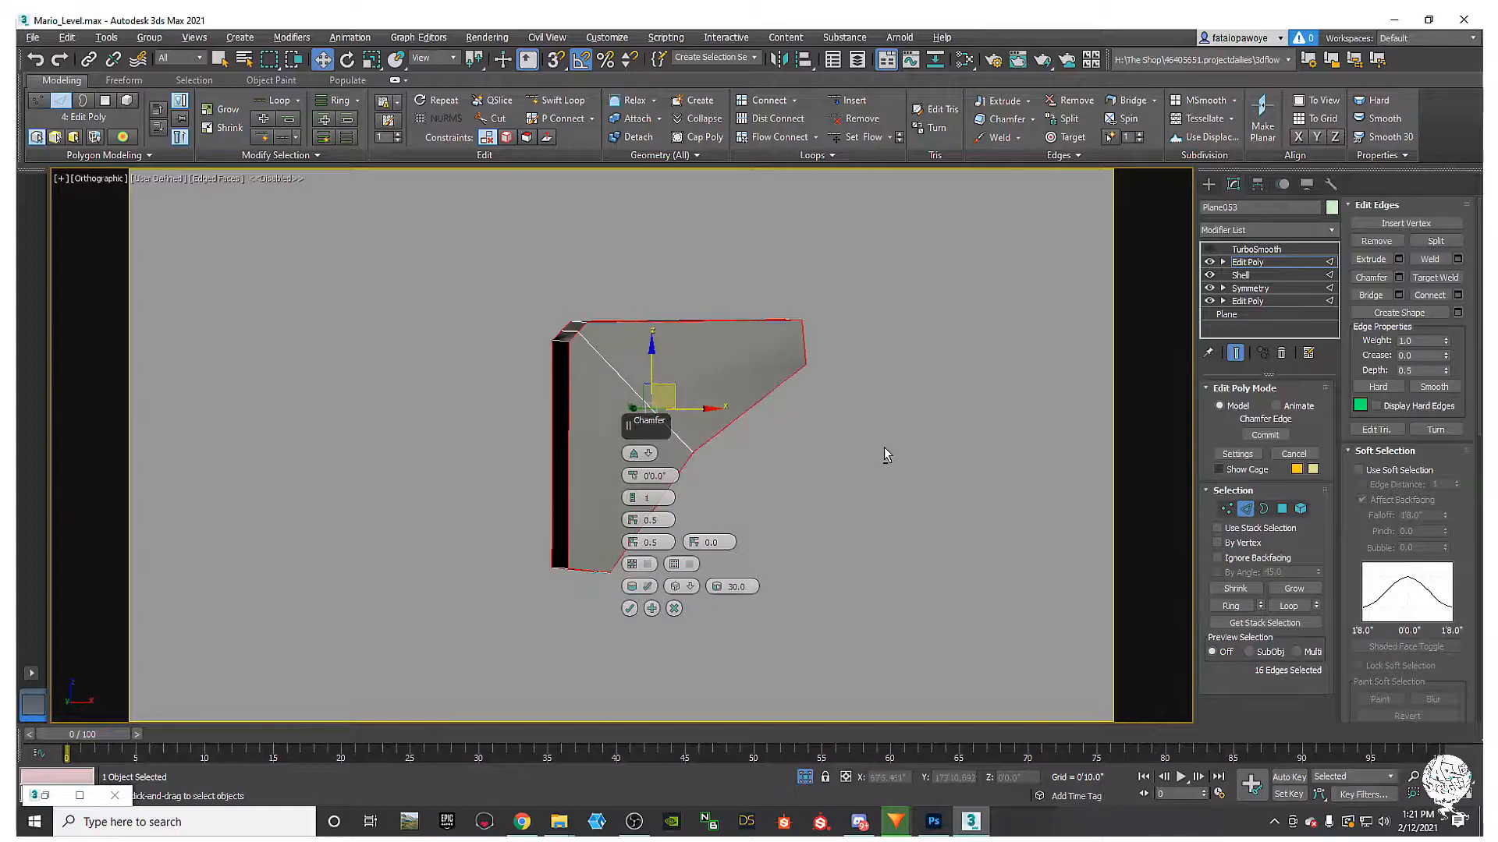
scroll(802, 501, up, 3)
drag(633, 476, 579, 473)
alt+middle_drag(468, 488, 577, 501)
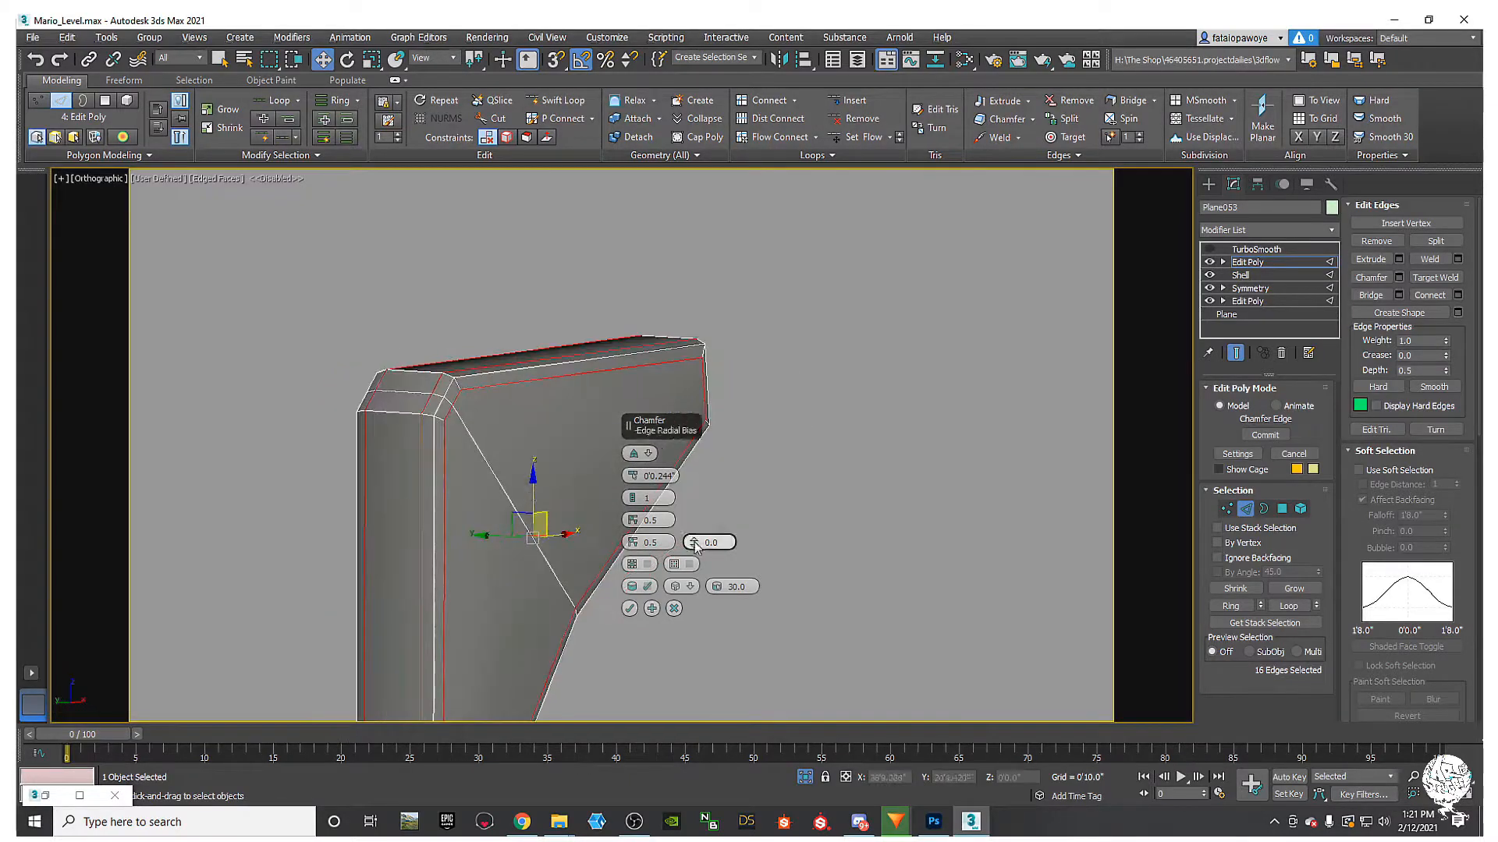
Step: Lower the chamfer's edge depth below 0.5 and accept the chamfer
mouse_move(636, 532)
mouse_down()
mouse_move(634, 511)
mouse_move(641, 562)
mouse_up()
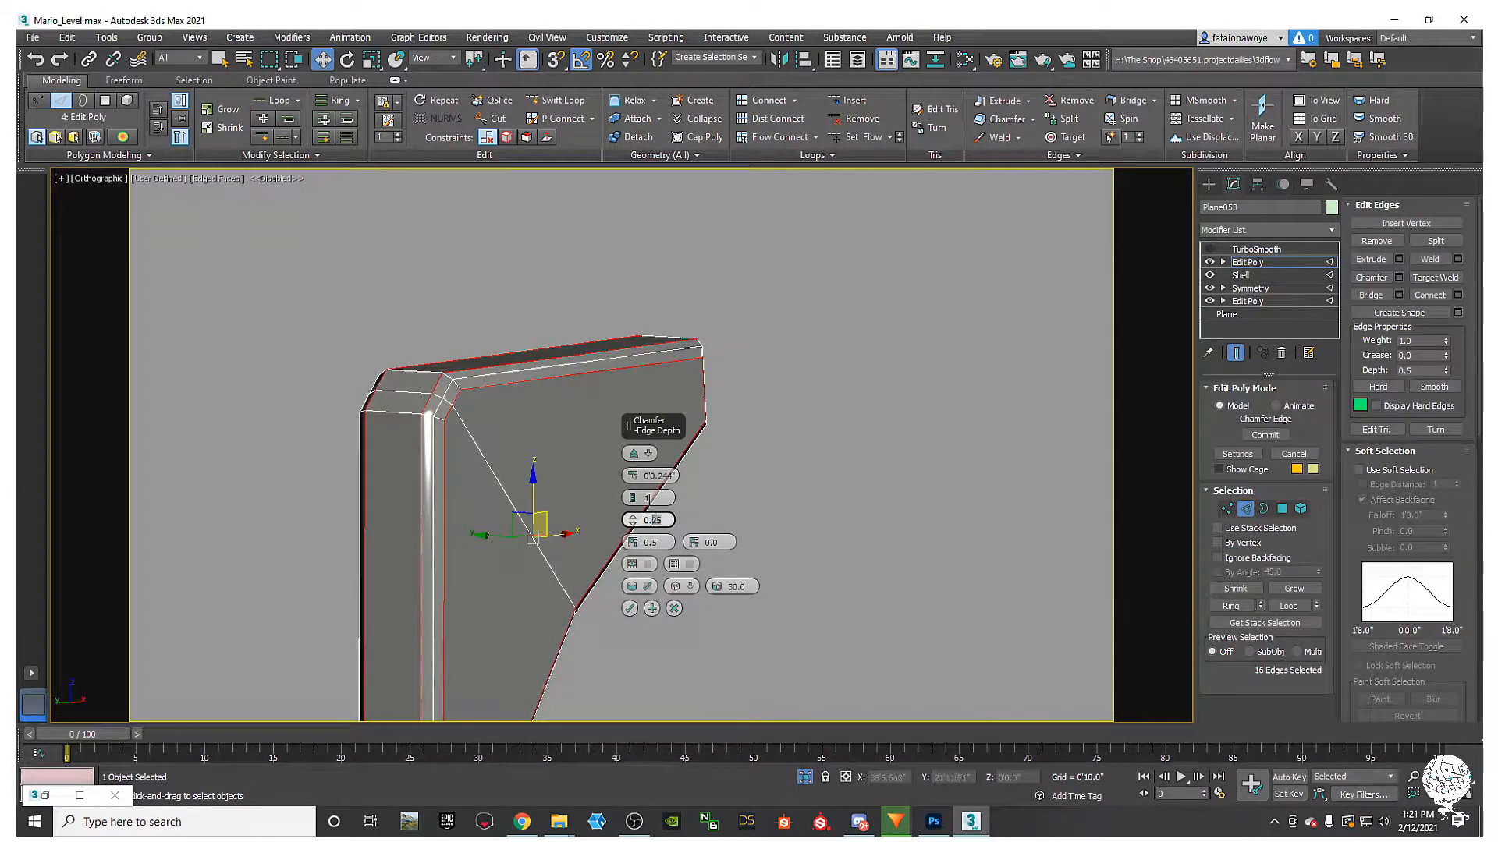
key(Return)
alt+middle_drag(405, 424, 641, 493)
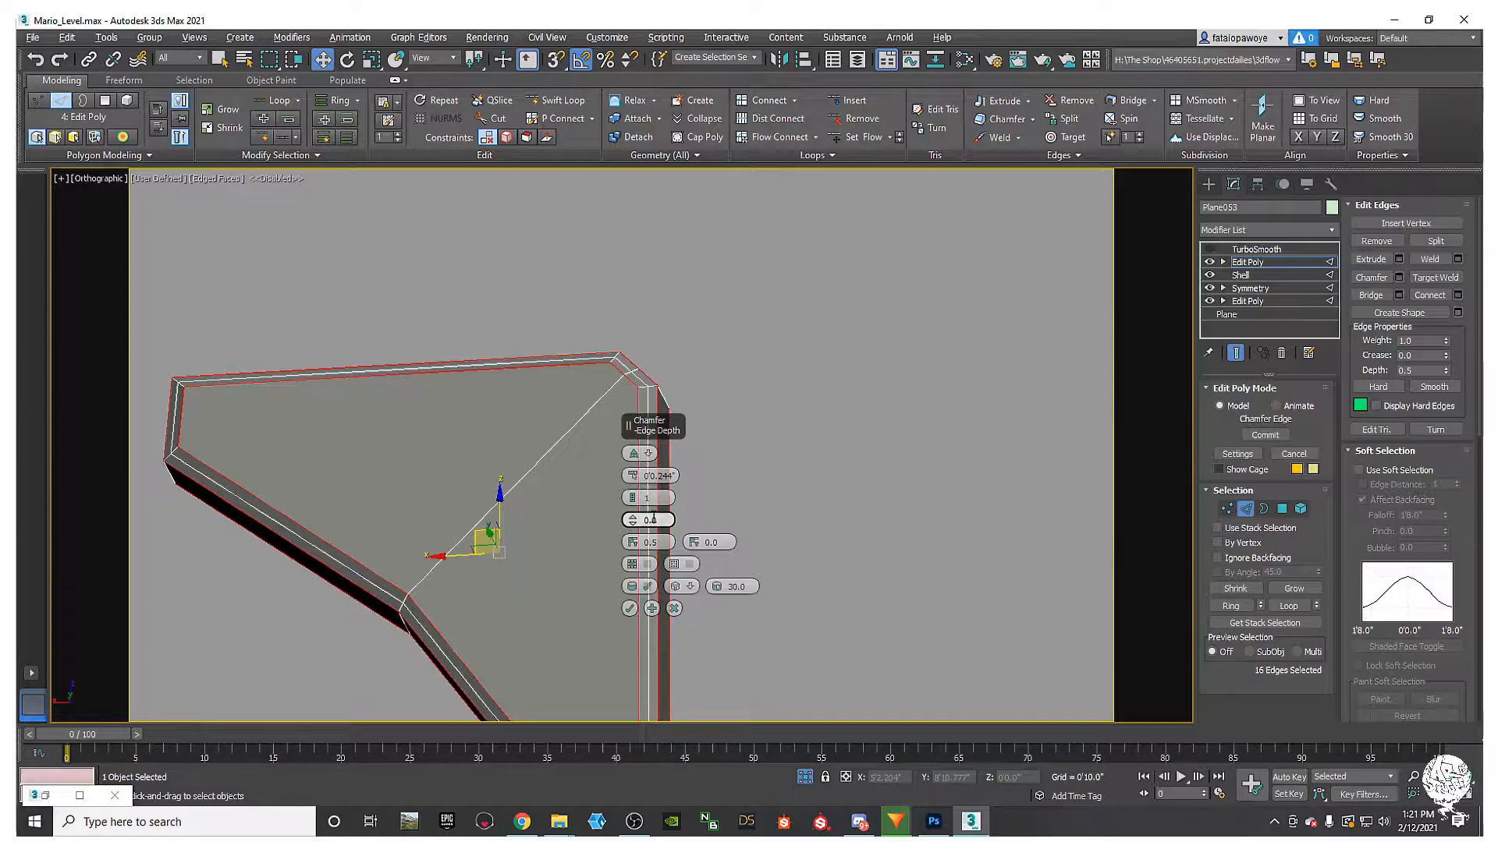
click(631, 608)
Step: Check the chamfered corners of the bracket and undo the last chamfer
alt+middle_drag(532, 509, 702, 507)
alt+middle_drag(458, 366, 583, 478)
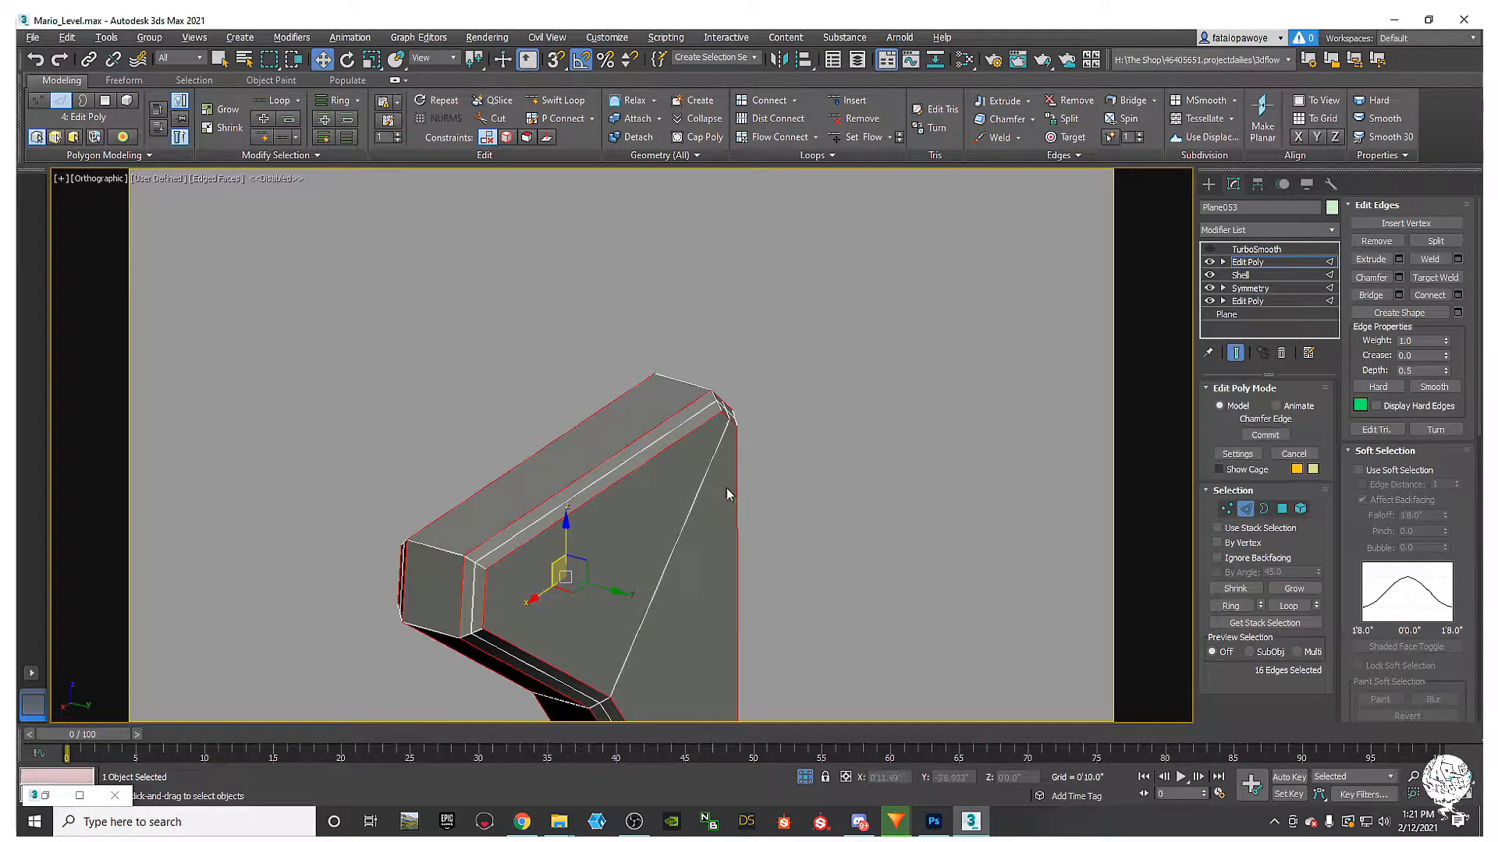
key(z)
key(ctrl+z)
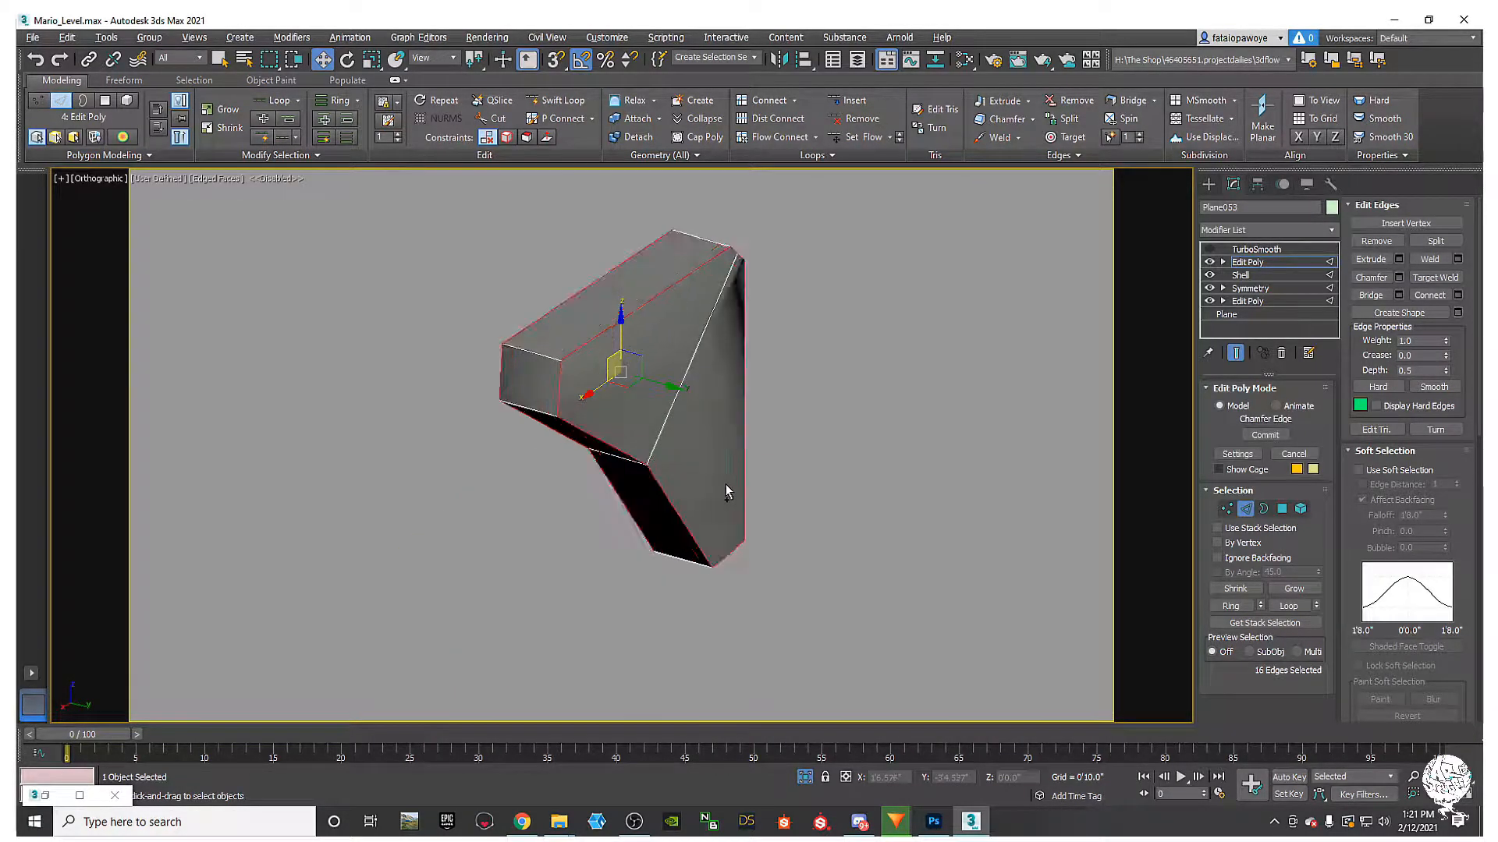
right_click(722, 453)
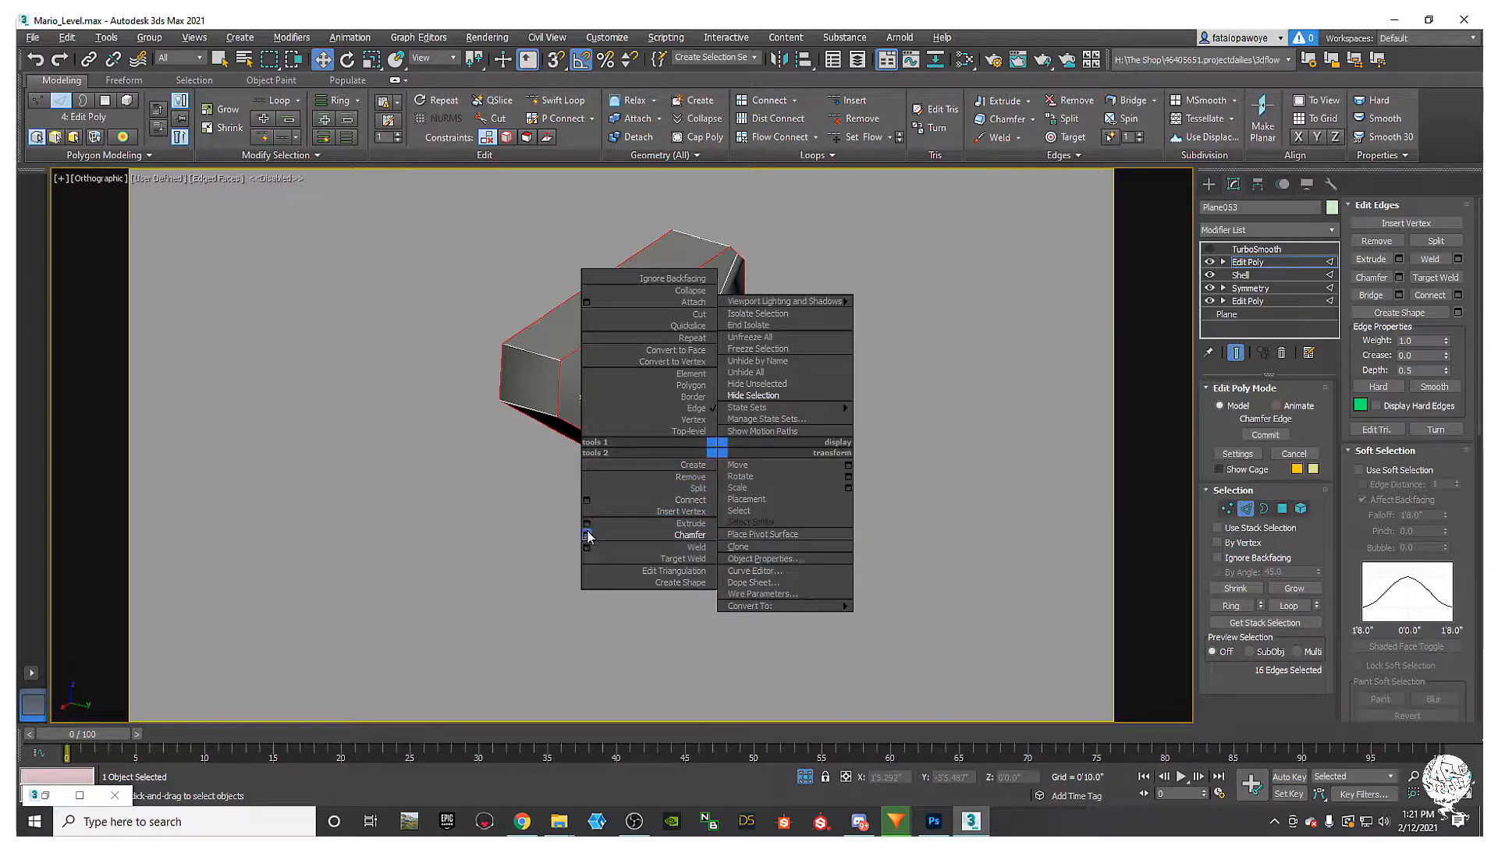
click(584, 533)
drag(633, 481, 633, 465)
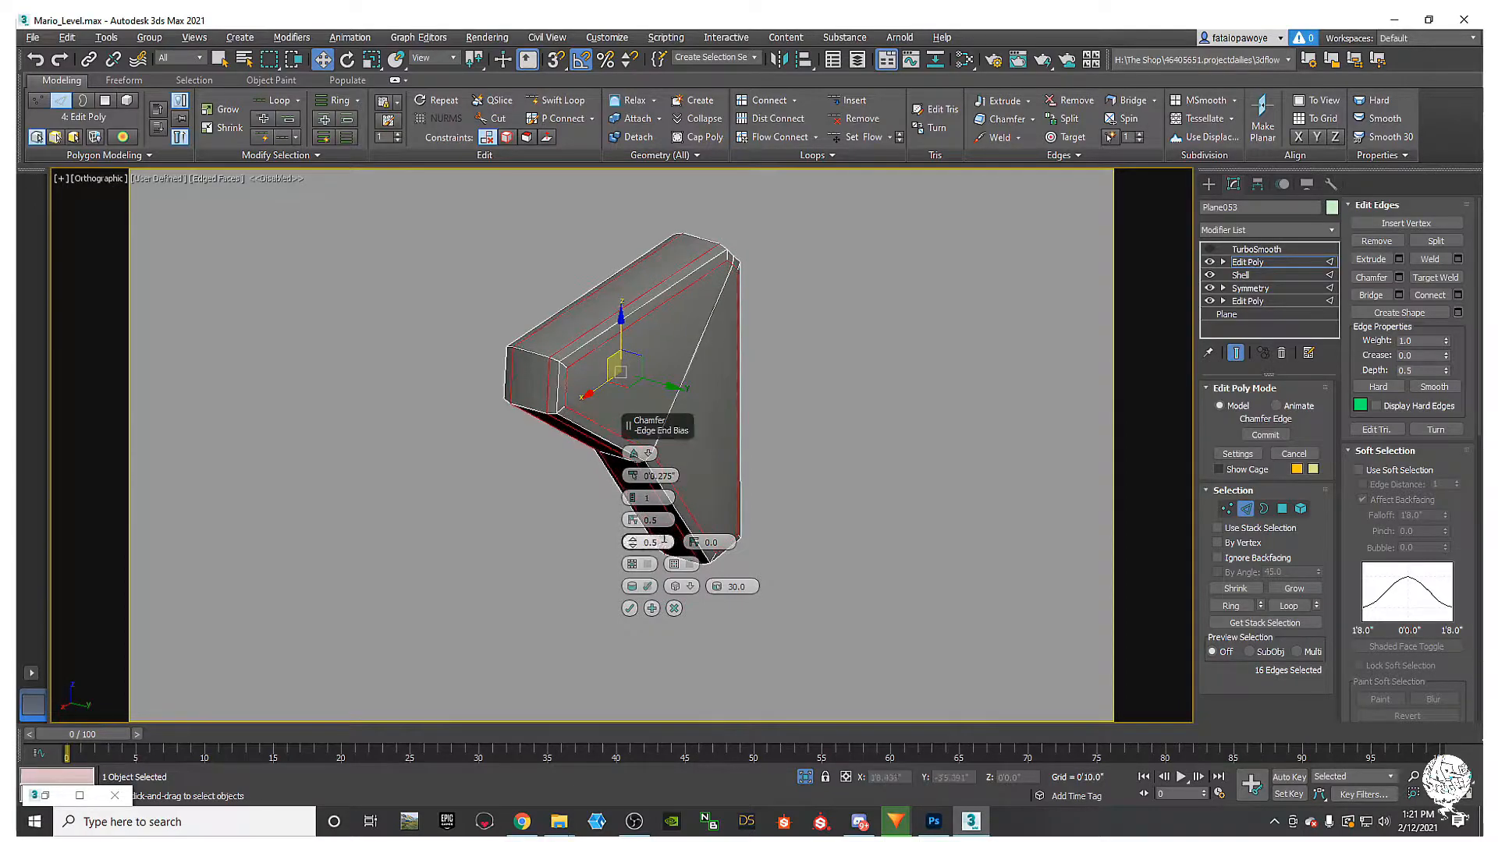
key(Escape)
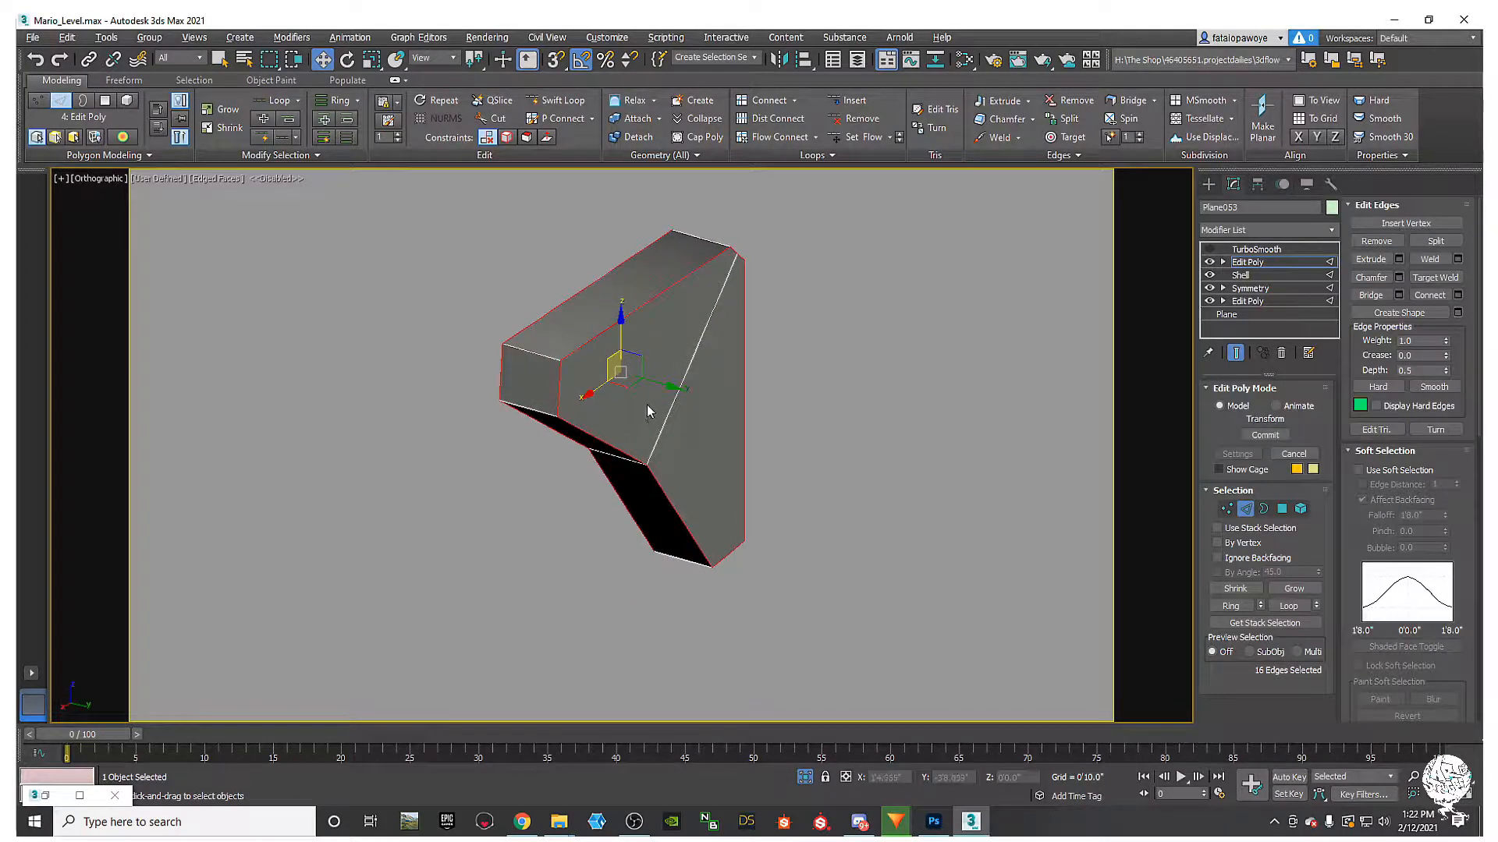
Step: Chamfer the bracket's selected outline edges by 0'0.34" with edge depth 0.0 and extra segments, and accept the chamfer
right_click(647, 405)
click(512, 485)
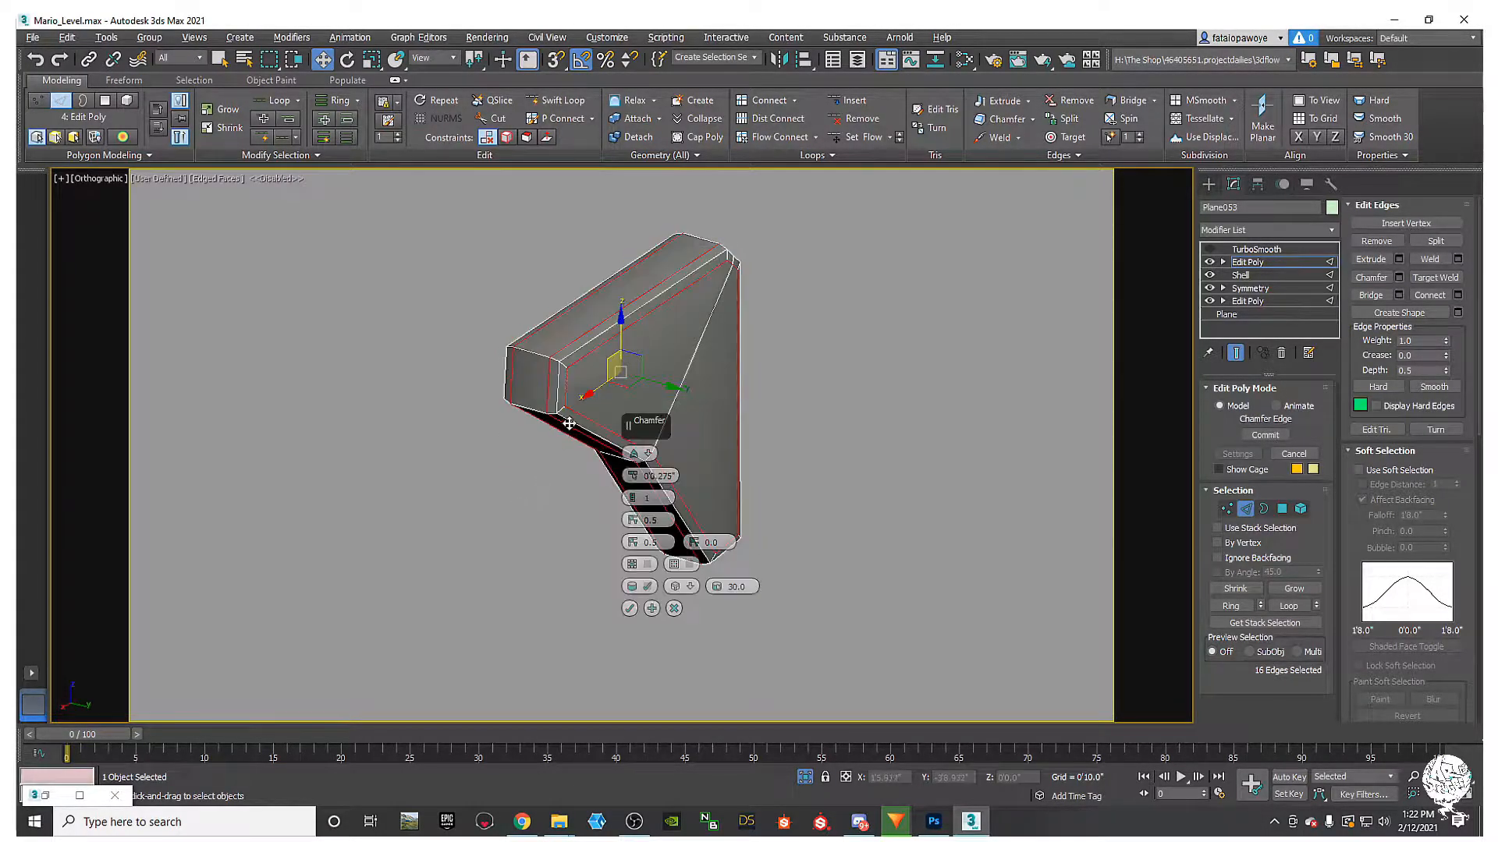
key(BackSpace)
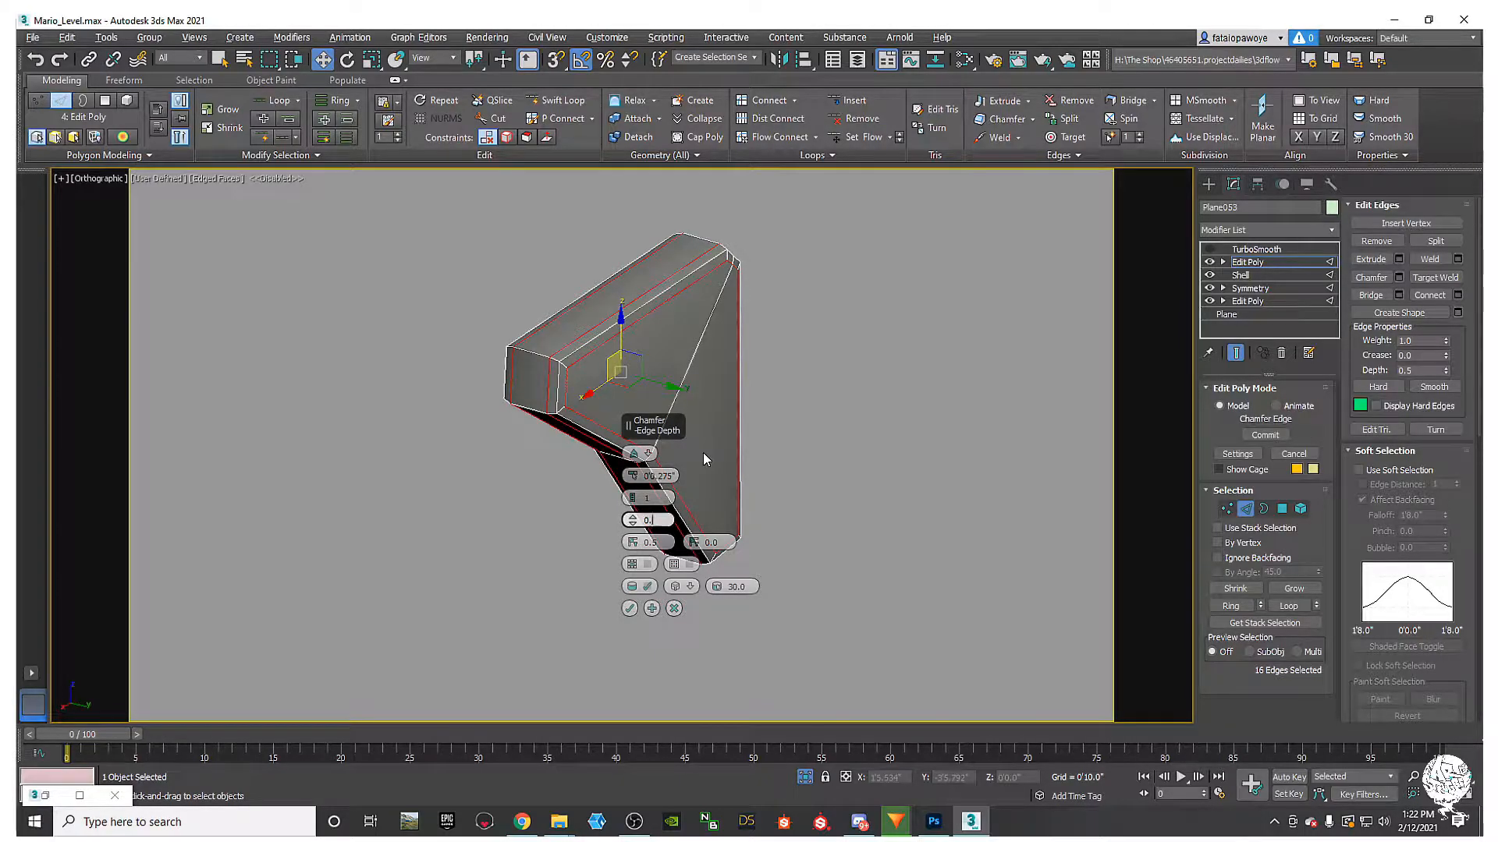
text(0)
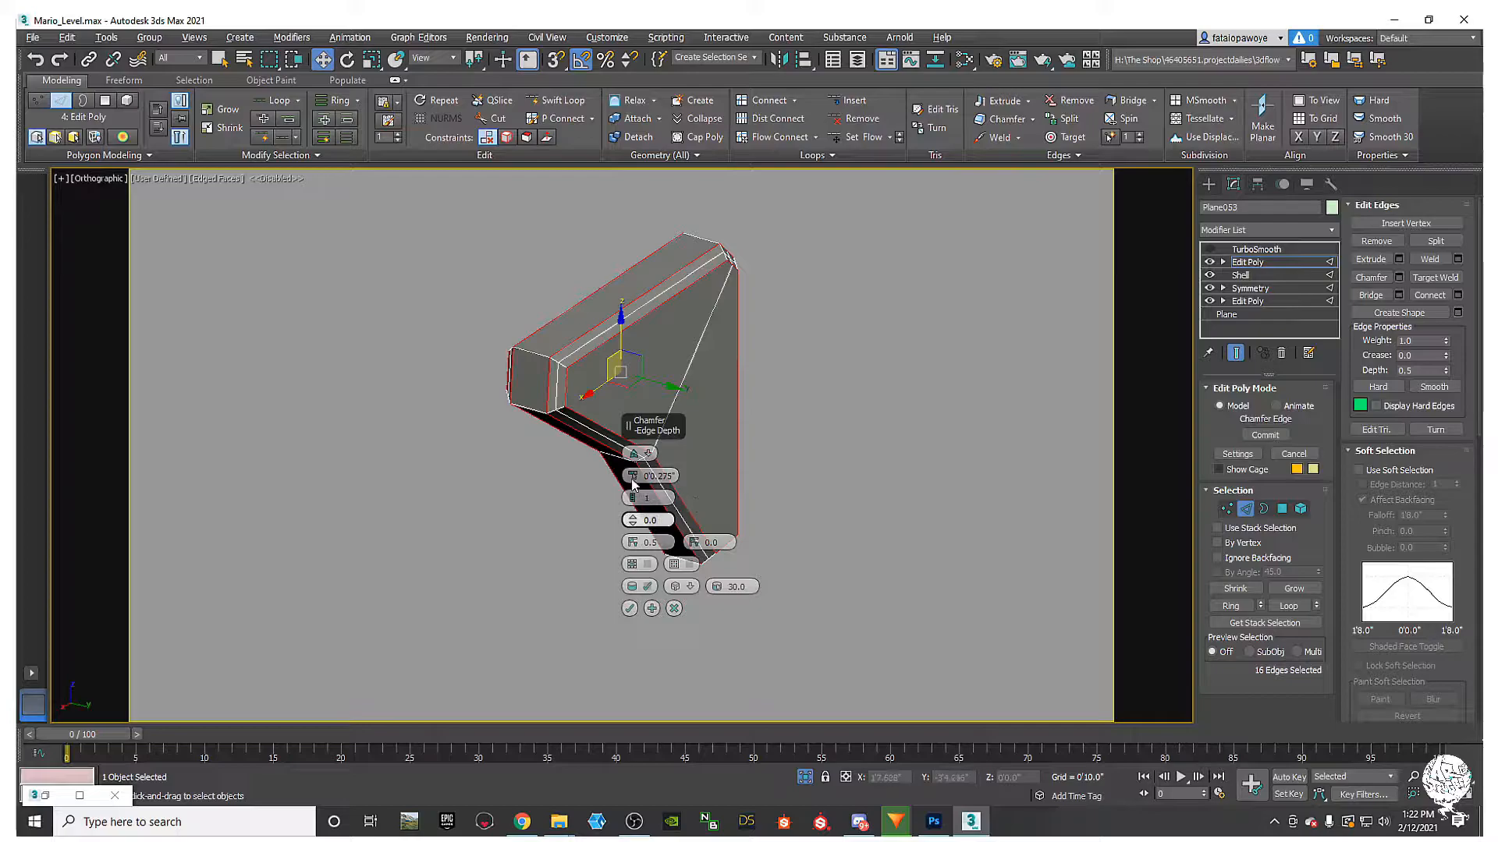
drag(634, 475, 635, 461)
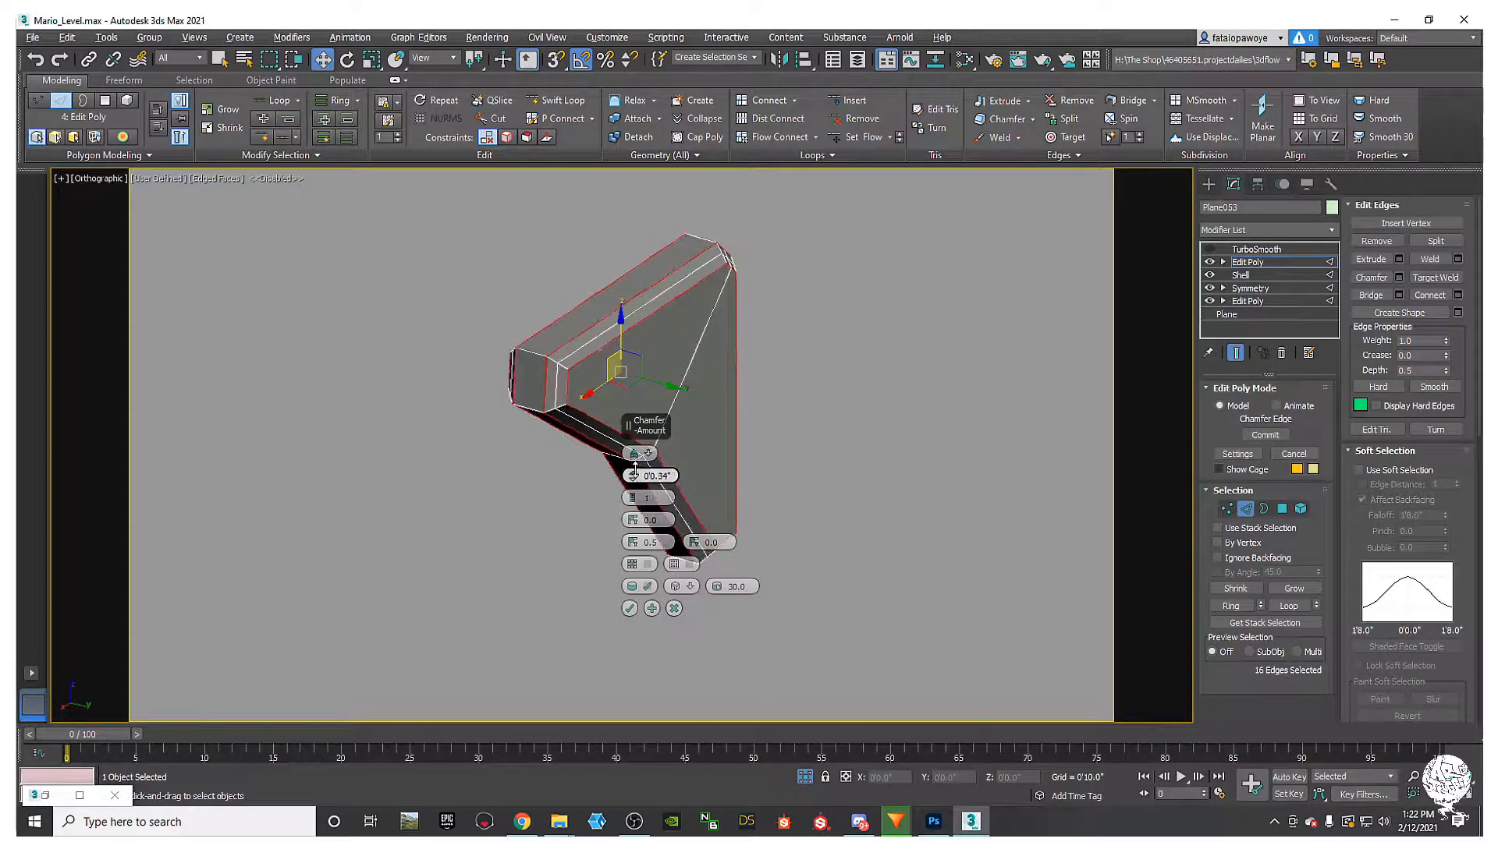
click(633, 495)
click(634, 494)
mouse_move(550, 599)
alt+middle_down()
mouse_move(499, 589)
mouse_move(546, 587)
alt+middle_up()
click(629, 609)
Step: Check how TurboSmooth shapes the chamfered bracket, and switch the modifier's effect off
alt+middle_drag(612, 512, 845, 377)
alt+middle_drag(840, 466, 1073, 292)
click(1245, 250)
alt+middle_drag(822, 390, 1184, 280)
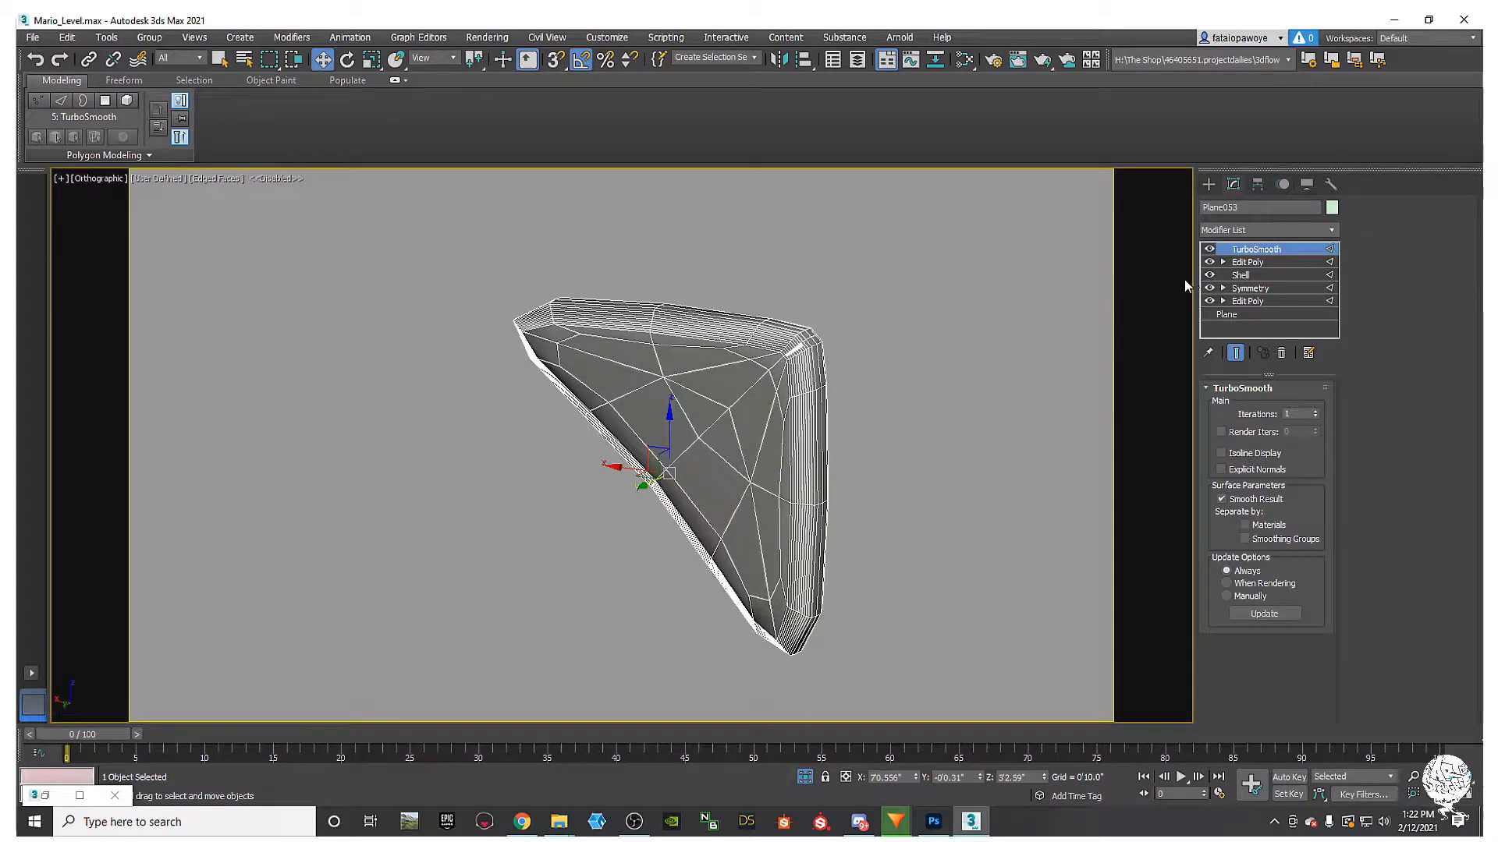
click(1210, 249)
mouse_move(780, 453)
alt+middle_down()
mouse_move(799, 426)
mouse_move(794, 461)
alt+middle_up()
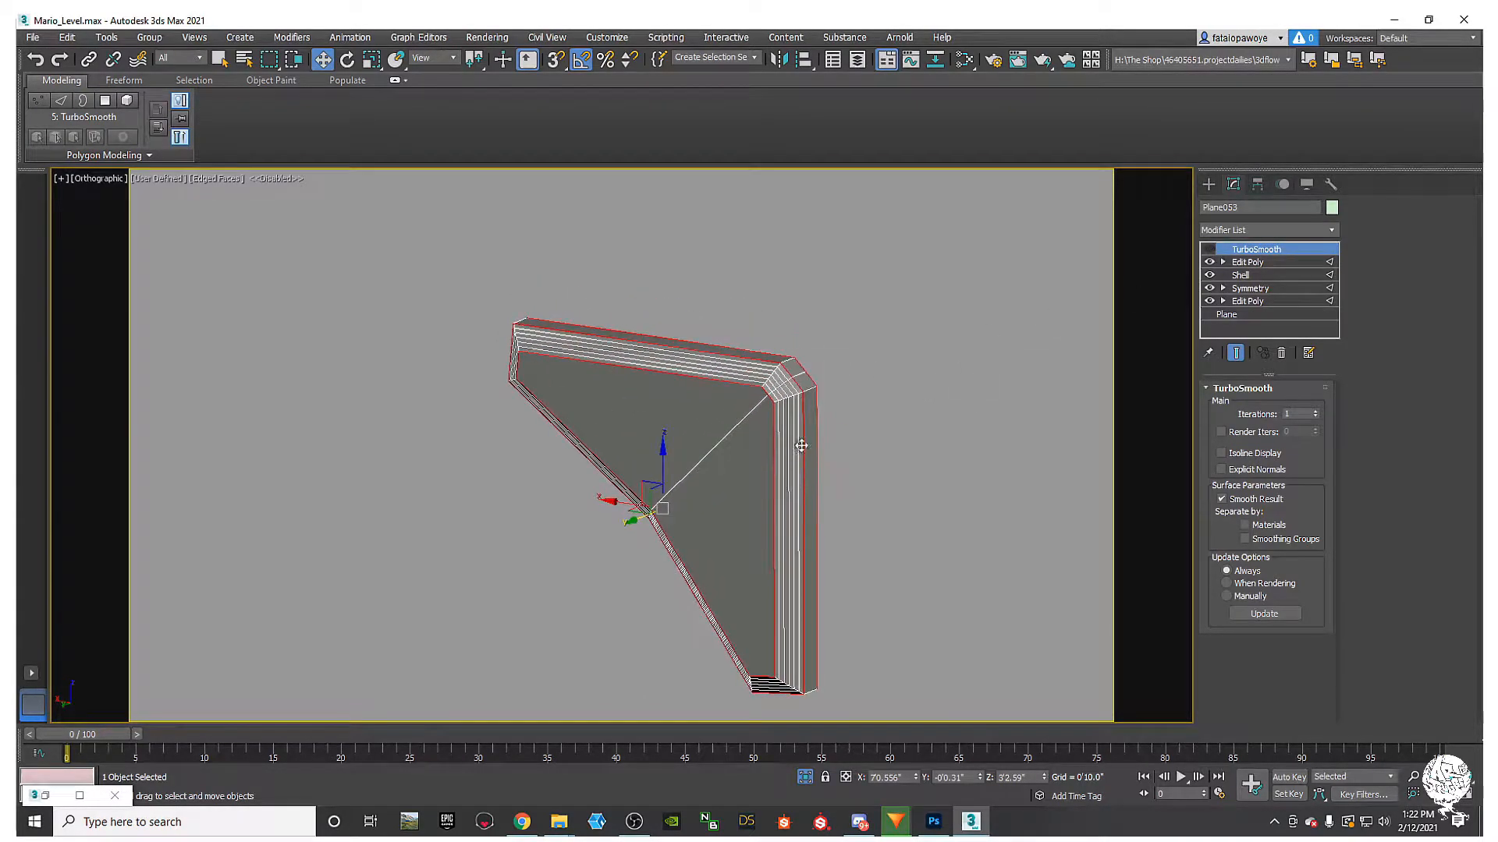
Step: Select the whole bracket element in the upper Edit Poly modifier and clear all its smoothing groups
click(1249, 265)
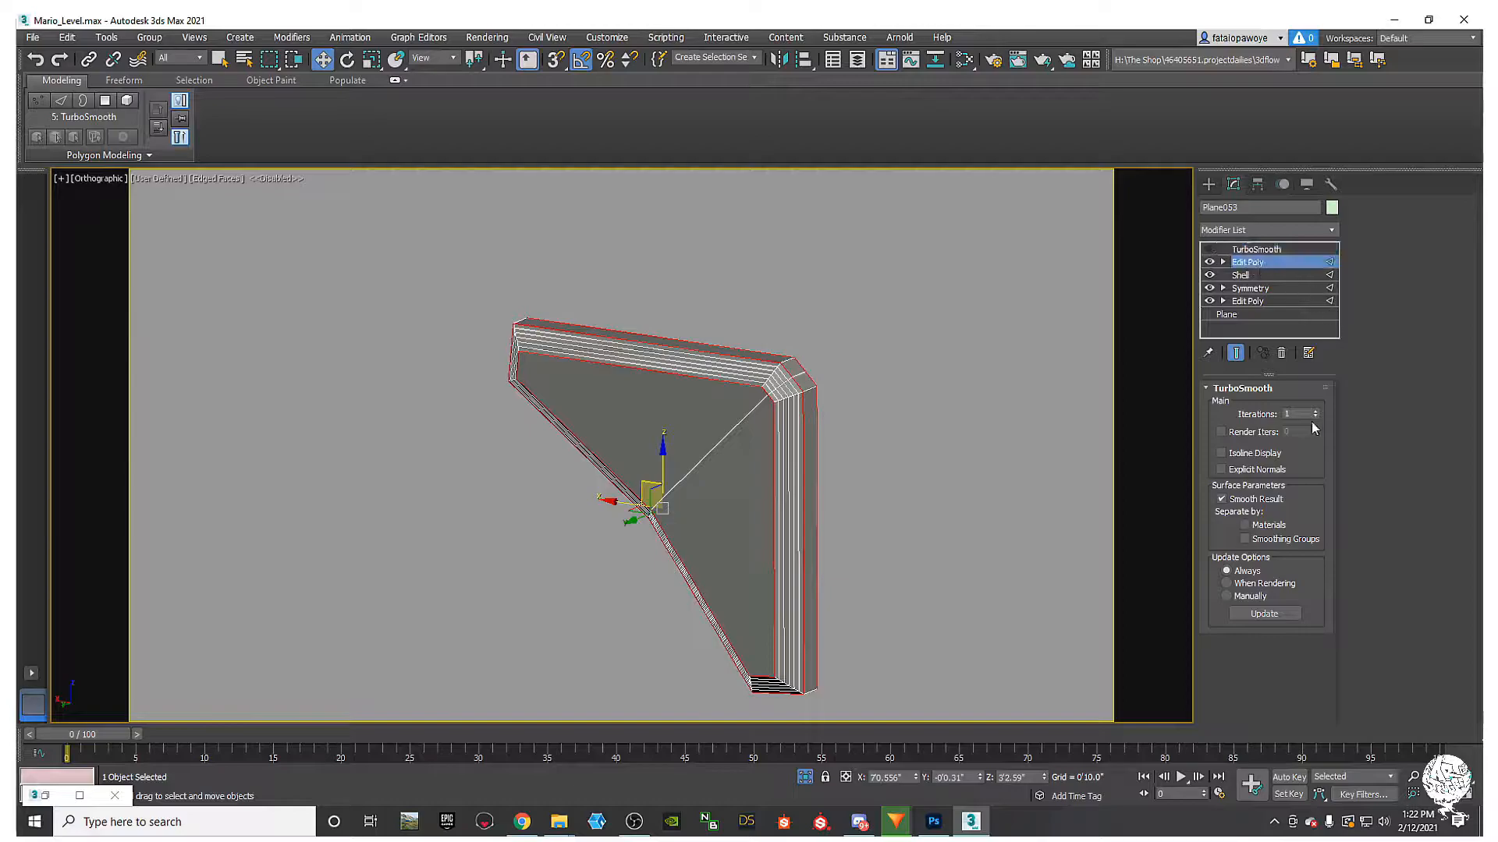
click(1300, 508)
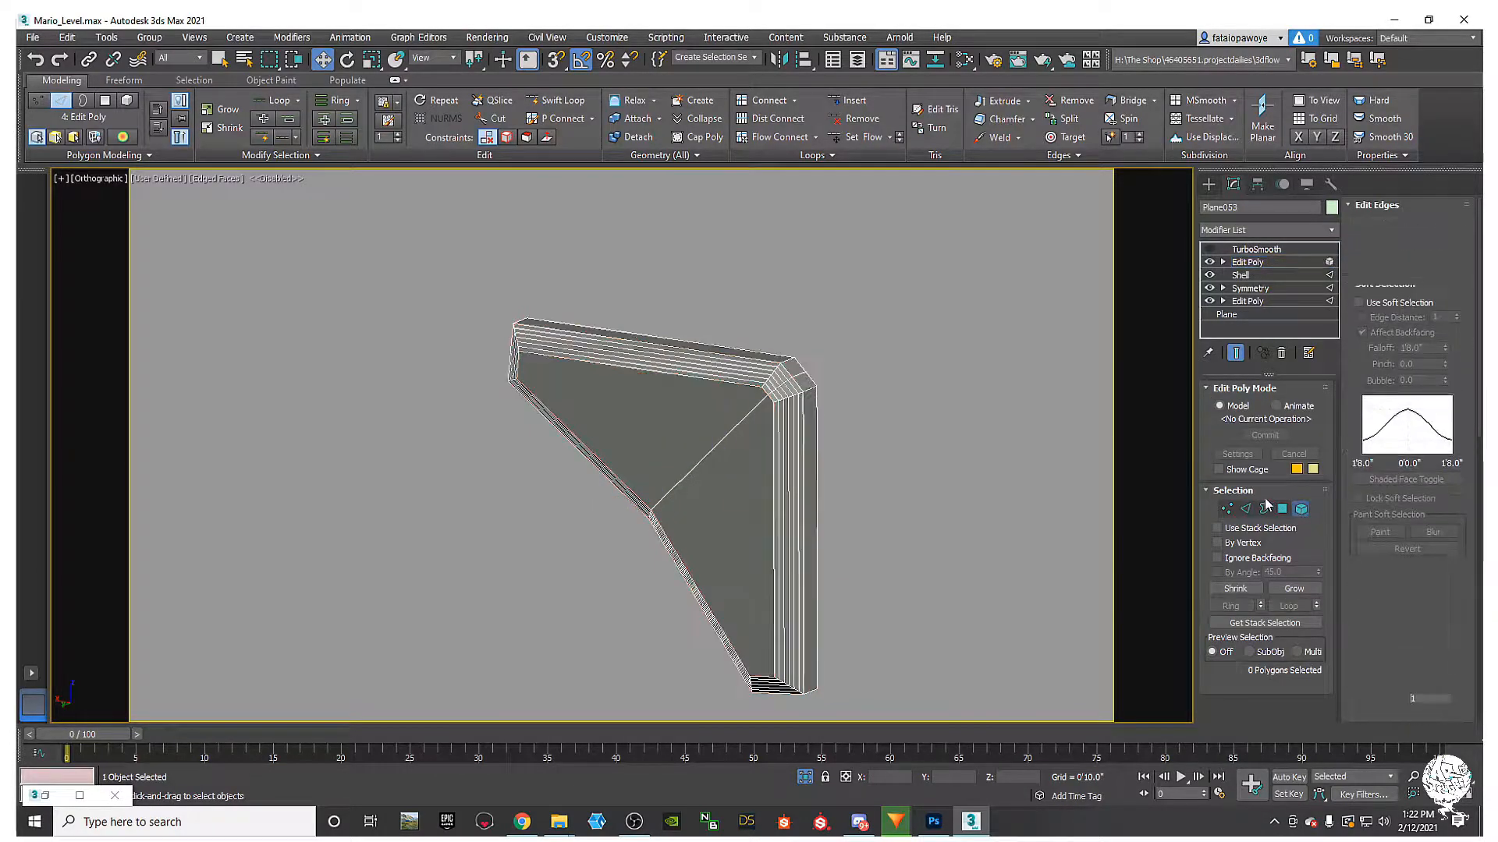
scroll(1424, 562, down, 5)
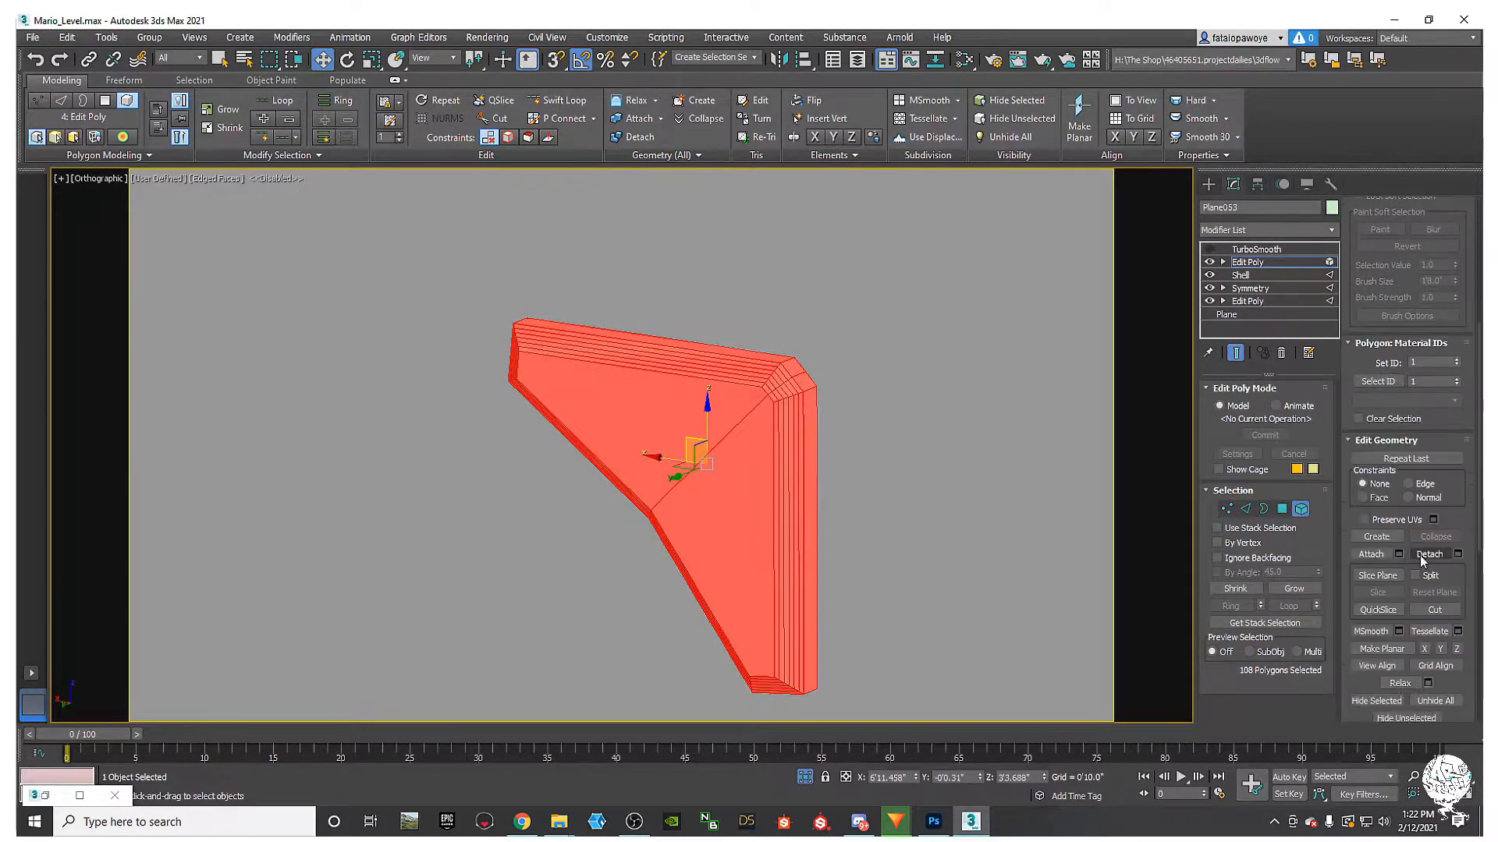
scroll(1461, 507, down, 5)
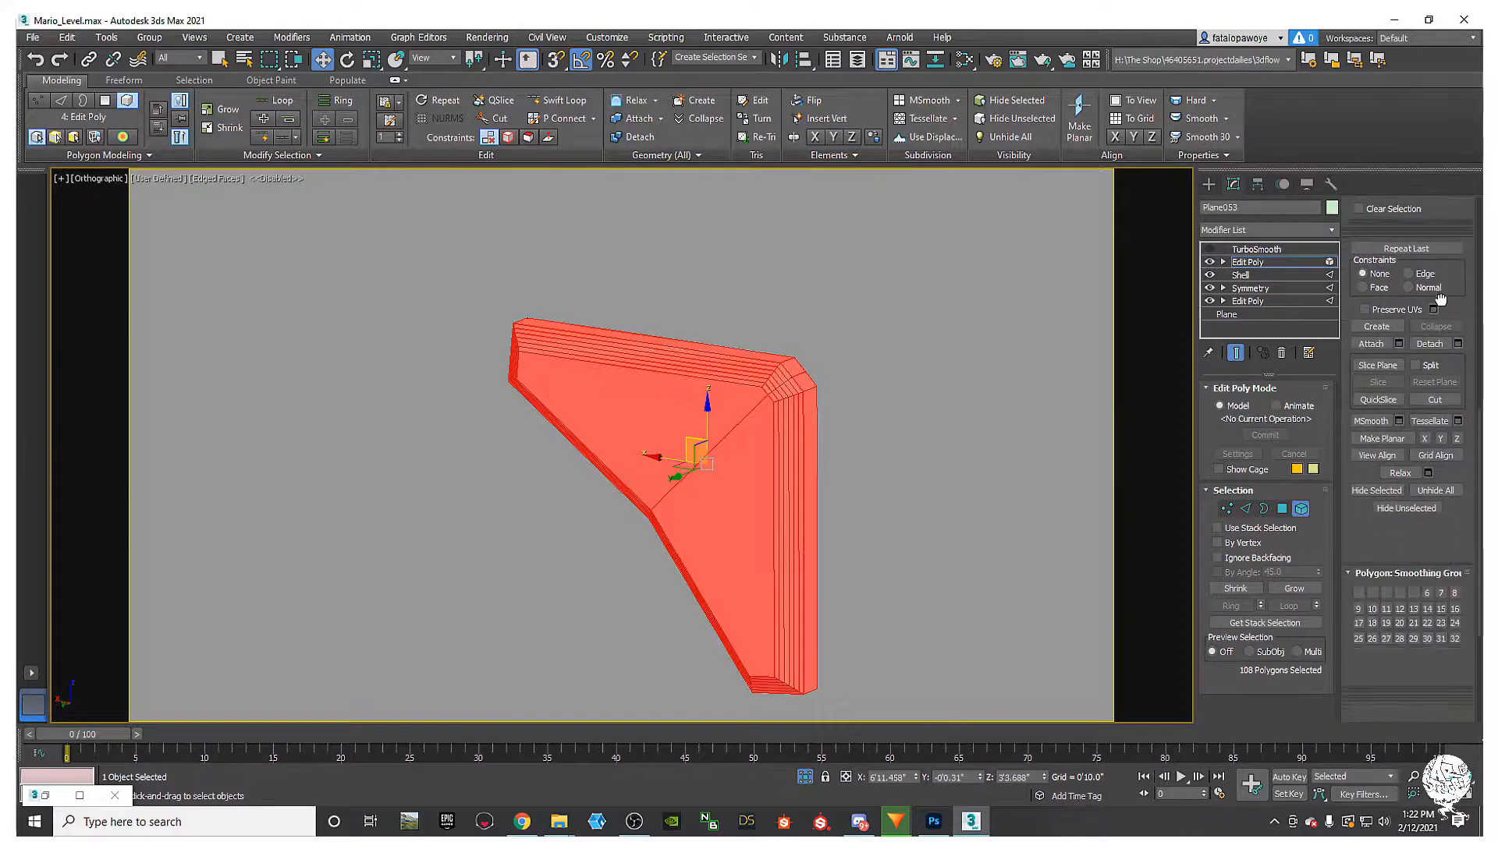
click(1435, 570)
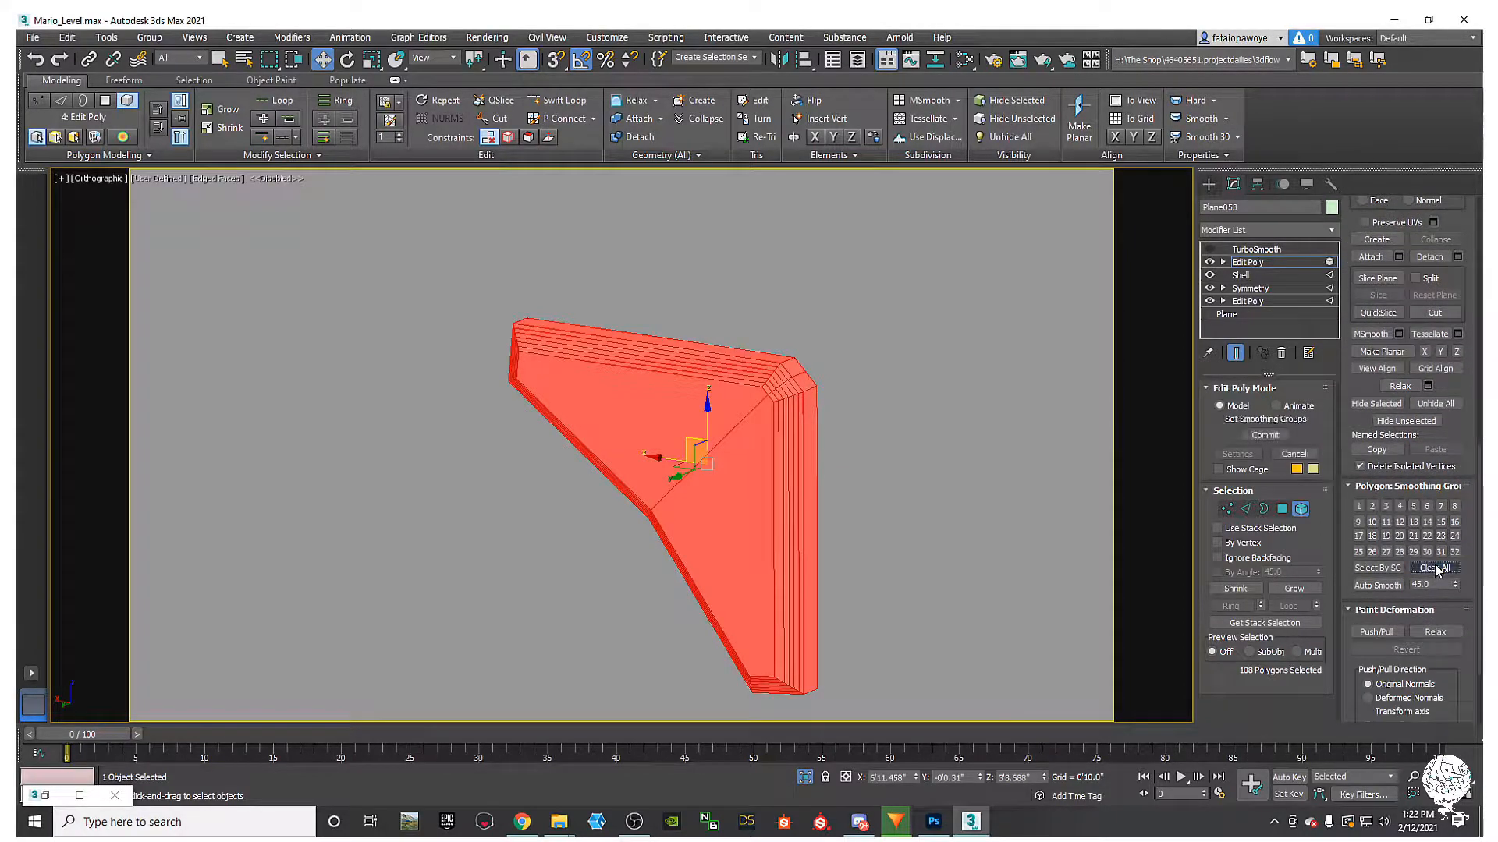
Step: Auto-smooth all bracket polygons at 45.0 and turn TurboSmooth back on, separated by Smoothing Groups
click(1000, 440)
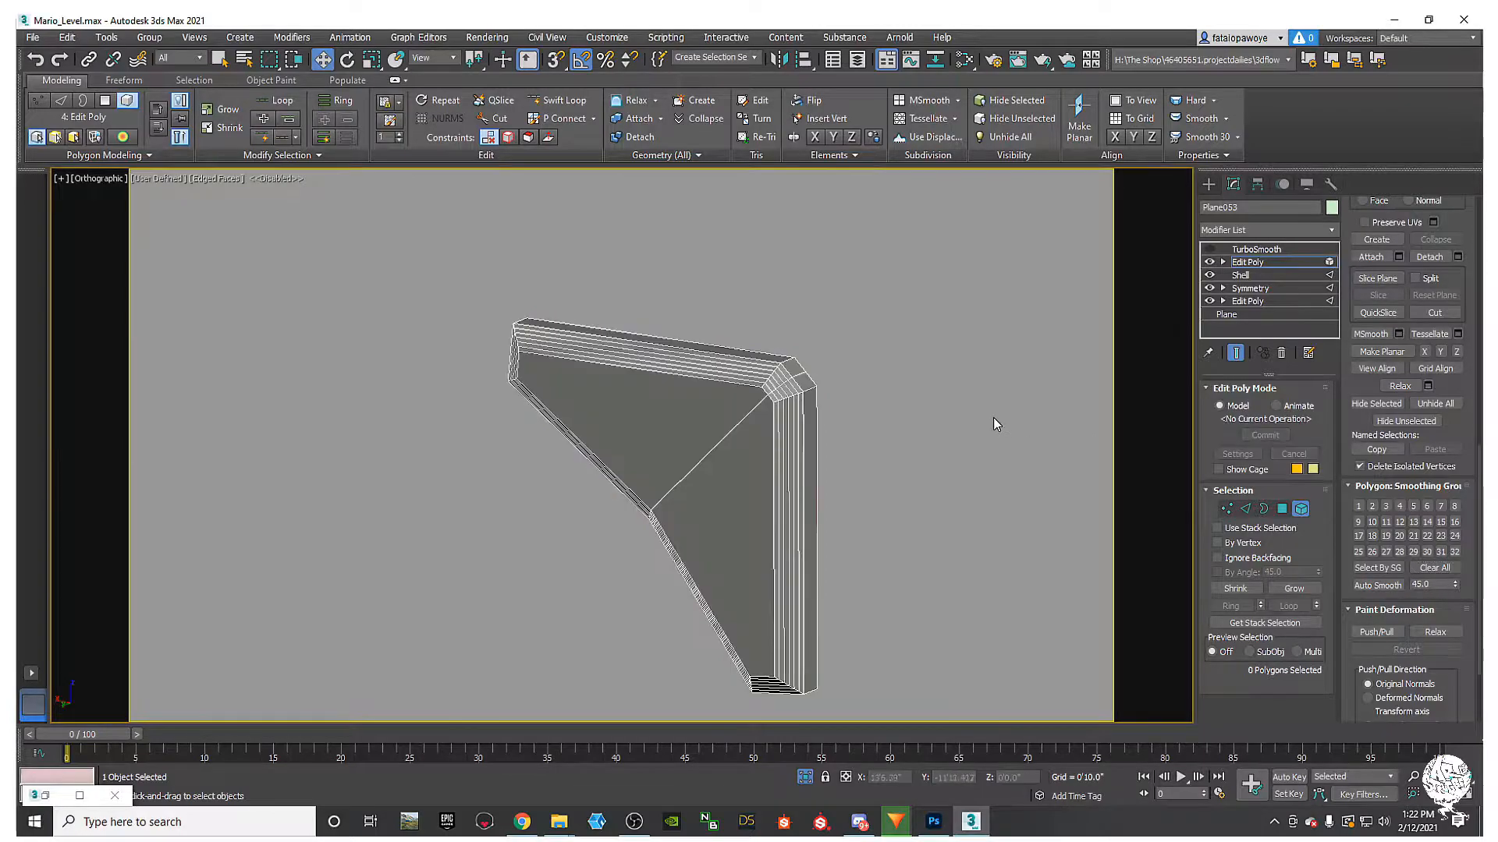
key(ctrl+a)
click(1378, 585)
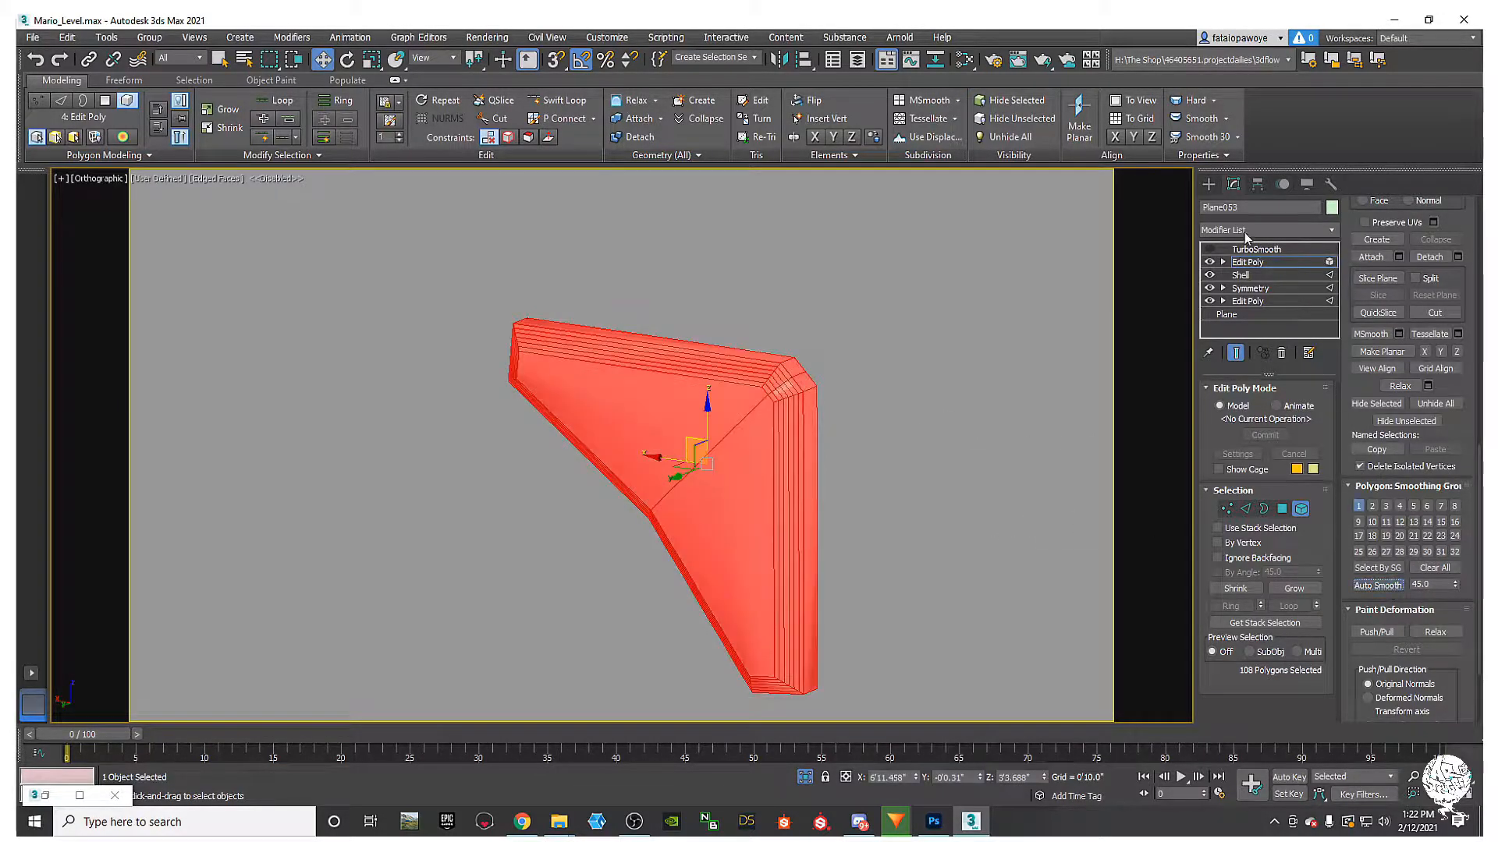
click(1258, 249)
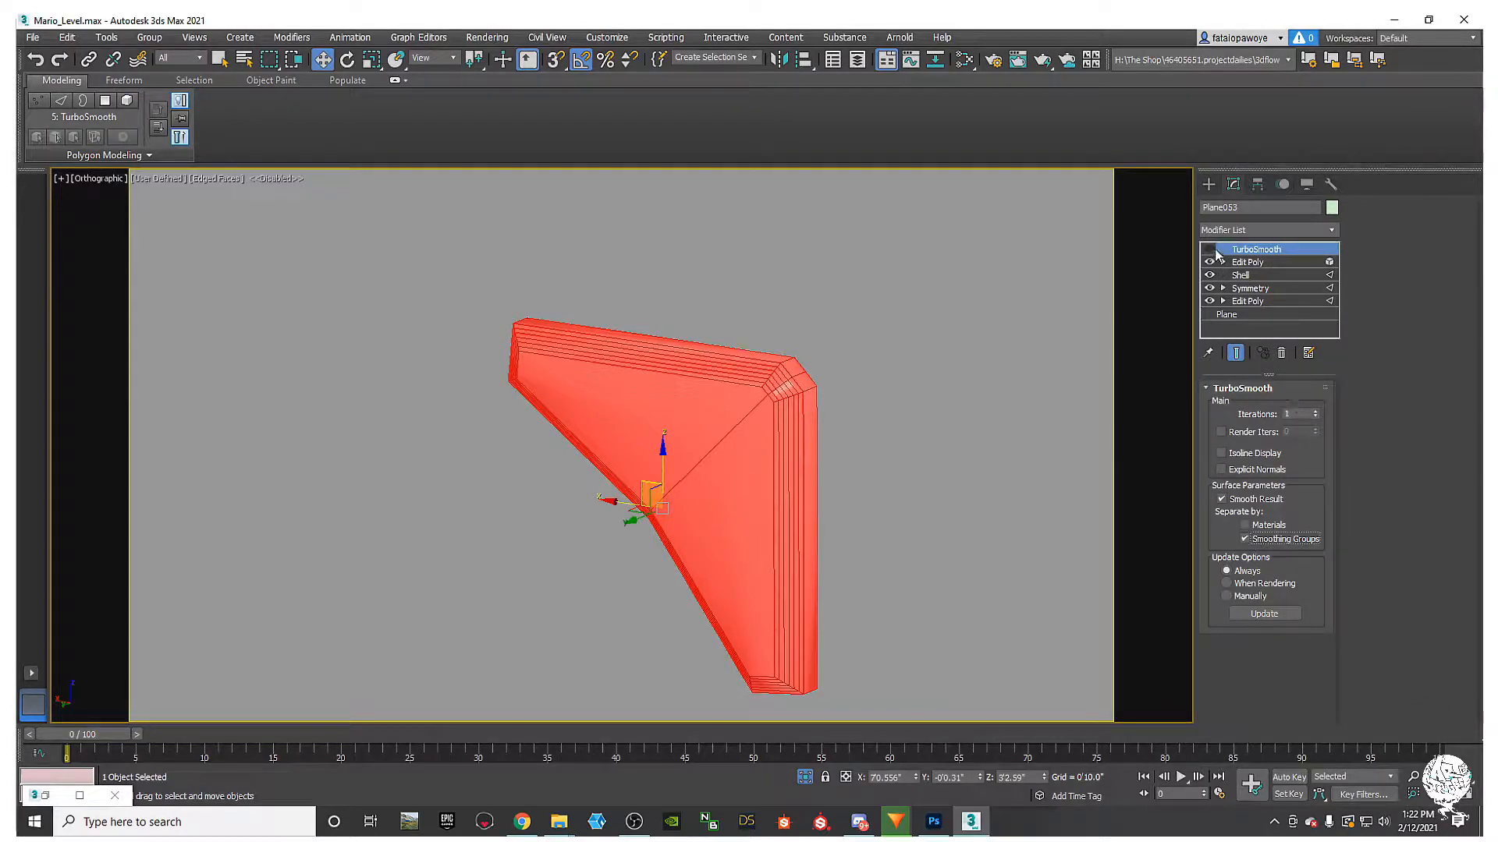
click(1209, 250)
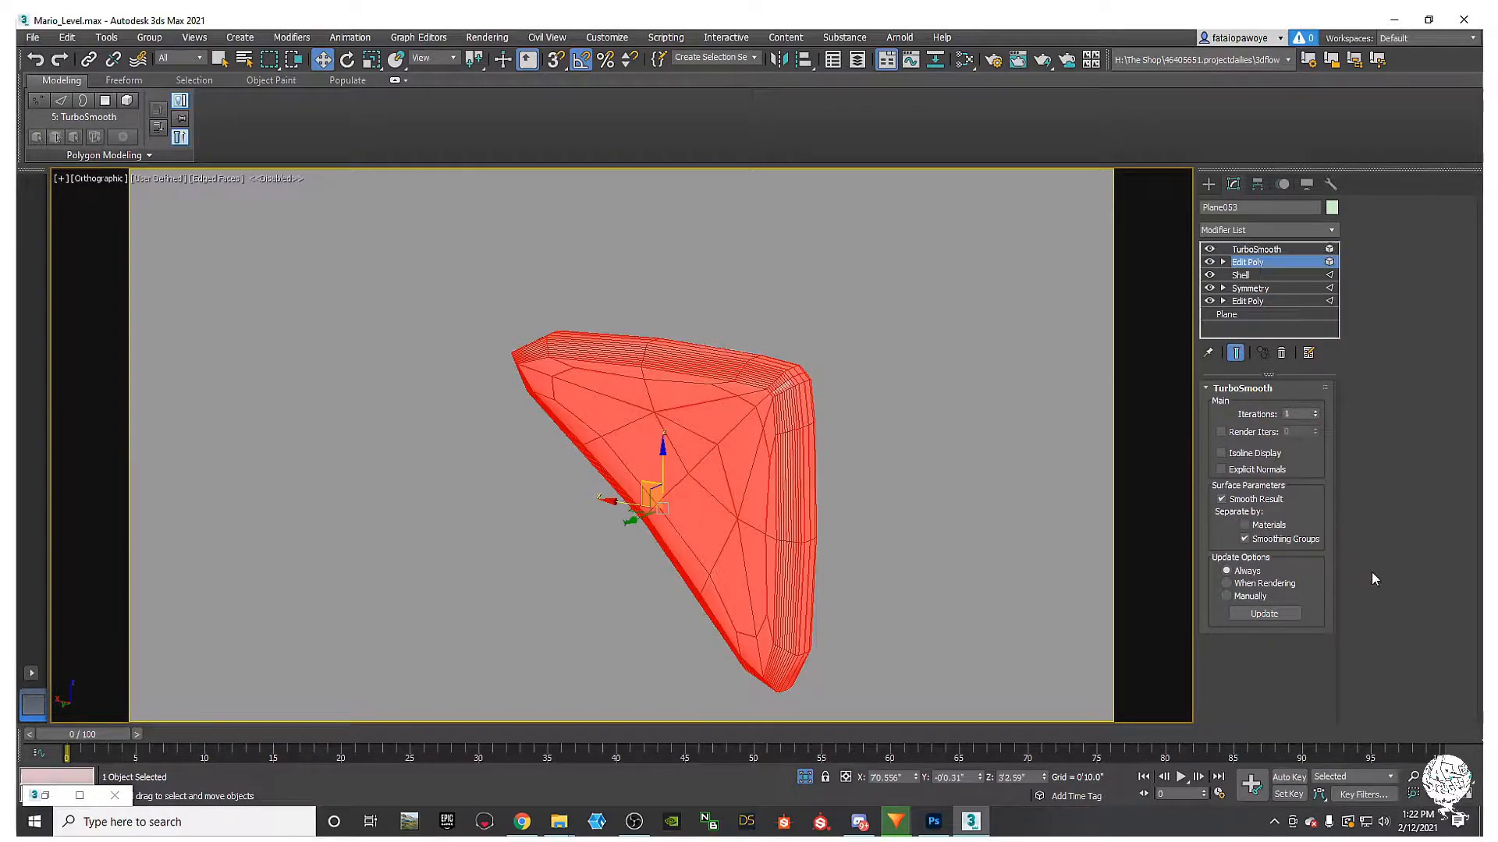
Step: Return to the upper Edit Poly modifier and clear the smoothing groups of all bracket polygons
scroll(1436, 546, down, 2)
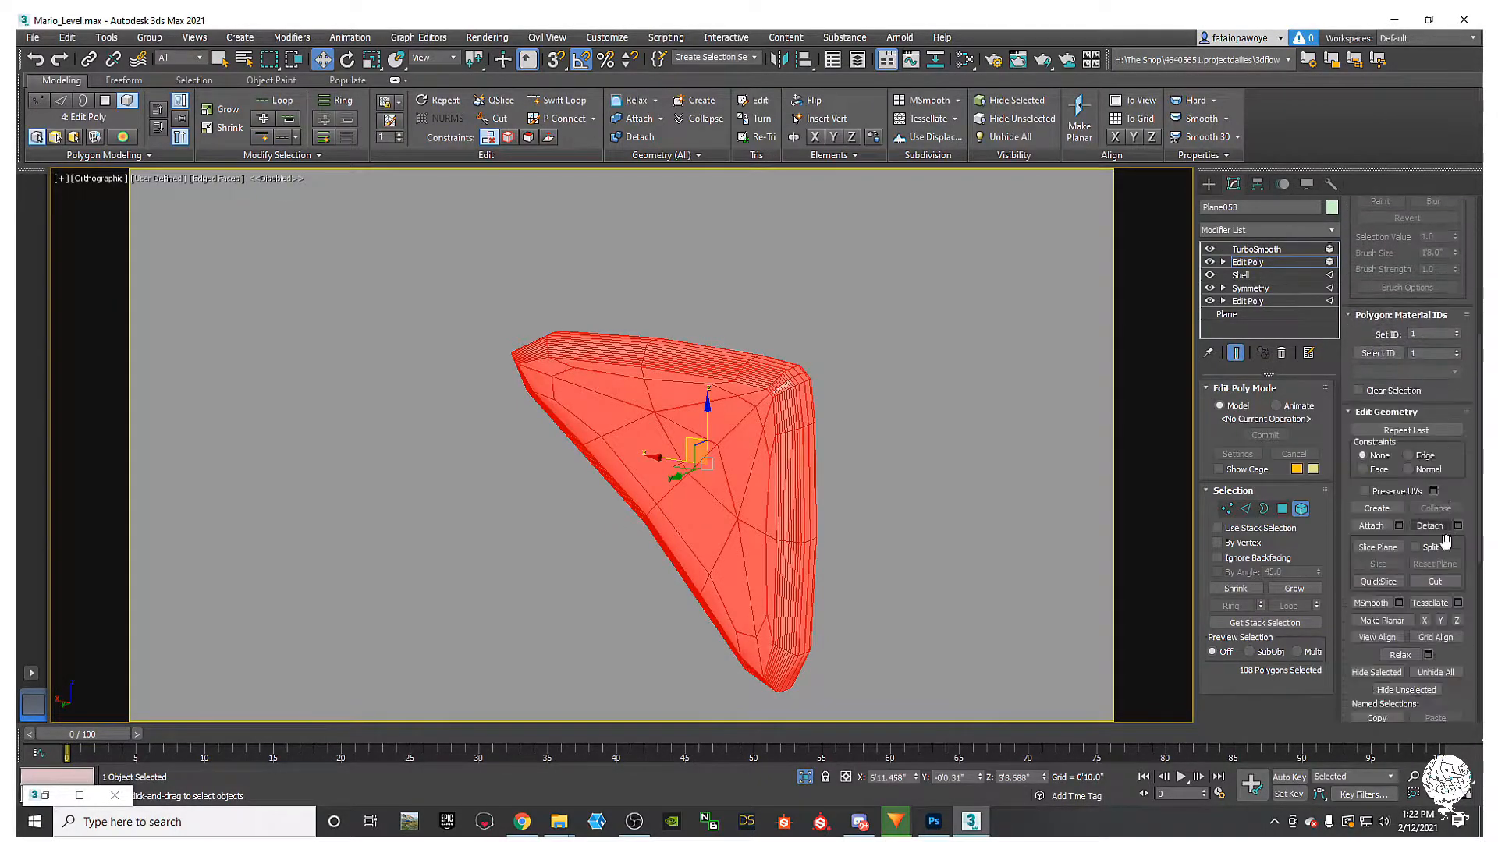
scroll(1466, 566, down, 4)
click(1435, 614)
Step: Try toggling TurboSmooth's Smooth Result option on the bracket and undo the last action
click(1288, 252)
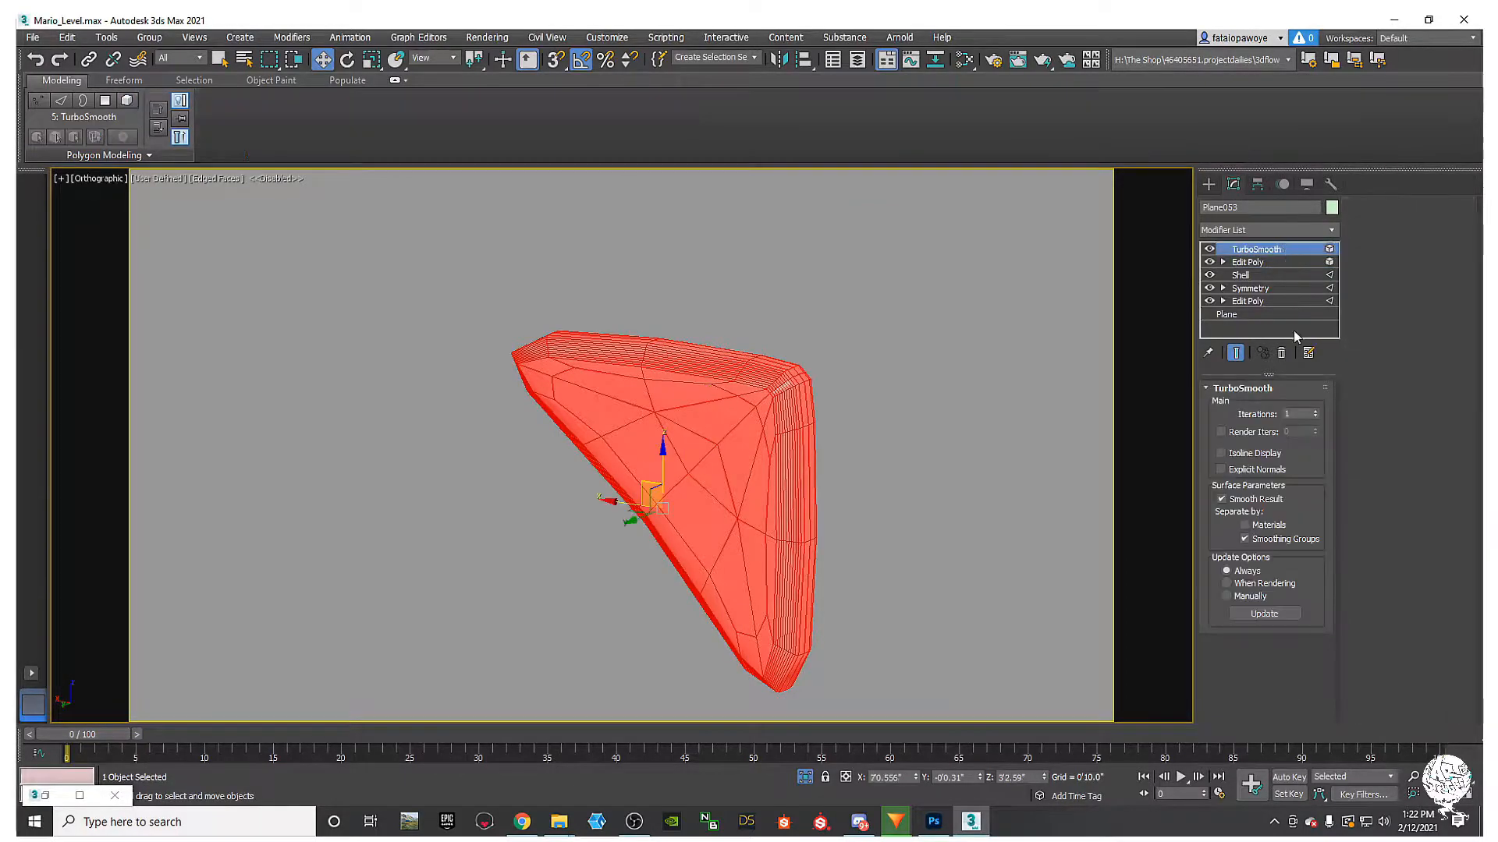
click(1222, 499)
click(836, 457)
key(ctrl+z)
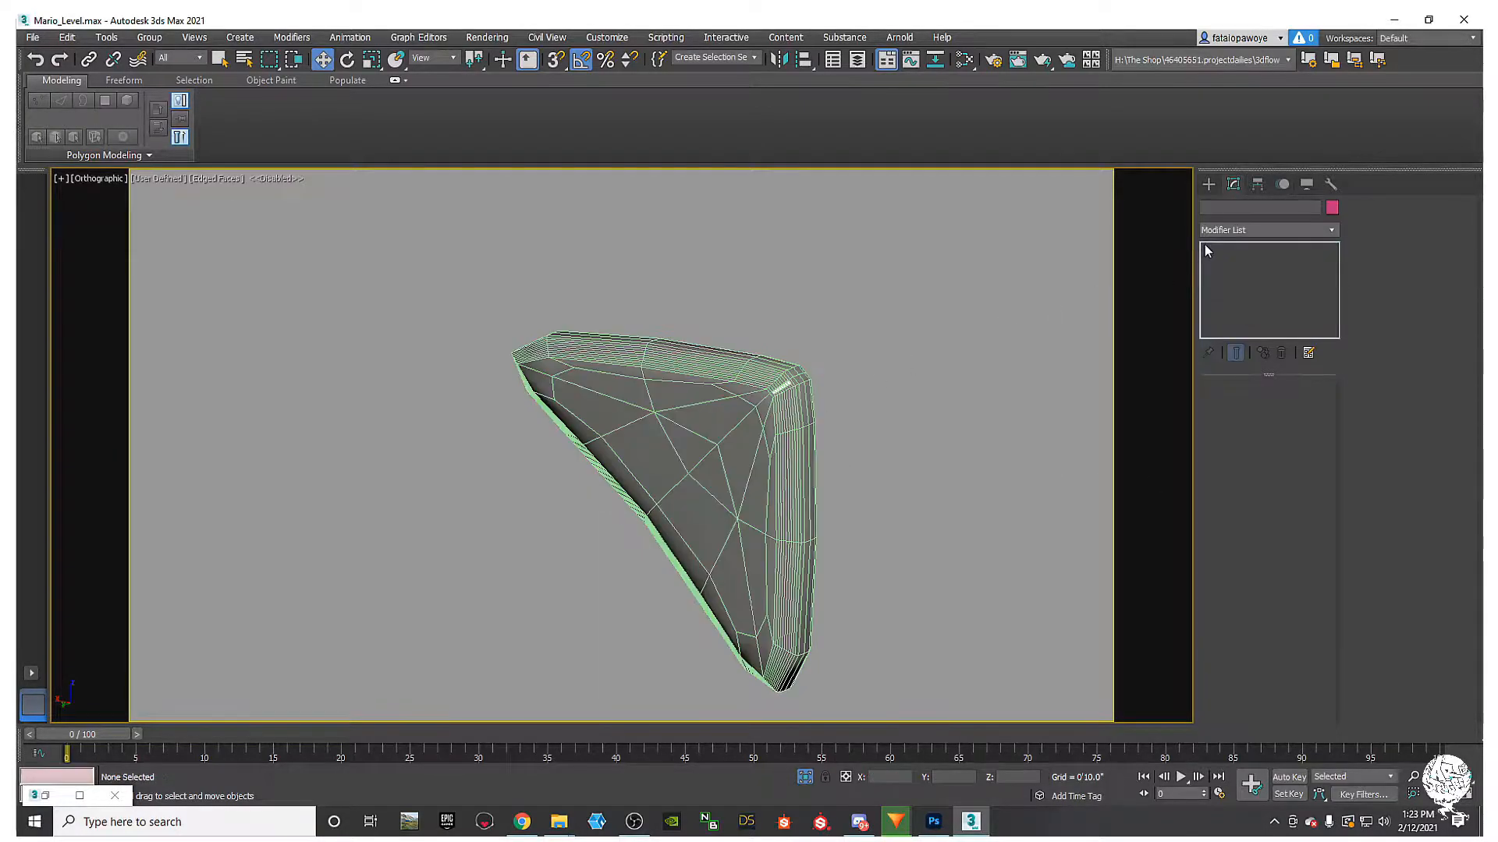
Step: Auto-smooth all bracket polygons at 30.0 and set TurboSmooth to separate by Smoothing Groups
click(1248, 263)
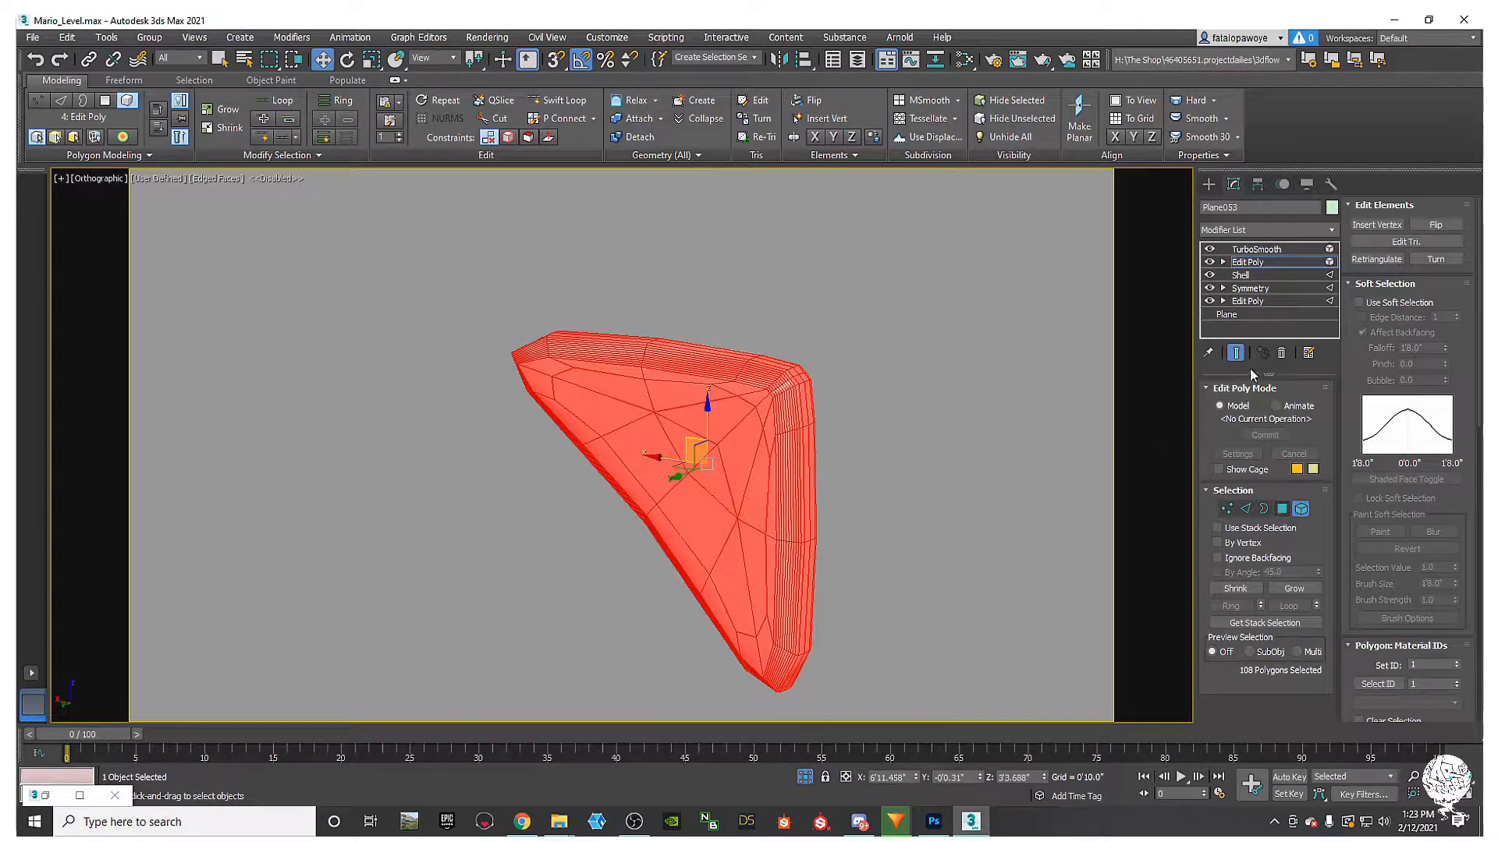
scroll(1449, 595, down, 5)
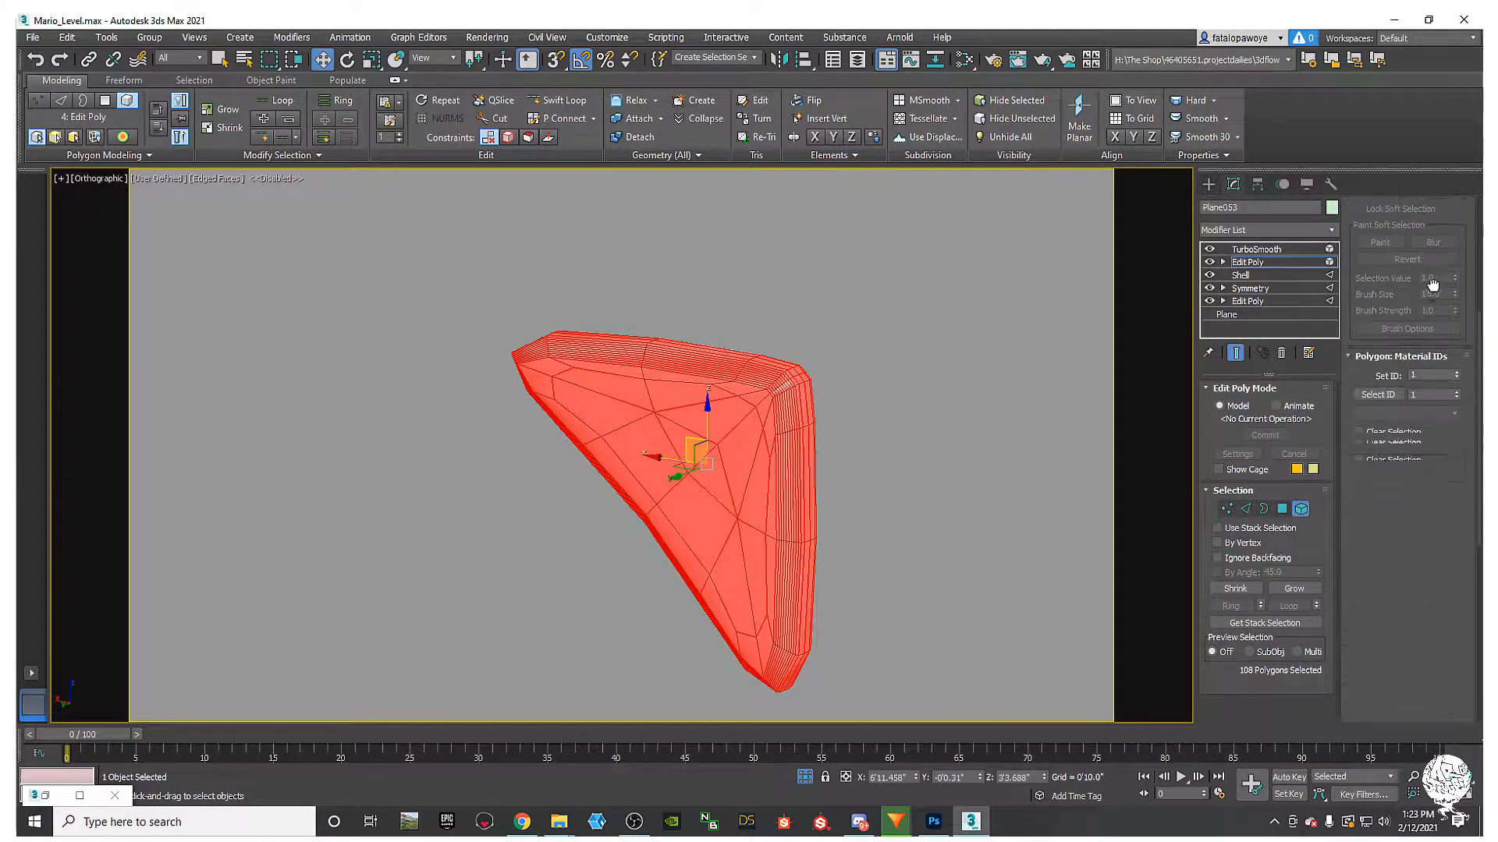
scroll(1463, 563, down, 5)
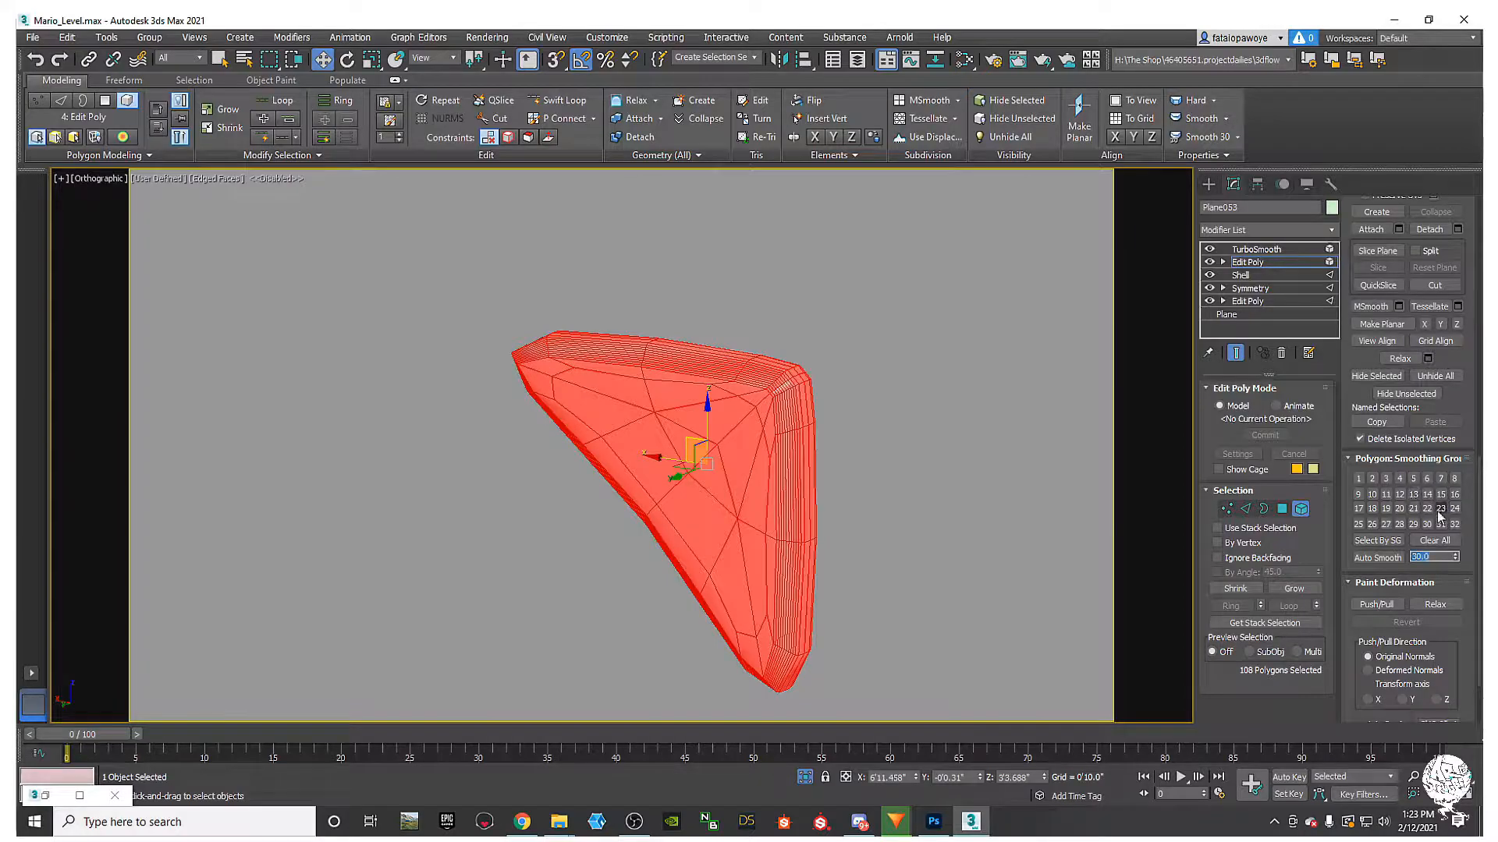
click(1371, 559)
click(1256, 249)
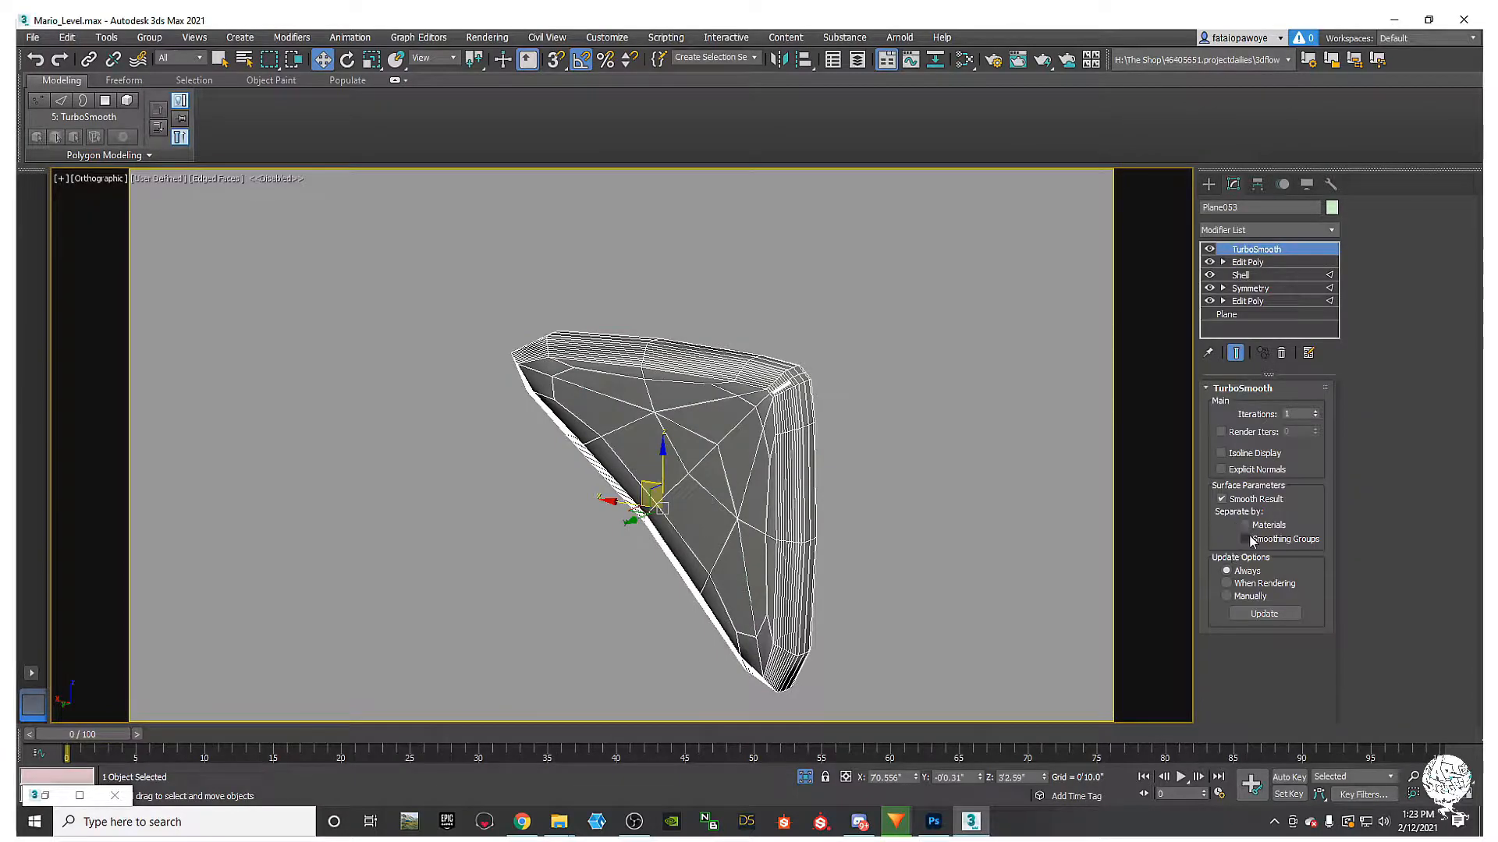
click(1248, 540)
Step: Examine the smoothed bracket's shading and topology with edged faces alternately off and on
mouse_move(723, 426)
alt+middle_down()
mouse_move(641, 391)
mouse_move(733, 395)
mouse_move(743, 416)
alt+middle_up()
key(F4)
key(F4)
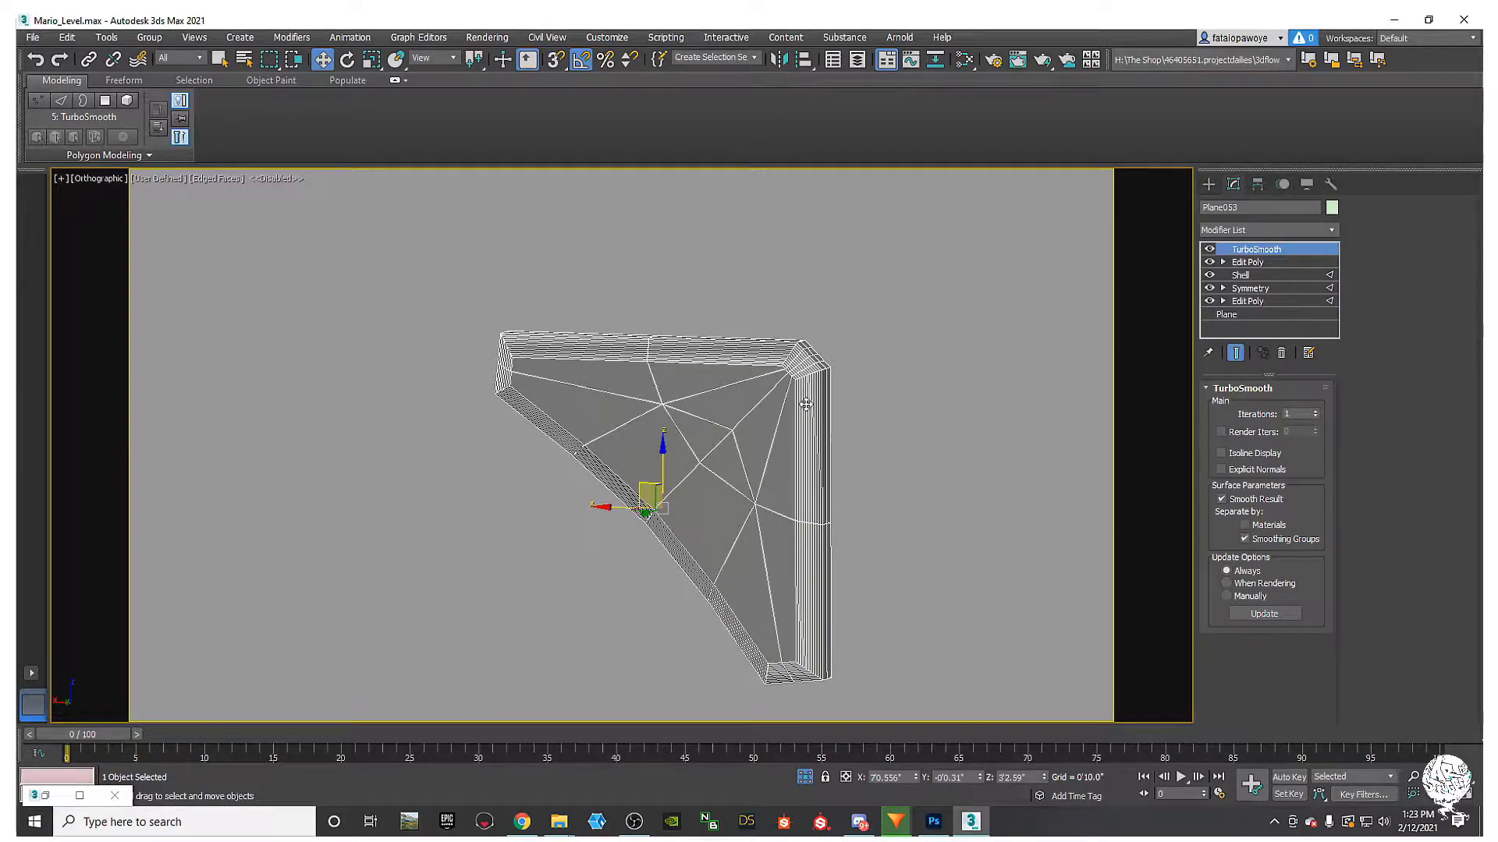
key(F4)
key(F4)
key(F4)
key(F4)
key(F4)
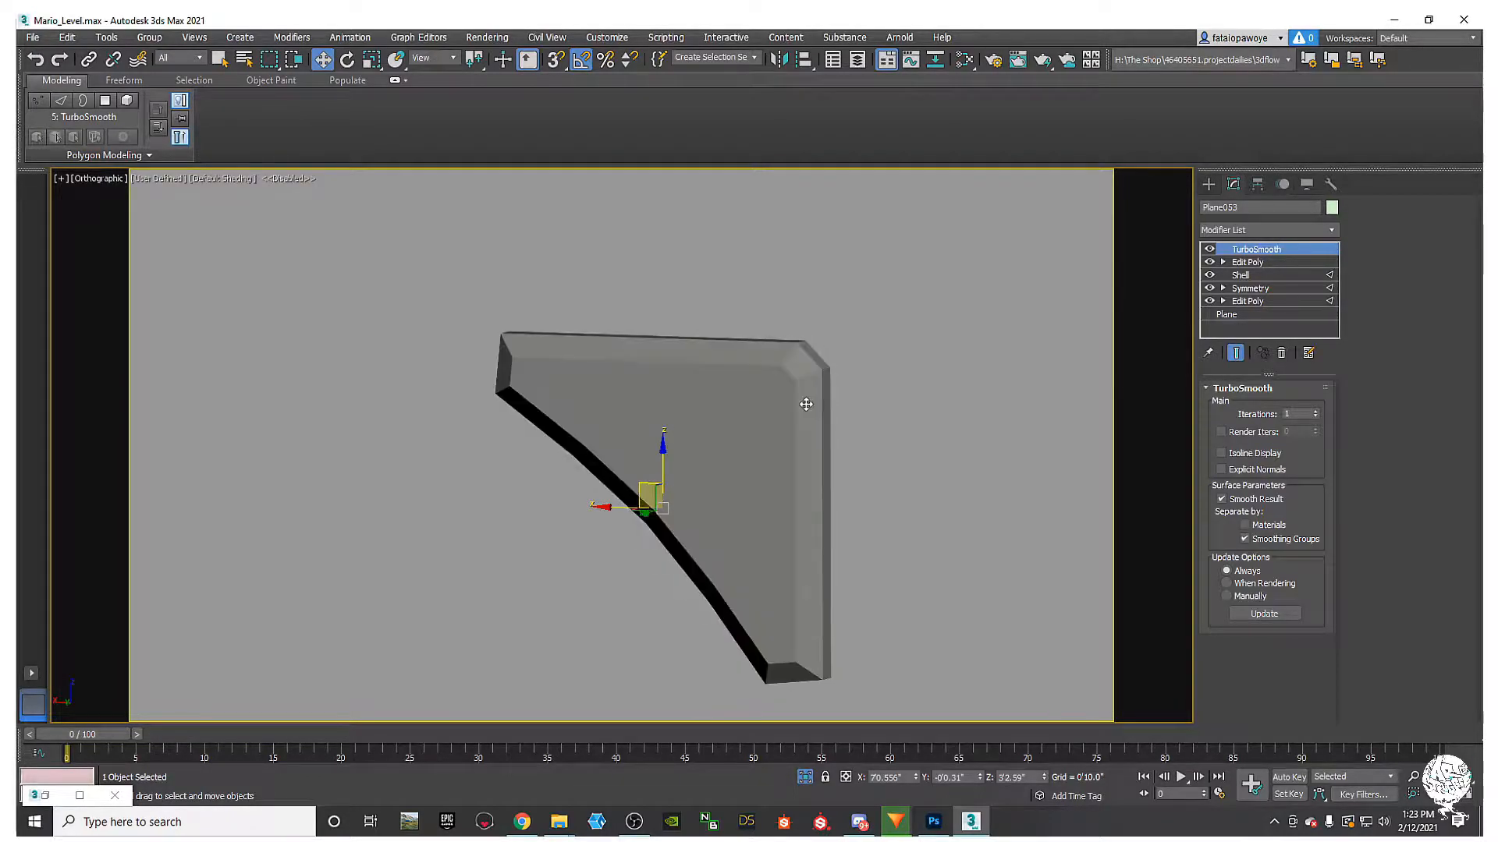
key(F4)
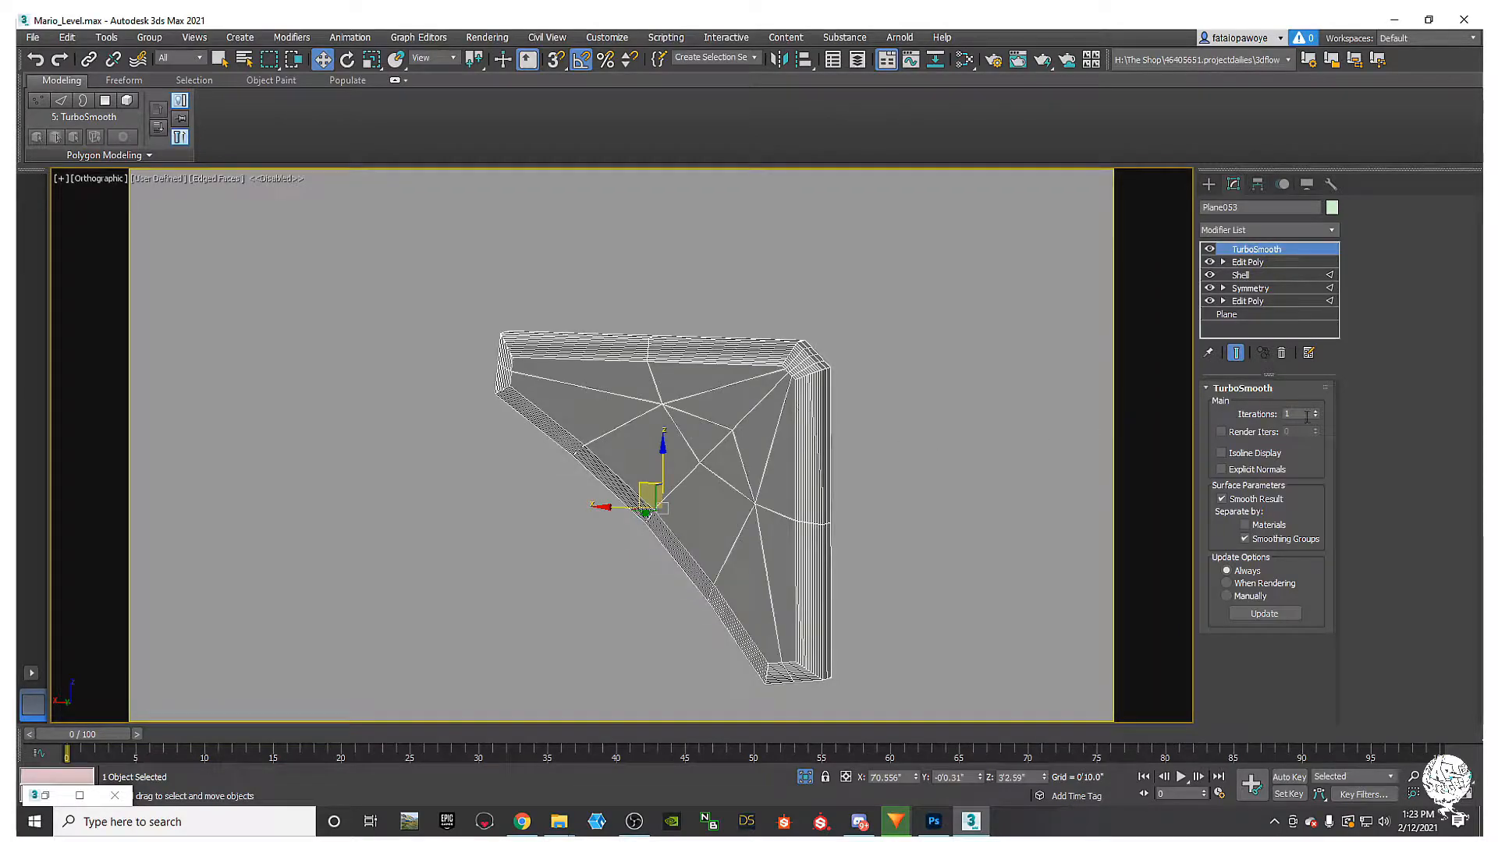
Step: Try different TurboSmooth iteration counts on the bracket and set Iterations to 2
click(1315, 411)
click(1315, 411)
alt+middle_drag(1031, 401, 789, 443)
click(1316, 417)
click(1315, 417)
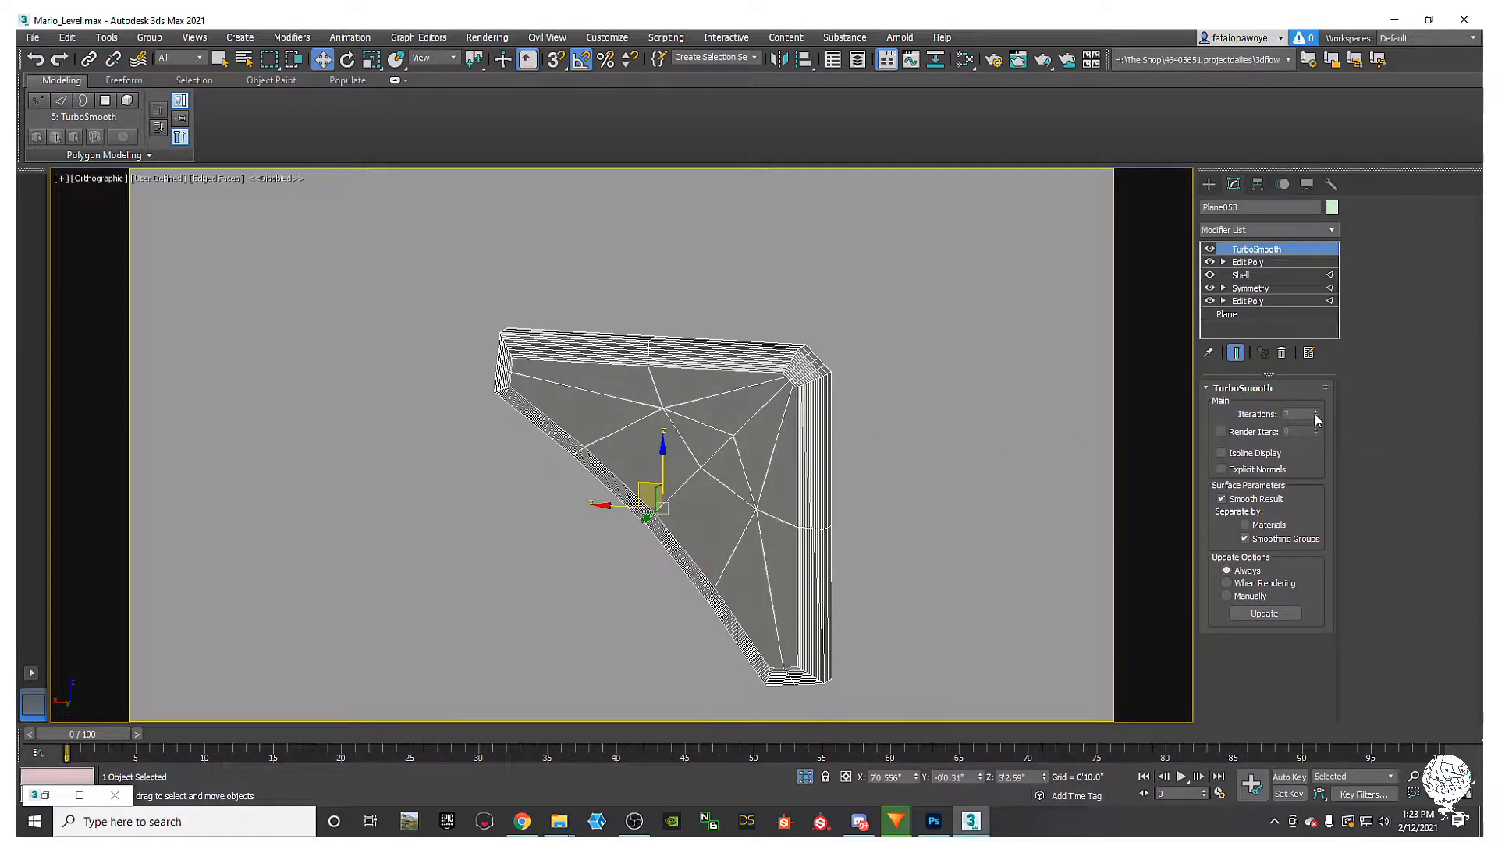
click(1316, 412)
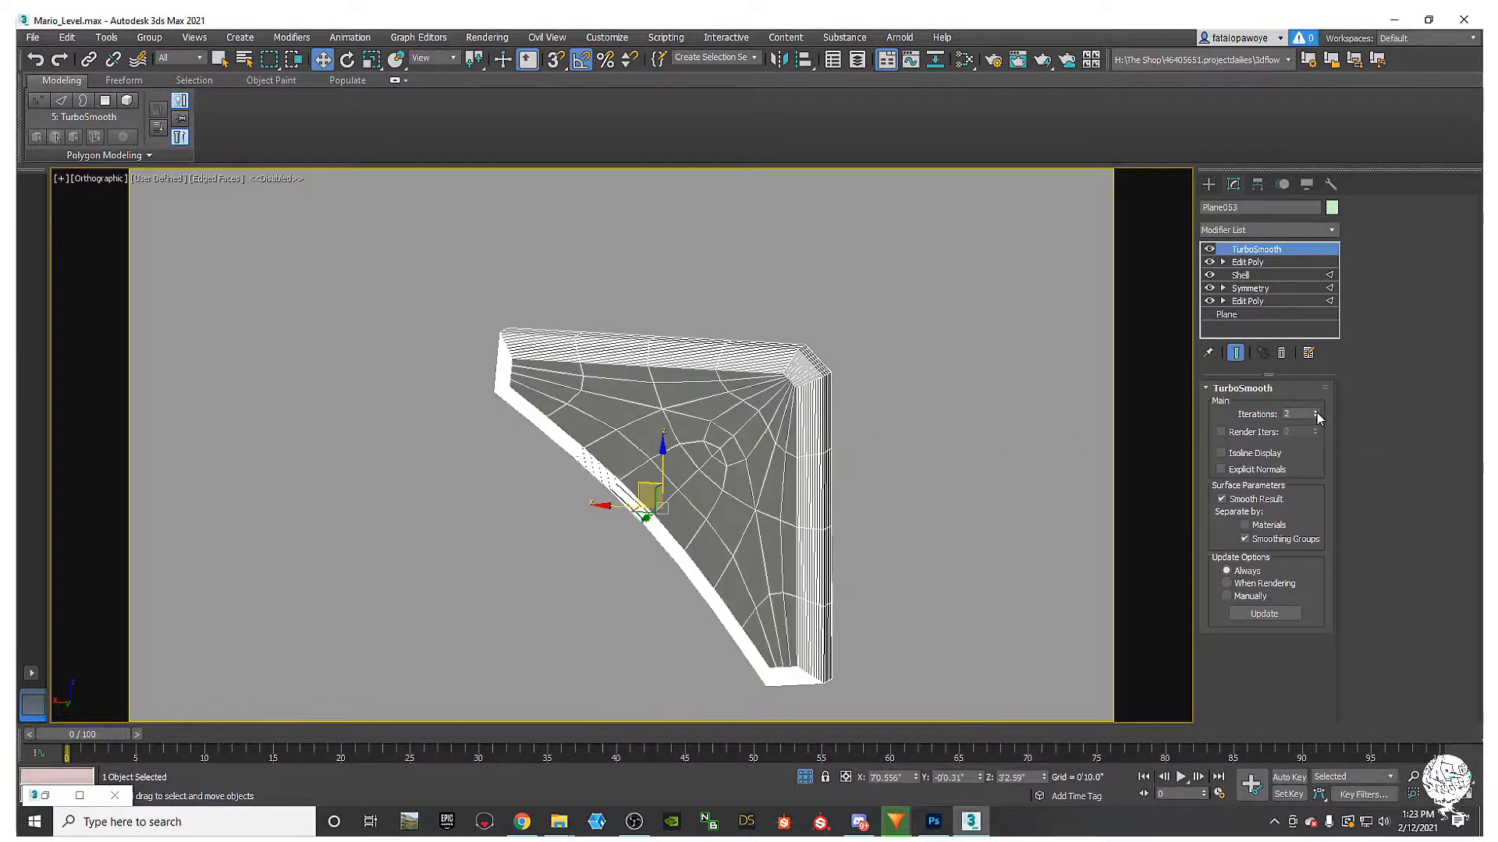
alt+middle_drag(796, 483, 732, 453)
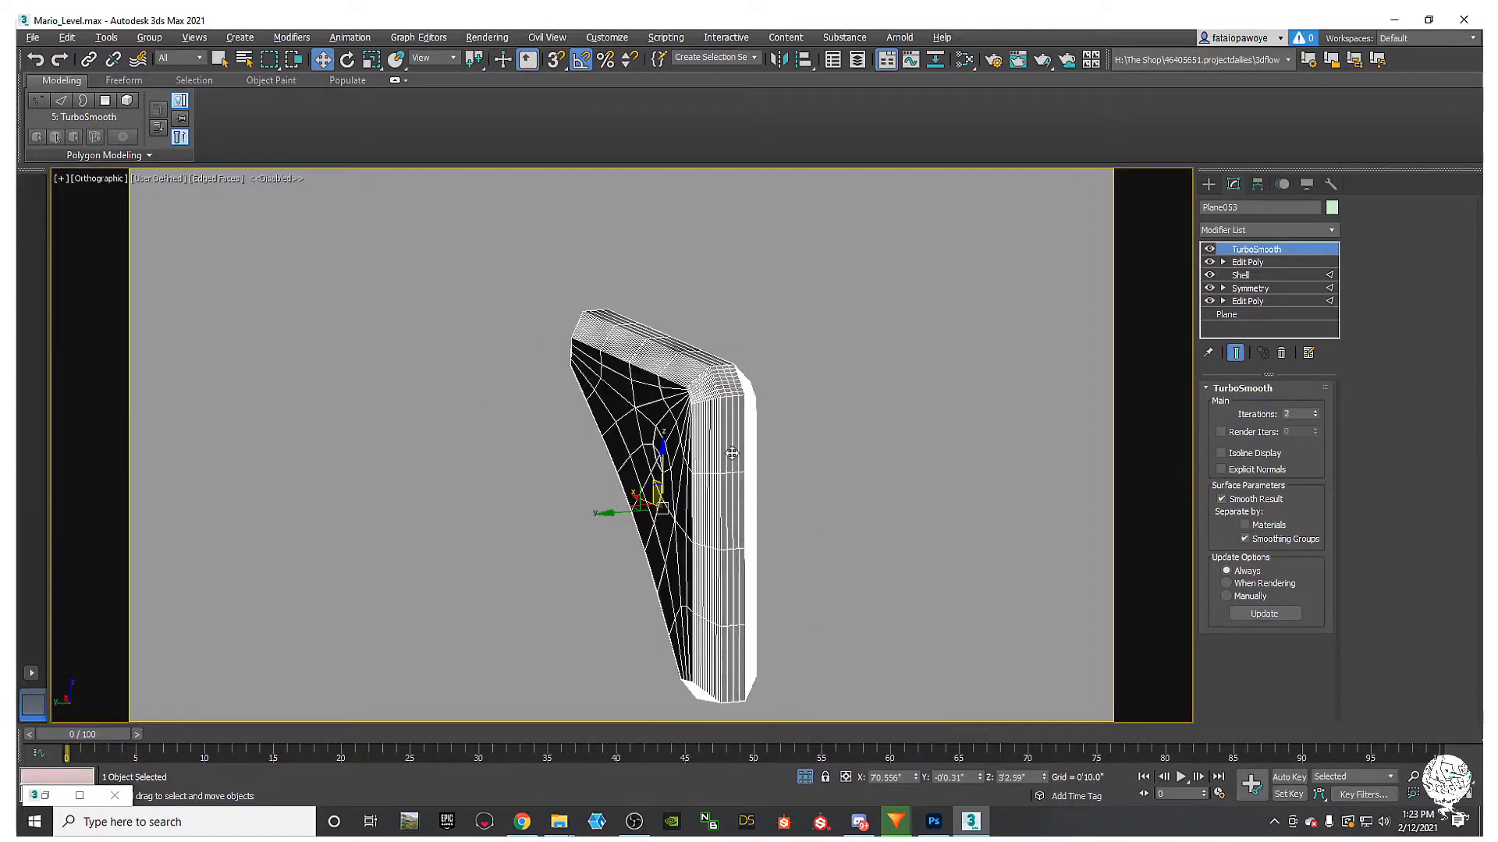
Step: Add a second TurboSmooth modifier to the bracket and inspect its shading with edged faces hidden
click(1298, 233)
text(t)
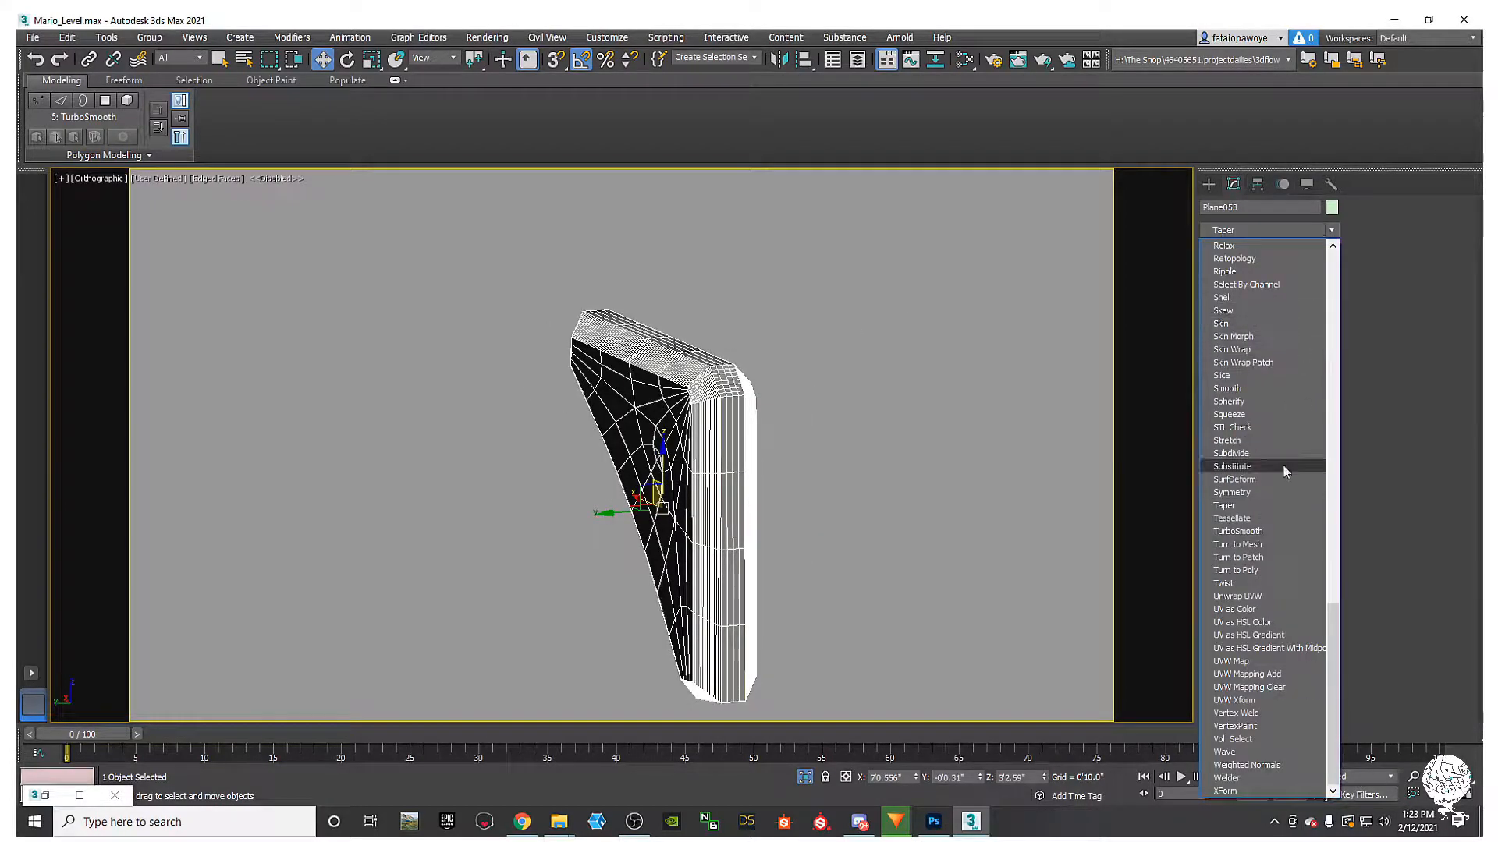
click(1280, 532)
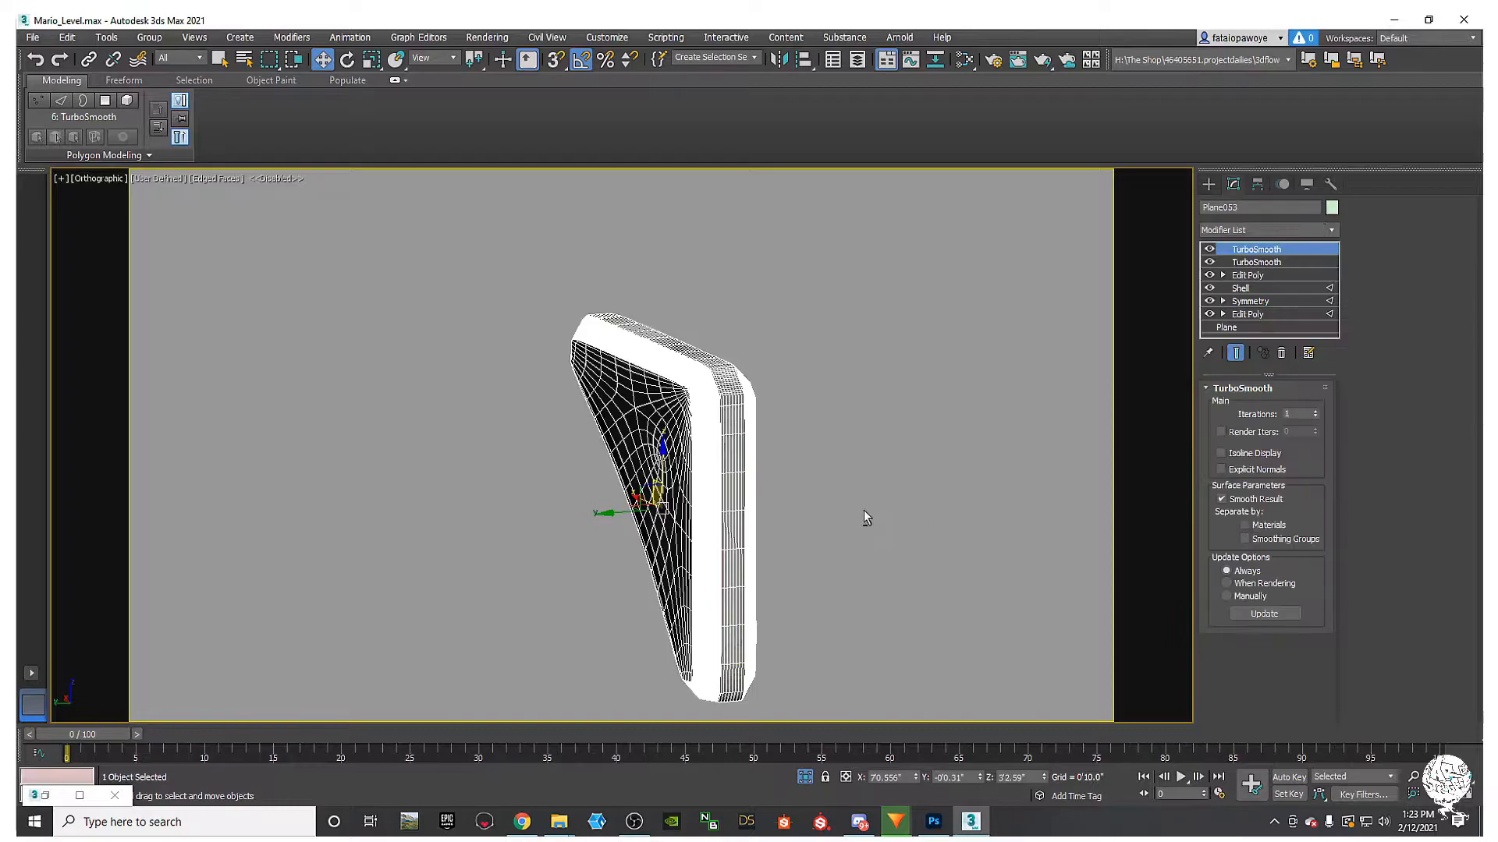
alt+middle_drag(863, 510, 913, 485)
click(912, 484)
key(F4)
alt+middle_drag(785, 456, 756, 382)
click(759, 359)
Step: Unhide all scene objects and view the bracket area together with the surrounding level parts
right_click(759, 363)
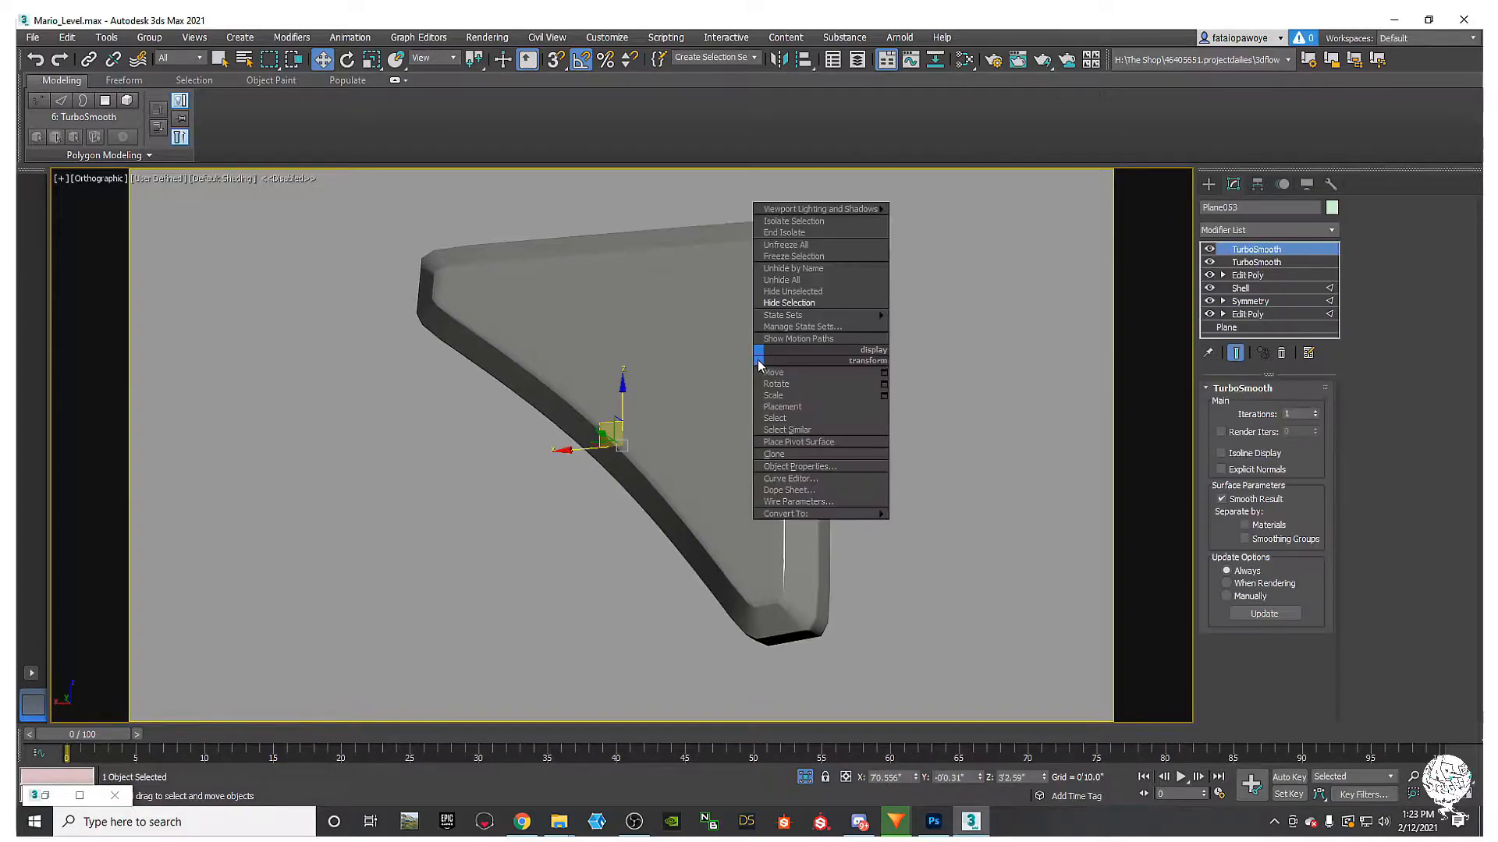
click(823, 280)
scroll(751, 404, down, 7)
alt+middle_drag(750, 407, 555, 401)
middle_drag(663, 384, 555, 417)
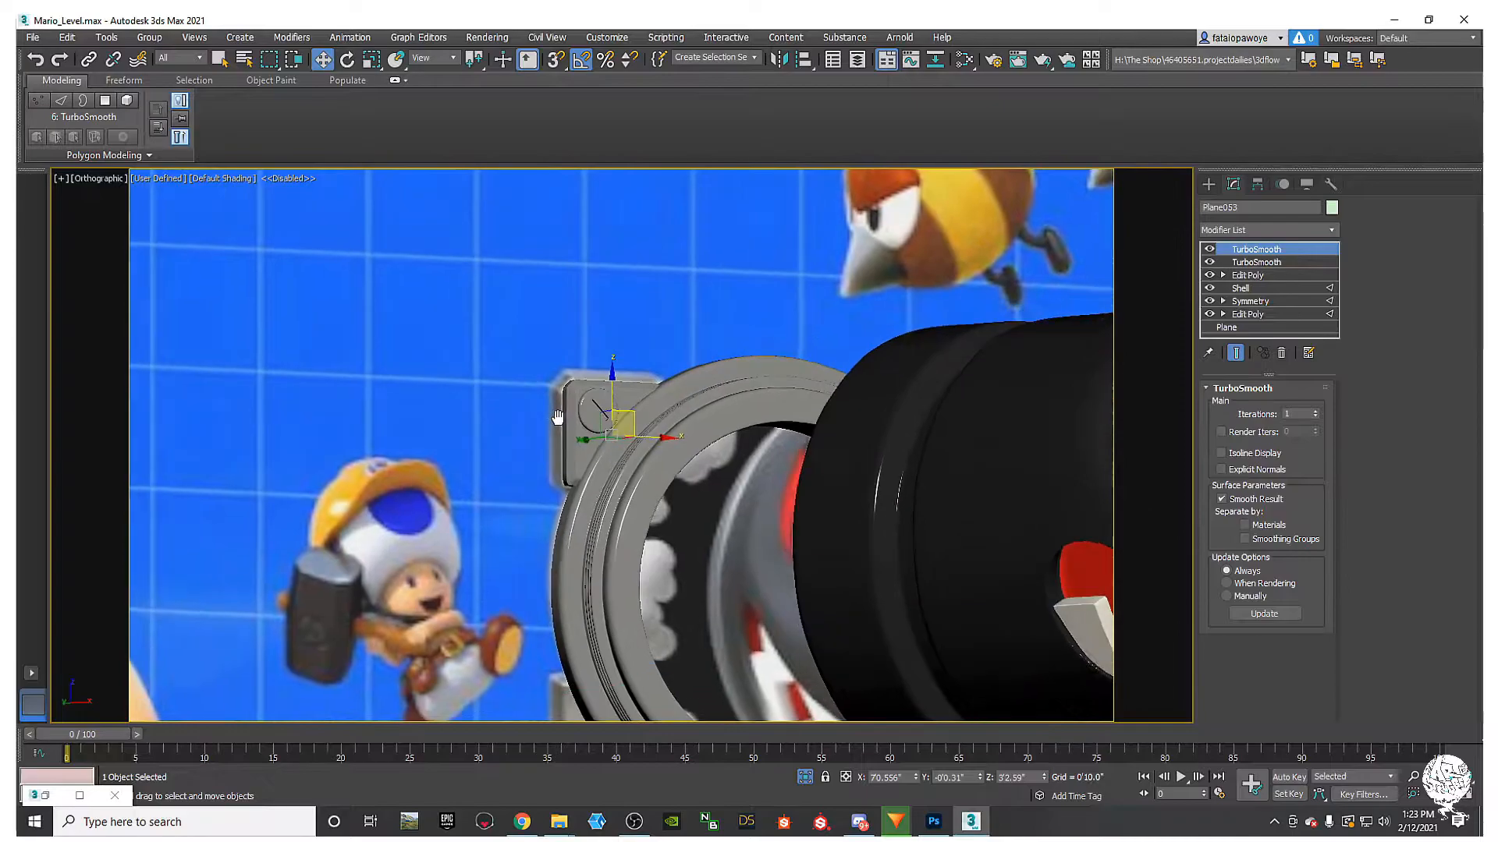
Step: Scale the corner bracket slightly and check its fit against the ring and the background reference from several angles
scroll(554, 406, up, 6)
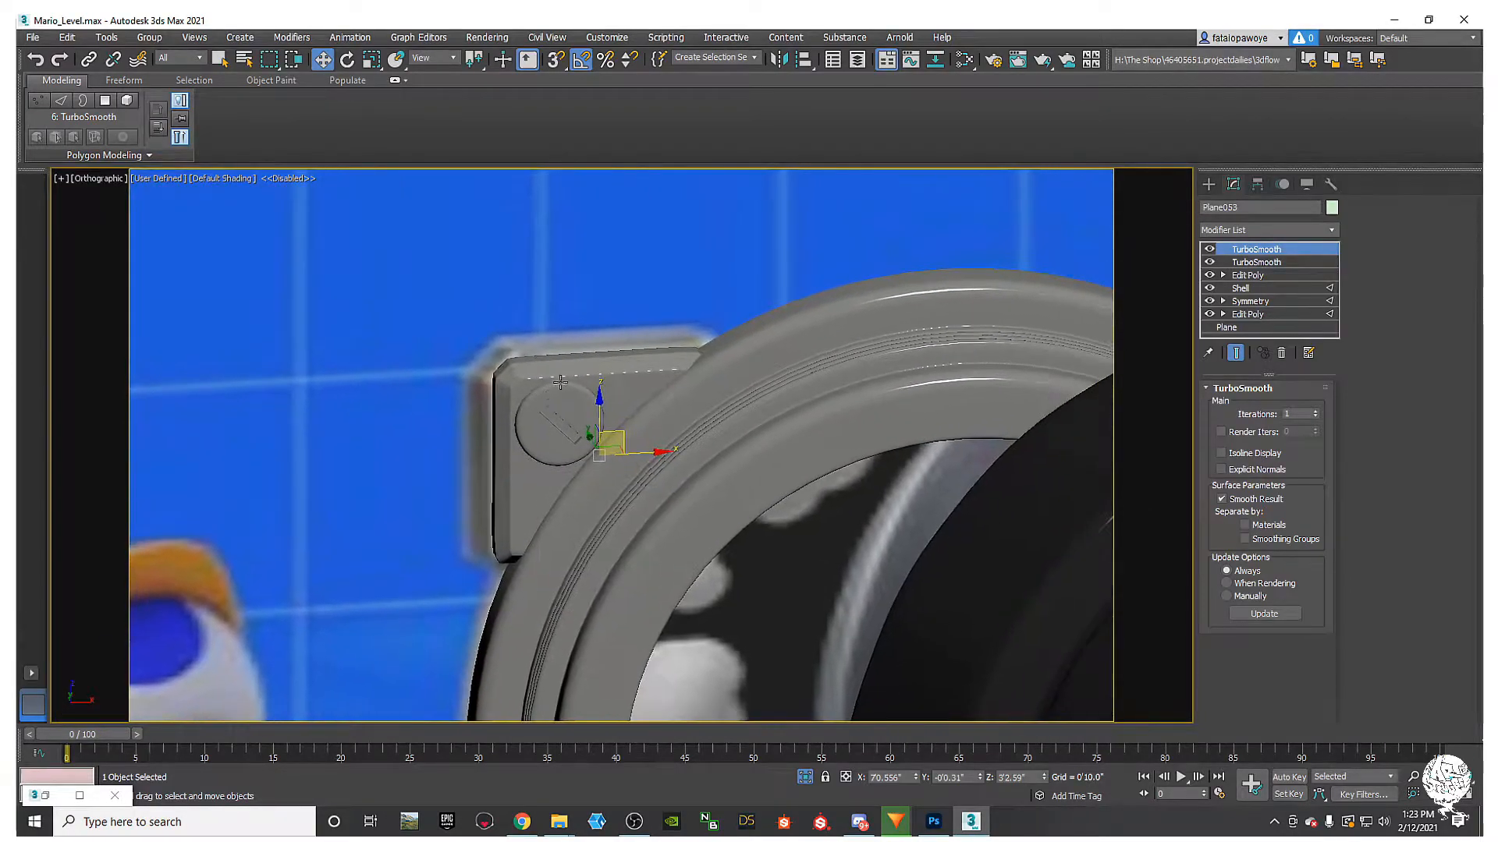
middle_drag(594, 432, 549, 416)
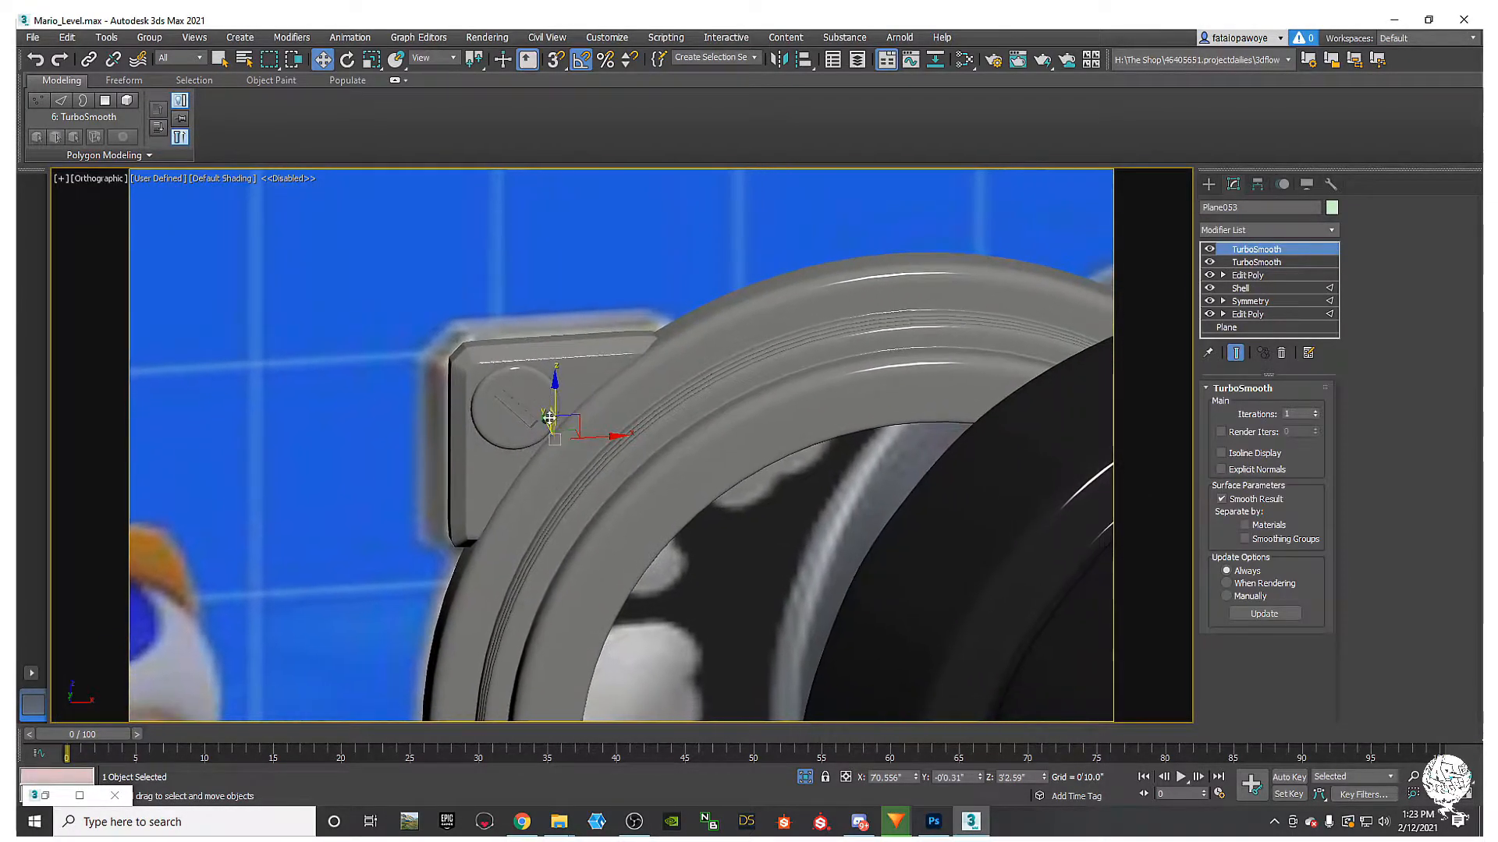
key(r)
drag(548, 432, 548, 420)
alt+middle_drag(610, 426, 663, 380)
scroll(590, 415, up, 6)
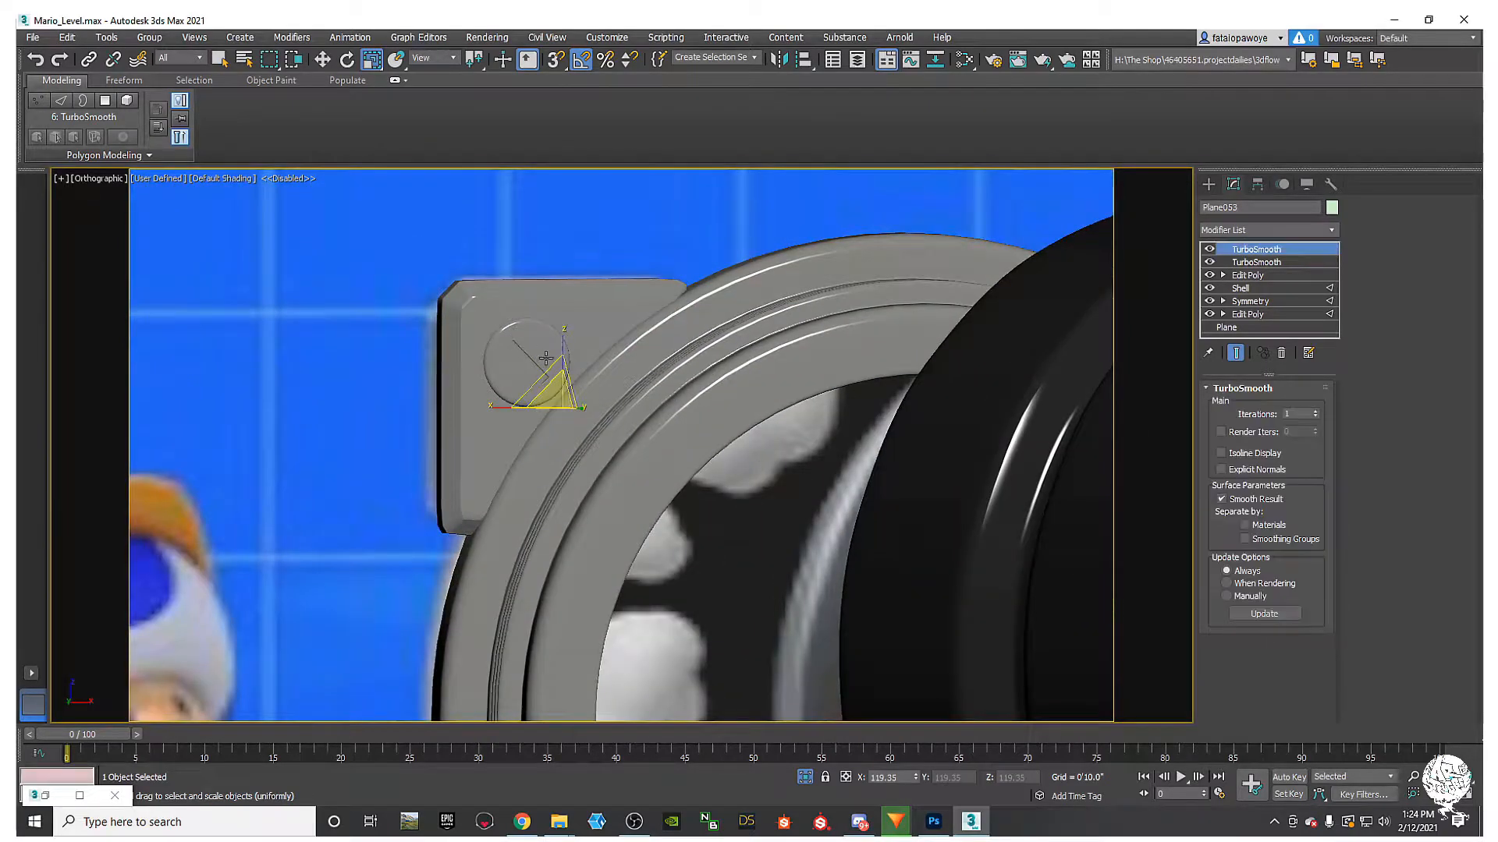
alt+middle_drag(536, 364, 742, 401)
scroll(594, 366, down, 6)
mouse_move(595, 366)
alt+middle_down()
mouse_move(741, 396)
mouse_move(608, 353)
alt+middle_up()
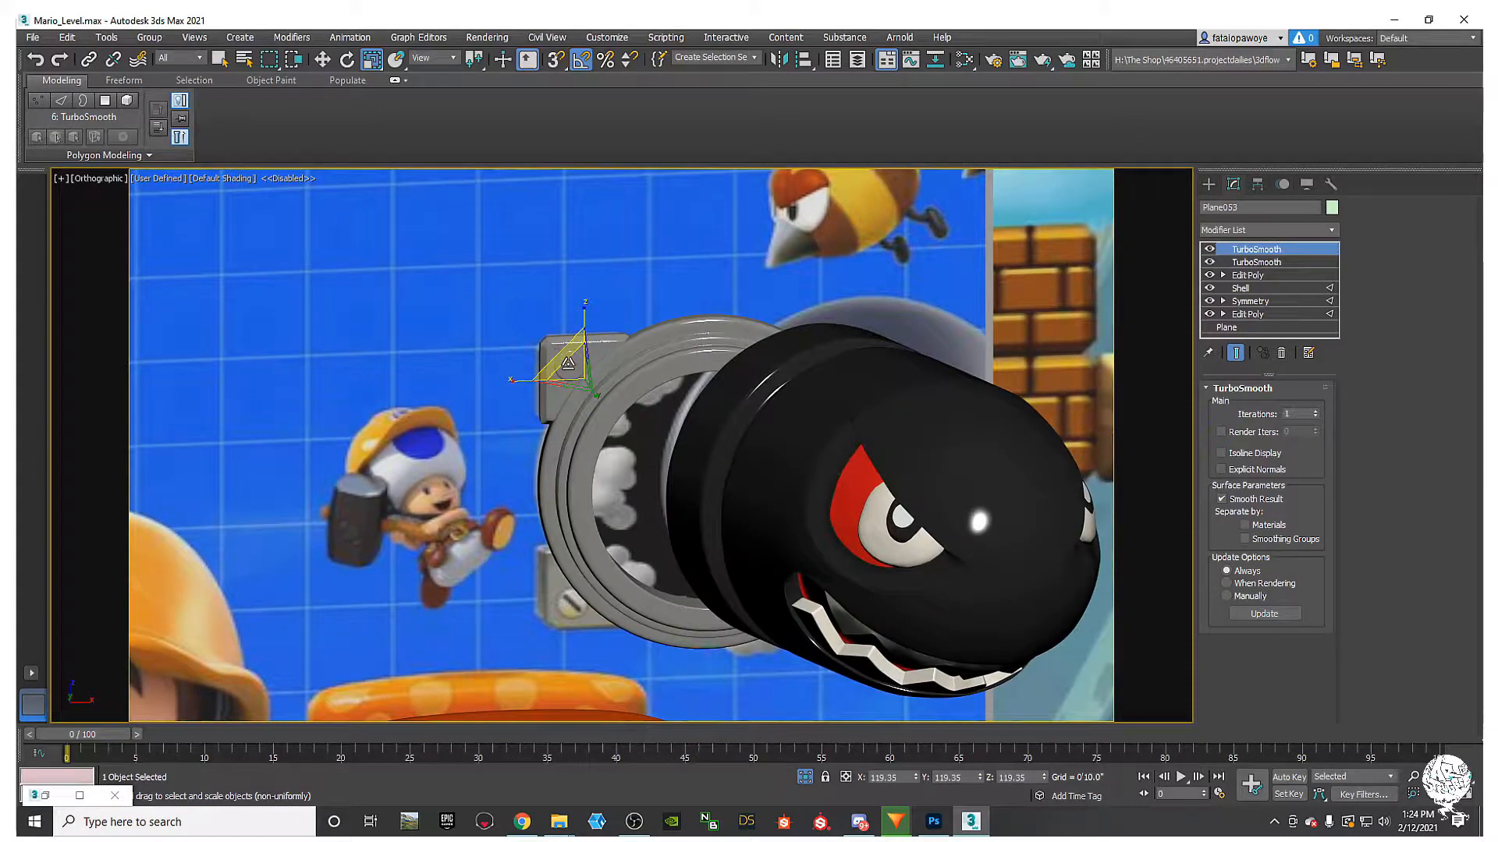
Step: Look through the material nodes in the Slate Material Editor for an existing grey to use on the screw cap
key(w)
click(569, 362)
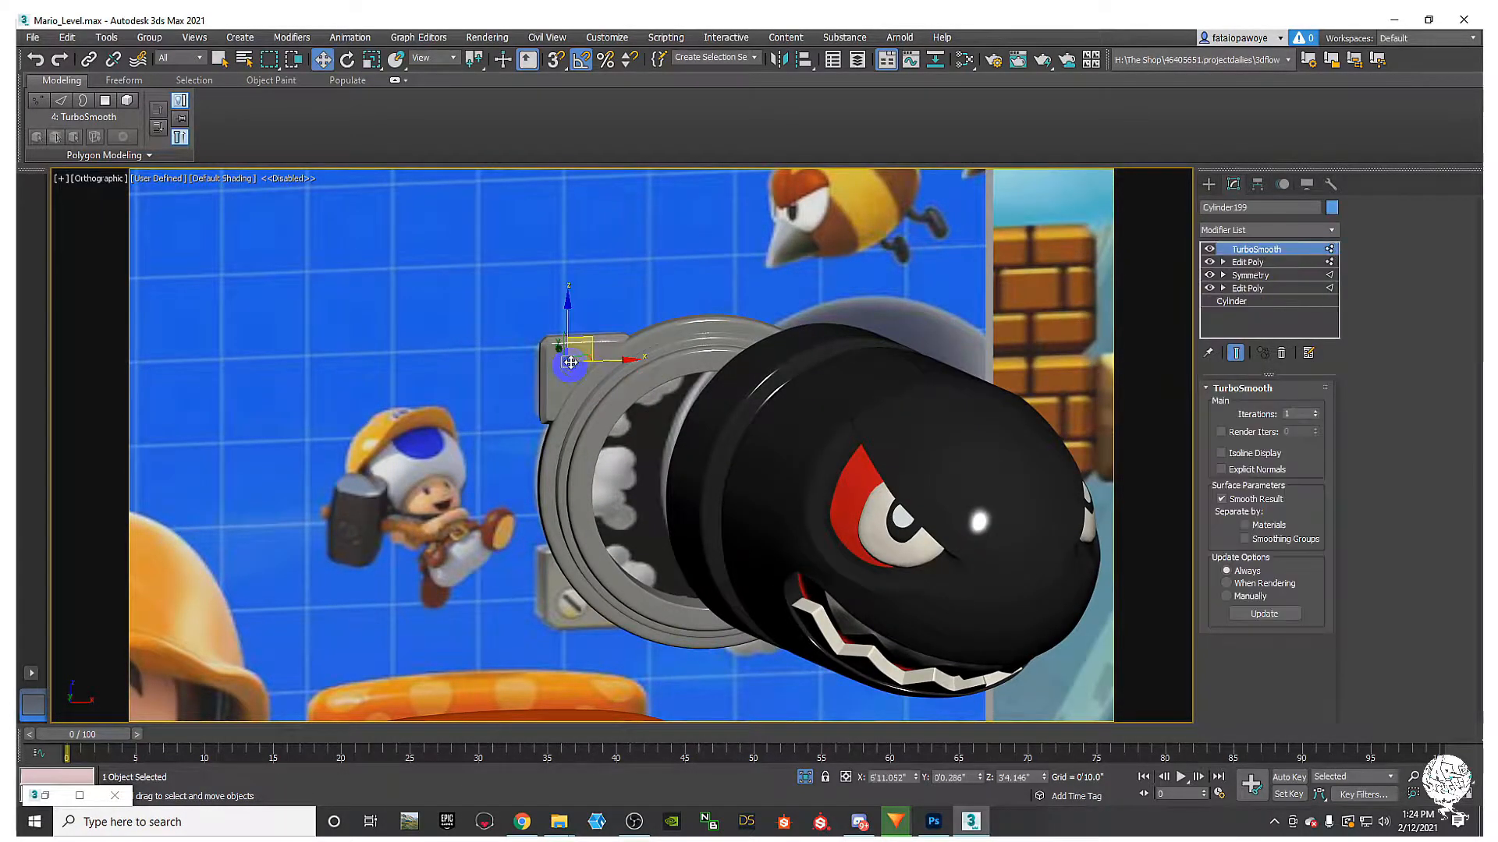
key(m)
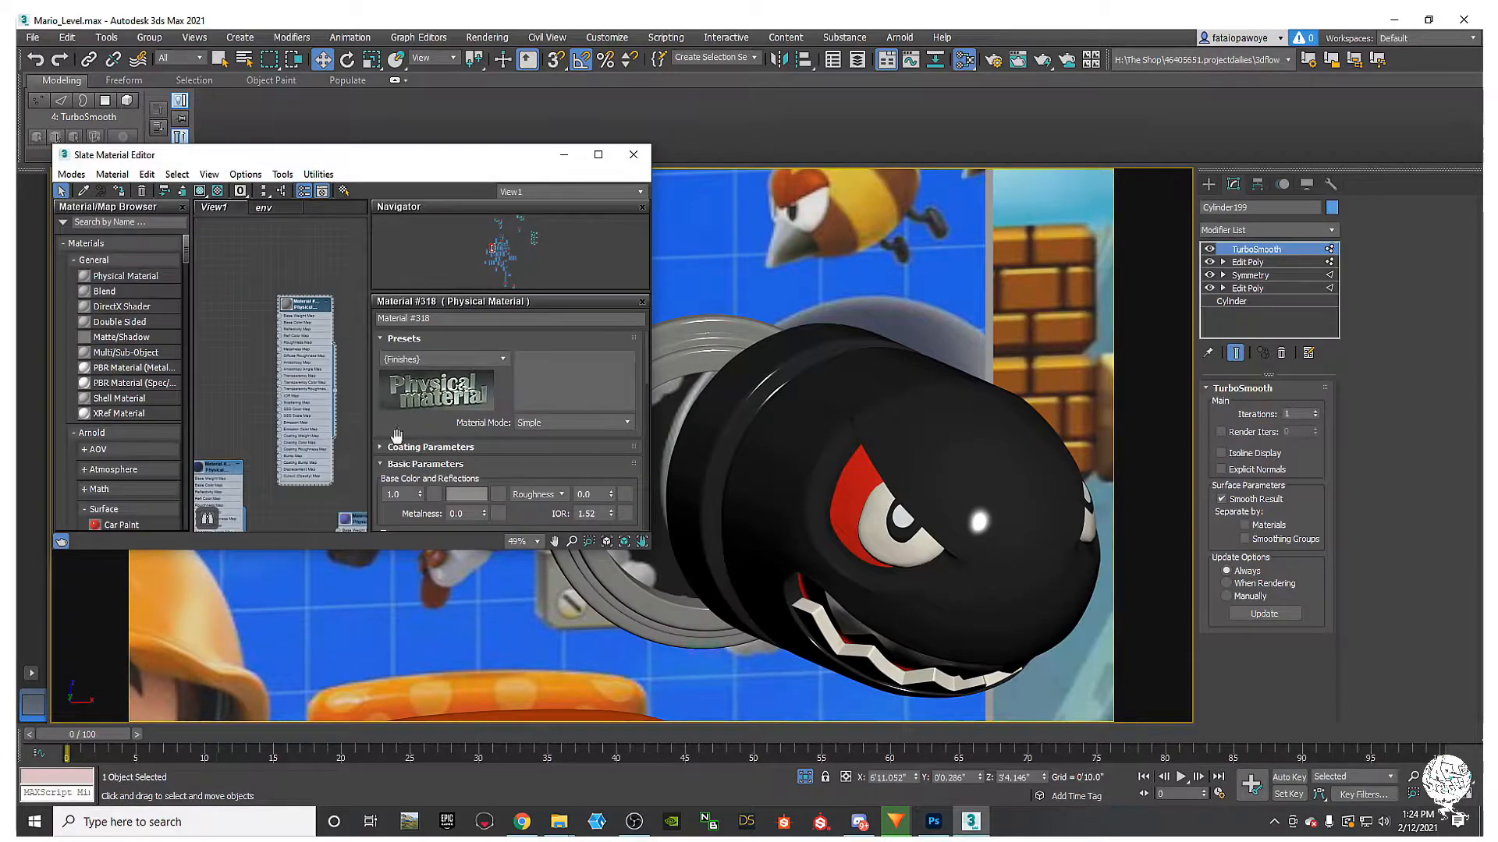
scroll(351, 320, down, 7)
middle_drag(304, 320, 231, 435)
scroll(245, 430, up, 5)
scroll(282, 455, down, 4)
scroll(232, 434, up, 5)
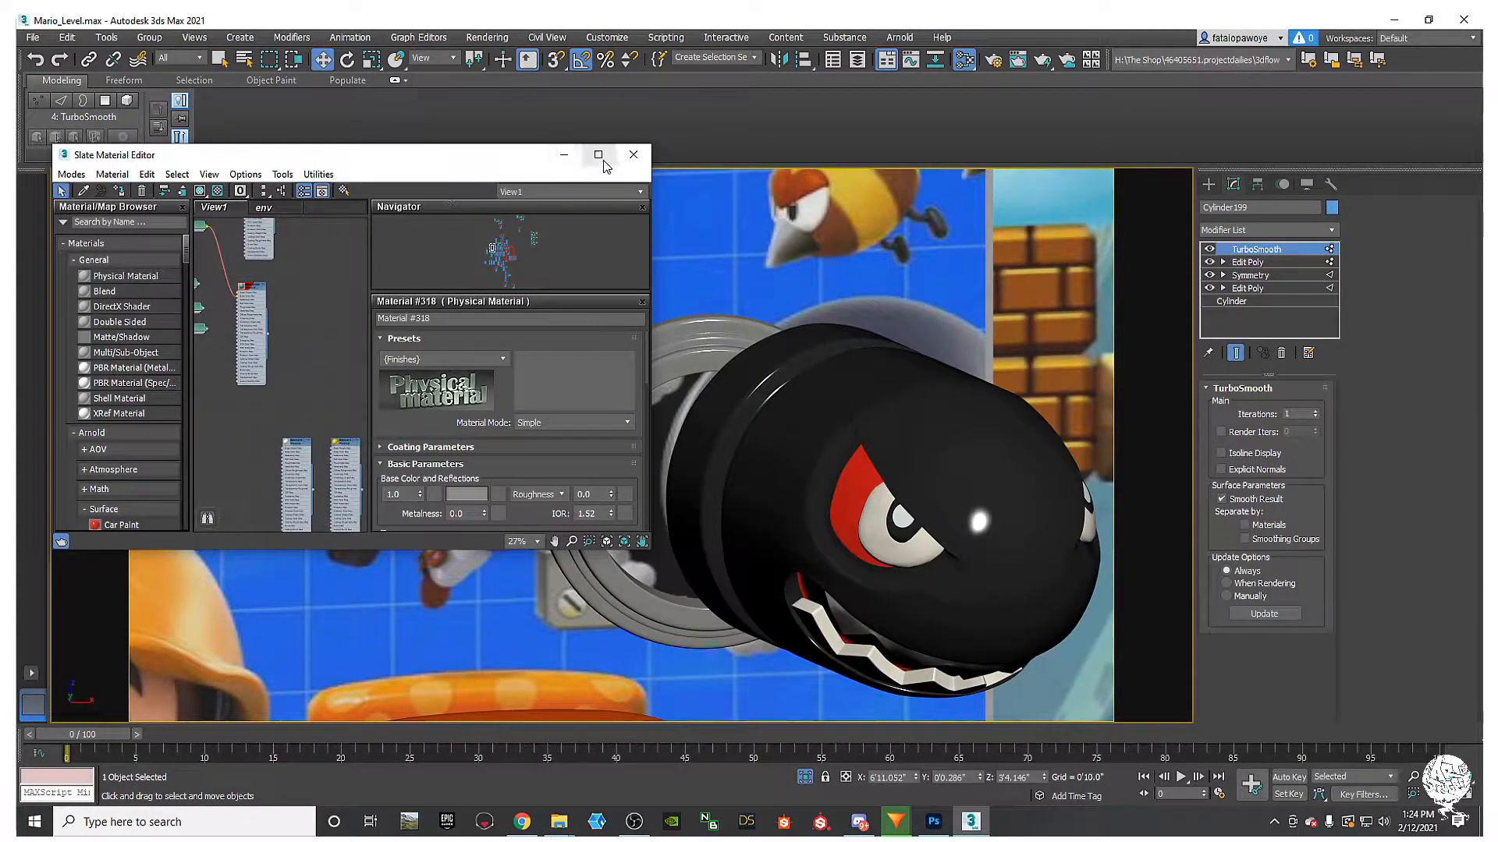
click(598, 154)
scroll(421, 425, up, 3)
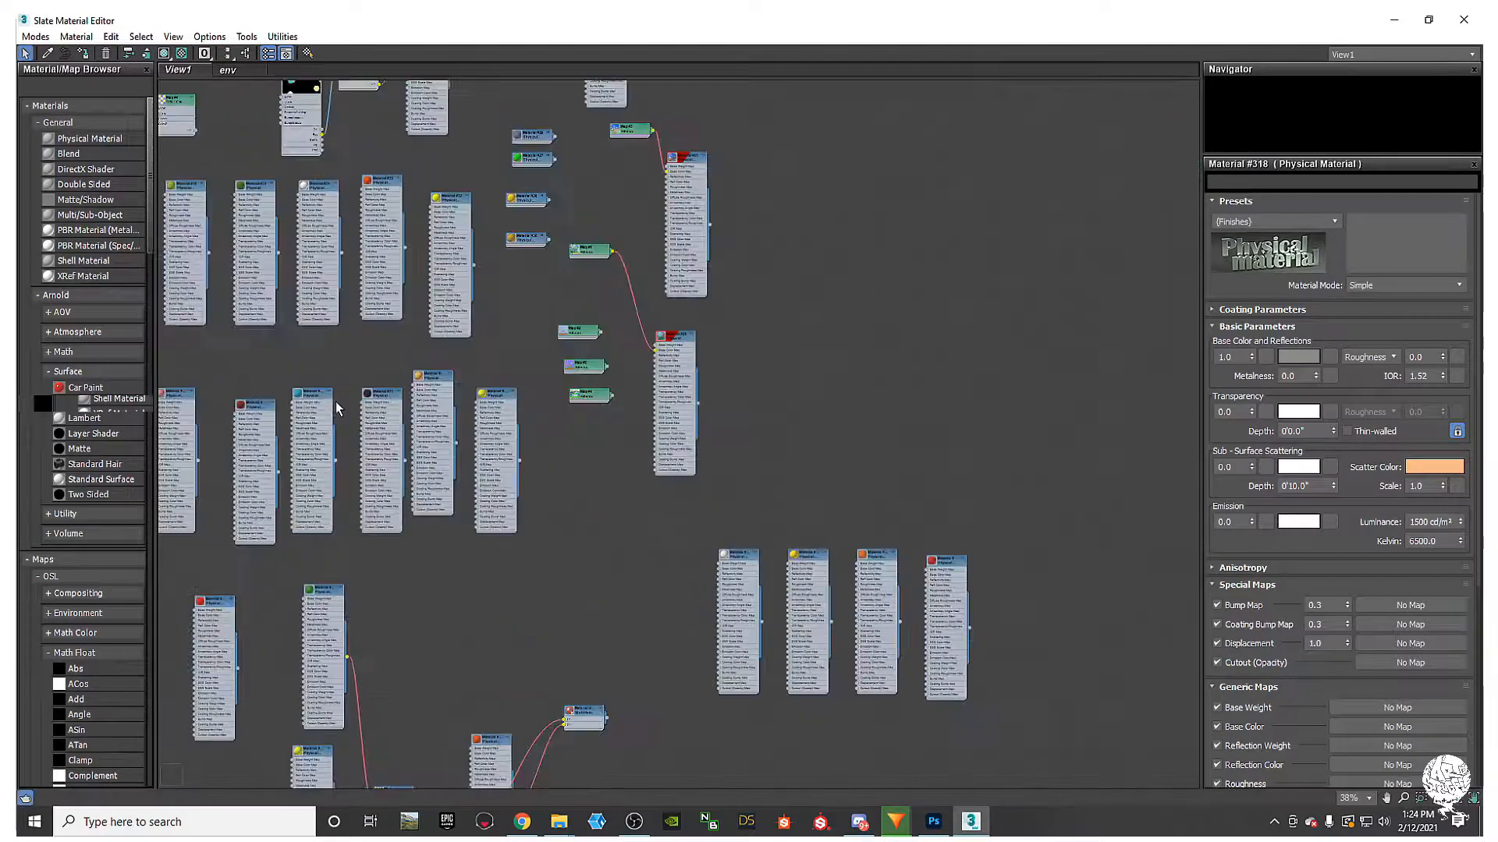
scroll(475, 391, down, 3)
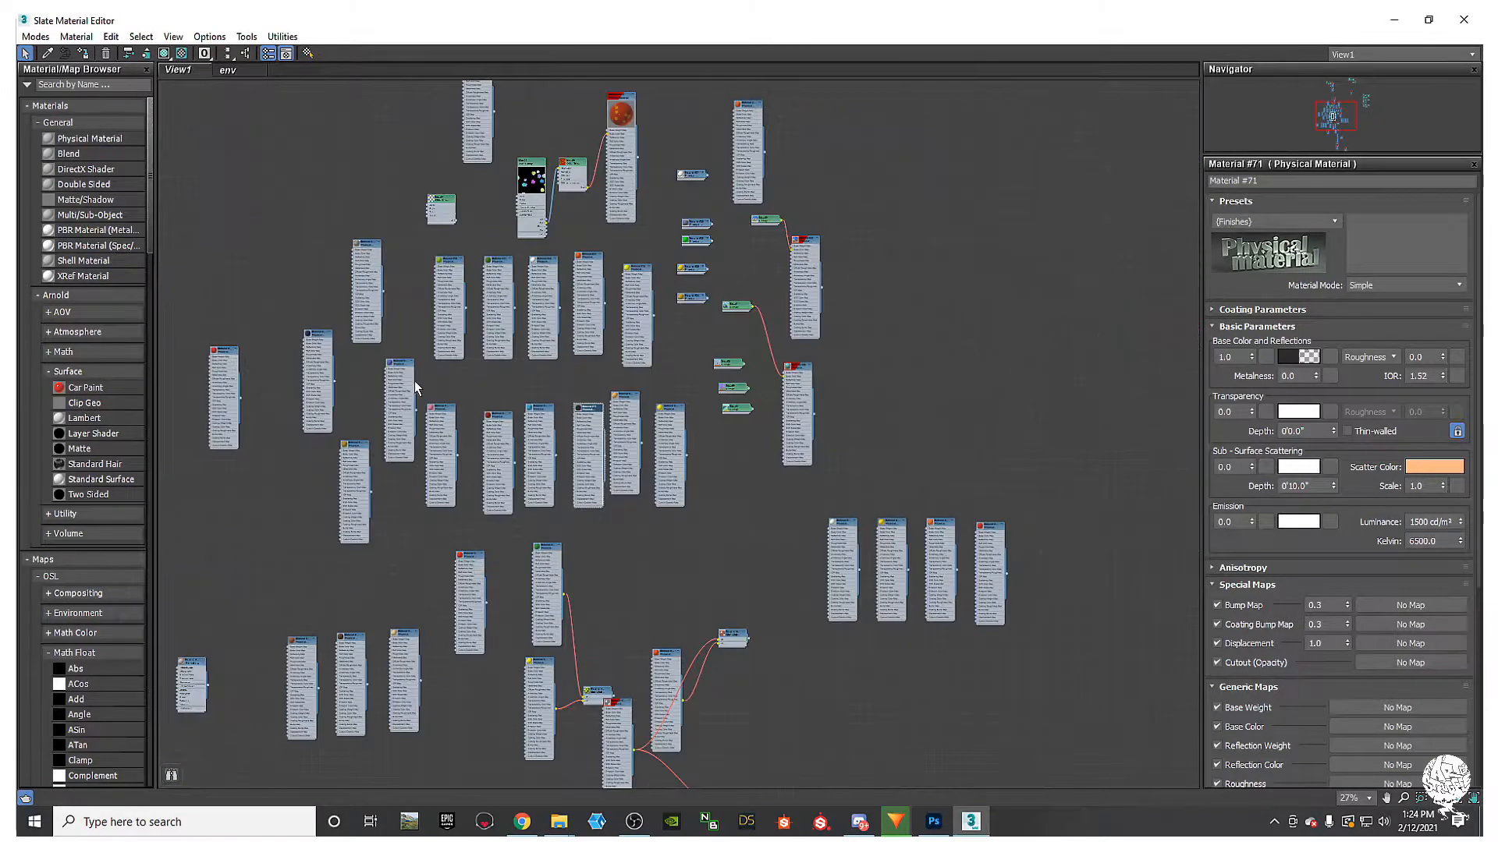
middle_drag(422, 498, 545, 387)
middle_drag(635, 483, 483, 420)
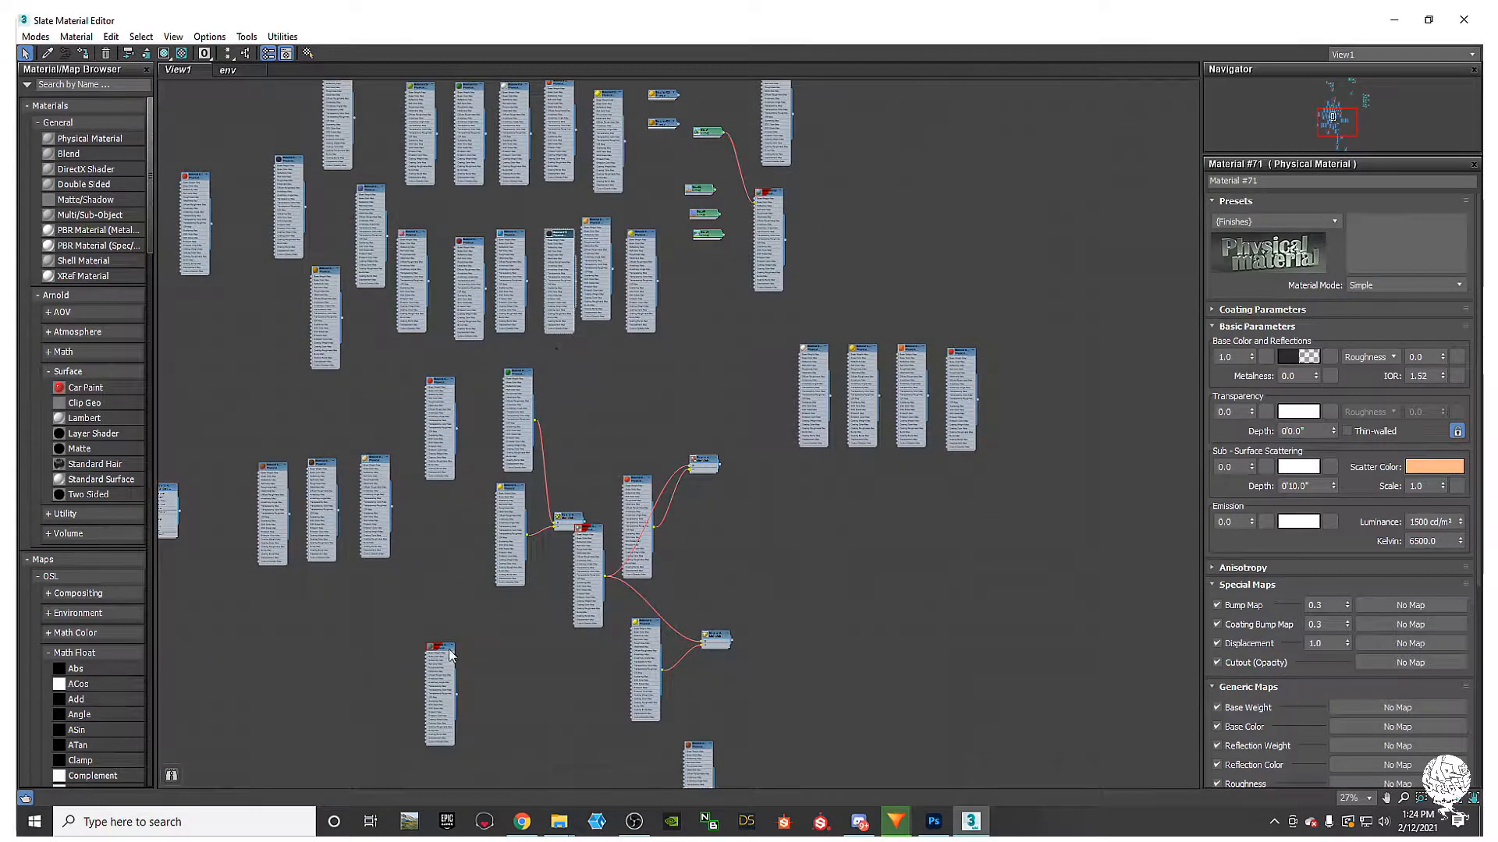
Step: Assign the existing grey-green Physical Material #356 to the screw cap and check its colour on the bracket
scroll(441, 638, up, 5)
click(398, 623)
drag(527, 21, 939, 249)
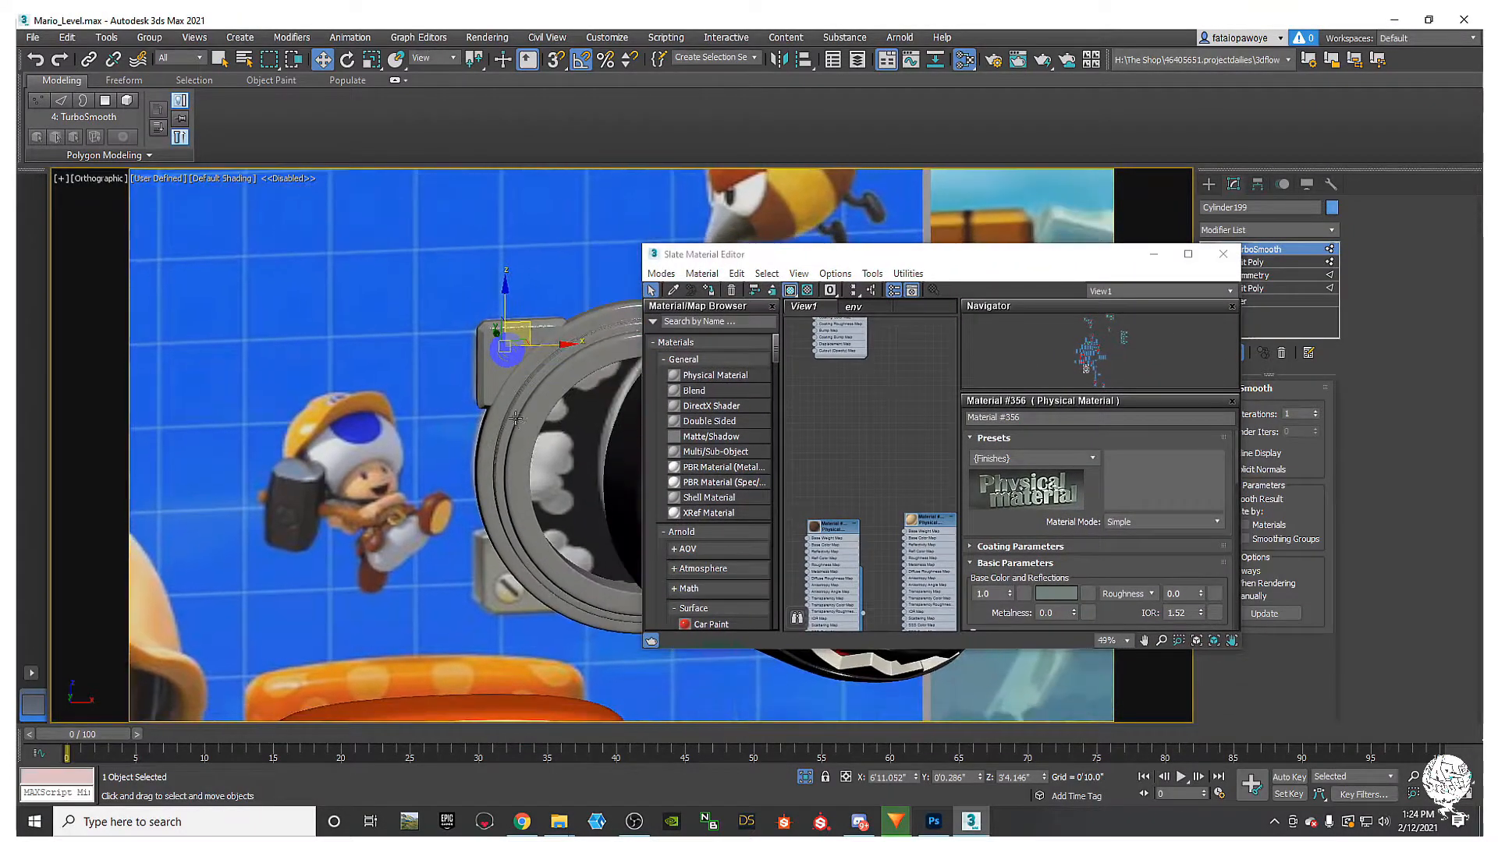
scroll(516, 419, up, 3)
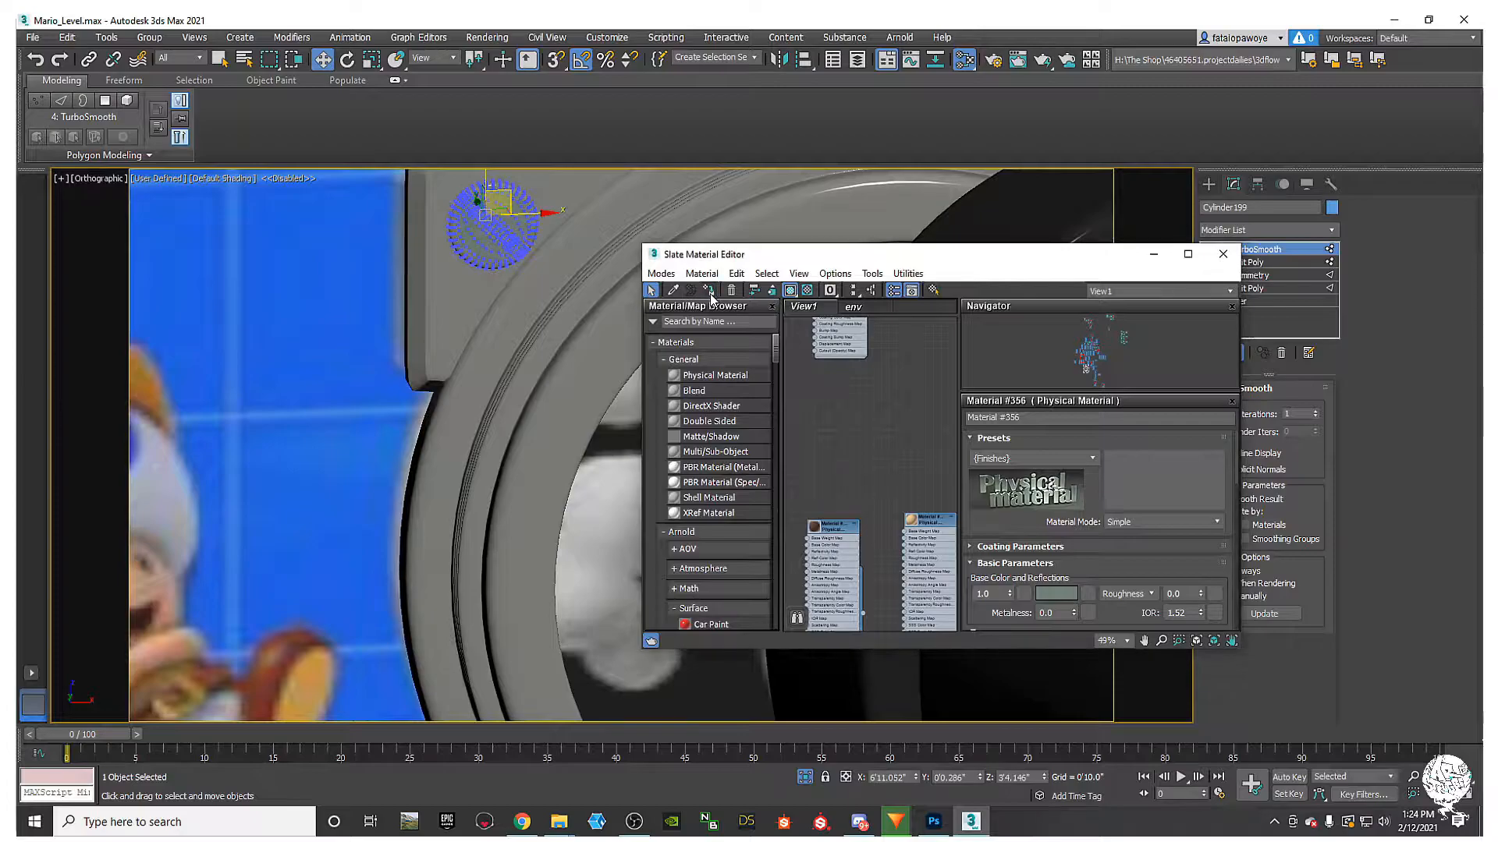
click(529, 315)
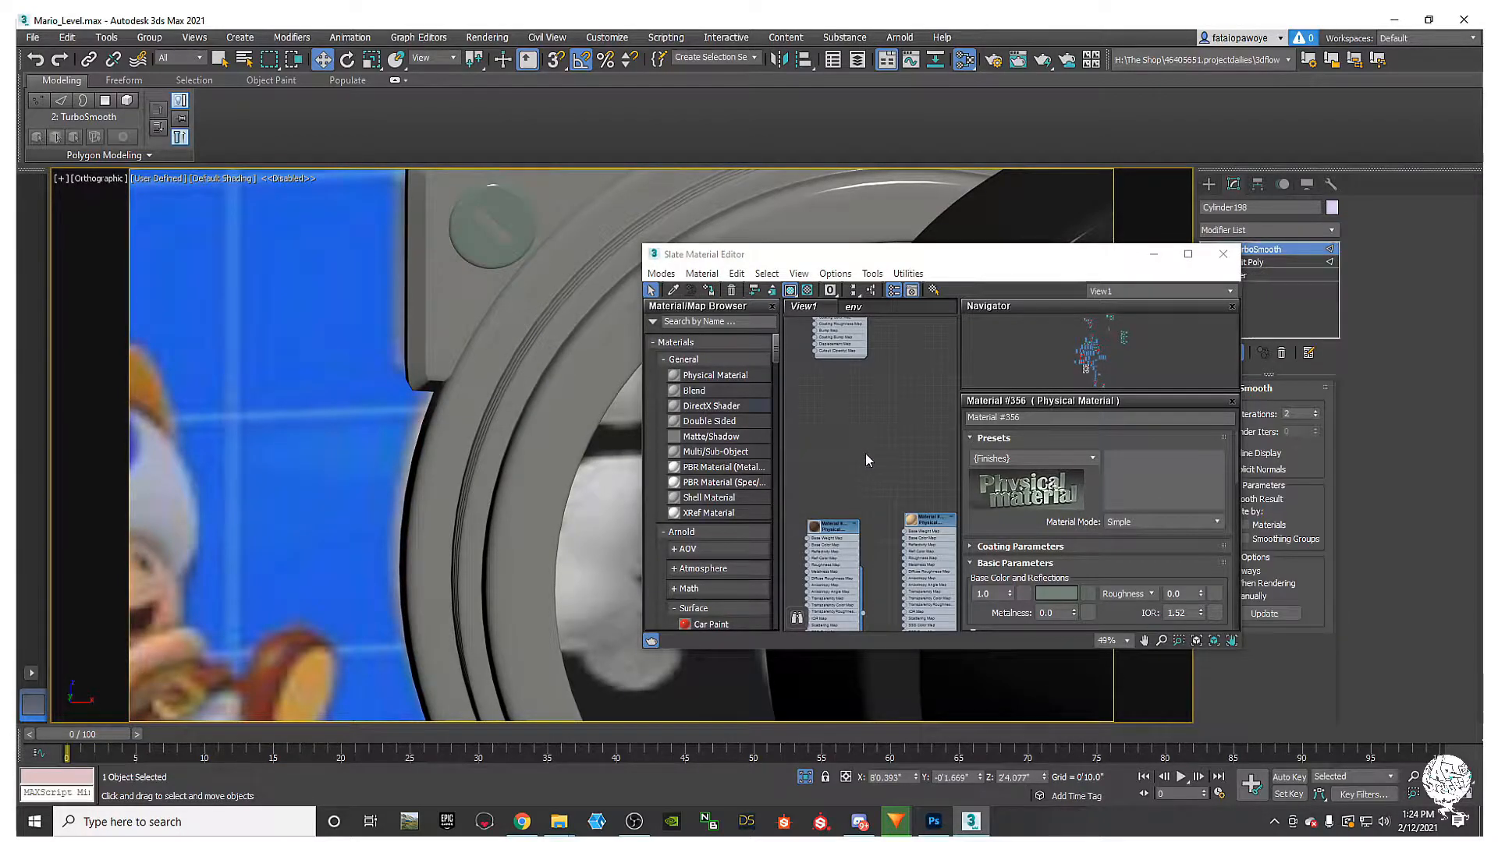
Step: Create a new Physical Material in an empty area of the node view and assign it to the screw cap
scroll(865, 456, down, 10)
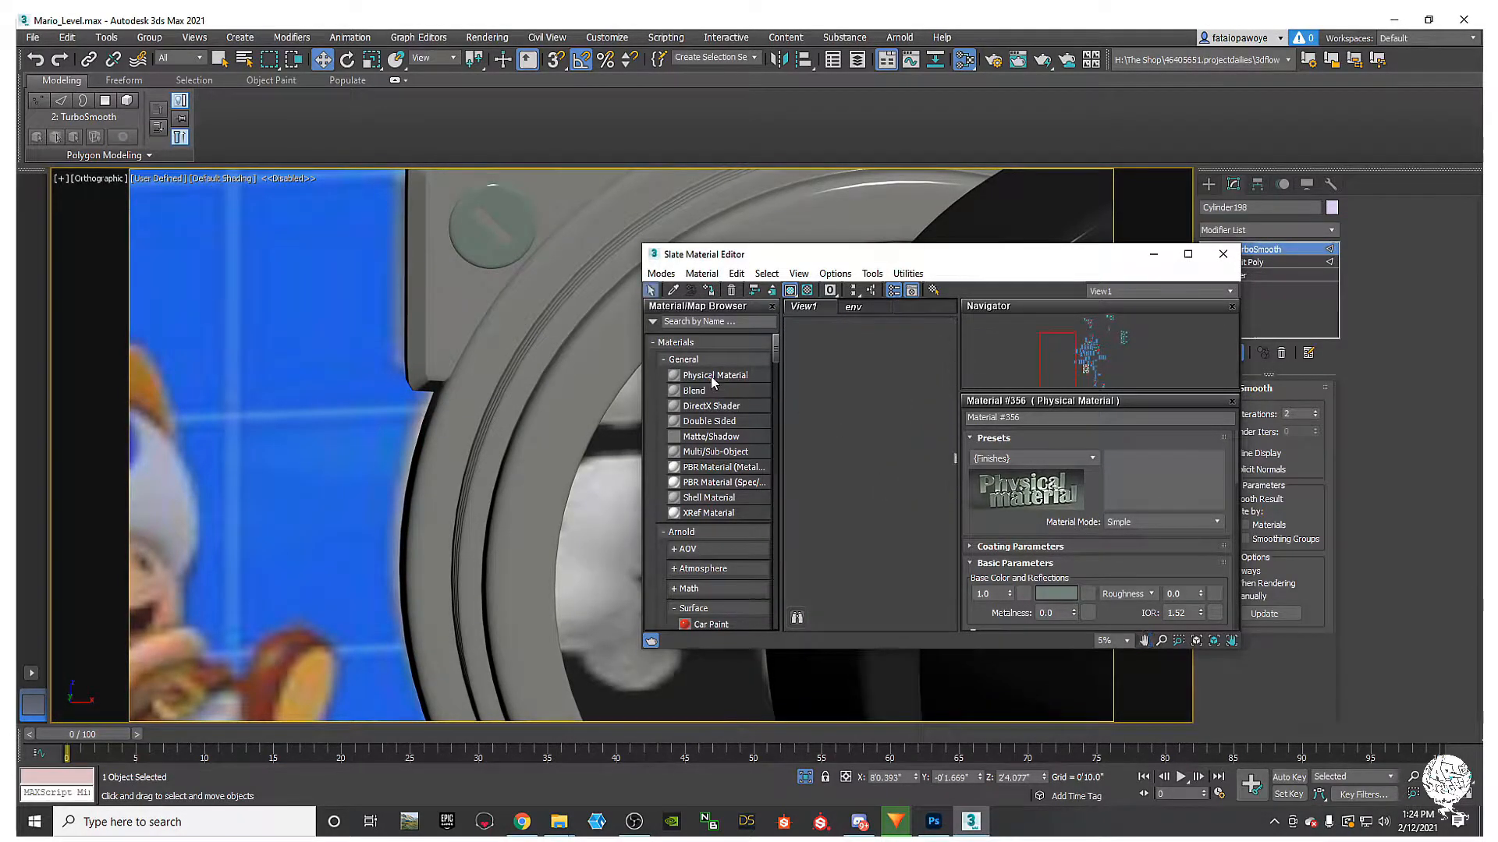
click(861, 425)
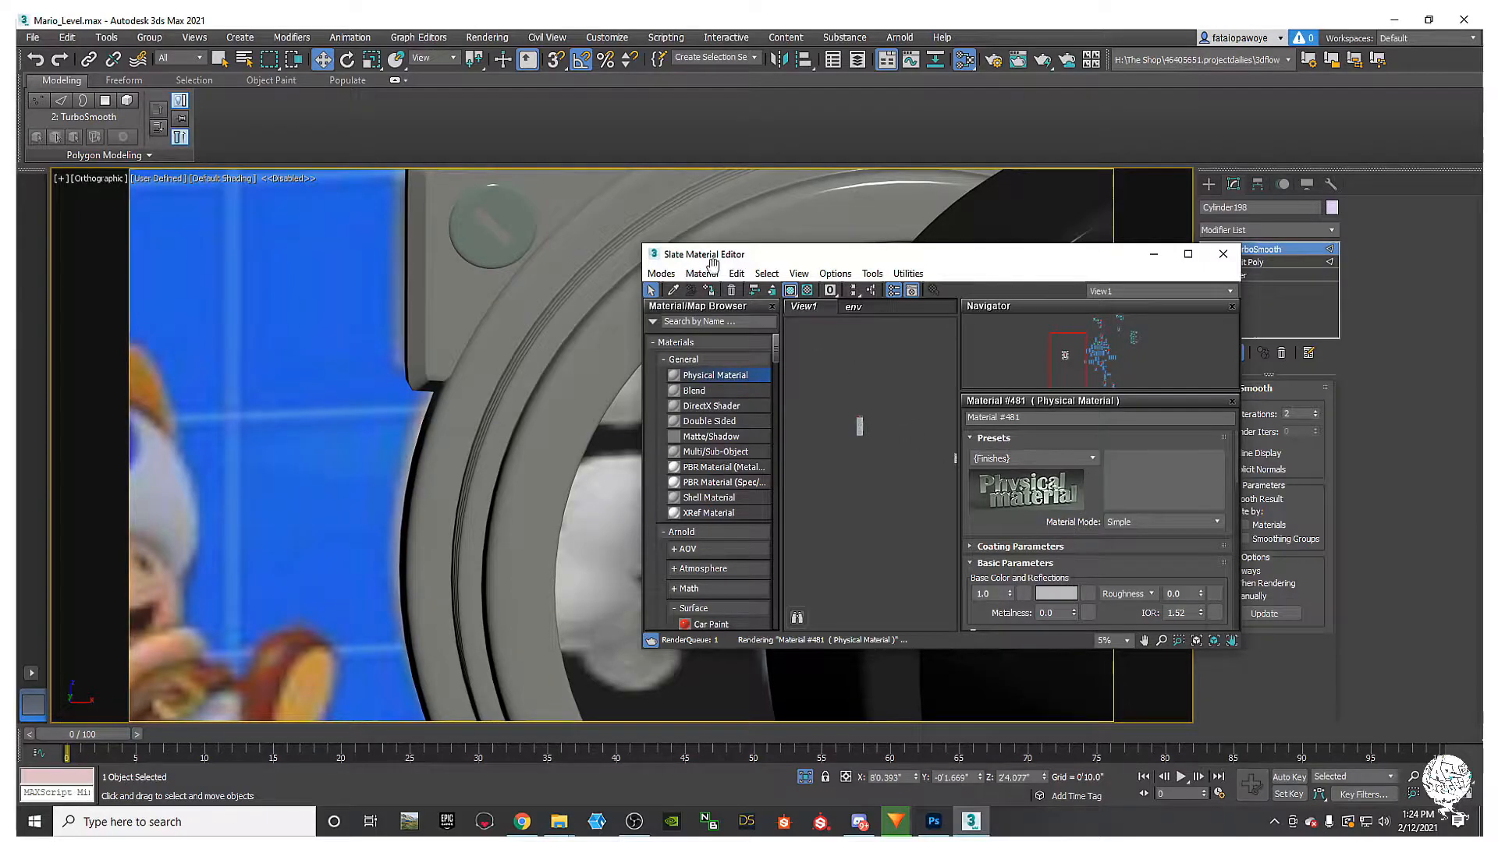
click(521, 227)
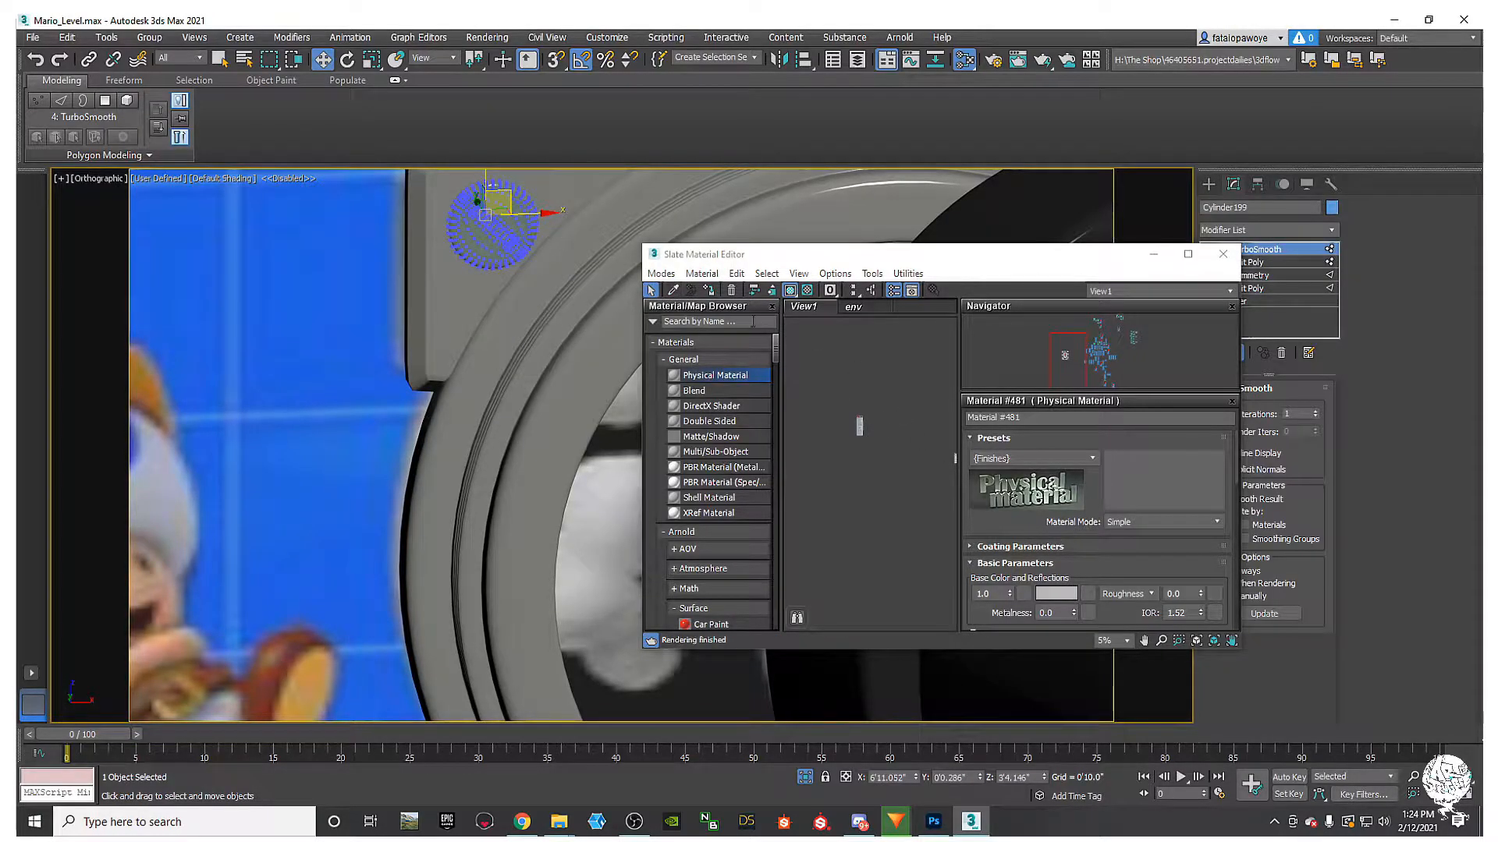
click(707, 291)
Step: Move the ring down to view the reference artwork behind it and undo the move
middle_drag(512, 269, 423, 355)
scroll(398, 386, down, 5)
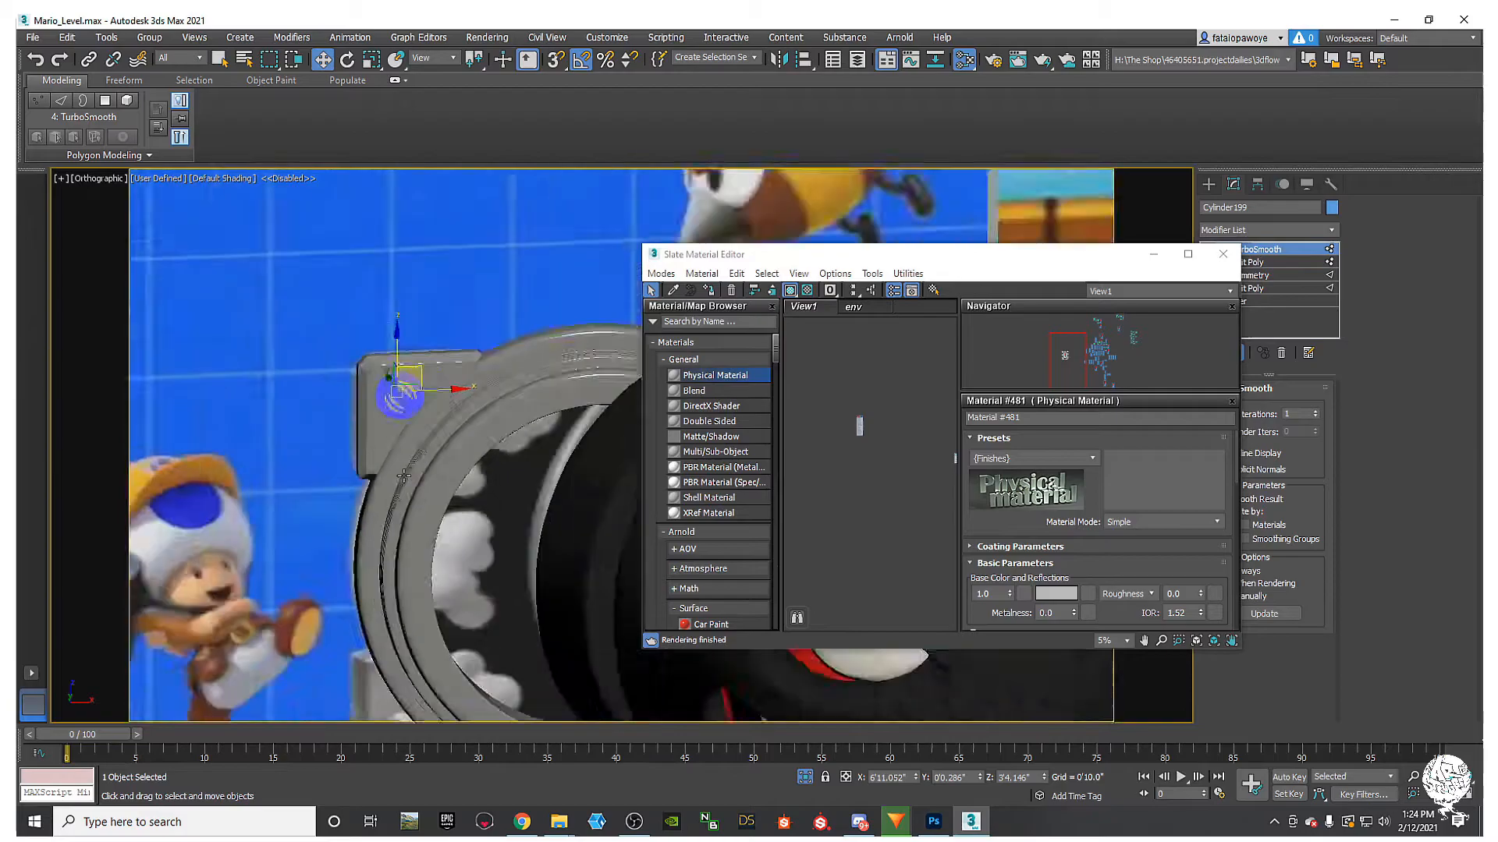
click(304, 560)
scroll(306, 595, up, 5)
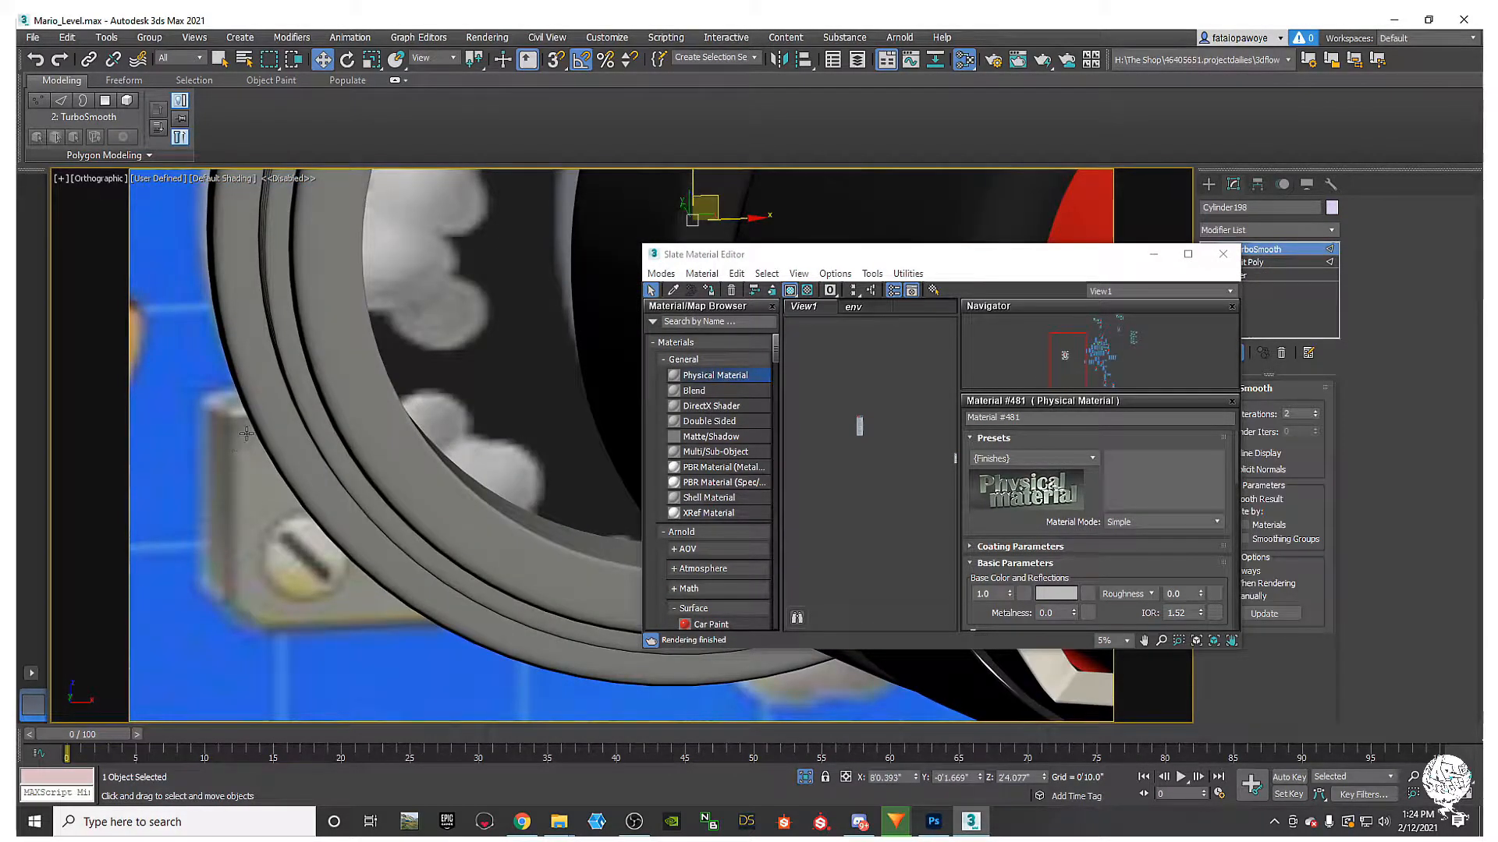
scroll(246, 432, down, 4)
scroll(277, 376, down, 4)
alt+middle_drag(278, 379, 305, 376)
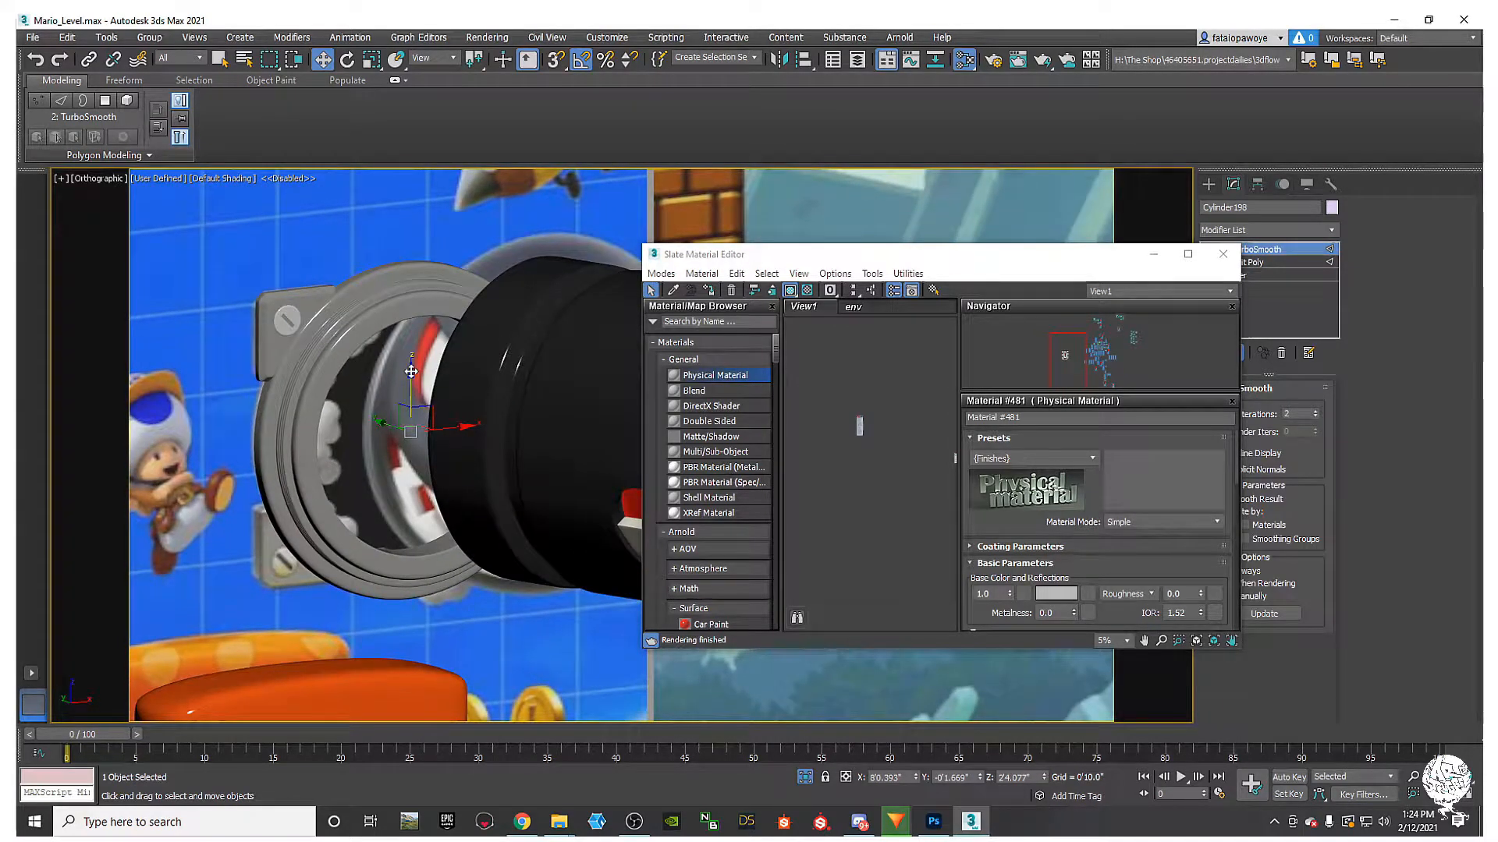
drag(411, 372, 420, 574)
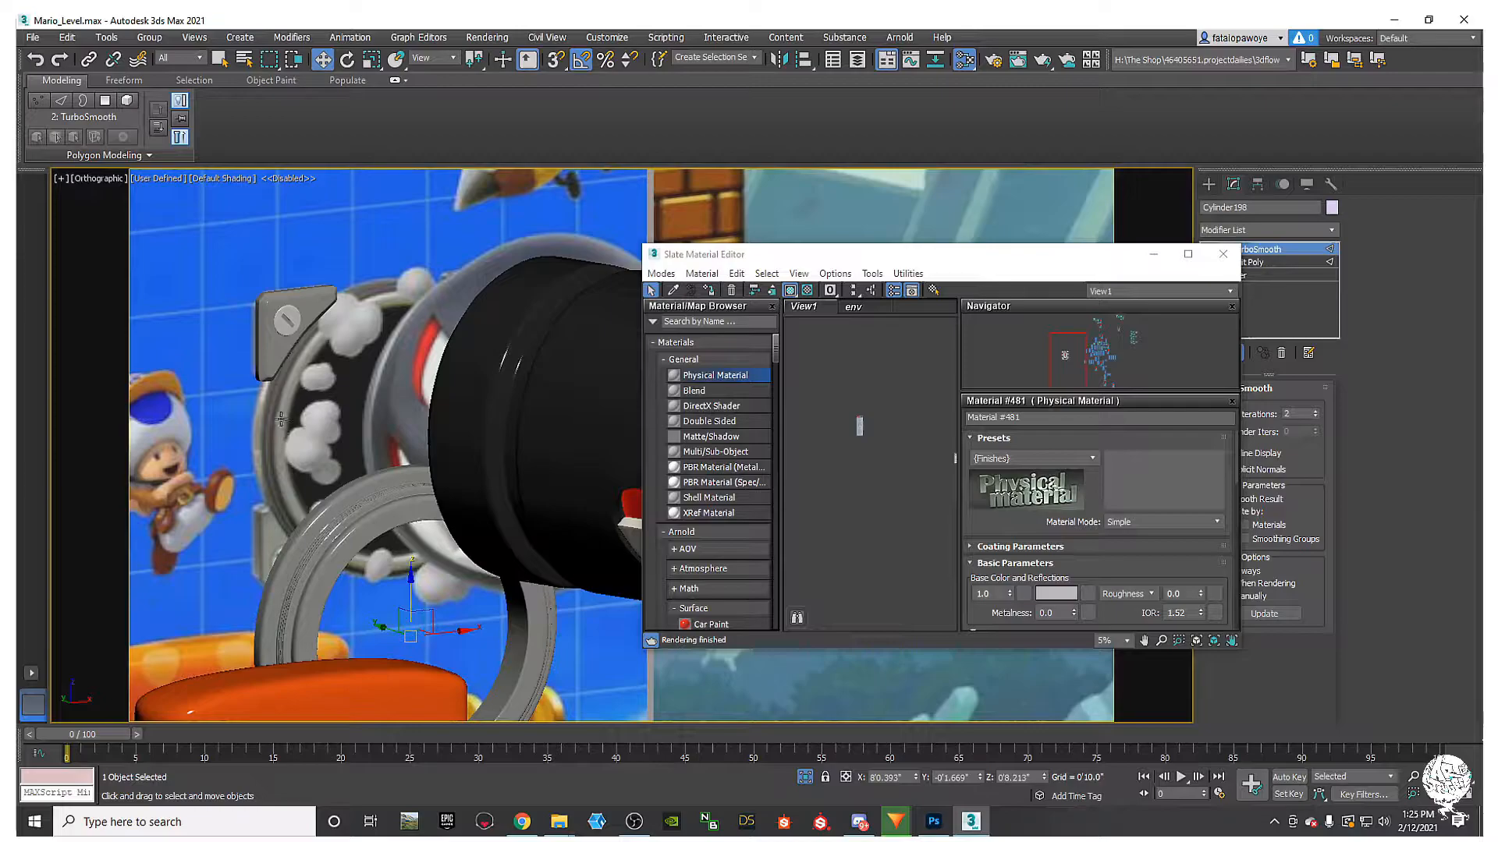
key(ctrl+z)
middle_drag(369, 399, 290, 392)
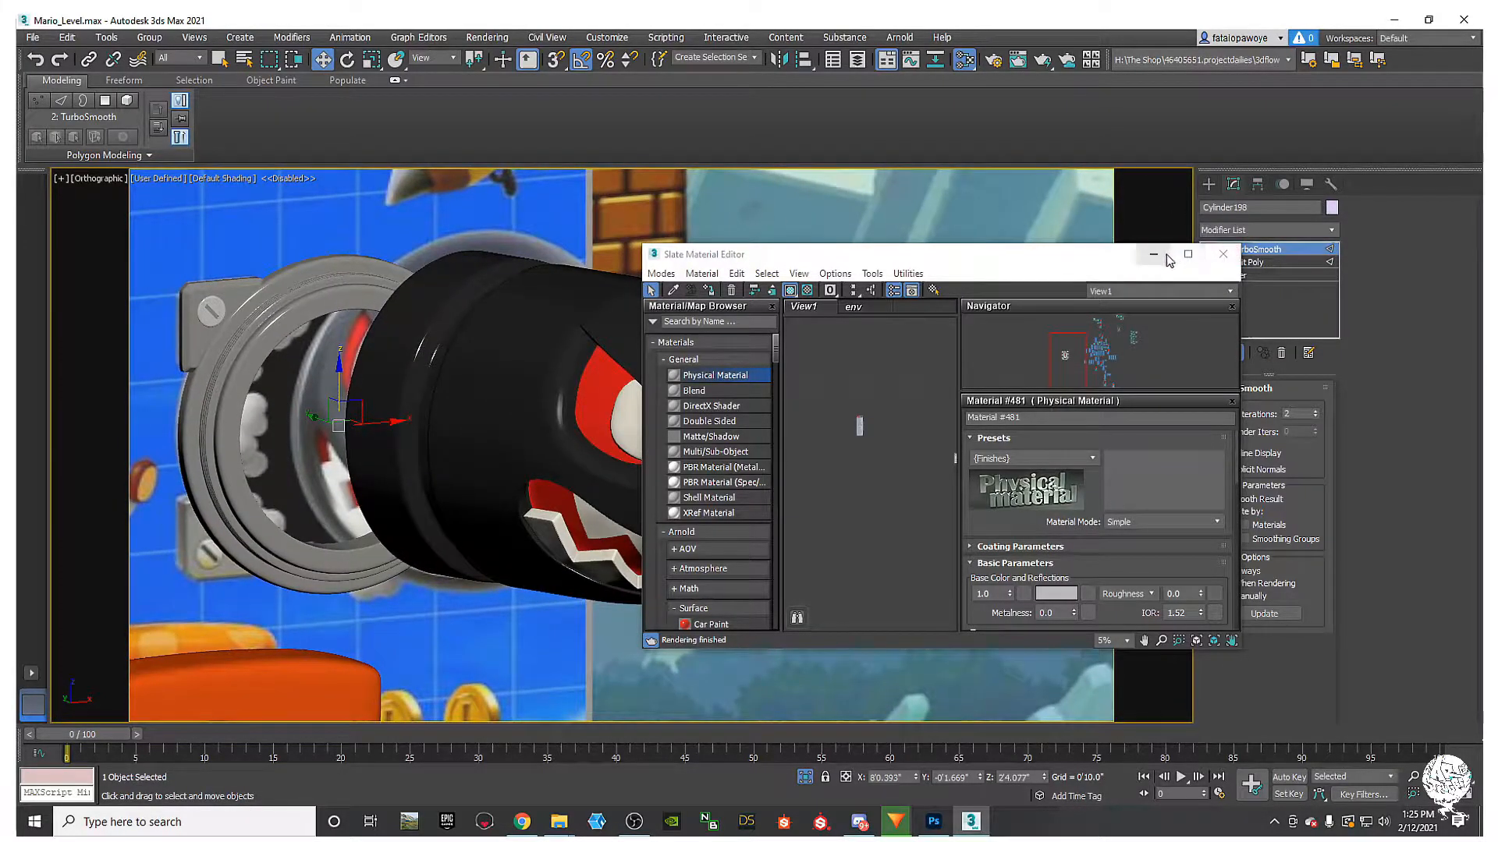
Step: Close the material editor and cut the TurboSmooth modifier from the ring's modifier stack
click(1236, 252)
right_click(1268, 249)
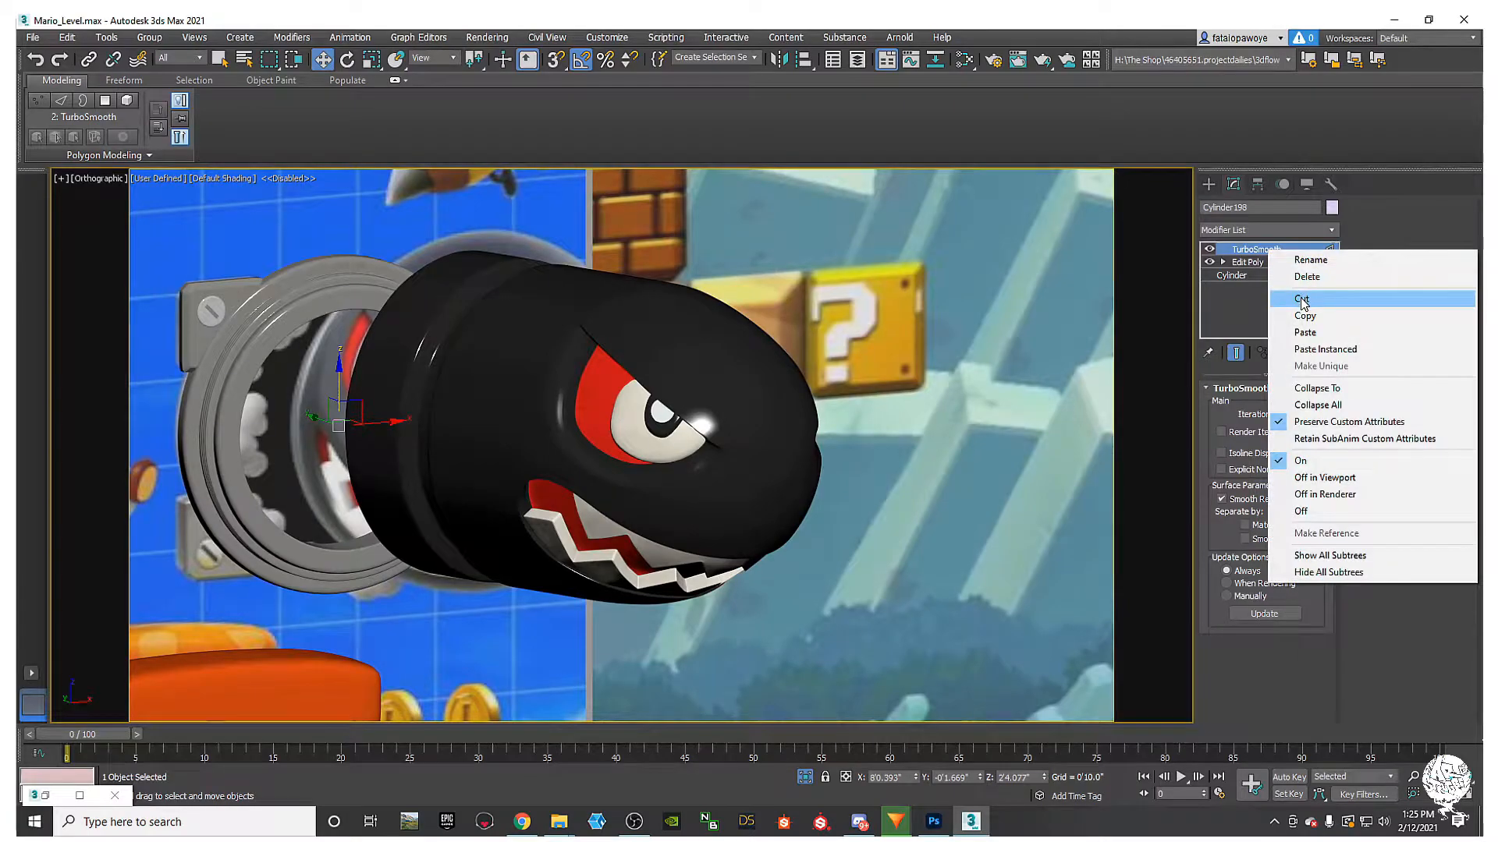
click(1302, 304)
Step: Convert the ring to an Editable Poly, checking its edged faces before hiding them again
key(2)
mouse_move(339, 388)
alt+middle_down()
mouse_move(368, 379)
mouse_move(373, 444)
alt+middle_up()
key(F4)
alt+middle_drag(357, 382, 373, 353)
right_click(372, 352)
mouse_move(483, 508)
click(557, 519)
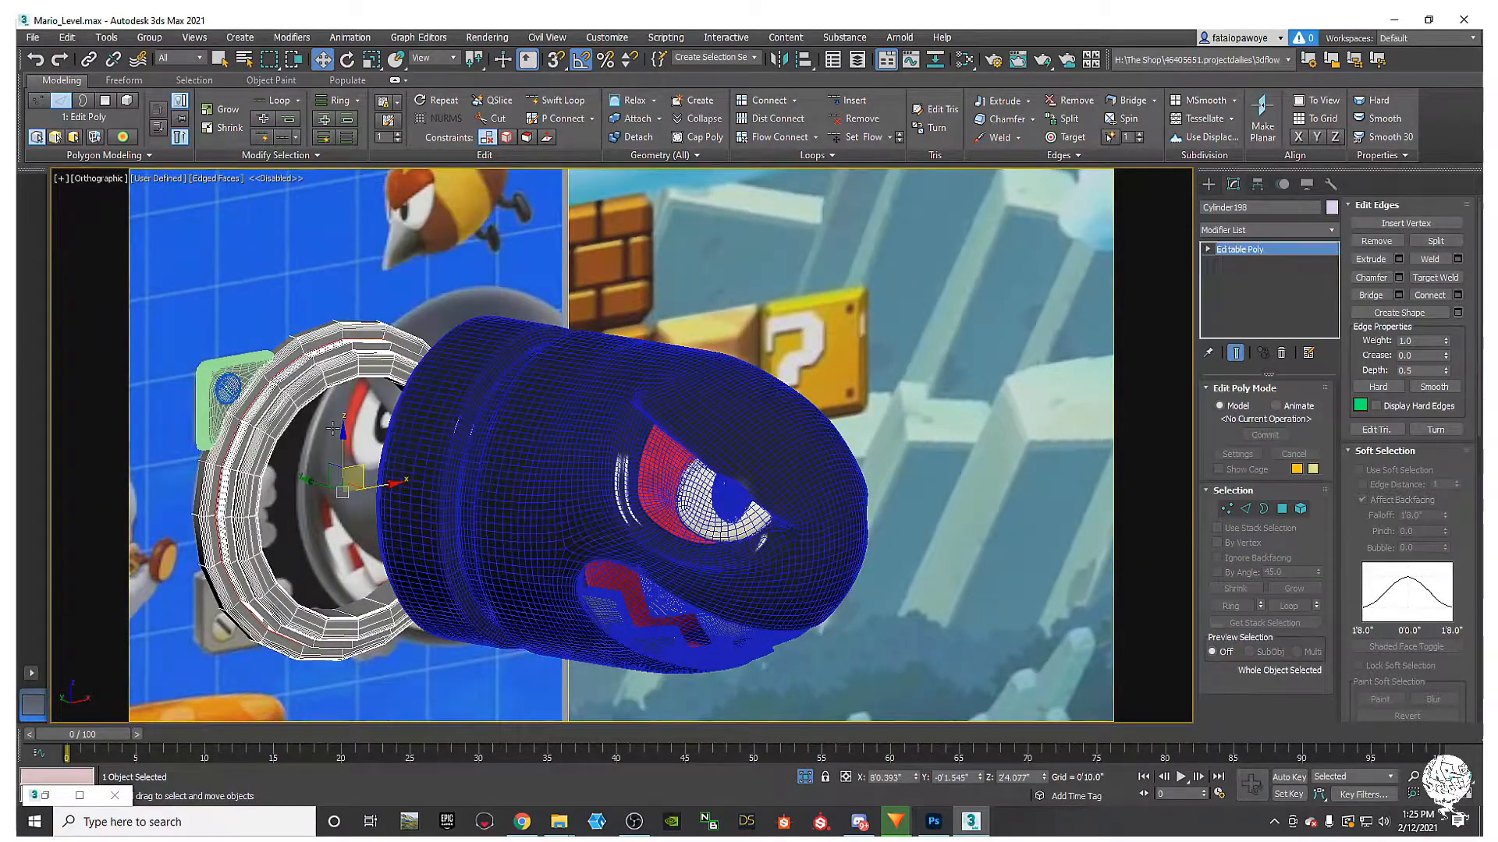
alt+middle_drag(446, 462, 425, 515)
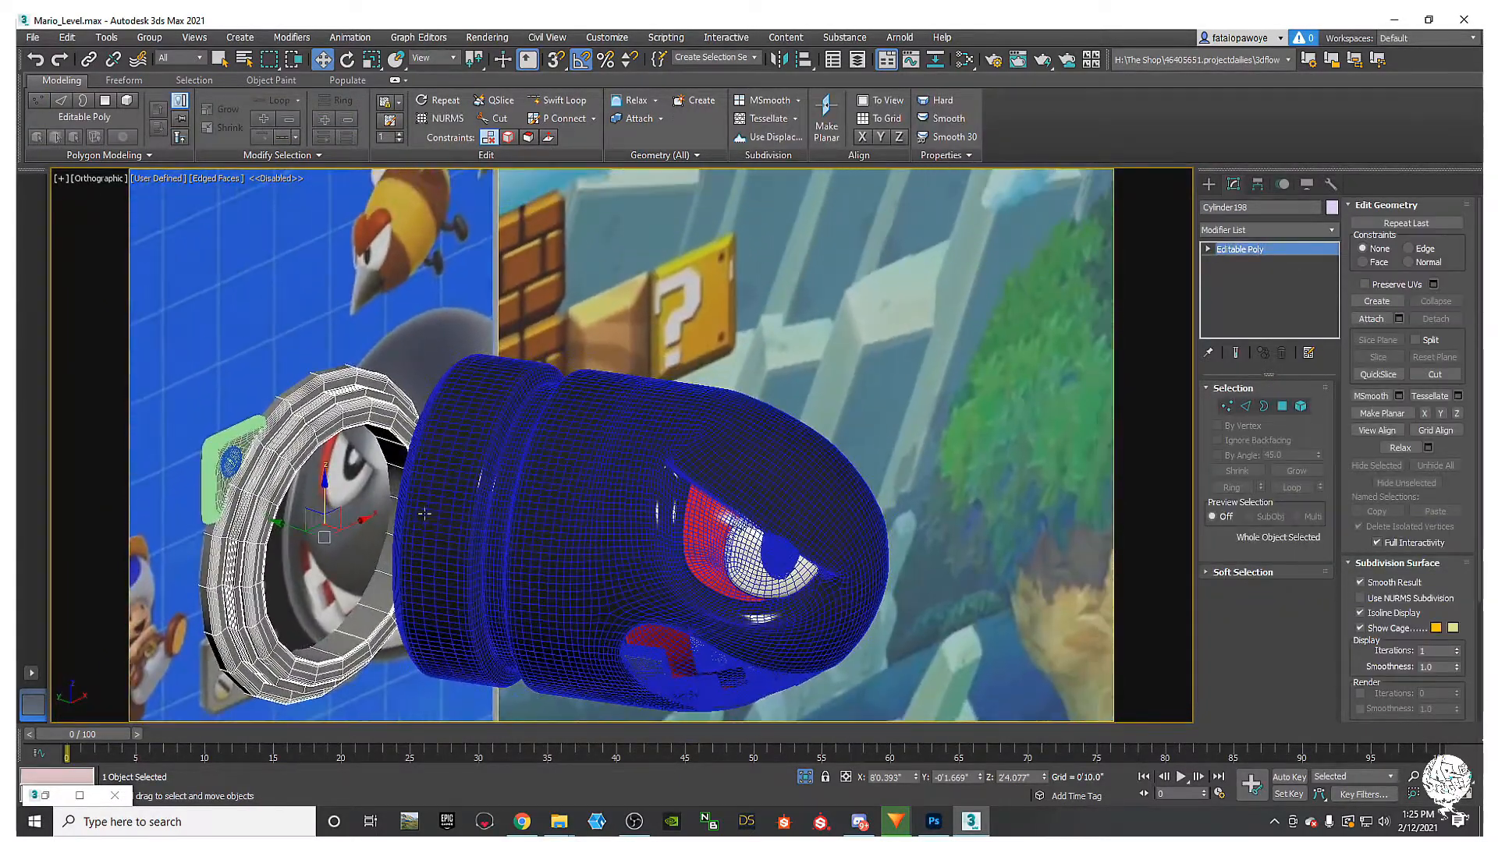
key(F4)
mouse_move(673, 366)
alt+middle_down()
mouse_move(621, 447)
mouse_move(694, 359)
alt+middle_up()
click(1286, 409)
click(1302, 406)
click(319, 431)
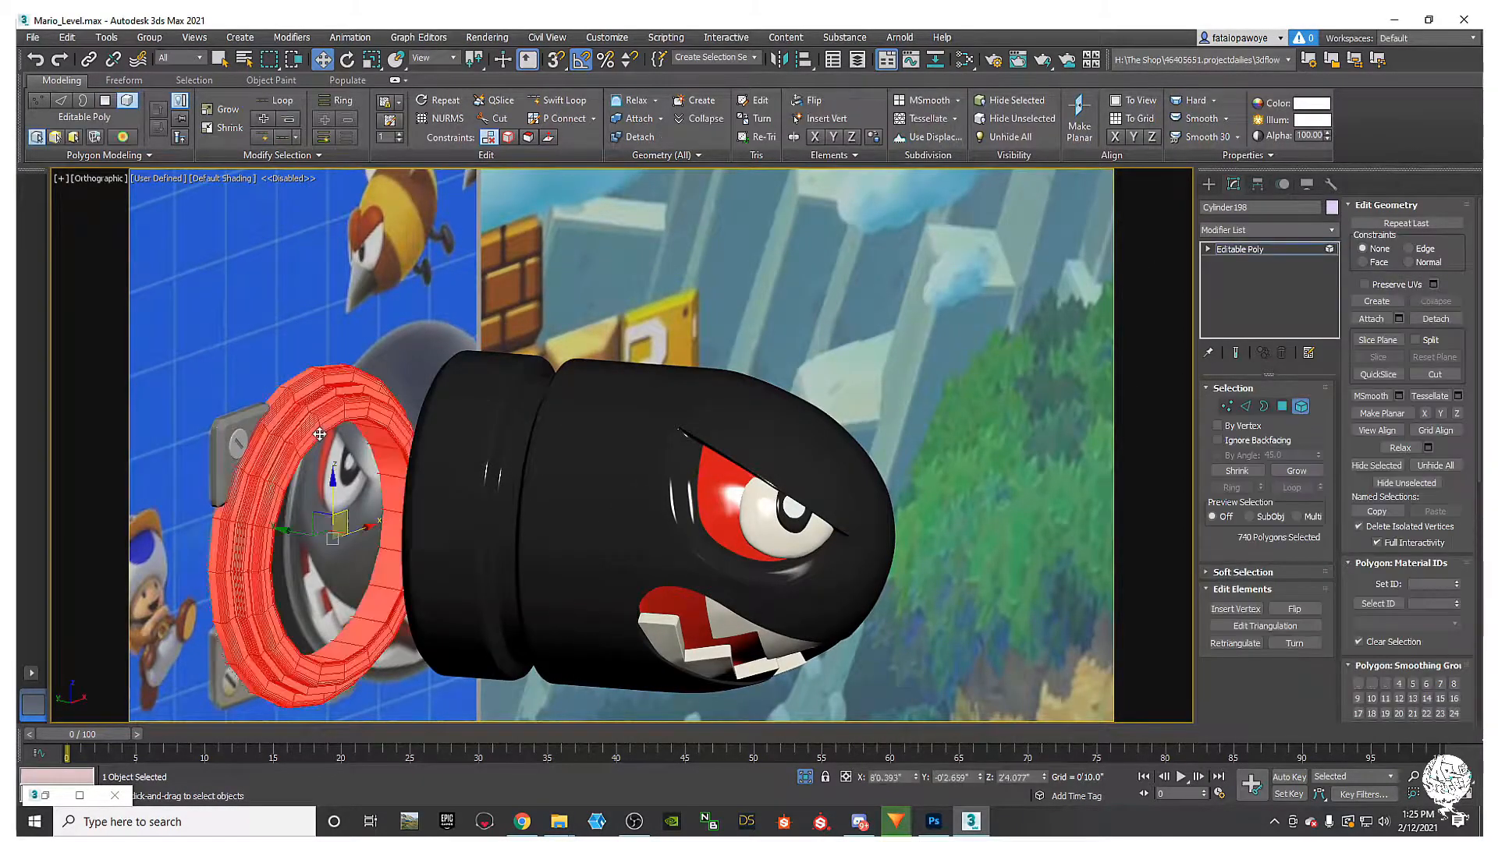
alt+middle_drag(319, 431, 360, 368)
scroll(360, 368, up, 8)
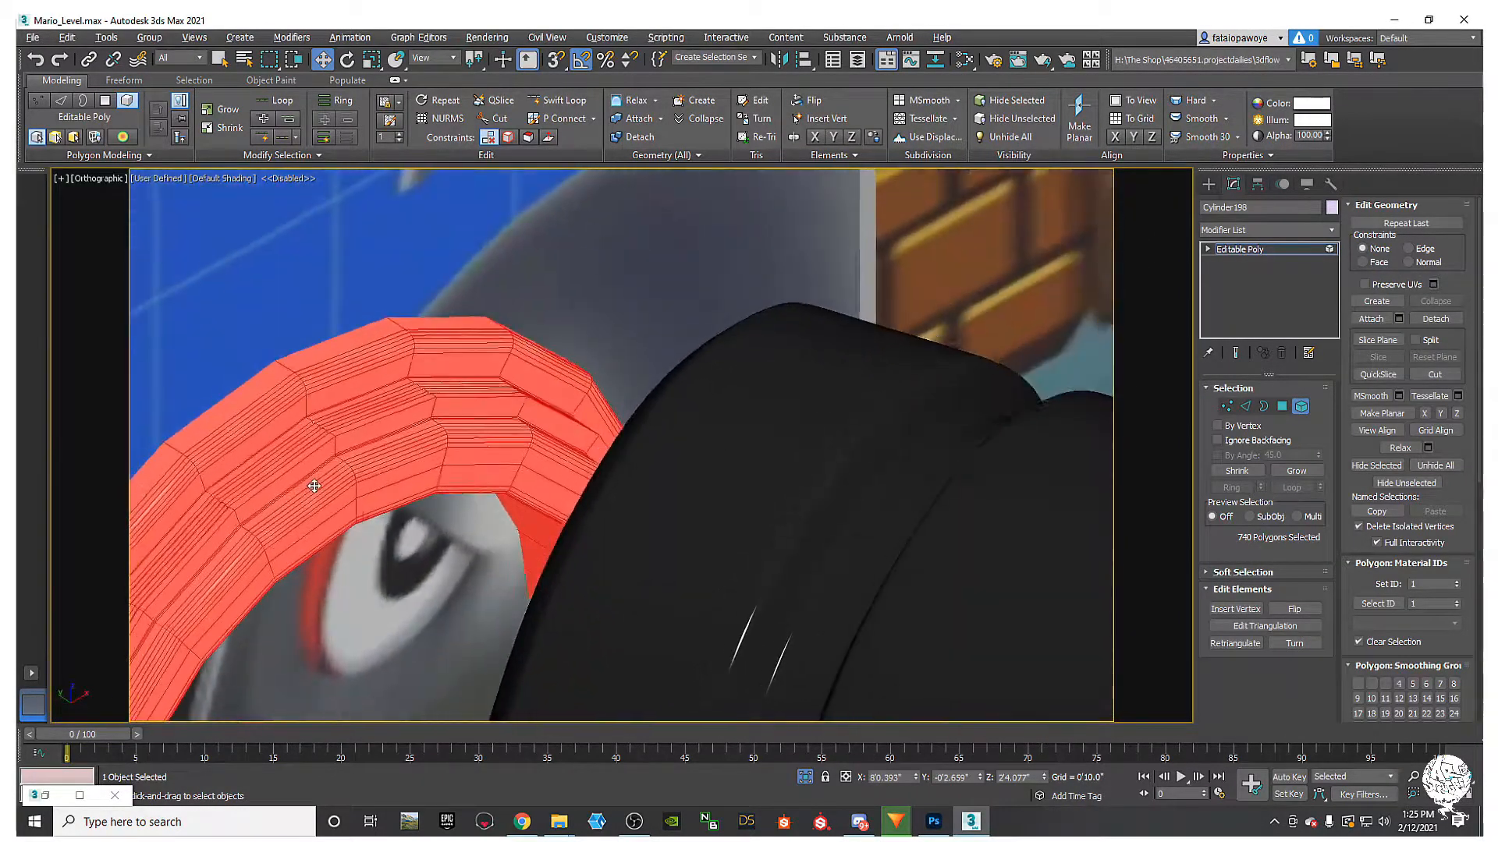
click(1281, 406)
click(393, 431)
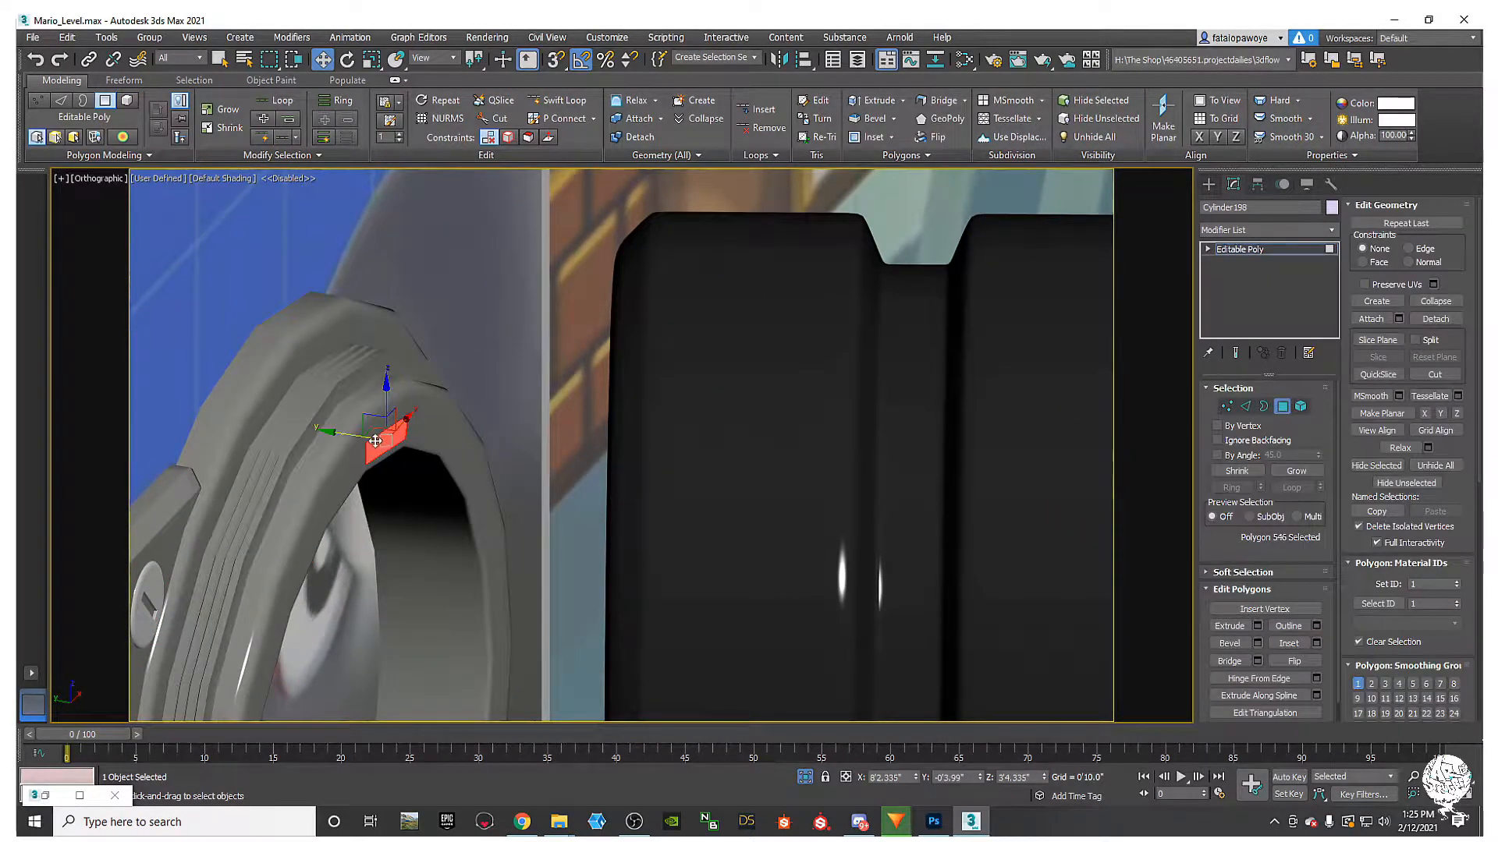
Step: Select the edges around the ring's inner rim, convert them to polygons and grow the selection across the whole inner band
click(1246, 407)
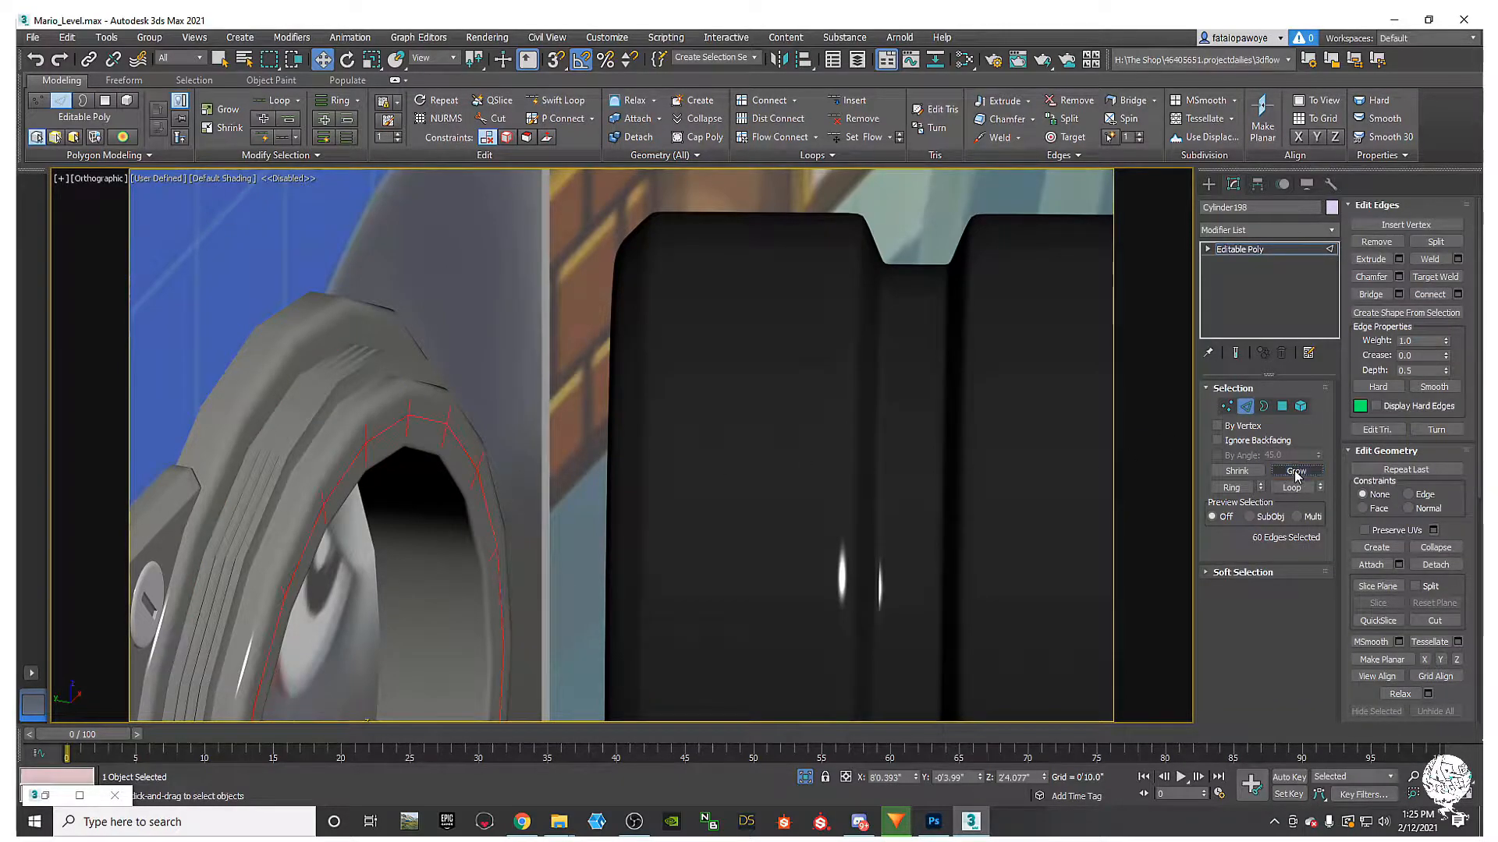
ctrl+click(1285, 407)
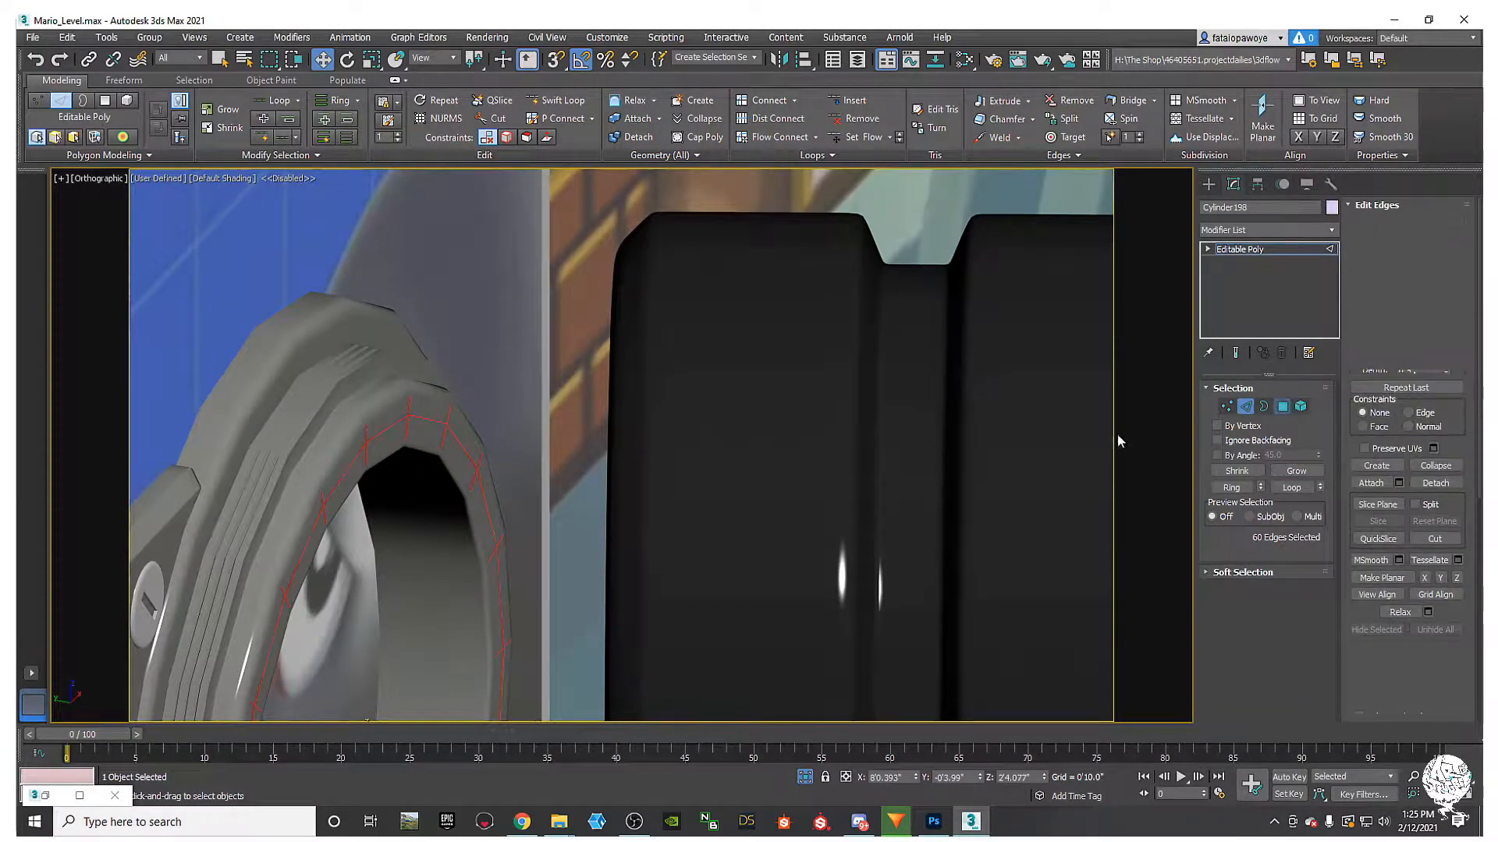
alt+middle_drag(408, 473, 778, 358)
click(1291, 471)
click(1291, 471)
click(1291, 471)
click(1292, 471)
click(1292, 471)
Step: Assign the new light-grey Physical Material to the selected inner band polygons of the ring
scroll(543, 395, down, 3)
alt+middle_drag(543, 395, 577, 437)
key(m)
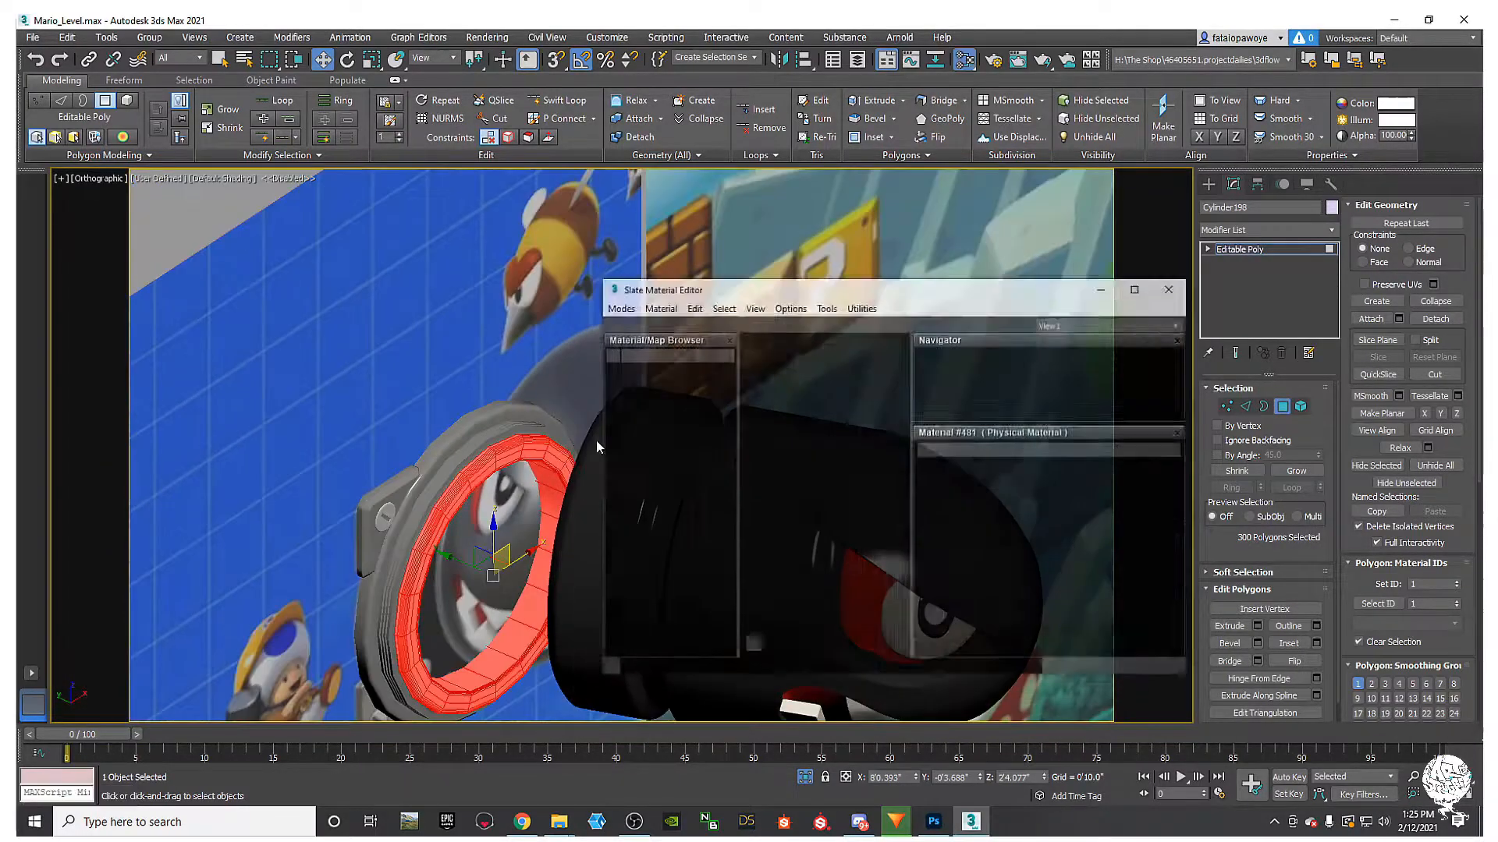
click(706, 293)
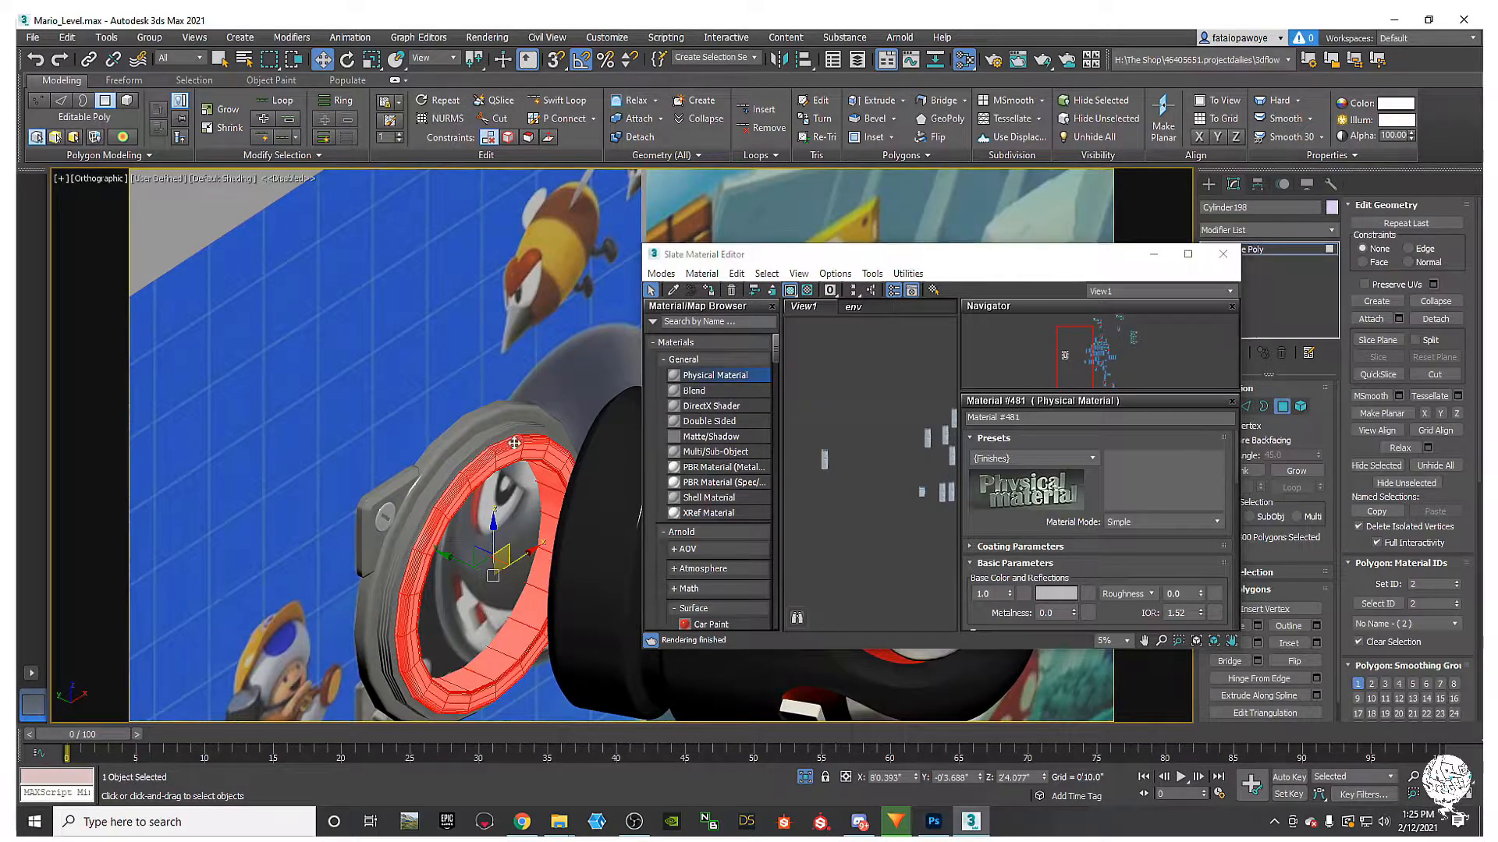
scroll(492, 451, up, 6)
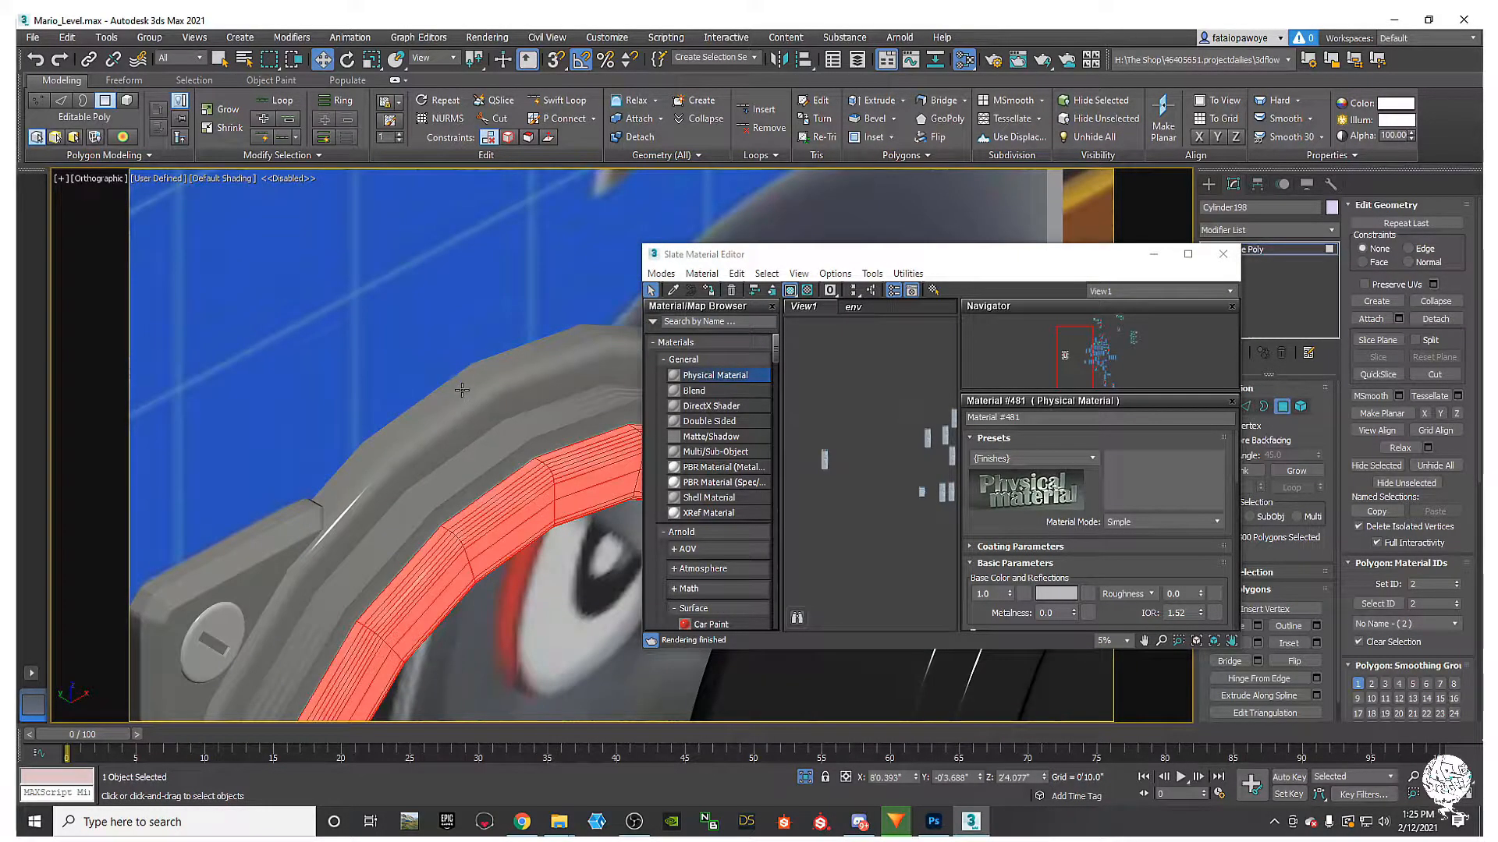
alt+middle_drag(461, 388, 460, 391)
click(460, 391)
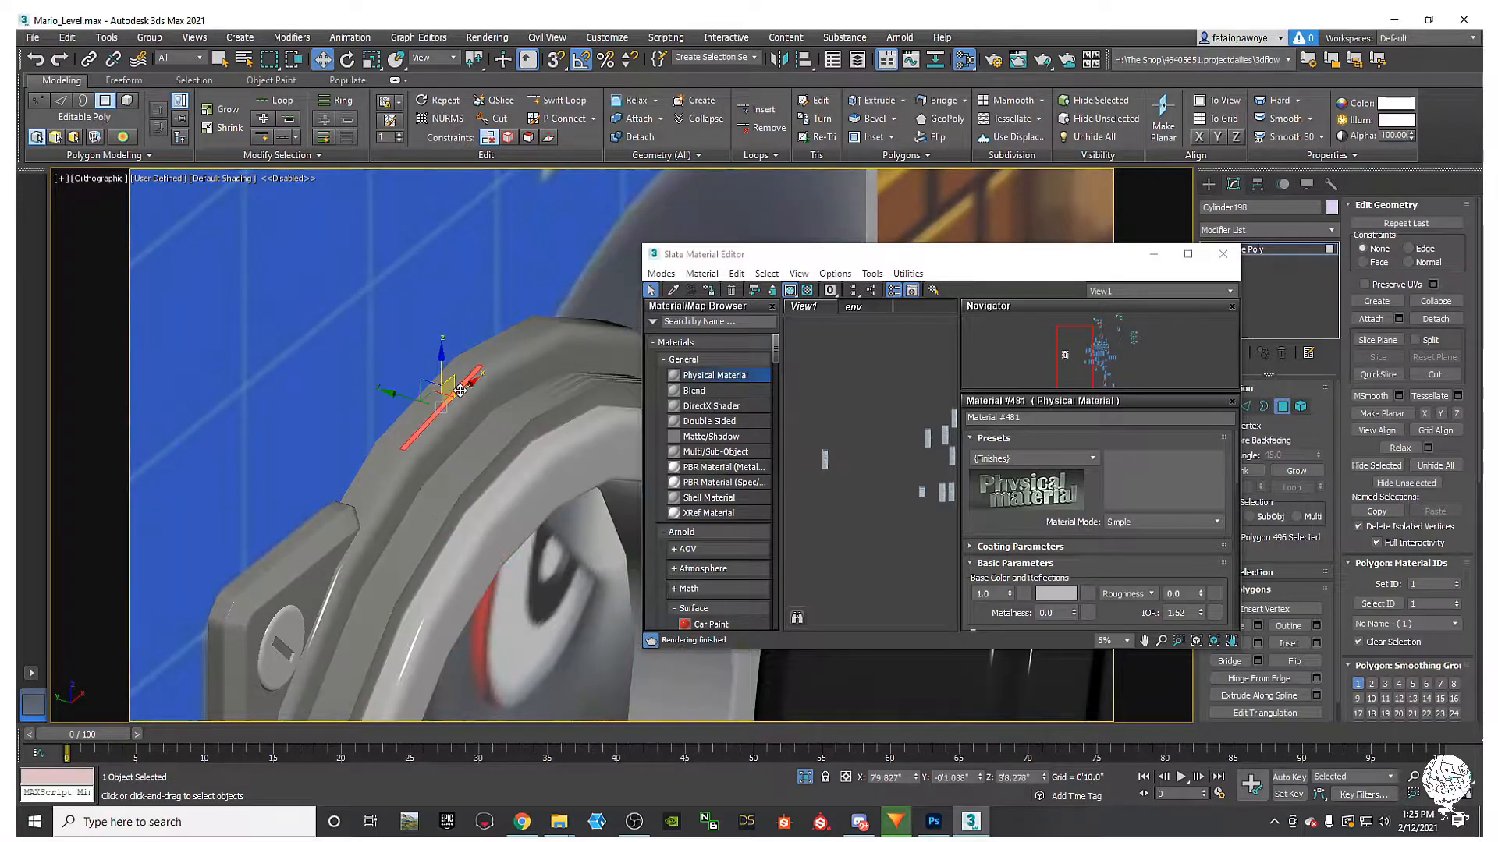
double_click(494, 433)
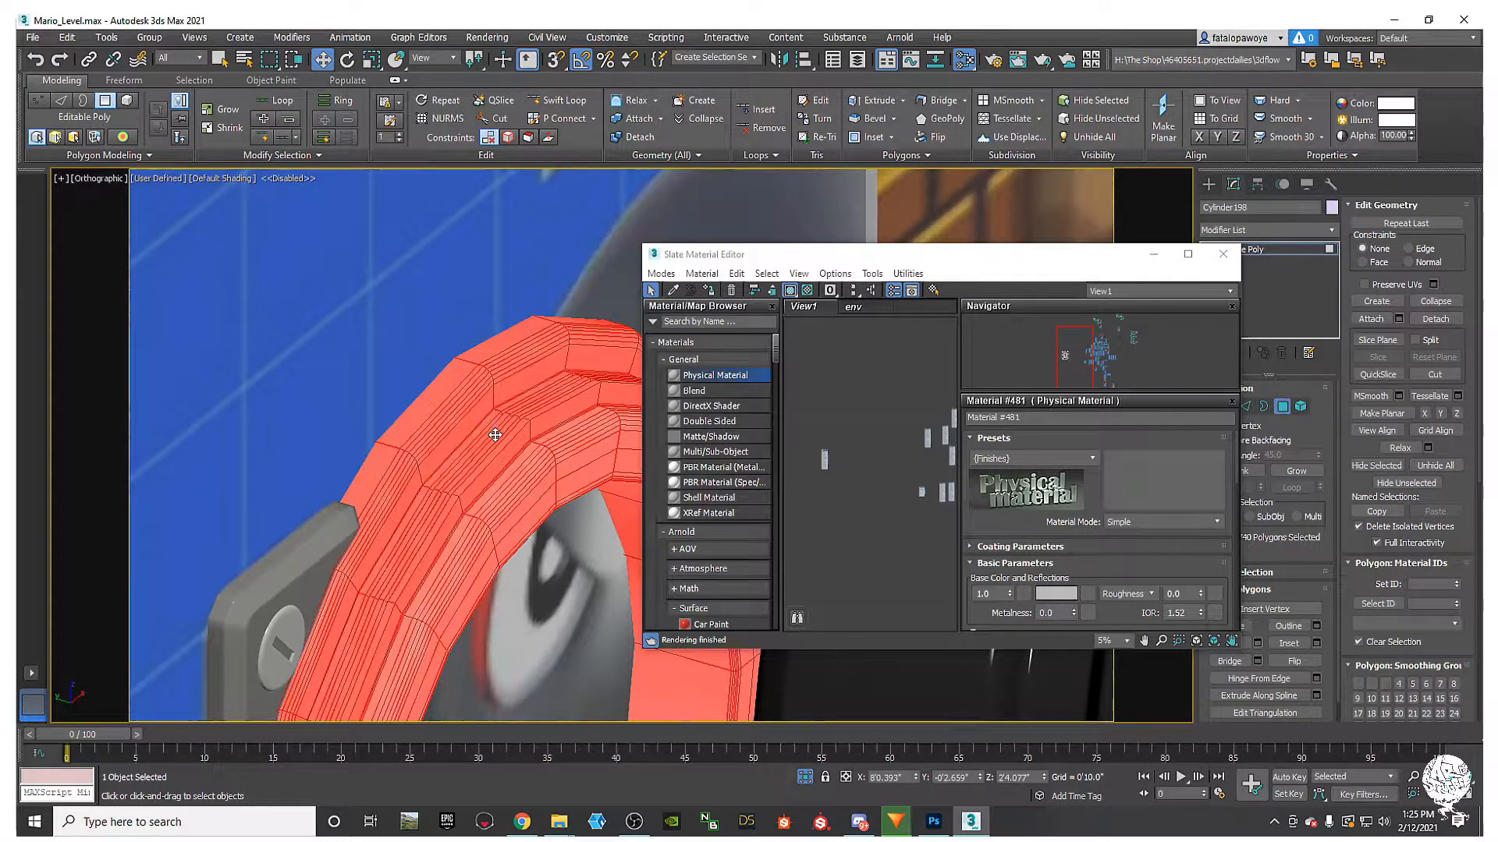
click(495, 435)
scroll(497, 437, up, 3)
alt+middle_drag(493, 447, 503, 457)
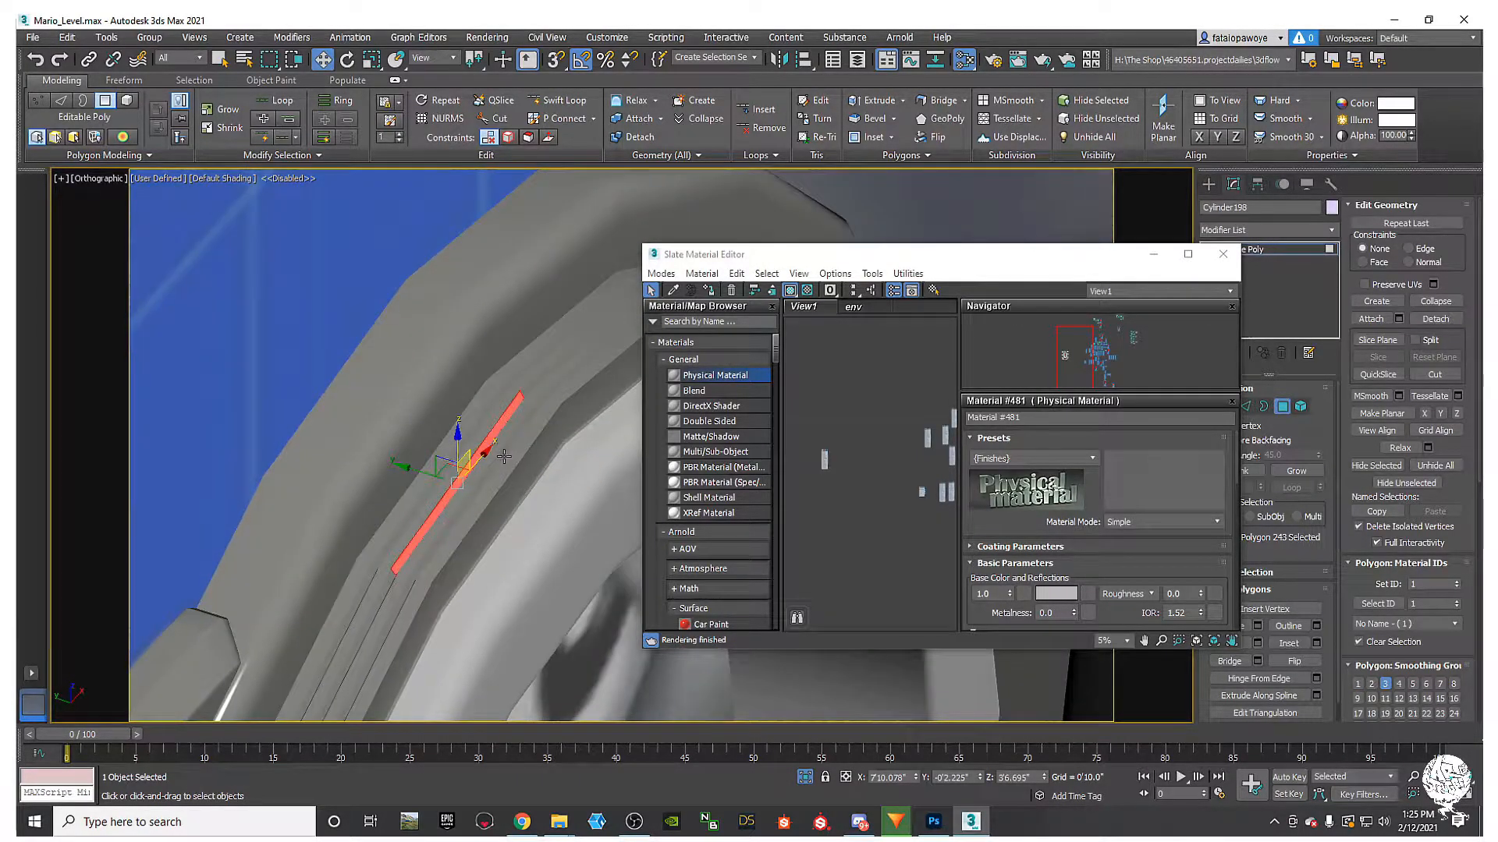
Step: Show the ring in wireframe, select the edges running around its groove and convert them to a polygon selection
key(F3)
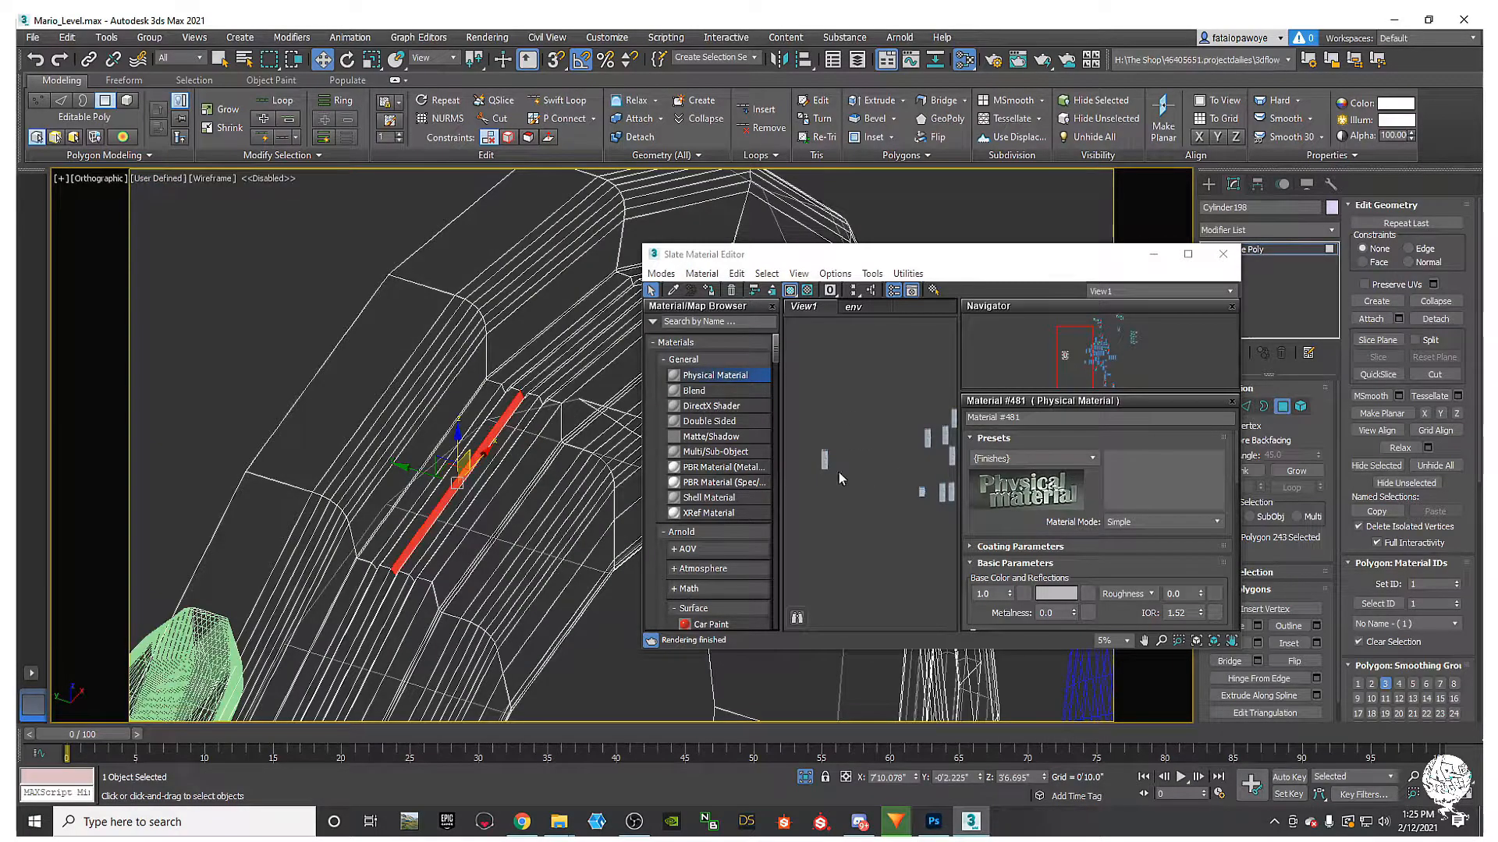
scroll(702, 543, down, 5)
click(492, 439)
key(2)
double_click(538, 390)
double_click(543, 384)
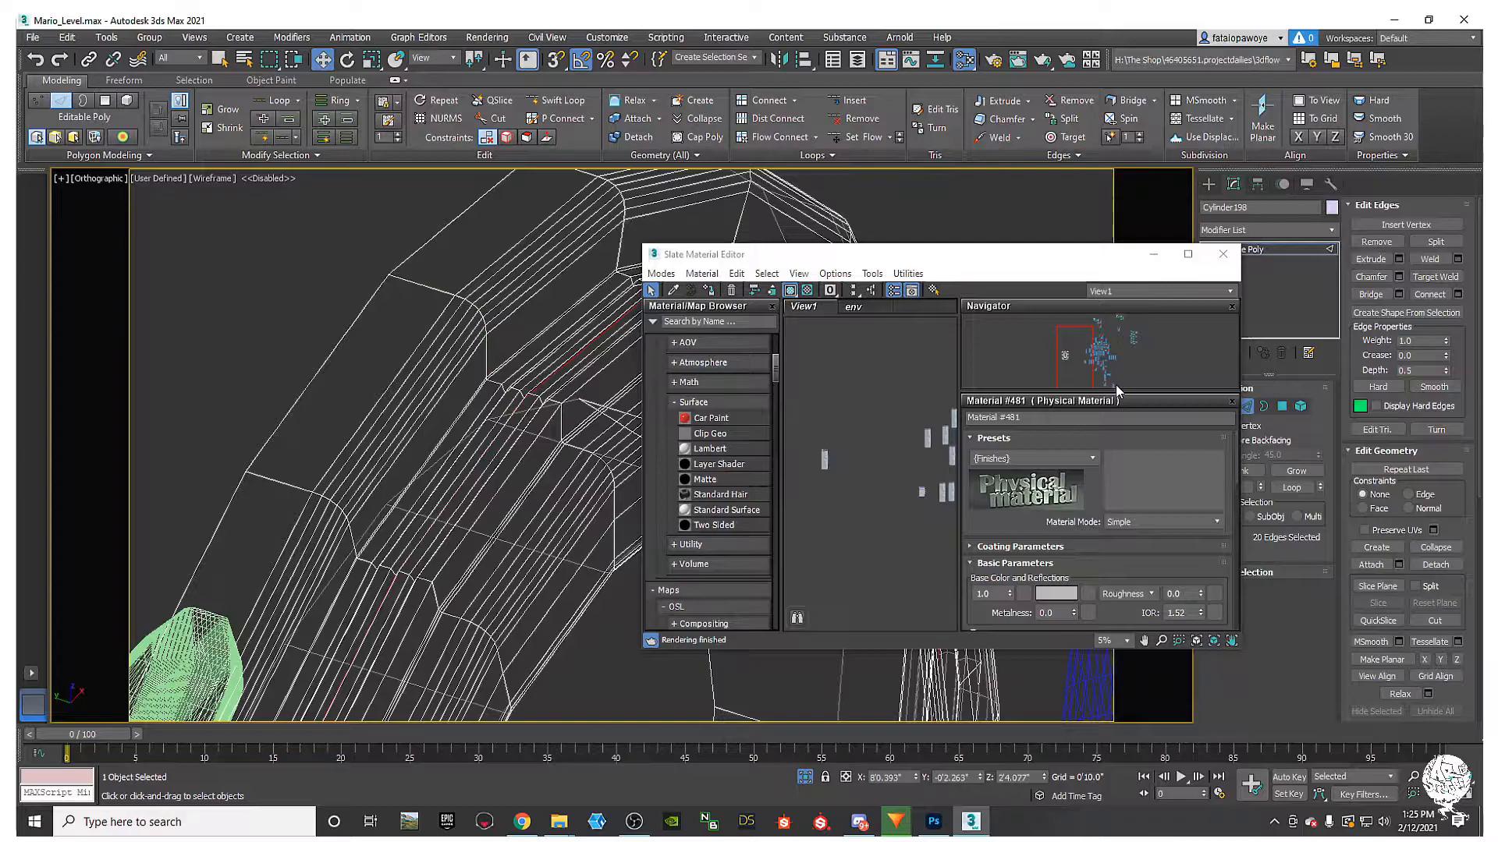
ctrl+click(1283, 407)
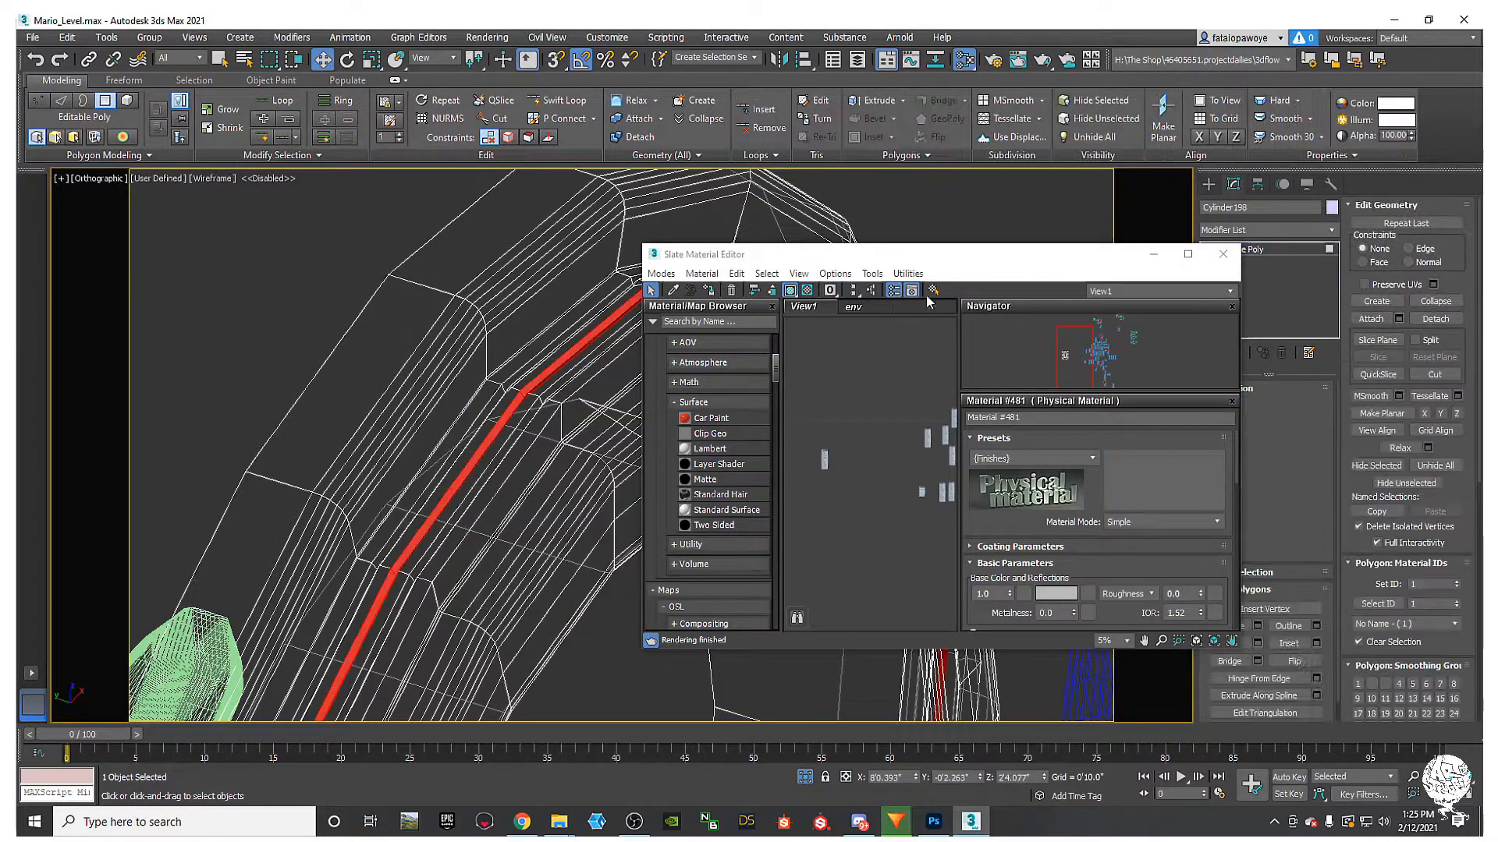
Step: Move the material editor out of the way and grow the polygon selection until it covers only the ring's groove band
drag(985, 265, 1048, 237)
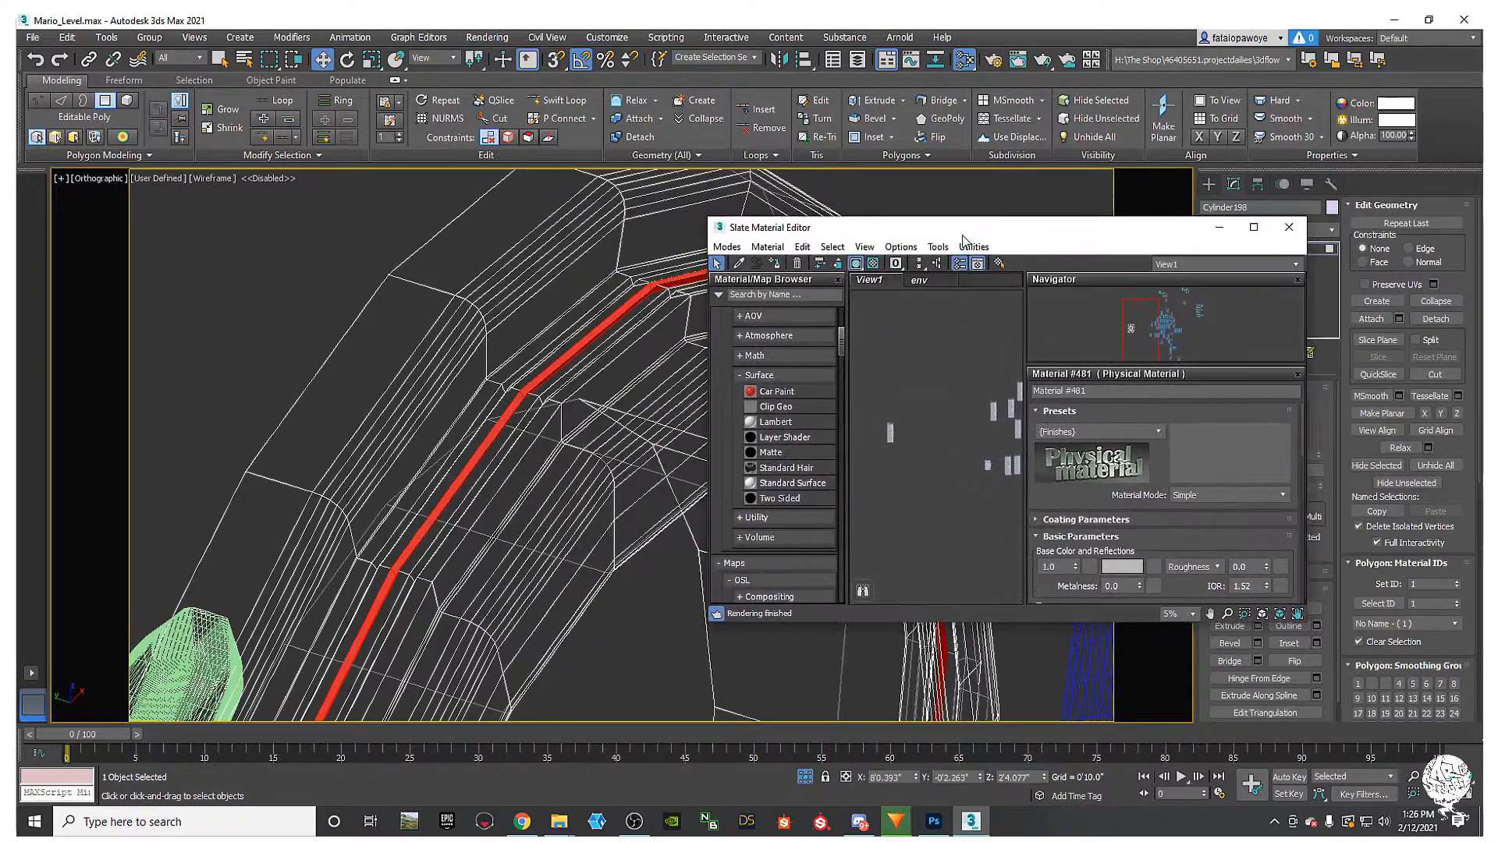
scroll(574, 362, up, 3)
alt+middle_drag(574, 363, 499, 343)
alt+middle_drag(620, 327, 578, 361)
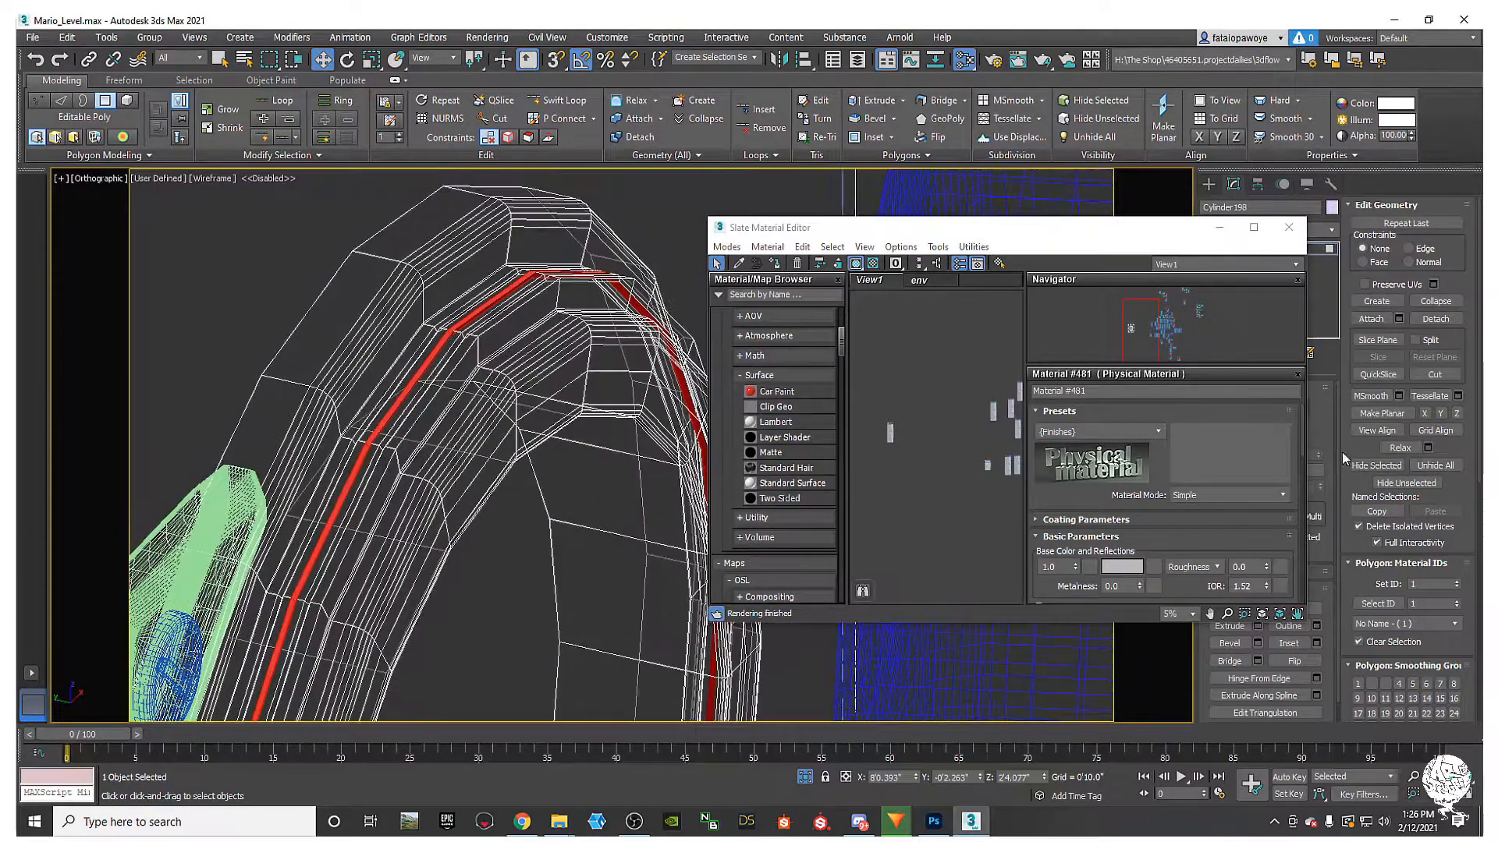
drag(971, 234, 825, 101)
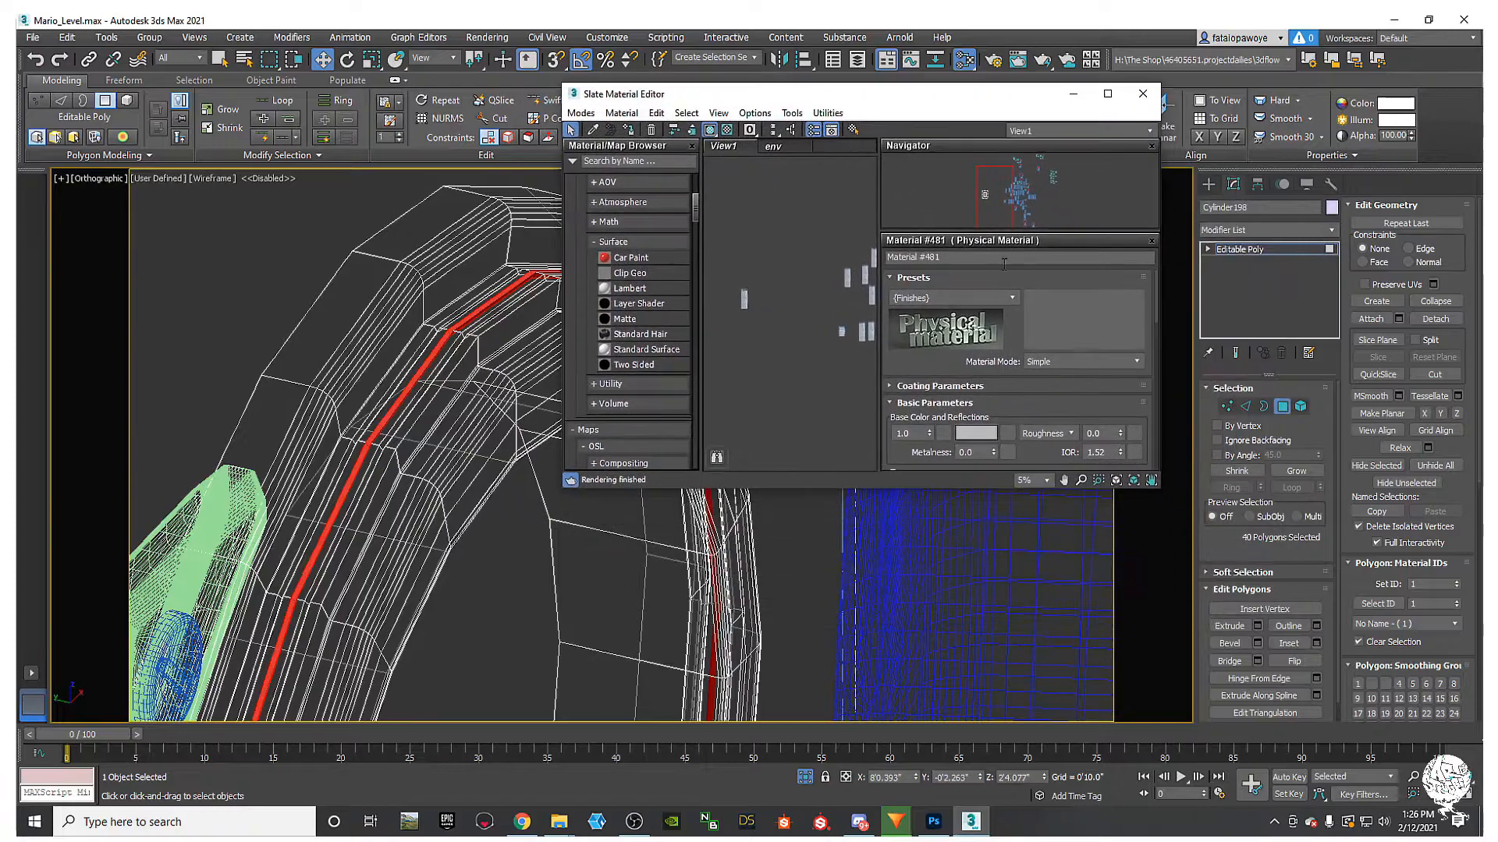
click(1296, 472)
click(1296, 472)
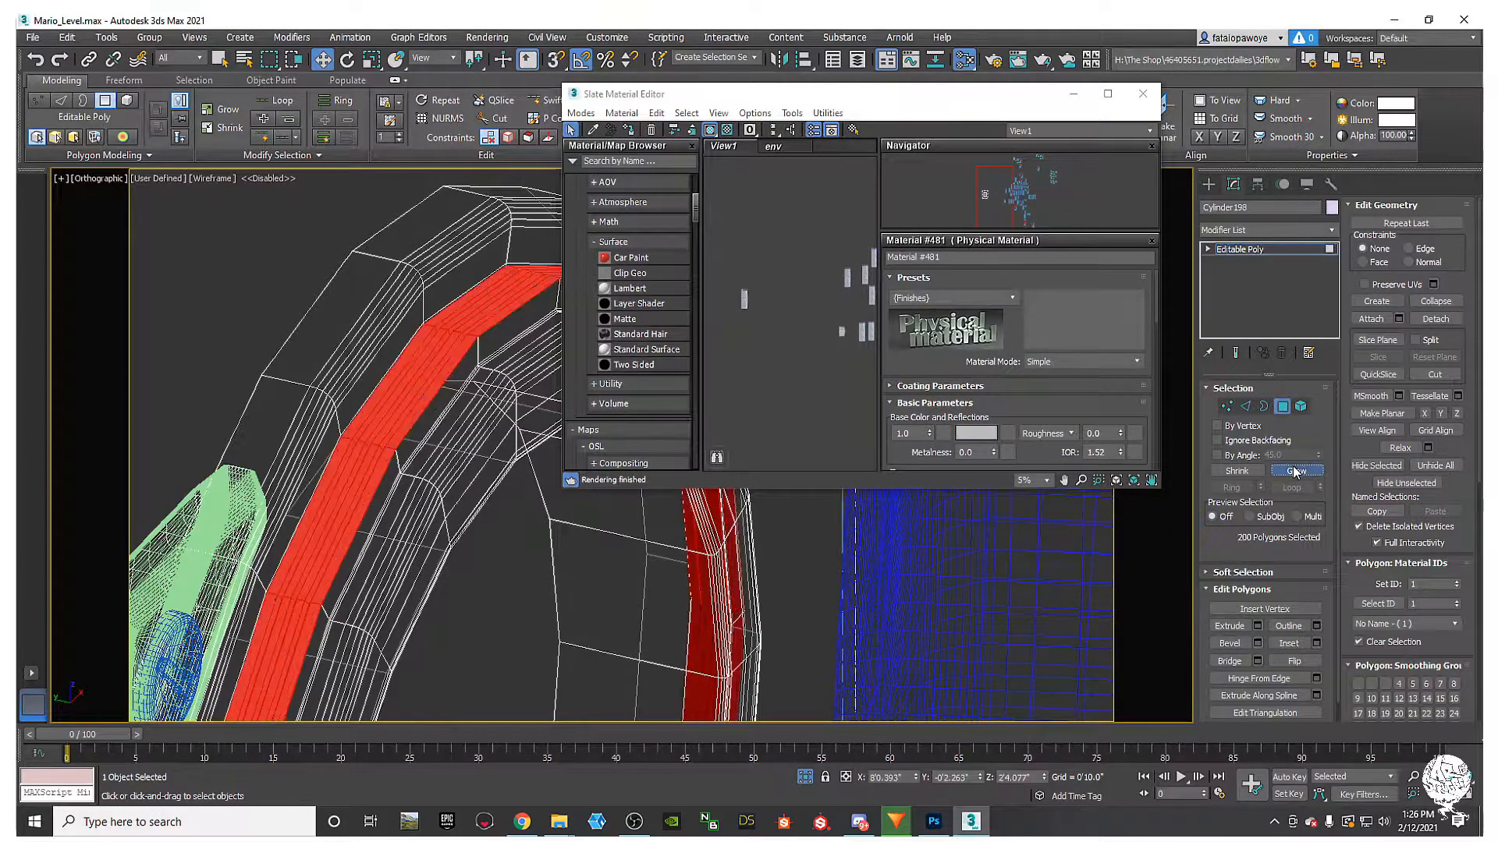
click(1295, 472)
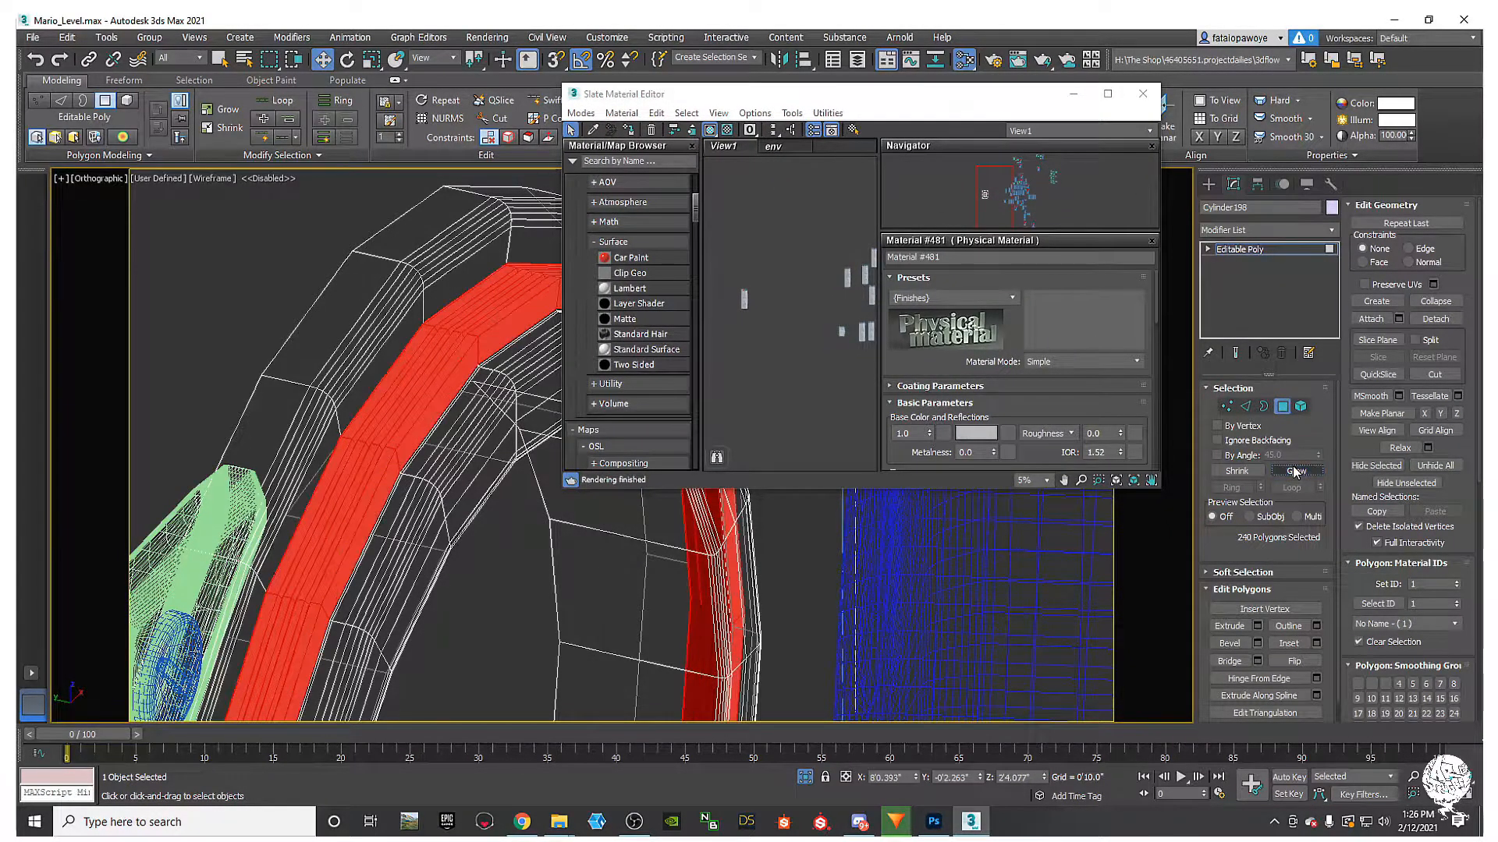
alt+middle_drag(507, 527, 440, 477)
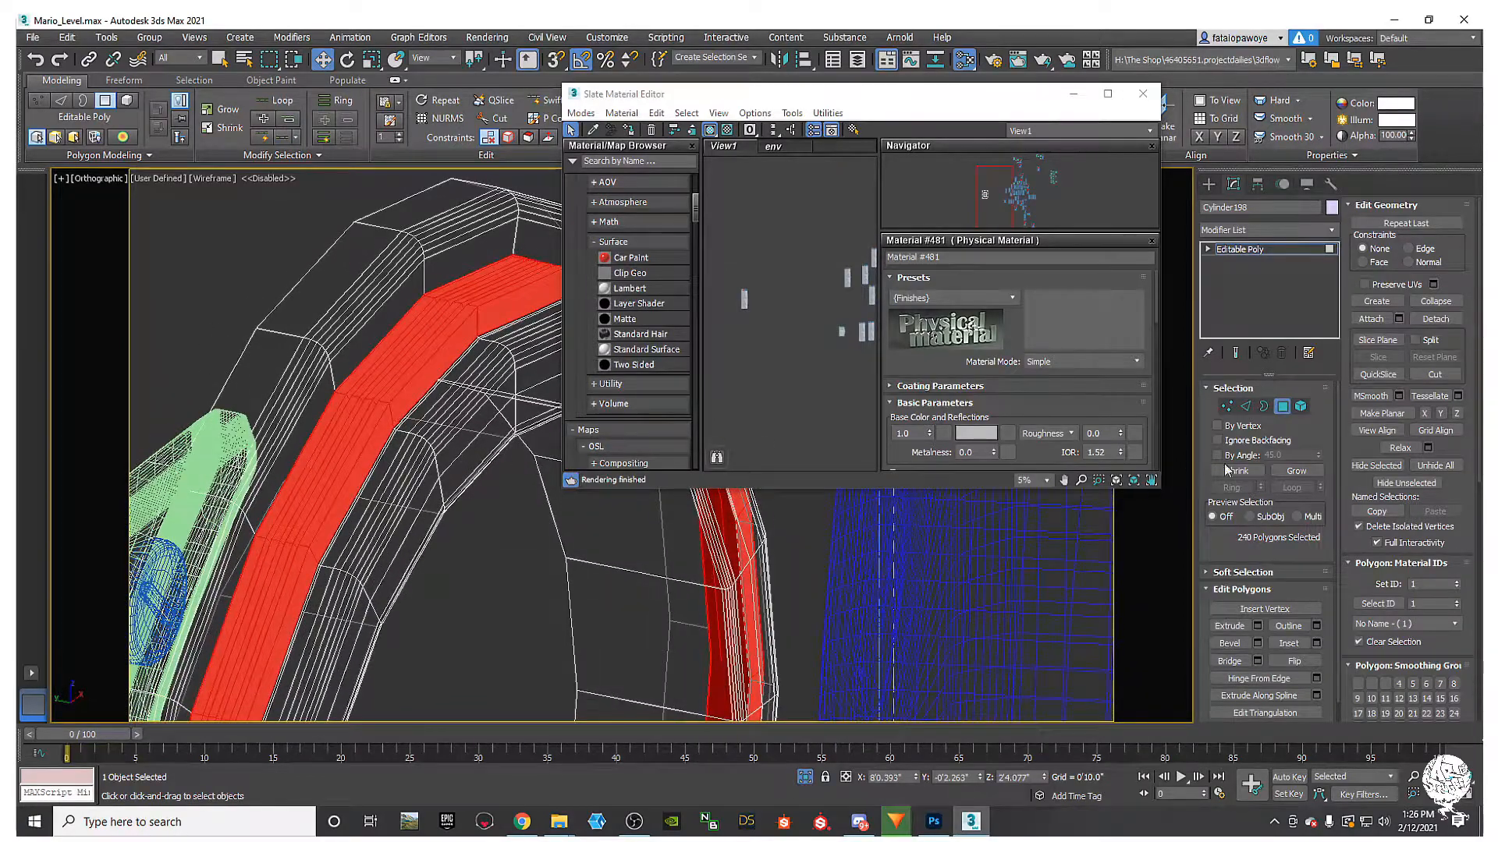
click(1294, 471)
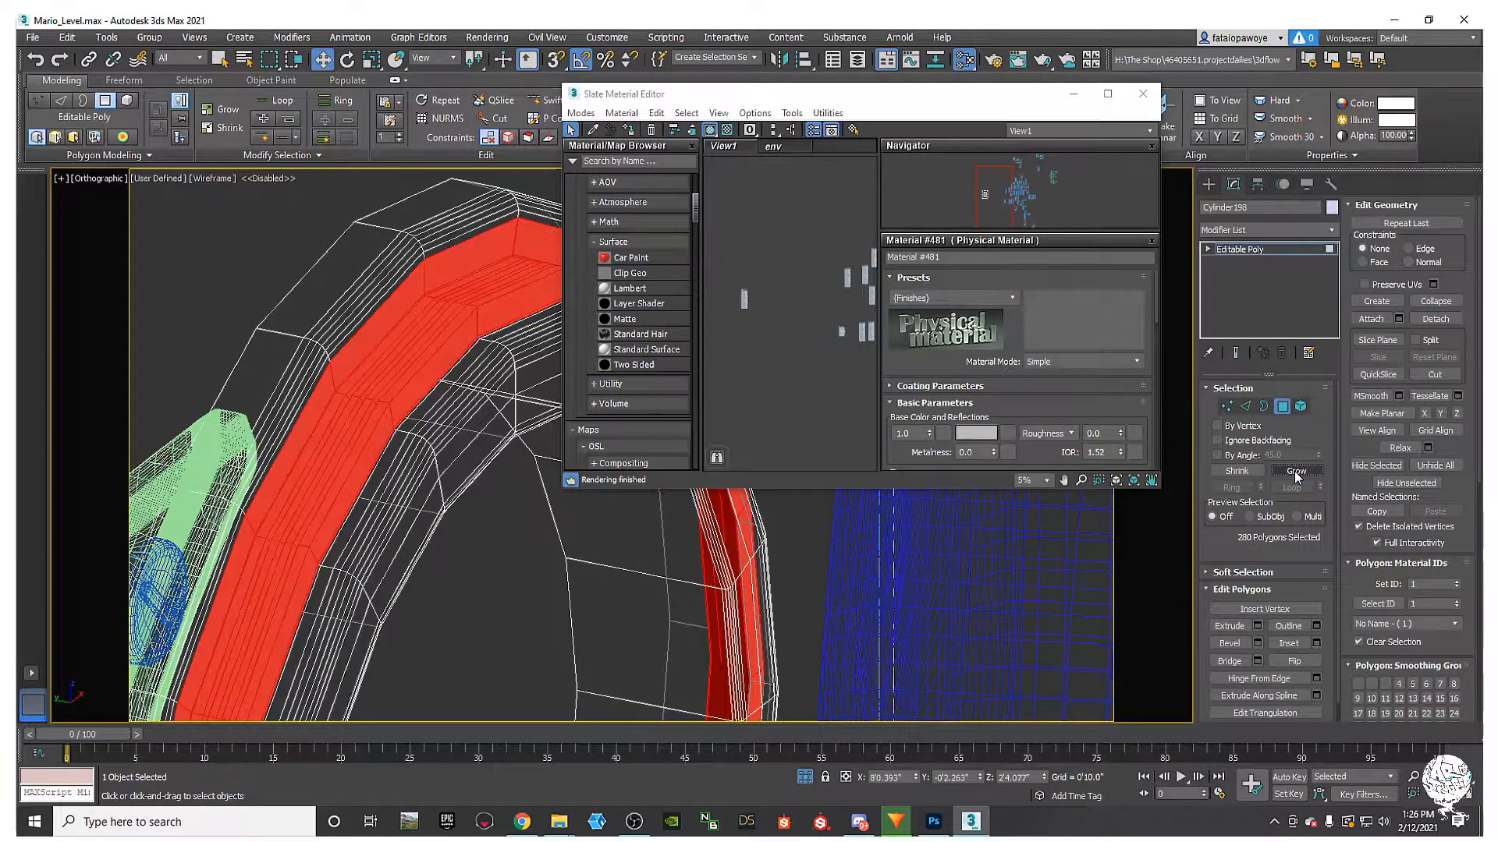
click(1239, 471)
Step: Assign the dark Physical Material #71 to the selected groove band, minimize the material editor and check the ring shaded
alt+middle_drag(549, 292, 591, 306)
middle_drag(795, 342, 801, 384)
scroll(787, 410, up, 8)
scroll(783, 314, up, 5)
double_click(793, 273)
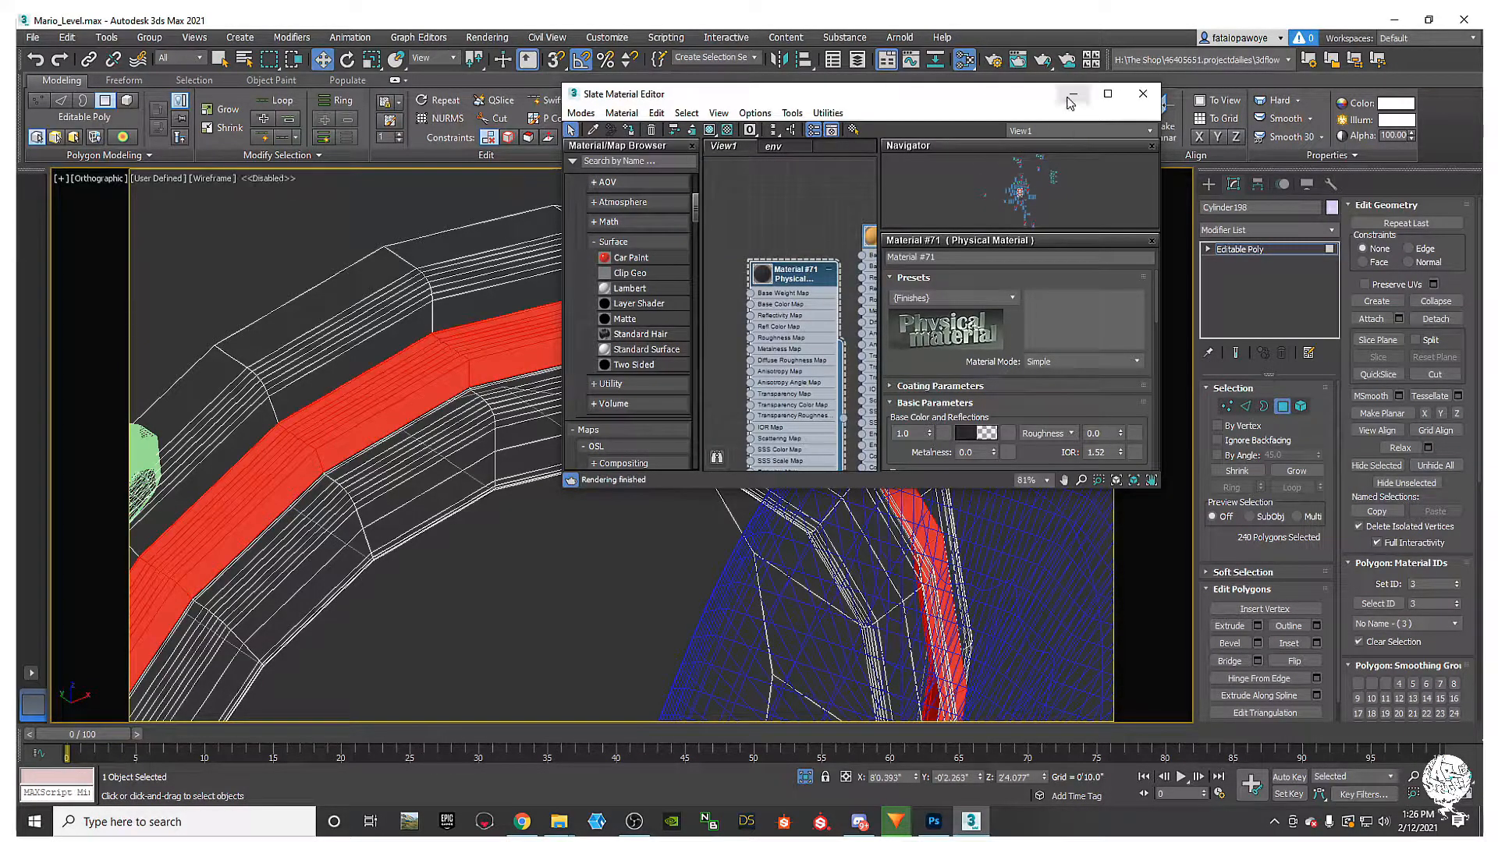
click(1073, 94)
click(583, 510)
scroll(583, 515, down, 2)
key(F3)
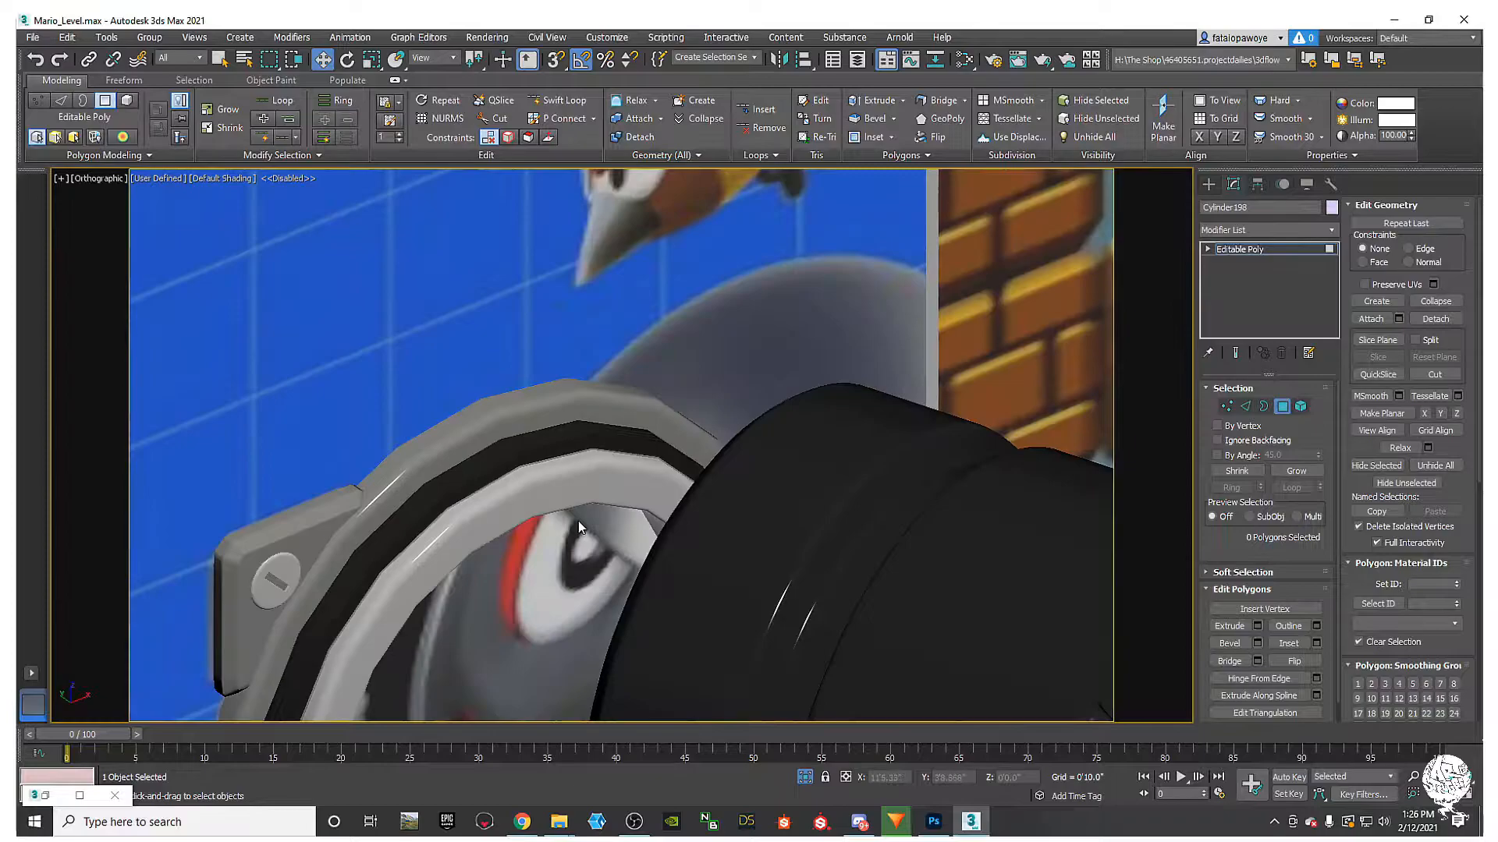
key(F4)
scroll(545, 486, down, 4)
key(F4)
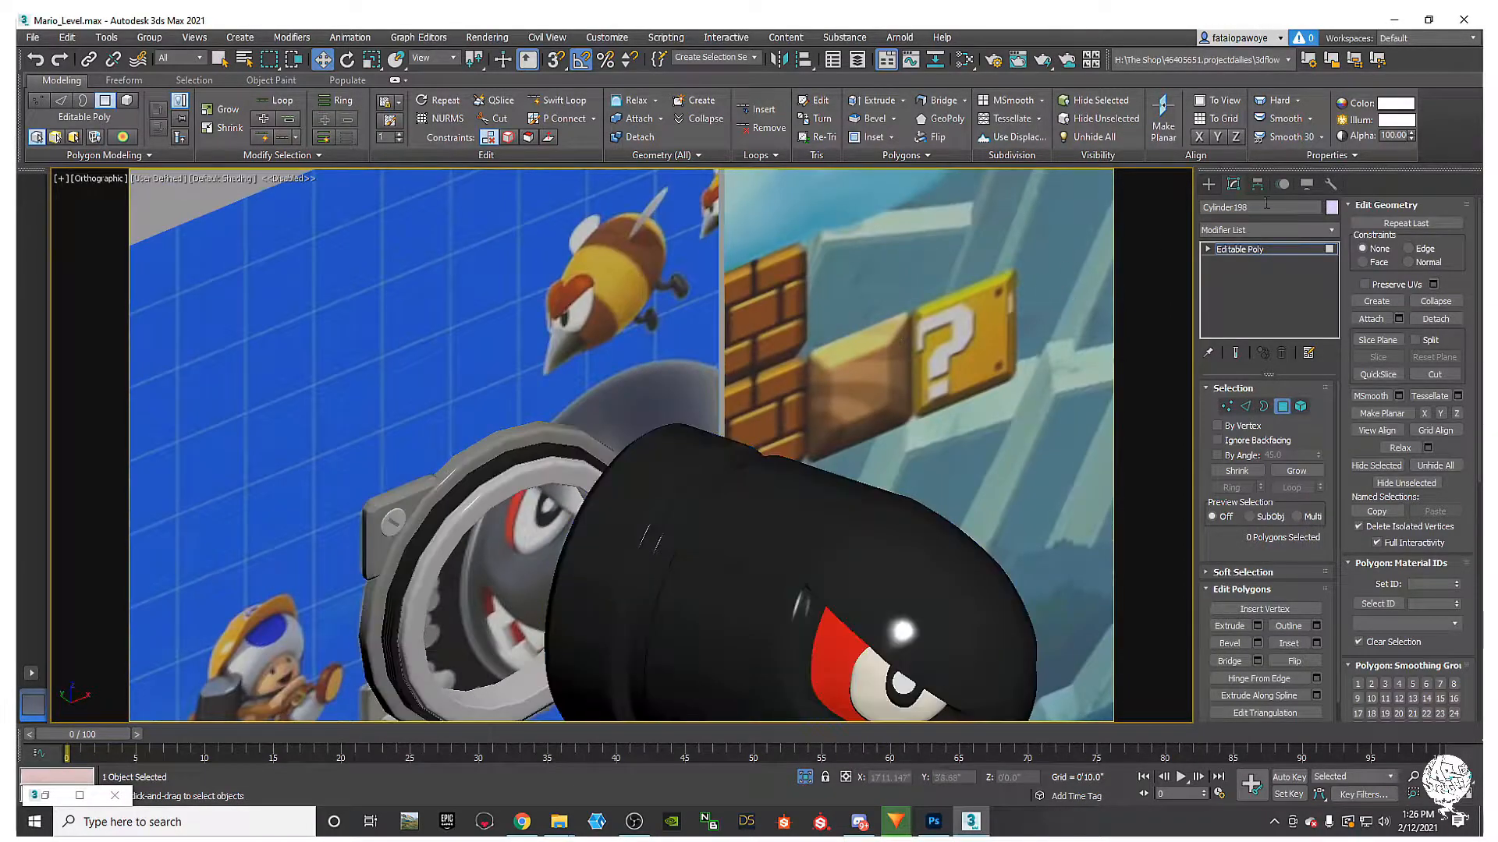
Step: Add a TurboSmooth modifier to the ring
click(1269, 230)
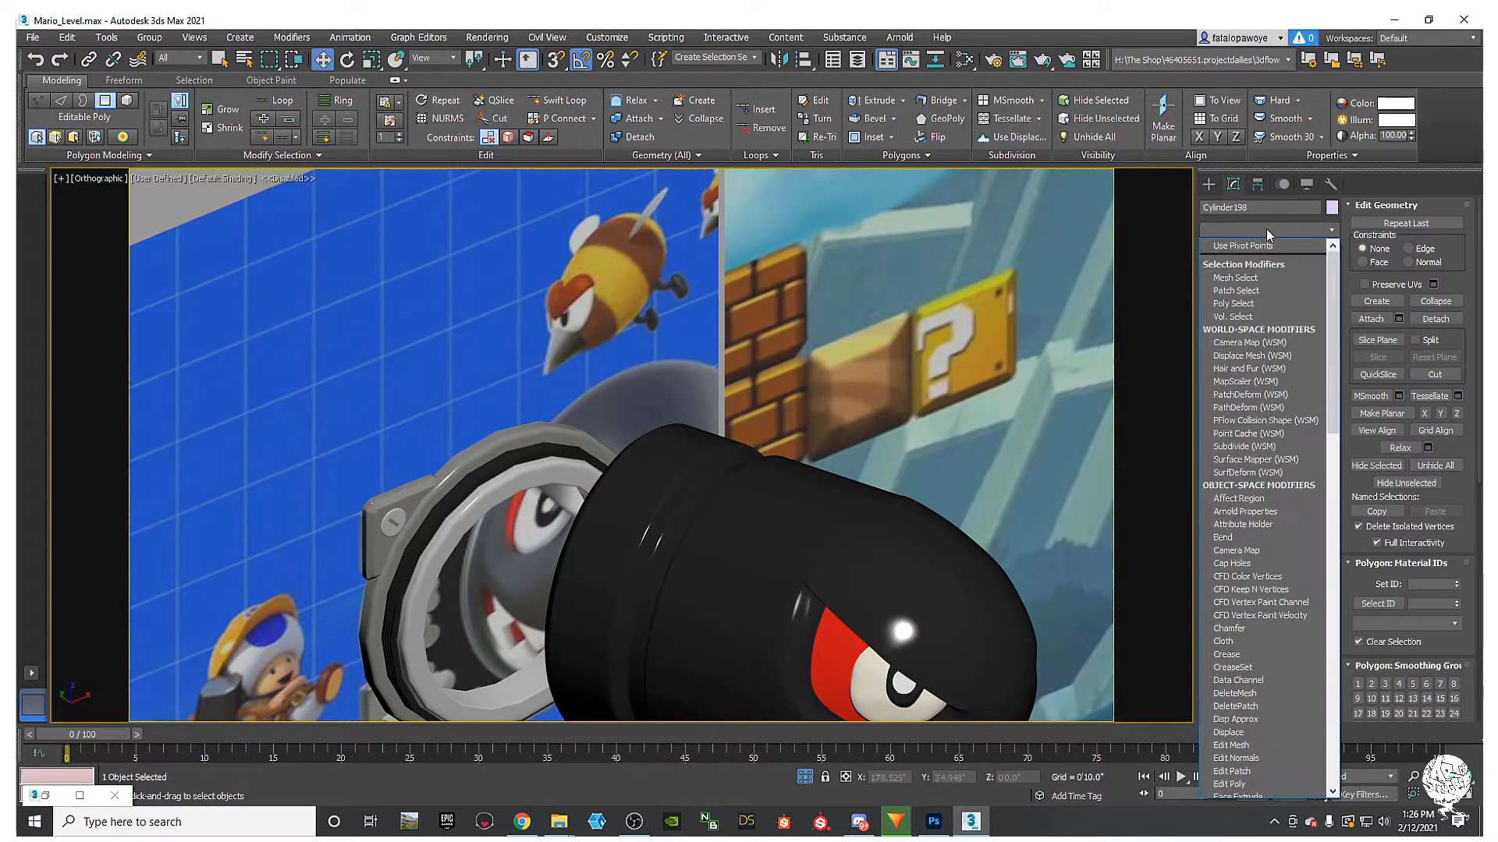
key(t)
click(1240, 532)
alt+middle_drag(515, 437, 548, 441)
scroll(547, 440, down, 5)
scroll(492, 429, up, 7)
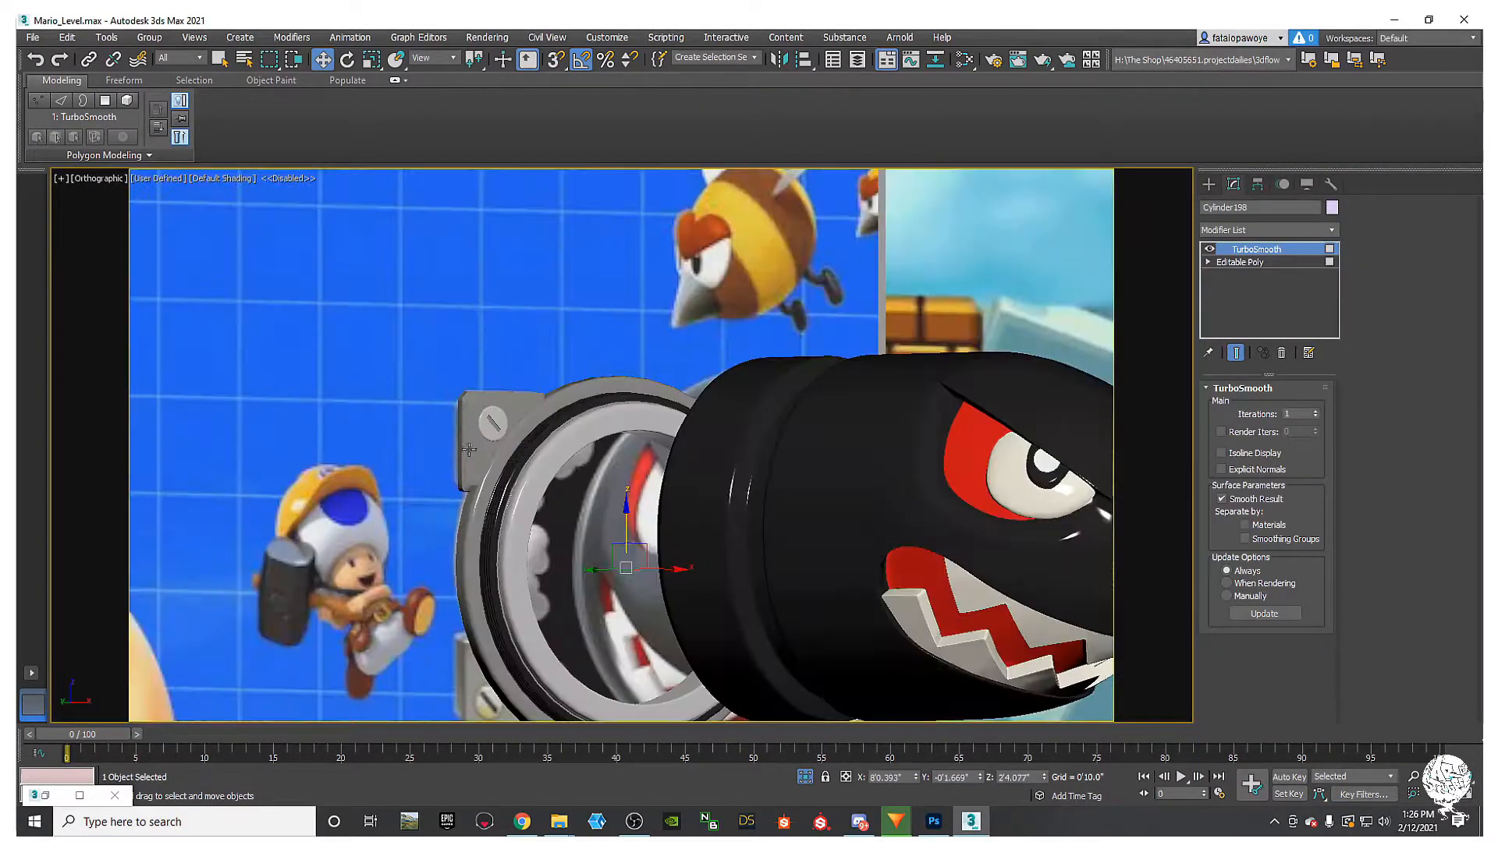
click(489, 418)
ctrl+click(489, 417)
scroll(489, 417, up, 6)
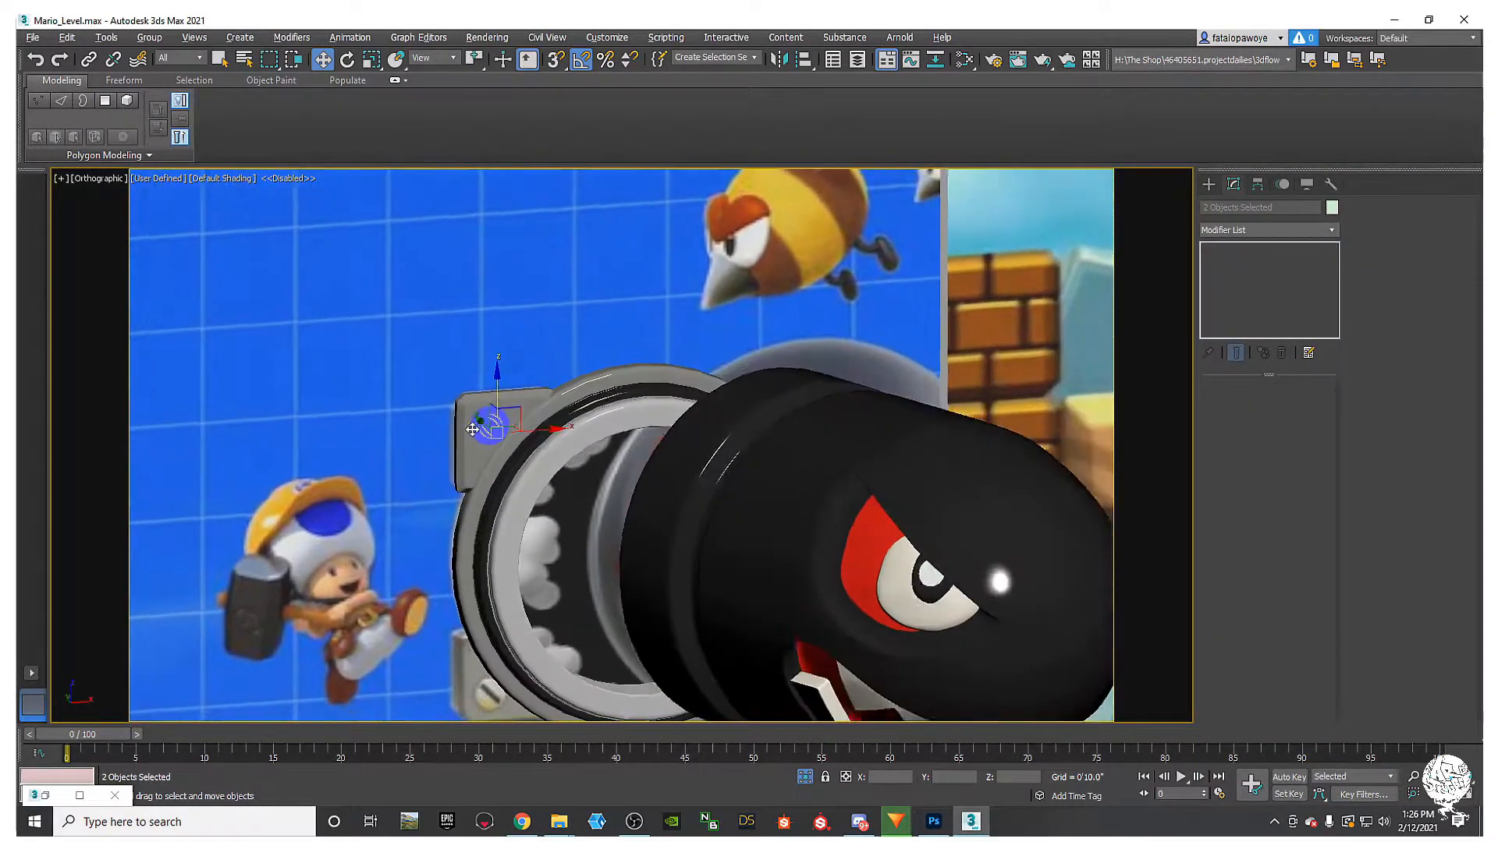
click(615, 373)
Step: Select the screw cap alone and nudge it along its Y axis so it sits properly against the bracket
scroll(534, 405, up, 6)
click(527, 409)
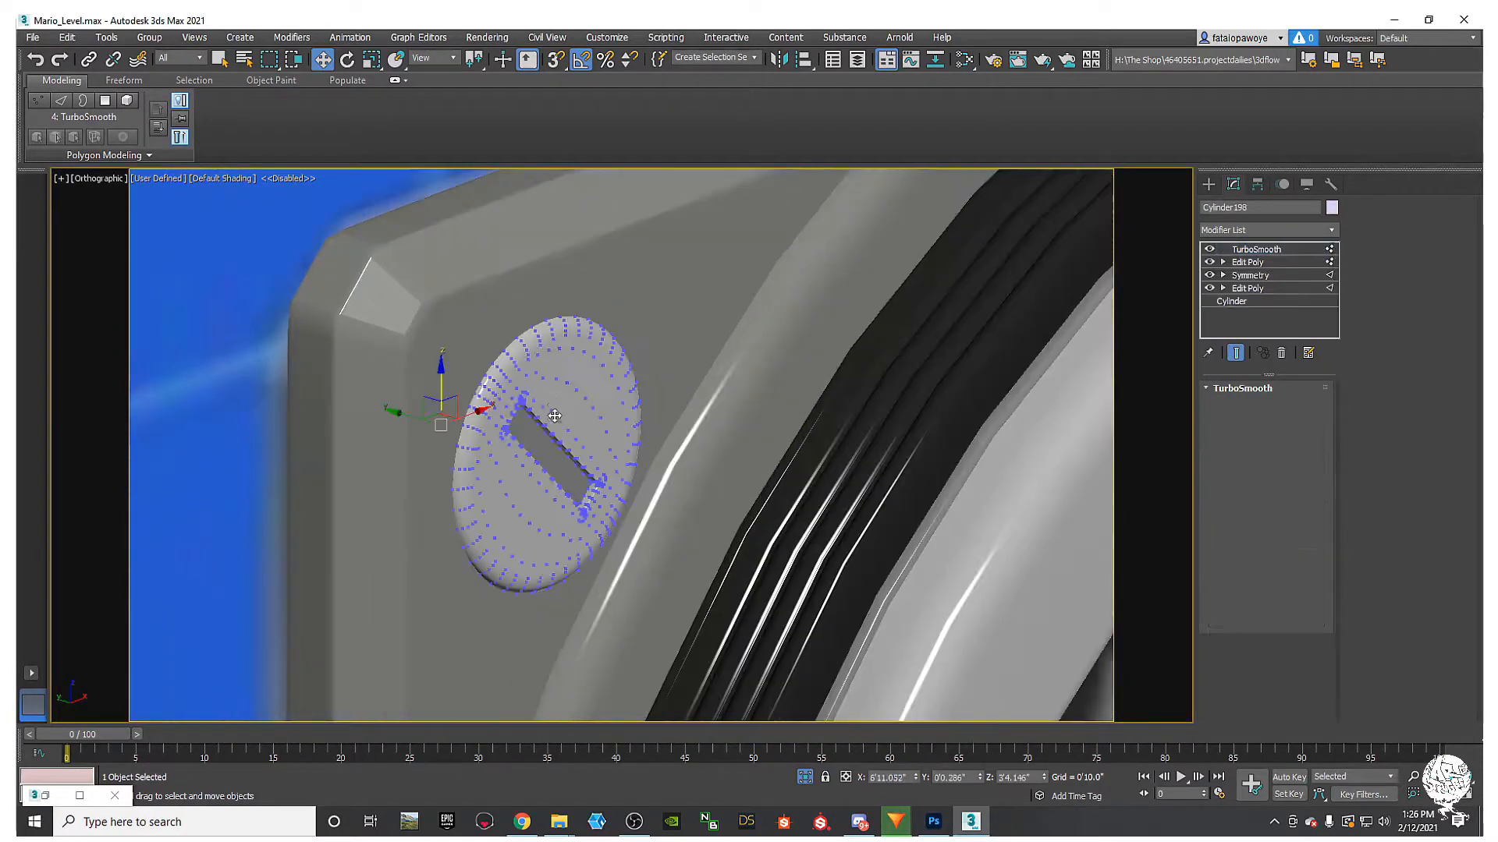
alt+middle_drag(524, 414, 497, 434)
drag(395, 415, 405, 443)
mouse_move(477, 410)
alt+middle_down()
mouse_move(424, 395)
mouse_move(344, 434)
mouse_move(282, 442)
mouse_move(472, 411)
alt+middle_up()
scroll(472, 411, down, 6)
click(598, 367)
scroll(598, 367, down, 4)
alt+middle_drag(599, 368, 448, 344)
Step: Select the screw cap and its bracket together and group them under the name "bolt"
click(450, 343)
ctrl+click(449, 341)
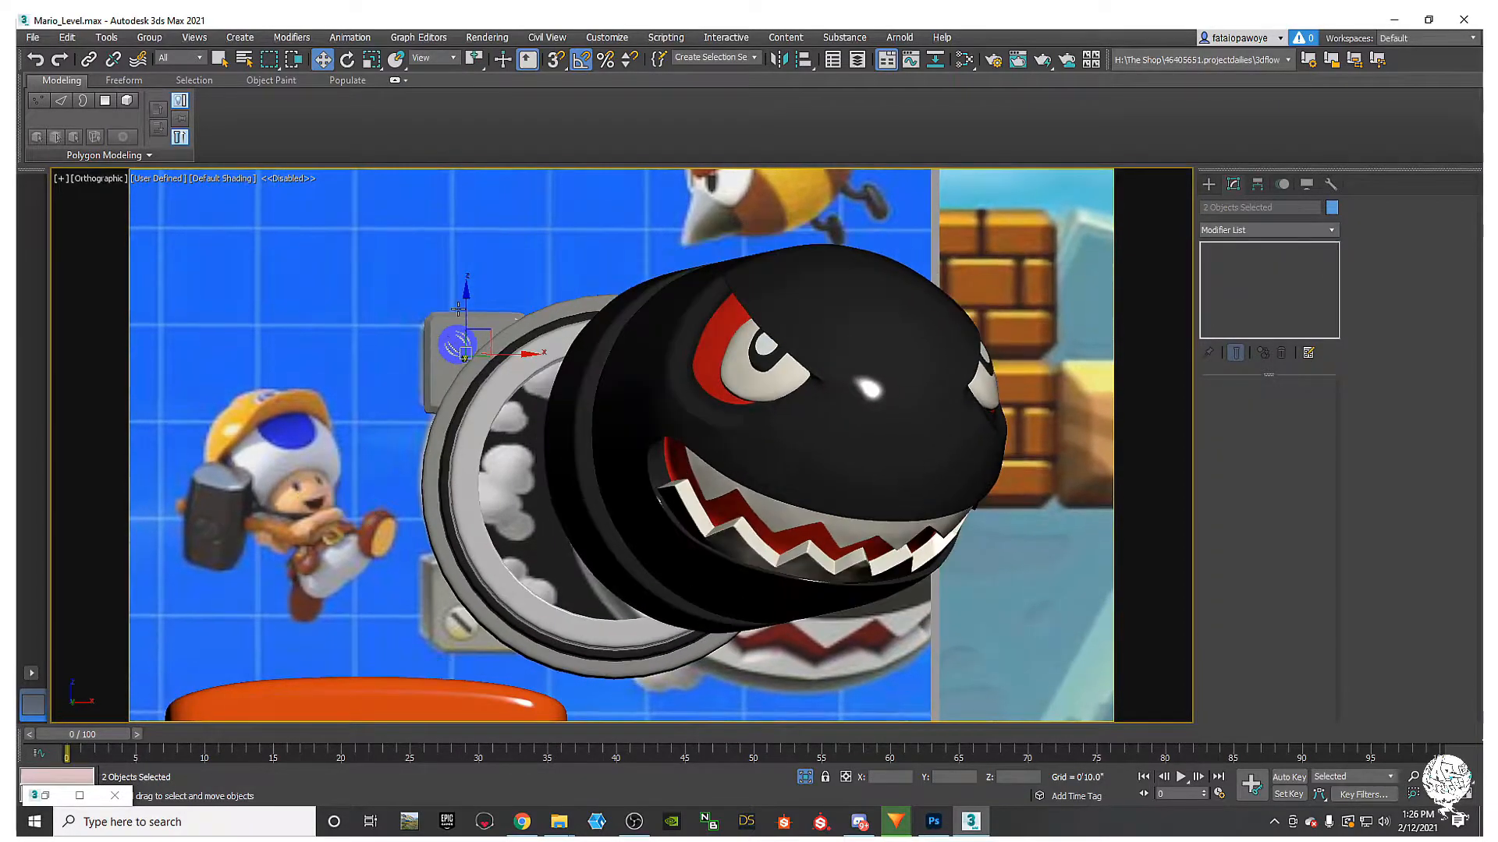
click(143, 40)
click(189, 58)
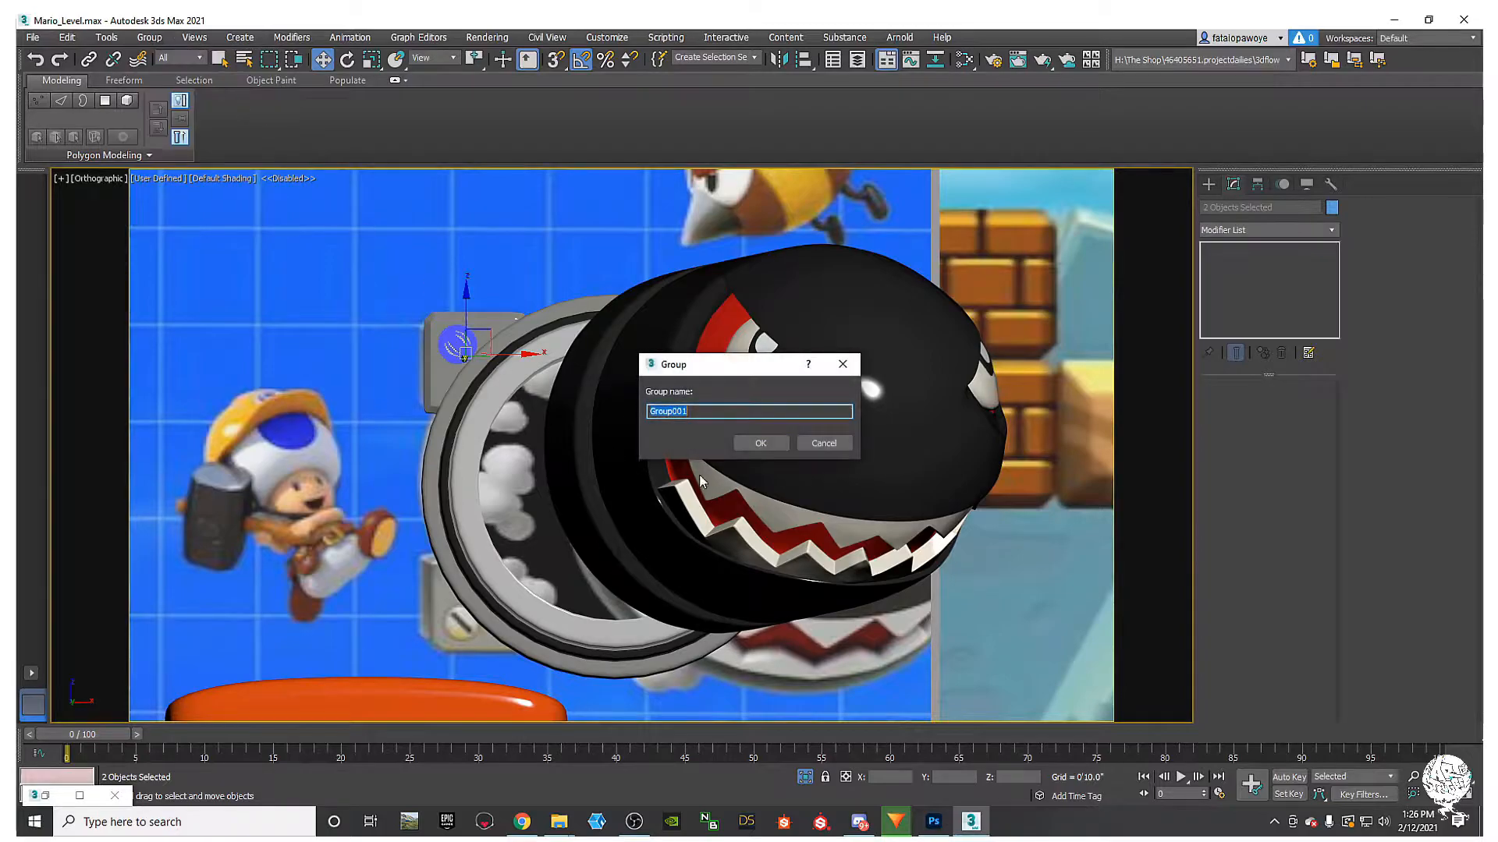
text(bolt)
key(Return)
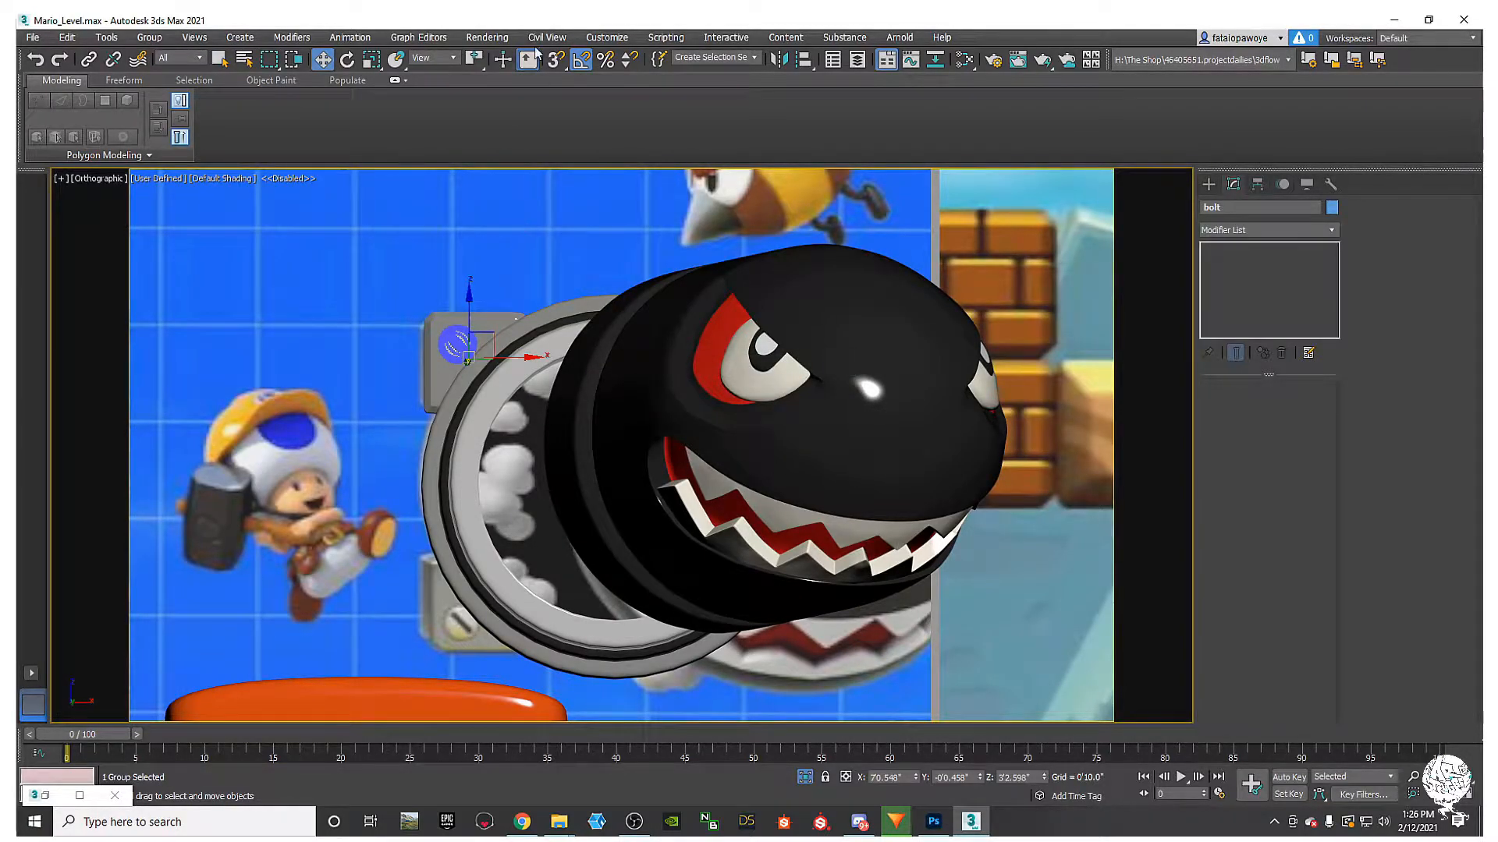
Step: Mirror the bolt group across the X axis as a copy
click(778, 61)
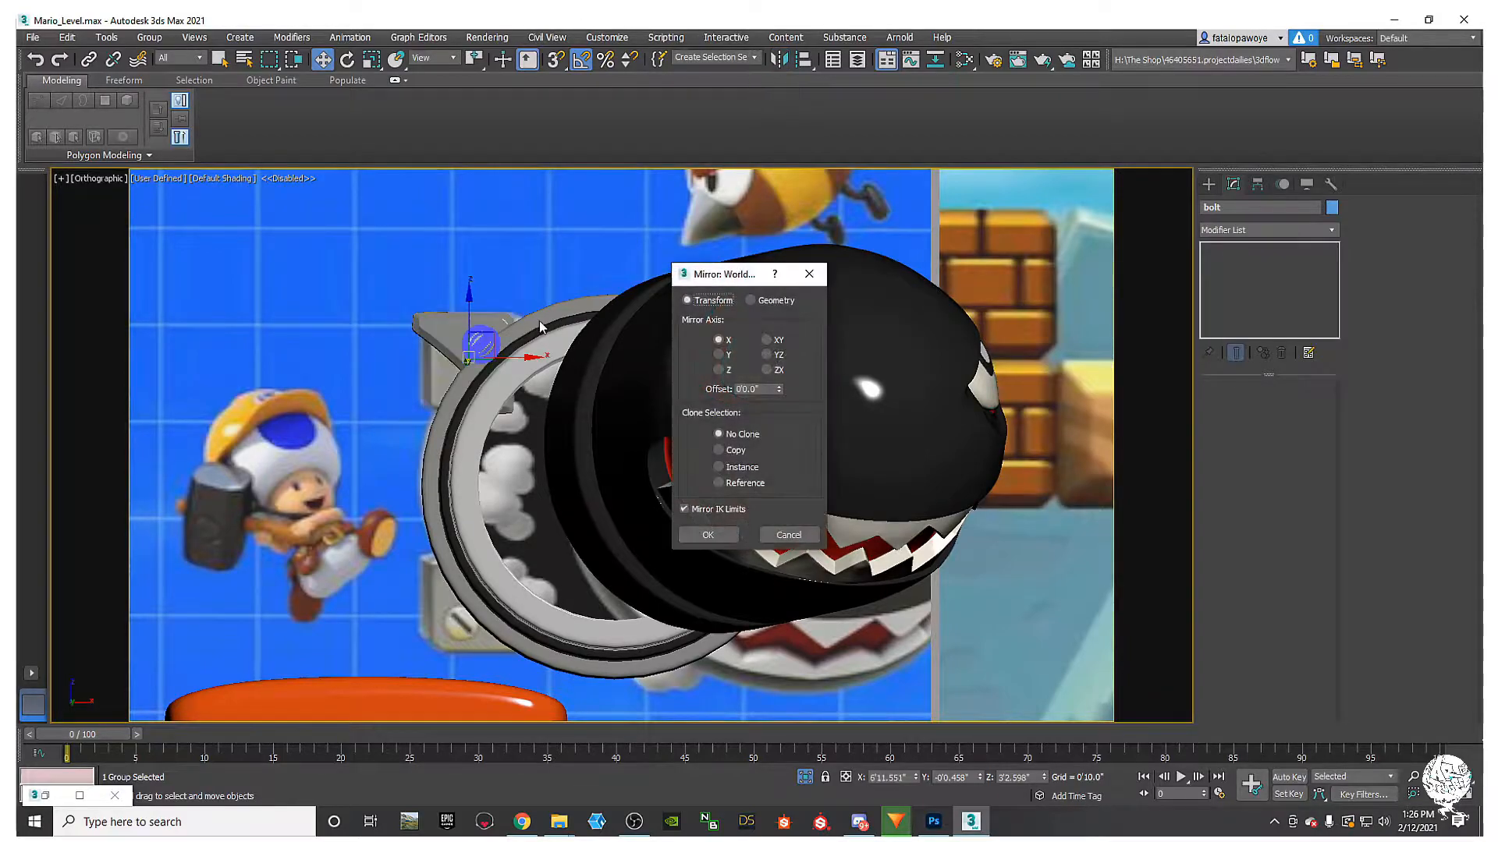
click(718, 450)
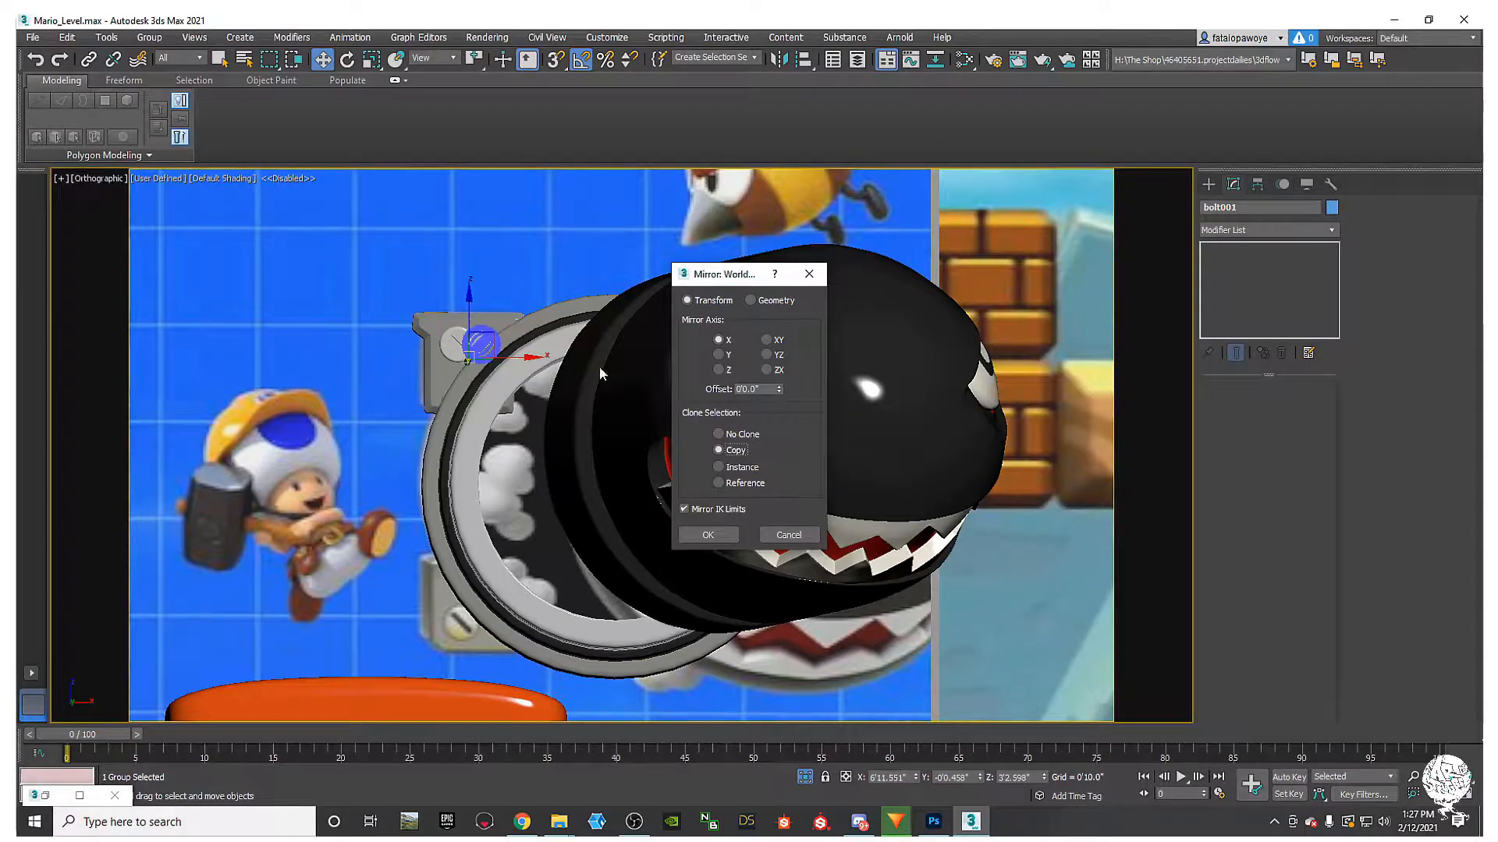
drag(725, 278, 997, 289)
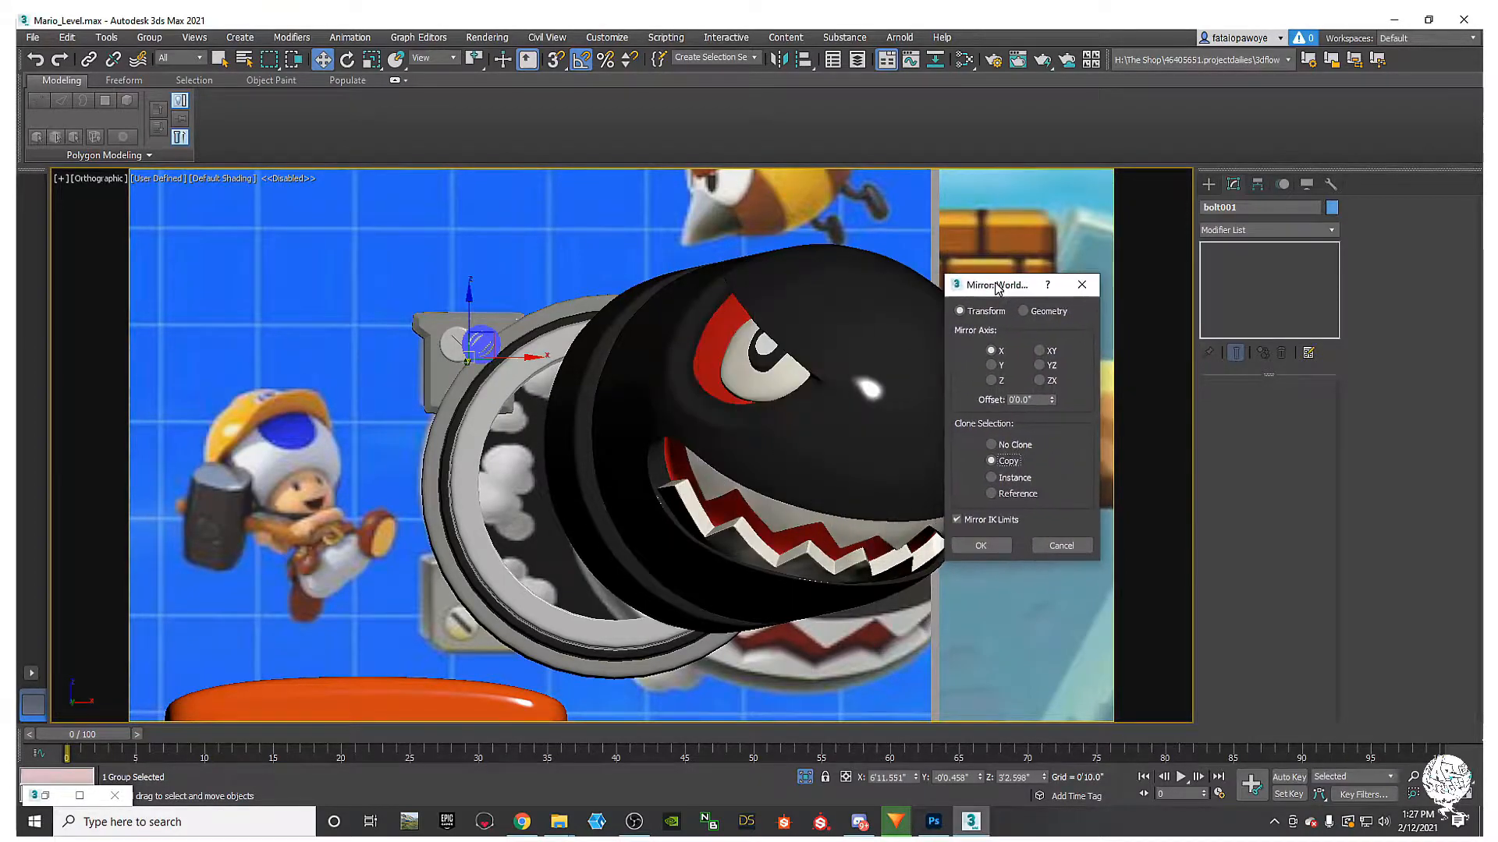
click(989, 546)
Step: Move the mirrored bolt along X to the opposite upper corner of the ring
middle_drag(526, 409, 433, 484)
alt+middle_drag(433, 483, 445, 531)
drag(415, 419, 723, 432)
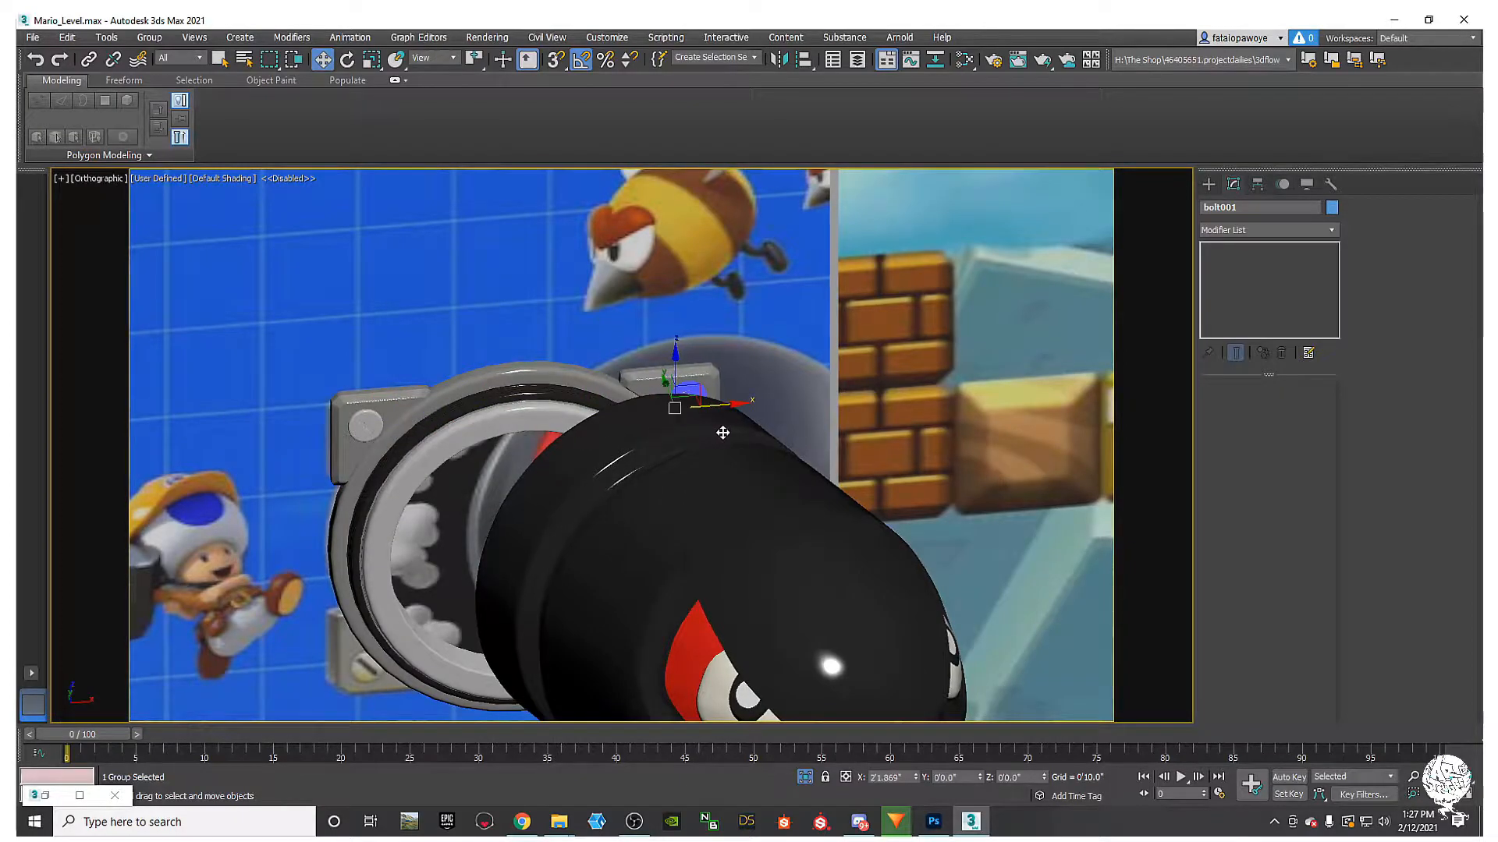
mouse_move(633, 424)
alt+middle_down()
mouse_move(570, 437)
mouse_move(623, 406)
mouse_move(626, 426)
alt+middle_up()
drag(724, 409, 720, 411)
Step: Select both upper bolt groups and mirror them across the Z axis as copies
ctrl+click(379, 416)
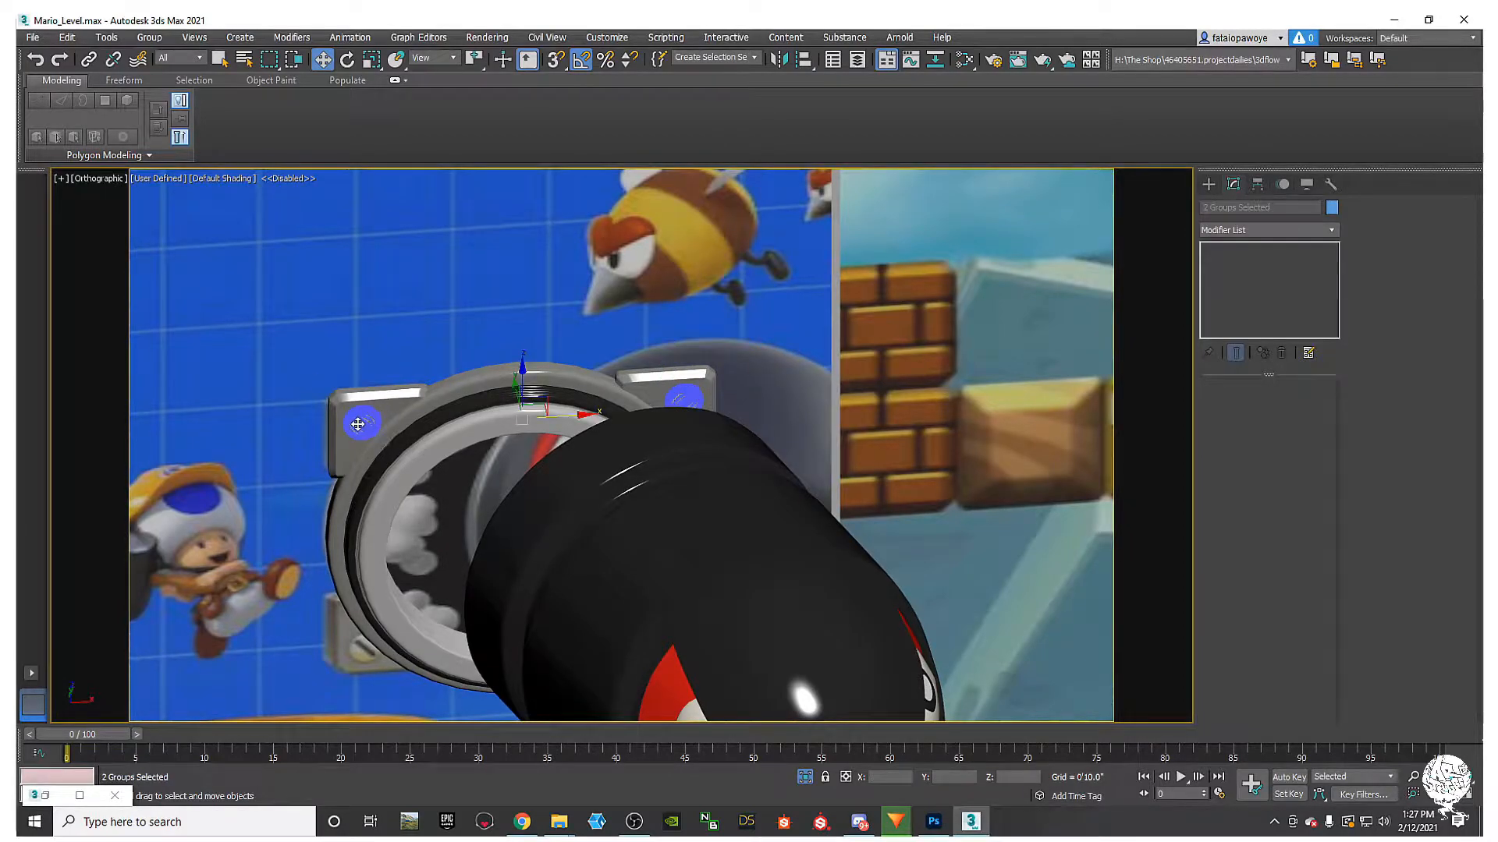
alt+middle_drag(357, 423, 441, 299)
click(778, 59)
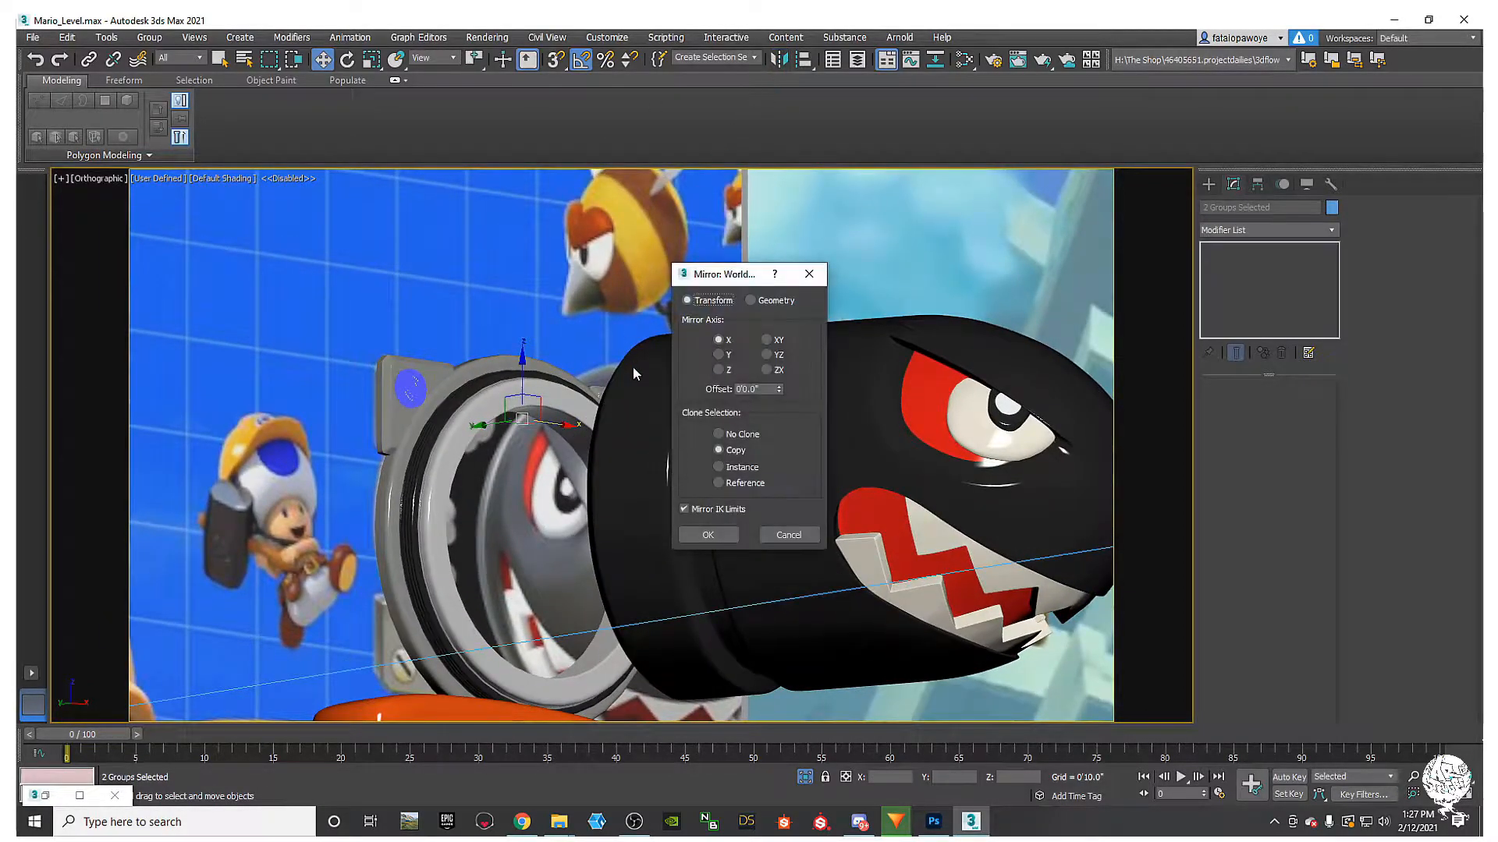
click(719, 355)
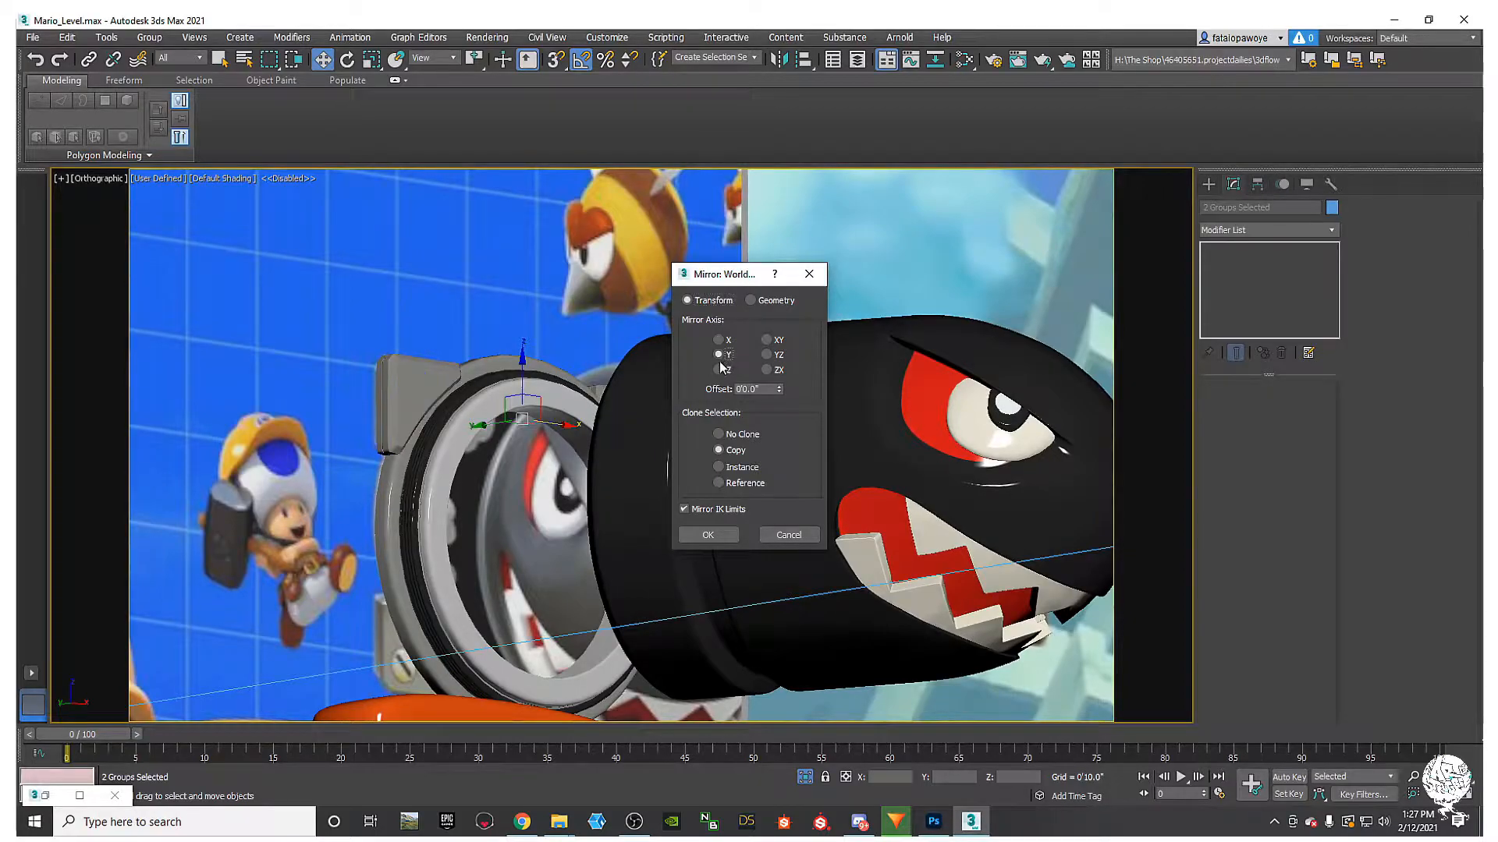
click(719, 369)
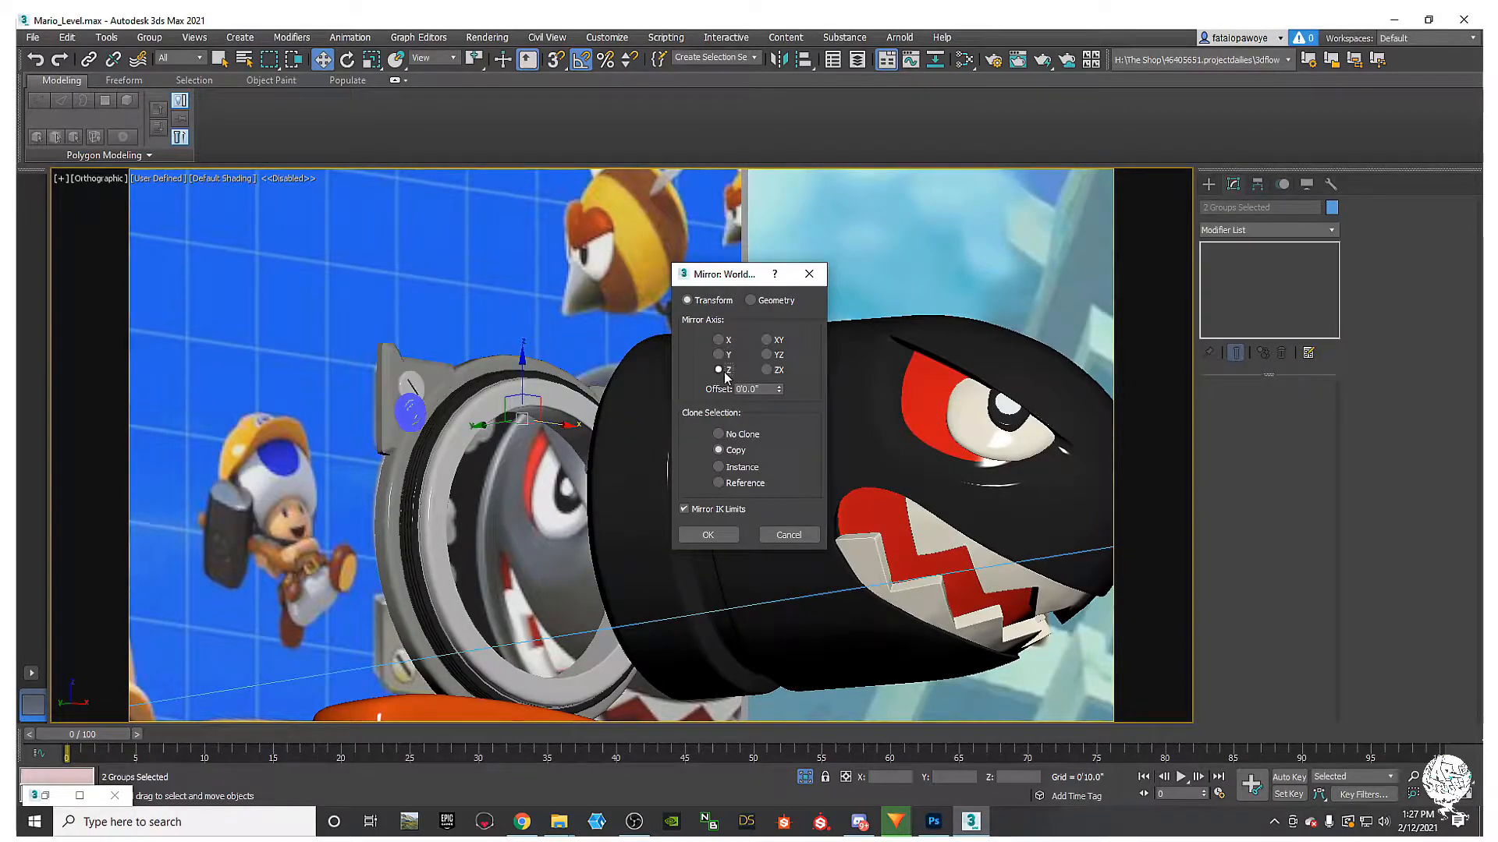
click(733, 535)
Step: Move the two mirrored bolt copies straight down to the ring's lower corners
middle_drag(495, 440, 493, 364)
drag(521, 291, 517, 553)
alt+middle_drag(516, 554, 556, 559)
scroll(542, 548, down, 6)
Step: Move the bullet group along X in front of the ring and along Y toward it, to about Y -25.8", checking in perspective
click(685, 537)
alt+middle_drag(685, 537, 707, 579)
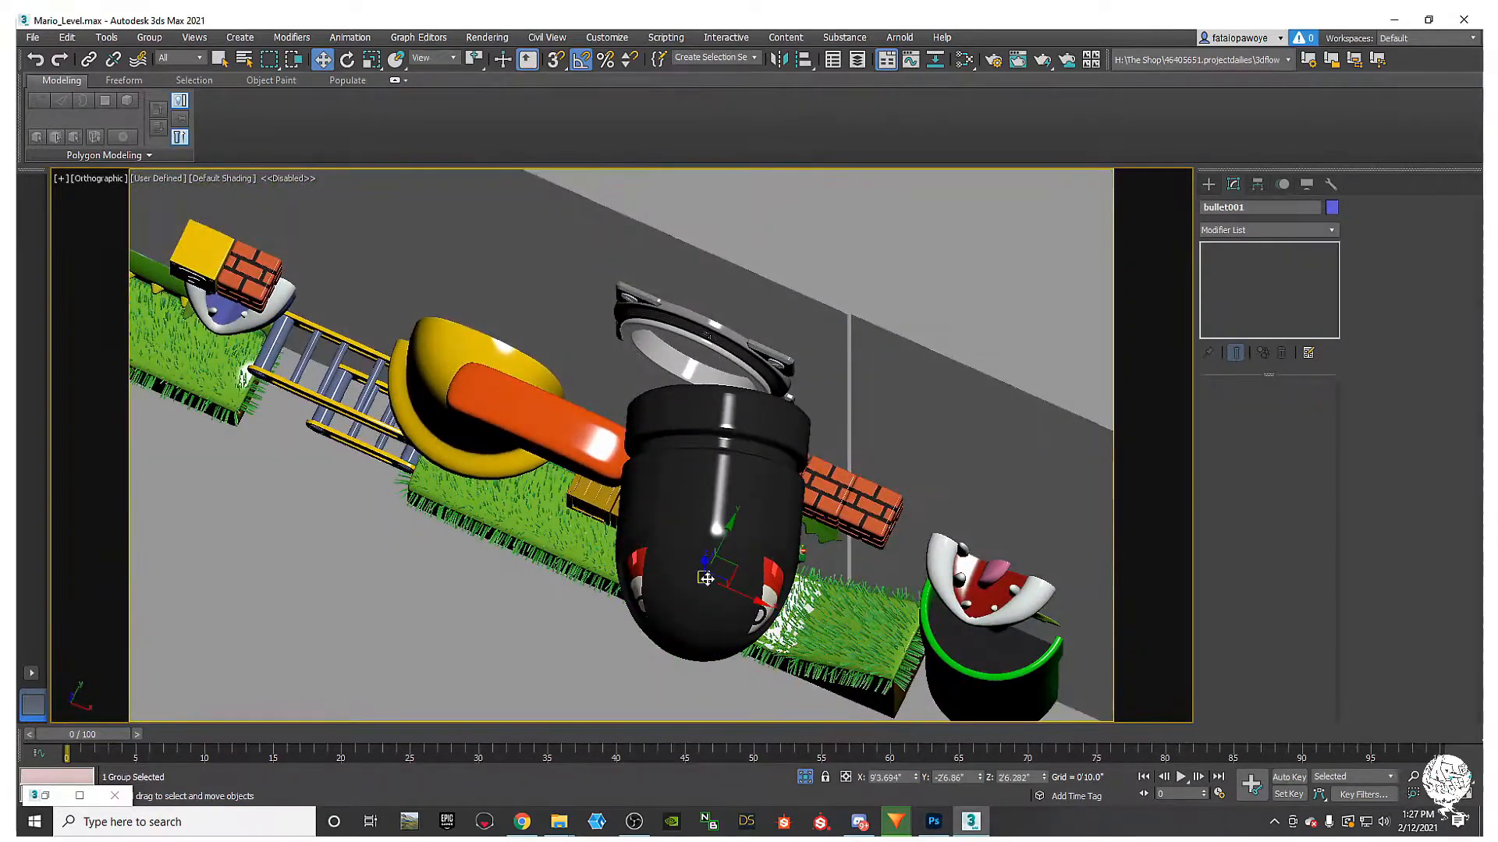
drag(742, 596, 663, 578)
alt+middle_drag(663, 578, 563, 506)
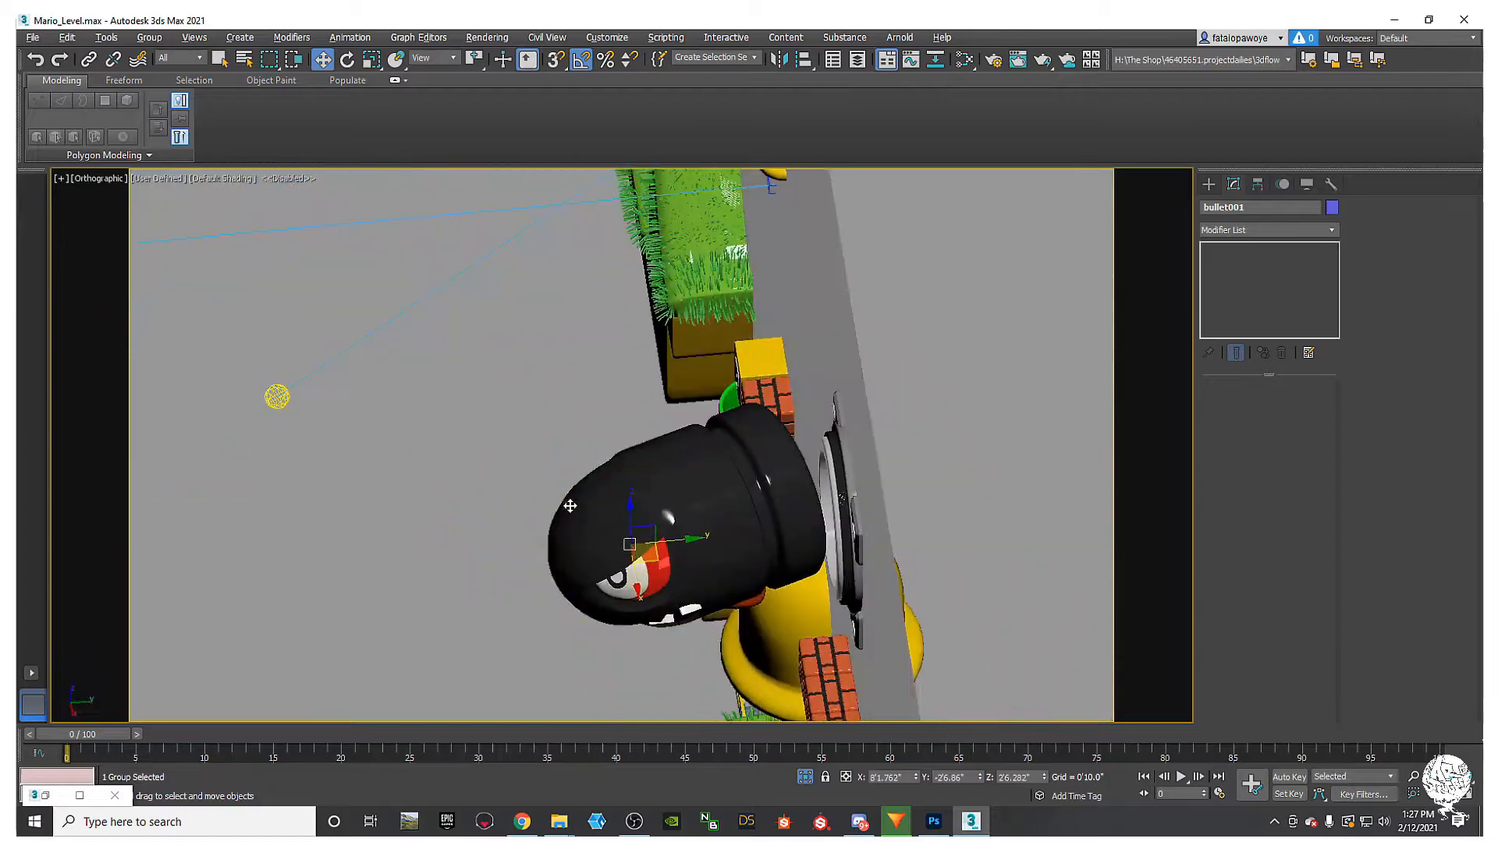
mouse_move(676, 538)
mouse_down()
mouse_move(697, 537)
mouse_move(684, 543)
mouse_up()
alt+middle_drag(684, 543, 649, 519)
drag(655, 537, 718, 544)
alt+middle_drag(718, 544, 636, 414)
key(p)
key(z)
mouse_move(525, 435)
alt+middle_down()
mouse_move(548, 401)
mouse_move(569, 409)
mouse_move(561, 460)
mouse_move(563, 423)
mouse_move(538, 418)
alt+middle_up()
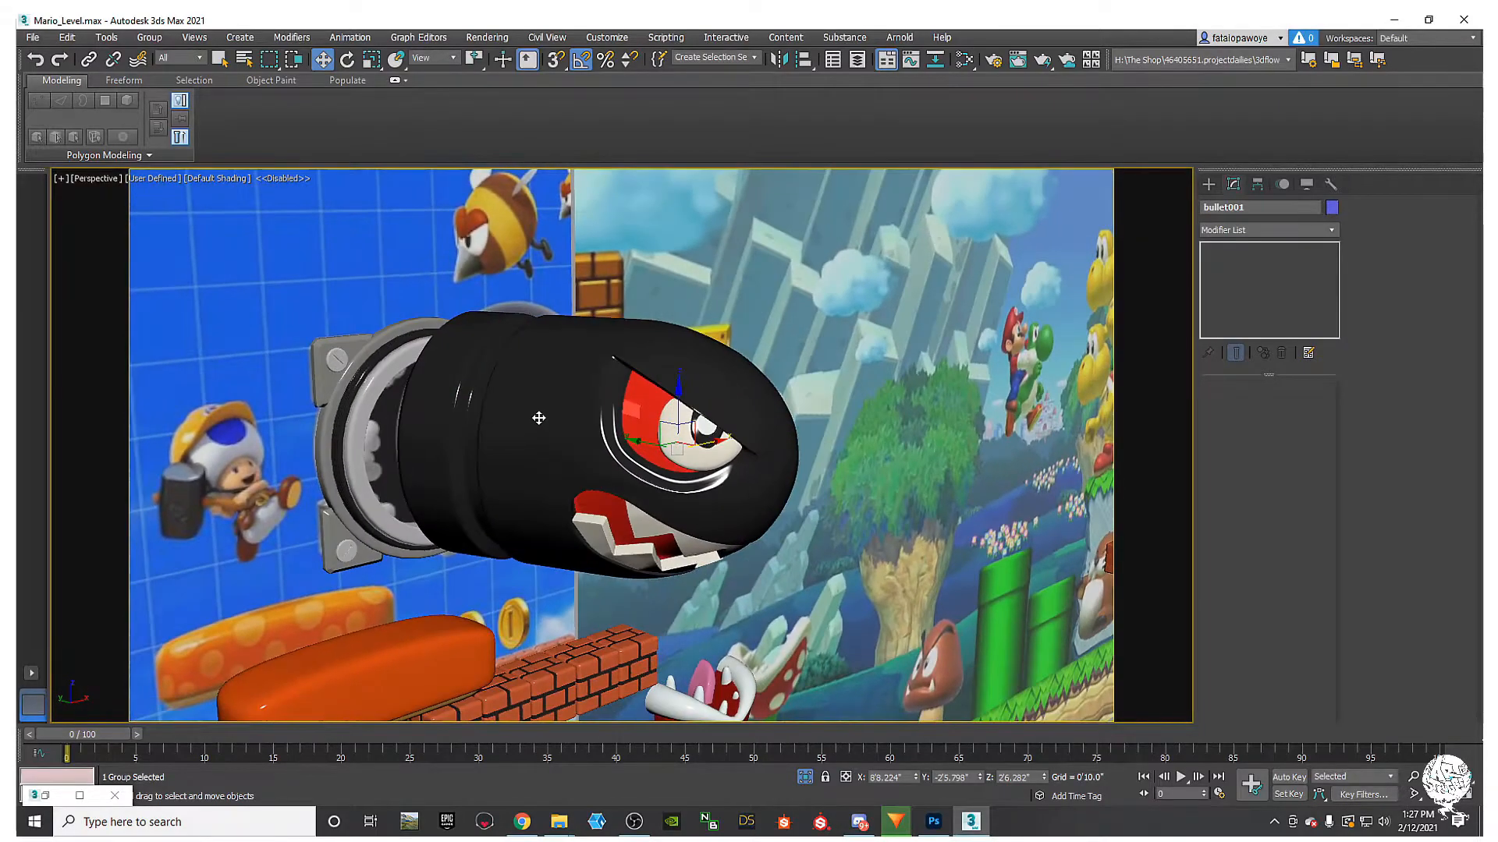
Step: Try scaling the bullet uniformly down to about 34.66% and pulling it forward along Y, and undo both changes
key(r)
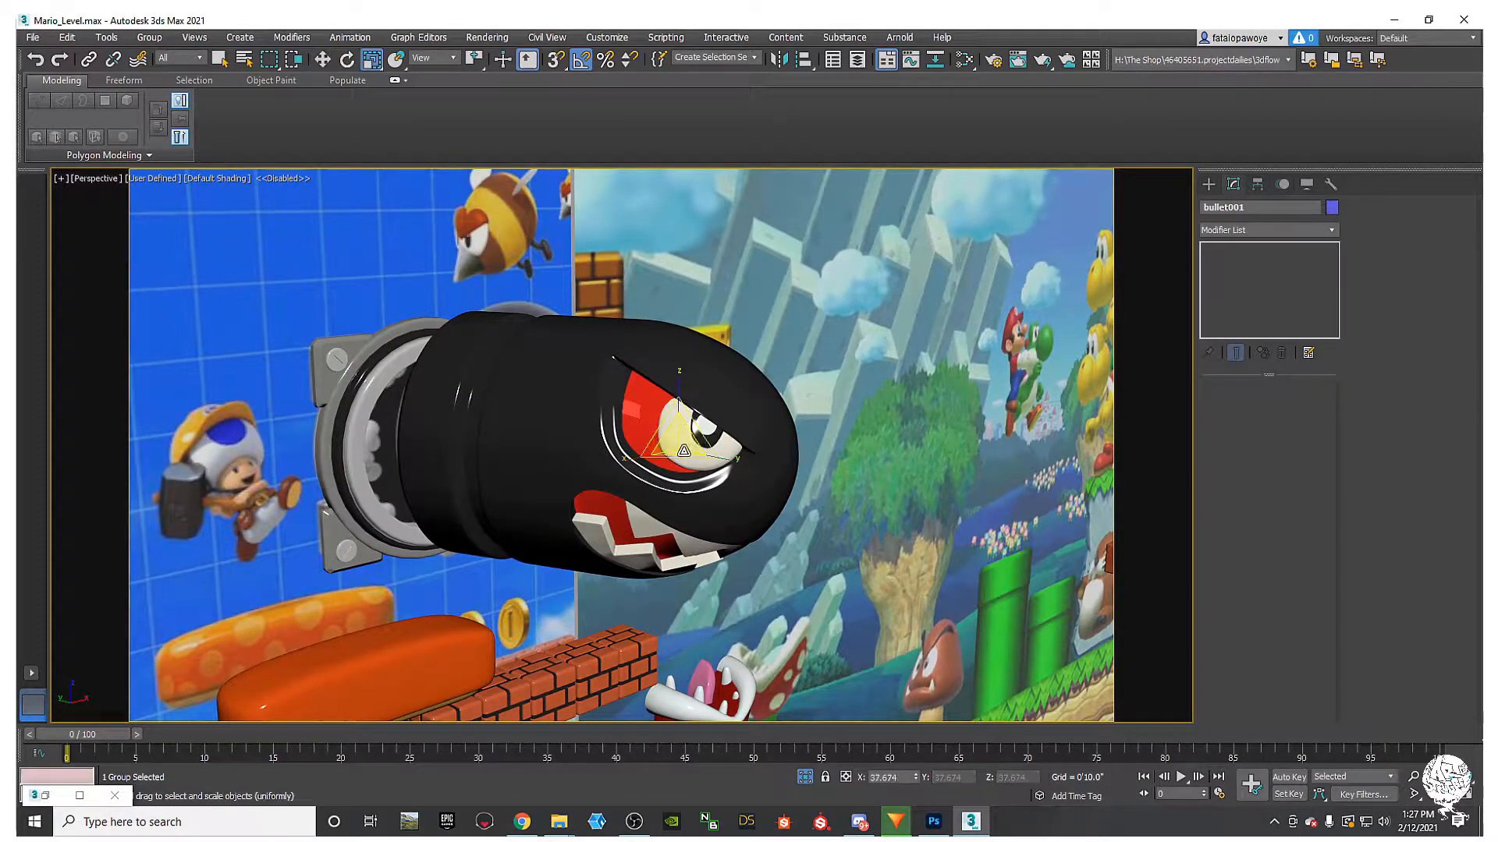
drag(675, 443, 675, 454)
alt+middle_drag(676, 453, 577, 419)
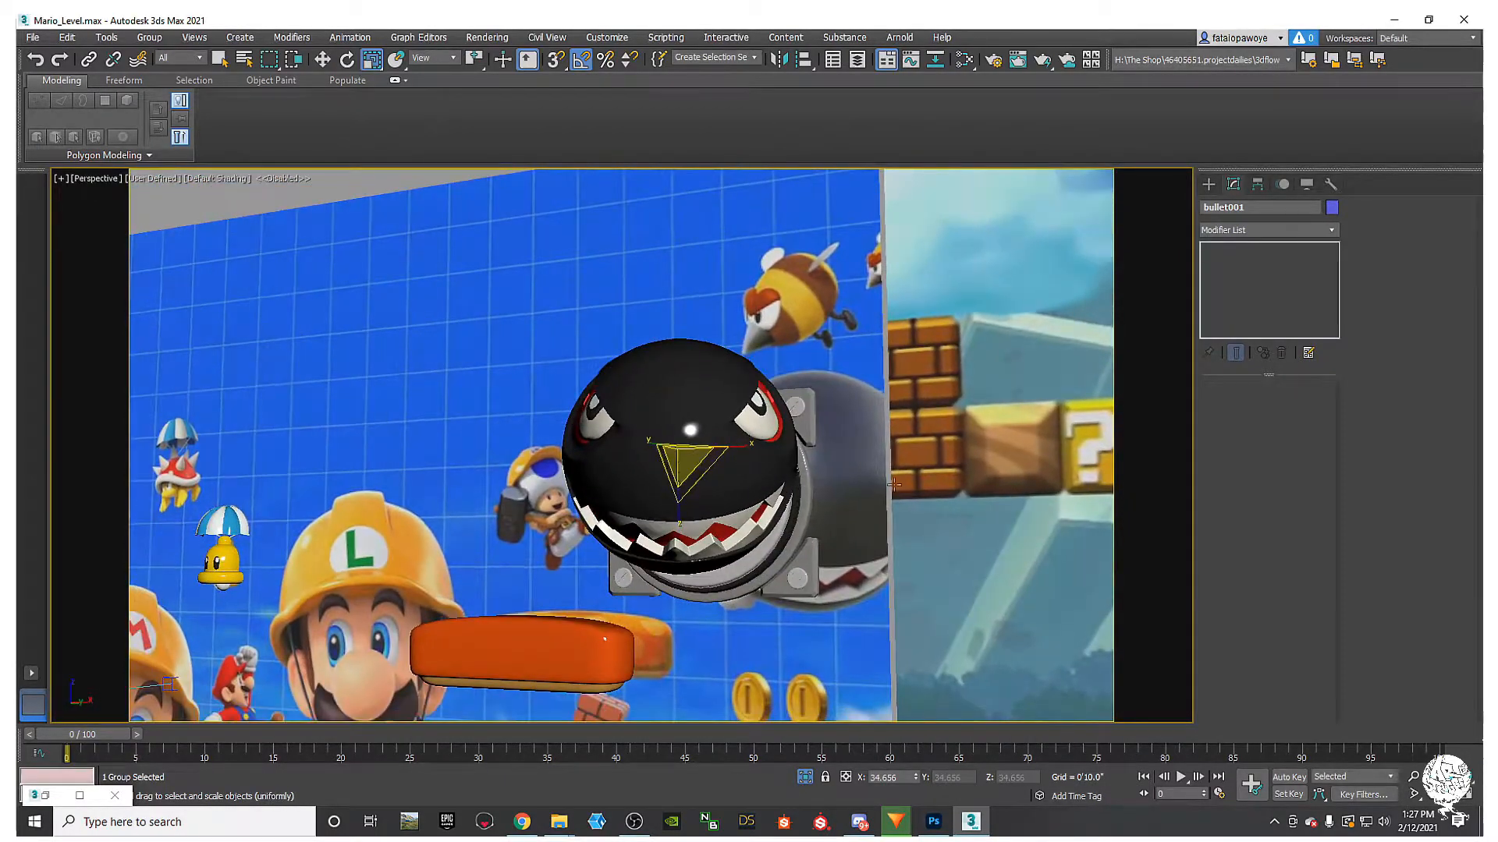
alt+middle_drag(840, 471, 929, 512)
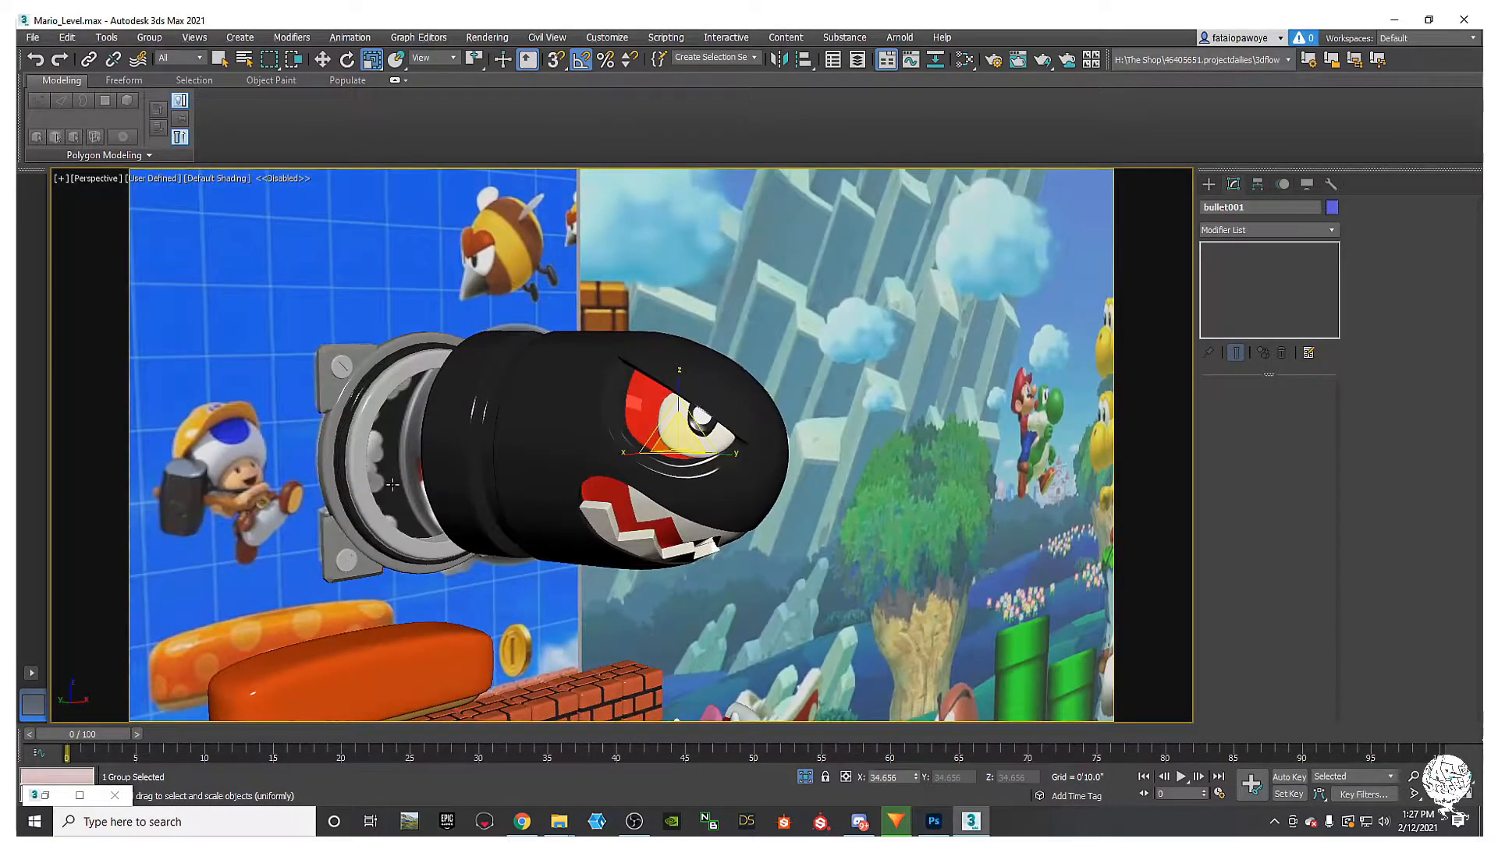
alt+middle_drag(579, 463, 596, 383)
key(w)
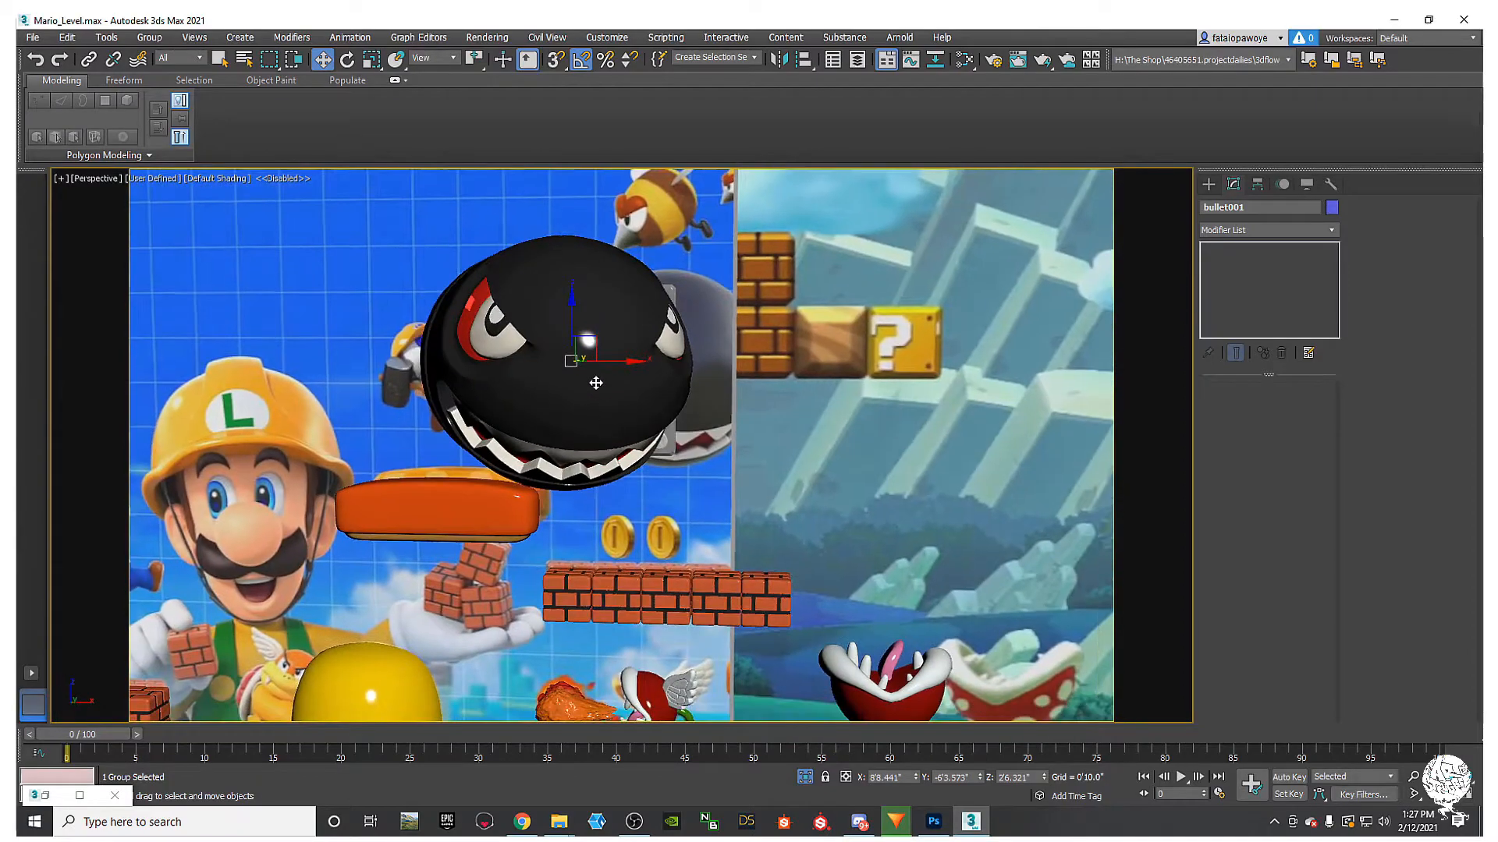
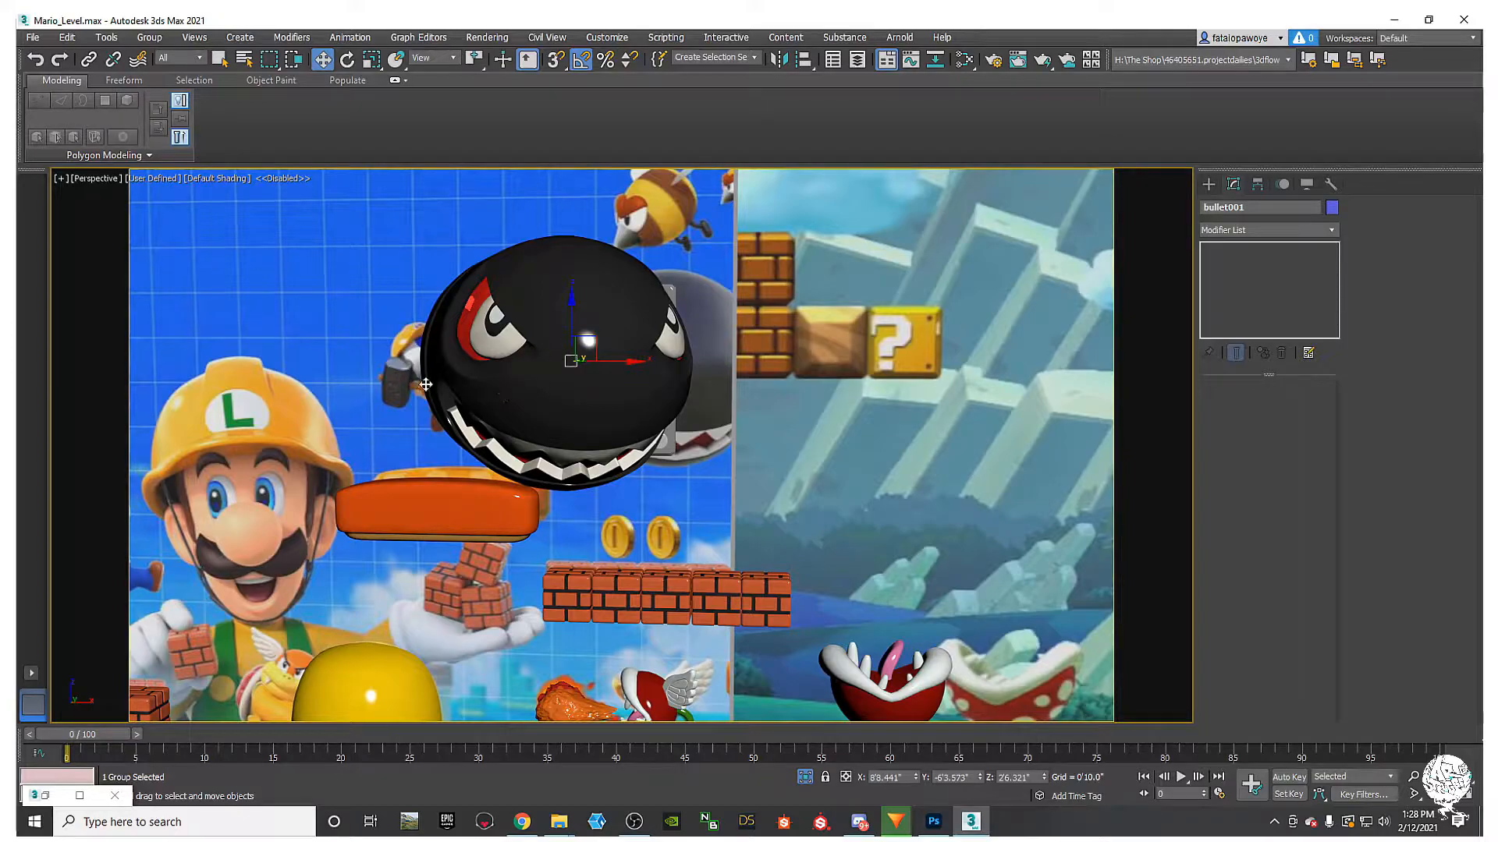
alt+middle_drag(557, 461, 535, 522)
key(ctrl+z)
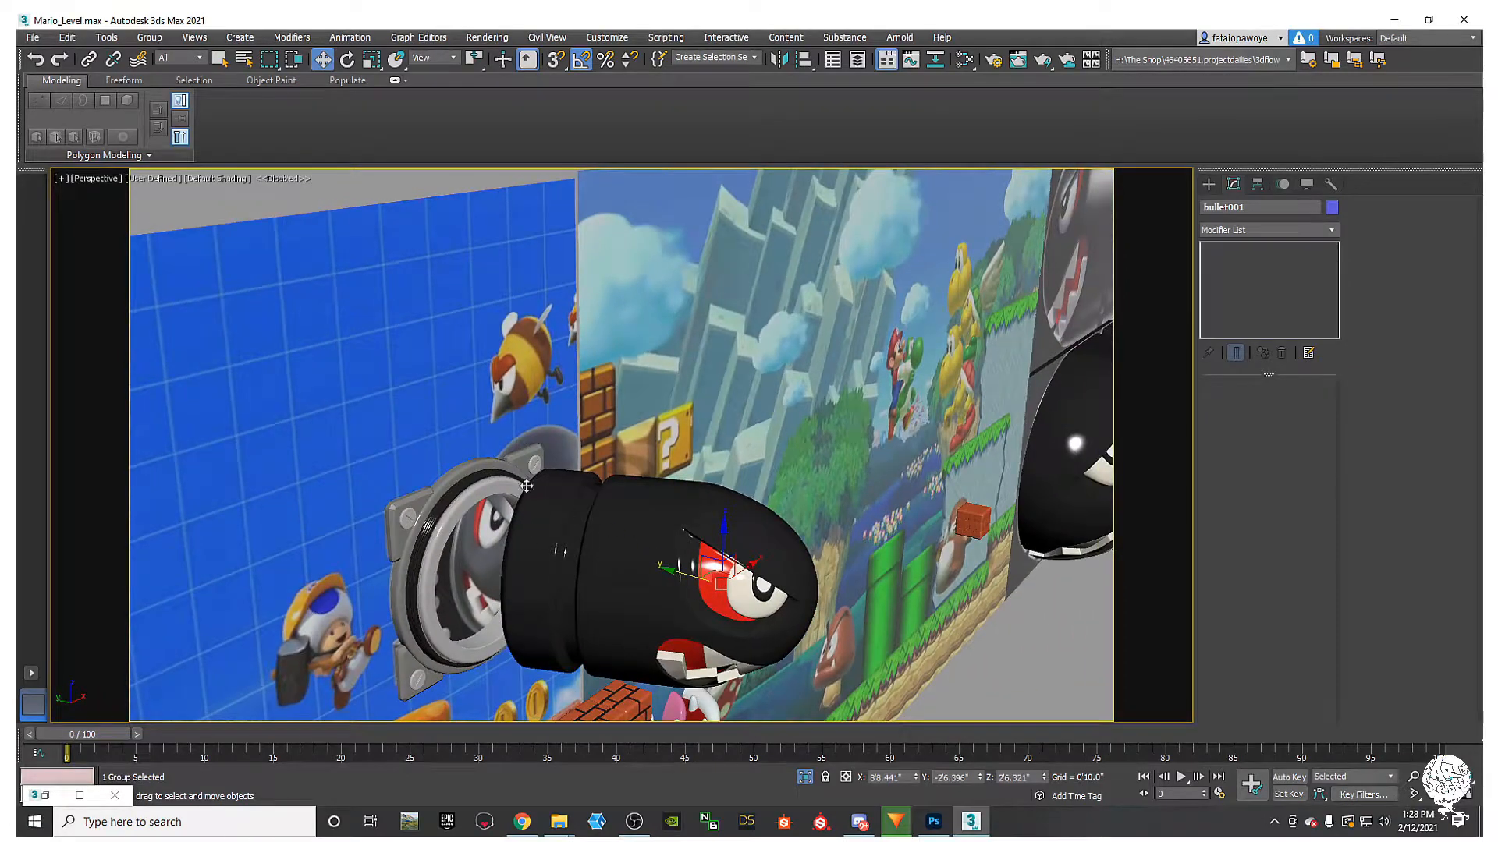
alt+middle_drag(497, 572, 560, 522)
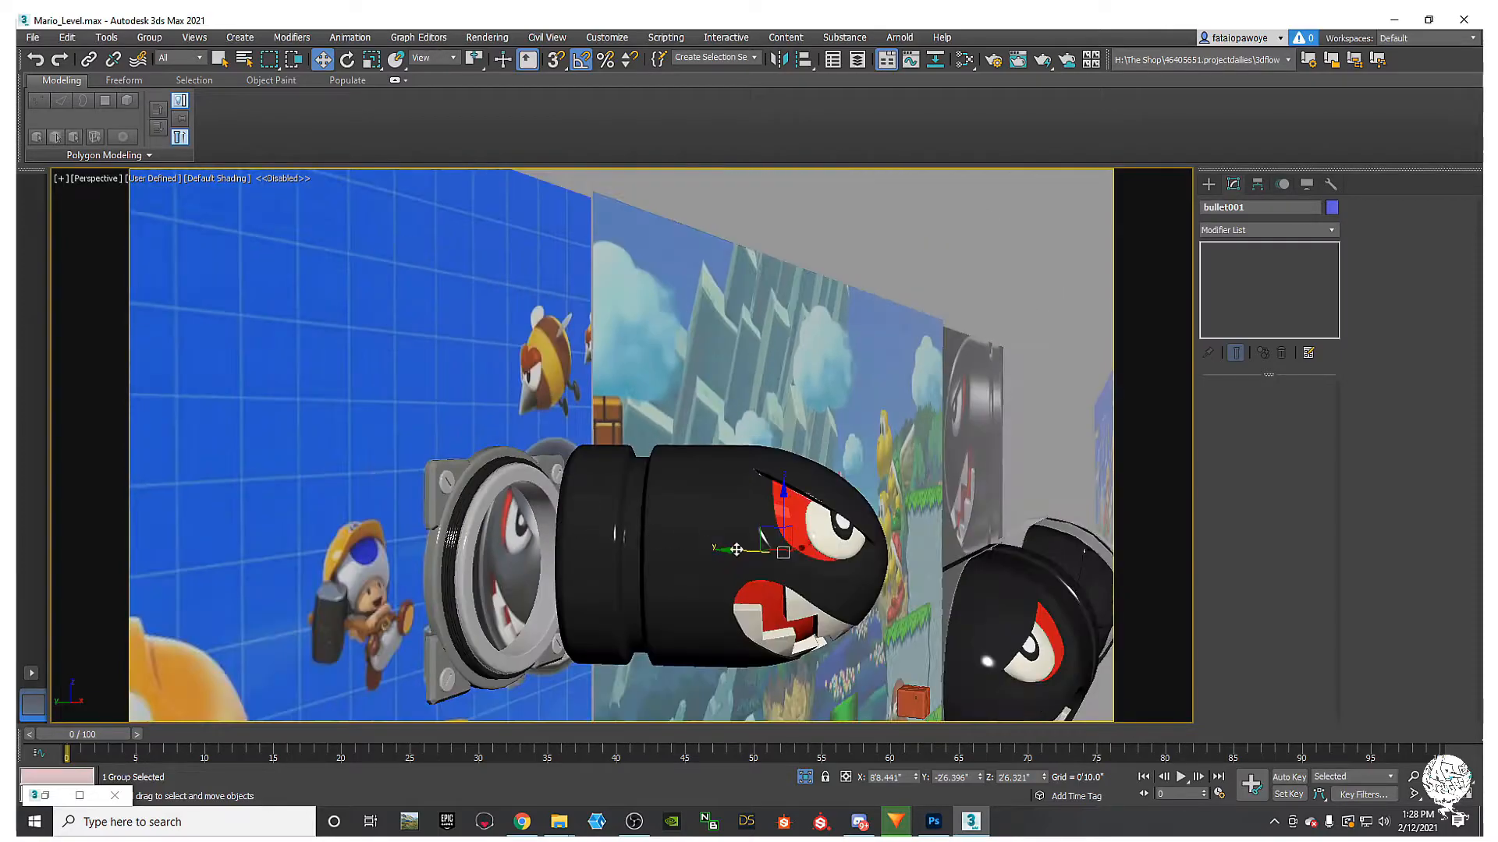
key(ctrl+z)
Step: Move the bullet along Y toward the launcher ring, to about Y -2'3.2"
drag(718, 550, 698, 576)
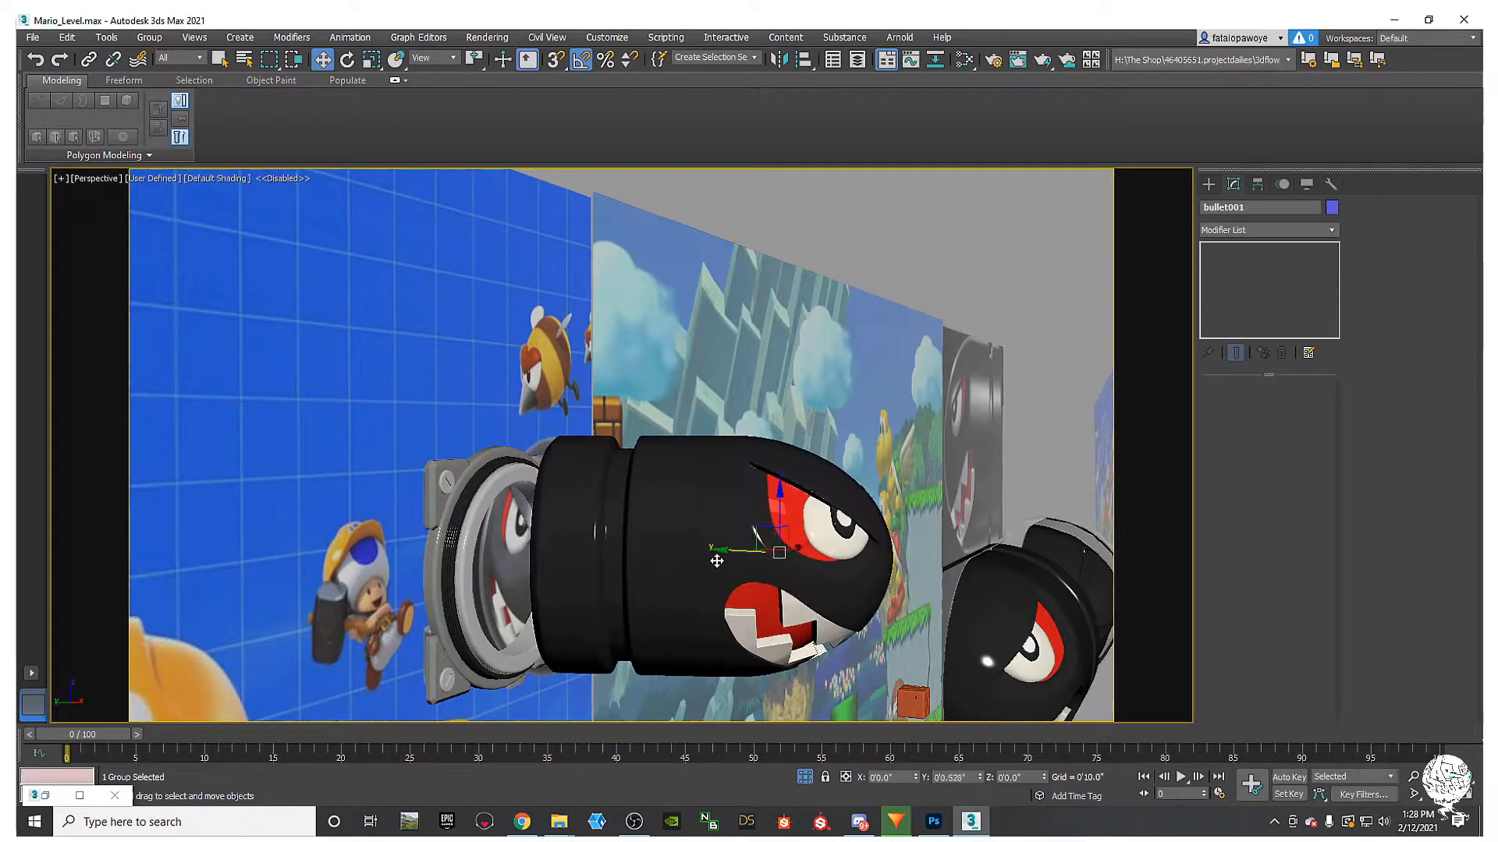
mouse_move(694, 573)
alt+middle_down()
mouse_move(596, 571)
mouse_move(688, 584)
alt+middle_up()
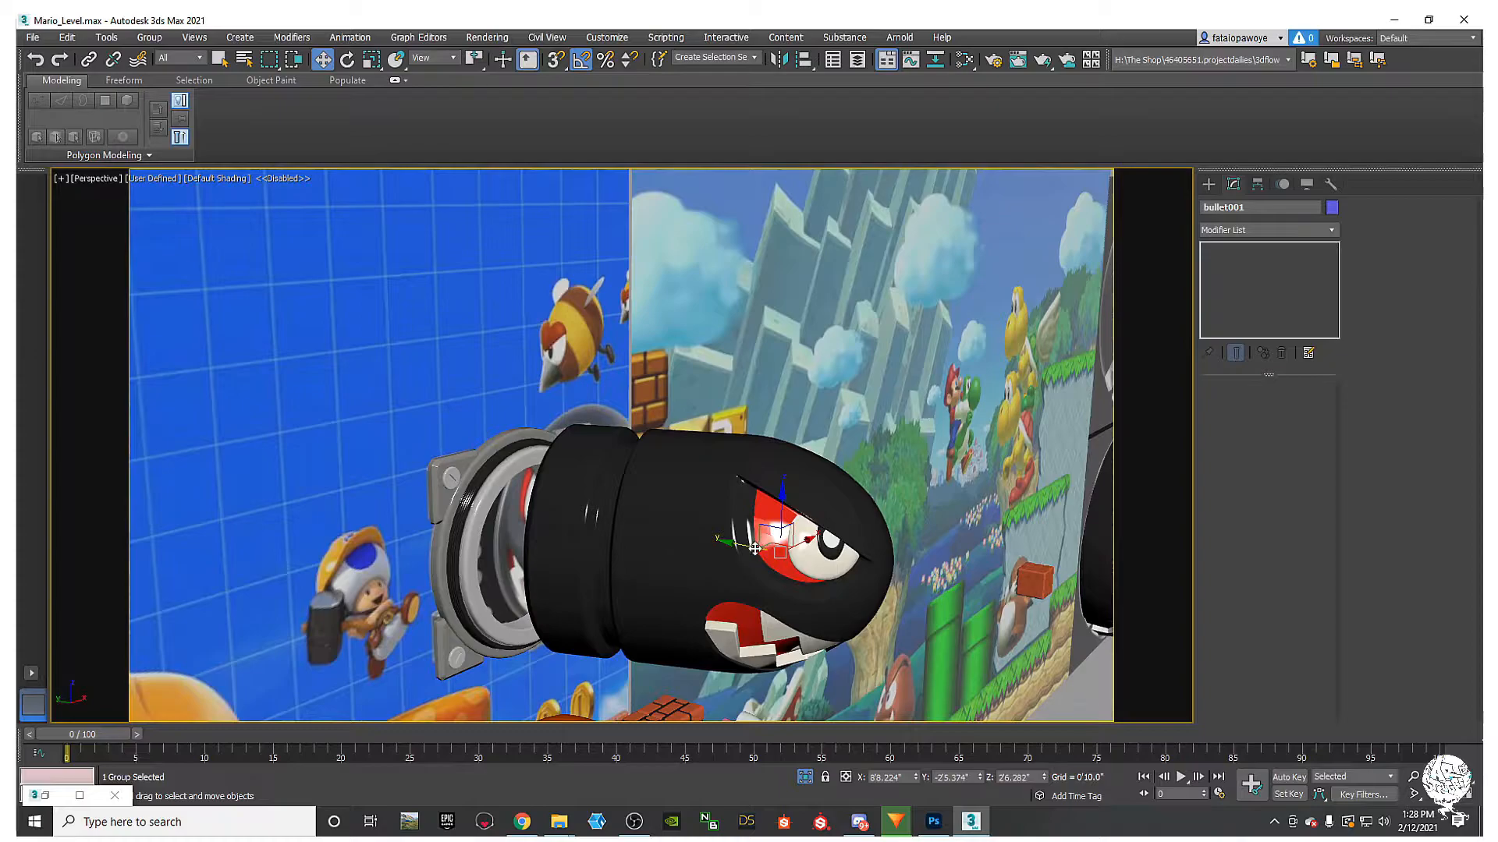
alt+middle_drag(739, 514, 706, 507)
scroll(706, 507, down, 4)
middle_drag(706, 507, 850, 512)
scroll(806, 535, up, 3)
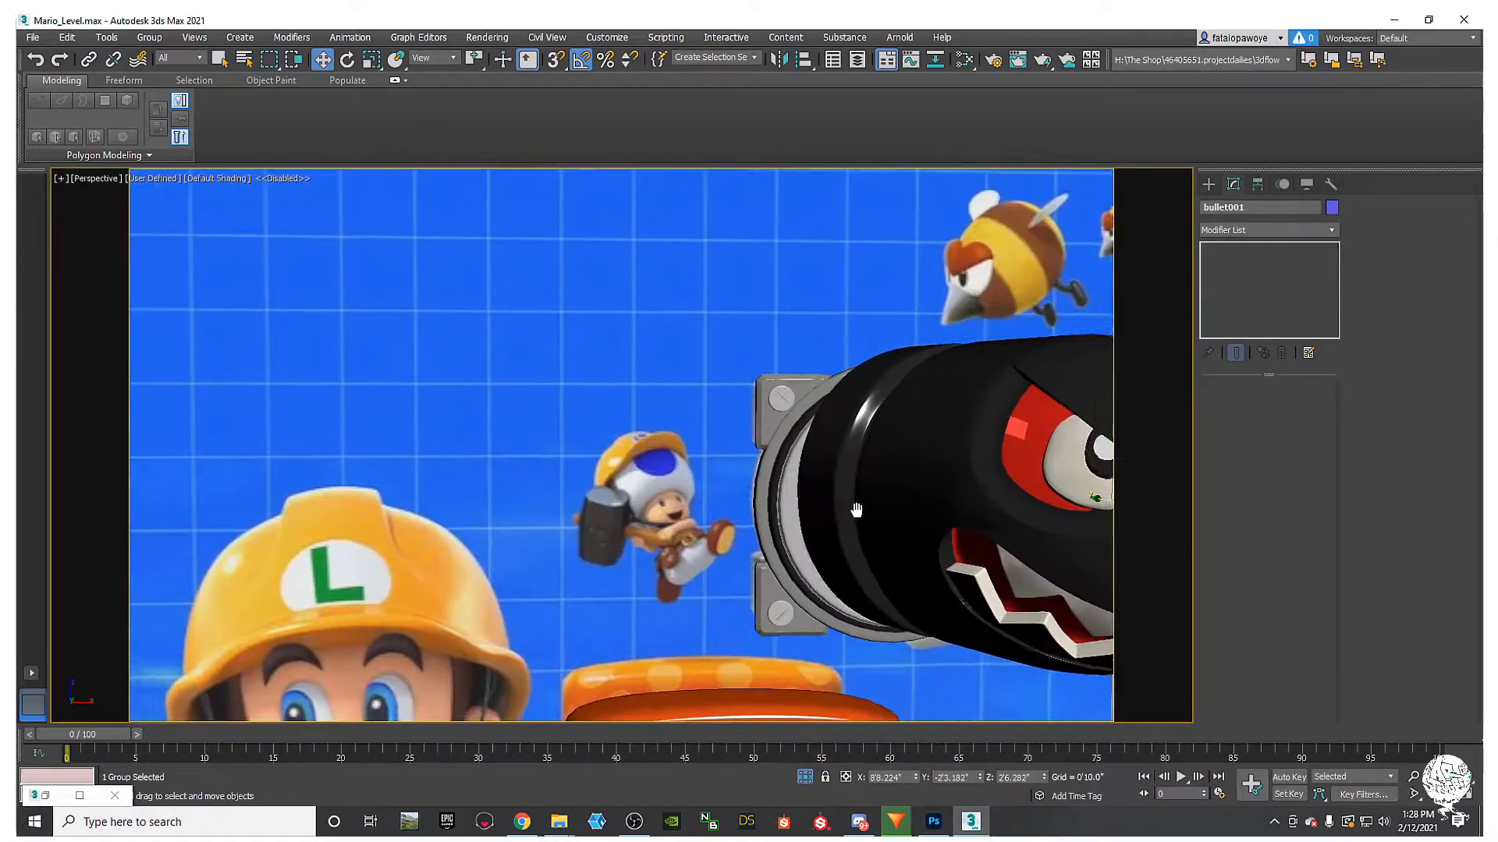
Step: Look through PhysCamera001 and lower the bullet along Z to about 2'2.7"
scroll(863, 506, down, 2)
key(c)
double_click(736, 313)
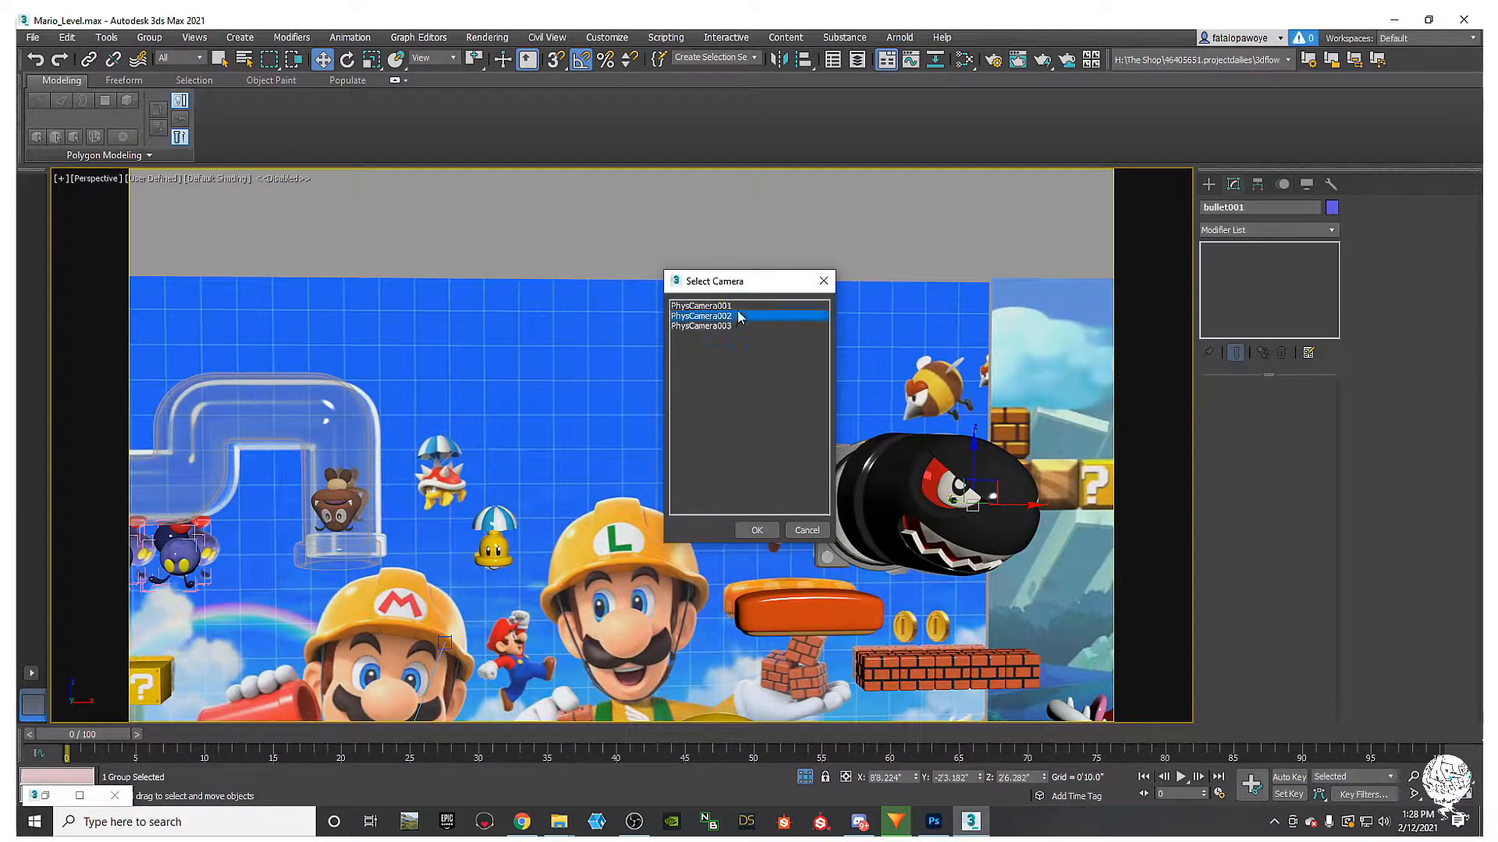
key(c)
double_click(718, 306)
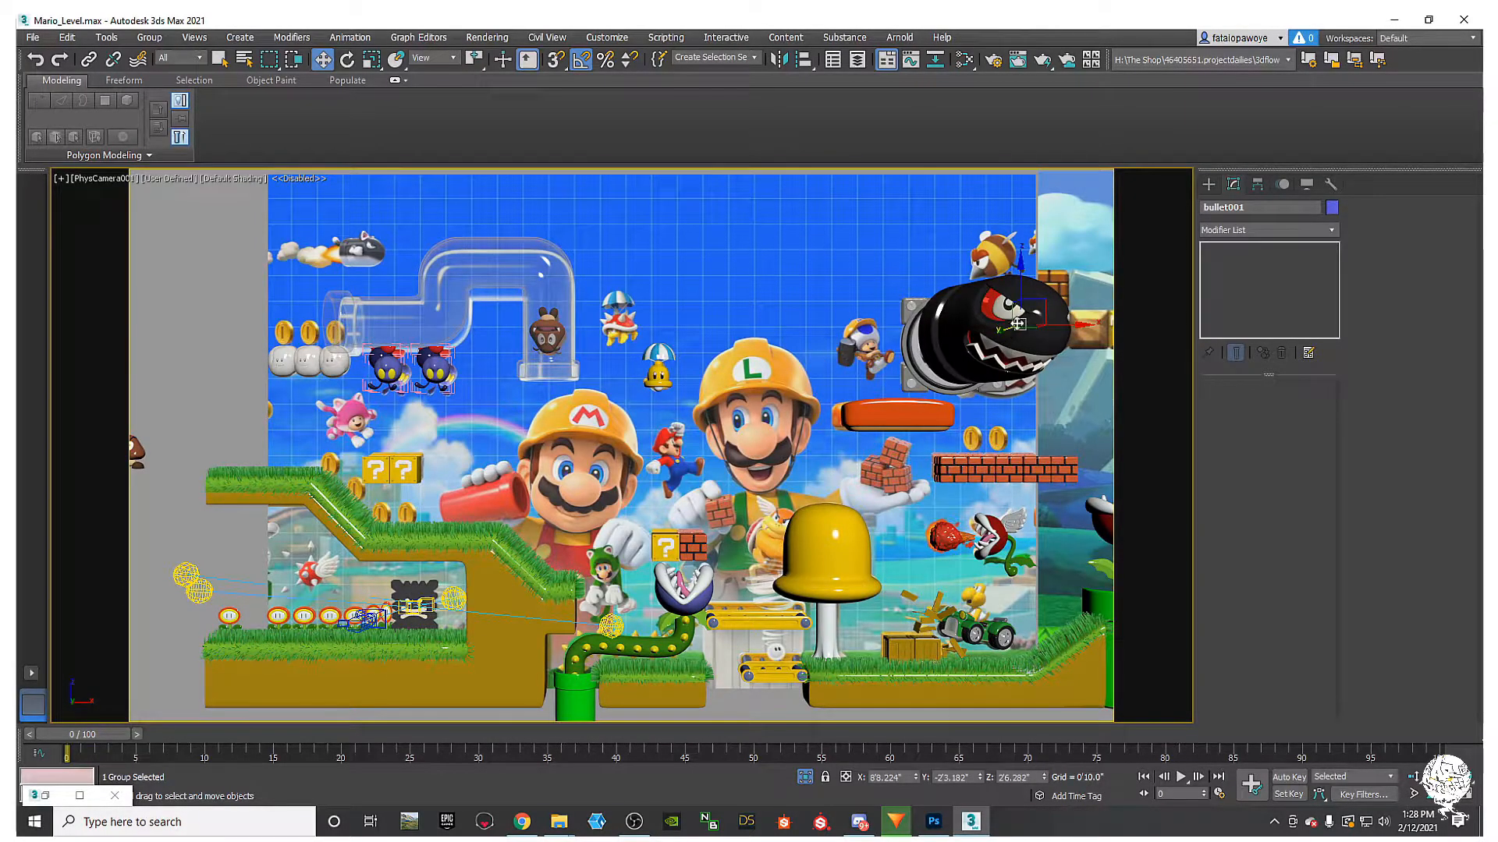
drag(1017, 284, 1024, 294)
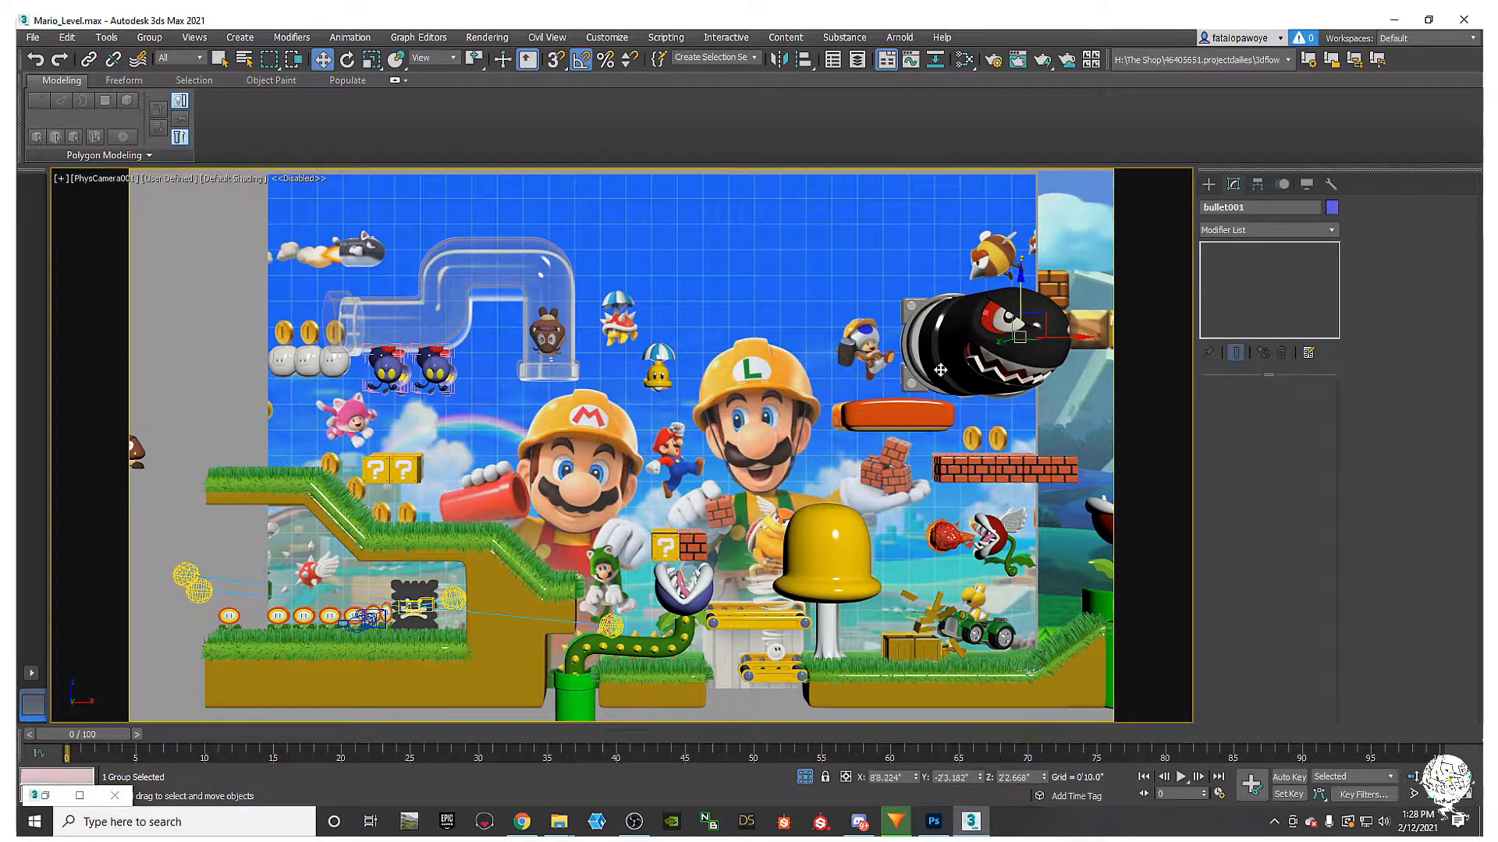
click(984, 393)
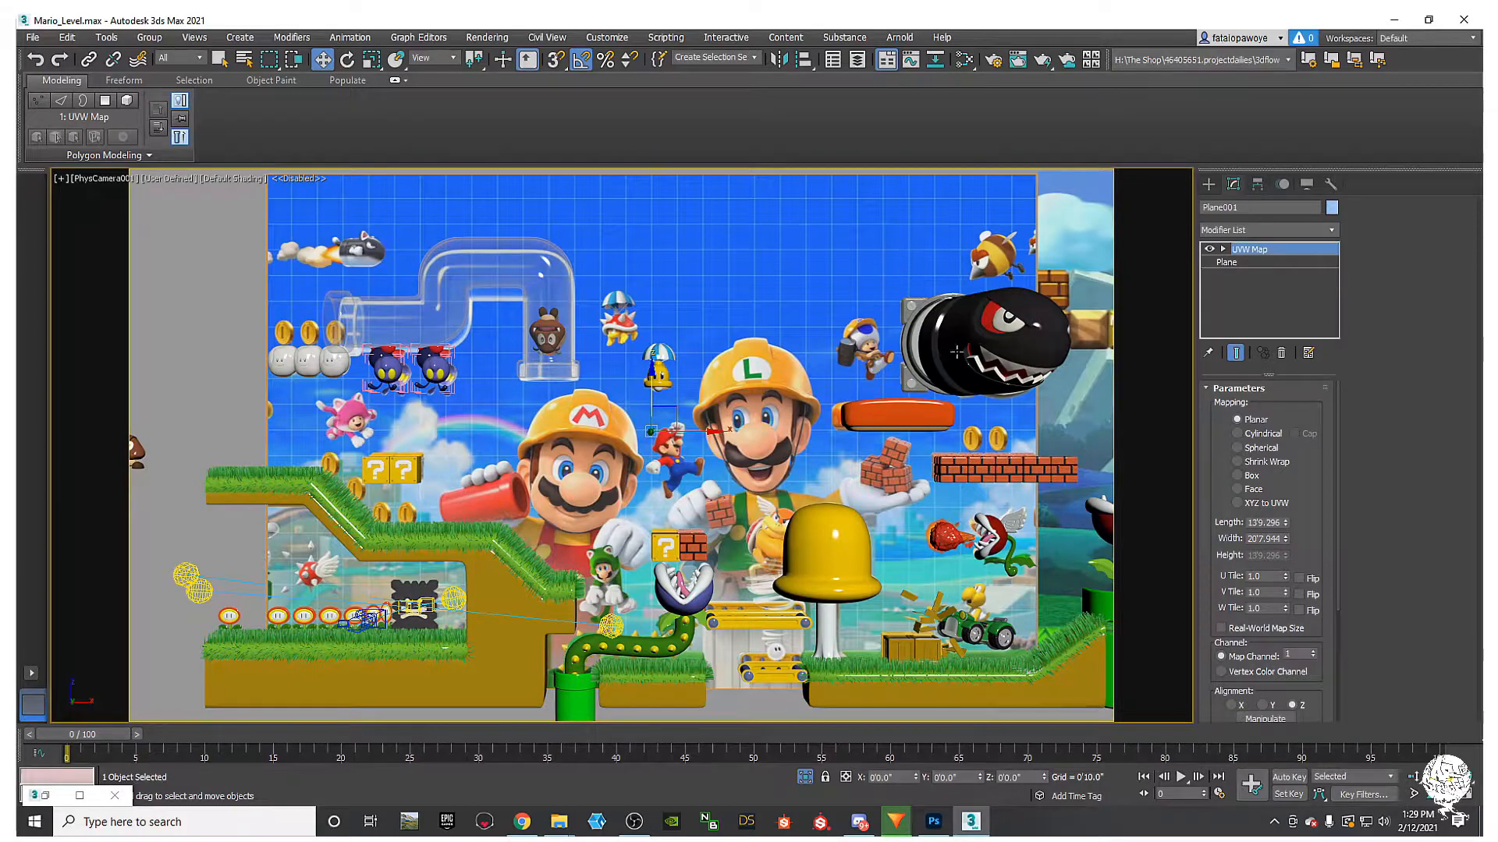
Step: Return to the perspective view and pull the bullet forward along Y, well clear of the launcher ring
key(p)
alt+middle_drag(960, 363, 784, 405)
click(727, 454)
drag(784, 406, 1026, 422)
Step: Select the launcher ring and move it forward along Y to about -4'9.7", exposing the reference image behind it
click(663, 388)
click(612, 446)
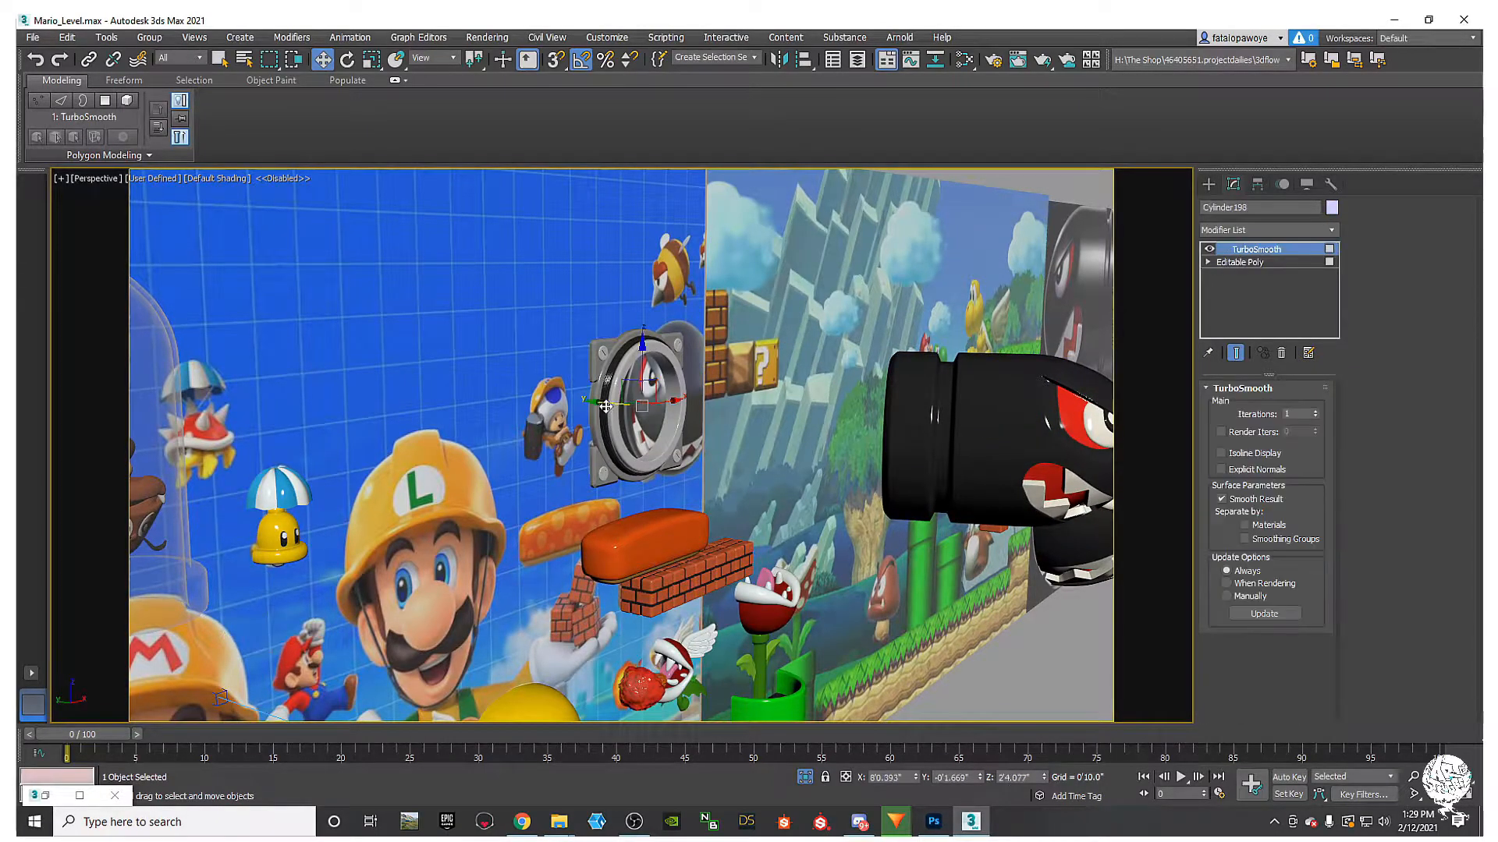
drag(612, 446, 896, 484)
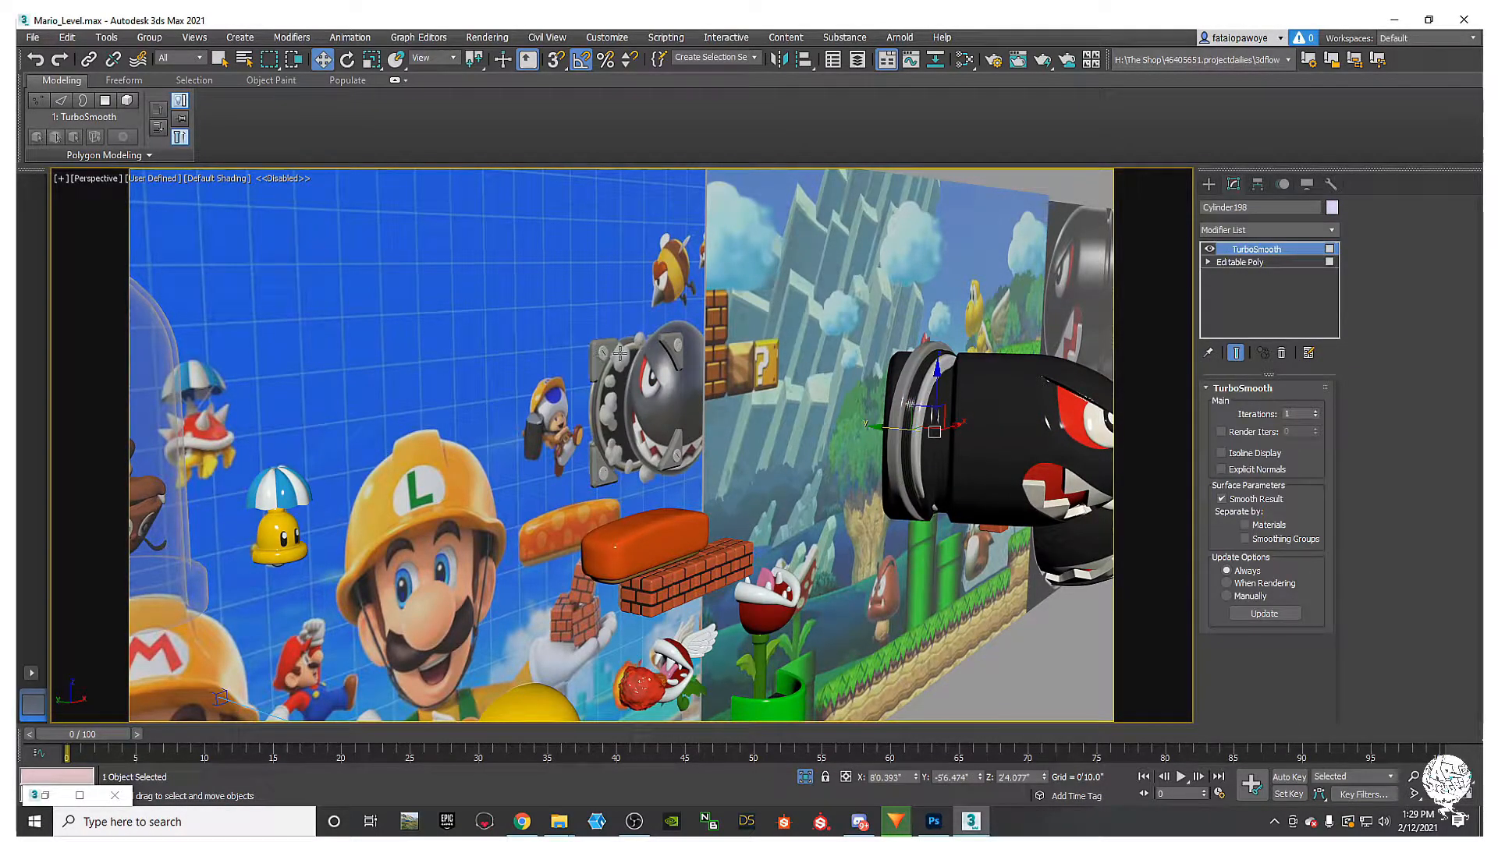
alt+middle_drag(616, 439, 550, 437)
scroll(696, 400, up, 6)
middle_drag(710, 390, 500, 444)
key(ctrl+z)
scroll(465, 364, down, 5)
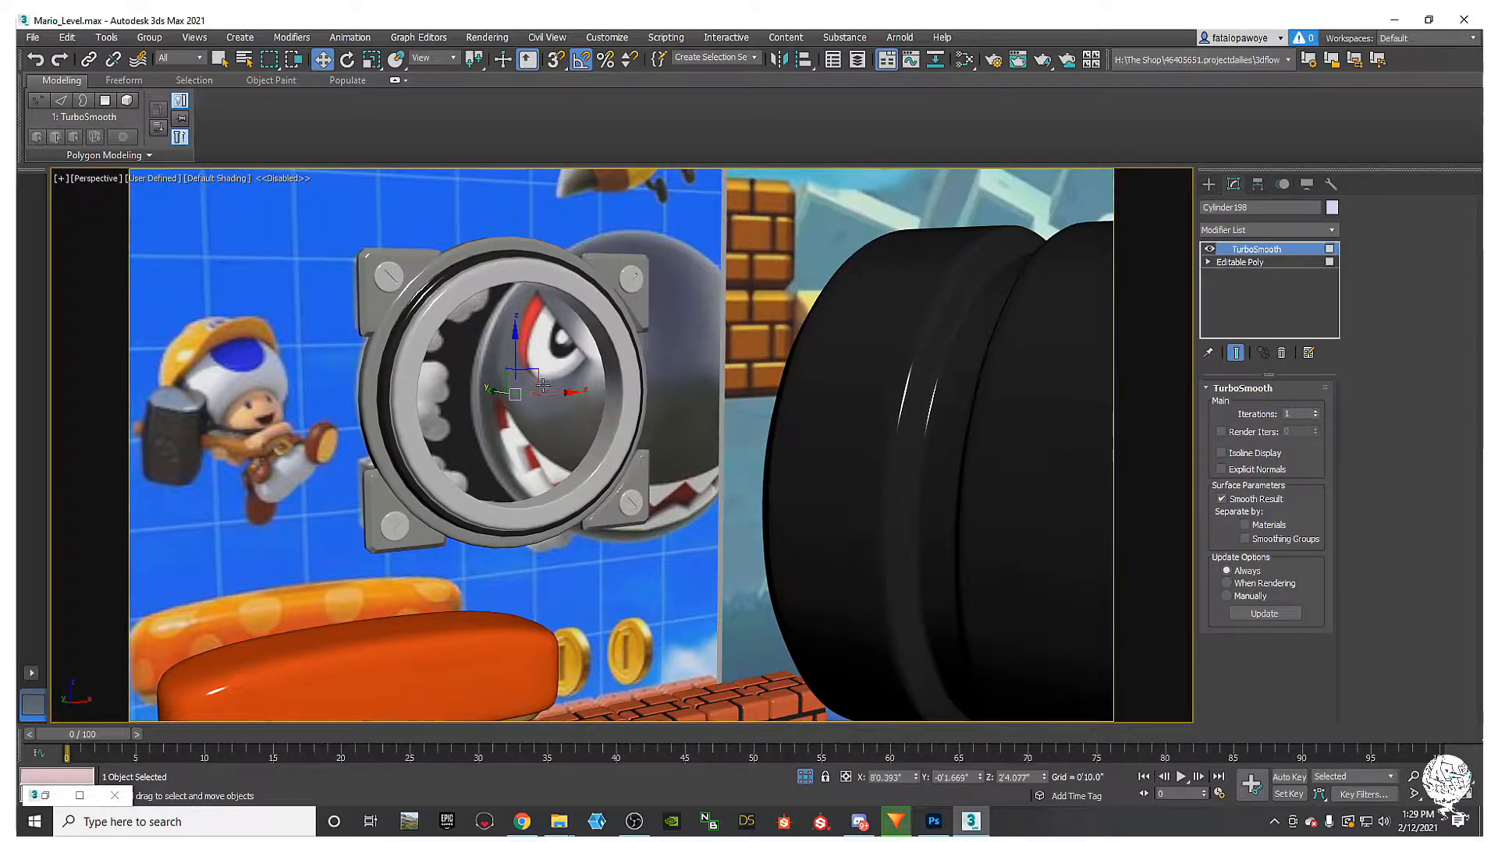
drag(490, 391, 857, 566)
Step: Examine the smoke puffs around the launcher opening in the reference and compare them with the cloud group under the coins
alt+middle_drag(421, 538, 499, 376)
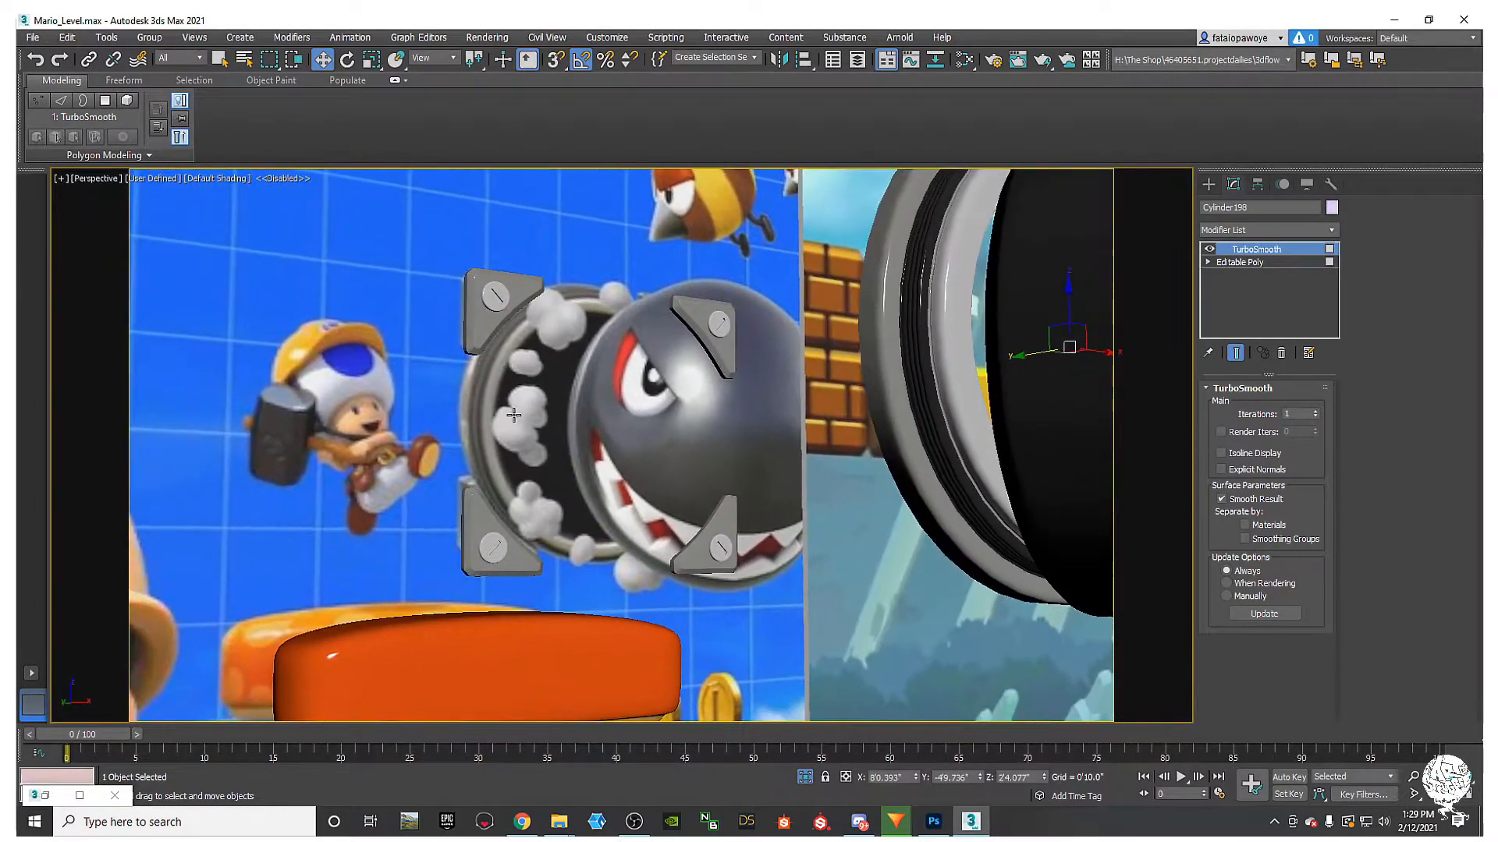
scroll(502, 382, up, 3)
scroll(565, 434, down, 9)
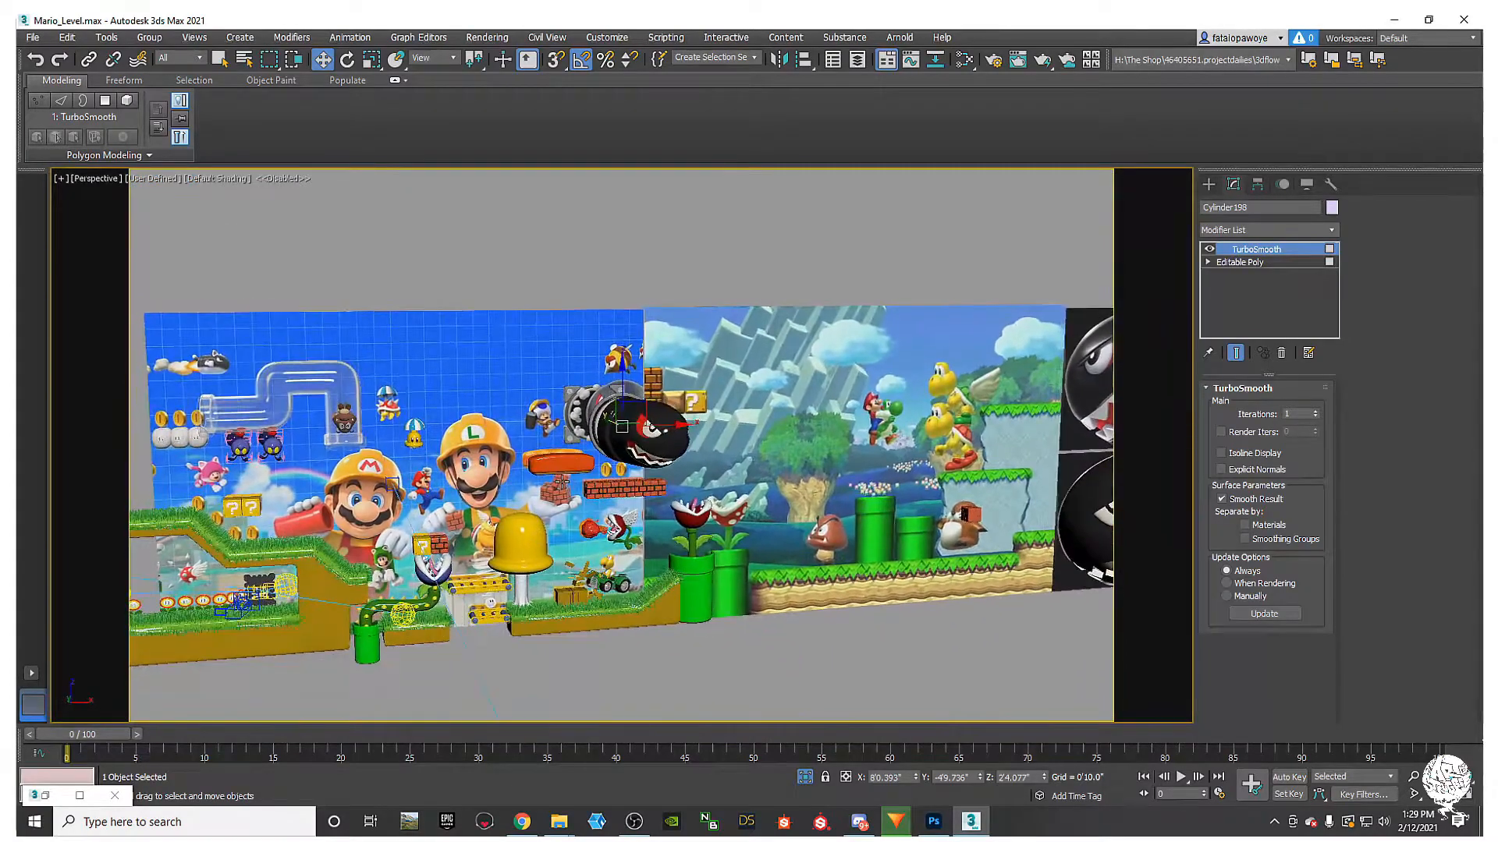
scroll(552, 364, up, 8)
scroll(553, 364, down, 8)
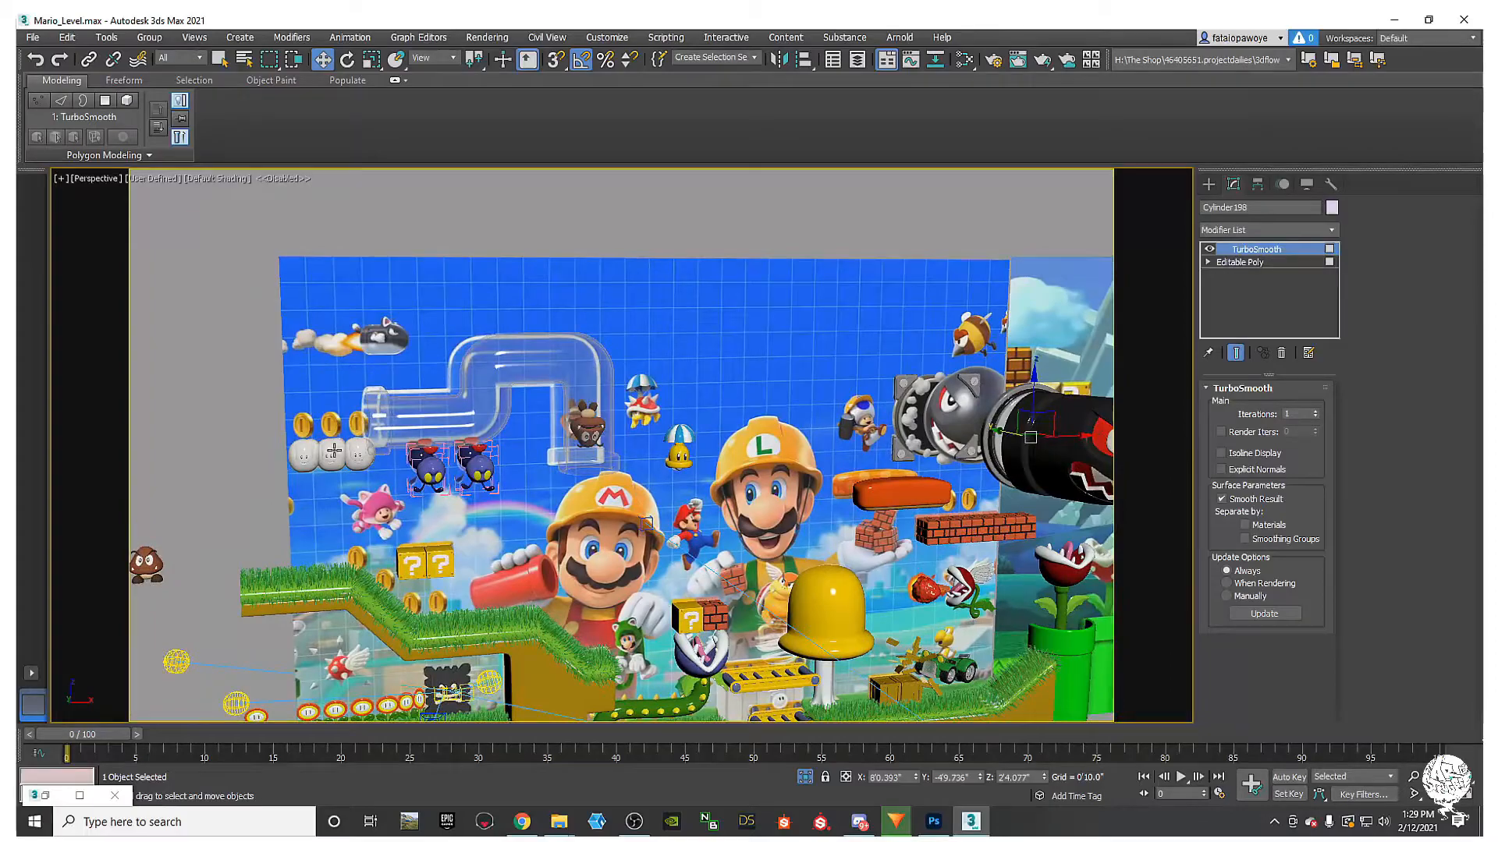
click(334, 451)
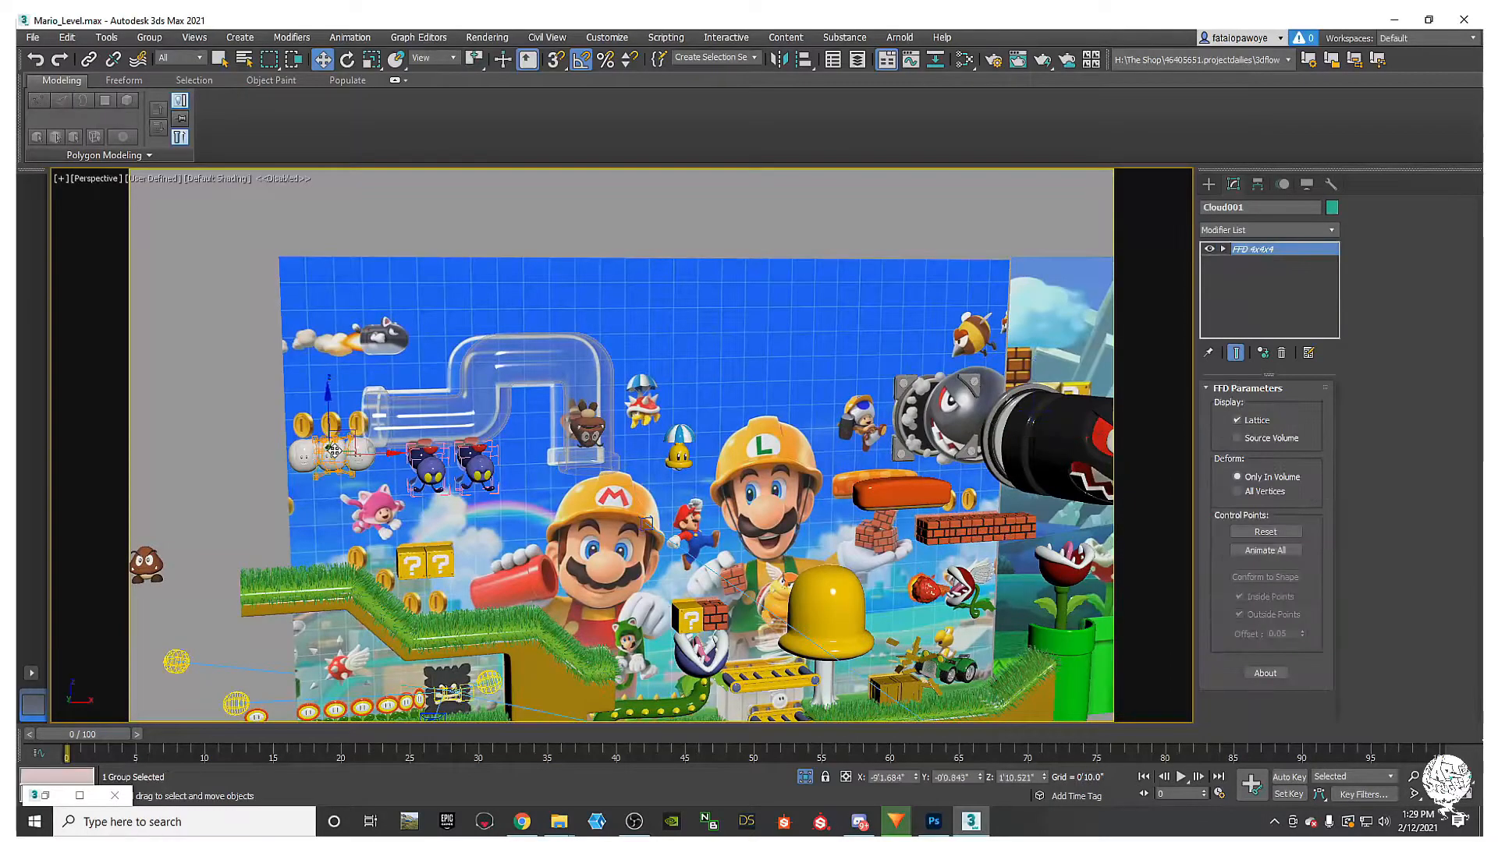
alt+middle_drag(692, 500, 600, 492)
scroll(618, 432, up, 6)
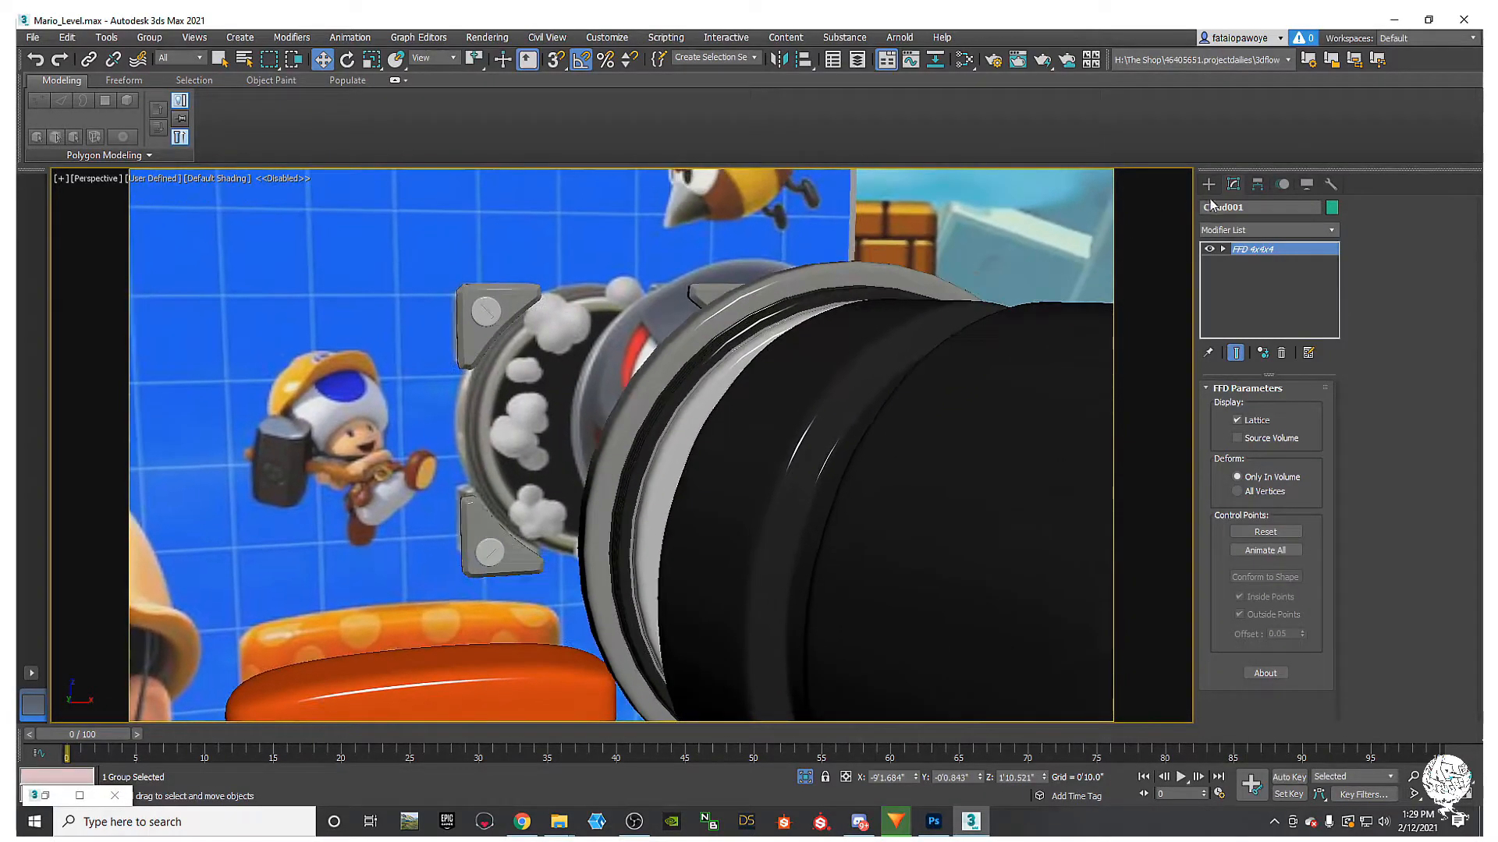
Step: Start a Box primitive without placing it and undo the forward moves of the ring and bullet
click(1208, 184)
scroll(688, 359, up, 2)
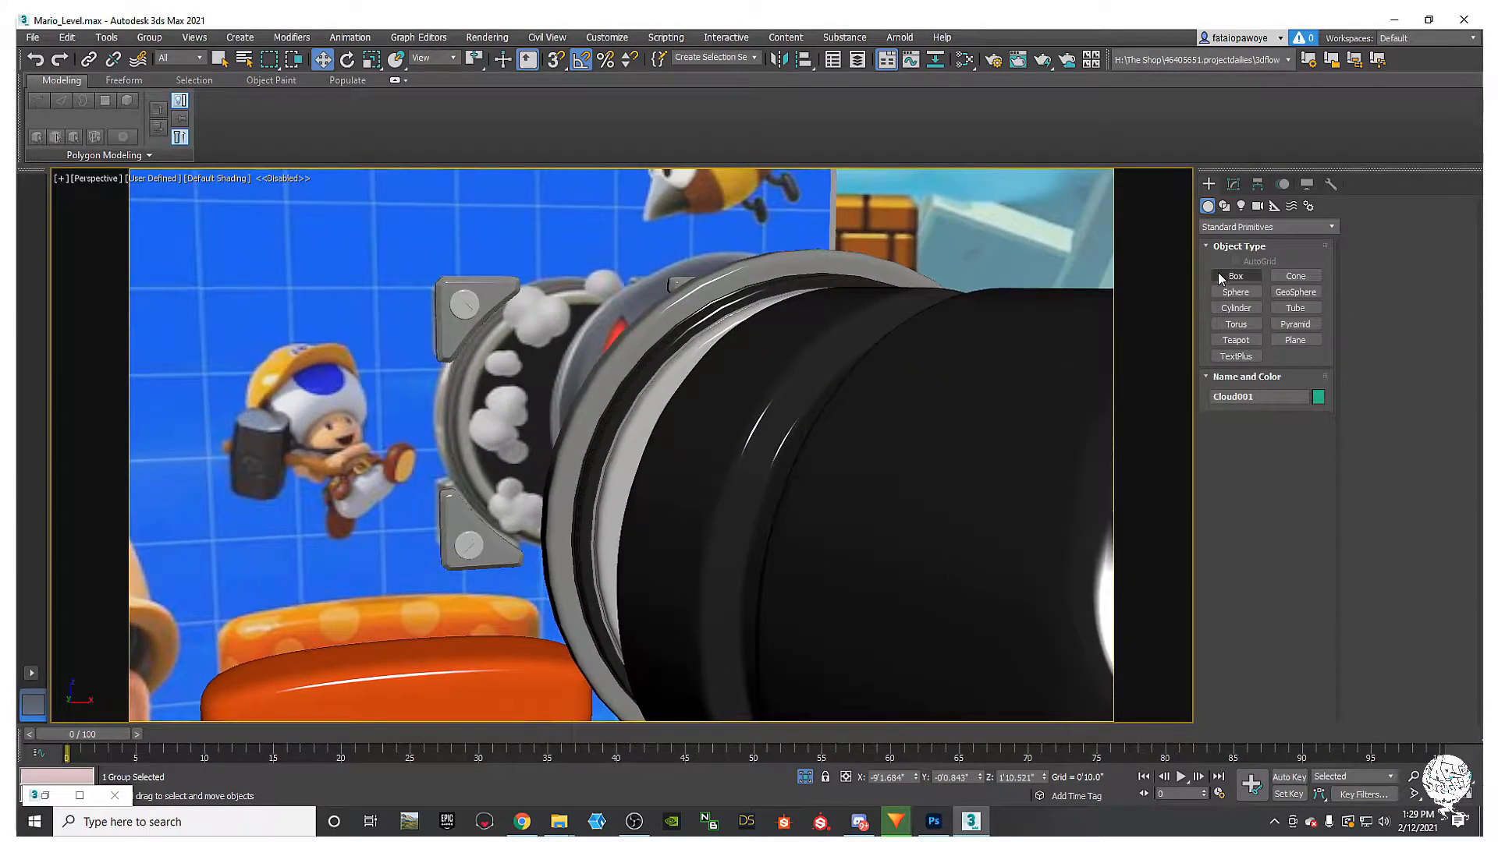
click(1221, 275)
scroll(466, 489, down, 8)
scroll(466, 489, up, 5)
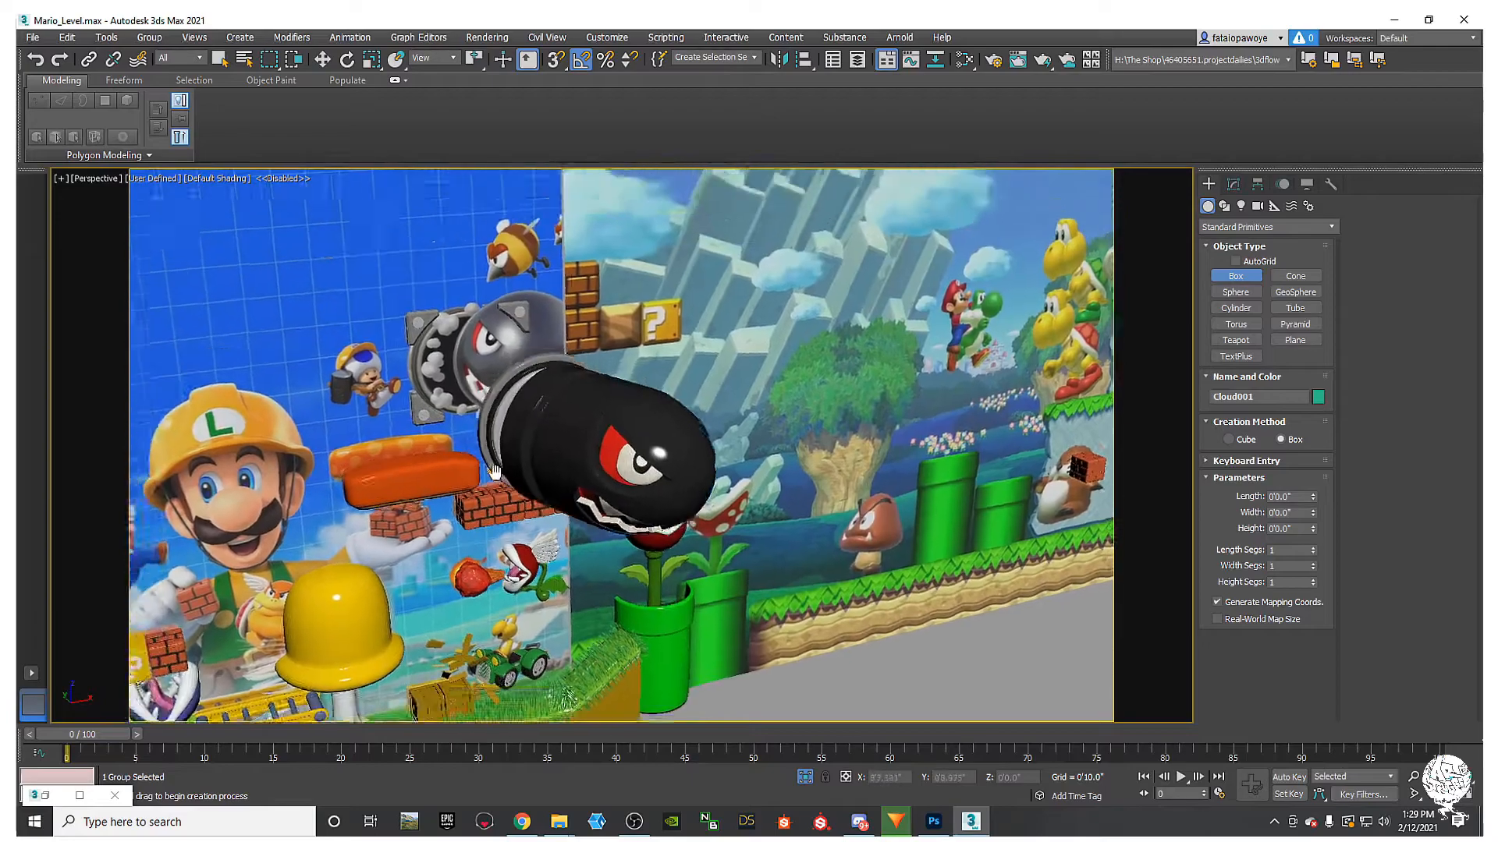
key(ctrl+z)
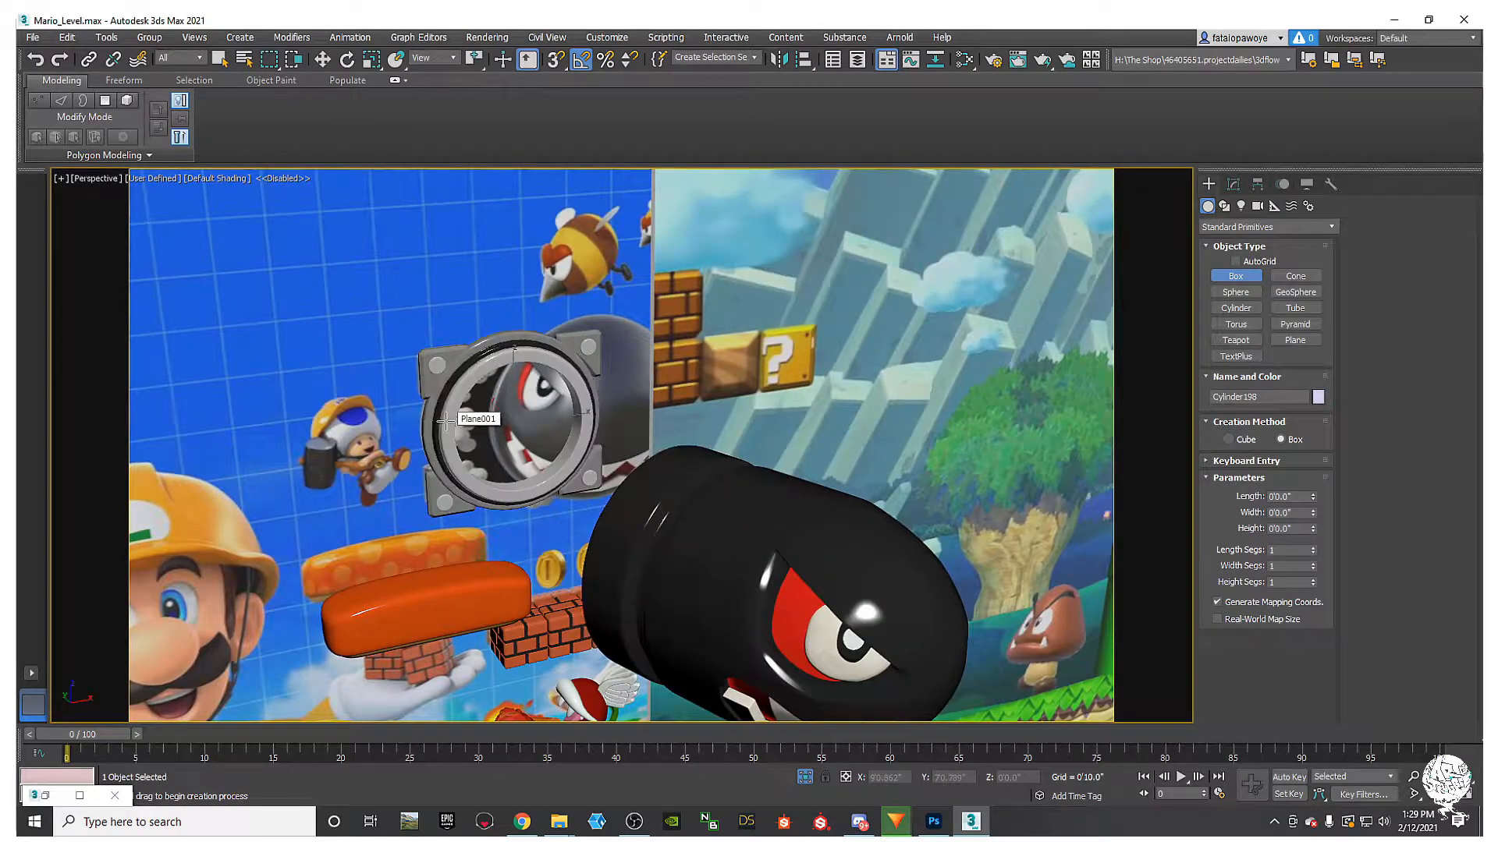
key(ctrl+z)
key(ctrl+z)
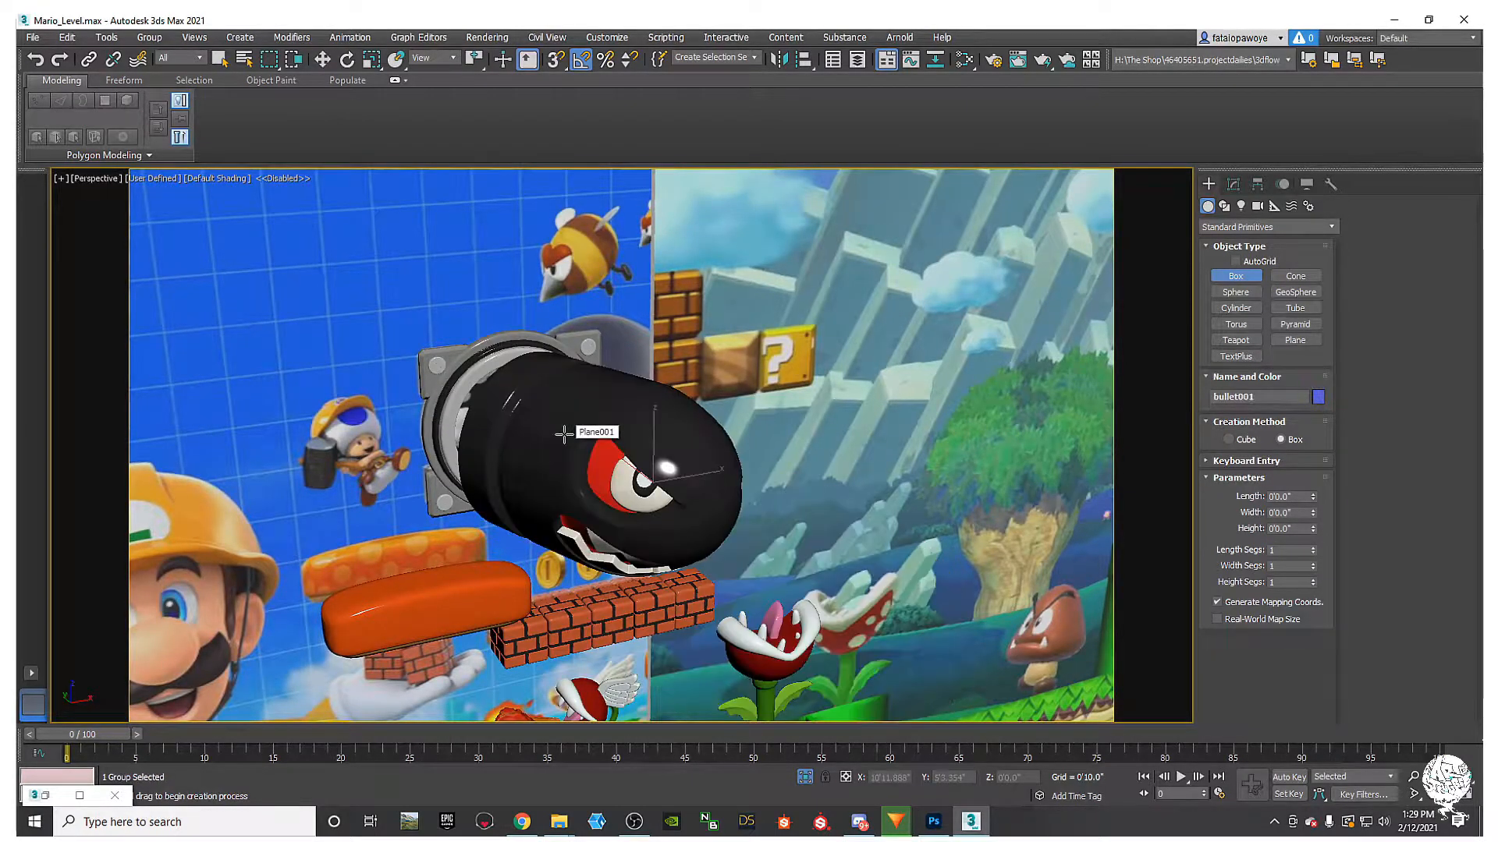
Step: Switch to the Front view, leave box creation, and hide the bullet group and the launcher ring
scroll(521, 443, down, 10)
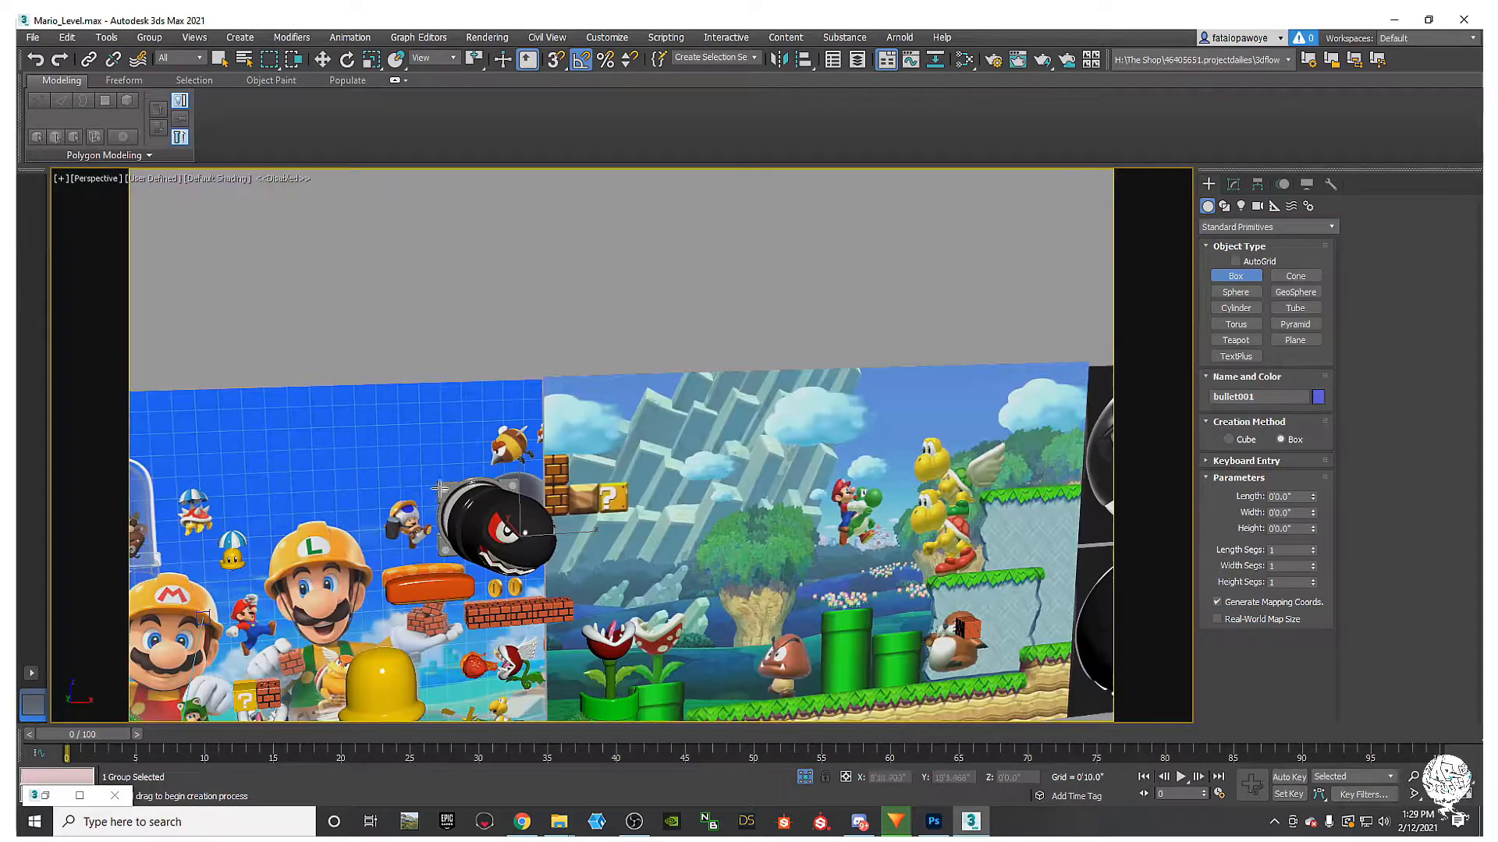
key(f)
key(z)
scroll(436, 489, down, 9)
middle_drag(435, 490, 594, 481)
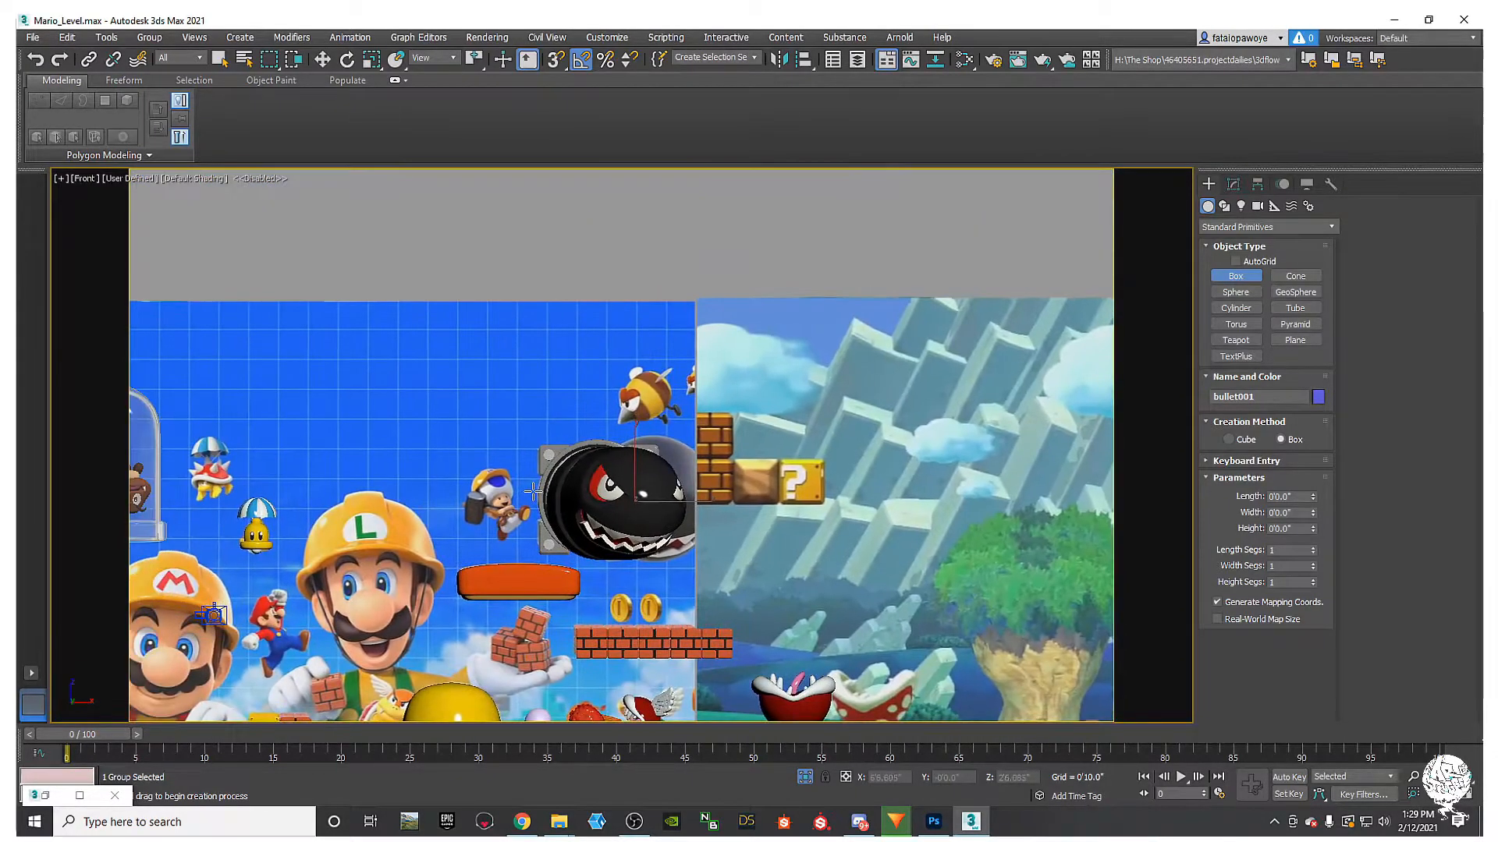
scroll(585, 479, up, 2)
key(w)
right_click(680, 488)
click(732, 454)
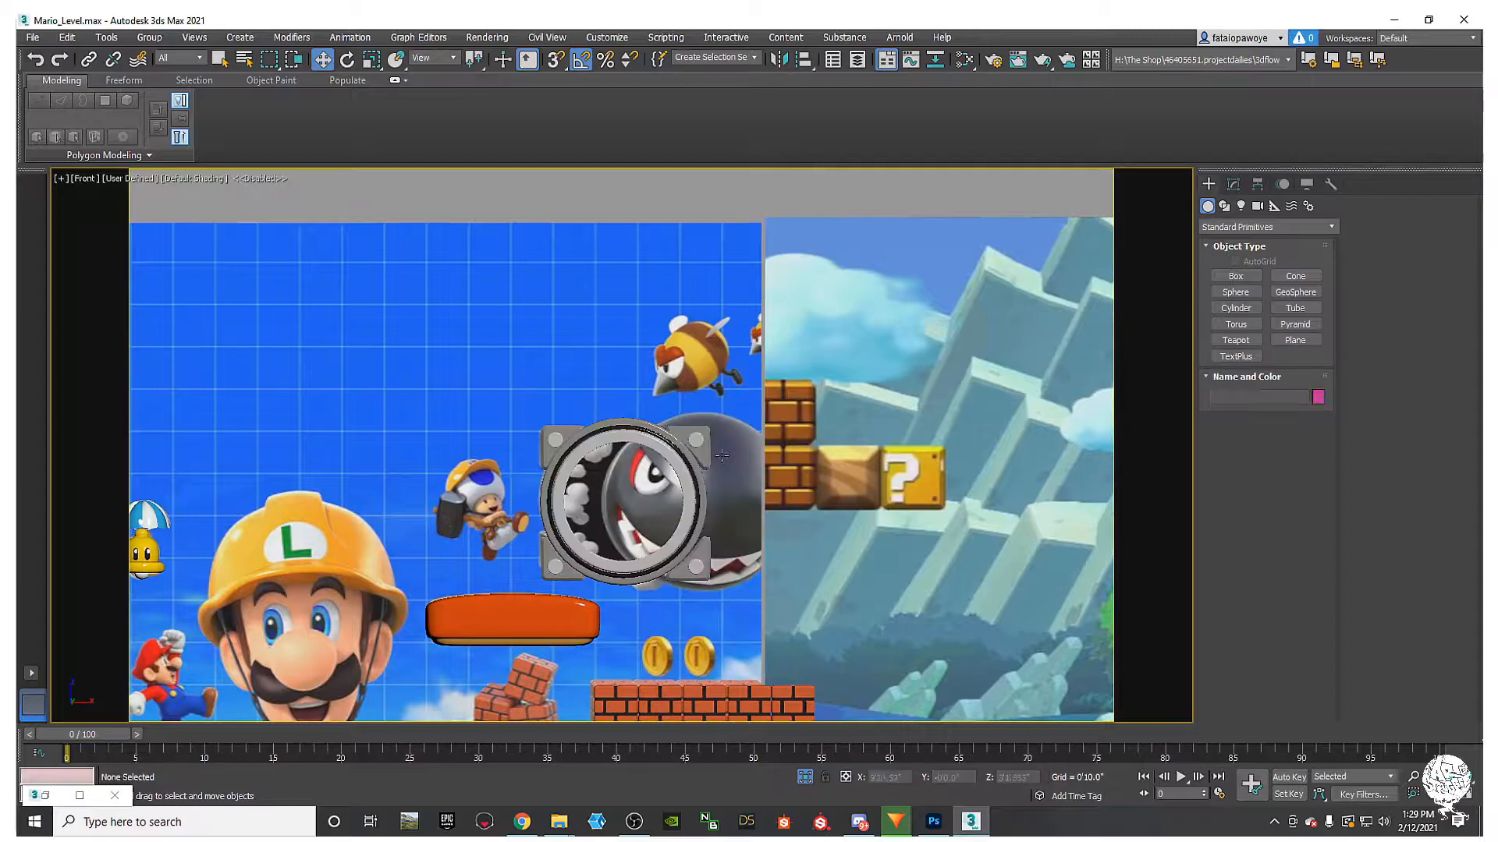
click(606, 440)
right_click(606, 439)
click(668, 384)
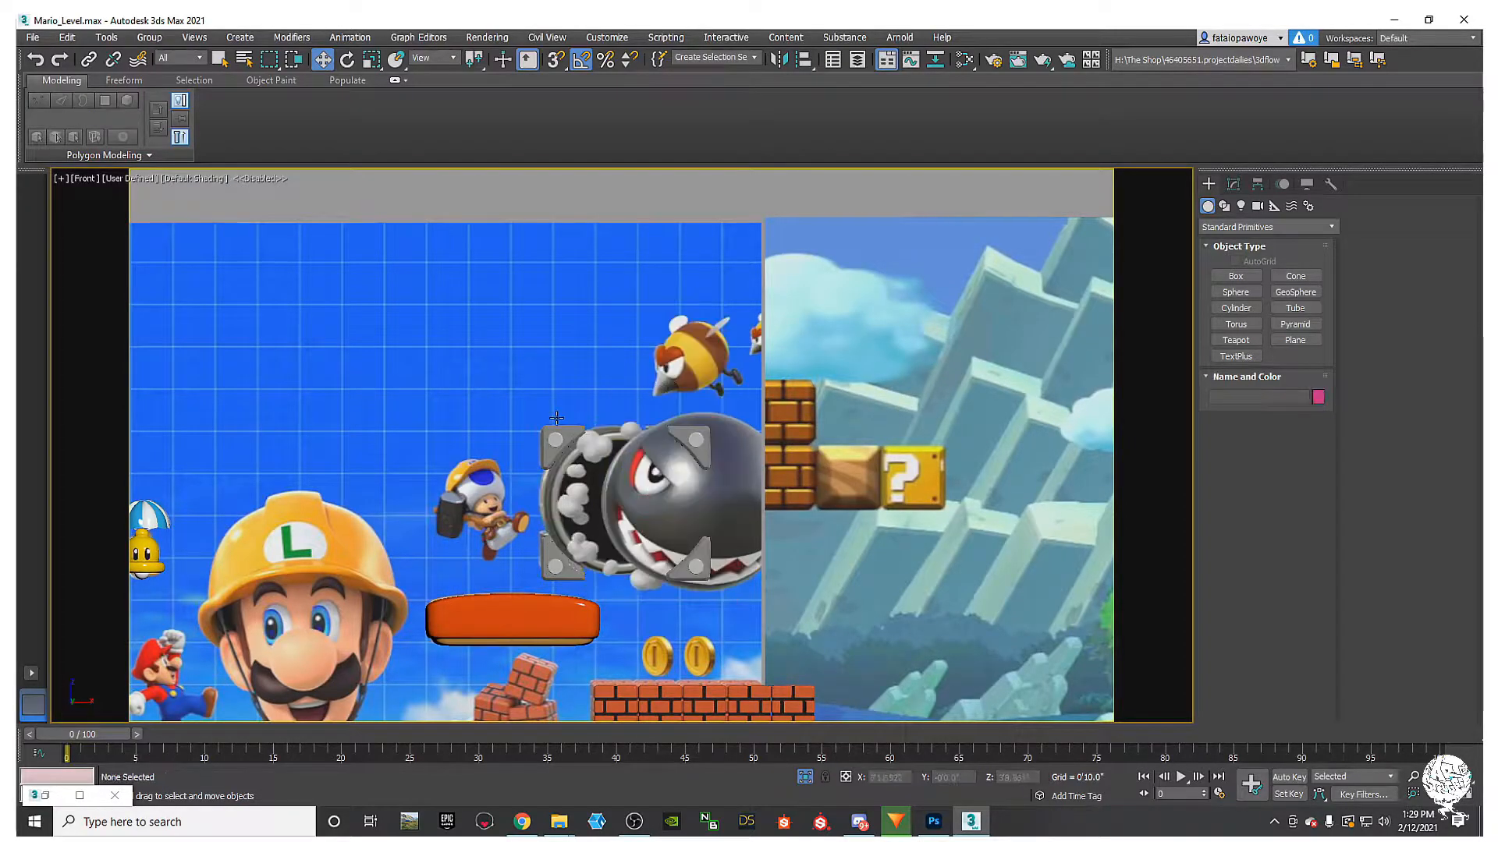
Step: Examine the smoke puffs between the four bolts and the cat bullet's smoke trail in the reference image
click(554, 446)
scroll(555, 447, up, 12)
middle_drag(555, 447, 488, 397)
scroll(488, 397, down, 10)
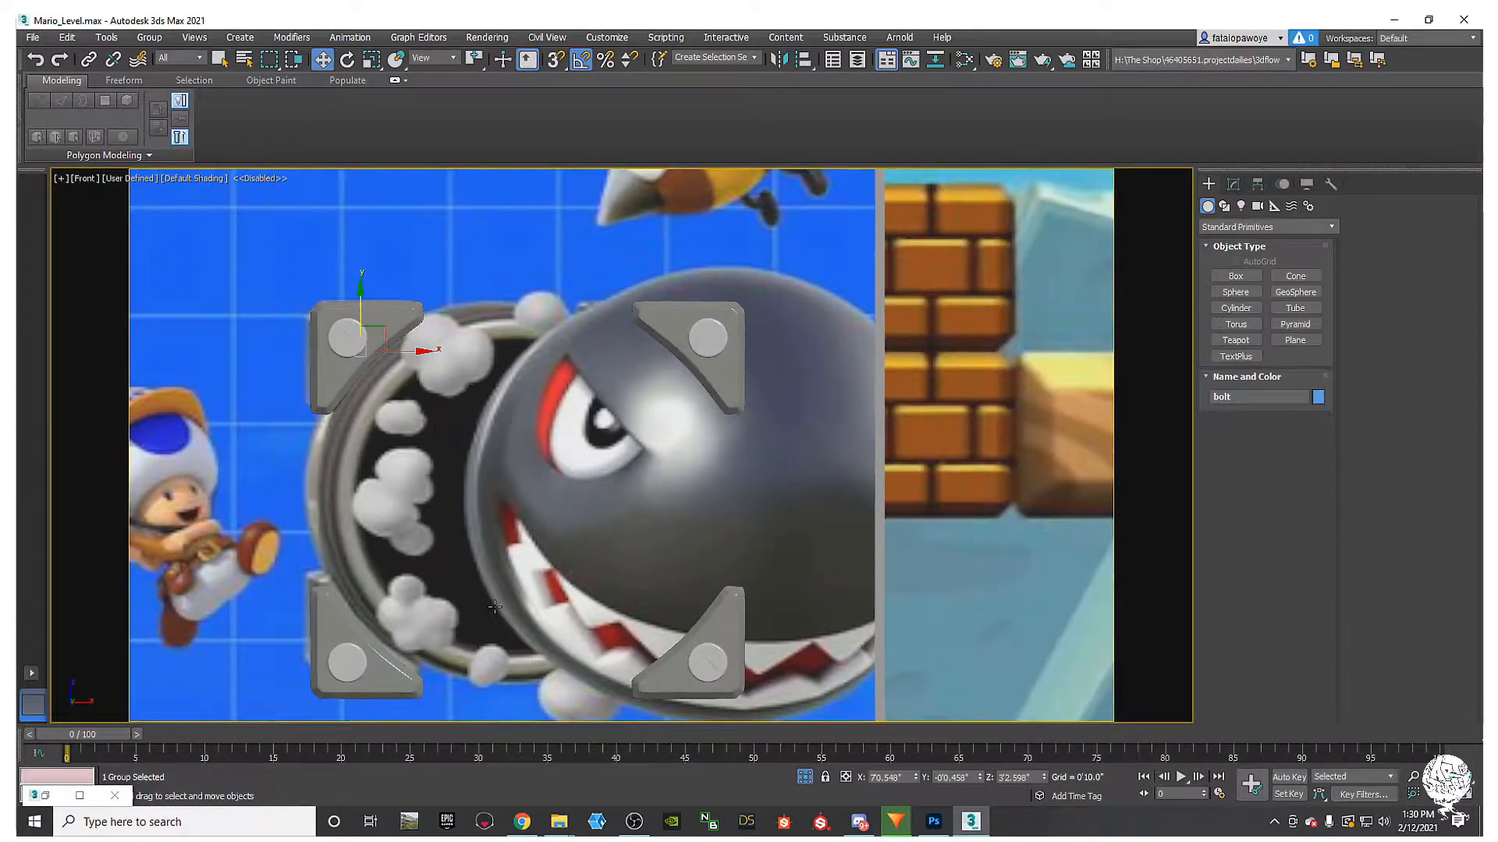
middle_drag(495, 607, 389, 463)
scroll(447, 482, down, 5)
scroll(456, 439, up, 5)
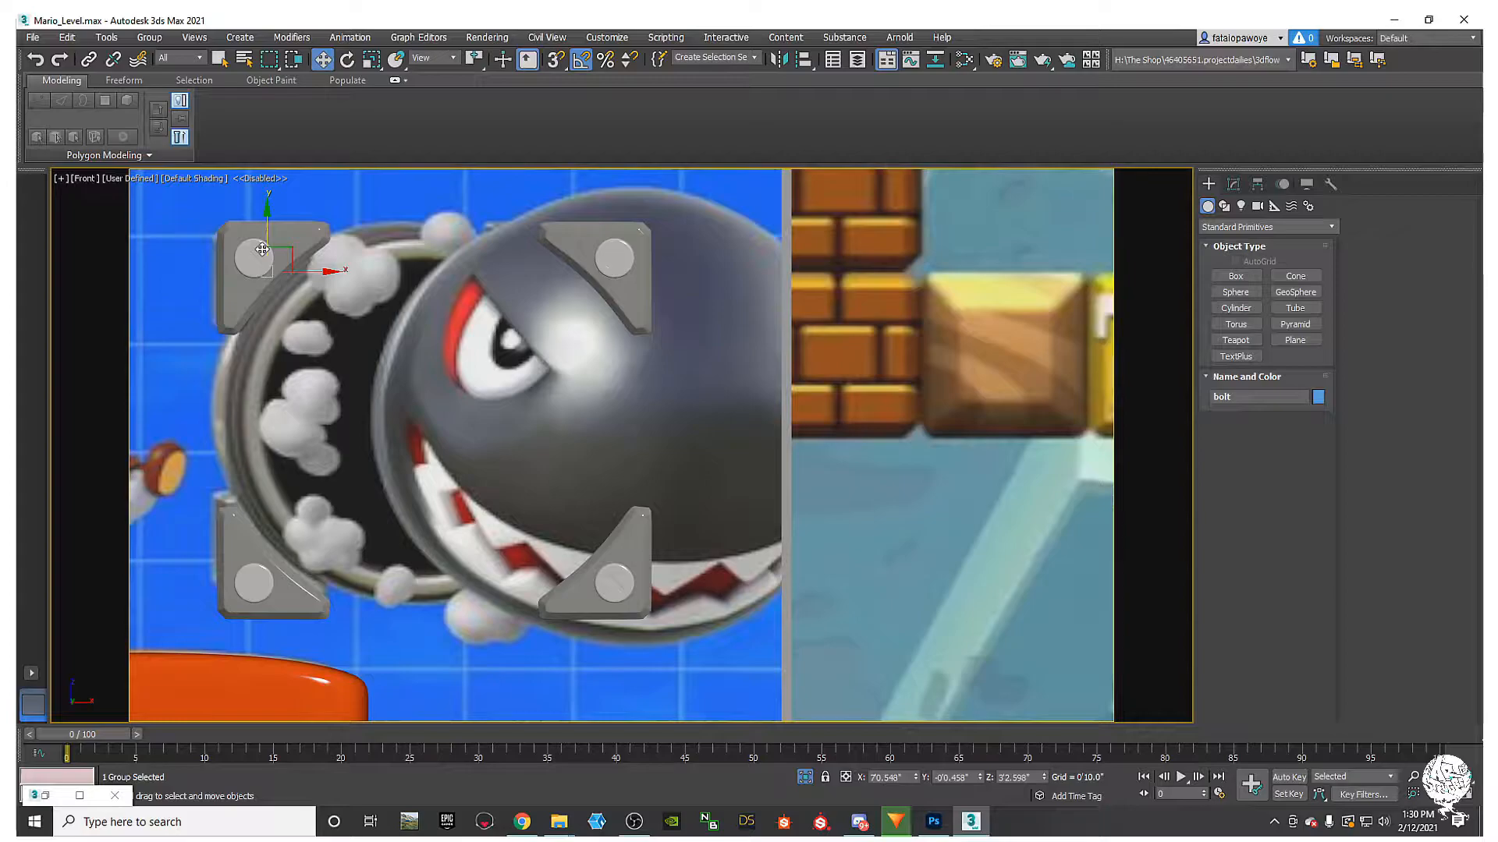
middle_drag(281, 581, 337, 543)
scroll(351, 451, down, 8)
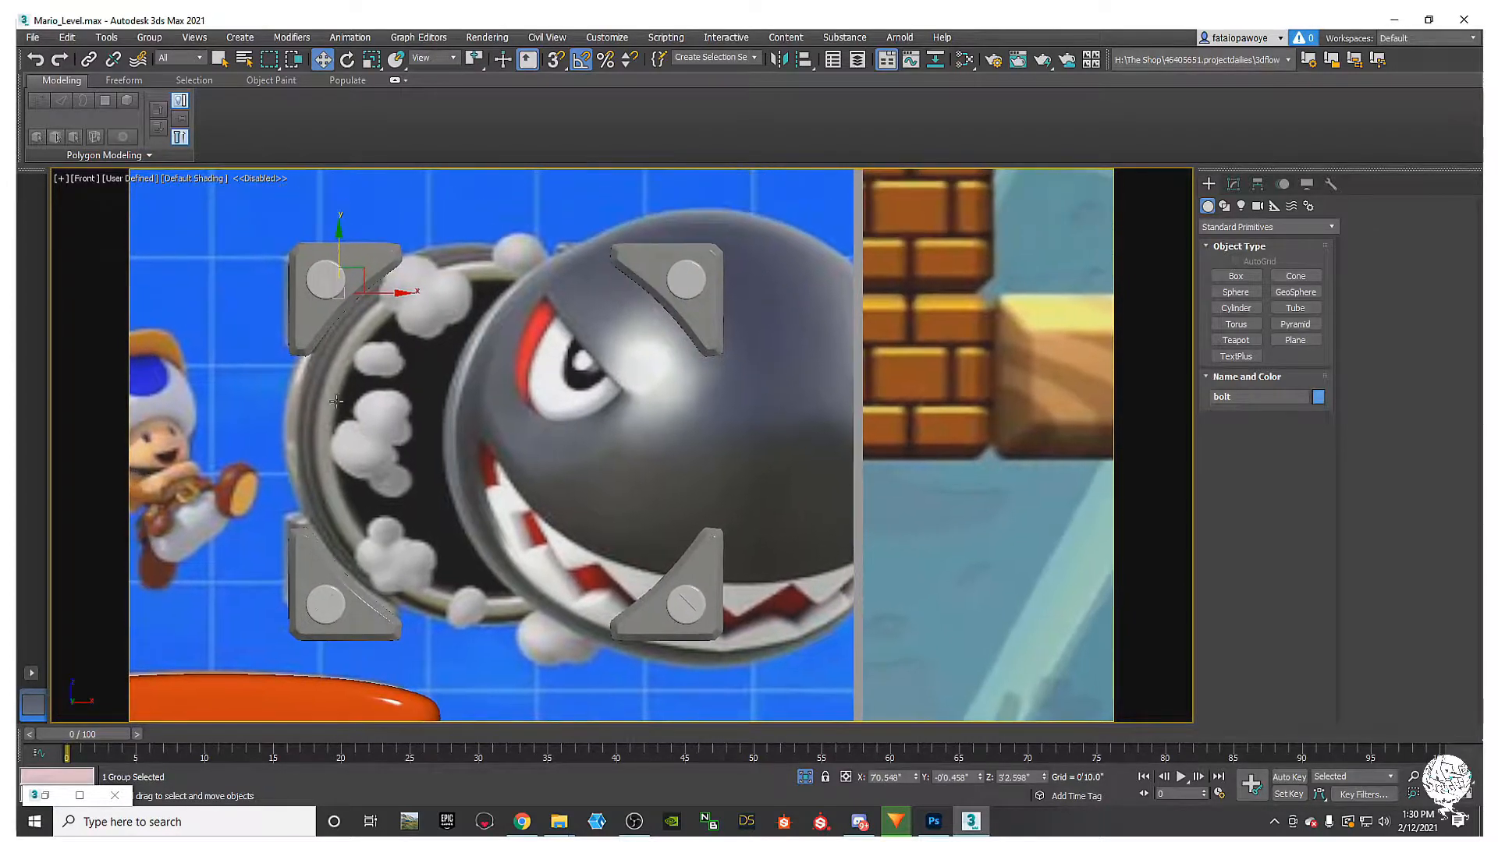
middle_drag(318, 462, 1112, 539)
scroll(494, 414, up, 5)
scroll(494, 415, up, 2)
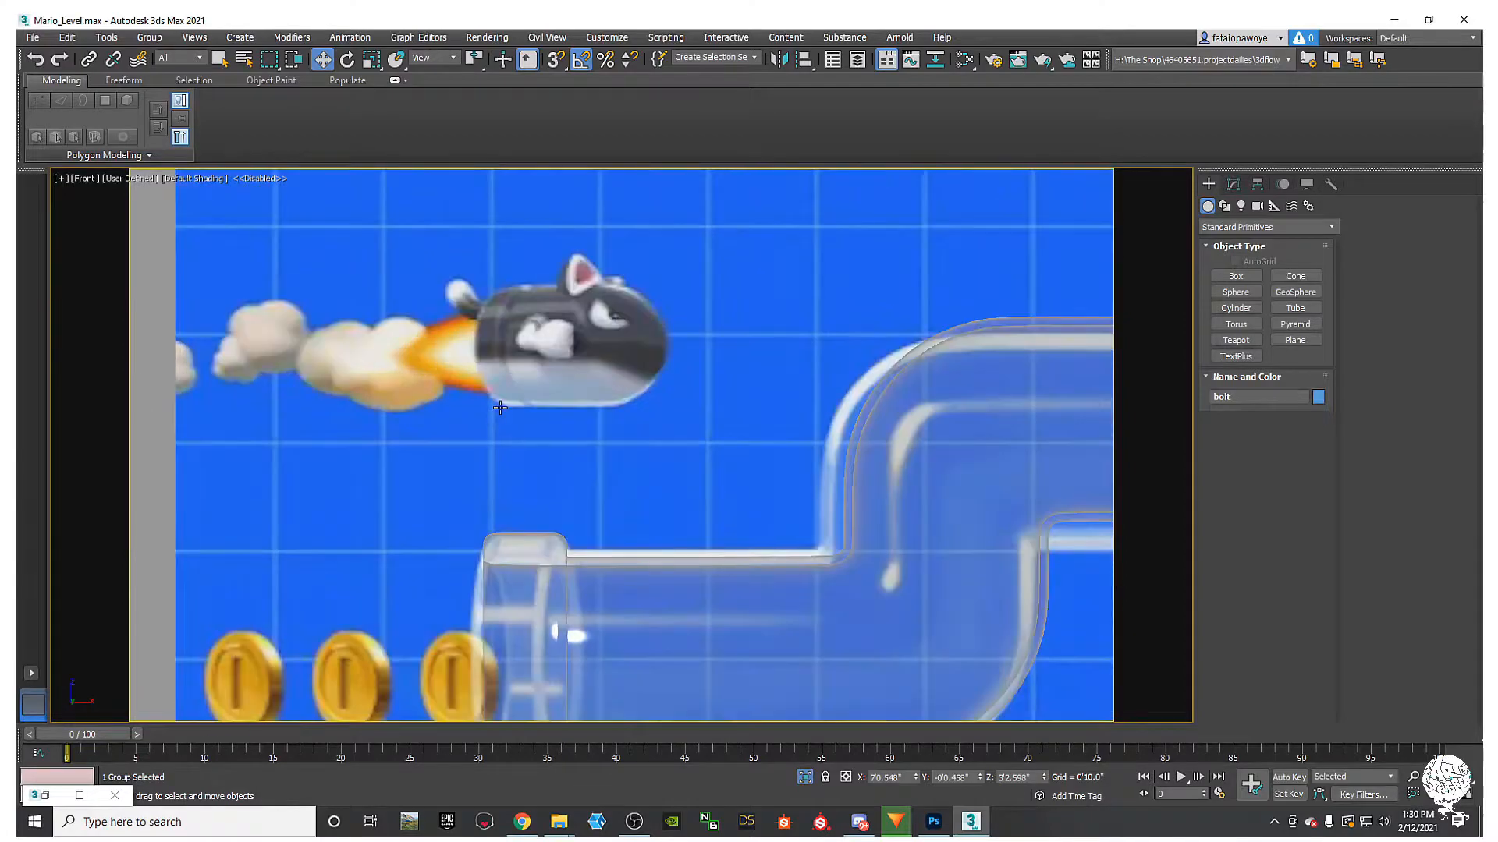
scroll(402, 457, down, 4)
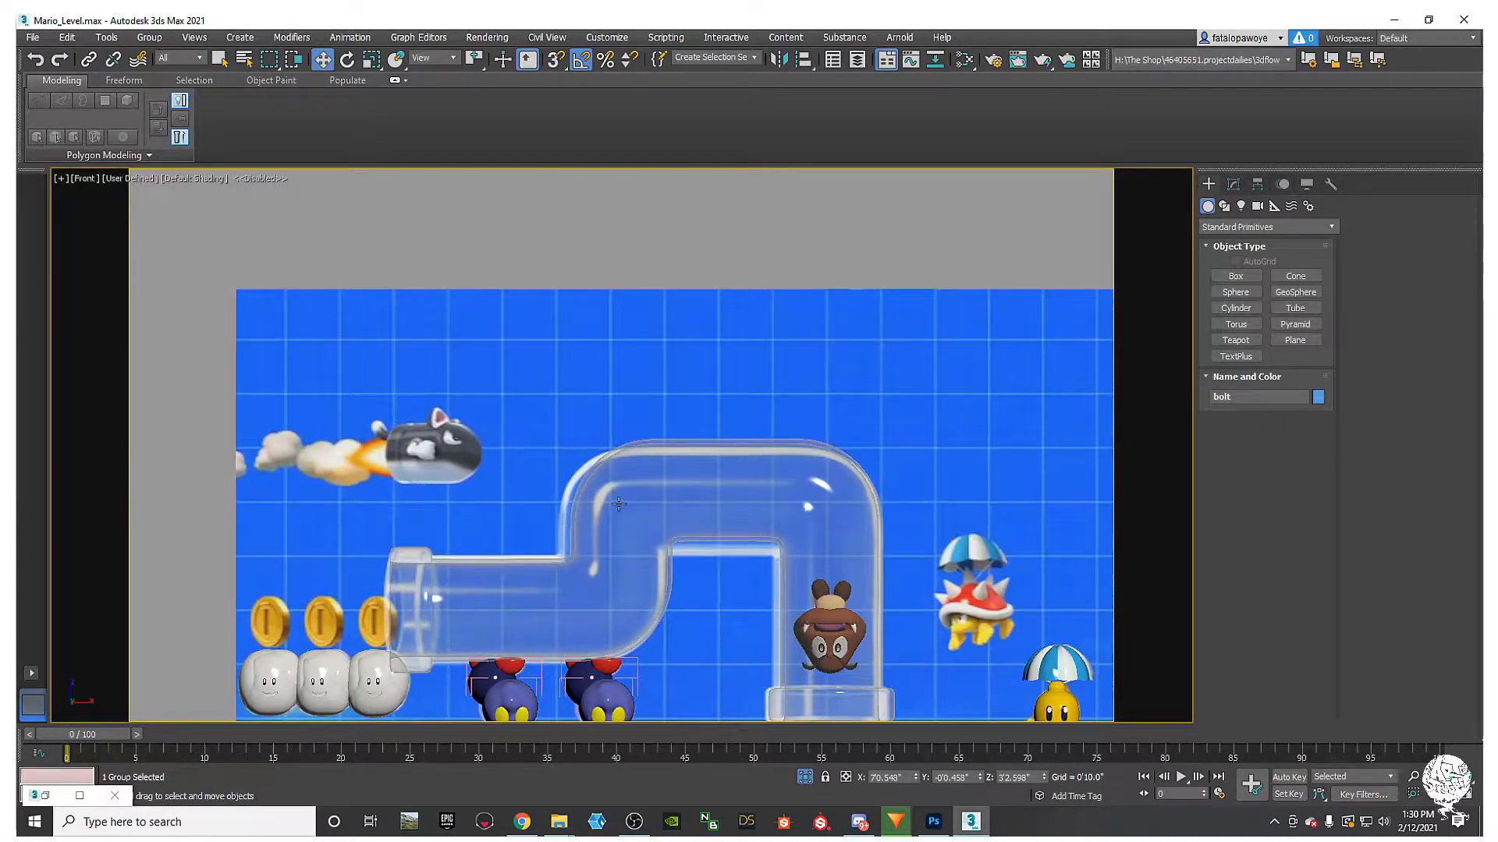
Step: Draw a small box about 6.5 inches high over the smoke puffs in the launcher opening, using the Front view
middle_drag(827, 485, 417, 459)
scroll(417, 459, down, 5)
middle_drag(867, 520, 390, 422)
scroll(408, 461, up, 5)
scroll(390, 423, up, 4)
middle_drag(378, 522, 415, 477)
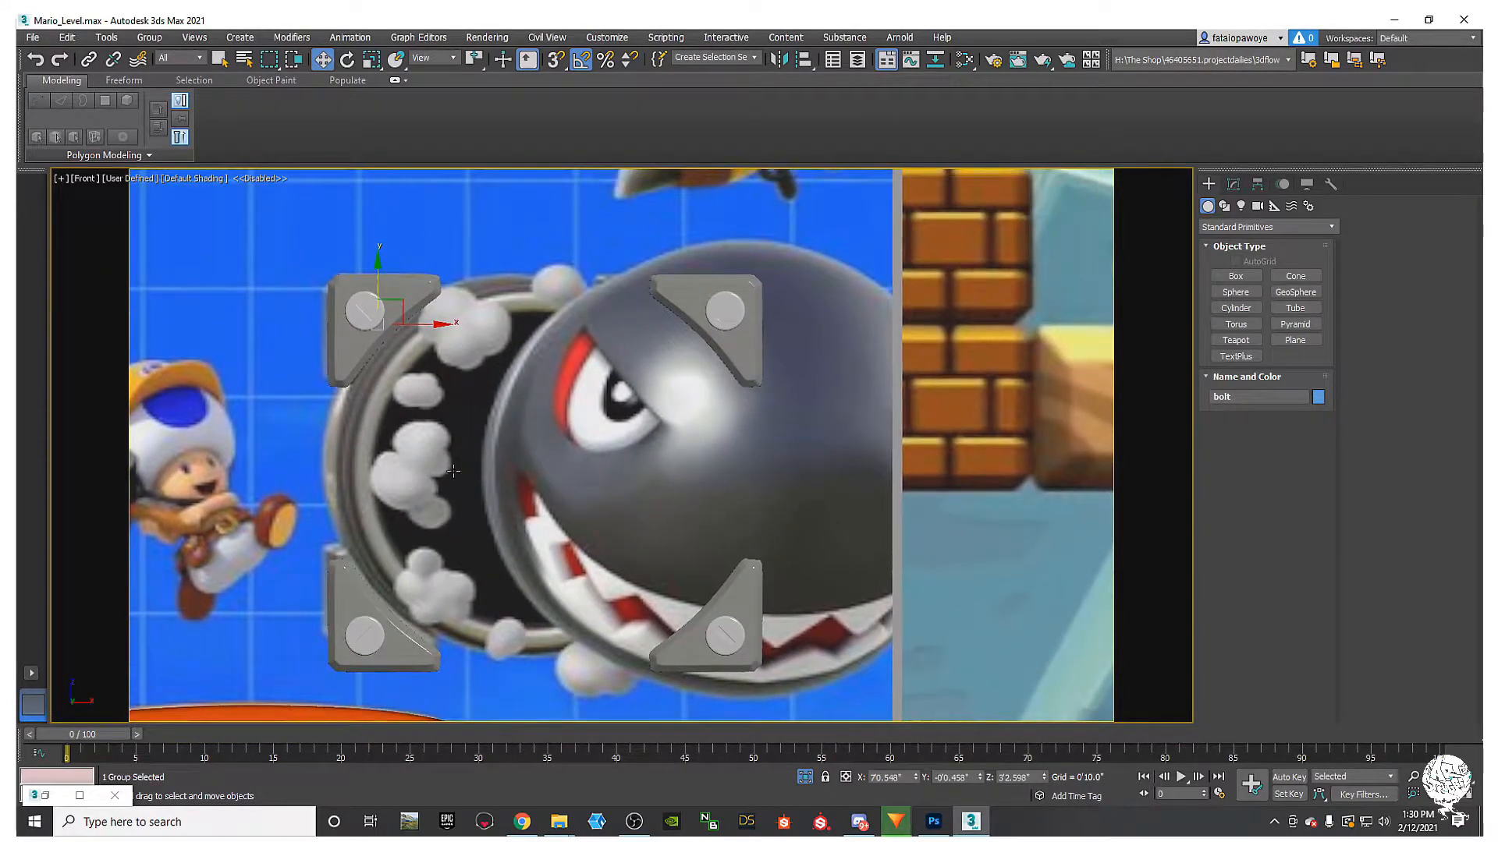
click(1236, 276)
mouse_move(373, 397)
mouse_down()
mouse_move(407, 431)
mouse_move(434, 425)
mouse_move(421, 439)
mouse_up()
alt+middle_drag(710, 311, 820, 391)
Step: Set the new box's length, width and height to 4 feet each
click(1288, 499)
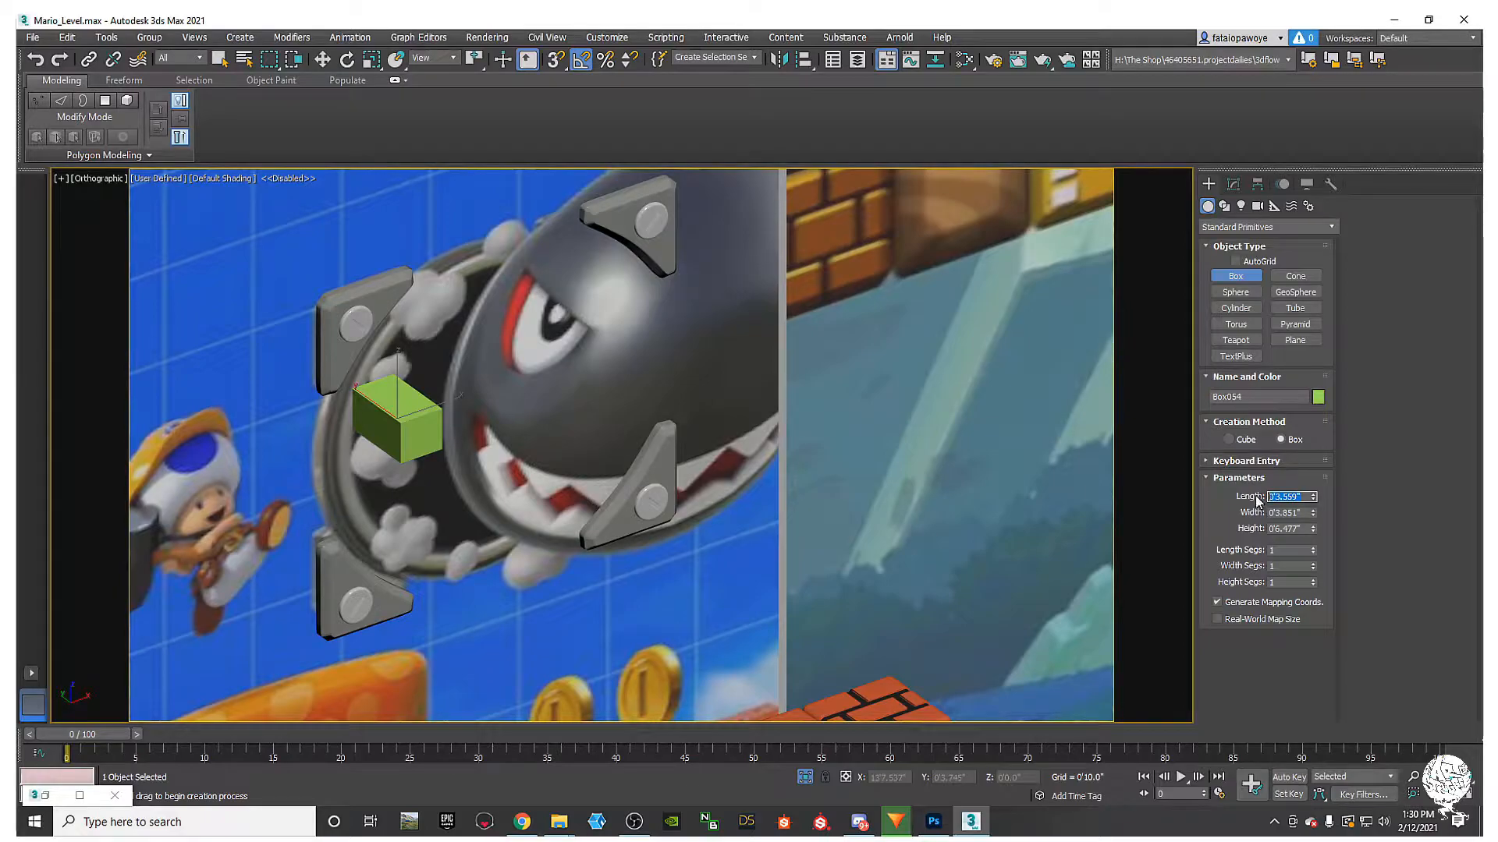
click(1277, 511)
text(4)
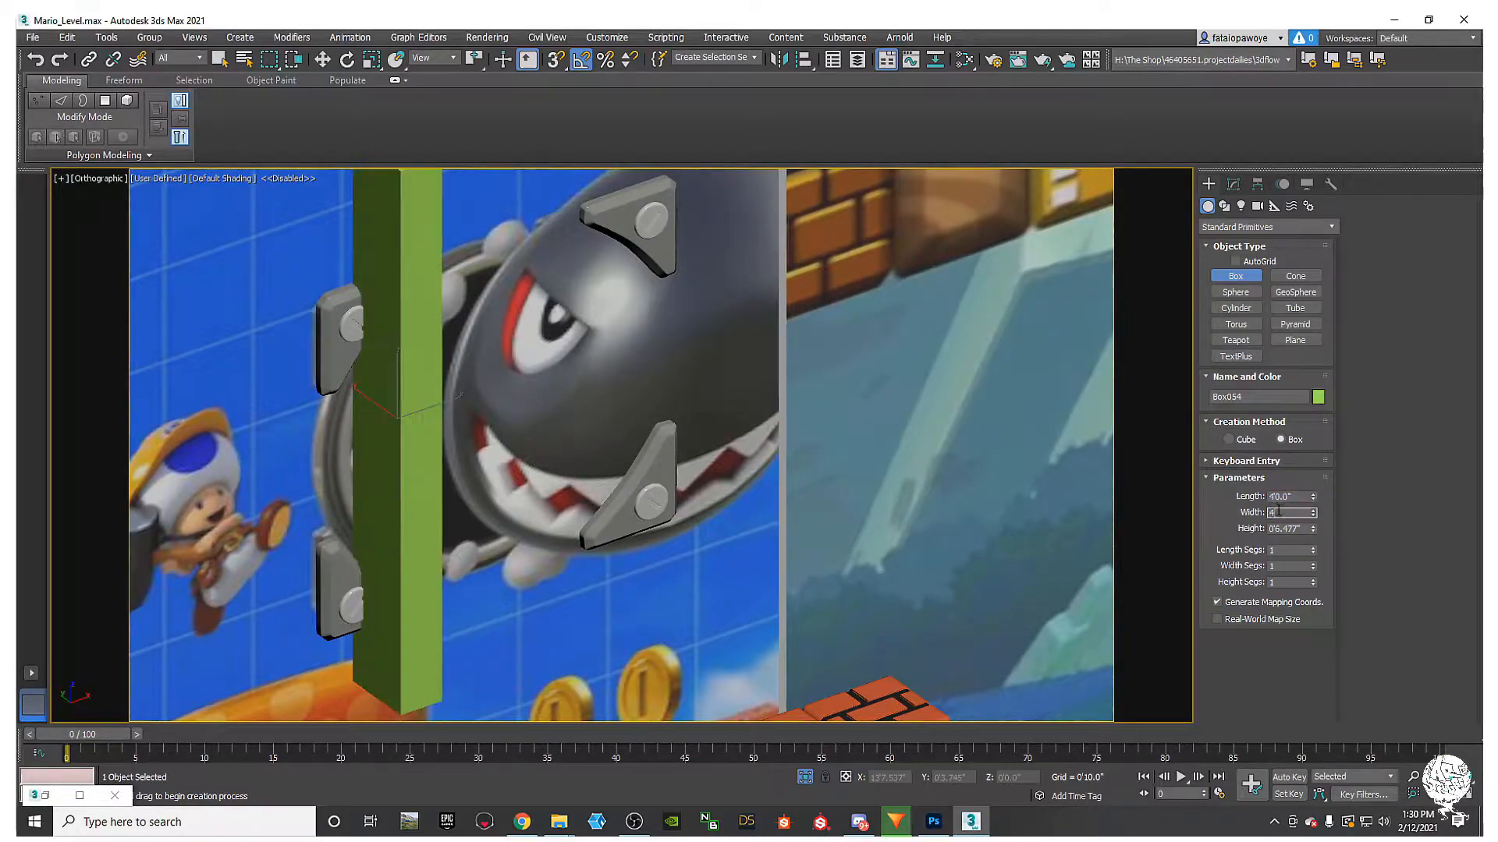
key(Tab)
text(4)
Step: Reduce the box's length, width and height to 2 feet each
click(1299, 496)
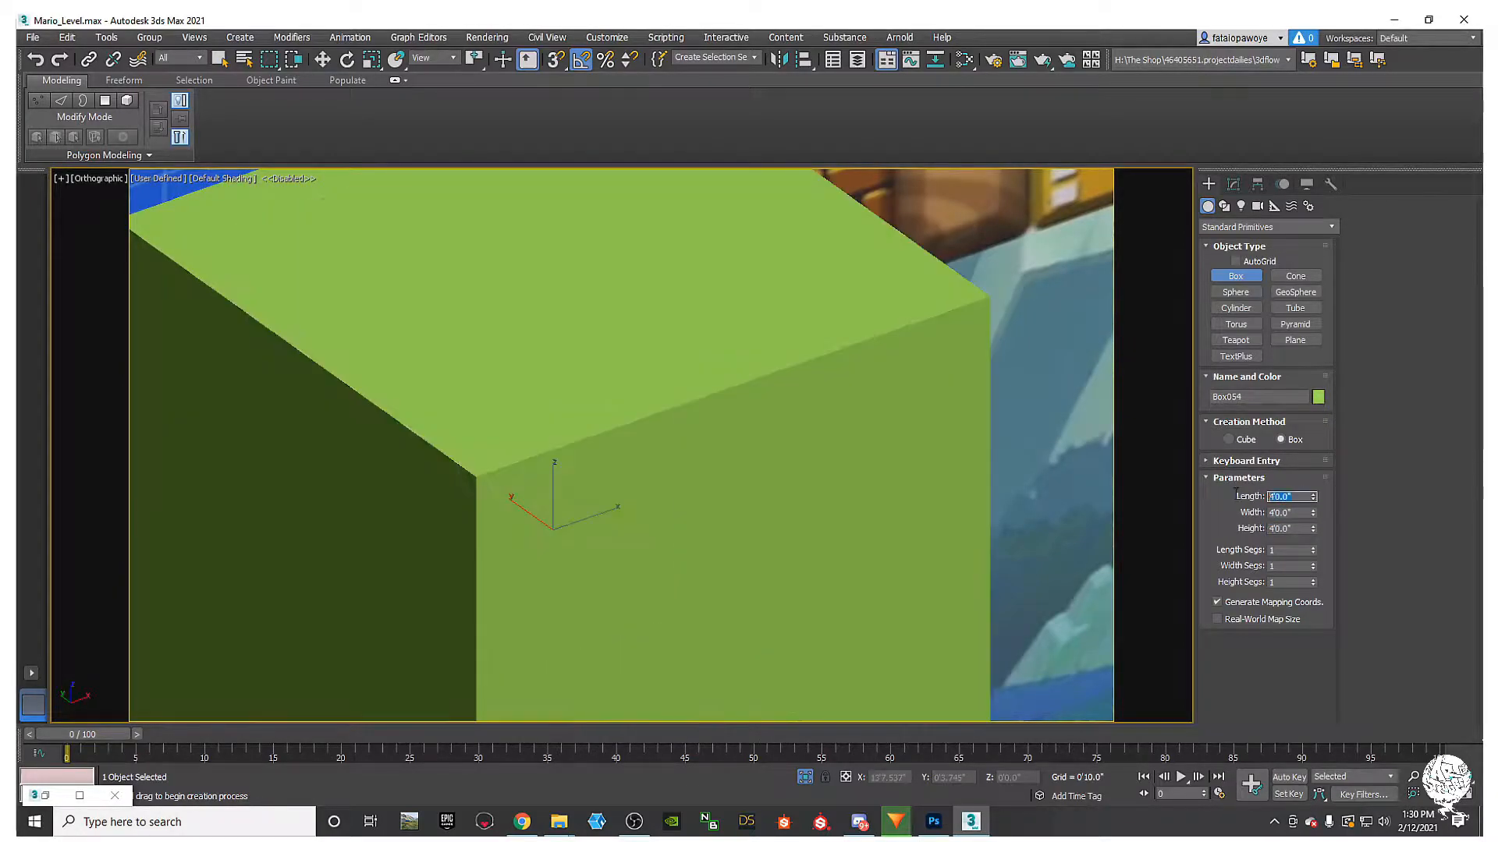
click(1295, 512)
text(2)
click(1297, 529)
text(2)
mouse_move(804, 450)
middle_down()
mouse_move(693, 414)
mouse_move(780, 445)
middle_up()
Step: Set the box's length, width and height to 1 foot each
click(1288, 497)
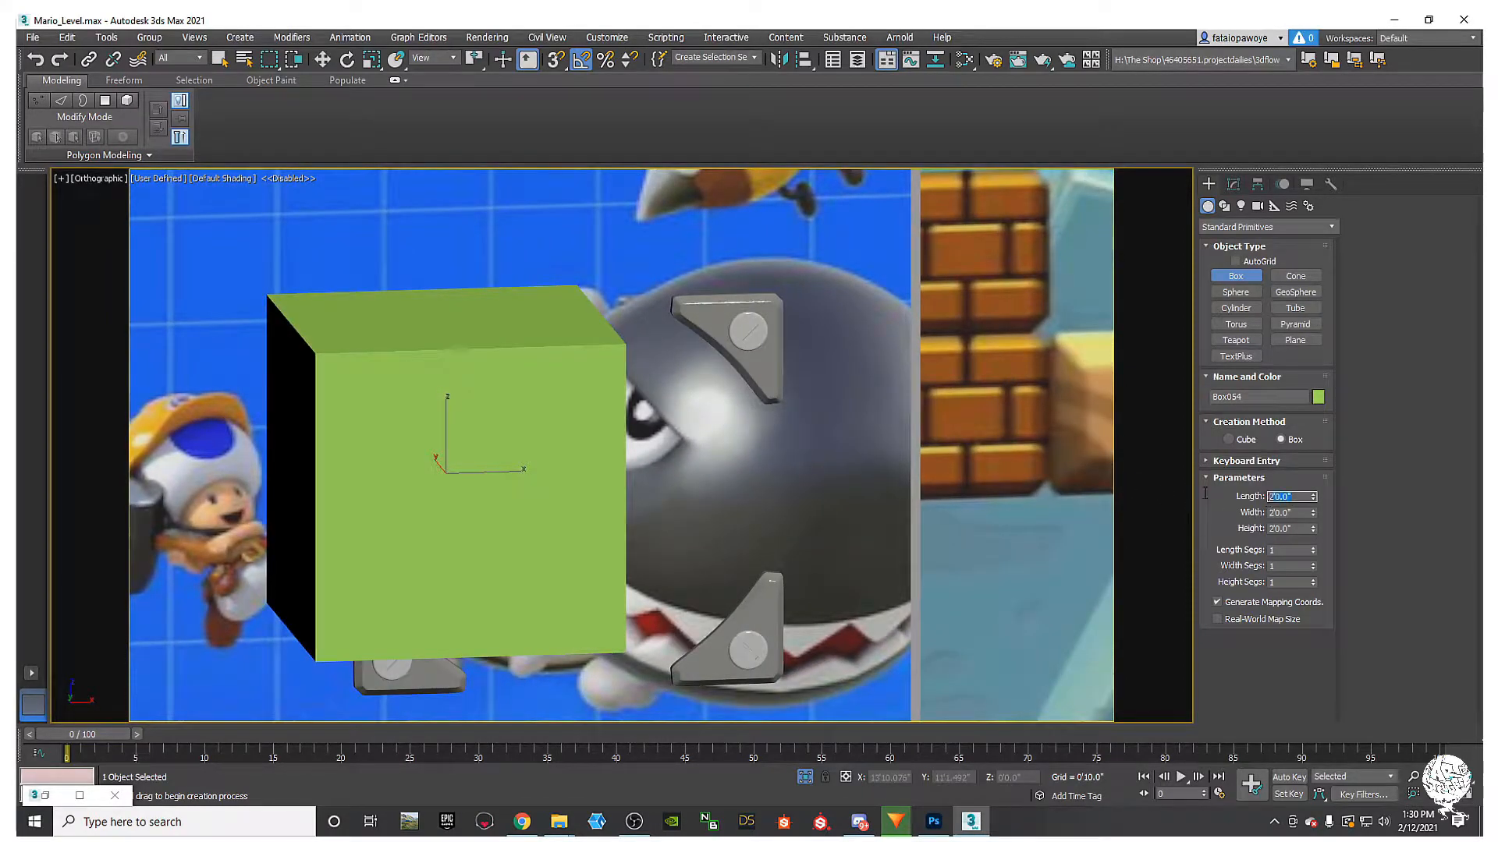
click(1305, 513)
text(1)
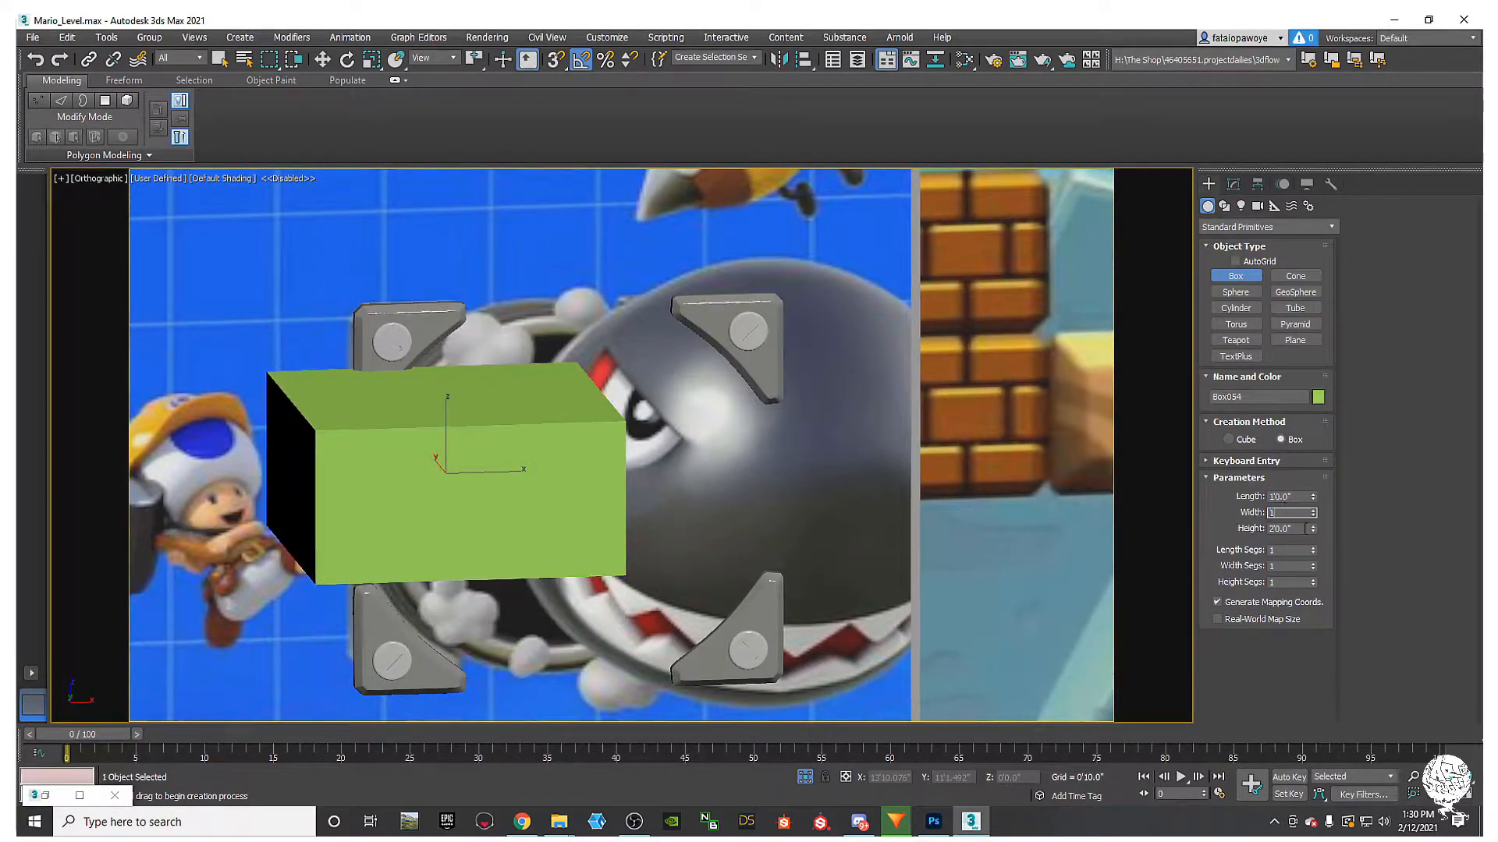
key(Tab)
text(1)
Step: Give the box 10 length, 10 width and 10 height segments and turn on the edged faces display
mouse_move(624, 463)
alt+middle_down()
mouse_move(602, 462)
mouse_move(739, 449)
mouse_move(644, 458)
alt+middle_up()
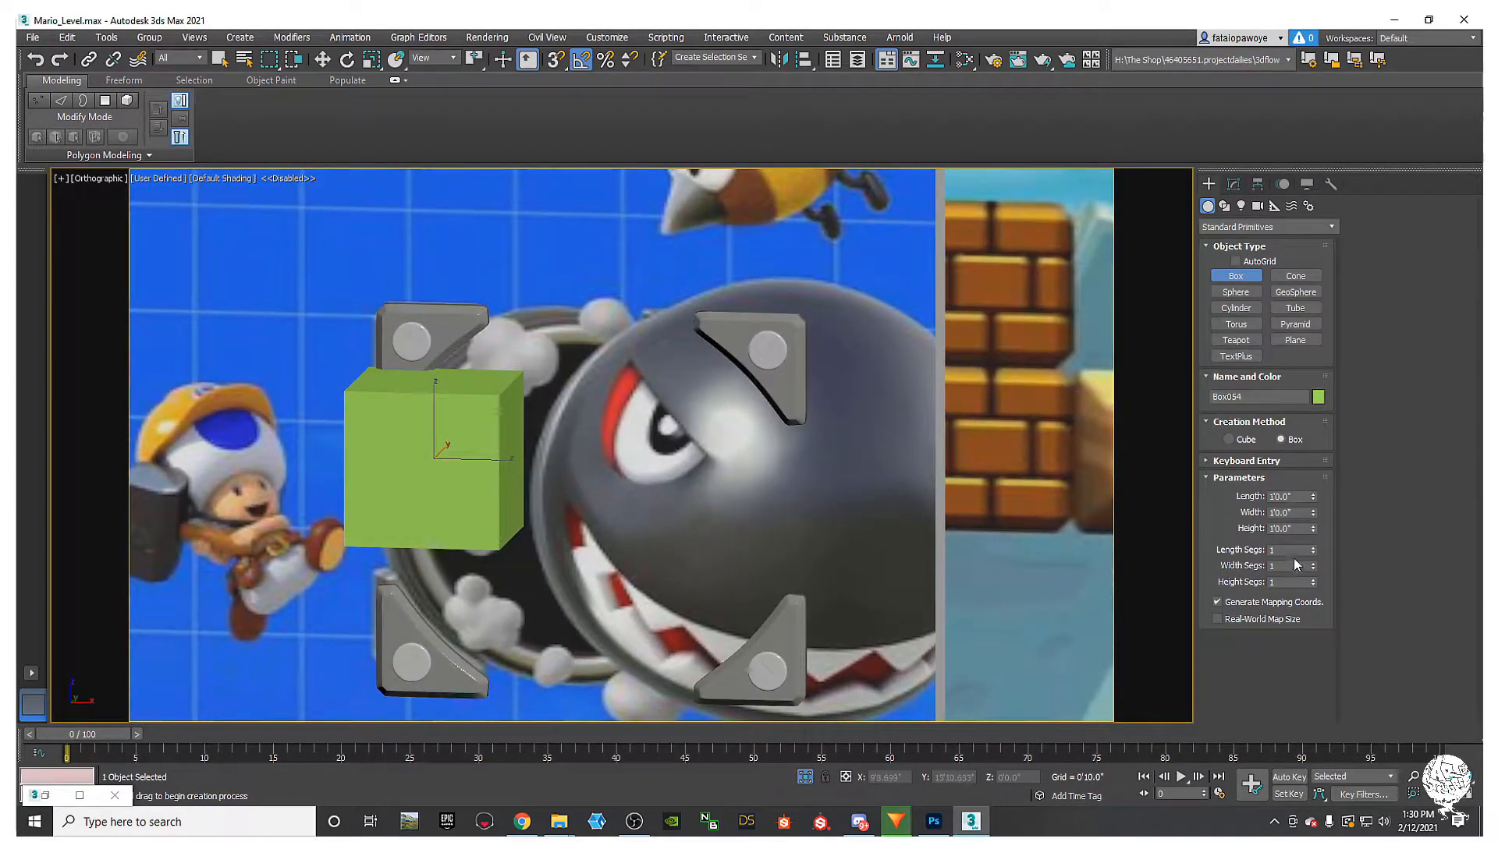
text(10)
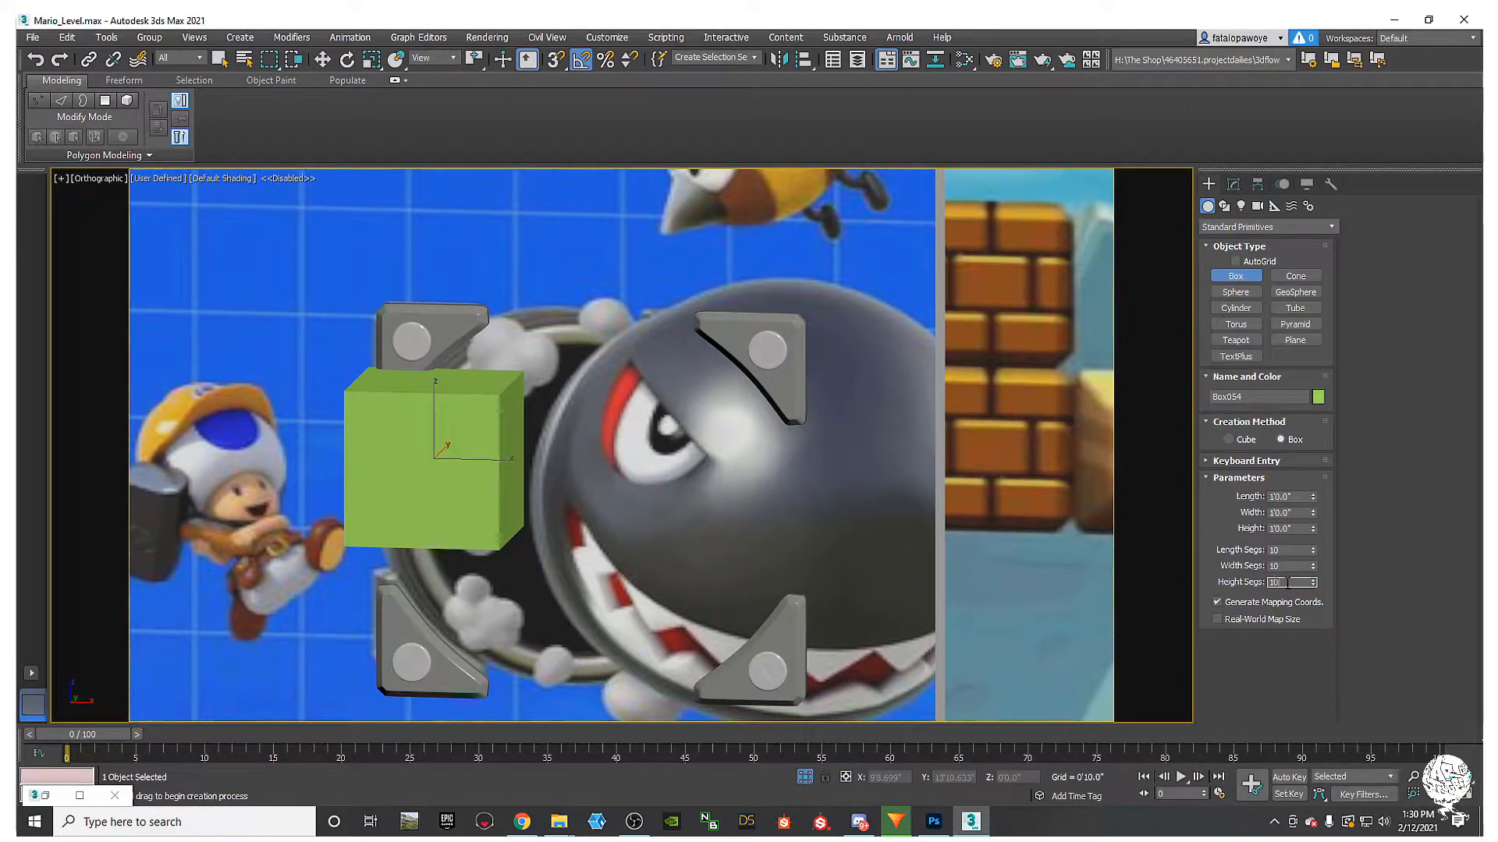
middle_drag(1172, 551, 1133, 583)
key(F4)
Step: Move the box along X to beside the reference puffs and clone it as a single copy over the brick area
mouse_move(472, 462)
middle_down()
mouse_move(692, 501)
mouse_move(606, 498)
mouse_move(571, 481)
mouse_move(658, 459)
mouse_move(591, 463)
middle_up()
key(w)
drag(531, 501, 663, 501)
alt+middle_drag(662, 501, 645, 540)
click(1233, 184)
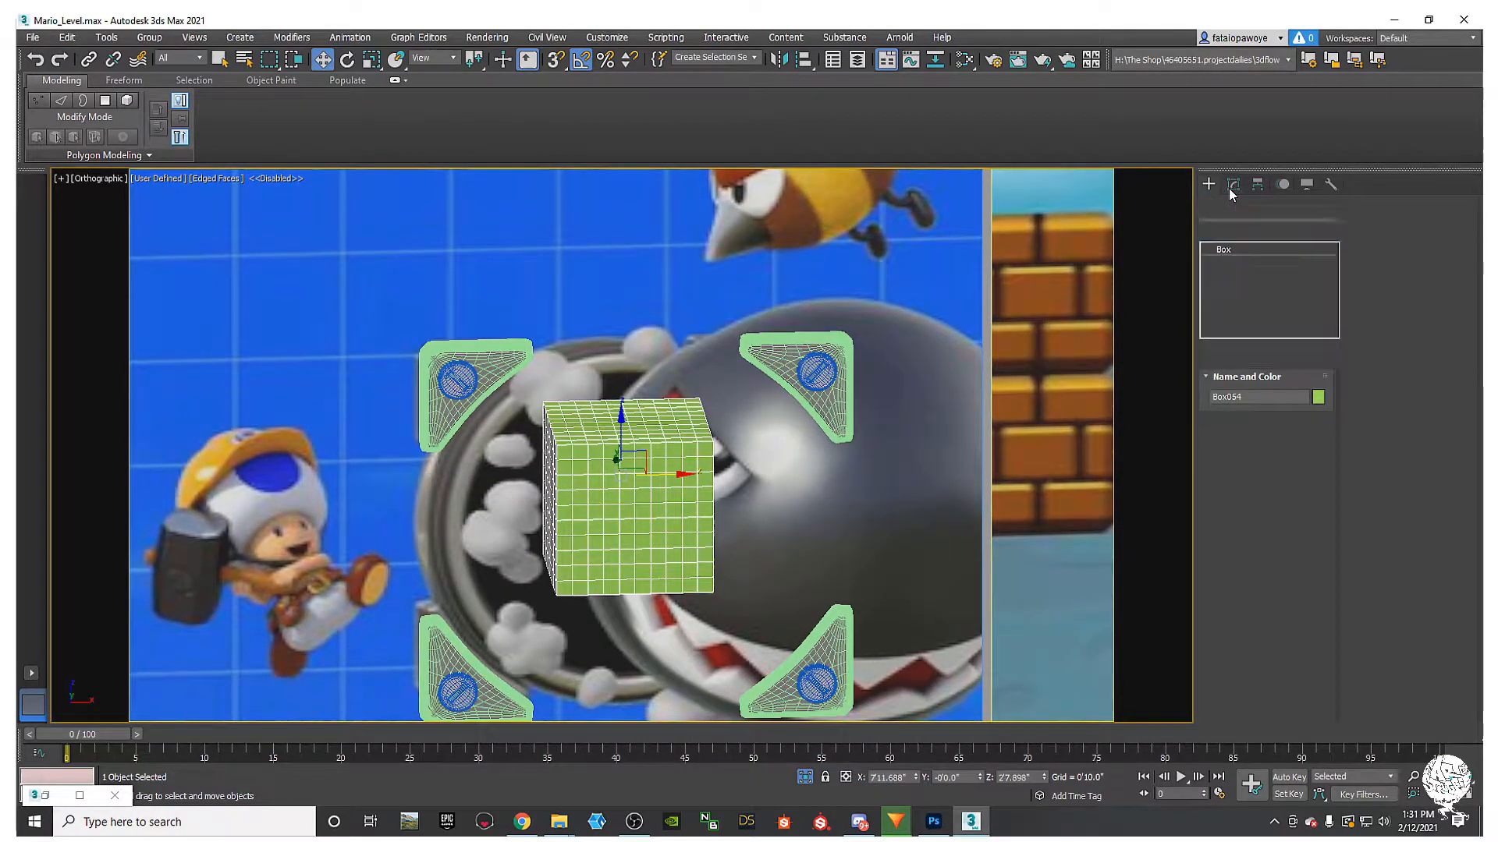
middle_drag(636, 482, 541, 475)
shift+drag(541, 475, 1012, 466)
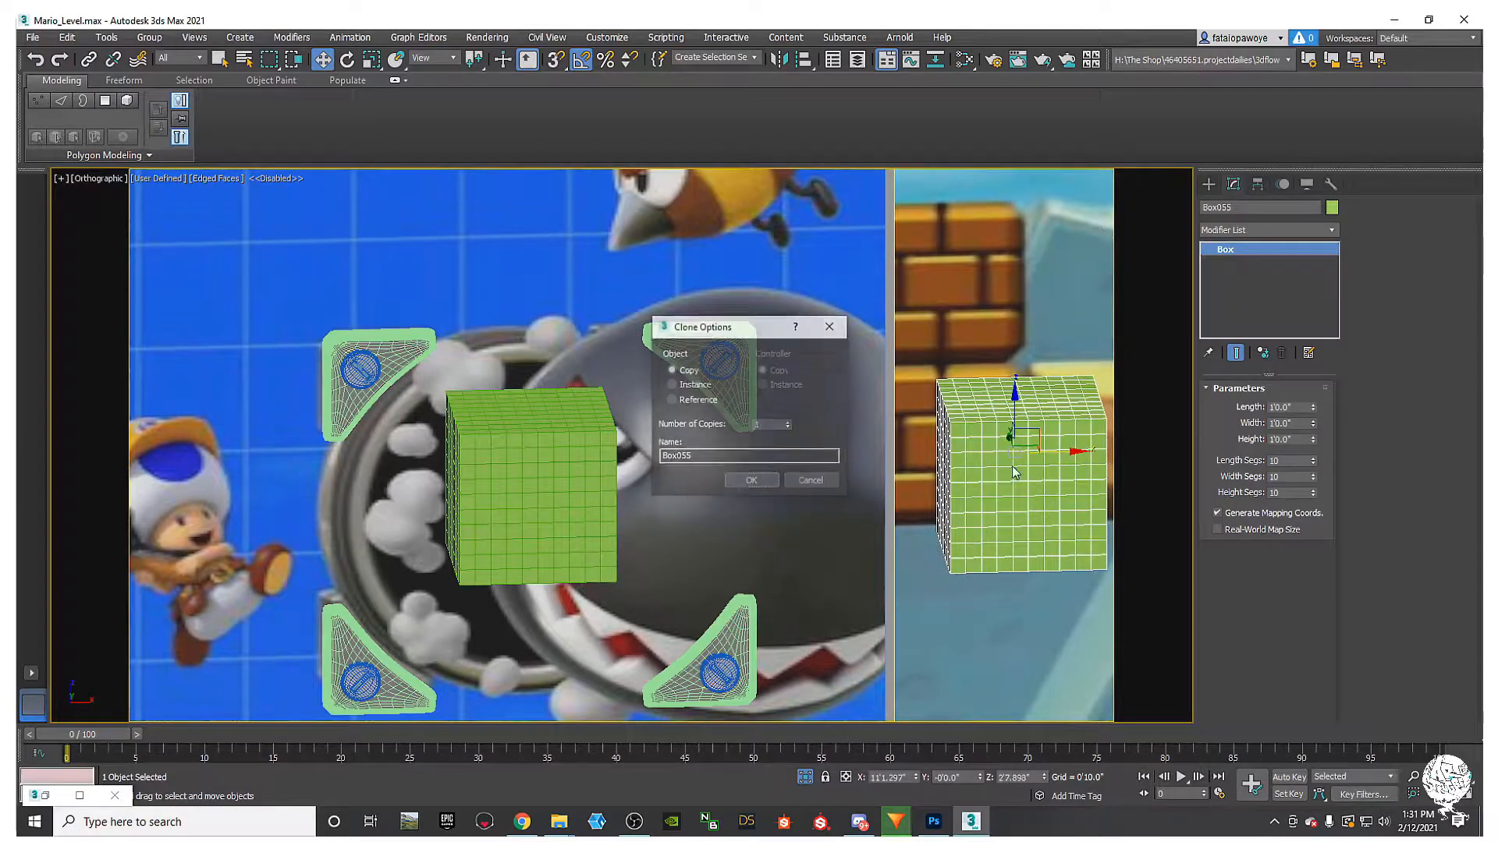
click(752, 482)
Step: Switch to the Perspective view and apply a Spherify modifier to the original box in front of the launcher
mouse_move(507, 467)
middle_down()
mouse_move(559, 481)
mouse_move(566, 438)
mouse_move(585, 440)
middle_up()
scroll(574, 457, down, 4)
key(p)
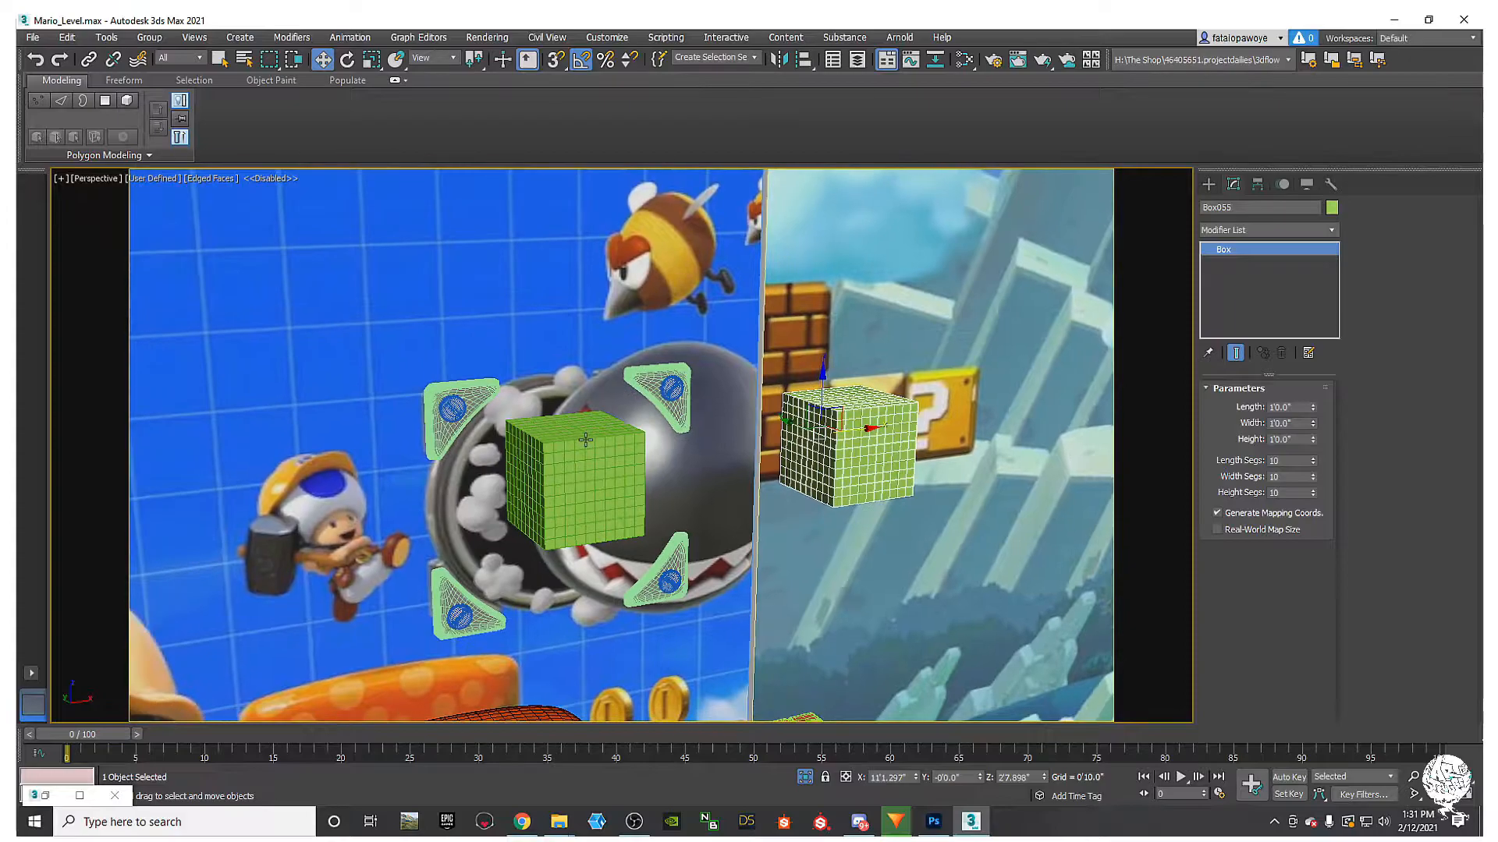
click(585, 440)
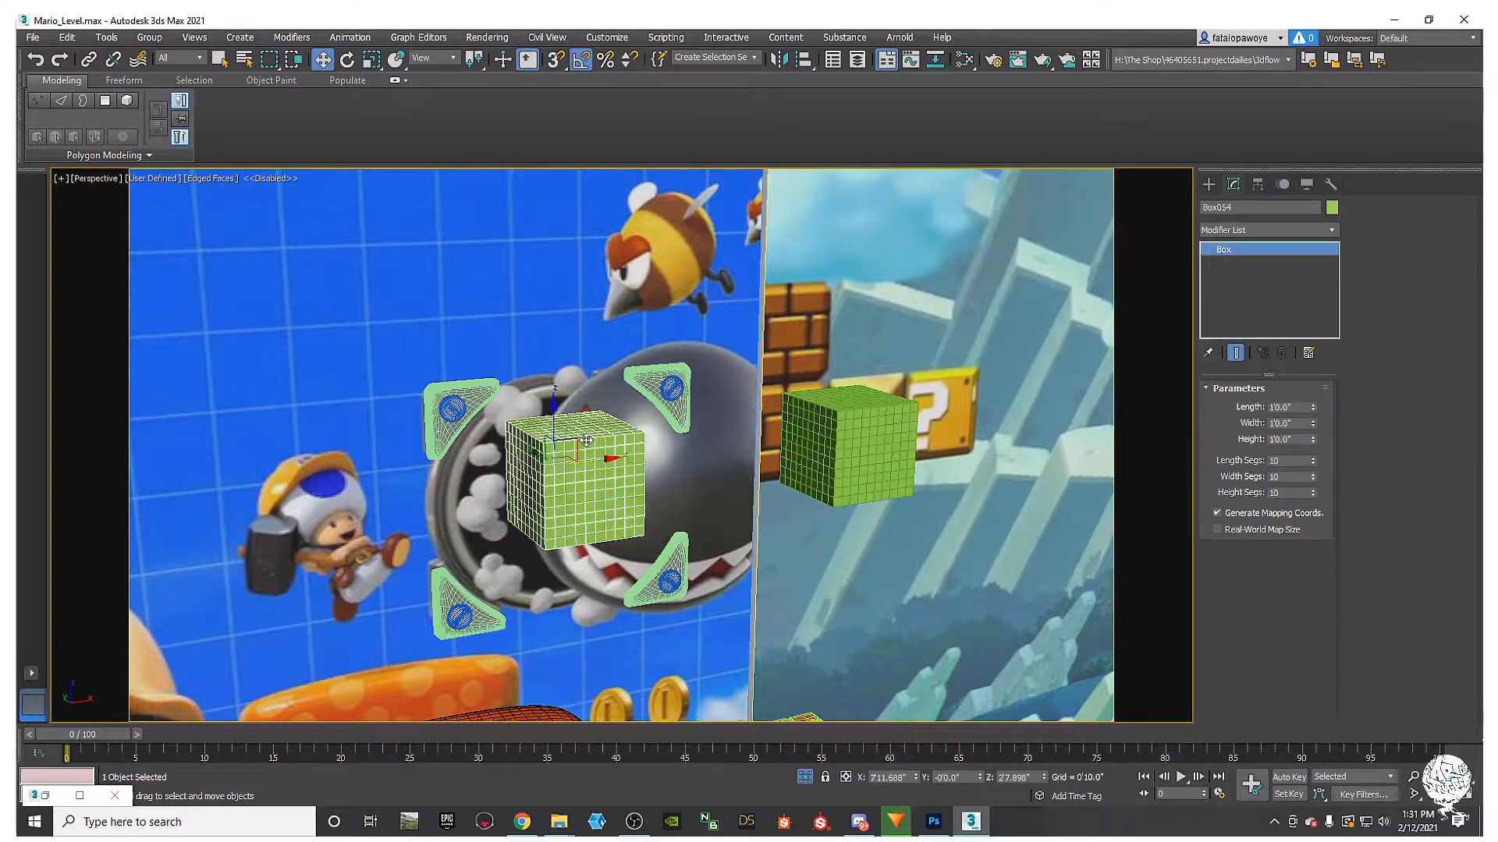
click(1251, 229)
key(s)
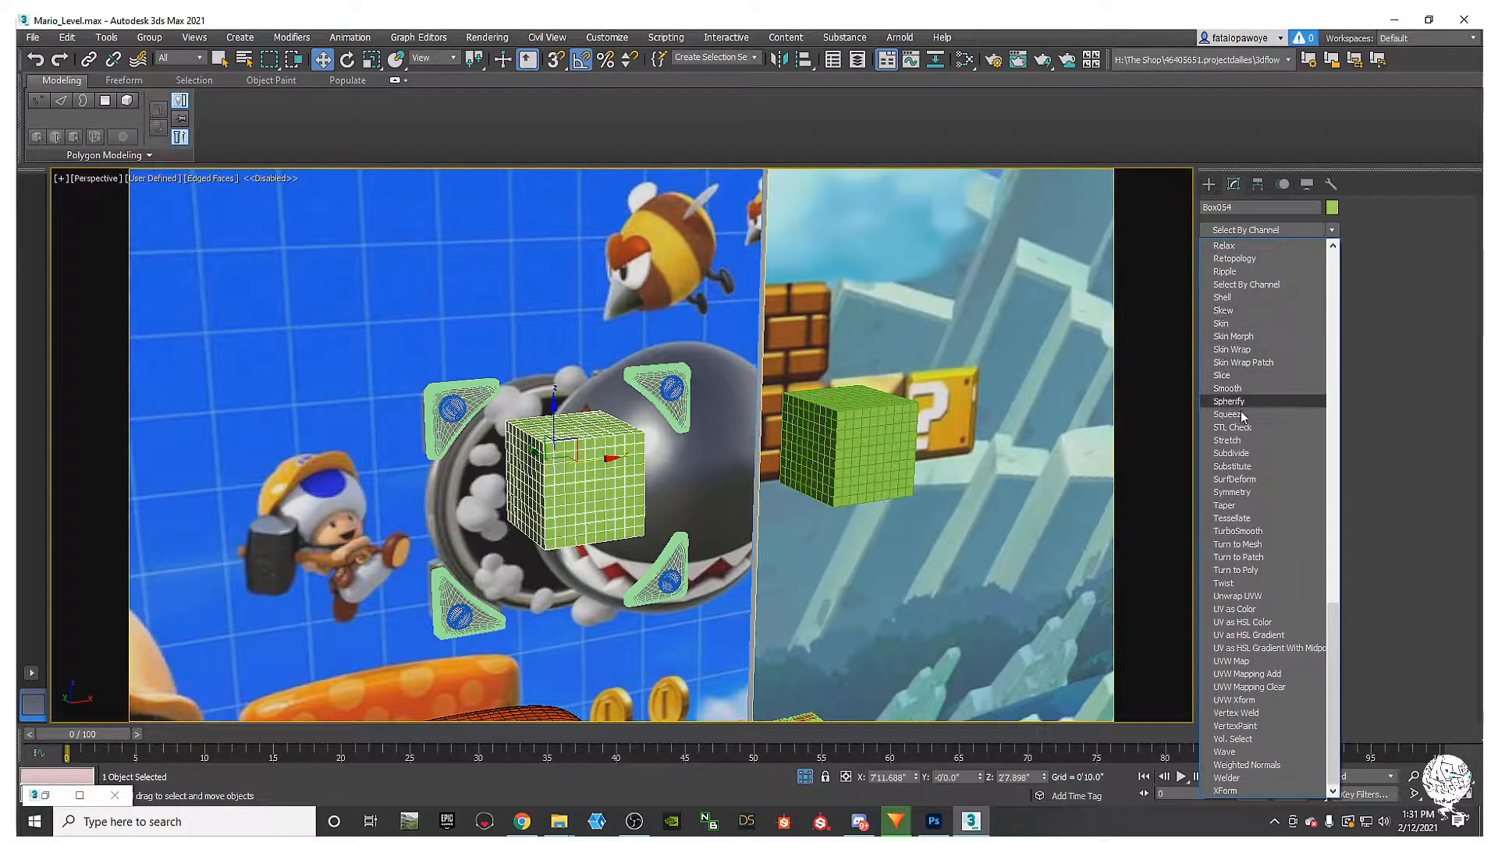
key(s)
key(s)
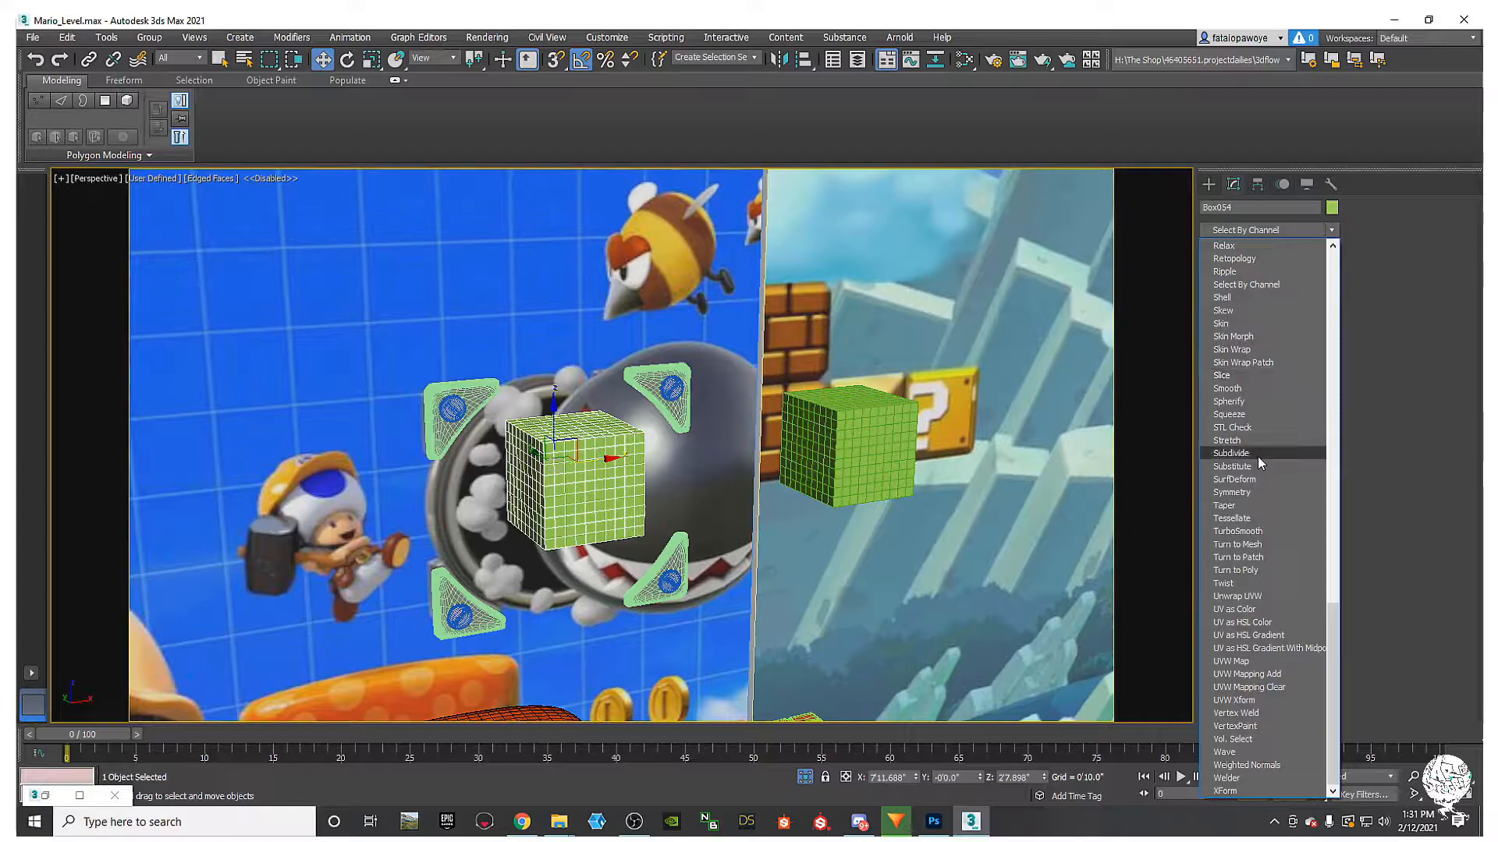
click(1257, 399)
Step: Check the spherified box from several angles and convert it to an Editable Poly
scroll(685, 506, up, 5)
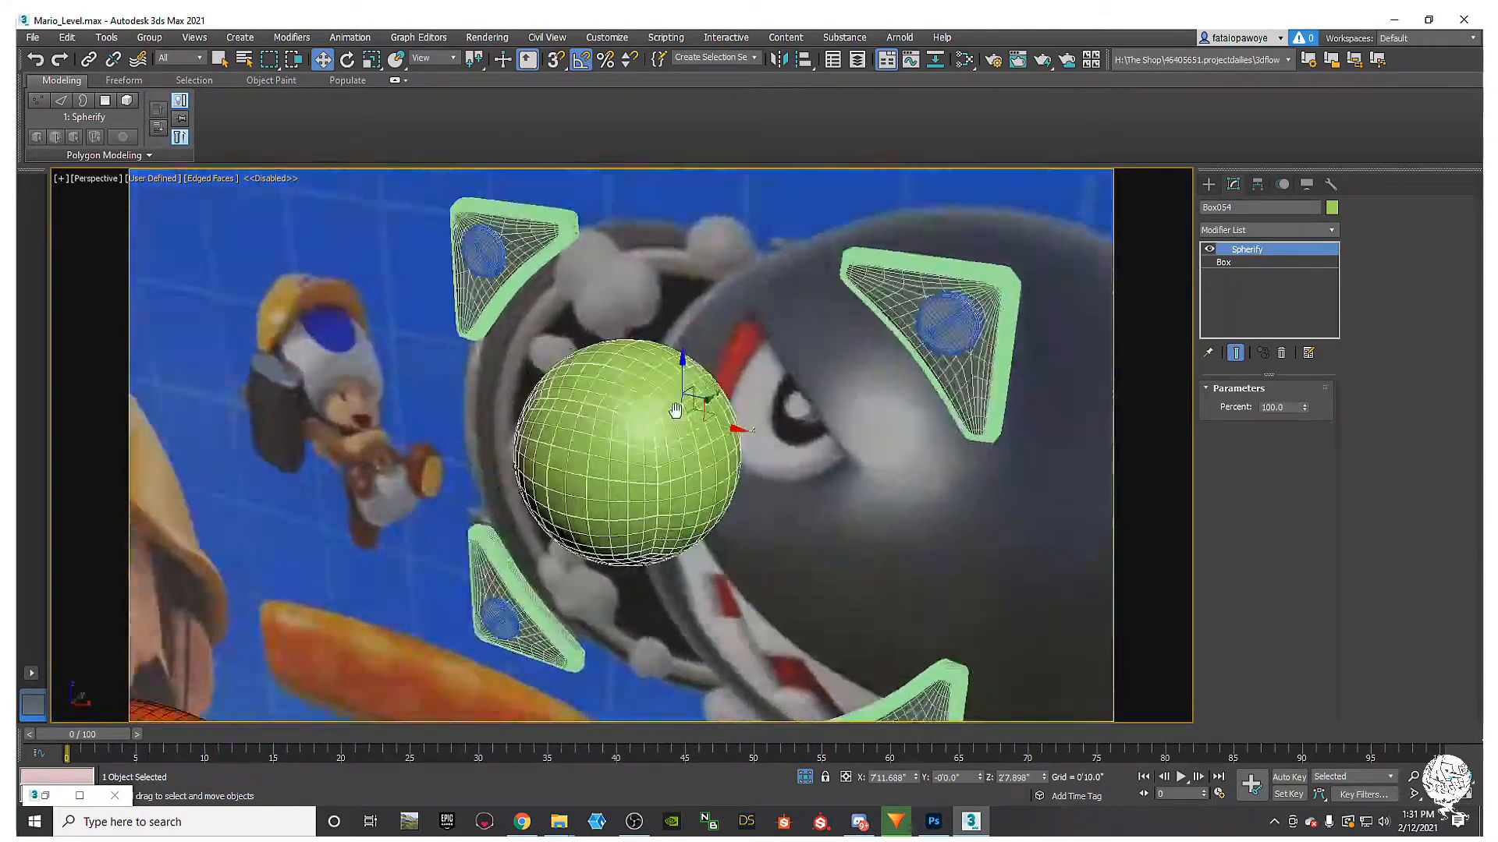
alt+middle_drag(675, 410, 731, 374)
middle_drag(661, 474, 718, 413)
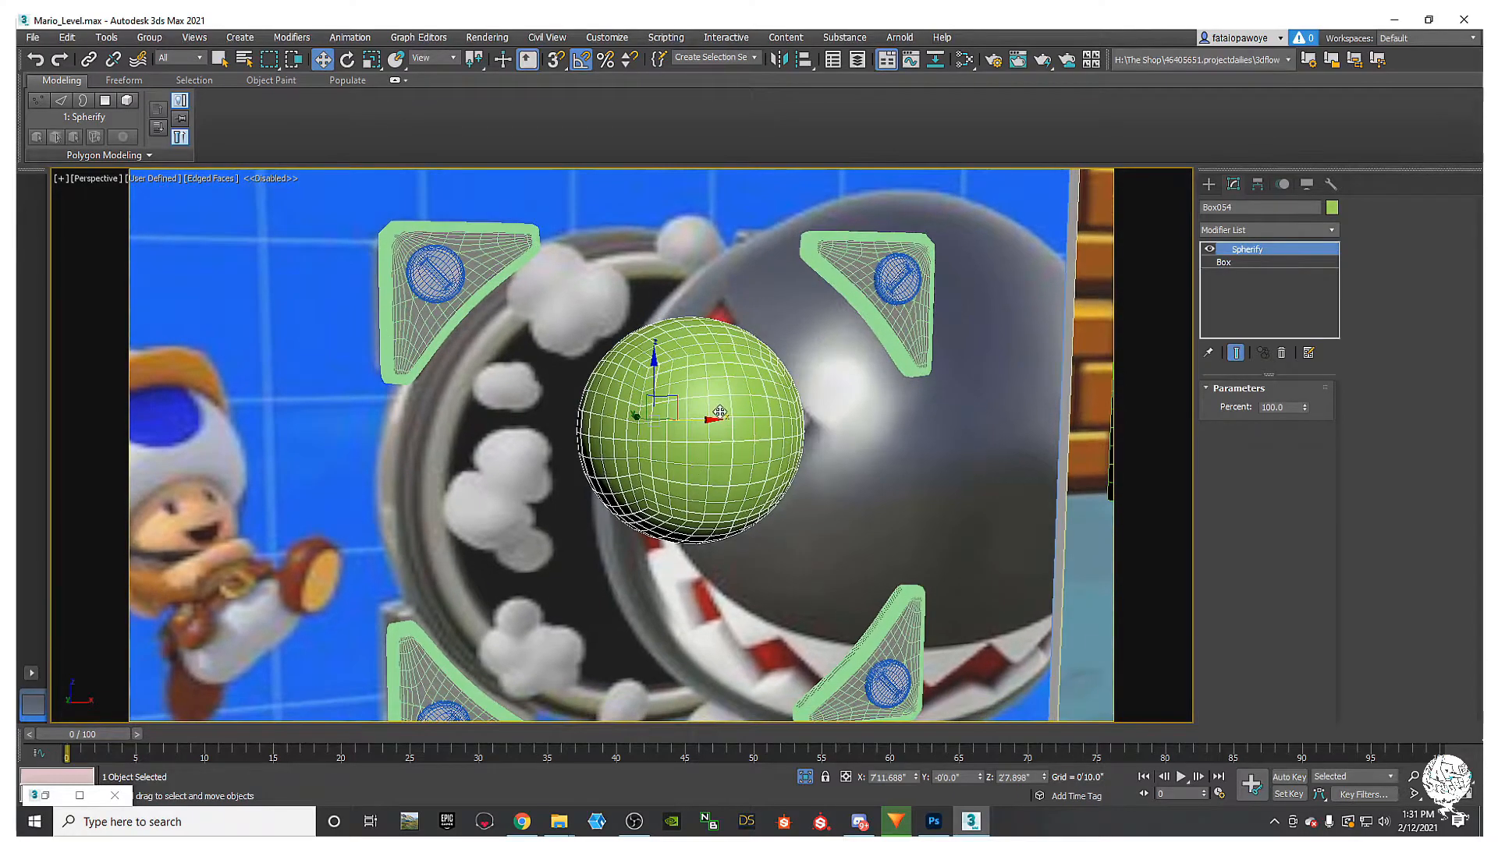
right_click(789, 448)
mouse_move(858, 604)
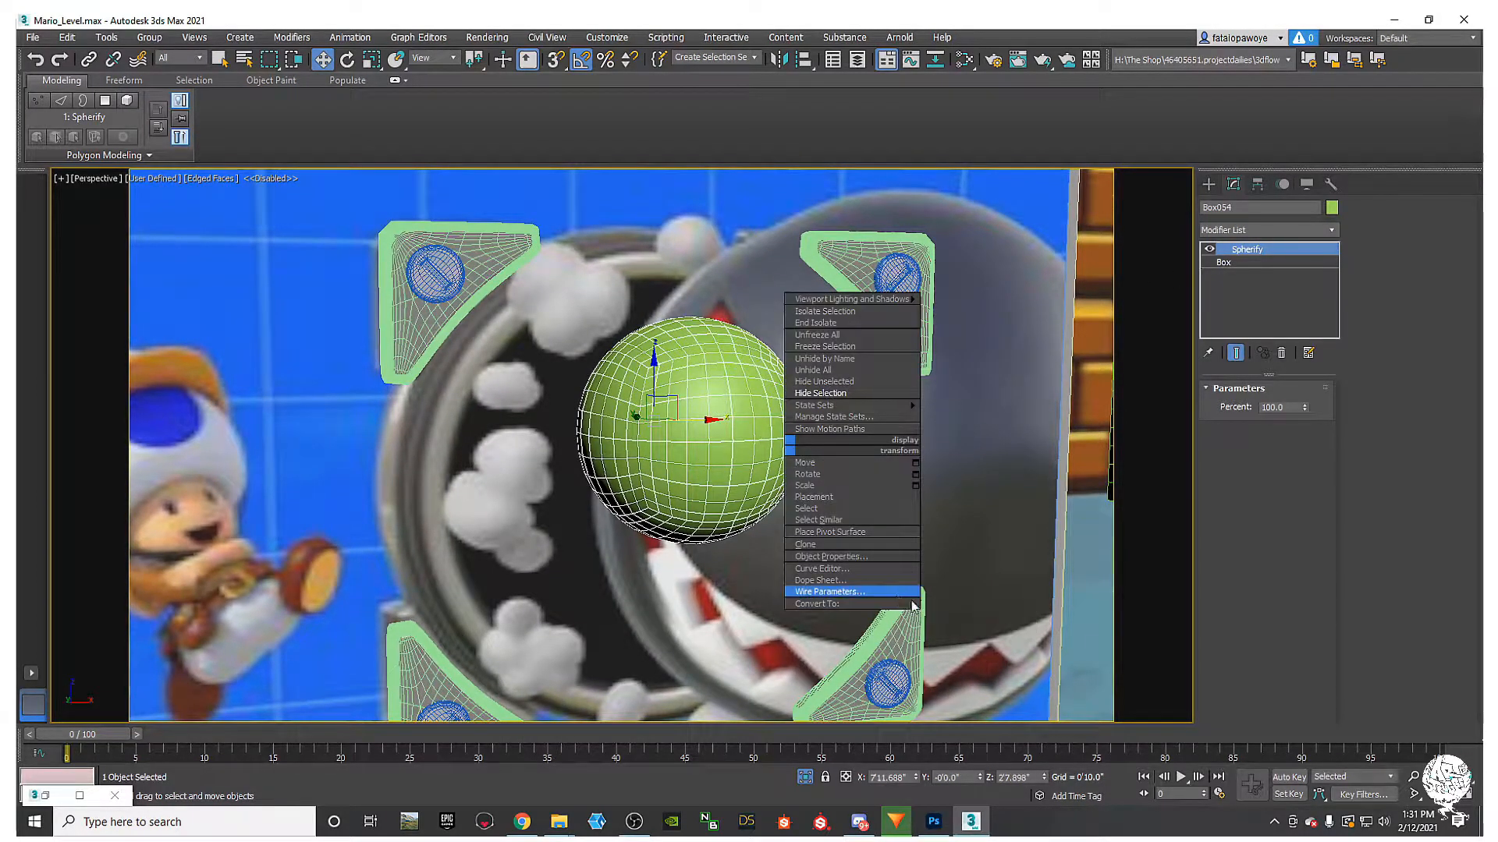
click(967, 615)
Step: Smooth the sphere with a TurboSmooth modifier and collapse it to an Editable Poly
middle_drag(1063, 385, 871, 447)
click(1286, 234)
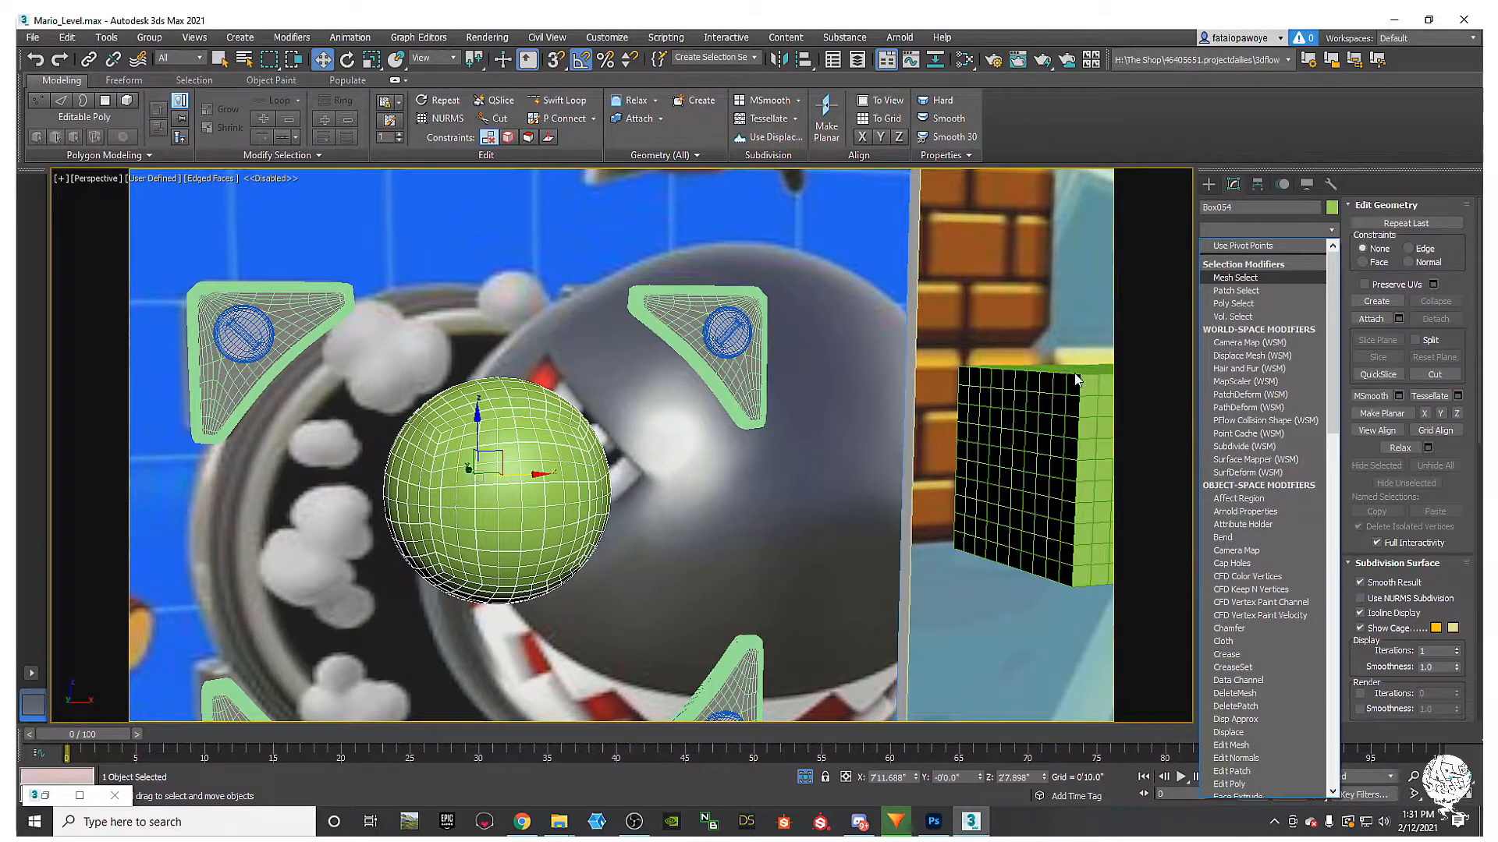
key(t)
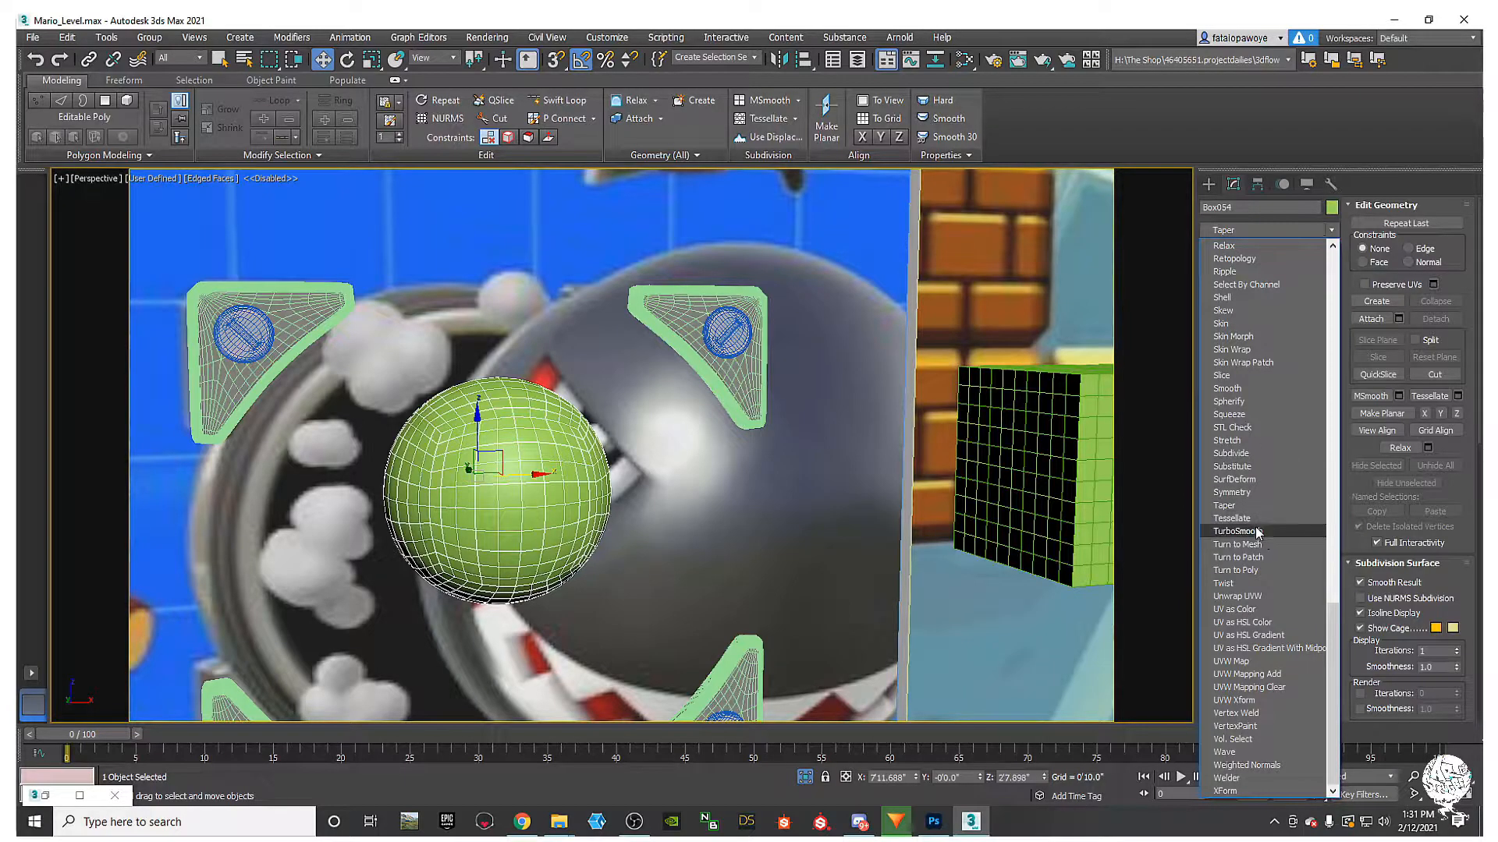
click(1256, 530)
alt+middle_drag(538, 500, 647, 503)
right_click(647, 502)
mouse_move(716, 660)
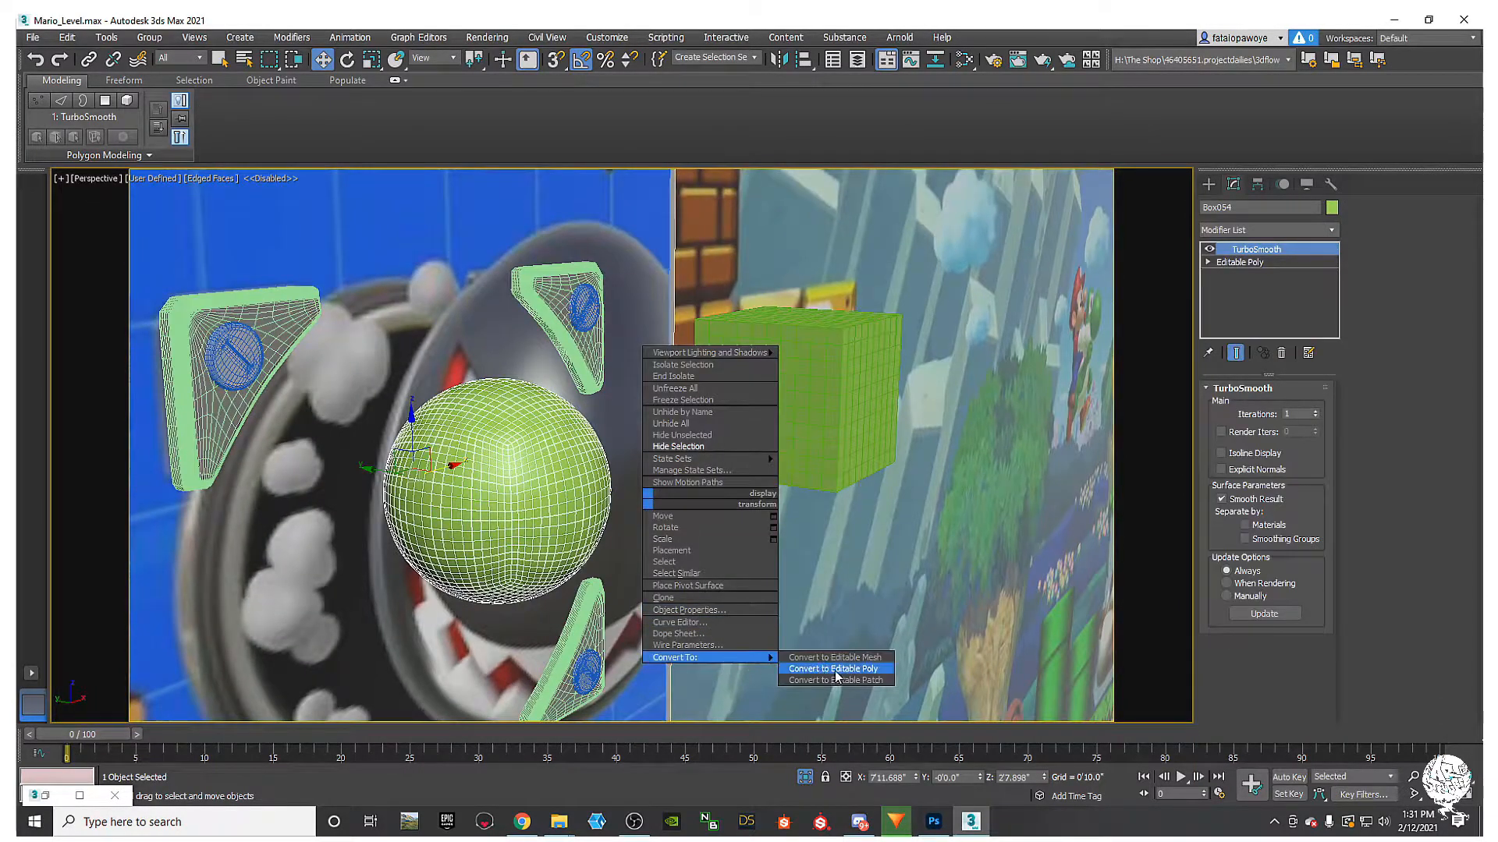
click(834, 668)
alt+middle_drag(835, 671, 960, 663)
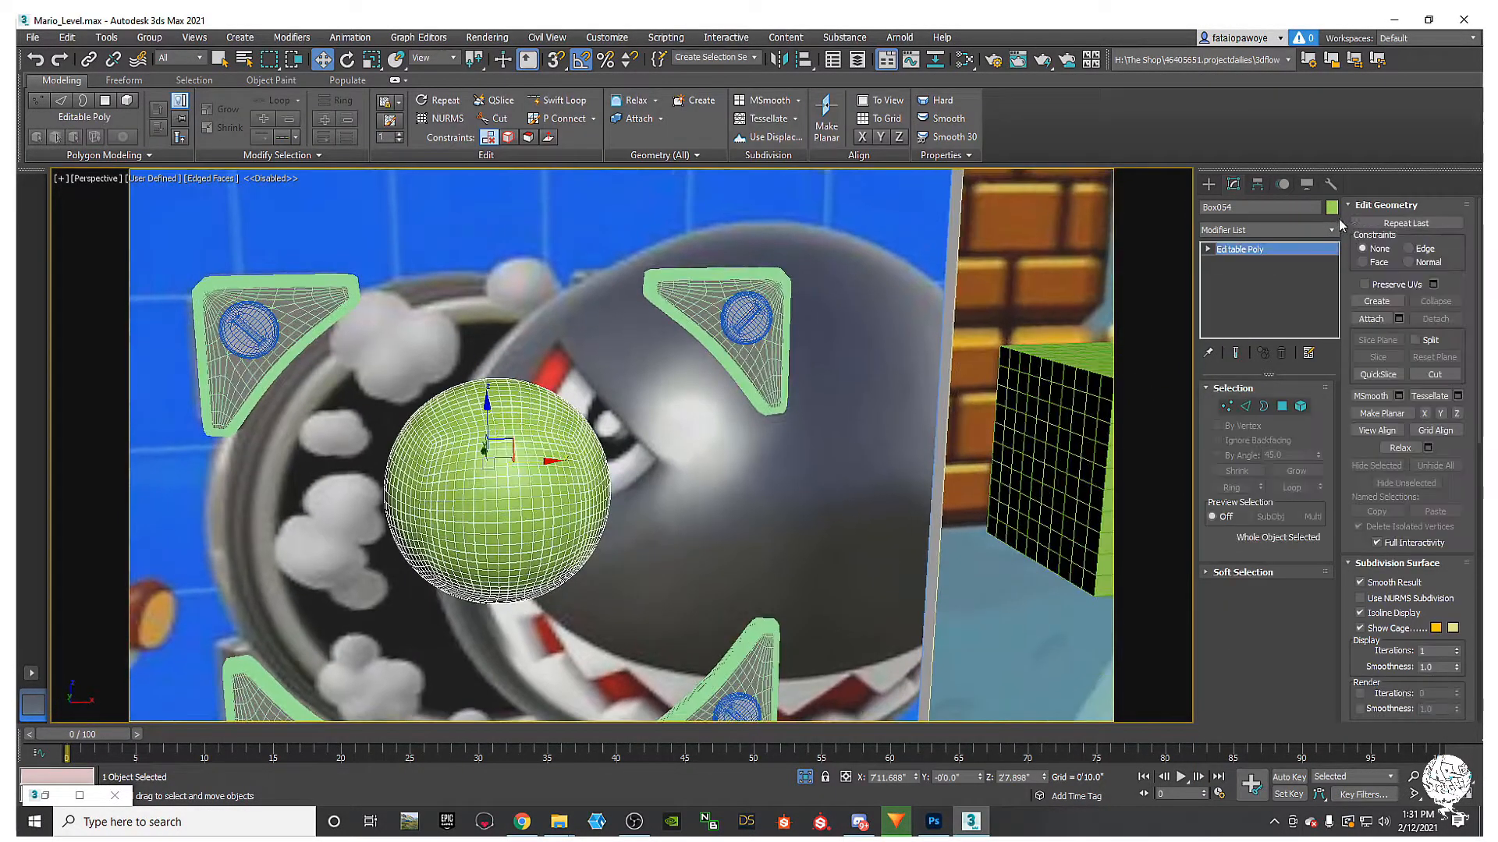
Step: Apply a Displace modifier to the smoothed sphere and set its mapping to Spherical
click(1300, 230)
scroll(1279, 248, down, 3)
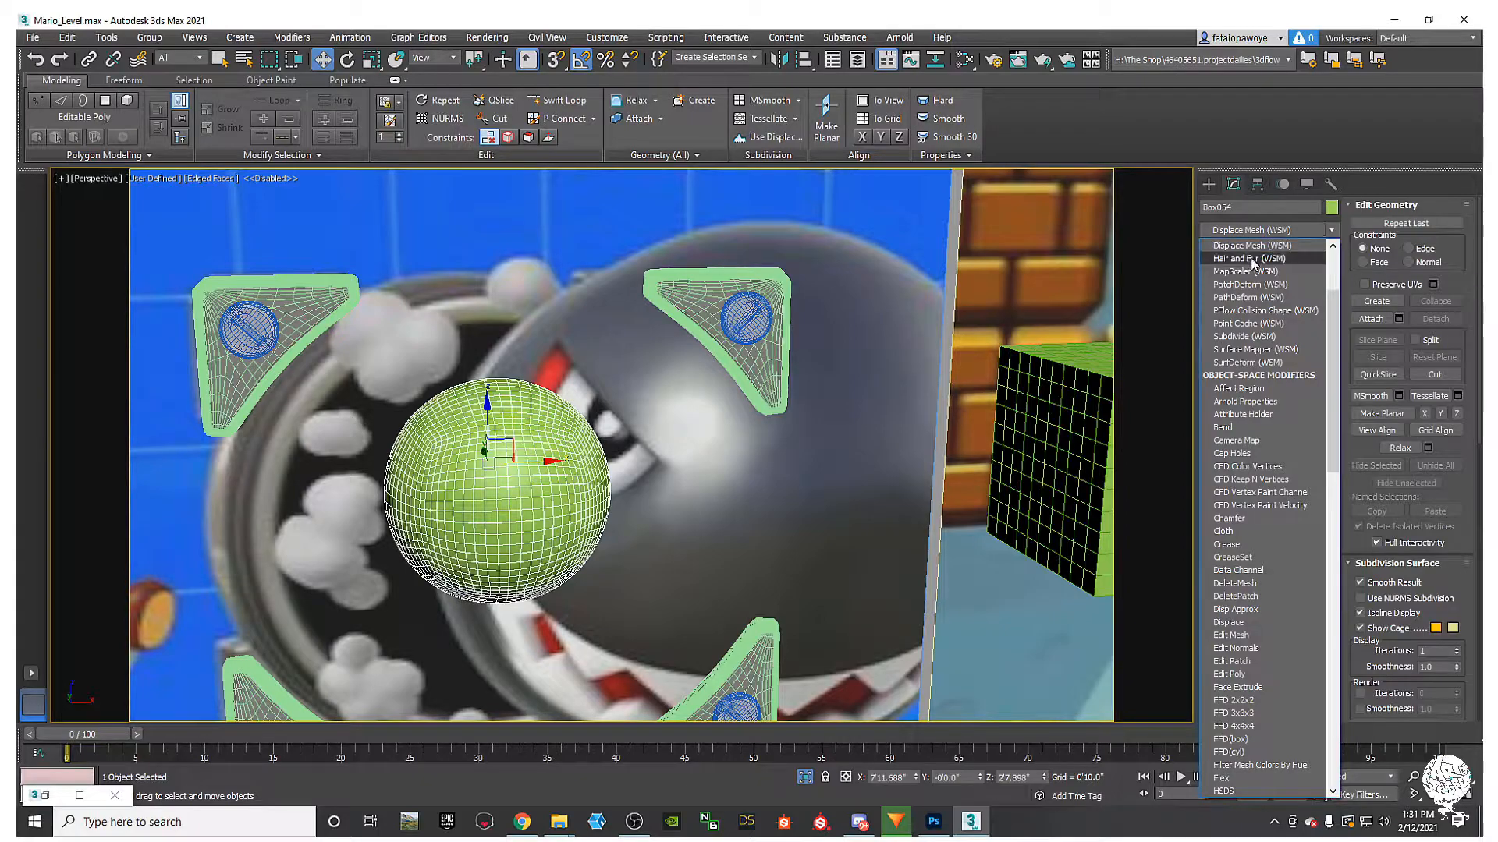
scroll(1267, 557, down, 1)
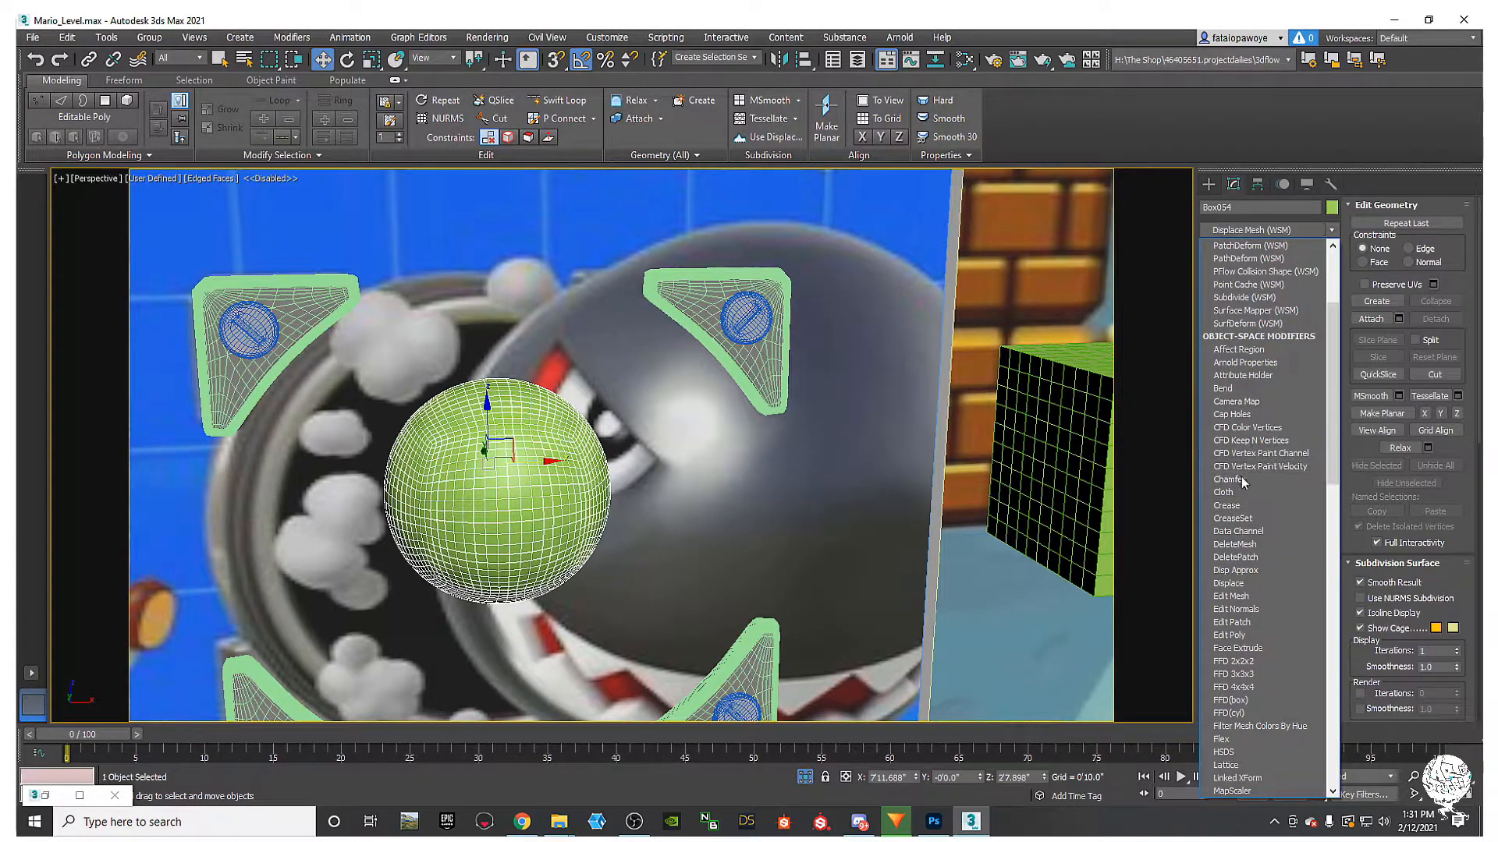
click(1252, 584)
alt+middle_drag(649, 561, 1176, 577)
scroll(1305, 646, down, 2)
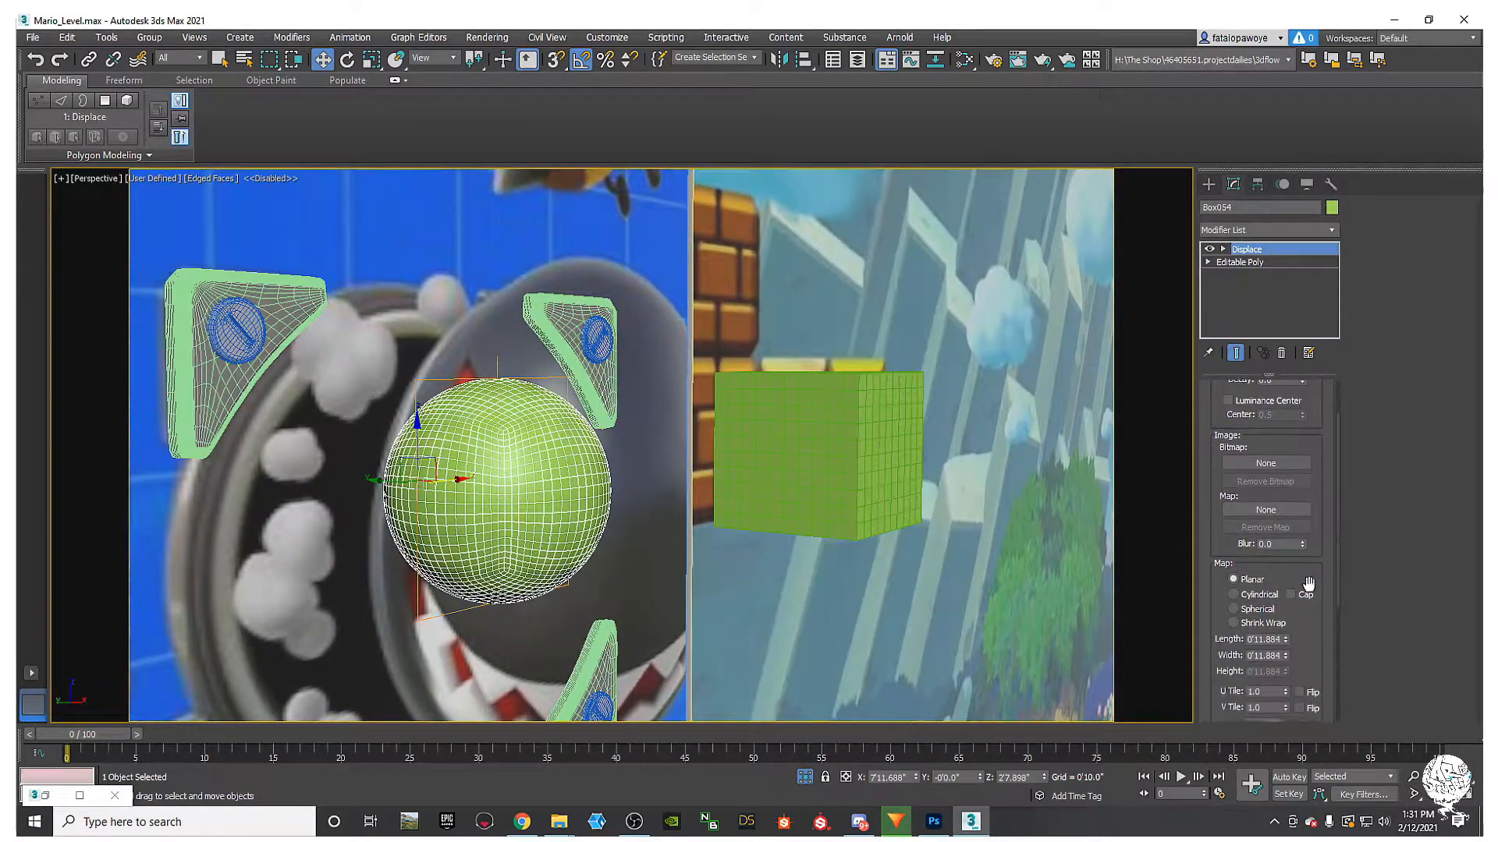
alt+middle_drag(949, 537, 914, 482)
Step: Open the Slate Material Editor, maximize it and look over the existing node networks in View1
key(m)
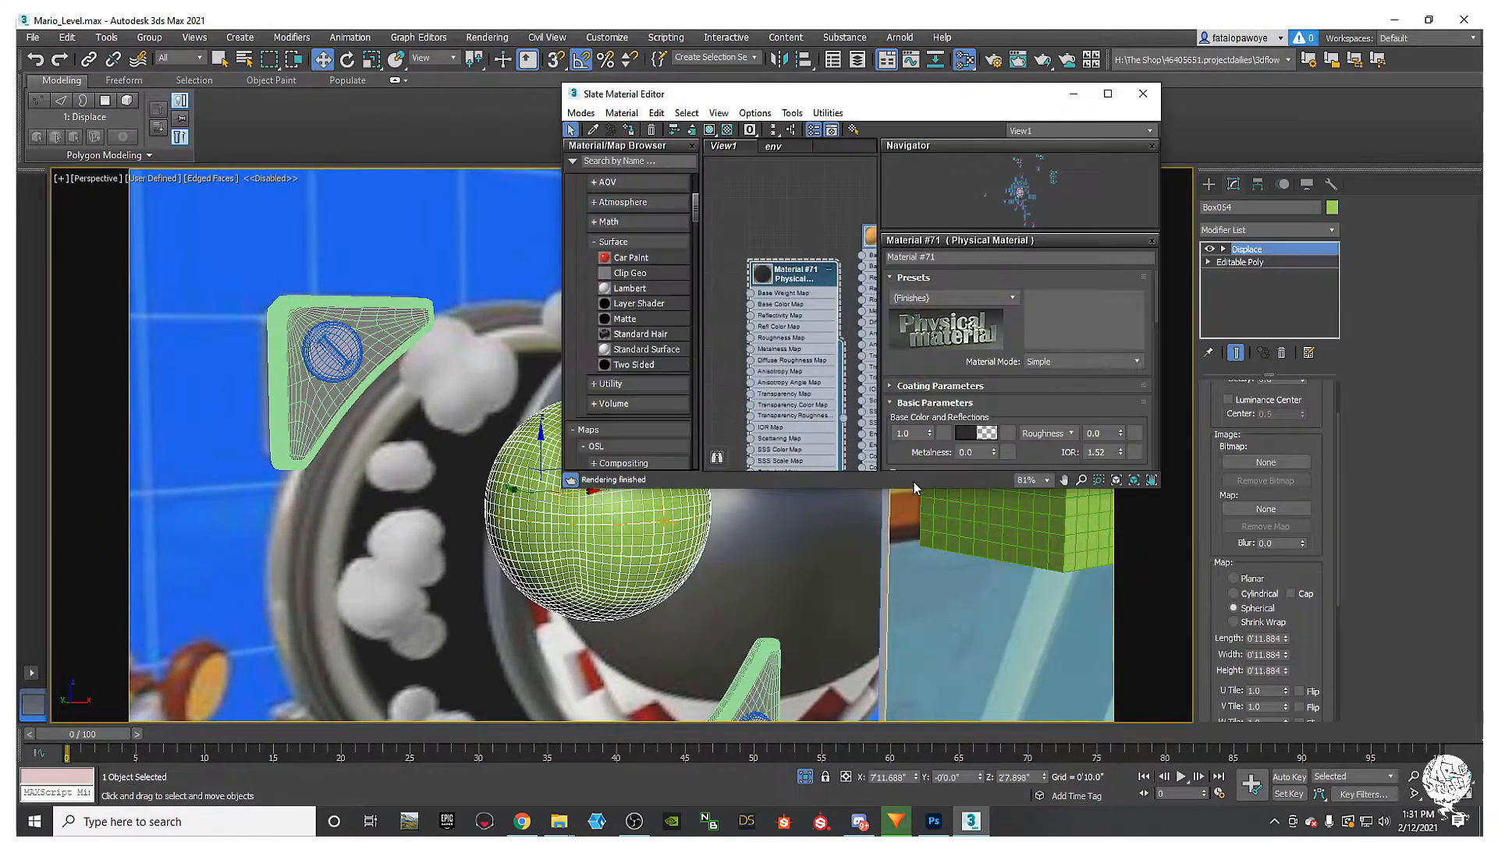
scroll(776, 357, down, 3)
scroll(776, 364, down, 5)
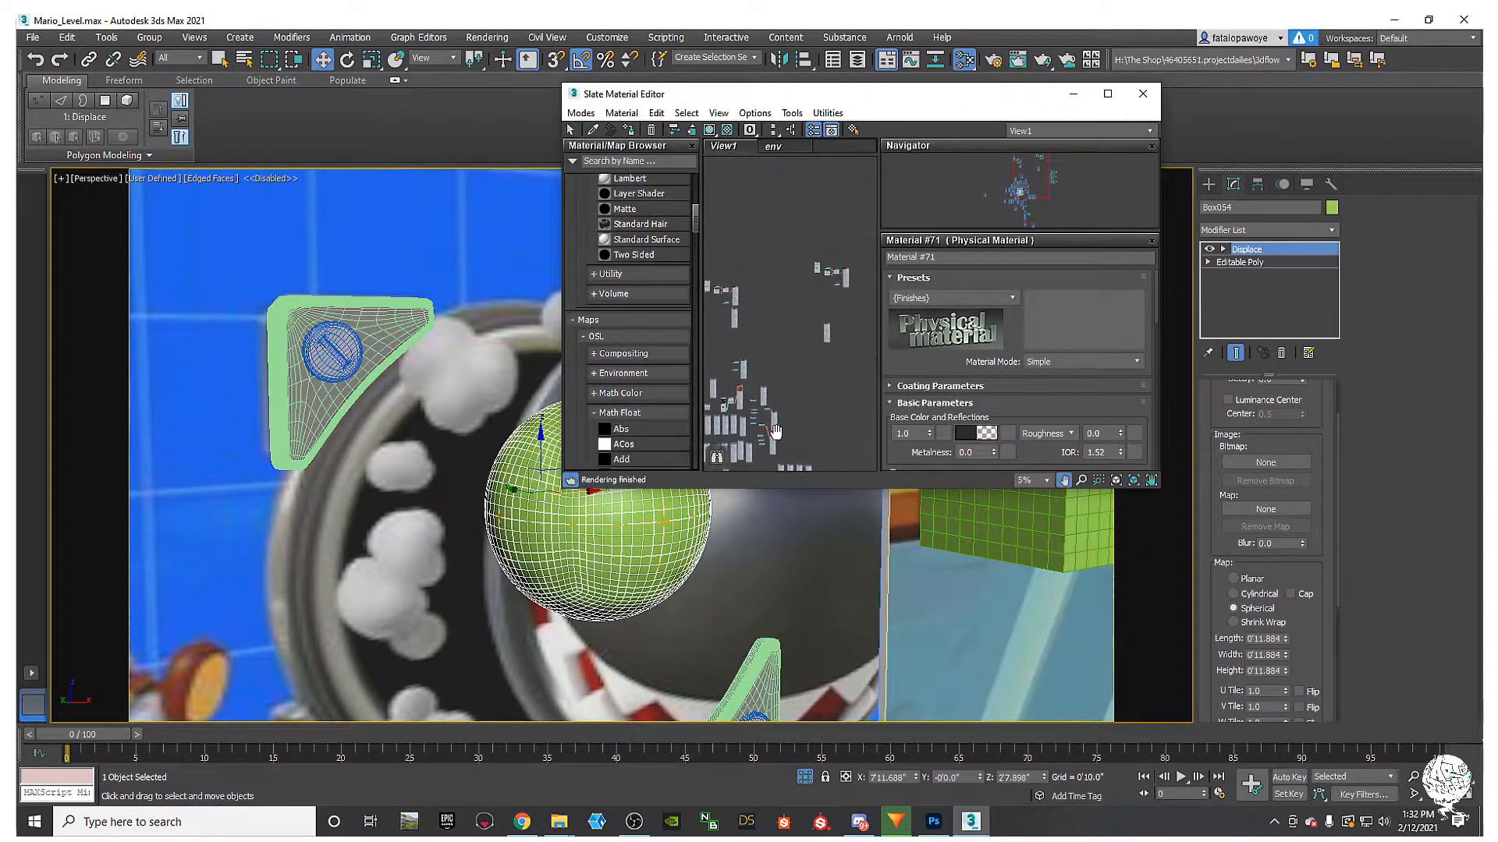
scroll(786, 390, down, 5)
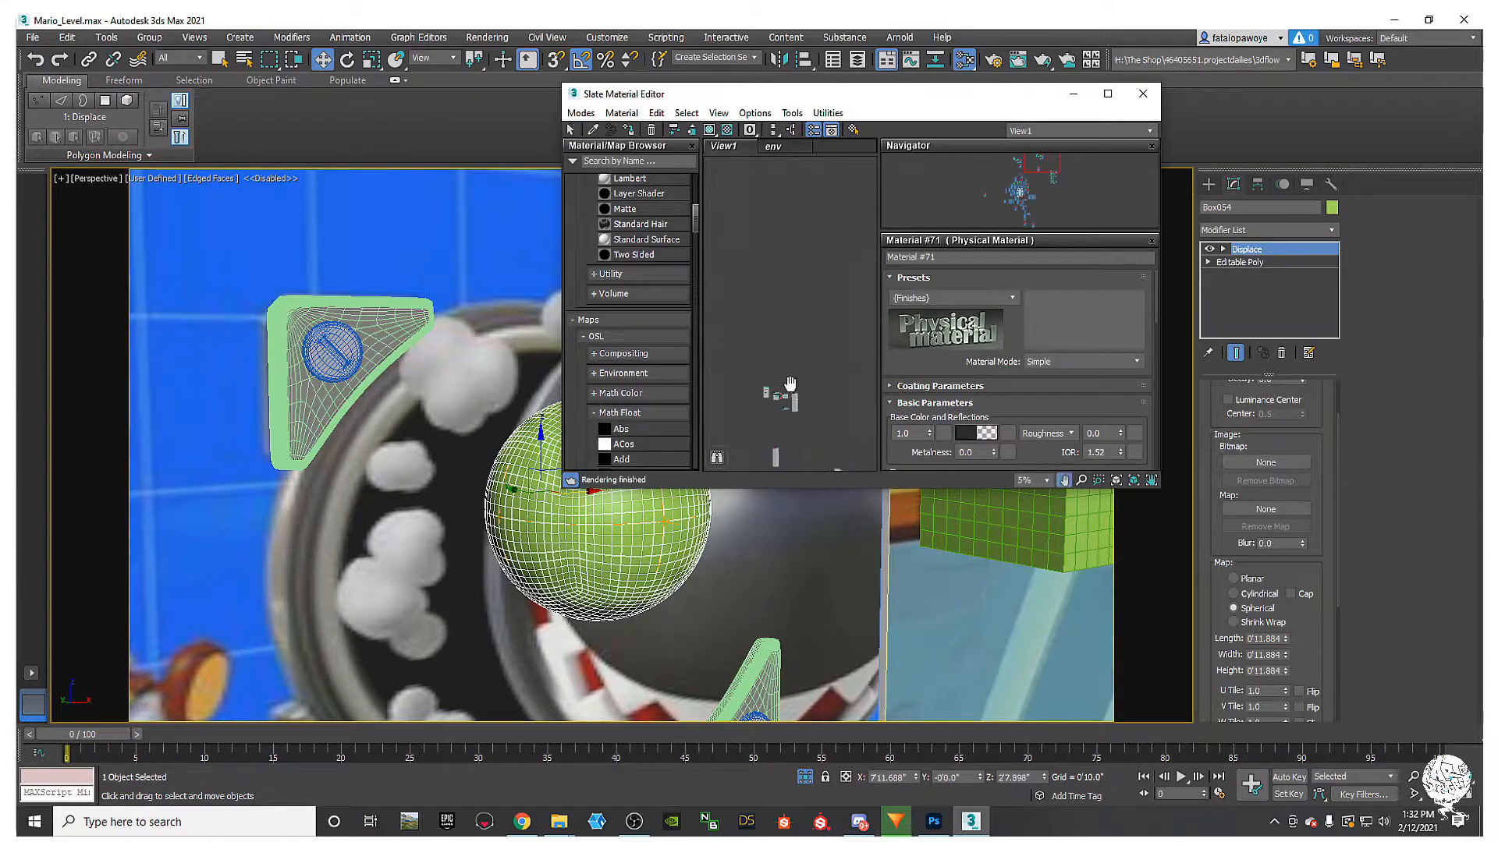
click(1107, 102)
middle_drag(712, 399, 936, 427)
middle_drag(509, 338, 659, 419)
middle_drag(417, 515, 548, 461)
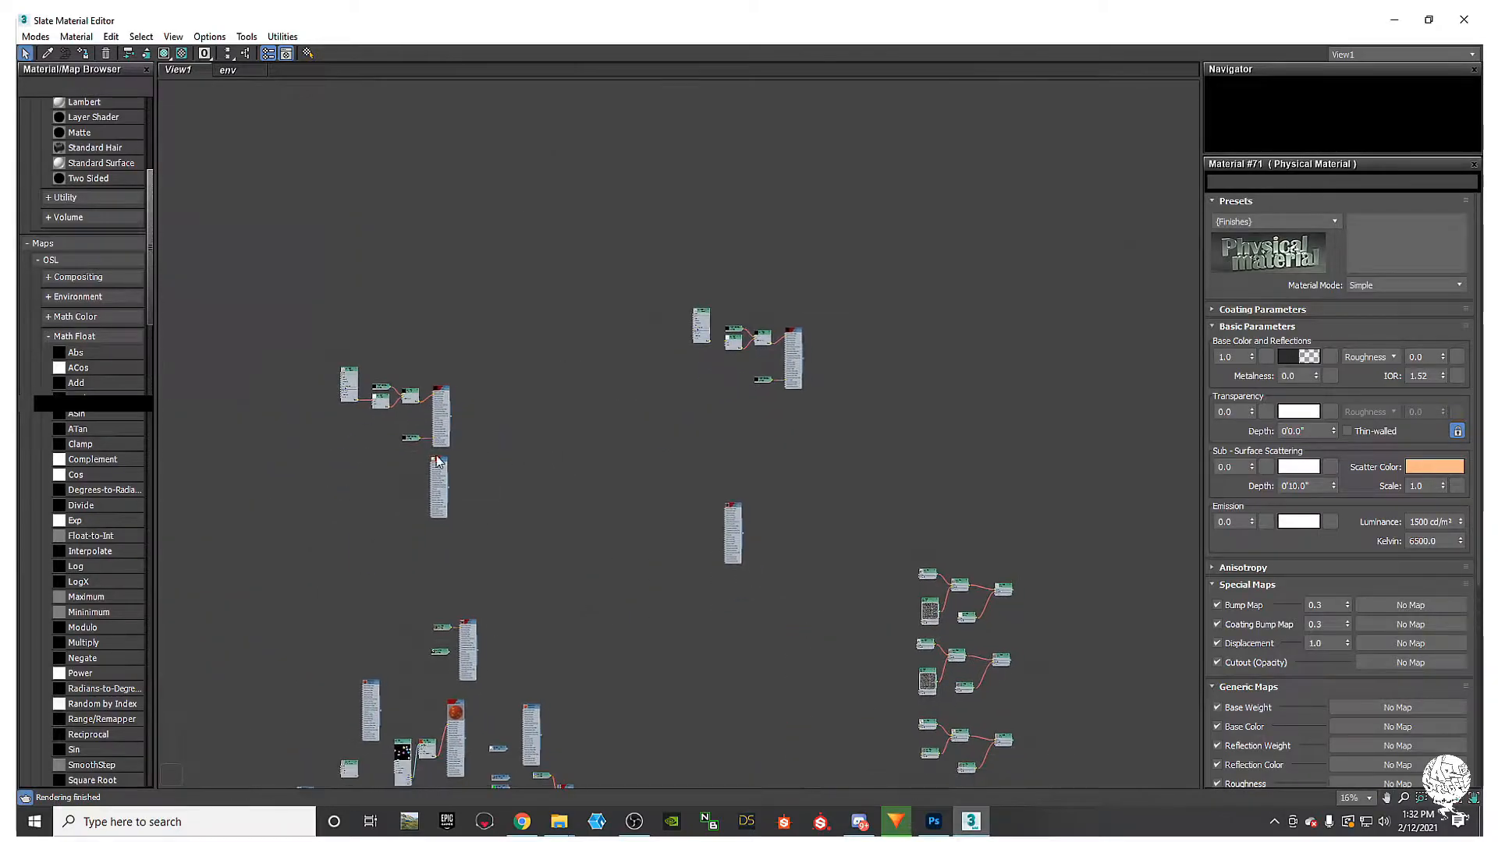
scroll(456, 636, up, 2)
middle_drag(457, 636, 424, 494)
middle_drag(691, 584, 586, 518)
Step: Switch to the env node view and examine its Noise, Cellular and Mix map network
click(233, 70)
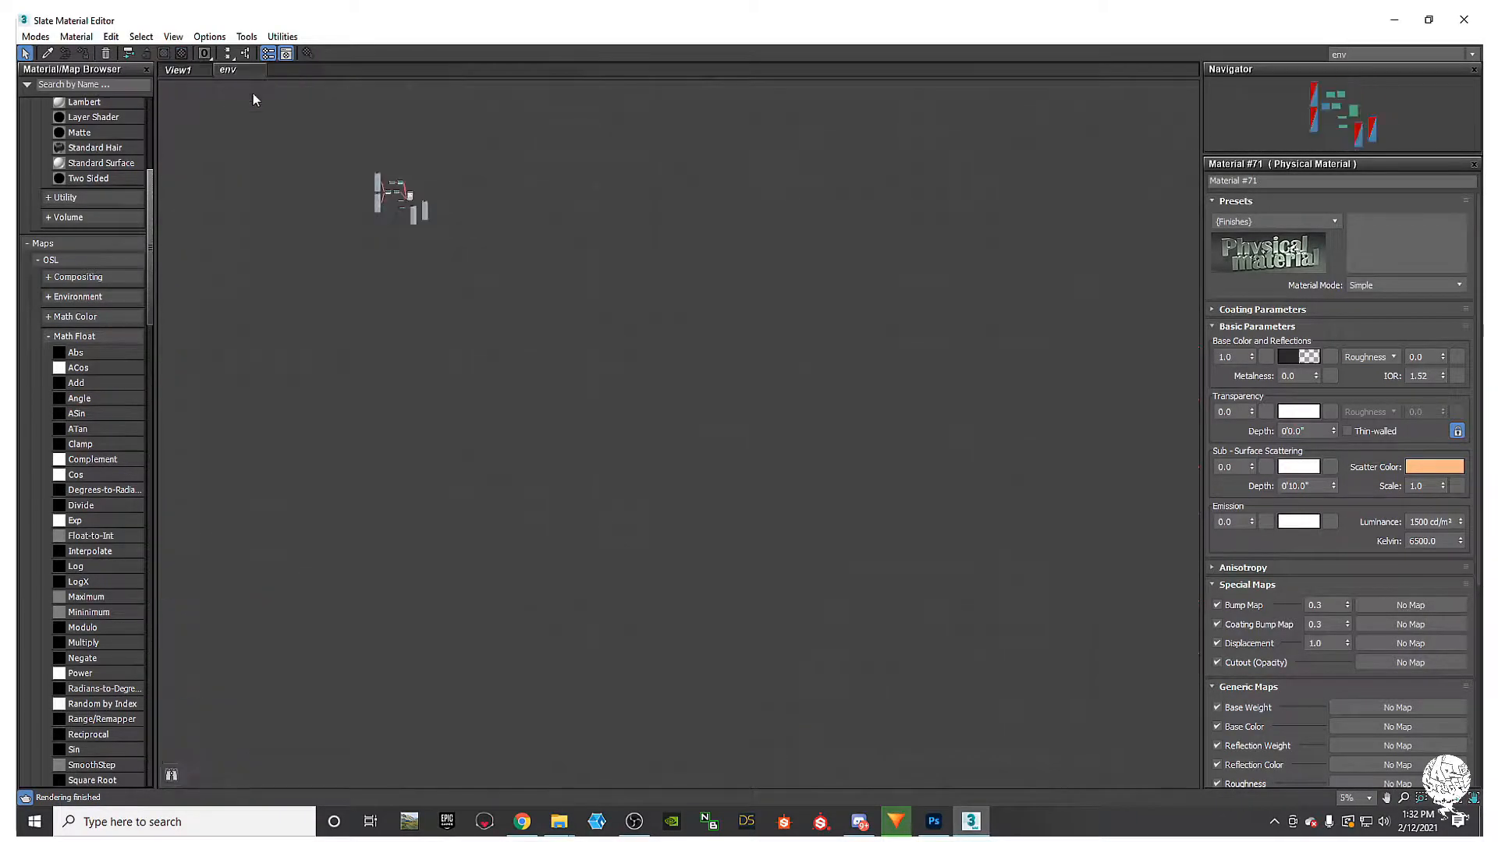
scroll(397, 170, up, 12)
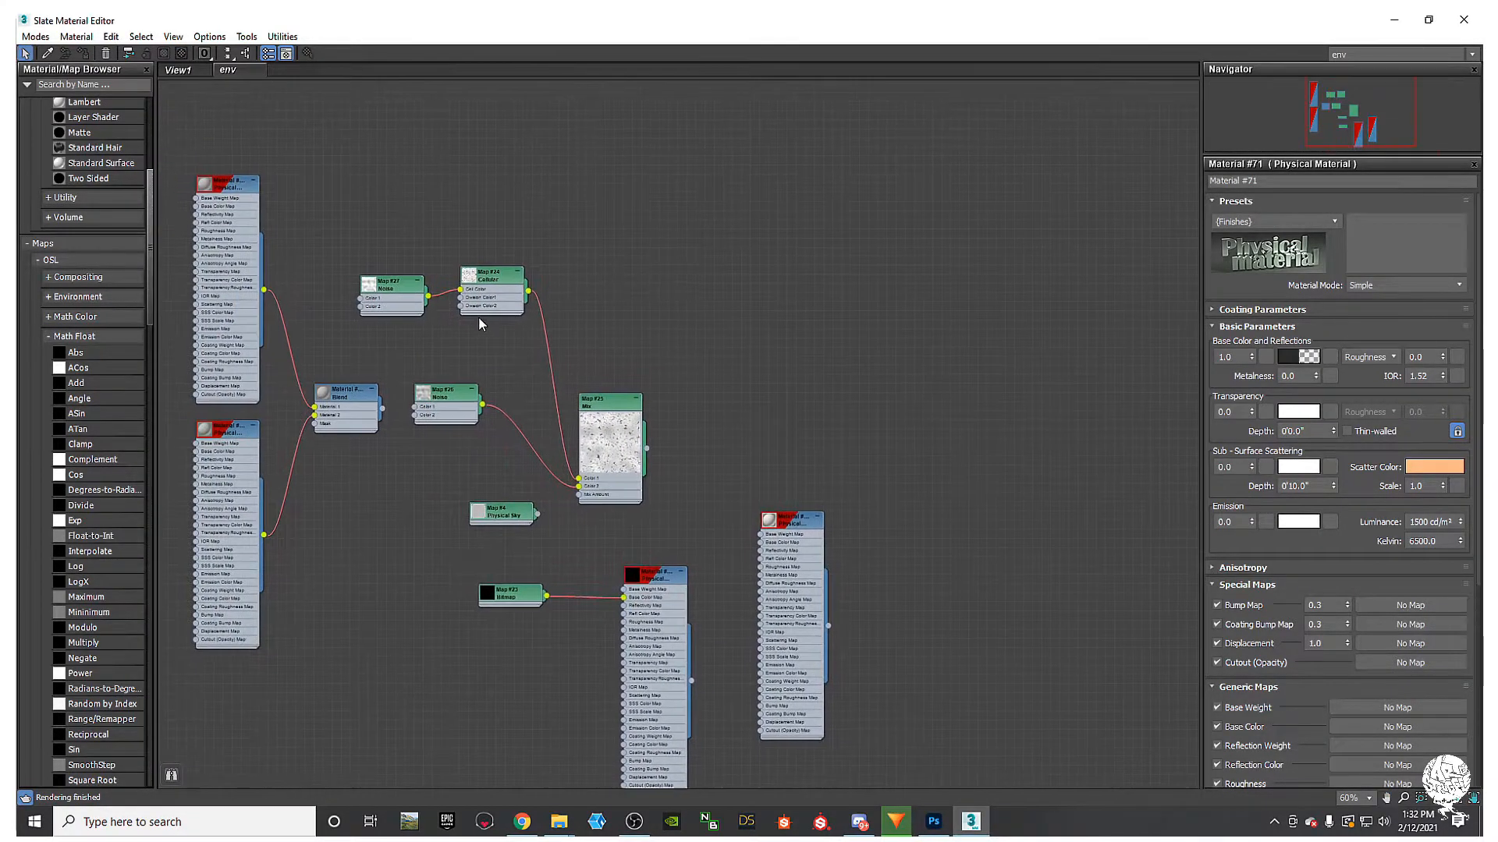
middle_drag(570, 387, 715, 411)
middle_drag(544, 419, 607, 433)
scroll(650, 354, up, 2)
middle_drag(845, 378, 747, 380)
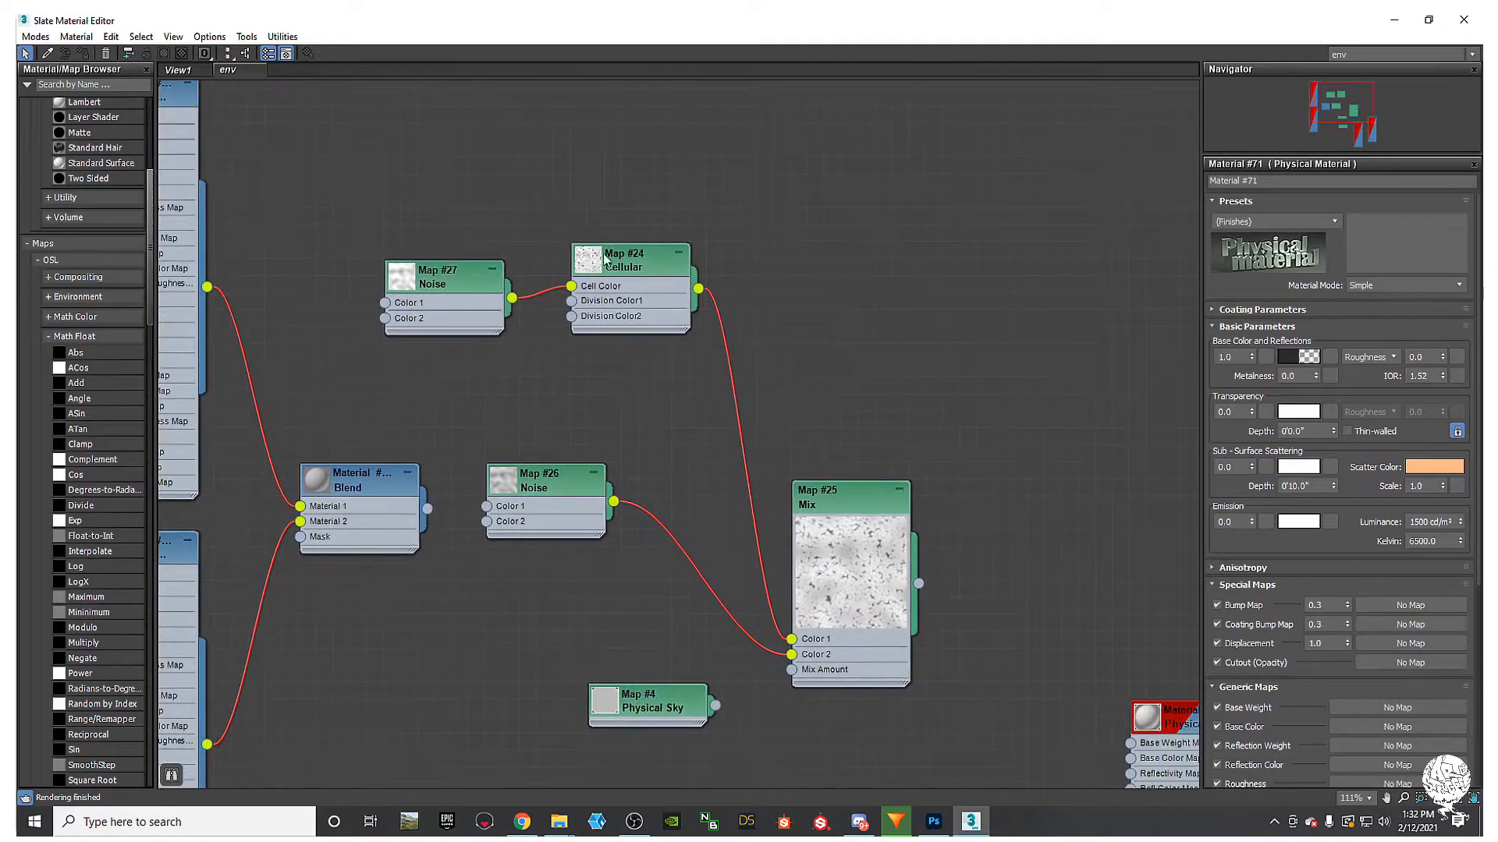
scroll(620, 499, down, 10)
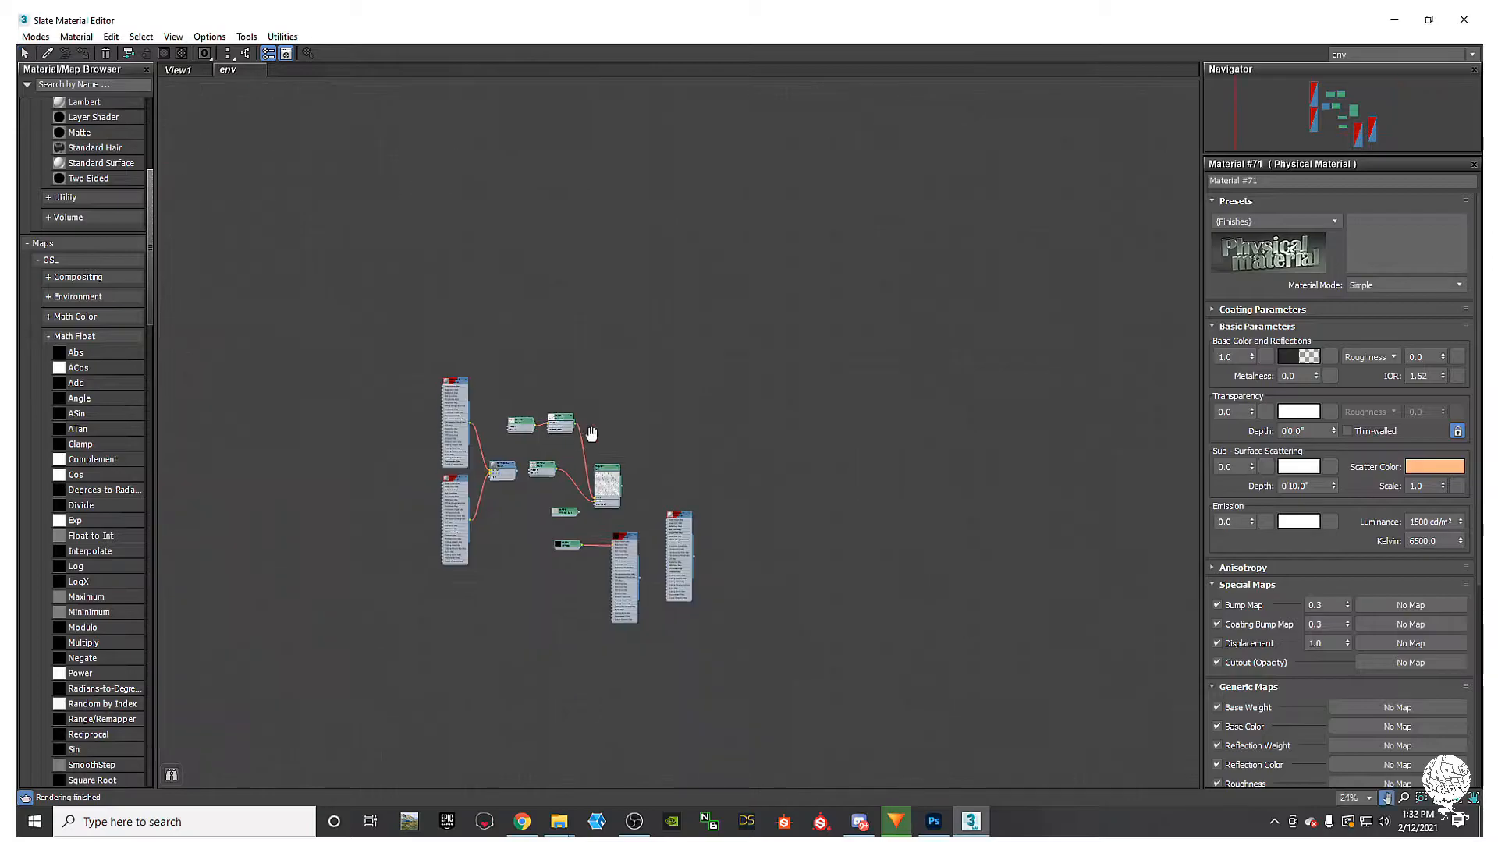
scroll(646, 433, up, 2)
middle_drag(307, 481, 427, 447)
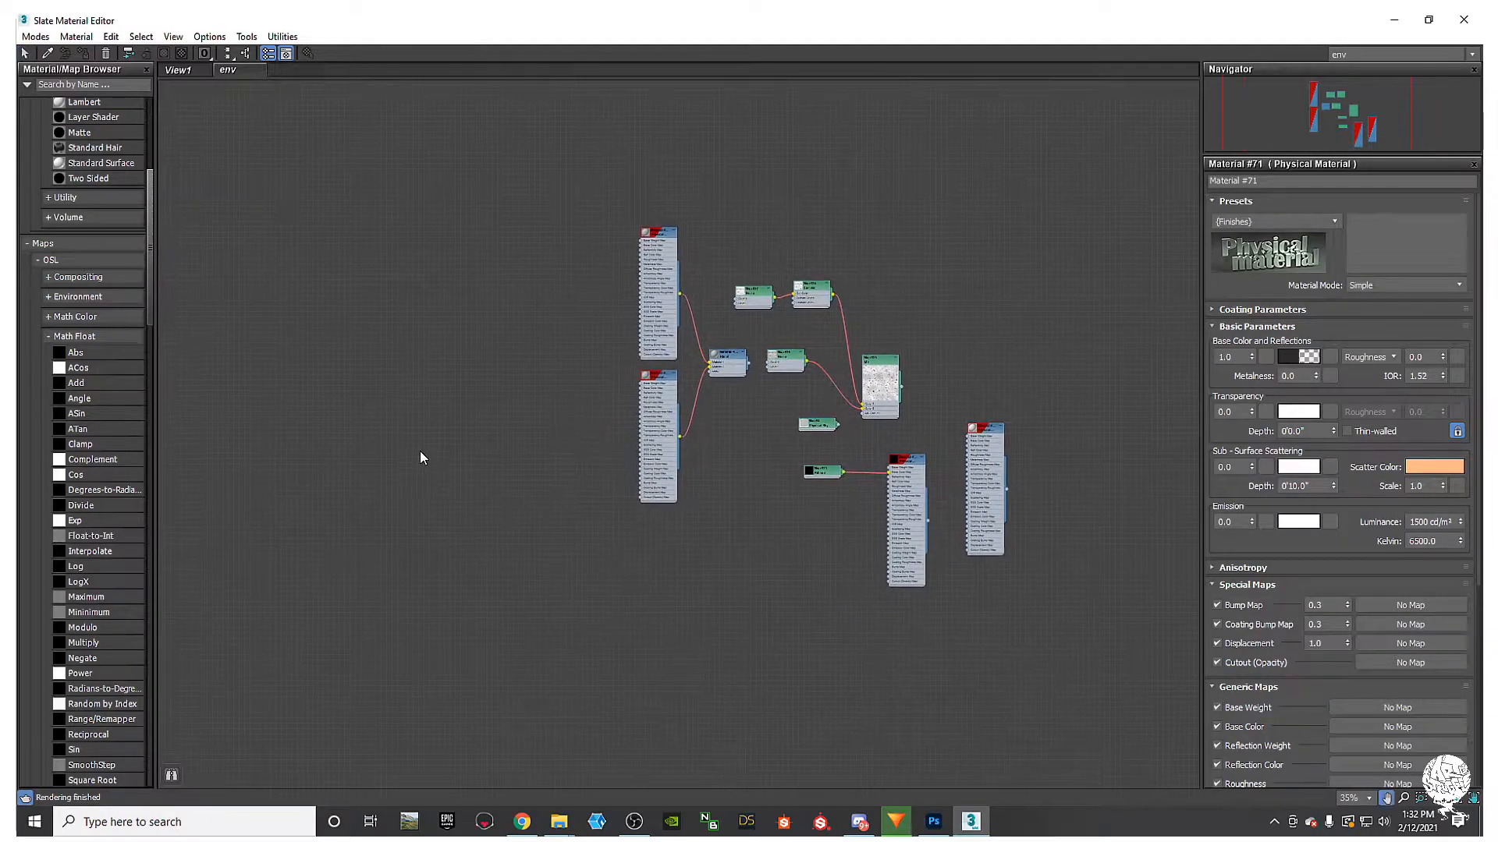
Step: Add a general Cellular map node to an empty area of the env view
right_click(411, 461)
mouse_move(458, 488)
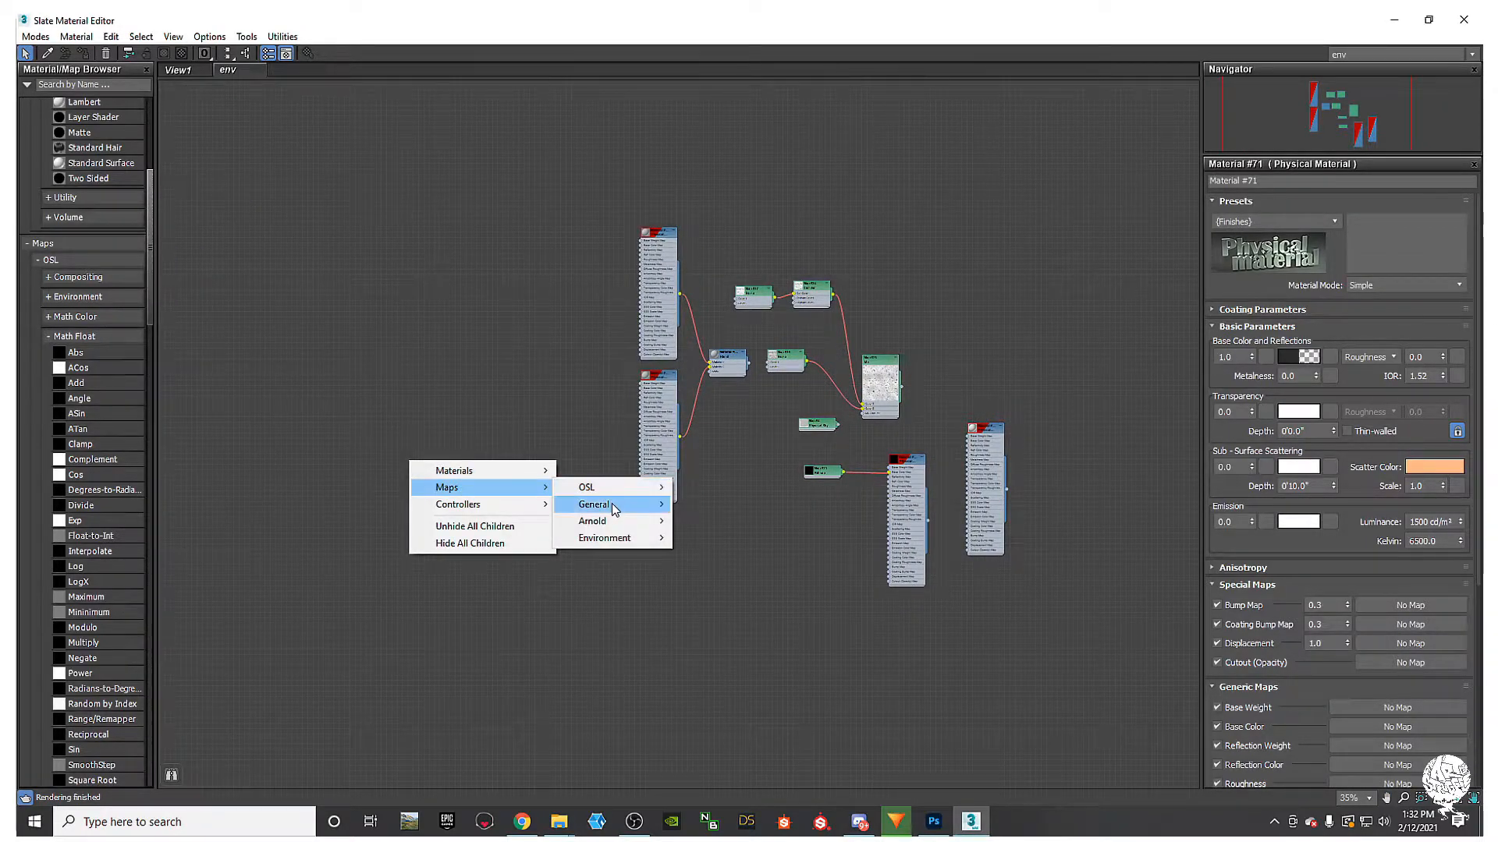
mouse_move(614, 509)
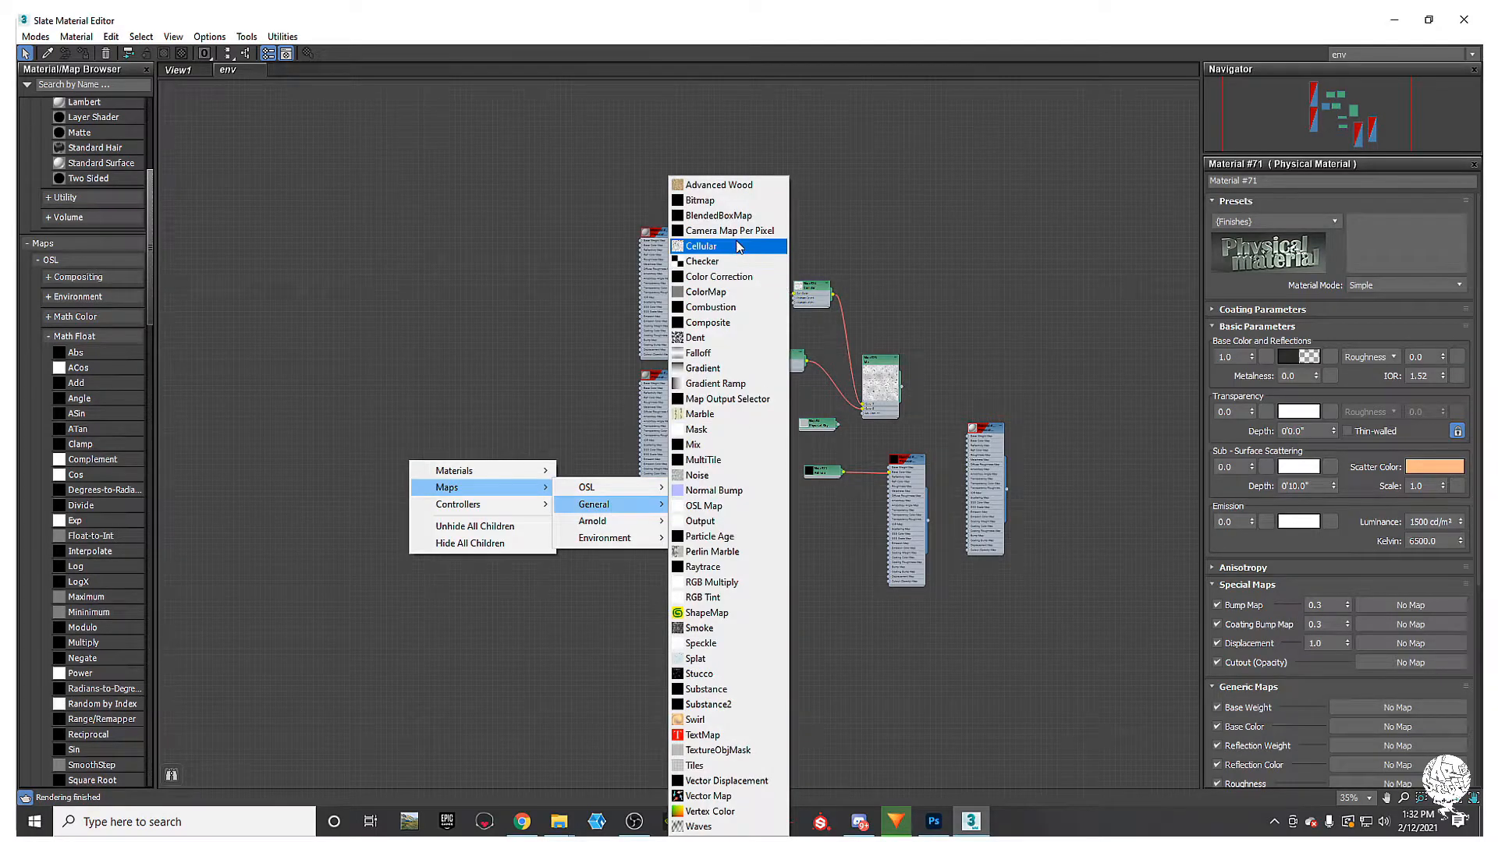
click(738, 247)
Step: Assign the Cellular map to the Map slot of the sphere's Displace modifier as an instance
drag(729, 17, 501, 213)
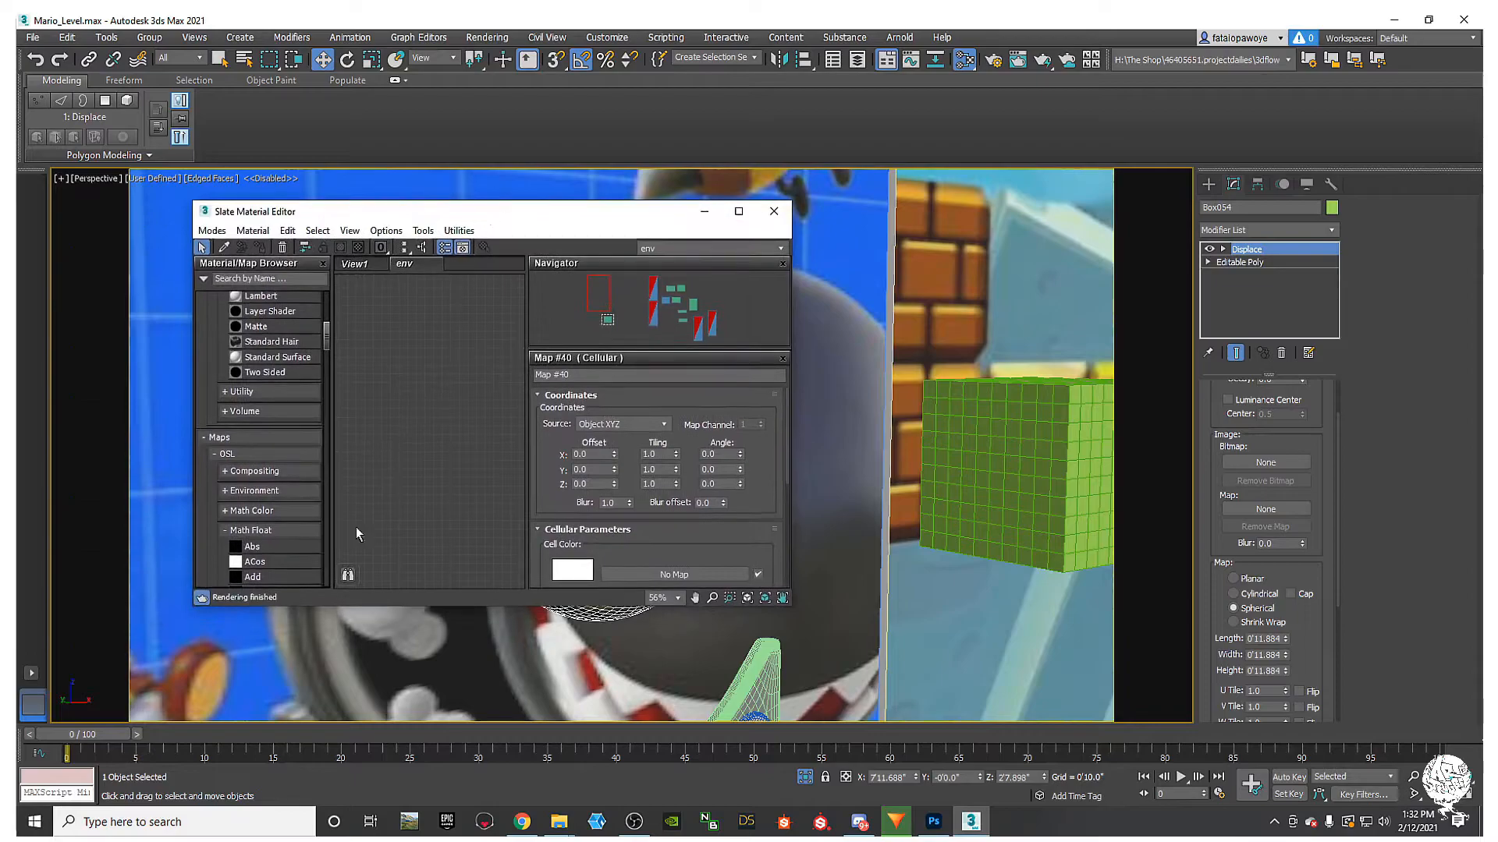
middle_drag(422, 500, 440, 403)
scroll(486, 464, up, 8)
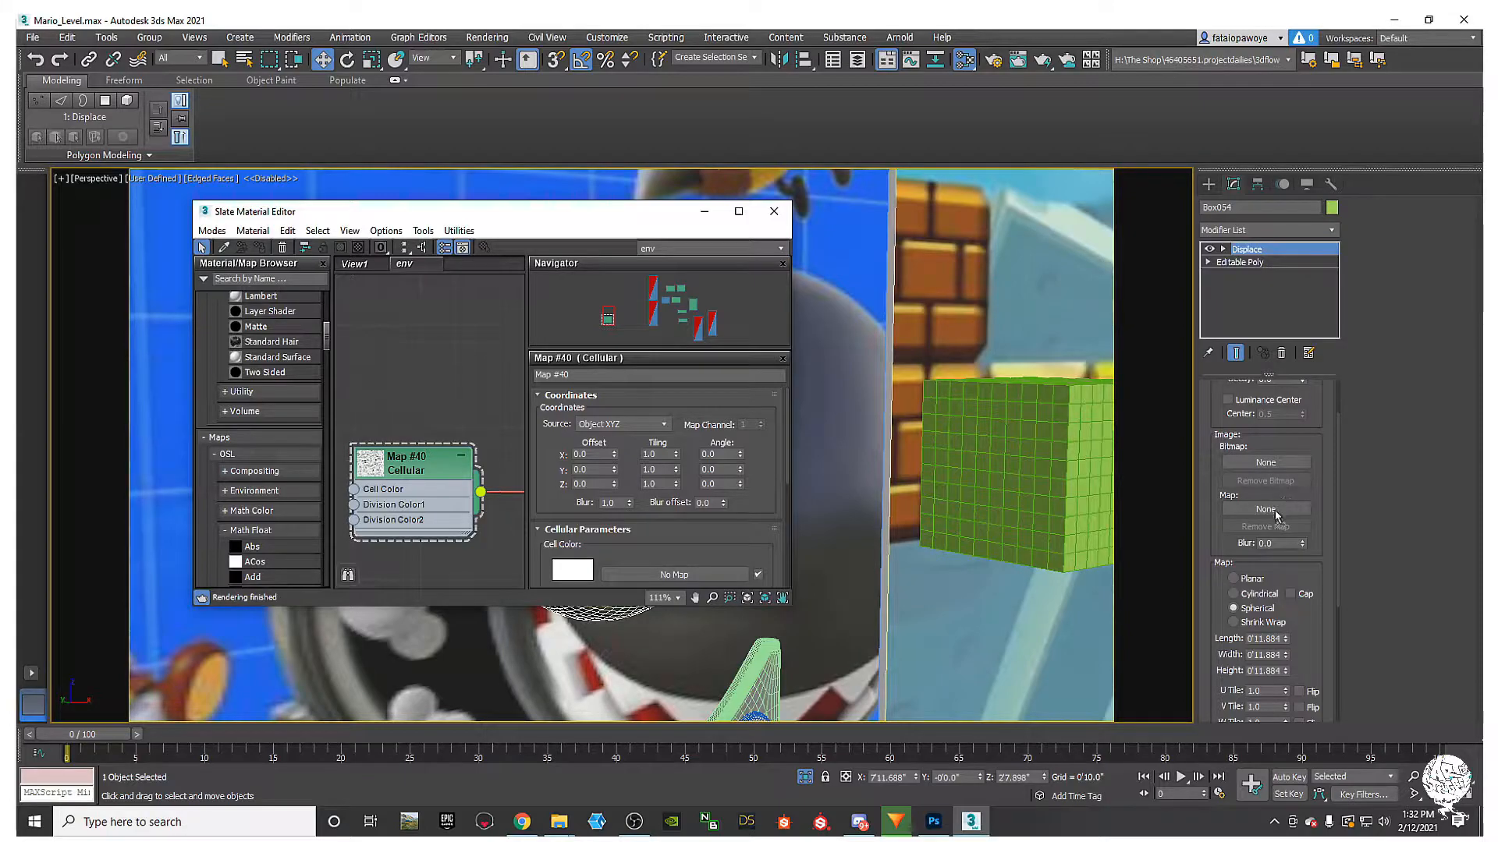
drag(1276, 511, 1272, 510)
click(731, 464)
drag(578, 215, 1089, 563)
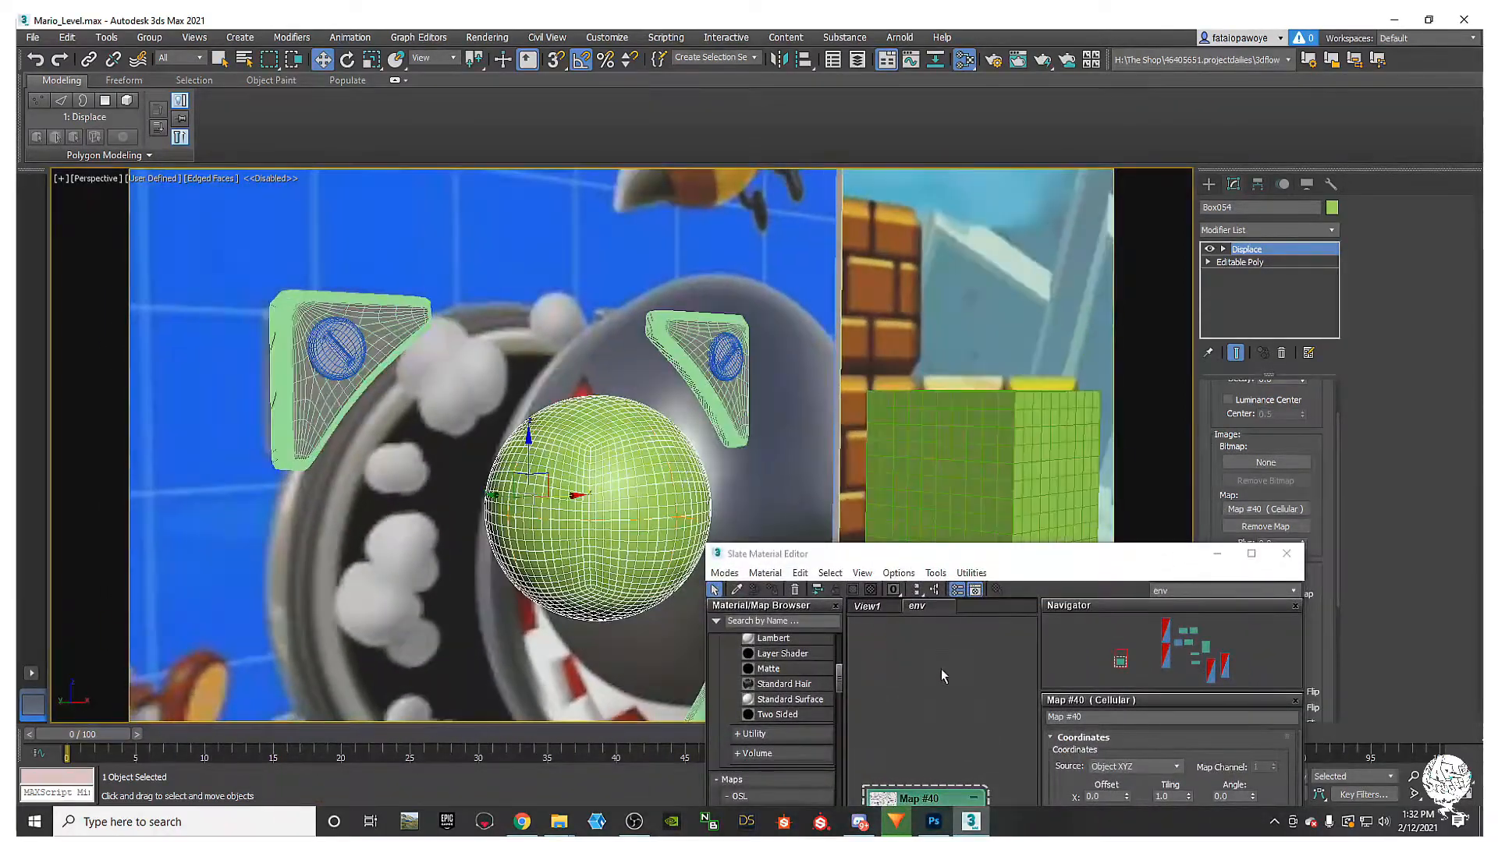
Step: Search the material networks in View1 for a white material
middle_drag(941, 669, 974, 589)
click(868, 606)
middle_drag(872, 500, 845, 304)
scroll(927, 683, down, 5)
middle_drag(927, 684, 901, 630)
scroll(901, 630, up, 6)
middle_drag(957, 737, 925, 673)
scroll(946, 659, up, 3)
scroll(949, 683, down, 8)
middle_drag(970, 760, 981, 579)
scroll(957, 710, up, 6)
scroll(956, 710, down, 7)
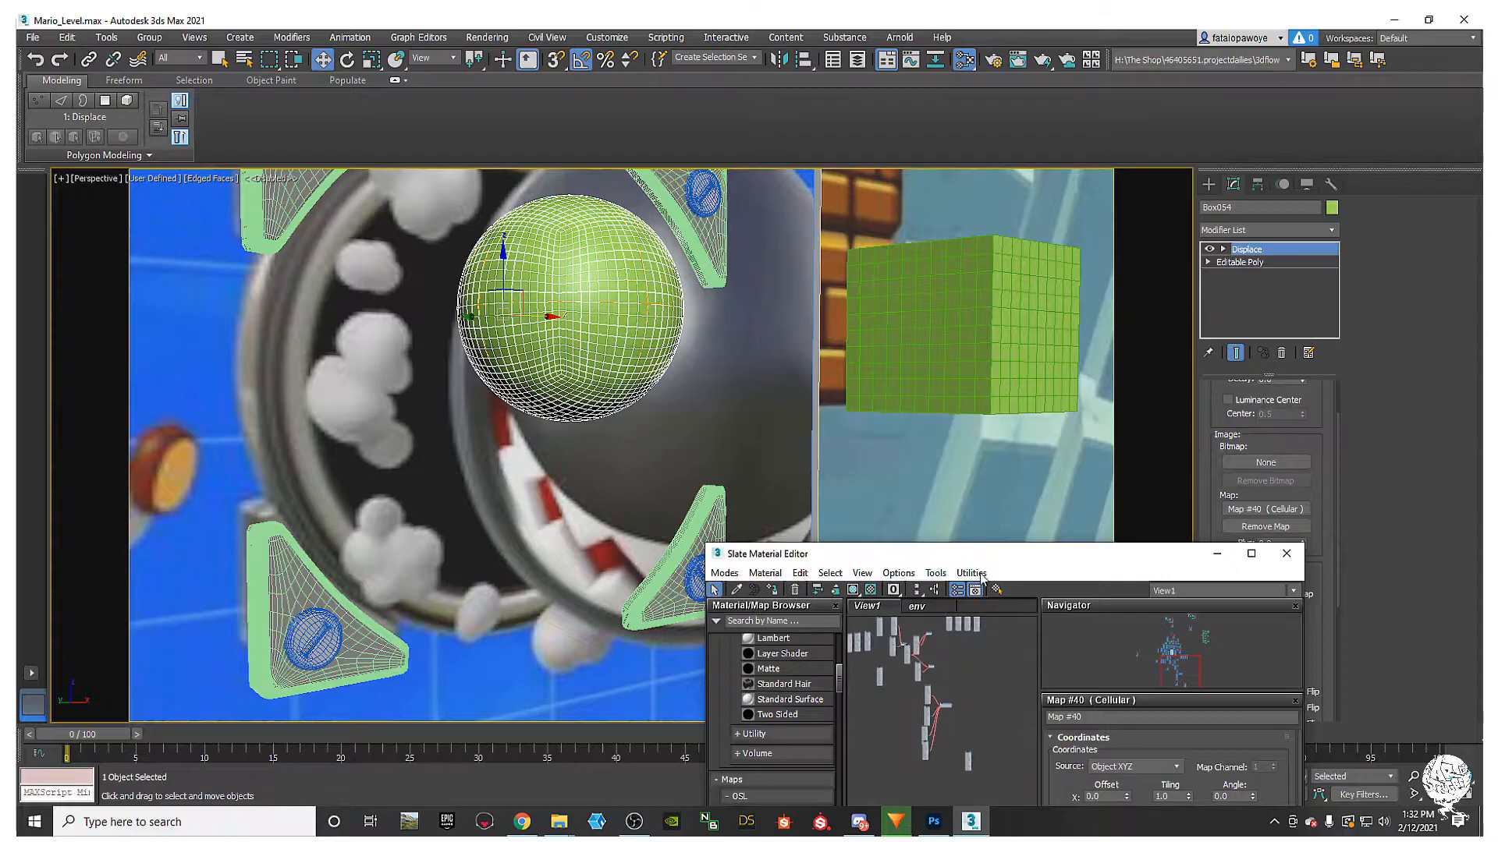
Step: Open the white Physical Material from the Multi/Sub-Object network in View1 and assign it to the sphere
drag(998, 553, 792, 3)
middle_drag(407, 359, 596, 626)
scroll(322, 404, up, 15)
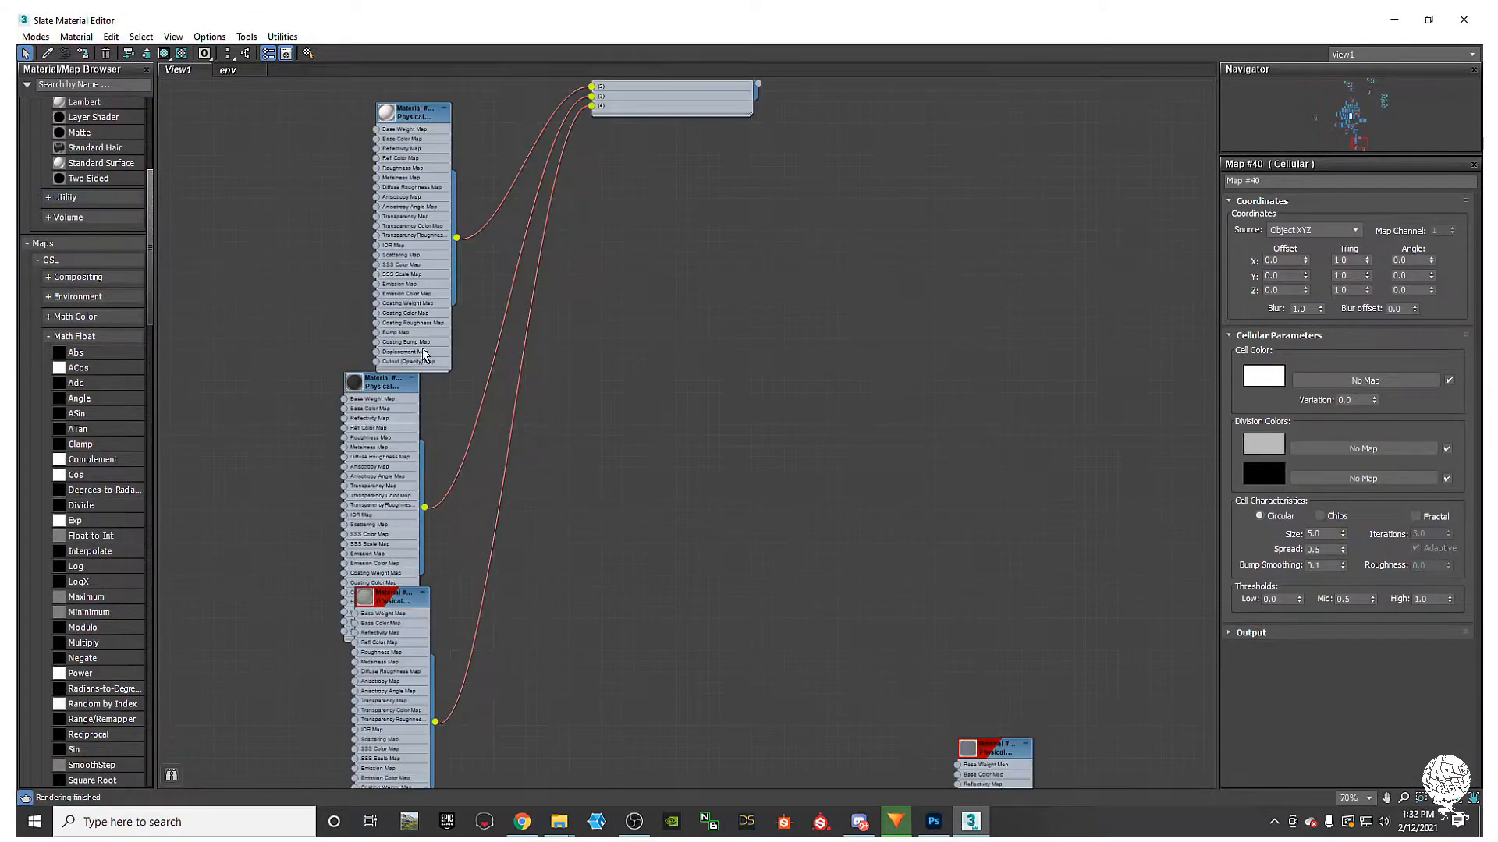
middle_drag(423, 348, 512, 546)
scroll(501, 398, down, 4)
double_click(504, 389)
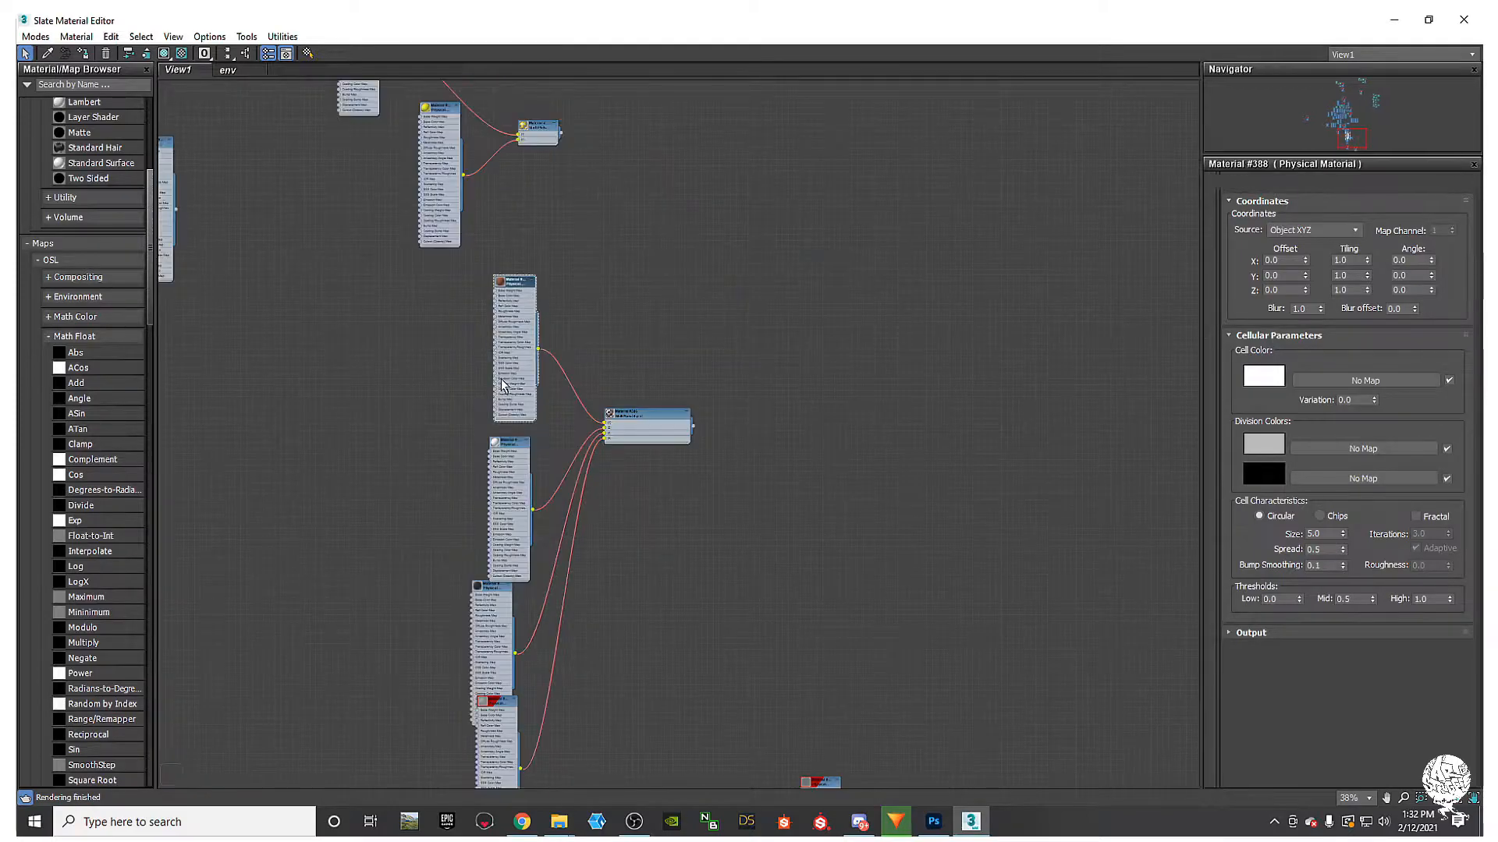
double_click(502, 454)
drag(566, 17, 936, 284)
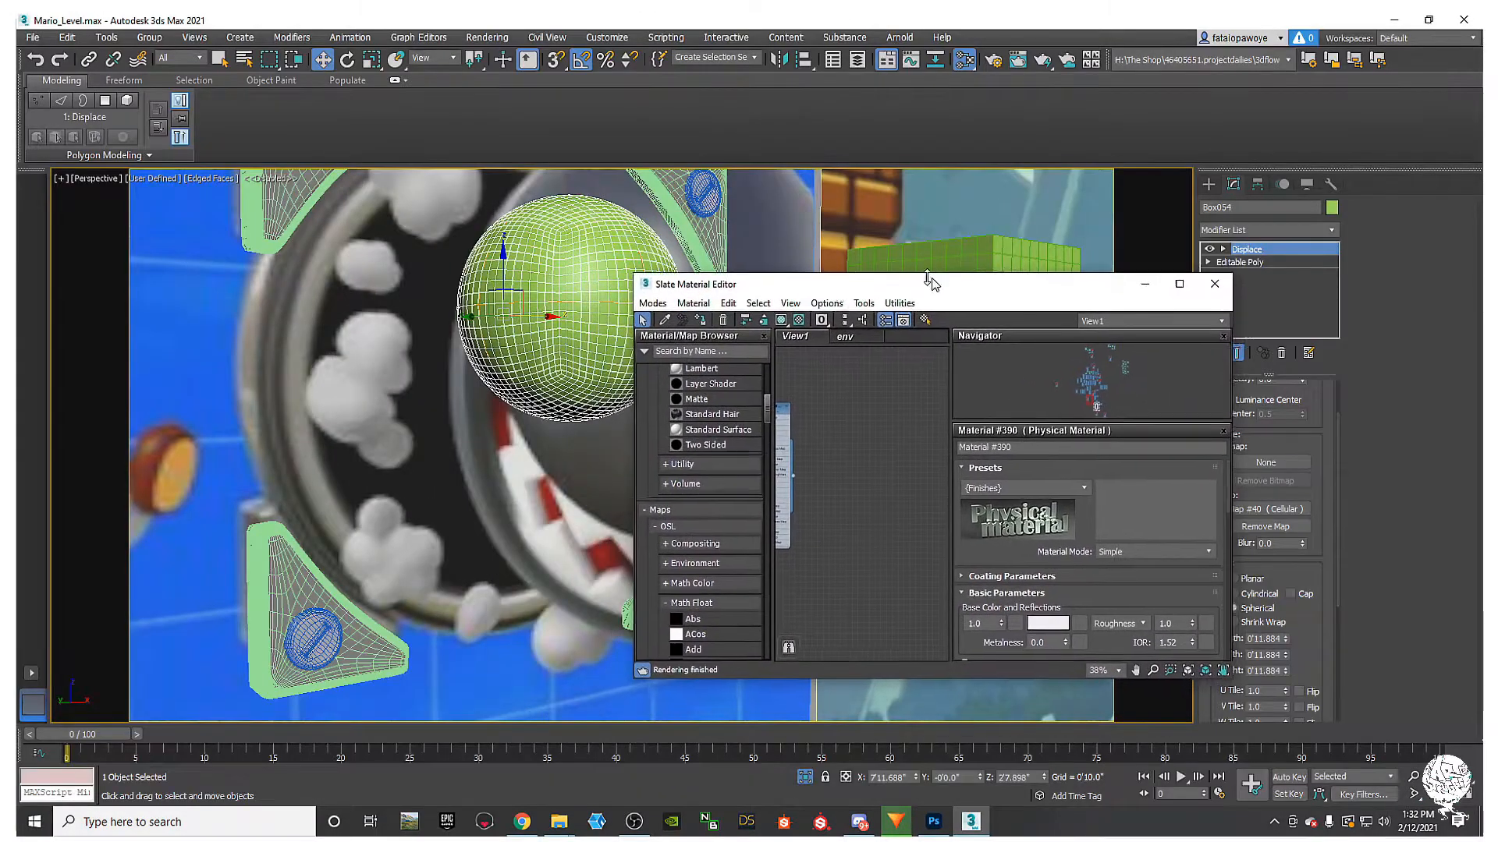
Step: Open the Cellular map's parameters in the env view and set the sphere's Displace strength to about 0'2.2"
click(855, 339)
double_click(866, 477)
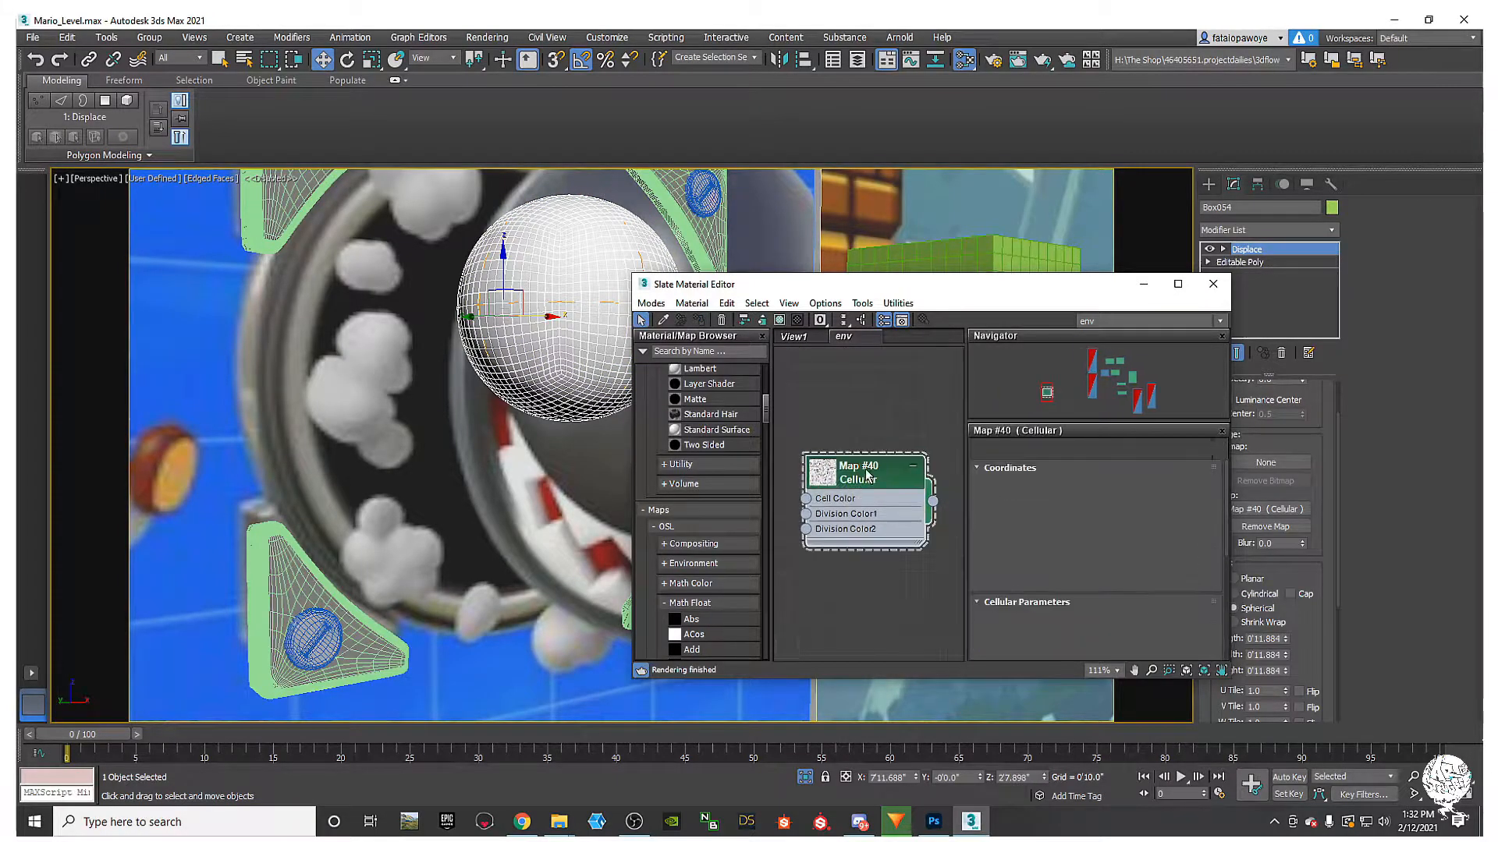
drag(920, 290, 842, 421)
drag(1283, 434, 1304, 518)
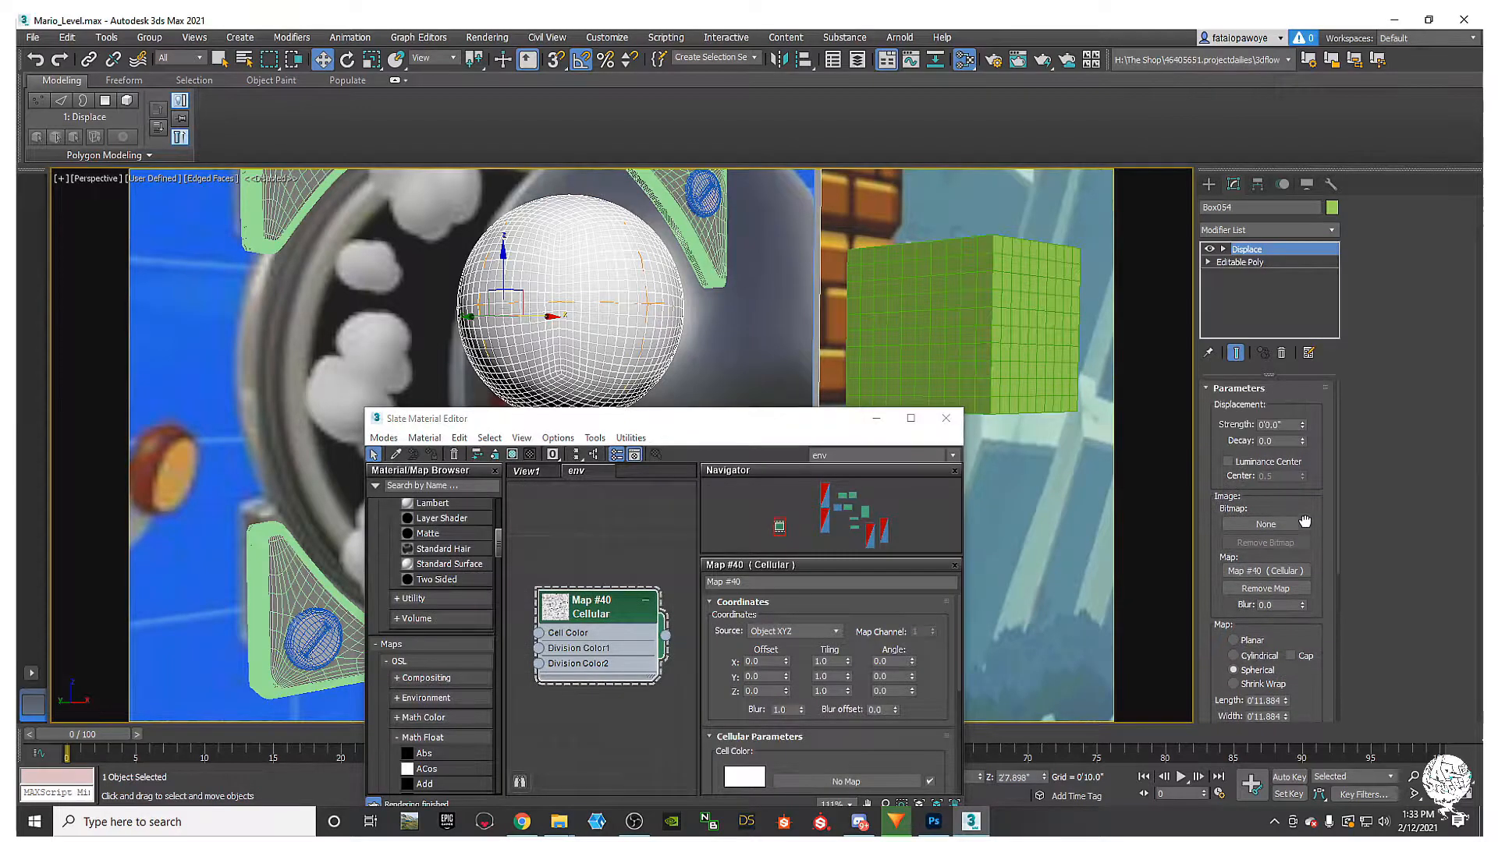
drag(1301, 428, 1298, 257)
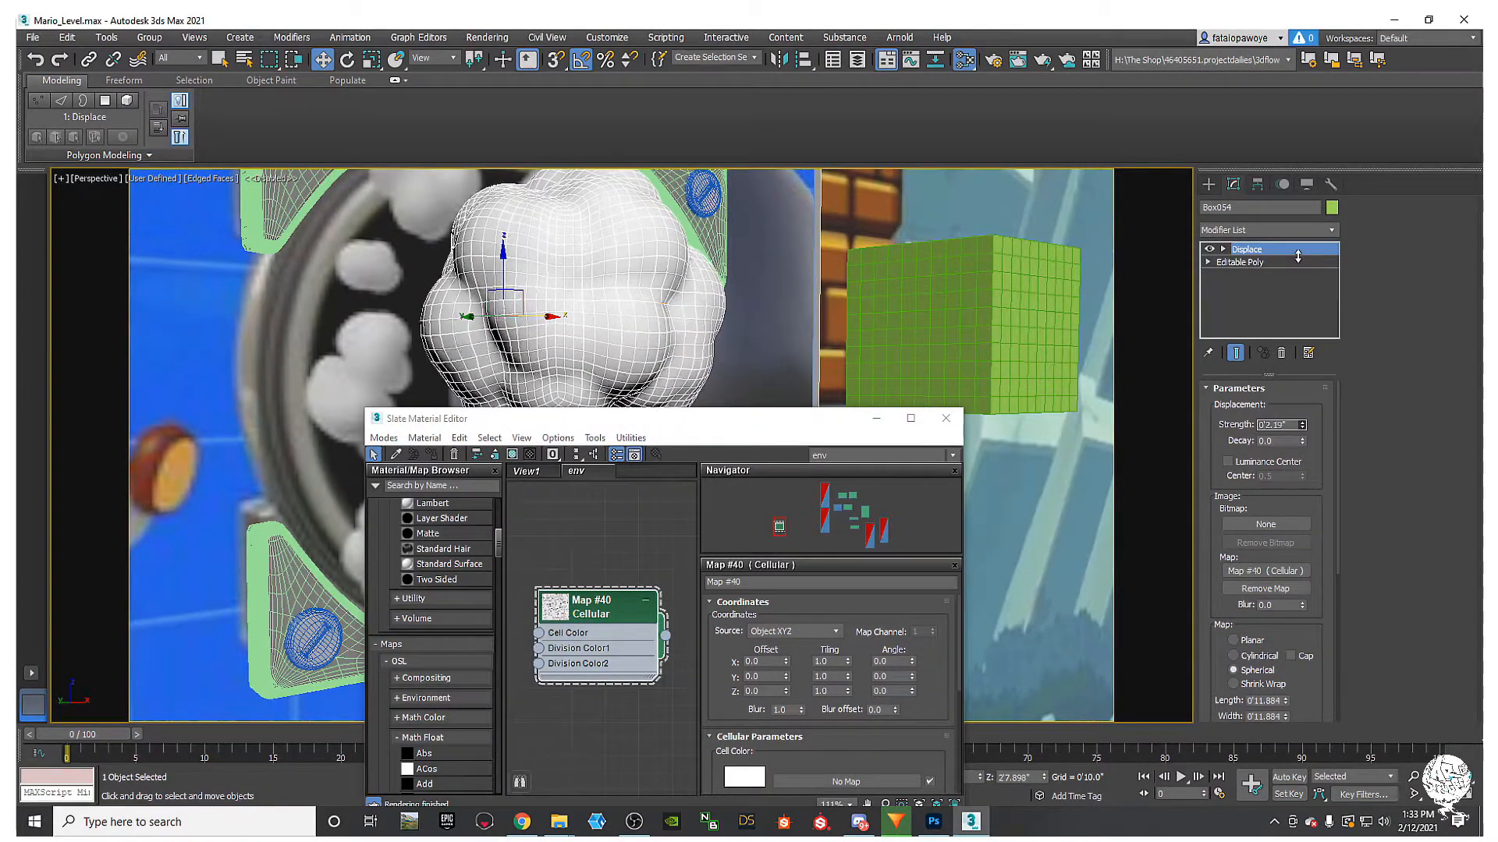
drag(764, 422, 1159, 462)
Step: Move the smoke puff beside the launcher's lower-left corner bracket and adjust its depth in front of the reference image
alt+middle_drag(521, 320, 402, 496)
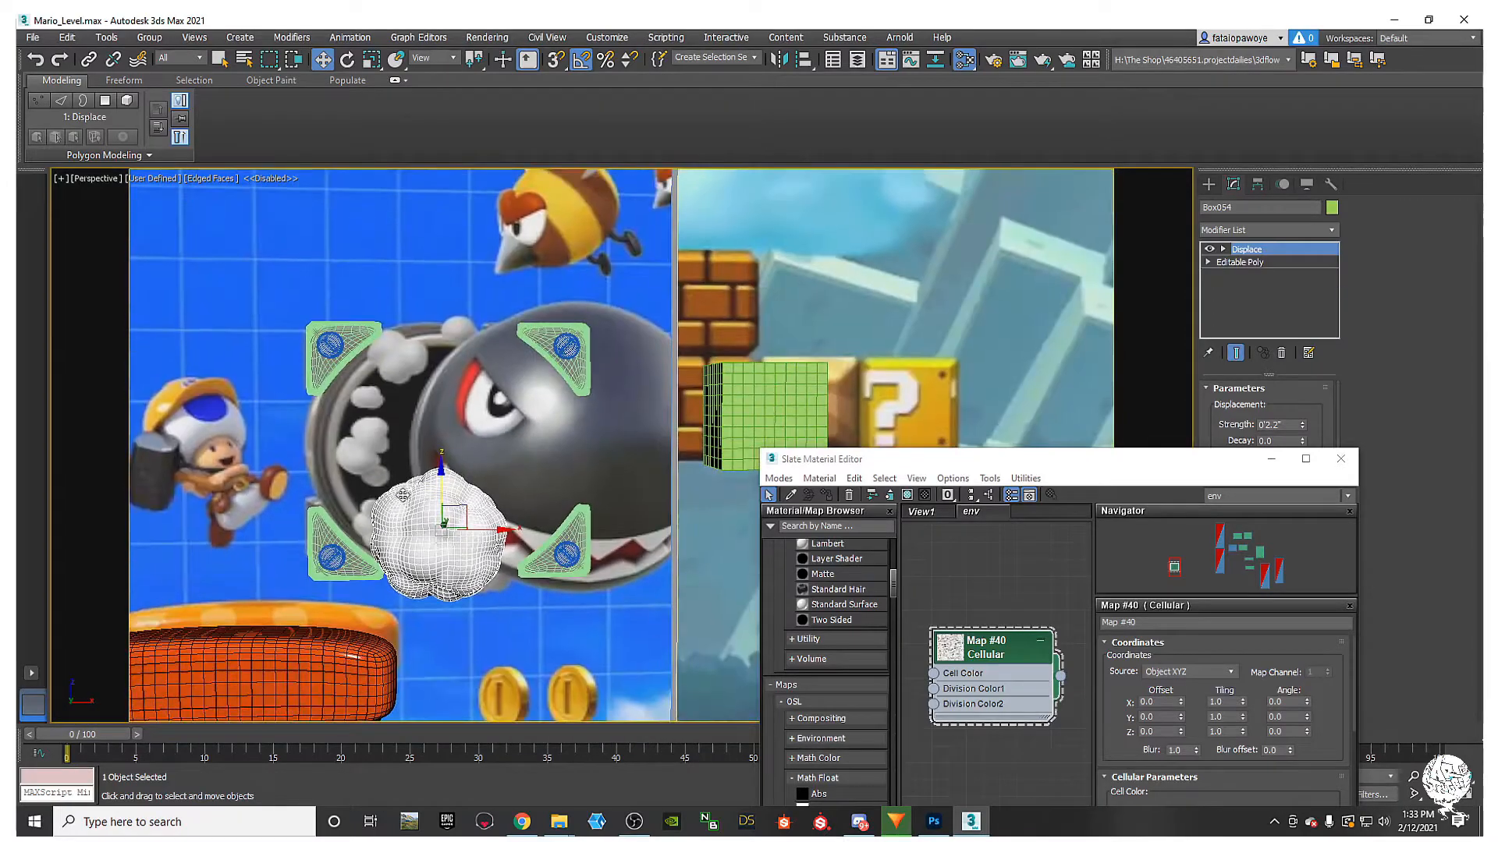
key(f)
key(z)
scroll(425, 481, down, 6)
scroll(487, 472, up, 5)
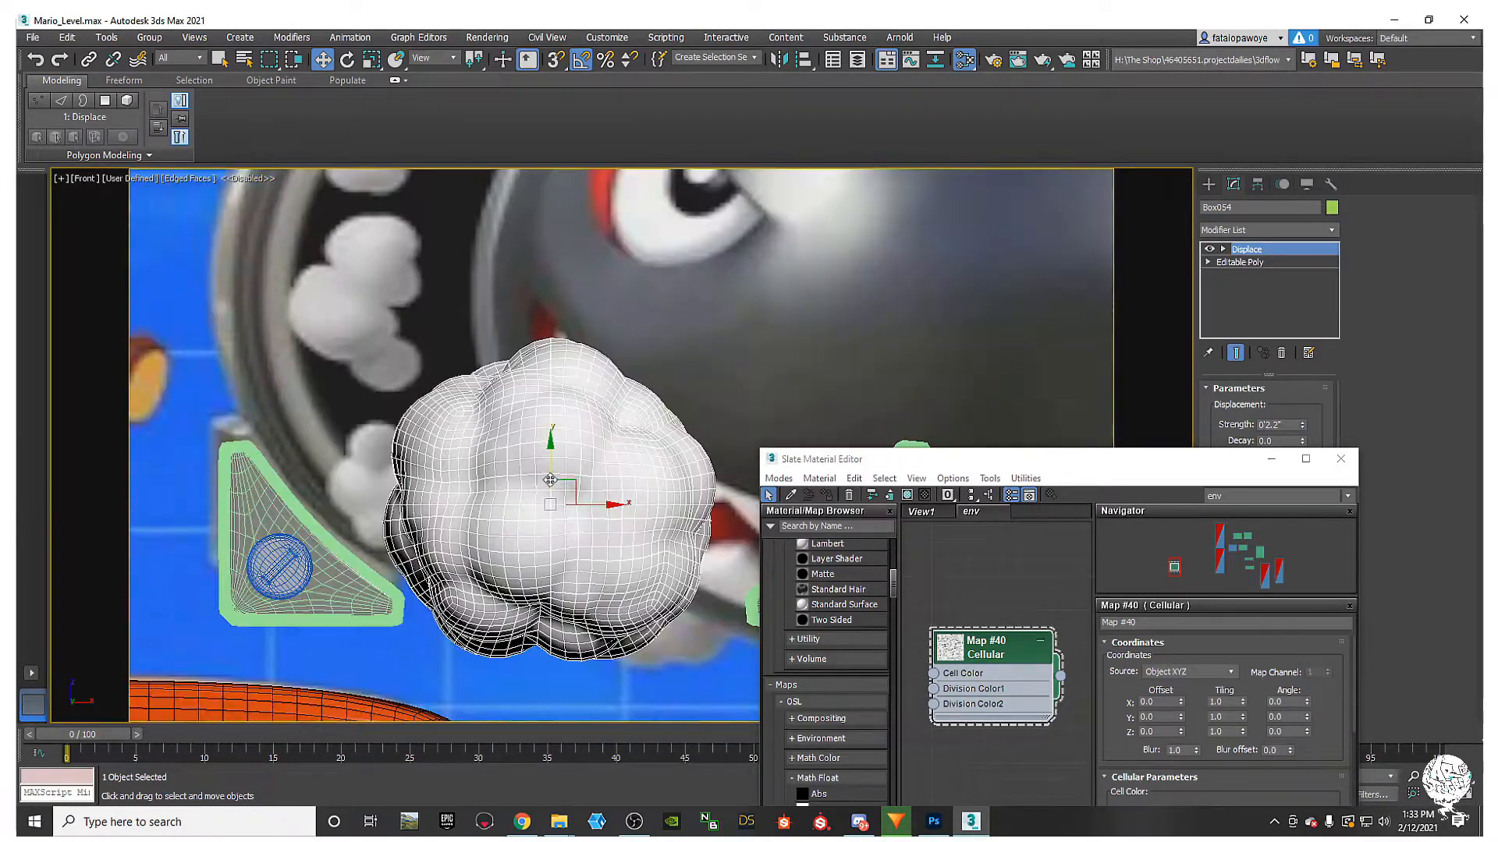
middle_drag(507, 465, 508, 462)
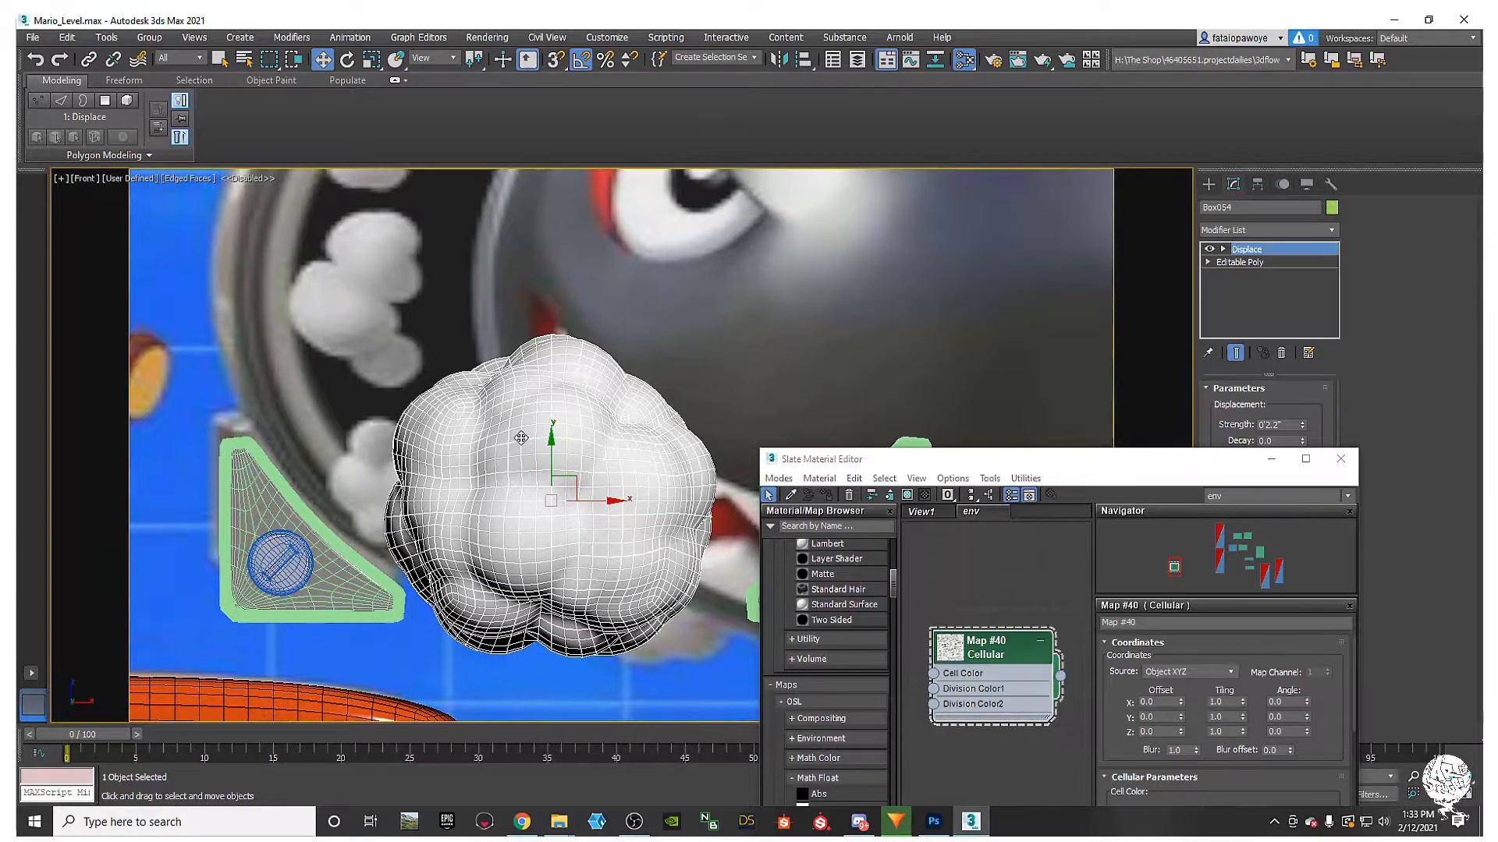
drag(558, 487, 558, 538)
key(w)
drag(593, 491, 427, 492)
alt+middle_drag(427, 491, 432, 521)
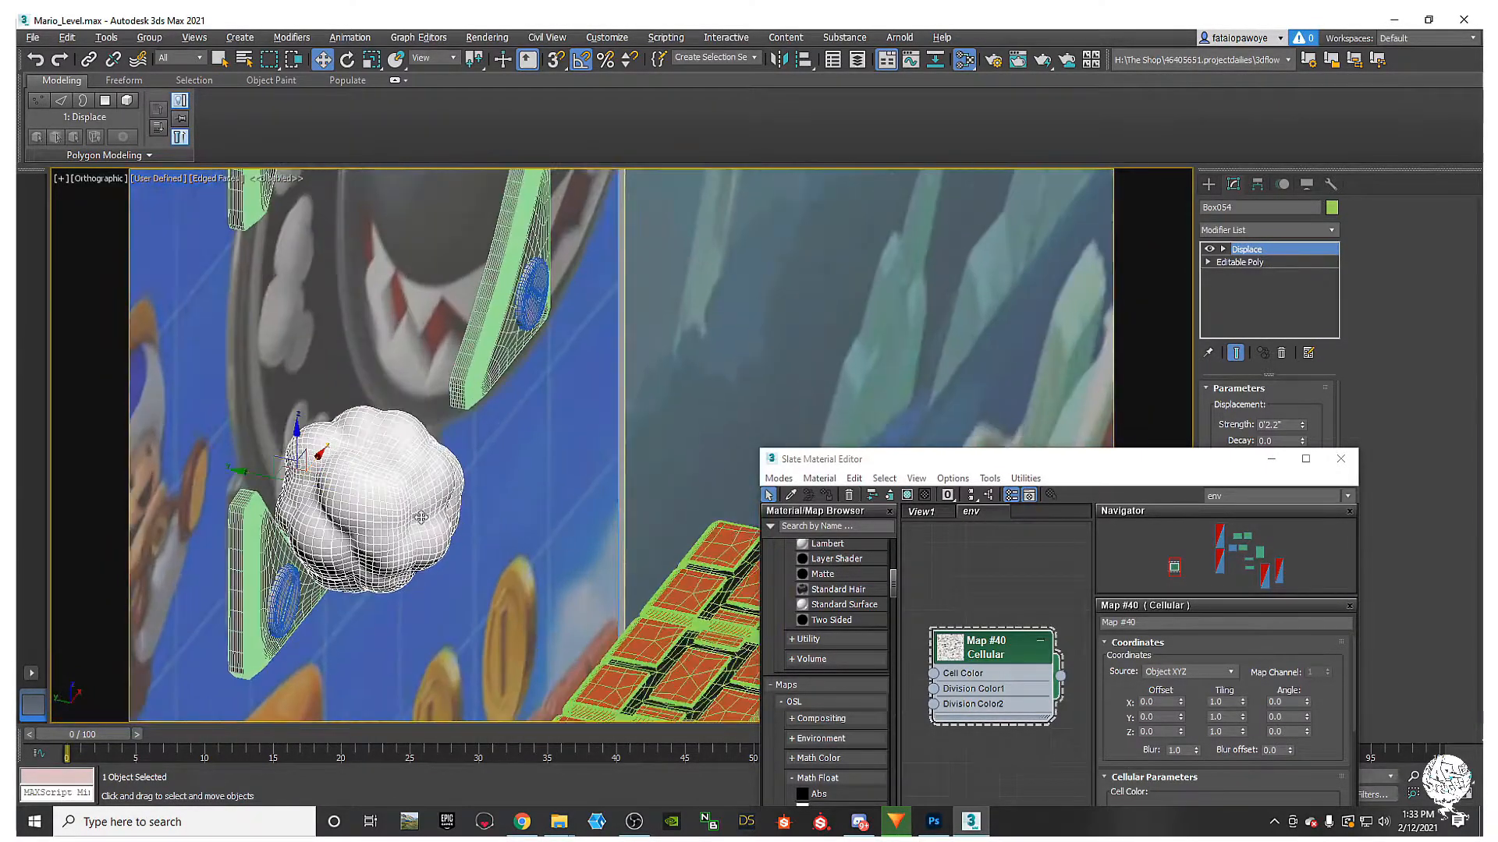
drag(253, 471, 258, 473)
alt+middle_drag(258, 472, 372, 475)
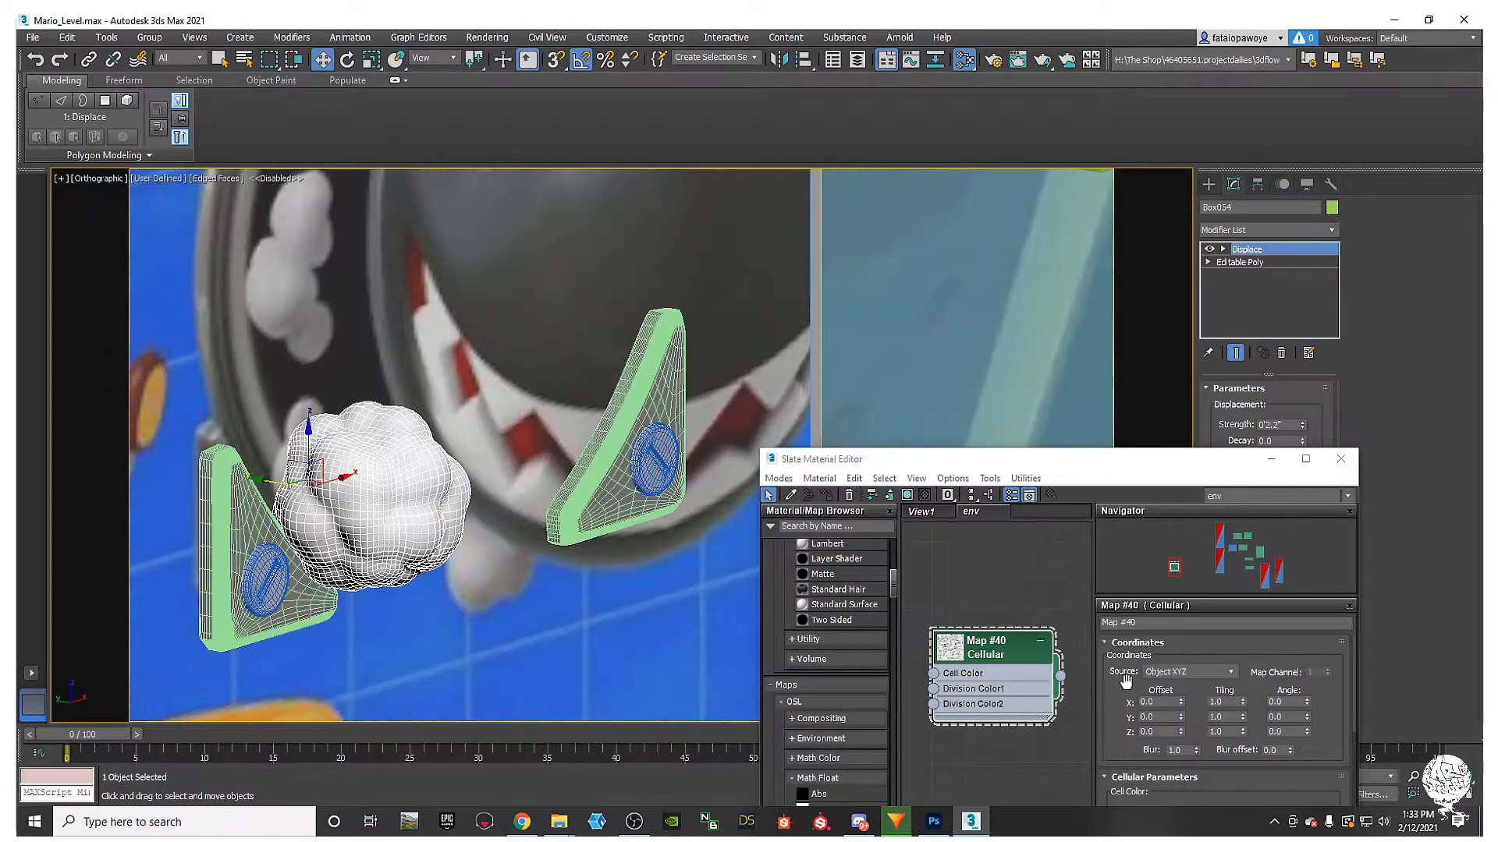
Step: Set the puff's Displace strength to about 0'3.982" and the Cellular map's size to 5.6
drag(972, 466, 832, 497)
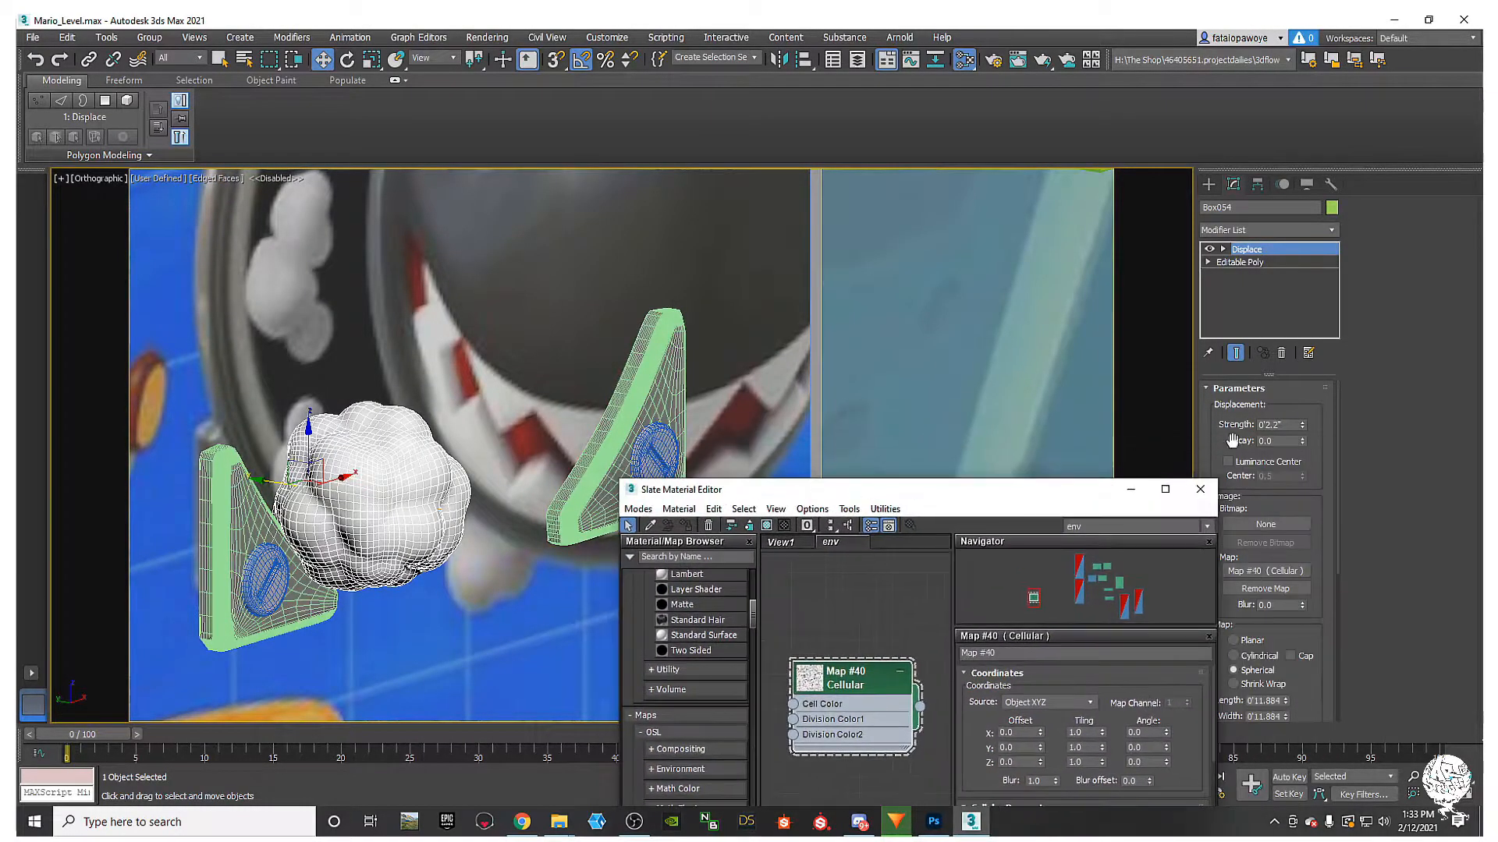
drag(1303, 426, 1308, 367)
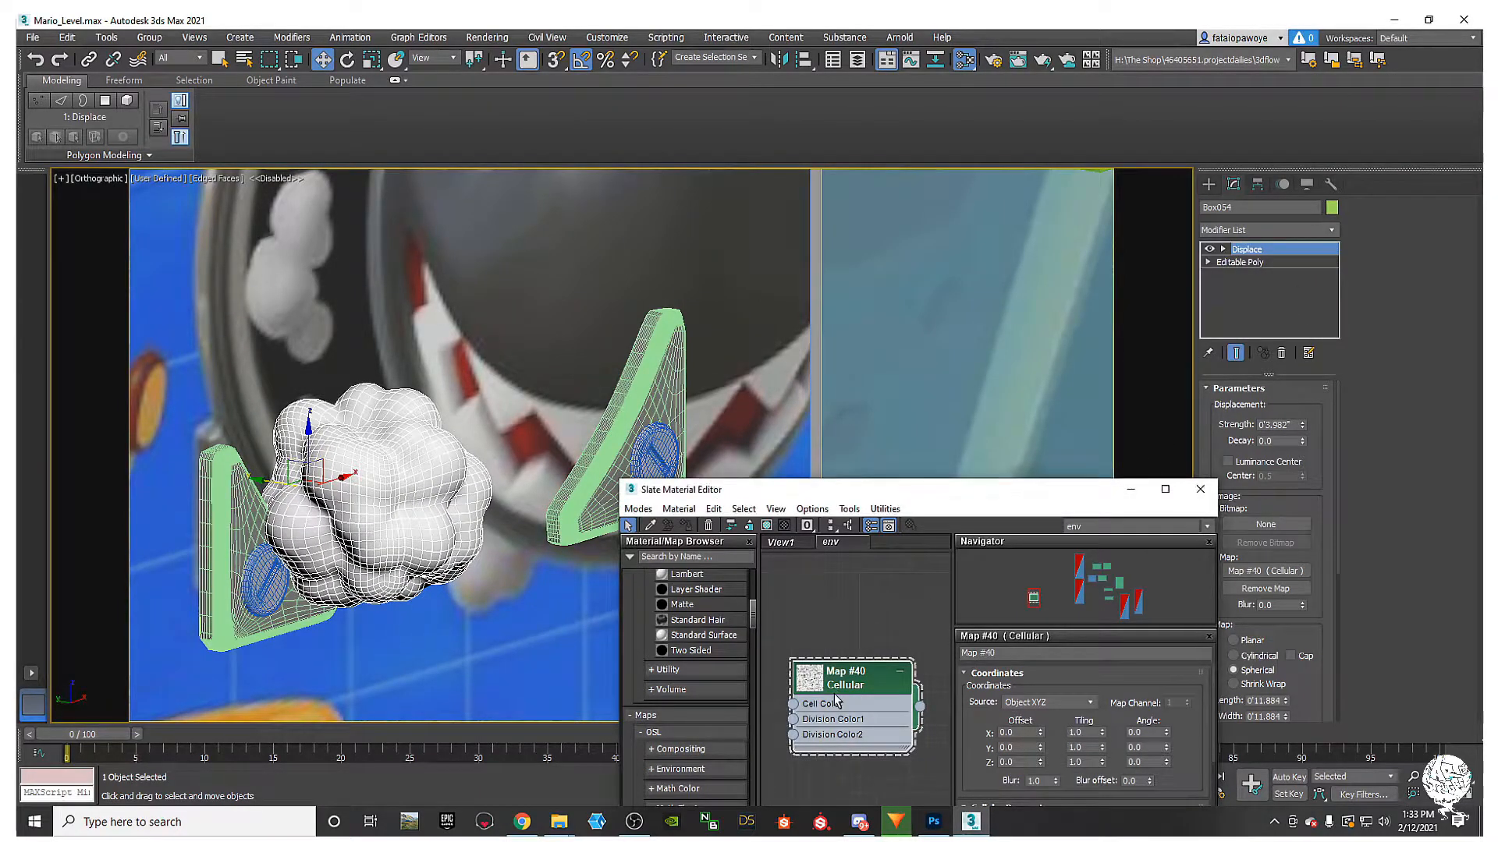
drag(1092, 690, 1121, 431)
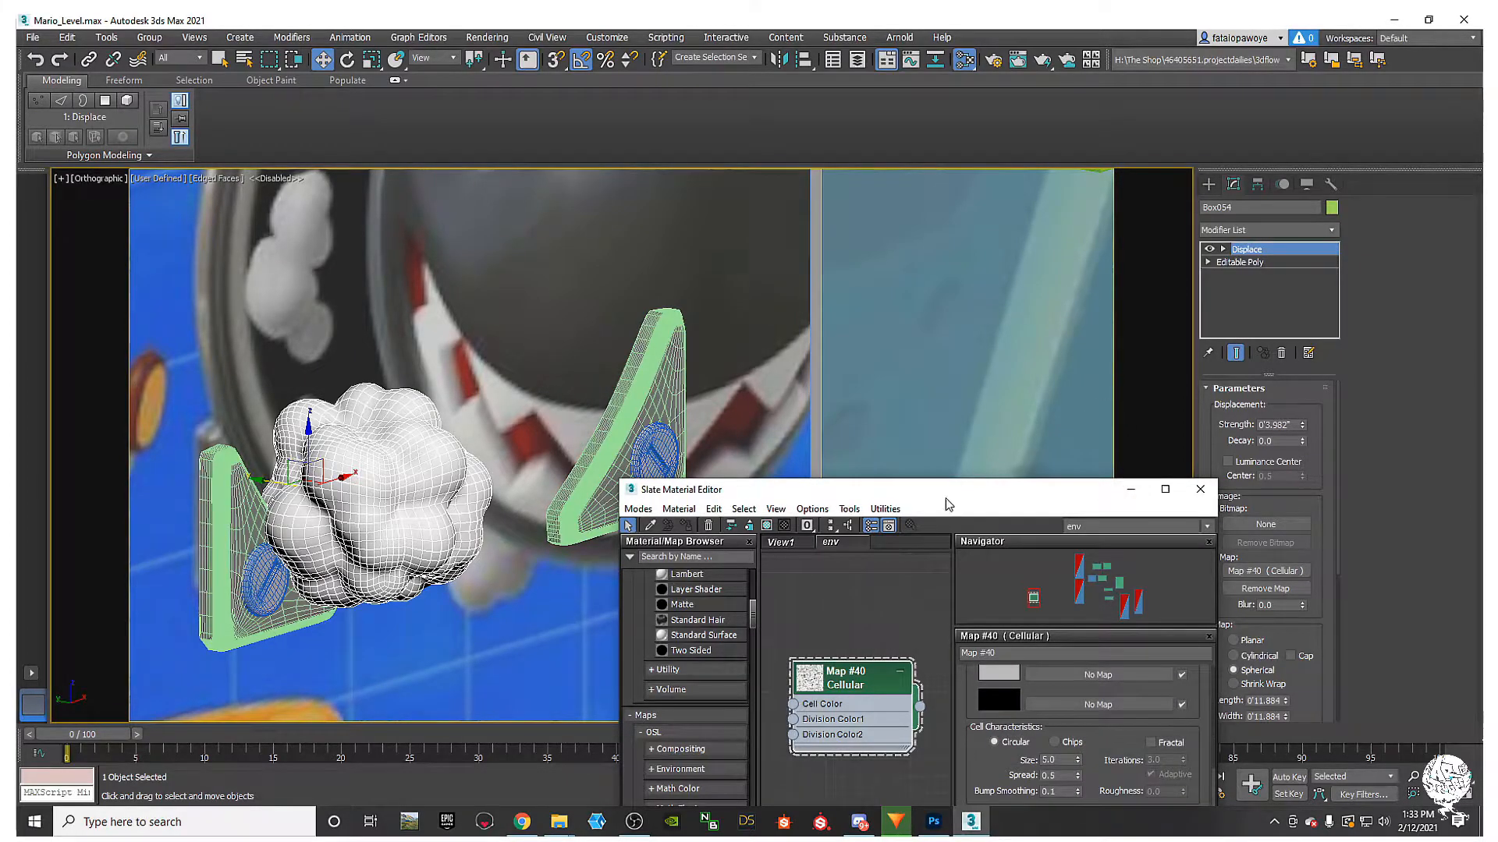
drag(949, 505, 1020, 332)
drag(1149, 595, 1152, 591)
Step: Clone the smoke puff upward as one independent copy
mouse_move(426, 513)
alt+middle_down()
mouse_move(362, 487)
mouse_move(357, 615)
alt+middle_up()
mouse_move(360, 634)
shift+mouse_down()
mouse_move(365, 341)
mouse_move(363, 381)
shift+mouse_up()
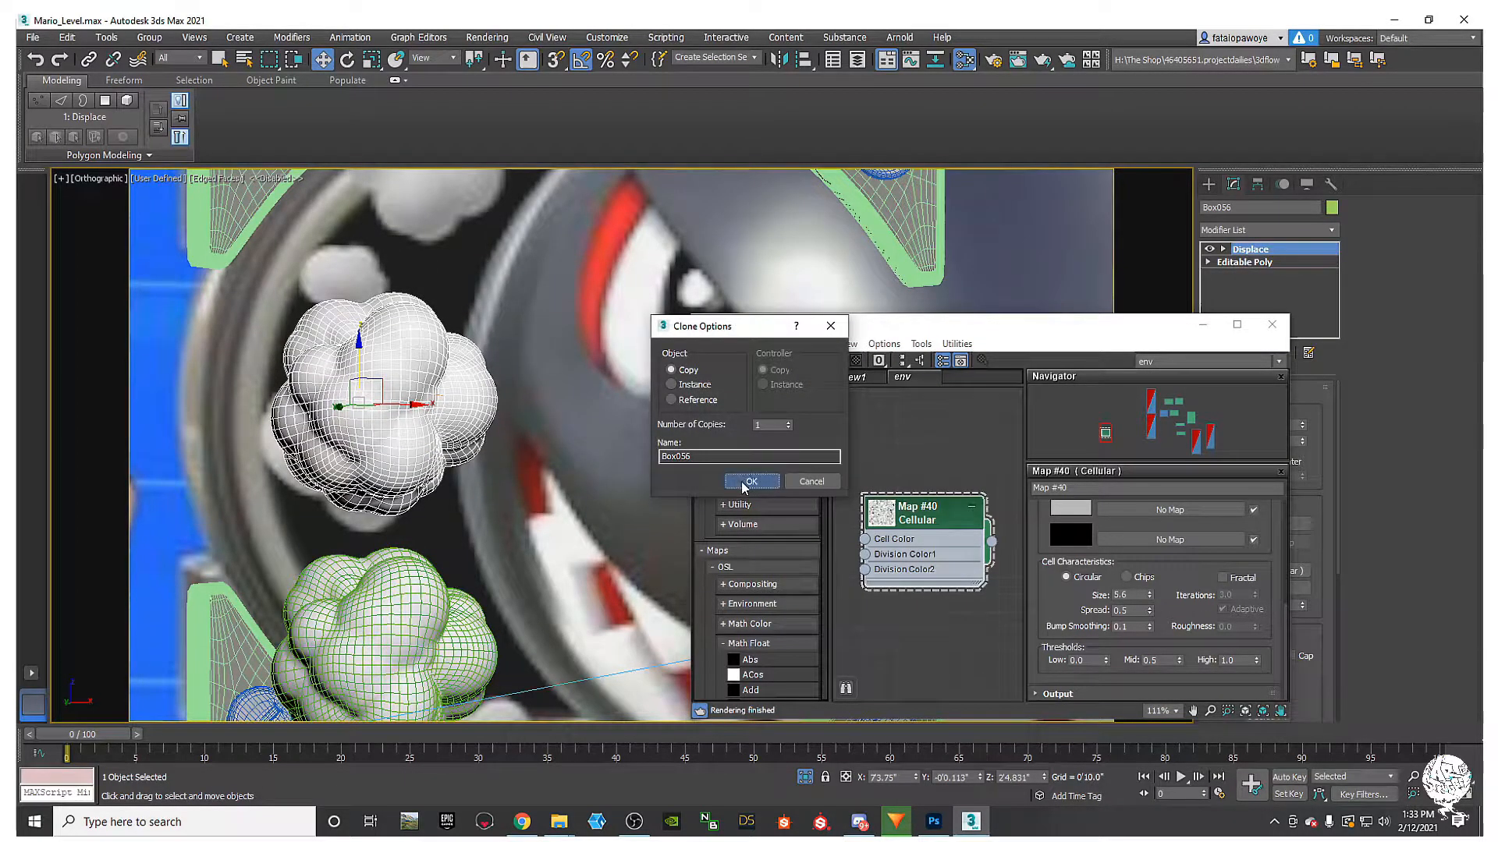
click(749, 481)
middle_drag(401, 440, 377, 447)
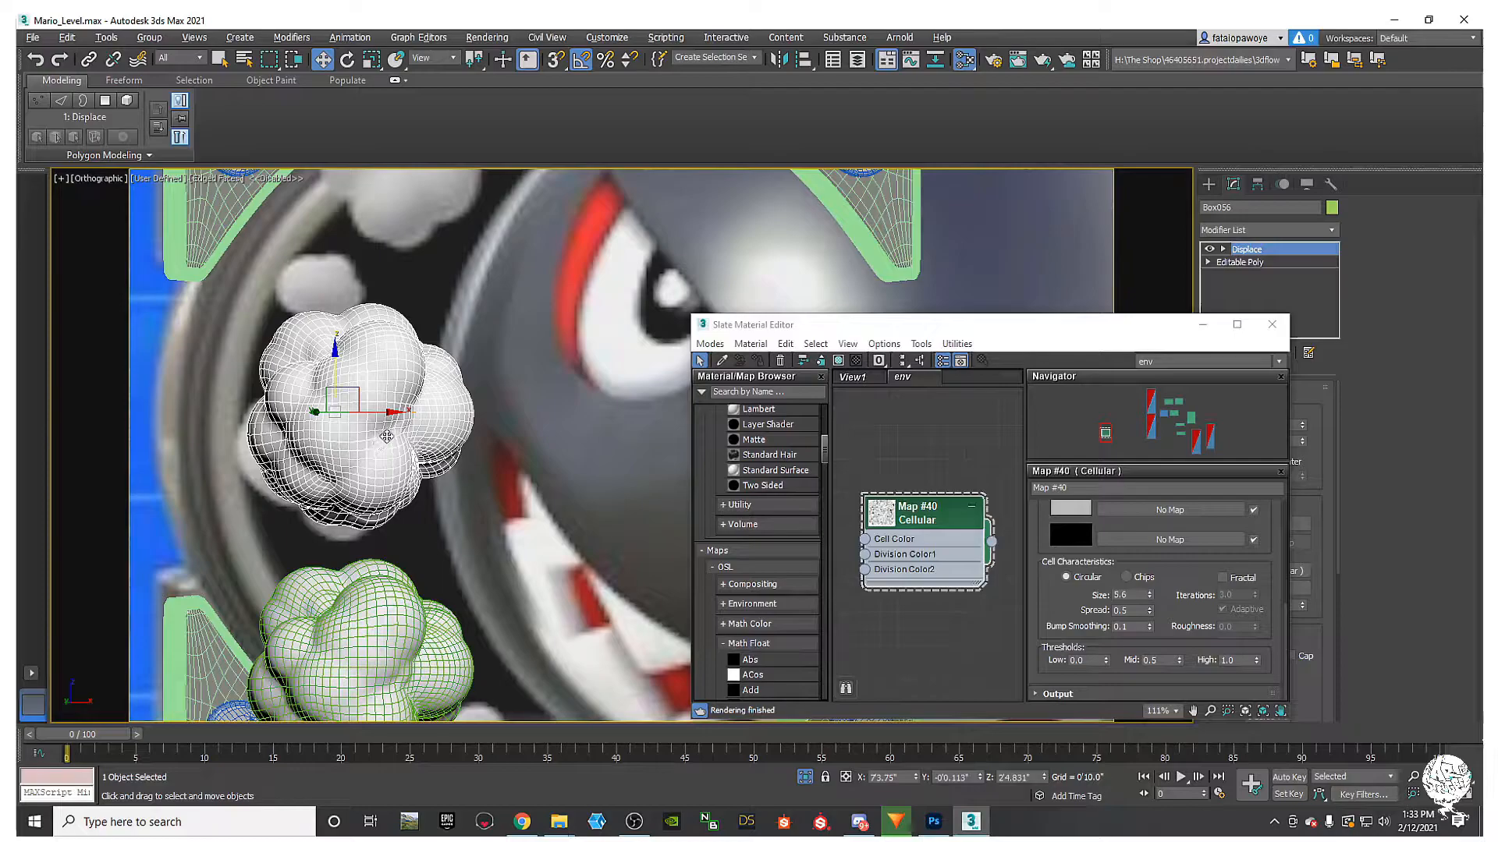
Step: Rotate the copied puff in the front view and lower it toward the original puff
key(f)
key(z)
middle_drag(465, 474, 313, 468)
scroll(358, 458, down, 4)
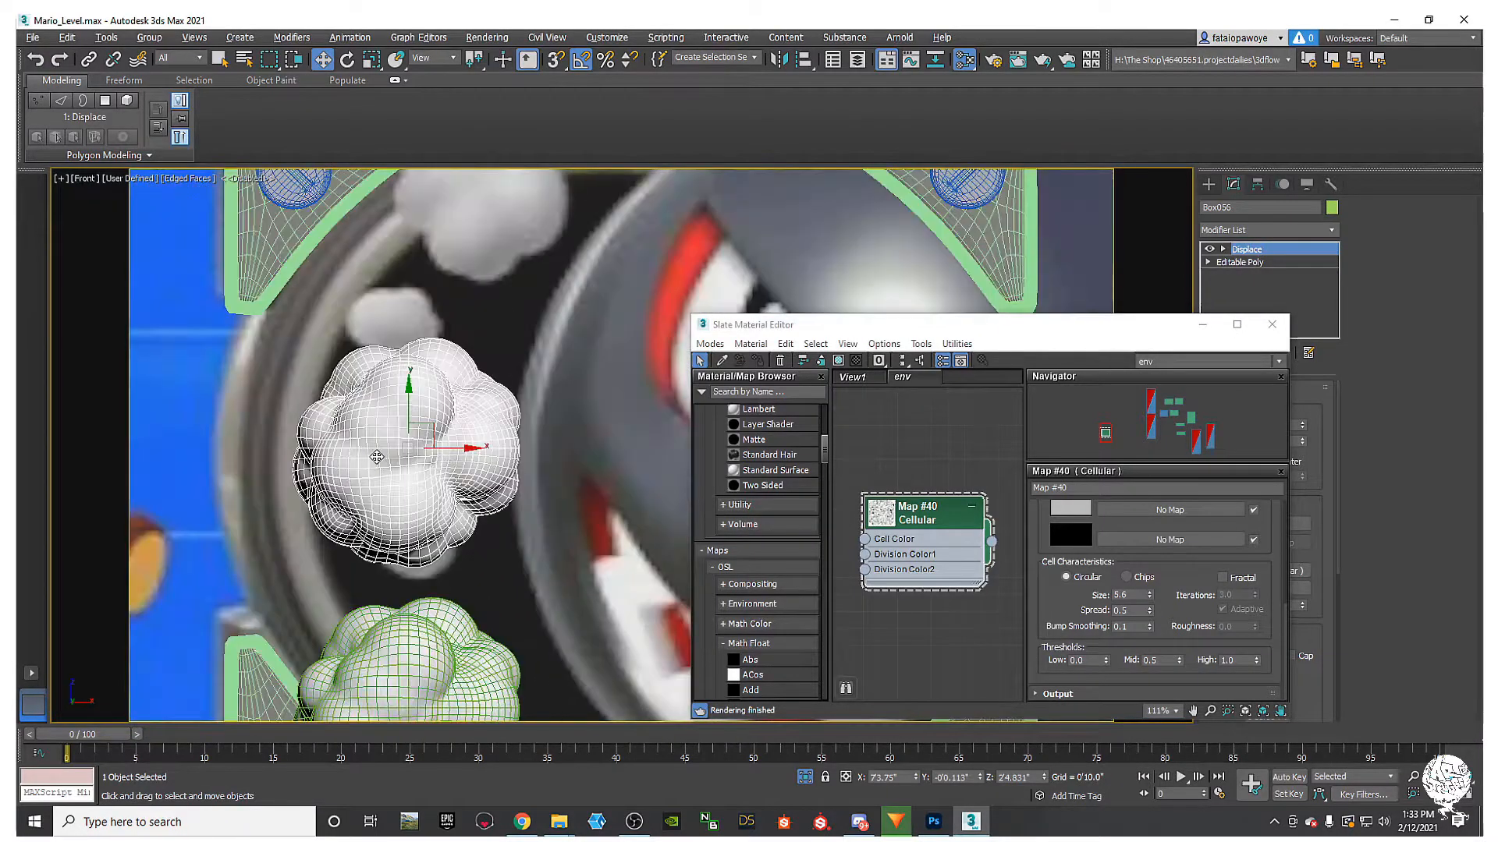
key(e)
mouse_move(407, 462)
mouse_down()
mouse_move(468, 362)
mouse_move(452, 335)
mouse_move(468, 348)
mouse_move(410, 422)
mouse_move(407, 476)
mouse_up()
key(w)
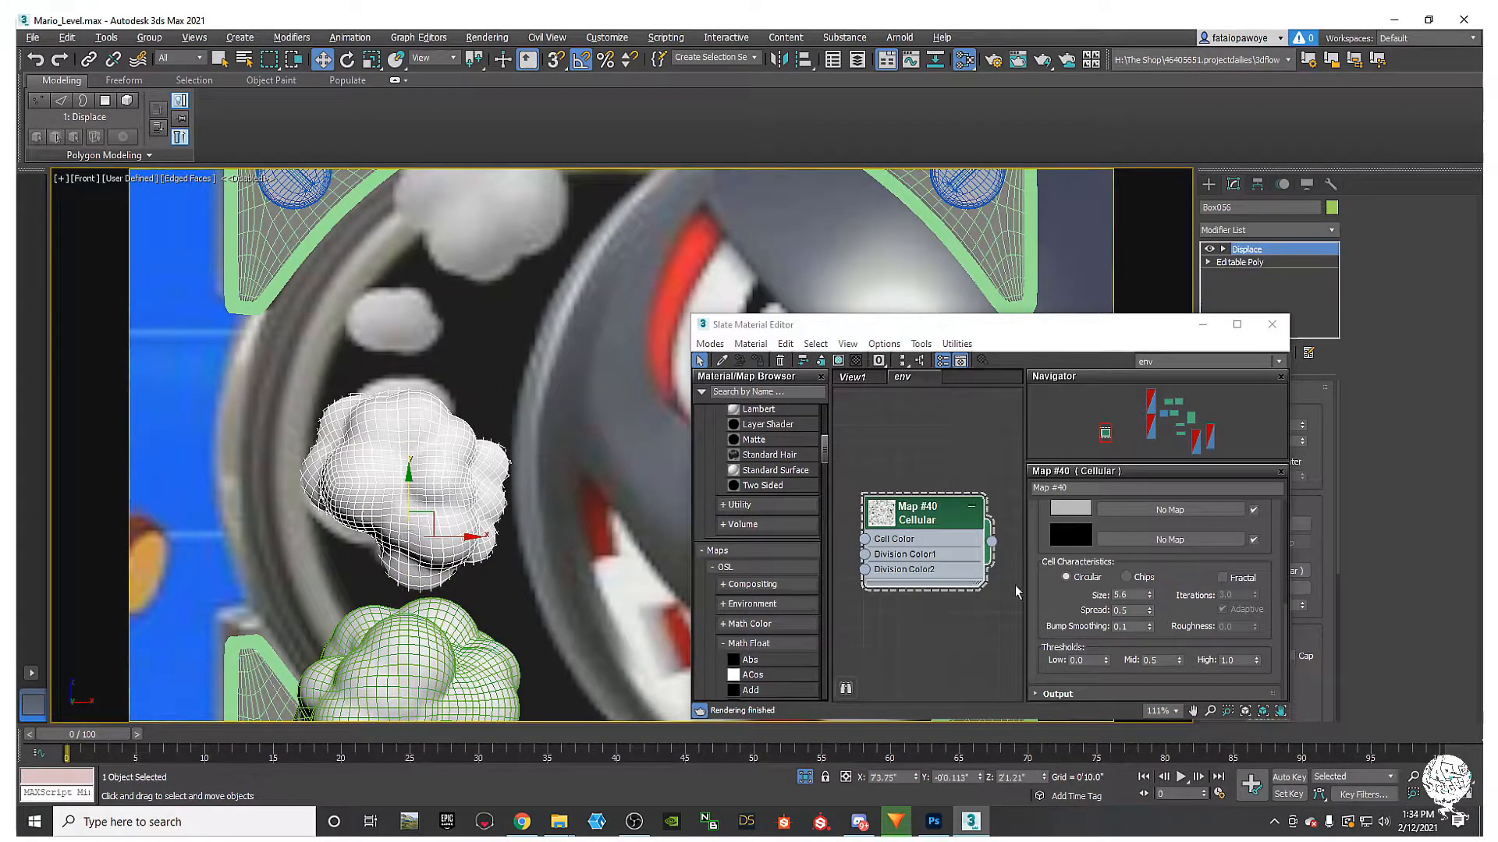
Step: Try a different Cellular size on the copied puff and discard the copy
drag(1150, 596, 1150, 581)
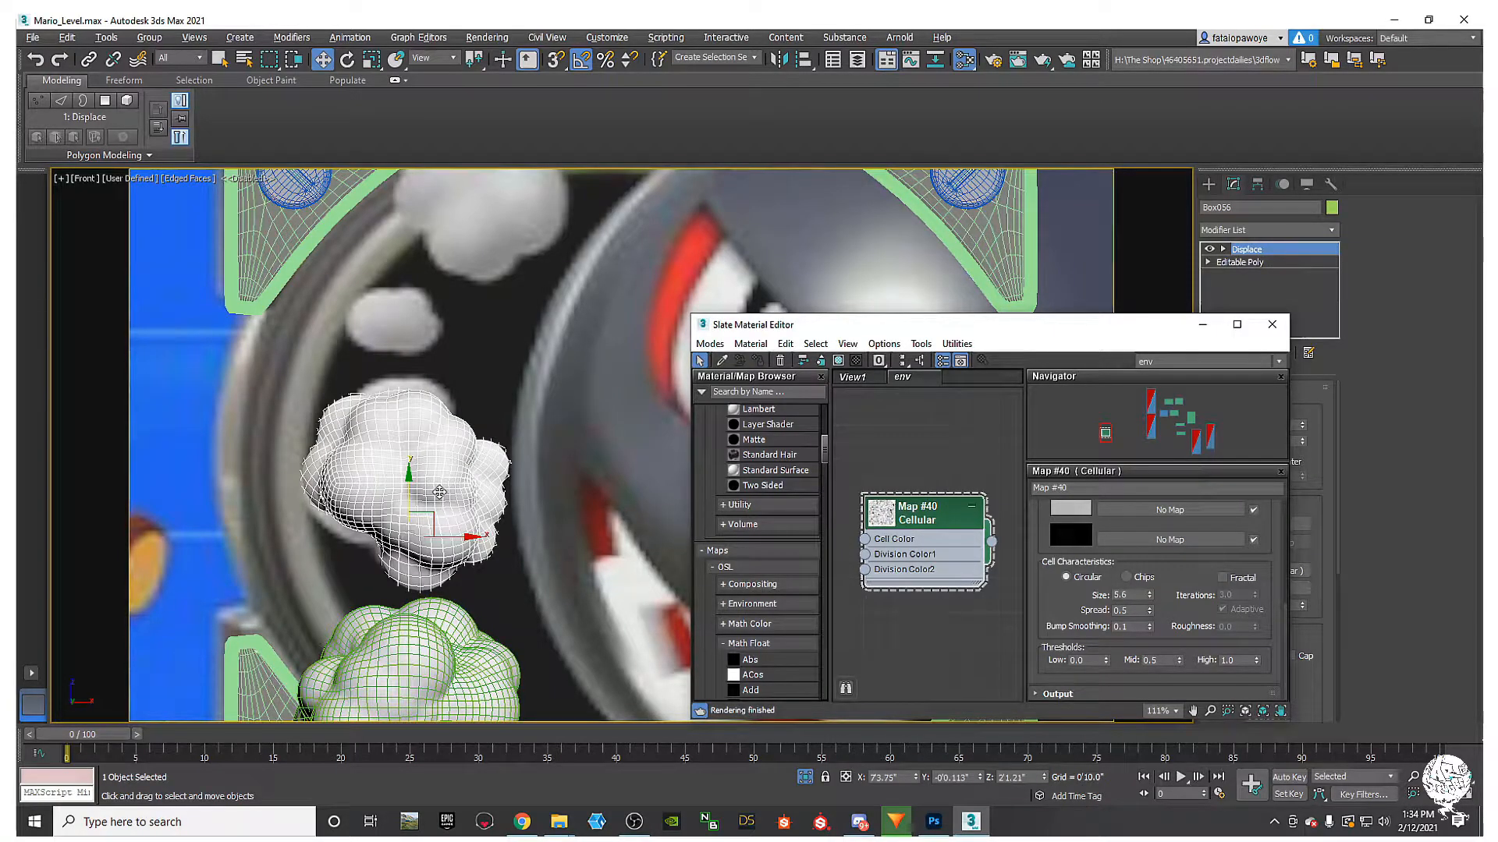
key(Delete)
key(ctrl+z)
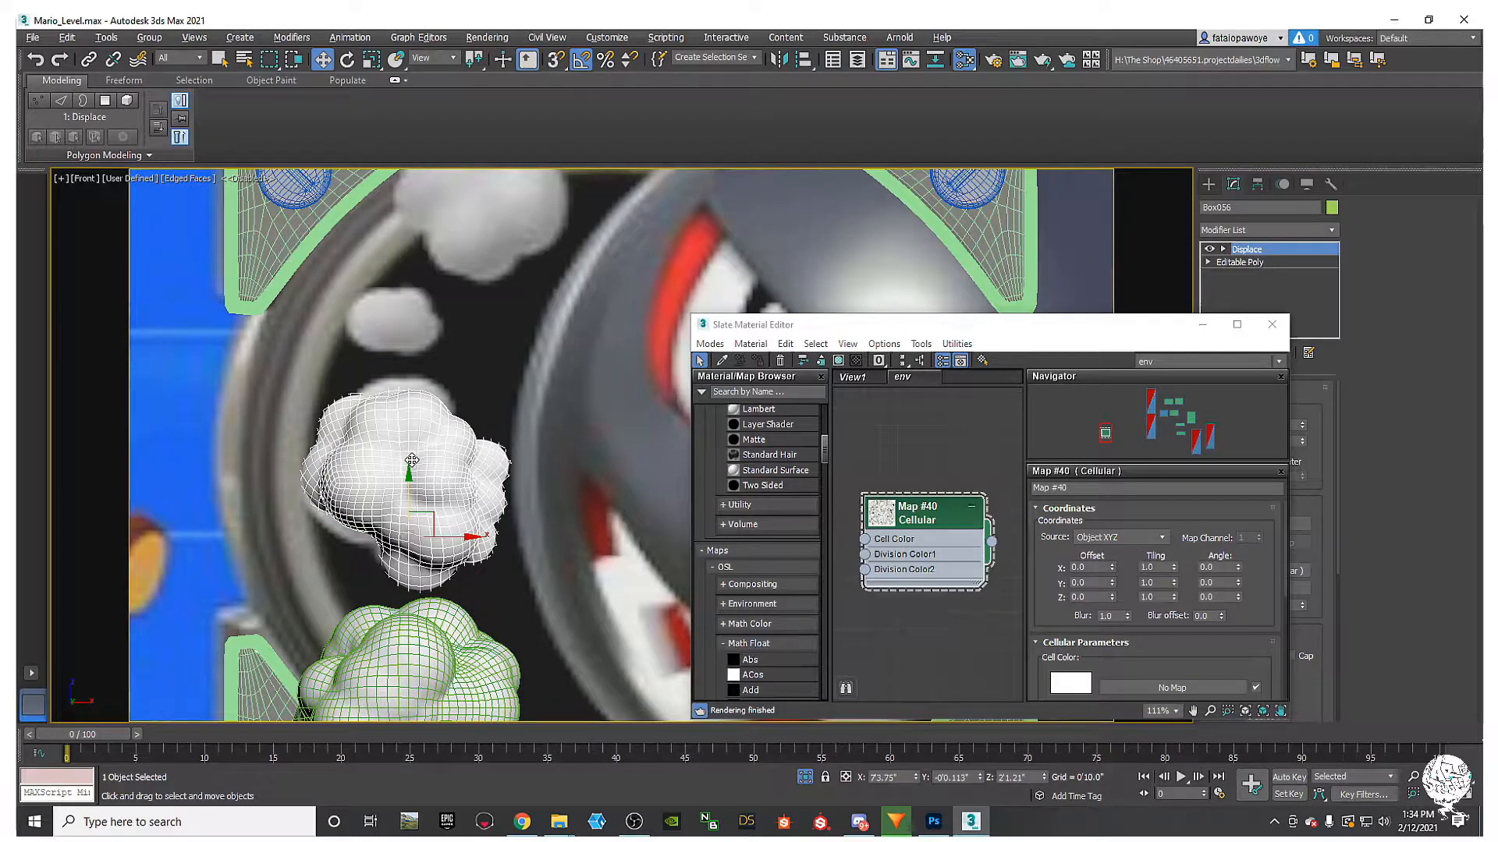
Step: Clone the original smoke puff as one independent copy directly above it
click(412, 657)
mouse_move(441, 404)
shift+mouse_down()
mouse_move(433, 359)
mouse_move(428, 410)
shift+mouse_up()
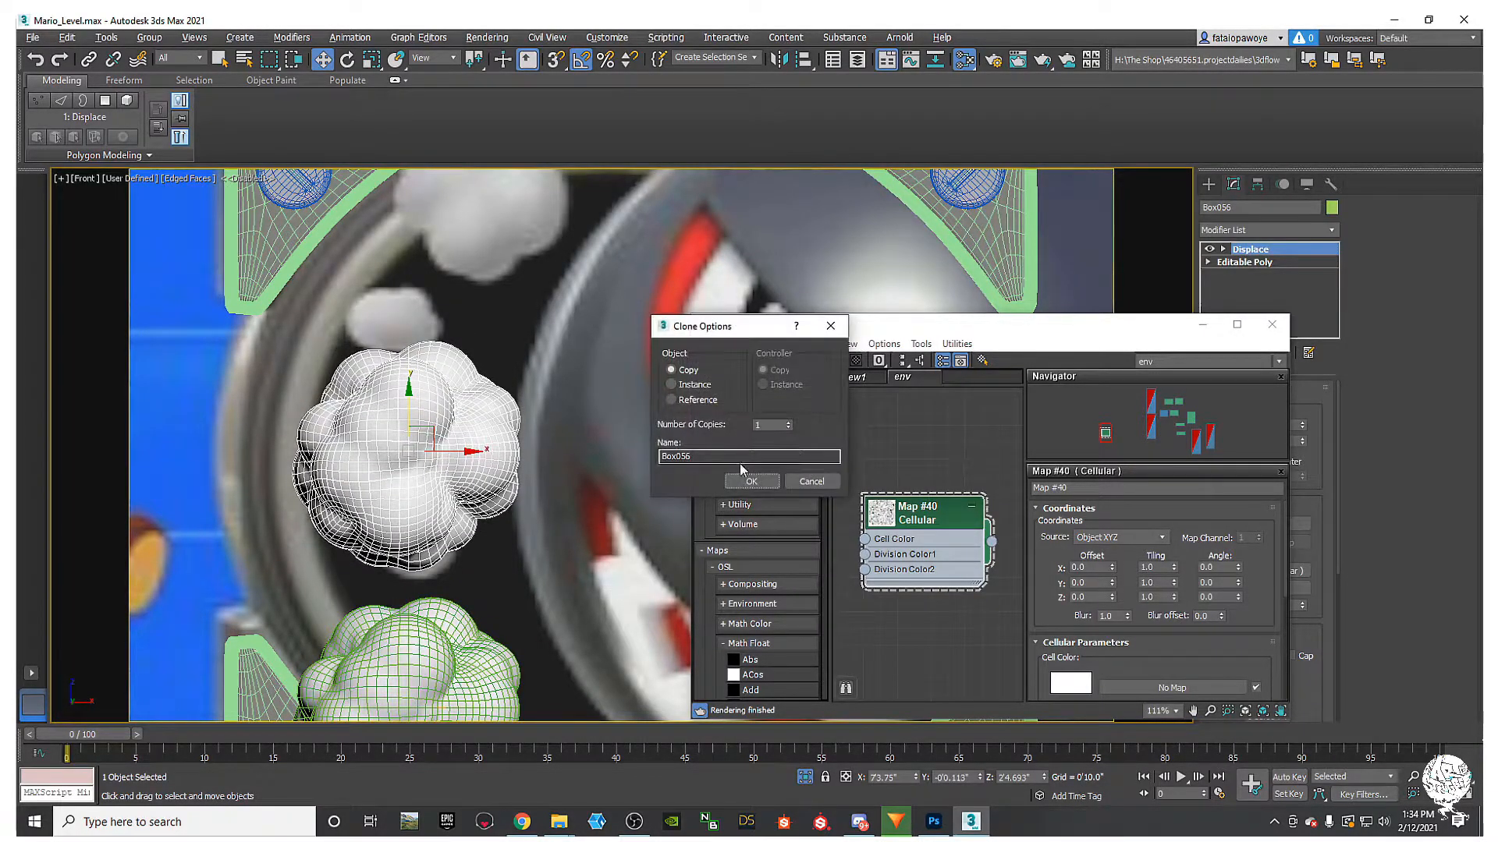
click(751, 481)
Step: Duplicate the Cellular map node and assign the duplicate to the upper puff's Displace map slot as an instance
scroll(928, 555, down, 3)
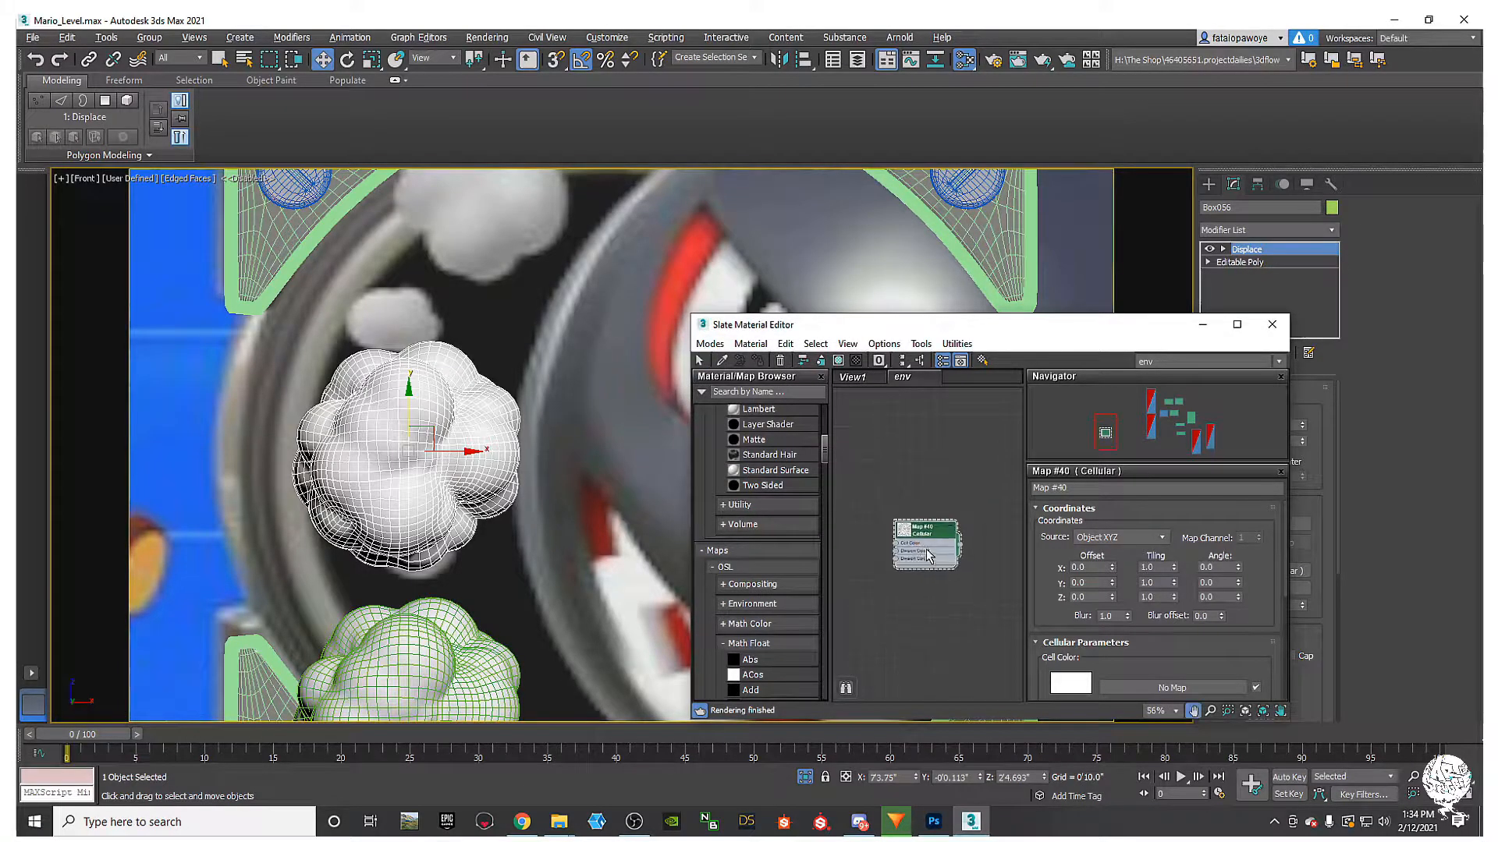
shift+drag(936, 538, 946, 651)
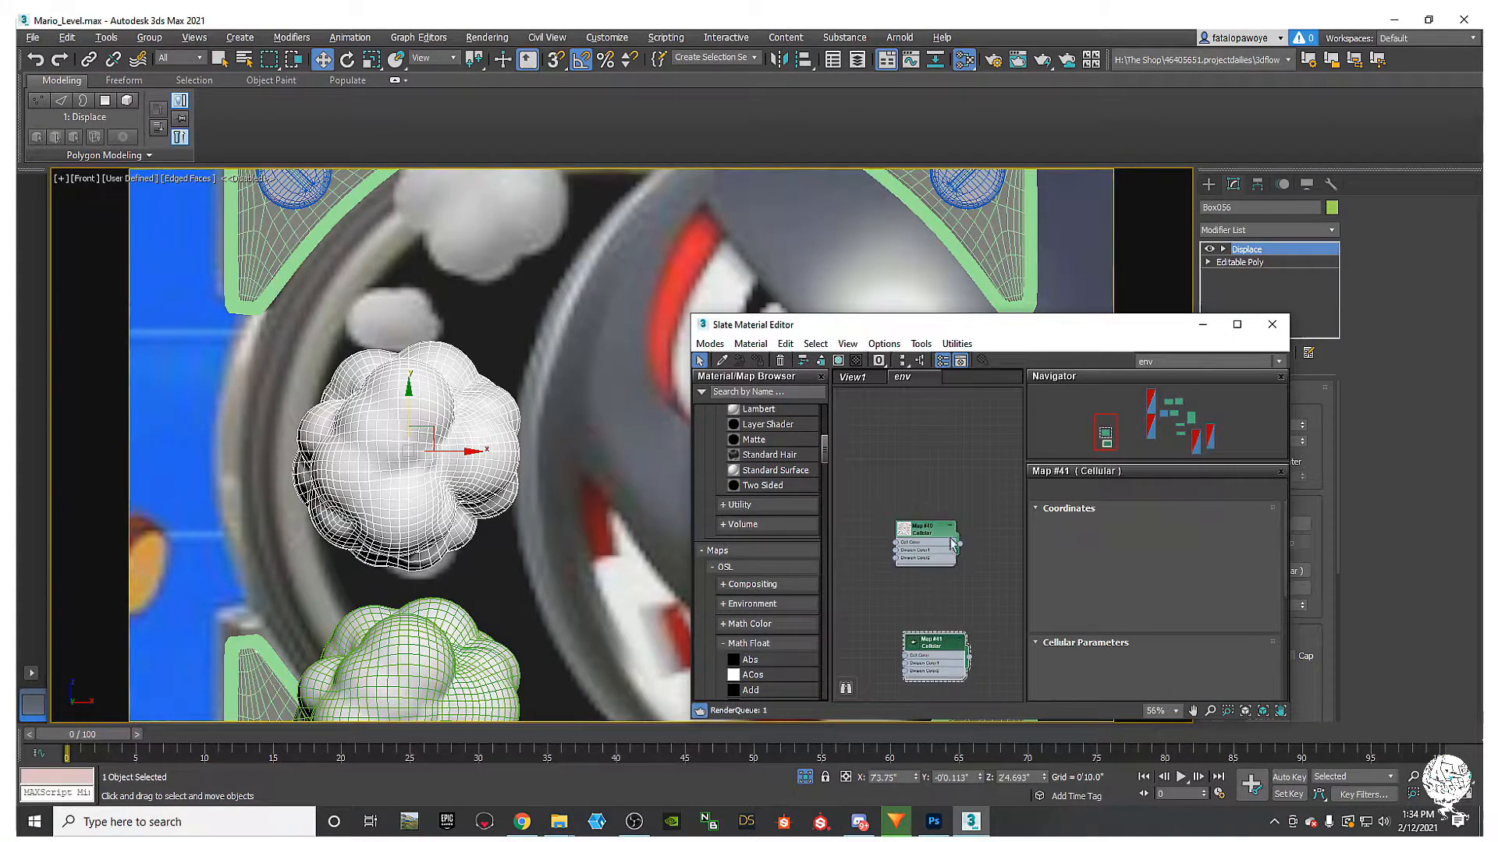
drag(956, 319, 788, 169)
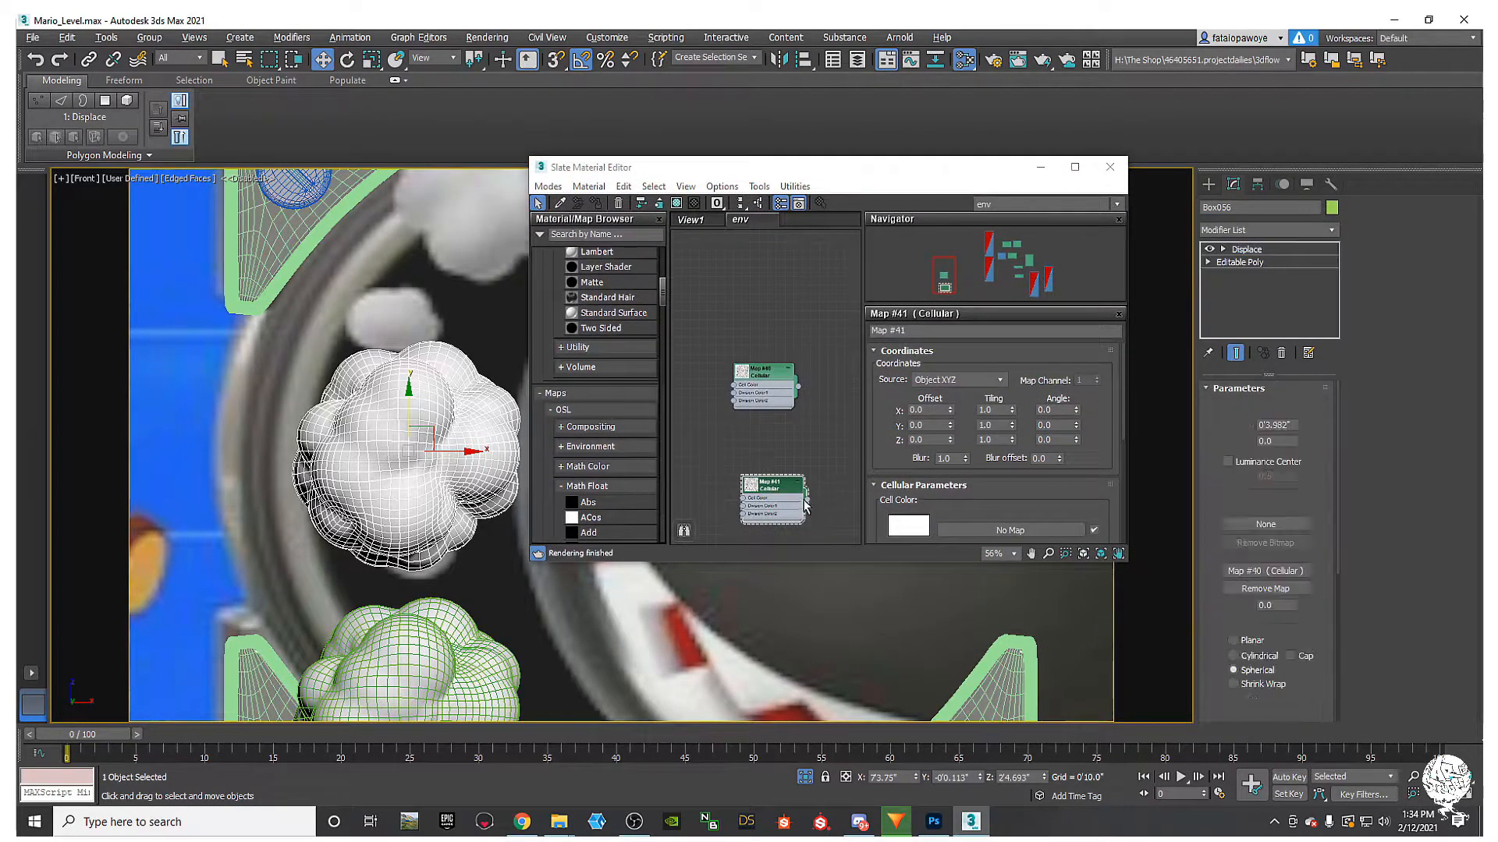
drag(808, 505, 1257, 572)
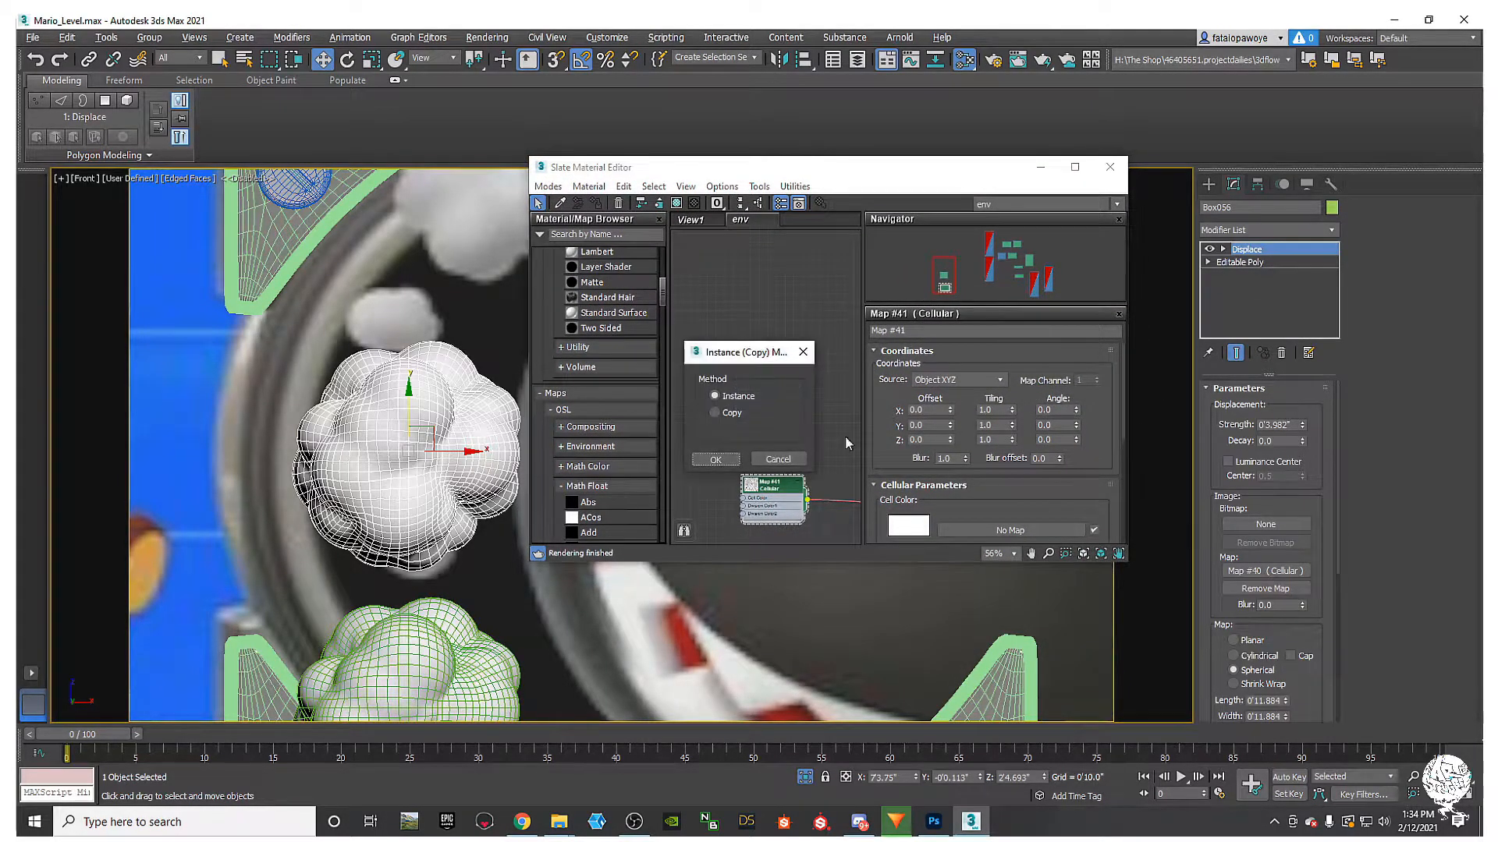
click(716, 459)
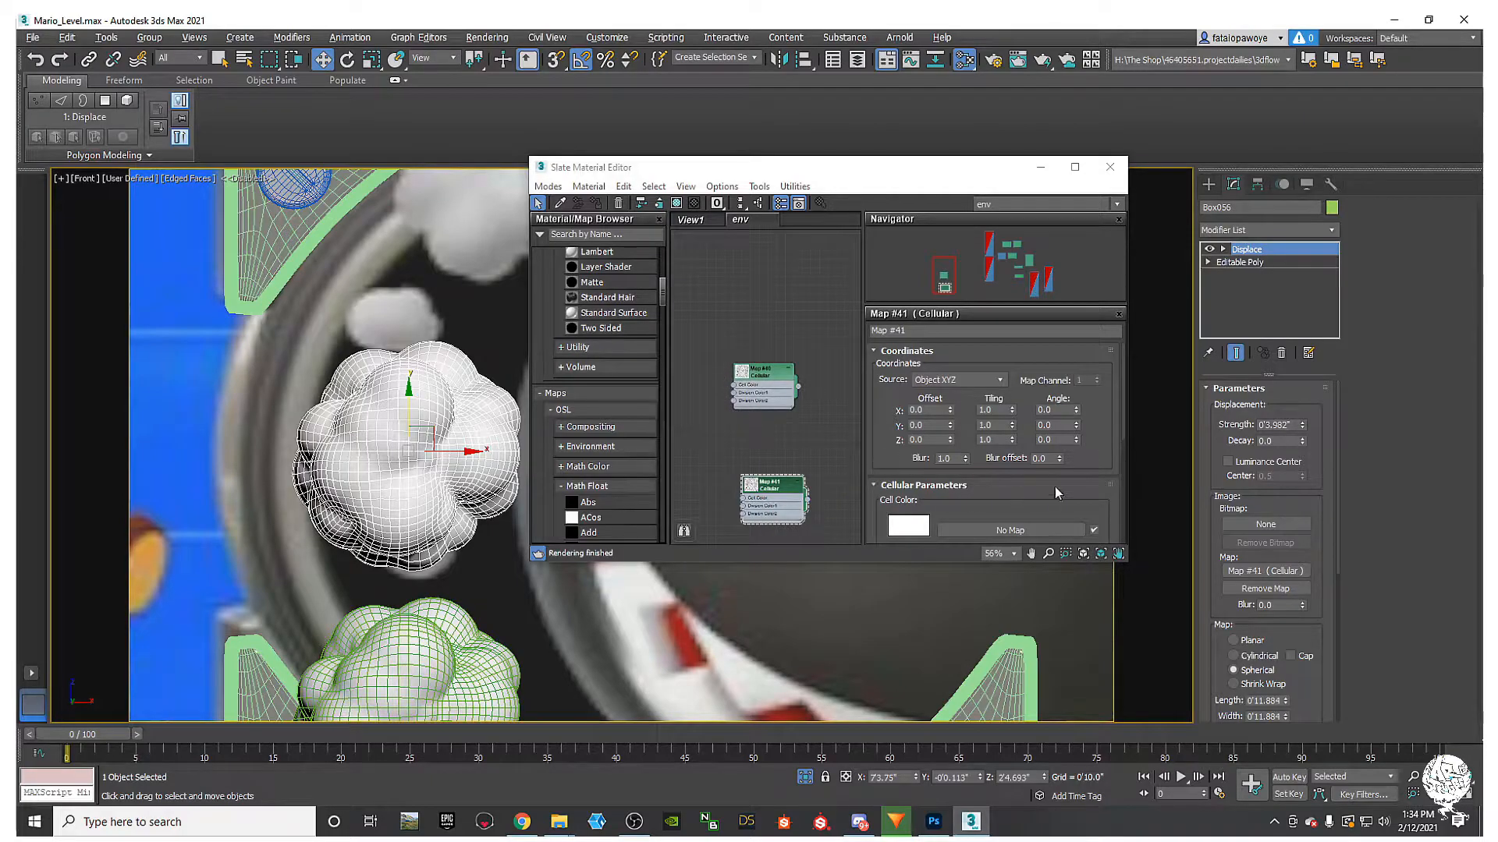
Step: Set the duplicated Cellular map's cell color variation to 84.4
scroll(980, 481, down, 3)
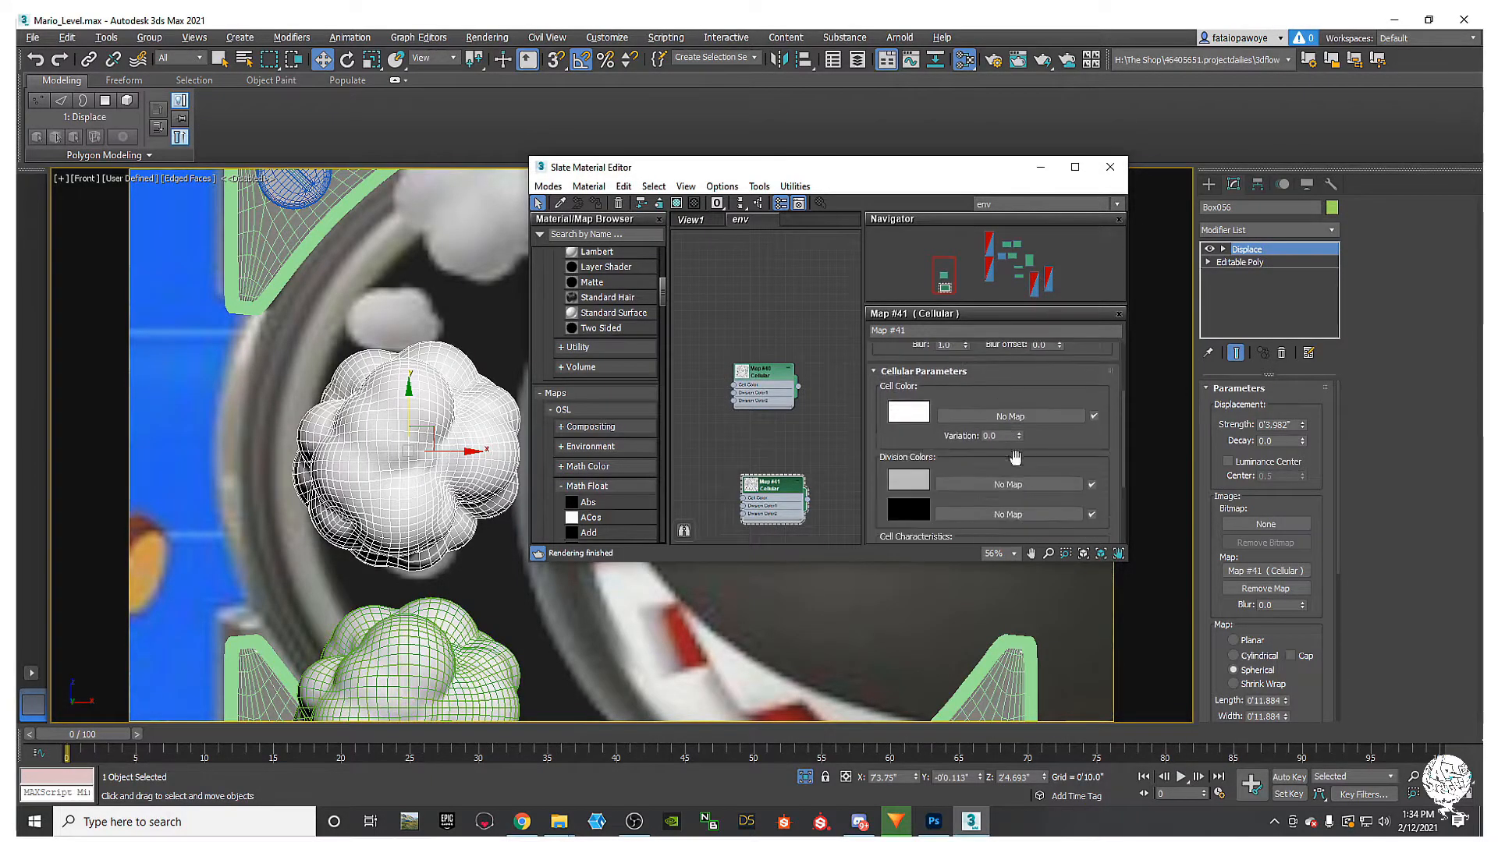
scroll(1053, 444, down, 1)
drag(1018, 422, 917, 378)
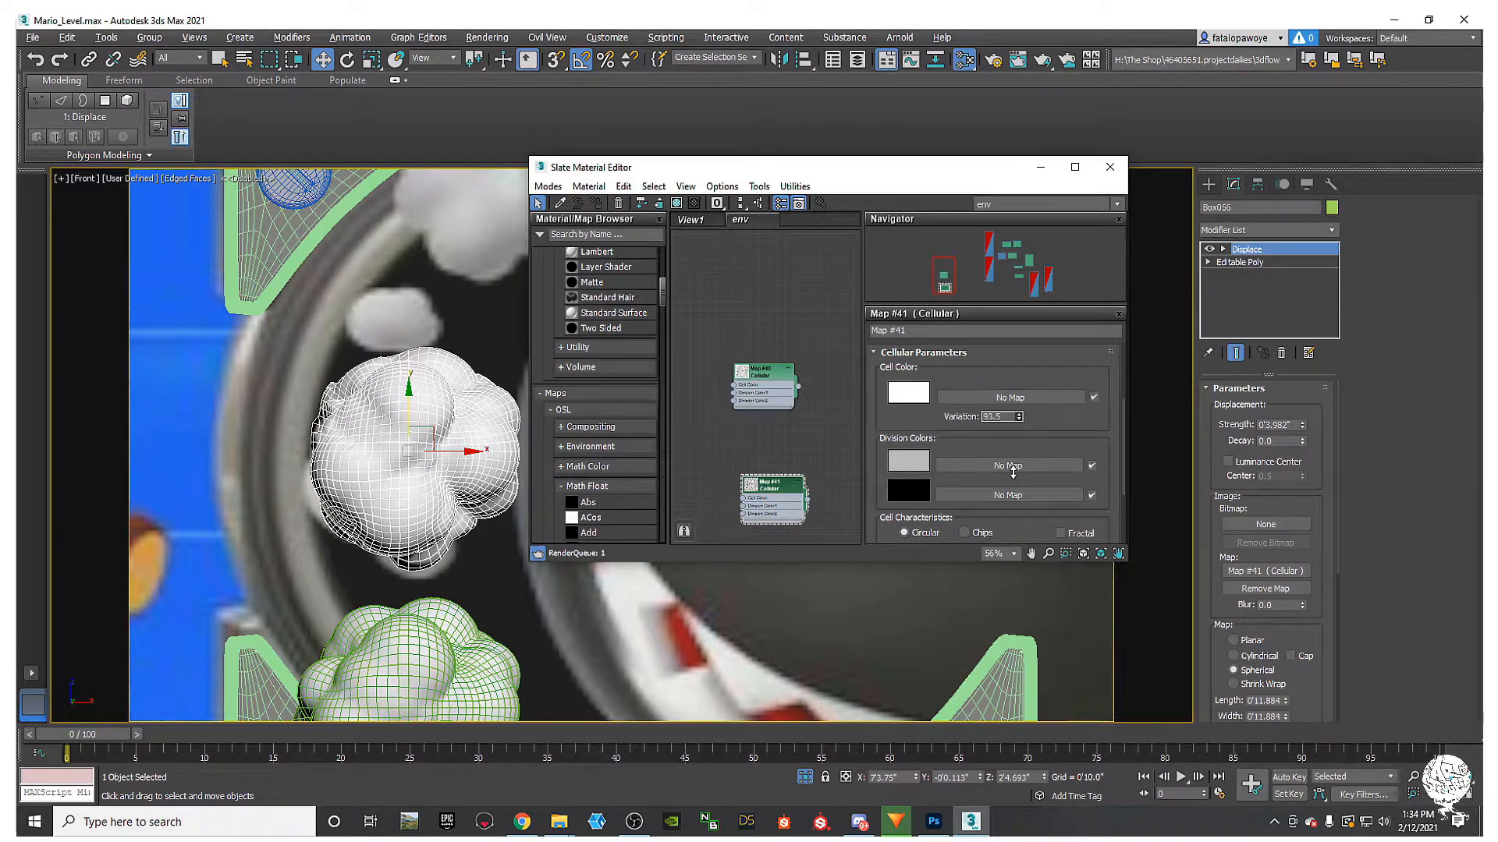
scroll(709, 479, down, 10)
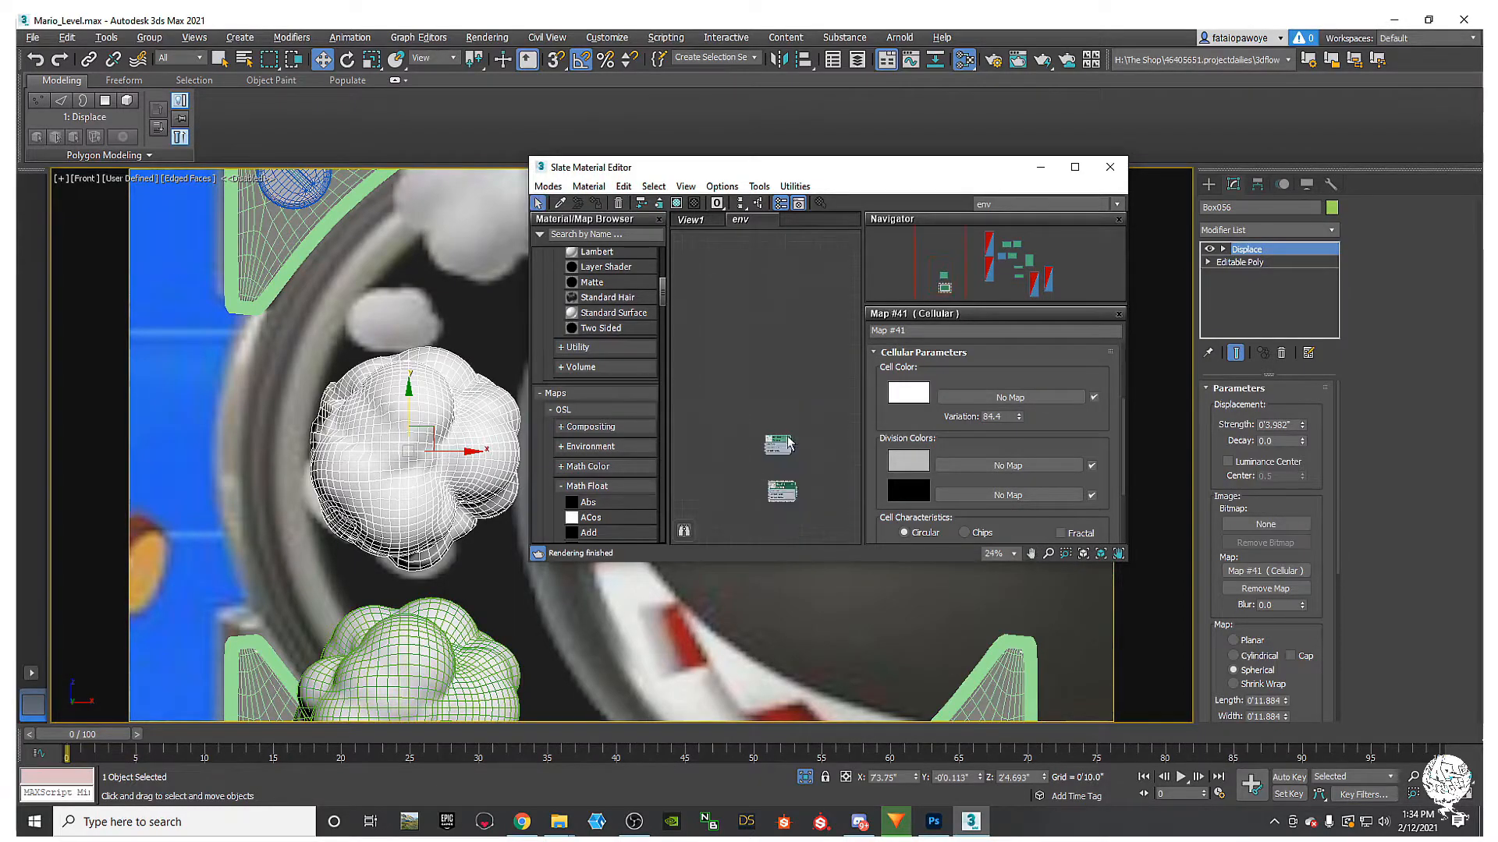
Step: Reset the duplicated Cellular map's cell color variation to 0
mouse_move(342, 439)
alt+middle_down()
mouse_move(409, 471)
mouse_move(344, 455)
alt+middle_up()
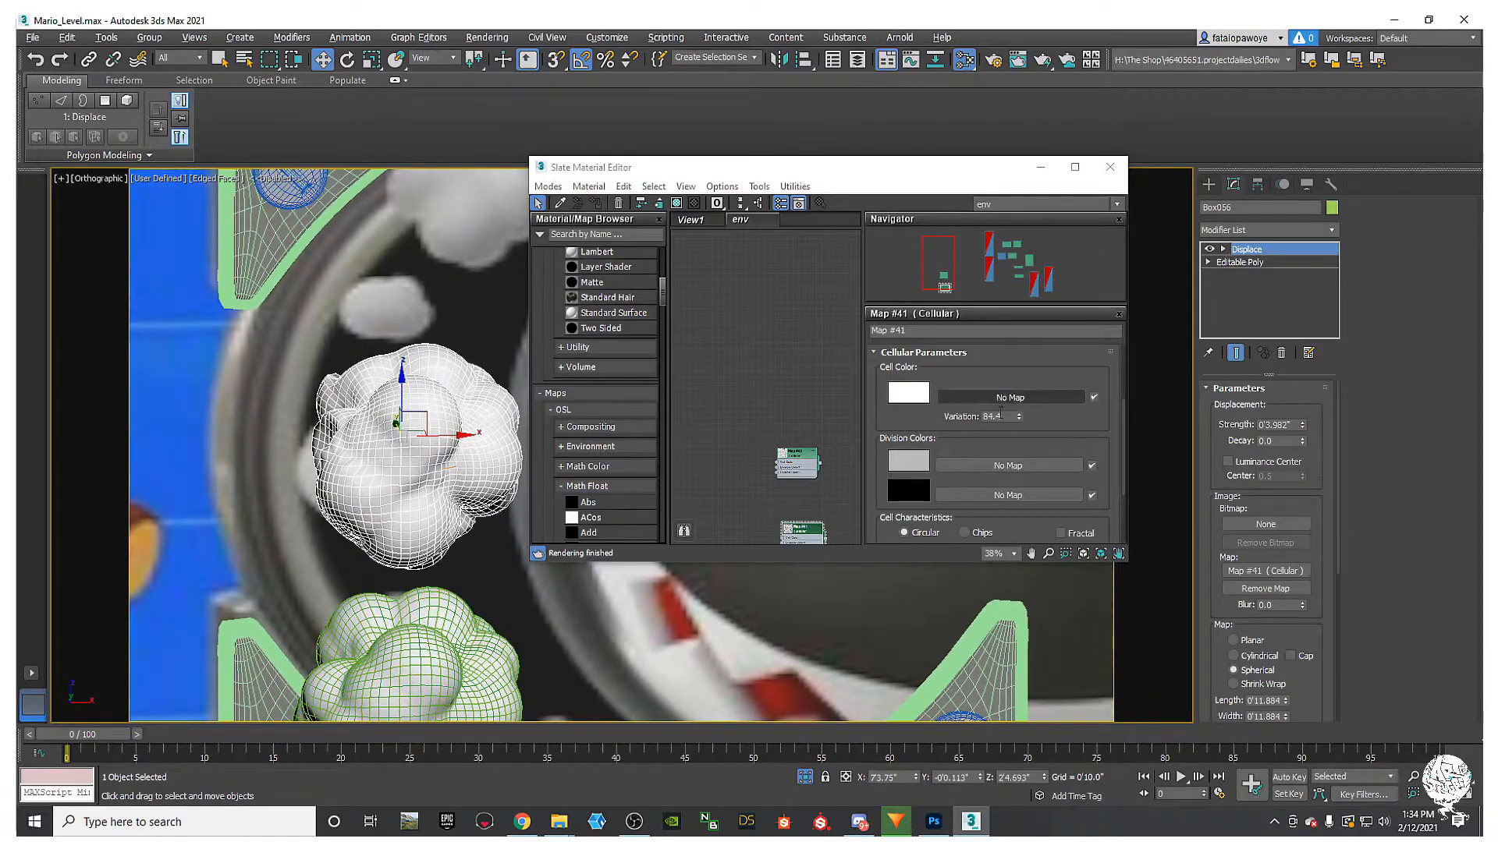
right_click(1017, 420)
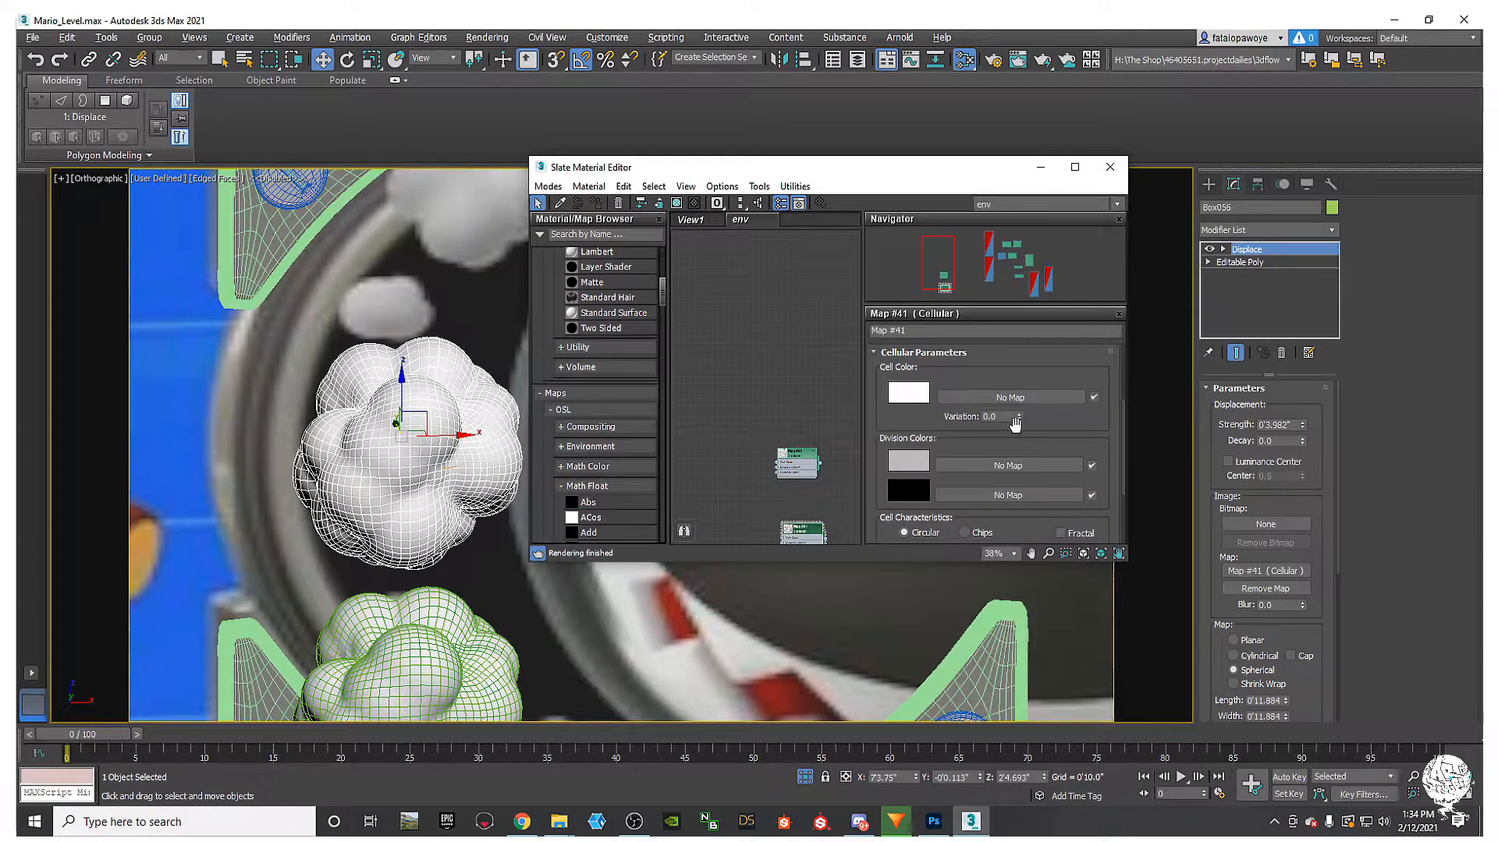
middle_drag(784, 477, 777, 437)
Step: Set the duplicated Cellular map's size to 7.9, spread to 0.44 and bump smoothing to 0.83
drag(1002, 433, 1002, 300)
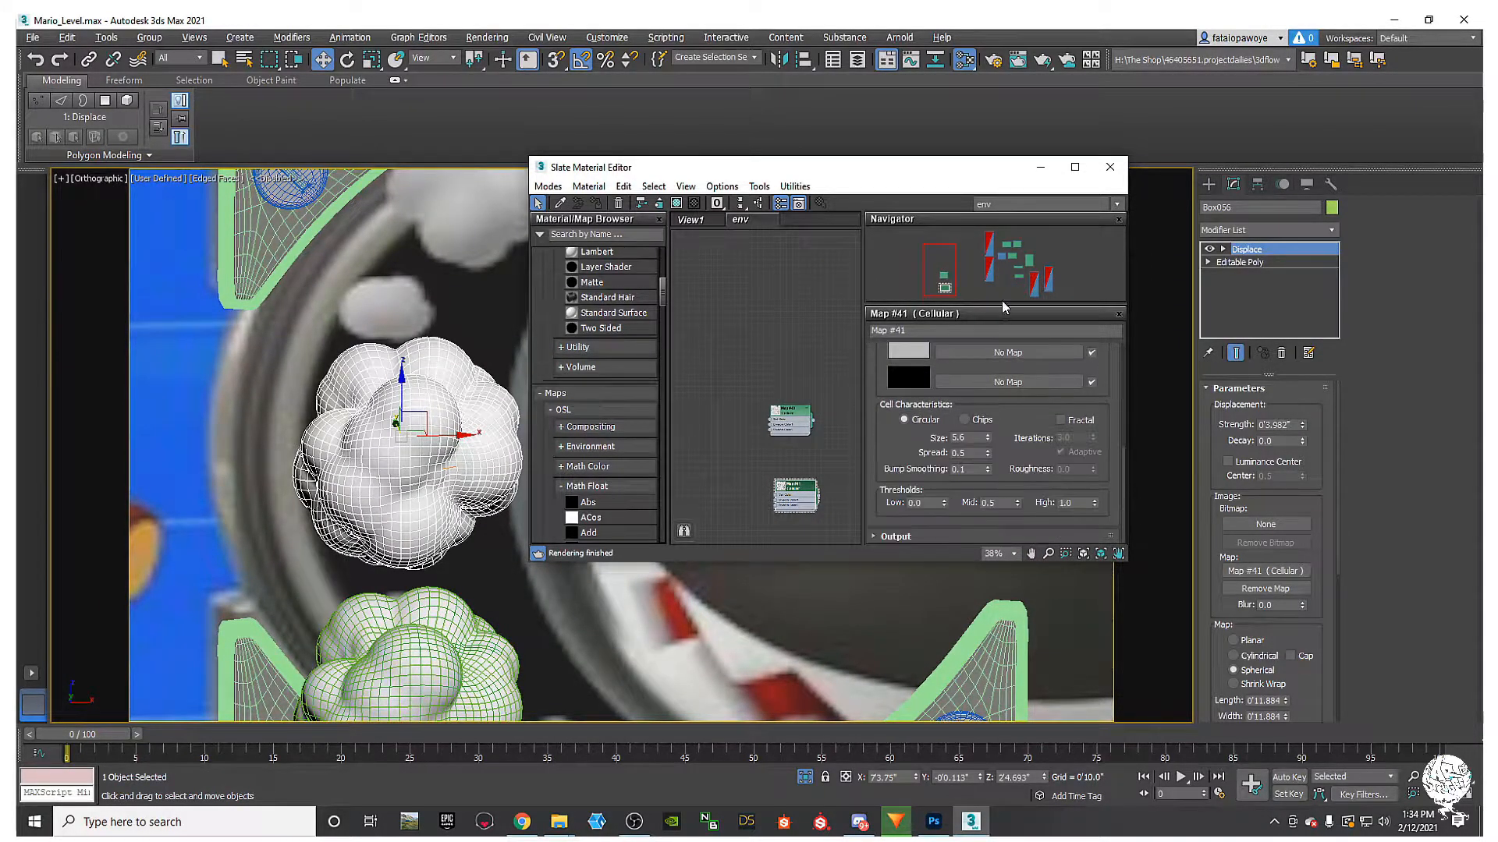
drag(986, 438, 990, 414)
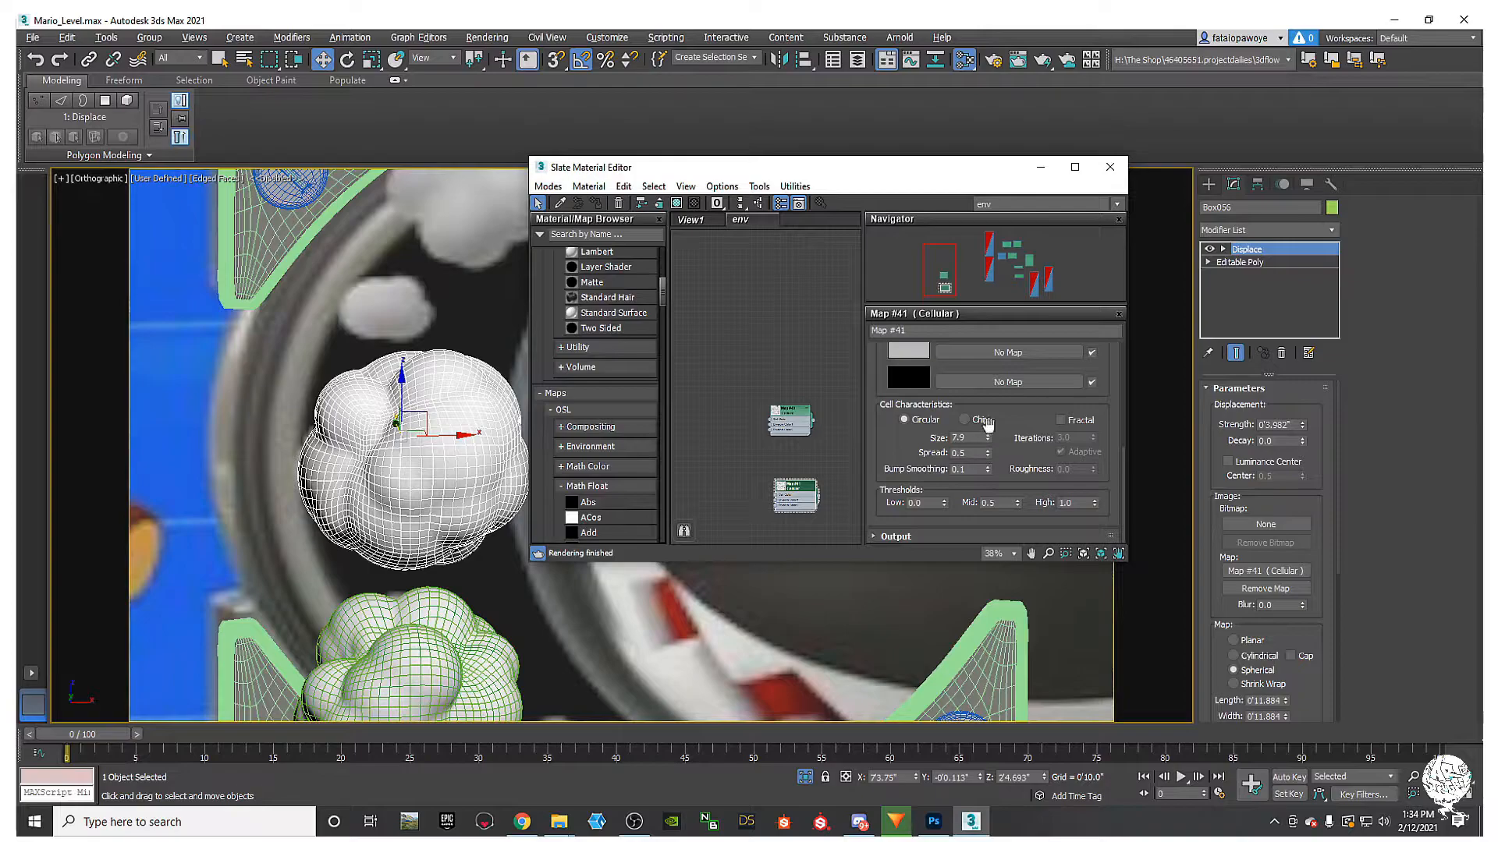
mouse_move(989, 459)
mouse_down()
mouse_move(977, 468)
mouse_move(988, 459)
mouse_up()
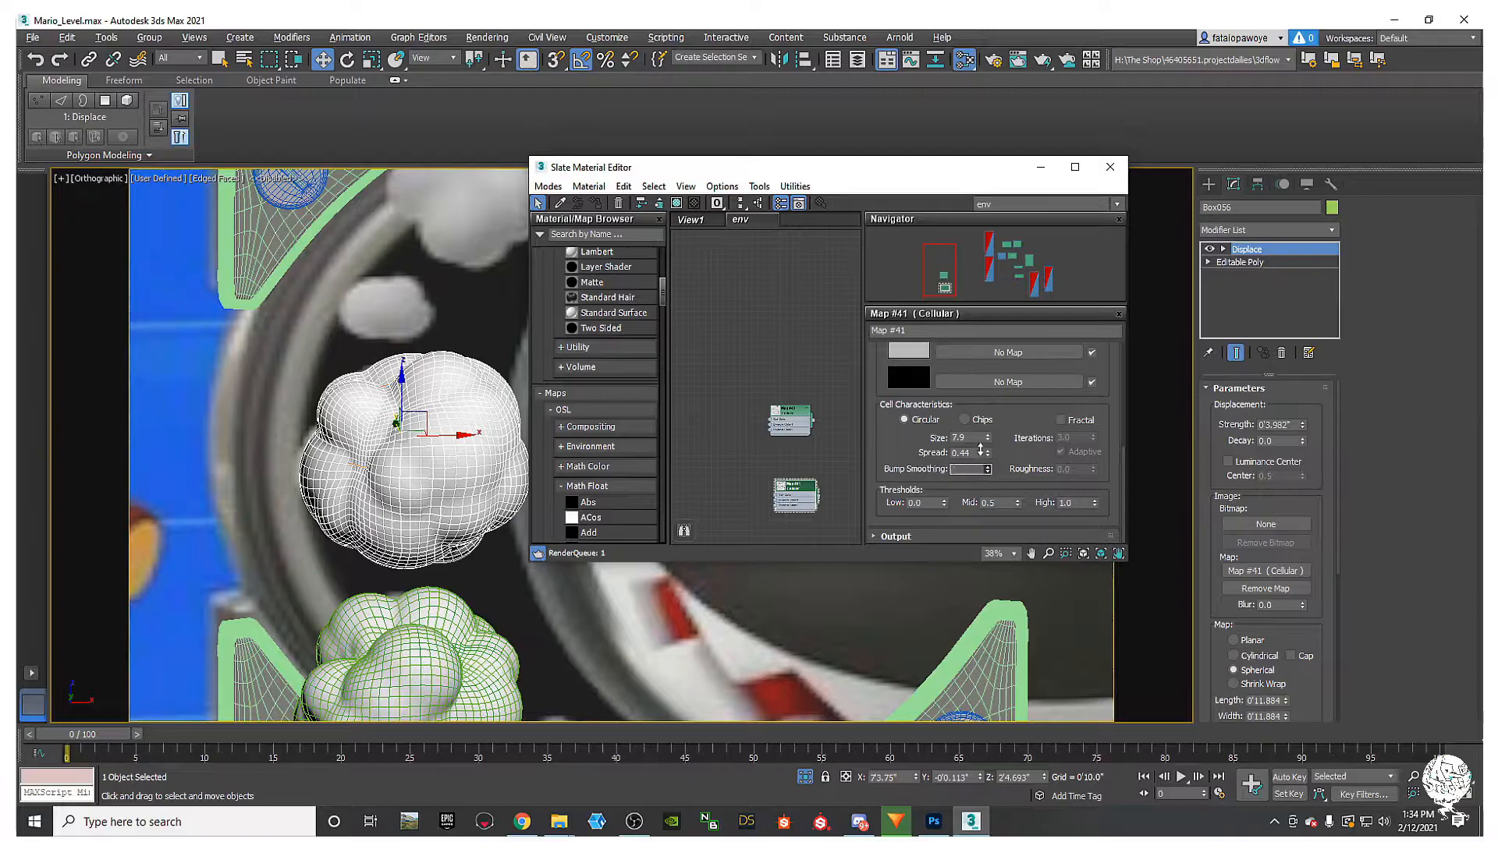
alt+middle_drag(491, 428, 402, 439)
scroll(413, 452, down, 4)
scroll(388, 443, up, 4)
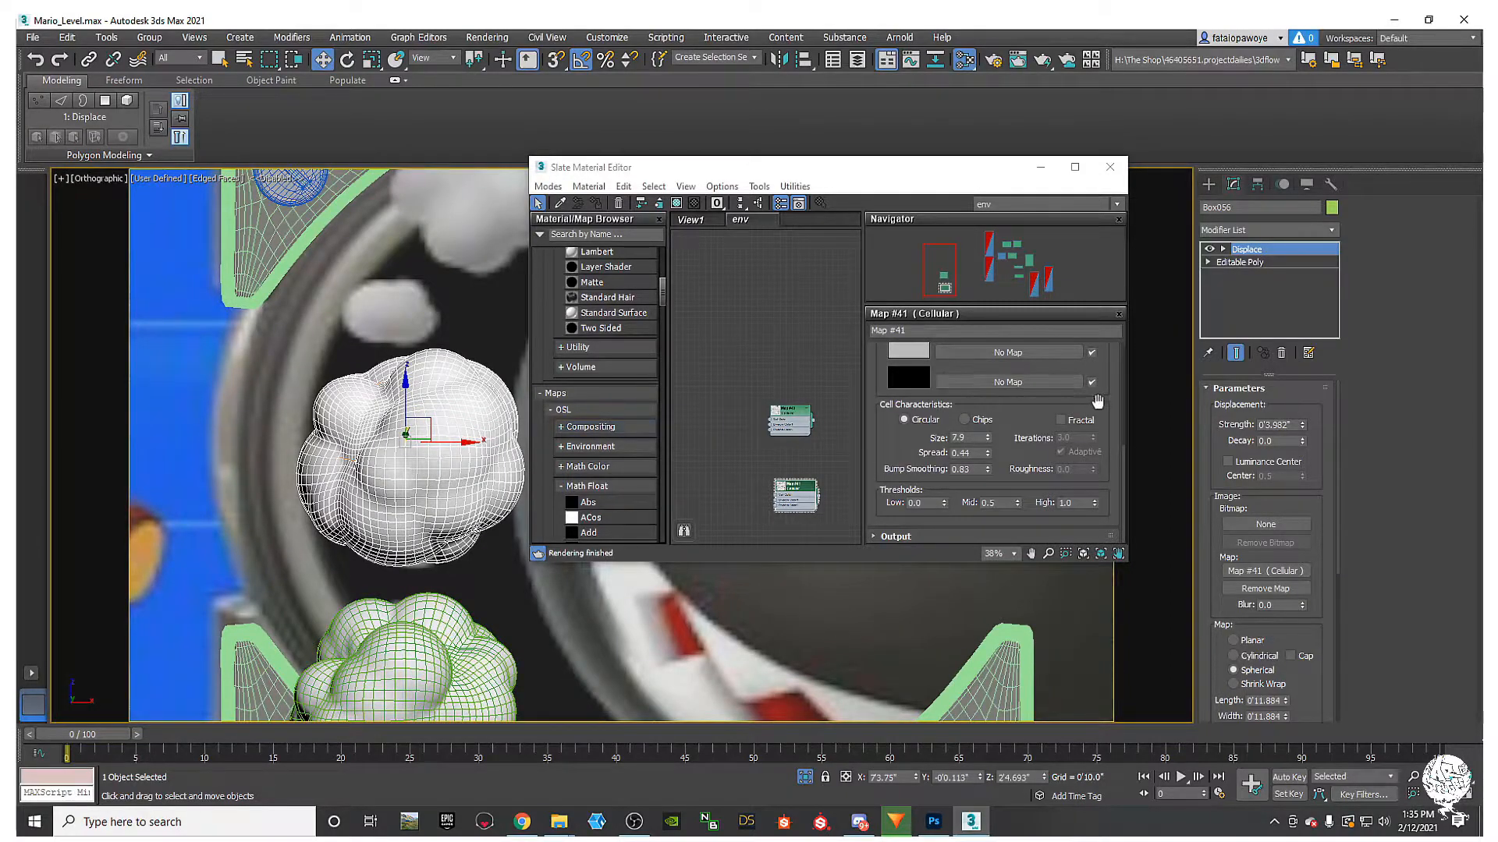
Step: Scale the upper smoke puff down uniformly to about 55% and set its Cellular map's size to 7.8
middle_drag(434, 456, 426, 471)
key(r)
drag(383, 444, 384, 487)
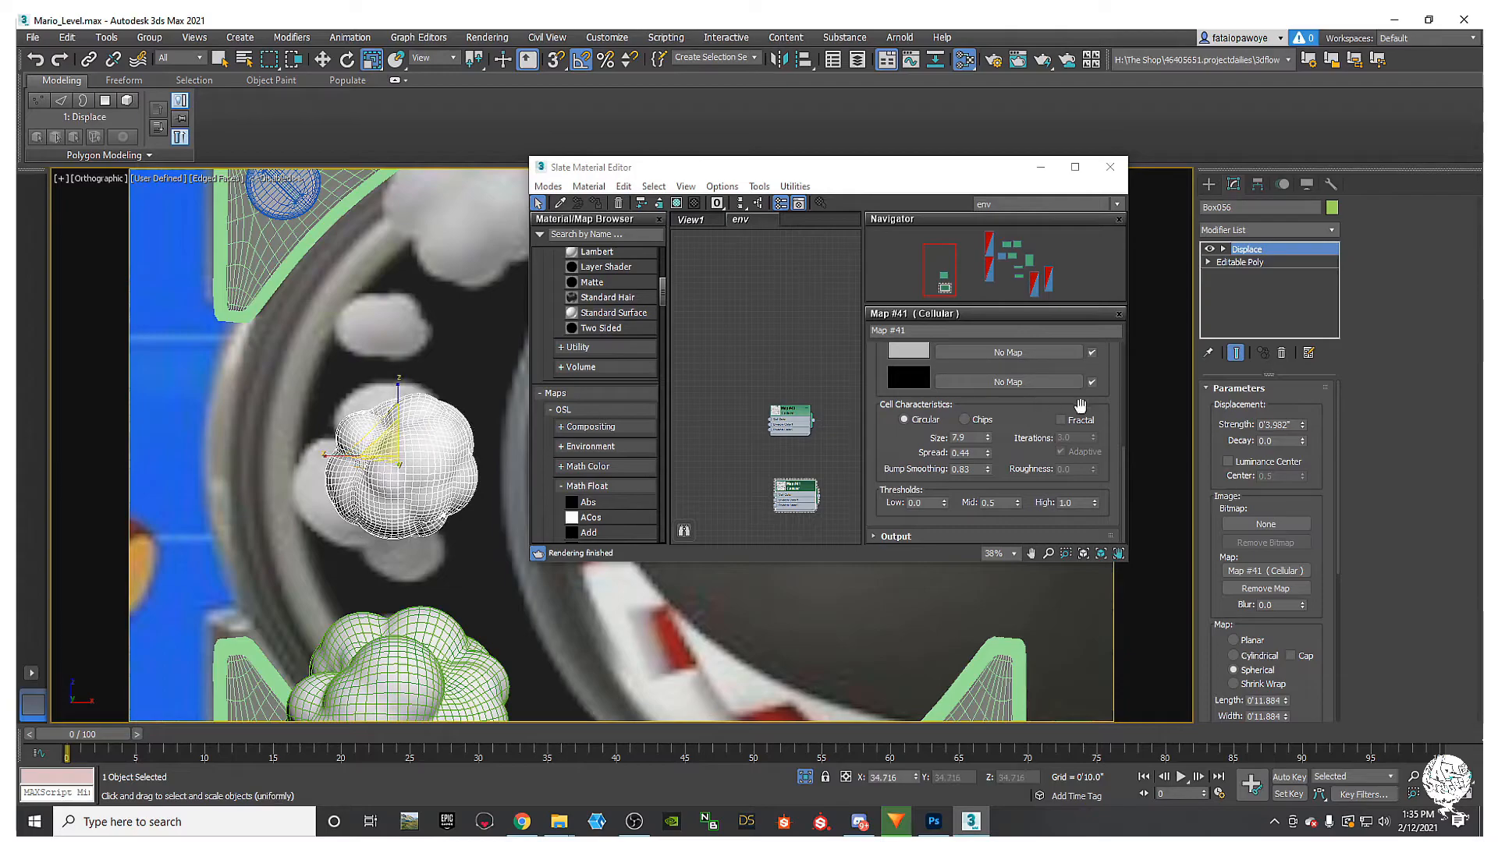
drag(987, 439, 987, 442)
click(383, 398)
key(w)
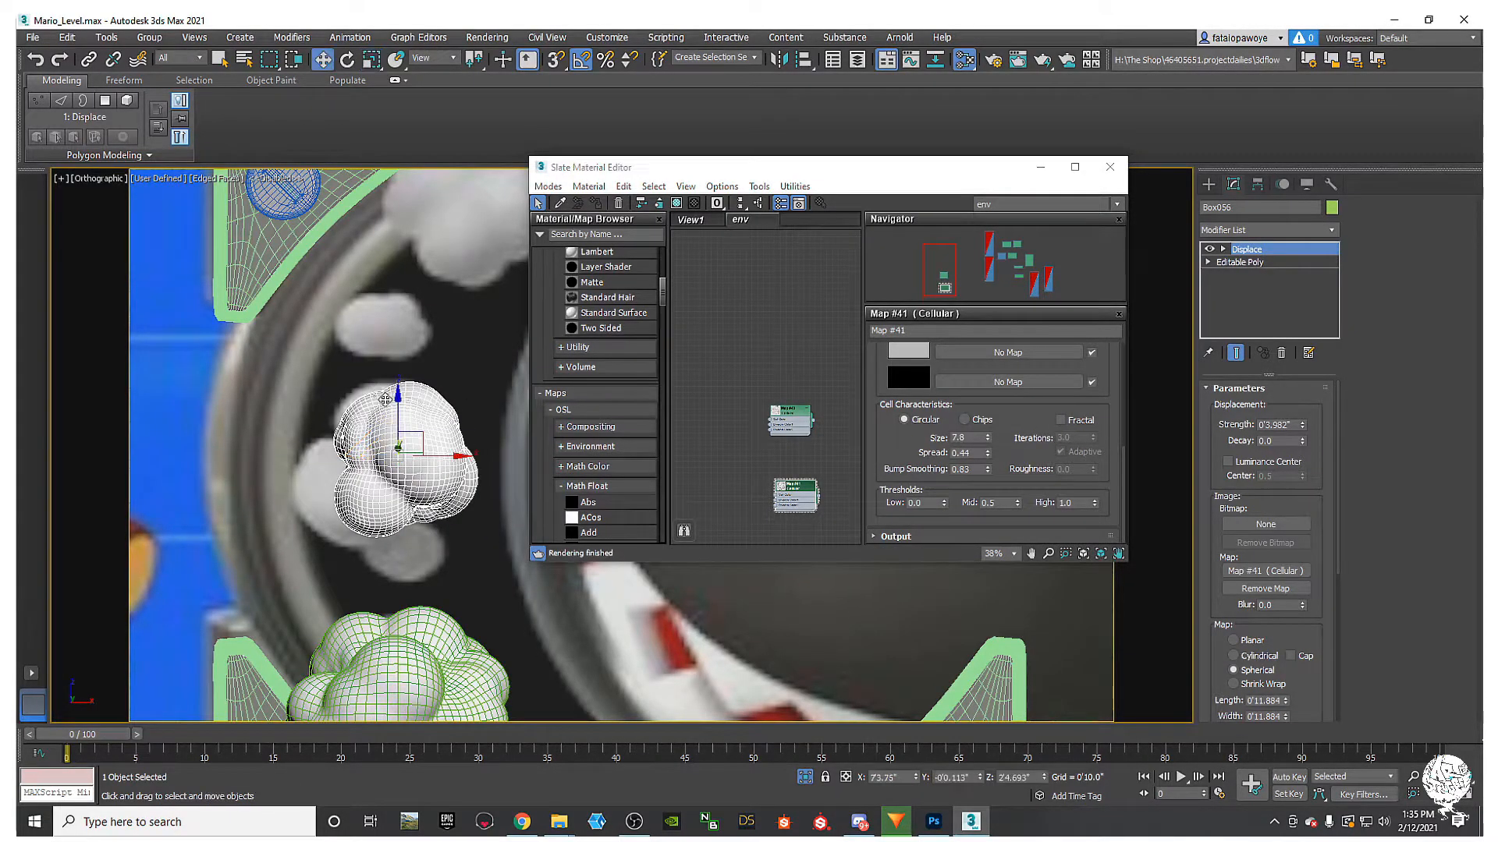
Step: Shrink the small puff slightly and move it up over the topmost small cloud in the reference image
drag(400, 404, 387, 355)
key(r)
key(w)
Step: Clone the small puff directly below itself and shift the copy left onto the next reference cloud
shift+drag(396, 408, 398, 516)
click(761, 484)
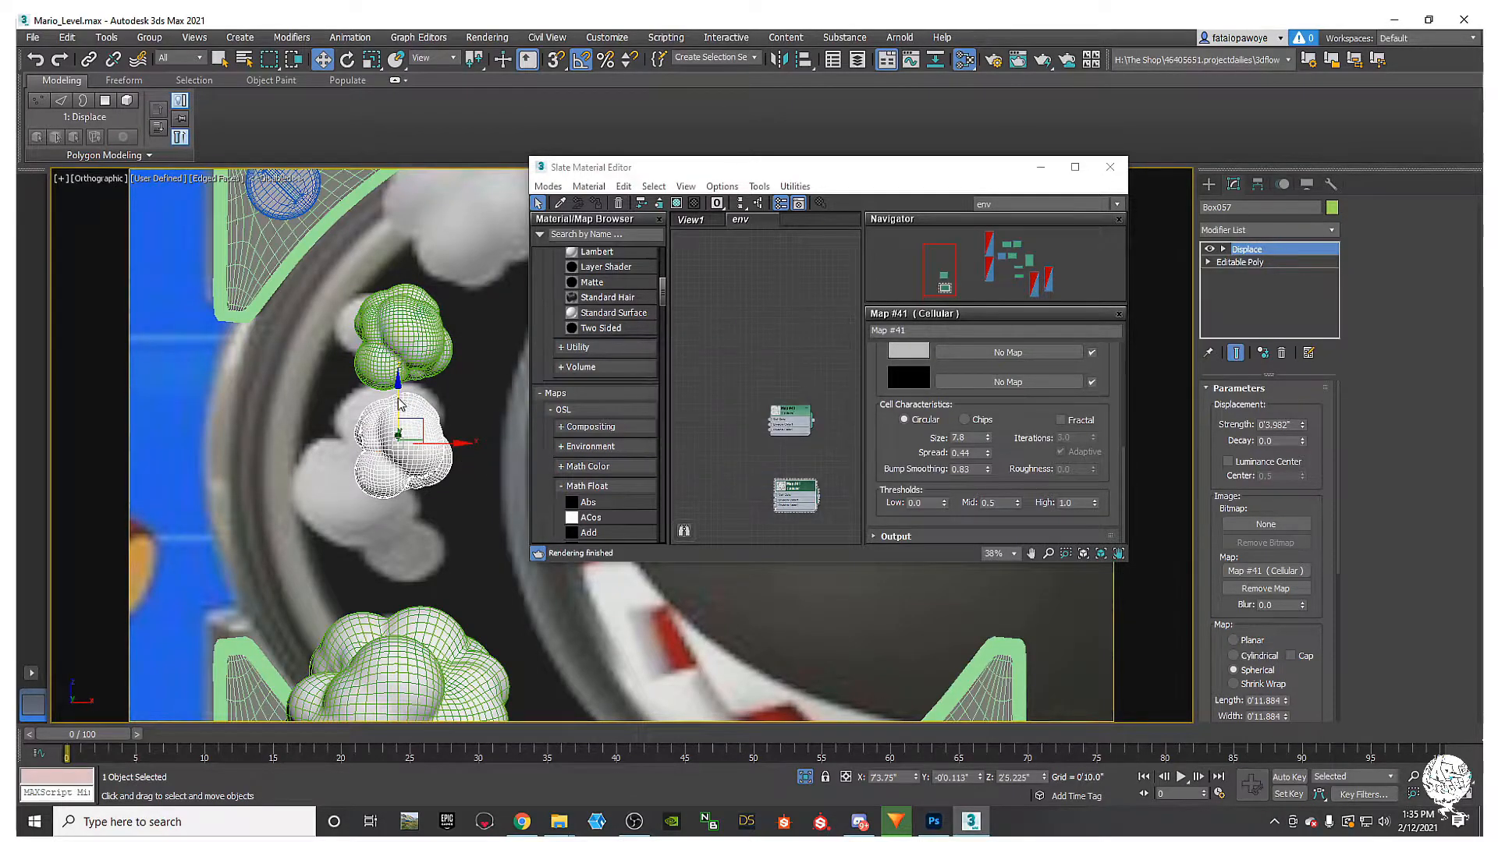
drag(442, 441, 424, 439)
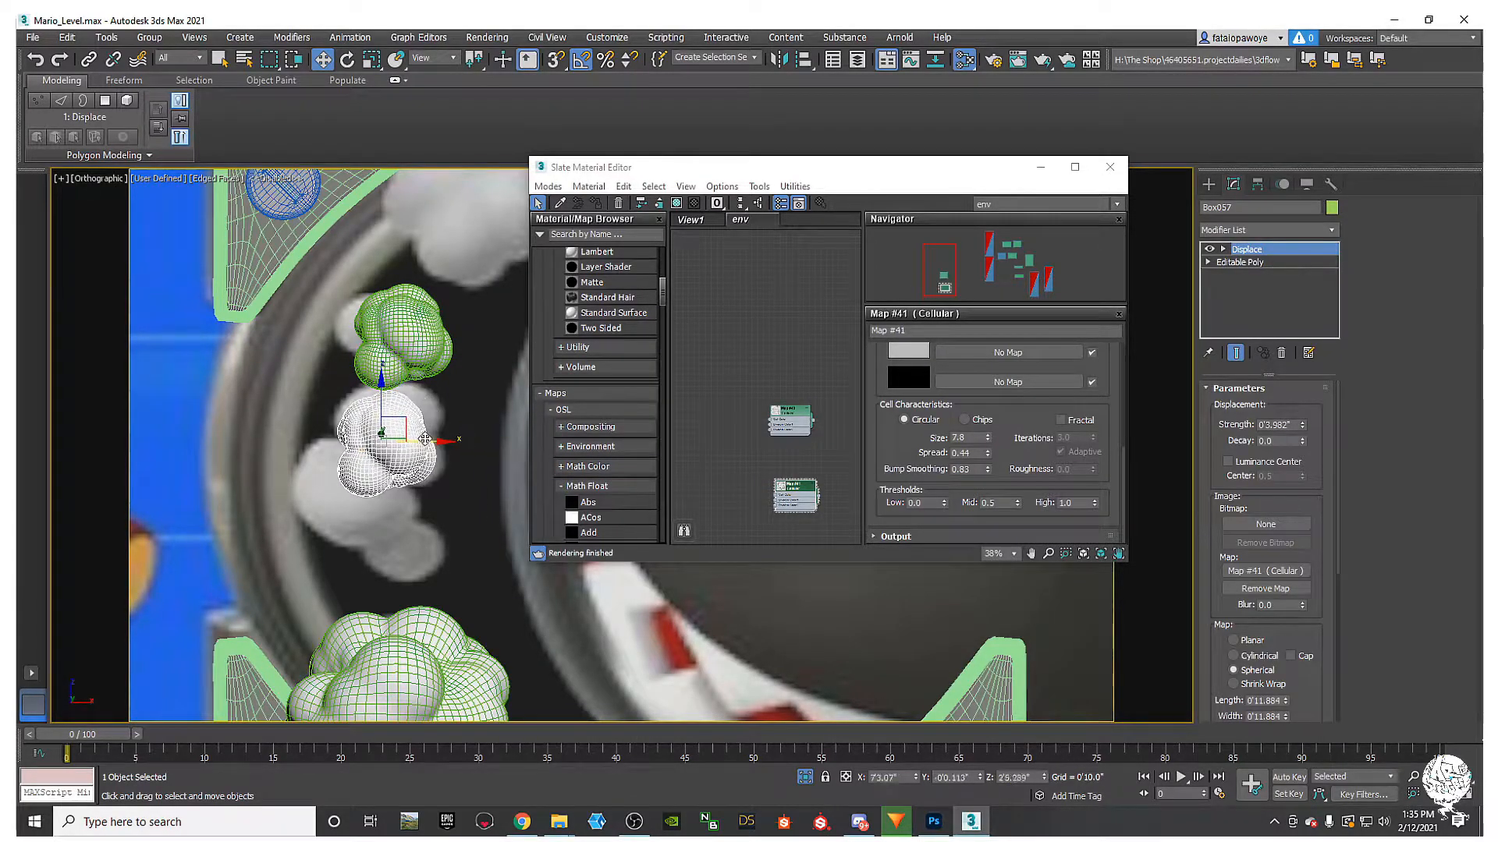
Step: Rotate the copied puff so its lobes are arranged differently from the puff above it
key(t)
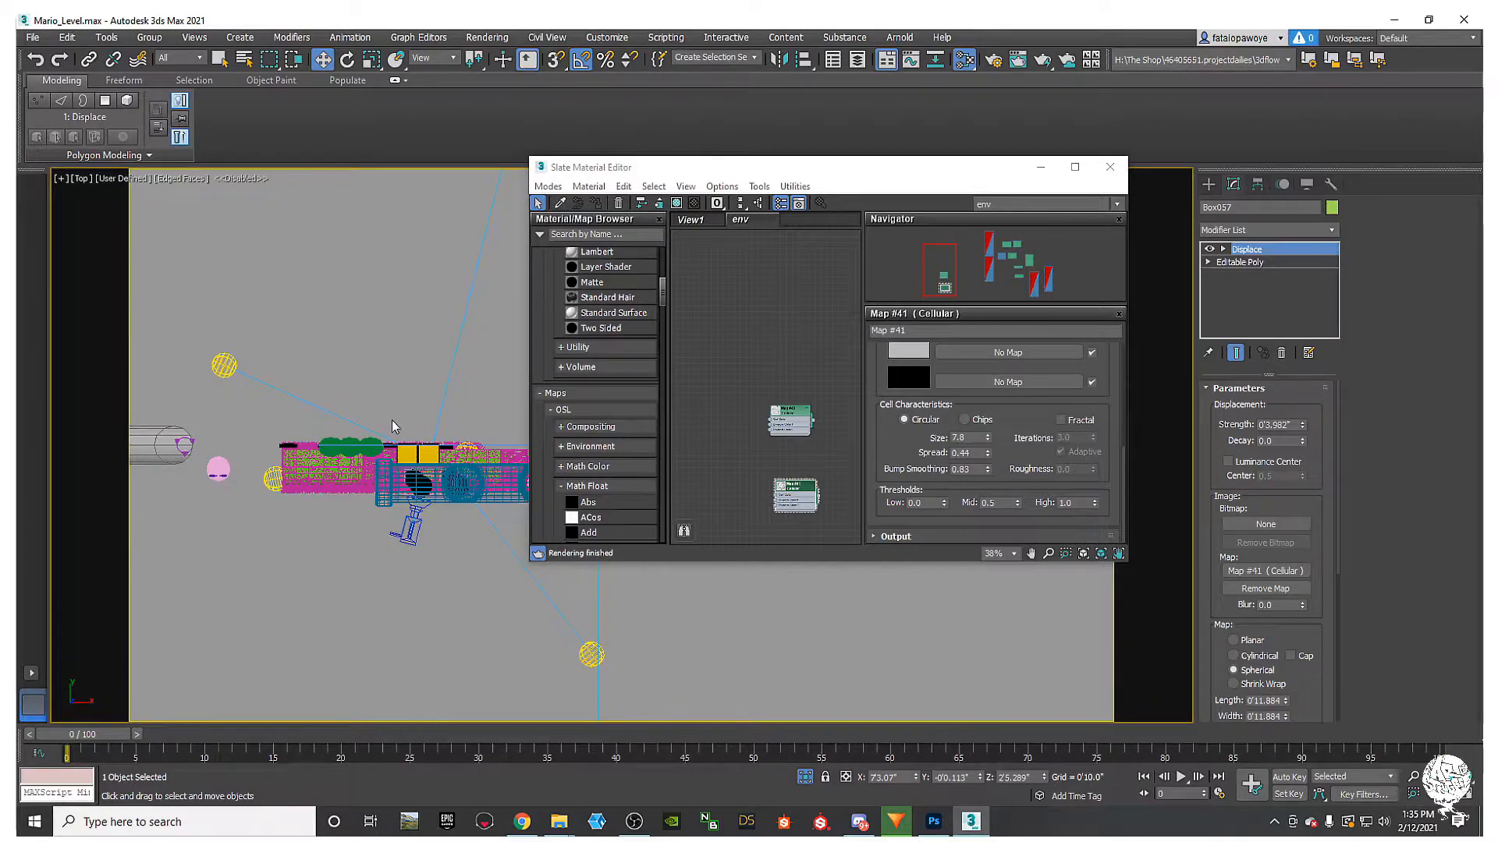
key(p)
key(z)
scroll(352, 397, down, 7)
scroll(372, 418, up, 7)
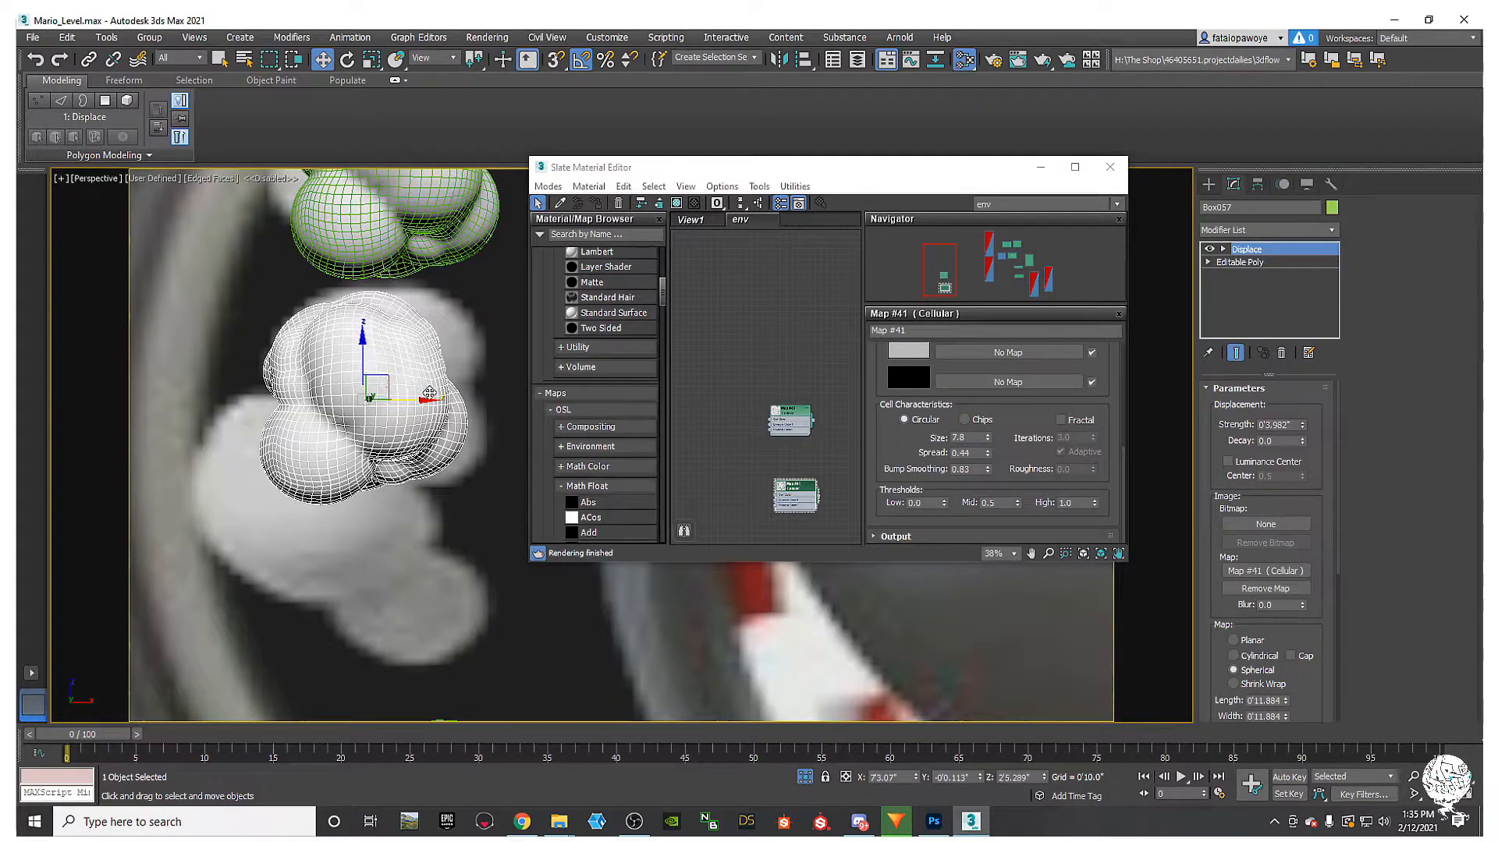
key(e)
drag(359, 404, 464, 427)
key(w)
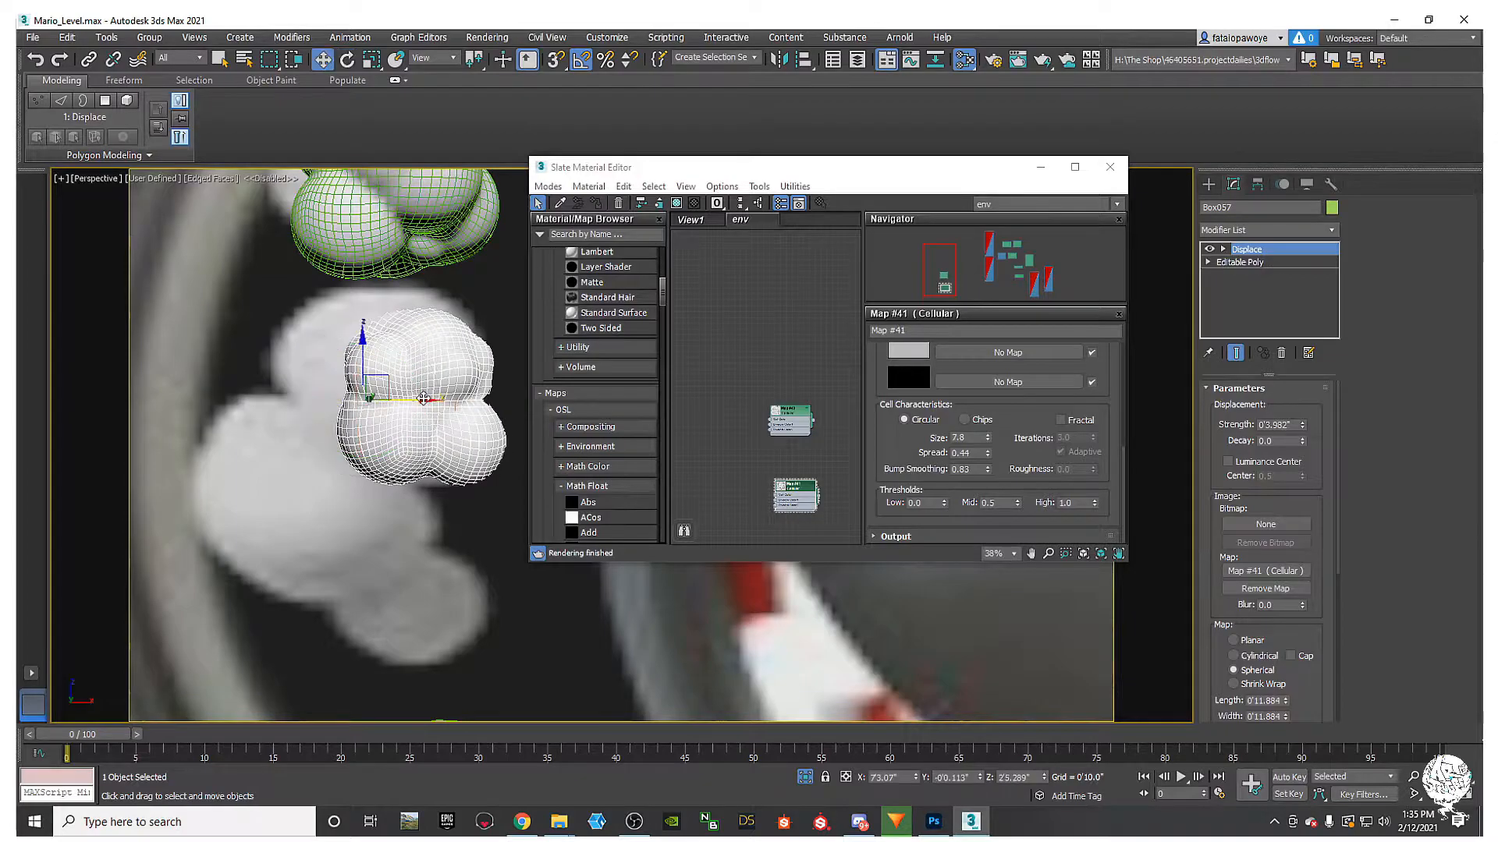
key(e)
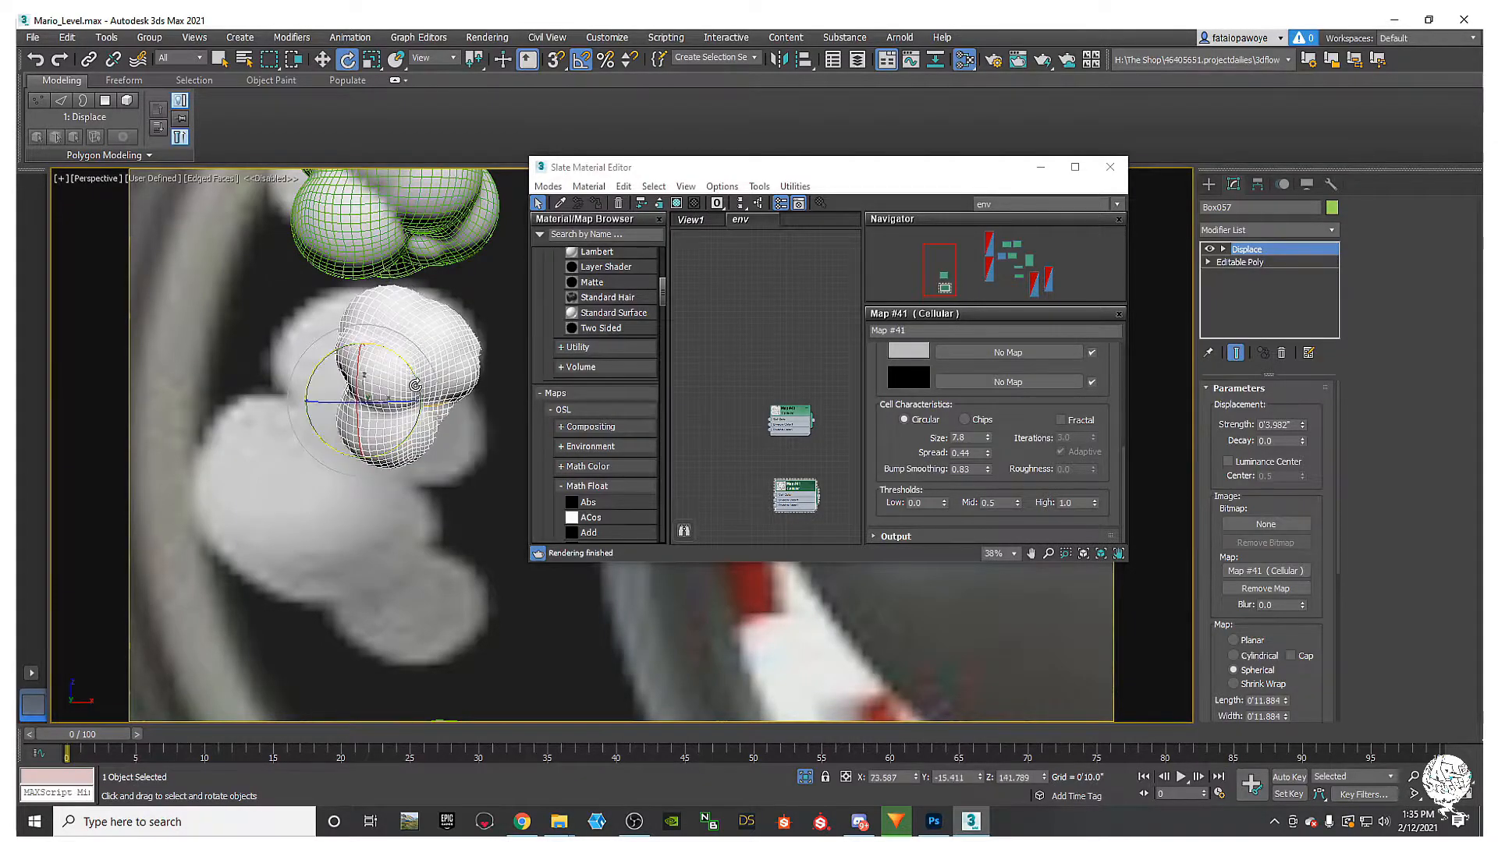
drag(410, 364, 418, 413)
key(w)
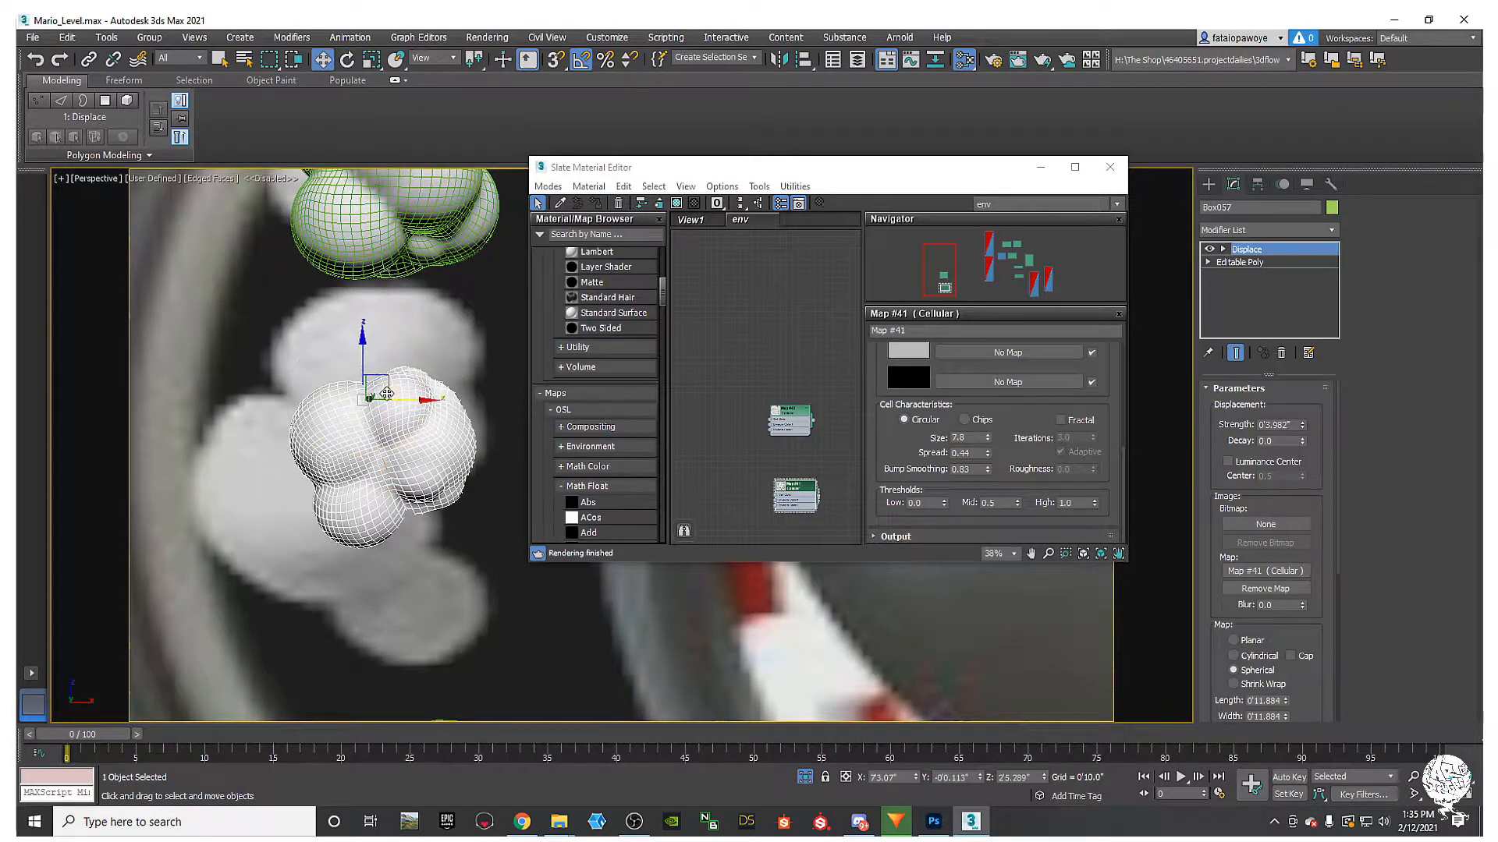
Step: Scale up the copied puff and raise it over the upper part of its reference cloud
key(r)
drag(348, 332, 370, 279)
key(w)
Step: Add a Symmetry modifier to the copied puff and move its mirror gizmo down to the puff's lower end
click(1282, 228)
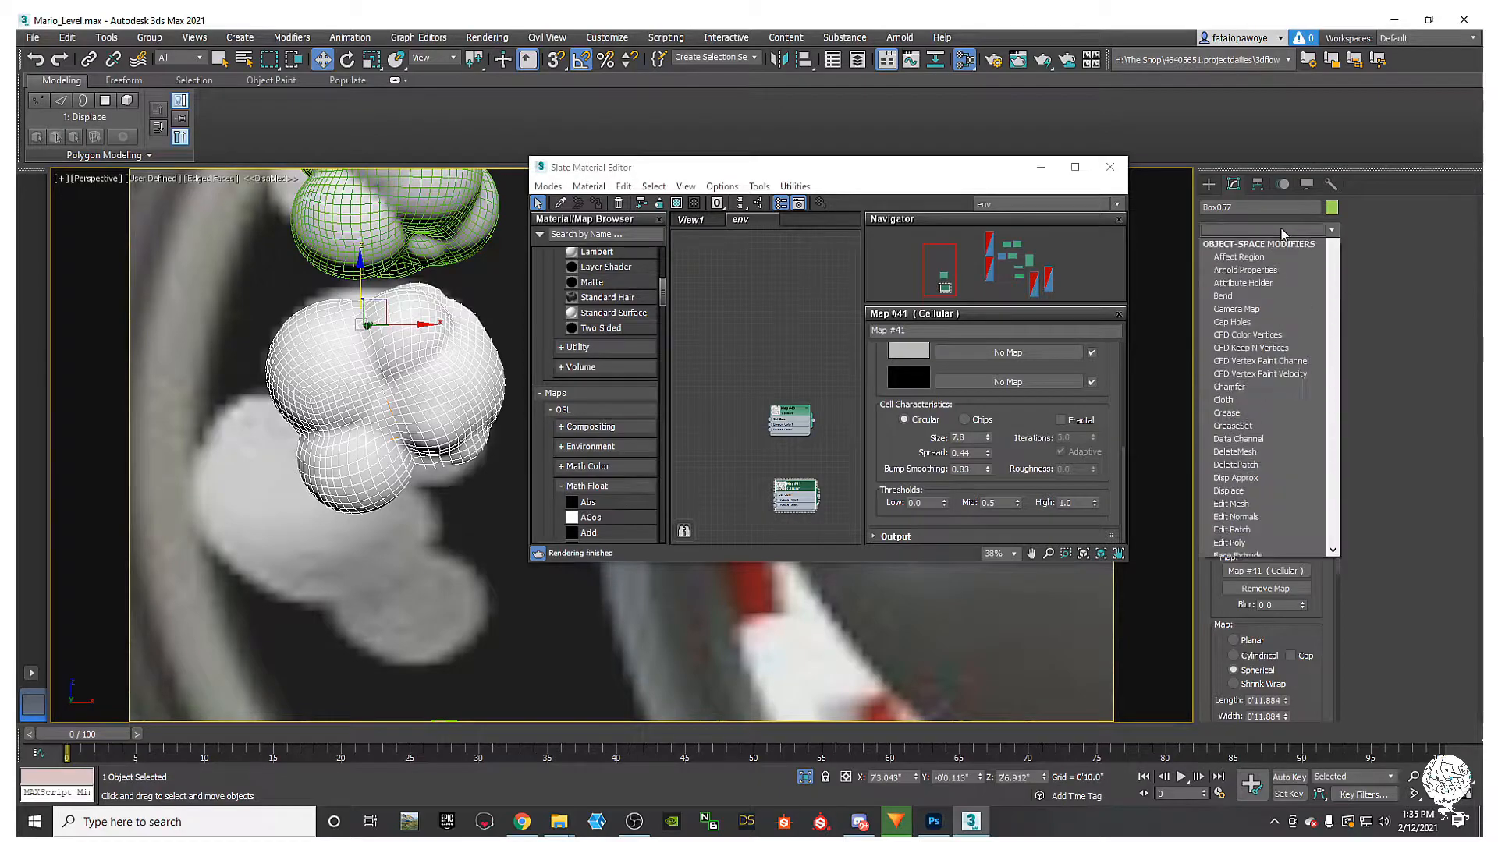
key(s)
key(s)
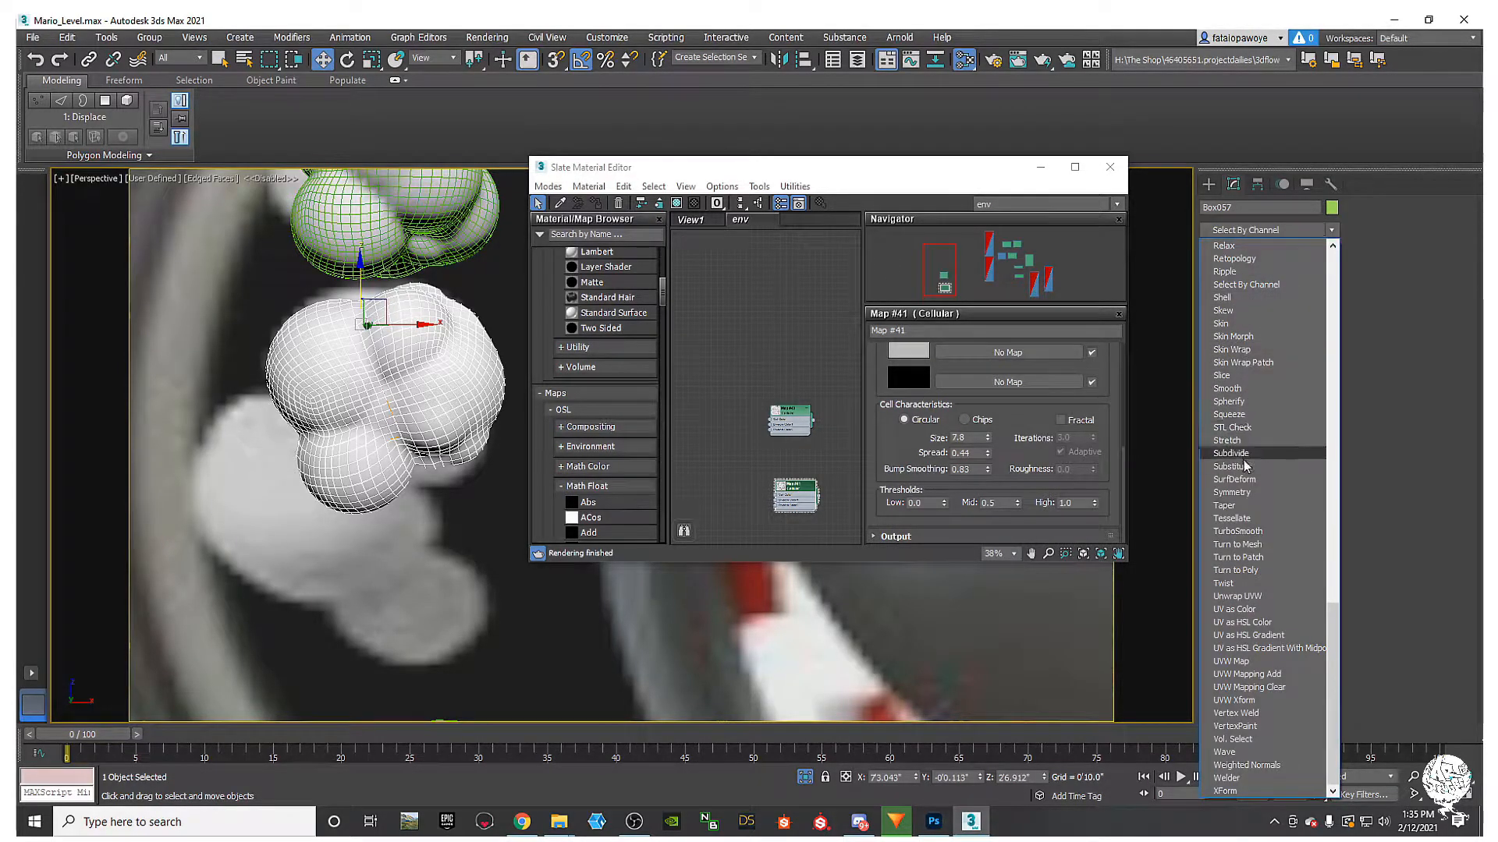
click(1232, 493)
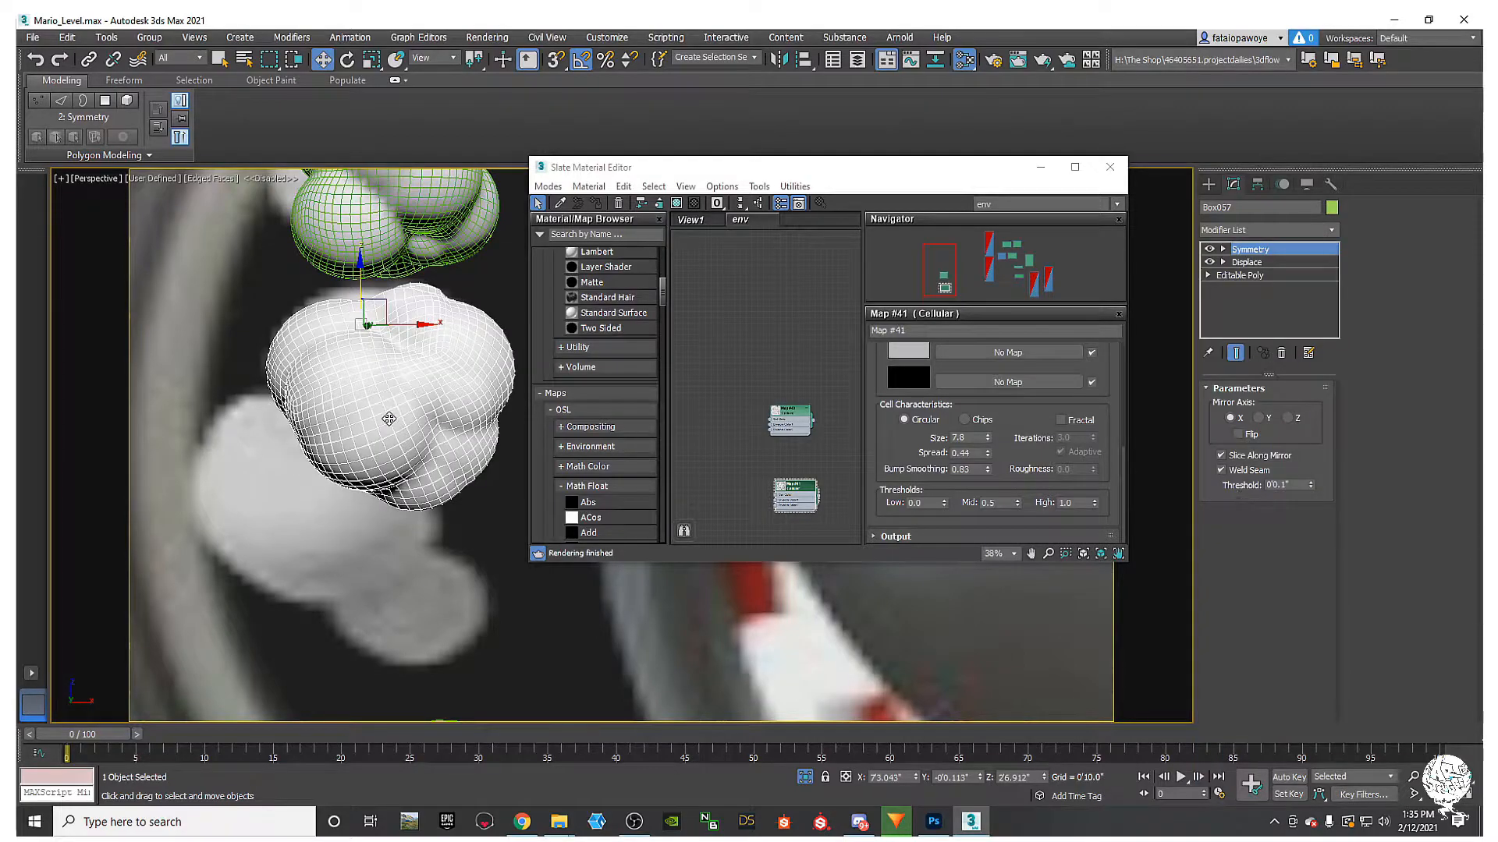
drag(362, 267, 361, 450)
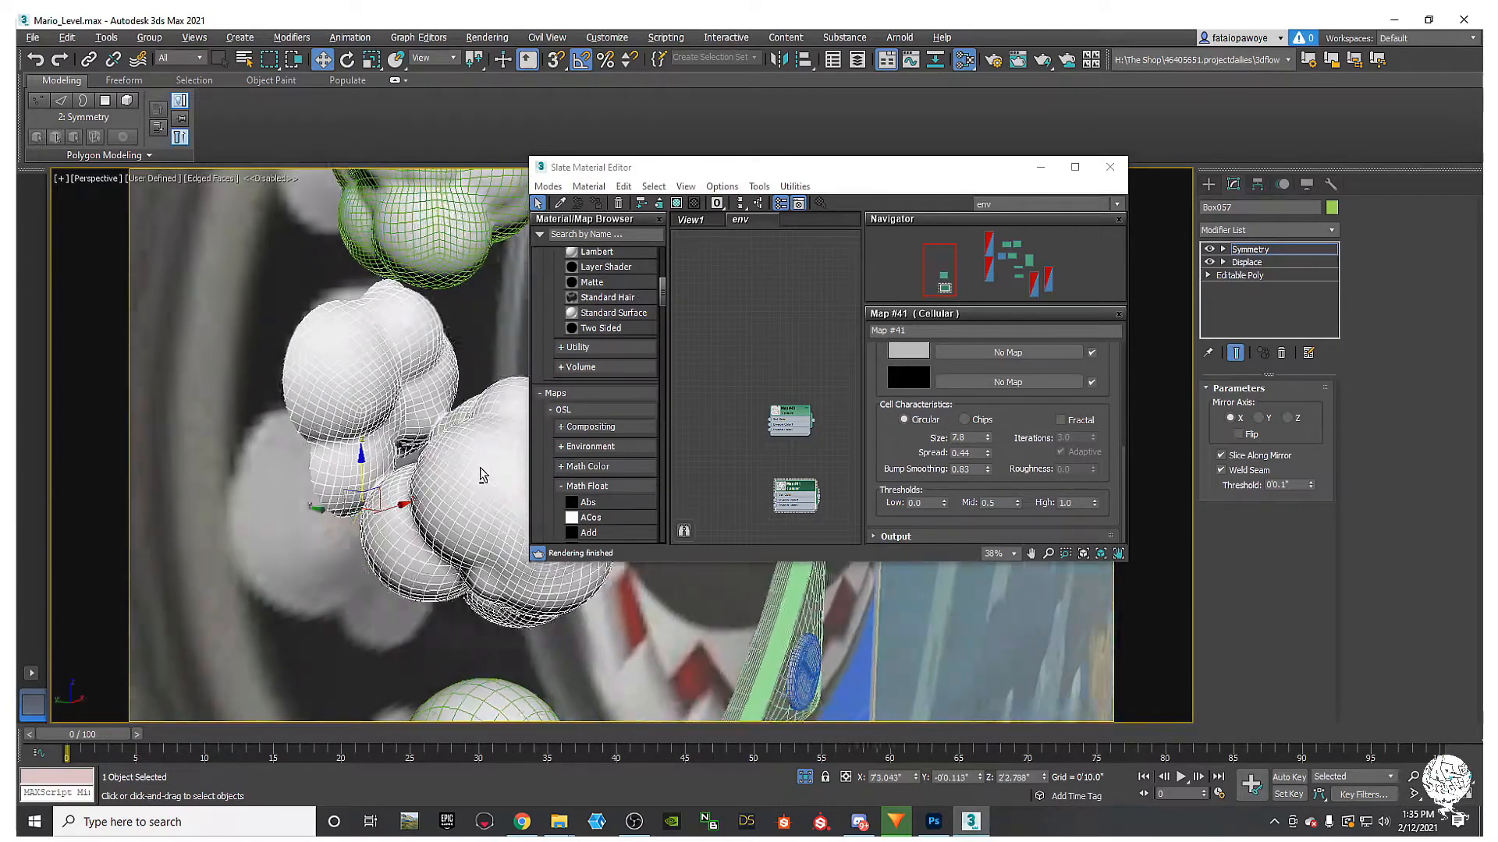
Step: Rotate the Symmetry mirror gizmo so the mirrored half swings left over the lower reference clouds
scroll(479, 474, down, 5)
key(r)
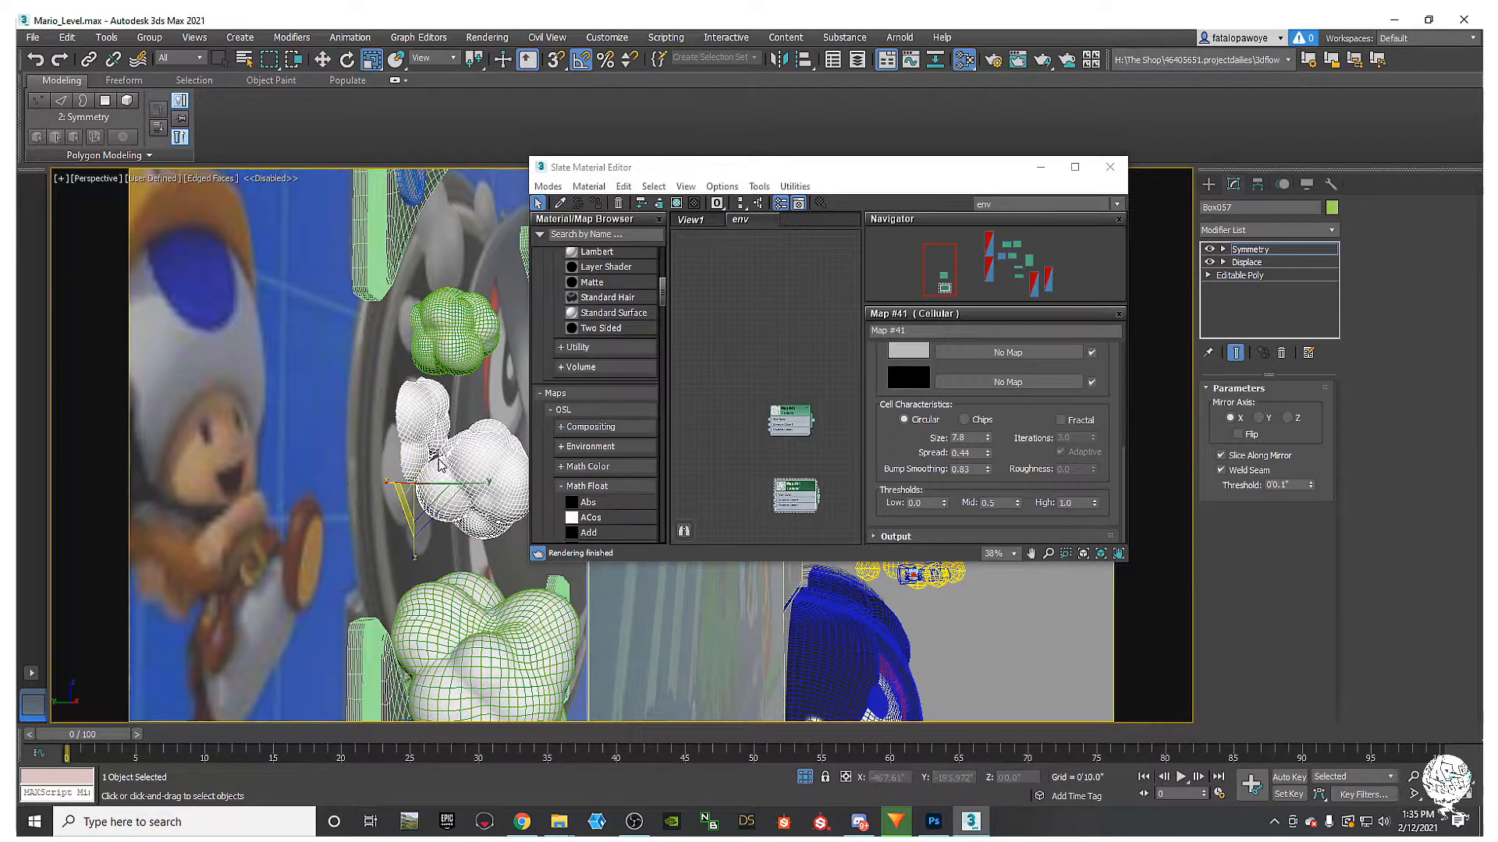
drag(452, 442, 425, 430)
key(w)
alt+middle_drag(468, 429, 386, 436)
scroll(384, 436, up, 5)
key(e)
scroll(413, 460, down, 6)
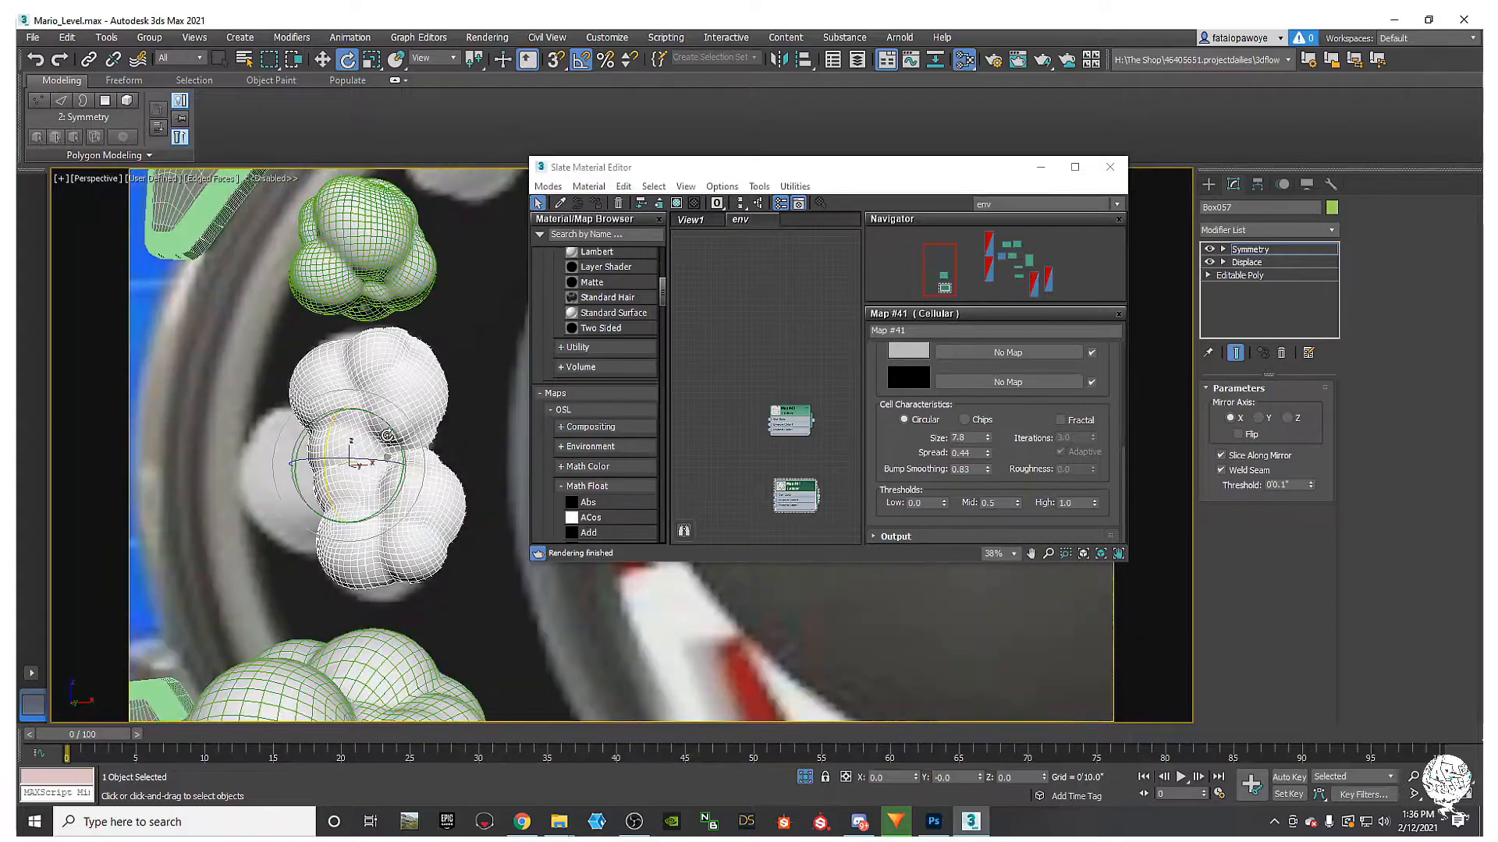
drag(390, 436, 399, 449)
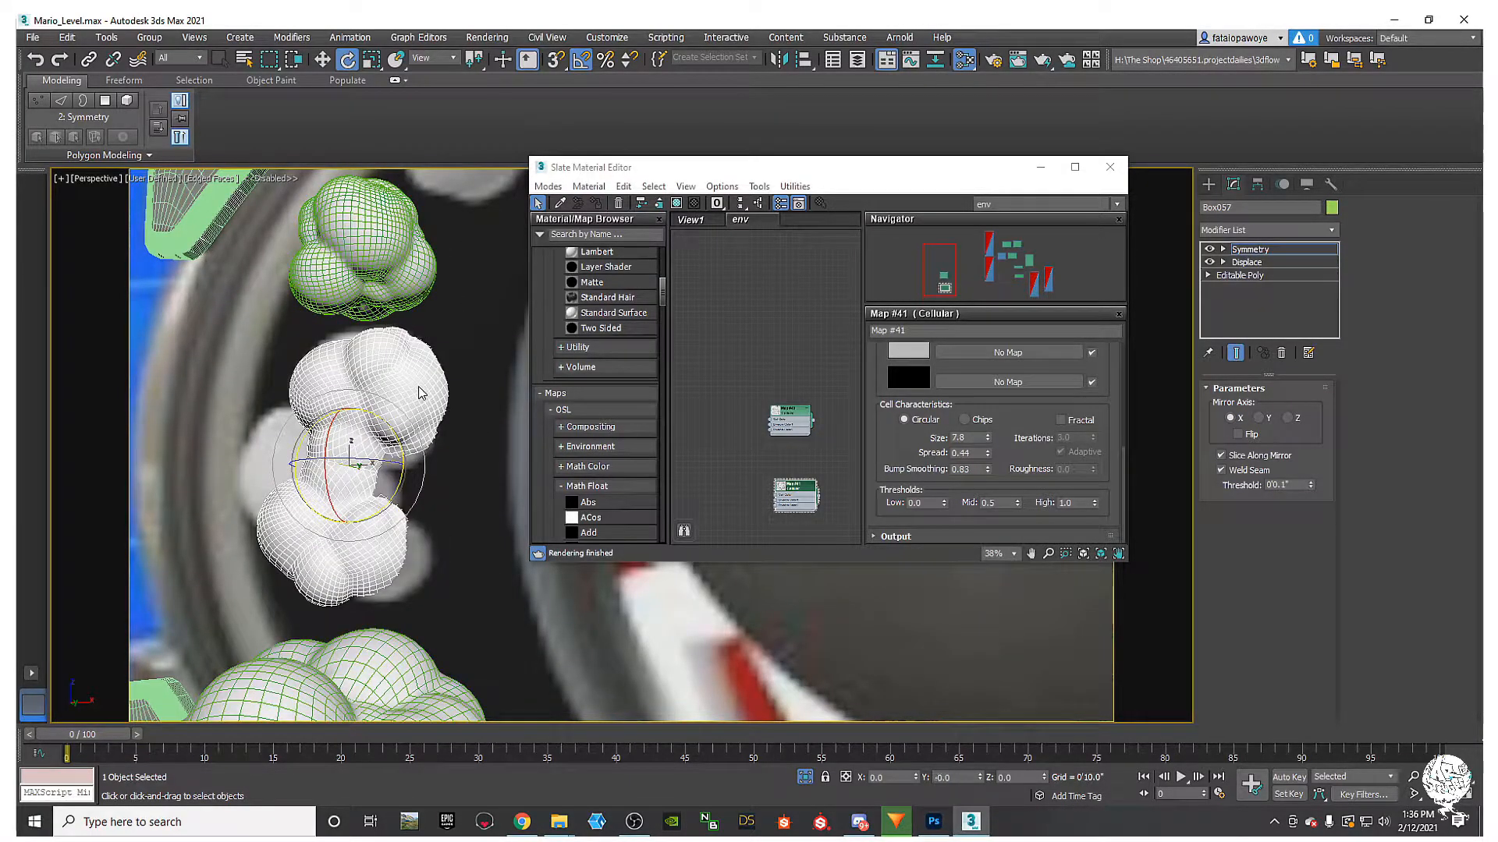
Step: Set the Cellular map's size to 7.7 and spread to 0.47, and rotate the mirror gizmo to swing the lower half right
click(987, 442)
mouse_move(988, 455)
mouse_down()
mouse_move(997, 439)
mouse_move(996, 453)
mouse_up()
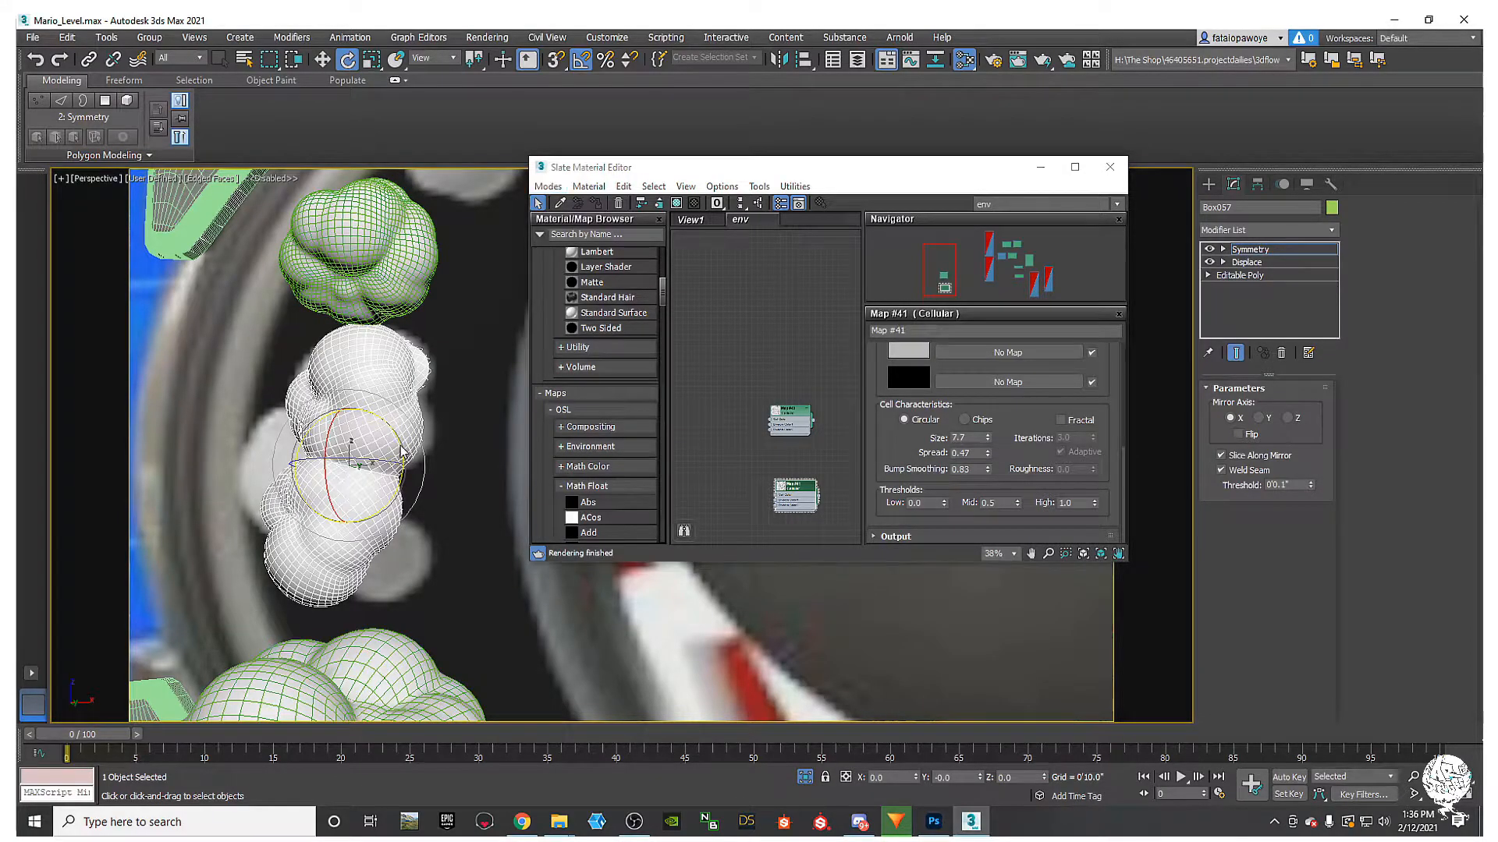
drag(402, 487, 367, 444)
key(w)
key(r)
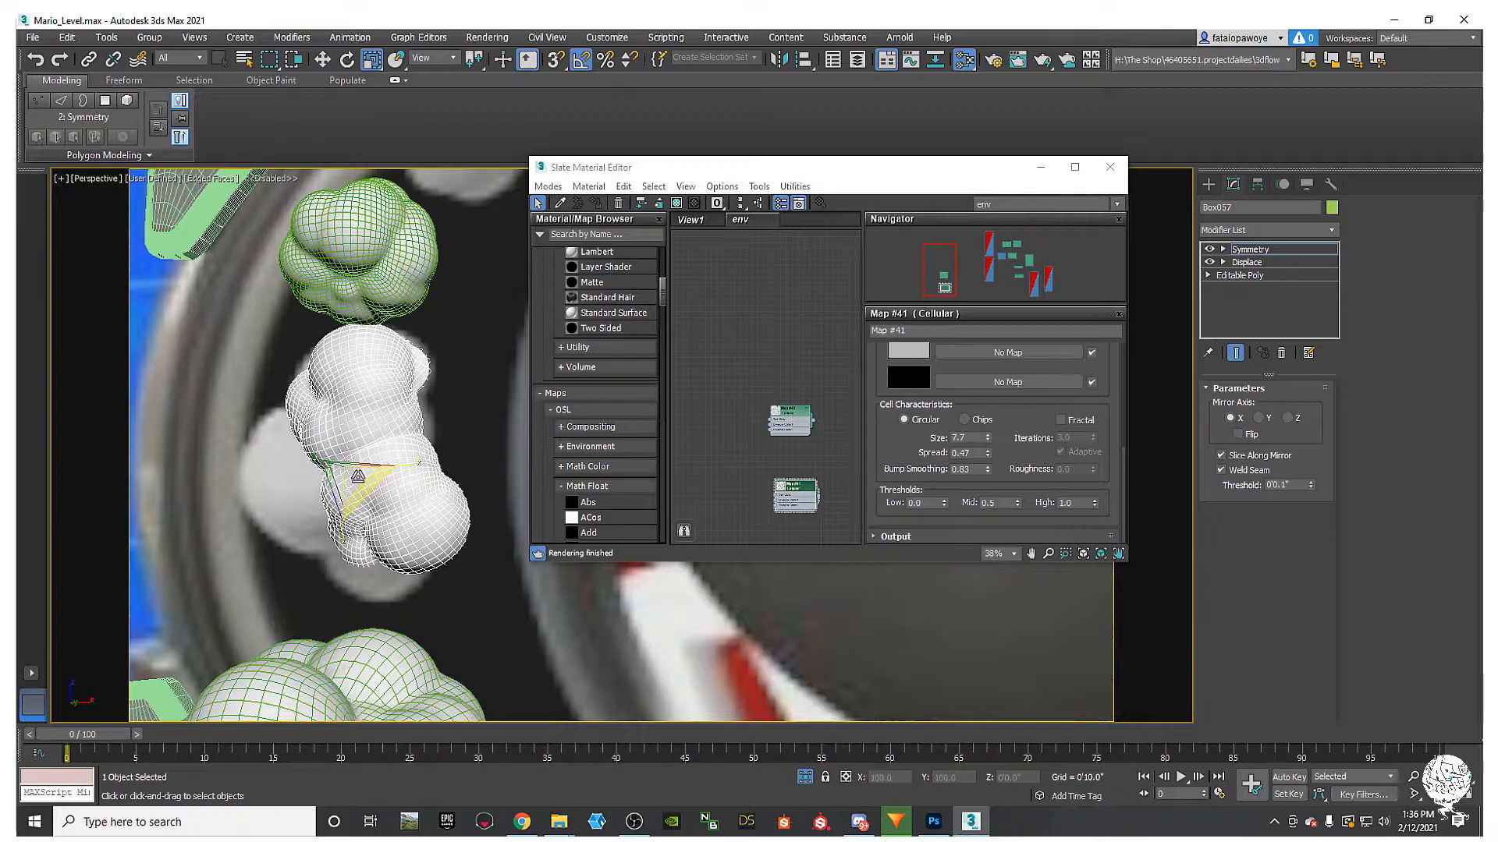
Step: Switch the Symmetry mirror axis to Y and move the mirror gizmo down below the puff
alt+middle_drag(326, 440, 479, 437)
key(w)
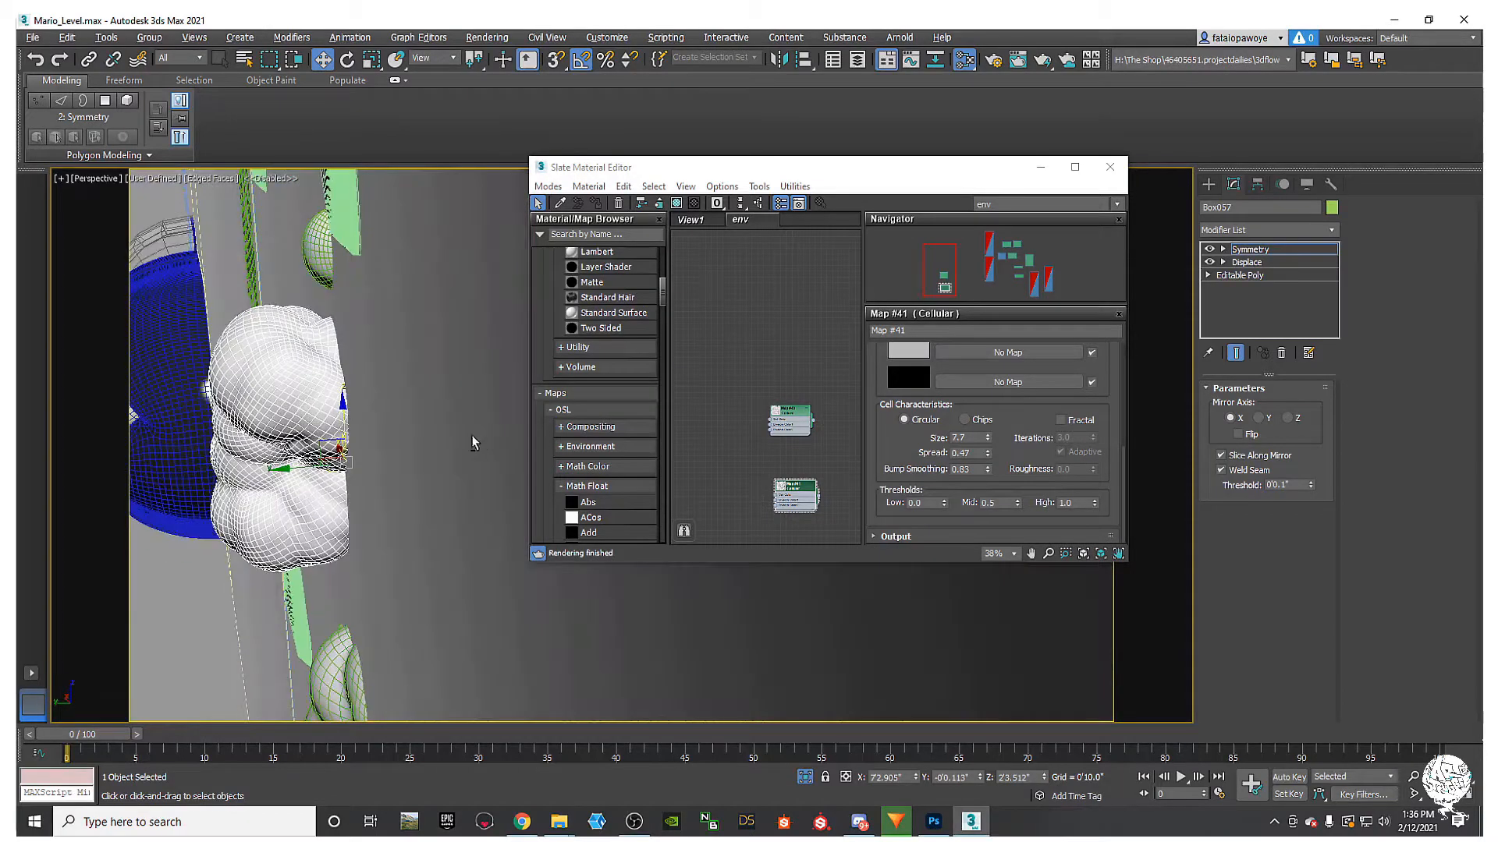
click(1257, 419)
alt+middle_drag(289, 452, 165, 429)
key(1)
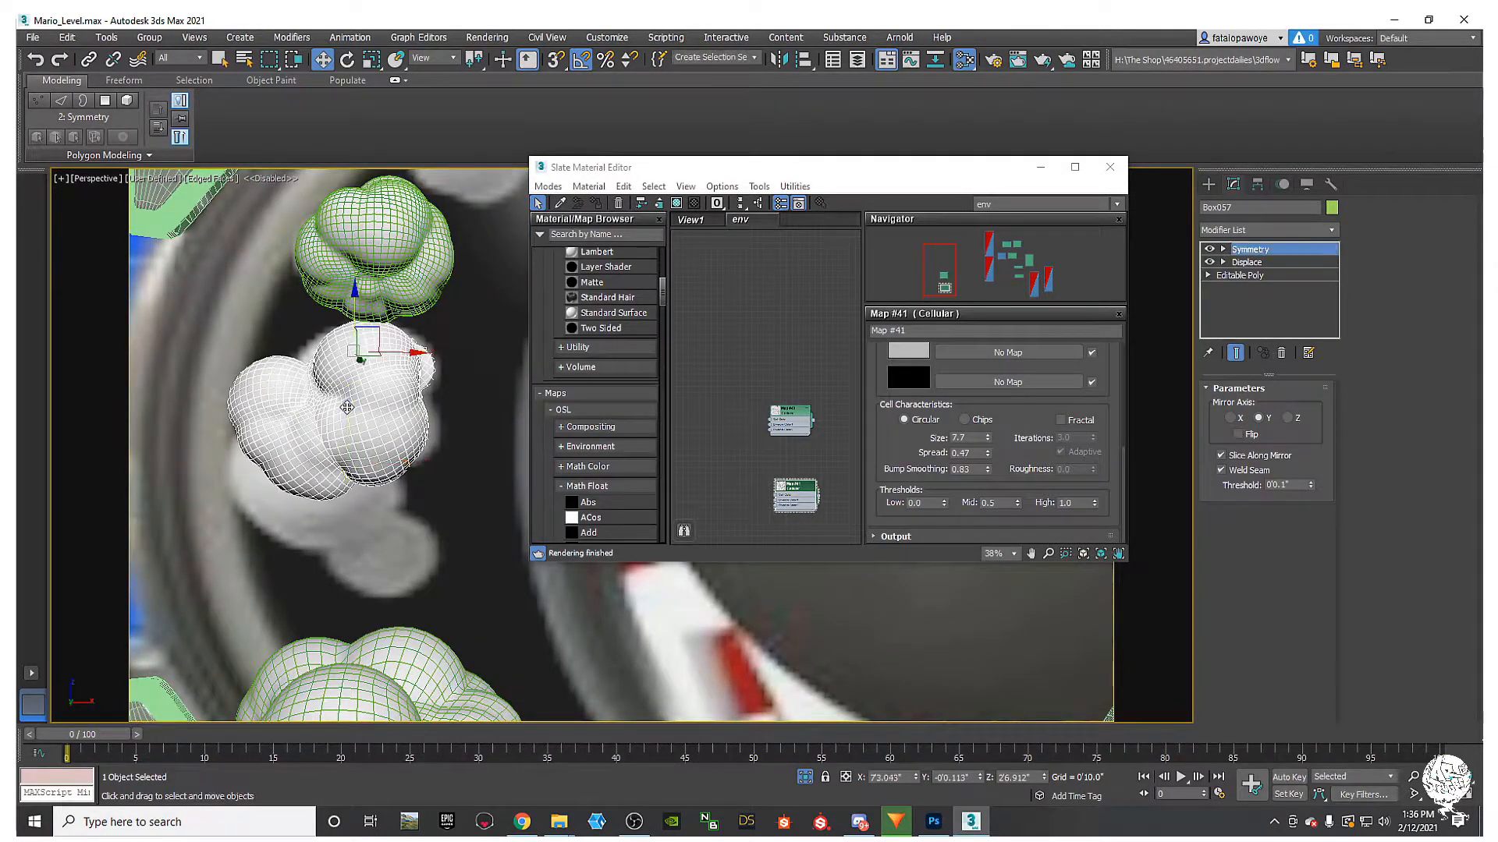
key(1)
drag(352, 386, 363, 476)
key(r)
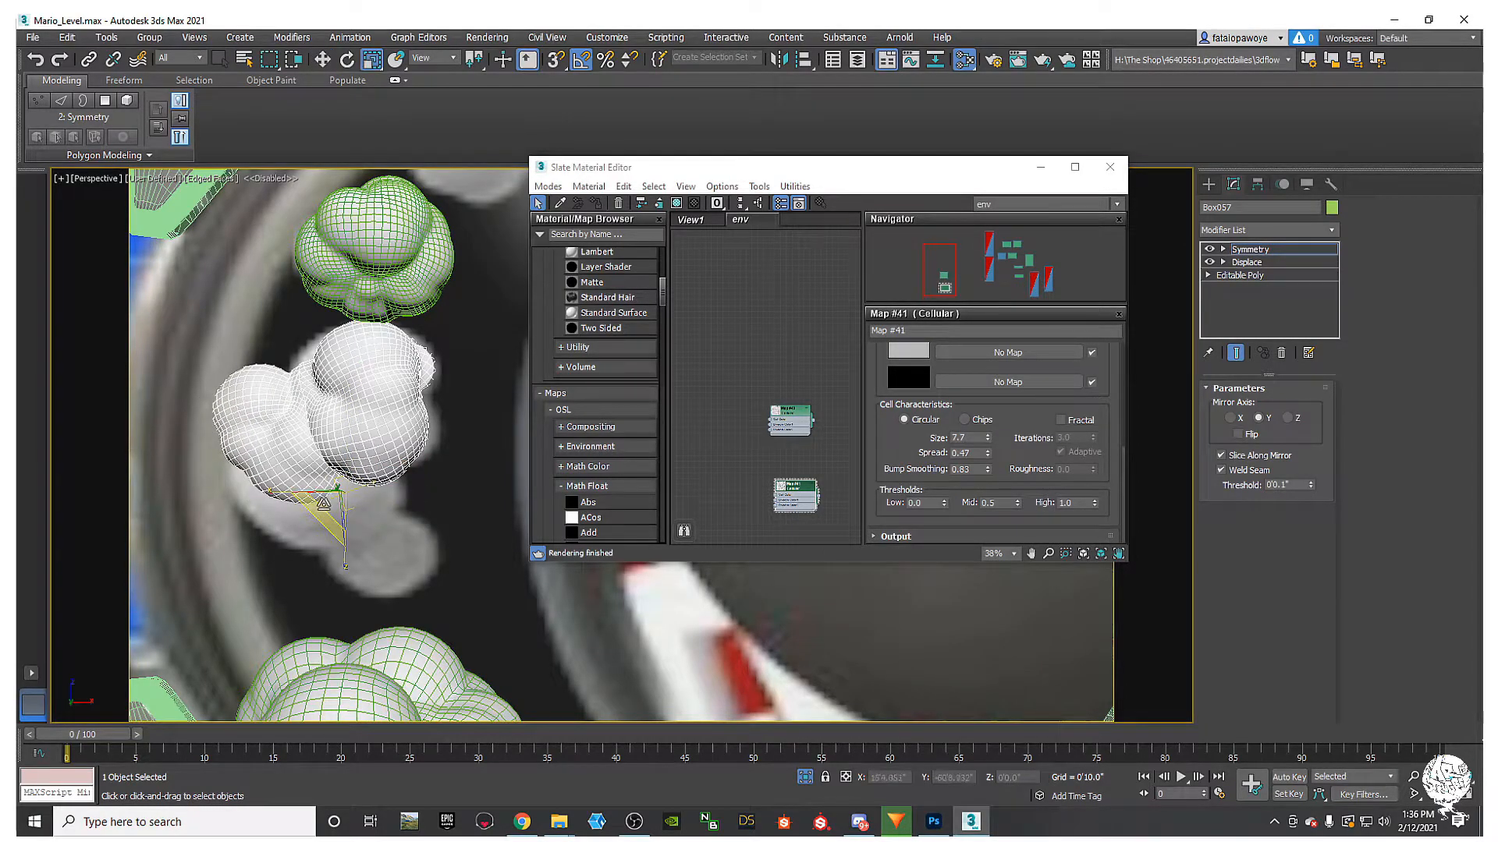
Step: Rotate the mirror gizmo and shift it in depth so a mirrored half forms beneath the puff
key(e)
drag(390, 454, 426, 355)
key(w)
alt+middle_drag(346, 434, 451, 479)
drag(300, 490, 373, 493)
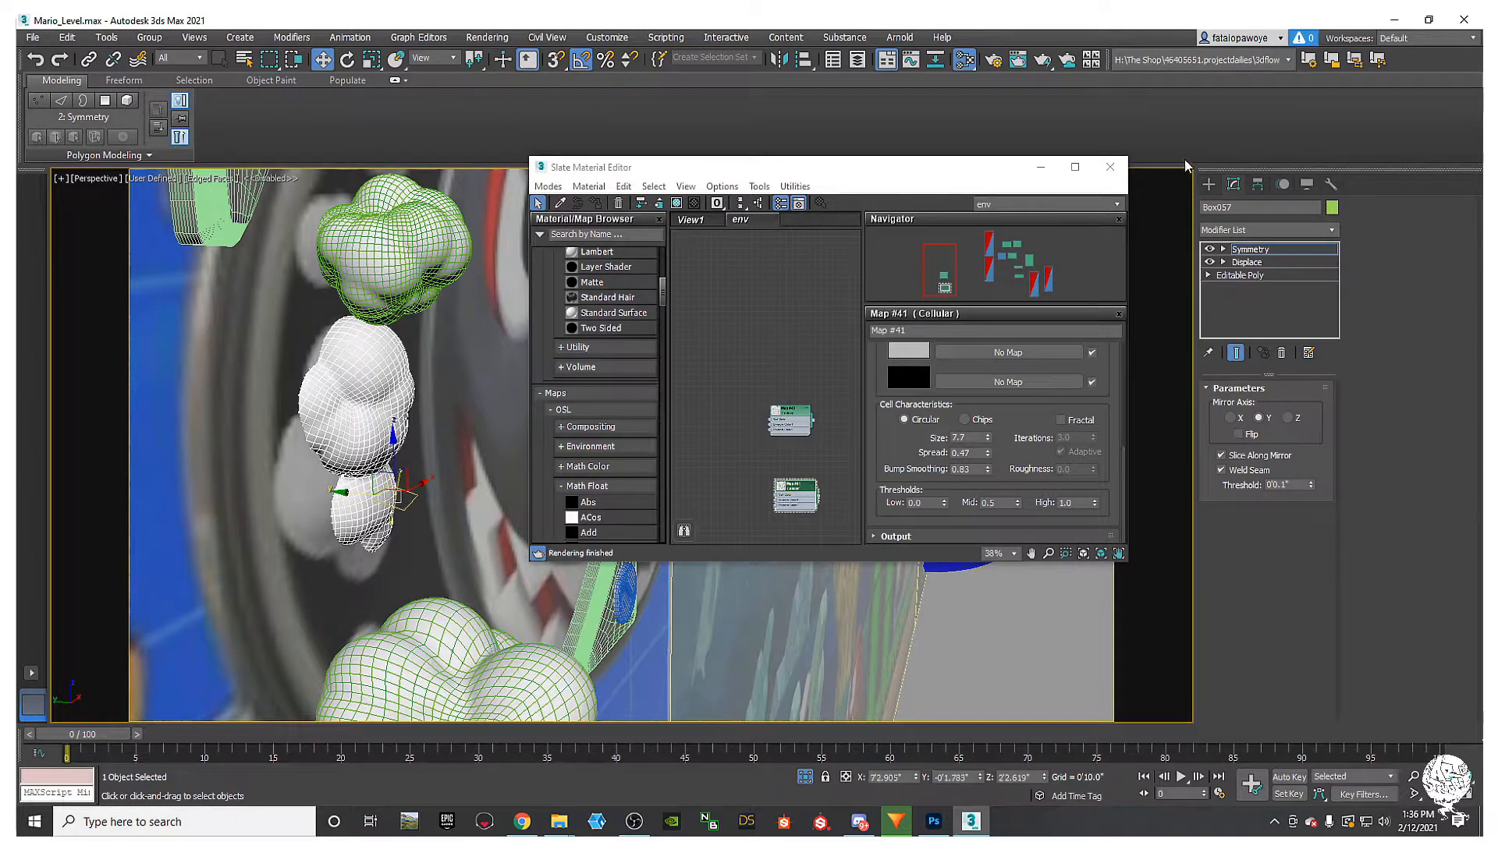
Step: Move the mirrored puff forward, away from the reference image, to about Y -0'2.3"
click(1209, 185)
drag(291, 350, 359, 355)
alt+middle_drag(364, 371, 277, 322)
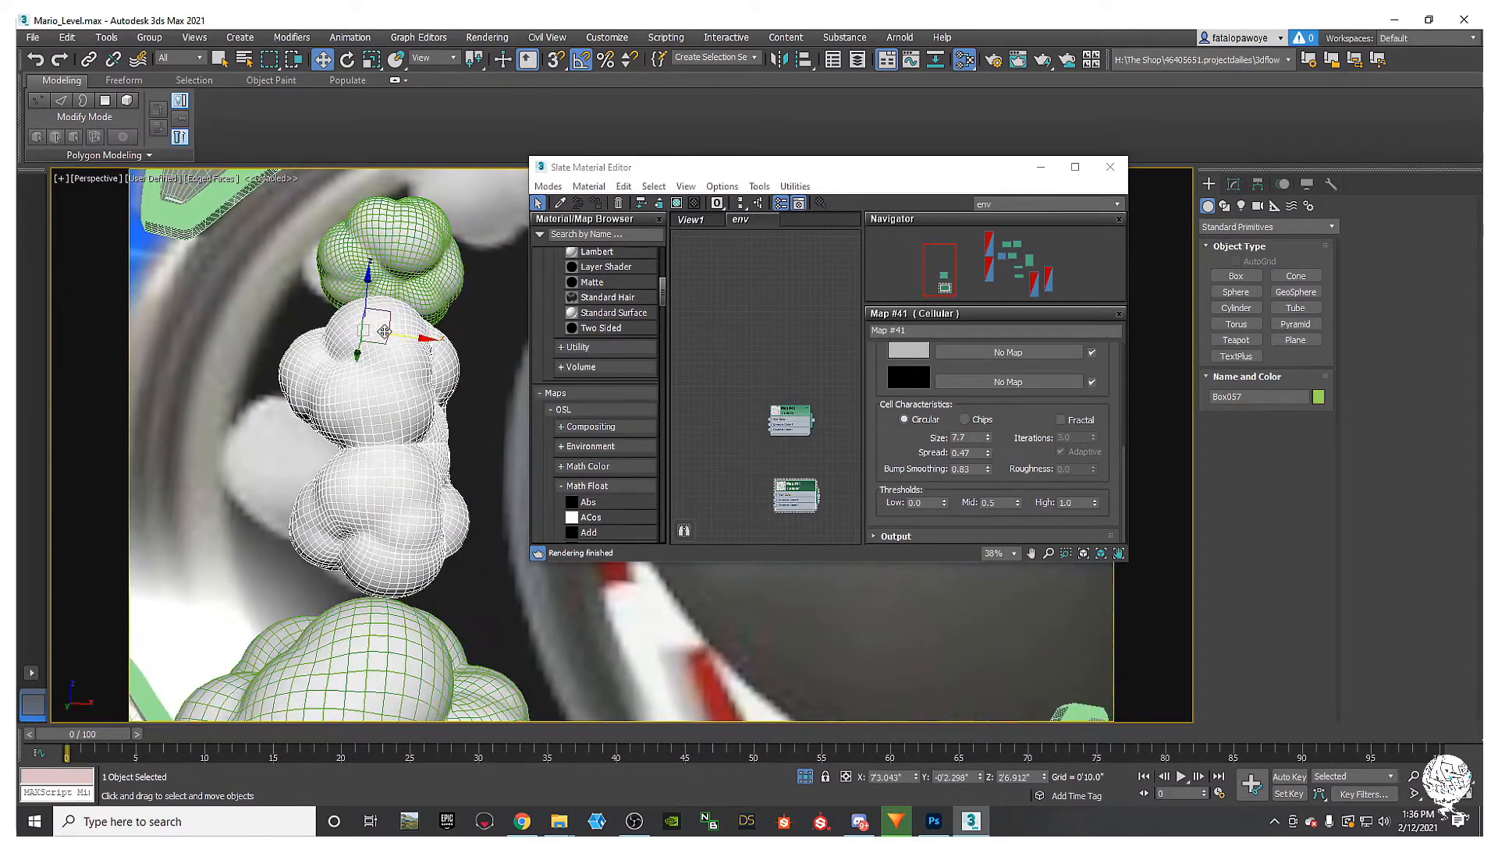
Step: Reposition and rotate the mirror gizmo to adjust the lower half of the double puff
drag(365, 294, 390, 376)
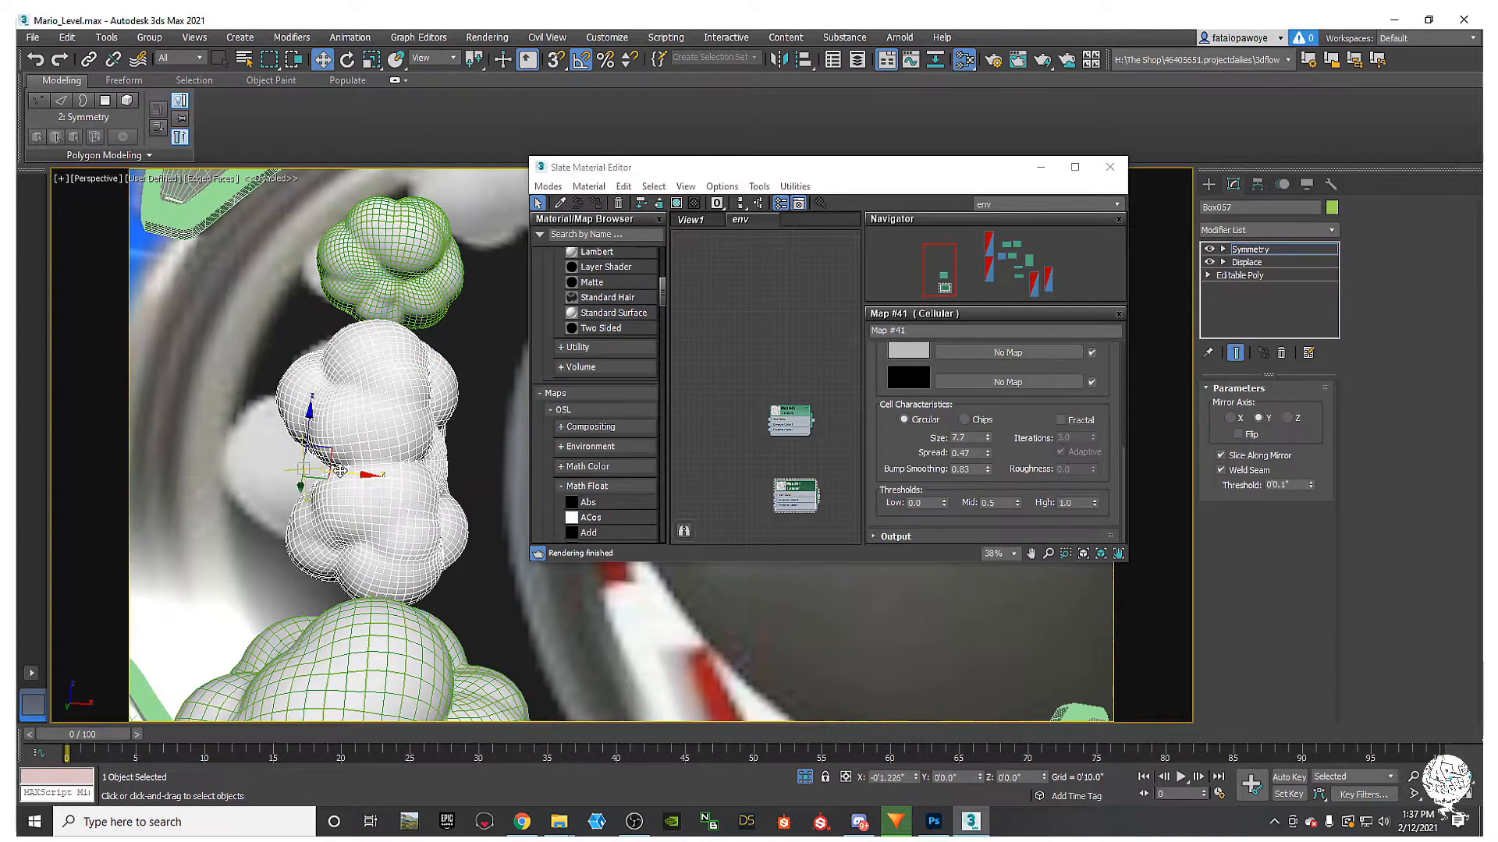
drag(386, 474, 179, 406)
key(e)
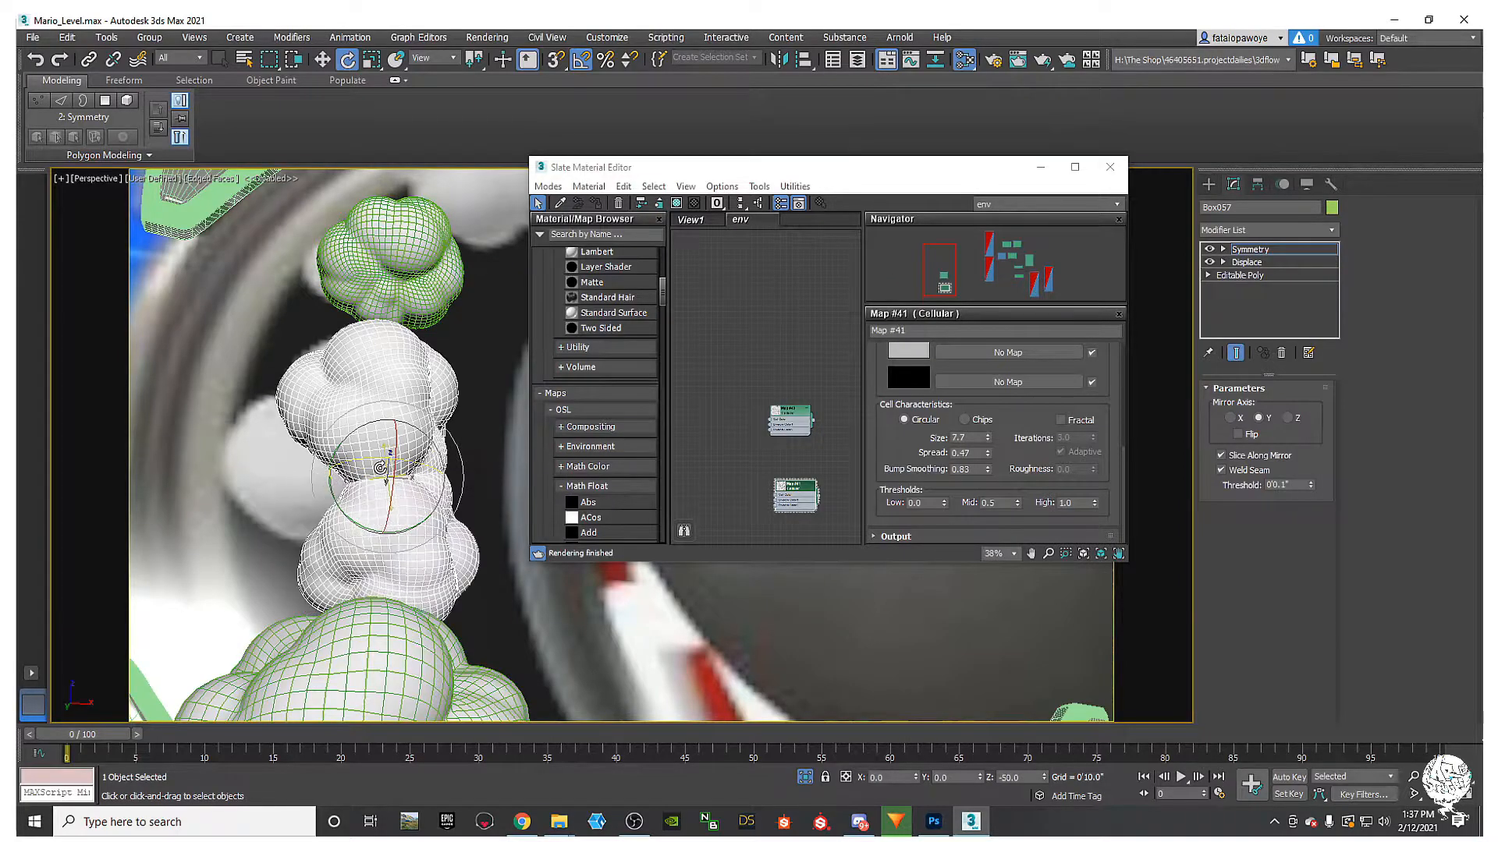
Step: Rotate the whole mirrored puff and move it slightly left and down over the reference clouds
click(1208, 183)
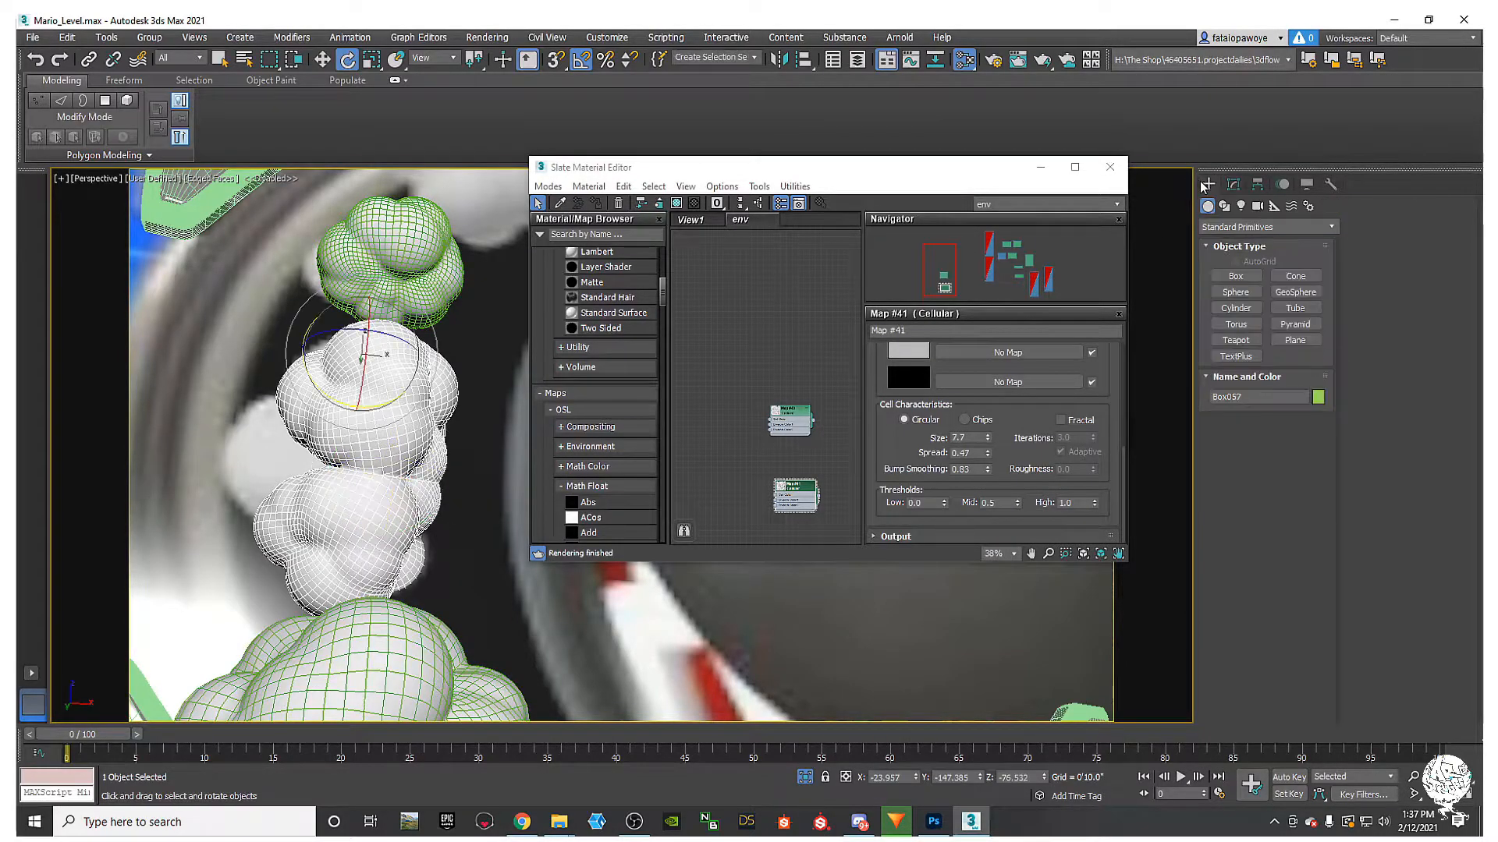
mouse_move(391, 339)
mouse_down()
mouse_move(273, 362)
mouse_move(336, 382)
mouse_move(374, 363)
mouse_up()
key(w)
Step: Add an FFD 4x4x4 modifier on top of the mirrored puff's Symmetry modifier
click(1232, 185)
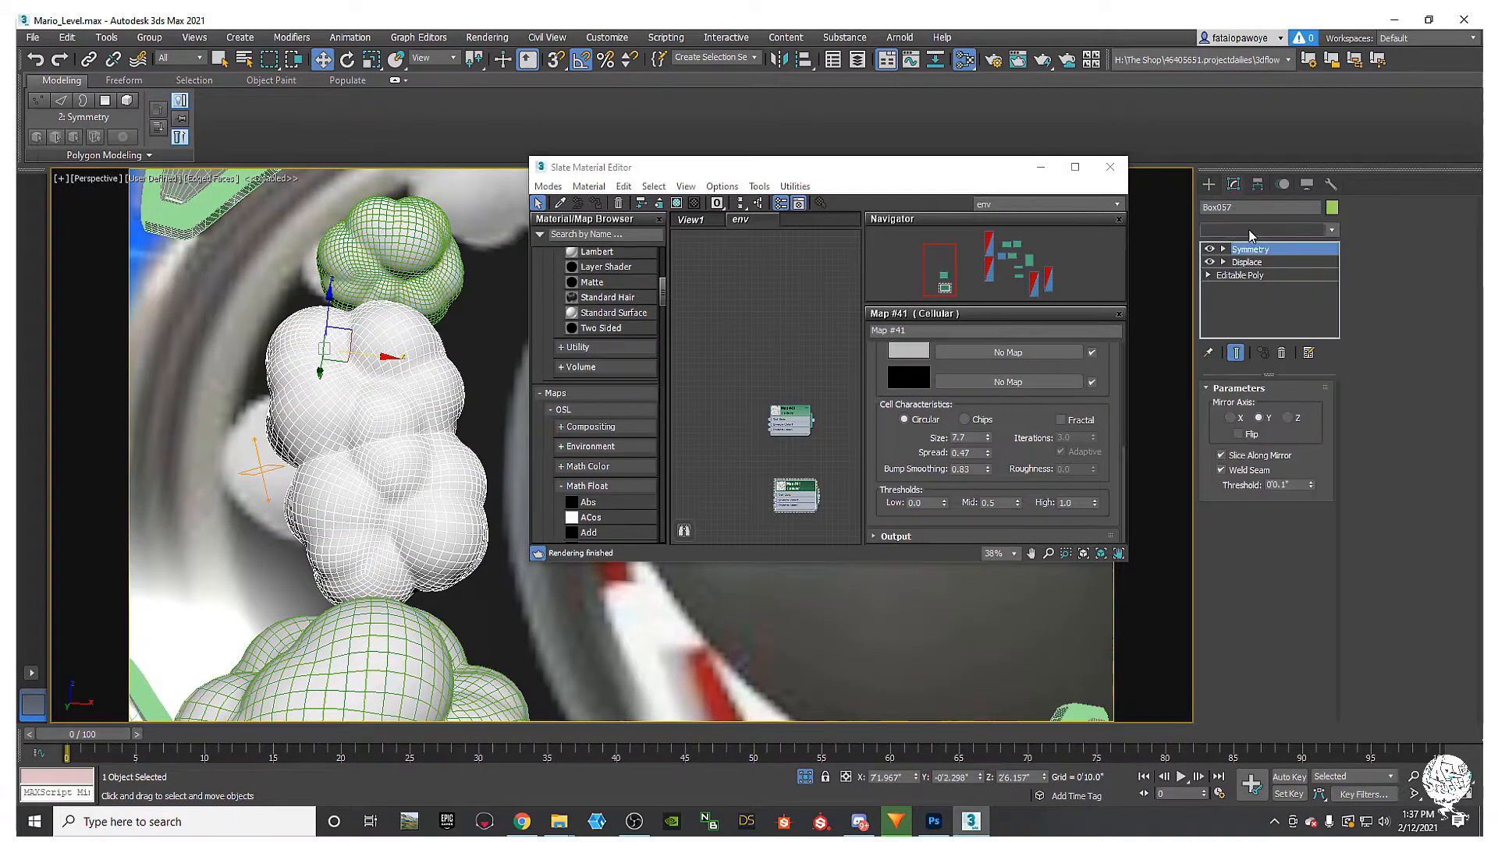
click(1250, 230)
scroll(1255, 257, down, 14)
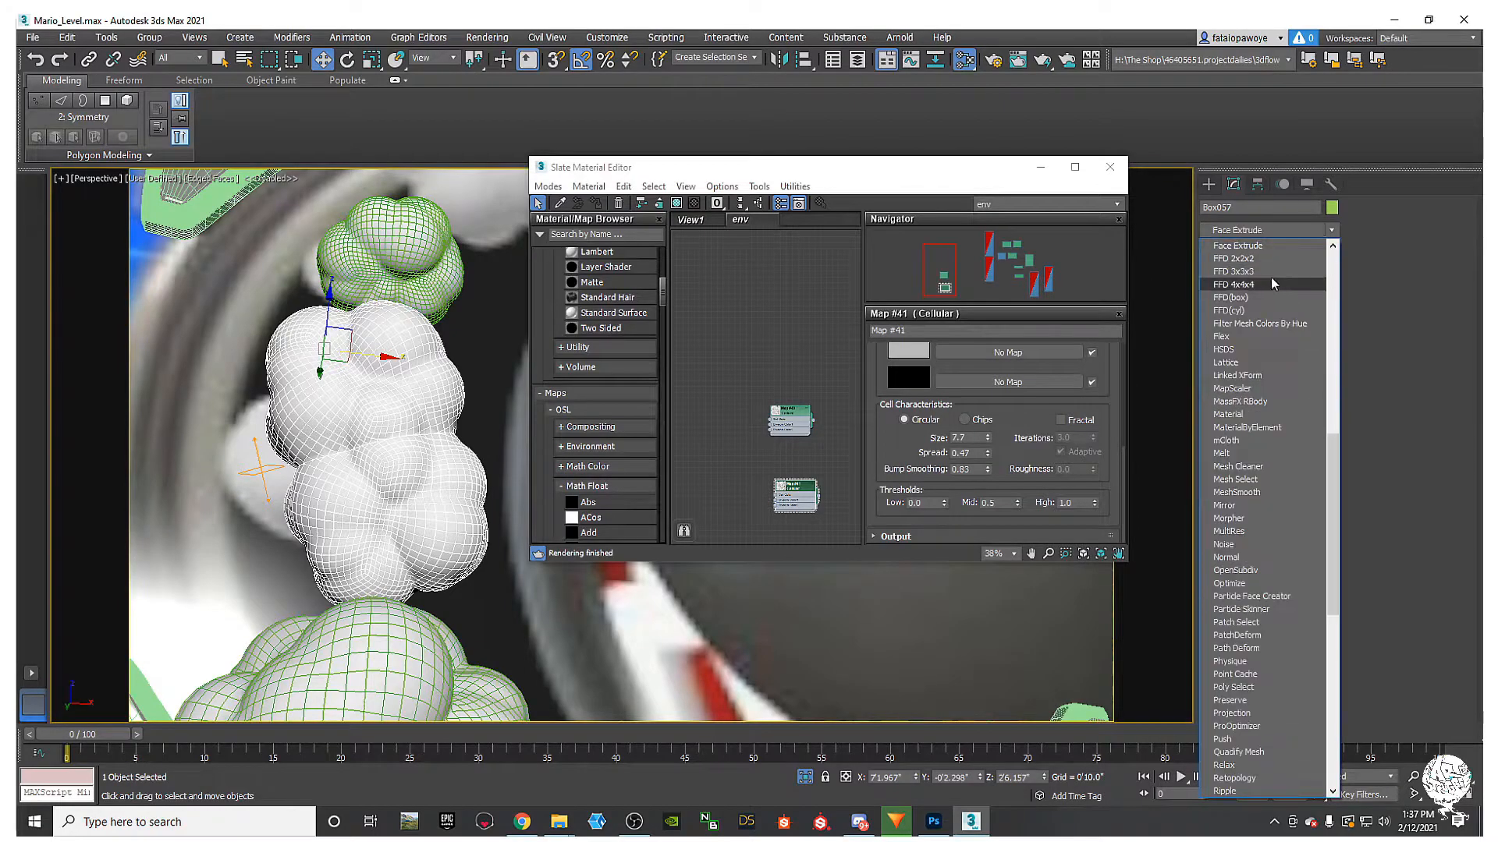
click(1270, 283)
alt+middle_drag(388, 443, 441, 512)
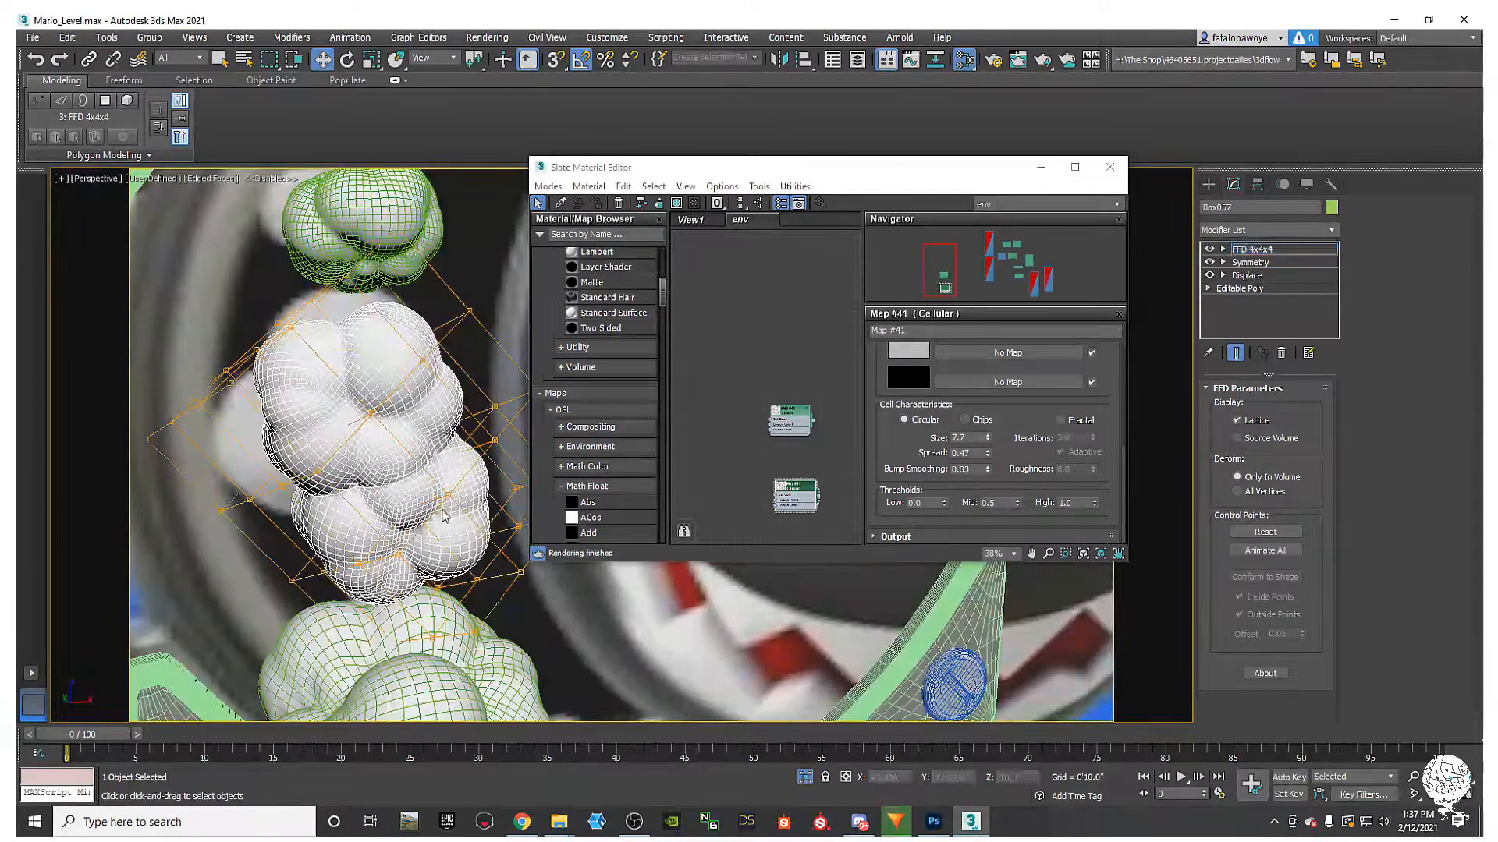
Step: Pull FFD control points on the double puff's bullet-facing side inward, and minimize the Slate Material Editor
alt+middle_drag(248, 469, 303, 388)
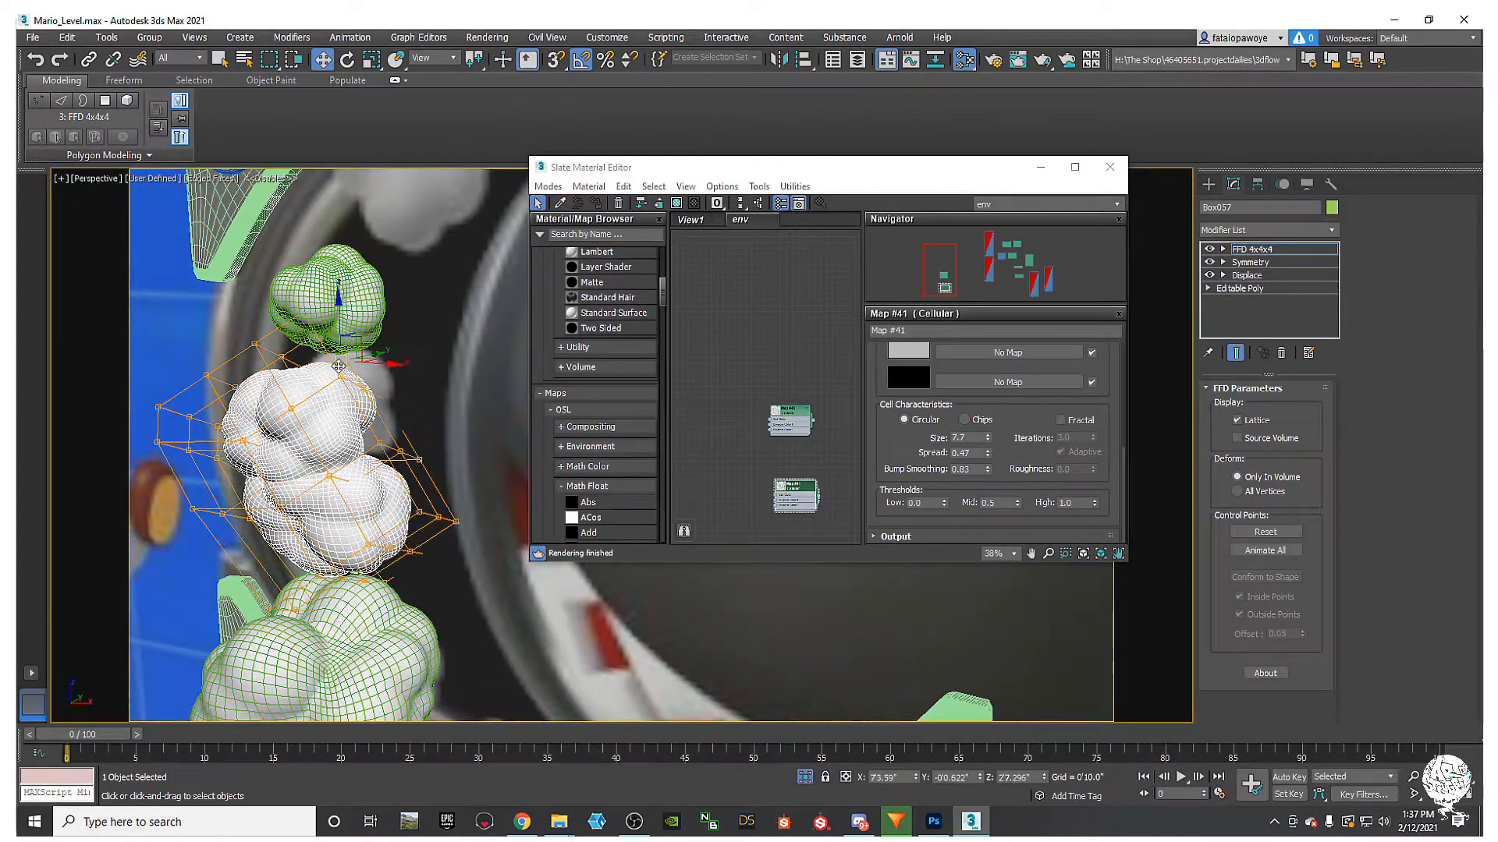
alt+middle_drag(367, 325, 394, 390)
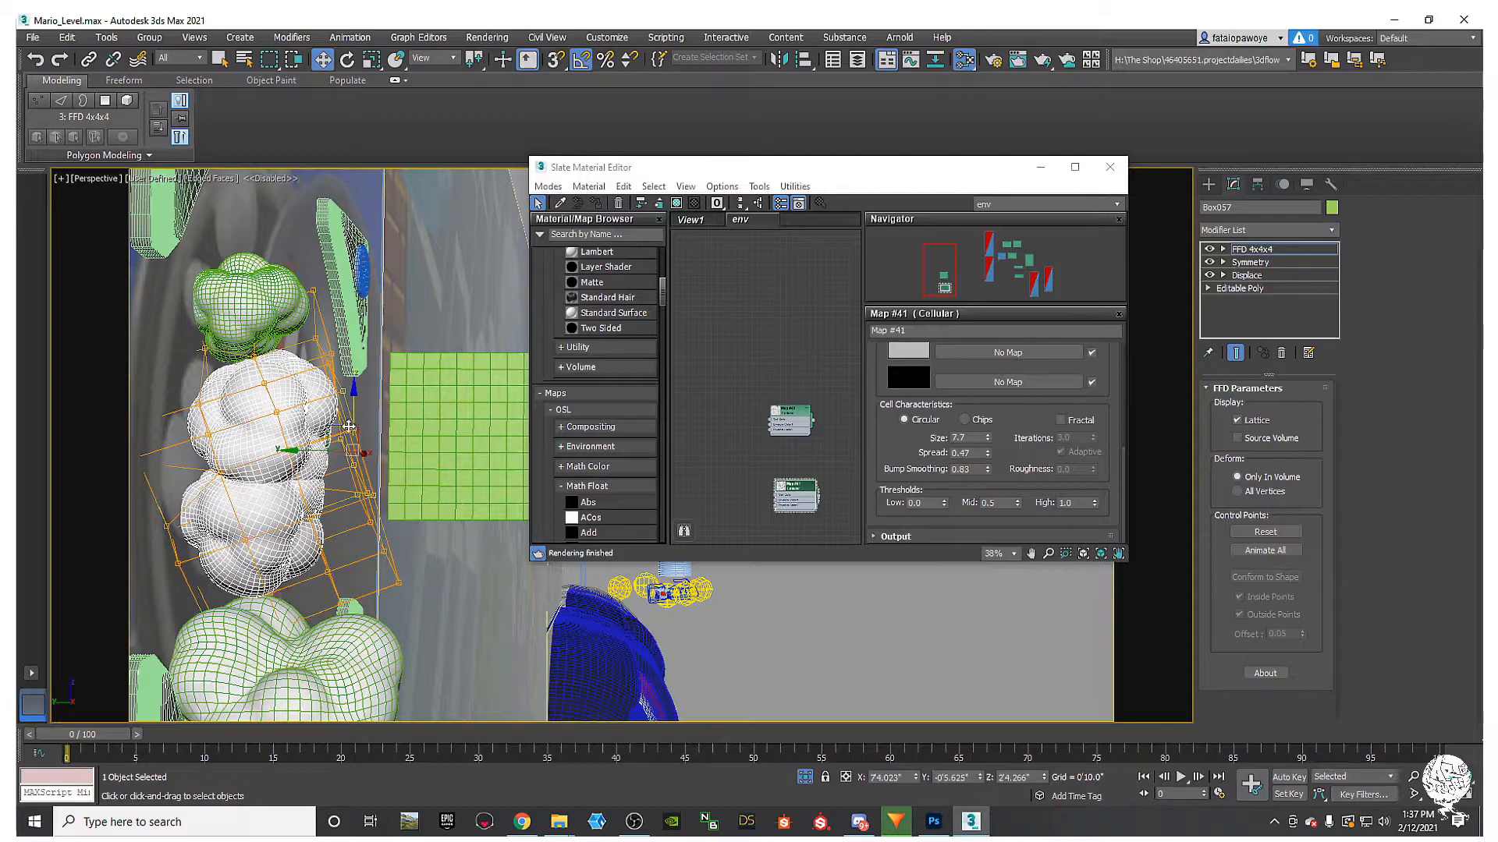
drag(337, 429, 311, 431)
alt+middle_drag(311, 431, 335, 517)
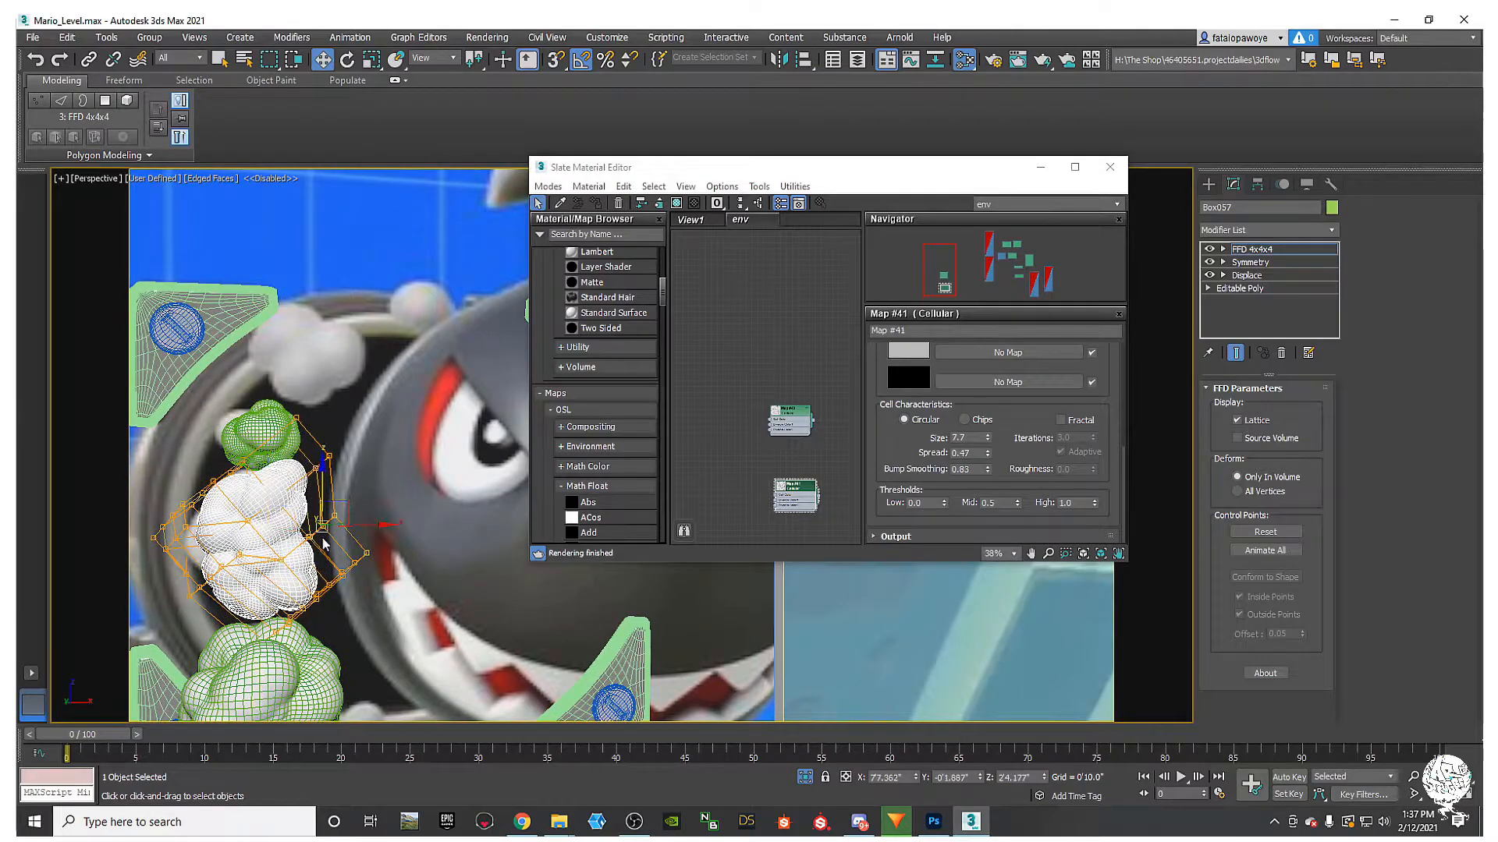
drag(352, 519, 330, 529)
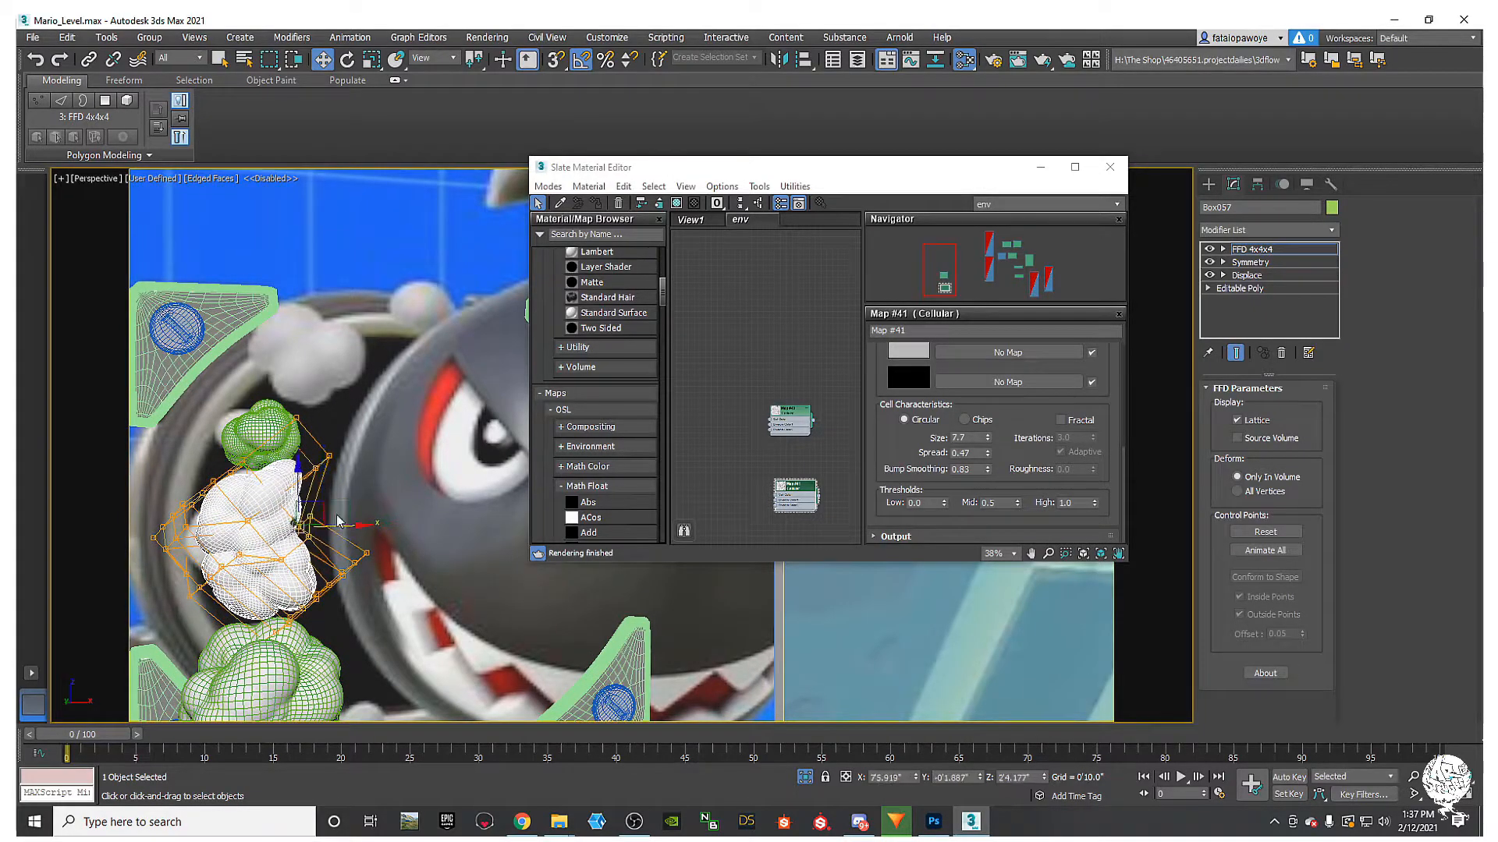
alt+middle_drag(334, 520, 292, 433)
click(1040, 167)
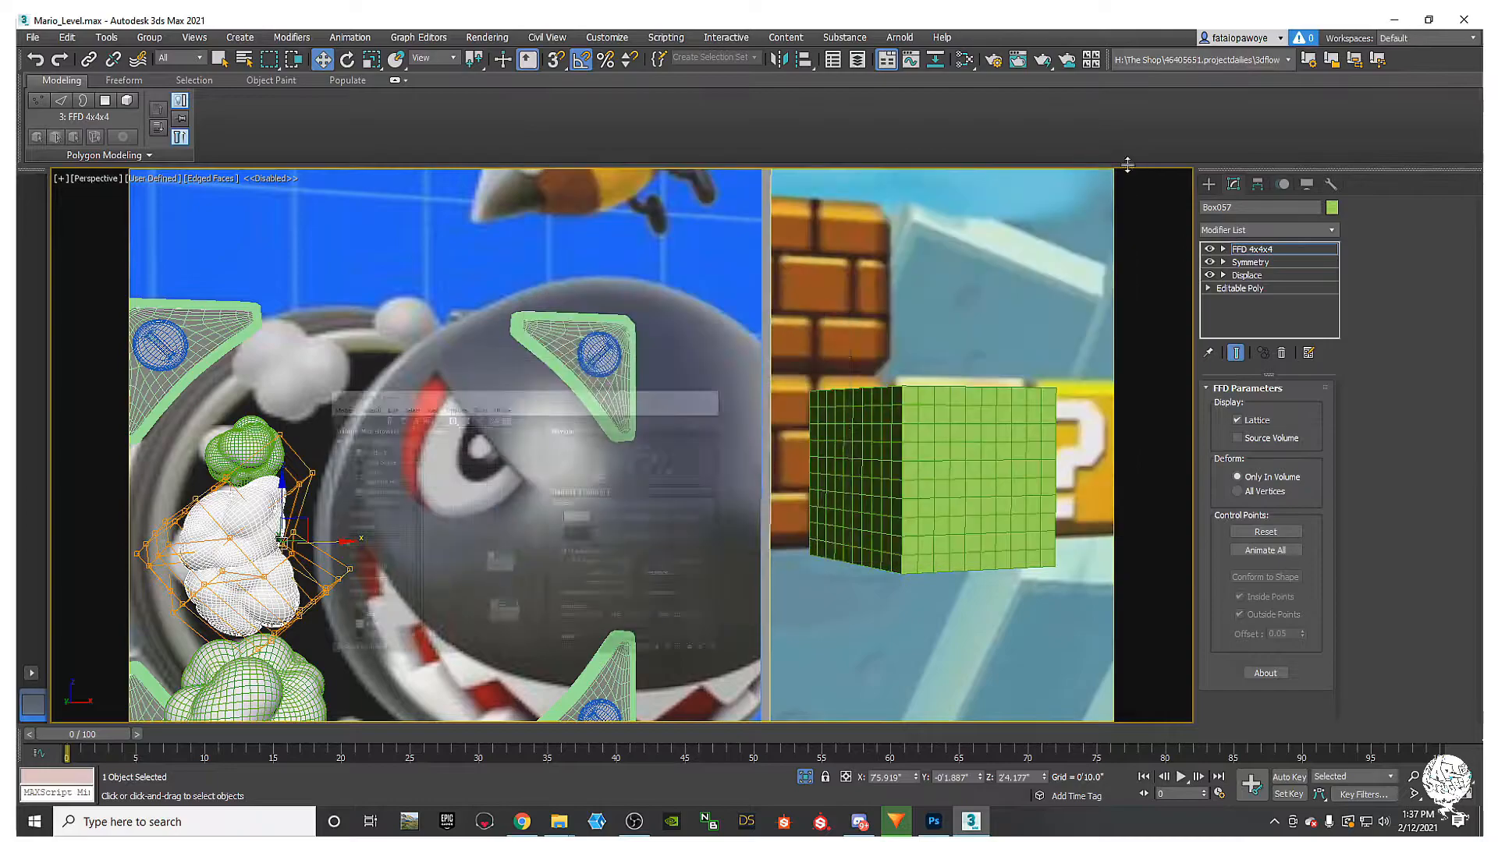
Step: Leave control-point editing and move the small puff above the double puff slightly upward
click(1208, 184)
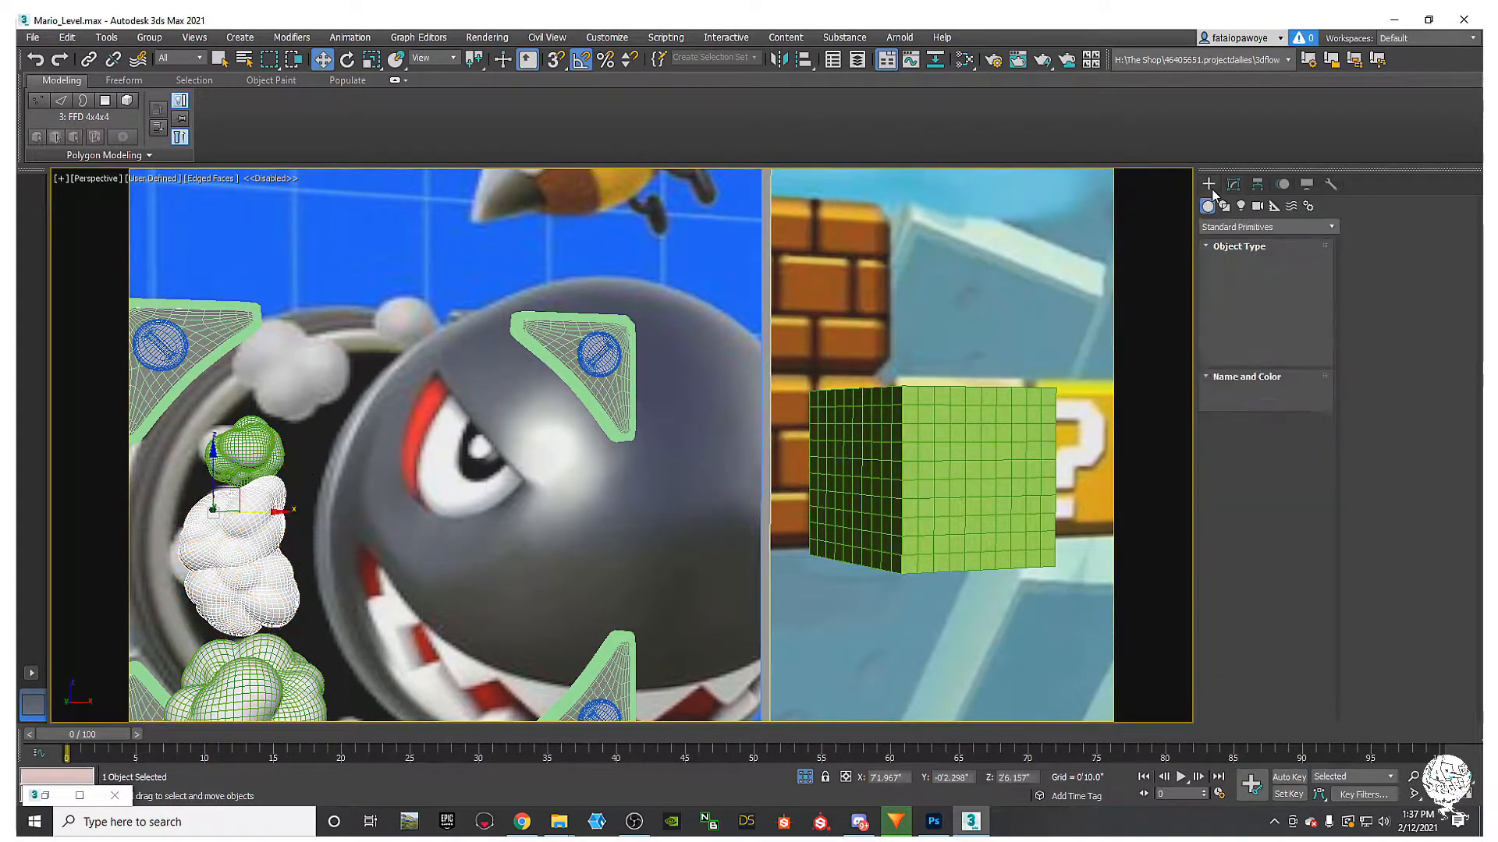
click(250, 443)
key(r)
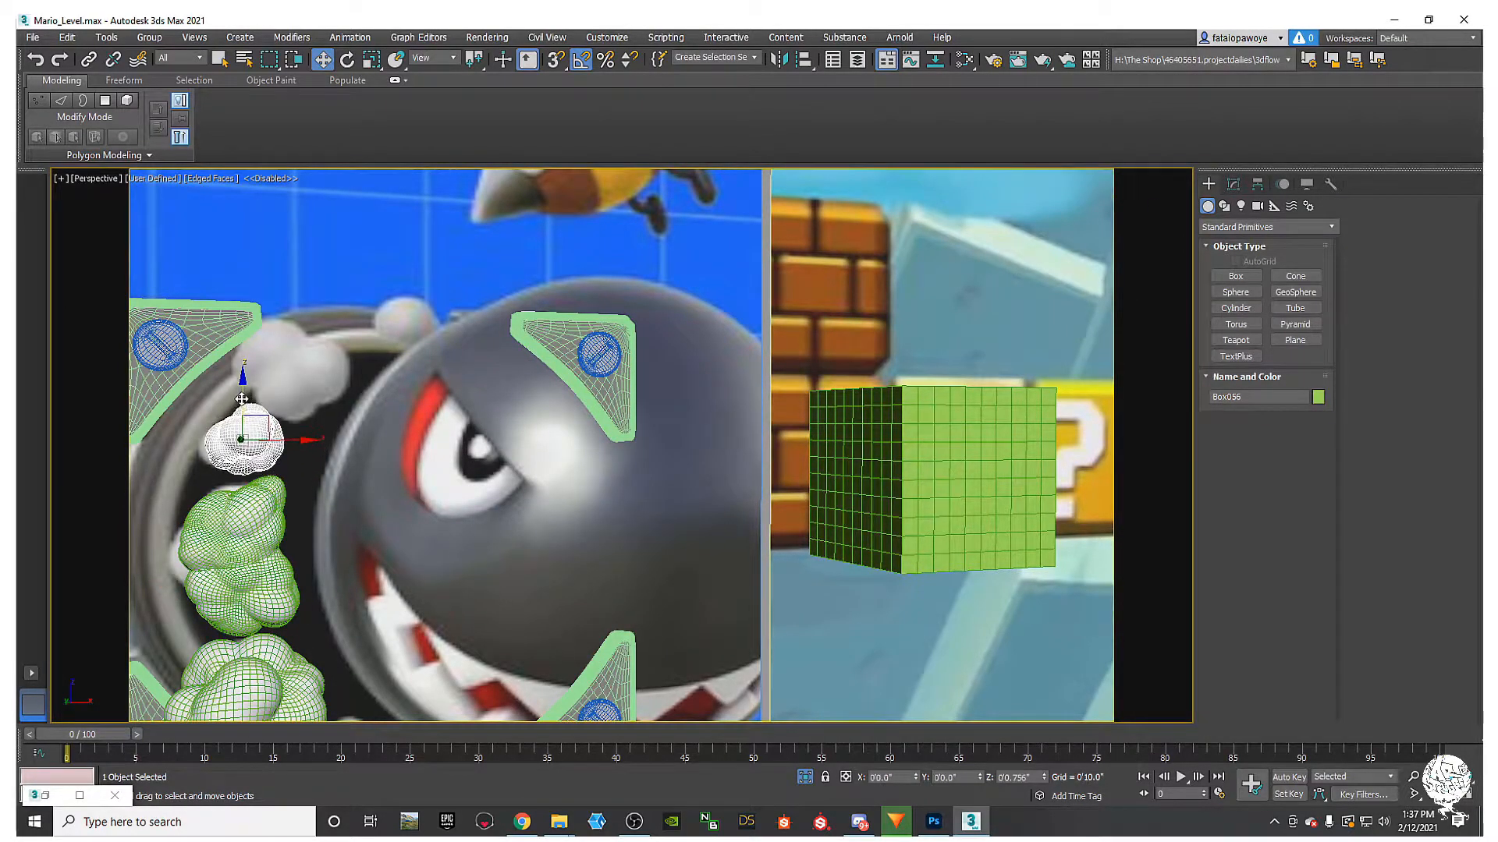
middle_drag(265, 501, 250, 421)
Step: Copy the large bottom puff and place the copy over the launcher's upper-left corner
click(250, 622)
middle_drag(250, 622, 209, 573)
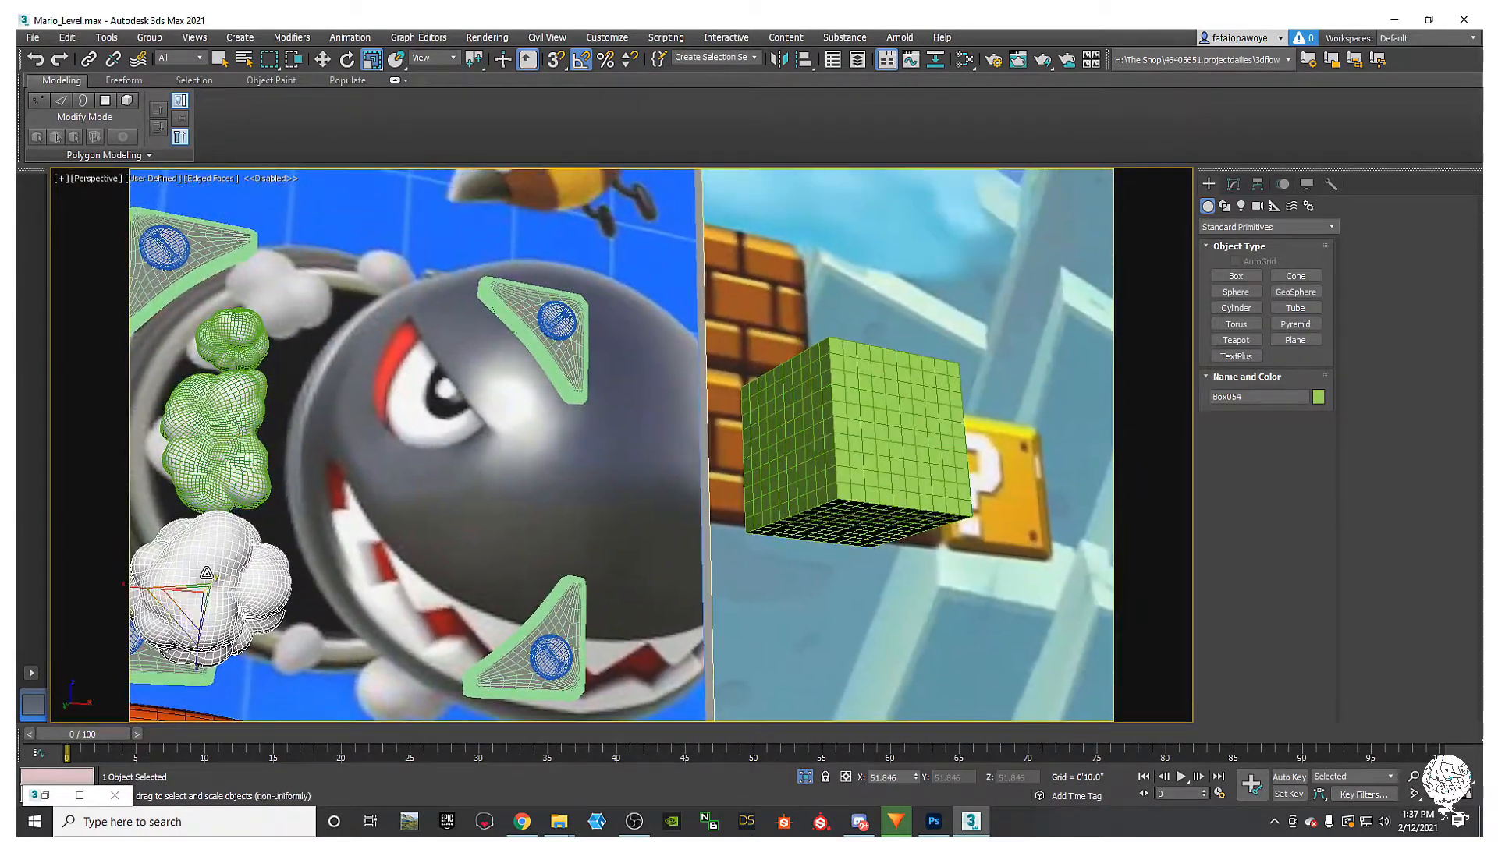
key(w)
shift+drag(208, 558, 313, 265)
click(749, 481)
scroll(316, 398, up, 5)
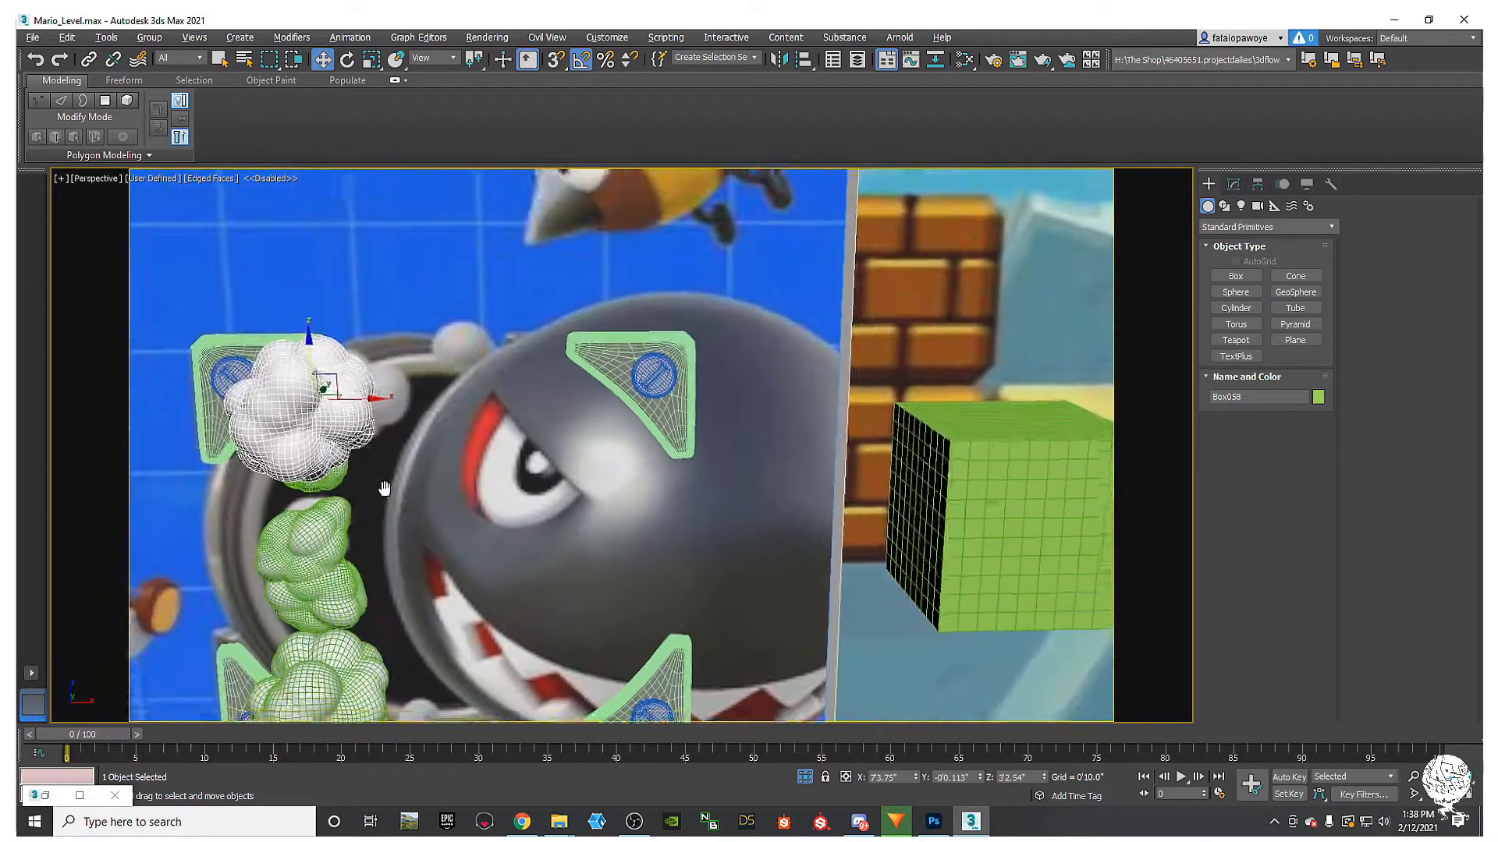
Step: Scale down and rotate the copied puff, fitting it above the small puff over the reference cloud
key(r)
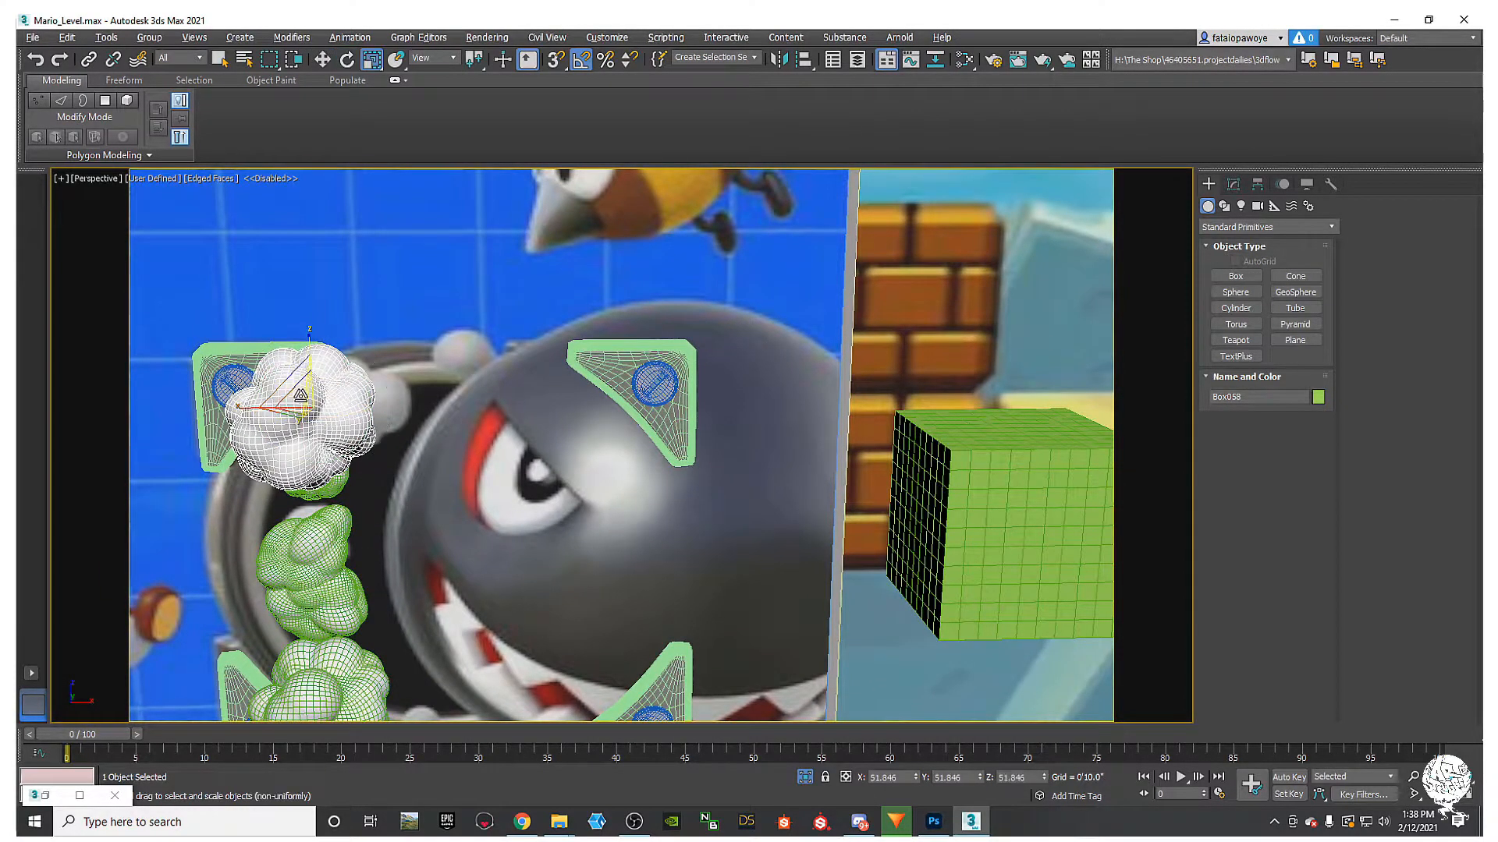
drag(297, 398, 300, 443)
key(e)
drag(322, 394, 379, 393)
key(w)
drag(317, 321, 317, 337)
Step: Copy the upper-left puff to the launcher's top rim, and rotate and reposition it over the reference cloud
mouse_move(355, 388)
mouse_down()
mouse_move(390, 388)
mouse_move(375, 376)
mouse_move(477, 329)
mouse_up()
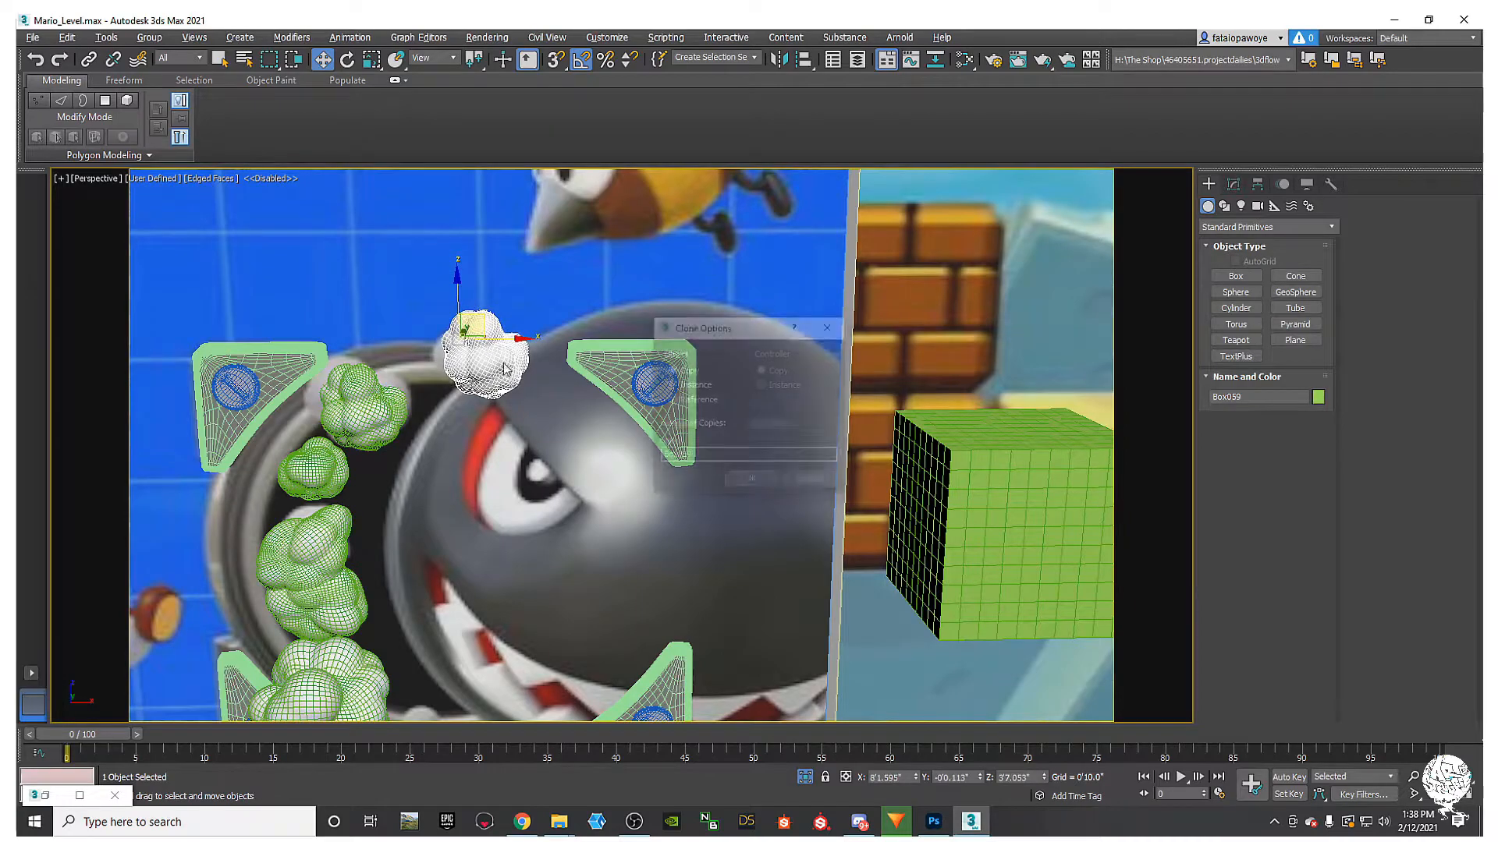
click(752, 481)
key(e)
drag(474, 356, 516, 384)
key(w)
drag(469, 314, 475, 326)
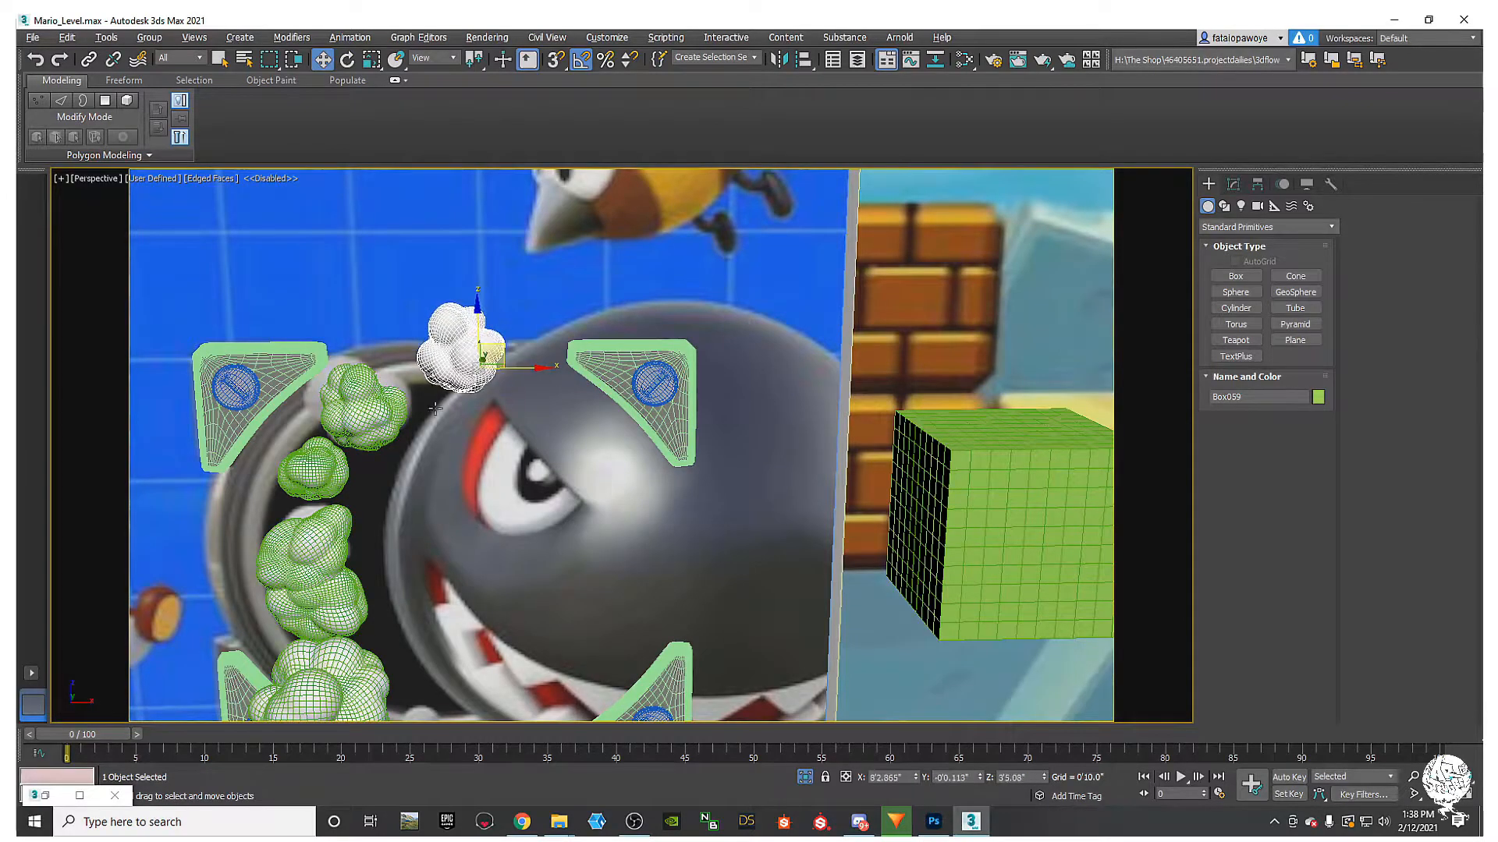
Step: Move the top-rim puff back toward the reference image to about Y 0'0.4" and scale it down
alt+middle_drag(476, 326, 511, 409)
drag(403, 363, 482, 384)
key(r)
alt+middle_drag(480, 394, 454, 435)
key(w)
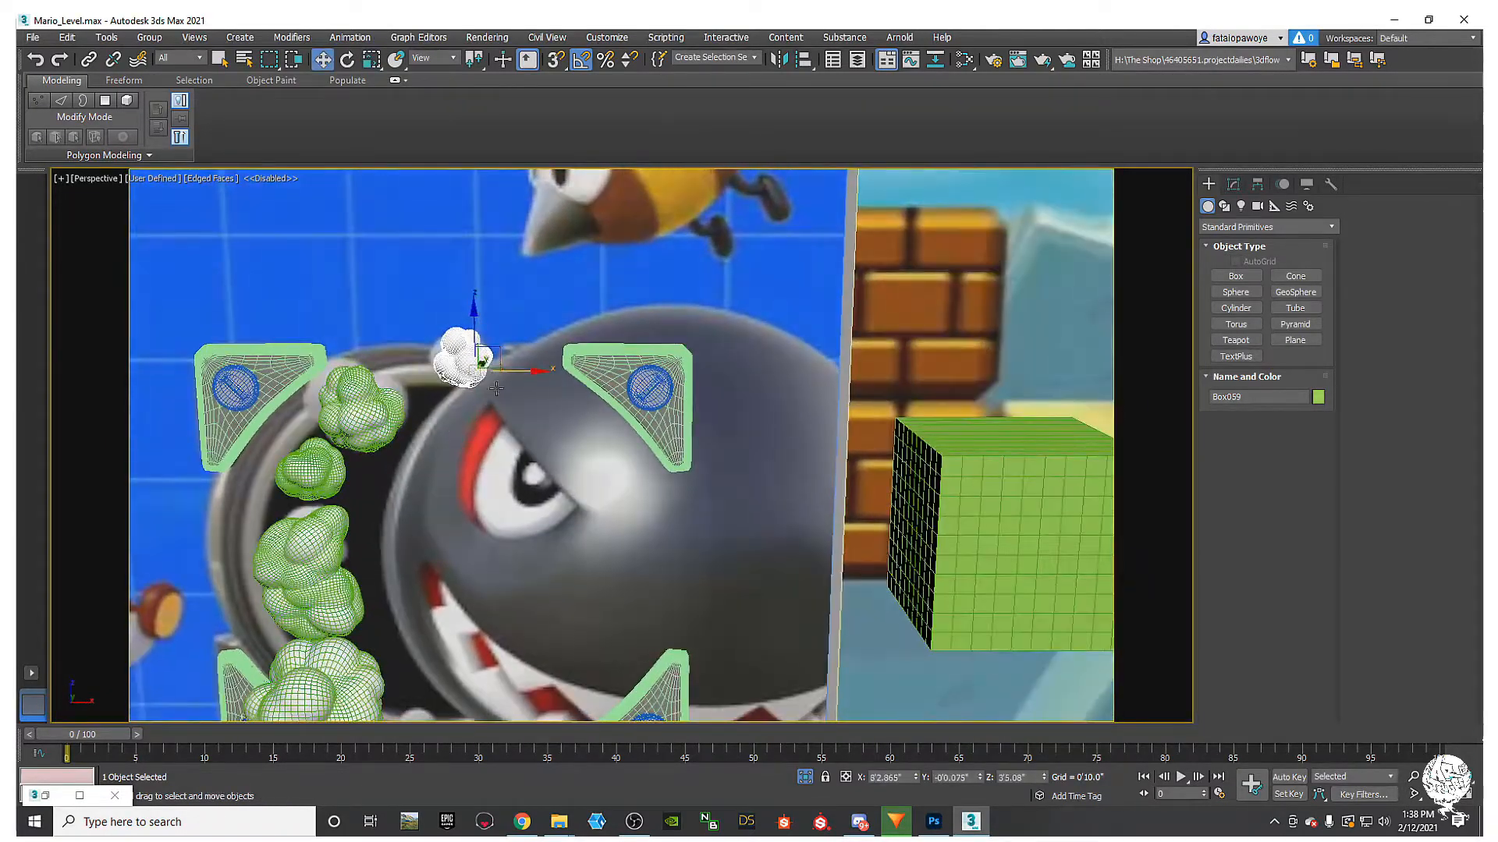
alt+middle_drag(494, 379, 464, 349)
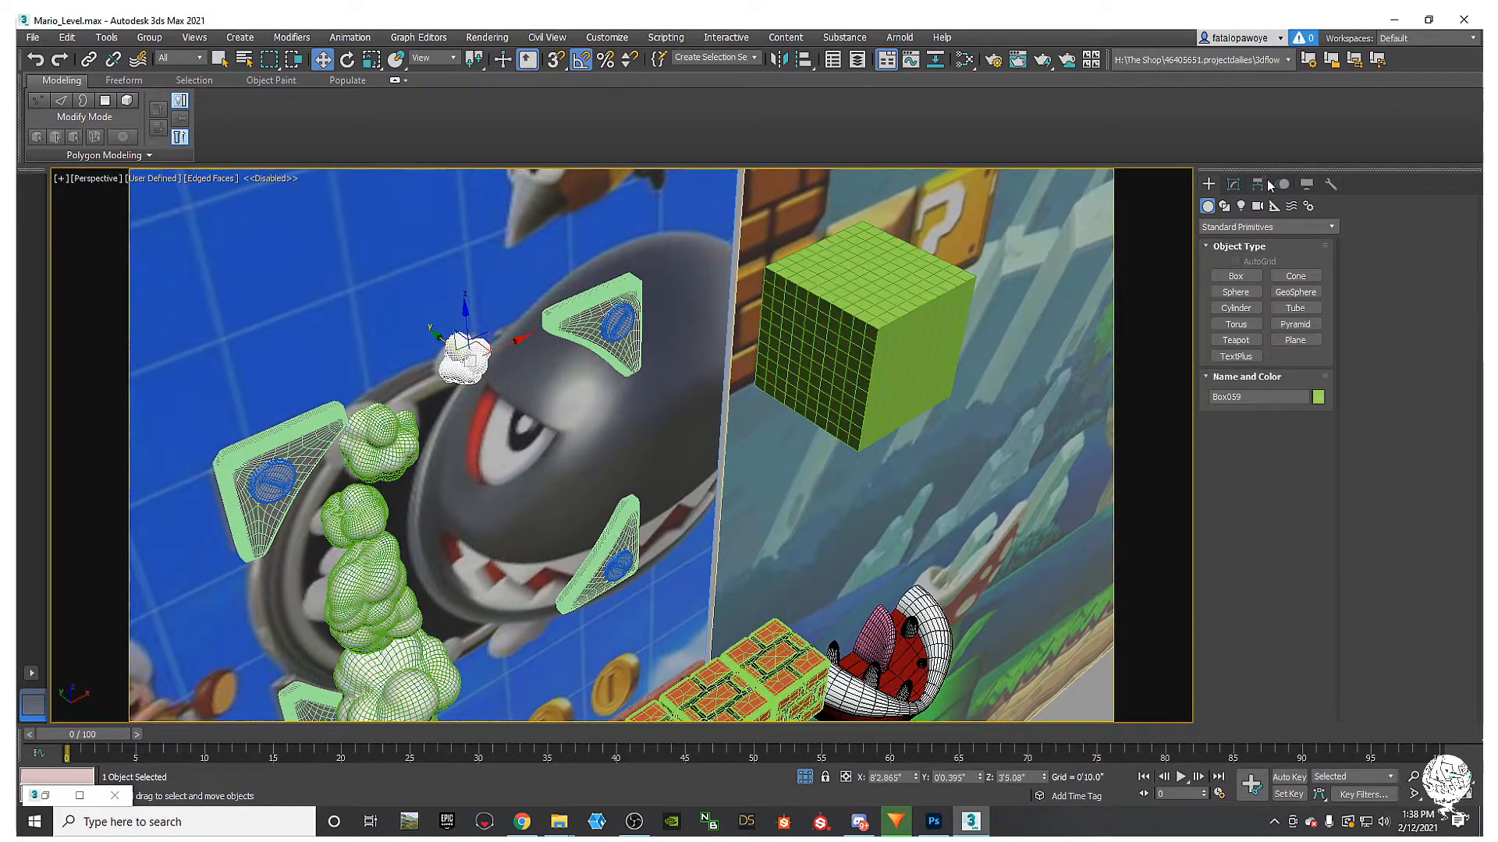
Step: Set the top-rim puff's Displace blur to 0.56 and strength to 0'2.19", and nudge it slightly left
click(1234, 184)
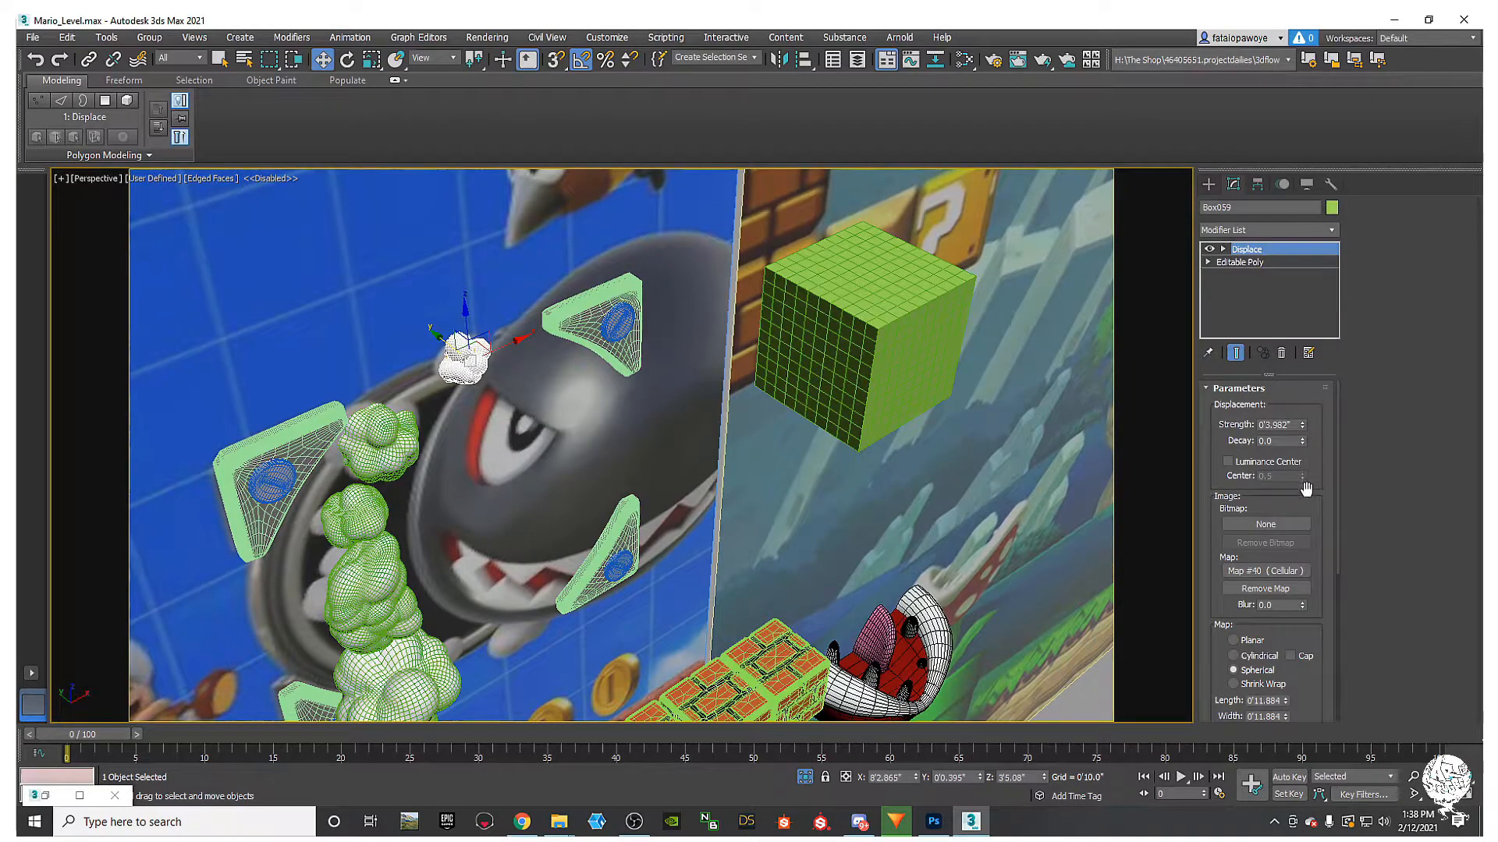
scroll(1306, 483, down, 2)
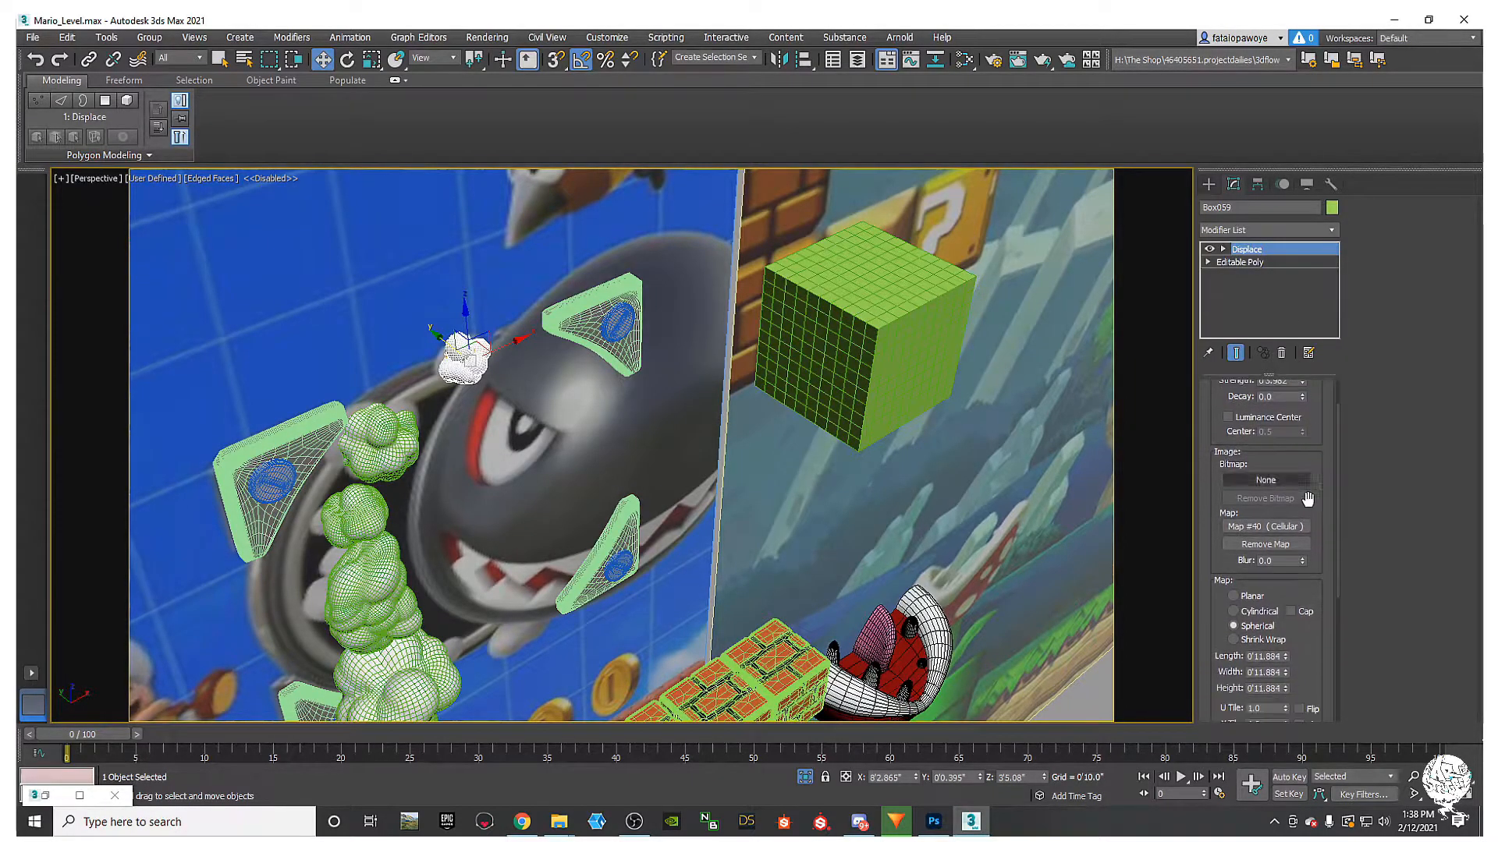
drag(1299, 561, 1299, 437)
scroll(1311, 431, up, 2)
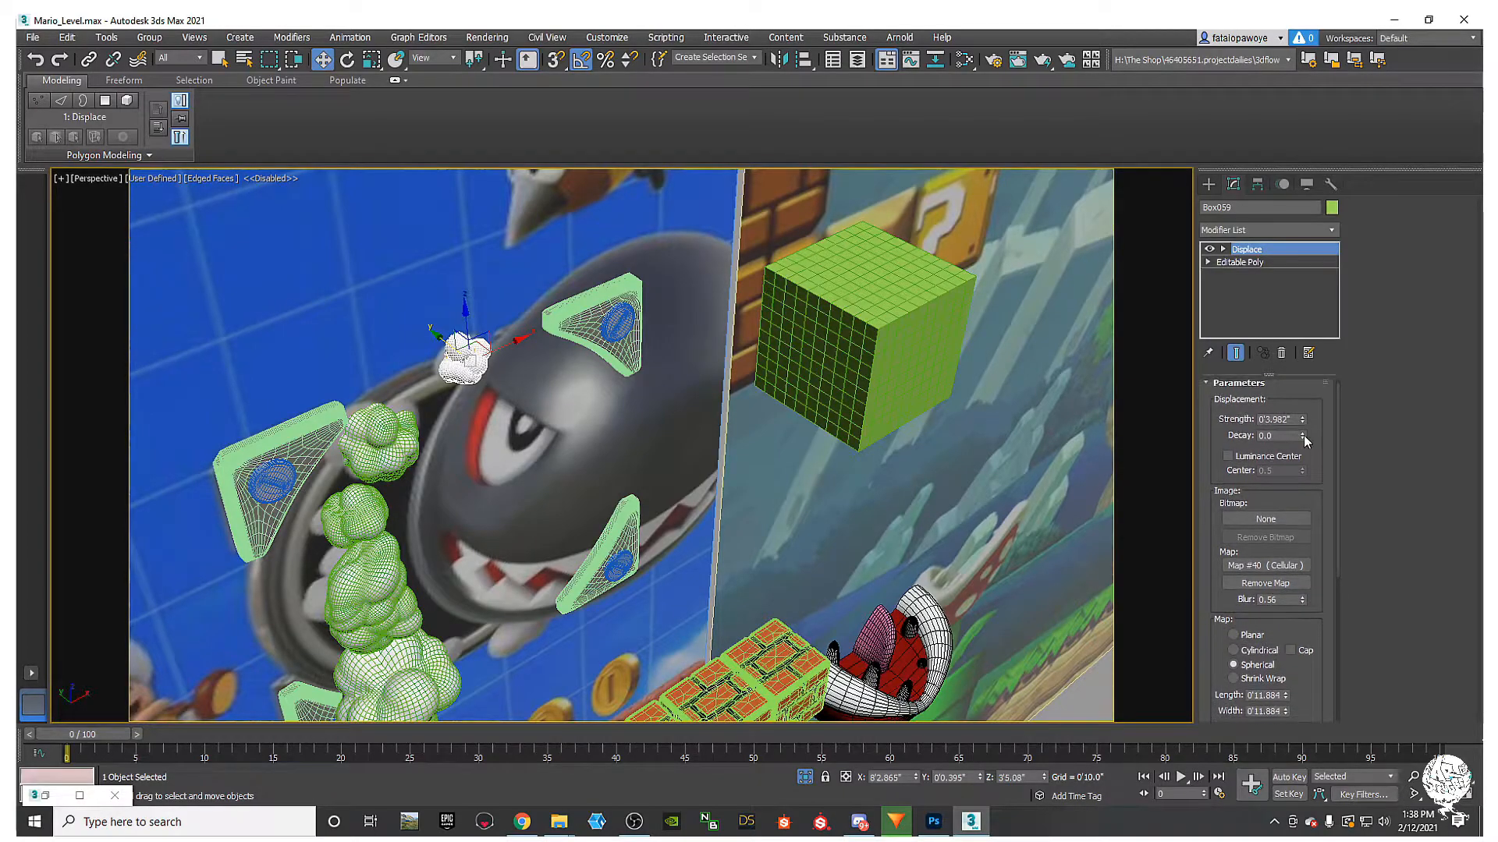
drag(1300, 439, 1299, 457)
scroll(442, 341, up, 6)
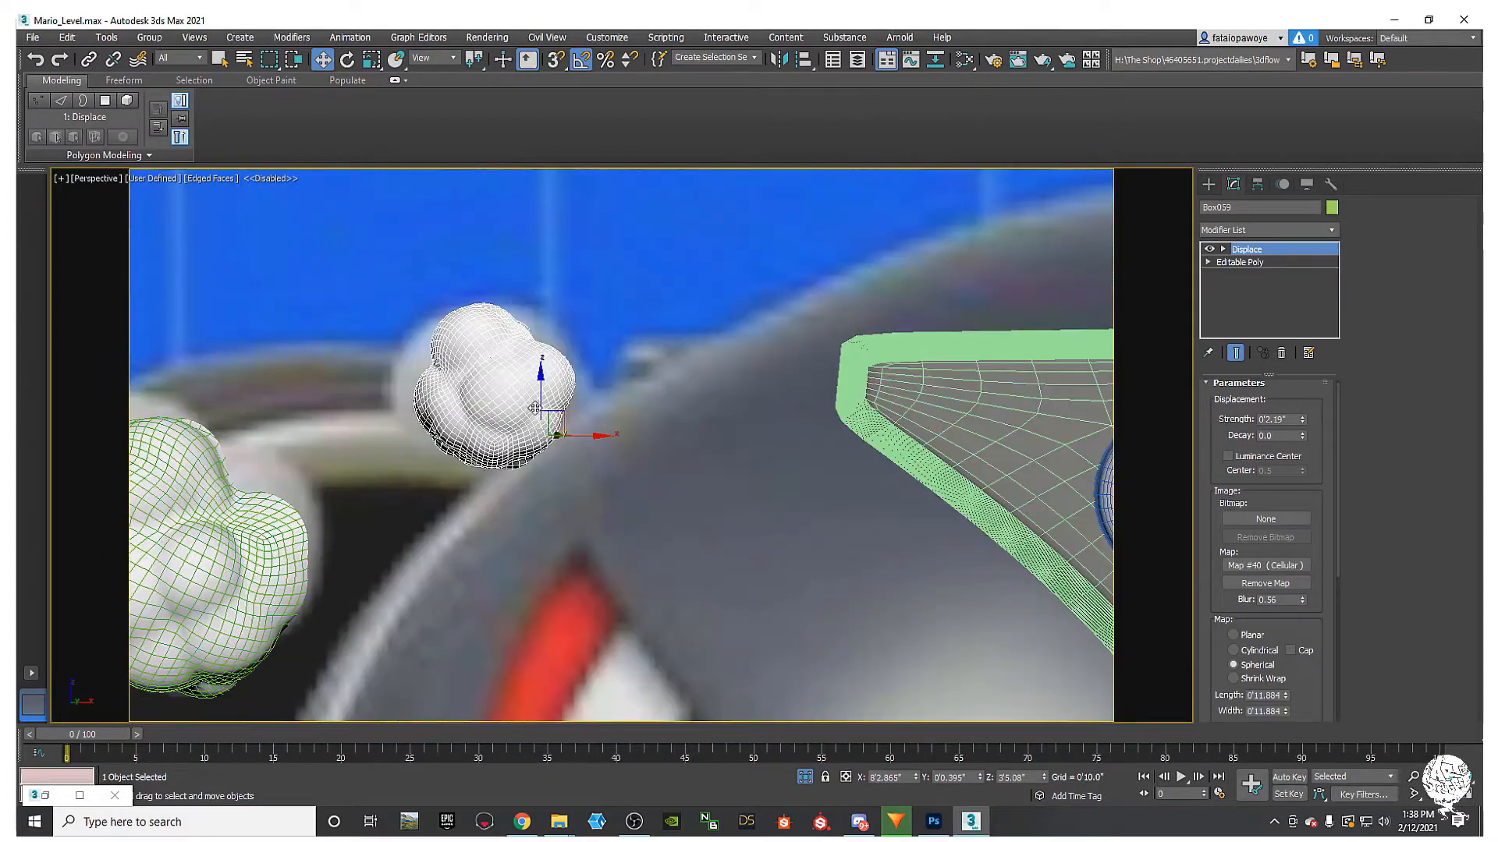
middle_drag(531, 408, 660, 393)
mouse_move(681, 406)
mouse_down()
mouse_move(656, 407)
mouse_move(677, 407)
mouse_up()
scroll(622, 414, down, 6)
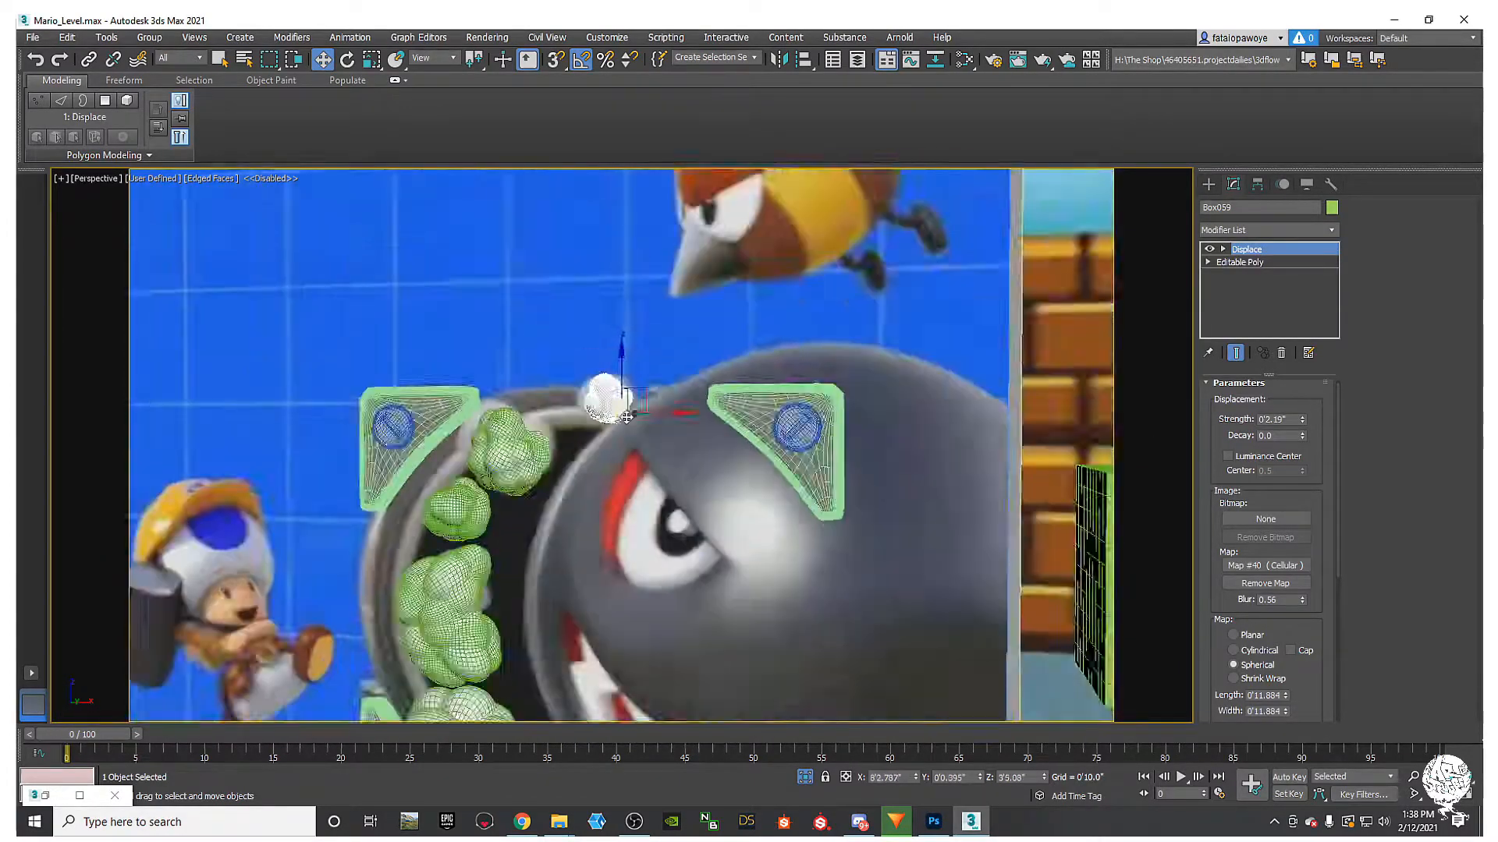
Step: Copy the small top-rim puff to the launcher's lower rim, just right of the large bottom puff
scroll(609, 418, up, 2)
middle_drag(454, 459, 524, 479)
click(568, 413)
scroll(550, 425, down, 6)
scroll(538, 431, up, 5)
scroll(523, 439, down, 2)
click(577, 309)
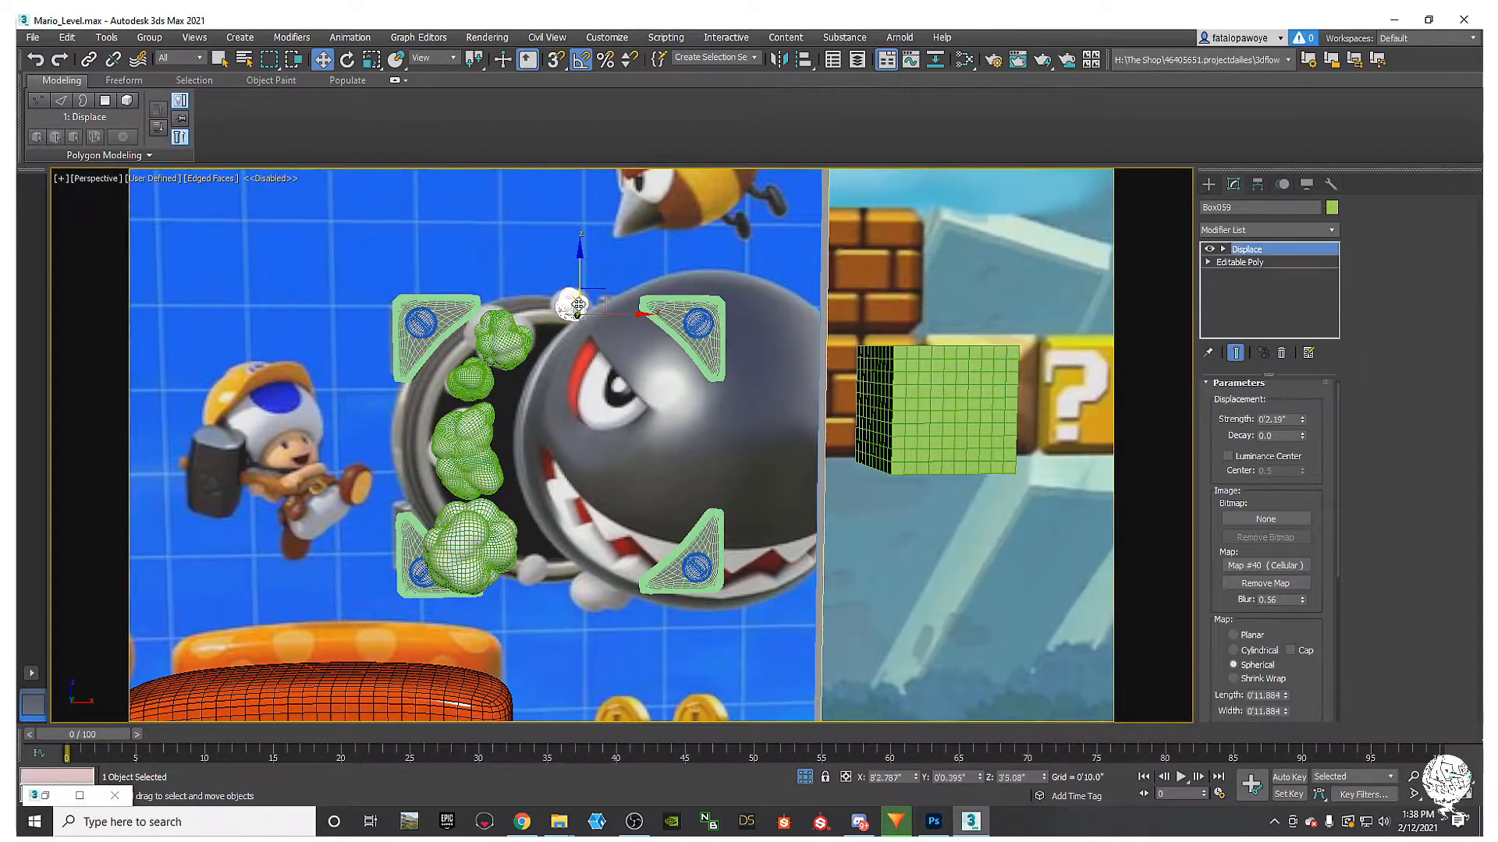
click(532, 546)
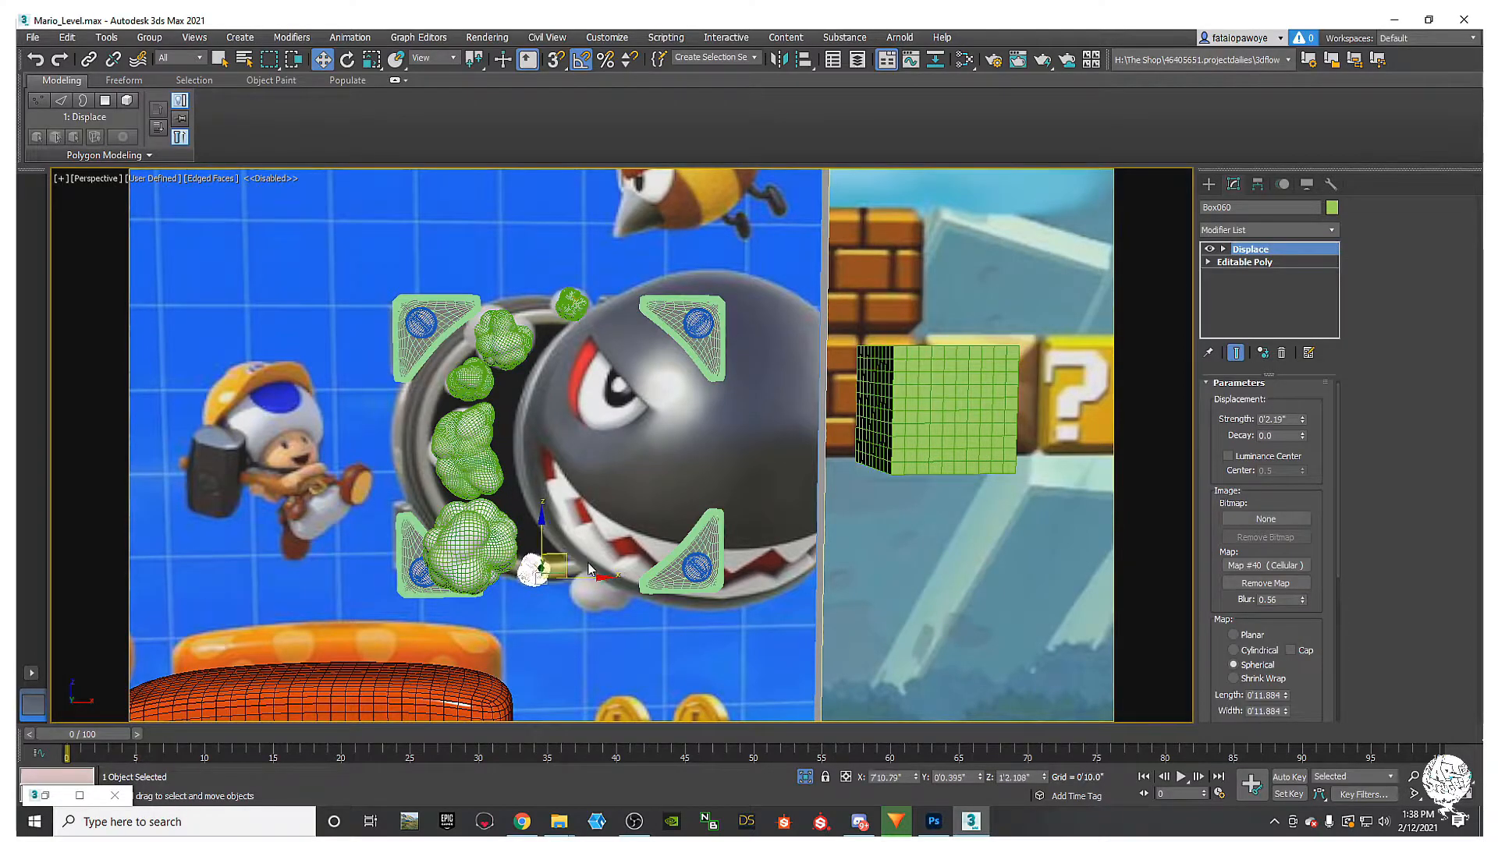
key(ctrl+v)
click(755, 484)
Step: Copy the large bottom puff across to the bullet's lower jaw as a single independent copy
click(432, 535)
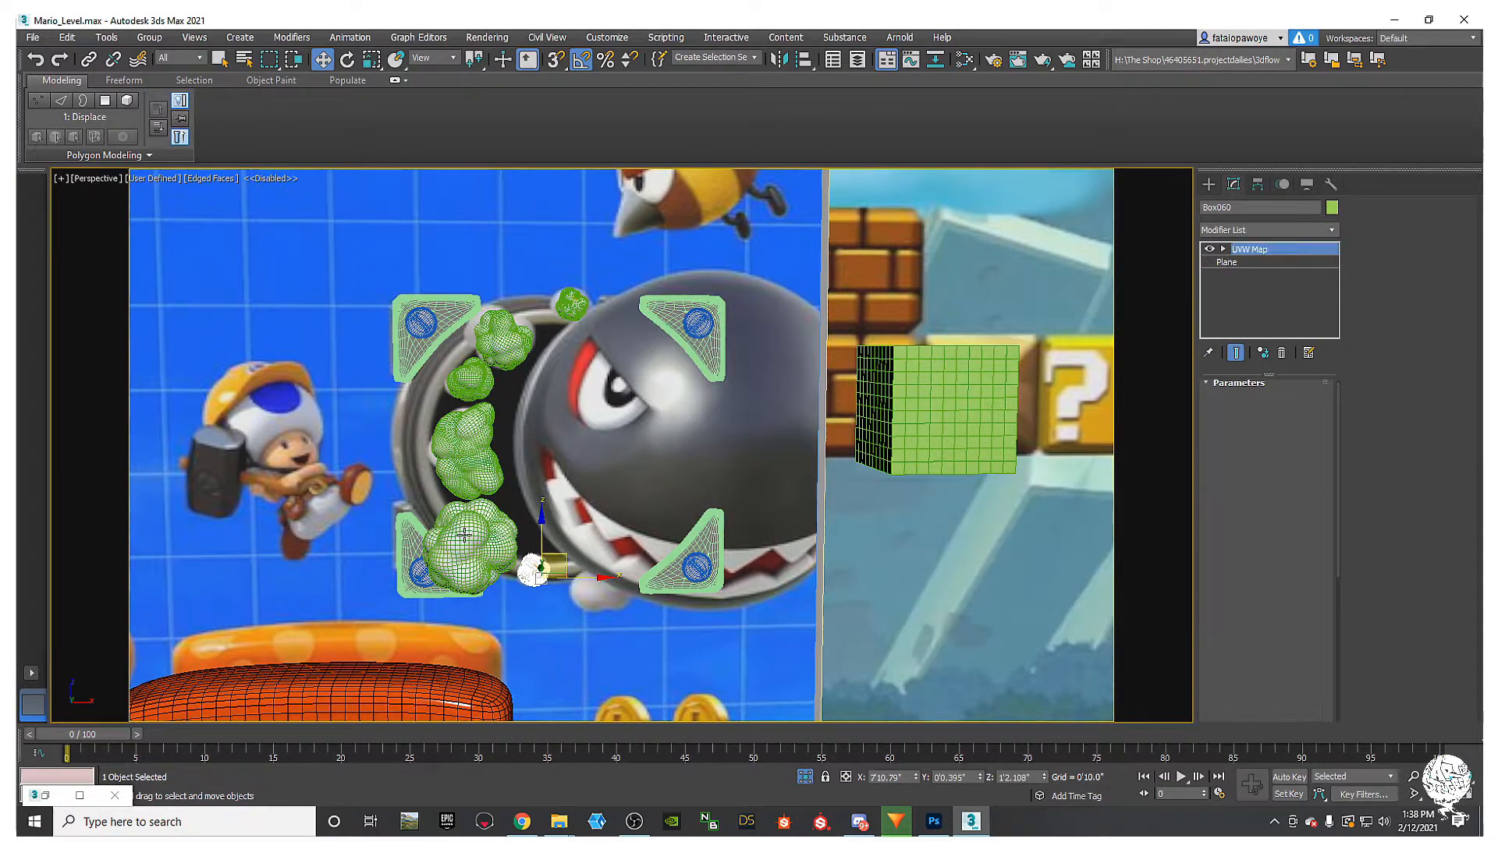
click(508, 548)
mouse_move(689, 565)
shift+mouse_down()
mouse_move(726, 566)
mouse_move(672, 566)
shift+mouse_up()
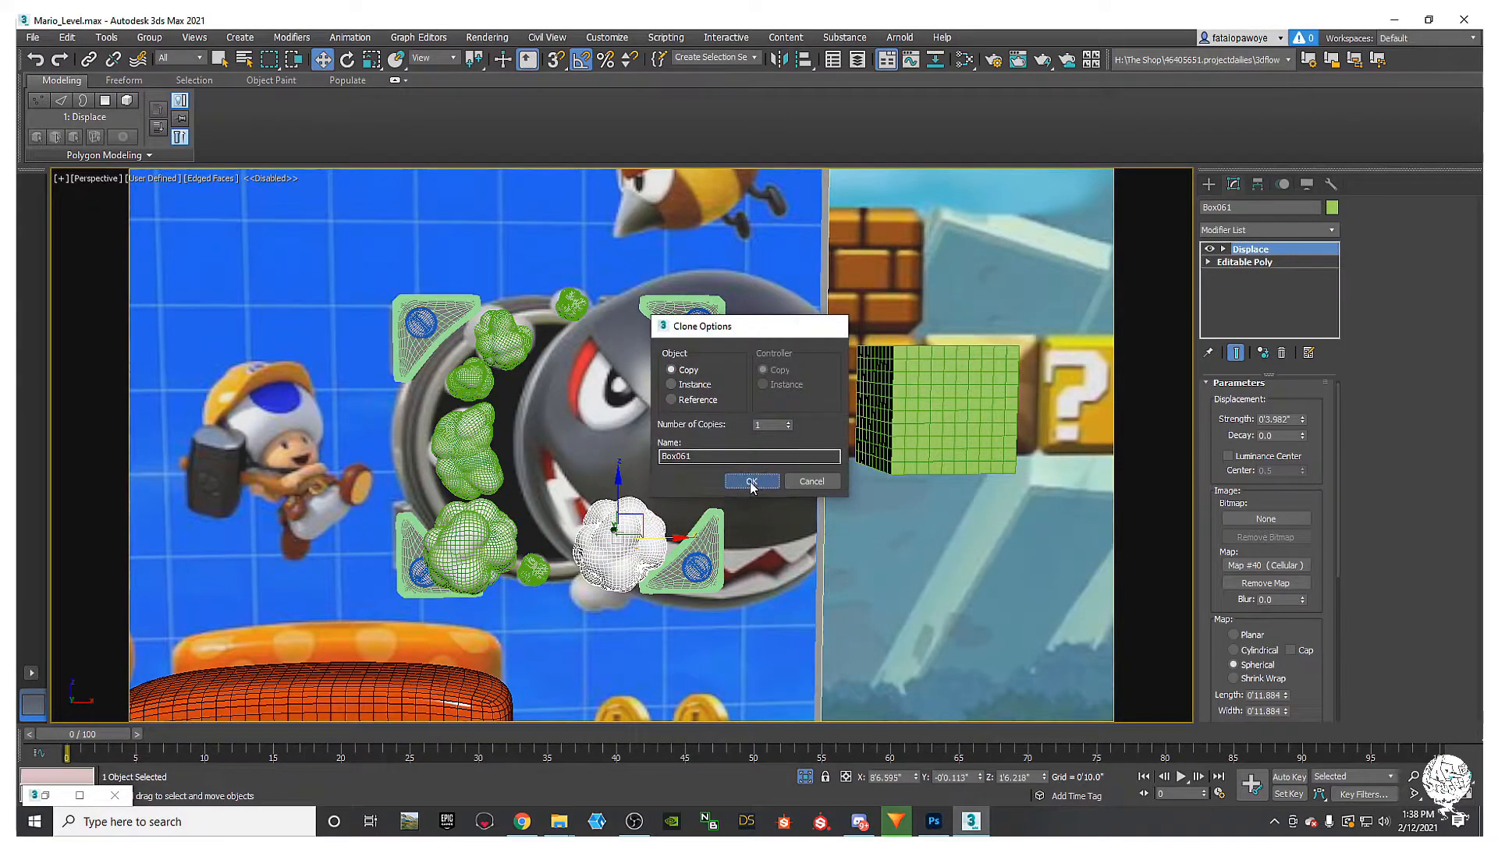
click(753, 487)
Step: Scale down the puff at the bullet's jaw and set its Displace strength to 0'2.031"
mouse_move(852, 563)
alt+middle_down()
mouse_move(846, 589)
mouse_move(663, 585)
alt+middle_up()
middle_drag(621, 512, 560, 498)
key(r)
key(e)
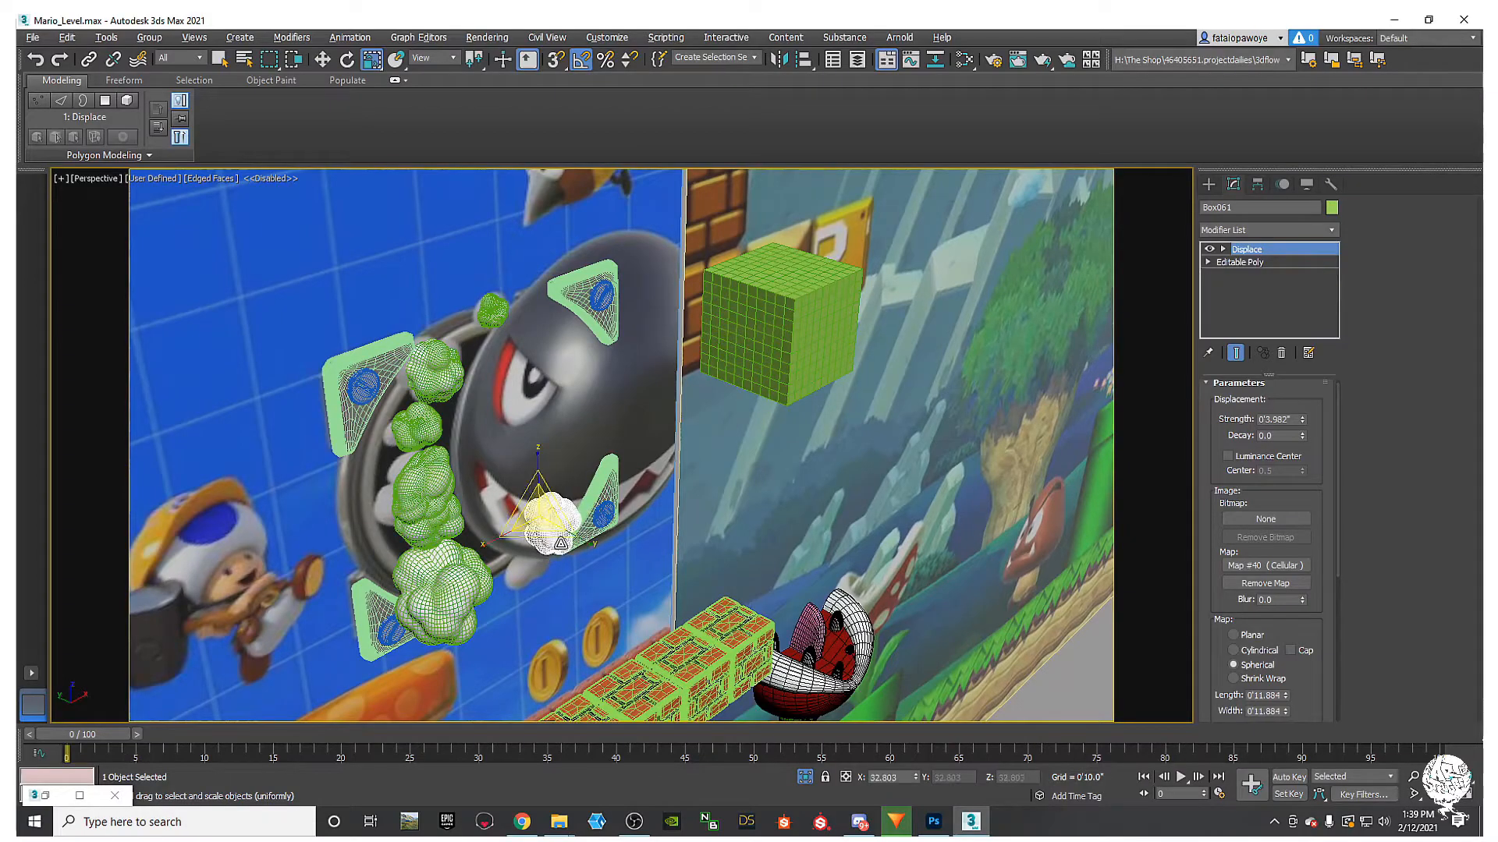
scroll(558, 538, up, 5)
drag(558, 545, 533, 545)
drag(1298, 424, 1298, 456)
Step: Move the jaw puff down over the reference cloud and back toward the image, to about Y 0'0.5"
key(w)
scroll(784, 525, down, 3)
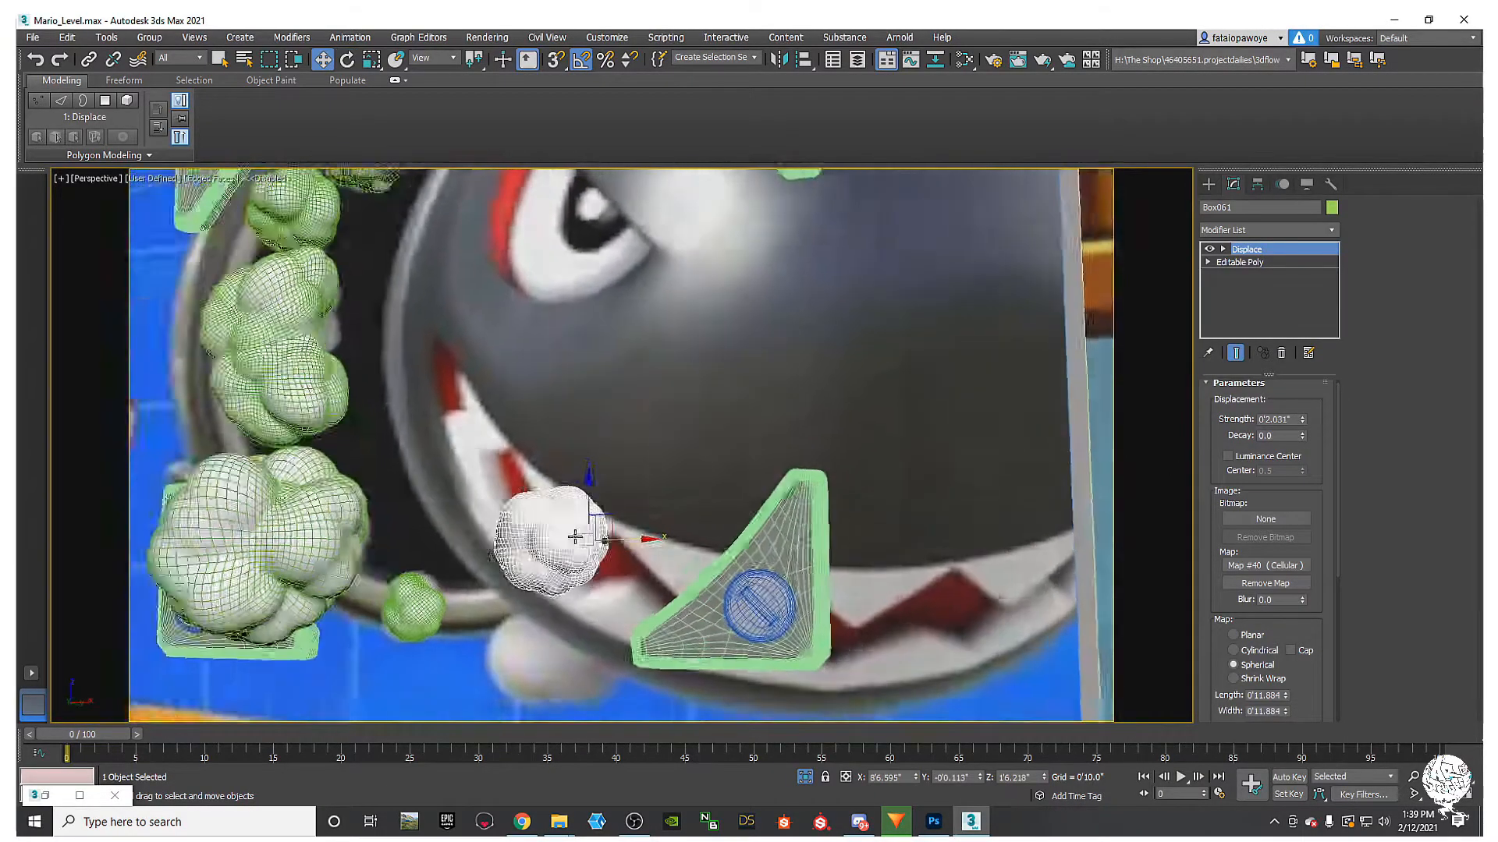
drag(579, 496, 611, 606)
alt+middle_drag(611, 606, 597, 626)
drag(622, 632, 636, 624)
alt+middle_drag(637, 624, 616, 406)
scroll(616, 407, down, 5)
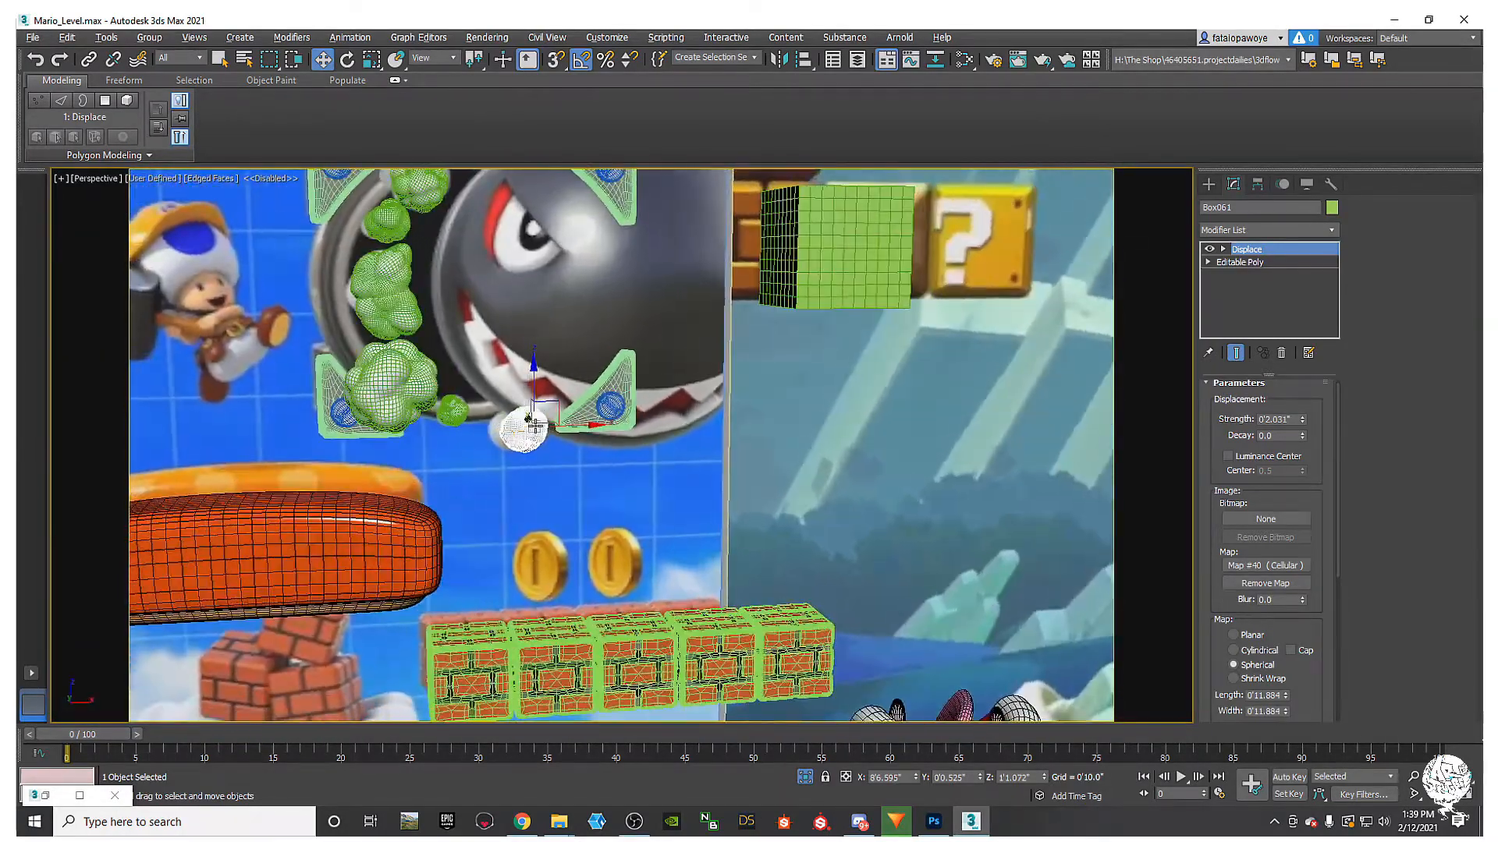
Step: Mirror-copy six puffs on the X axis, excluding the jaw puff, and move the copies right across the bullet
middle_drag(454, 286, 398, 406)
click(337, 404)
ctrl+click(337, 499)
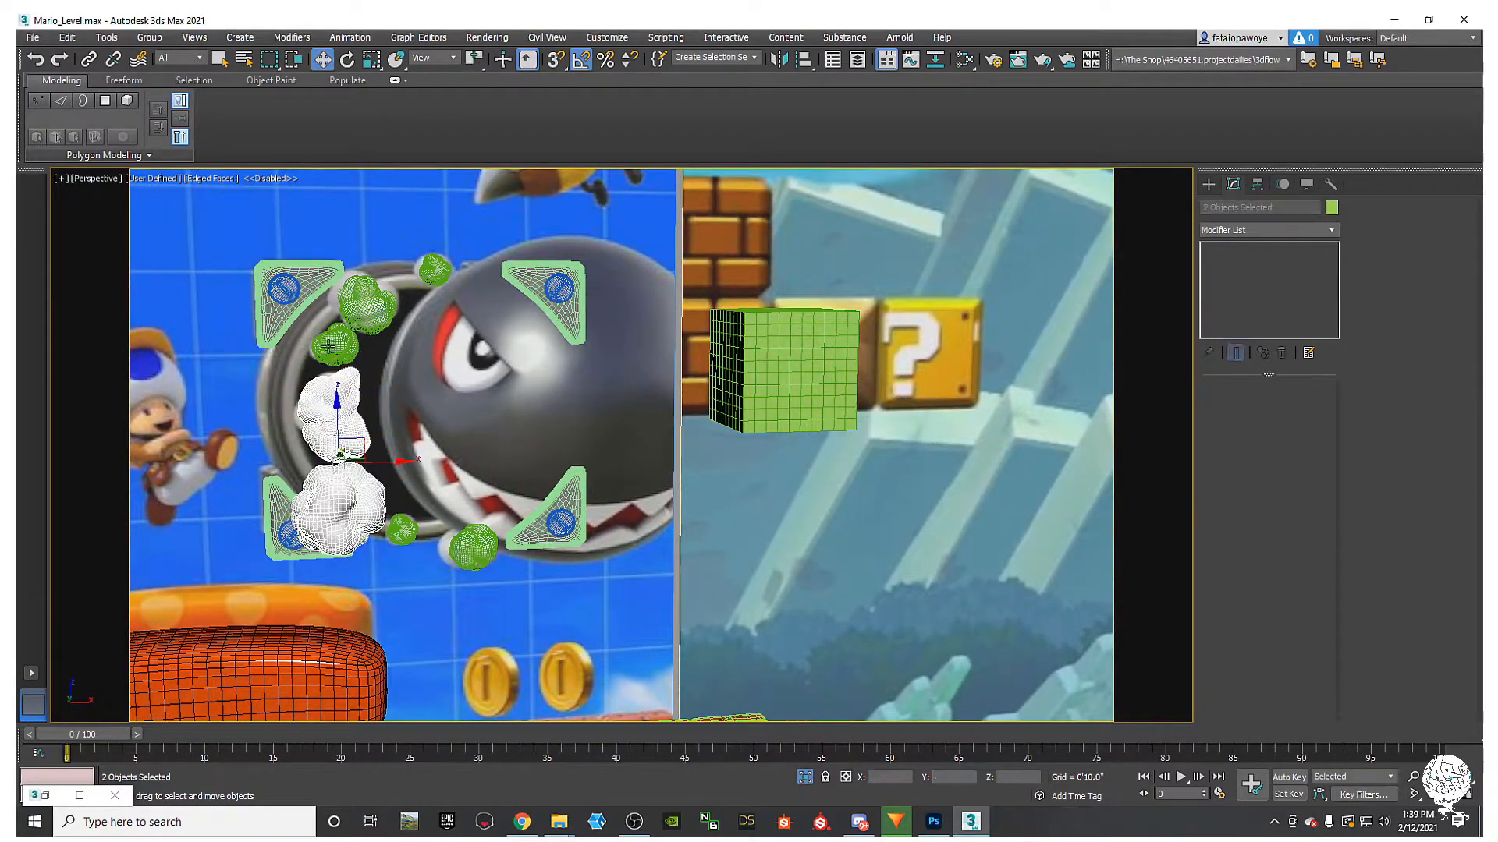
ctrl+click(336, 343)
ctrl+click(365, 289)
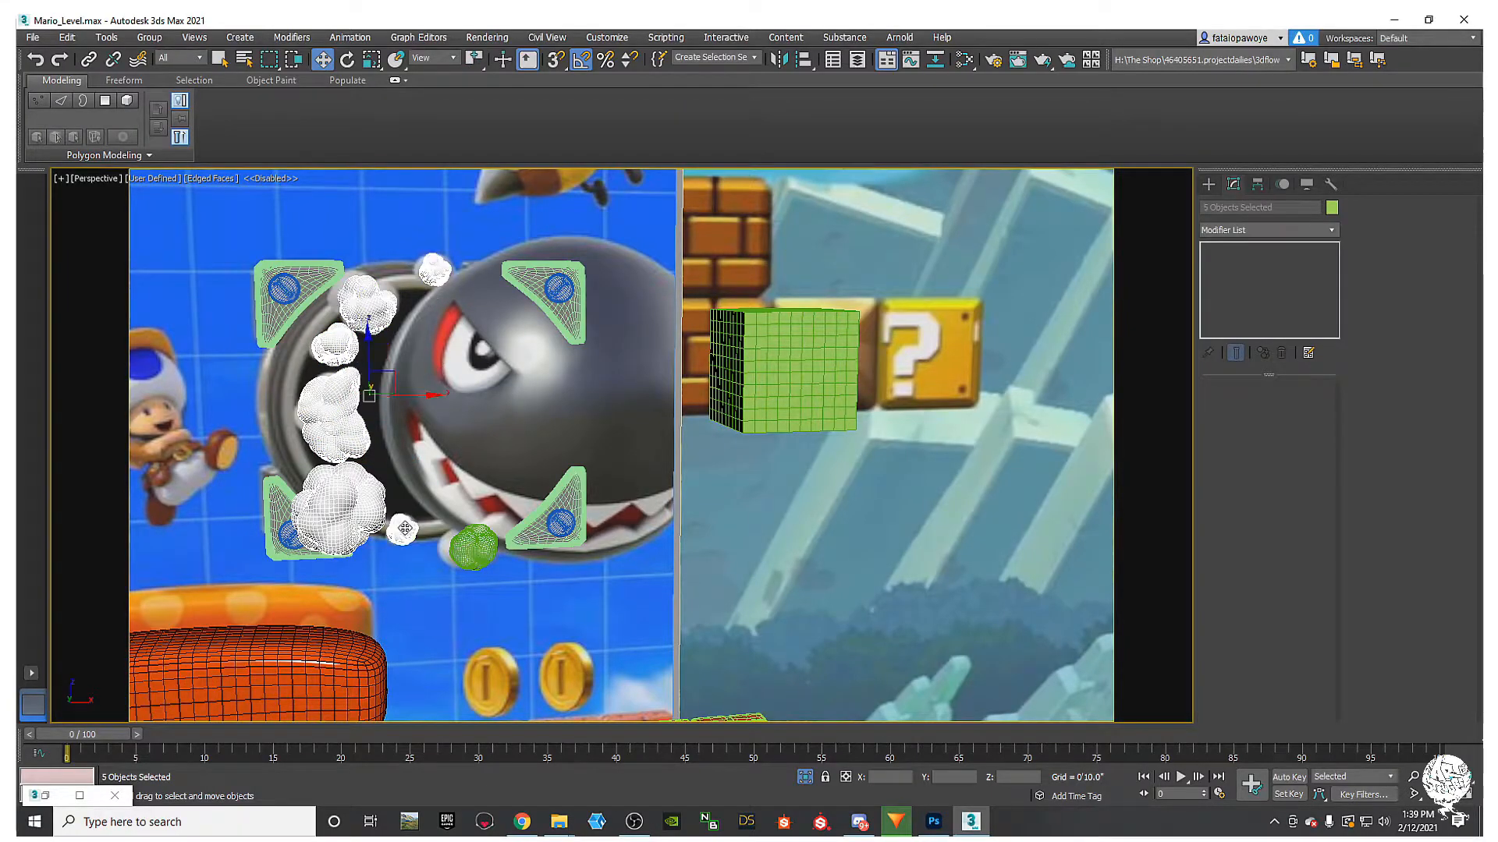
ctrl+click(405, 528)
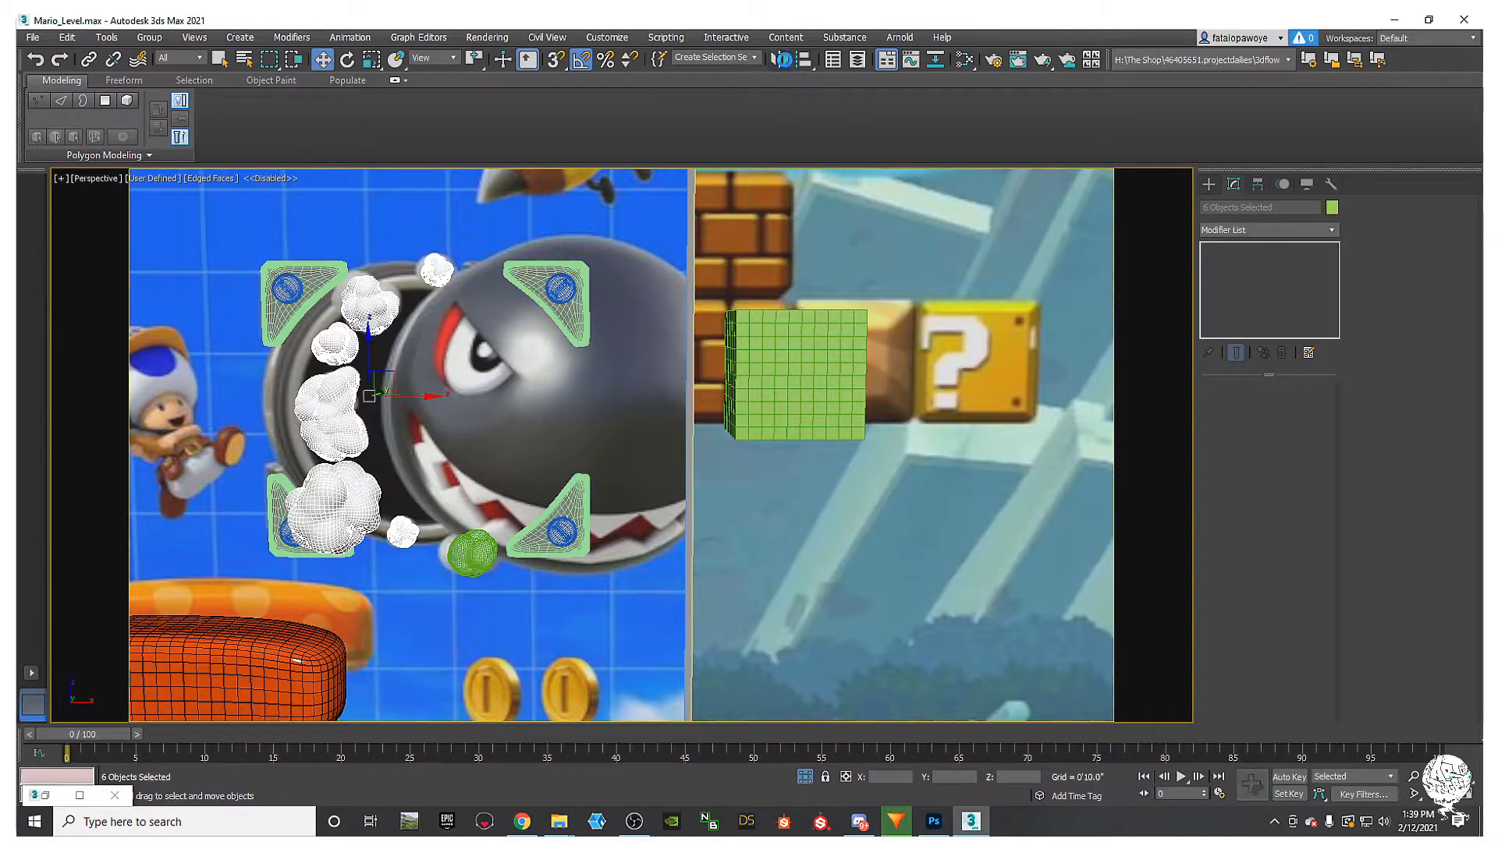
click(780, 60)
click(726, 355)
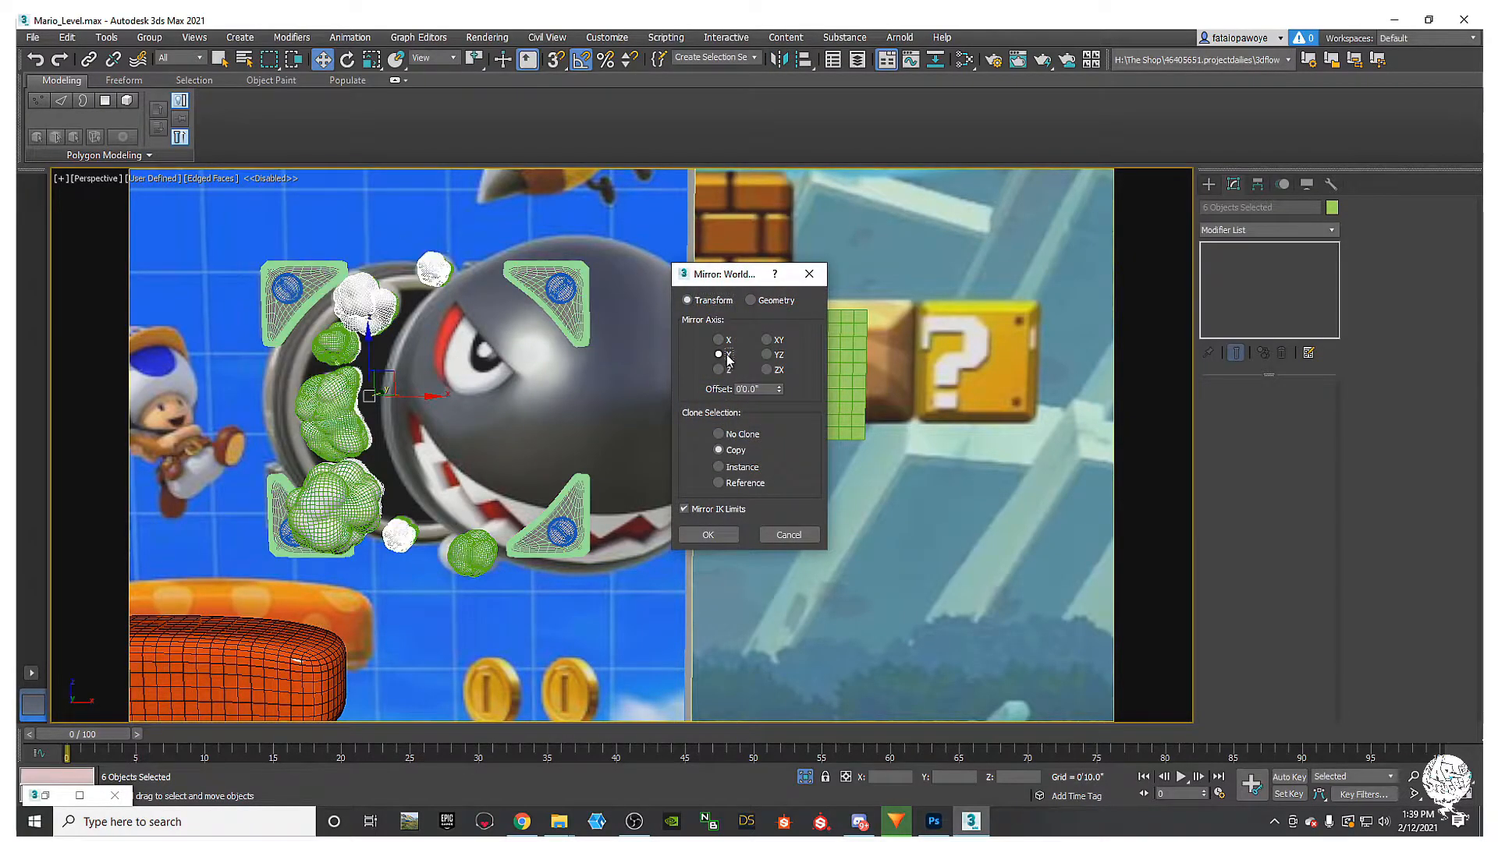
click(724, 341)
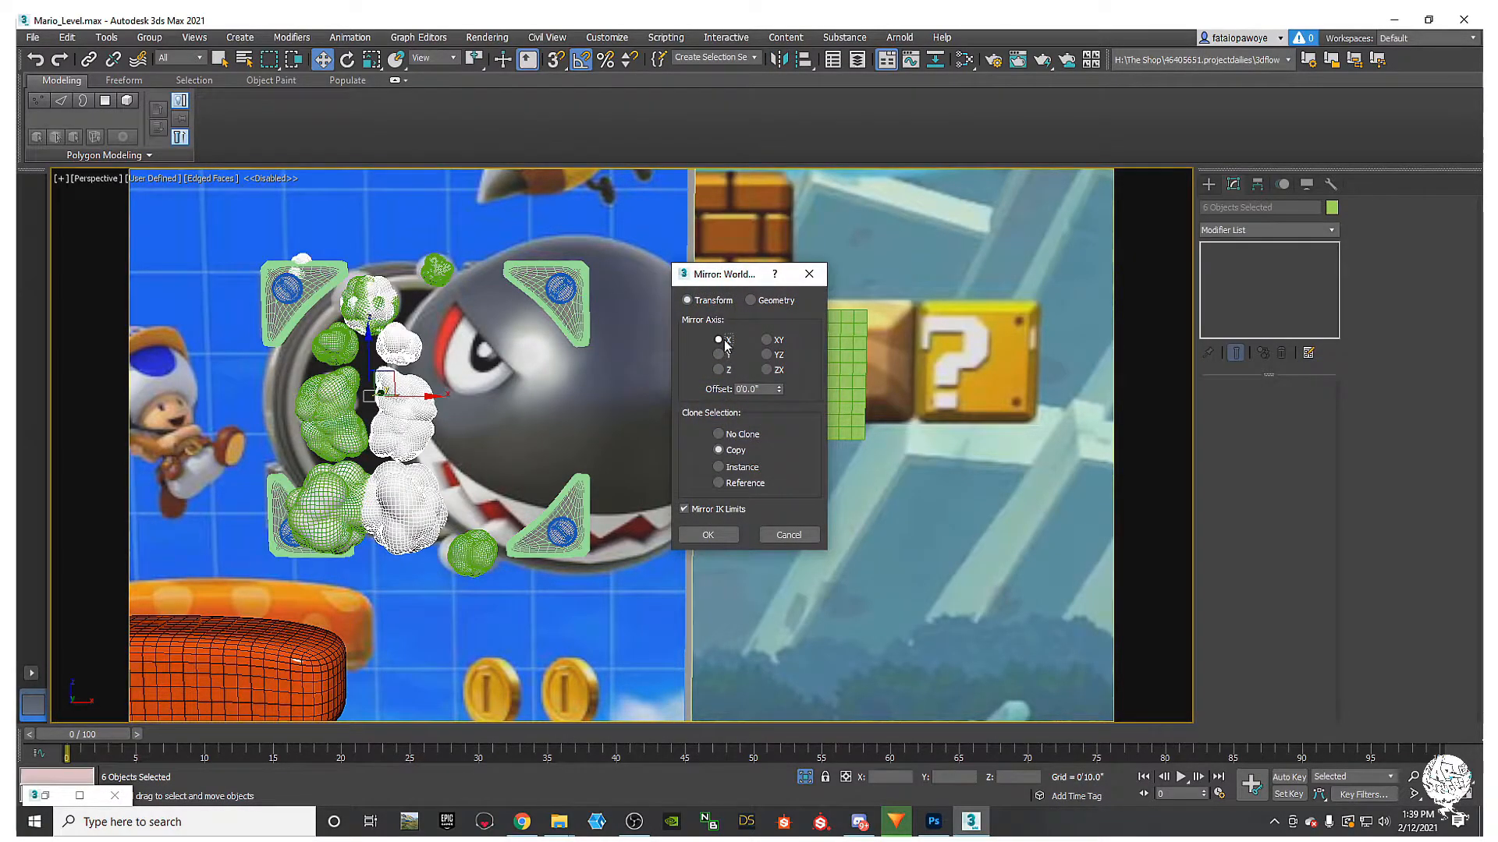
click(707, 535)
drag(405, 393, 534, 454)
alt+middle_drag(521, 433, 555, 470)
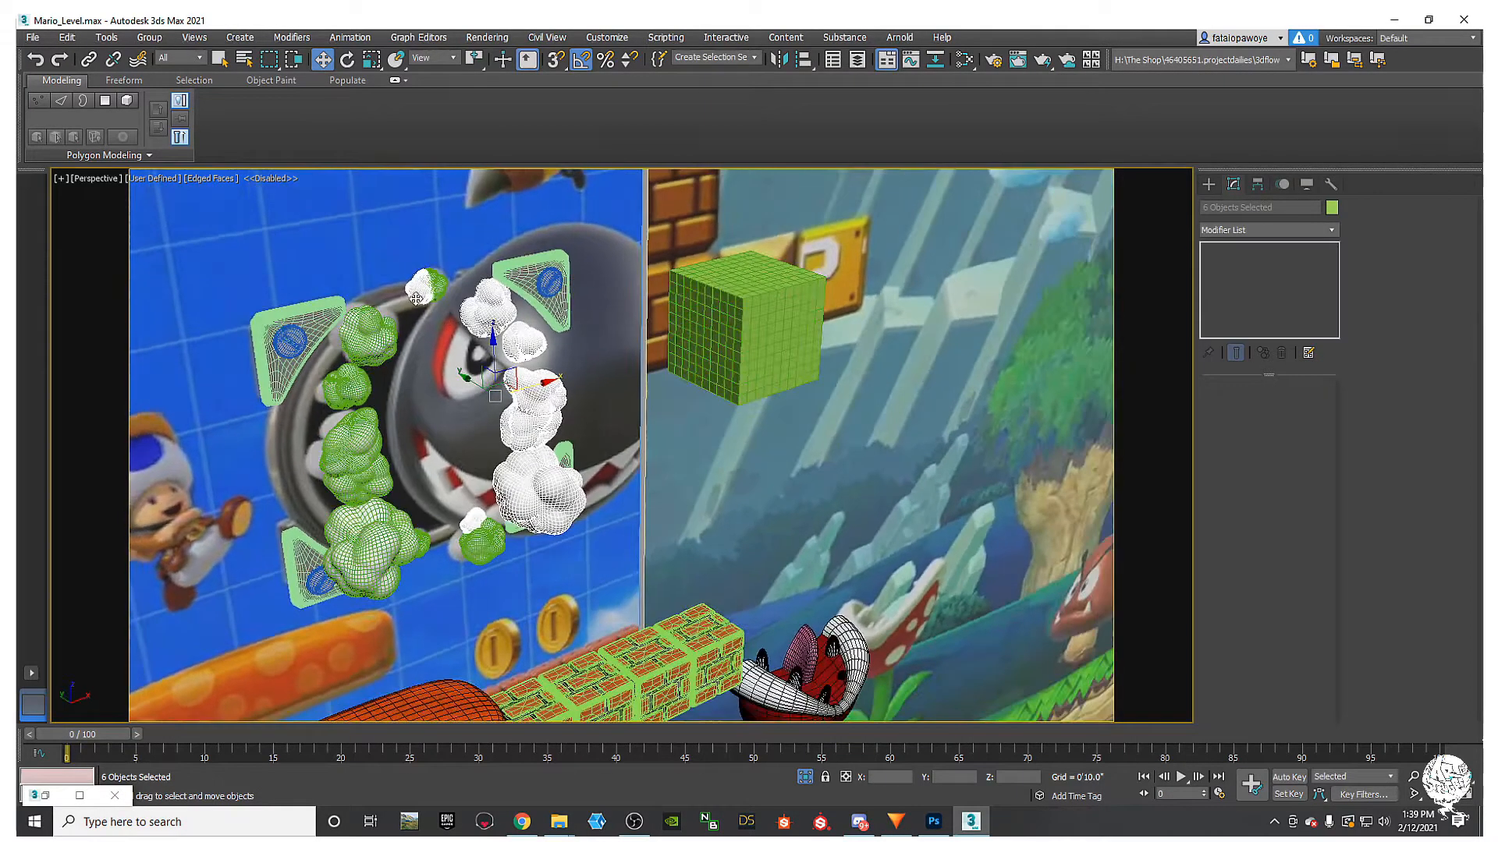
Step: Shift the original small top-rim puff down over the bullet's eye, and nudge the jaw puff slightly left
click(415, 298)
alt+middle_drag(415, 299, 390, 270)
click(449, 275)
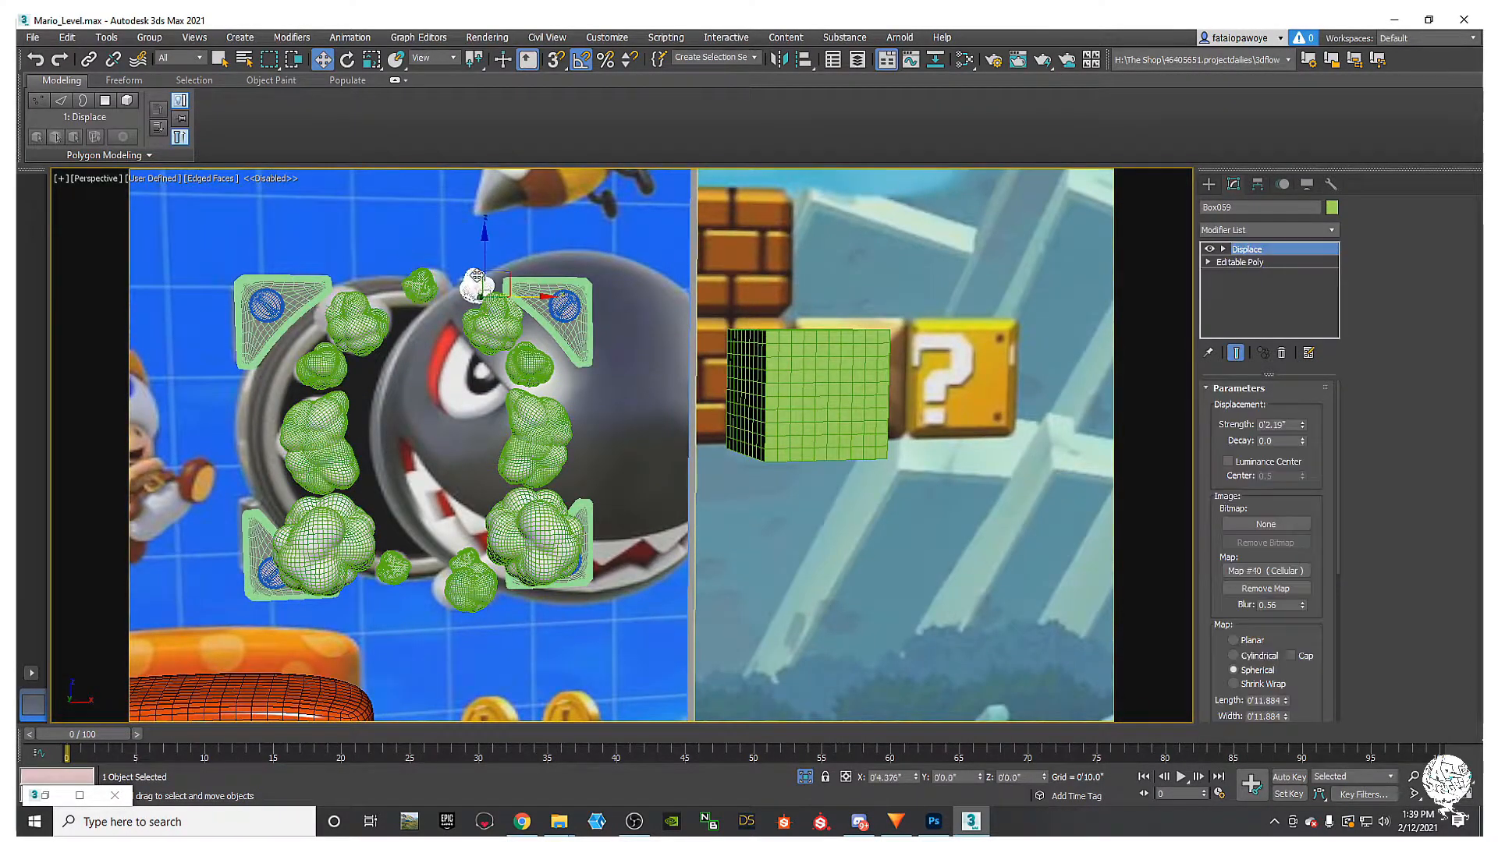
drag(488, 274, 481, 368)
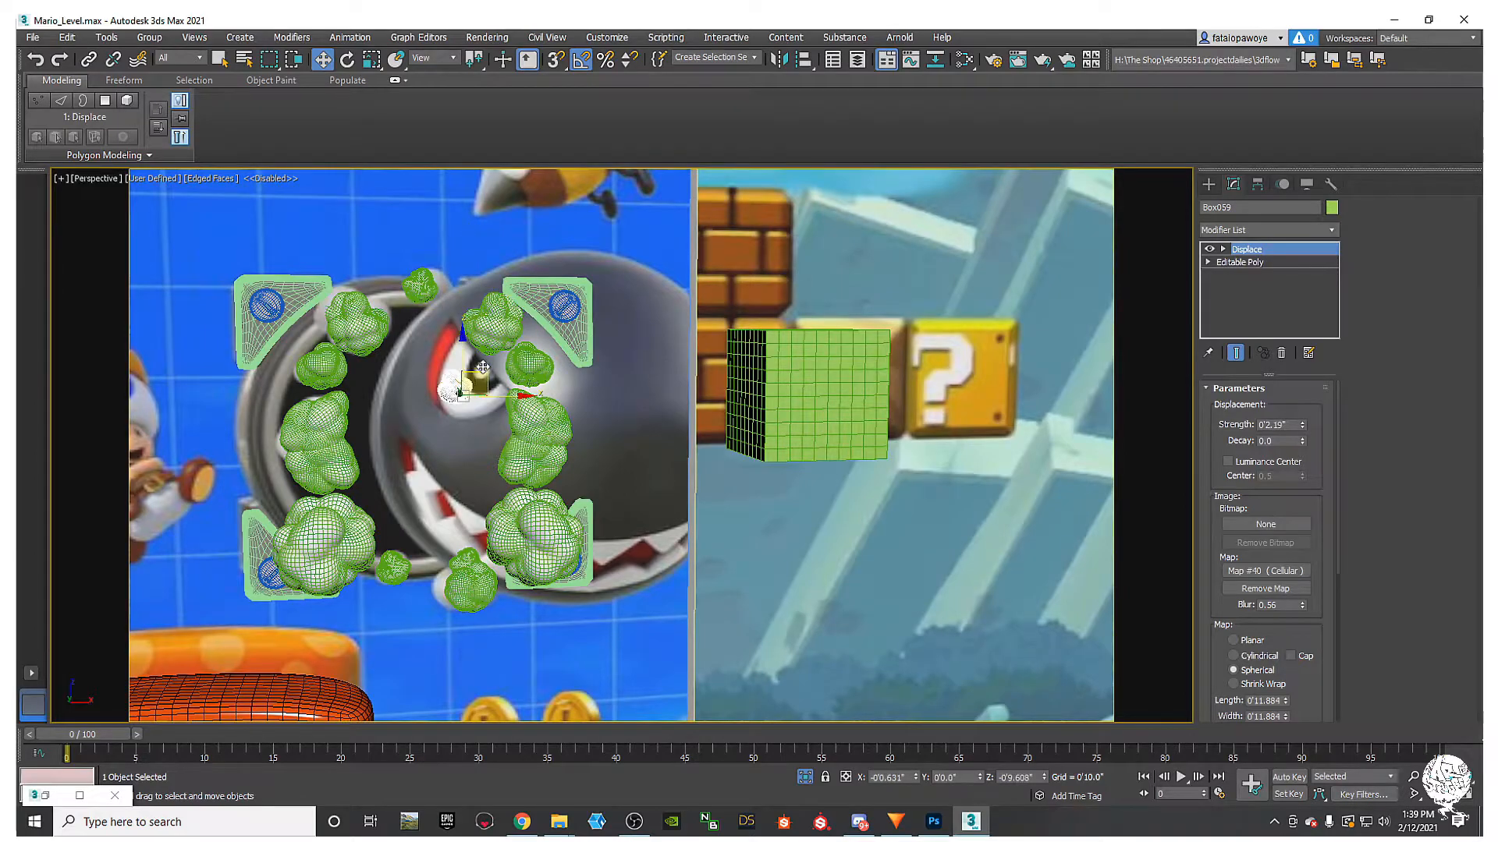
click(484, 576)
drag(529, 582, 503, 584)
key(alt+w)
scroll(467, 564, up, 5)
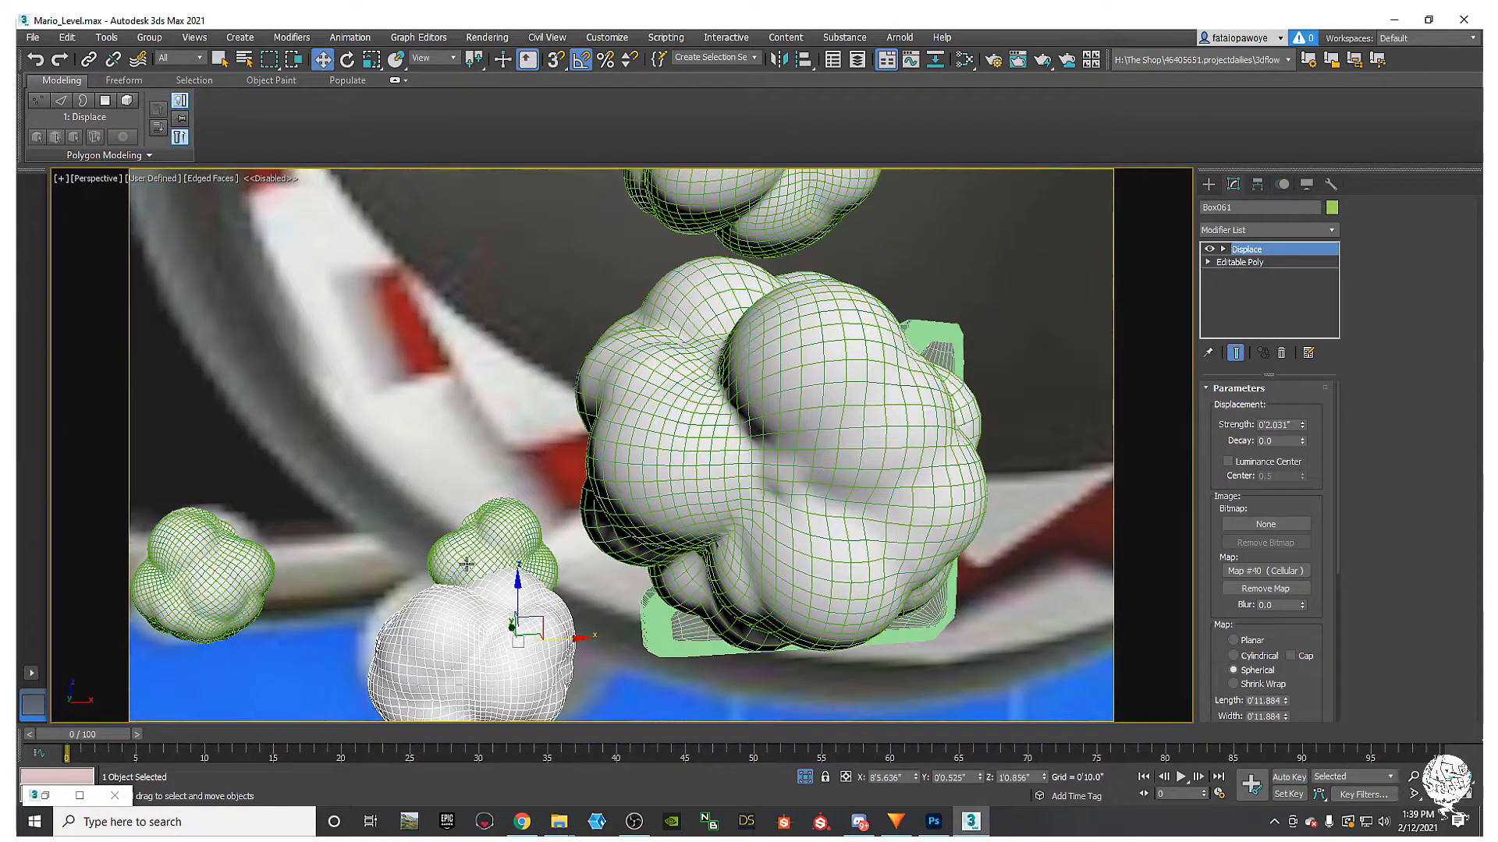
Step: Move the small puff below the rim up to the outer right of the mirrored puffs, beside the bullet's eye
click(505, 545)
drag(476, 567, 521, 562)
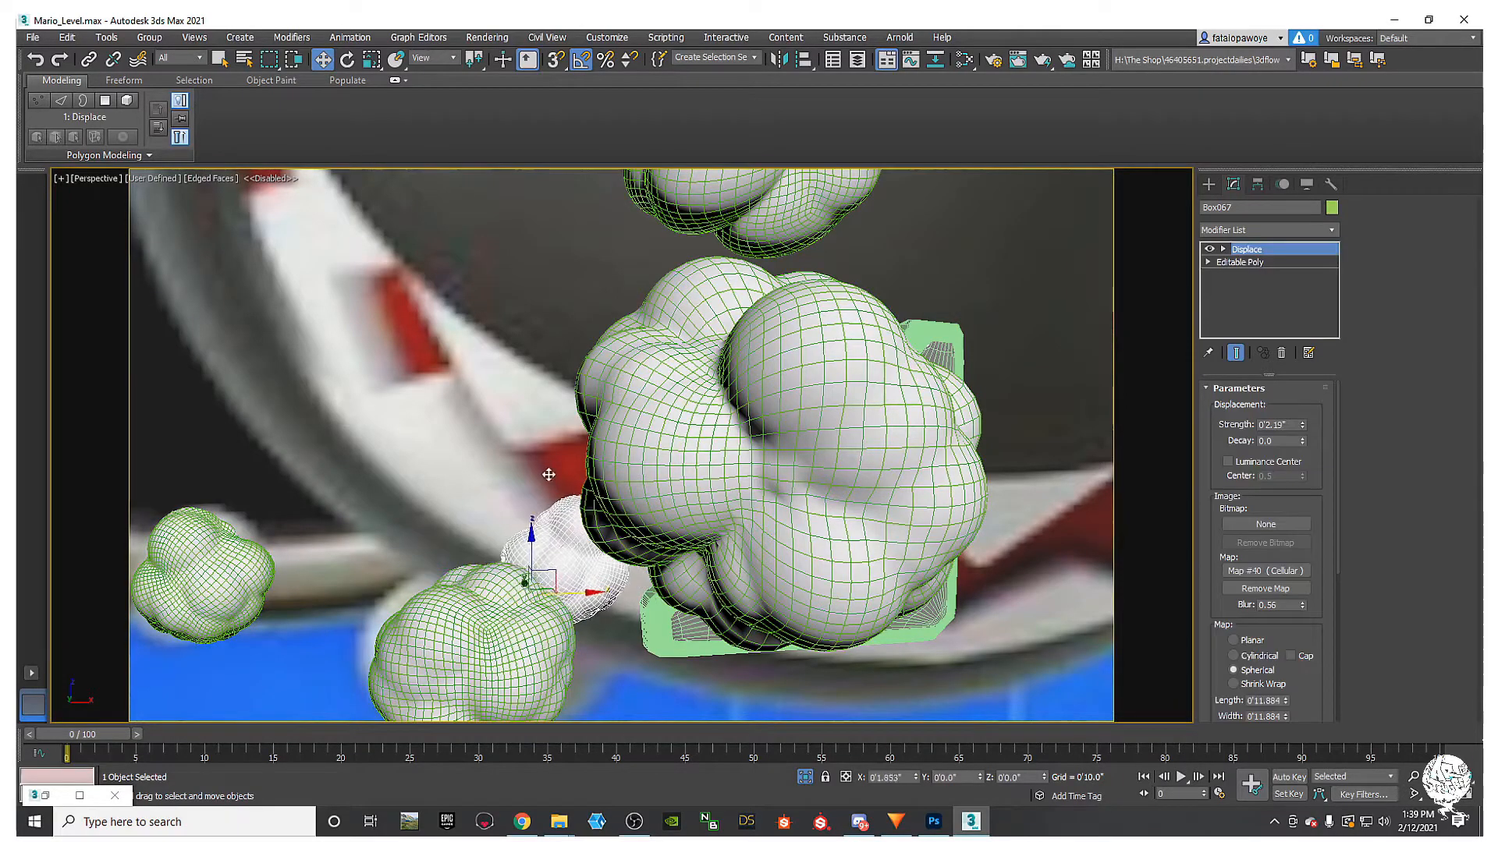
scroll(521, 561, down, 5)
alt+middle_drag(530, 481, 536, 484)
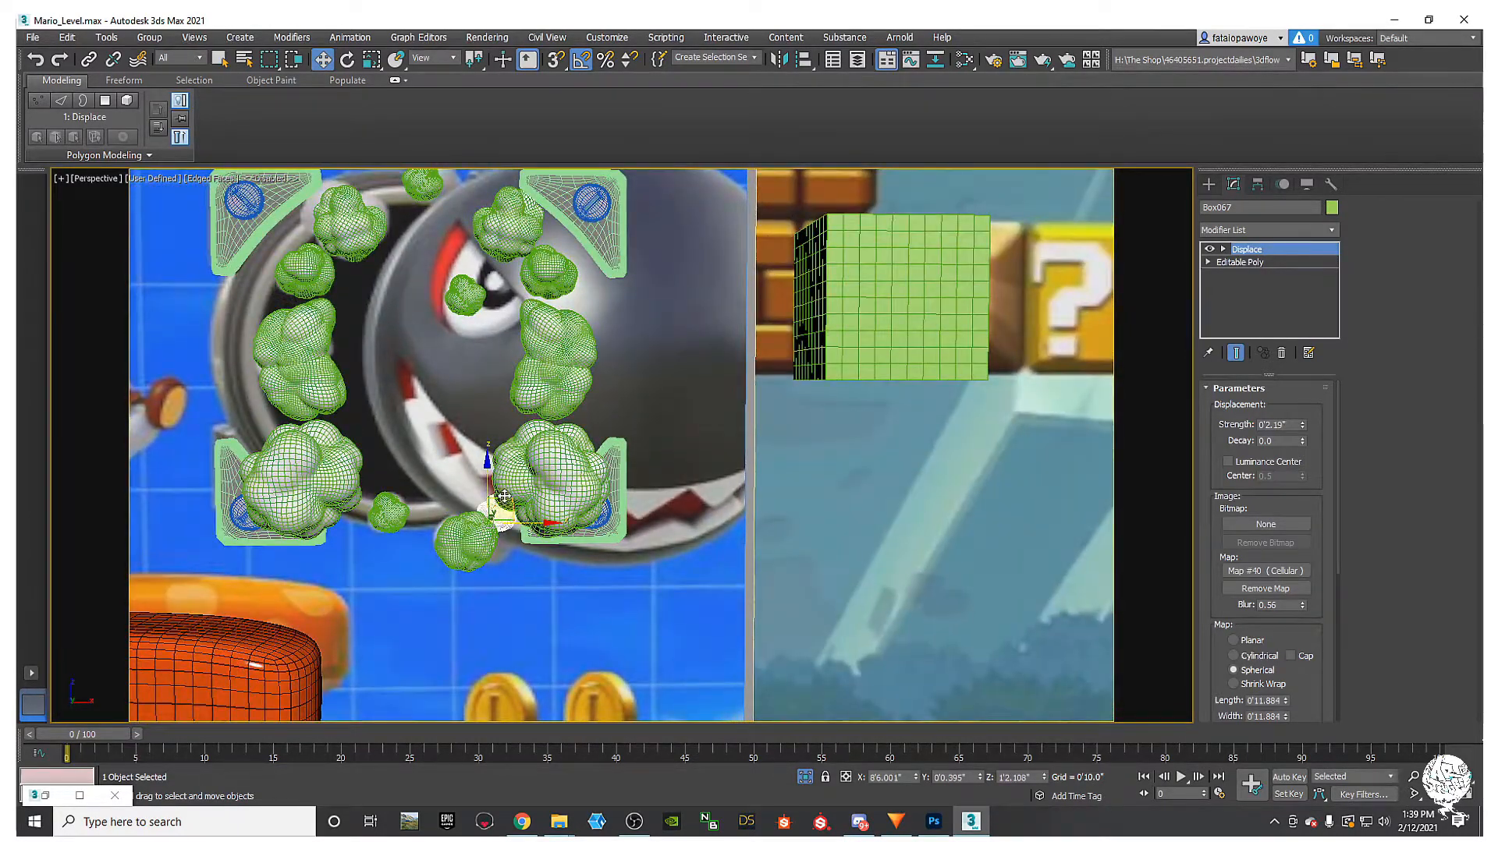
drag(508, 498, 610, 287)
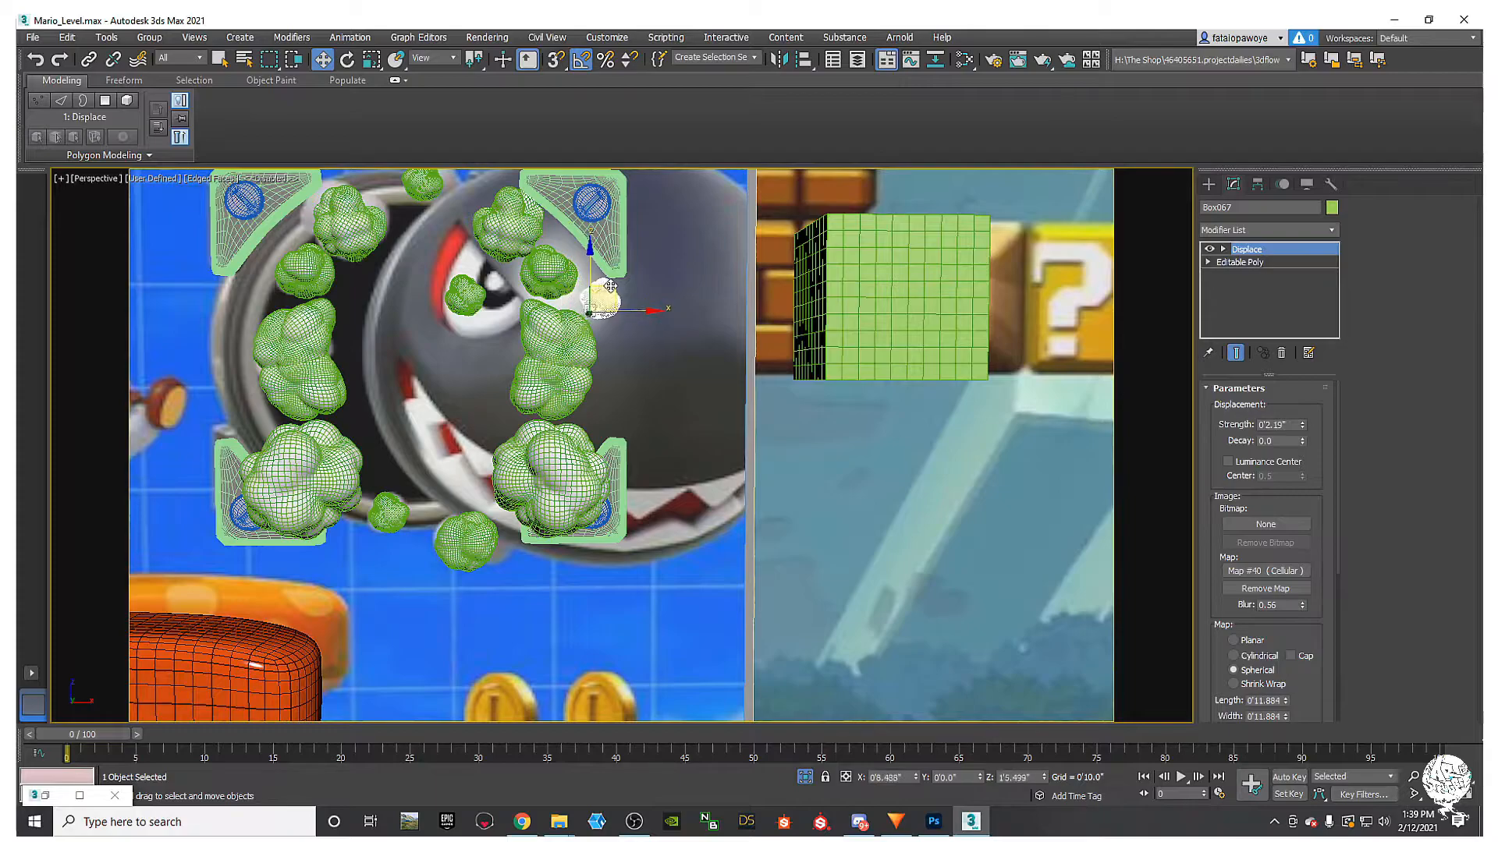
Step: Move the small puff over the bullet's eye down beside the lower mirrored puffs and rotate it about -75 degrees around Z
click(447, 302)
middle_drag(447, 303, 478, 395)
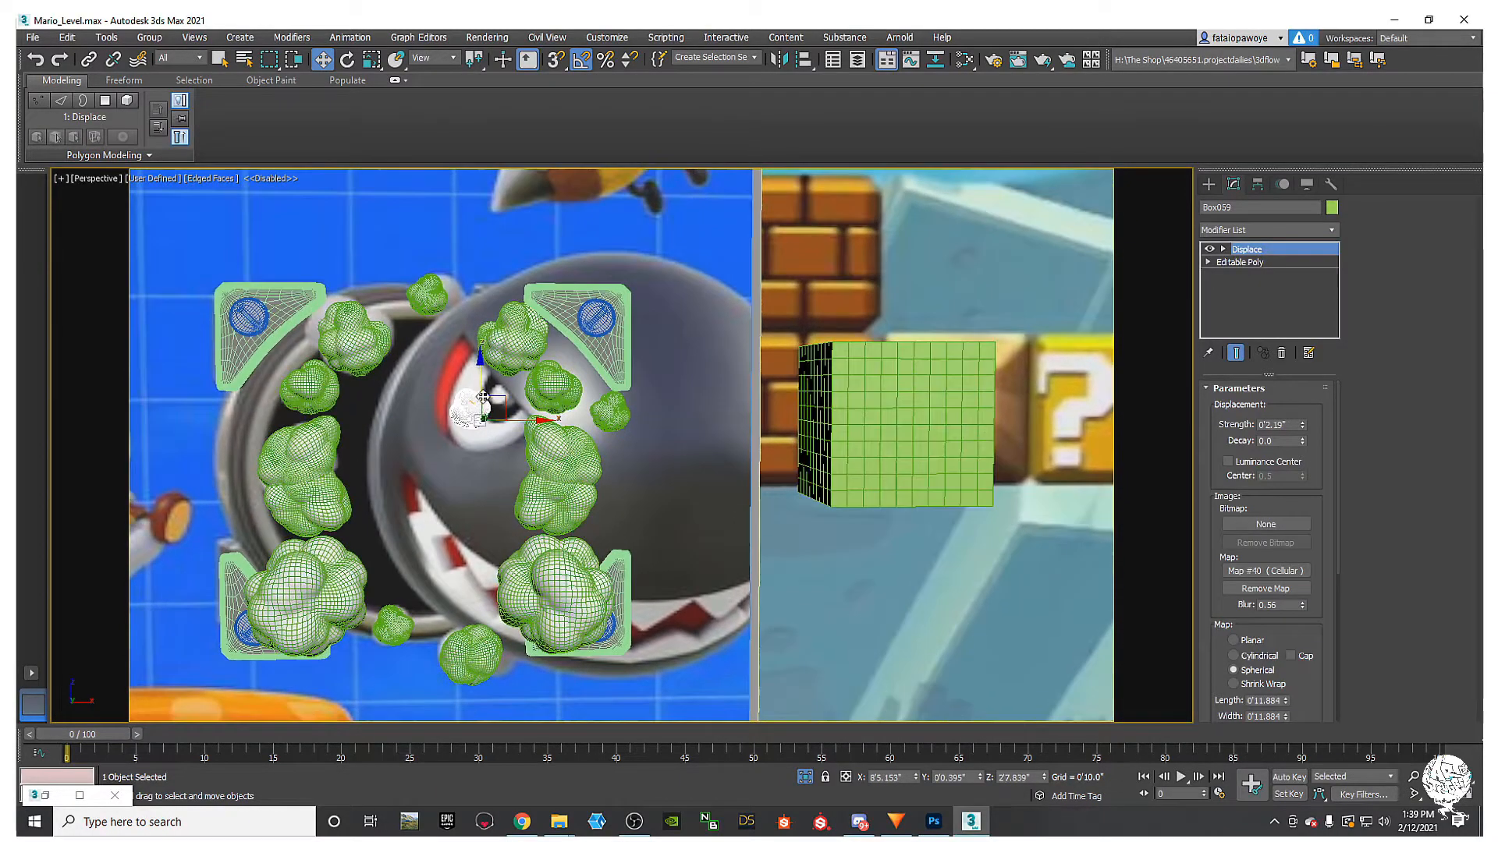
drag(500, 402, 642, 518)
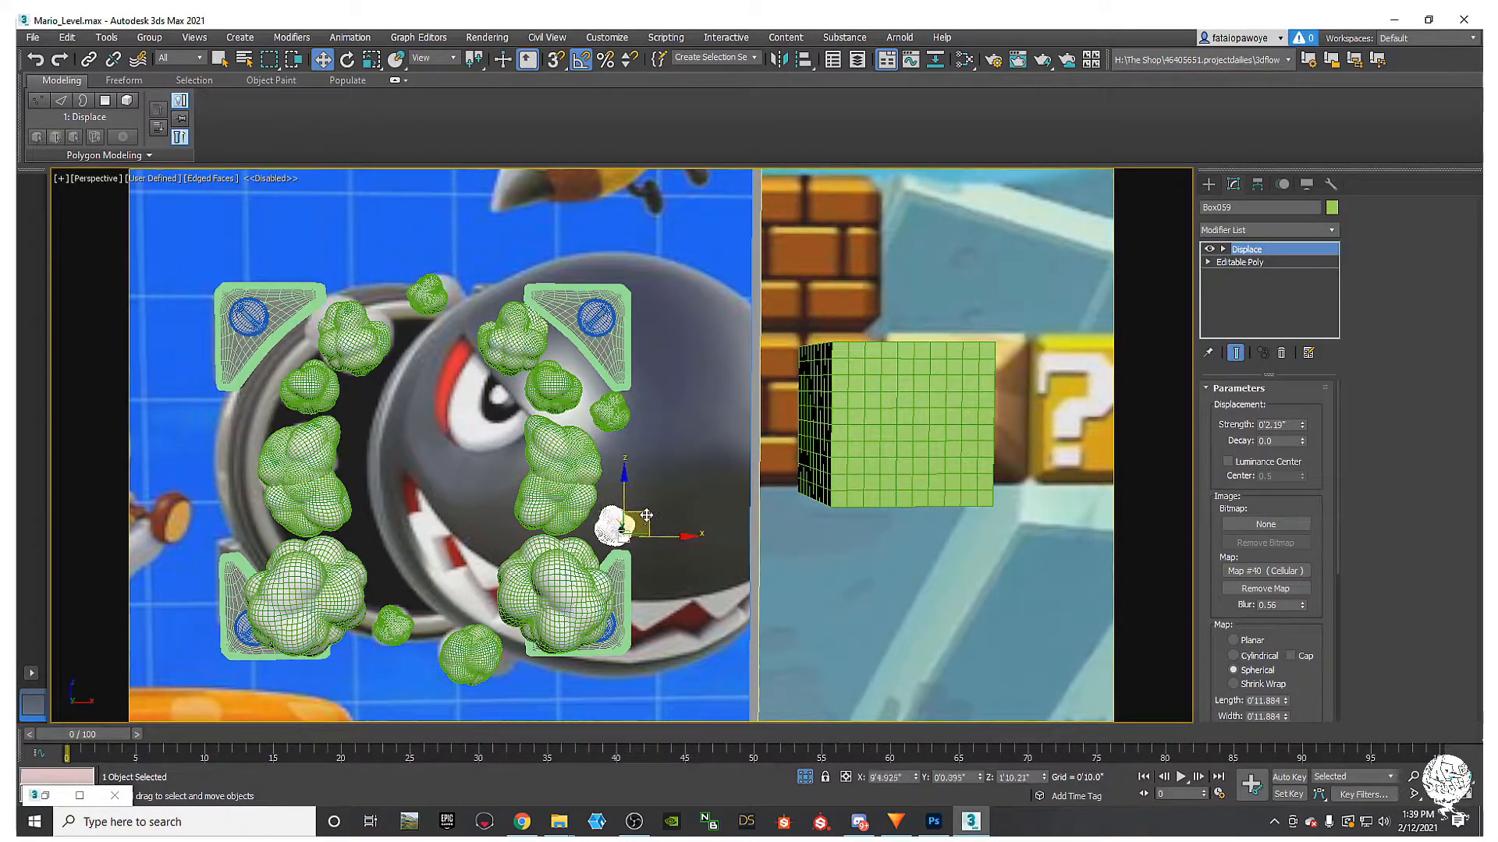
key(e)
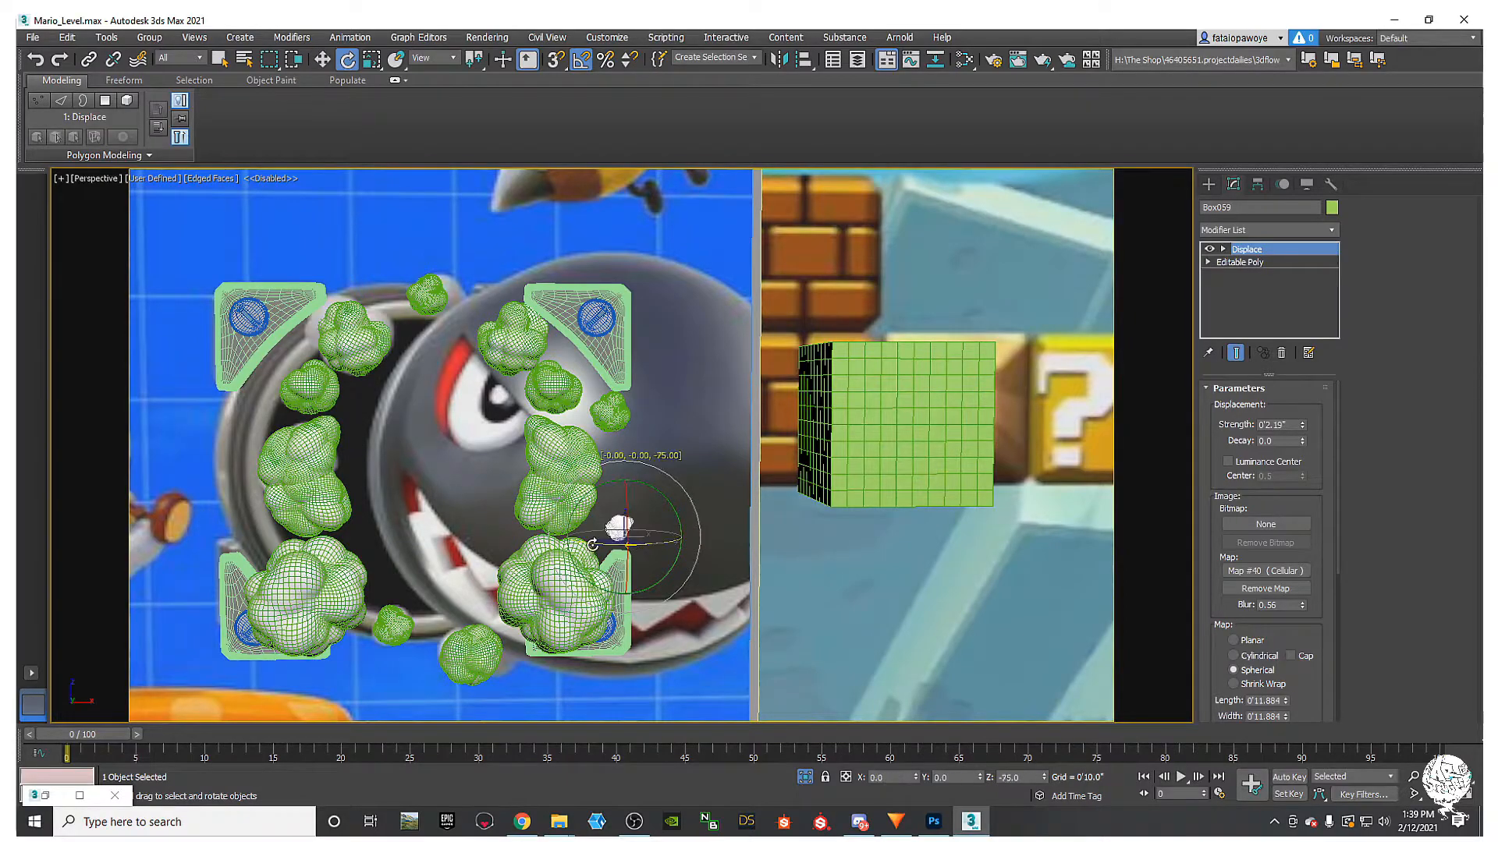
key(w)
alt+middle_drag(624, 511, 655, 520)
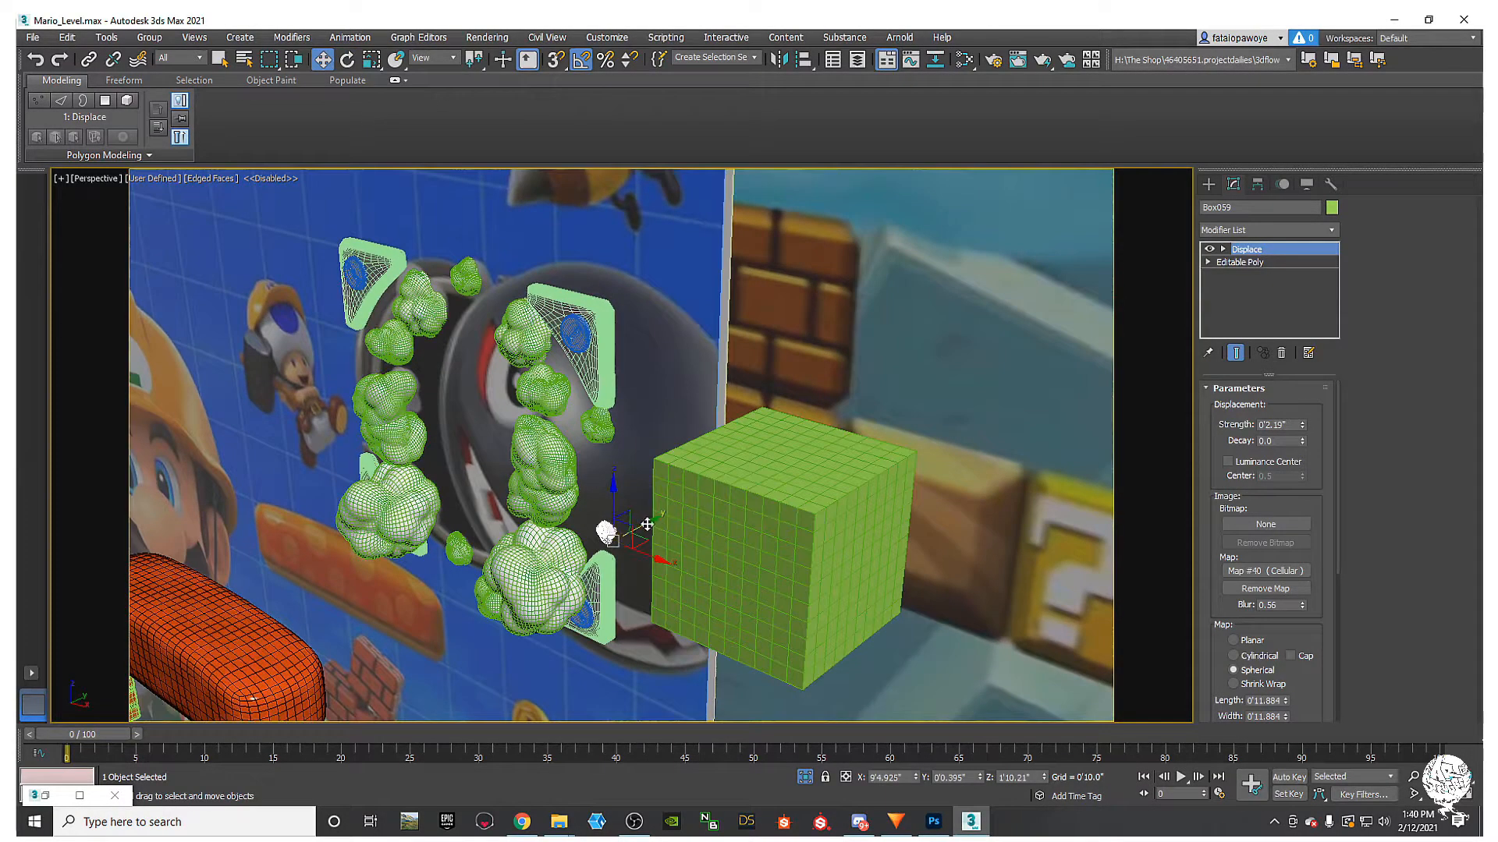
Step: Remove the two loose small puffs outside the mirrored right-hand column and clear the selection
shift+drag(613, 540, 348, 355)
alt+middle_drag(390, 402, 506, 359)
click(646, 462)
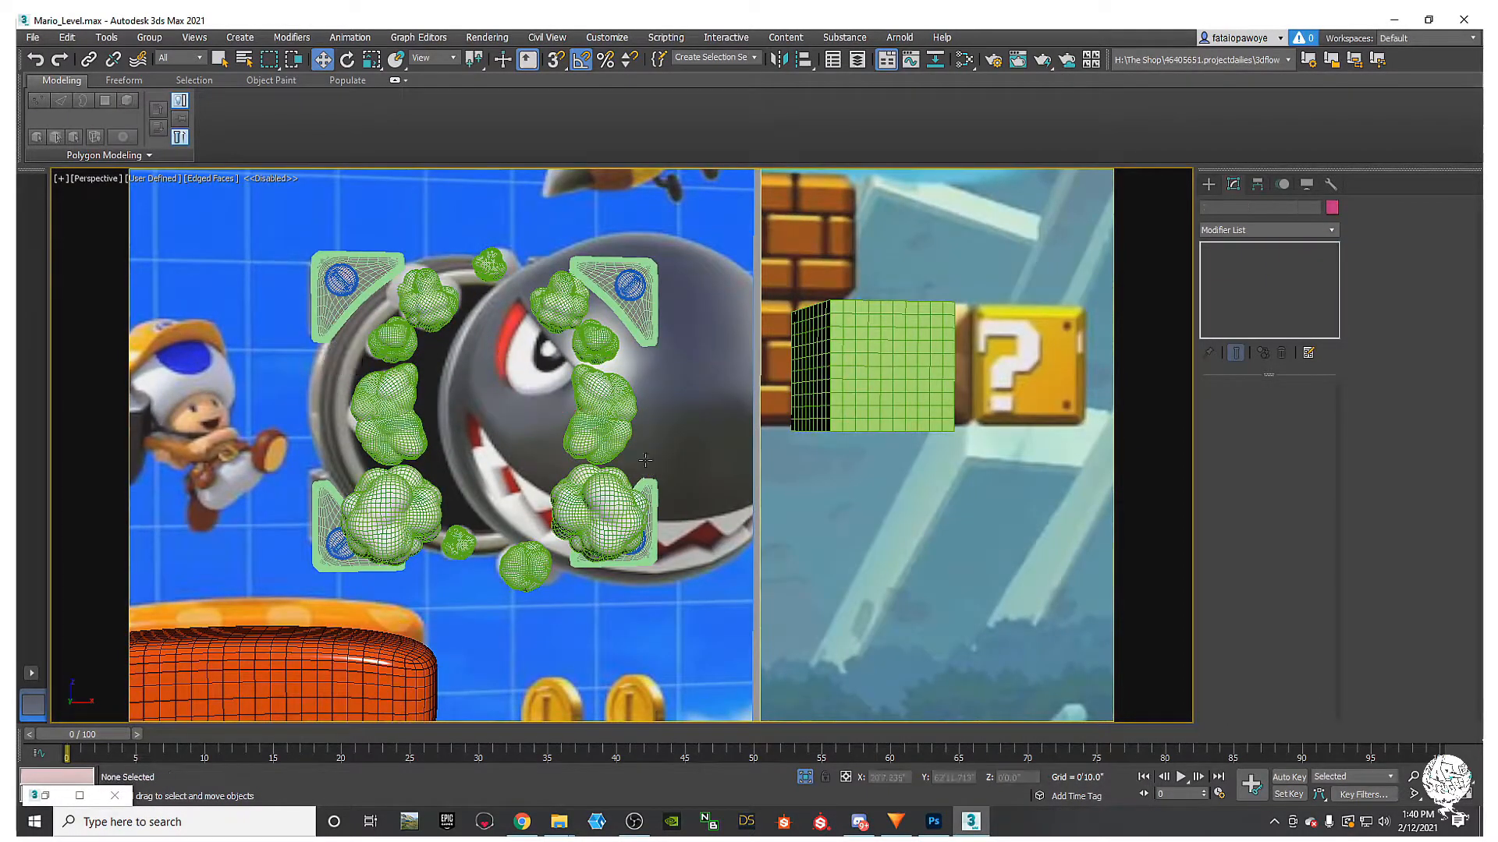
Step: Unhide the level's hidden objects and switch the viewport to wireframe display
scroll(468, 425, down, 5)
scroll(473, 443, up, 4)
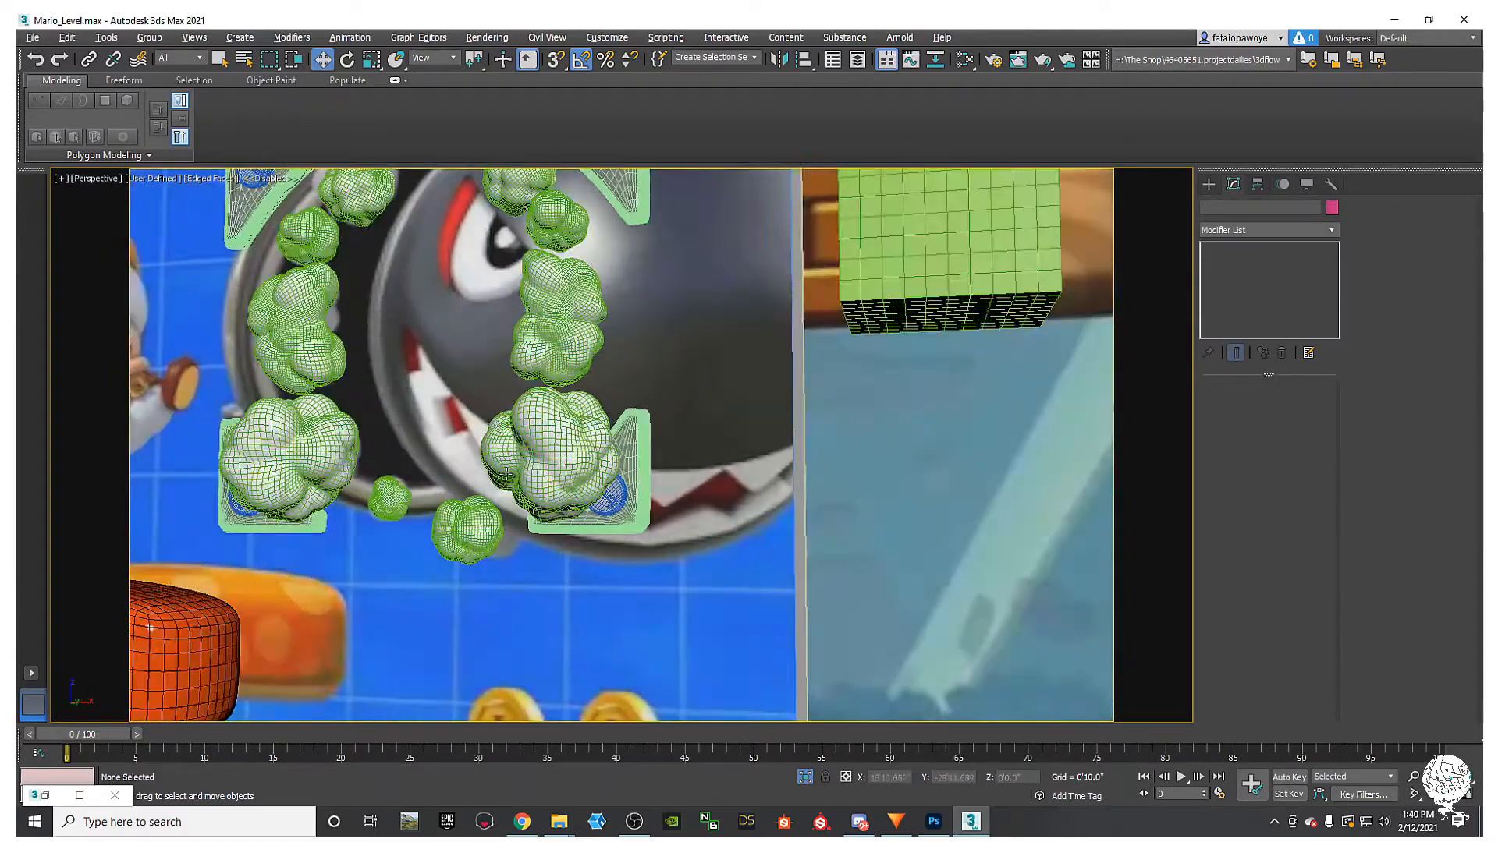
scroll(507, 441, down, 3)
scroll(584, 441, up, 2)
right_click(584, 441)
click(639, 377)
alt+middle_drag(548, 418, 445, 462)
scroll(502, 512, up, 3)
scroll(507, 493, down, 5)
key(F3)
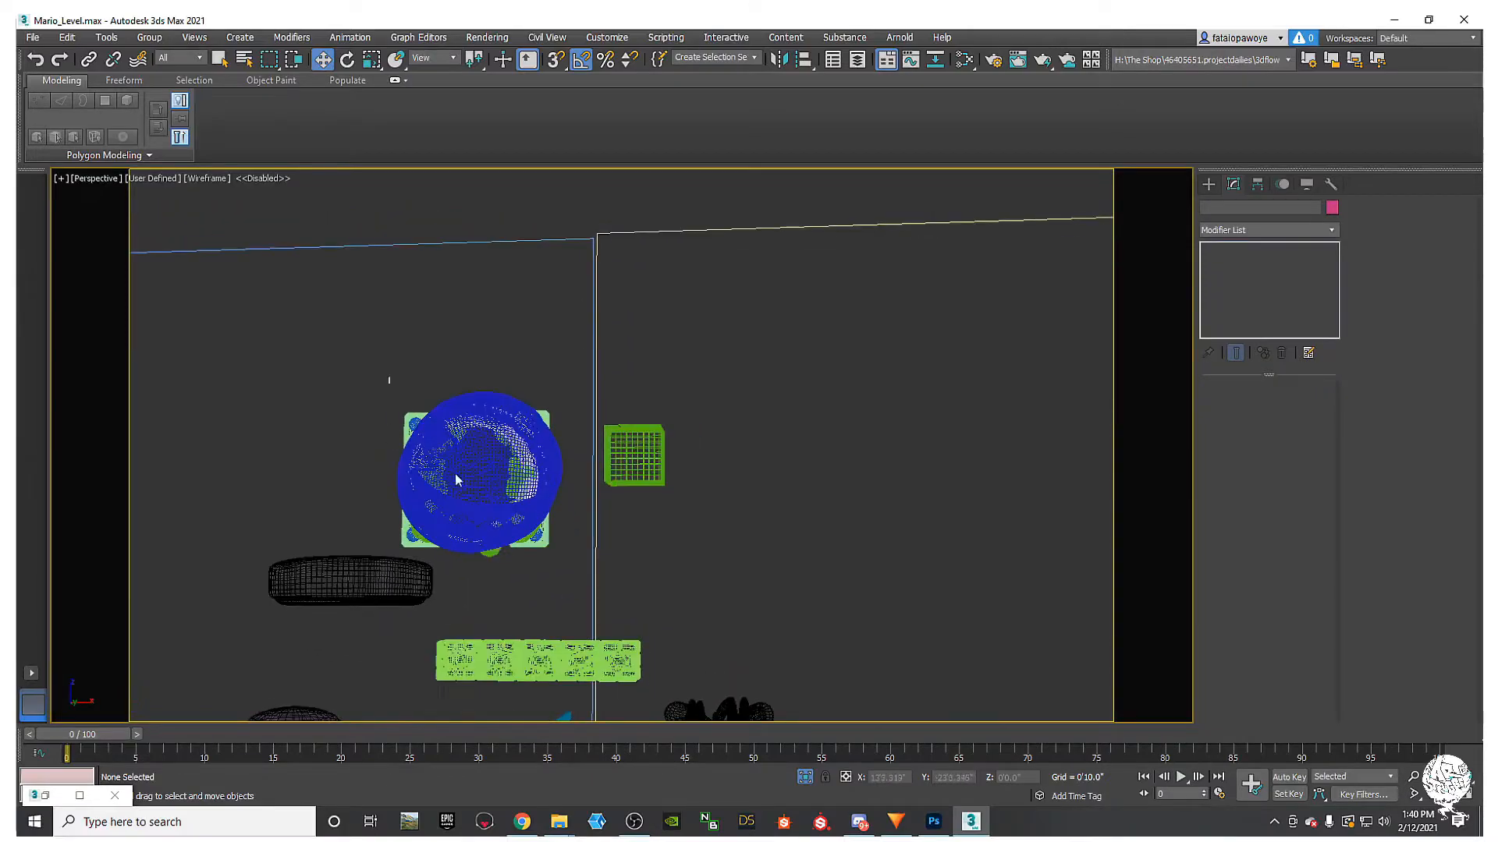
Step: Select the bullet, launcher rim, brackets and smoke puffs, isolate them and frame them in the viewport
drag(555, 549, 554, 551)
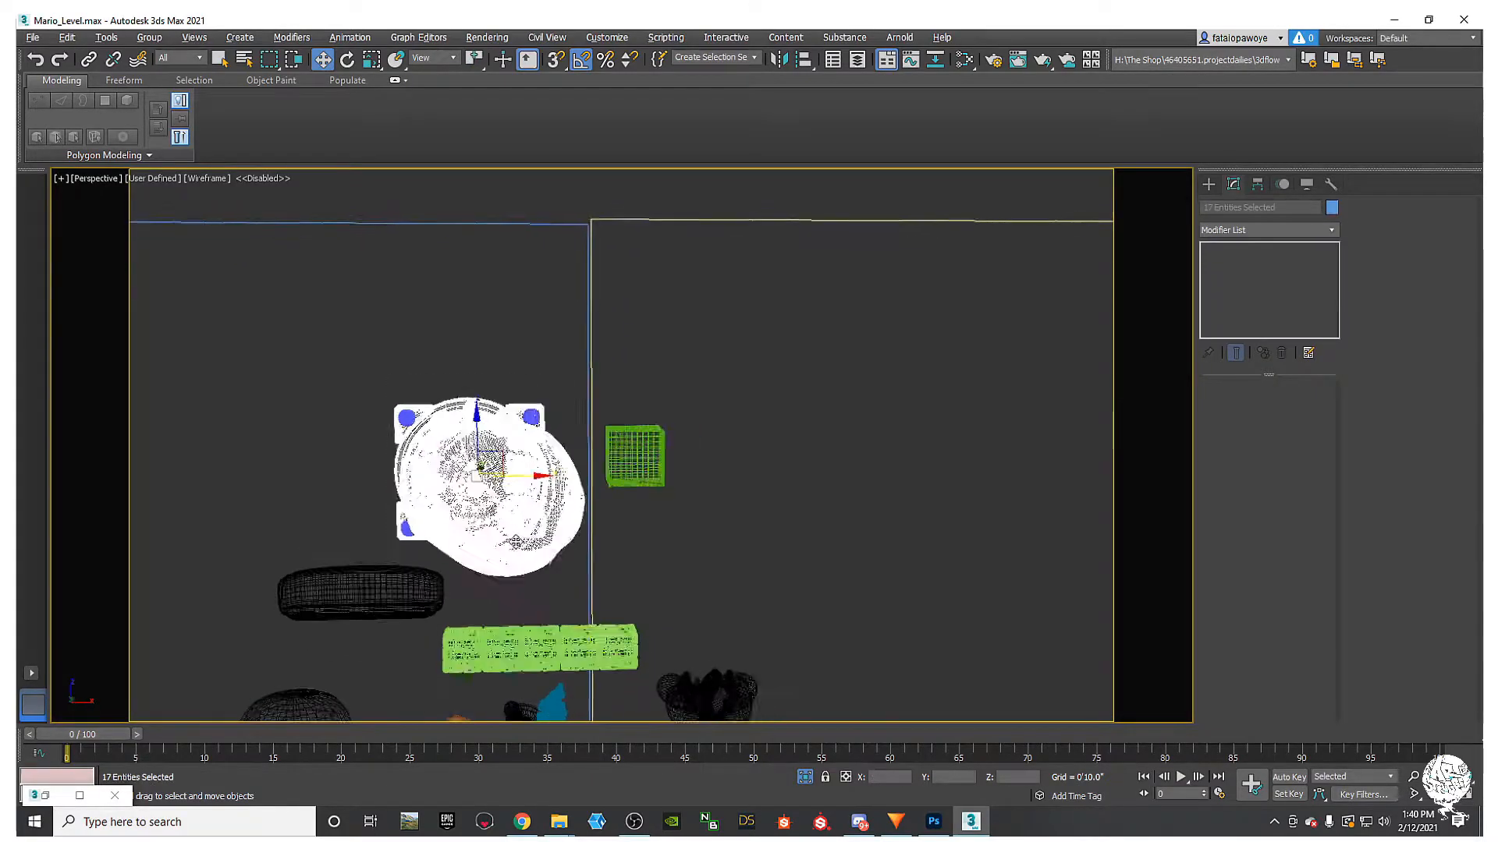
key(z)
alt+middle_drag(514, 522, 494, 641)
scroll(503, 558, up, 5)
scroll(499, 643, down, 3)
middle_drag(585, 617, 553, 669)
Step: Move the bullet group forward out of the launcher rim along Y to -2'11.639"
click(554, 668)
click(538, 474)
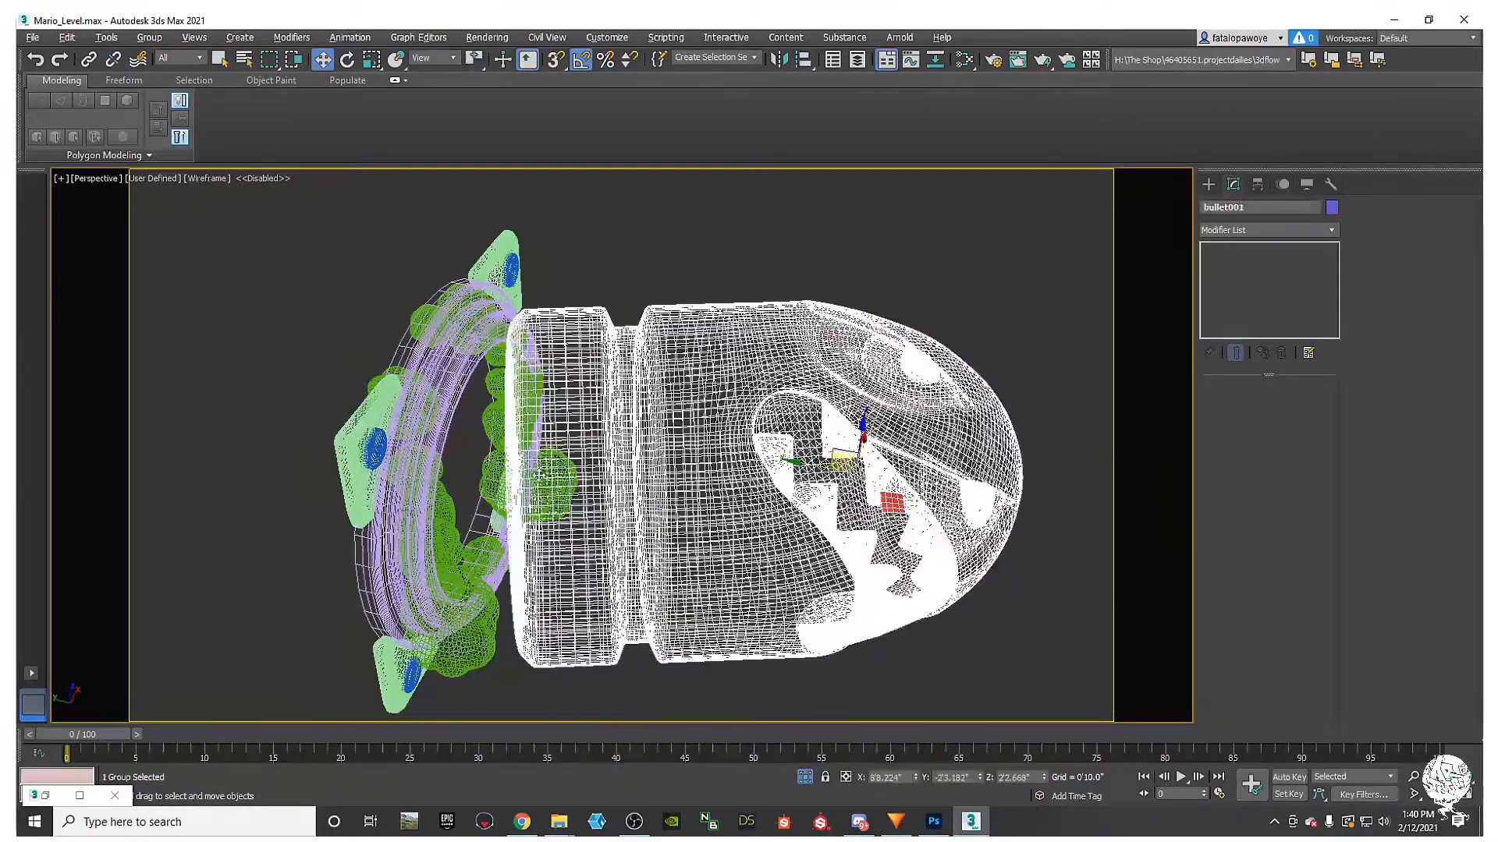
drag(803, 466, 897, 484)
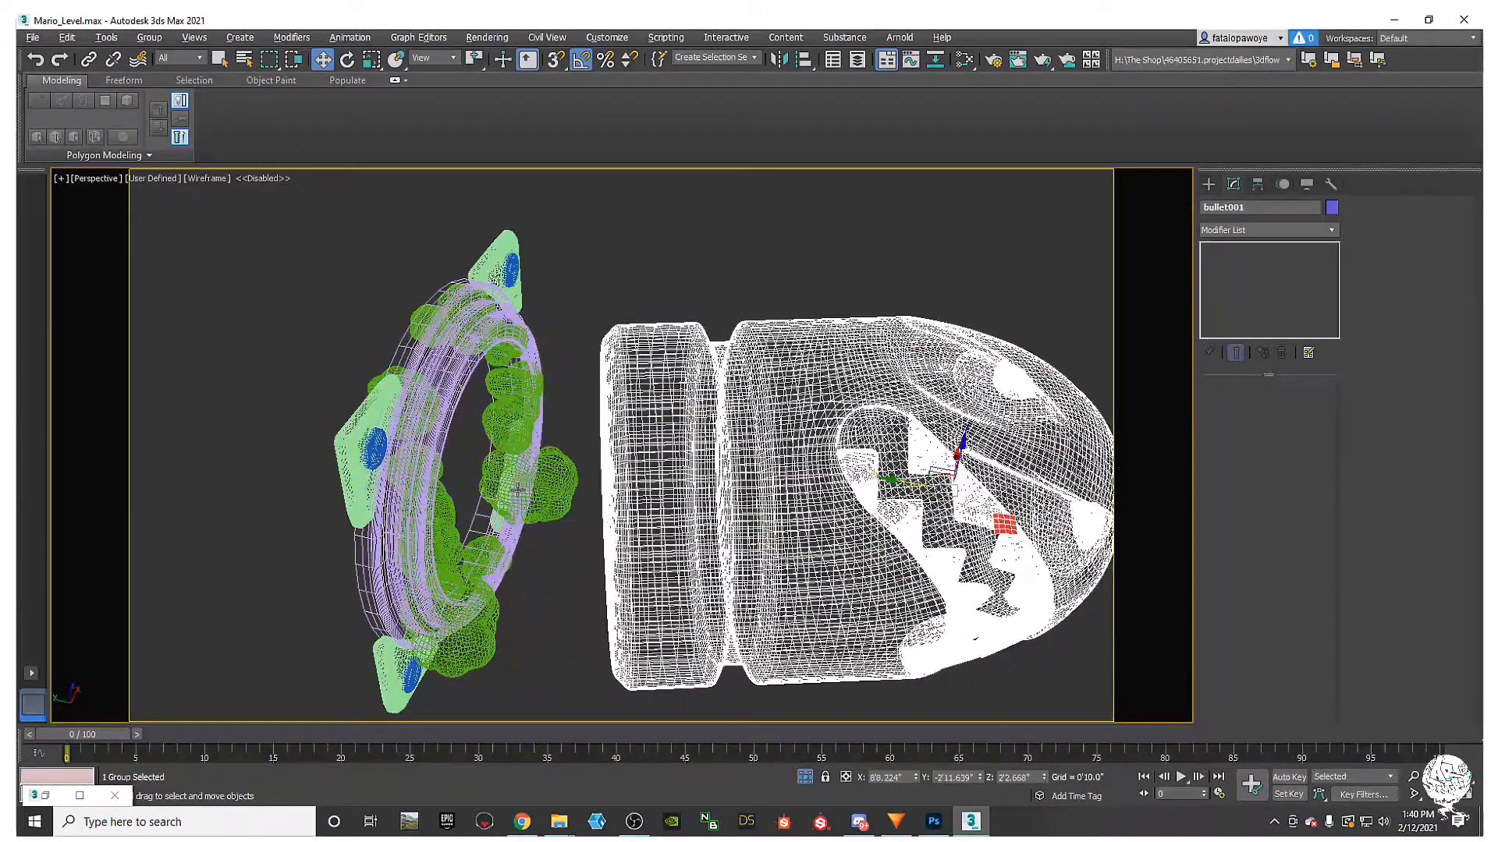
Step: Select only the smoke puffs, excluding the rim and its corner brackets, and move them forward toward the bullet, to around Y -0'11"
middle_drag(517, 489, 527, 497)
drag(564, 648, 564, 647)
alt+click(405, 452)
alt+click(471, 328)
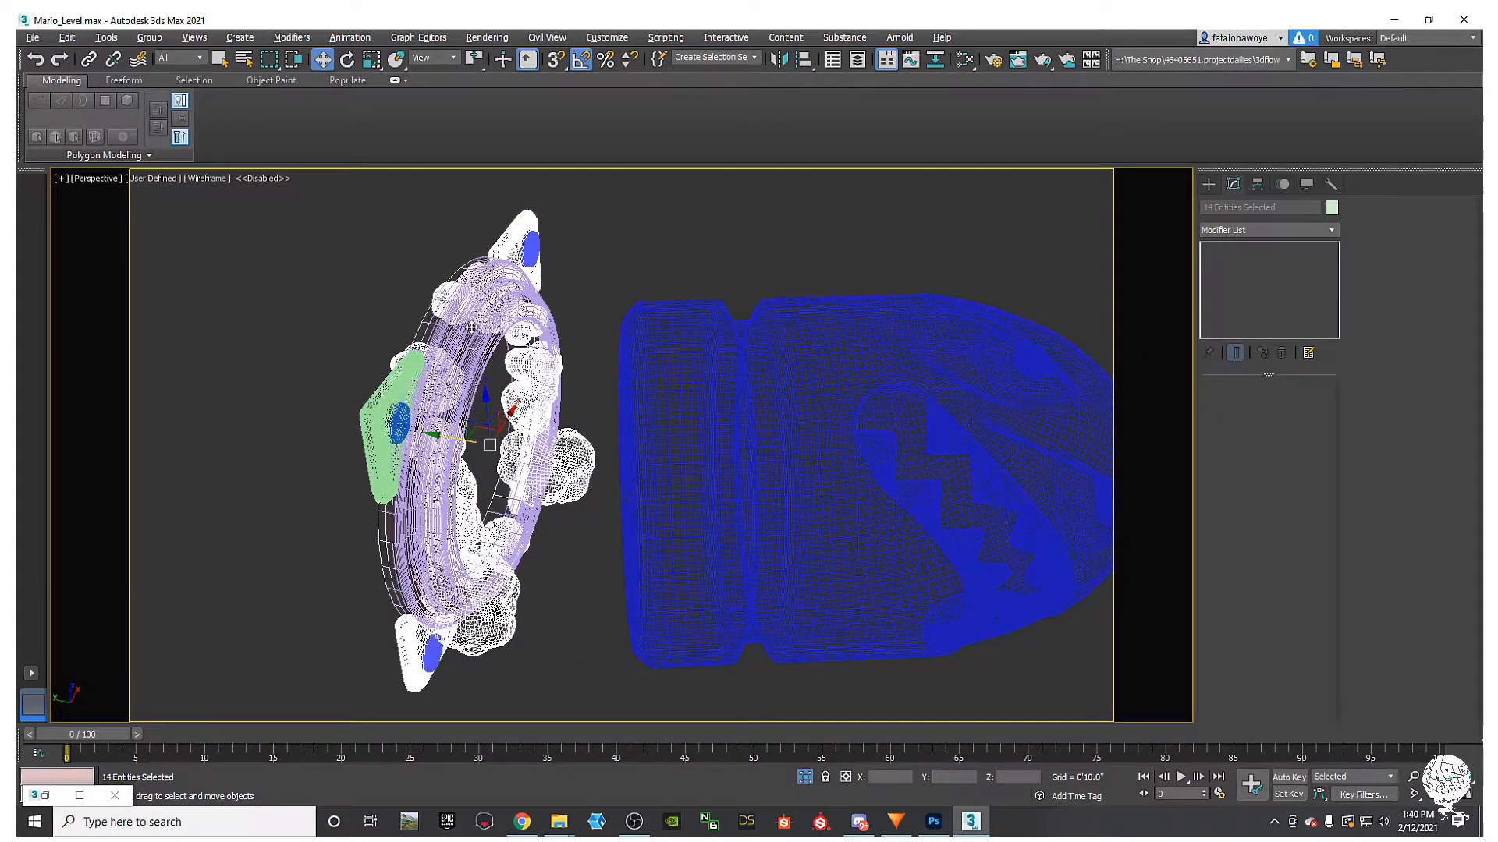
alt+click(531, 249)
alt+middle_drag(574, 494, 457, 562)
alt+click(348, 590)
alt+middle_drag(348, 597, 609, 601)
alt+click(624, 539)
alt+middle_drag(626, 539, 549, 551)
drag(538, 424, 441, 456)
Step: Clear the selection and switch the viewport to shaded display with edged faces off
mouse_move(441, 457)
alt+middle_down()
mouse_move(675, 414)
mouse_move(632, 414)
mouse_move(654, 421)
mouse_move(613, 438)
mouse_move(607, 398)
mouse_move(578, 459)
alt+middle_up()
click(612, 440)
scroll(607, 410, down, 2)
key(F3)
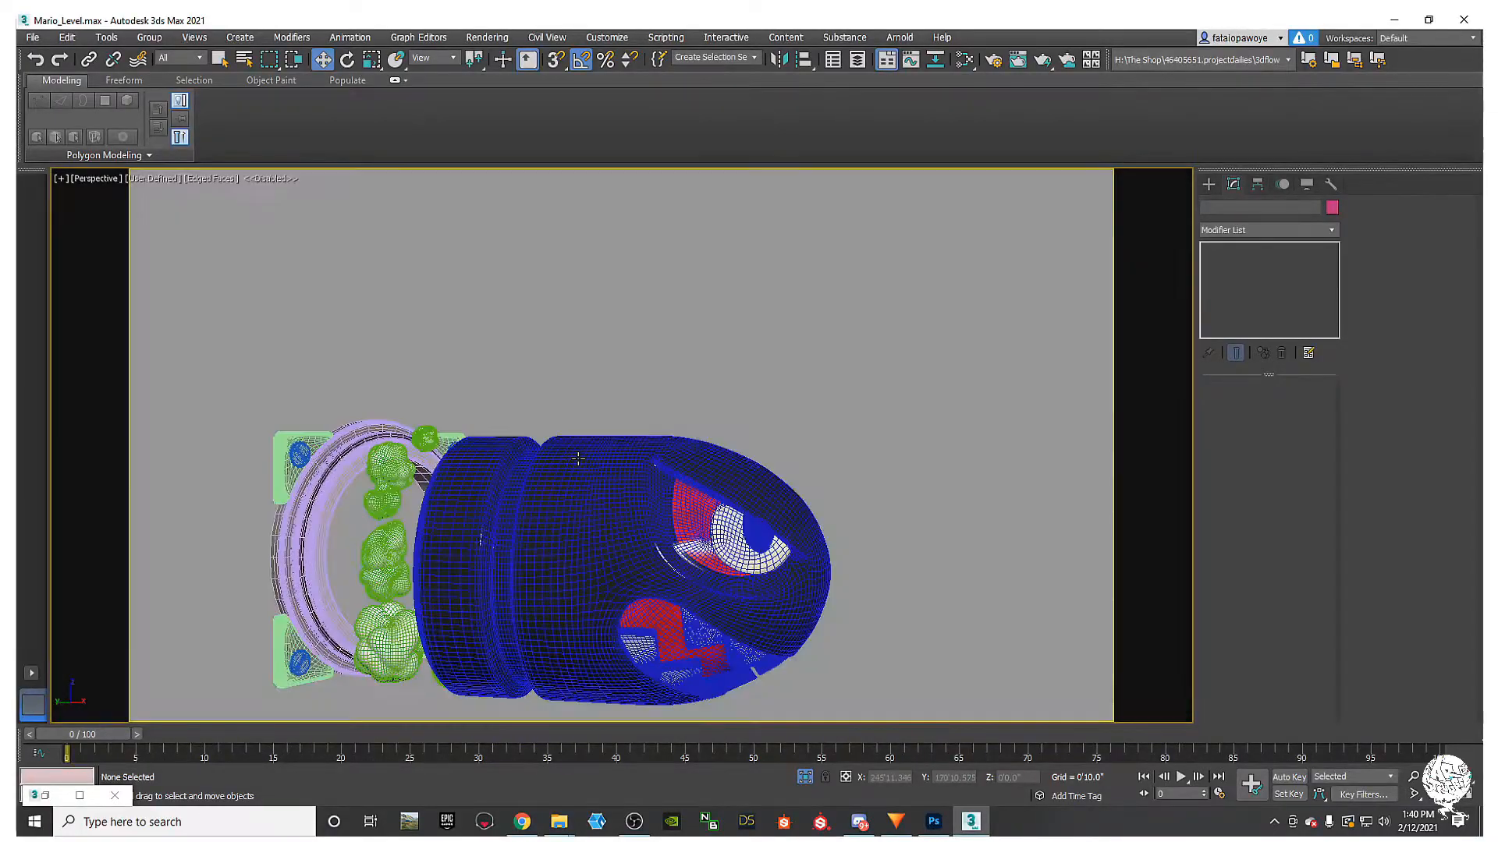
key(F4)
alt+middle_drag(480, 497, 452, 445)
Step: Select the four puffs in the left column and shift them slightly outward along X
click(464, 431)
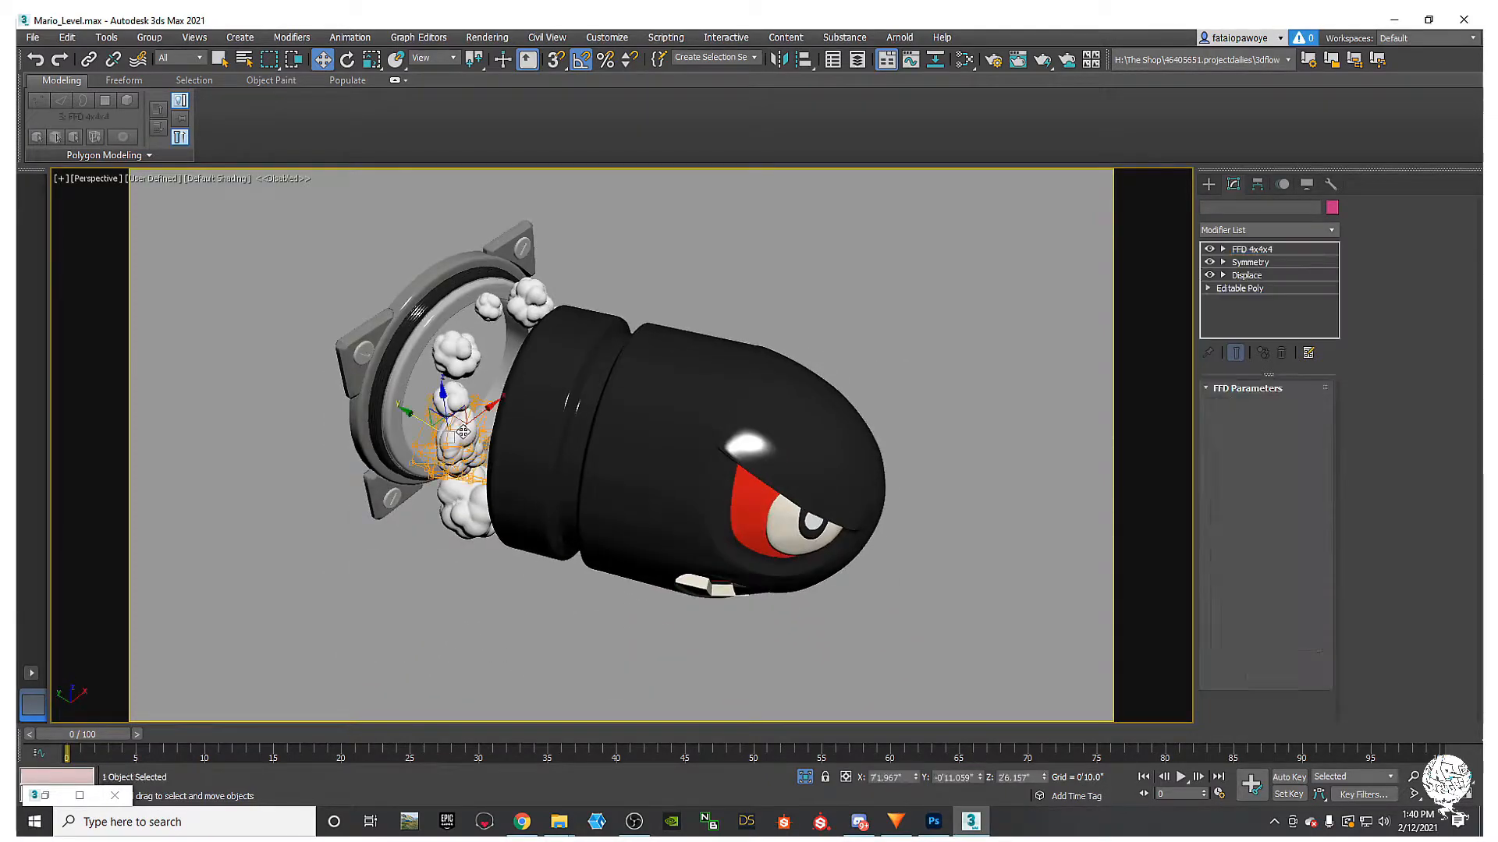
ctrl+click(457, 350)
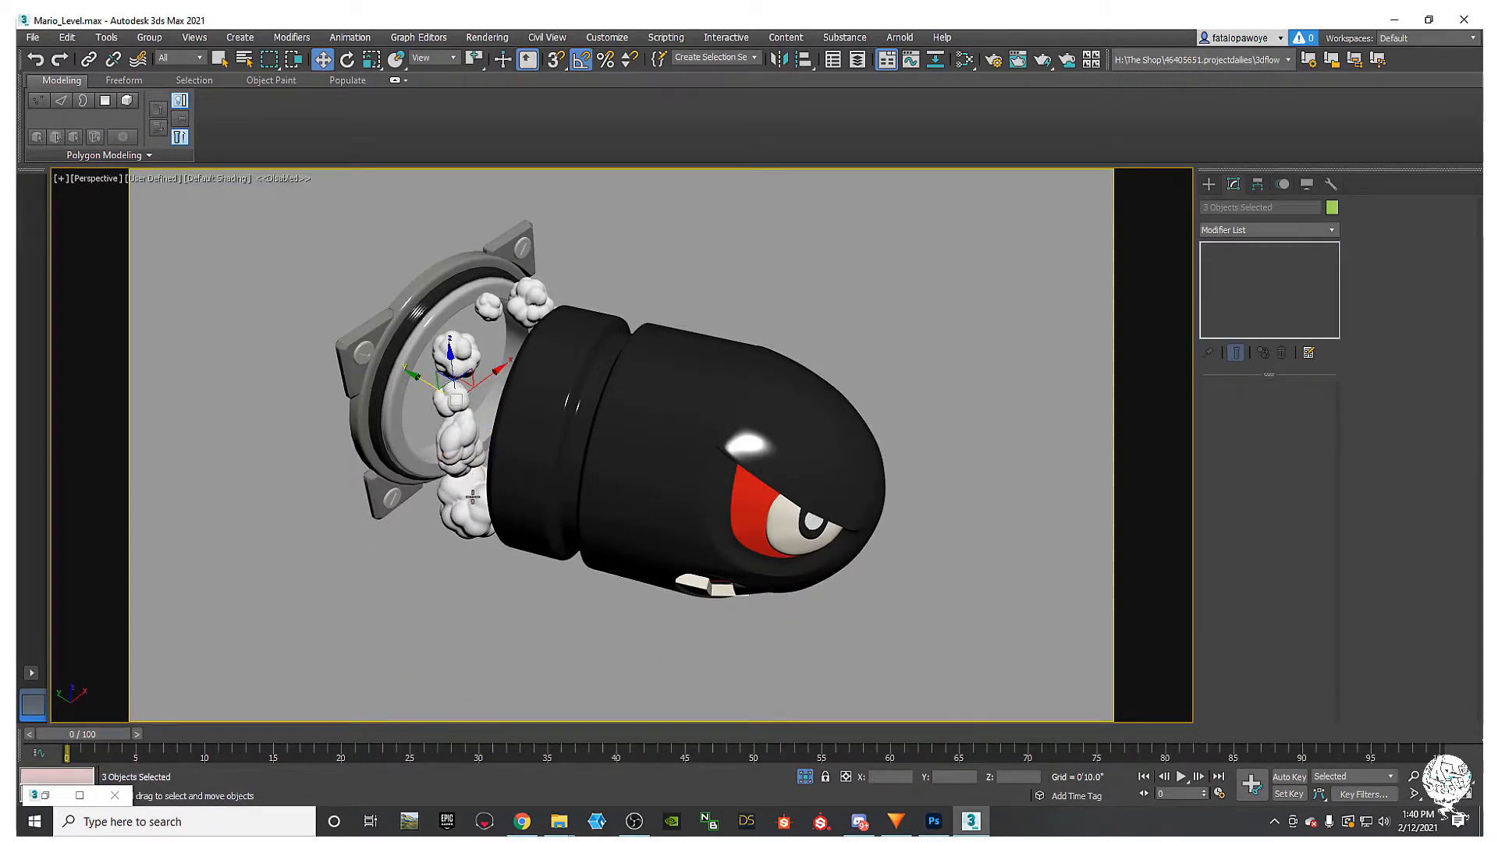
alt+middle_drag(467, 445, 455, 417)
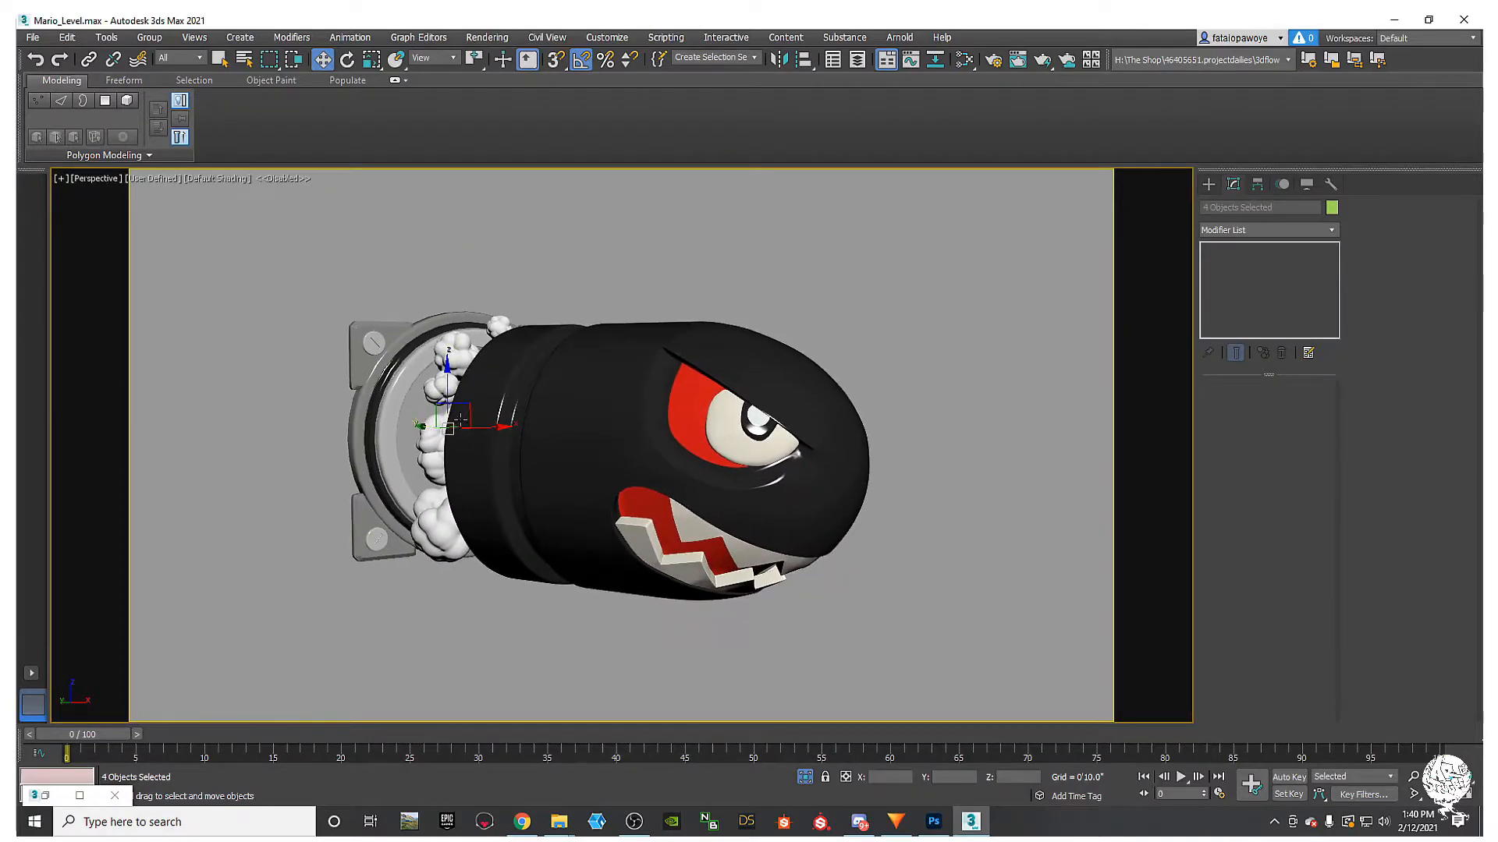
drag(485, 430, 463, 426)
Step: Select the puffs in the mirrored right-hand column and shift them outward from the bullet's base
alt+middle_drag(459, 427, 315, 491)
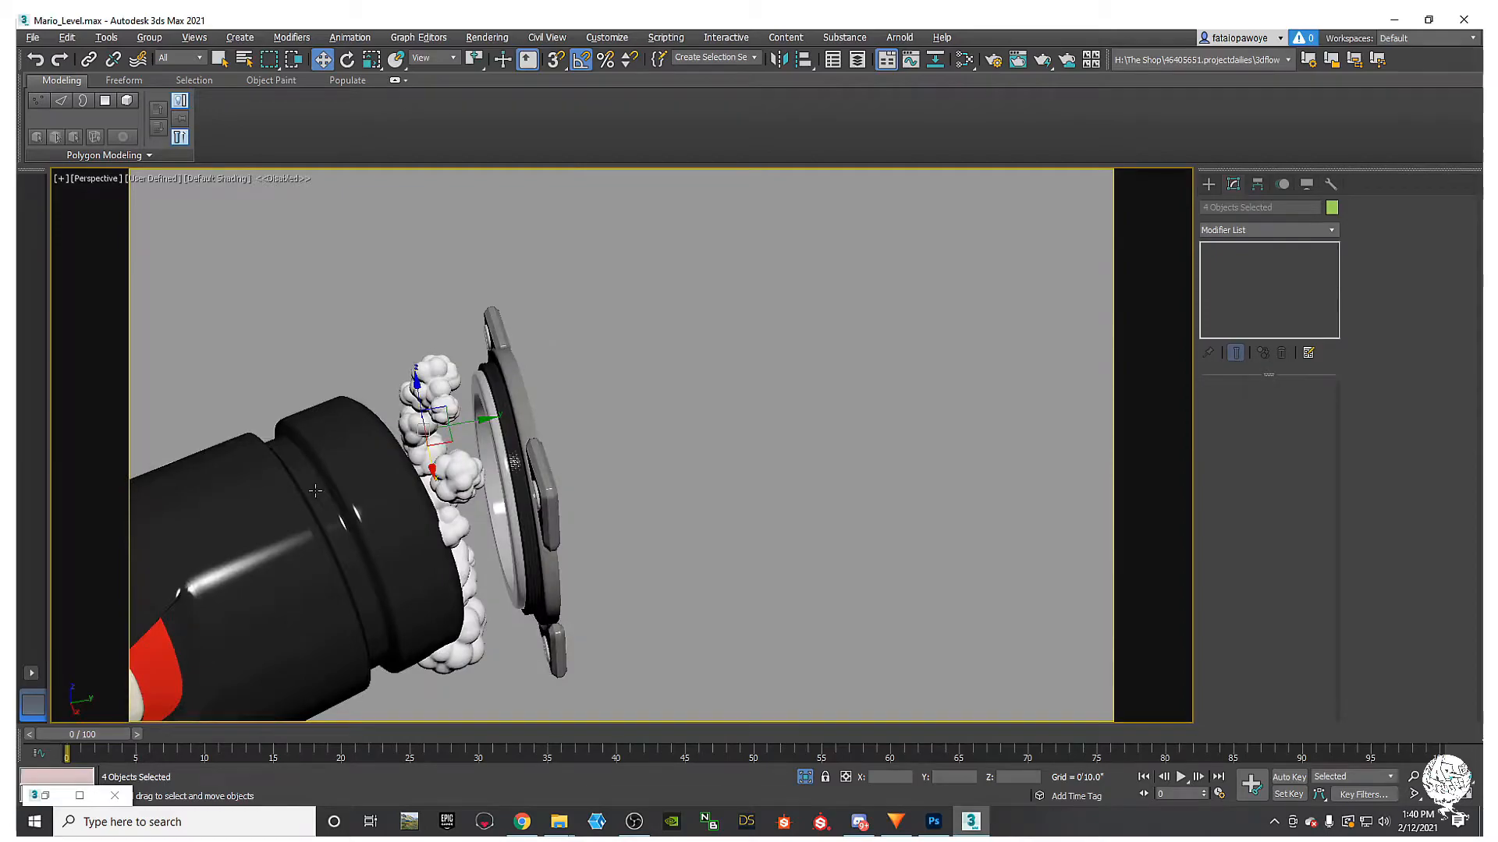
click(462, 555)
alt+middle_drag(462, 556, 493, 596)
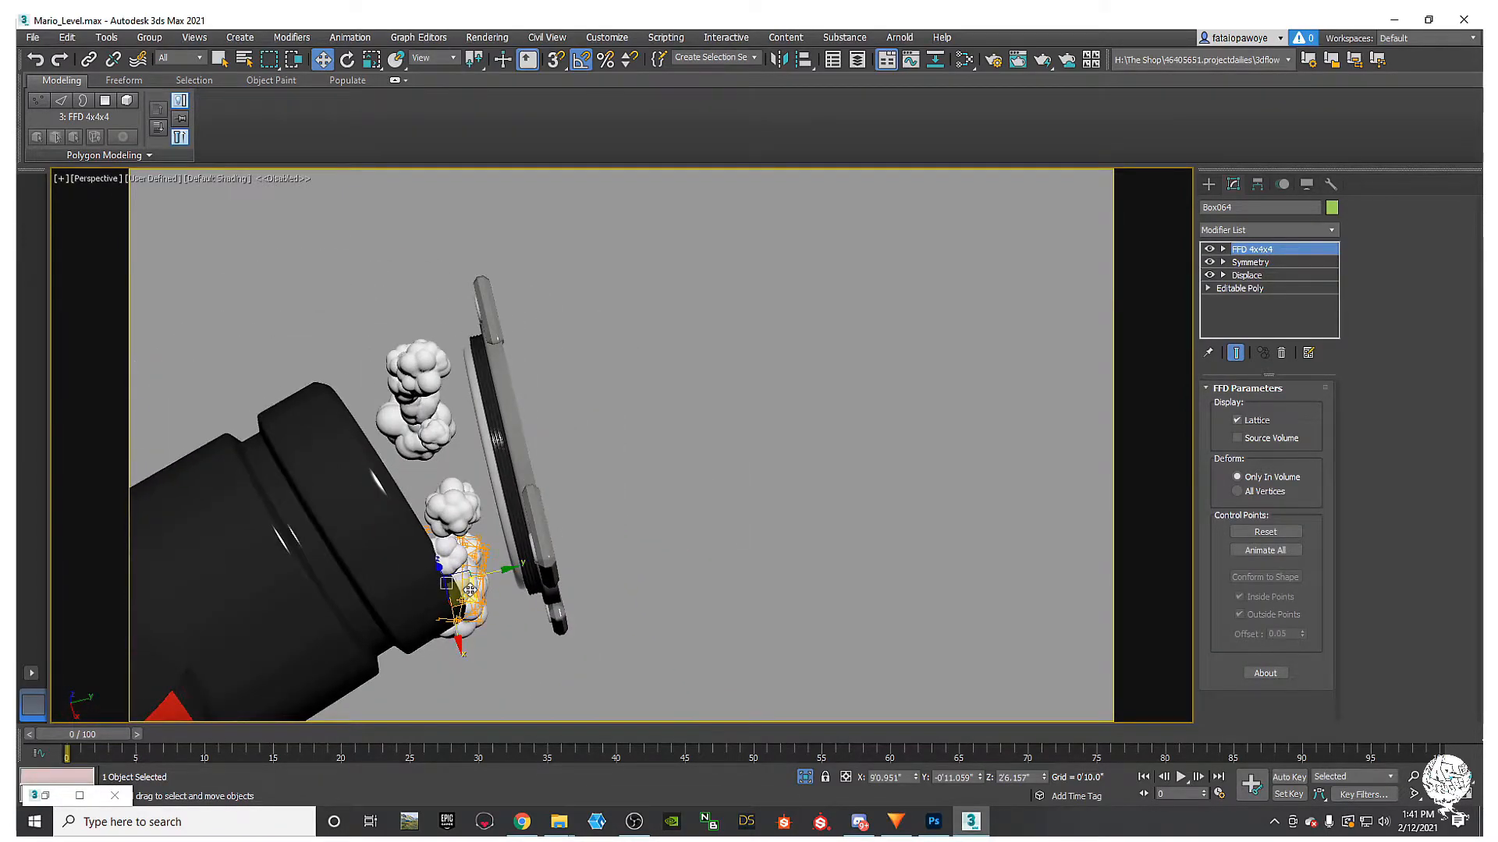
click(474, 560)
drag(474, 560, 523, 559)
Step: Raise the mirrored upper-right puff on Z by about 0'2.7"
alt+middle_drag(471, 541, 456, 499)
click(451, 491)
drag(458, 464, 472, 448)
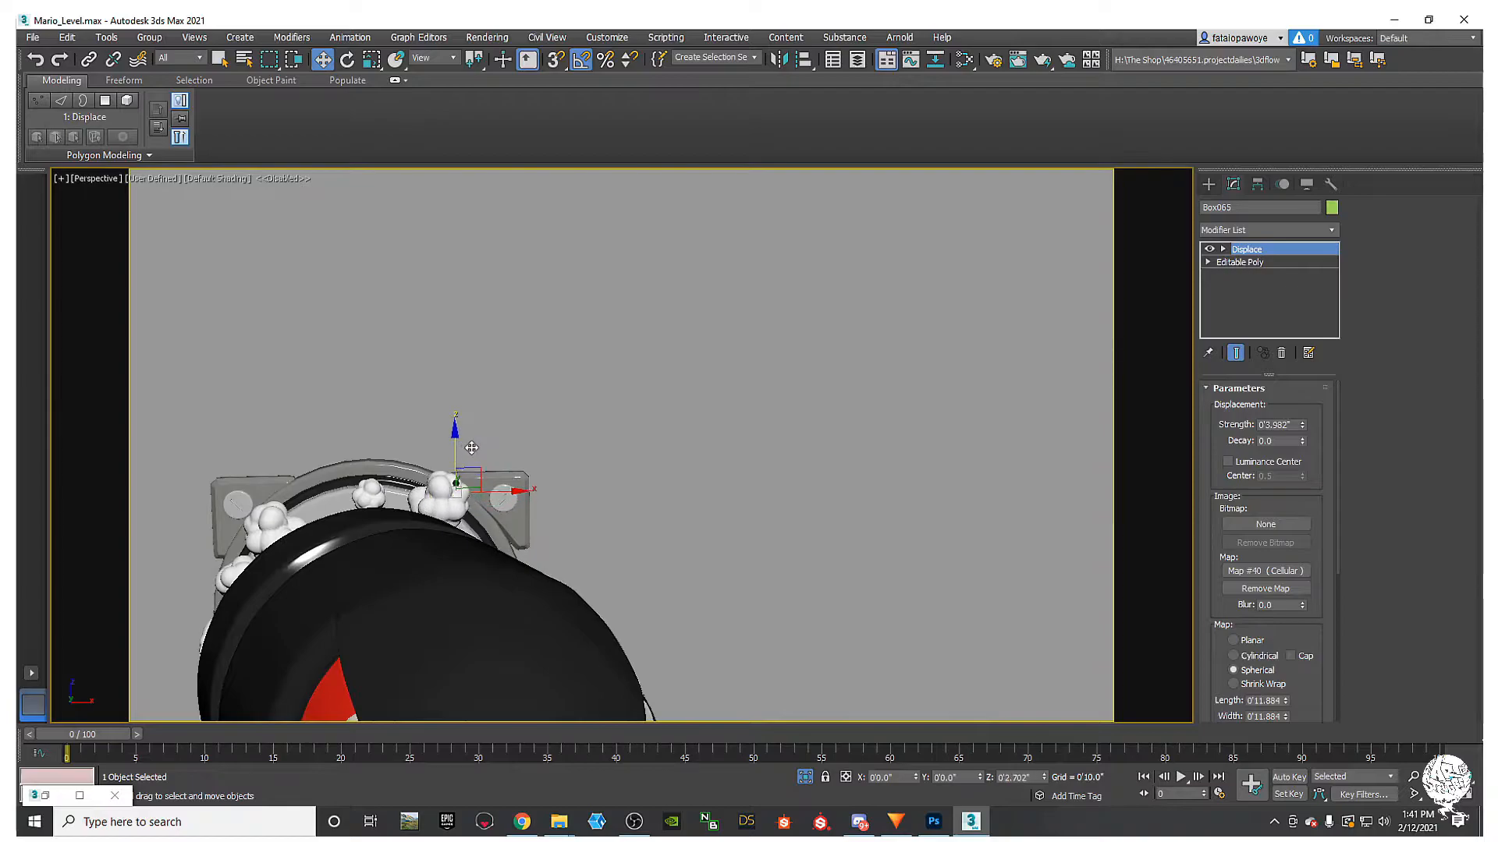
Step: Nudge the small top puff left along X and adjust the position of the puffs along the rim's upper edge
alt+middle_drag(387, 500, 361, 500)
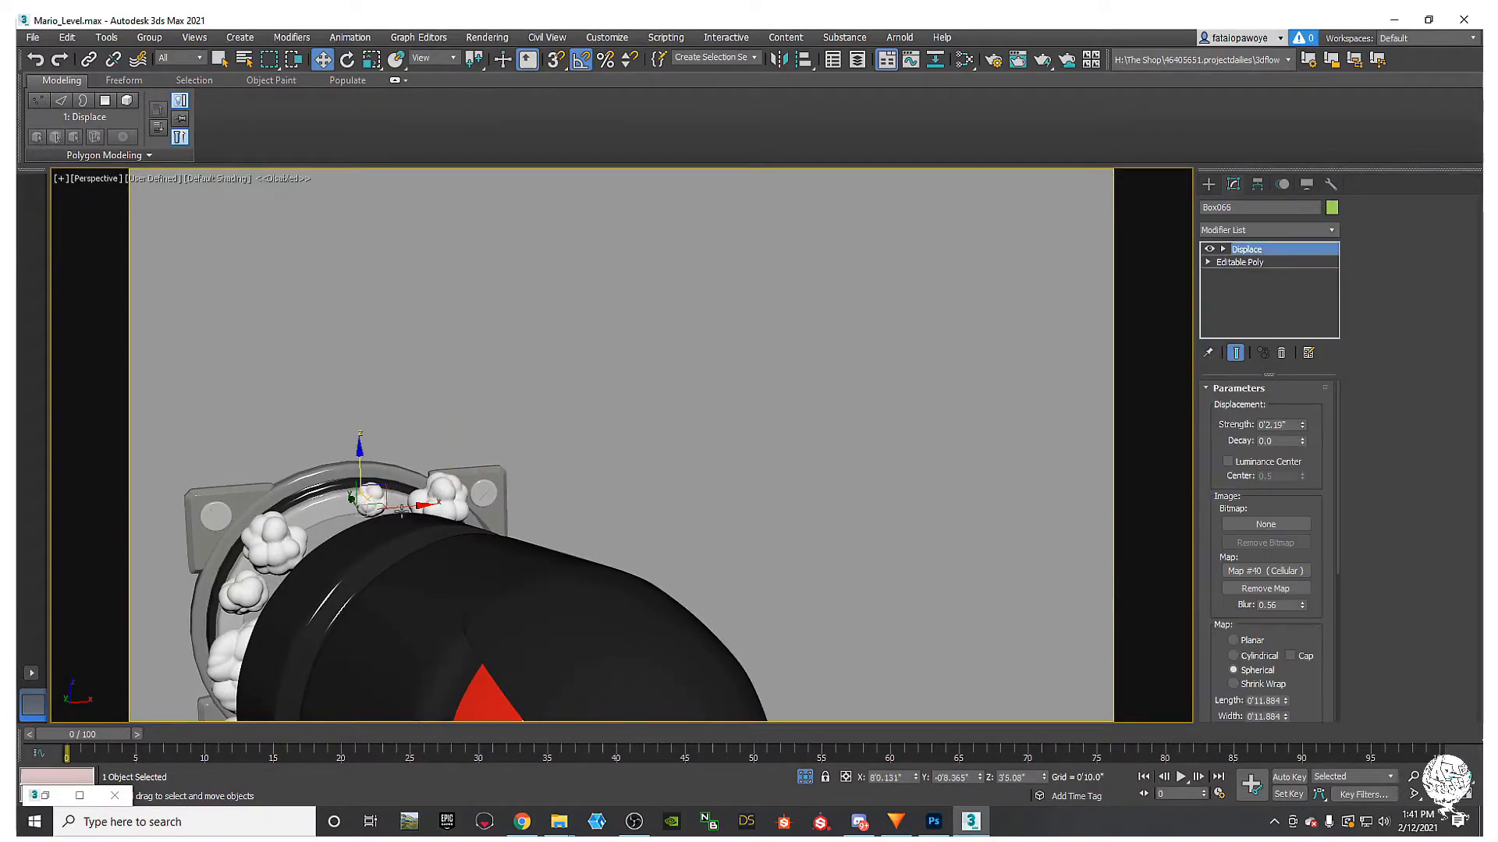
drag(400, 513, 380, 507)
drag(481, 472, 455, 458)
Step: Shift one of the lower puffs sideways behind the bullet's base, then select the bullet group
alt+middle_drag(475, 469, 351, 441)
middle_drag(411, 547, 422, 442)
click(412, 587)
alt+middle_drag(412, 587, 389, 685)
drag(458, 587, 533, 586)
alt+middle_drag(533, 586, 554, 520)
alt+middle_drag(651, 533, 589, 346)
click(599, 517)
Step: Examine the bullet, launcher rim and surrounding smoke puffs from several sides and distances
scroll(587, 521, up, 3)
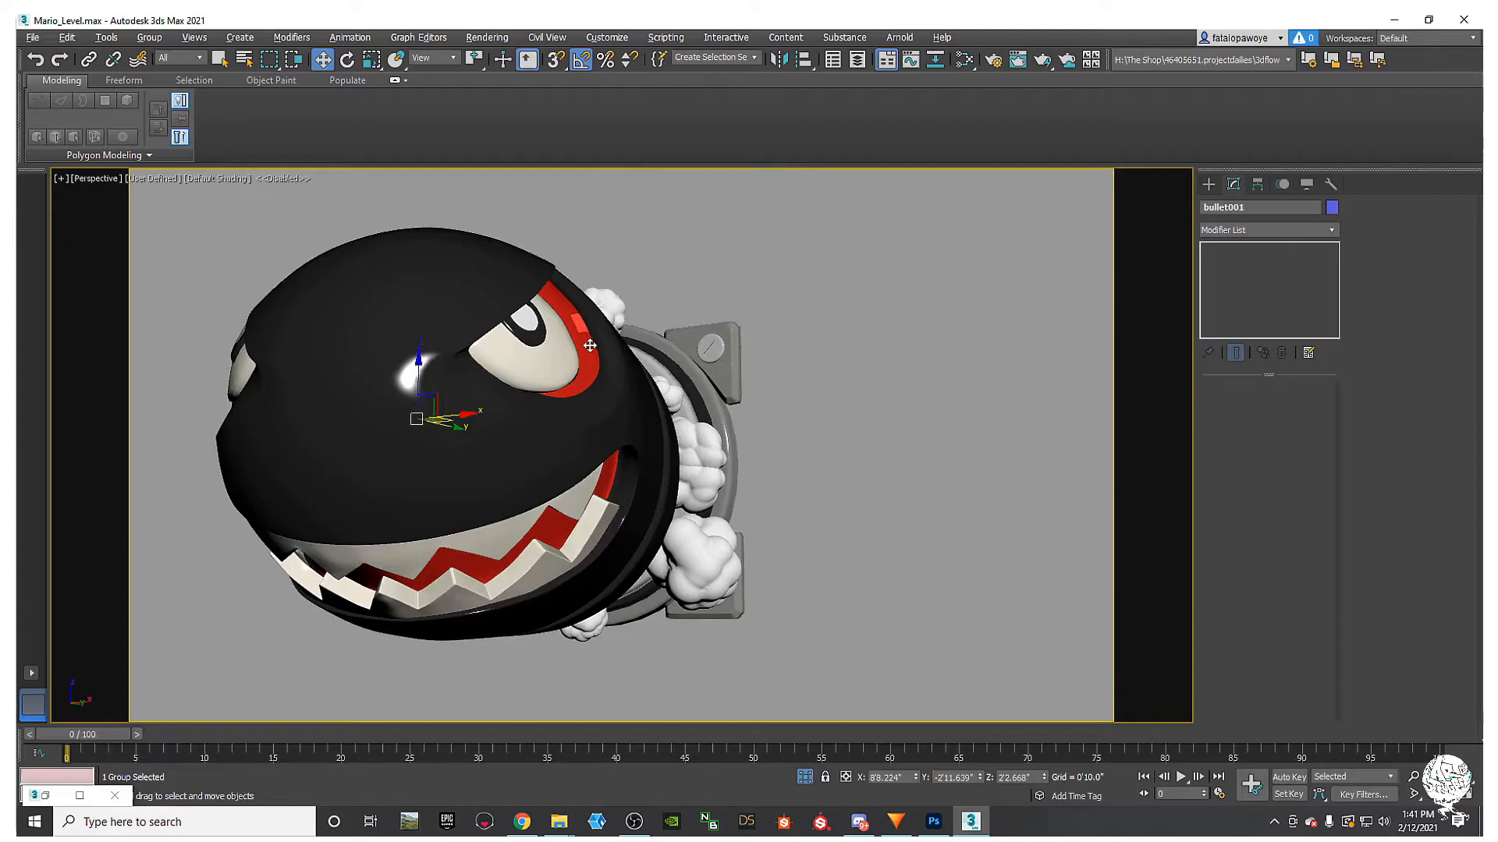
alt+middle_drag(818, 382, 622, 431)
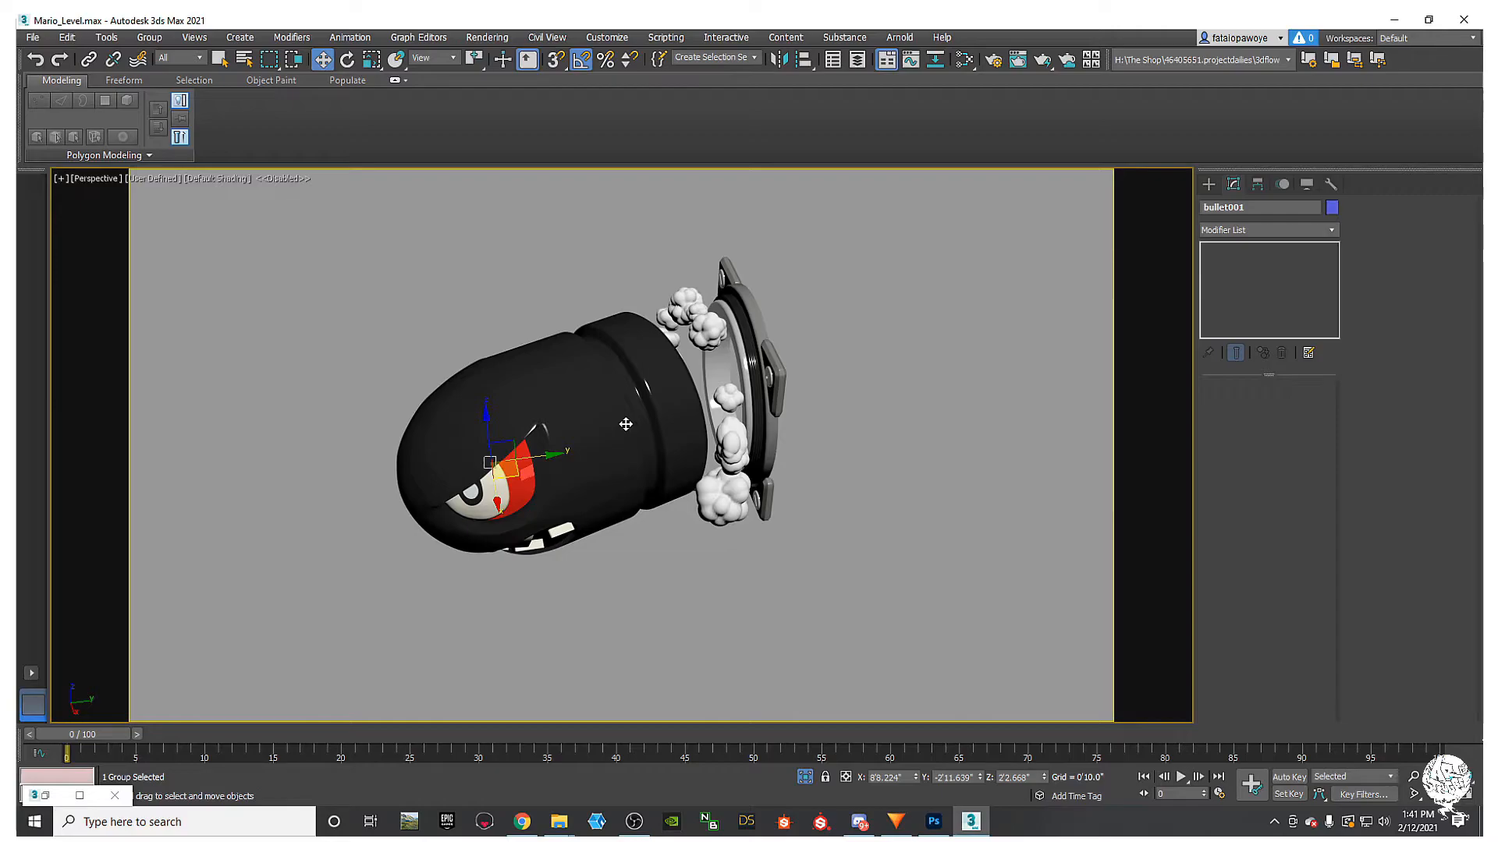
scroll(625, 425, up, 3)
alt+middle_drag(685, 440, 766, 391)
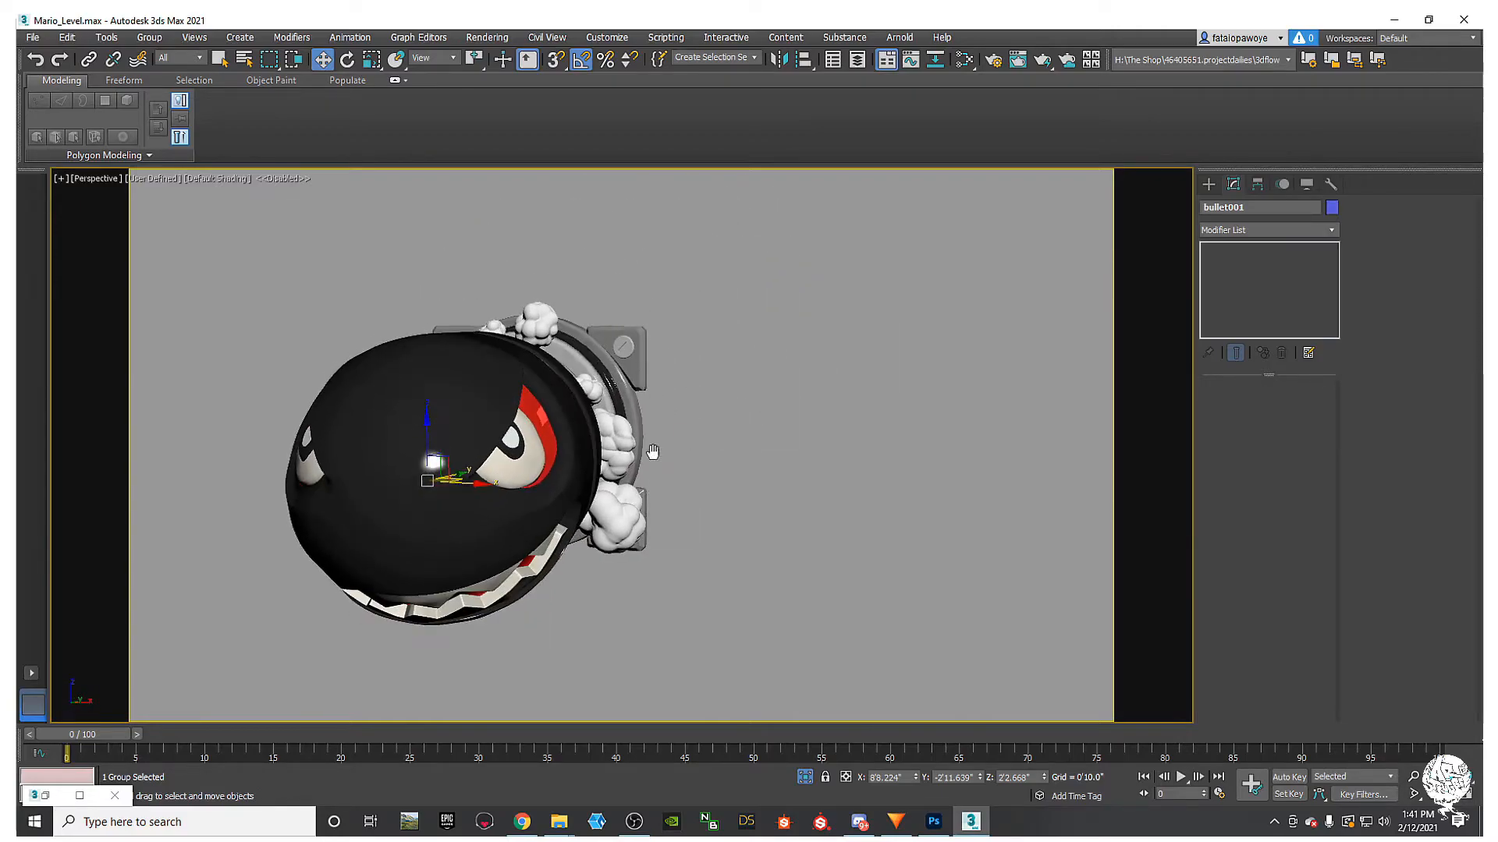
middle_drag(653, 460, 724, 416)
alt+middle_drag(541, 448, 895, 529)
mouse_move(733, 507)
alt+middle_down()
mouse_move(722, 465)
mouse_move(705, 478)
mouse_move(592, 364)
mouse_move(597, 336)
alt+middle_up()
scroll(703, 476, up, 4)
scroll(699, 473, down, 1)
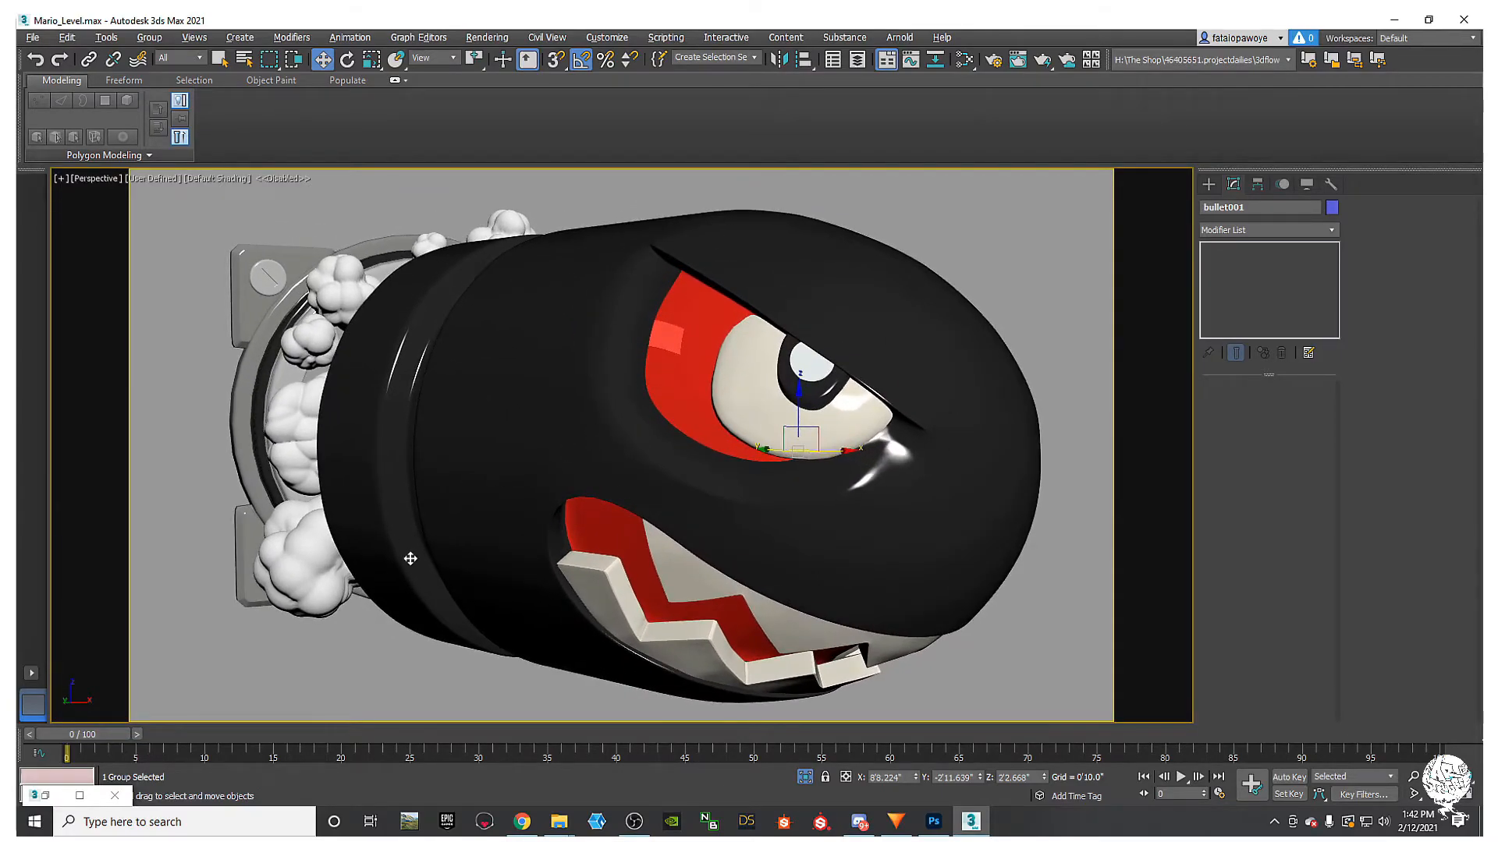
alt+middle_drag(549, 489, 700, 473)
scroll(636, 429, up, 3)
scroll(636, 428, down, 5)
scroll(729, 445, down, 4)
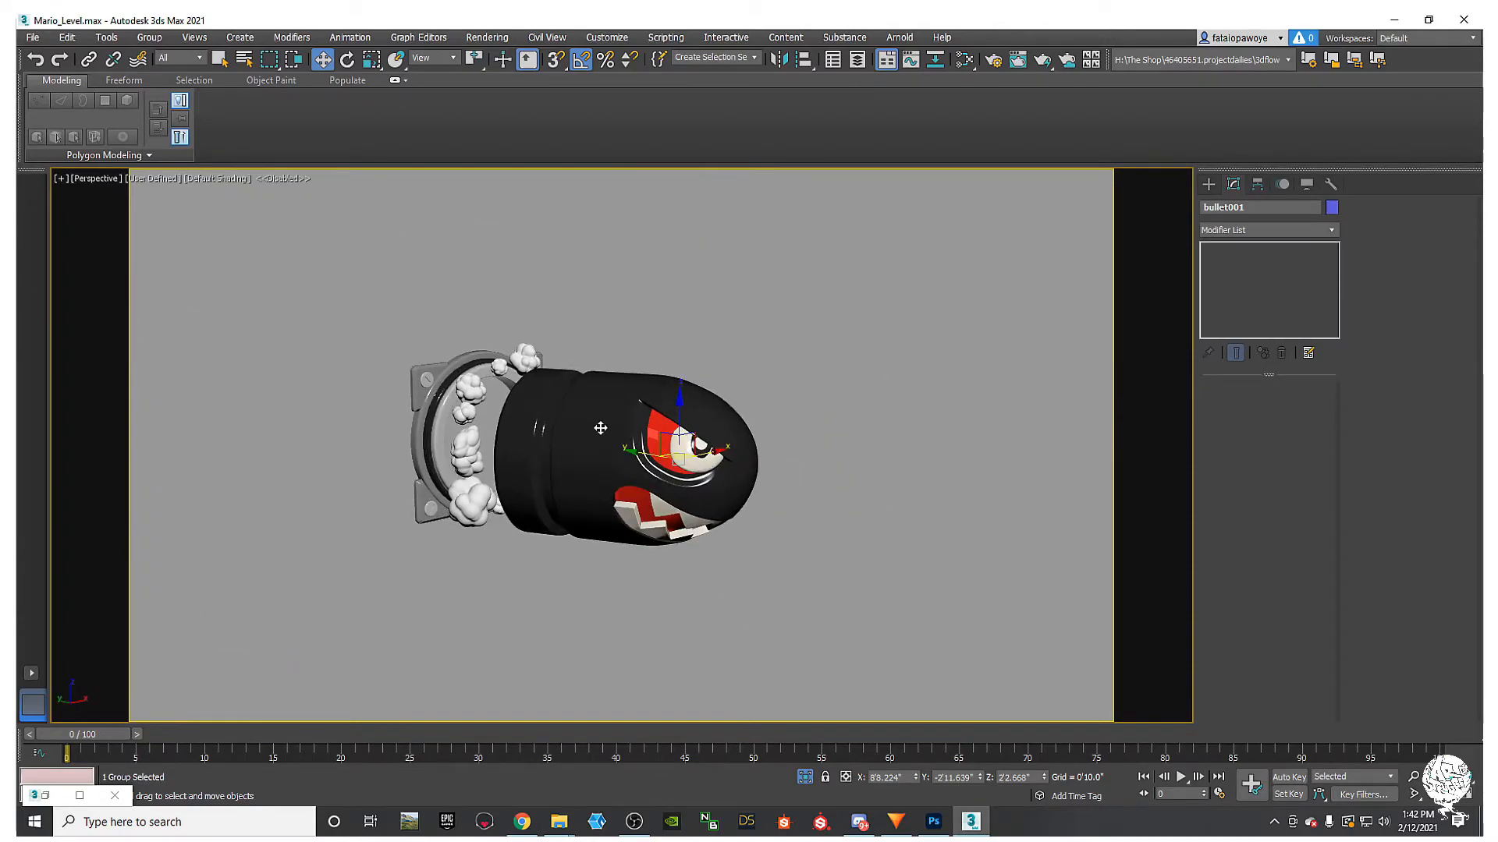
scroll(594, 429, up, 6)
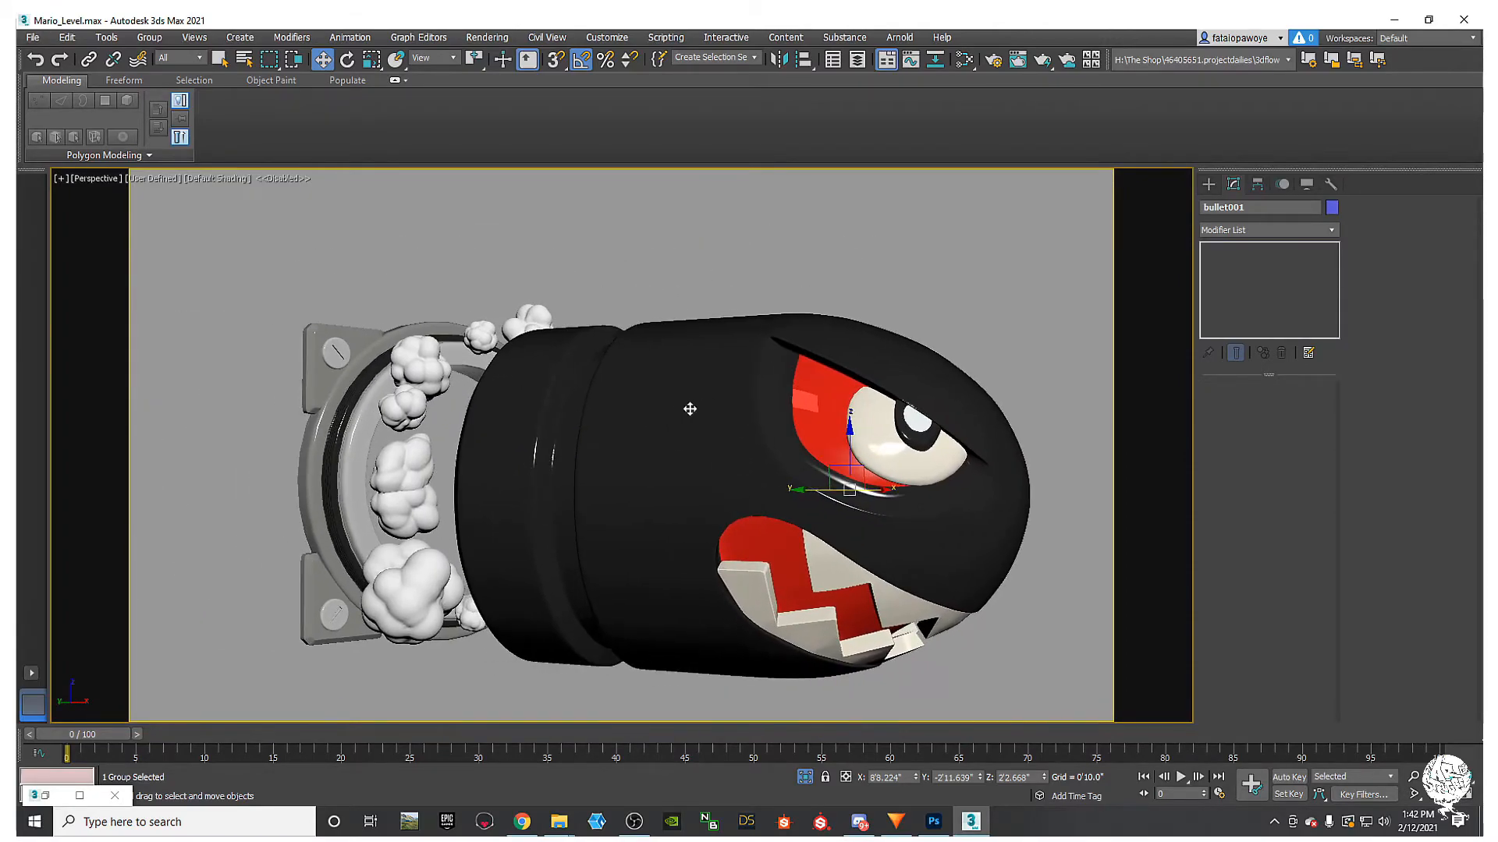
alt+middle_drag(746, 415, 712, 385)
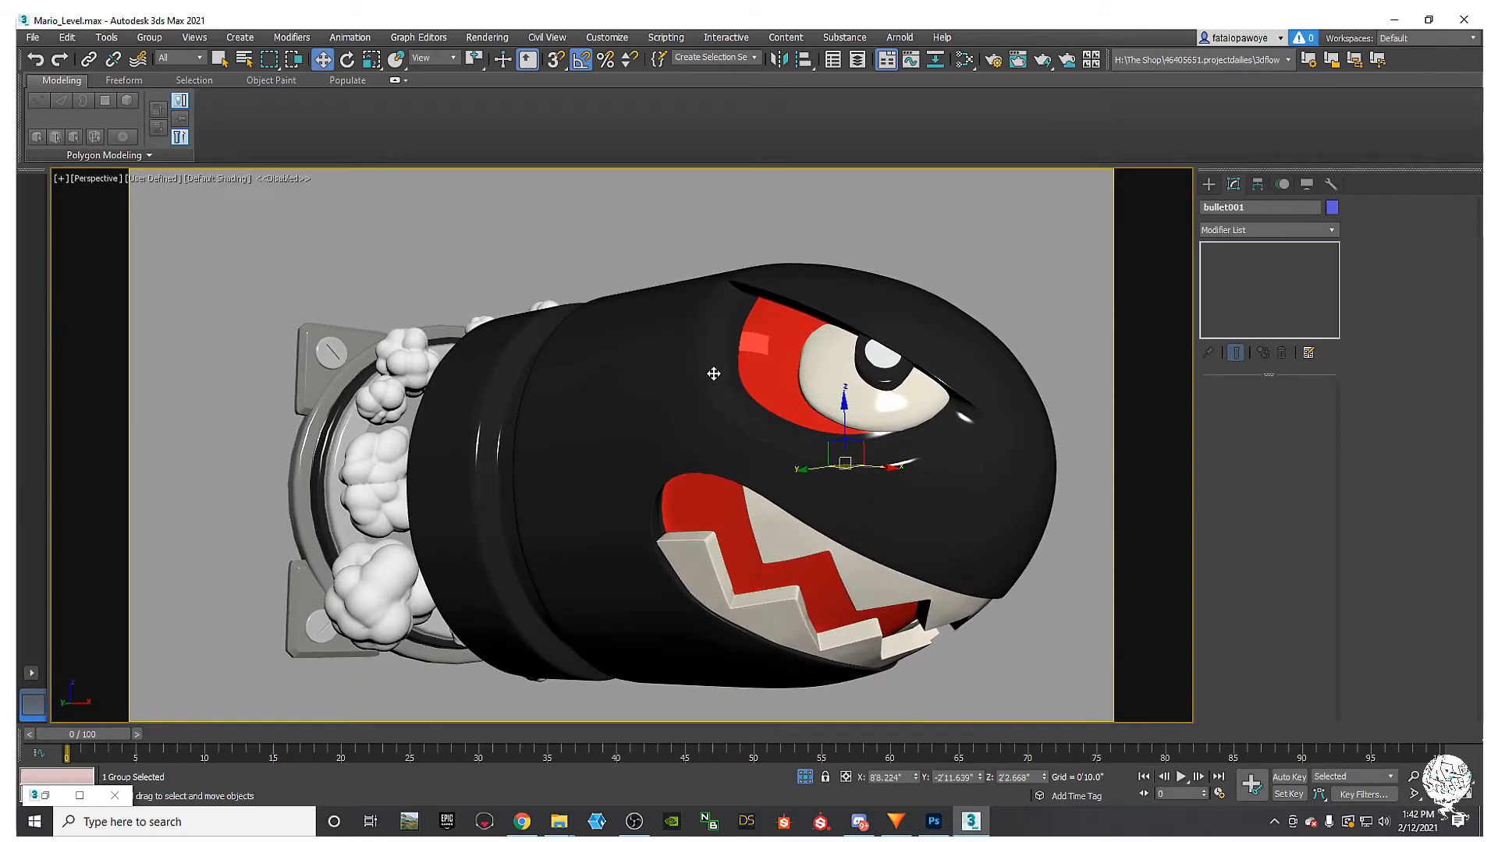